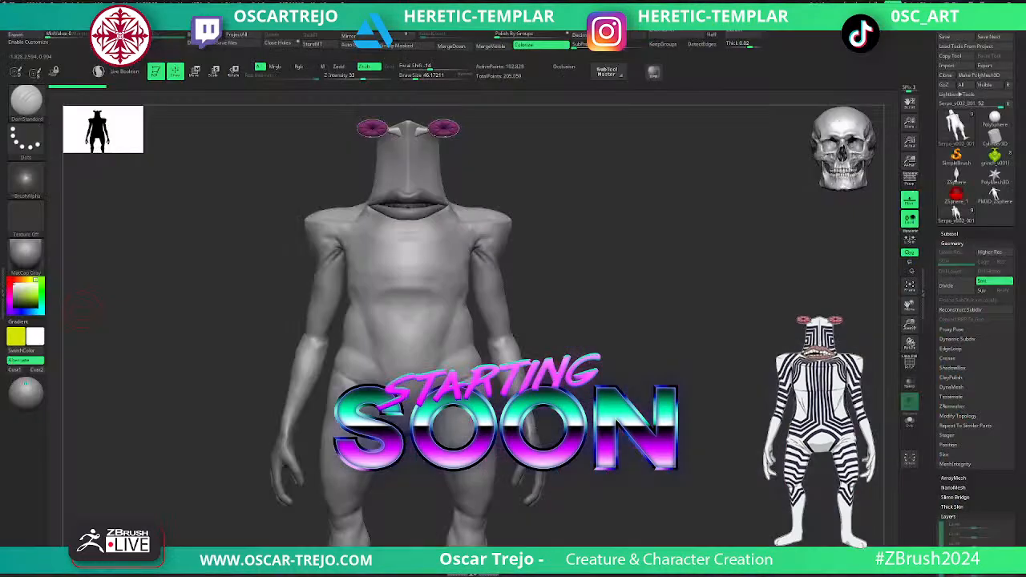
- Inspect the whole creature figure from the front, including its polyframe
left_click_drag(603, 381, 644, 291, "alt")
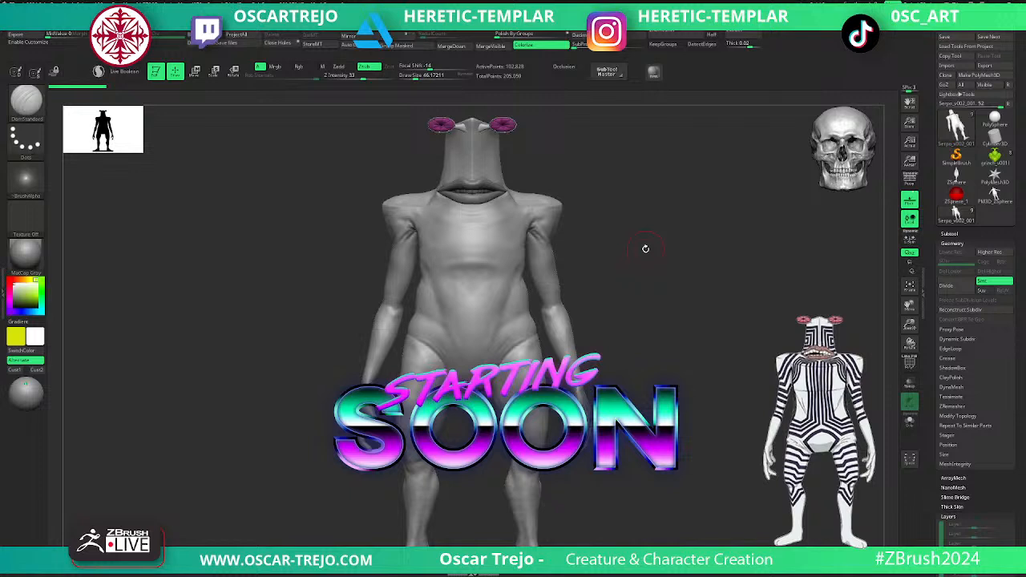
left_click_drag(645, 249, 632, 238)
left_click_drag(355, 197, 319, 210)
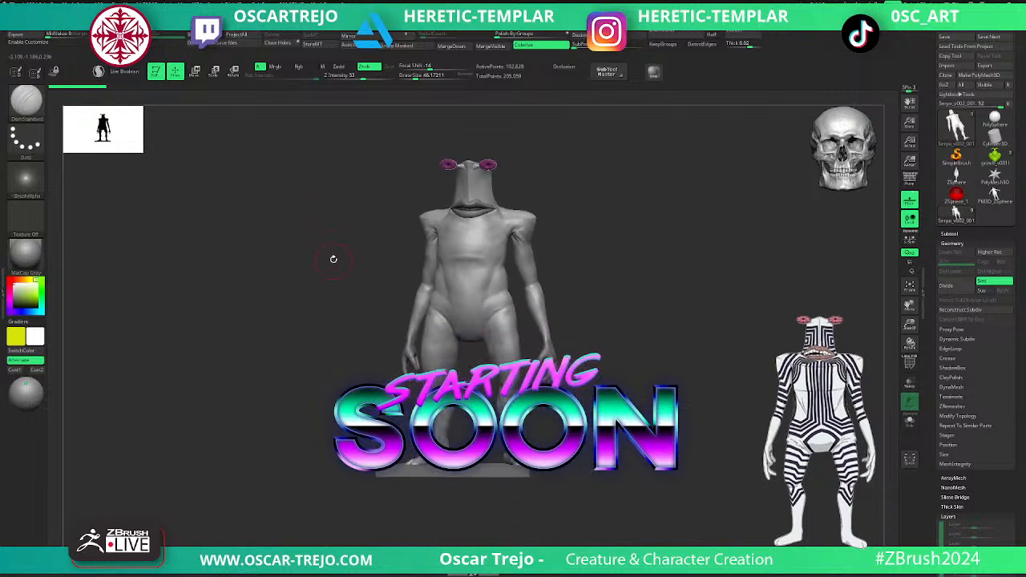
left_click_drag(704, 166, 703, 167)
key("f")
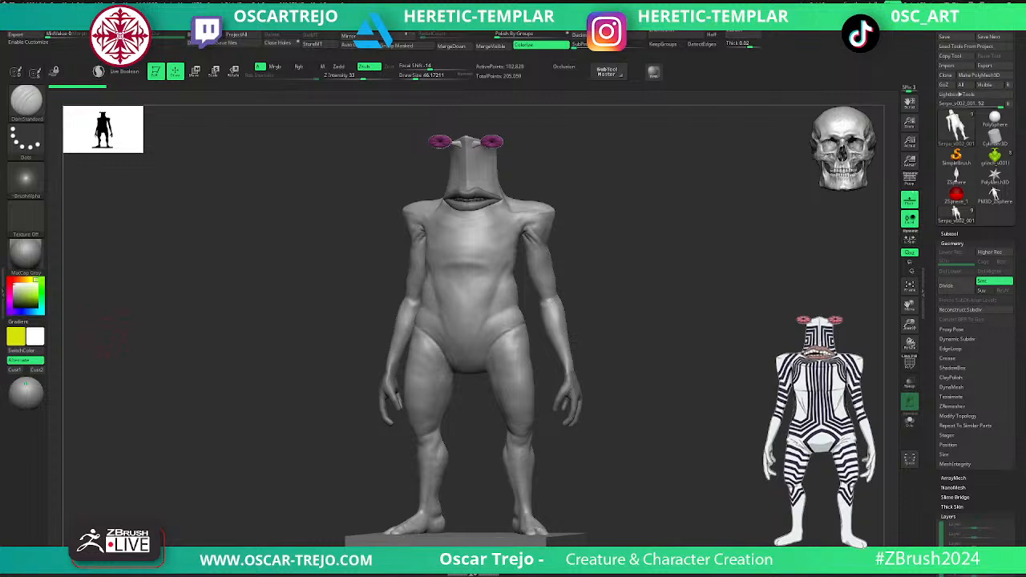
left_click_drag(667, 309, 706, 291)
key("Tab")
key("shift+f")
key("shift+f")
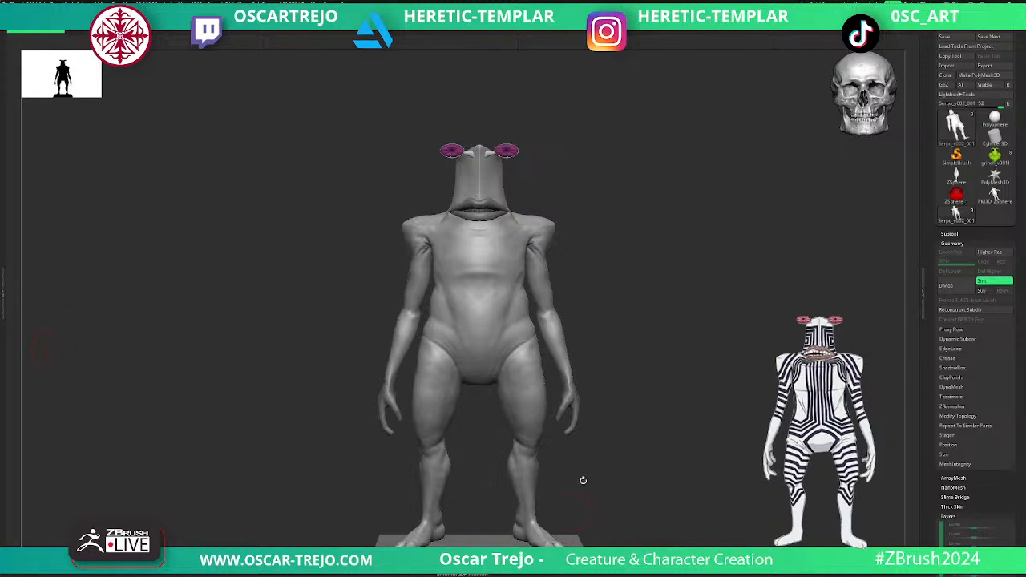
left_click_drag(686, 399, 685, 399)
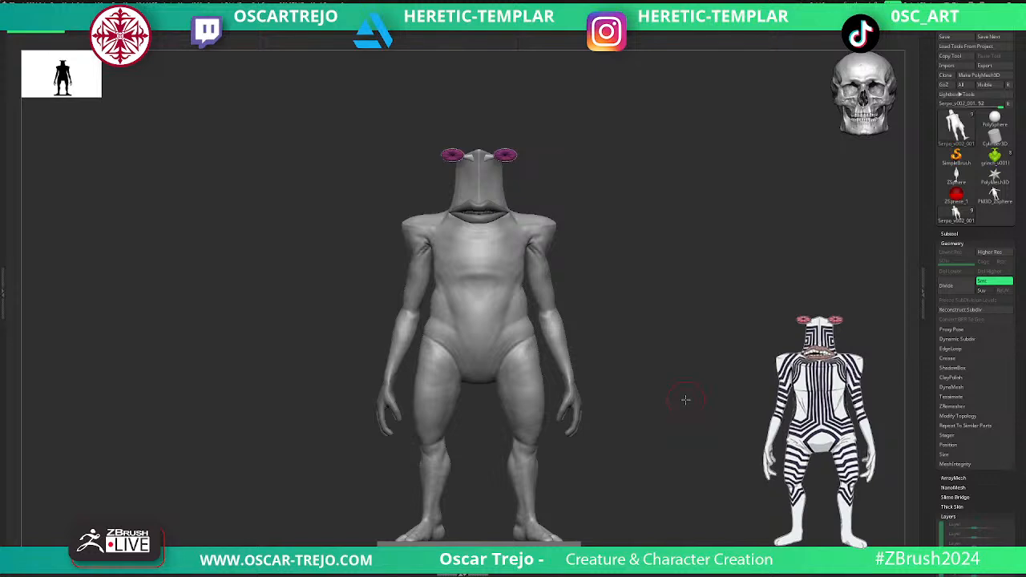
- Move the lower lip subtool, Serpo_v002_002, directly below the upper lip subtool, Serpo_v003, in the subtool list
left_click(951, 233)
left_click_drag(802, 183, 819, 258, "alt")
left_click_drag(698, 242, 713, 270, "alt")
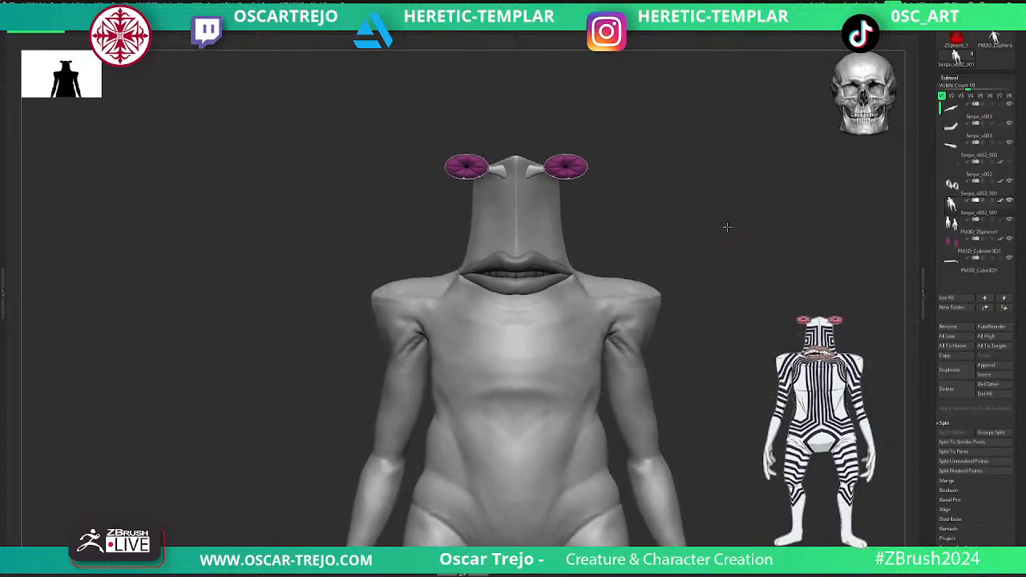
left_click_drag(723, 222, 736, 261, "alt")
mouse_move(953, 119)
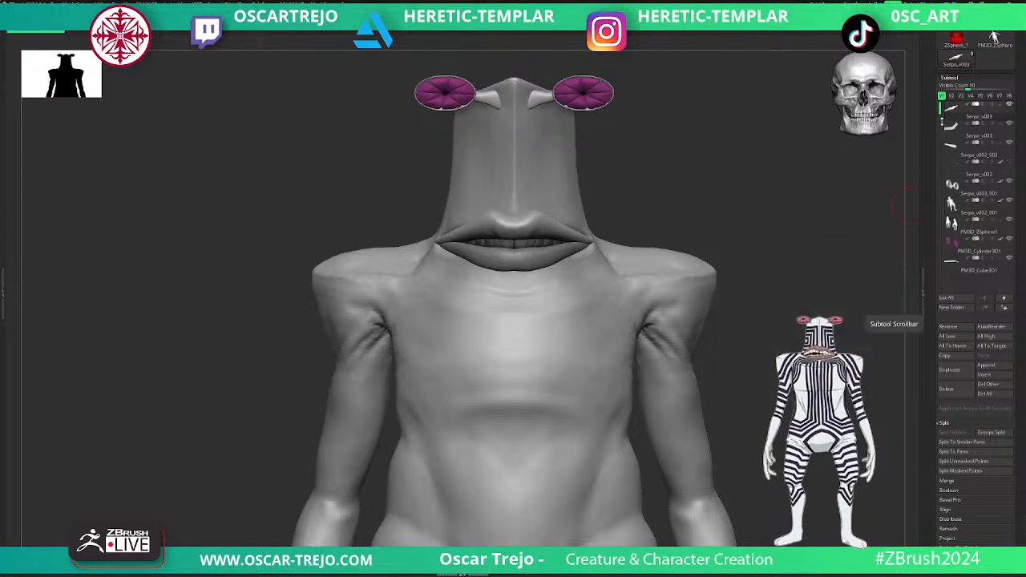
left_click_drag(951, 146, 951, 124)
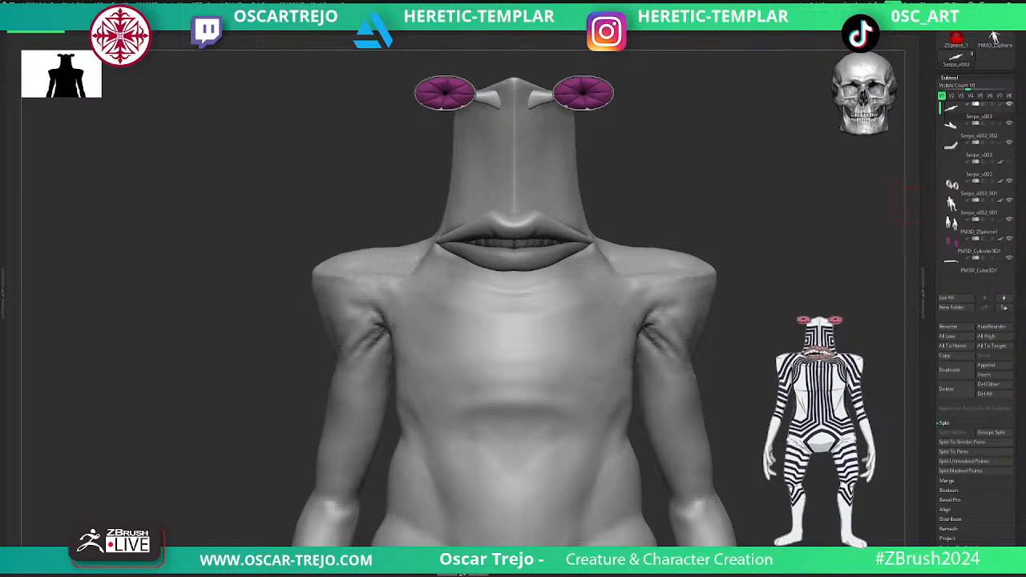
key("Tab")
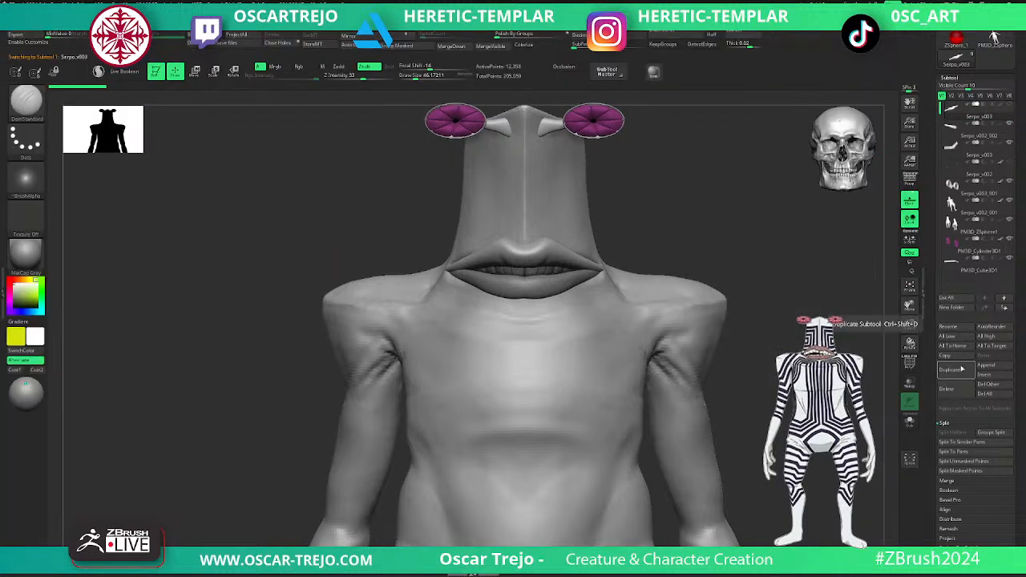
key("Tab")
- Pull the lower lip into a deeper downward curve with a large Move brush and show the upper lip again
left_click(532, 256, "alt")
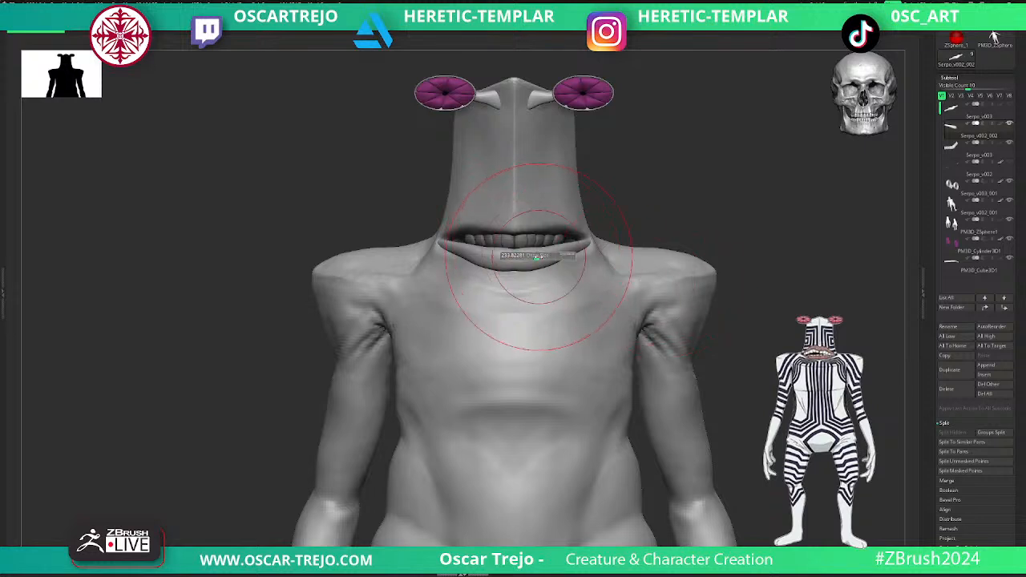
left_click_drag(540, 252, 545, 258)
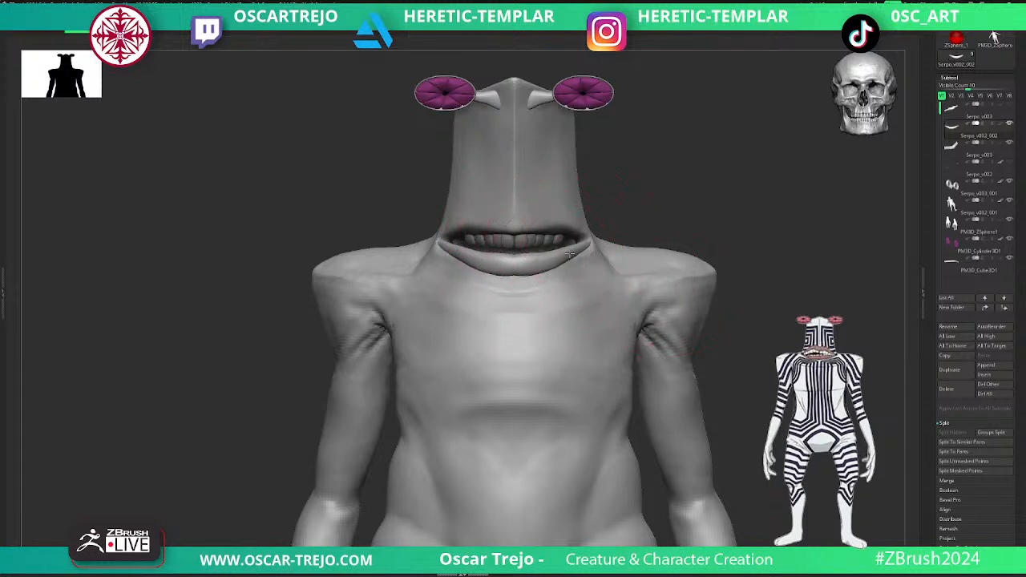
left_click(1009, 105)
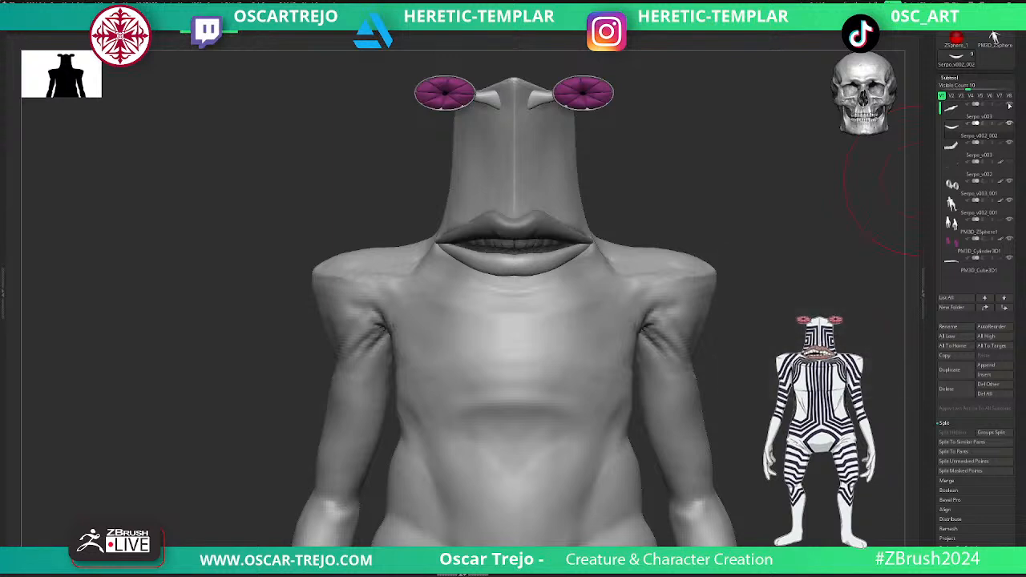
- Reshape the upper lip toward the corners of the mouth, working from side and three-quarter angles
mouse_move(765, 200)
left_mouse_down()
mouse_move(769, 230)
mouse_move(694, 237)
left_mouse_up()
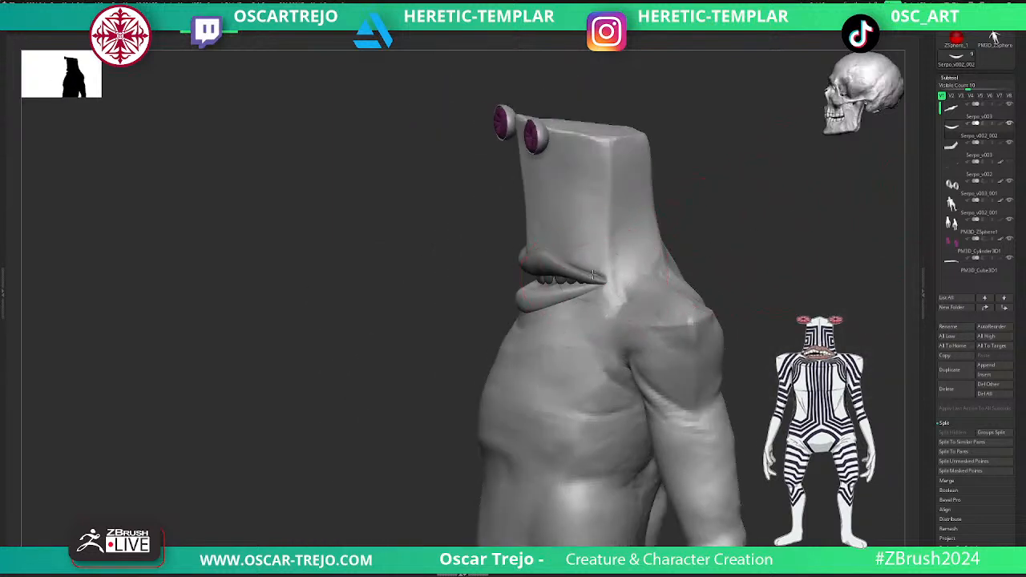
left_click(589, 272, "alt")
key("s")
left_click_drag(591, 277, 591, 272)
left_click_drag(460, 302, 523, 281, "shift")
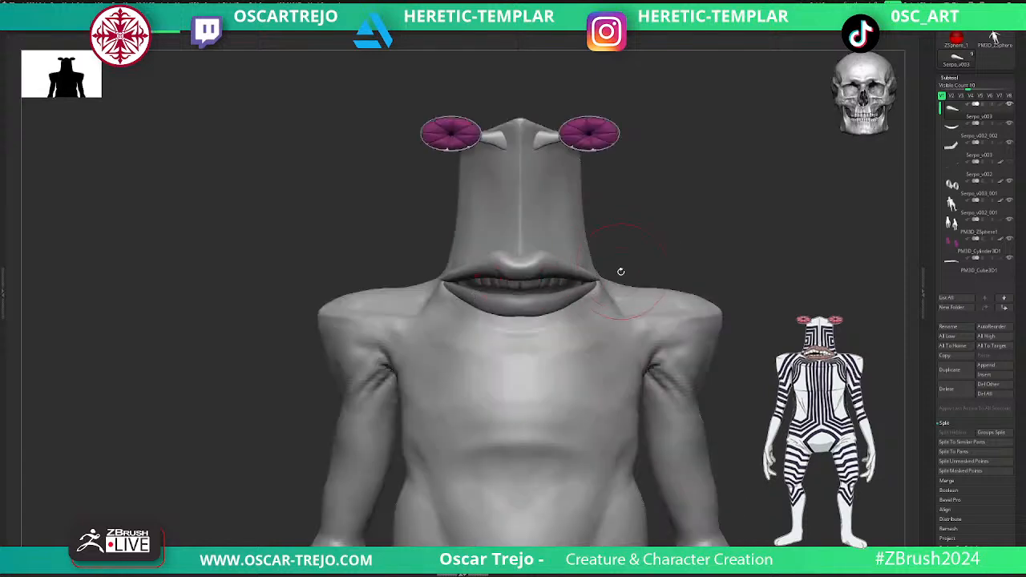
left_click_drag(667, 271, 607, 276)
key("s")
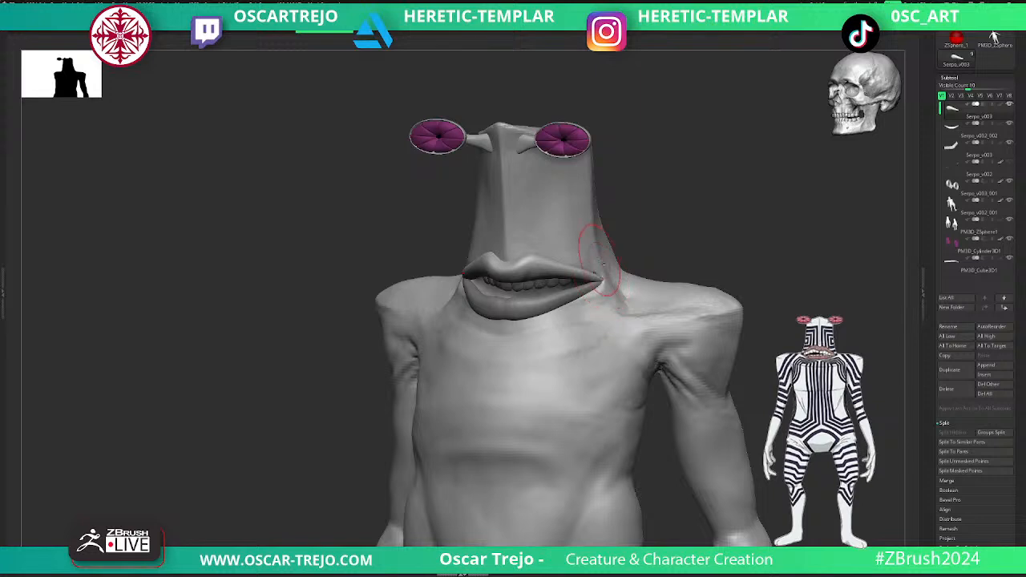
left_click(599, 262, "alt")
mouse_move(666, 231)
left_mouse_down("shift")
mouse_move(694, 222)
mouse_move(682, 227)
mouse_move(807, 243)
left_mouse_up("shift")
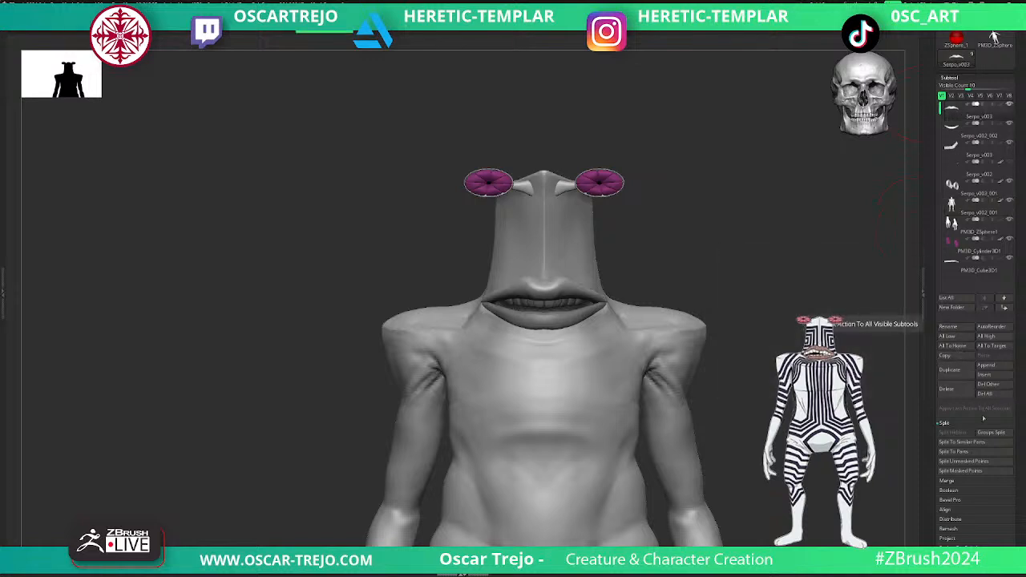
- Merge the upper lip down with the lower lip and check both lips in polyframe
left_click(948, 480)
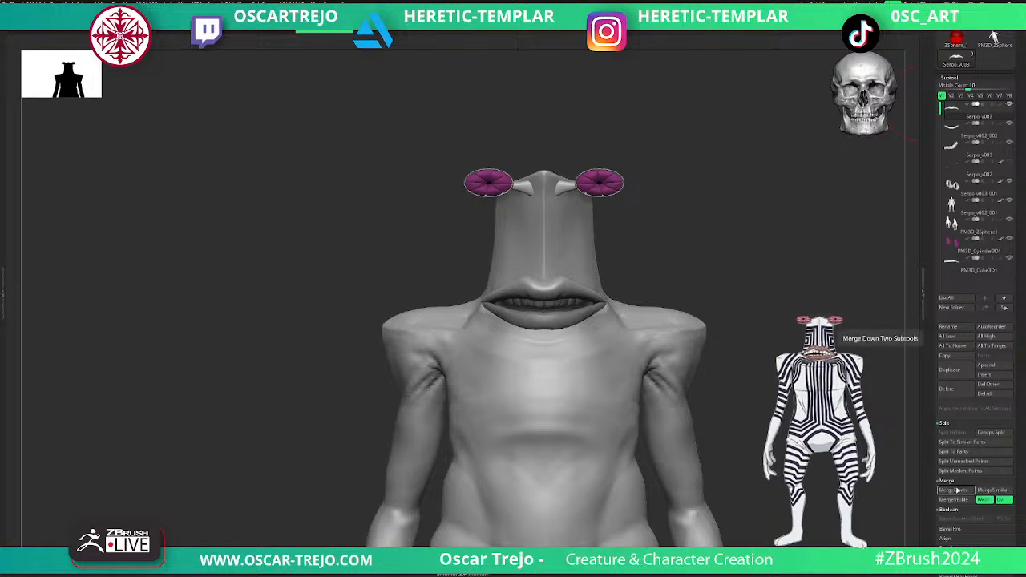
left_click(953, 489)
left_click(918, 501)
key("shift+f")
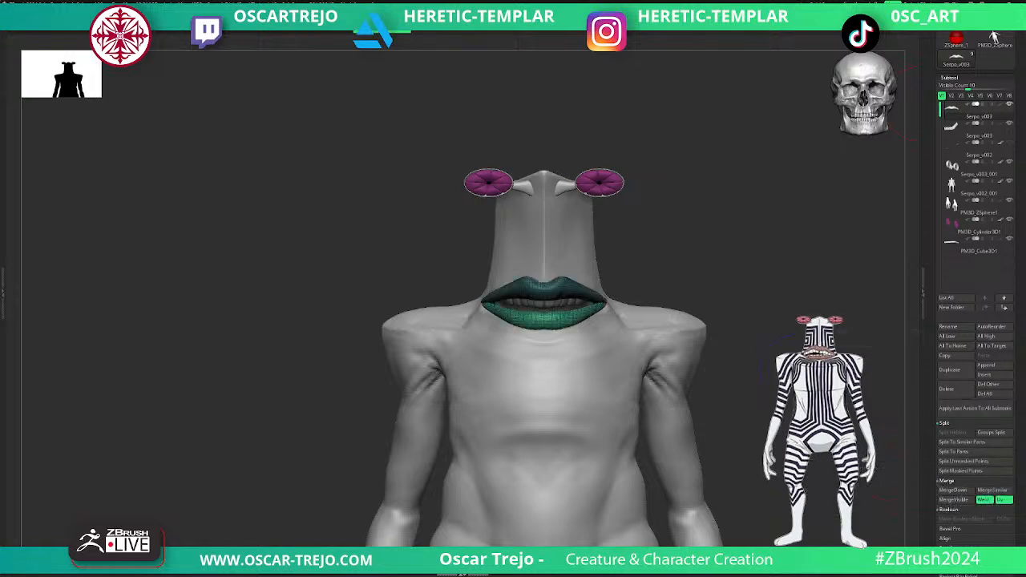
key("shift+f")
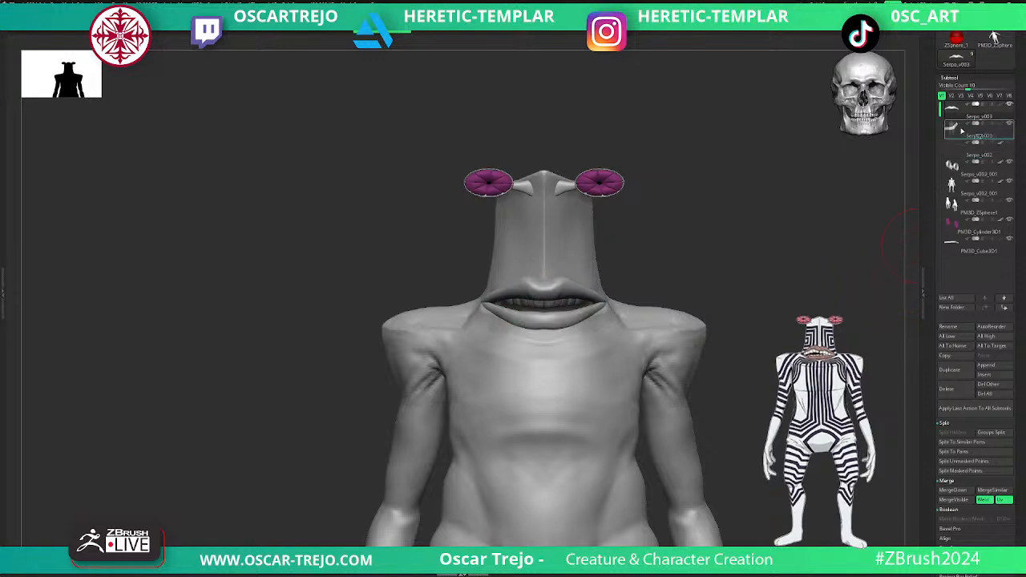
- Move the body subtool, Serpo_v002_001, directly below the merged lips and merge the lips down with it
left_click_drag(962, 130, 961, 128)
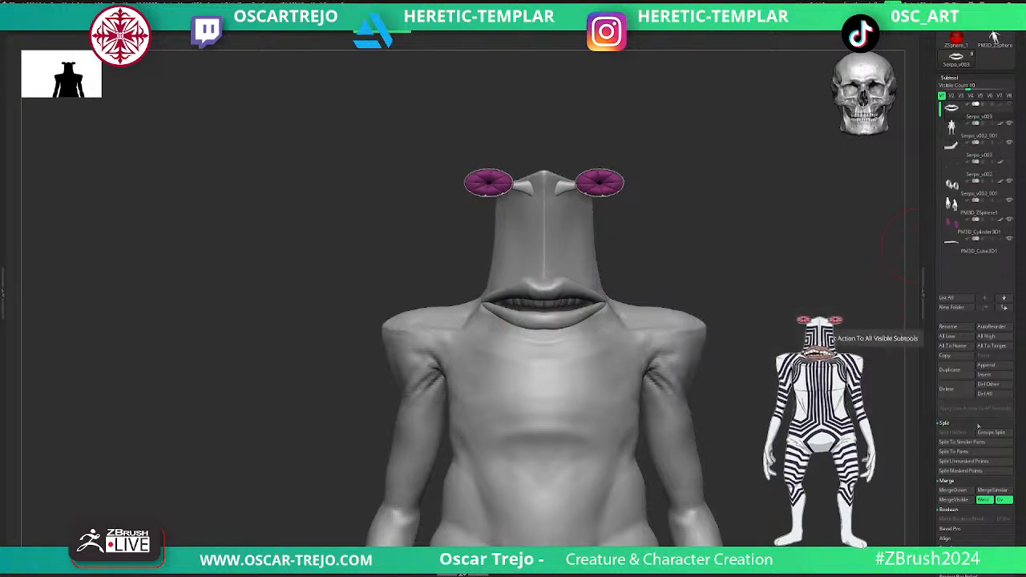
left_click(964, 500)
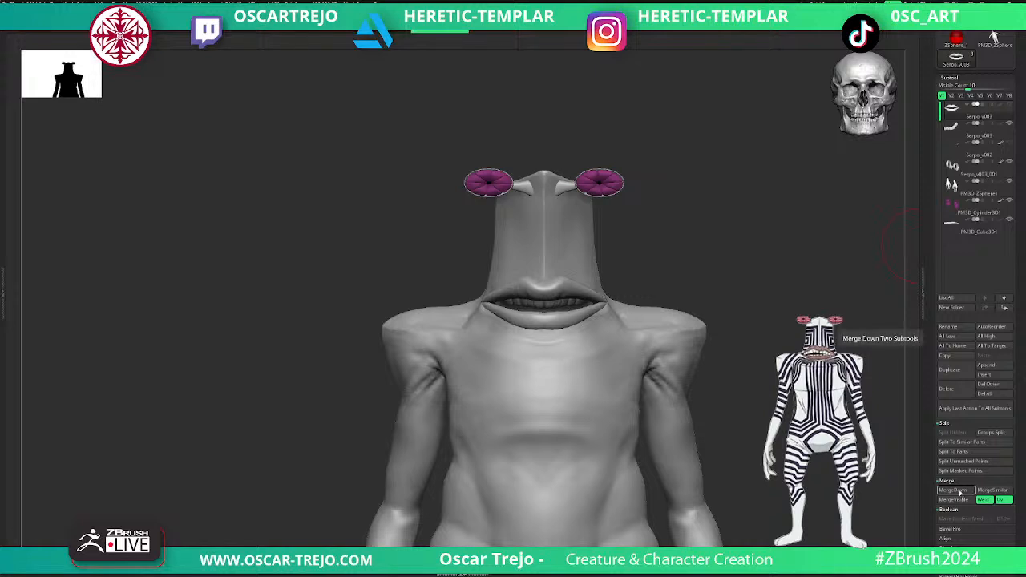
key("shift+f")
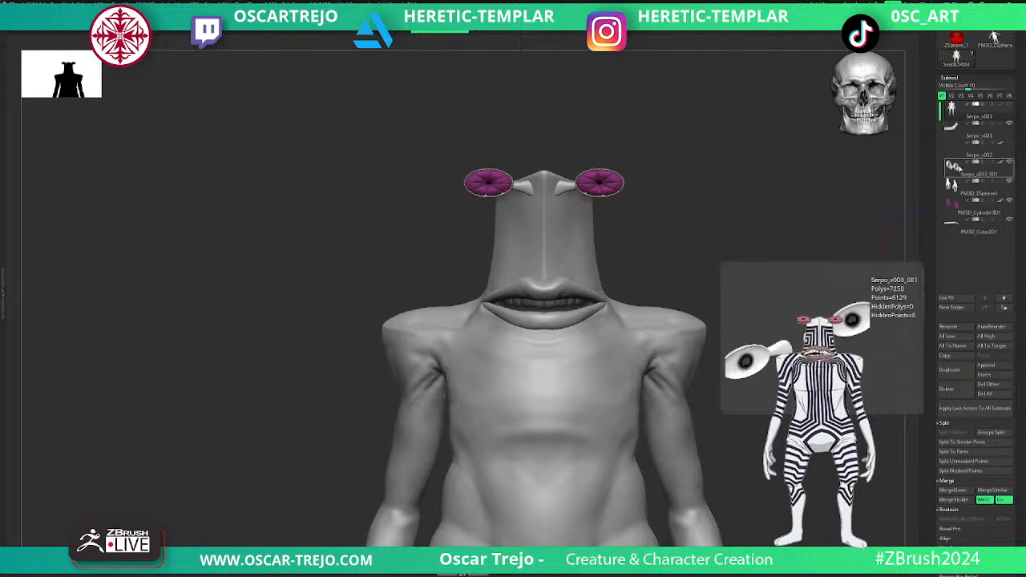
- Move the eyestalk subtool, Serpo_v003_001, directly below the merged body and merge the two
left_click(959, 174)
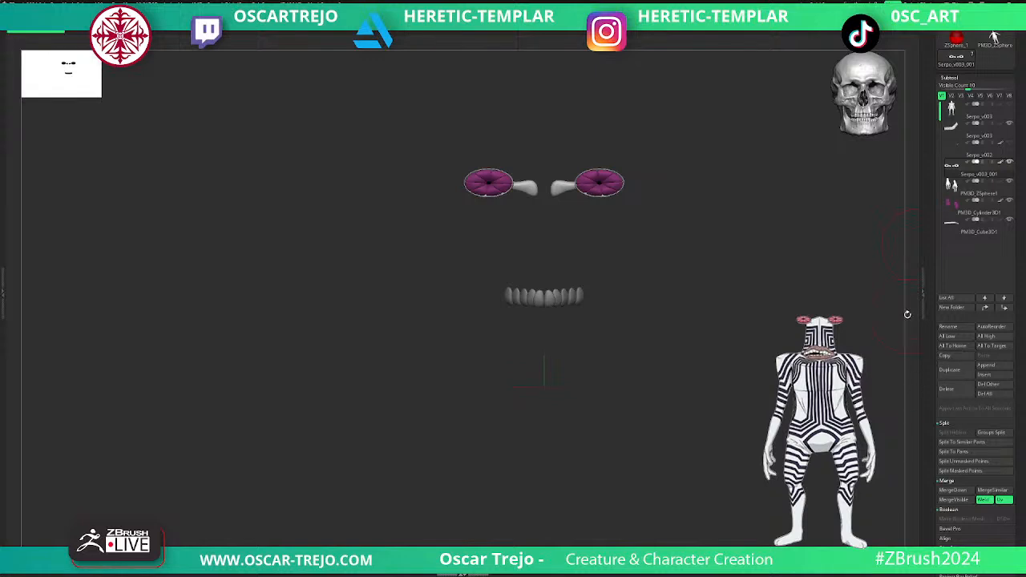
key("Tab")
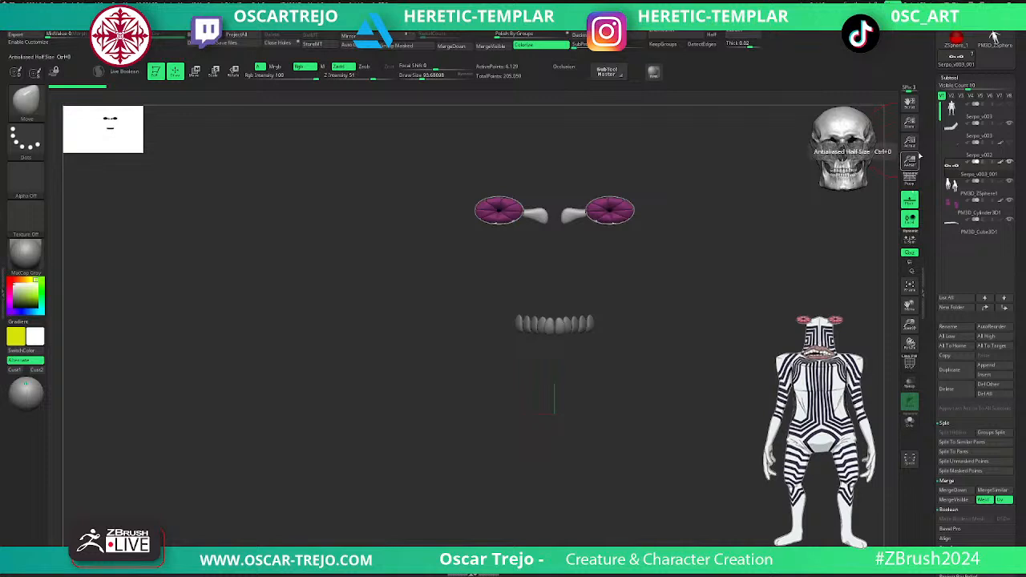
left_click_drag(954, 170, 951, 119)
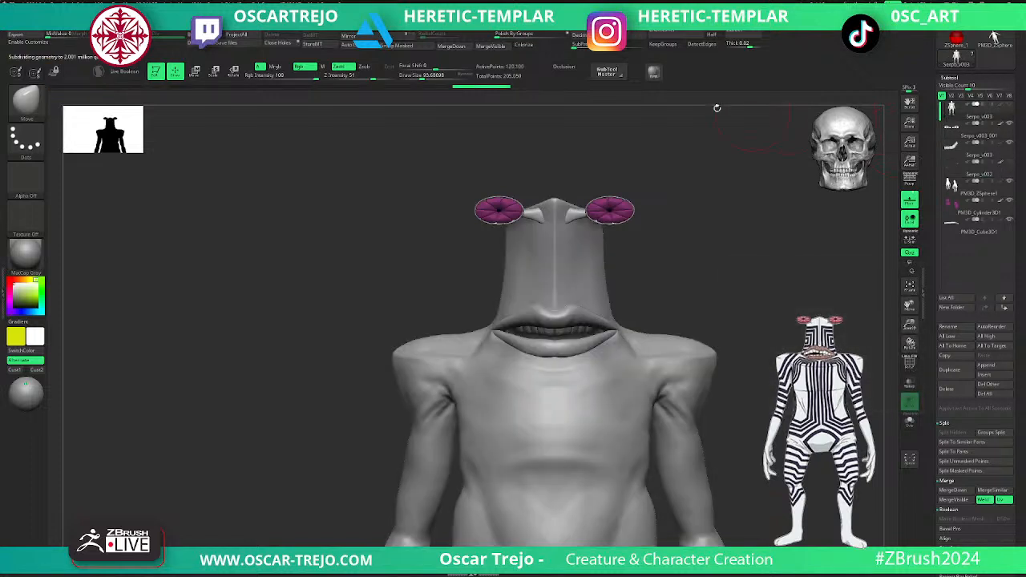
left_click(956, 491)
- Place the hands subtool, PM3D_ZSphere1, directly below the body and subdivide the hands twice to match the body's mesh density
left_click_drag(958, 168, 956, 123)
left_click_drag(797, 389, 732, 72, "alt")
left_click(691, 384, "alt")
left_click_drag(717, 382, 735, 378)
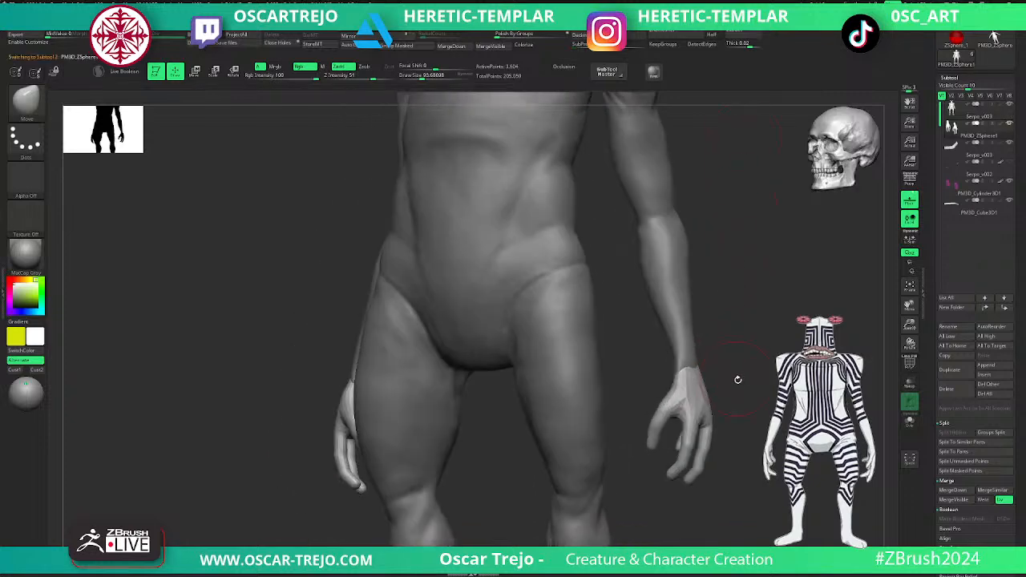
key("ctrl+d")
key("ctrl+d")
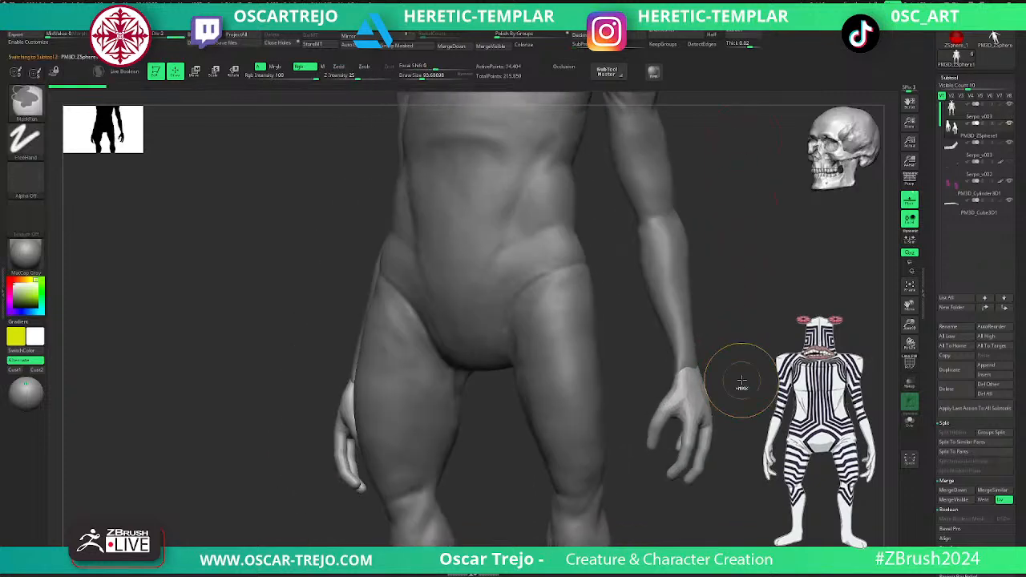
left_click_drag(751, 374, 826, 377, "shift")
key("shift+f")
key("shift+f")
- Merge the body down with the subdivided hands subtool and display the result in polyframe
left_click_drag(930, 268, 931, 384)
left_click_drag(936, 521, 936, 352)
left_click(950, 356)
left_click_drag(934, 289, 935, 437)
key("ctrl+d")
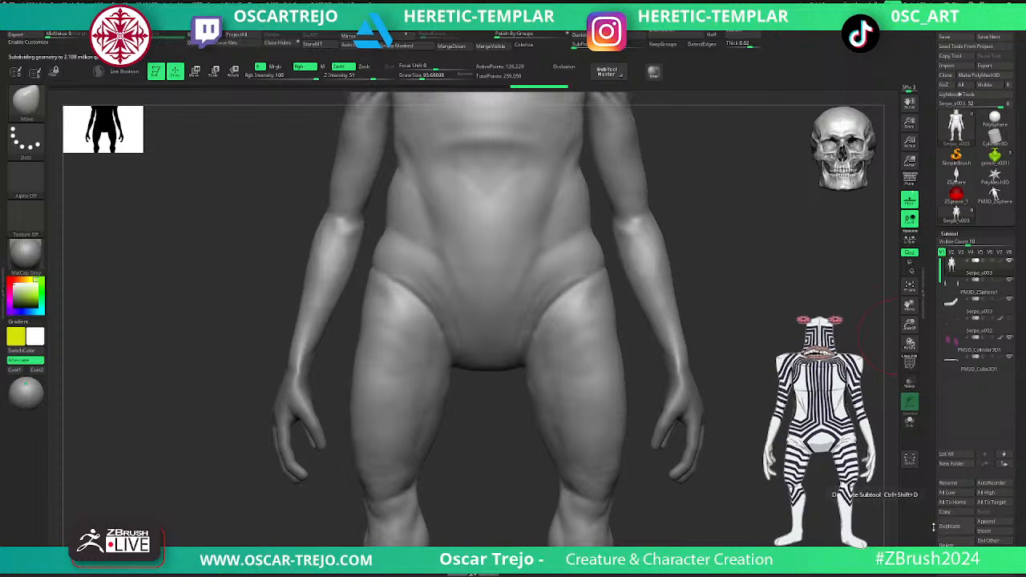
left_click_drag(936, 527, 940, 454)
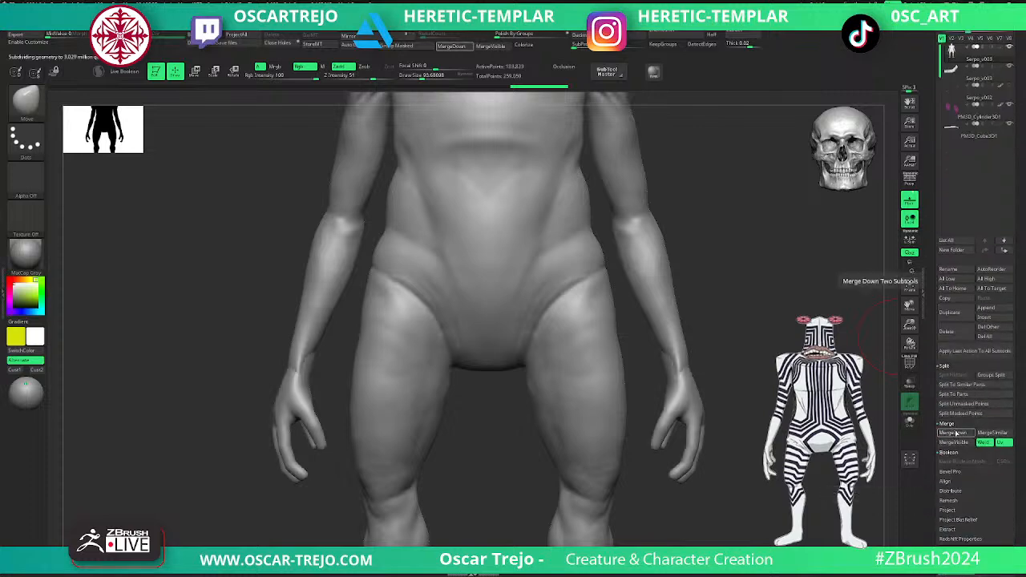
key("shift+f")
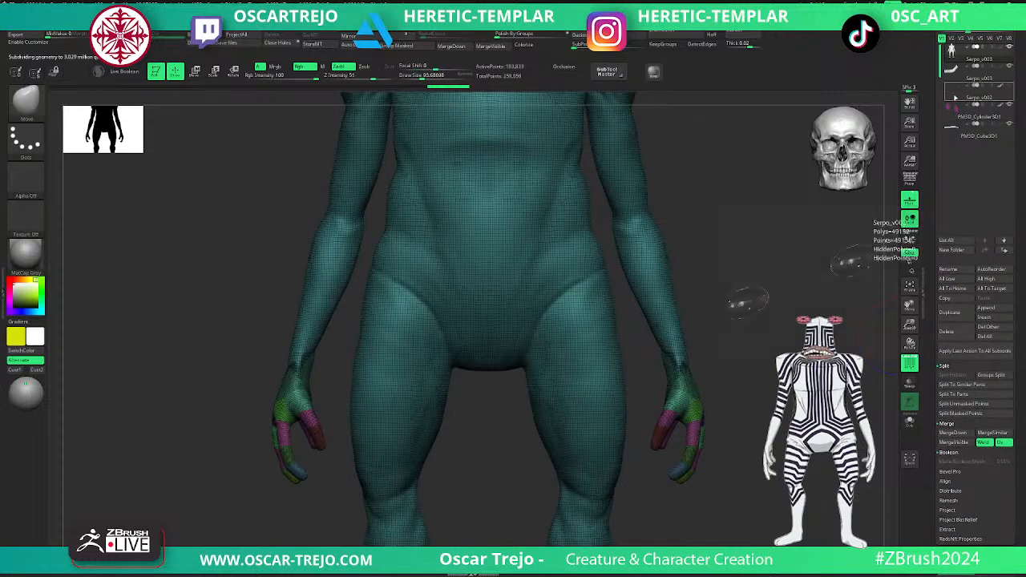
- Examine the merged body's polygroups and mesh density around the hands, mouth and eyestalks
mouse_move(954, 110)
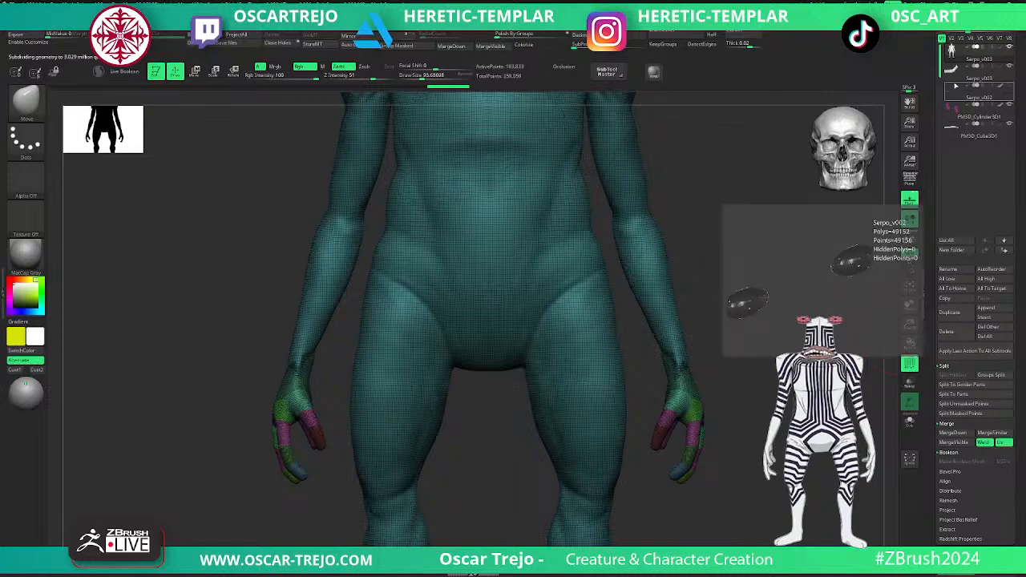
mouse_move(723, 193)
left_mouse_down("alt")
mouse_move(710, 291)
mouse_move(660, 219)
left_mouse_up("alt")
key("shift+f")
key("shift+f")
left_click_drag(740, 326, 754, 433, "shift")
left_click_drag(811, 248, 806, 476, "alt")
left_click_drag(726, 433, 762, 417, "shift")
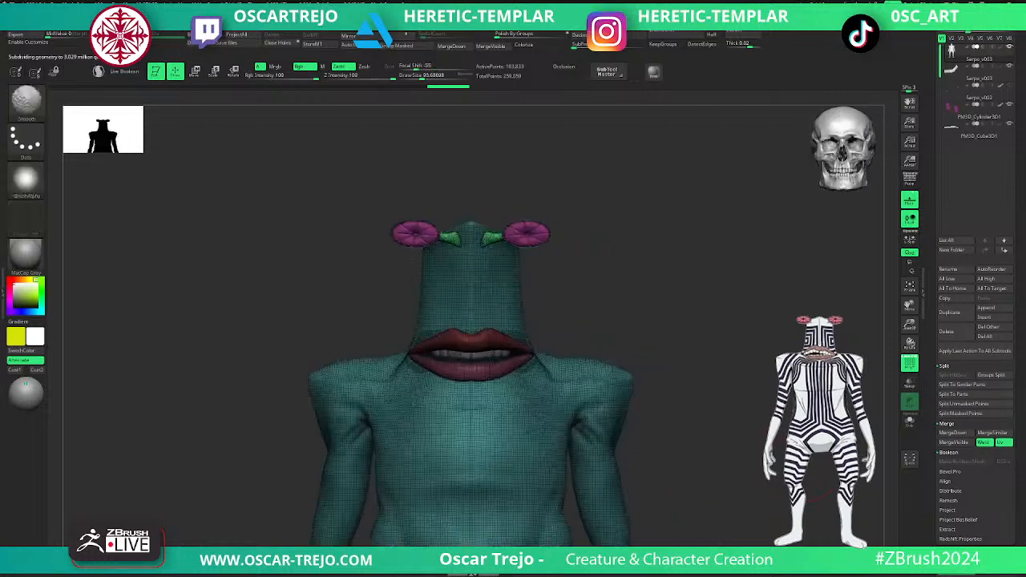
key("shift+f")
key("f")
left_click_drag(687, 281, 735, 357, "alt")
- Apply Remesh By Union to the merged body and check the united mesh in polyframe
key("w")
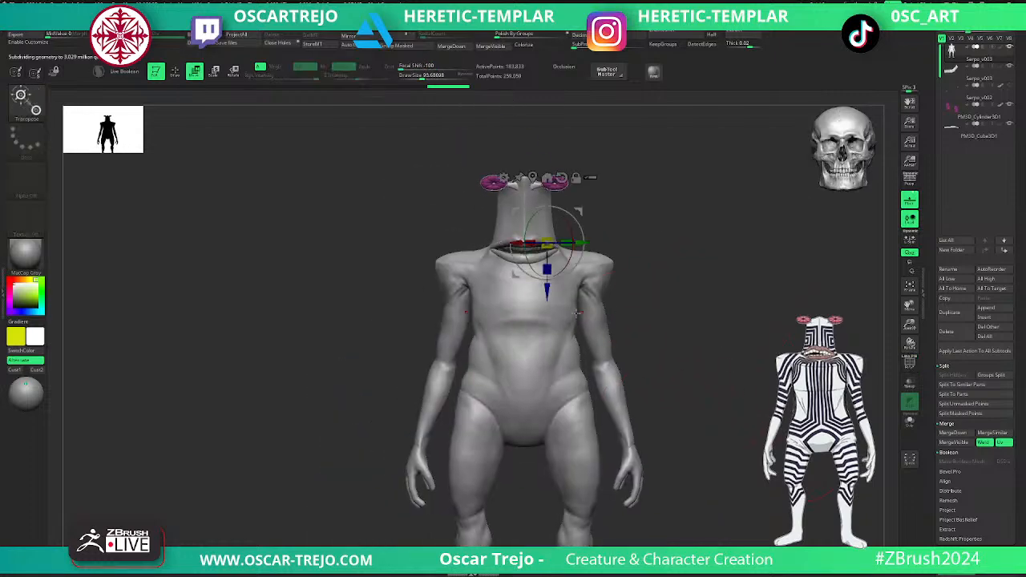
left_click(522, 405)
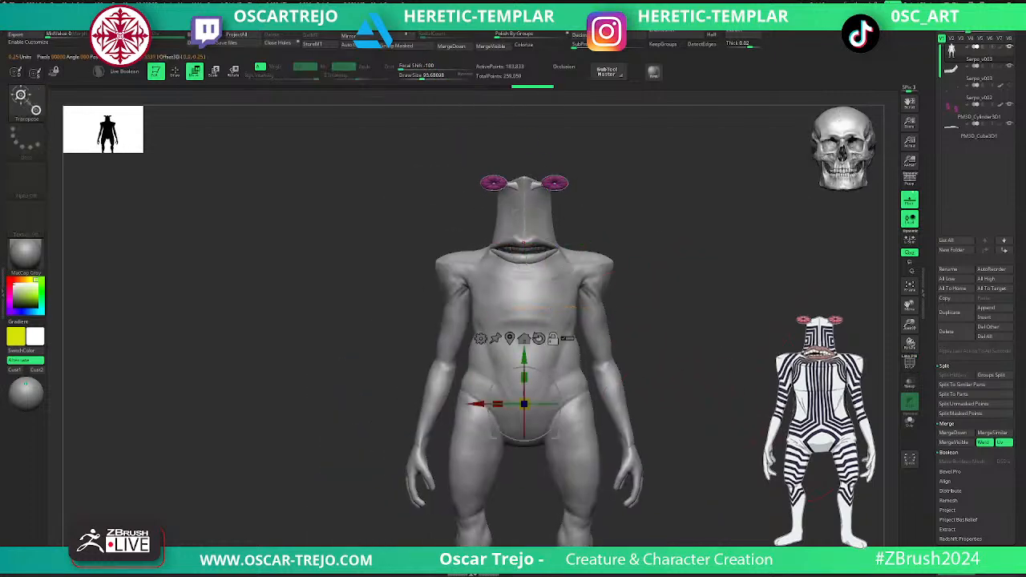
left_click(479, 339)
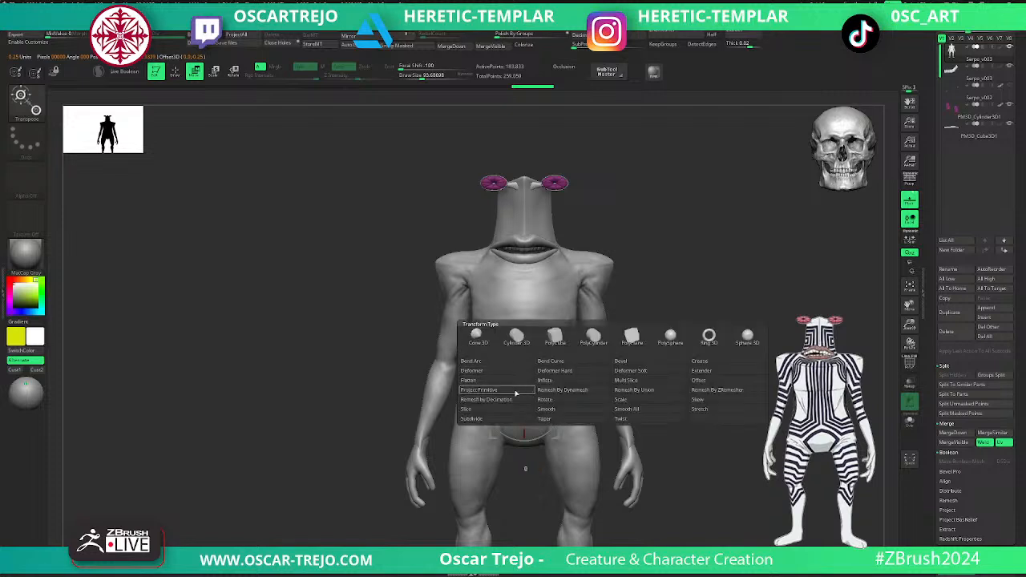
left_click(632, 390)
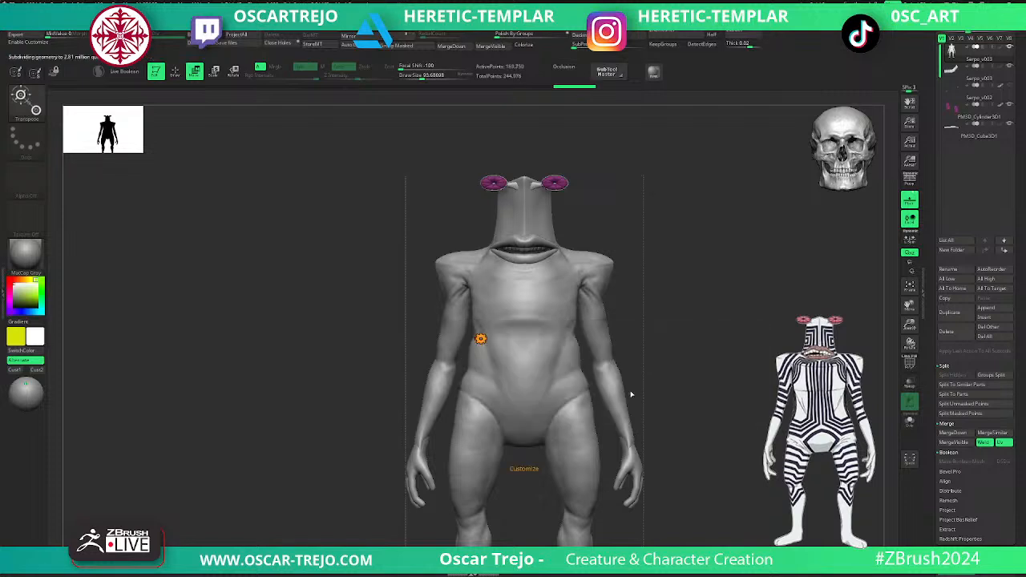
left_click_drag(642, 365, 712, 358)
key("shift+f")
key("shift+f")
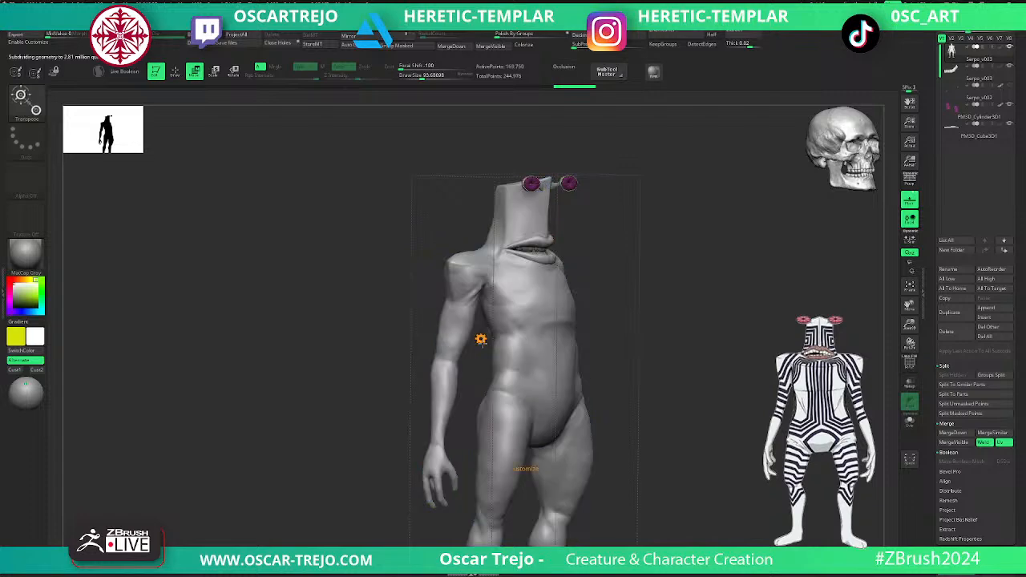
left_click(479, 338)
left_click(611, 344)
key("q")
- Turn on X symmetry and smooth the body around the corners of the mouth
mouse_move(668, 223)
left_mouse_down("alt")
mouse_move(664, 302)
mouse_move(721, 425)
left_mouse_up("alt")
left_click_drag(934, 120, 934, 481)
left_click_drag(797, 274, 761, 425)
left_click_drag(621, 246, 489, 252)
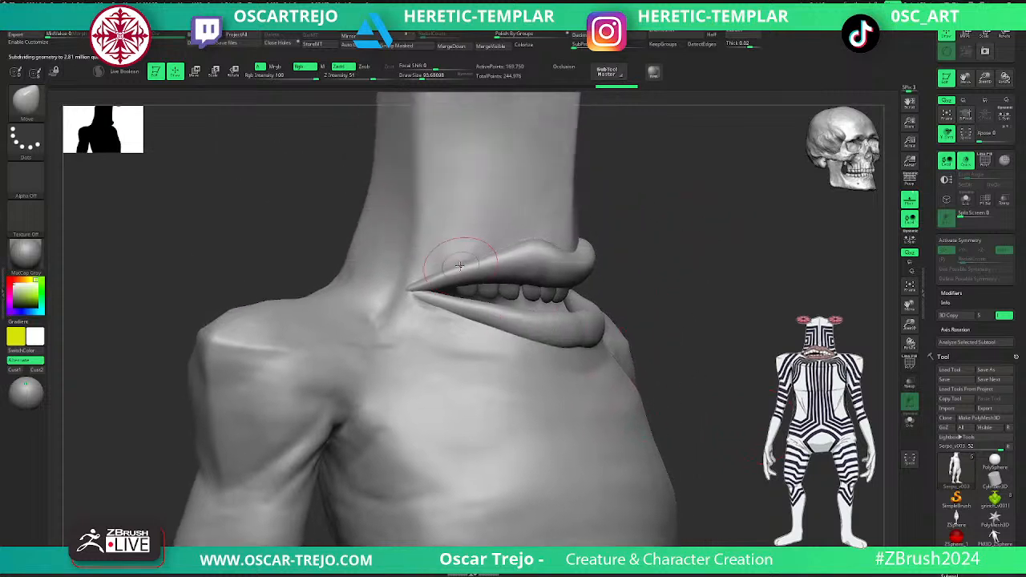
key("x")
key("shift")
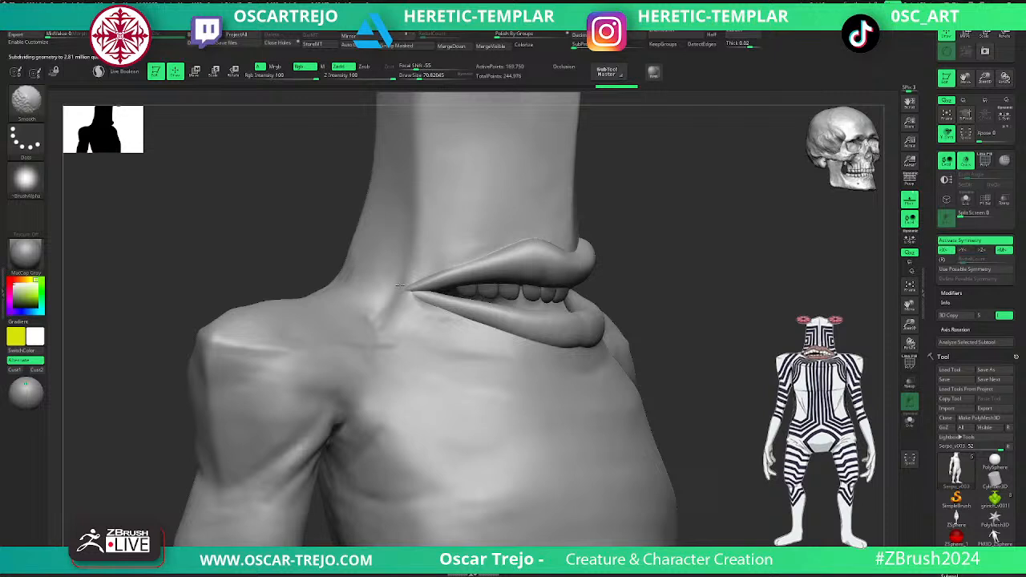
mouse_move(706, 304)
right_mouse_down("ctrl")
mouse_move(749, 329)
mouse_move(721, 309)
right_mouse_up("ctrl")
left_click_drag(721, 309, 669, 300, "shift")
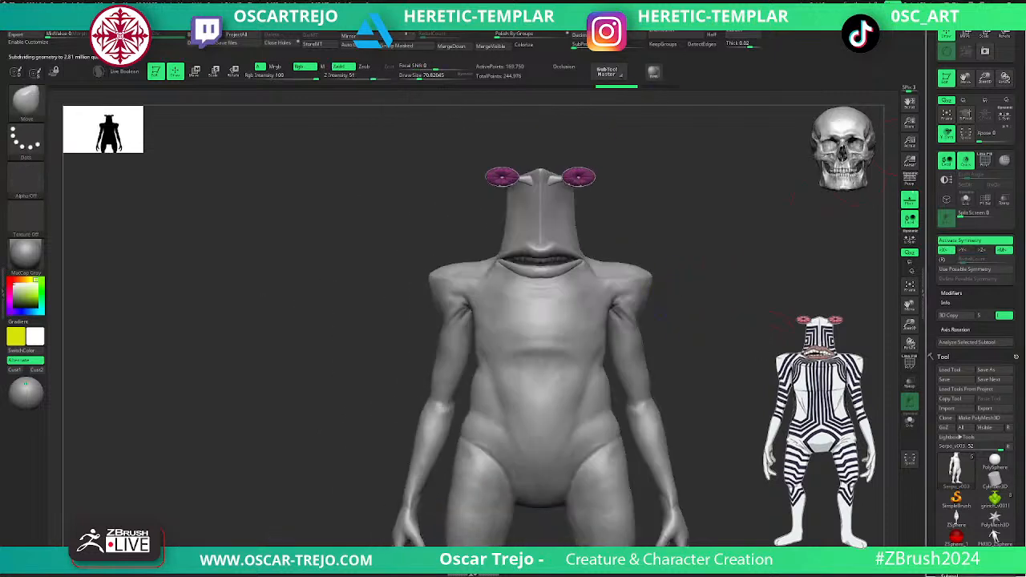
- Duplicate the merged body subtool and isolate the copy for work on the eyestalks
left_click_drag(929, 489, 929, 147)
left_click_drag(929, 431, 929, 229)
left_click(949, 326)
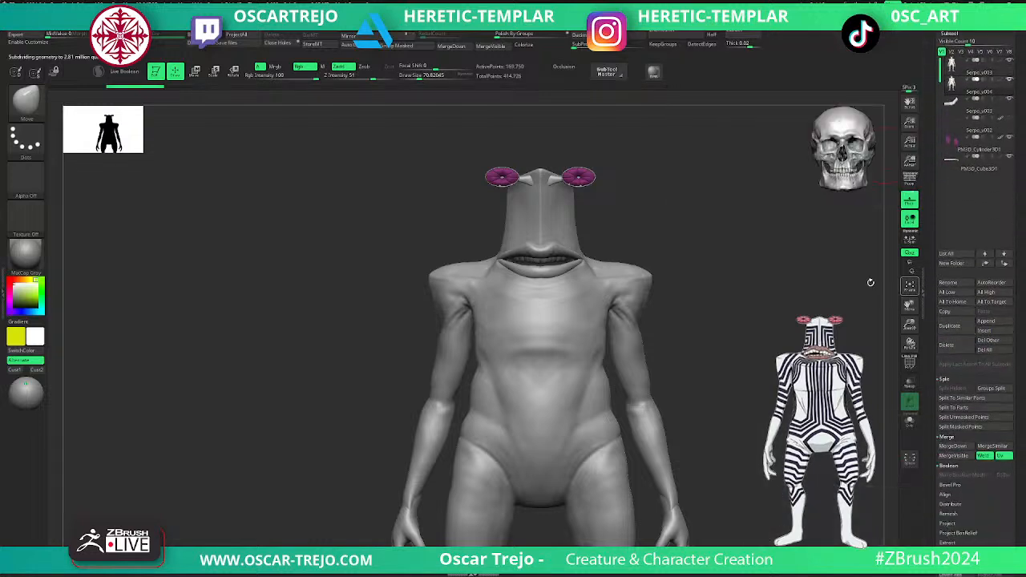
left_click_drag(684, 264, 713, 224, "alt")
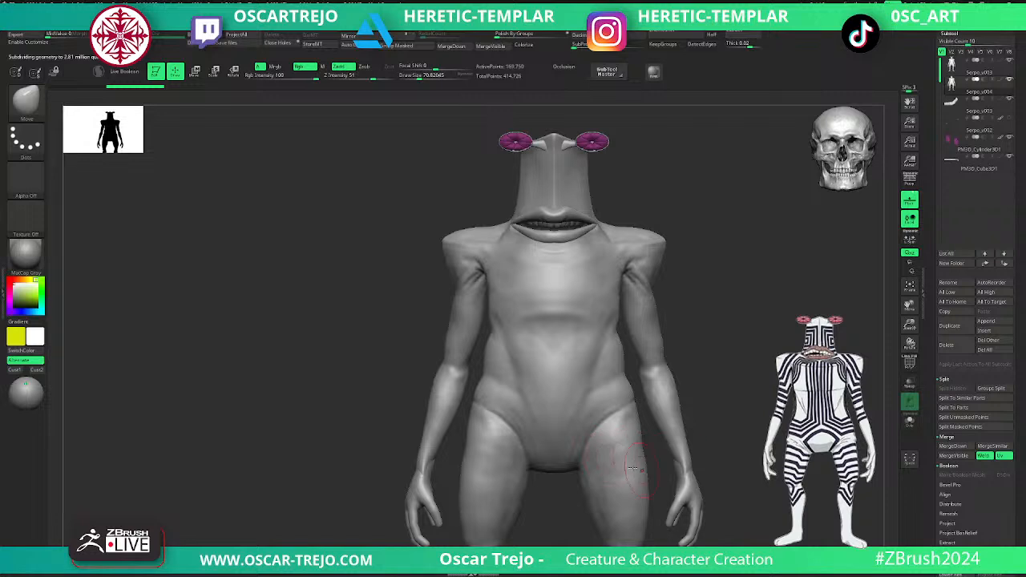
key("shift+f")
key("shift+f")
left_click_drag(685, 141, 702, 401, "alt")
left_click_drag(766, 338, 703, 327)
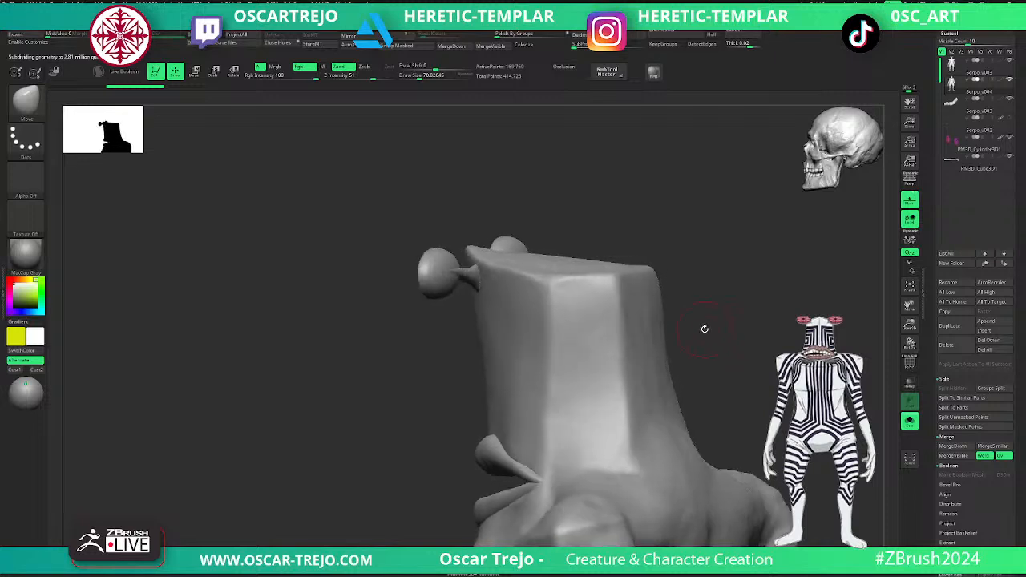
mouse_move(416, 390)
left_mouse_down("alt")
mouse_move(472, 502)
mouse_move(421, 469)
mouse_move(449, 495)
left_mouse_up("alt")
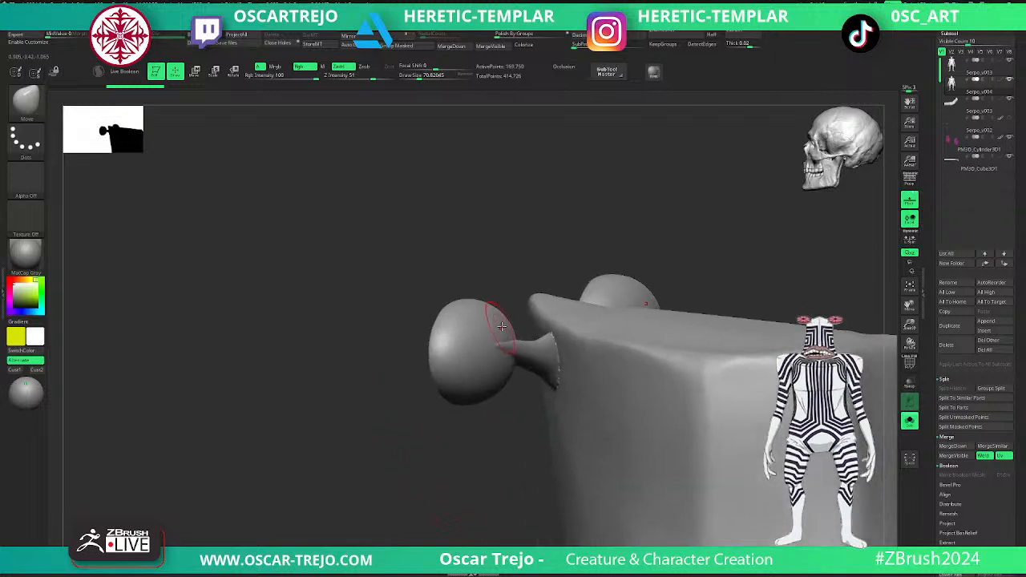
- Build up the transitions between the eyestalks and eye bulbs with a reduced ClayBuildup brush and smooth the strokes
key("b")
key("c")
key("b")
left_click_drag(480, 428, 403, 451)
key("d")
mouse_move(340, 377)
left_mouse_down()
mouse_move(362, 413)
mouse_move(366, 390)
left_mouse_up()
key("shift+d")
key("s")
mouse_move(377, 392)
left_mouse_down()
mouse_move(355, 395)
mouse_move(403, 389)
mouse_move(418, 375)
left_mouse_up()
key("bracketleft")
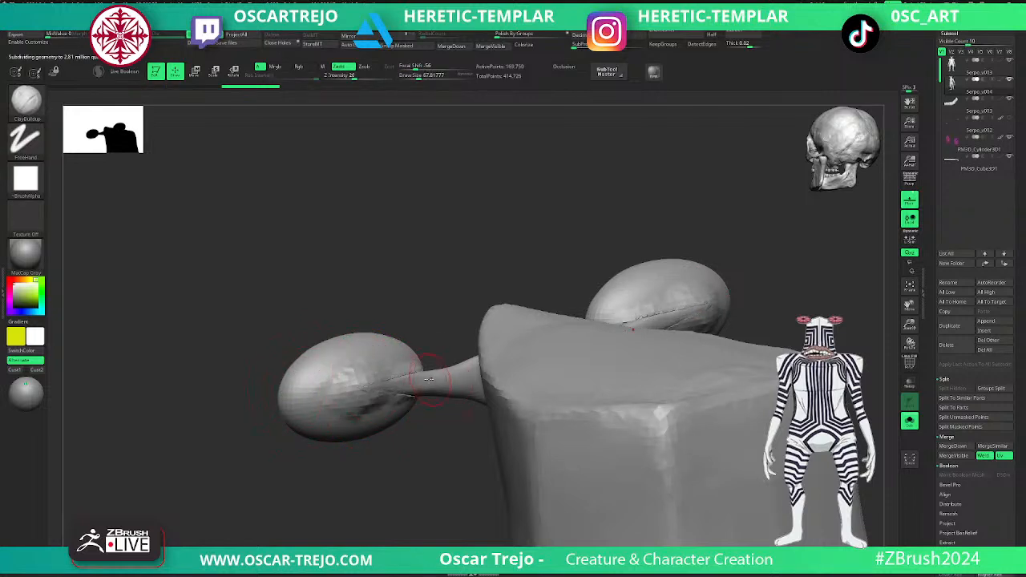
left_click_drag(404, 481, 451, 412)
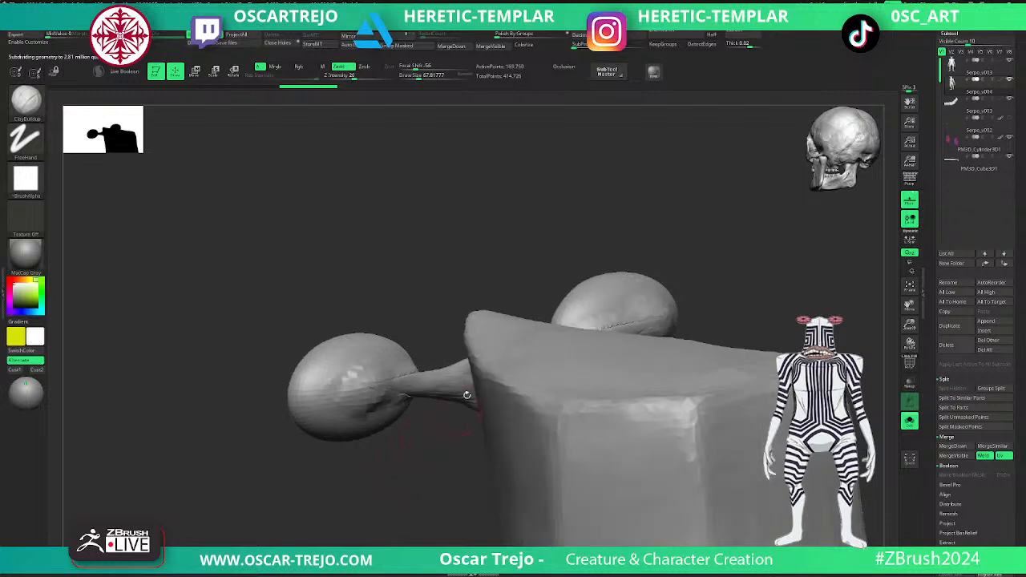
mouse_move(400, 373)
left_mouse_down("shift")
mouse_move(436, 386)
mouse_move(405, 377)
mouse_move(397, 404)
mouse_move(385, 384)
mouse_move(367, 412)
mouse_move(343, 344)
mouse_move(394, 373)
left_mouse_up("shift")
left_click_drag(345, 473, 445, 449)
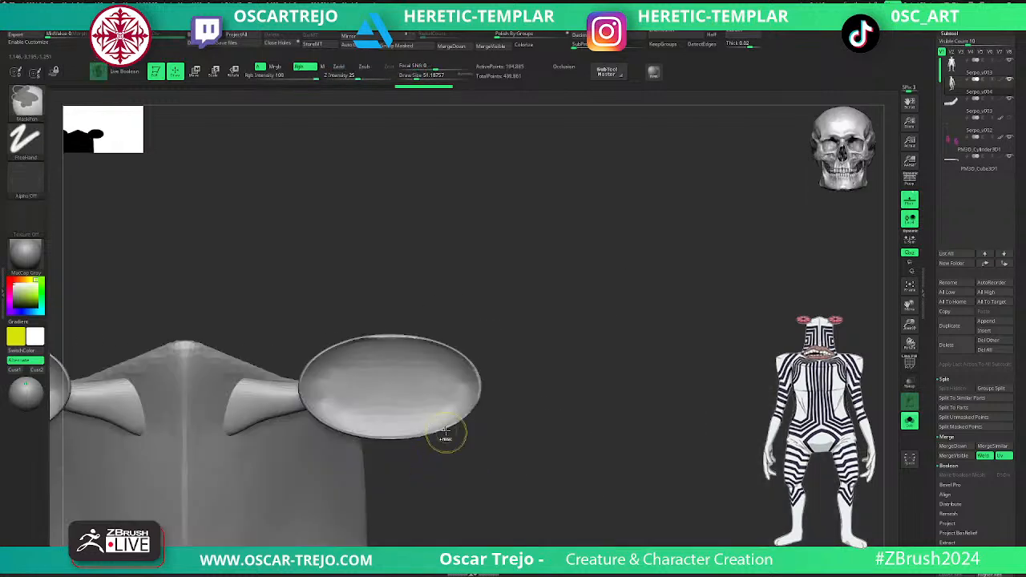
- Clean up the joint between eyestalk and eye bulb and remesh the duplicated body
mouse_move(273, 389)
left_mouse_down("shift")
mouse_move(240, 388)
mouse_move(232, 433)
mouse_move(283, 395)
mouse_move(289, 404)
left_mouse_up("shift")
mouse_move(522, 437)
left_mouse_down("alt")
mouse_move(476, 433)
mouse_move(552, 307)
mouse_move(537, 364)
mouse_move(621, 347)
mouse_move(582, 273)
mouse_move(598, 390)
left_mouse_up("alt")
key("w")
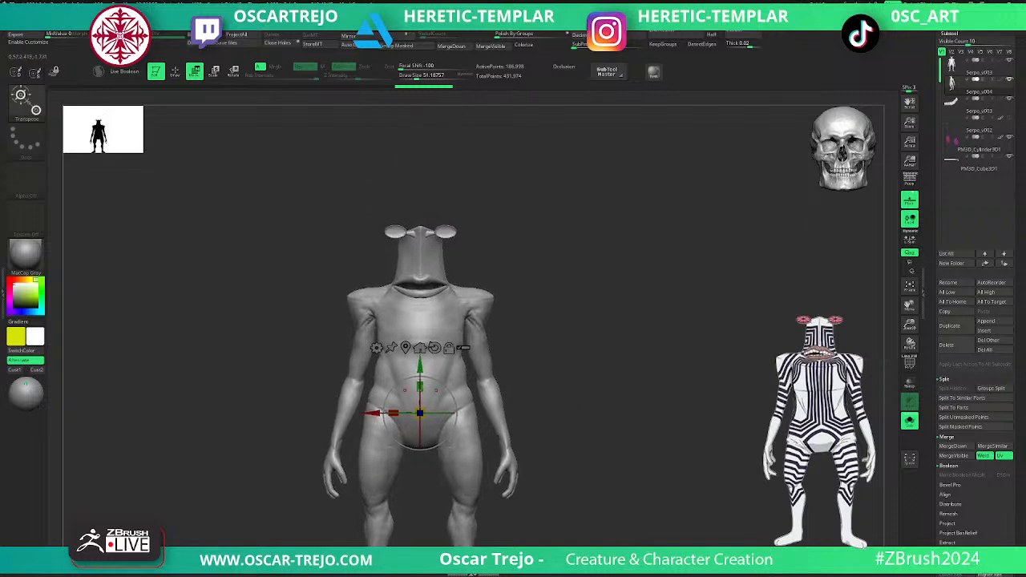
key("q")
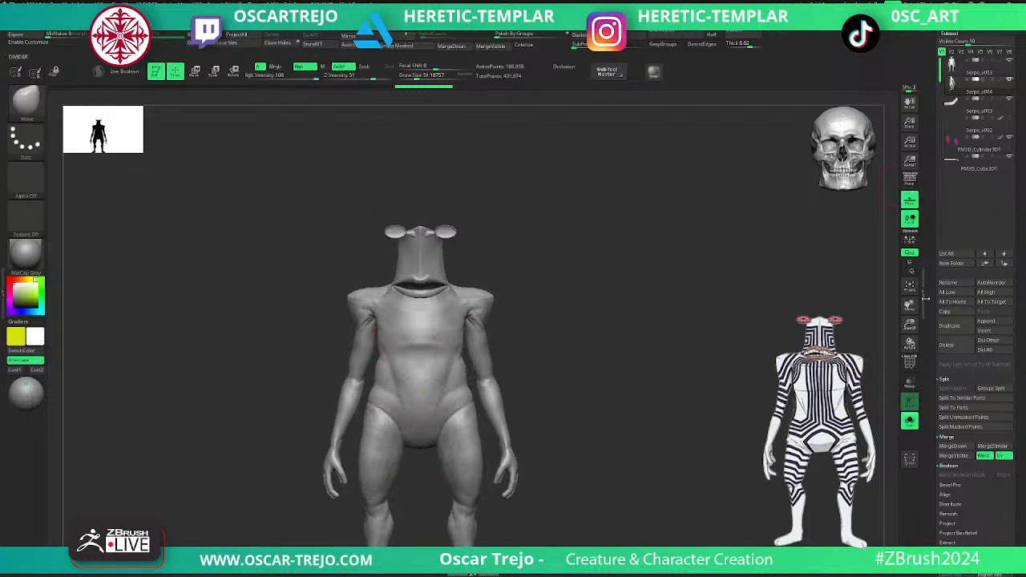
- Delete the old body subtool Serpo_v003 and duplicate the cleaned body Serpo_v004
left_click(951, 71)
left_click(949, 345)
key("ctrl+z")
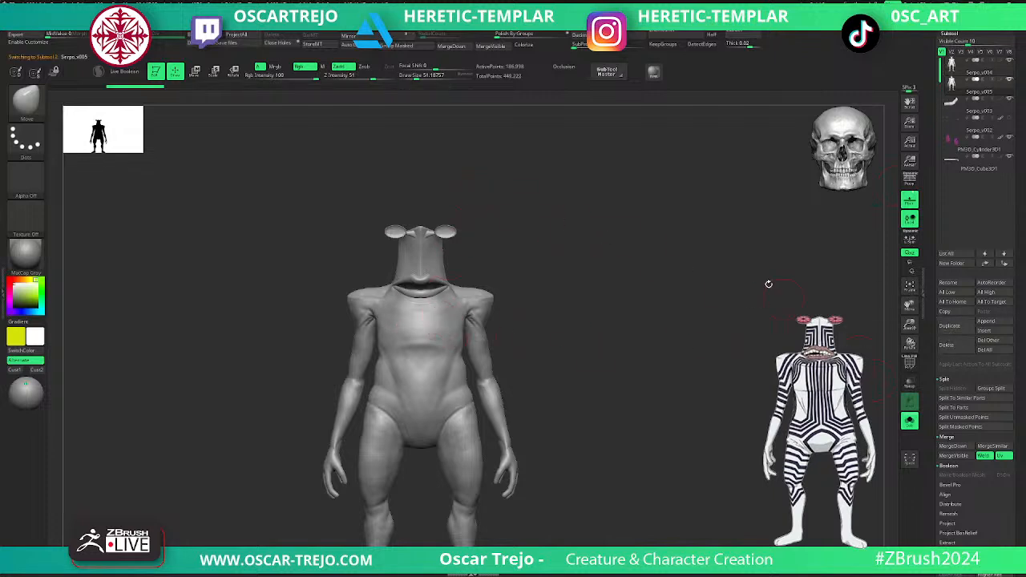
- ZRemesh the duplicated body, check its new topology in polyframe, and subdivide it to level 5
left_click(676, 35)
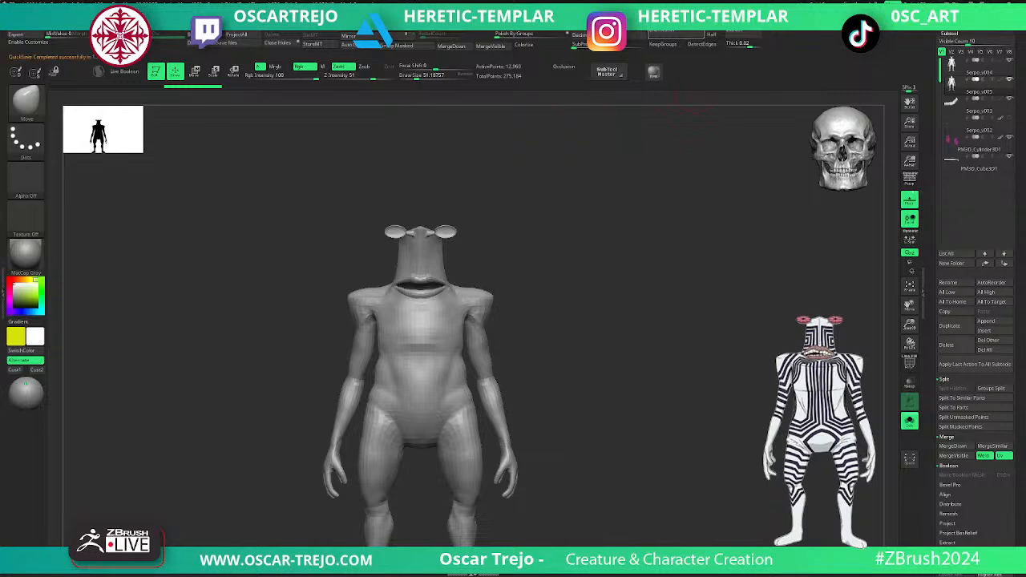
left_click_drag(474, 187, 548, 233, "alt")
key("shift+f")
left_click_drag(662, 263, 681, 371, "alt")
key("shift+f")
mouse_move(738, 240)
left_mouse_down("alt")
mouse_move(721, 287)
mouse_move(642, 256)
mouse_move(623, 280)
left_mouse_up("alt")
key("ctrl")
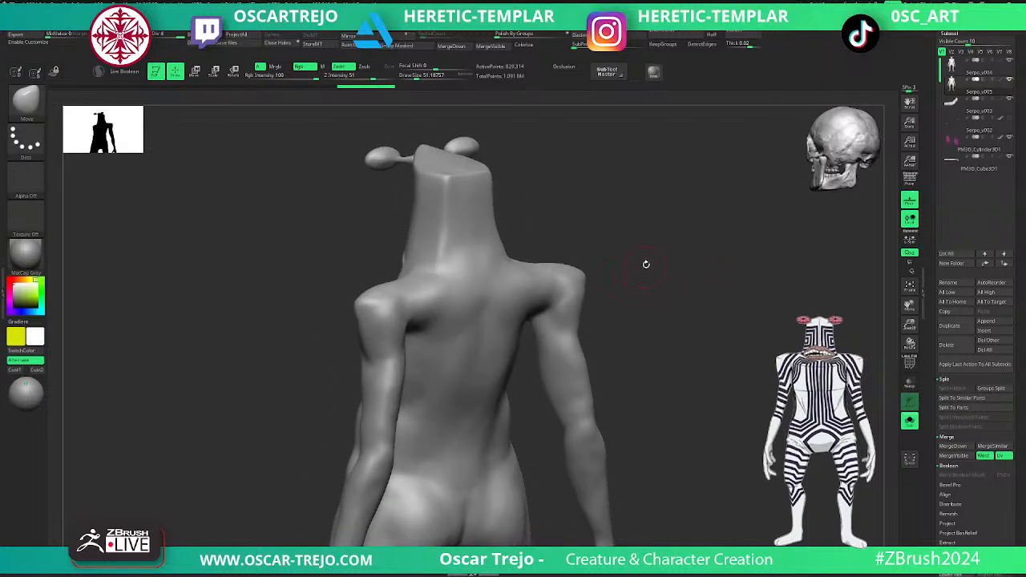
key("ctrl+d")
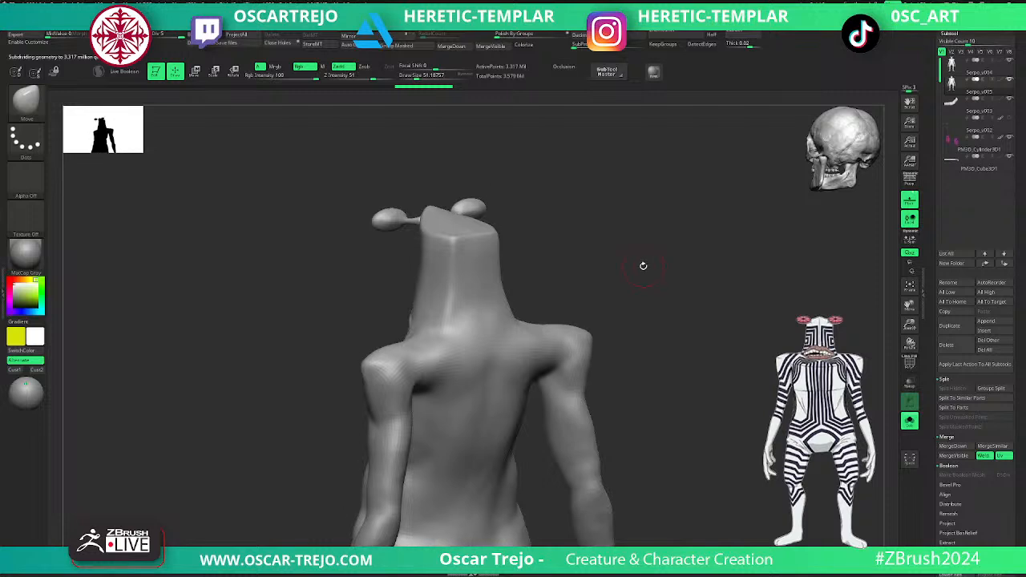
- Leave only the body subtools Serpo_v004 and Serpo_v005 visible and make Serpo_v005 the active one
mouse_move(757, 301)
left_mouse_down()
mouse_move(643, 288)
mouse_move(753, 296)
left_mouse_up()
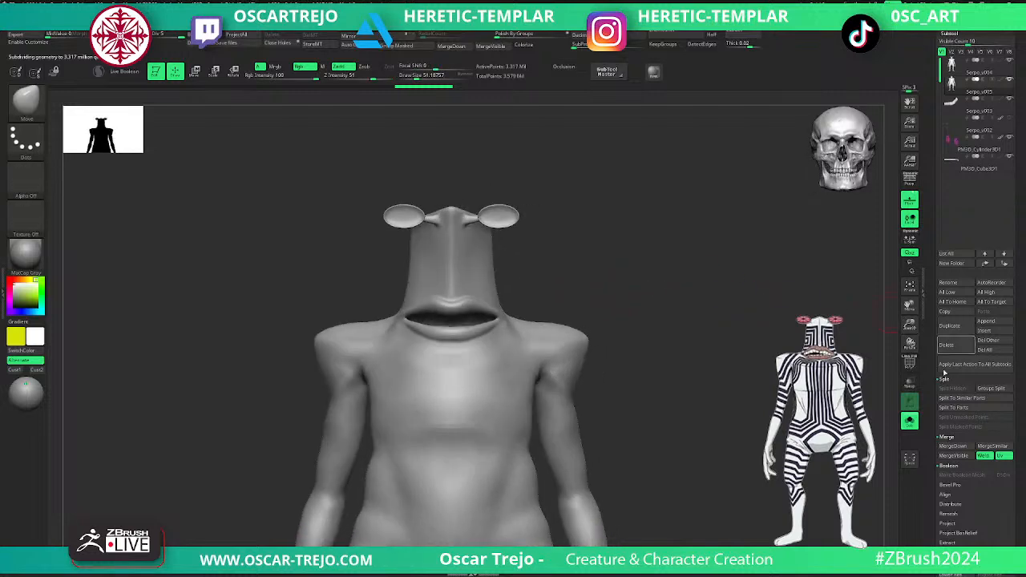
left_click(910, 422)
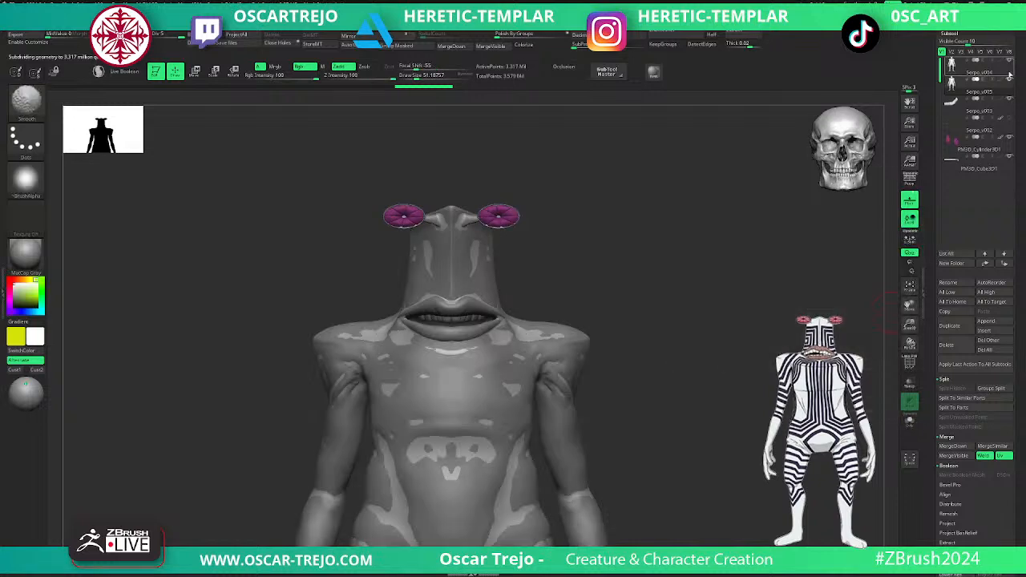
left_click(1008, 73, "shift")
left_click(1009, 61, "shift")
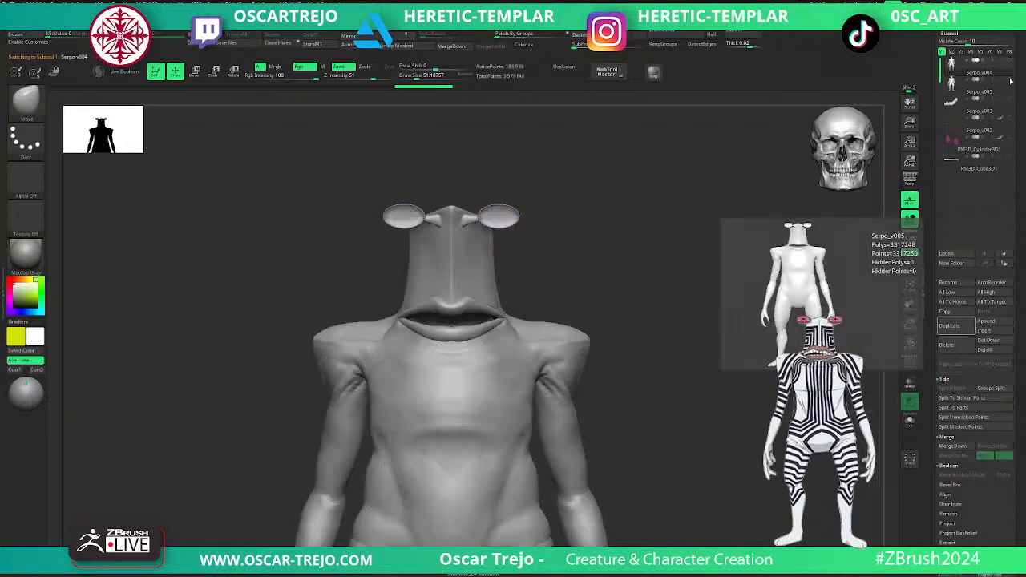
left_click(1010, 80)
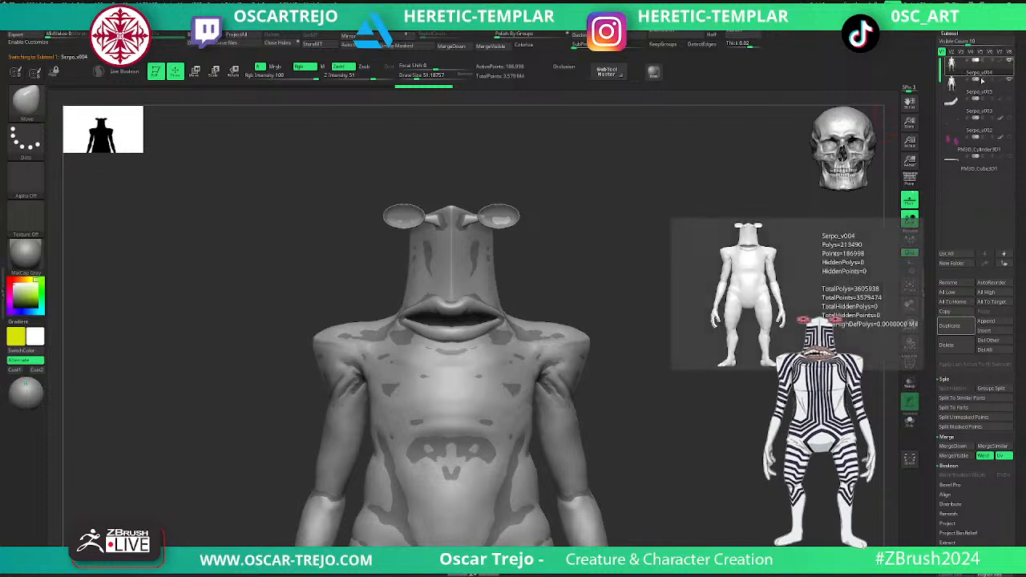
left_click(952, 88)
key("shift+f")
key("shift+f")
key("shift+f")
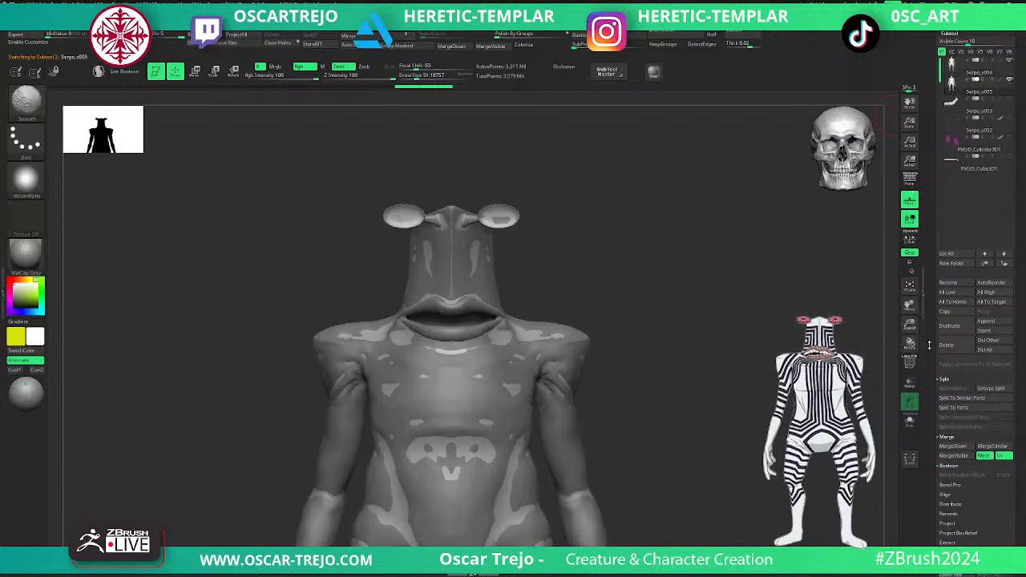
key("shift+f")
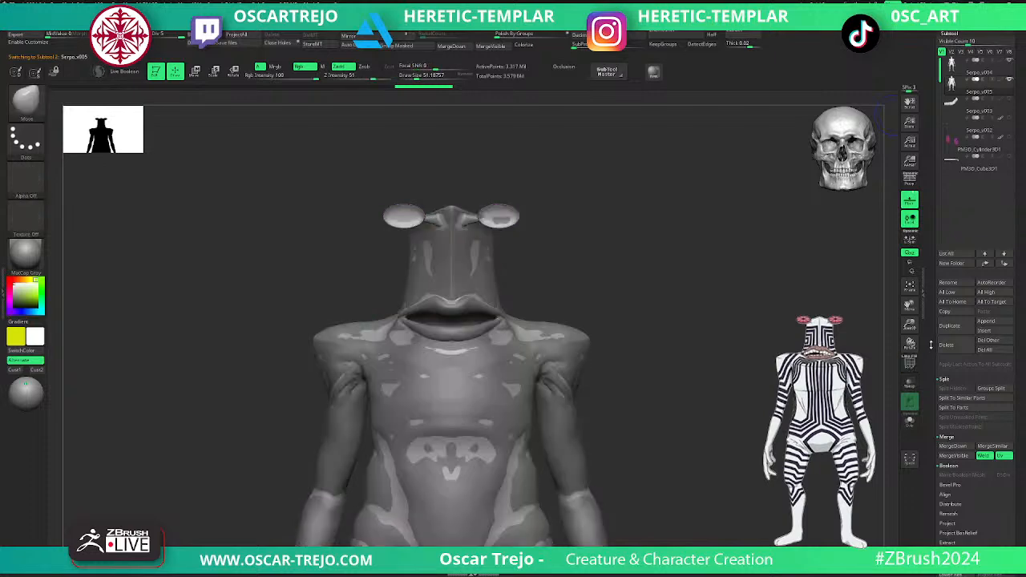
- Add a layer named base and a second unnamed layer to Serpo_v005, and store a morph target
left_click_drag(931, 344, 933, 223)
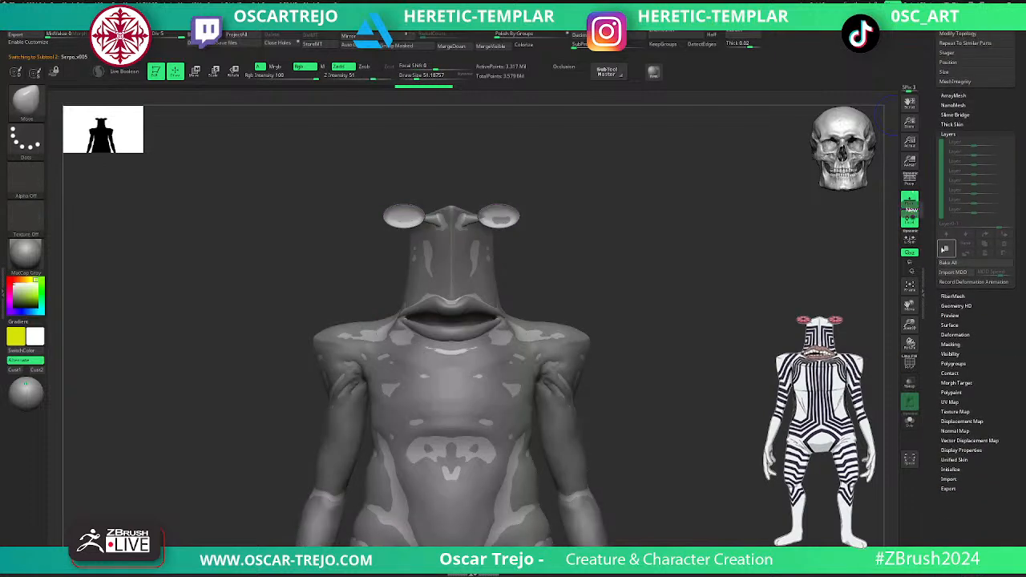
left_click(945, 248)
left_click(960, 247)
type("base")
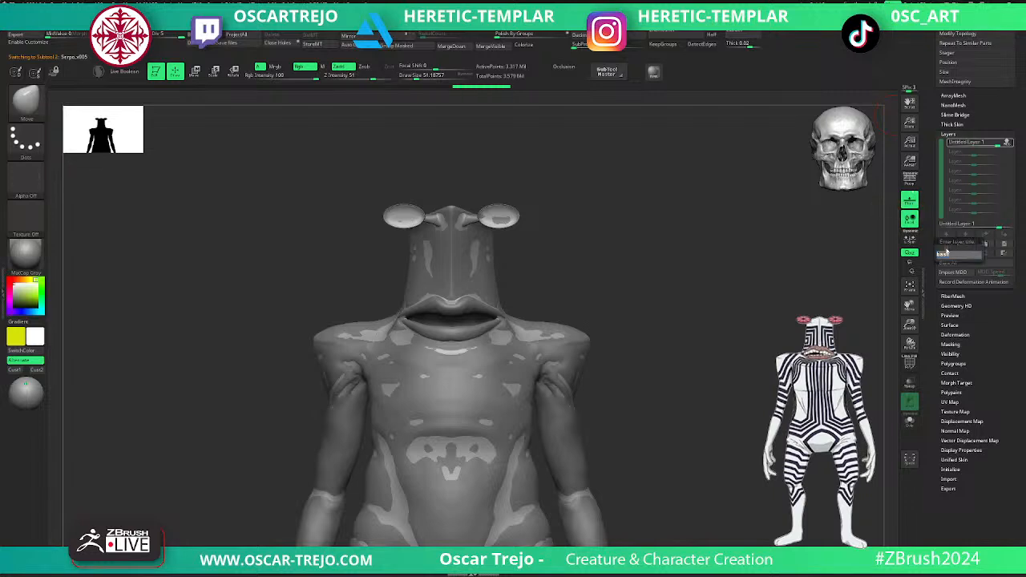
key("Return")
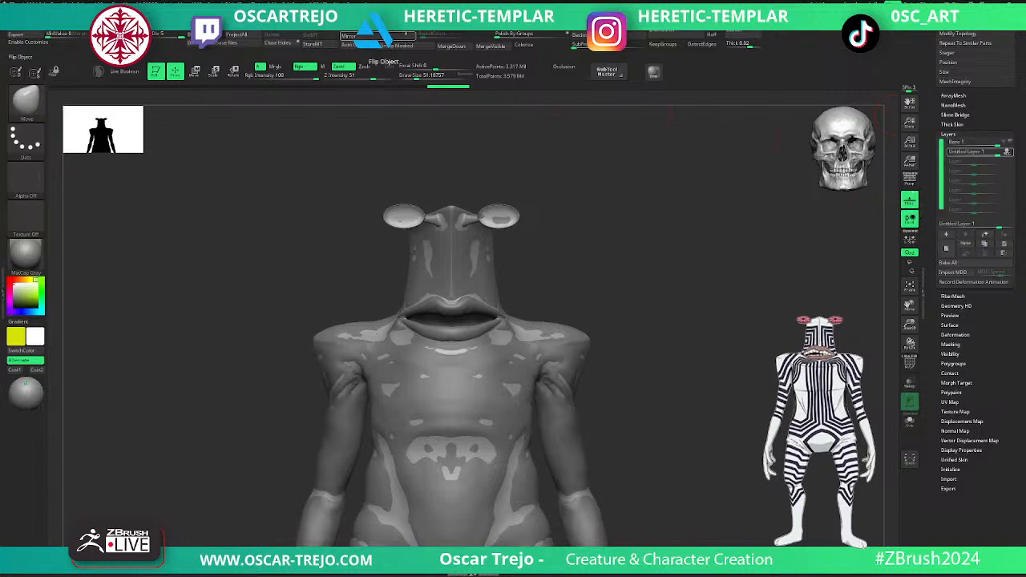
left_click(325, 49)
- Project the detail of Serpo_v004 onto the remeshed body with ProjectAll, working from subdivision level 1 up to 4
left_click(909, 420)
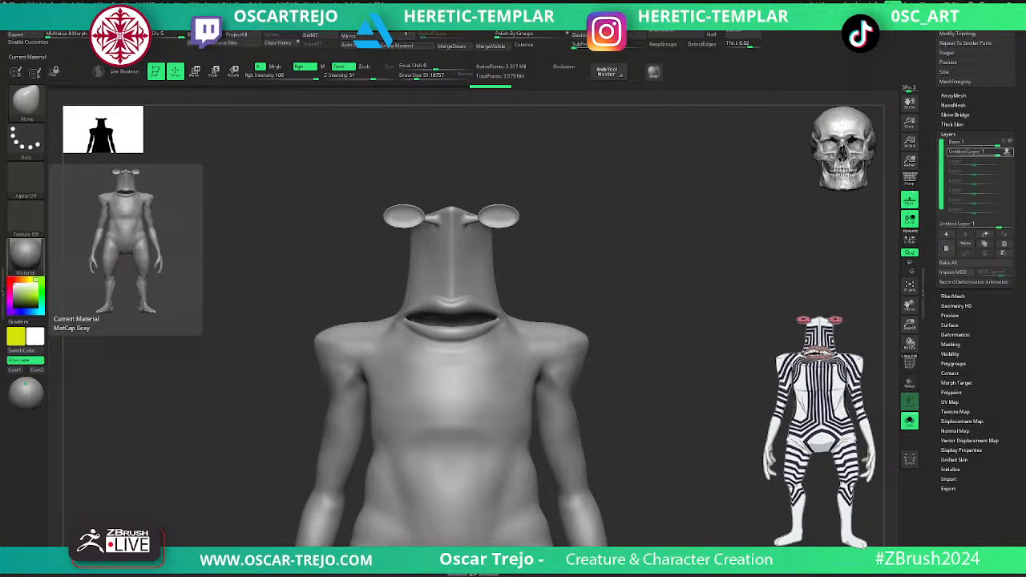
key("shift+d")
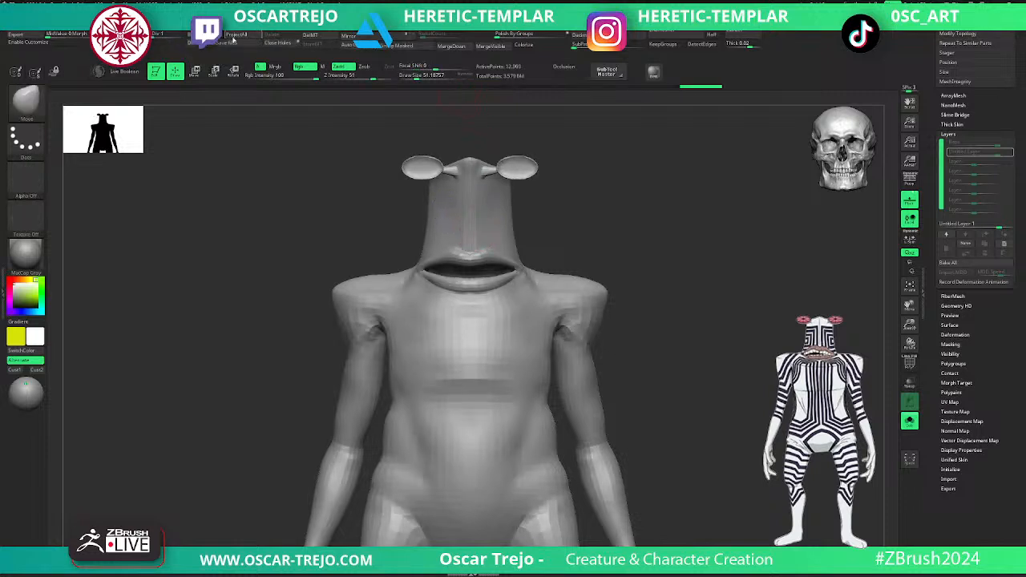
key("d")
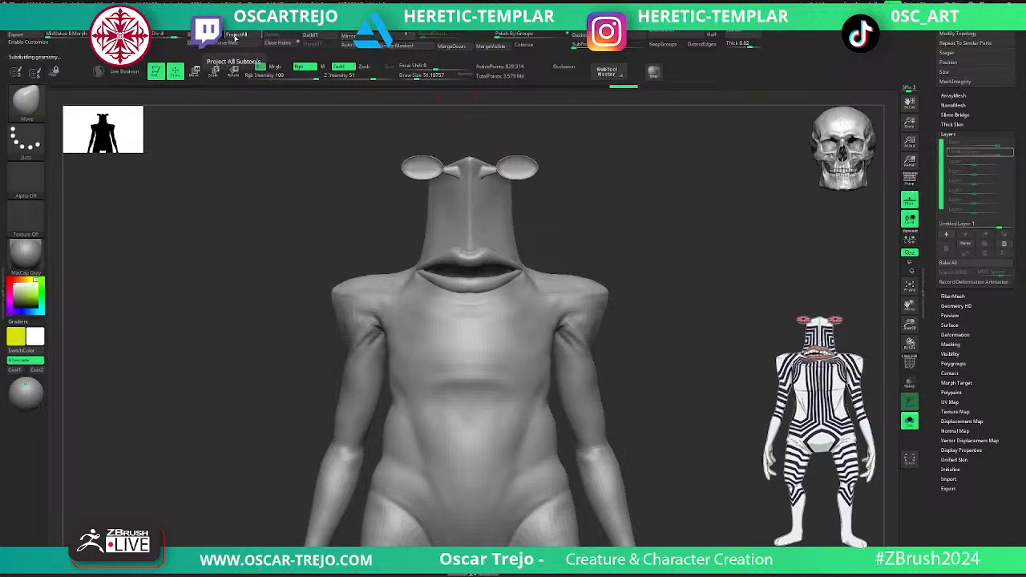
left_click_drag(128, 301, 741, 337)
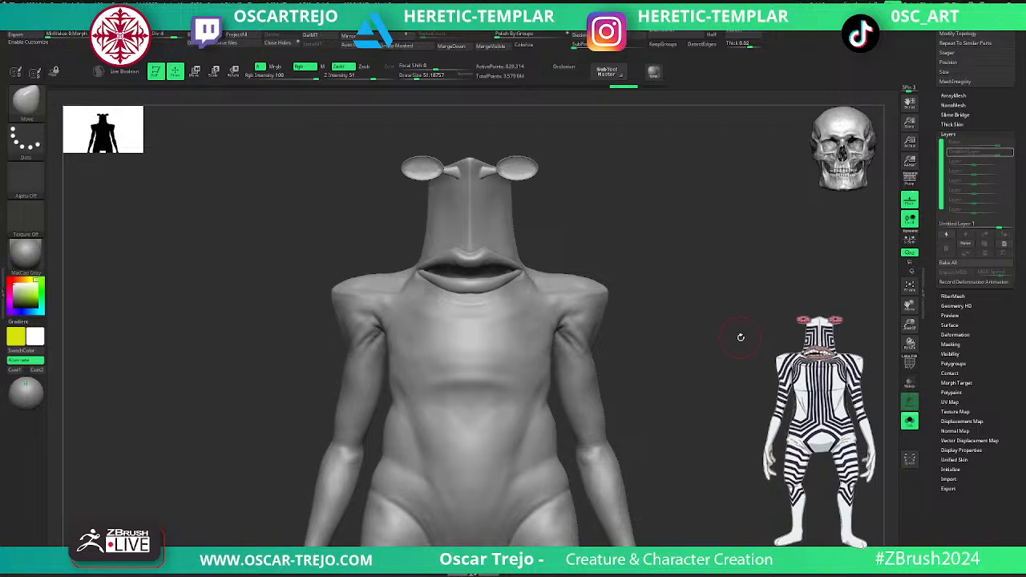
left_click(910, 421)
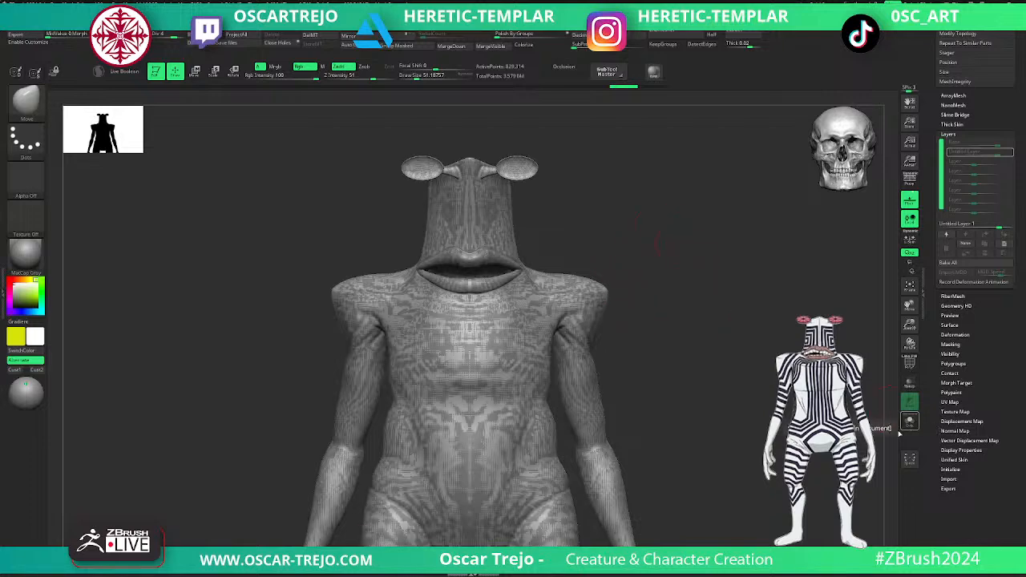
- Turn off polyframe, hide Serpo_v004, and show the other subtools except the Serpo_v002 eyeballs
left_click_drag(932, 247, 932, 449)
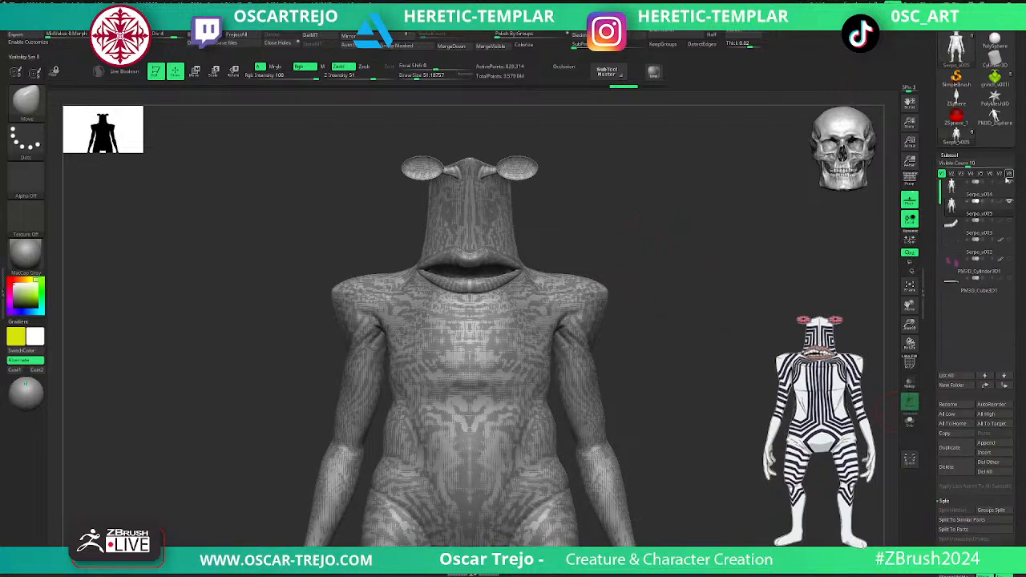
left_click(1009, 183)
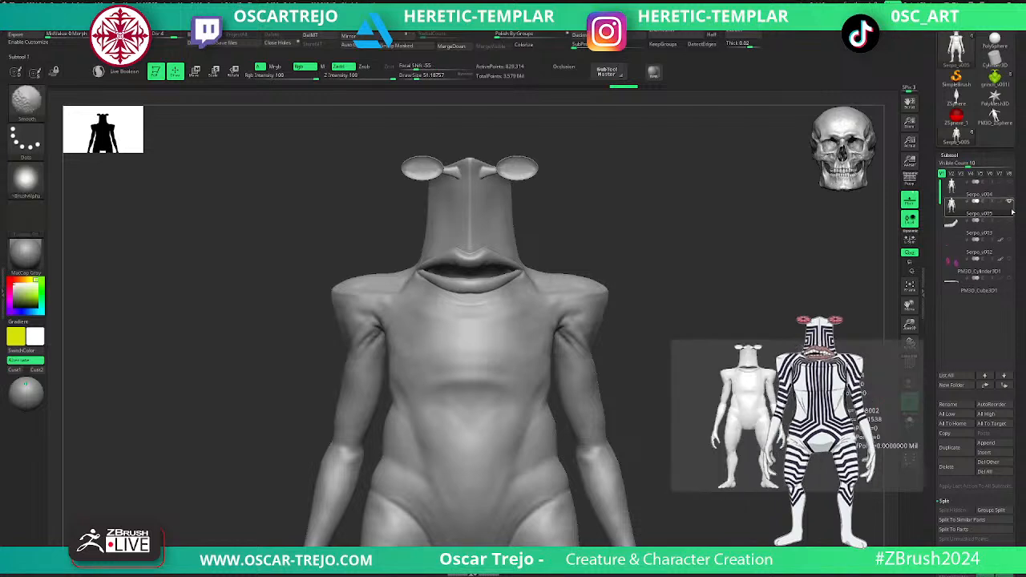
key("shift+f")
key("shift+f")
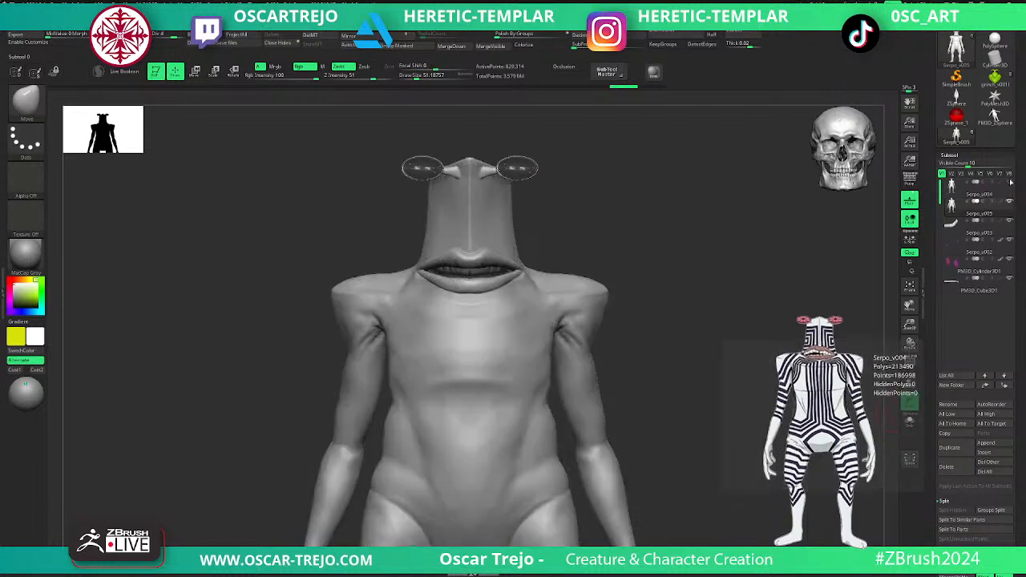
left_click(1009, 241)
- Carve skin-fold creases into the front of the armpit with the DamStandard brush at subdivision level 4
left_click_drag(637, 214, 683, 388, "alt")
left_click_drag(747, 244, 633, 513, "alt")
key("shift+d")
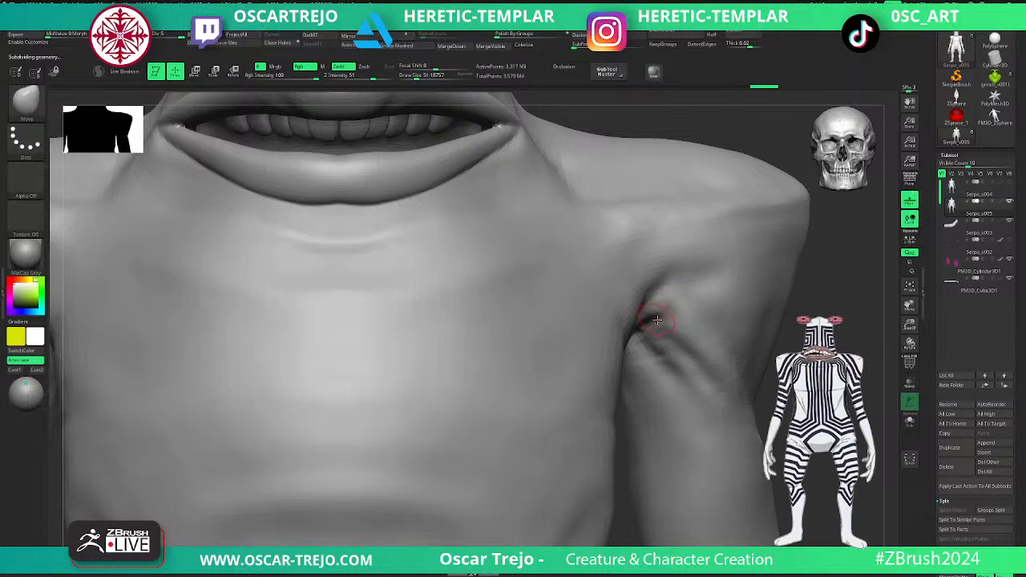
key("b")
key("d")
key("s")
mouse_move(659, 318)
left_mouse_down()
mouse_move(674, 325)
mouse_move(651, 323)
mouse_move(693, 351)
mouse_move(666, 362)
mouse_move(699, 392)
left_mouse_up()
key("s")
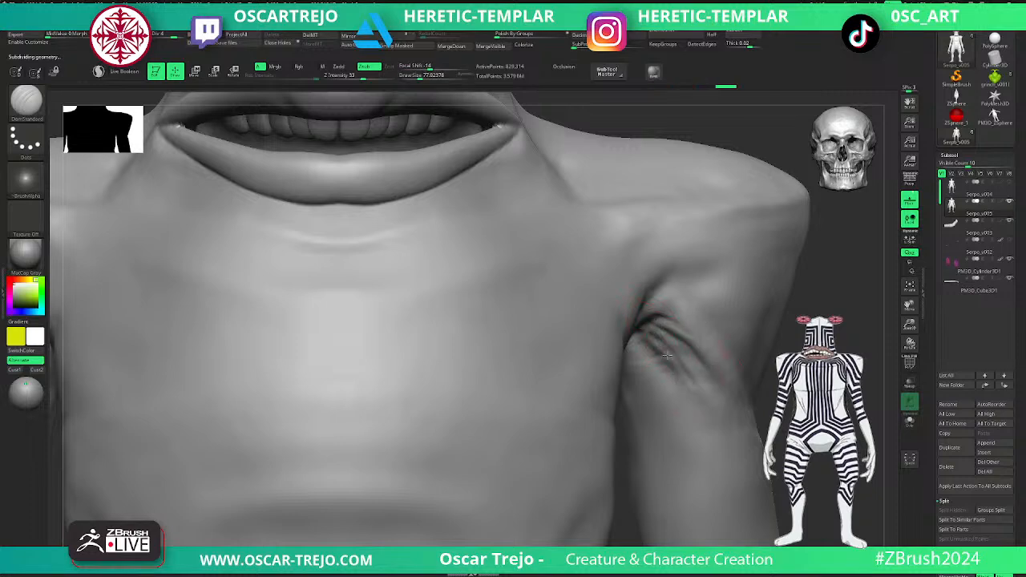
left_click_drag(664, 362, 697, 405)
- Carve fold lines from the armpit across the side of the upper arm with DamStandard at subdivision level 3
left_click_drag(761, 426, 762, 361, "alt")
mouse_move(858, 337)
left_mouse_down()
mouse_move(792, 332)
mouse_move(747, 361)
left_mouse_up()
key("shift+d")
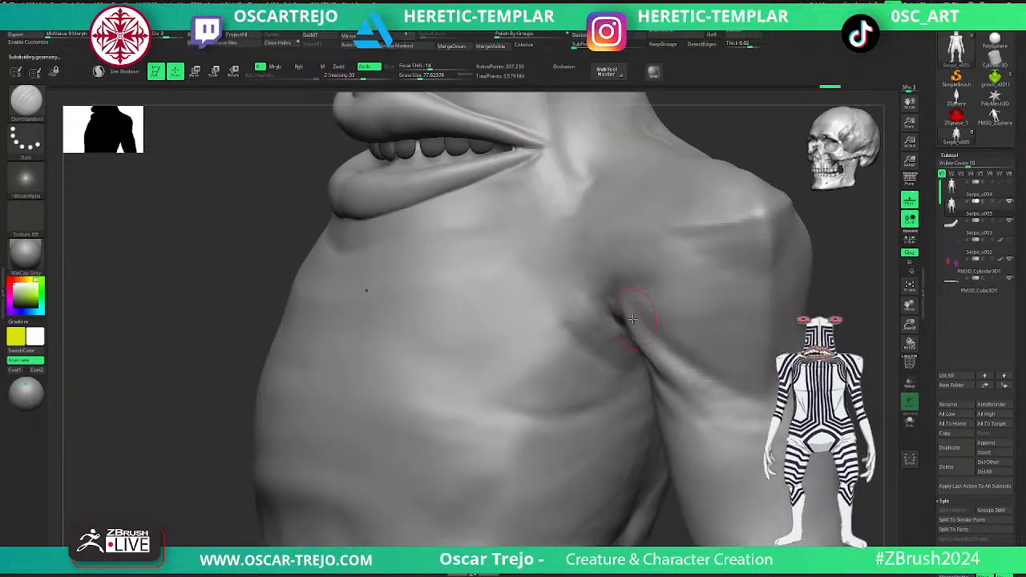
mouse_move(658, 350)
left_mouse_down()
mouse_move(720, 394)
mouse_move(690, 379)
left_mouse_up()
key("s")
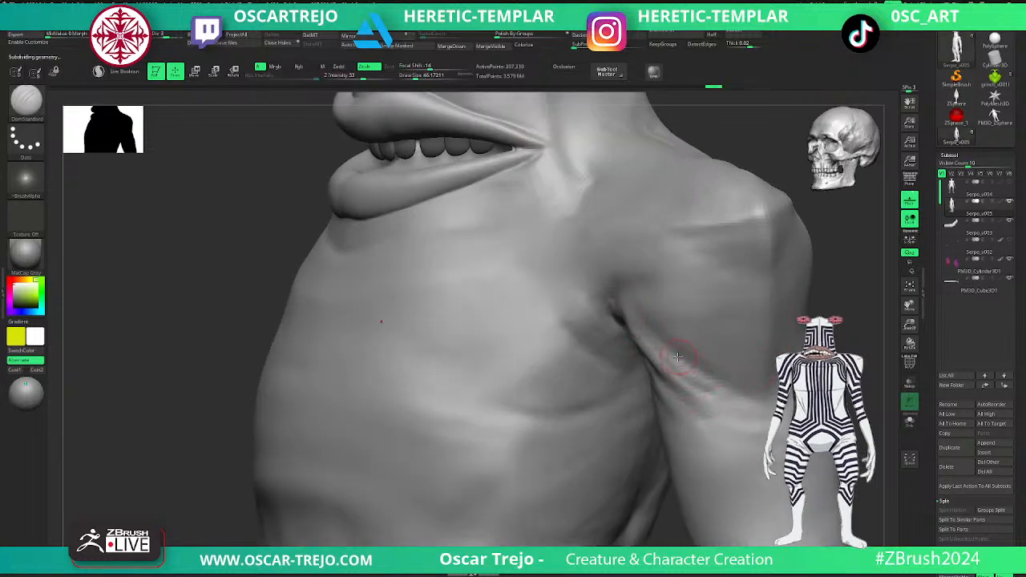
mouse_move(747, 401)
left_mouse_down()
mouse_move(771, 400)
mouse_move(715, 401)
mouse_move(758, 403)
left_mouse_up()
left_click_drag(627, 335, 737, 433)
mouse_move(651, 380)
left_mouse_down()
mouse_move(682, 420)
mouse_move(729, 444)
left_mouse_up()
right_click_drag(742, 437, 665, 435)
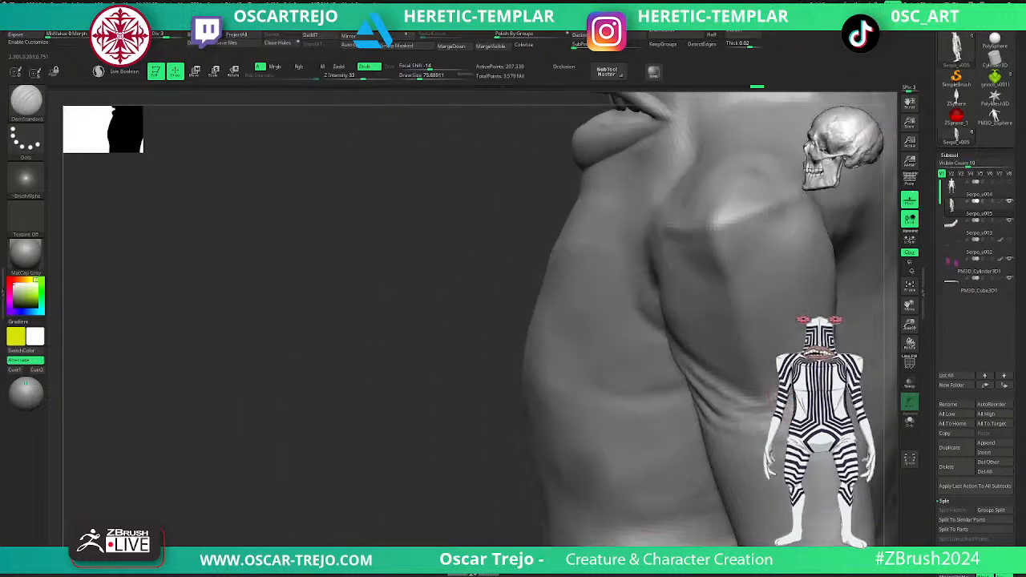
mouse_move(735, 409)
left_mouse_down()
mouse_move(750, 419)
mouse_move(727, 401)
left_mouse_up()
- Carve long creases down the back of the armpit and upper arm with DamStandard
left_click_drag(536, 437, 440, 462)
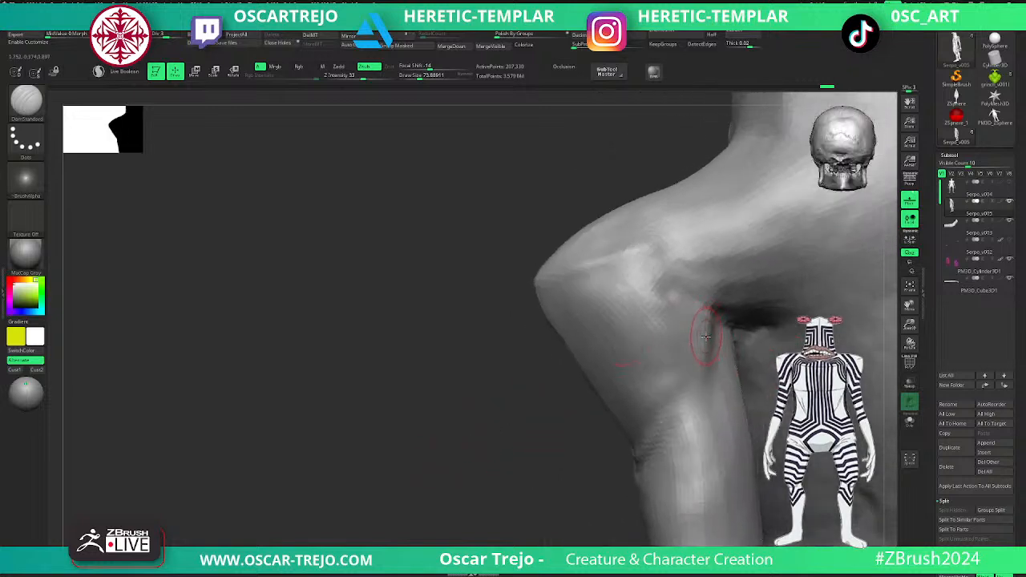
mouse_move(711, 322)
left_mouse_down()
mouse_move(694, 388)
mouse_move(654, 442)
mouse_move(716, 365)
mouse_move(670, 459)
left_mouse_up()
mouse_move(723, 344)
left_mouse_down()
mouse_move(713, 397)
mouse_move(650, 482)
left_mouse_up()
left_click_drag(553, 485, 505, 420, "alt")
left_click_drag(477, 420, 629, 413)
- Refine the front armpit folds with a smaller DamStandard brush of draw size about 59 at subdivision level 4
left_click_drag(823, 329, 869, 329)
left_click_drag(818, 240, 842, 304, "alt")
key("ctrl+d")
key("s")
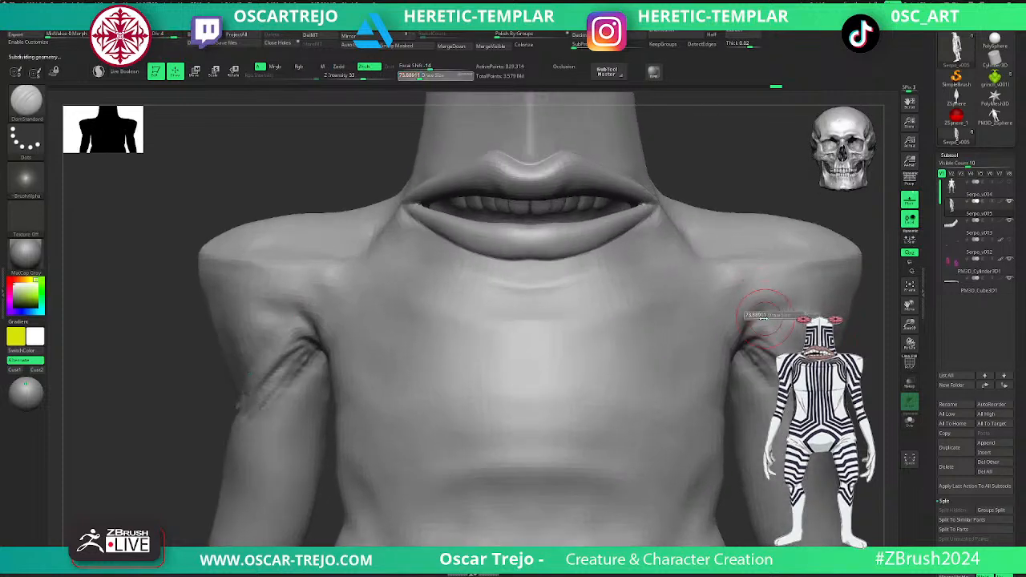
key("s")
left_click_drag(765, 338, 771, 337)
key("s")
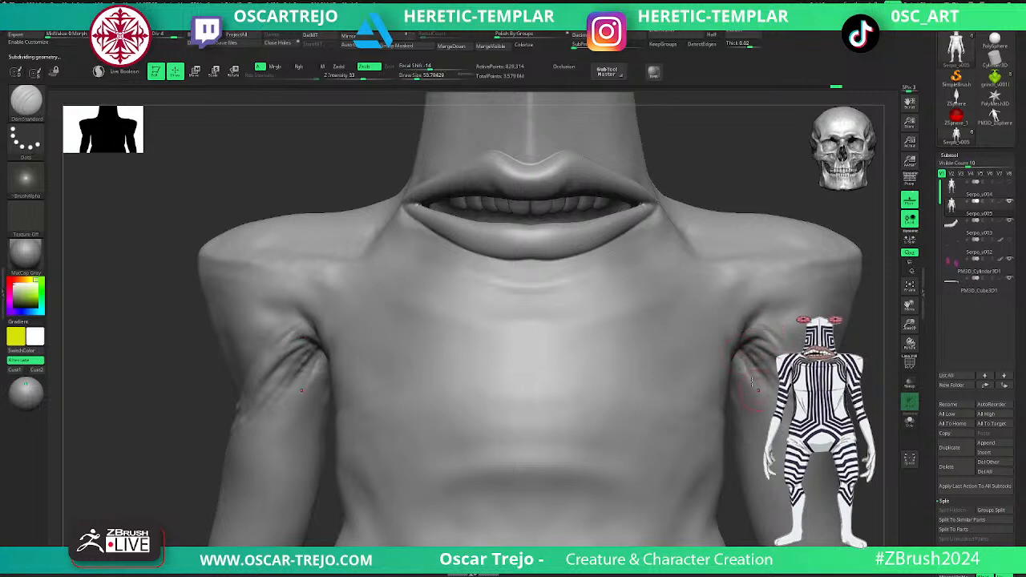
key("shift")
left_click_drag(751, 393, 759, 401, "shift")
- Build up fleshy strands where the eyestalks join the head, using ClayBuildup mainly at subdivision level 3
key("shift+d")
mouse_move(521, 283)
left_mouse_down()
mouse_move(588, 269)
mouse_move(517, 283)
left_mouse_up()
left_click_drag(705, 174, 611, 275, "alt")
mouse_move(664, 232)
left_mouse_down("alt")
mouse_move(662, 364)
mouse_move(721, 320)
mouse_move(703, 387)
left_mouse_up("alt")
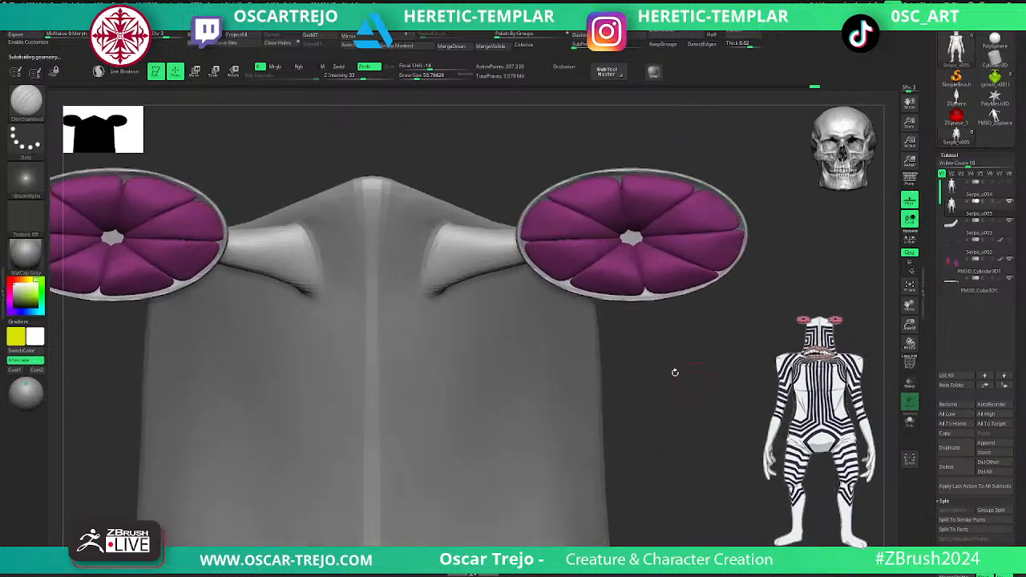
key("b")
key("c")
key("b")
mouse_move(513, 255)
left_mouse_down()
mouse_move(423, 298)
mouse_move(412, 291)
mouse_move(435, 274)
mouse_move(426, 254)
left_mouse_up()
key("[")
key("s")
mouse_move(429, 248)
left_mouse_down()
mouse_move(432, 237)
mouse_move(419, 243)
mouse_move(484, 235)
mouse_move(436, 243)
mouse_move(435, 268)
mouse_move(445, 267)
mouse_move(422, 281)
left_mouse_up()
key("ctrl+d")
key("s")
key("shift+d")
left_click_drag(479, 263, 438, 277)
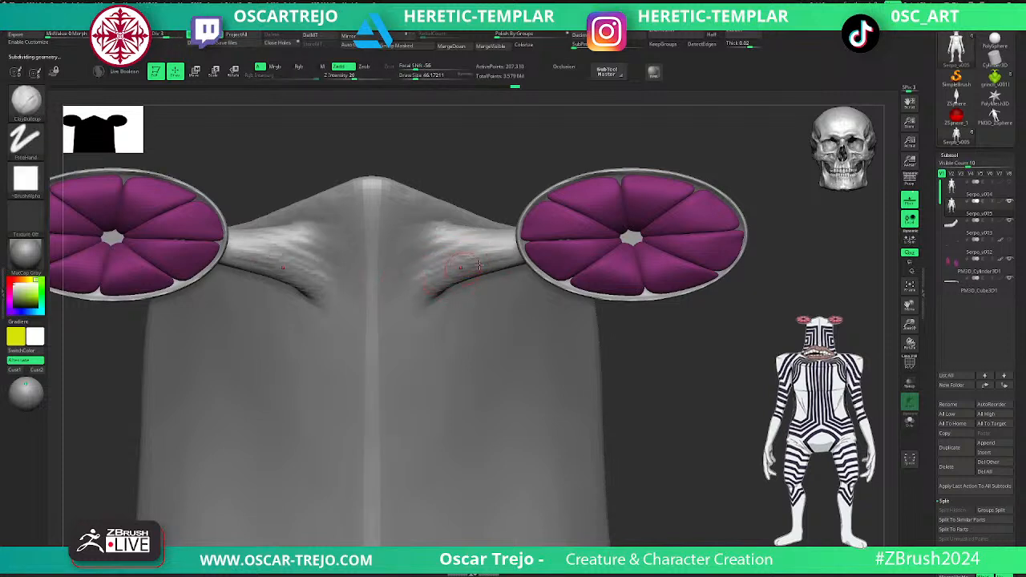
- Extend the eyestalk strands down toward the middle of the face with ClayBuildup at higher subdivision levels
key("d")
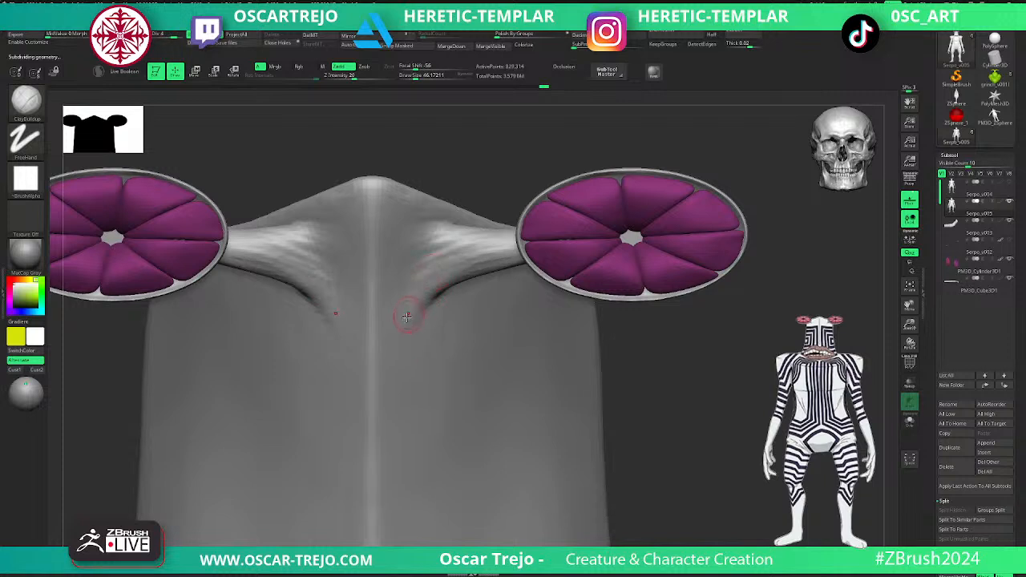
key("s")
left_click_drag(394, 324, 396, 323)
mouse_move(438, 282)
left_mouse_down()
mouse_move(394, 307)
mouse_move(390, 293)
left_mouse_up()
mouse_move(454, 258)
left_mouse_down()
mouse_move(415, 294)
mouse_move(423, 307)
left_mouse_up()
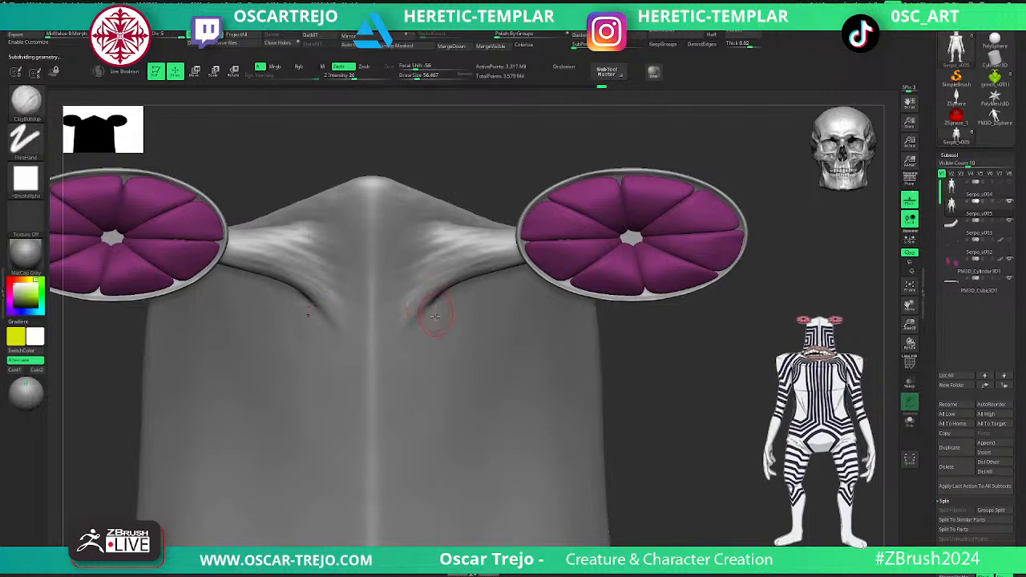
- Sharpen the central ridge running down the head from its peak with the Standard brush at intensity 25
key("b")
key("s")
key("t")
key("s")
mouse_move(376, 211)
left_mouse_down()
mouse_move(372, 198)
mouse_move(372, 445)
mouse_move(365, 329)
left_mouse_up()
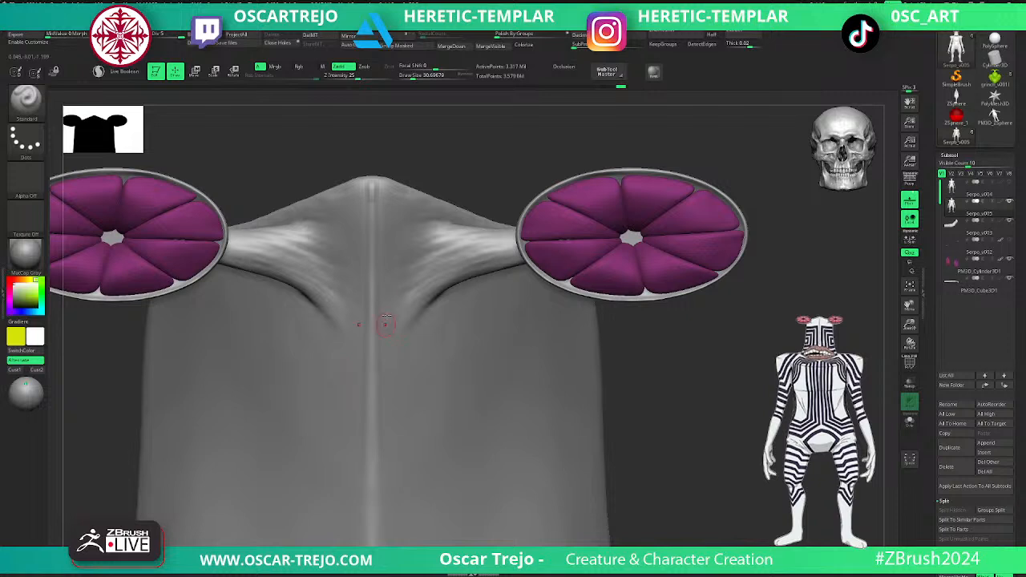
left_click_drag(376, 201, 373, 187, "shift")
mouse_move(377, 183)
left_mouse_down("shift")
mouse_move(355, 195)
mouse_move(372, 213)
left_mouse_up("shift")
left_click_drag(670, 372, 583, 373, "alt")
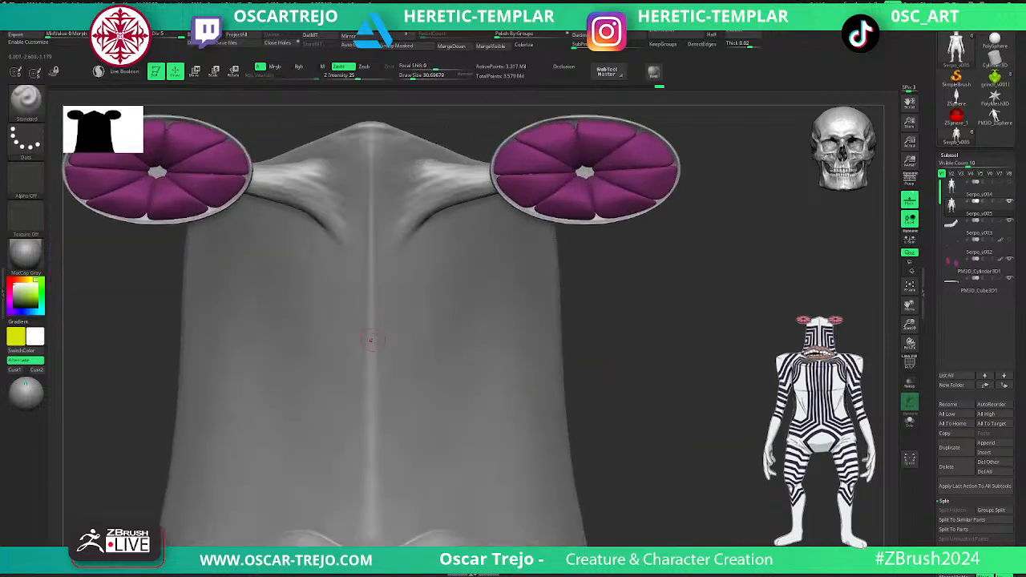
left_click_drag(377, 425, 372, 544)
key("shift")
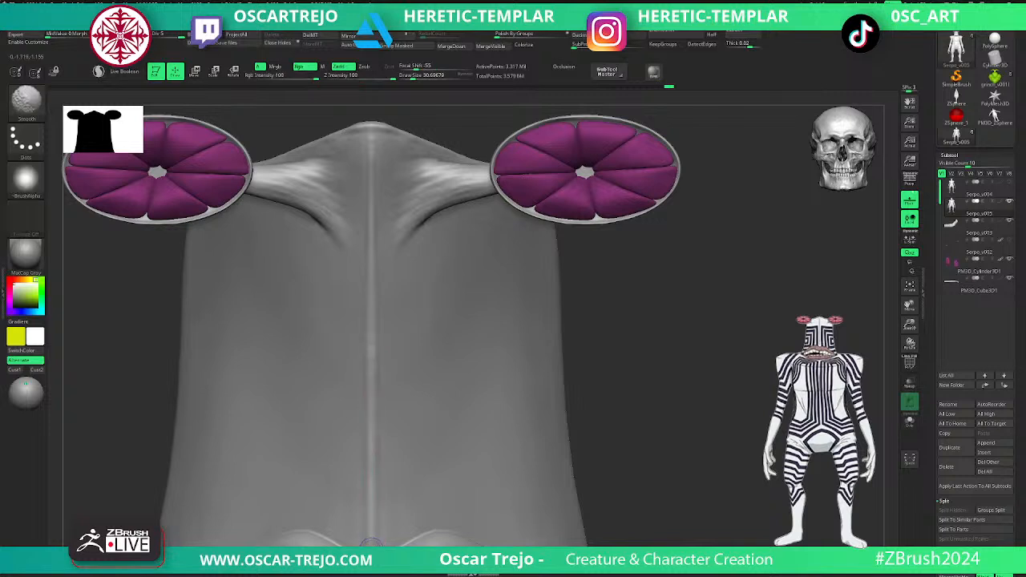
- Smooth the lower ends of the eyestalk strands, then return to subdivision level 4 with the ClayBuildup brush
left_click_drag(621, 360, 694, 320, "alt")
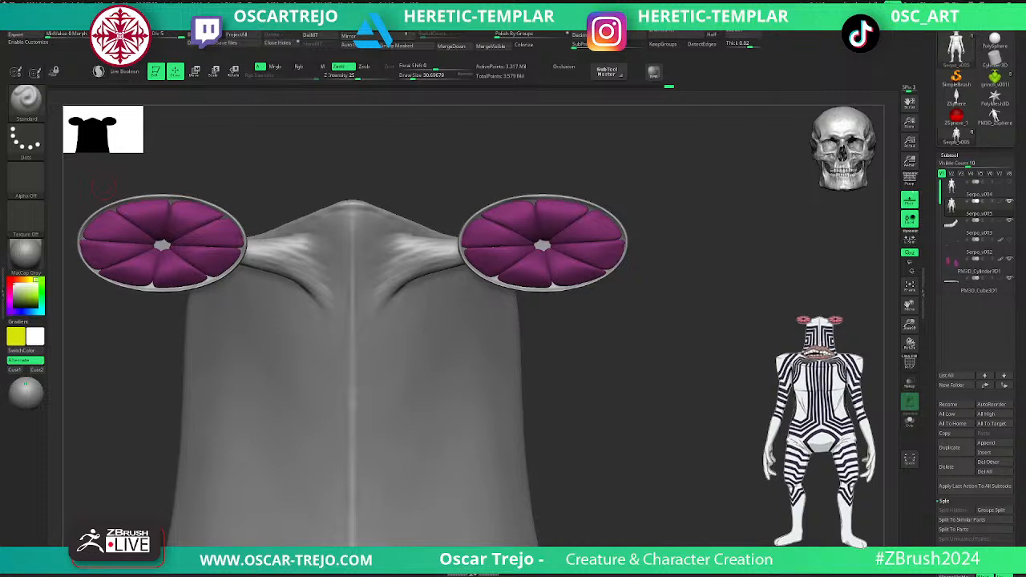
mouse_move(558, 345)
left_mouse_down("alt")
mouse_move(618, 405)
mouse_move(622, 377)
left_mouse_up("alt")
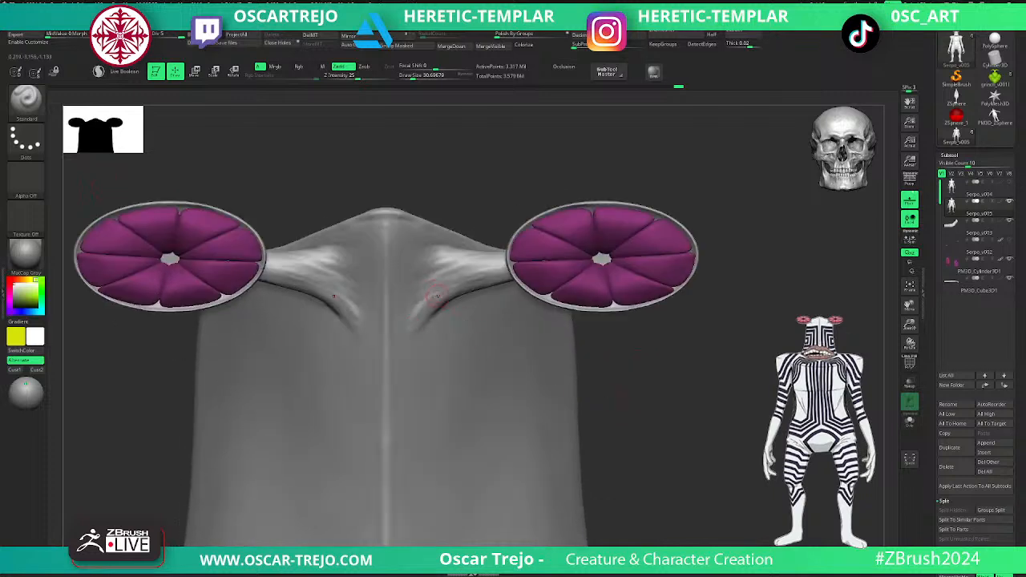
key("shift")
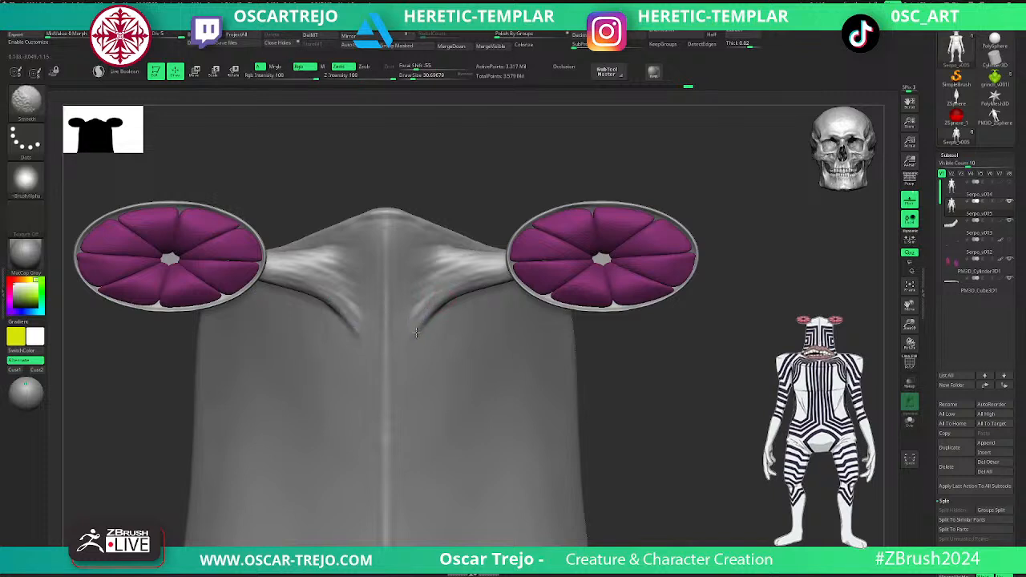
left_click_drag(410, 333, 421, 321, "shift")
key("shift+d")
key("b")
key("c")
key("b")
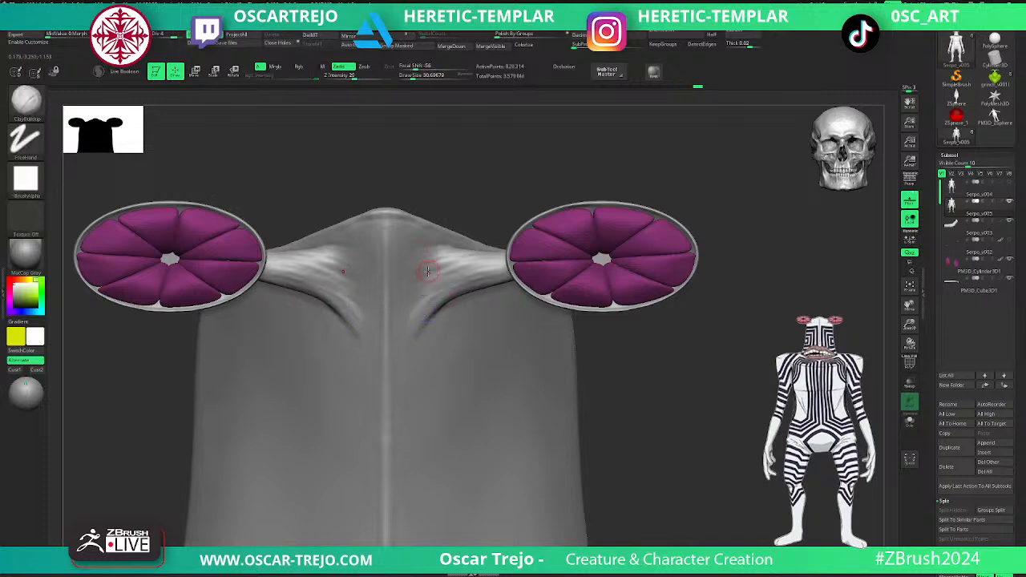
- Show the Serpo_v002 eyeballs and make them the active subtool
left_click_drag(658, 361, 595, 407, "alt")
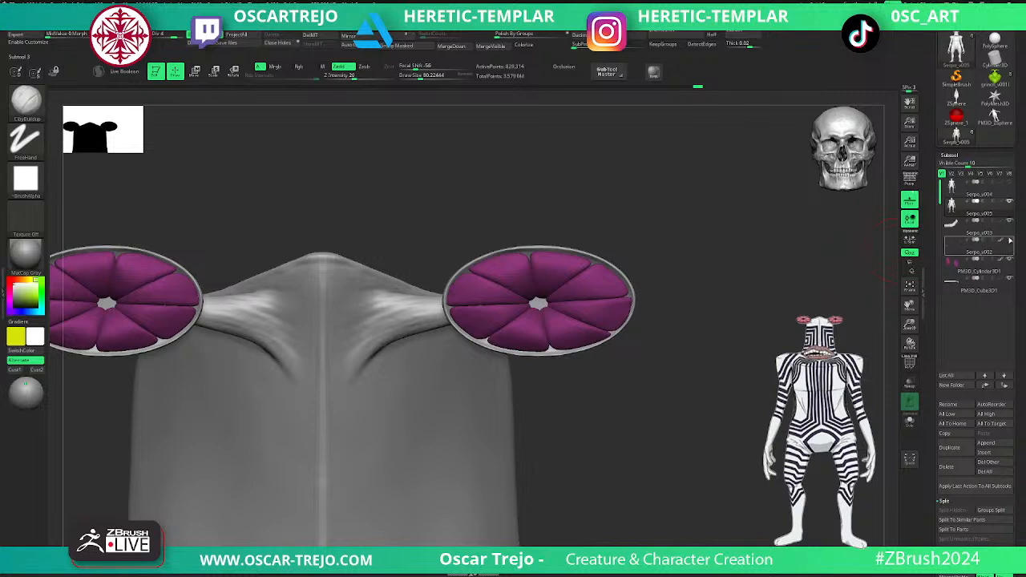
left_click(1009, 239)
left_click(954, 245)
key("shift+f")
key("shift+f")
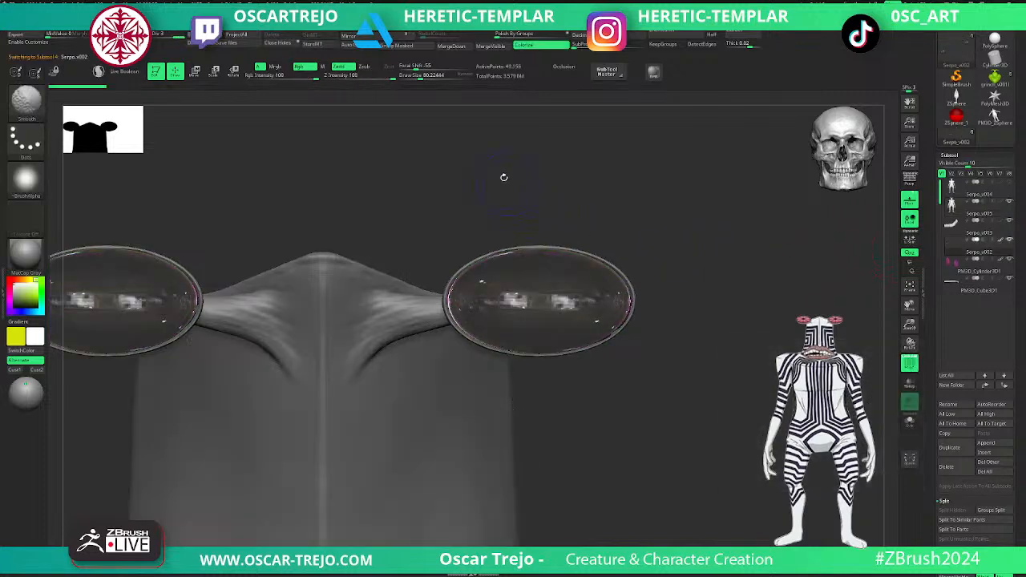
- Fill the eyeballs with the mr_eyeball_v2 material and a light grey color using Mrgb
left_click(36, 258)
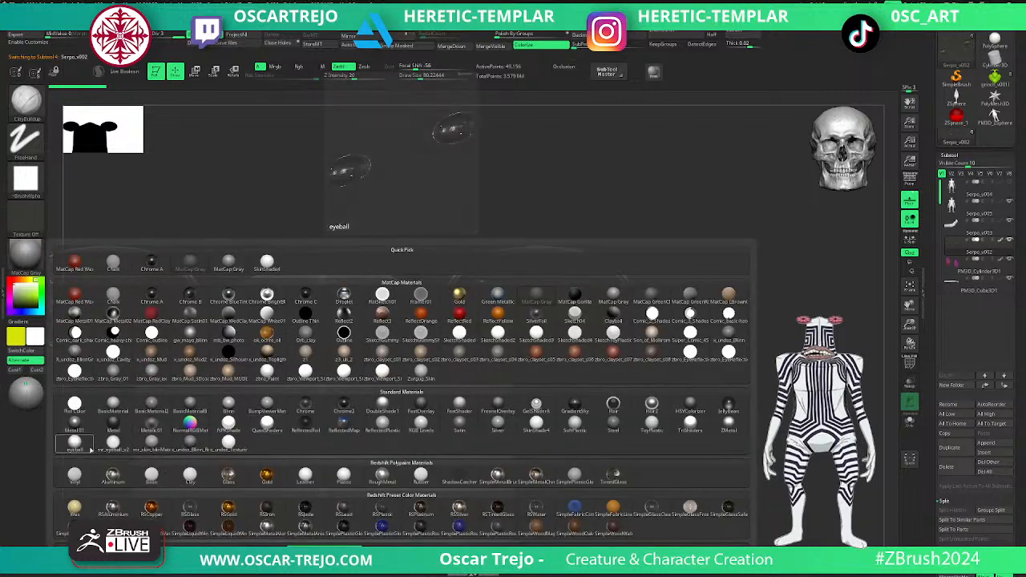
left_click(75, 441)
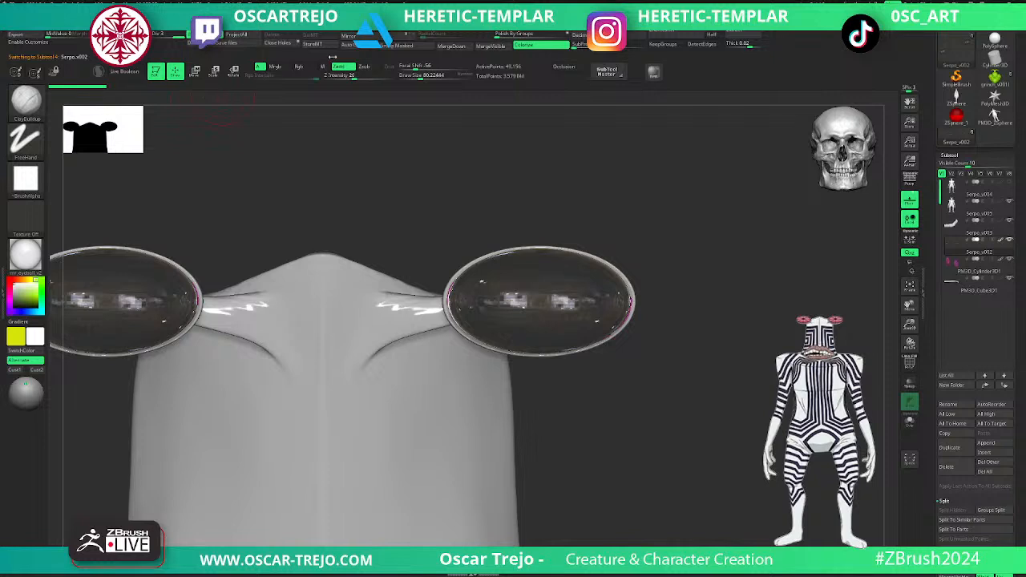
left_click_drag(21, 295, 11, 294)
left_click(284, 71)
left_click(205, 37)
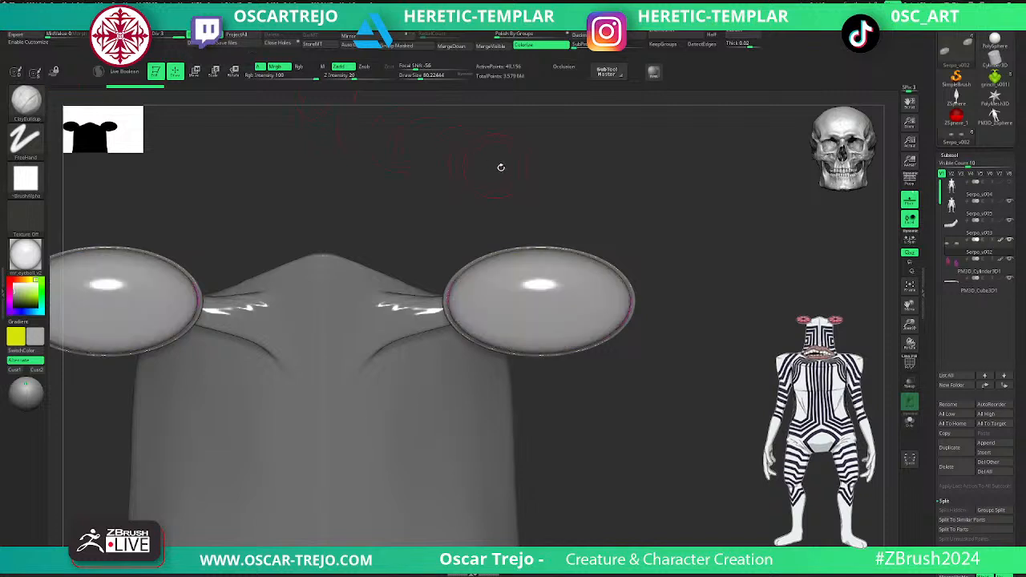
- Switch the current color to white and try the Zurgog skin material before choosing a brown zbro clay material for the body
key("v")
key("v")
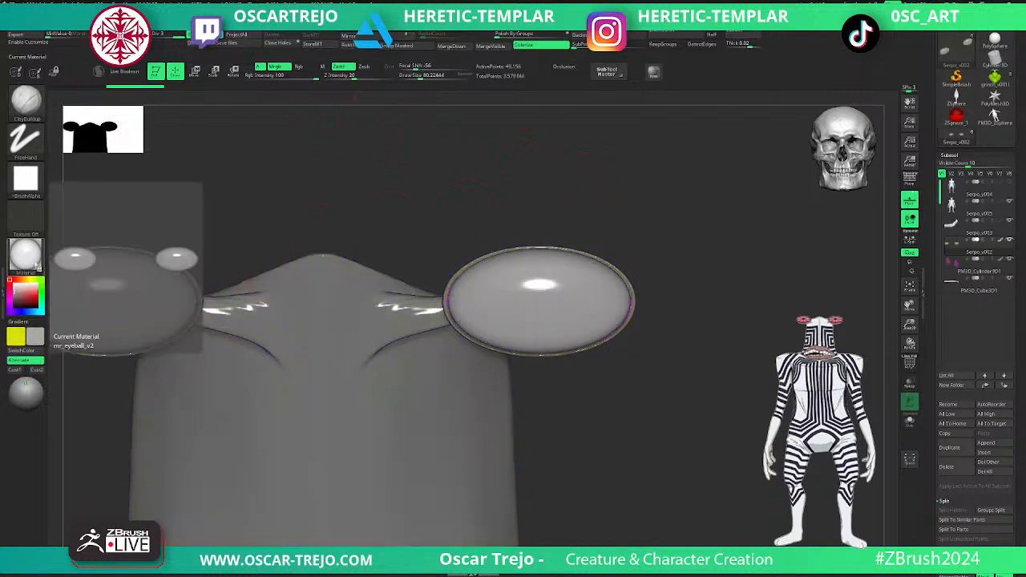
left_click(25, 254)
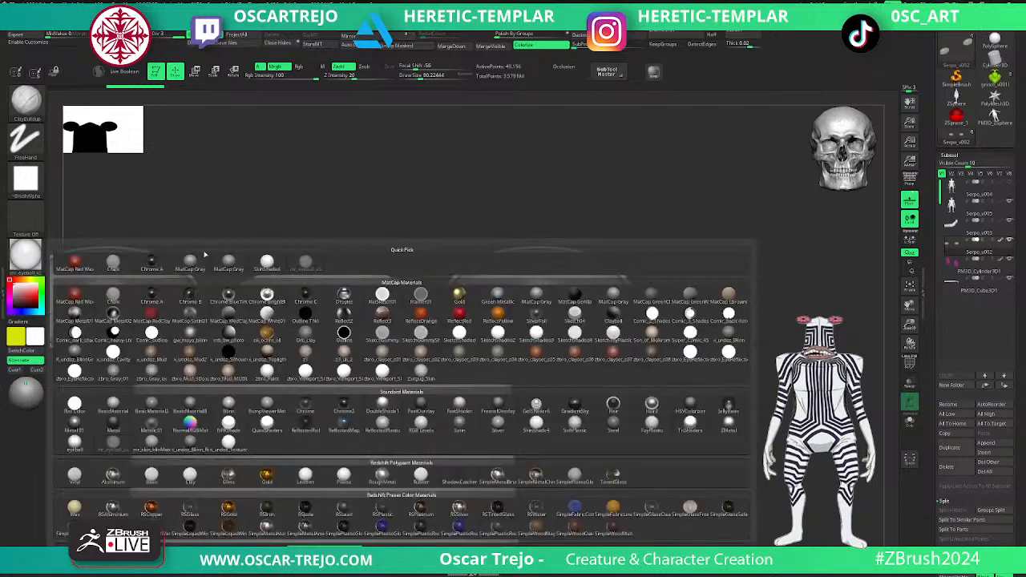
left_click(421, 371)
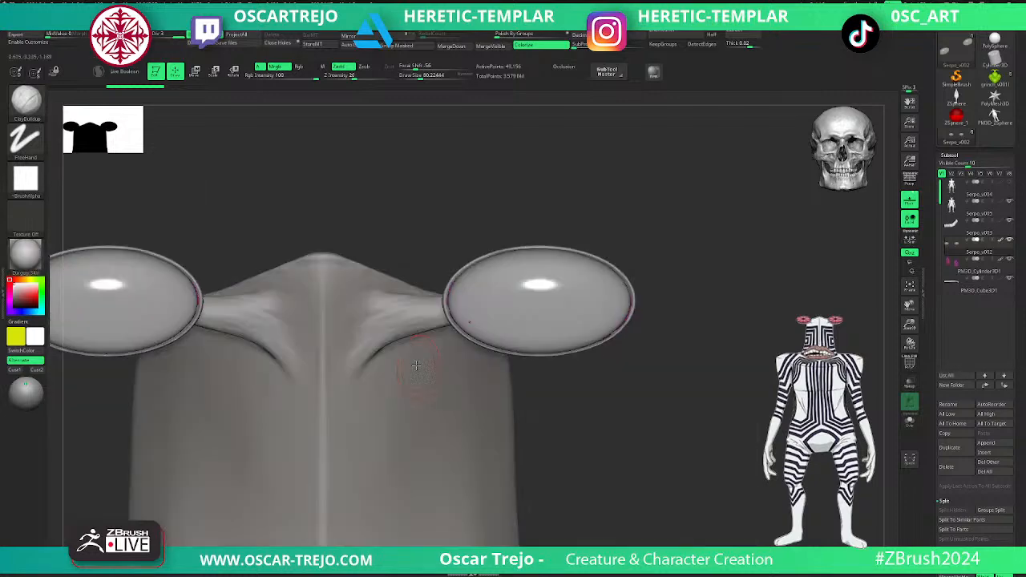
left_click(25, 254)
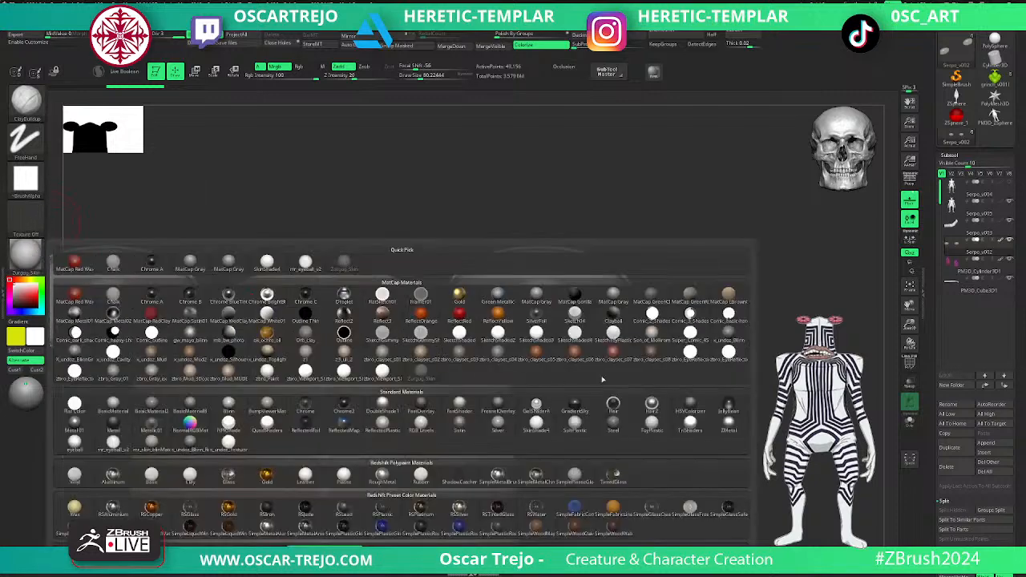
left_click(461, 351)
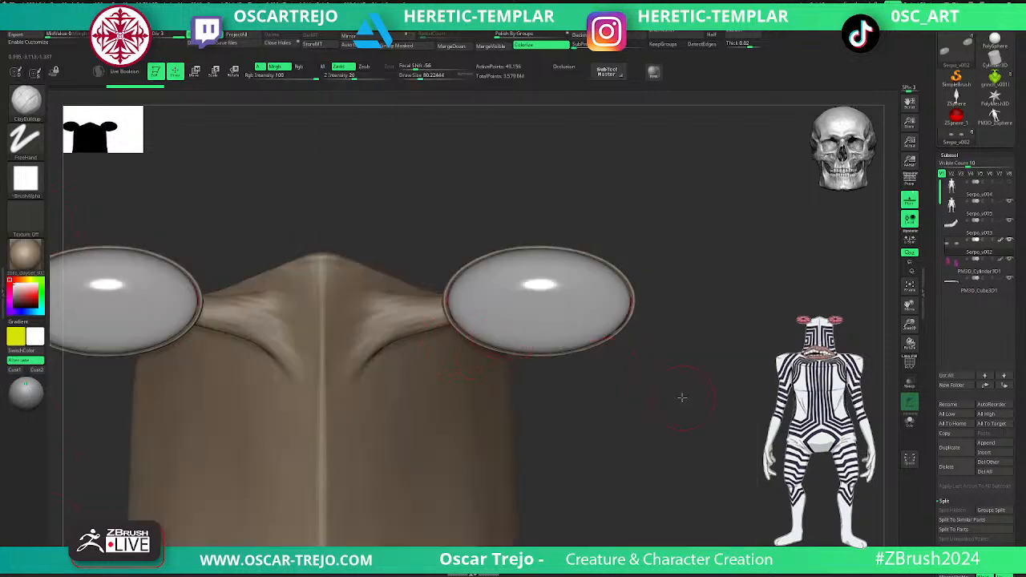
- Make Serpo_v005 active and build up the rear seam where the eyestalk meets the head with the Clay brush
left_click(381, 405, "alt")
mouse_move(531, 390)
left_mouse_down("alt")
mouse_move(567, 295)
mouse_move(590, 309)
mouse_move(623, 371)
mouse_move(584, 355)
mouse_move(611, 220)
mouse_move(632, 219)
left_mouse_up("alt")
left_click_drag(532, 290, 530, 299, "shift")
key("b")
key("c")
key("l")
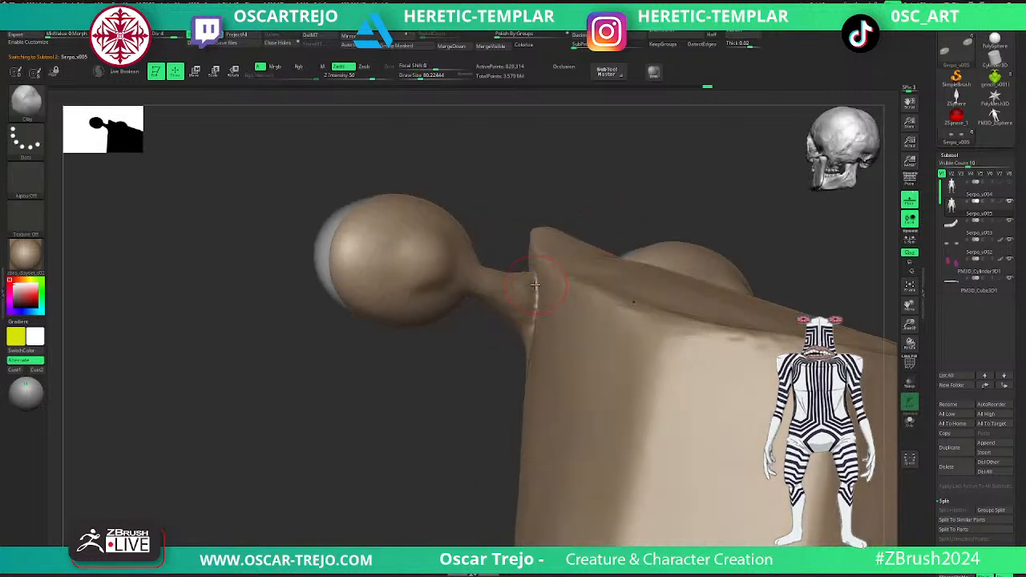
key("space")
left_click_drag(452, 396, 518, 309)
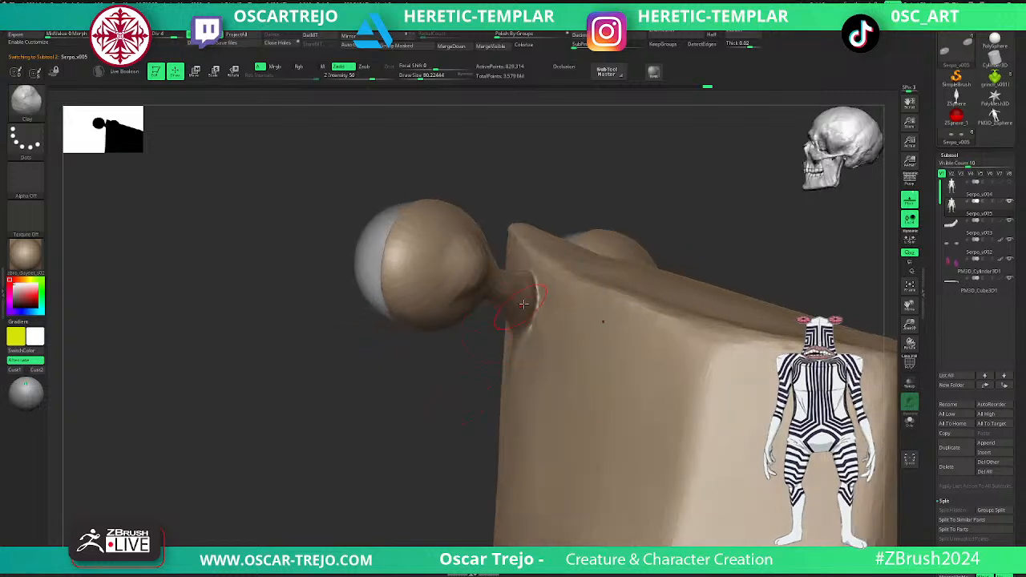
- Build up the rear seam at the eyestalk's base with the Standard brush and smooth it into the head
key("b")
key("s")
key("t")
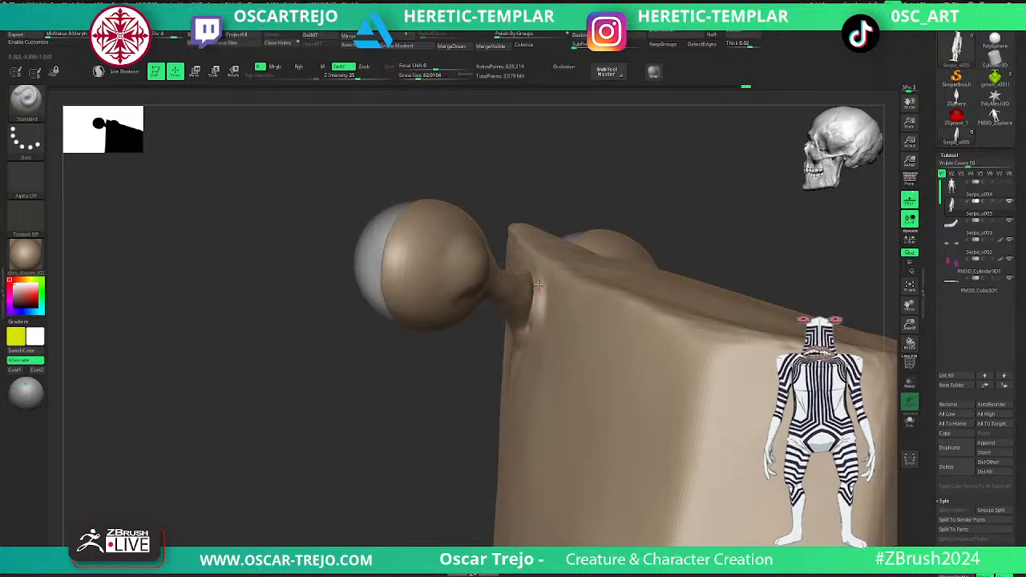
key("shift")
- Fill the upper side of the eyestalk's attachment with the Clay brush, smooth it and frame the whole creature
mouse_move(469, 352)
left_mouse_down()
mouse_move(446, 405)
mouse_move(463, 405)
left_mouse_up()
key("b")
key("c")
key("l")
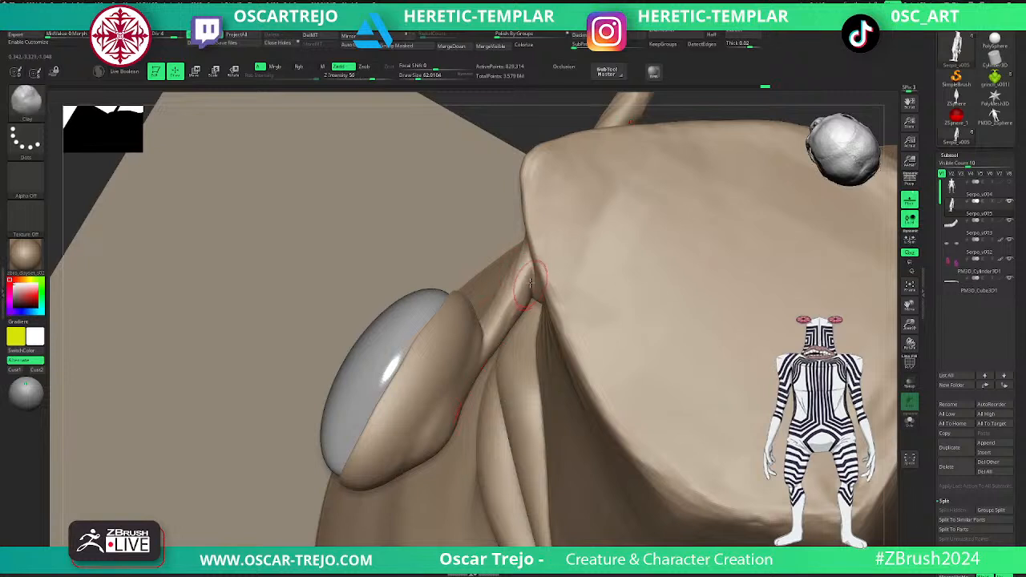
key("shift")
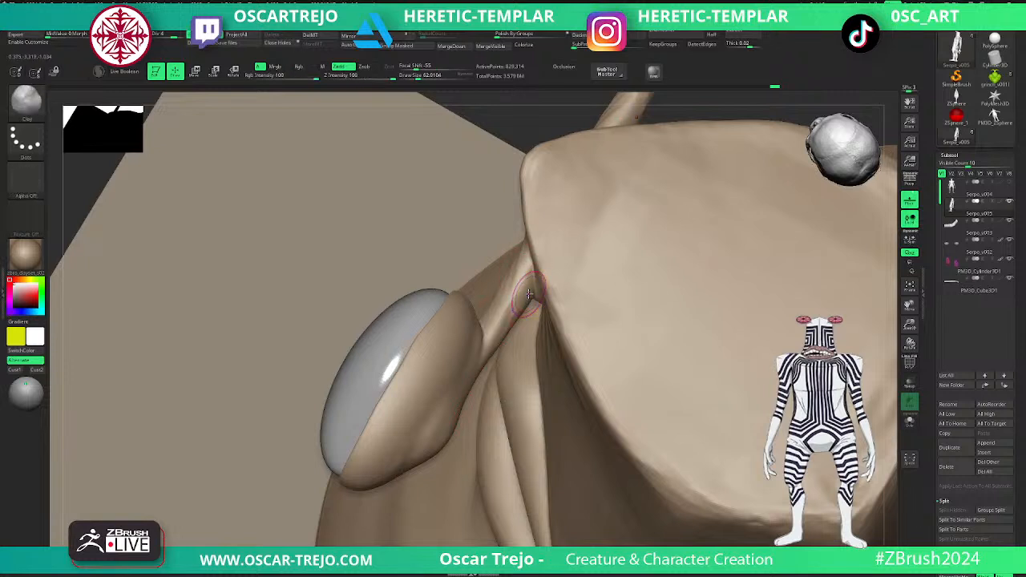
key("f")
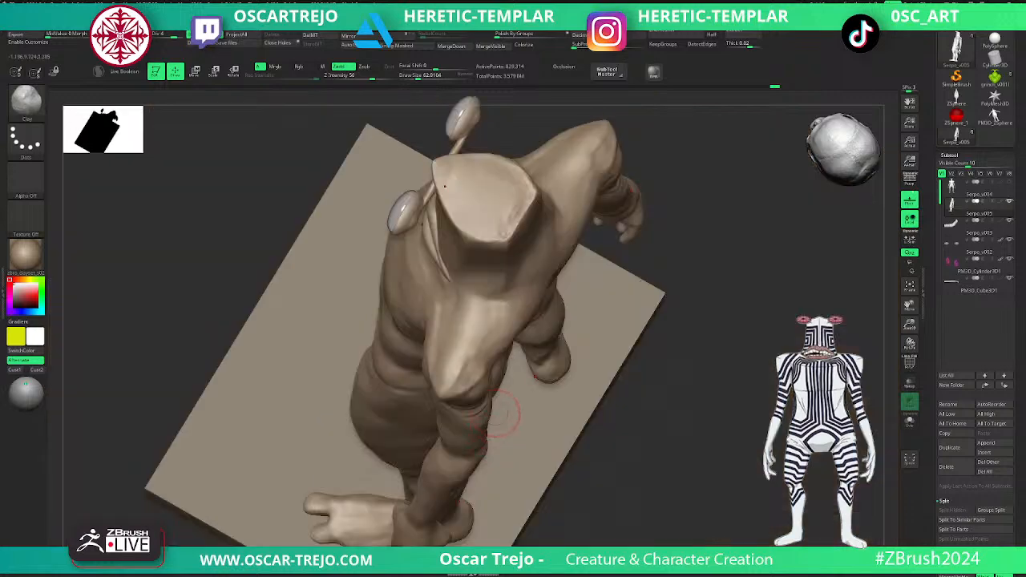
- Hide the PM3D_Cube3D1 floor slab and lower the Serpo_v005 body's subdivision by one level
left_click(1008, 278)
left_click_drag(794, 330, 736, 419)
left_click_drag(341, 328, 382, 489, "alt")
key("shift+d")
key("shift+d")
key("shift+d")
key("d")
key("d")
- With the Serpo_v002 eyeballs active, scale them up slightly to about 1.01 inside their rims
left_click_drag(381, 448, 509, 304)
key("w")
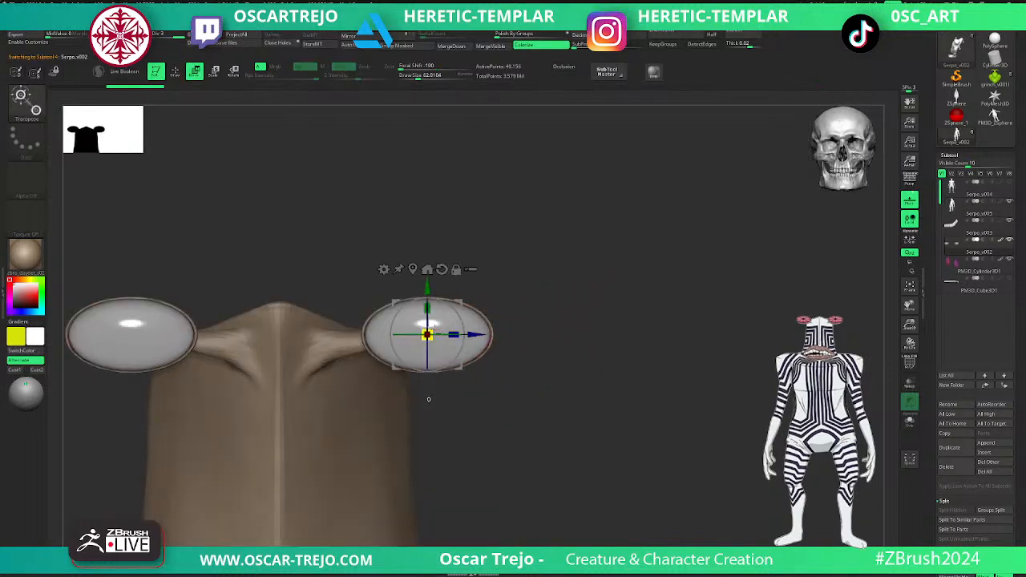
left_click_drag(429, 335, 433, 336)
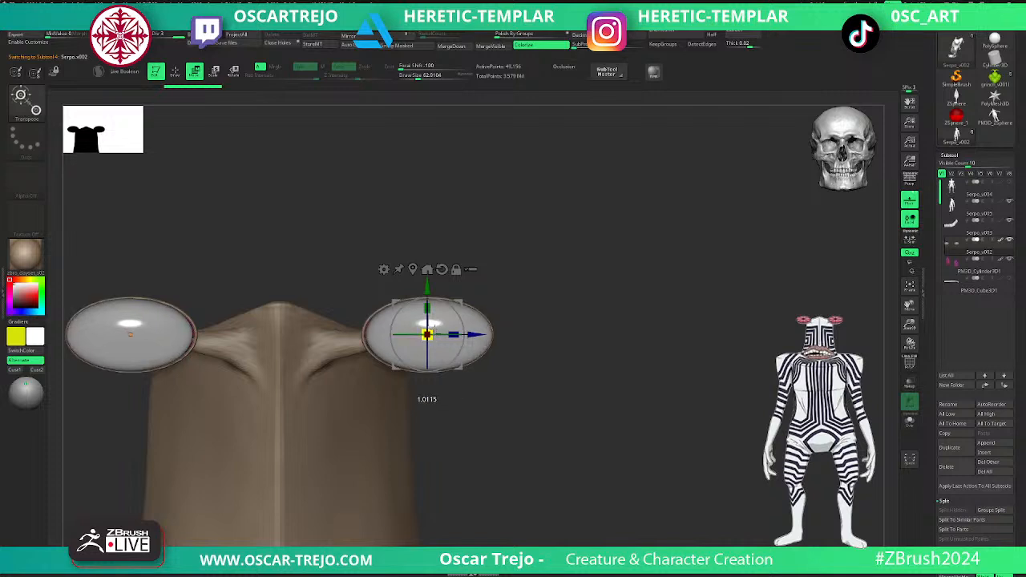
key("q")
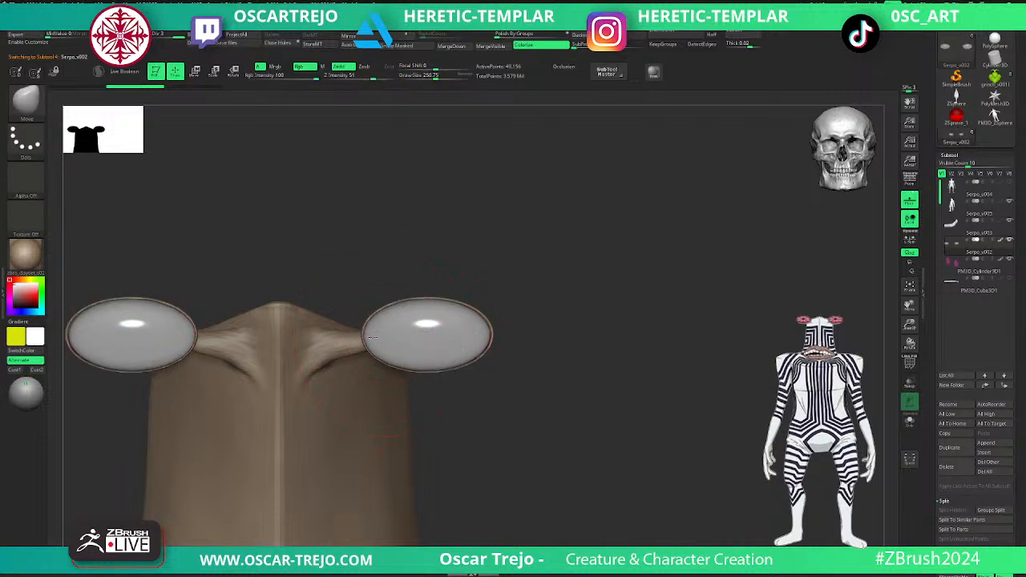
- Make the Serpo_v005 body the active subtool again for work on the mouth
left_click_drag(562, 369, 556, 254, "alt")
left_click(447, 337, "alt")
left_click_drag(553, 318, 496, 316)
left_click_drag(544, 300, 615, 241, "alt")
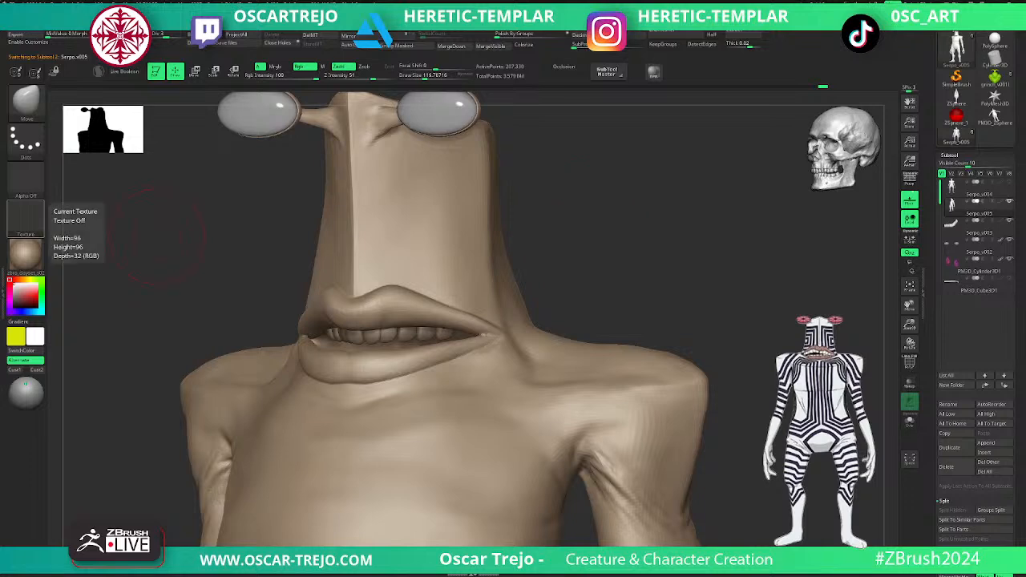
left_click_drag(593, 238, 593, 298, "alt")
- Subdivide the Serpo_v005 body further, then carve the mouth corner with DamStandard and smooth it
key("2")
key("bracketleft")
key("shift")
left_click_drag(536, 387, 538, 386, "shift")
left_click_drag(662, 323, 628, 346)
key("ctrl+z")
key("ctrl+d")
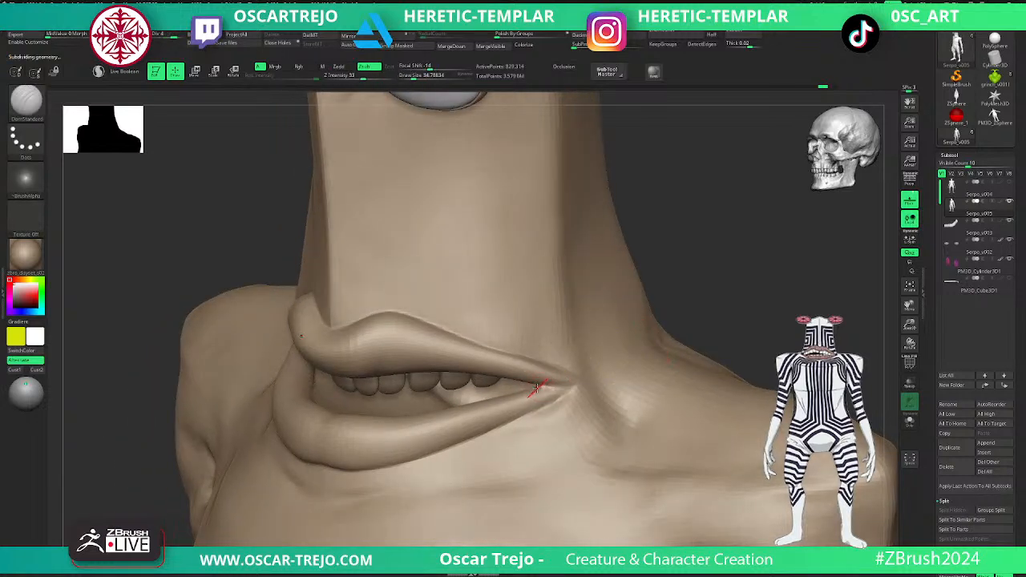
key("d")
left_click_drag(543, 386, 540, 386, "shift")
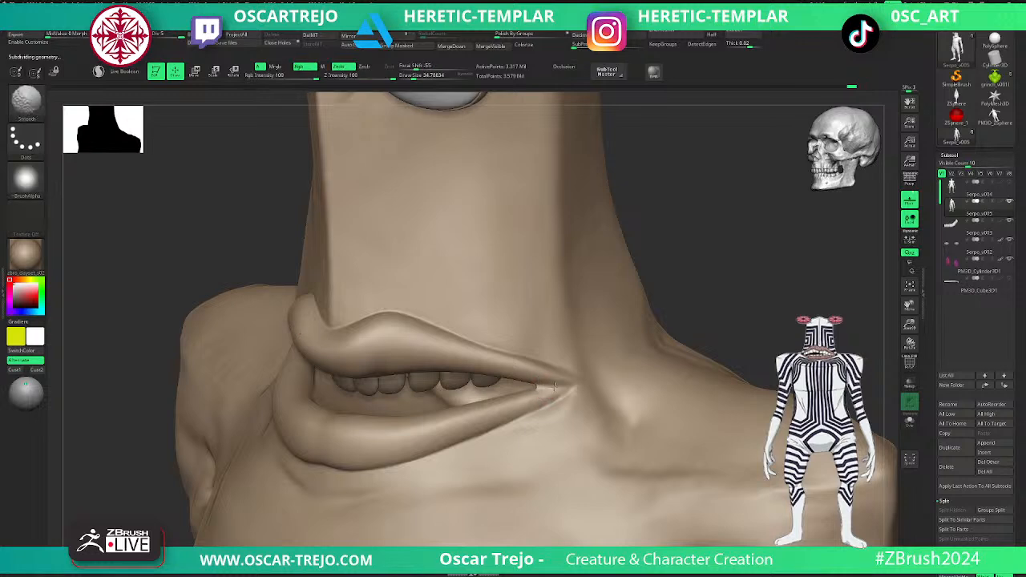
- Refine the middle of the upper lip below the head ridge one subdivision level down, then return to the higher level
mouse_move(705, 317)
left_mouse_down()
mouse_move(727, 304)
mouse_move(632, 338)
mouse_move(603, 367)
left_mouse_up()
key("shift+d")
left_click_drag(366, 346, 317, 336, "shift")
left_click_drag(318, 337, 420, 313)
mouse_move(362, 325)
left_mouse_down("shift")
mouse_move(322, 335)
mouse_move(331, 337)
left_mouse_up("shift")
key("d")
left_click_drag(714, 388, 613, 380)
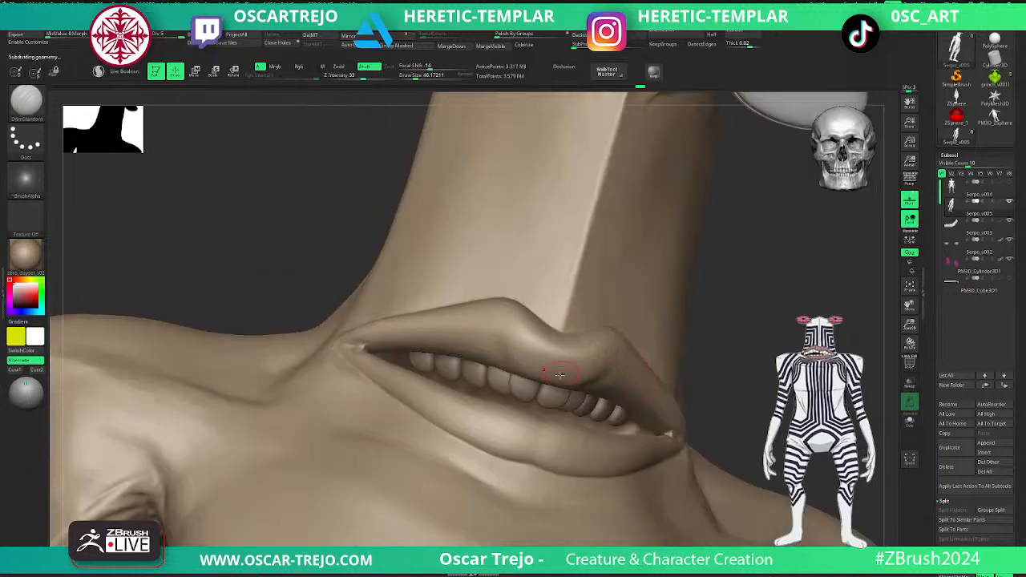
- Build wrinkled volume along the upper lip with ClayBuildup one subdivision level down
key("b")
key("c")
key("b")
key("shift+d")
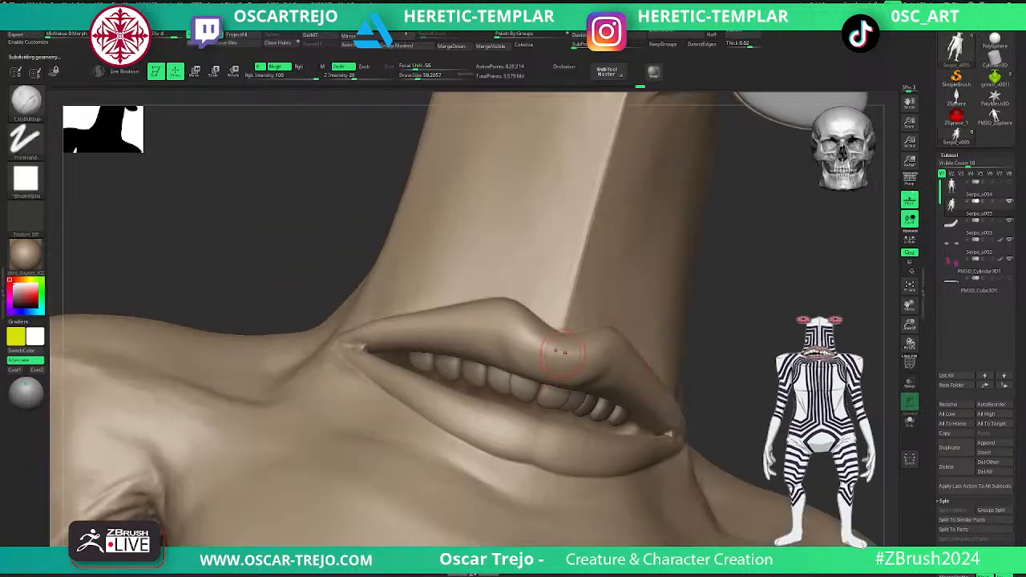
left_click_drag(557, 385, 627, 344)
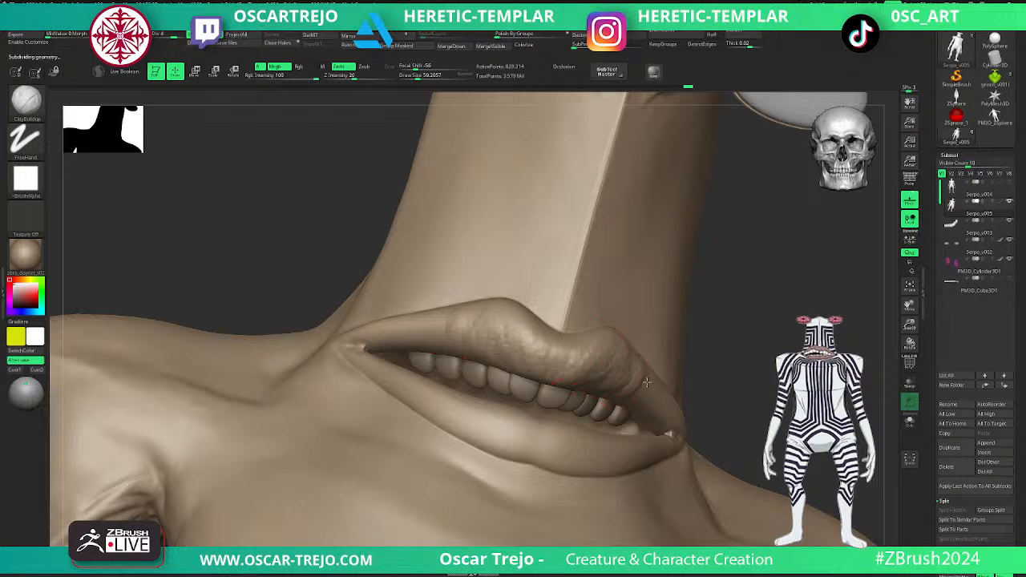
mouse_move(427, 325)
left_mouse_down()
mouse_move(433, 351)
mouse_move(371, 346)
left_mouse_up()
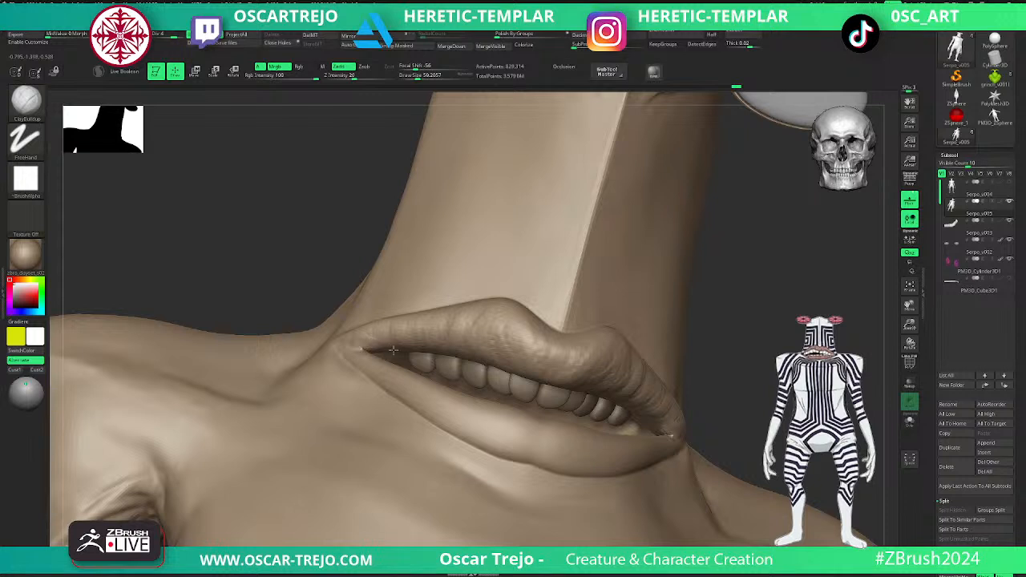
- Cut creases between the upper lip's wrinkles with DamStandard
key("b")
key("d")
key("s")
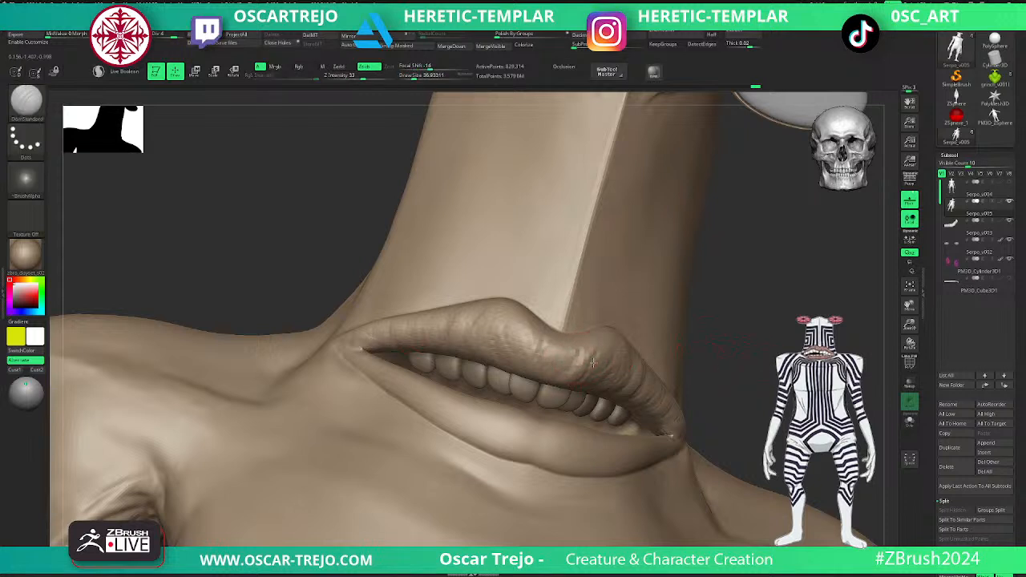
mouse_move(766, 367)
left_mouse_down("alt")
mouse_move(742, 329)
mouse_move(767, 301)
mouse_move(757, 360)
left_mouse_up("alt")
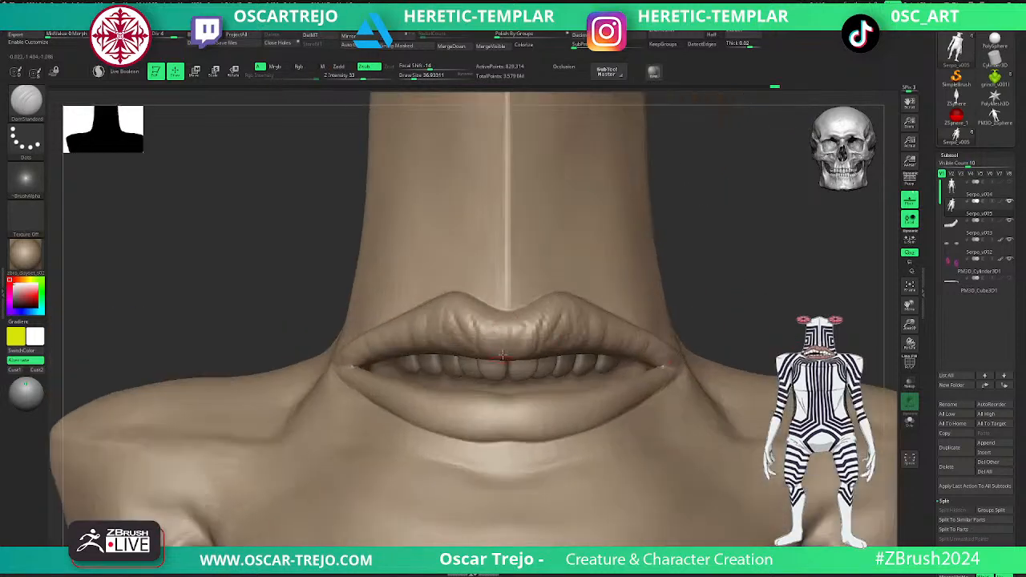
- Build up the upper lip's top edge beside the centre dip with a smaller ClayBuildup brush
key("b")
key("c")
key("b")
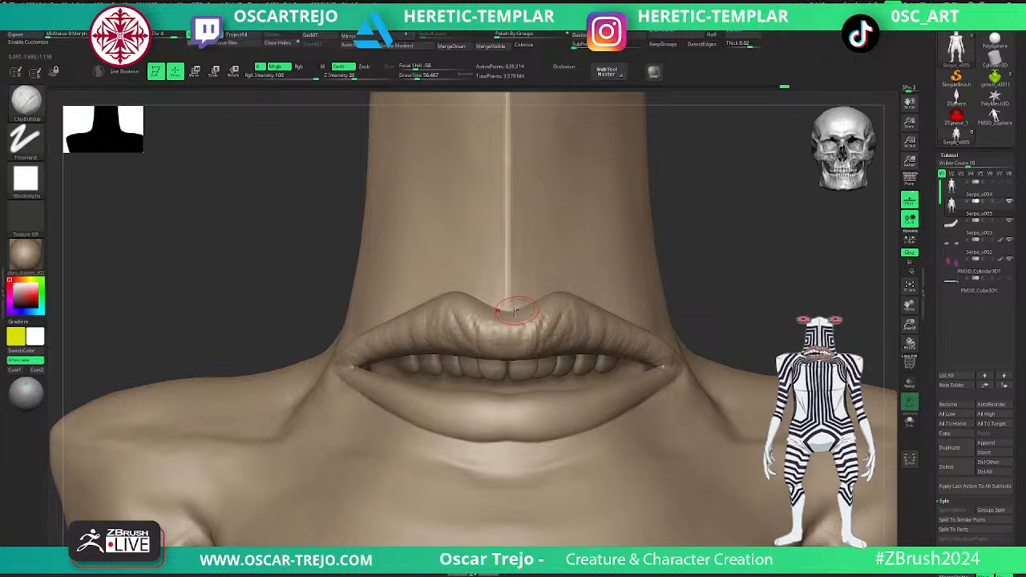
key("[")
key("[")
key("[")
left_click_drag(527, 303, 567, 289)
left_click_drag(721, 274, 641, 282)
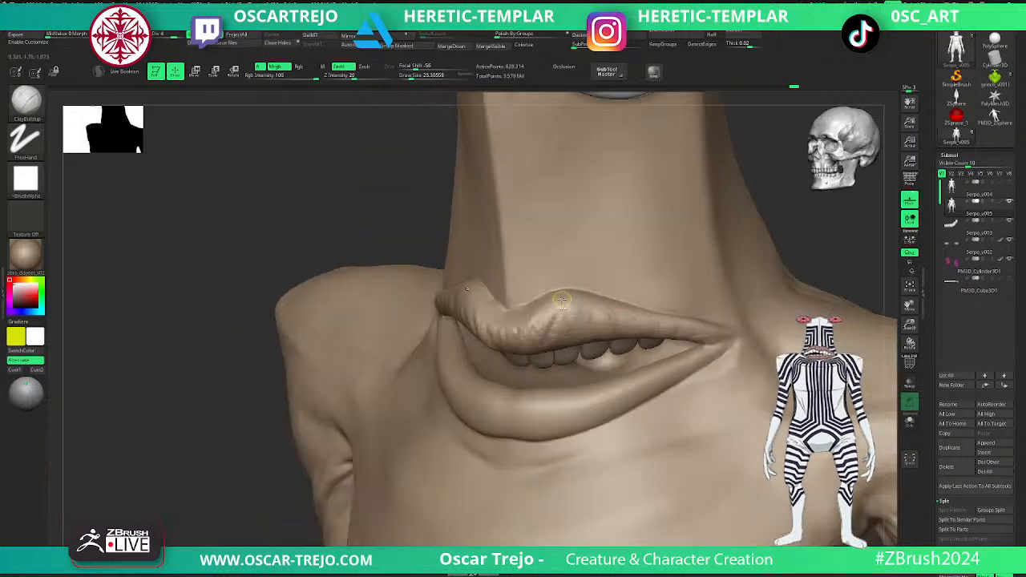
- Add fuller vertical wrinkles across the peak and centre of the upper lip with a larger ClayBuildup brush
key("]")
key("]")
key("]")
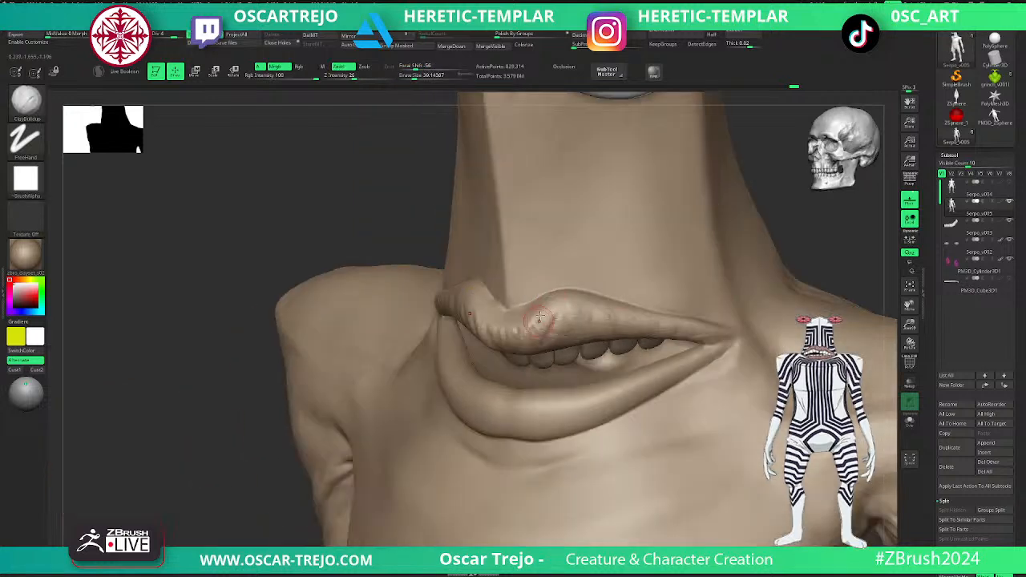
mouse_move(566, 302)
left_mouse_down()
mouse_move(573, 327)
mouse_move(595, 331)
left_mouse_up()
mouse_move(516, 307)
left_mouse_down()
mouse_move(509, 318)
mouse_move(551, 320)
left_mouse_up()
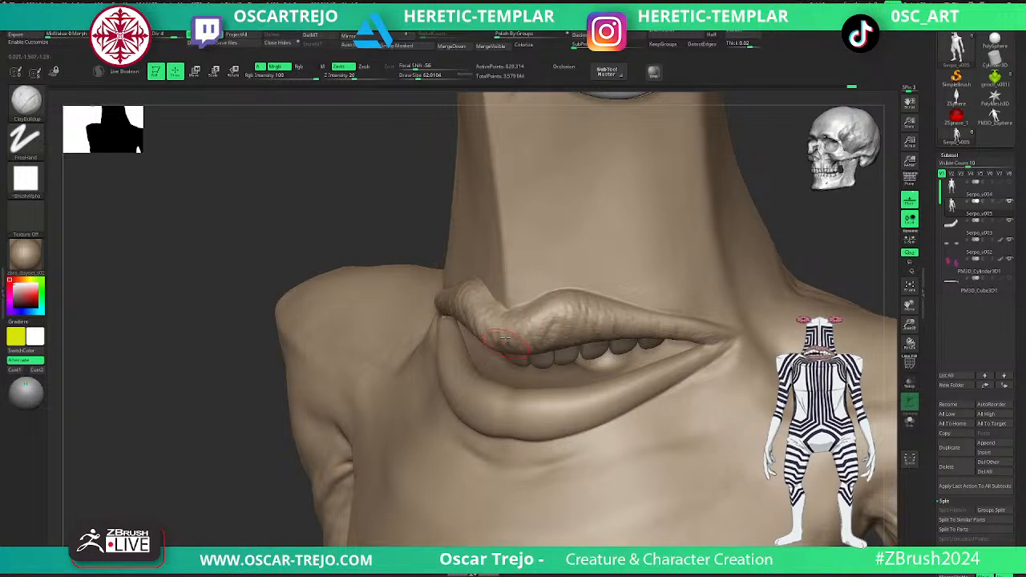
left_click_drag(491, 347, 479, 336)
mouse_move(273, 441)
left_mouse_down("alt")
mouse_move(226, 419)
mouse_move(254, 390)
left_mouse_up("alt")
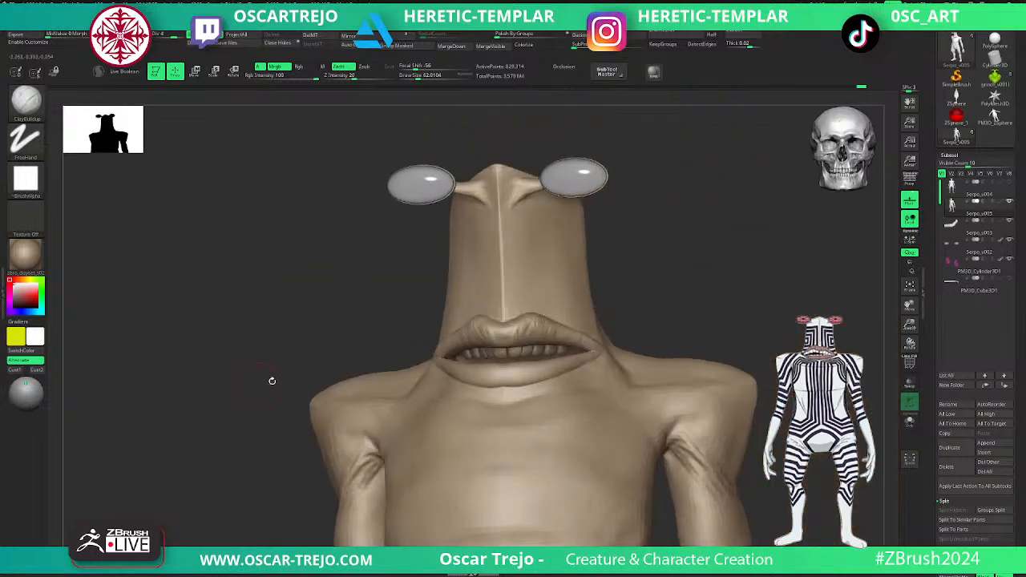
- Adjust the upper lip's lower edge above the front teeth with the Move brush
left_click_drag(712, 290, 688, 263)
left_click_drag(688, 262, 715, 281, "shift")
mouse_move(450, 322)
left_mouse_down("shift")
mouse_move(440, 314)
mouse_move(427, 323)
mouse_move(441, 321)
mouse_move(449, 340)
left_mouse_up("shift")
key("s")
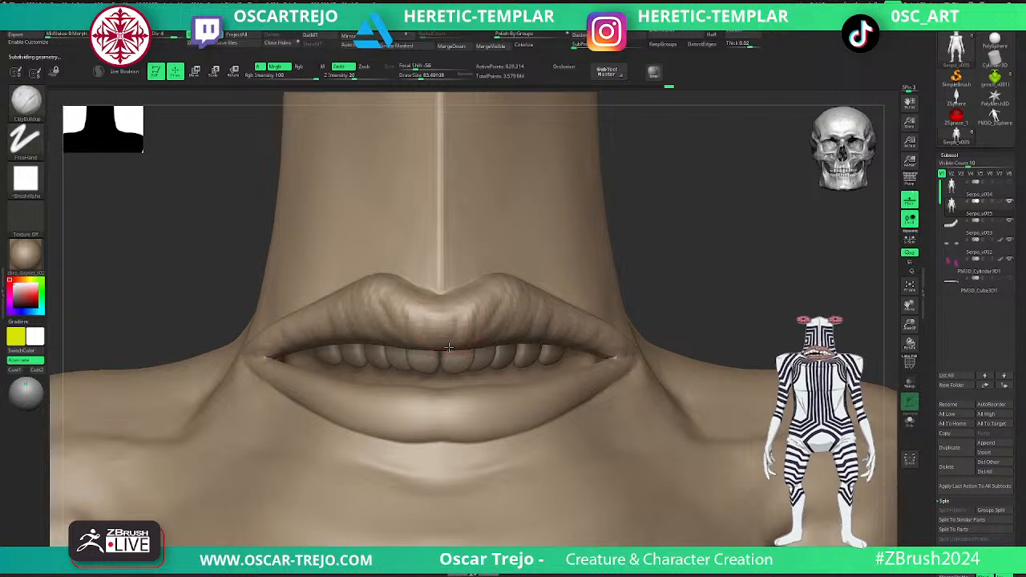
key("b")
key("m")
key("v")
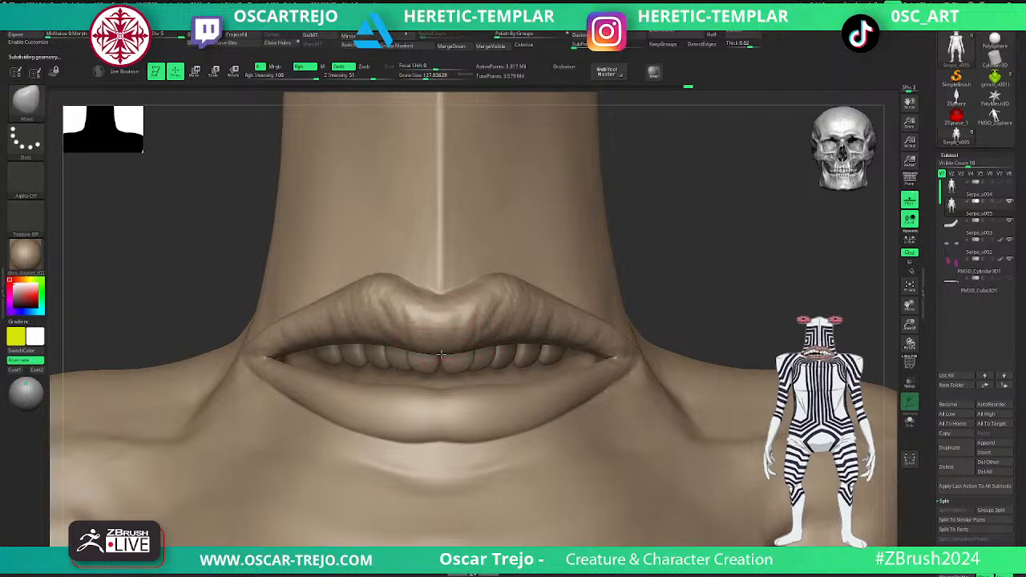
- Carve fine vertical creases along the whole upper lip out to the mouth corners with DamStandard
key("b")
key("d")
key("s")
key("s")
mouse_move(483, 348)
left_mouse_down()
mouse_move(485, 335)
mouse_move(510, 325)
left_mouse_up()
key("s")
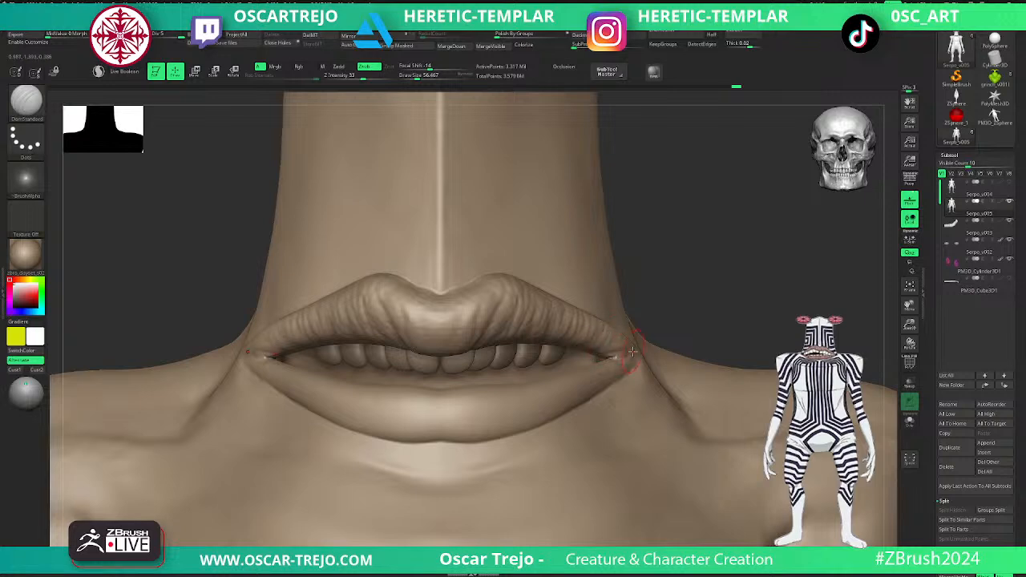
- Reshape the corner of the mouth with the Move brush
left_click_drag(708, 318, 654, 315)
key("b")
key("m")
key("v")
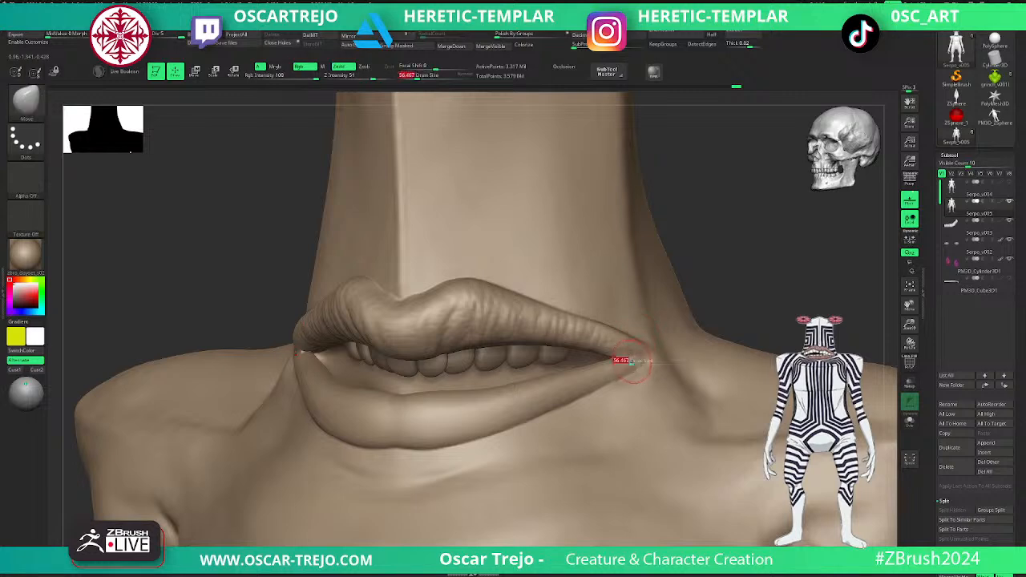
- Extend the upper lip's wrinkles into the mouth corner with ClayBuildup one subdivision level down
key("b")
key("c")
key("b")
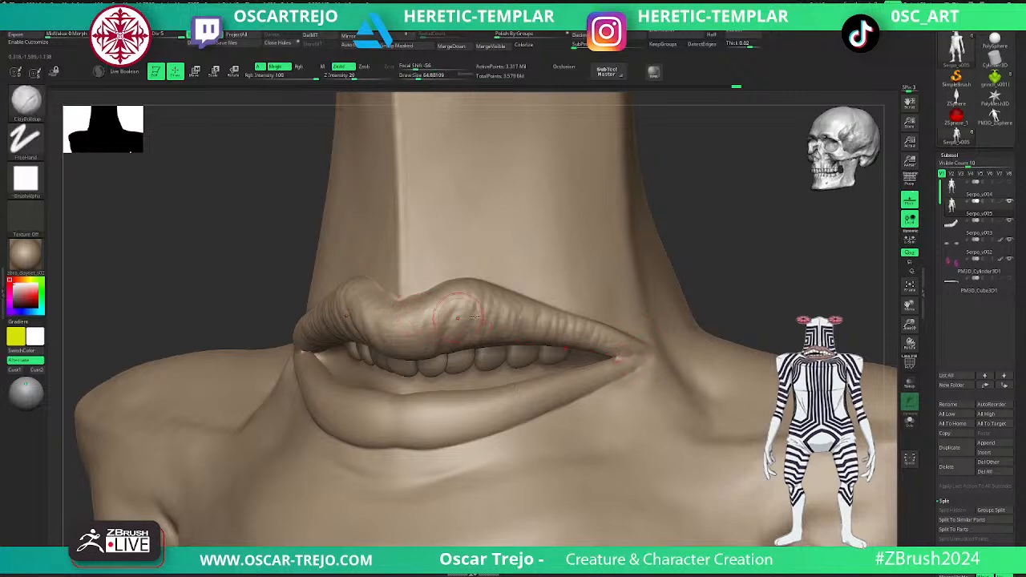
mouse_move(754, 274)
left_mouse_down("alt")
mouse_move(630, 251)
mouse_move(566, 260)
left_mouse_up("alt")
left_click_drag(637, 245, 721, 313, "alt")
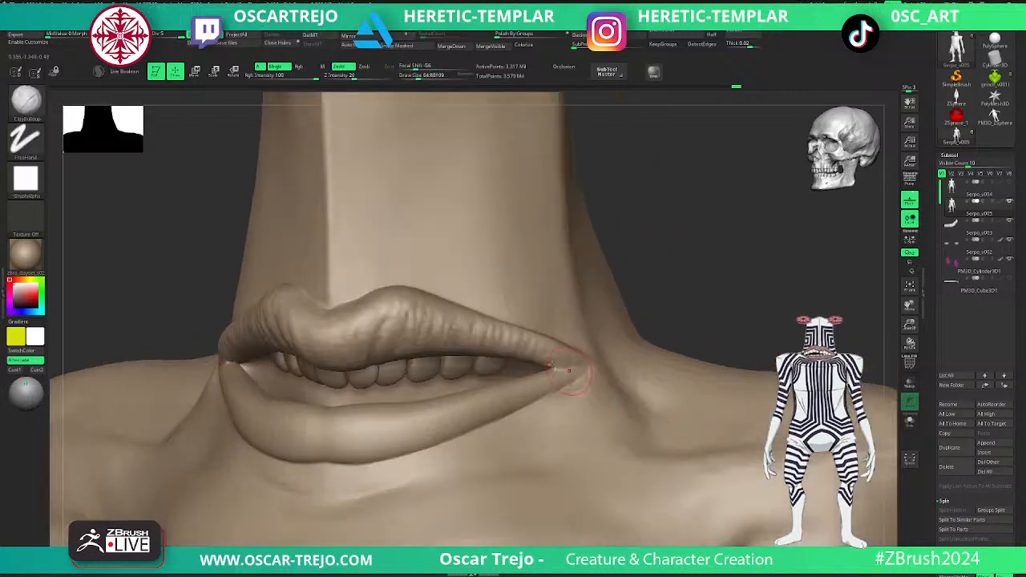
key("shift+d")
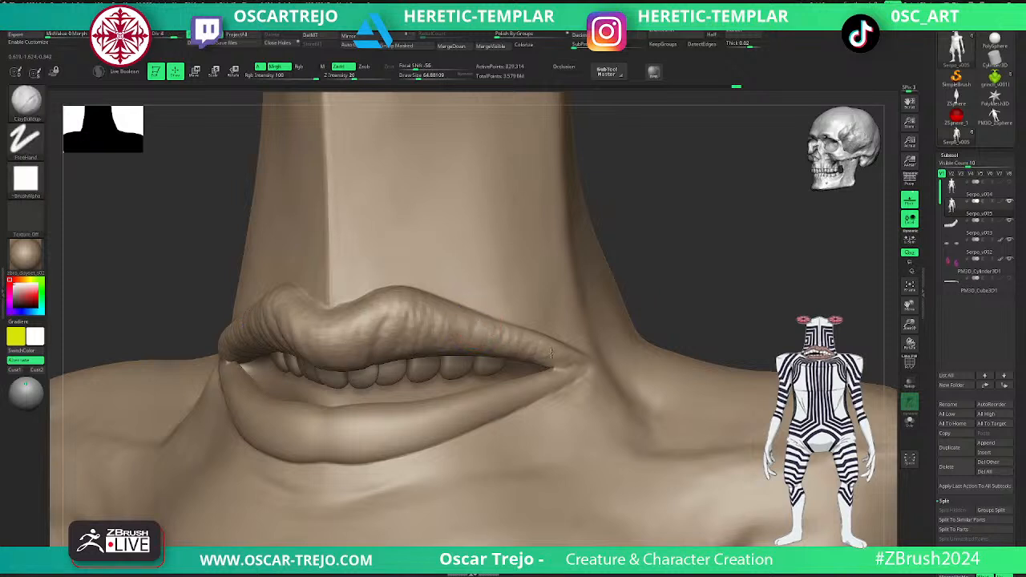
- Build vertical wrinkles across the lower lip from the centre to the mouth corner with ClayBuildup, varying the brush size
mouse_move(337, 414)
left_mouse_down()
mouse_move(337, 429)
mouse_move(358, 425)
mouse_move(338, 441)
mouse_move(377, 449)
left_mouse_up()
key("s")
key("s")
mouse_move(394, 415)
left_mouse_down()
mouse_move(392, 438)
mouse_move(409, 444)
left_mouse_up()
mouse_move(425, 410)
left_mouse_down()
mouse_move(427, 441)
mouse_move(445, 436)
left_mouse_up()
mouse_move(463, 402)
left_mouse_down()
mouse_move(464, 431)
mouse_move(483, 422)
left_mouse_up()
mouse_move(499, 392)
left_mouse_down()
mouse_move(501, 419)
mouse_move(522, 409)
mouse_move(525, 383)
mouse_move(584, 370)
mouse_move(520, 406)
left_mouse_up()
key("s")
key("s")
left_click_drag(514, 406, 472, 412)
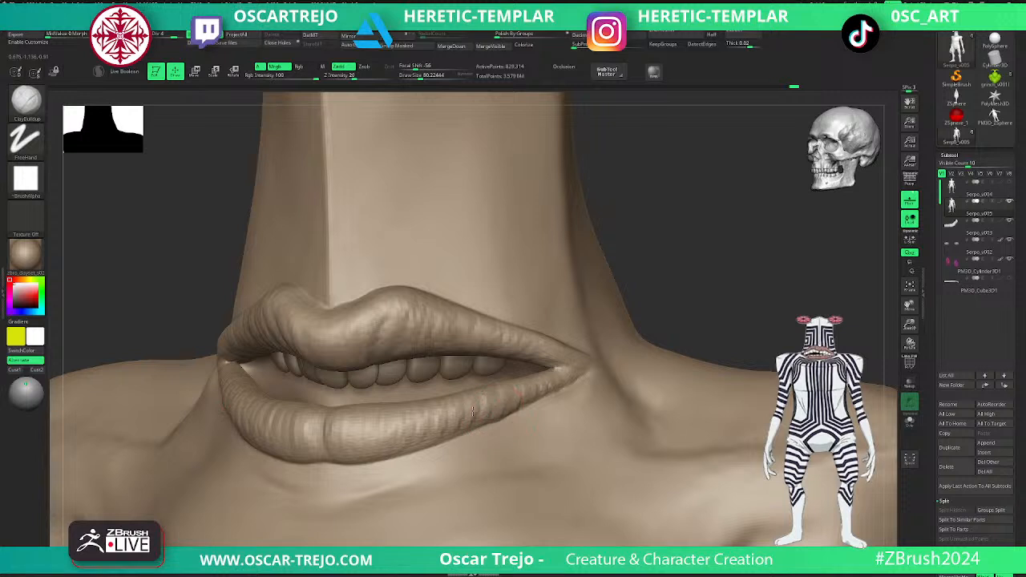
mouse_move(374, 418)
left_mouse_down()
mouse_move(372, 437)
mouse_move(330, 450)
left_mouse_up()
- Carve fine vertical creases into the lower lip with DamStandard, finishing one subdivision level higher
key("b")
key("d")
key("s")
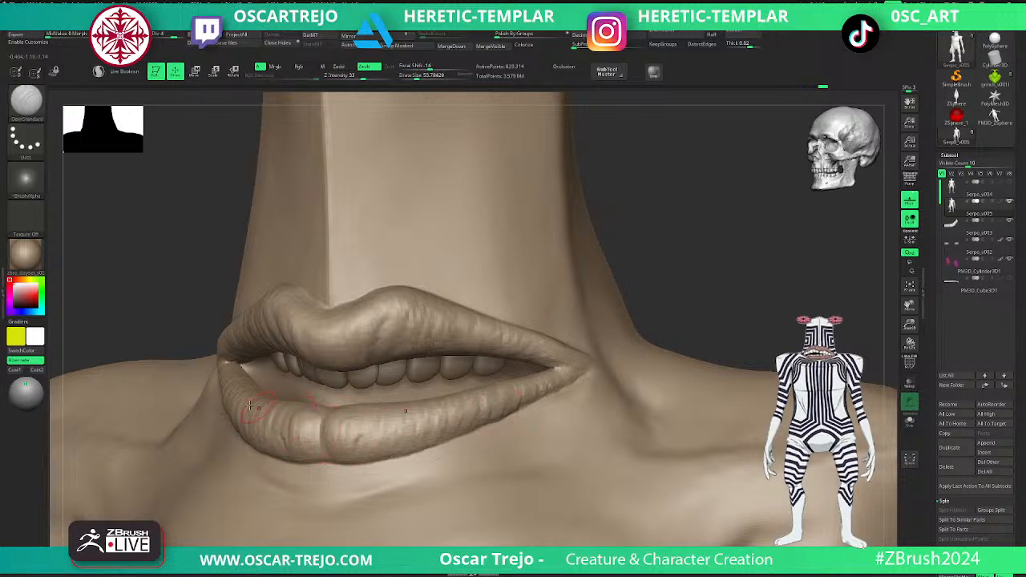
key("d")
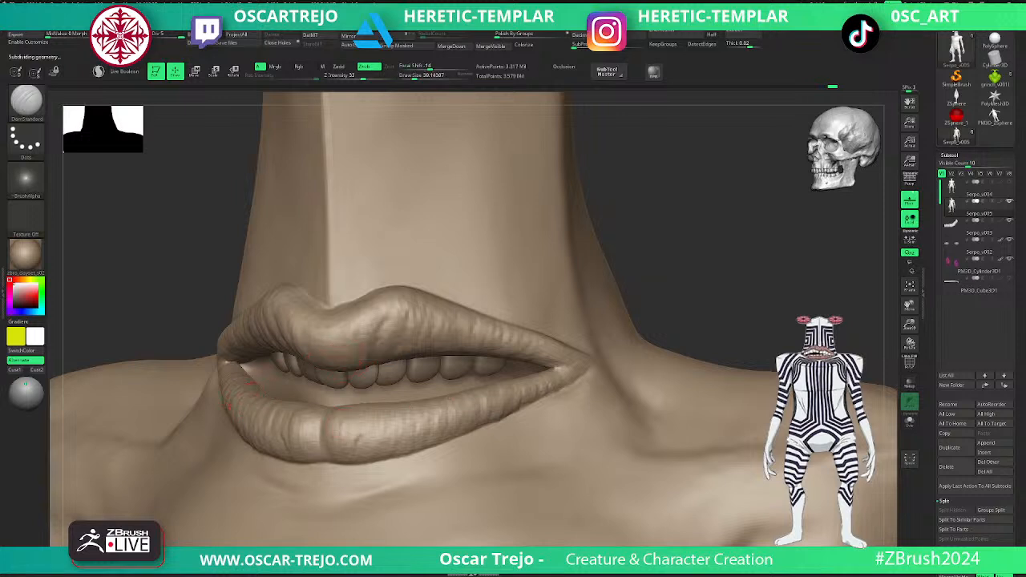
left_click_drag(395, 413, 458, 435)
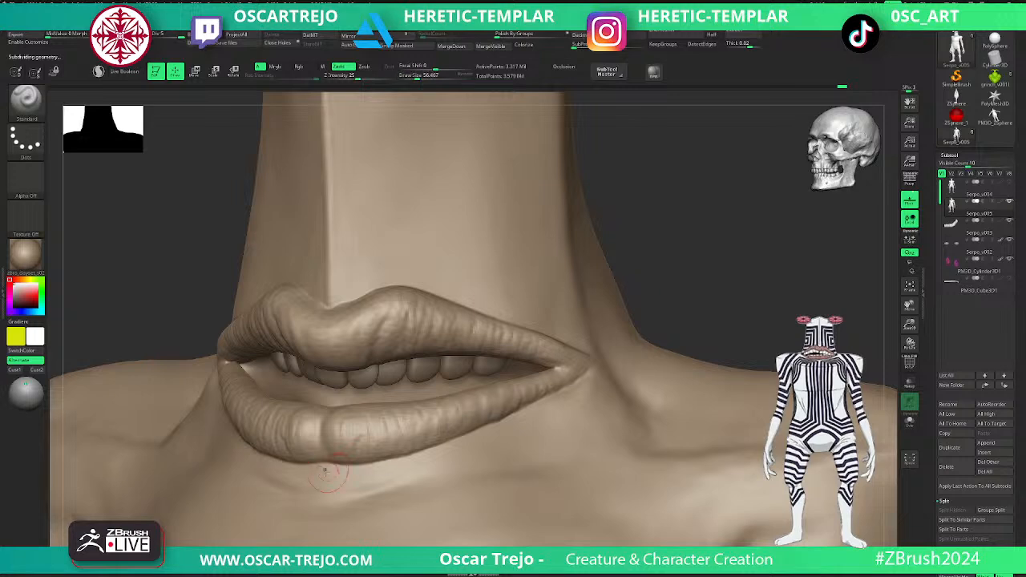
- Sculpt the fold beneath the lower lip with the Standard brush and soften it by smoothing
mouse_move(330, 493)
left_mouse_down()
mouse_move(412, 478)
mouse_move(315, 487)
left_mouse_up()
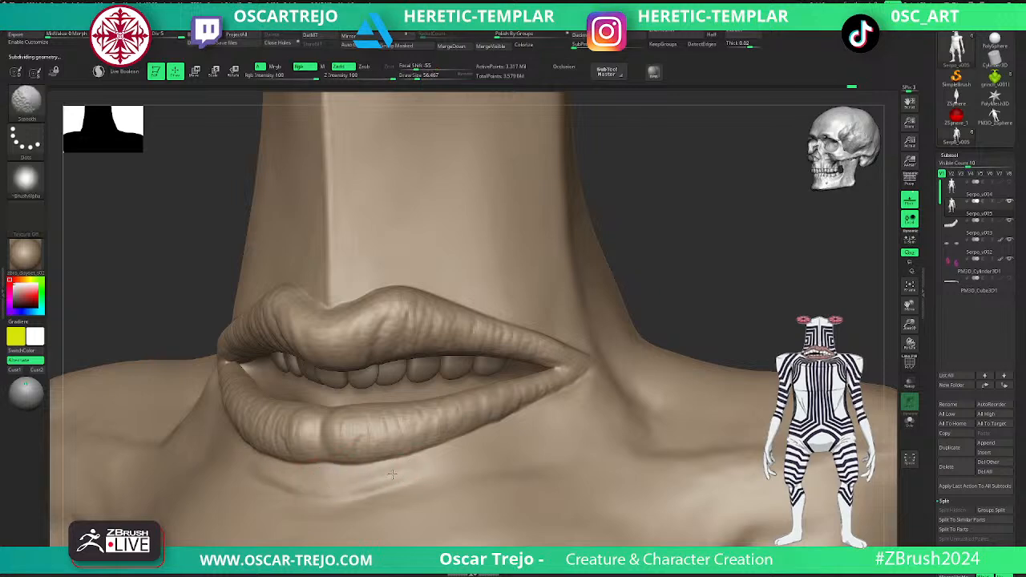
mouse_move(316, 498)
right_mouse_down()
mouse_move(383, 449)
mouse_move(488, 436)
mouse_move(637, 380)
mouse_move(641, 389)
mouse_move(623, 289)
mouse_move(609, 300)
mouse_move(614, 323)
mouse_move(649, 319)
mouse_move(588, 327)
mouse_move(646, 380)
right_mouse_up()
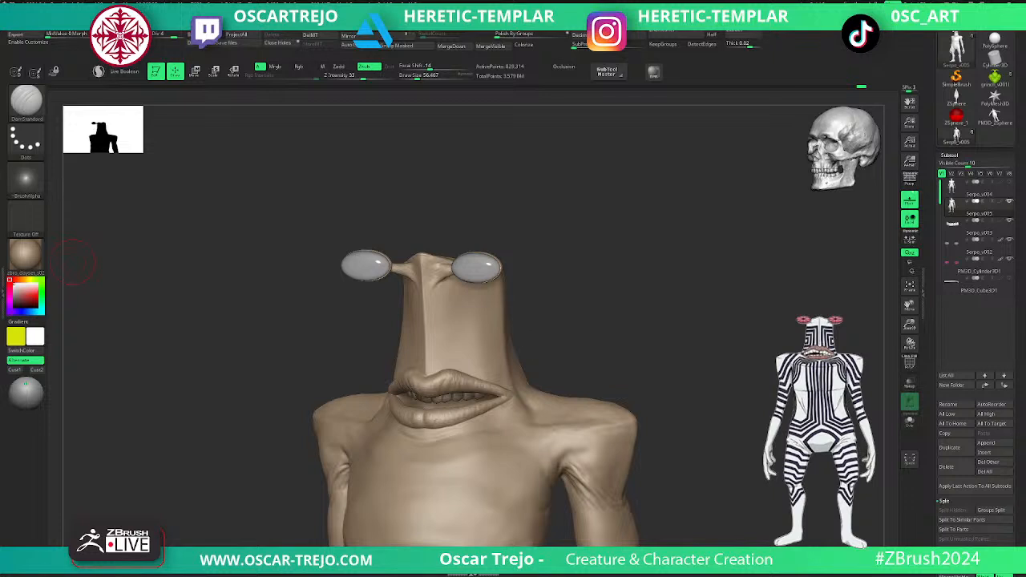
- Sharpen the folds around the mouth corner by alternating the Standard and DamStandard brushes, then soften them by smoothing
mouse_move(569, 303)
left_mouse_down()
mouse_move(574, 286)
mouse_move(636, 358)
left_mouse_up()
key("b")
key("s")
key("t")
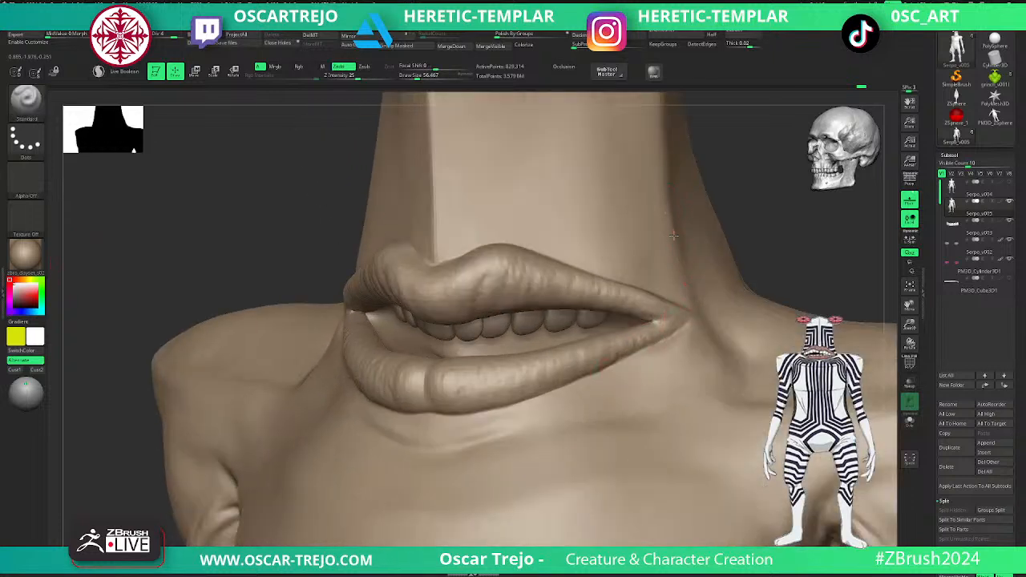
key("b")
key("d")
key("s")
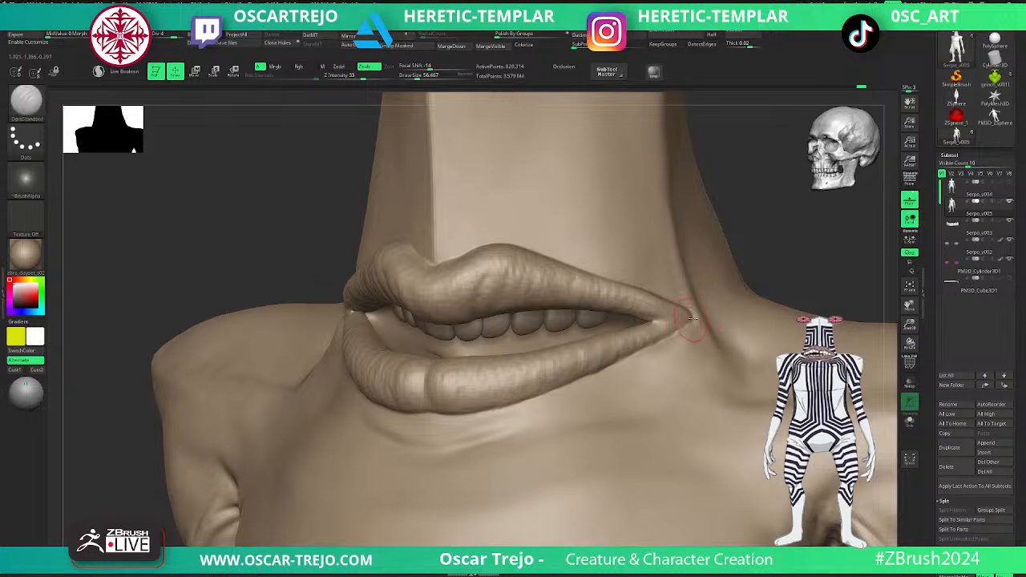
key("b")
key("s")
key("t")
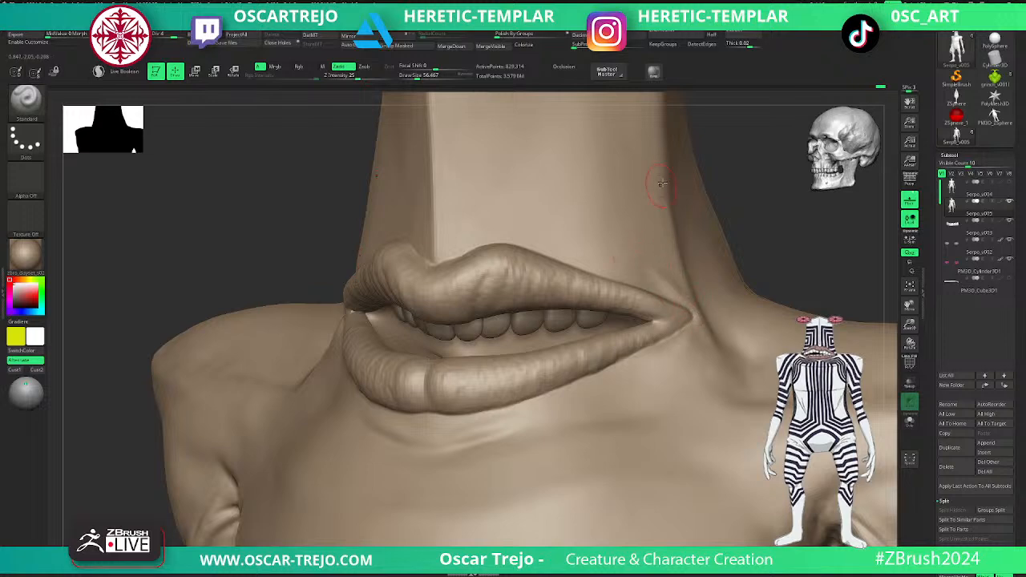
key("shift")
- Define the front edge of the head's flat top with the Standard brush one subdivision level down, undoing the last stroke
mouse_move(780, 227)
left_mouse_down("alt")
mouse_move(694, 241)
mouse_move(739, 282)
mouse_move(744, 344)
mouse_move(730, 388)
left_mouse_up("alt")
key("shift+d")
key("bracketleft")
key("bracketleft")
mouse_move(468, 231)
left_mouse_down()
mouse_move(467, 424)
mouse_move(450, 525)
left_mouse_up()
mouse_move(708, 360)
left_mouse_down("alt")
mouse_move(710, 323)
mouse_move(719, 342)
mouse_move(705, 393)
left_mouse_up("alt")
key("s")
mouse_move(474, 316)
left_mouse_down()
mouse_move(465, 311)
mouse_move(557, 300)
mouse_move(667, 264)
left_mouse_up()
key("]")
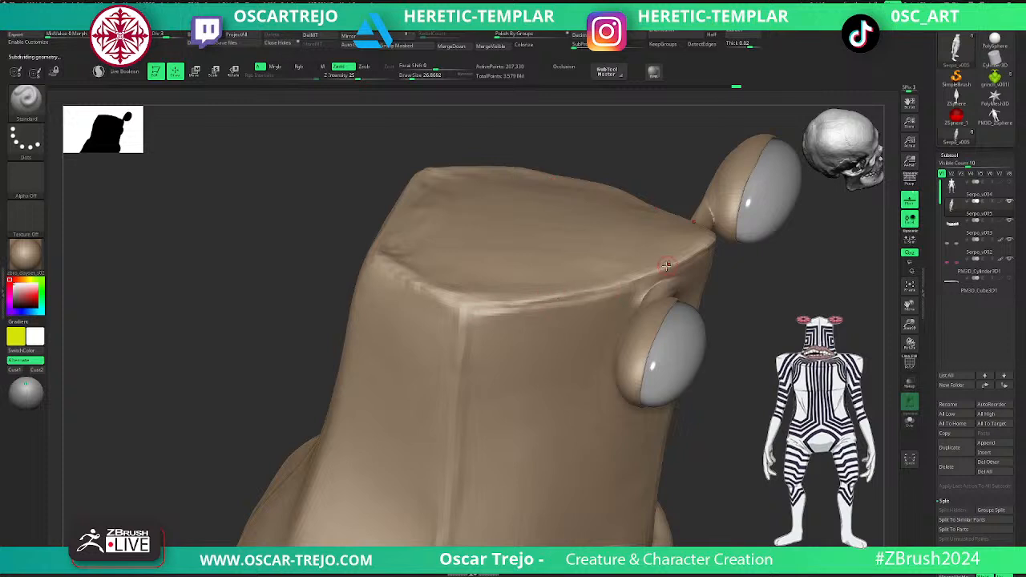
left_click_drag(584, 297, 465, 307)
key("]")
key("ctrl+z")
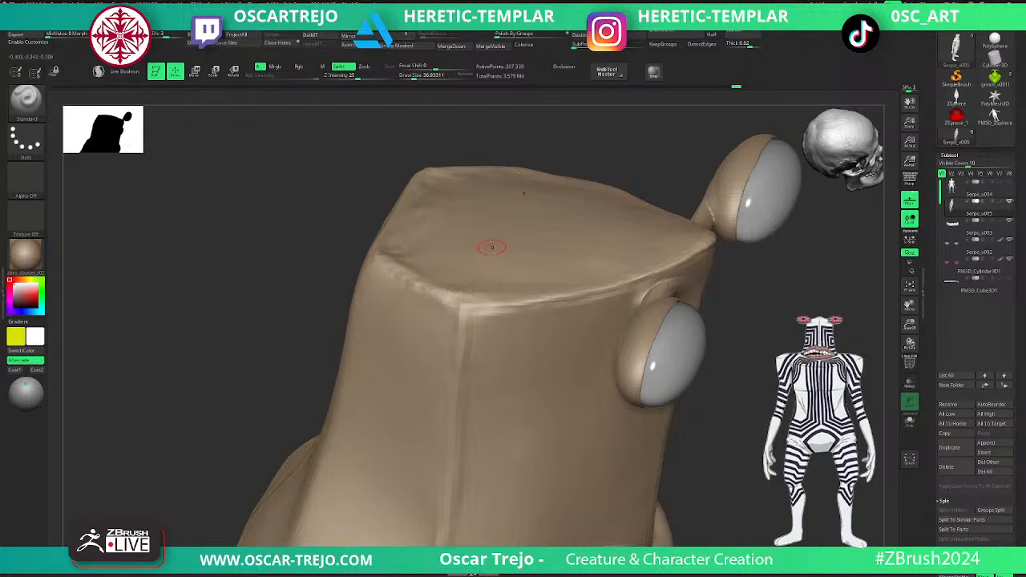
- Build up the side edge and rear corner of the head's flat top with the Standard brush
key("b")
key("c")
key("b")
key("s")
key("b")
key("s")
key("t")
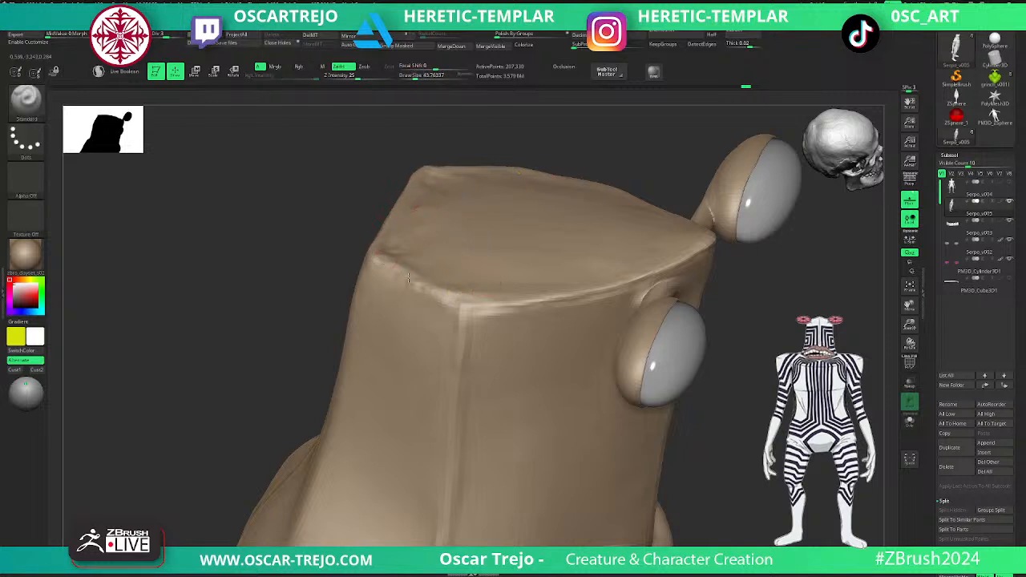
key("d")
- Reshape the corner and side contour of the head with the Move brush, three subdivision levels down
mouse_move(716, 386)
left_mouse_down("alt")
mouse_move(743, 341)
mouse_move(724, 328)
mouse_move(687, 348)
mouse_move(678, 331)
mouse_move(691, 331)
left_mouse_up("alt")
key("shift+d")
key("shift+d")
key("shift+d")
key("b")
key("m")
key("v")
key("s")
mouse_move(379, 241)
left_mouse_down()
mouse_move(389, 241)
mouse_move(379, 277)
left_mouse_up()
key("s")
- Strengthen the vertical edge running down the back of the head with the DamStandard and Standard brushes
key("s")
left_click_drag(328, 329, 355, 259)
key("d")
key("b")
key("d")
key("s")
mouse_move(516, 416)
left_mouse_down("alt")
mouse_move(521, 353)
mouse_move(465, 344)
left_mouse_up("alt")
key("b")
key("s")
key("t")
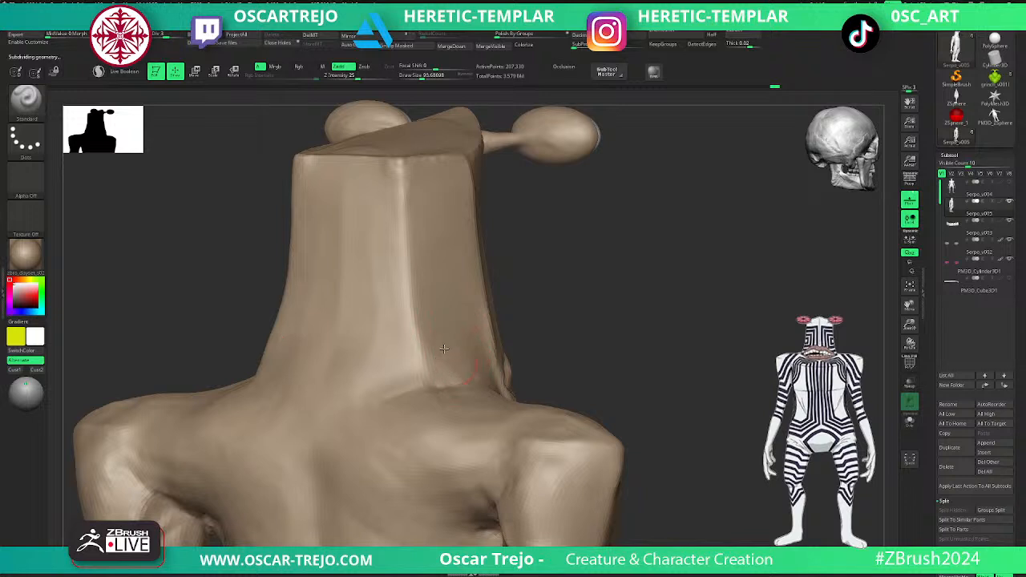
- Fill out the back of the neck where it meets the shoulders with the Clay brush, and raise the subdivision level
key("b")
key("c")
key("l")
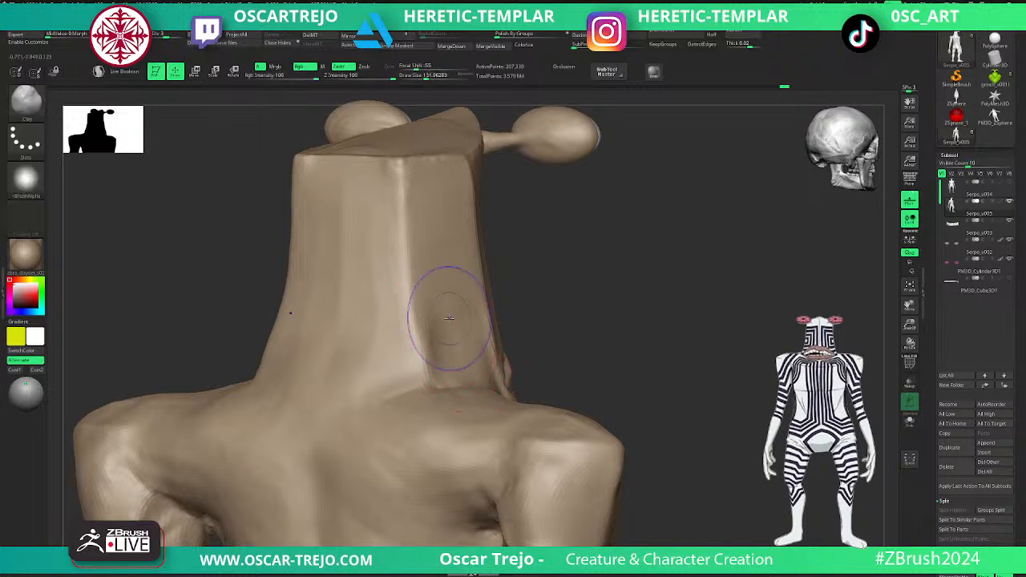
mouse_move(454, 324)
right_mouse_down("ctrl")
mouse_move(562, 302)
mouse_move(559, 286)
right_mouse_up("ctrl")
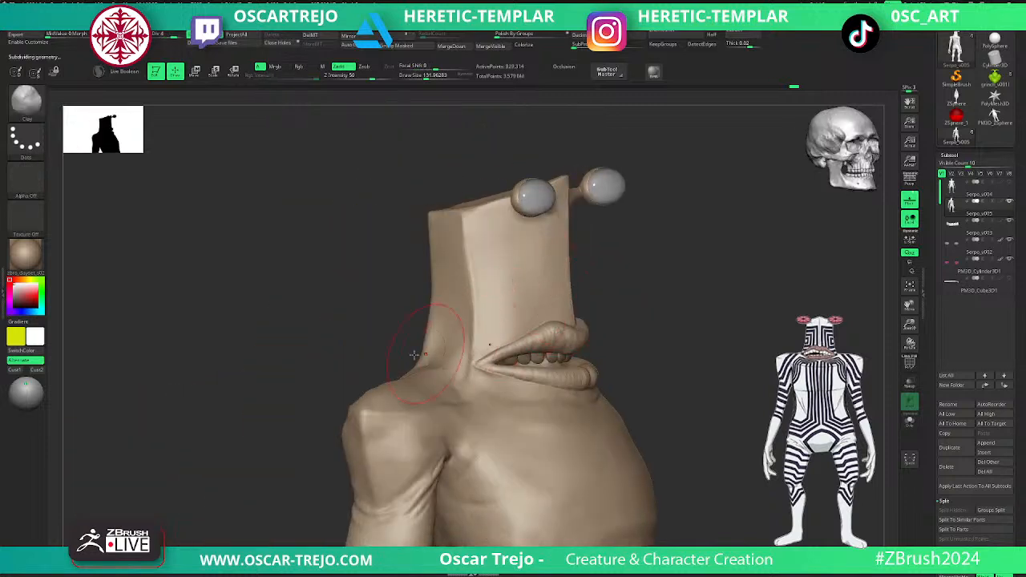
right_click_drag(428, 341, 416, 356, "shift")
key("d")
right_click_drag(699, 301, 620, 286, "alt")
key("d")
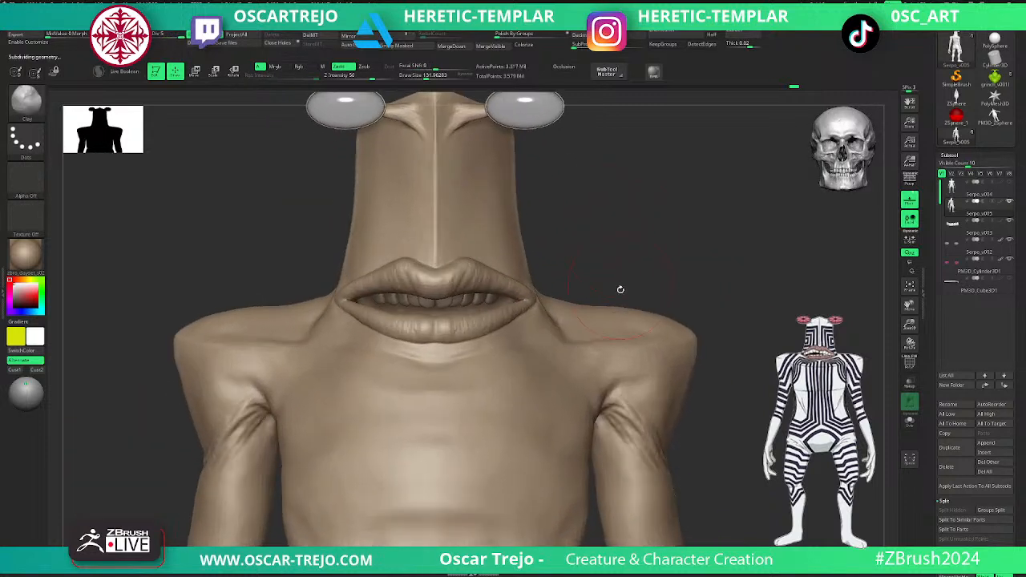
- Sculpt the brow folds where the eyestalks join the head with the Clay brush and smooth them
right_click_drag(674, 241, 617, 365, "alt")
key("s")
left_click_drag(480, 271, 469, 271)
right_click_drag(585, 220, 562, 465, "alt")
mouse_move(499, 183)
left_mouse_down()
mouse_move(526, 172)
mouse_move(514, 185)
mouse_move(531, 182)
mouse_move(509, 194)
left_mouse_up()
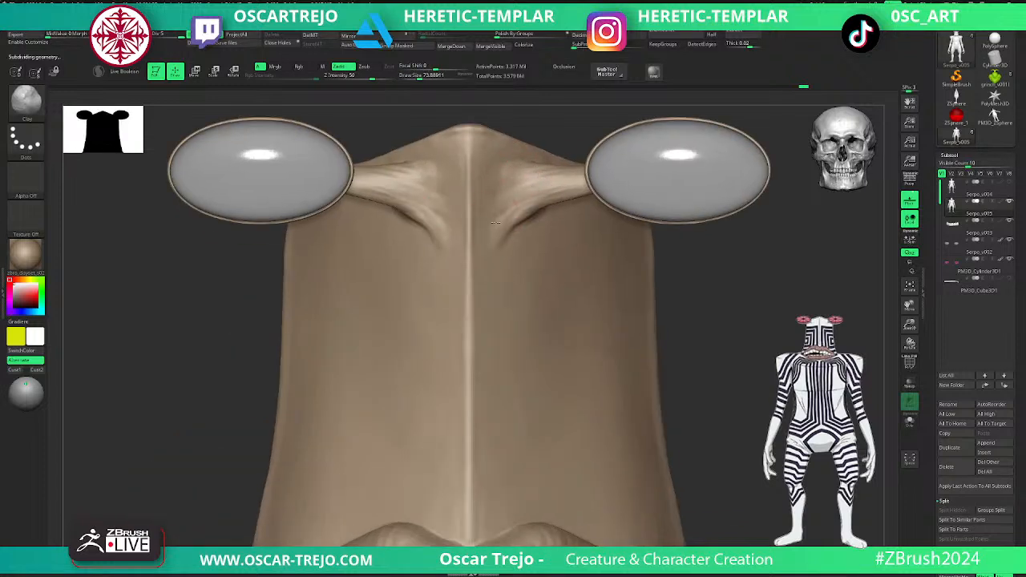
right_click_drag(504, 229, 630, 237)
key("s")
left_click(539, 218)
mouse_move(503, 234)
left_mouse_down()
mouse_move(533, 215)
mouse_move(525, 234)
mouse_move(548, 212)
left_mouse_up()
left_click_drag(507, 251, 555, 211)
key("shift")
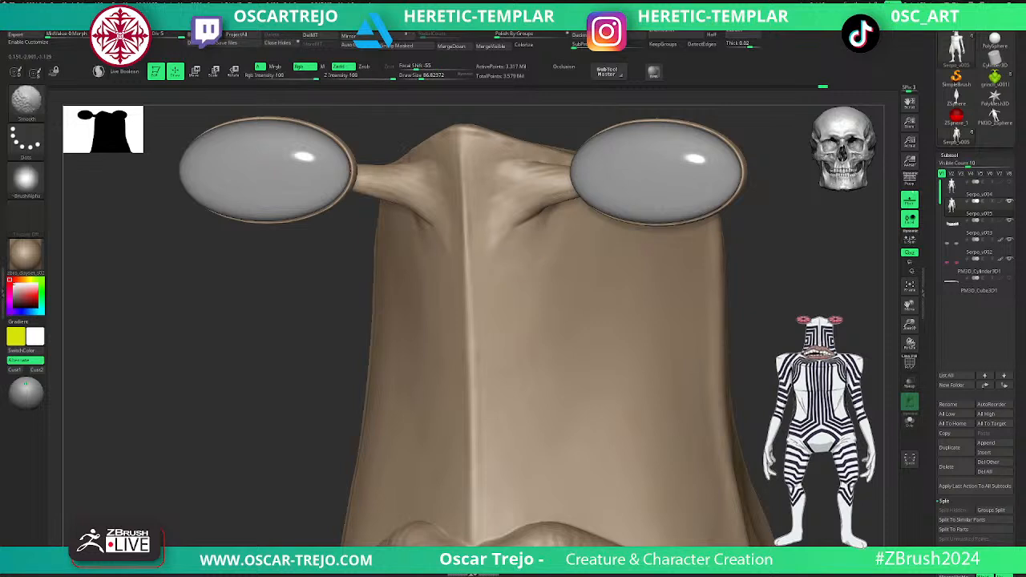
- Carve the crease on the side of the torso above the waist with DamStandard and soften it by smoothing
right_click_drag(673, 334, 662, 280, "ctrl")
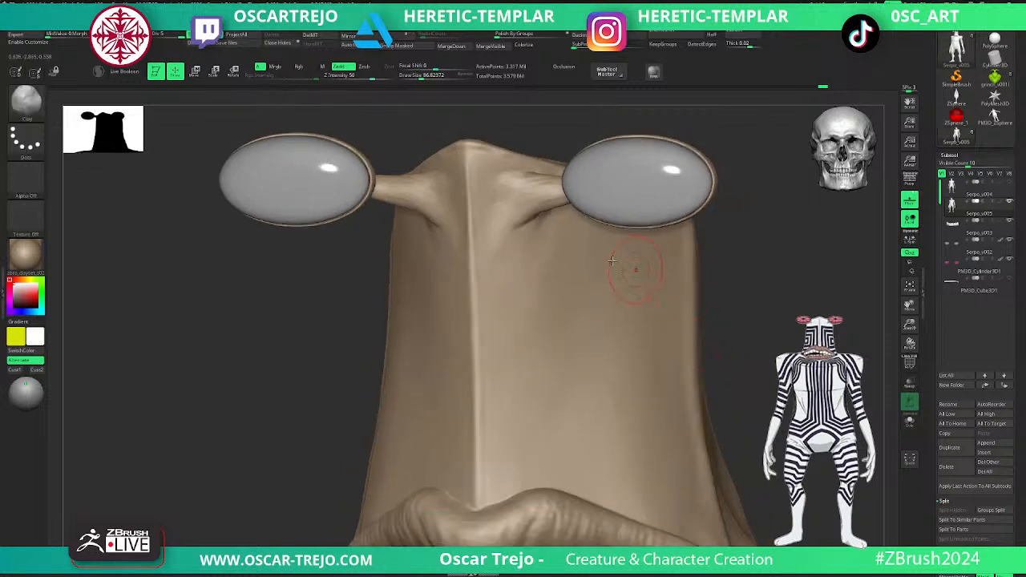
right_click_drag(783, 307, 733, 217, "ctrl")
mouse_move(592, 259)
right_mouse_down("ctrl")
mouse_move(702, 247)
mouse_move(641, 243)
mouse_move(742, 350)
mouse_move(660, 198)
mouse_move(698, 200)
mouse_move(627, 280)
mouse_move(654, 328)
mouse_move(687, 222)
right_mouse_up("ctrl")
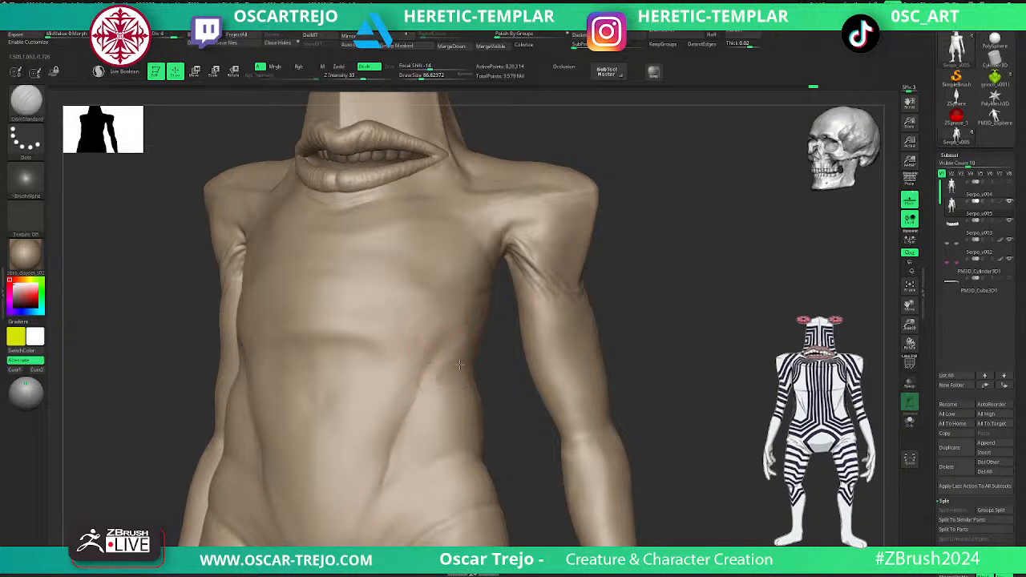
key("shift")
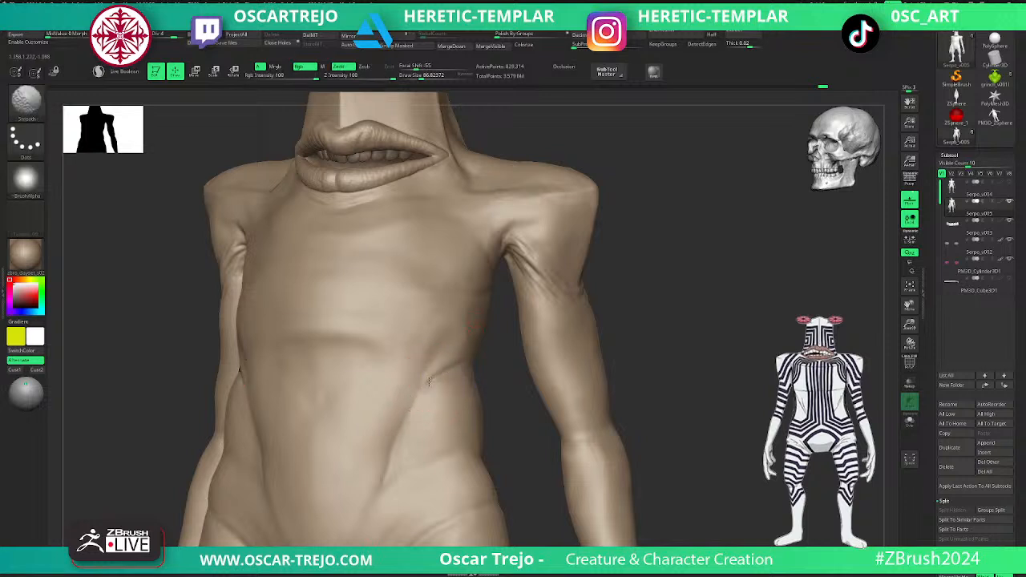
mouse_move(434, 379)
left_mouse_down("shift")
mouse_move(462, 367)
mouse_move(451, 370)
left_mouse_up("shift")
key("s")
left_click(455, 367)
key("shift")
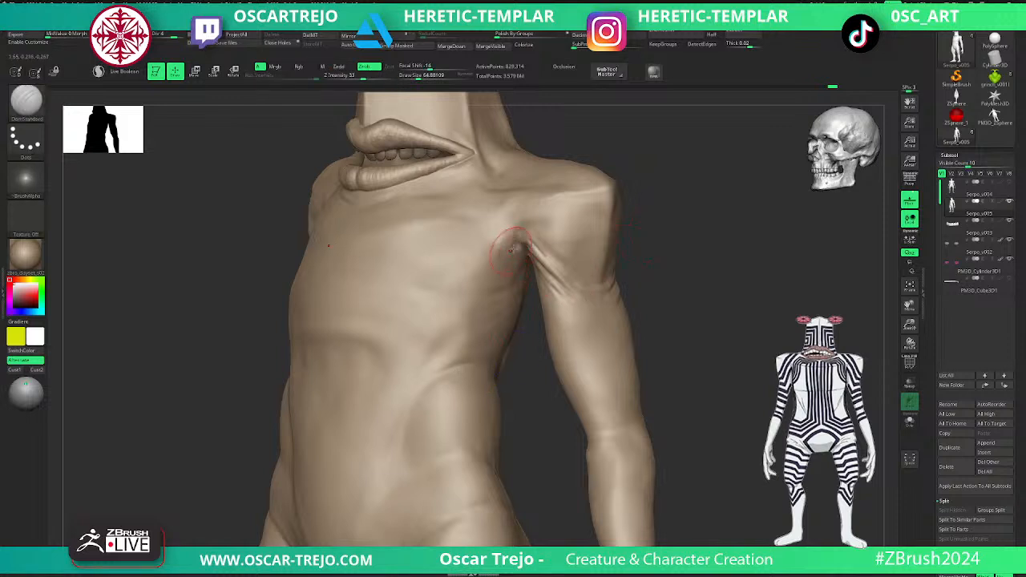
- Carve skin folds on the chest side of the armpit with DamStandard and raise them with the Standard brush
left_click_drag(651, 218, 674, 309)
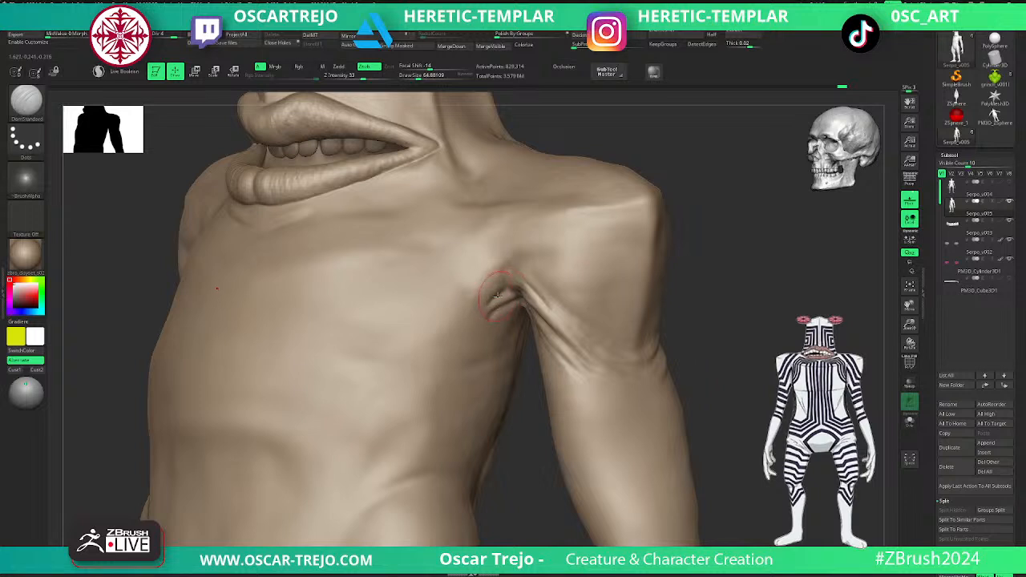
mouse_move(486, 306)
left_mouse_down("shift")
mouse_move(507, 283)
mouse_move(430, 344)
left_mouse_up("shift")
key("b")
key("s")
key("t")
key("b")
key("d")
key("s")
- Build up the armpit folds with ClayBuildup at a lower subdivision level and refine them with the Standard brush
mouse_move(716, 300)
left_mouse_down("alt")
mouse_move(705, 263)
mouse_move(644, 283)
mouse_move(607, 268)
mouse_move(549, 307)
left_mouse_up("alt")
key("ctrl+d")
key("d")
key("shift+d")
key("shift+d")
key("shift+d")
key("d")
left_click_drag(621, 267, 585, 271)
key("b")
key("c")
key("b")
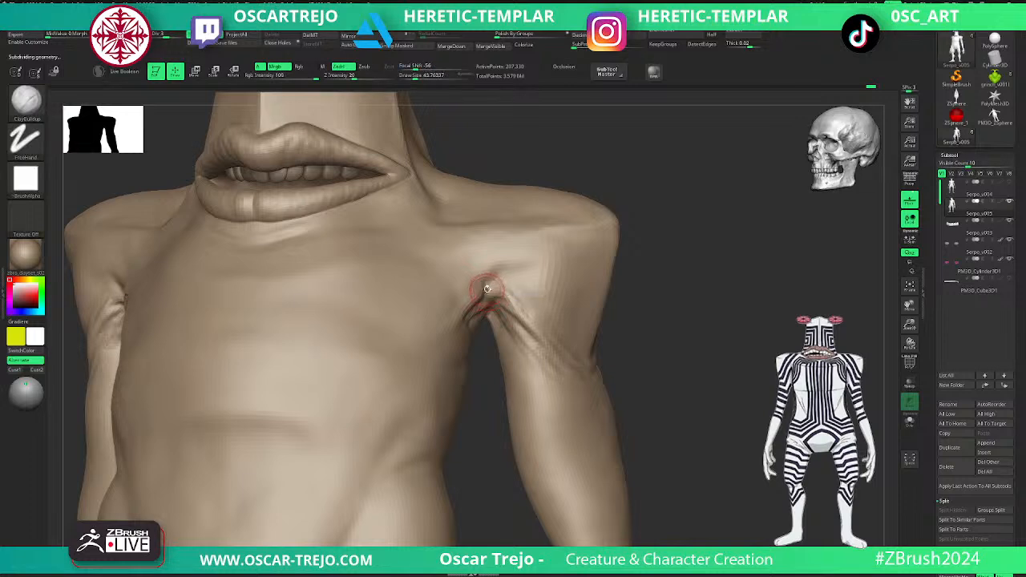
mouse_move(484, 284)
left_mouse_down("shift")
mouse_move(524, 311)
mouse_move(507, 297)
left_mouse_up("shift")
key("b")
key("s")
key("t")
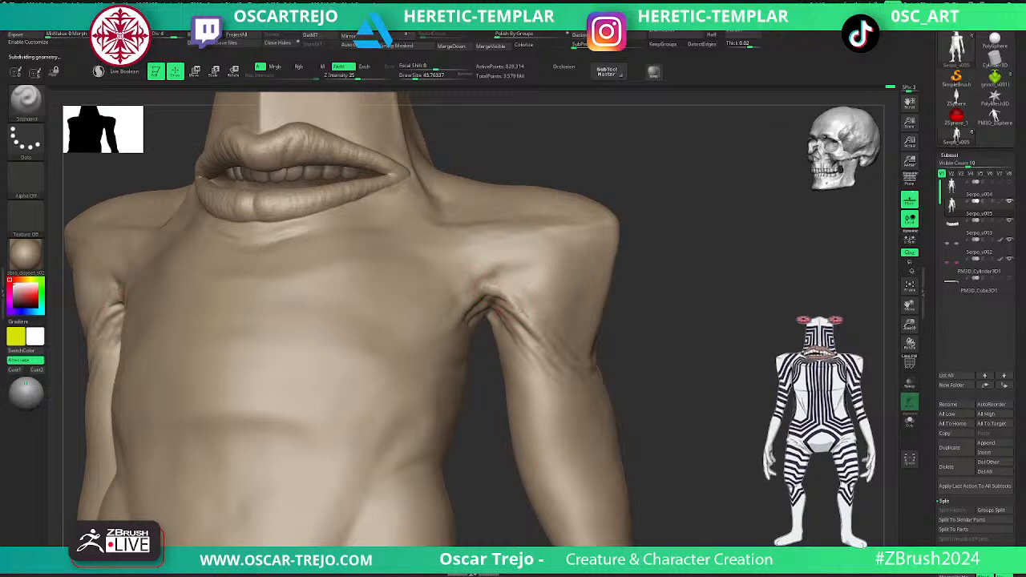
- Raise the ridge running across the front of the shoulder with the Standard brush, adjusting the brush size
mouse_move(658, 252)
left_mouse_down()
mouse_move(682, 300)
mouse_move(504, 299)
left_mouse_up()
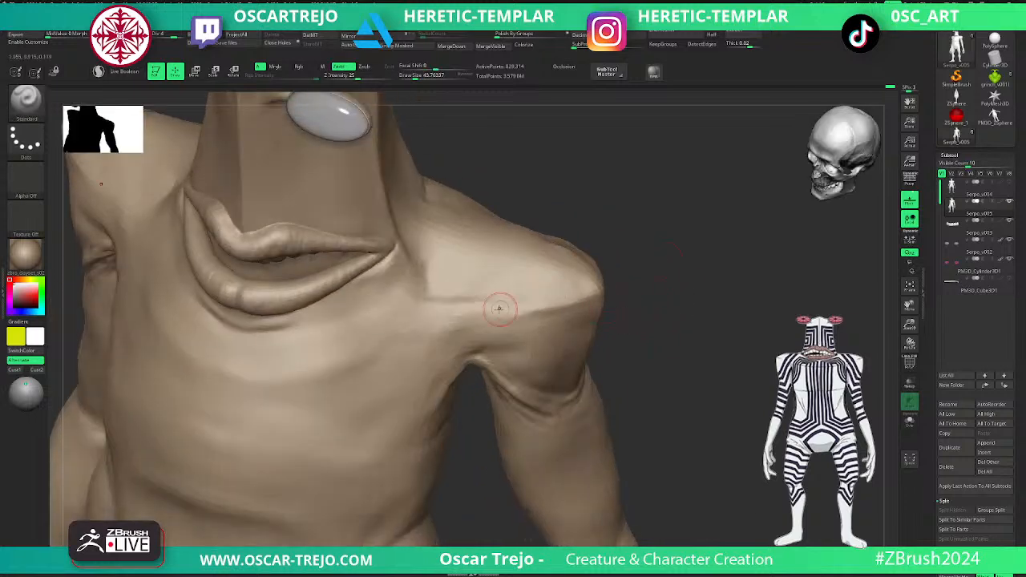
key("s")
left_click_drag(604, 294, 600, 294)
mouse_move(601, 293)
left_mouse_down()
mouse_move(472, 323)
mouse_move(507, 320)
left_mouse_up()
key("s")
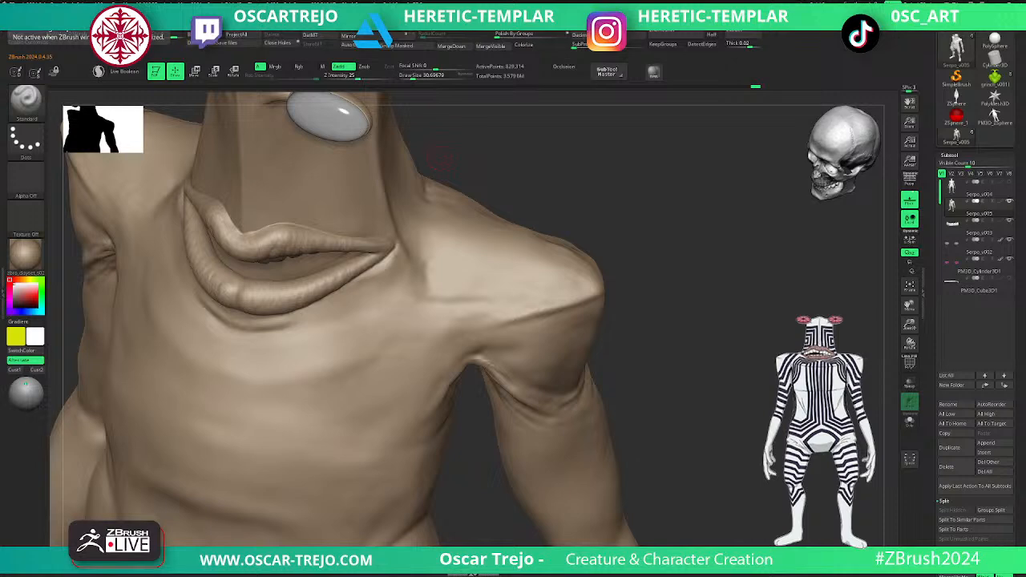
- Sculpt the fold between the neck and the shoulder beside the mouth with a larger Standard brush and smooth it
left_click_drag(440, 158, 731, 264)
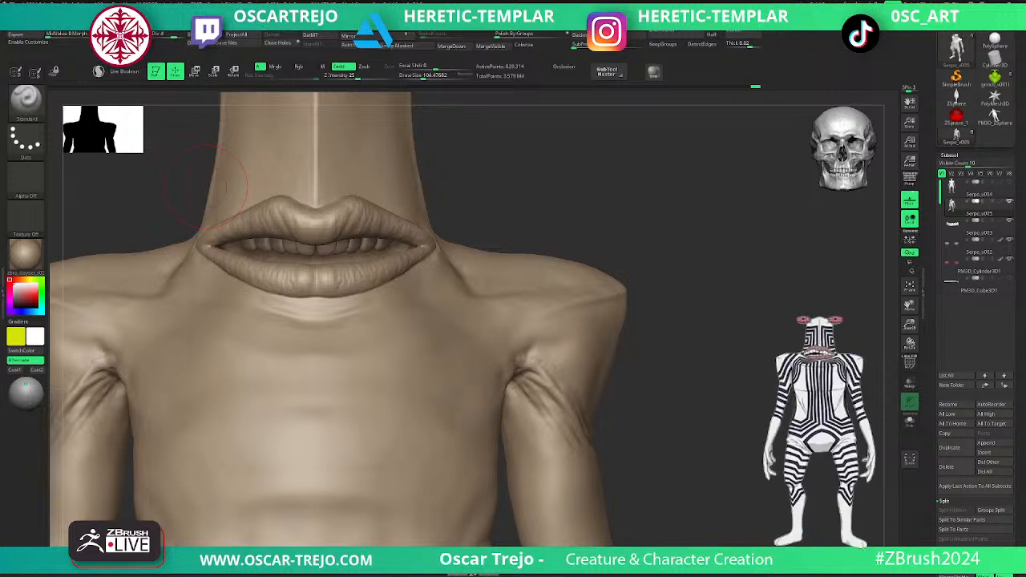
left_click_drag(665, 251, 525, 280, "alt")
key("s")
key("s")
left_click_drag(481, 327, 505, 380)
key("s")
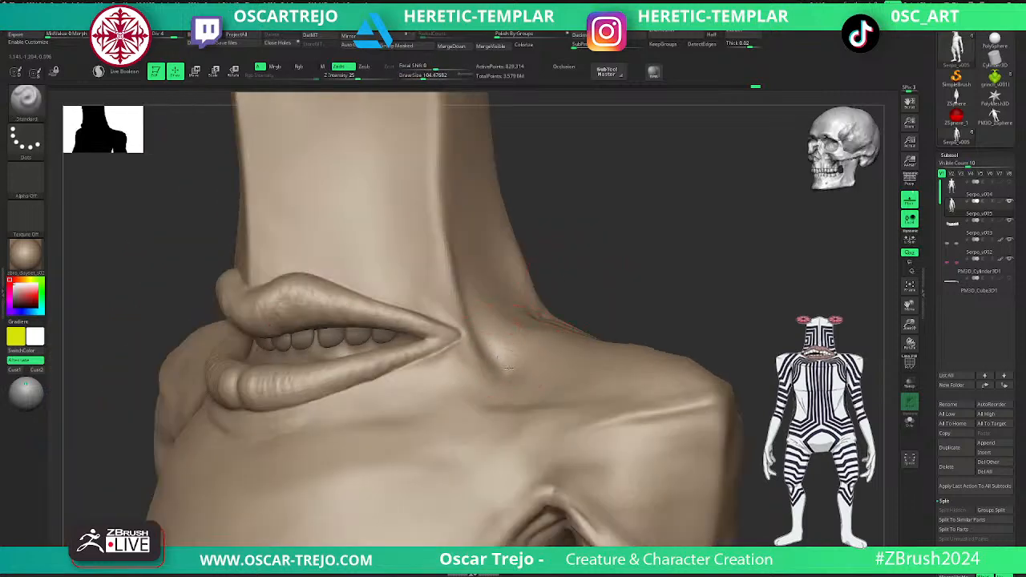
key("shift")
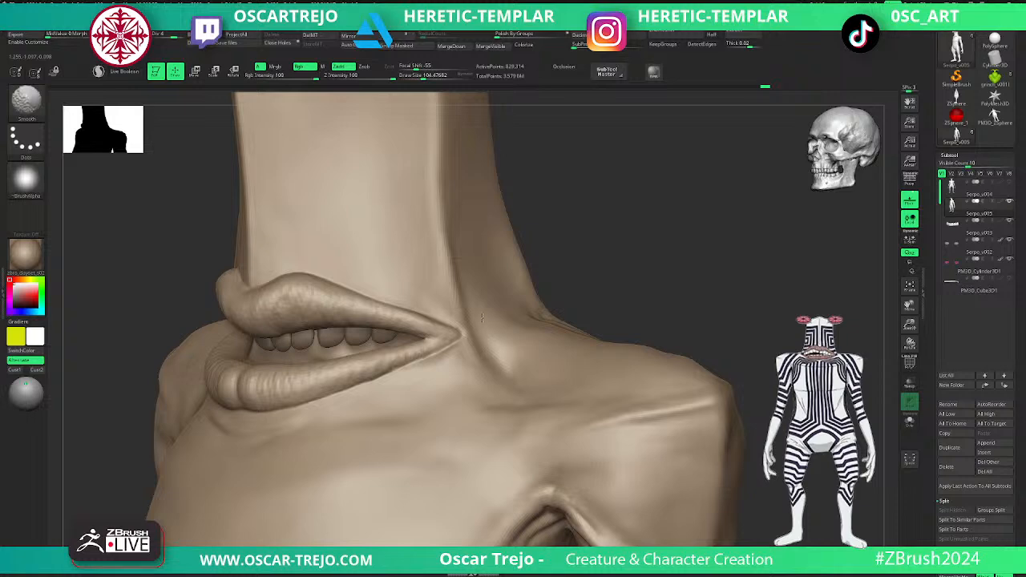
- Crisp up the rim of the head's flat top at the side and corner with a smaller Standard brush, smoothing the front edge
left_click_drag(665, 227, 613, 232)
mouse_move(676, 244)
left_mouse_down("alt")
mouse_move(630, 239)
mouse_move(585, 254)
left_mouse_up("alt")
left_click_drag(585, 257, 606, 366)
left_click_drag(607, 367, 587, 373)
mouse_move(615, 290)
left_mouse_down()
mouse_move(570, 335)
mouse_move(565, 383)
left_mouse_up()
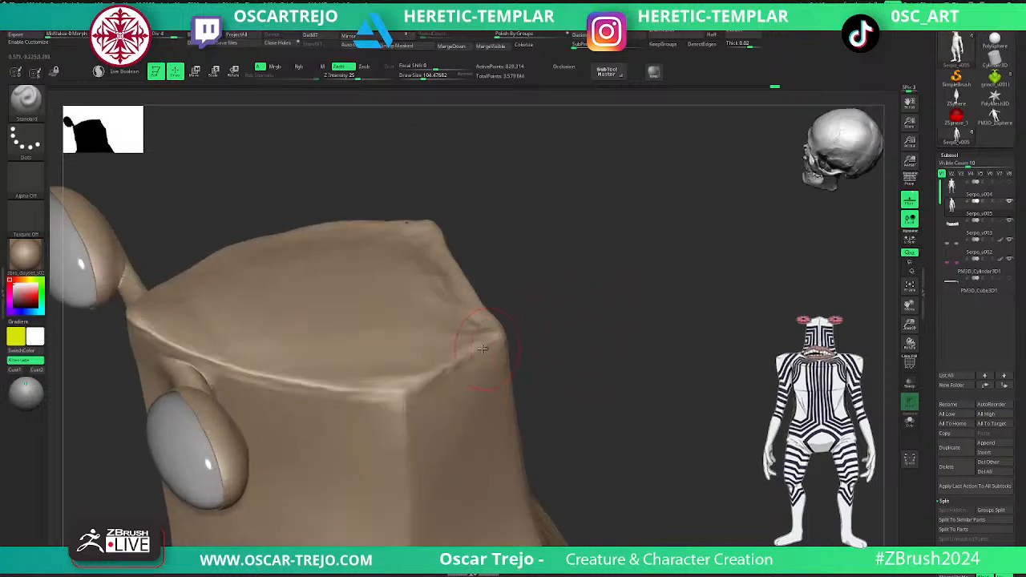
key("bracketleft")
key("bracketleft")
key("bracketleft")
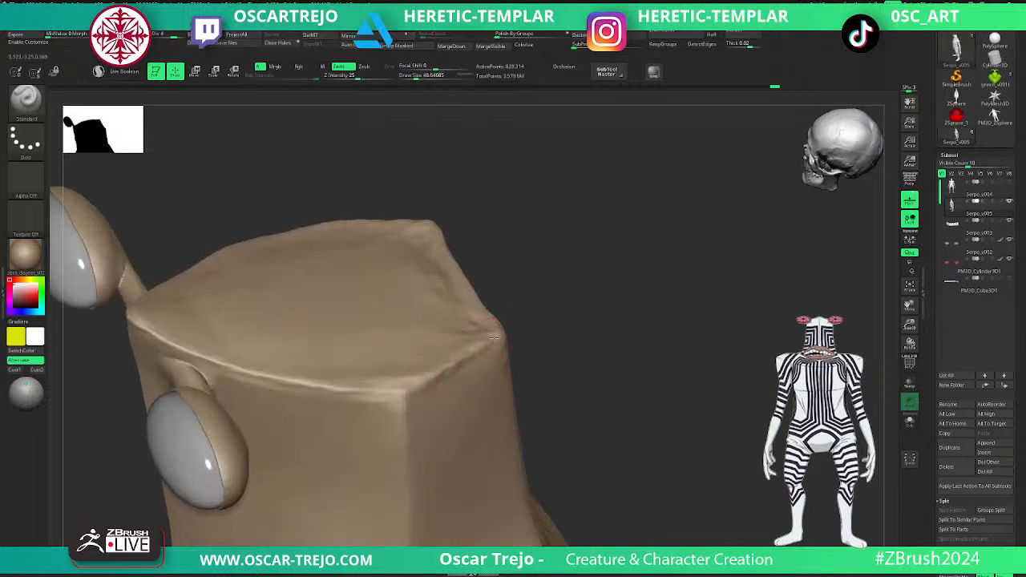
left_click_drag(489, 344, 455, 368, "shift")
left_click_drag(426, 382, 490, 340, "shift")
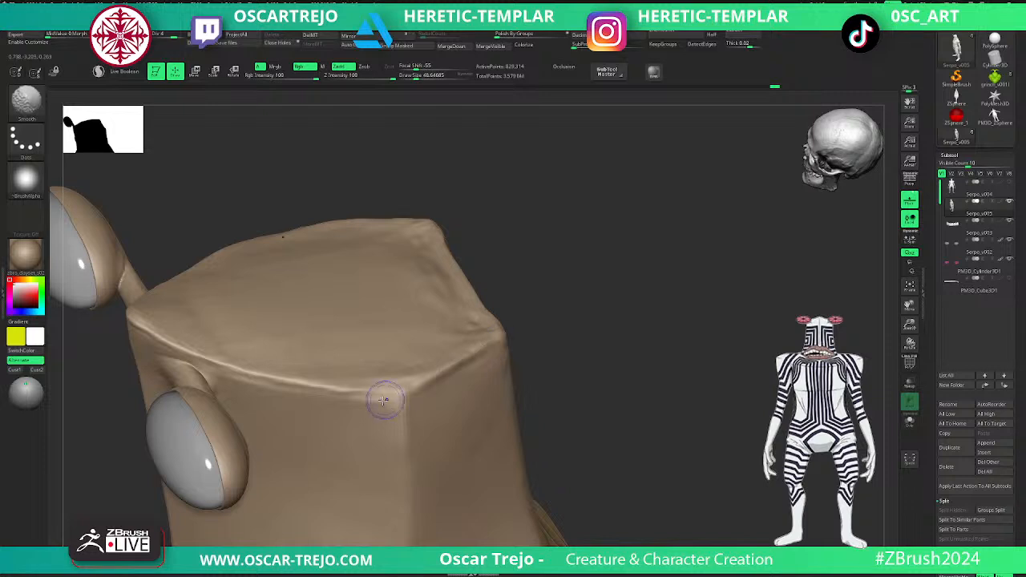
left_click_drag(356, 392, 403, 392)
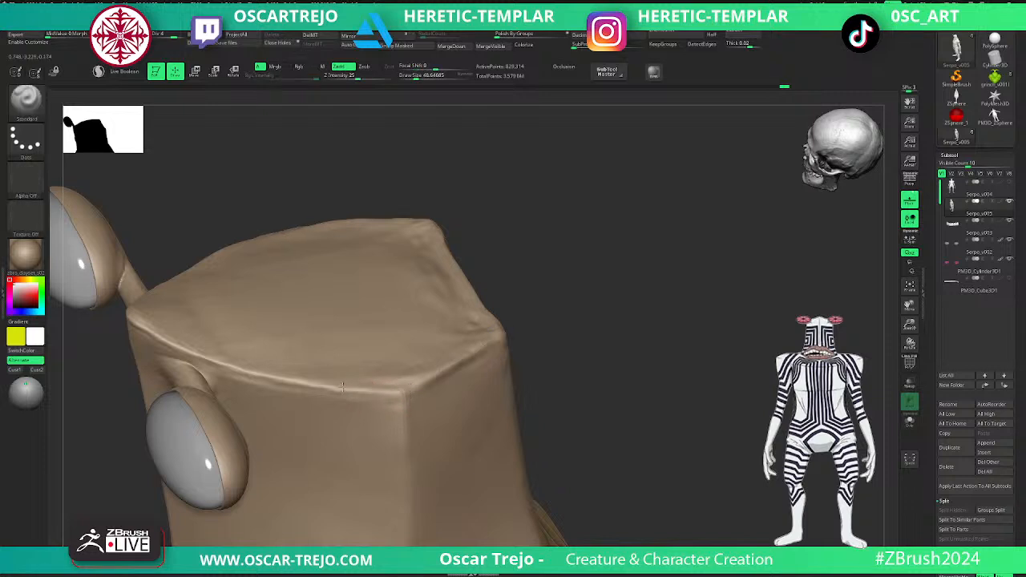
- Thicken the lower rim of the eye socket around the eyeball with the Inflat brush
left_click_drag(592, 325, 505, 282, "alt")
mouse_move(505, 282)
left_mouse_down()
mouse_move(522, 280)
mouse_move(513, 283)
left_mouse_up()
mouse_move(319, 421)
left_mouse_down()
mouse_move(408, 332)
mouse_move(465, 398)
mouse_move(504, 326)
mouse_move(472, 351)
mouse_move(431, 360)
left_mouse_up()
key("b")
key("i")
key("n")
key("s")
left_click_drag(252, 398, 256, 398)
left_click_drag(242, 390, 308, 357)
key("s")
left_click(336, 334)
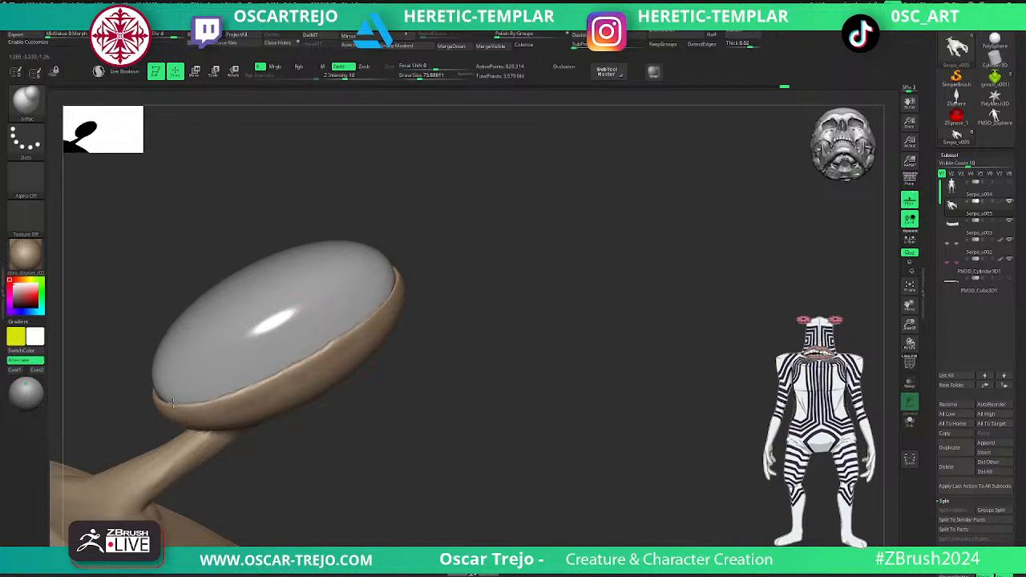
- Inflate the rest of the rim around the eyeball with a larger Inflat brush and smooth it
left_click_drag(147, 375, 371, 383)
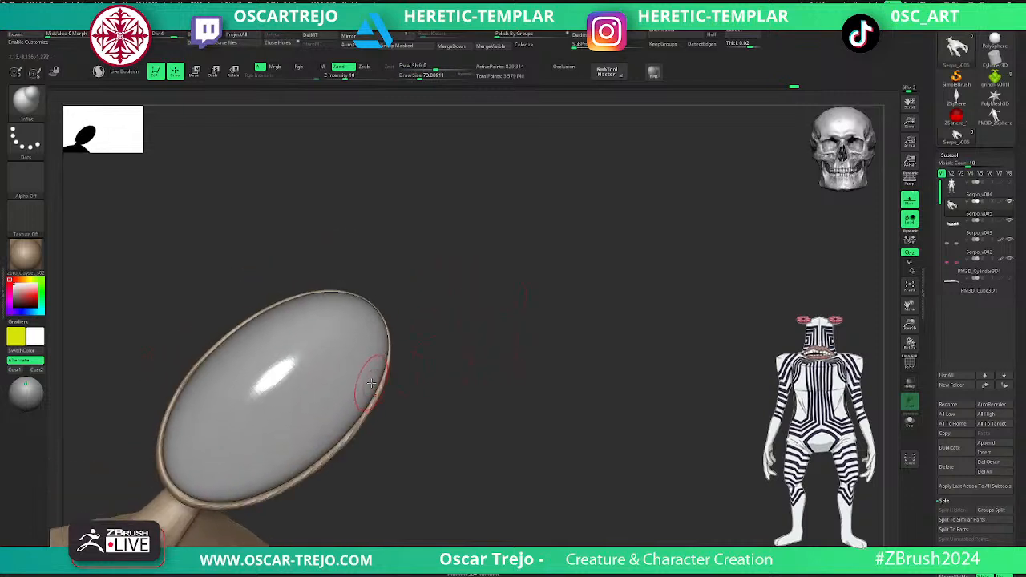
mouse_move(395, 307)
left_mouse_down()
mouse_move(429, 315)
mouse_move(392, 353)
mouse_move(405, 339)
mouse_move(398, 327)
left_mouse_up()
key("s")
left_click(348, 293)
key("s")
left_click(299, 294)
mouse_move(279, 304)
left_mouse_down()
mouse_move(201, 360)
mouse_move(165, 413)
left_mouse_up()
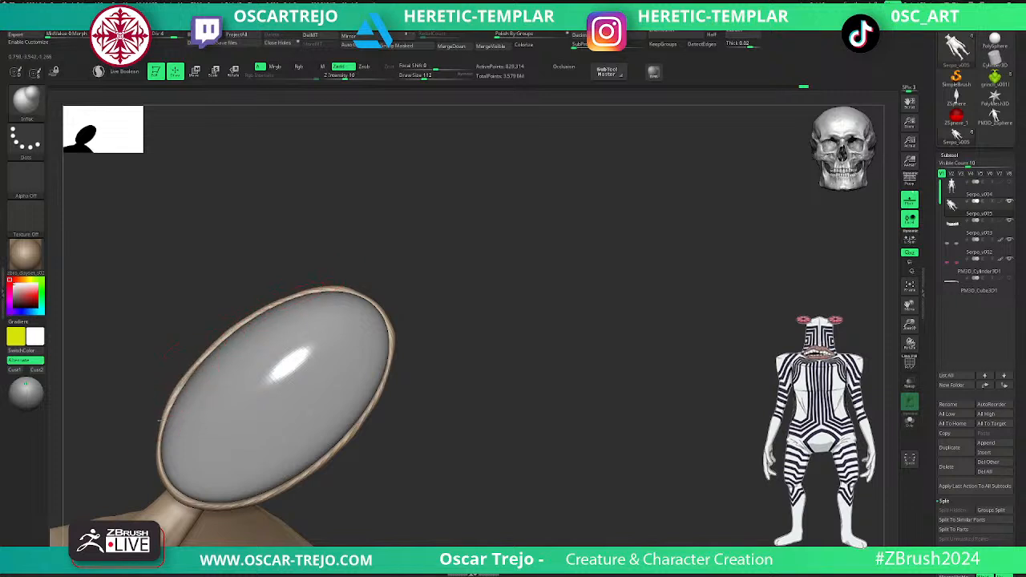
key("shift")
mouse_move(215, 344)
left_mouse_down("shift")
mouse_move(357, 284)
mouse_move(339, 392)
mouse_move(435, 291)
mouse_move(409, 265)
left_mouse_up("shift")
- Carve the skin folds running from the armpit into the upper arm with DamStandard at a higher subdivision level
key("d")
left_click_drag(446, 395, 527, 309, "alt")
mouse_move(487, 366)
left_mouse_down("alt")
mouse_move(542, 298)
mouse_move(556, 322)
left_mouse_up("alt")
key("b")
key("d")
key("s")
mouse_move(614, 436)
left_mouse_down("alt")
mouse_move(622, 262)
mouse_move(603, 215)
left_mouse_up("alt")
mouse_move(697, 273)
left_mouse_down()
mouse_move(666, 249)
mouse_move(630, 279)
left_mouse_up()
key("bracketleft")
key("bracketleft")
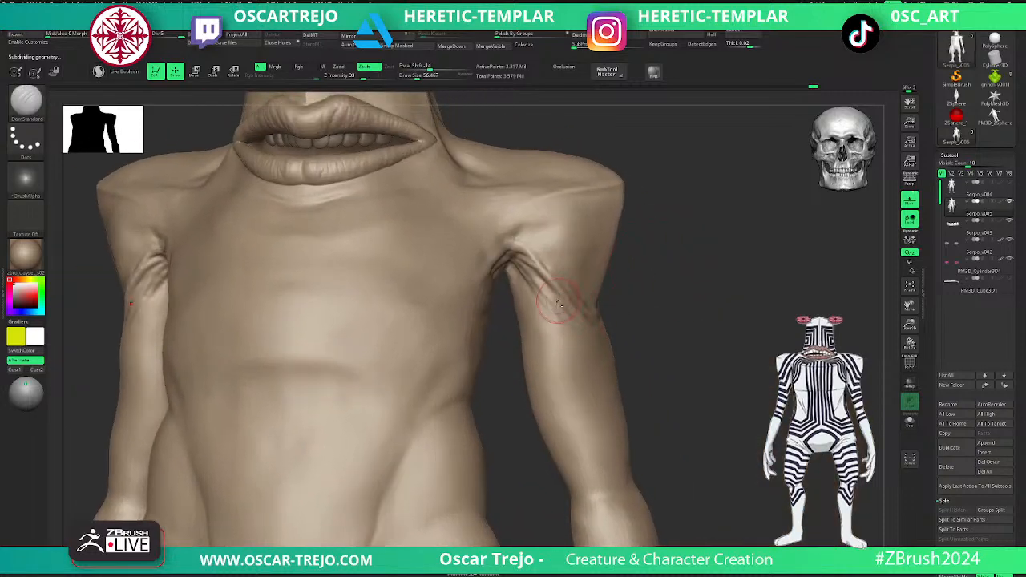
- Build up the skin folds running from the armpit into the upper arm with the Standard brush and smooth them
key("b")
key("s")
key("t")
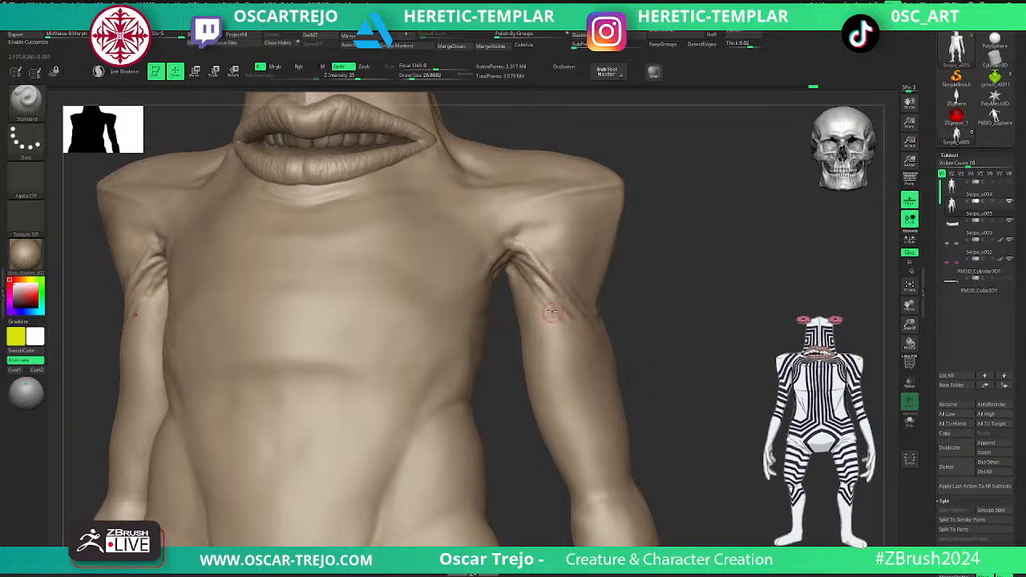
key("shift")
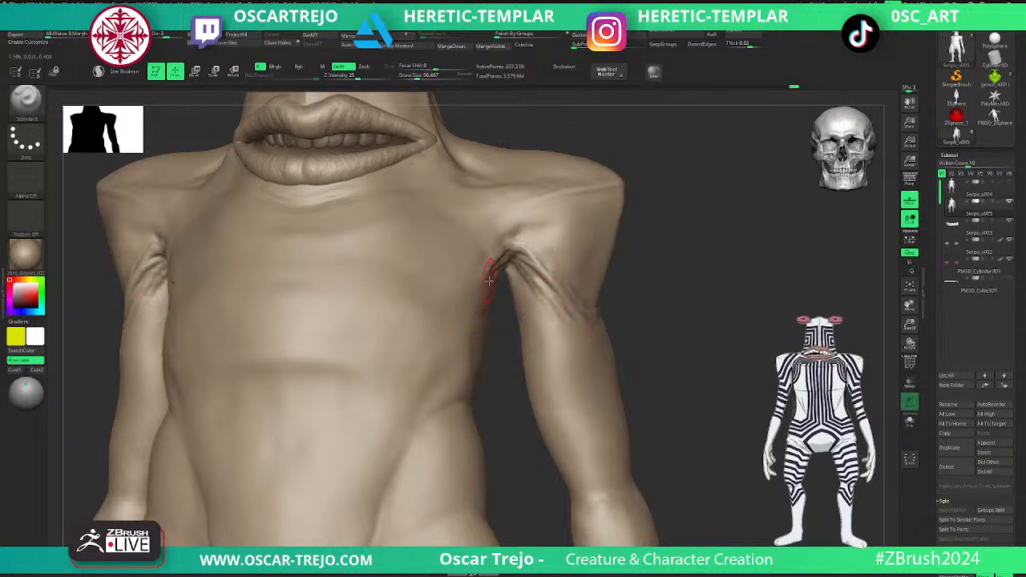
- Carve a crease from the armpit down onto the side of the chest with DamStandard at a lower subdivision level
key("b")
key("d")
key("s")
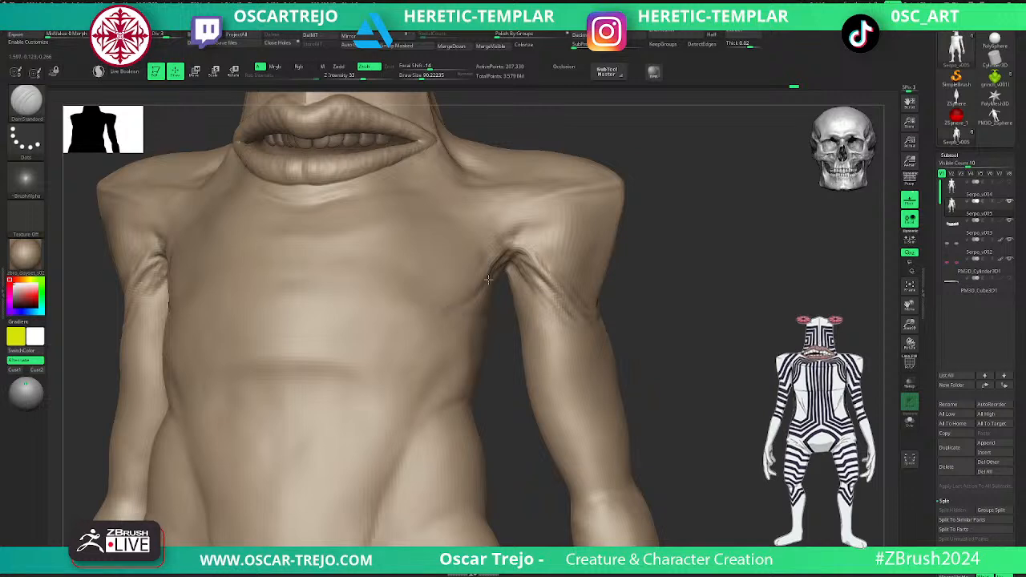
left_click_drag(446, 314, 441, 312, "shift")
- Rework the horizontal crease across the middle of the torso, undoing a DamStandard stroke and building up its edge with the Standard brush
key("bracketleft")
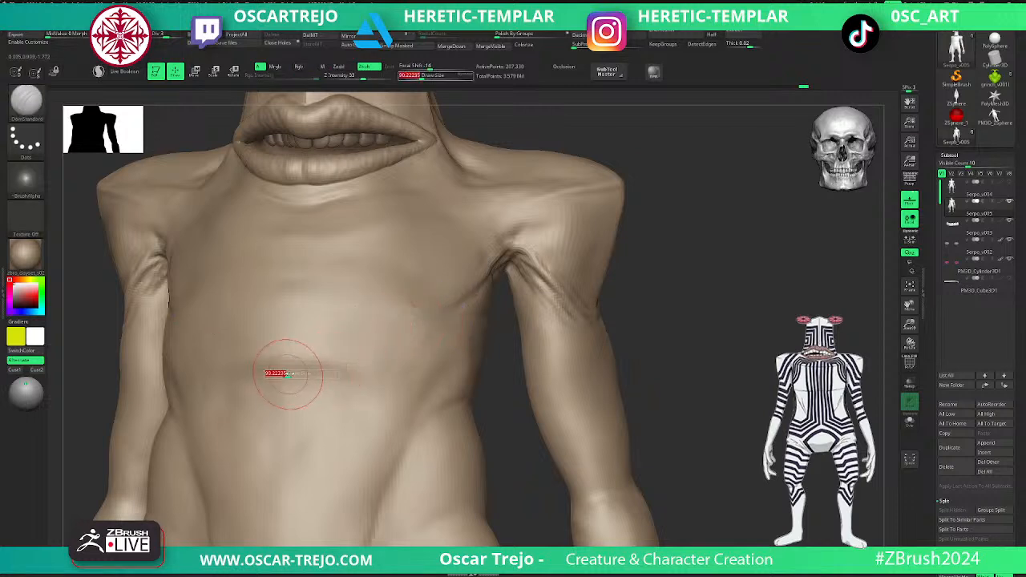
left_click_drag(307, 361, 332, 371)
key("ctrl+z")
key("b")
key("s")
key("t")
mouse_move(258, 371)
left_mouse_down()
mouse_move(312, 366)
mouse_move(370, 386)
mouse_move(315, 371)
mouse_move(245, 377)
mouse_move(320, 378)
mouse_move(332, 396)
left_mouse_up()
- Refine the crease between armpit and chest with a smaller DamStandard brush at a higher subdivision level and smooth it
key("b")
key("d")
key("s")
key("d")
left_click_drag(493, 339, 436, 367, "alt")
key("bracketleft")
key("bracketleft")
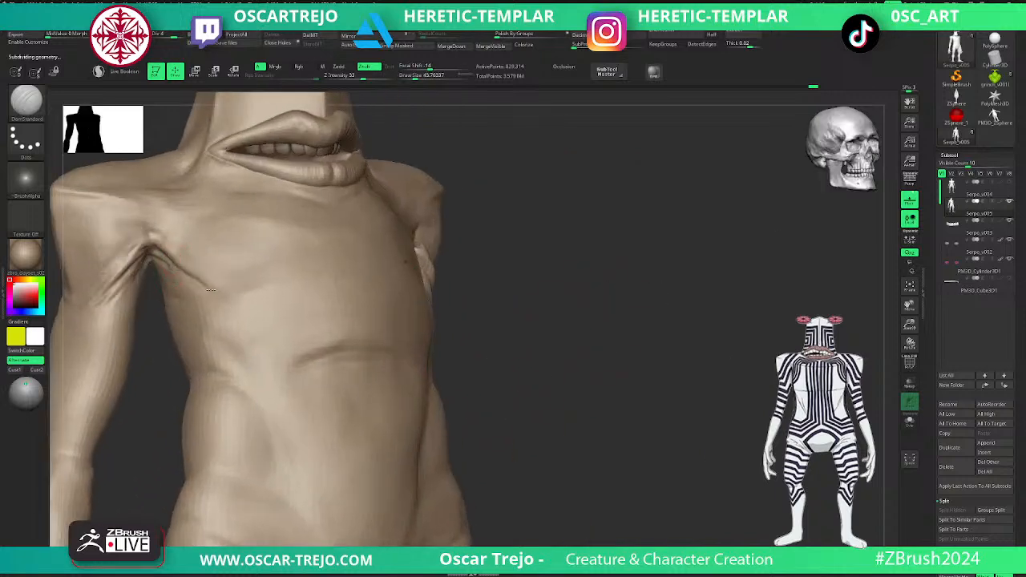
key("shift")
left_click_drag(173, 245, 166, 242)
key("shift")
- Carve a curved skin fold directly beneath the lower lip with DamStandard
left_click_drag(472, 292, 576, 420, "alt")
left_click_drag(517, 398, 552, 380, "alt")
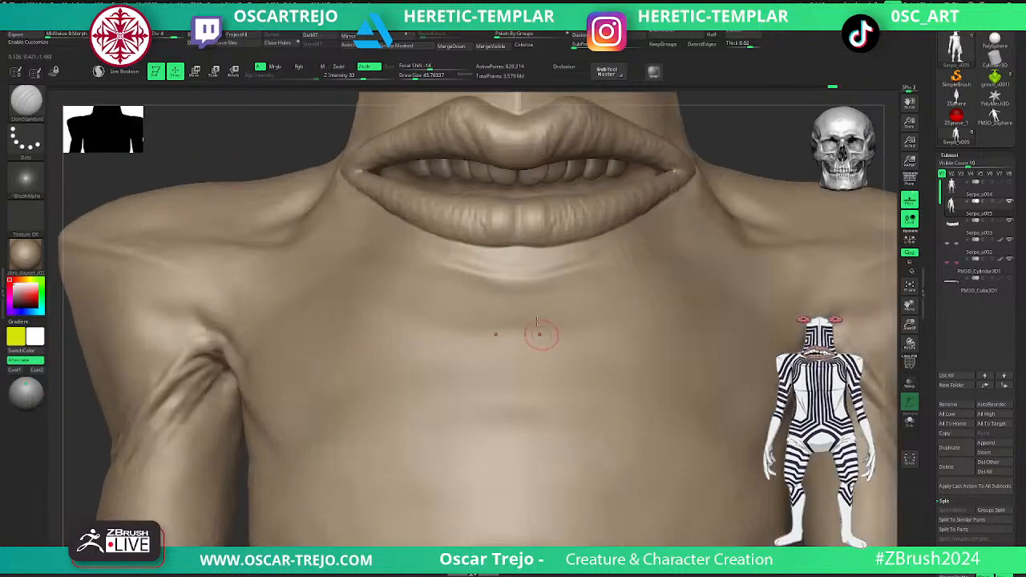
left_click_drag(565, 269, 572, 262)
mouse_move(553, 269)
left_mouse_down("shift")
mouse_move(527, 273)
mouse_move(559, 269)
left_mouse_up("shift")
mouse_move(539, 274)
left_mouse_down("shift")
mouse_move(515, 281)
mouse_move(568, 264)
left_mouse_up("shift")
left_click_drag(492, 278, 601, 253, "shift")
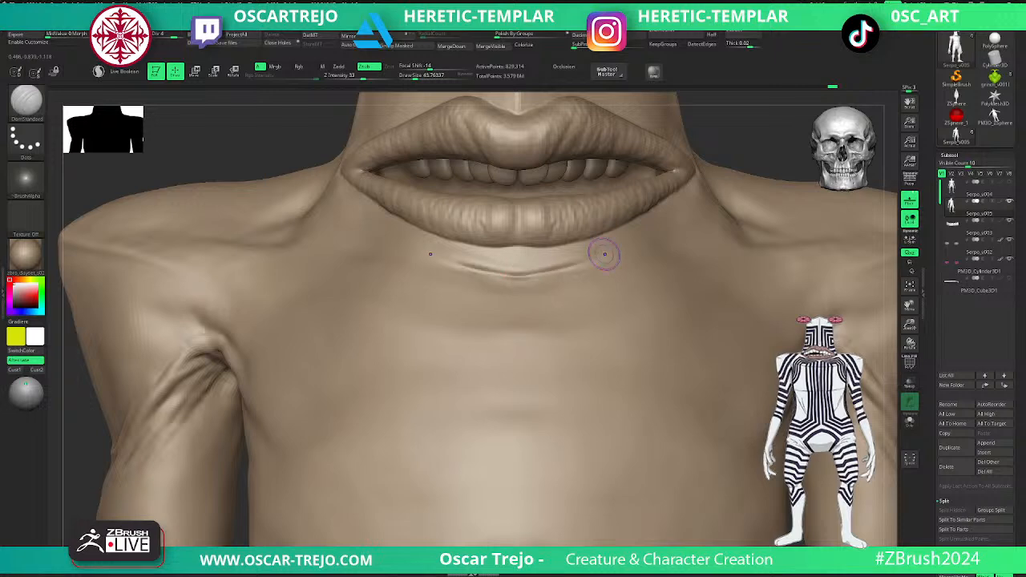
left_click_drag(525, 274, 514, 276, "shift")
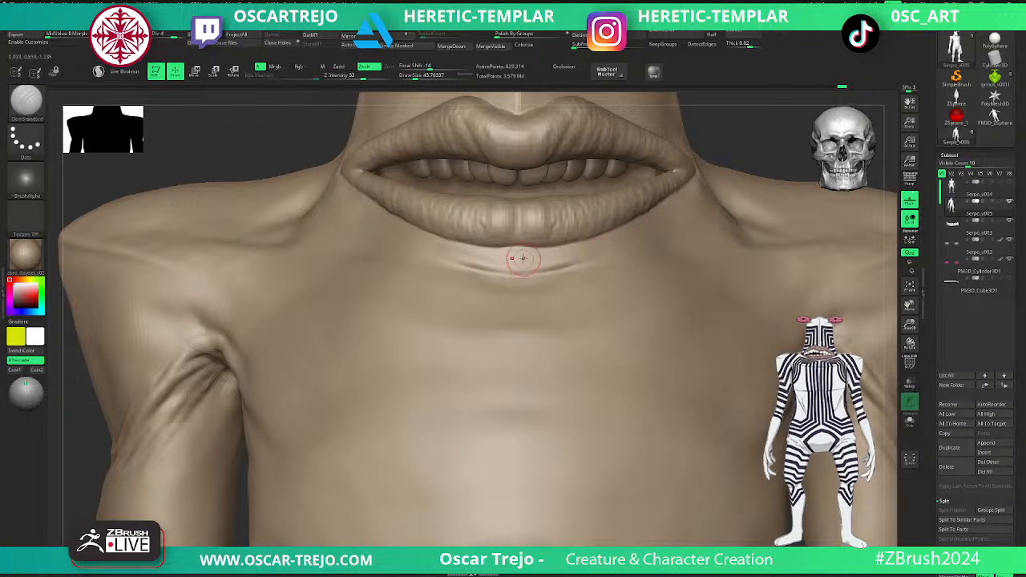
- Undo the last stroke and define the upper lip's top contour with a smaller DamStandard brush
key("b")
key("d")
key("s")
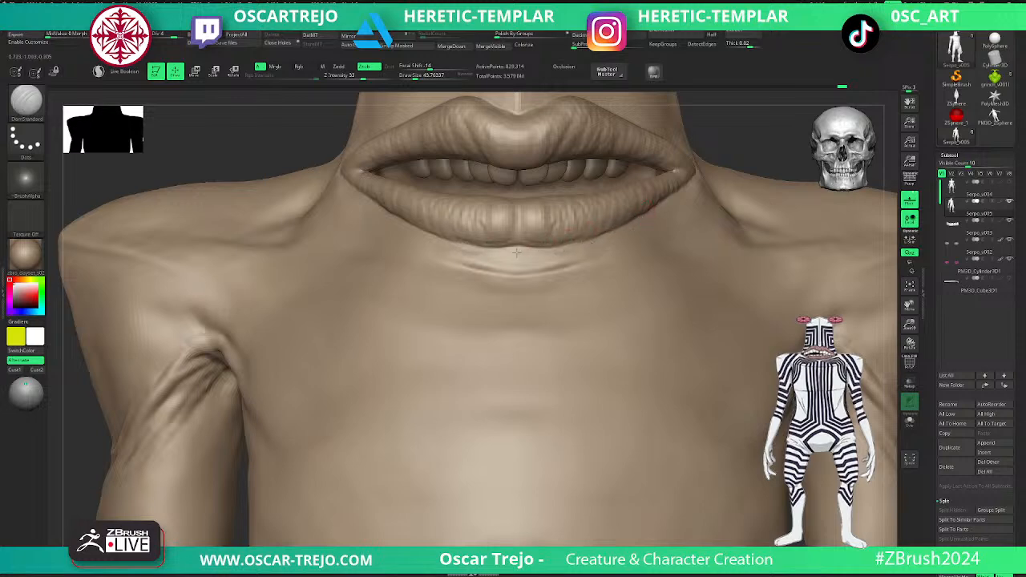
left_click_drag(740, 137, 521, 282)
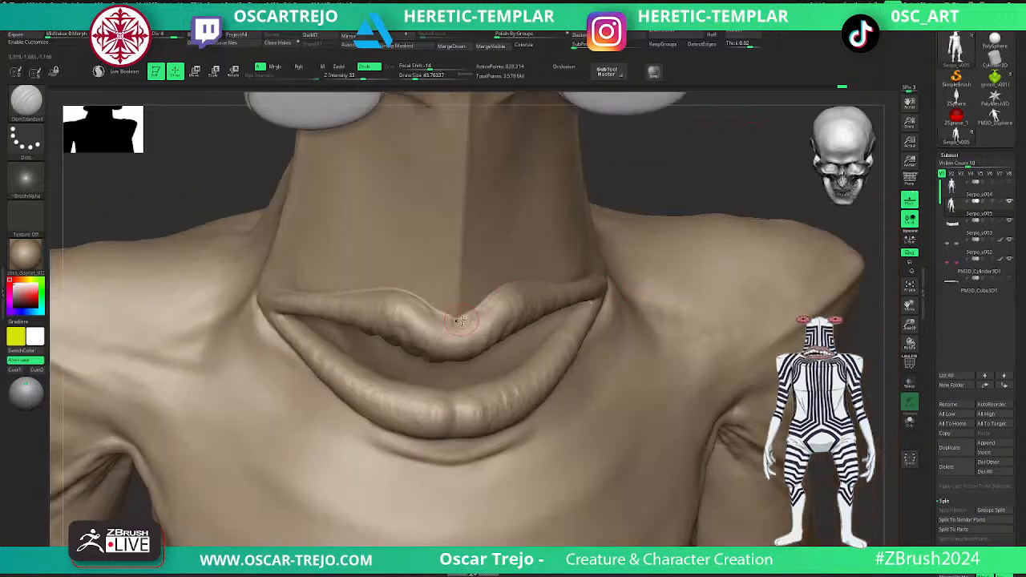
key("ctrl+z")
key("s")
left_click(525, 288)
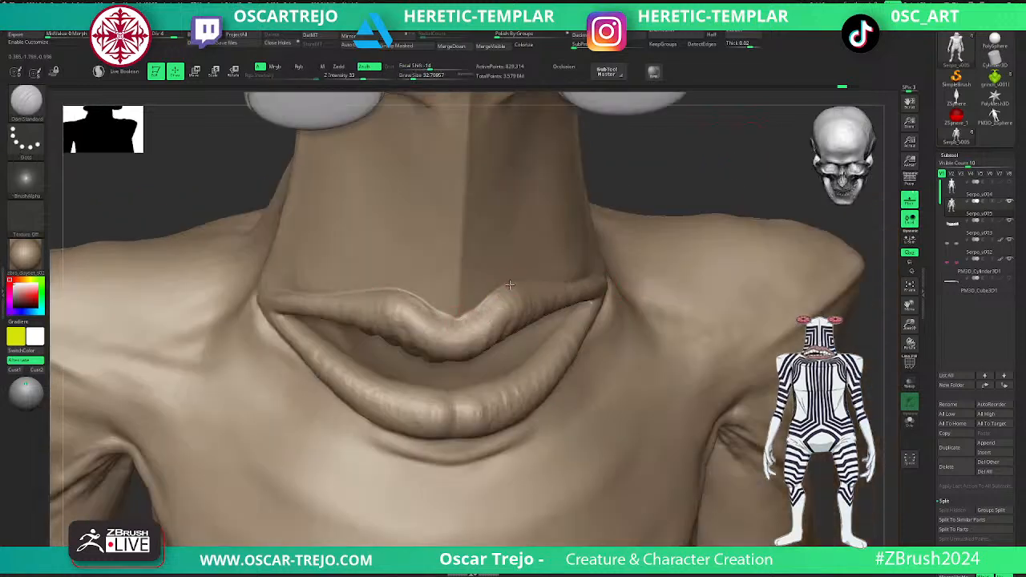
mouse_move(826, 467)
left_mouse_down("alt")
mouse_move(708, 338)
mouse_move(673, 323)
left_mouse_up("alt")
- Deepen the curved fold below the lower lip with DamStandard and smooth its ends
key("Tab")
key("Tab")
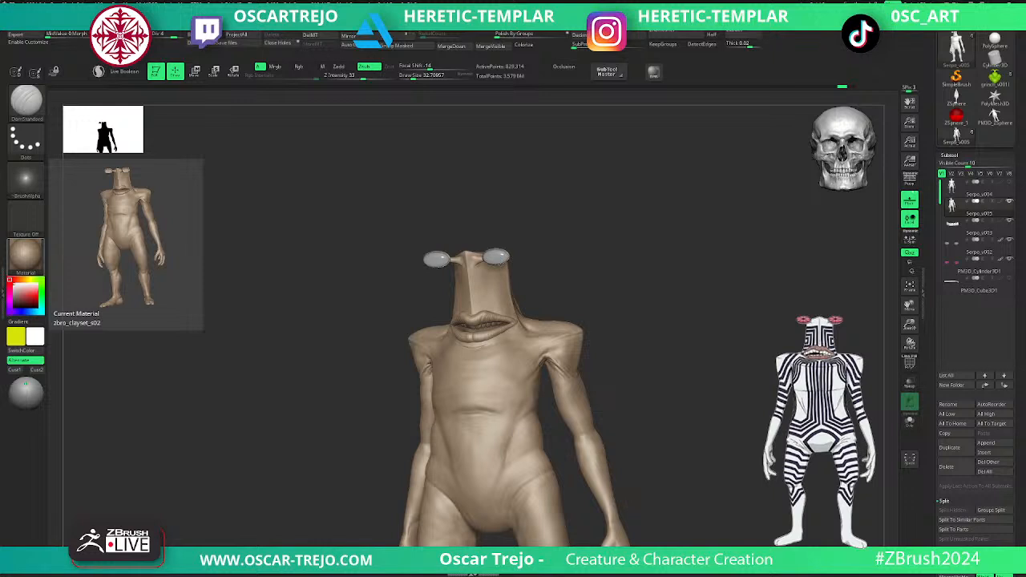
left_click_drag(618, 281, 626, 390, "shift")
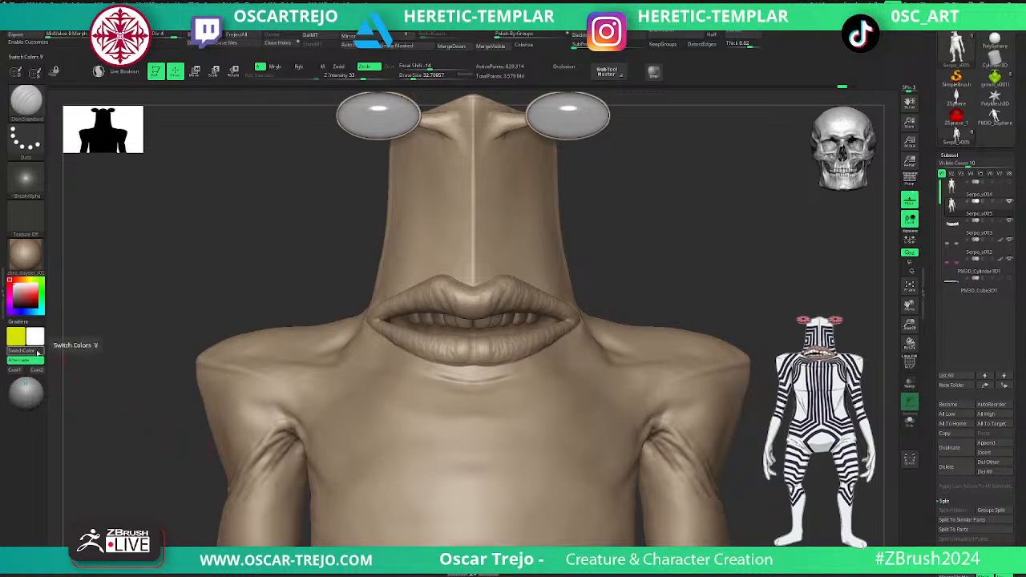
left_click_drag(669, 239, 622, 243, "alt")
mouse_move(665, 402)
left_mouse_down("alt")
mouse_move(649, 268)
mouse_move(625, 398)
left_mouse_up("alt")
left_click_drag(426, 380, 474, 369)
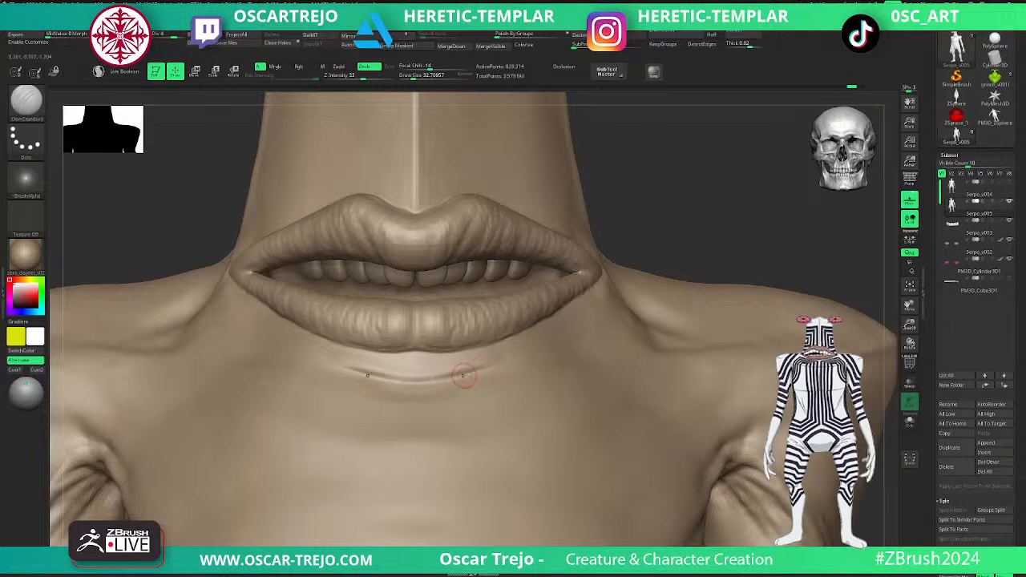
key("shift")
left_click_drag(473, 371, 408, 385, "shift")
key("shift")
- Sharpen the long vertical edge at the back of the head with the Standard brush and smooth it
mouse_move(629, 262)
left_mouse_down("alt")
mouse_move(589, 213)
mouse_move(532, 232)
left_mouse_up("alt")
mouse_move(669, 235)
left_mouse_down("alt")
mouse_move(630, 248)
mouse_move(730, 251)
mouse_move(700, 249)
mouse_move(691, 269)
mouse_move(676, 265)
mouse_move(577, 327)
left_mouse_up("alt")
key("b")
key("s")
key("t")
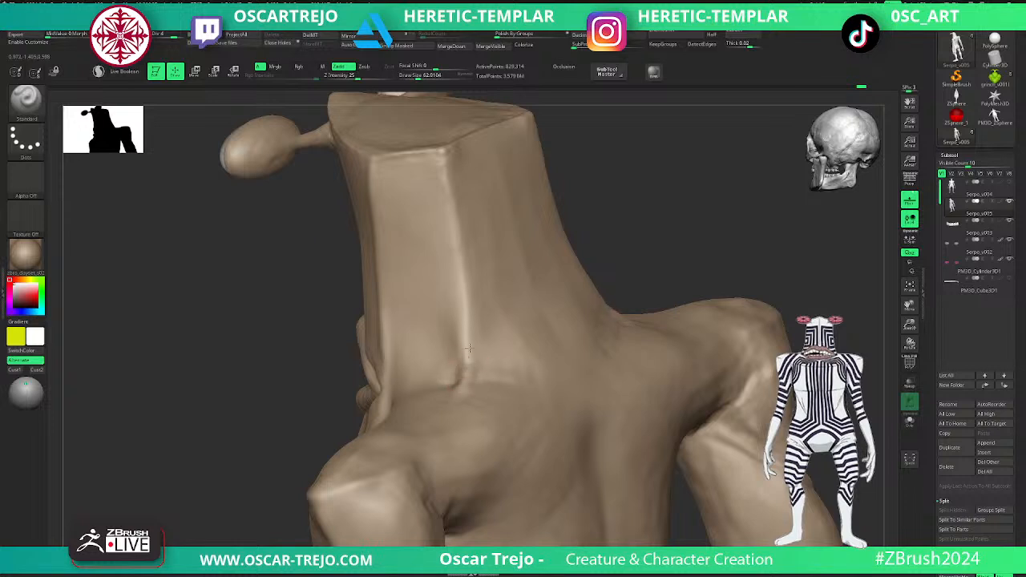
key("shift")
mouse_move(456, 383)
left_mouse_down("shift")
mouse_move(467, 349)
mouse_move(450, 157)
mouse_move(448, 175)
left_mouse_up("shift")
key("s")
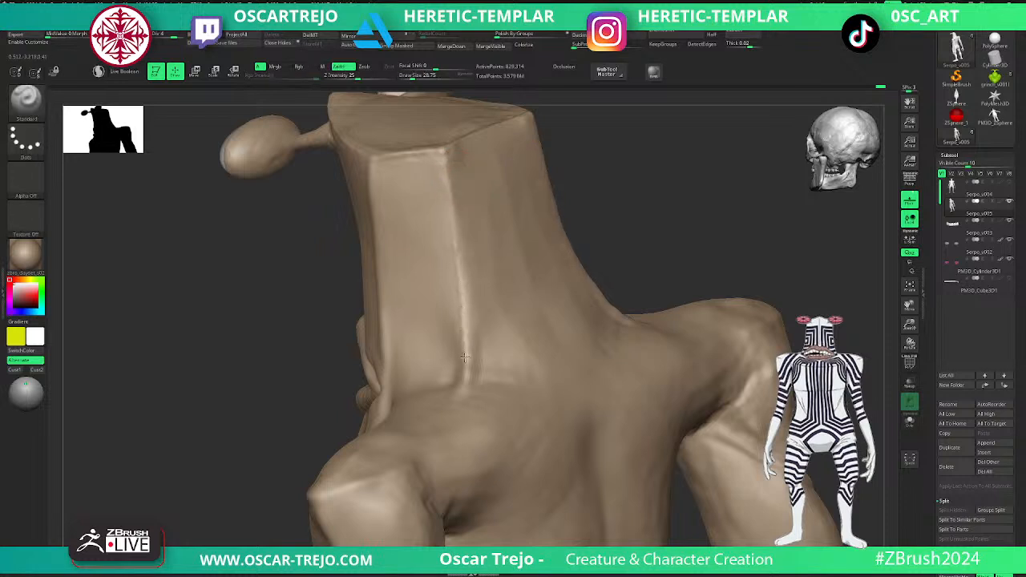
key("shift")
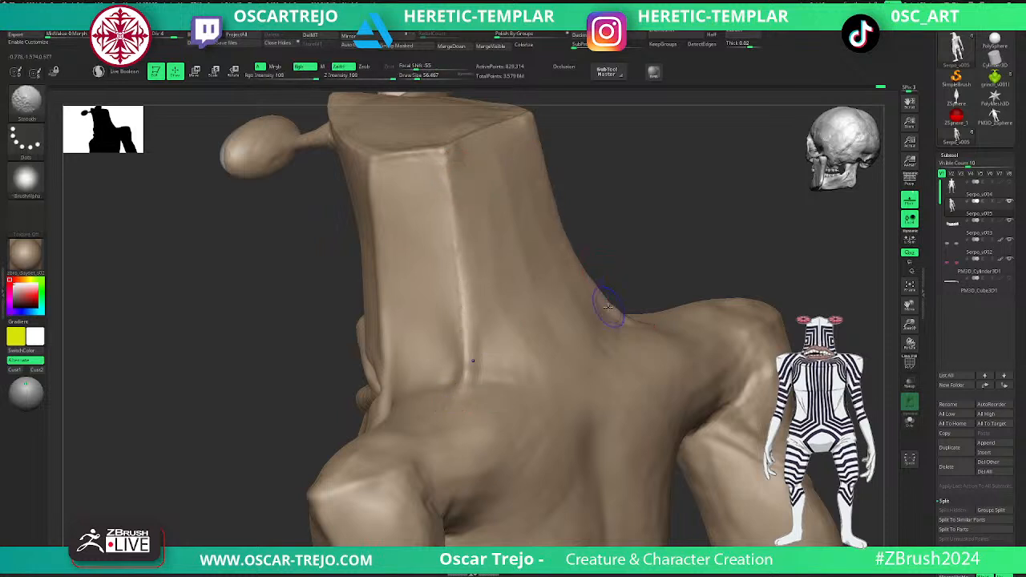
- Carve the neck base behind the mouth corner with a larger DamStandard brush at a lower subdivision level
mouse_move(647, 236)
left_mouse_down("alt")
mouse_move(639, 214)
mouse_move(659, 215)
mouse_move(799, 302)
mouse_move(664, 277)
mouse_move(706, 250)
left_mouse_up("alt")
left_click_drag(705, 250, 640, 277)
key("b")
key("d")
key("s")
key("bracketright")
key("shift+d")
key("shift+d")
key("d")
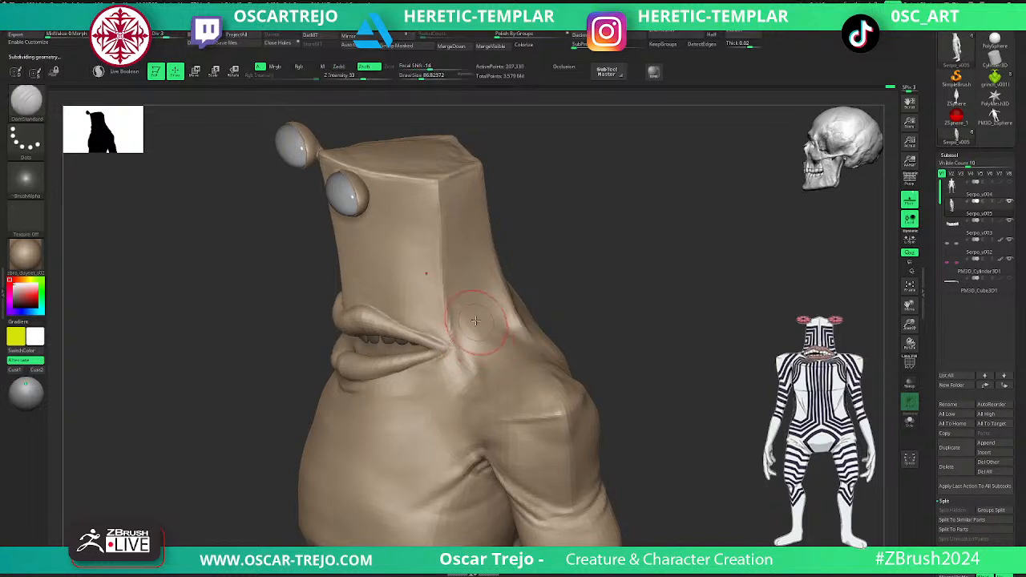
left_click_drag(481, 310, 474, 370, "shift")
- Build up the form beside the neck crease with the Standard brush and return to the higher subdivision level
key("b")
key("s")
key("t")
key("s")
mouse_move(475, 364)
left_mouse_down("shift")
mouse_move(480, 327)
mouse_move(480, 358)
left_mouse_up("shift")
key("b")
key("d")
key("s")
key("d")
left_click_drag(529, 298, 582, 284)
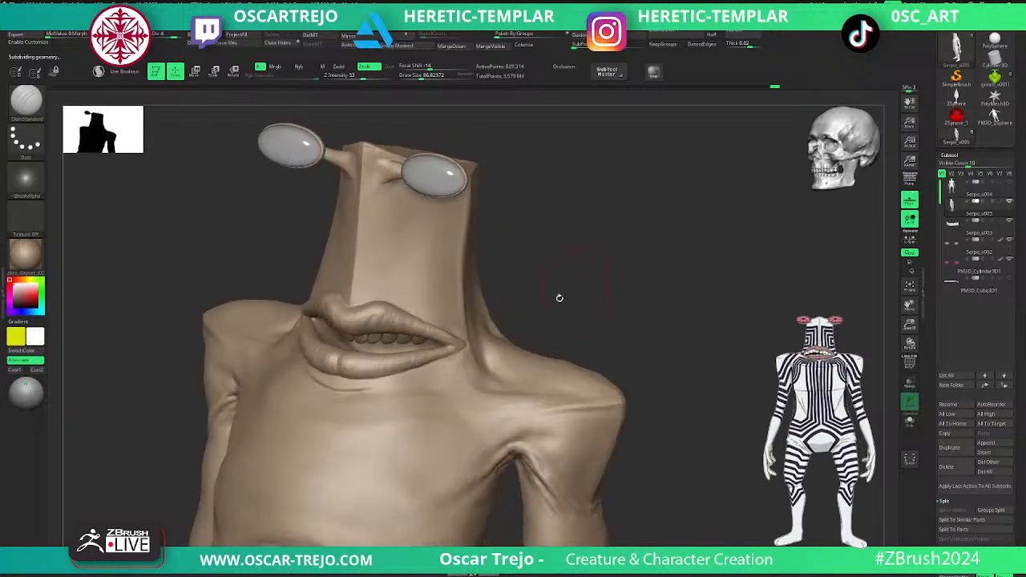
- Build up the transition from the side of the neck into the shoulder with the Standard brush and smooth it
left_click_drag(509, 311, 591, 299, "shift")
key("b")
key("s")
key("t")
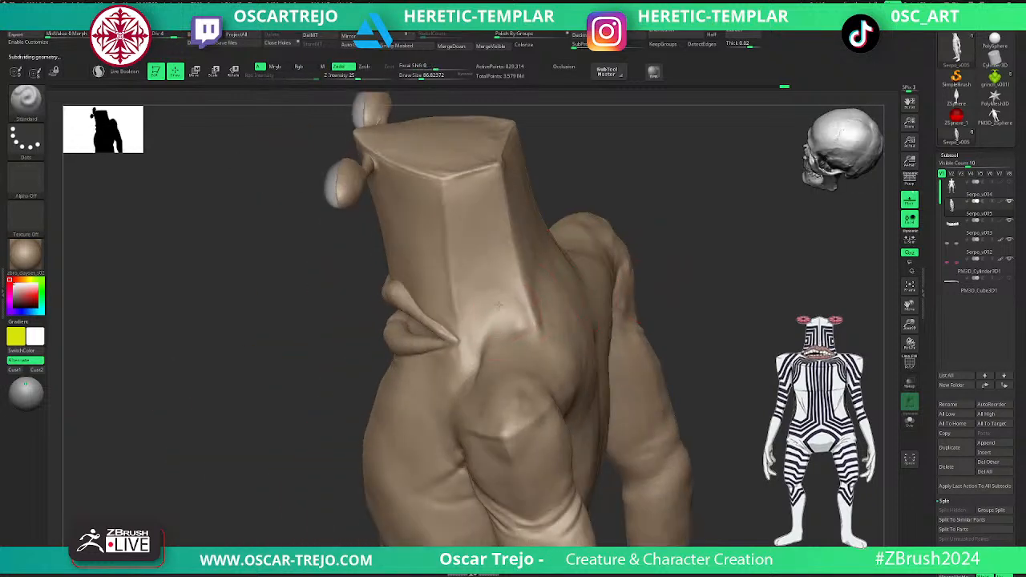
left_click_drag(495, 335, 479, 366)
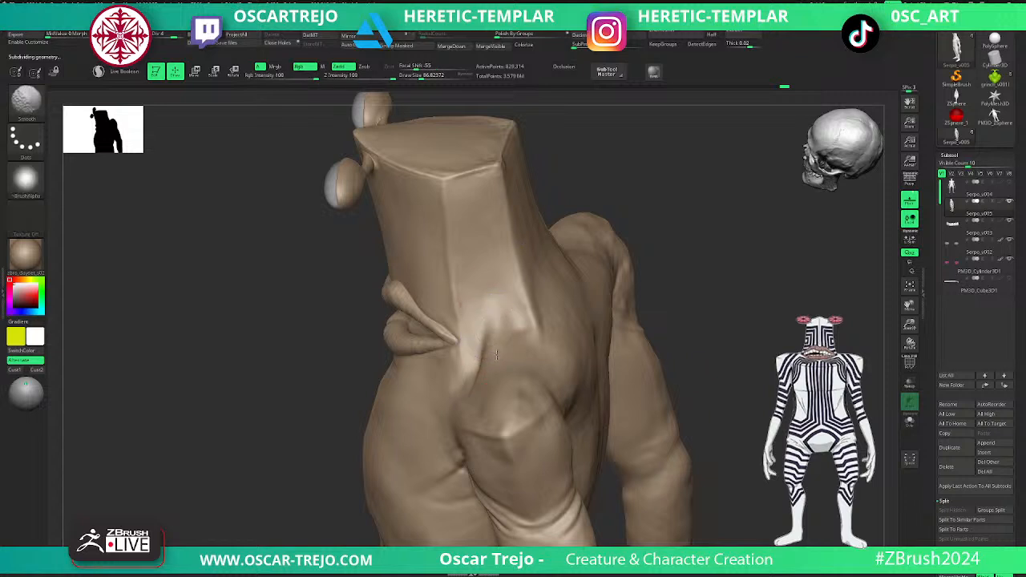
left_click_drag(517, 304, 525, 328)
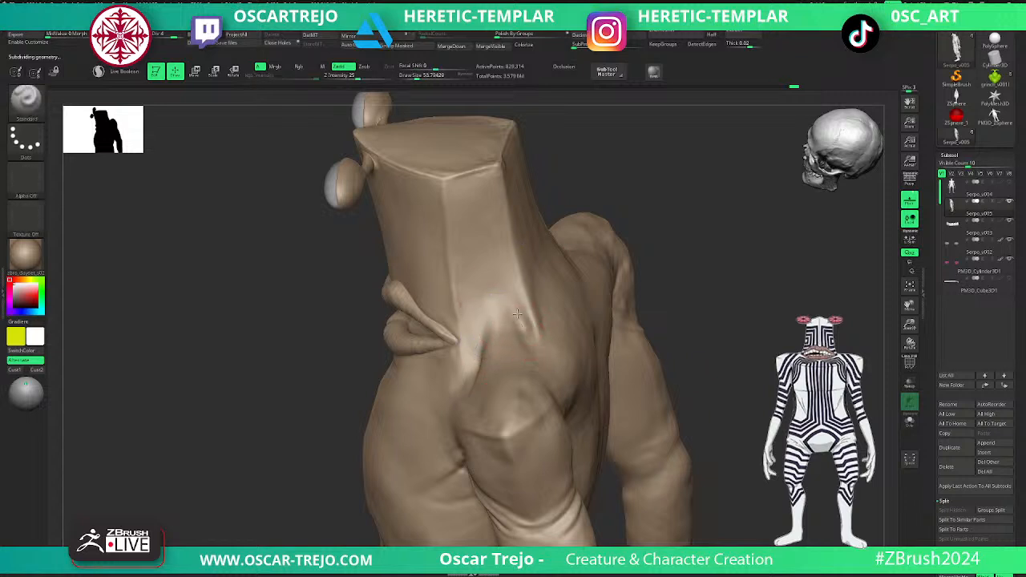
key("shift")
mouse_move(674, 344)
left_mouse_down("alt")
mouse_move(668, 302)
mouse_move(681, 307)
mouse_move(682, 323)
mouse_move(617, 325)
mouse_move(609, 292)
mouse_move(668, 338)
mouse_move(659, 328)
mouse_move(474, 412)
left_mouse_up("alt")
key("shift")
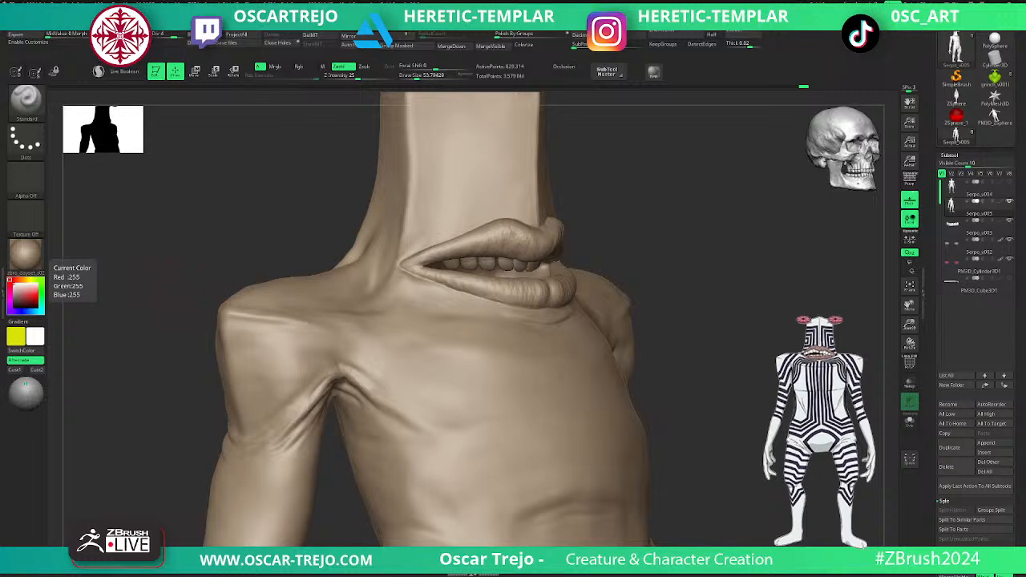
- Add a wide horizontal crease across the chest at a lower subdivision level, smooth it and raise the subdivision level again
left_click_drag(858, 313, 765, 315)
left_click_drag(892, 411, 848, 340, "alt")
key("shift+d")
key("shift+d")
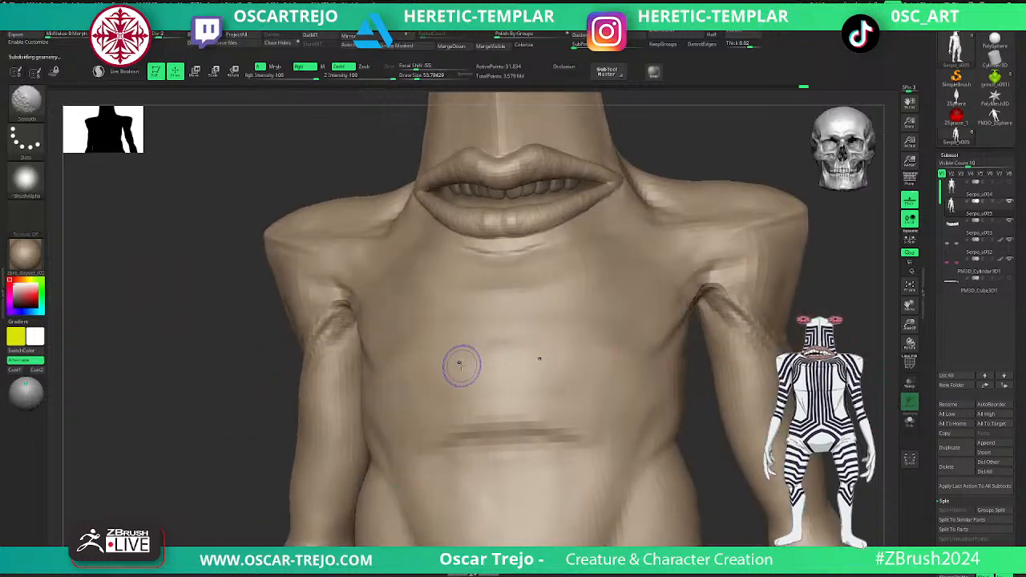
mouse_move(630, 367)
left_mouse_down()
mouse_move(456, 351)
mouse_move(426, 364)
left_mouse_up()
key("d")
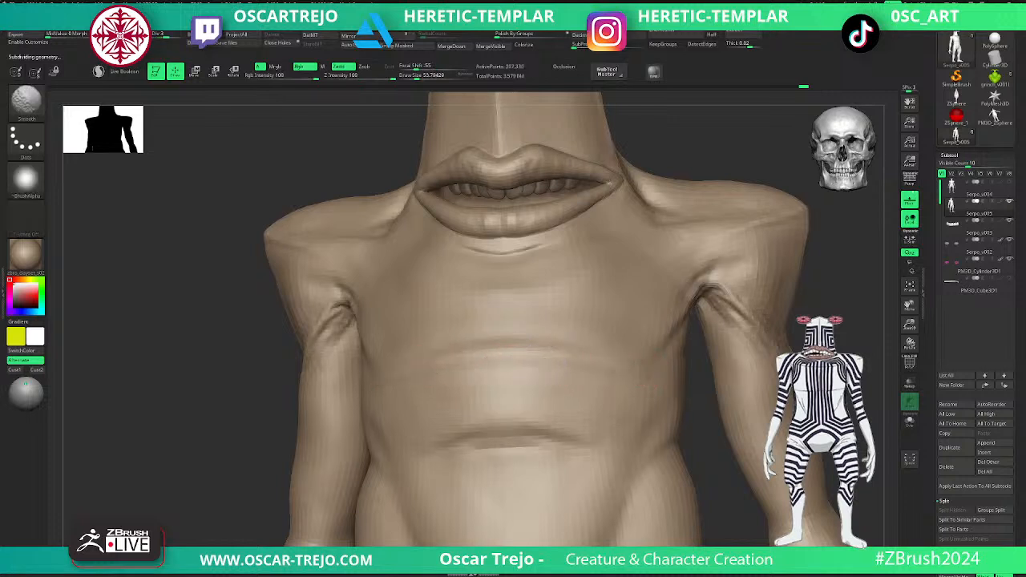
key("d")
- Deepen the groin creases between the pelvis and the thighs with DamStandard, enlarging the brush for the final strokes
left_click_drag(706, 489, 670, 336, "alt")
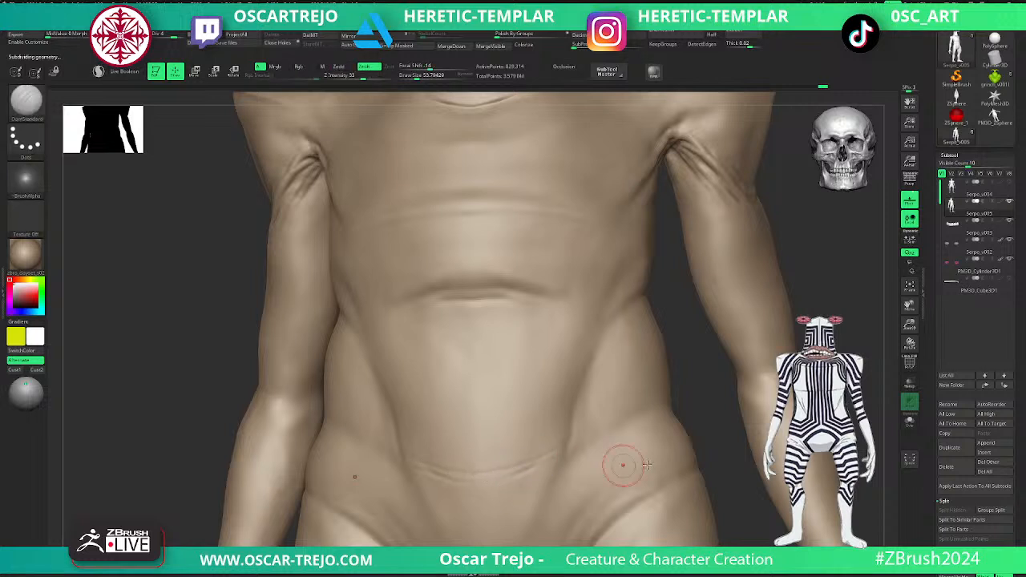
left_click_drag(706, 442, 664, 389, "alt")
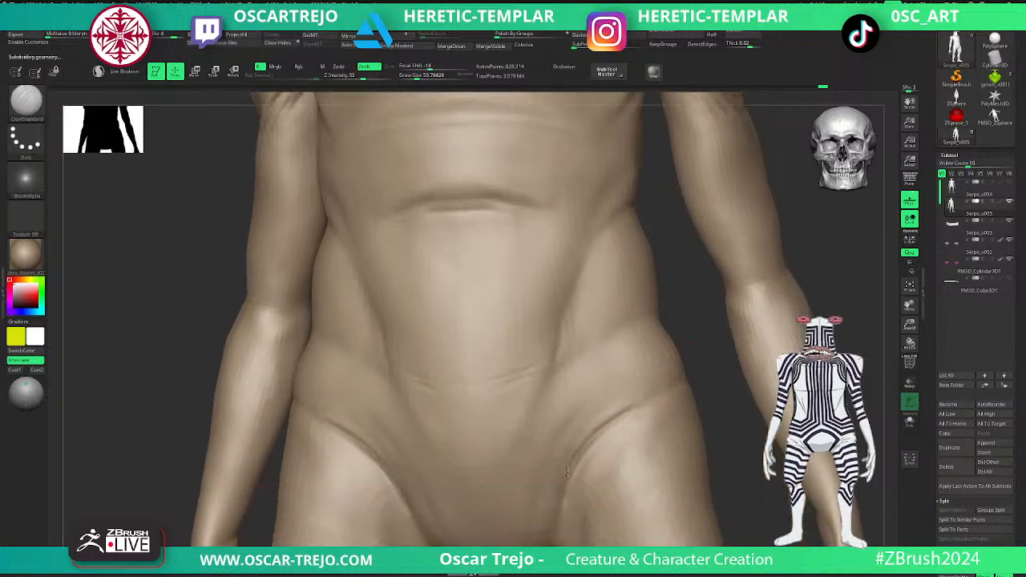
left_click_drag(716, 496, 596, 360, "alt")
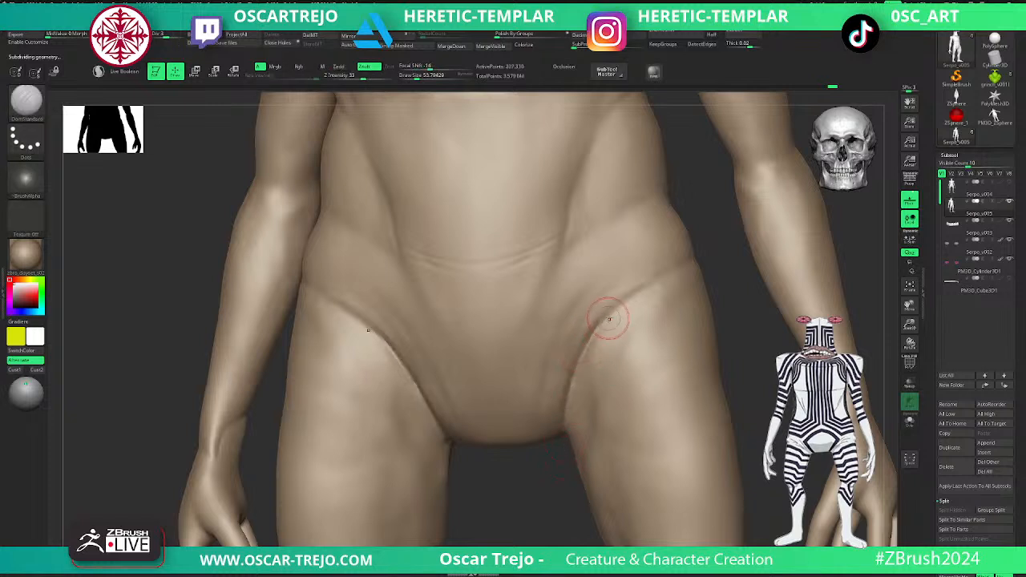
mouse_move(588, 325)
left_mouse_down()
mouse_move(632, 286)
mouse_move(542, 443)
left_mouse_up()
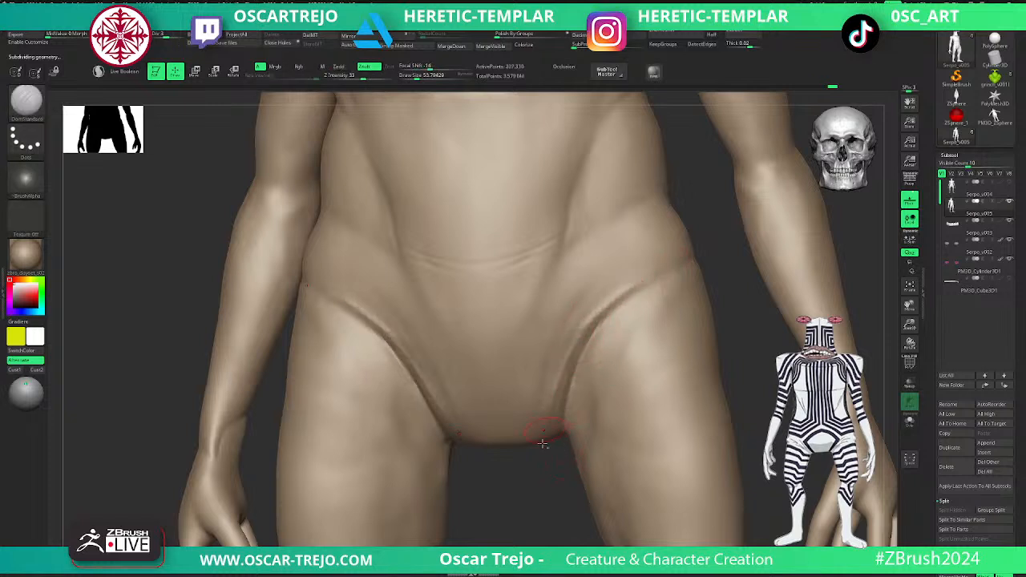
left_click_drag(614, 316, 560, 456)
key("s")
left_click_drag(561, 412, 568, 412)
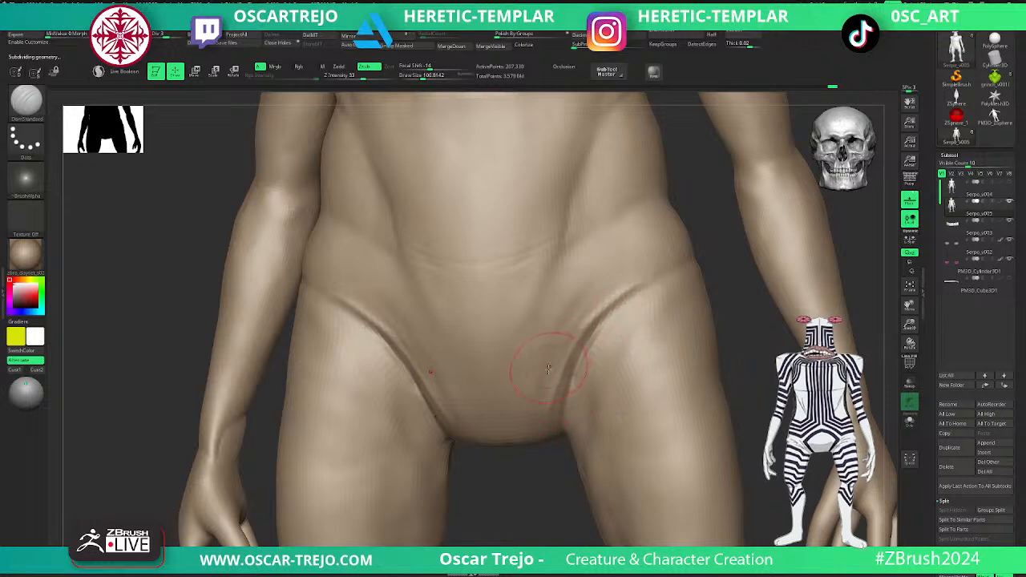
left_click_drag(623, 270, 547, 391)
- Carve a shallow horizontal crease across the lower abdomen and define the waist folds with DamStandard
mouse_move(731, 292)
left_mouse_down("alt")
mouse_move(735, 269)
mouse_move(705, 323)
mouse_move(717, 291)
mouse_move(694, 380)
left_mouse_up("alt")
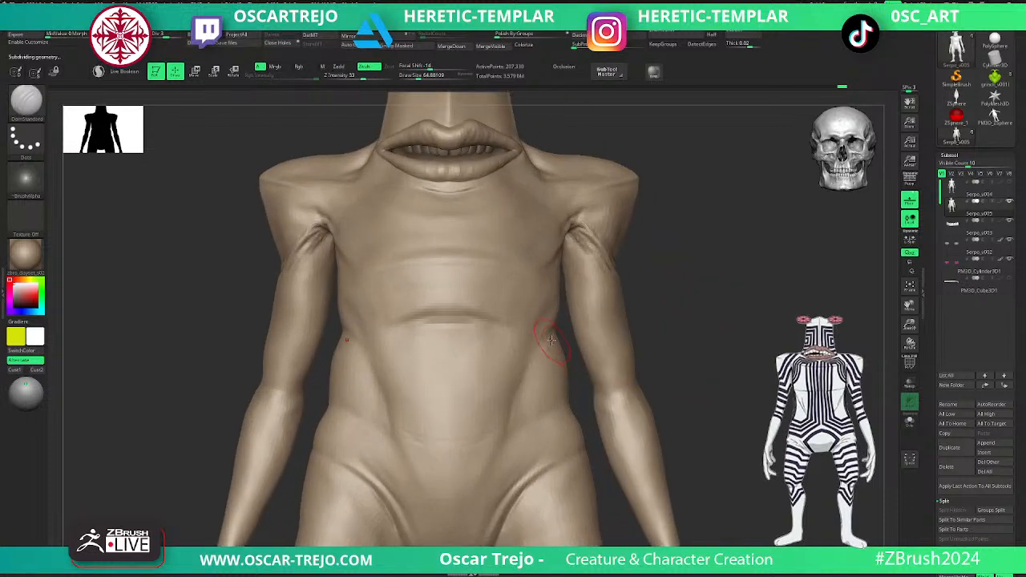
key("b")
key("s")
key("t")
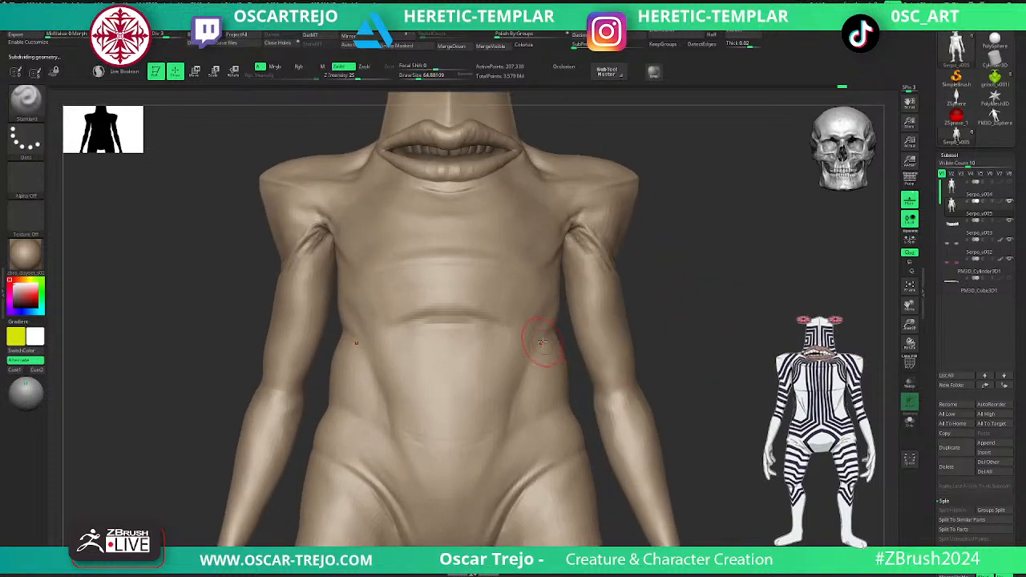
key("b")
key("d")
key("s")
key("shift+d")
key("d")
mouse_move(458, 396)
left_mouse_down()
mouse_move(517, 386)
mouse_move(447, 396)
left_mouse_up()
- Build up the abdomen around the new crease with the Standard brush and smooth it
key("b")
key("s")
key("t")
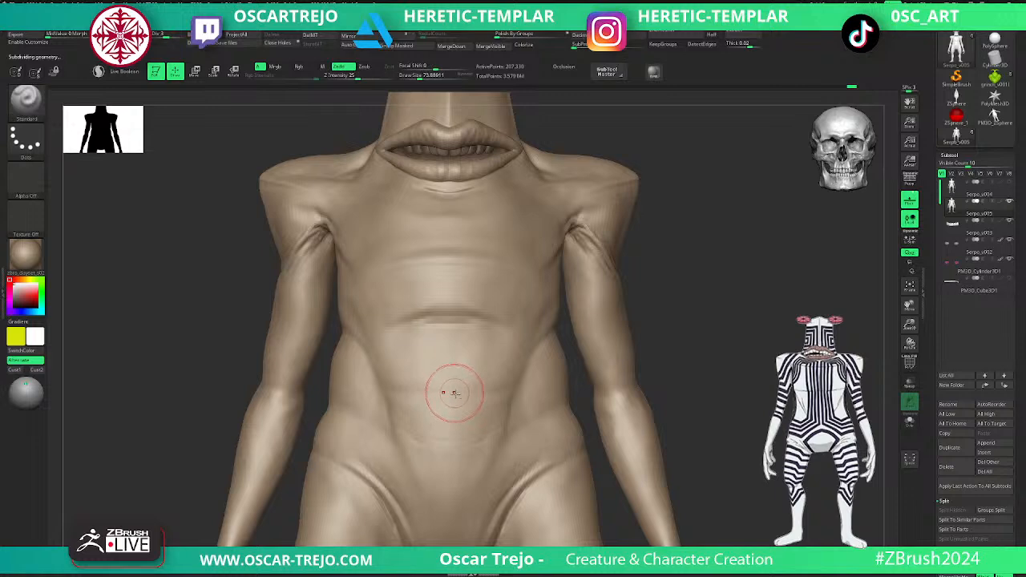
key("shift")
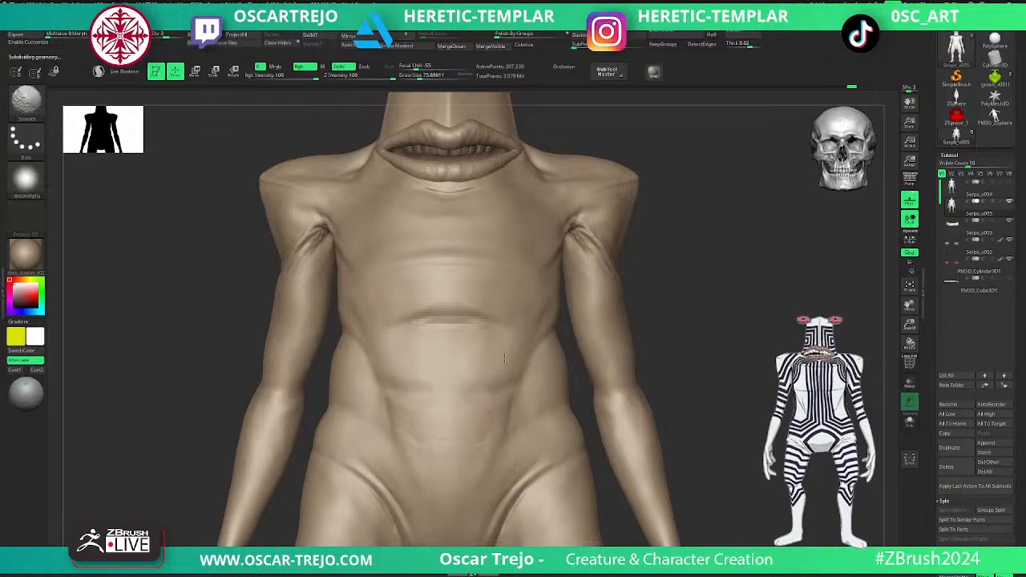
- Build up the skin fold under the lower lip with the Standard brush and raise the subdivision level to 4
left_click_drag(611, 242, 598, 359, "alt")
left_click_drag(646, 275, 631, 351, "alt")
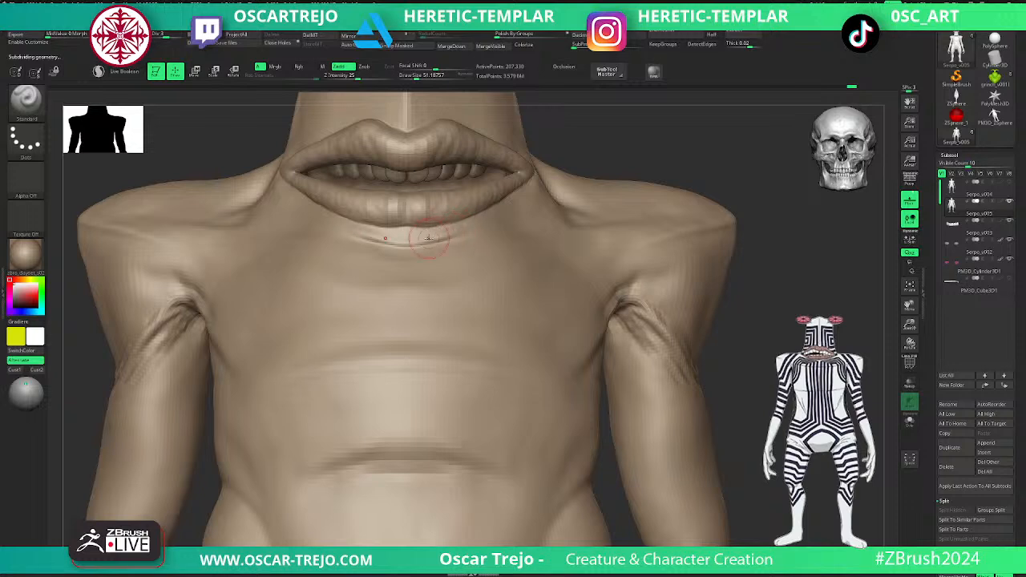
mouse_move(449, 235)
left_mouse_down("shift")
mouse_move(398, 243)
mouse_move(451, 242)
left_mouse_up("shift")
key("d")
- Carve the crease beneath the lower lip with DamStandard and smooth its edges
mouse_move(664, 186)
left_mouse_down("alt")
mouse_move(762, 361)
mouse_move(705, 314)
mouse_move(714, 289)
mouse_move(665, 260)
mouse_move(520, 348)
left_mouse_up("alt")
key("b")
key("d")
key("s")
left_click_drag(256, 373, 340, 363)
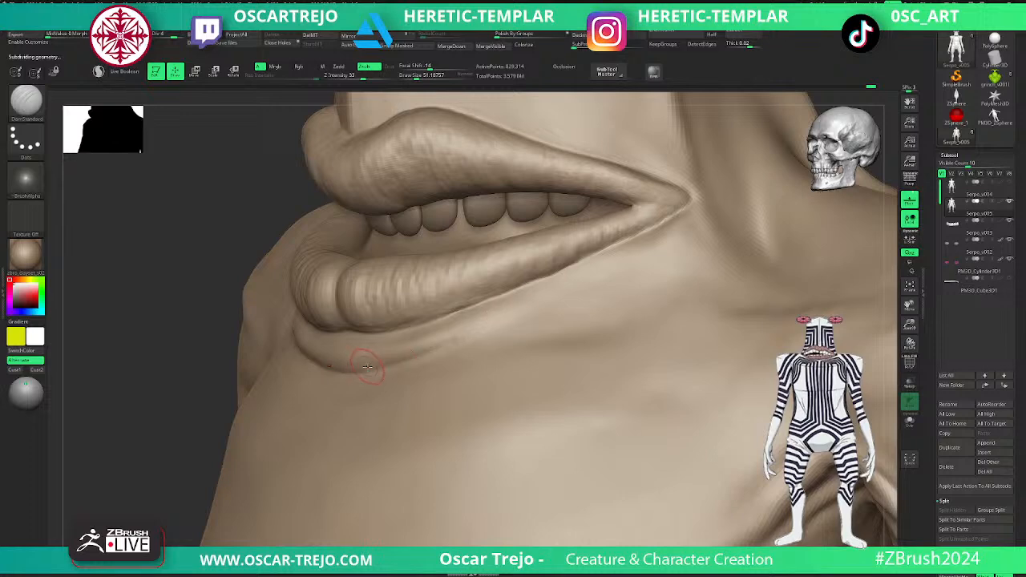
key("shift")
key("f")
- Lower the body to subdivision level 2 and switch to the ClothPull brush for working on the elbow
left_click_drag(634, 255, 605, 385, "alt")
mouse_move(565, 316)
left_mouse_down("alt")
mouse_move(625, 436)
mouse_move(537, 284)
left_mouse_up("alt")
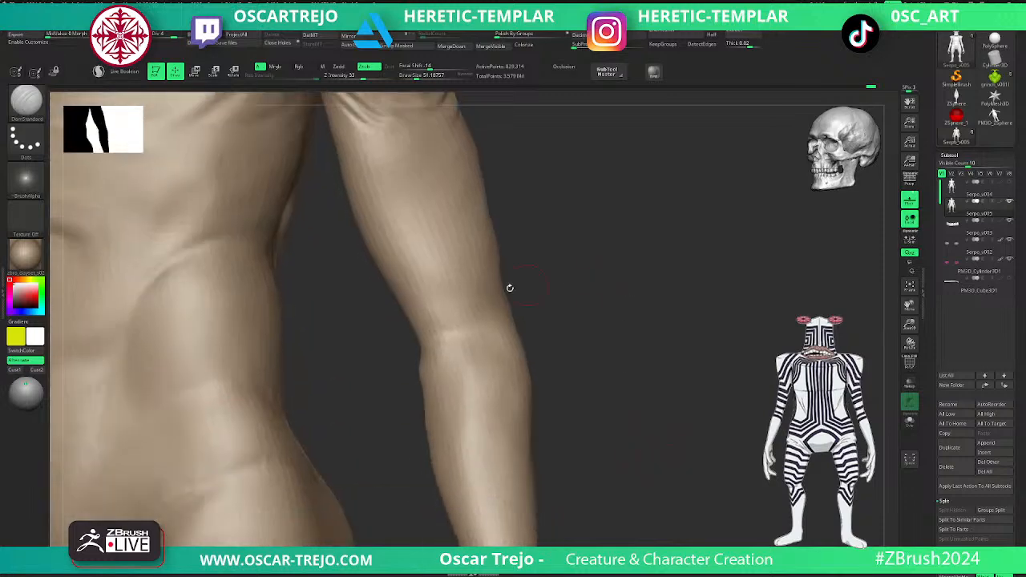
key("b")
key("c")
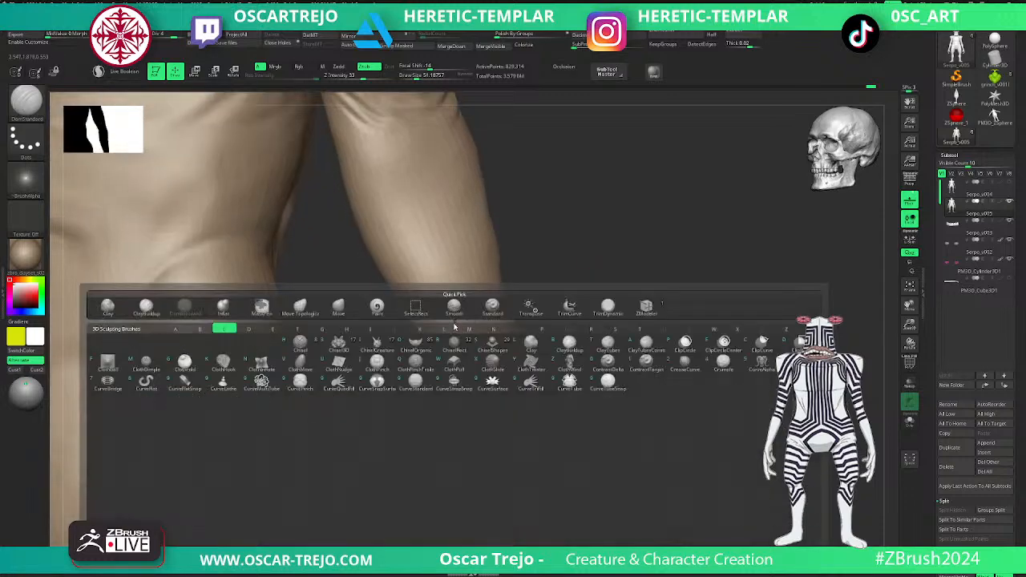
key("c")
left_click(469, 340)
key("shift+d")
key("shift+d")
key("b")
key("c")
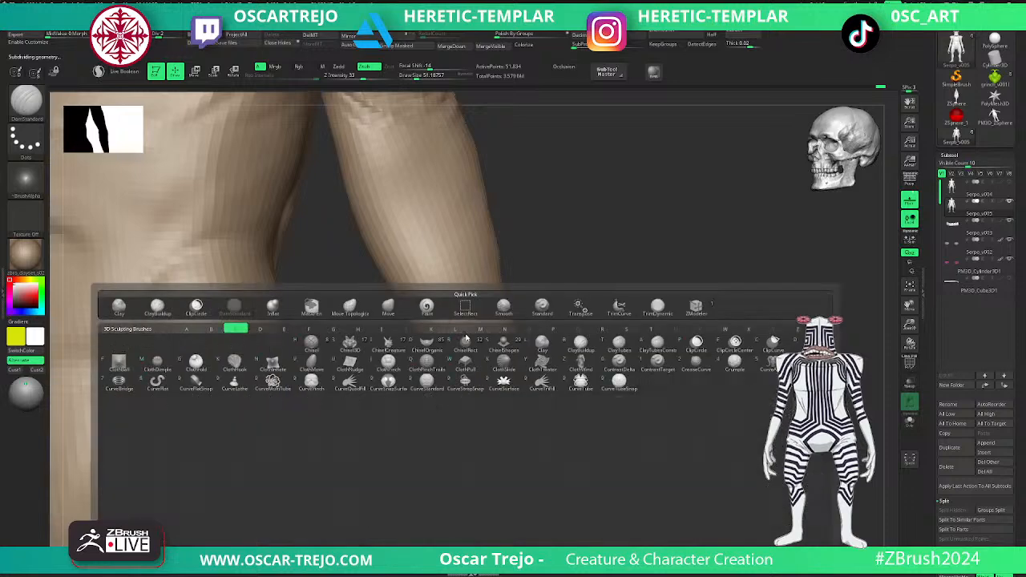
left_click(460, 343)
left_click_drag(461, 343, 437, 309)
- Pull skin folds into the inner elbow with an enlarged ClothPull brush and raise the subdivision level
key("]")
key("]")
key("]")
key("]")
key("]")
key("]")
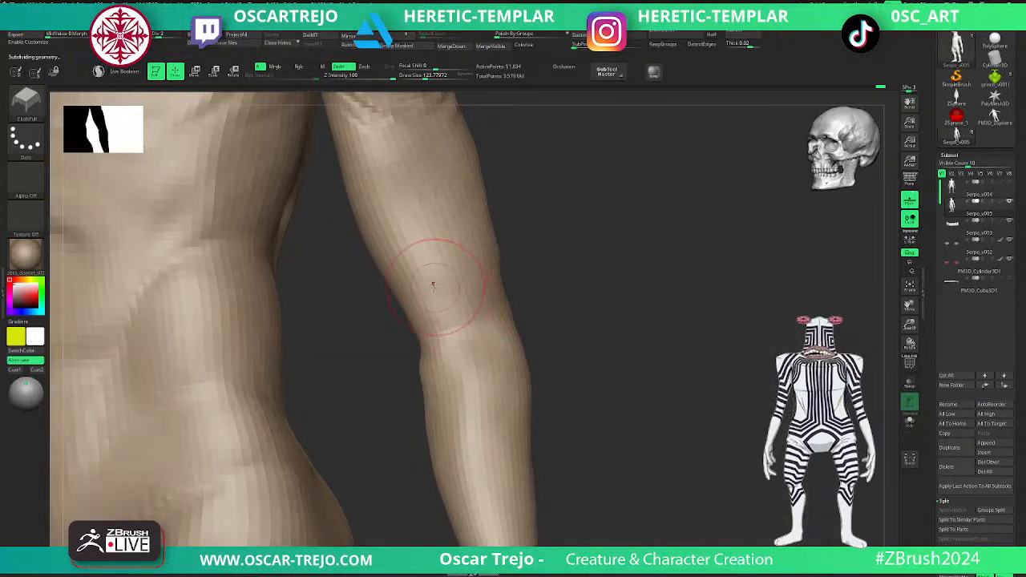
key("d")
left_click_drag(553, 309, 469, 290, "alt")
key("[")
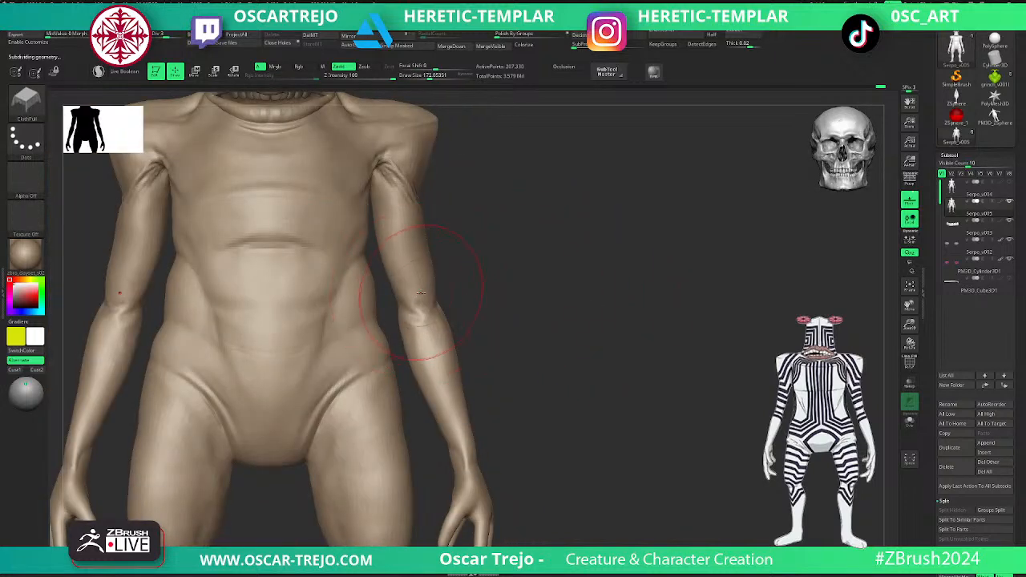
- Pull folds at the armpits and along the groin creases with a smaller ClothPull brush at subdivision level 2
key("shift+d")
key("[")
left_click_drag(398, 170, 400, 174)
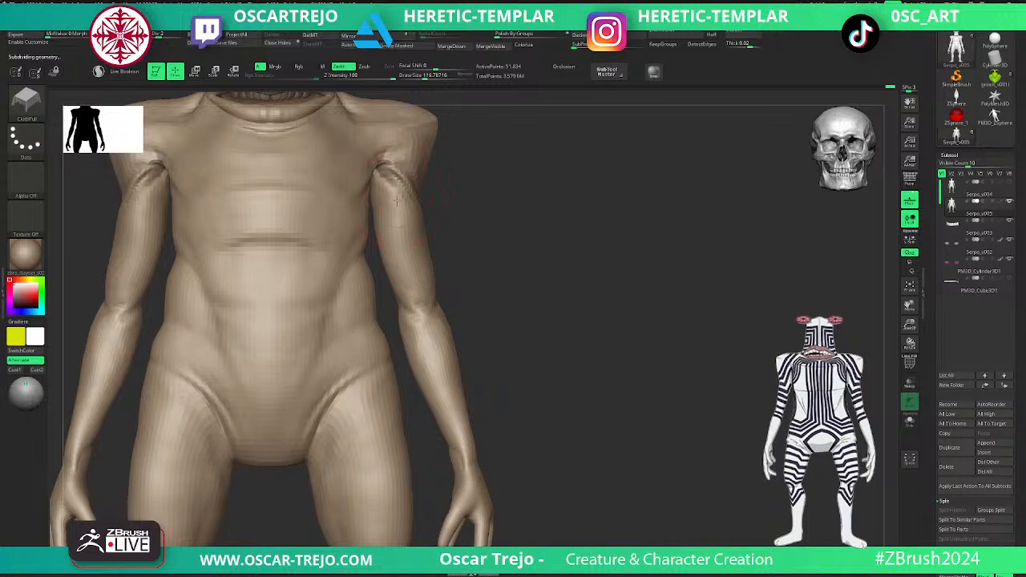
mouse_move(351, 368)
left_mouse_down()
mouse_move(317, 393)
mouse_move(308, 417)
left_mouse_up()
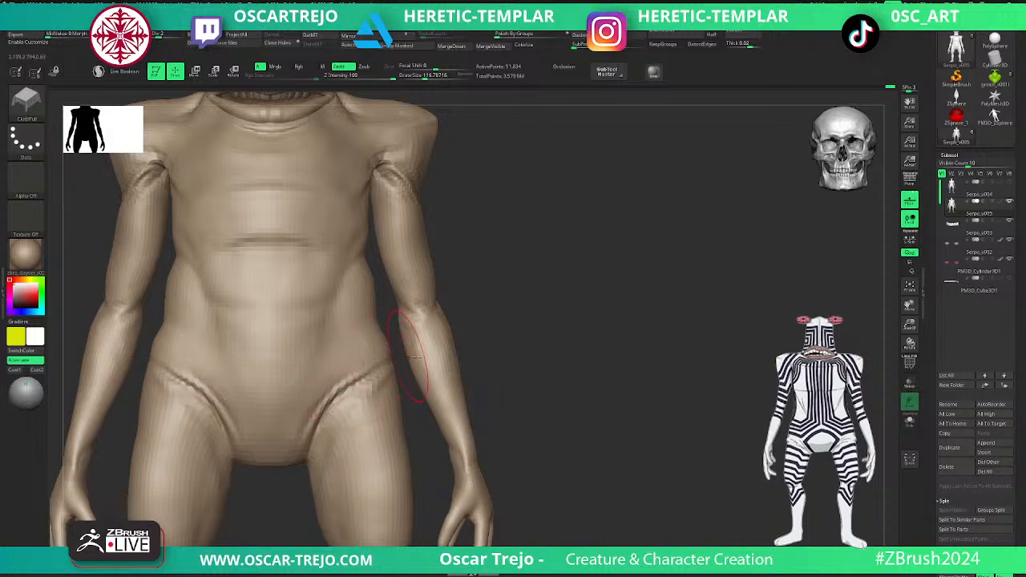
- Strengthen the elbow folds with a resized ClothPull brush, switching between lower and higher subdivision levels
left_click_drag(540, 379, 577, 305, "alt")
key("s")
left_click_drag(398, 294, 412, 293)
key("d")
left_click_drag(522, 323, 457, 305, "alt")
left_click_drag(471, 271, 505, 361, "alt")
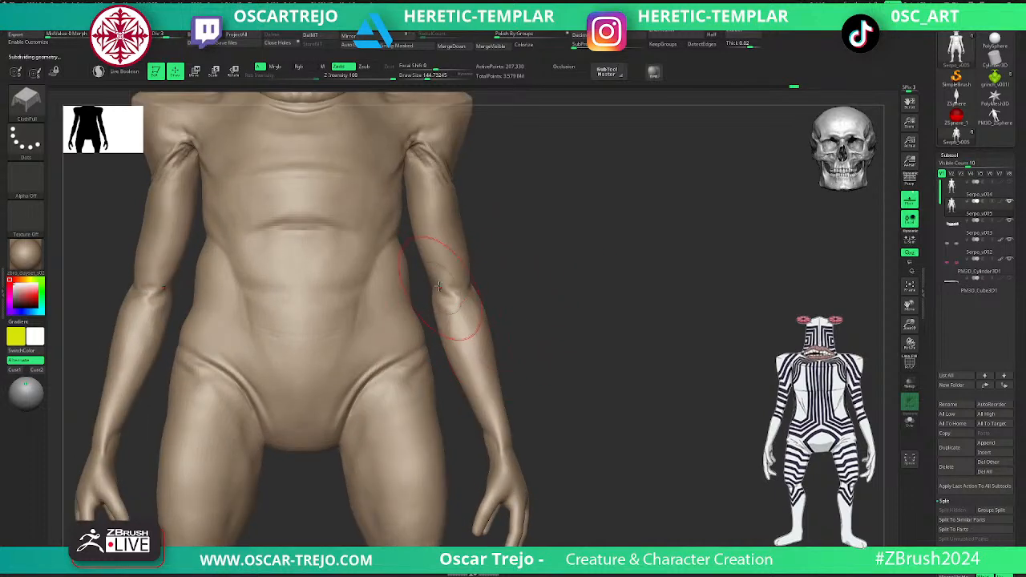
key("shift+d")
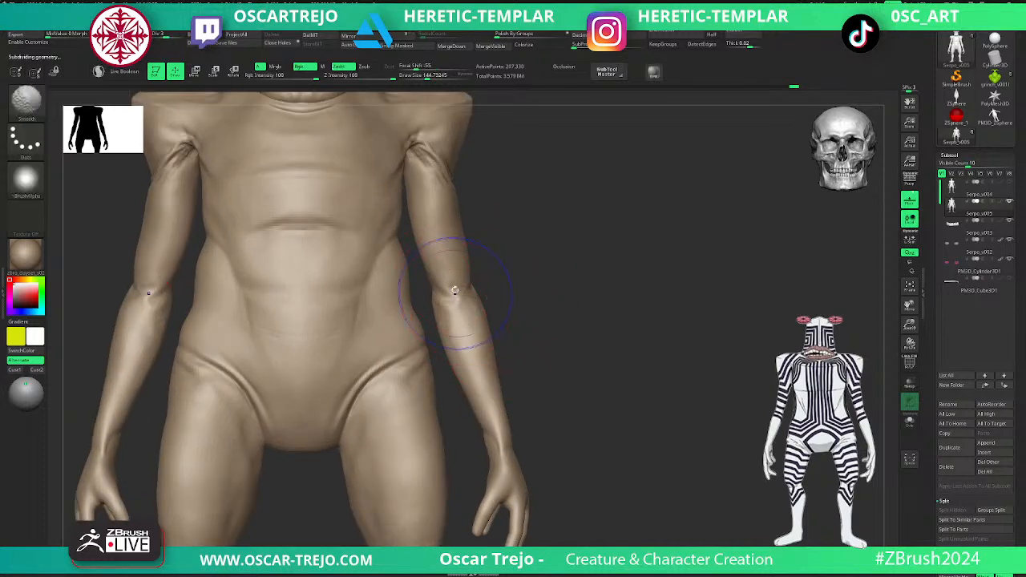
key("d")
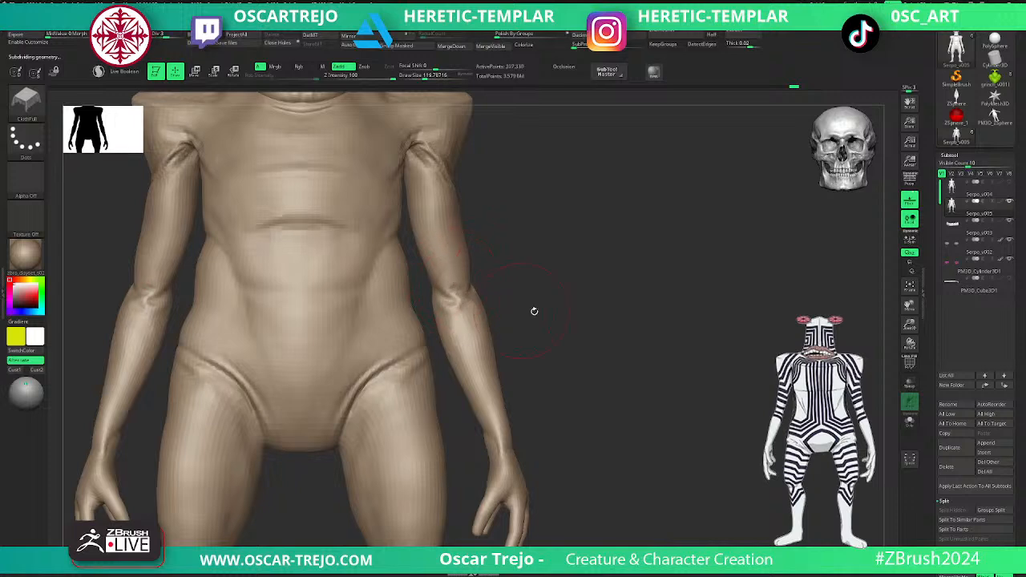
- Soften and reshape the horizontal abdominal crease with ClothPull at subdivision level 2, raising the level to 3
left_click_drag(516, 309, 488, 287, "alt")
left_click_drag(551, 274, 571, 345, "alt")
key("shift+d")
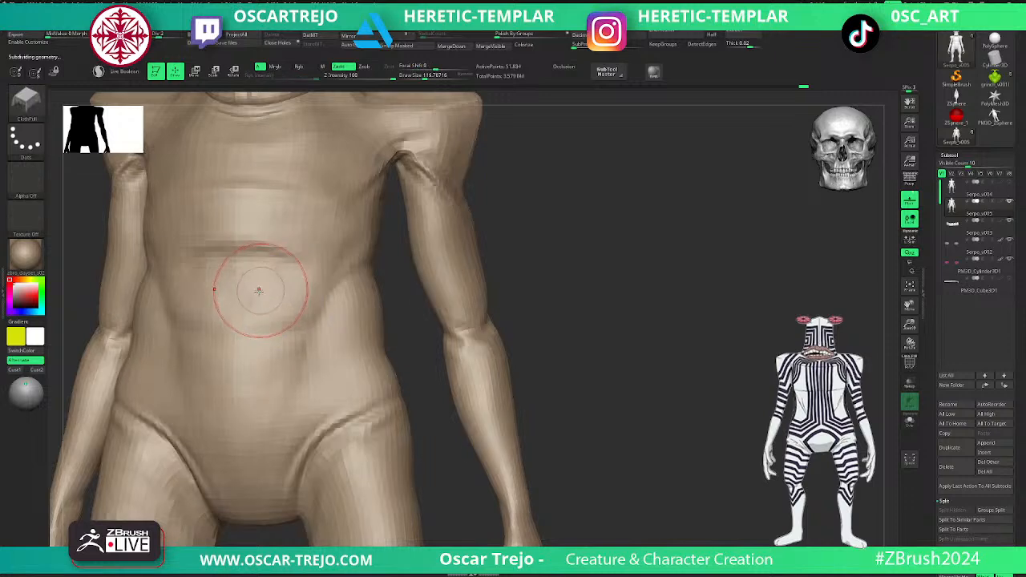
key("d")
left_click_drag(258, 241, 262, 247)
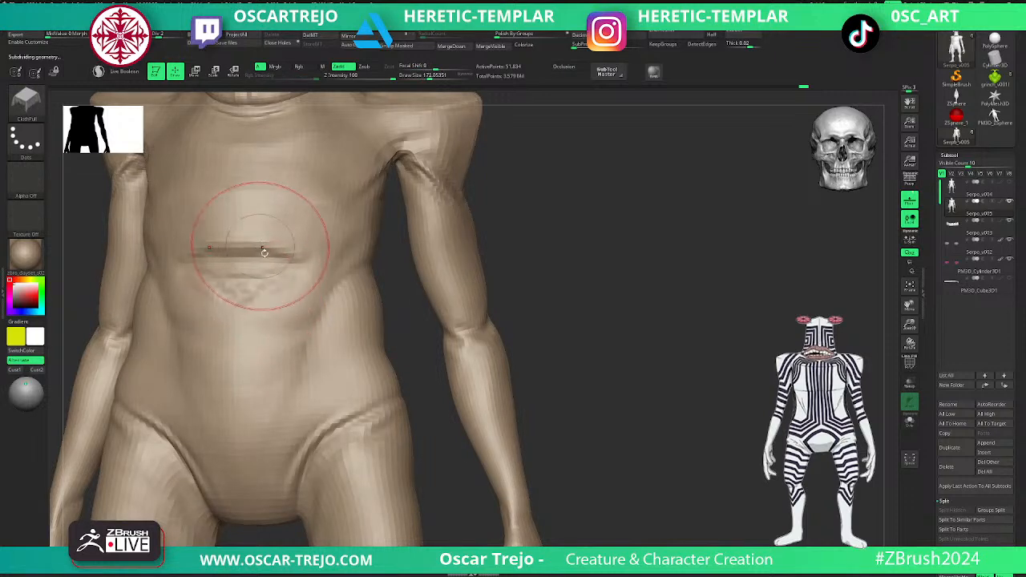
left_click_drag(245, 319, 245, 313)
key("shift+d")
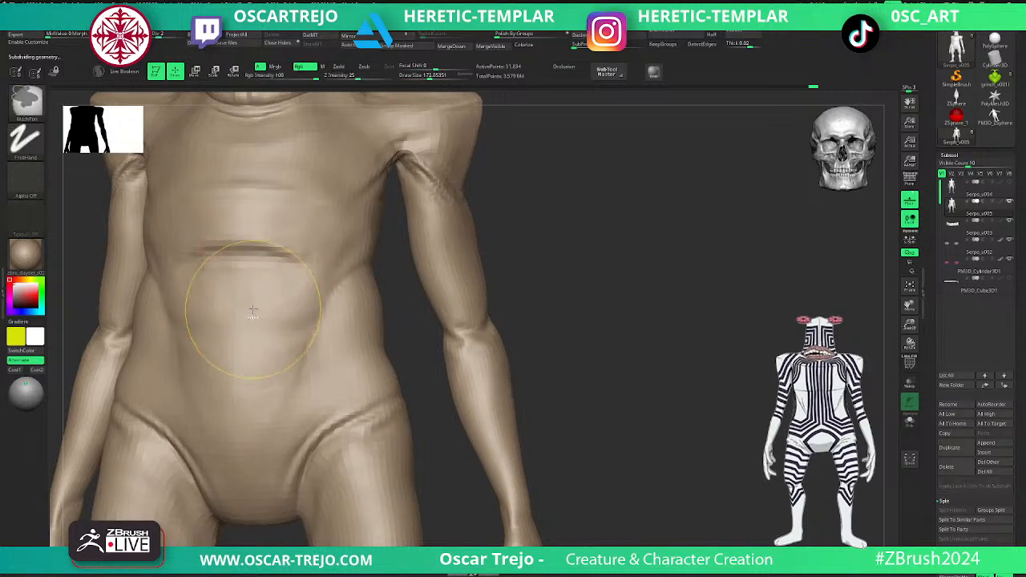
key("d")
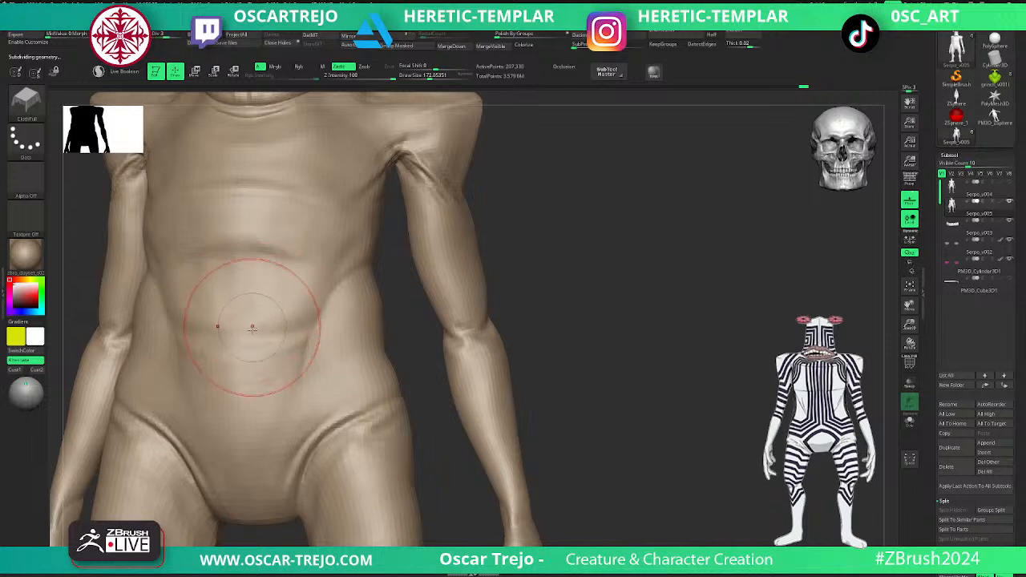
- Pull a series of curved wrinkles across the lower abdomen with ClothPull and smooth their ends
mouse_move(251, 371)
left_mouse_down()
mouse_move(243, 410)
mouse_move(238, 399)
left_mouse_up()
key("shift")
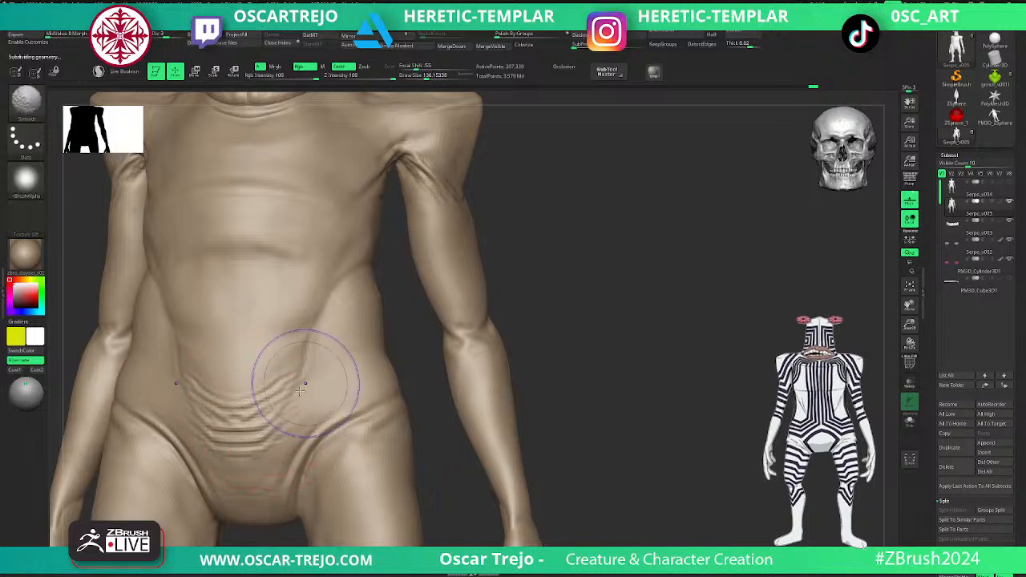
- Try a ClothPull stroke on the side of the waist
mouse_move(581, 362)
left_mouse_down("alt")
mouse_move(531, 319)
mouse_move(582, 337)
mouse_move(584, 353)
left_mouse_up("alt")
mouse_move(358, 338)
left_mouse_down()
mouse_move(354, 381)
mouse_move(360, 328)
mouse_move(360, 339)
mouse_move(385, 341)
left_mouse_up()
key("ctrl+z")
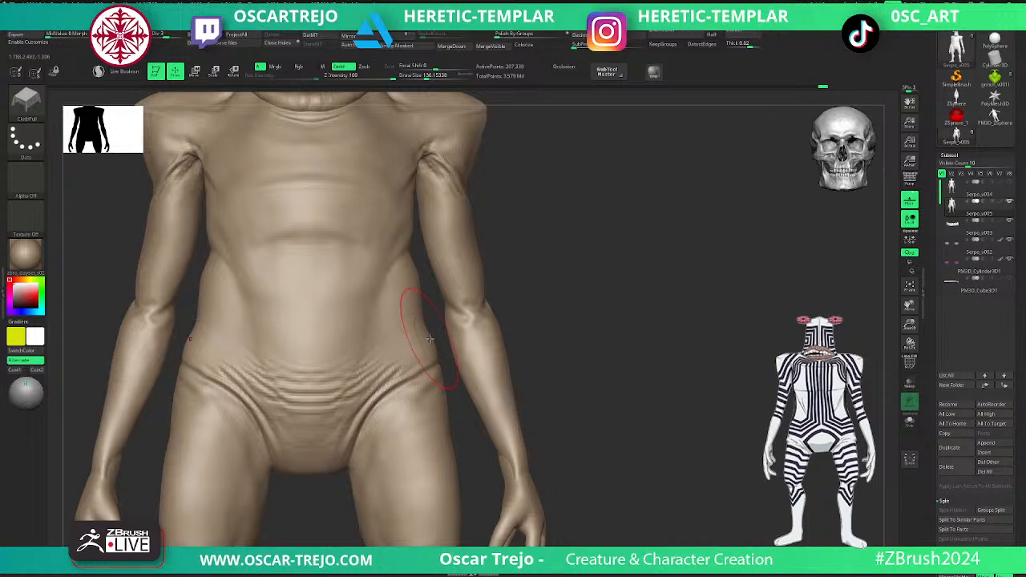
- Refine the lower-abdomen wrinkles with a smaller ClothPull brush and raise the subdivision level to 4
left_click_drag(570, 330, 533, 307, "alt")
key("shift+f")
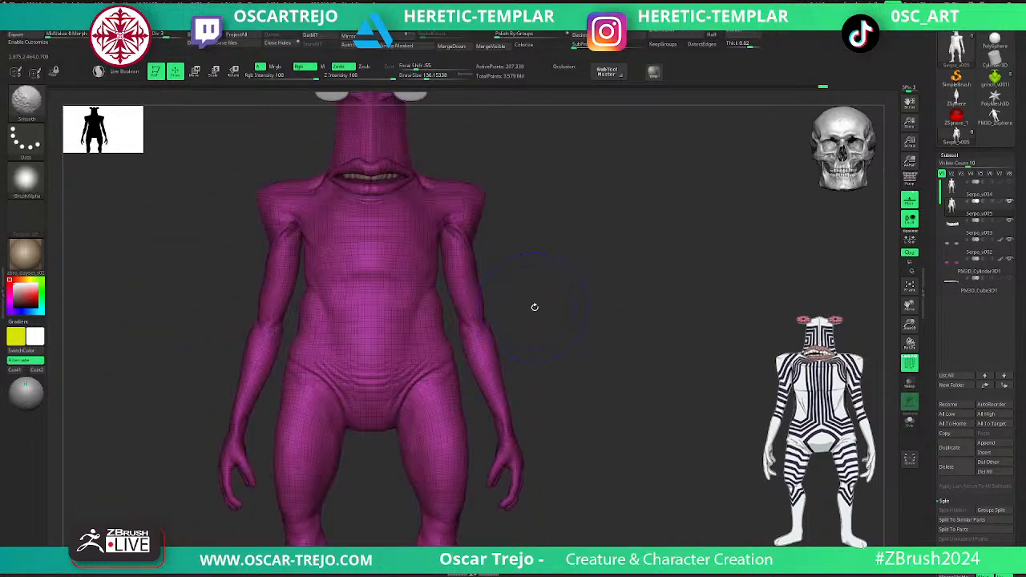
key("shift+f")
key("[")
mouse_move(355, 373)
left_mouse_down("shift")
mouse_move(380, 351)
mouse_move(361, 345)
left_mouse_up("shift")
key("d")
left_click_drag(548, 301, 506, 303, "alt")
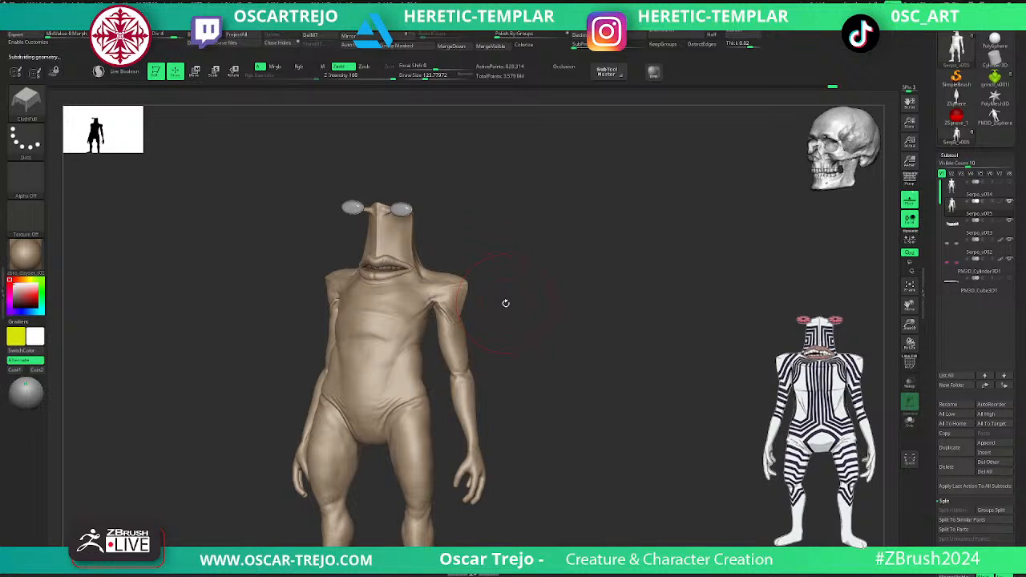
mouse_move(506, 303)
left_mouse_down("alt")
mouse_move(550, 291)
mouse_move(545, 324)
left_mouse_up("alt")
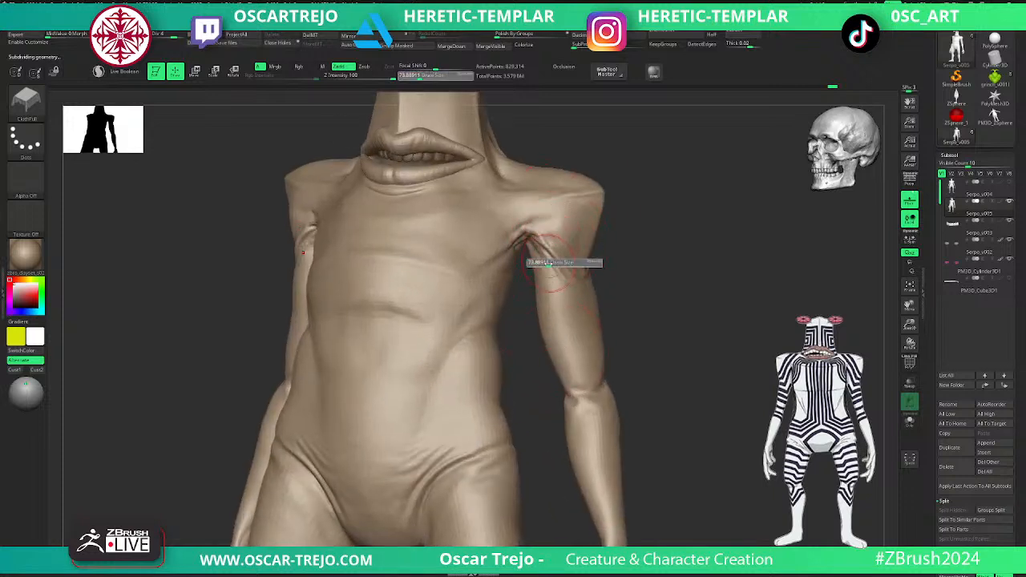
- Pull folds below the armpit and around the back of the upper arm with ClothPull
key("shift+d")
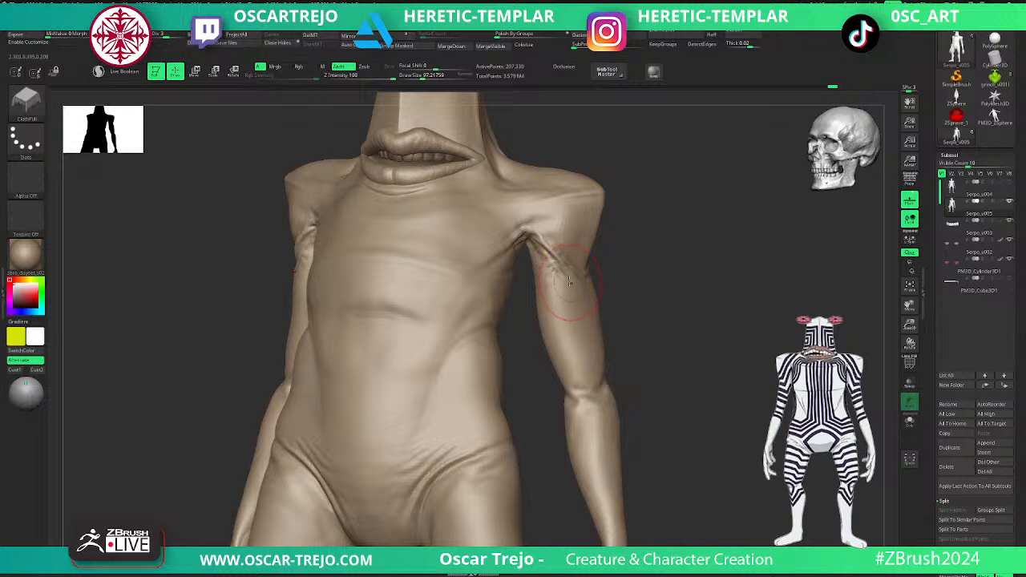
left_click_drag(563, 279, 555, 289, "shift")
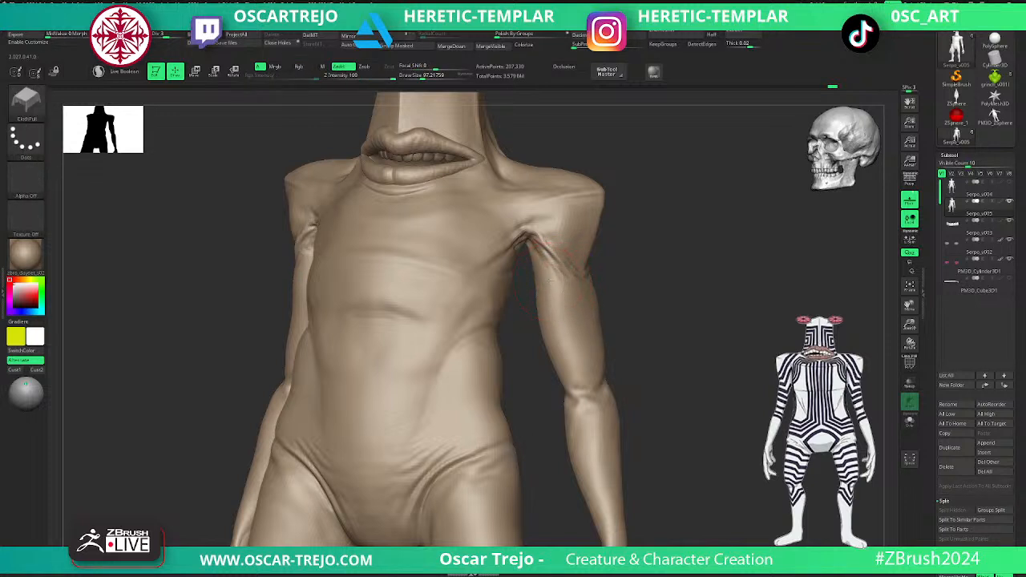
left_click_drag(644, 297, 461, 293)
left_click_drag(624, 281, 618, 285)
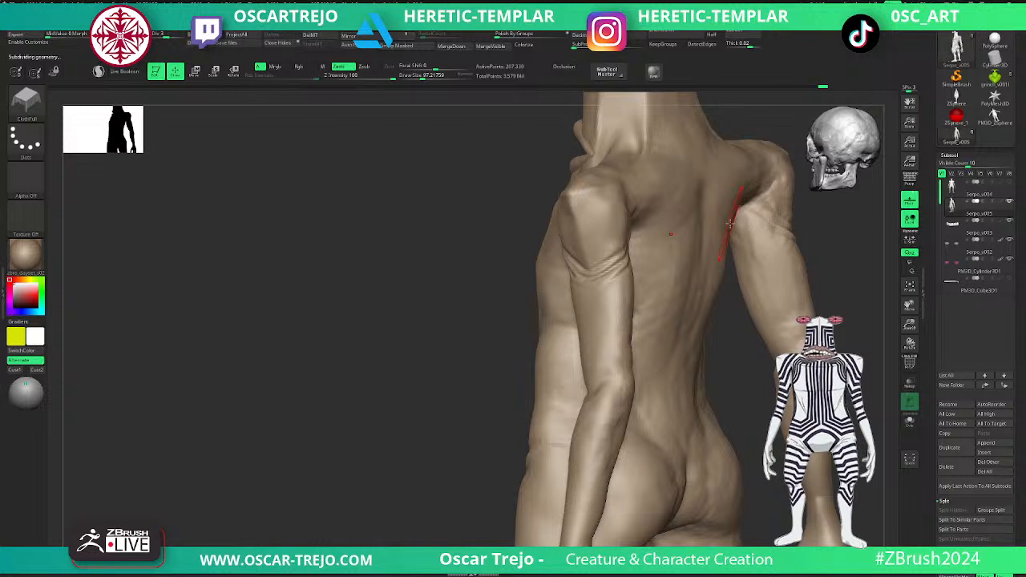
- Pull skin folds along the sides of the back with ClothPull at a lower subdivision level
mouse_move(410, 354)
left_mouse_down()
mouse_move(419, 367)
mouse_move(356, 375)
left_mouse_up()
key("shift+d")
key("shift+d")
key("d")
left_click_drag(628, 284, 623, 309)
mouse_move(636, 343)
left_mouse_down()
mouse_move(638, 310)
mouse_move(729, 297)
mouse_move(714, 302)
left_mouse_up()
key("d")
- Resize the ClothPull brush and pull wrinkles around the cleft between the buttocks
key("bracketleft")
key("s")
key("shift+d")
left_click_drag(726, 385, 724, 378)
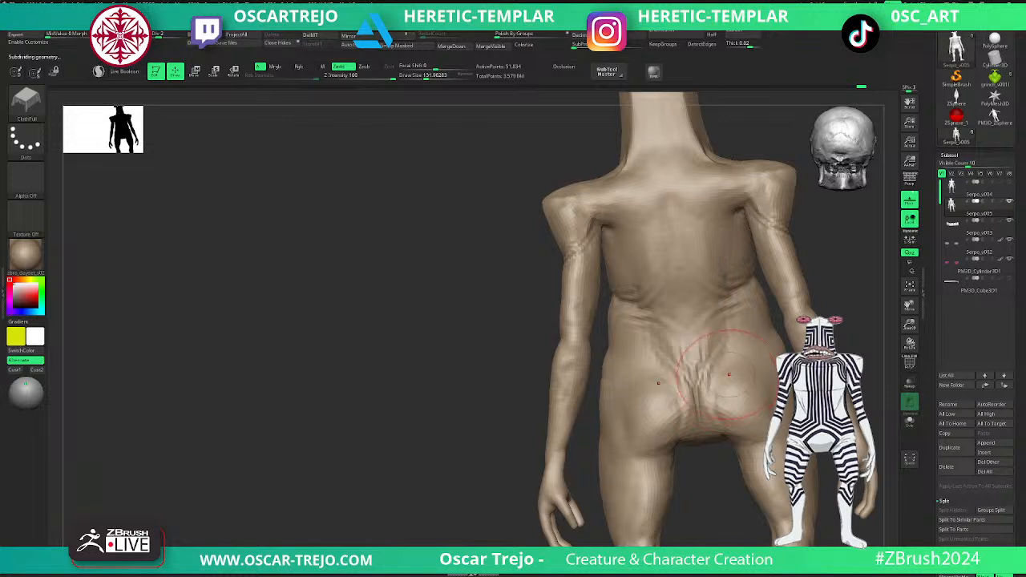
- Pull diagonal folds across the lower back above the buttocks with ClothPull and smooth them
key("d")
key("s")
key("shift+d")
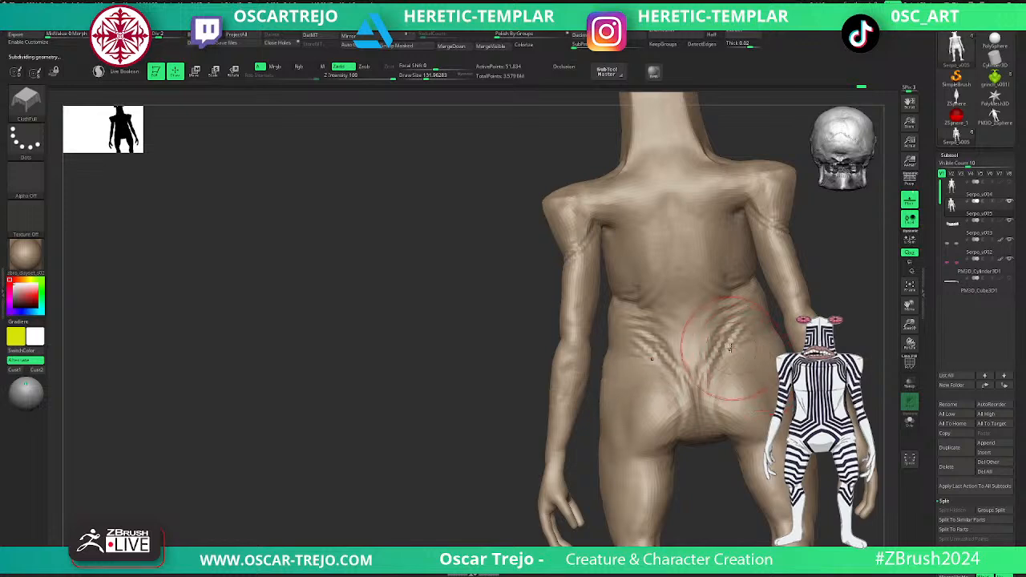
key("shift")
- Carve the crease between the hip and the thigh with DamStandard at subdivision level 2
left_click_drag(521, 380, 436, 469)
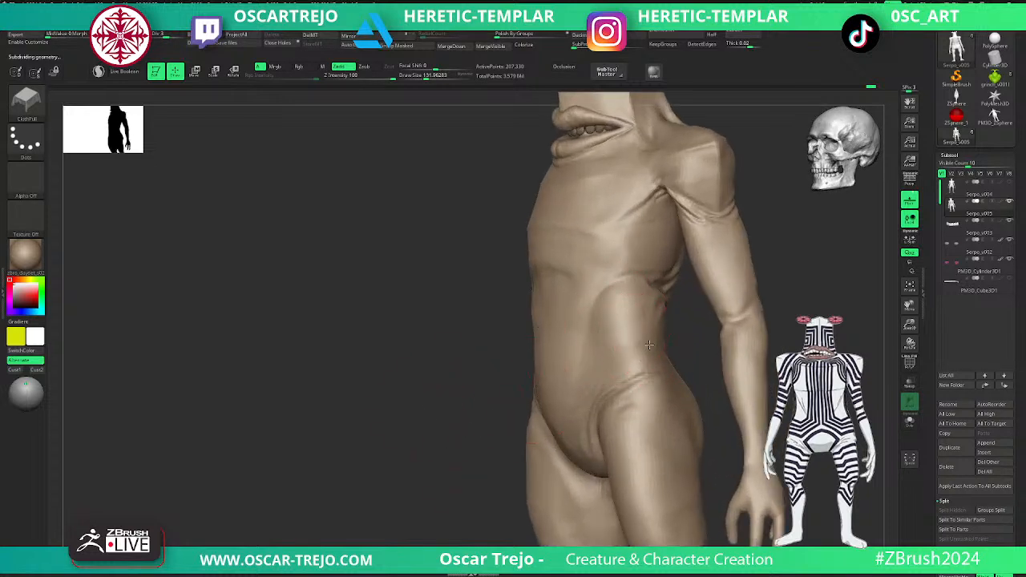
key("shift+d")
key("shift+d")
key("d")
key("b")
key("d")
key("s")
left_click_drag(647, 369, 621, 382)
mouse_move(805, 332)
left_mouse_down("alt")
mouse_move(790, 305)
mouse_move(825, 320)
left_mouse_up("alt")
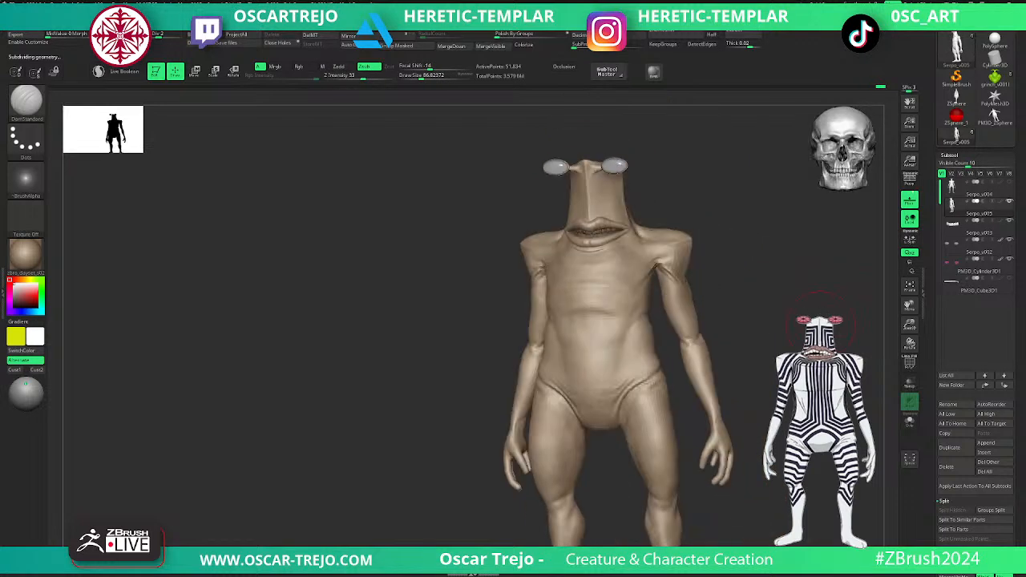
- Extend the groin crease with another DamStandard stroke and raise the subdivision level to 4
key("d")
left_click_drag(653, 386, 622, 393, "shift")
mouse_move(738, 319)
left_mouse_down("shift")
mouse_move(775, 297)
mouse_move(758, 323)
mouse_move(771, 312)
left_mouse_up("shift")
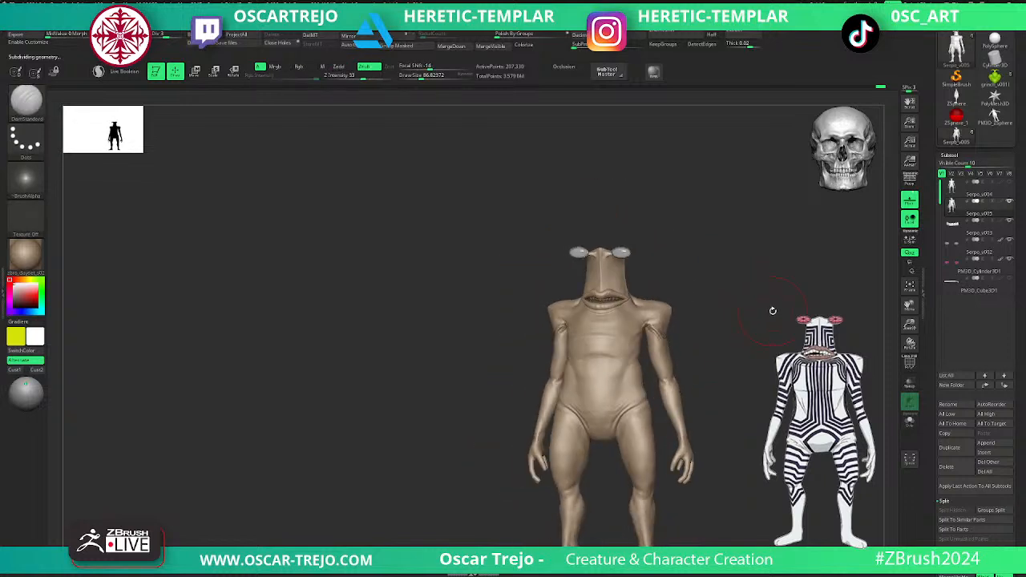
left_click_drag(745, 243, 695, 300, "alt")
key("d")
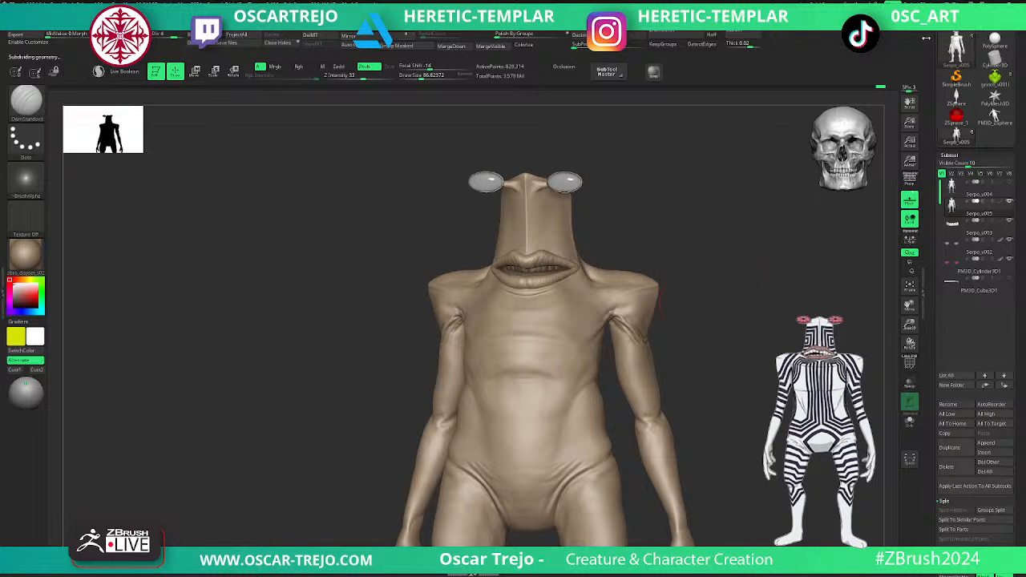
- Load the earlier Serpo tool containing the Serpo_v002_001 head and Serpo_v003 body subtools
left_click_drag(928, 37, 920, 136)
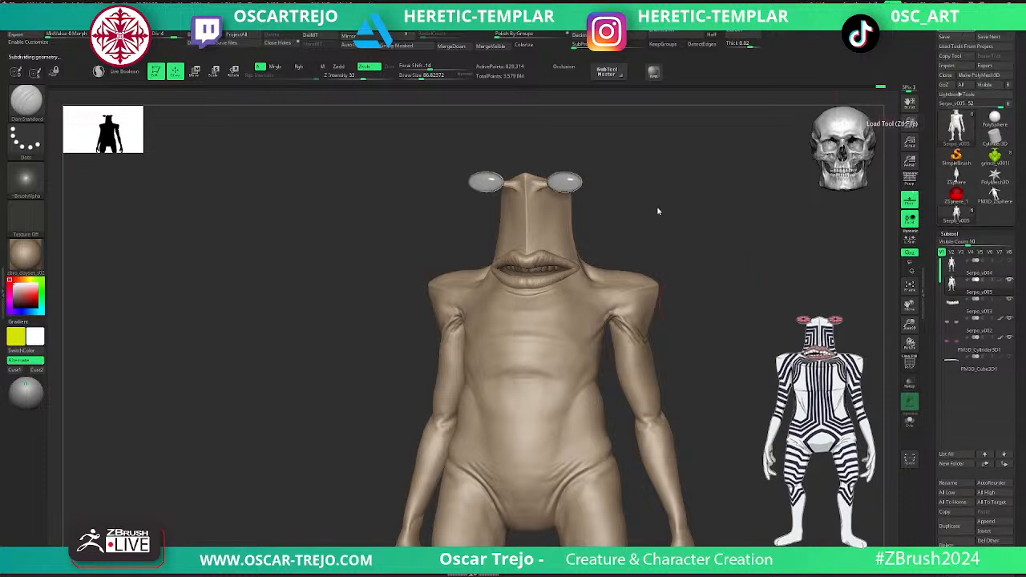
left_click_drag(666, 227, 403, 319, "alt")
key("shift+f")
key("shift+f")
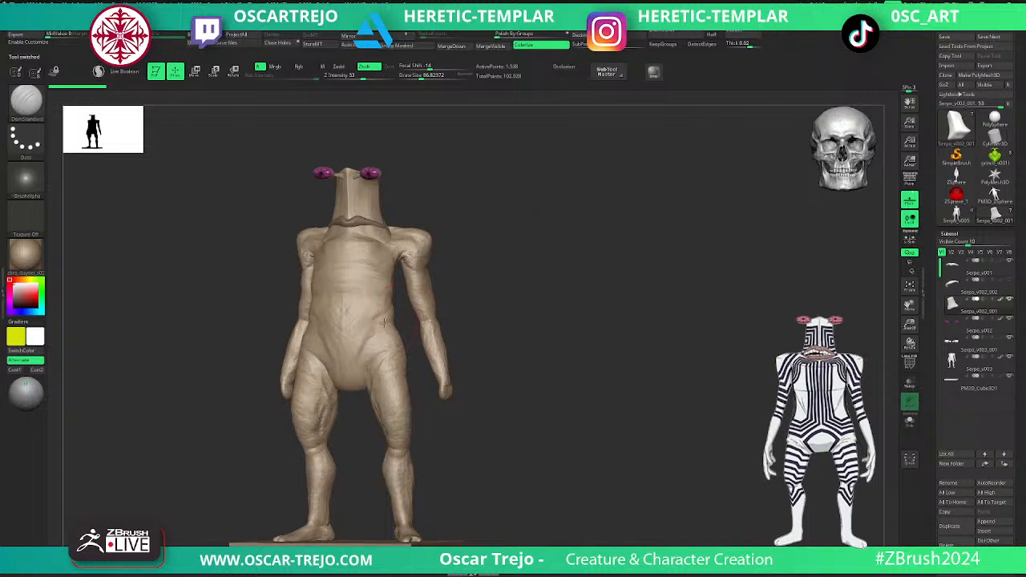
- Inspect the polygroups and wireframe of the earlier body and head subtools from the front and side
key("shift+f")
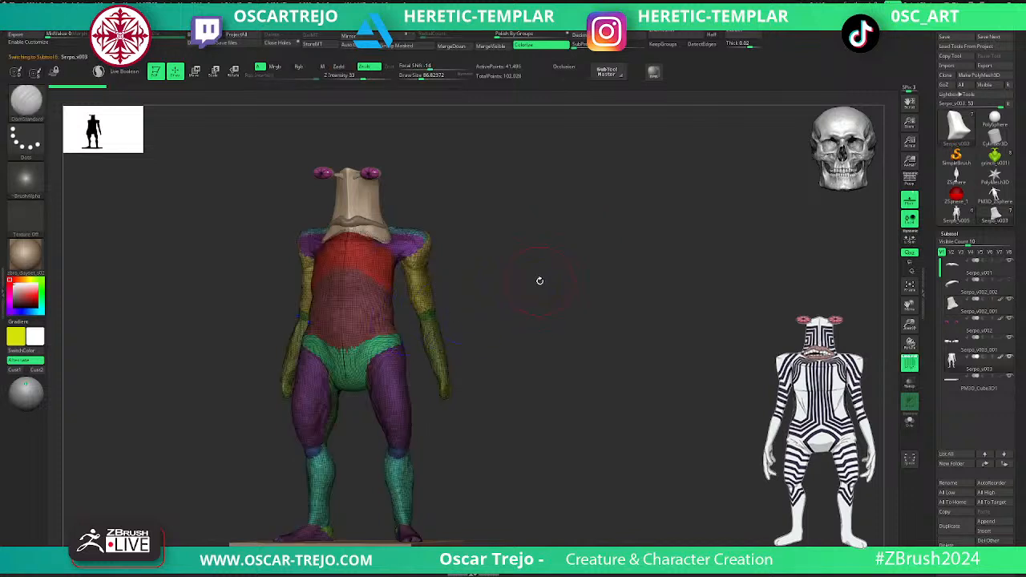
key("shift+f")
left_click_drag(538, 281, 426, 243)
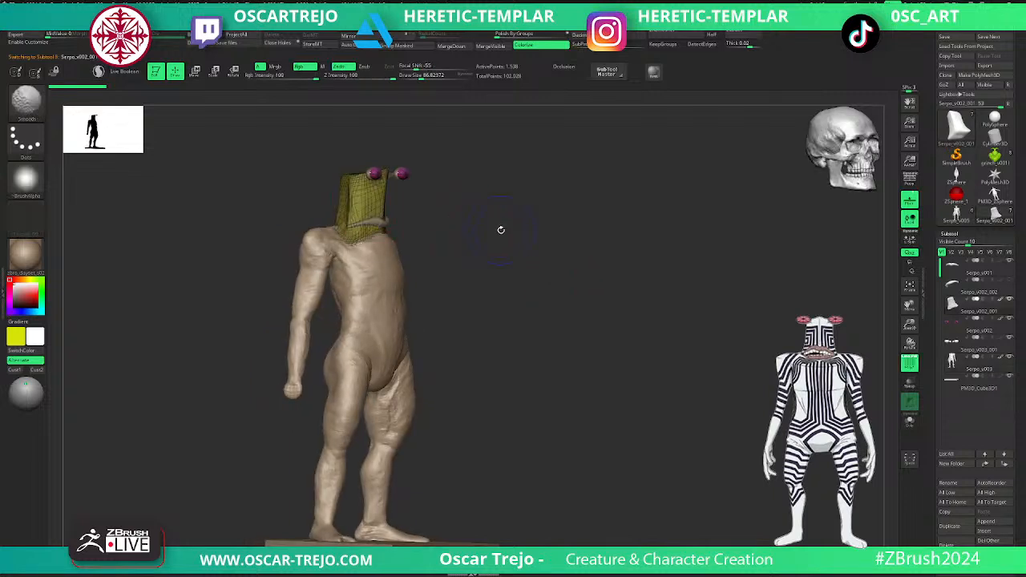
left_click_drag(526, 229, 507, 233, "shift")
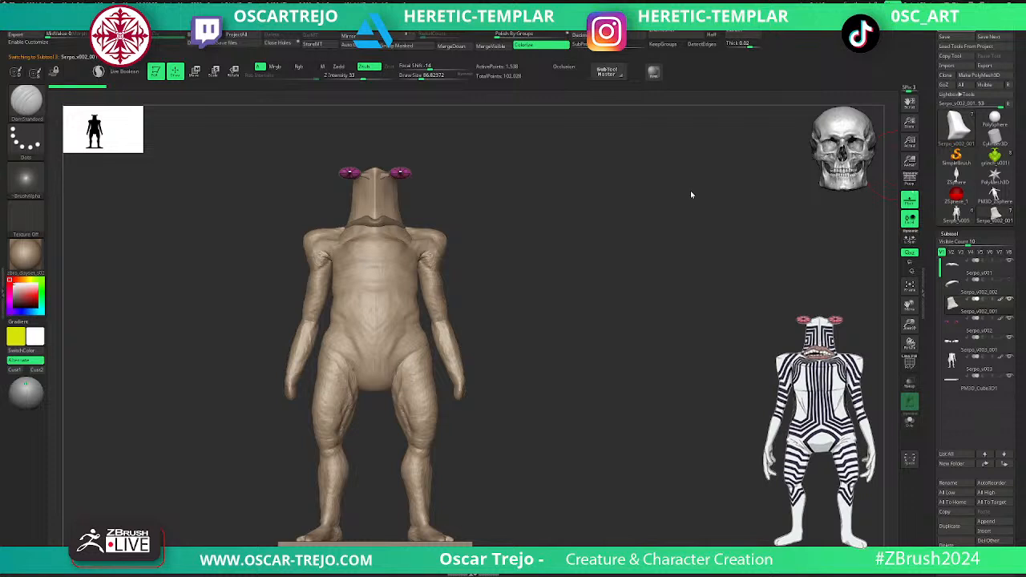
- Compare the earlier Serpo tool versions from the front and return to the current Serpo_v005 tool
left_click_drag(527, 241, 483, 243, "alt")
left_click_drag(640, 213, 607, 205, "shift")
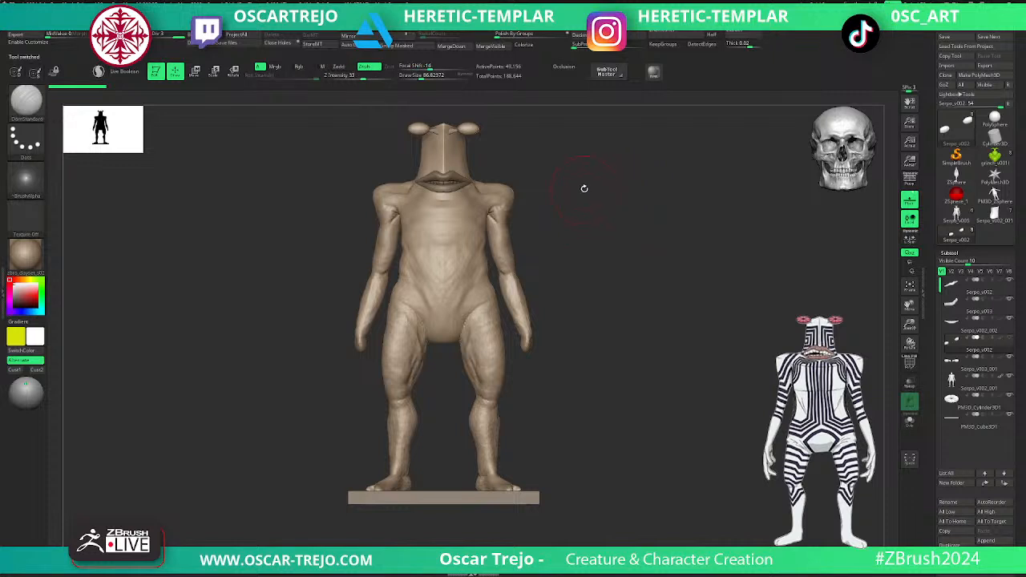
left_click_drag(585, 190, 591, 213, "alt")
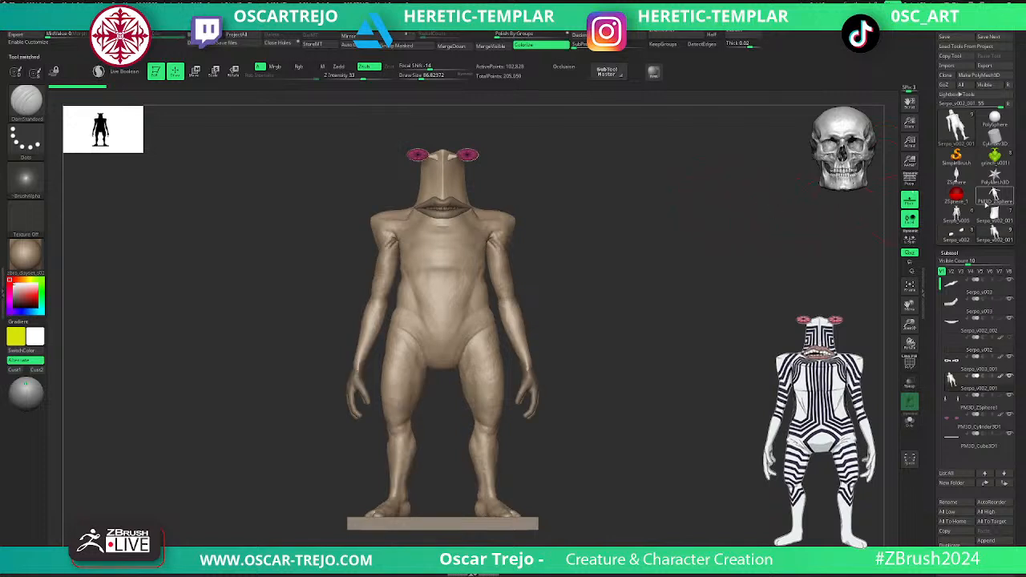
left_click(955, 213)
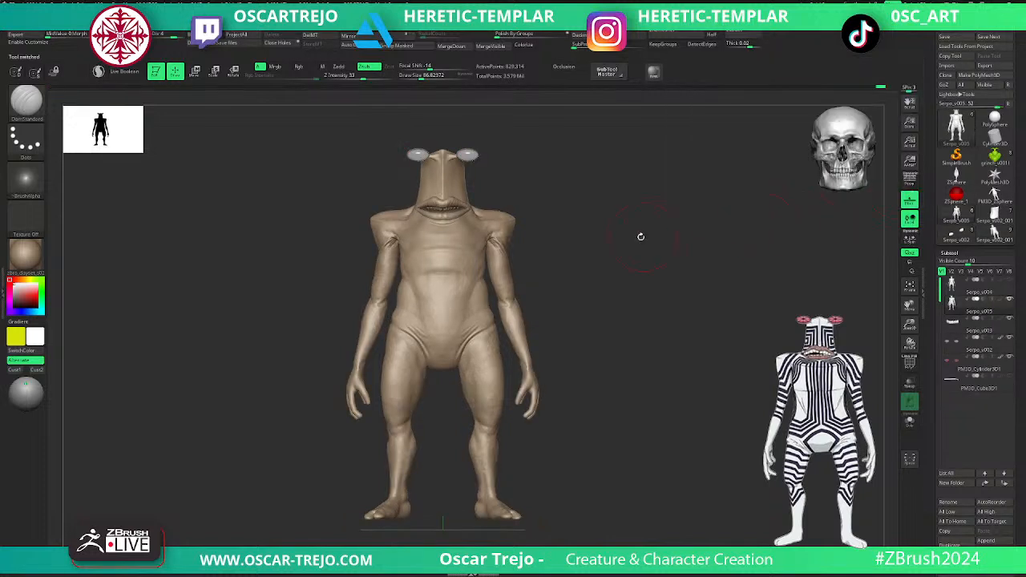
left_click_drag(646, 209, 669, 220)
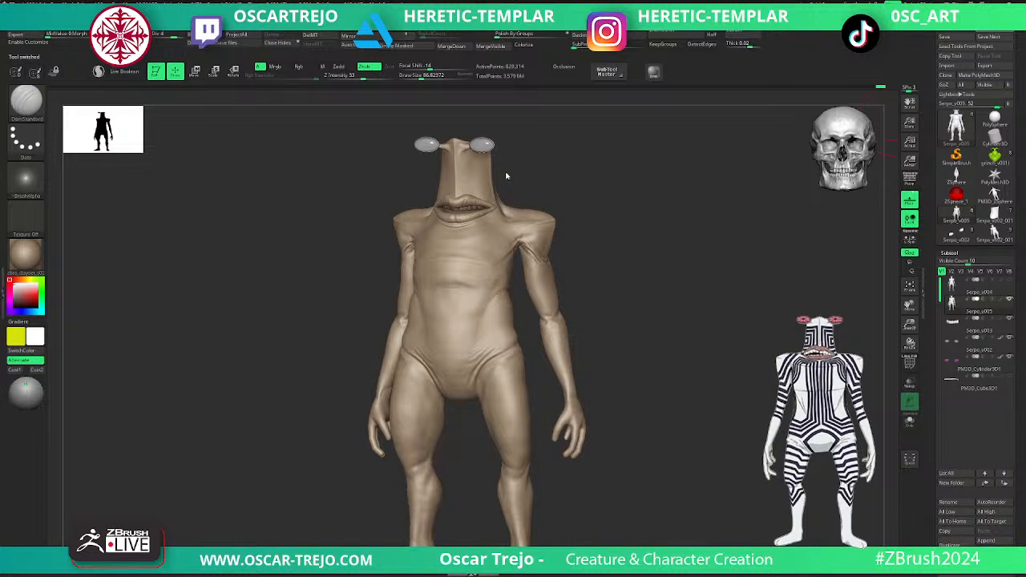
- Sculpt a raised skin fold along the groin crease from hip to crotch with the Standard brush at subdivision level 3
left_click_drag(622, 269, 634, 414, "alt")
key("b")
key("s")
key("t")
key("shift+d")
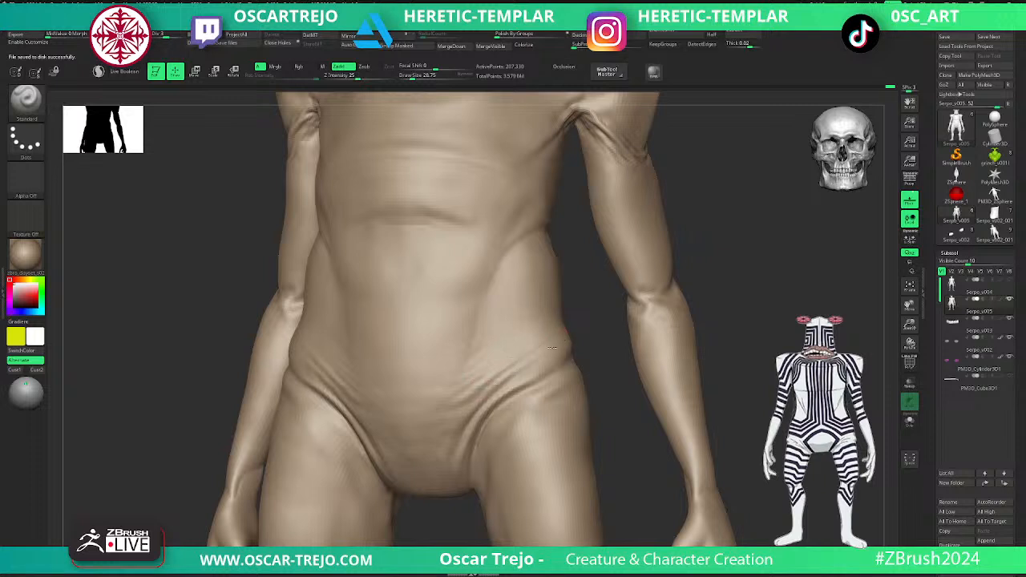
mouse_move(566, 353)
left_mouse_down()
mouse_move(490, 410)
mouse_move(446, 464)
left_mouse_up()
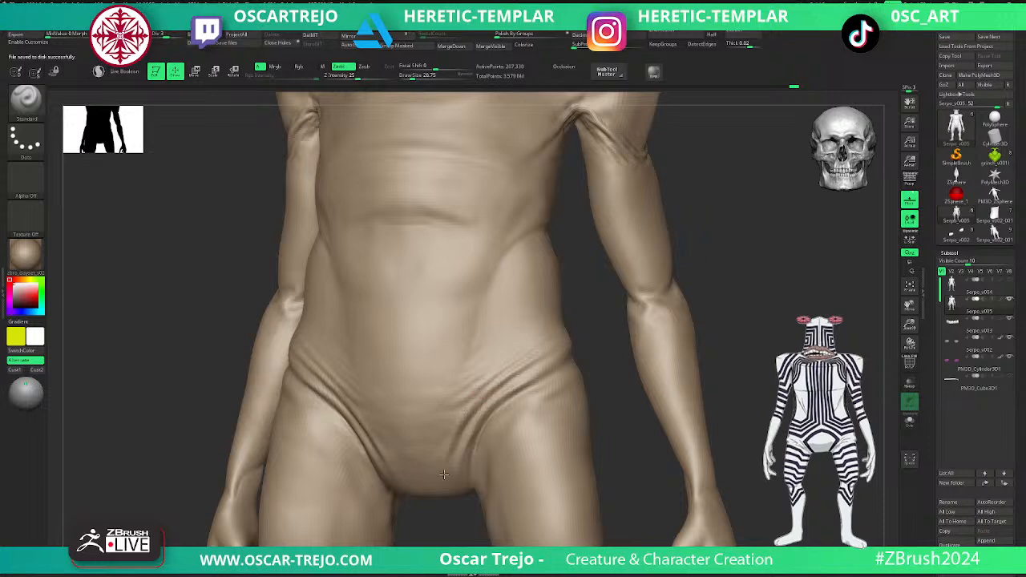
- Add smaller Standard brush folds on the lower abdomen above the groin crease and smooth them
left_click_drag(449, 422, 469, 400)
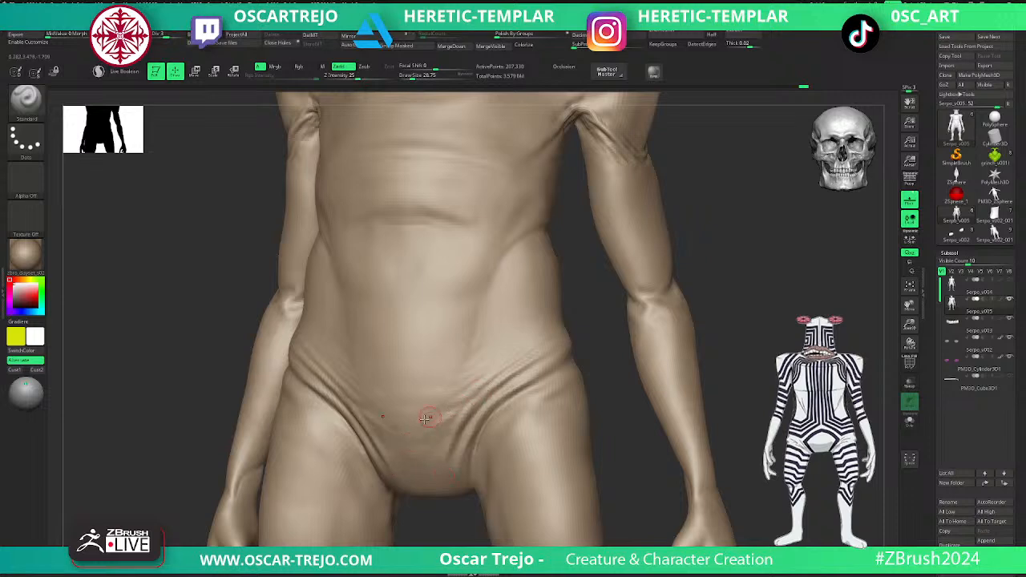
key("shift")
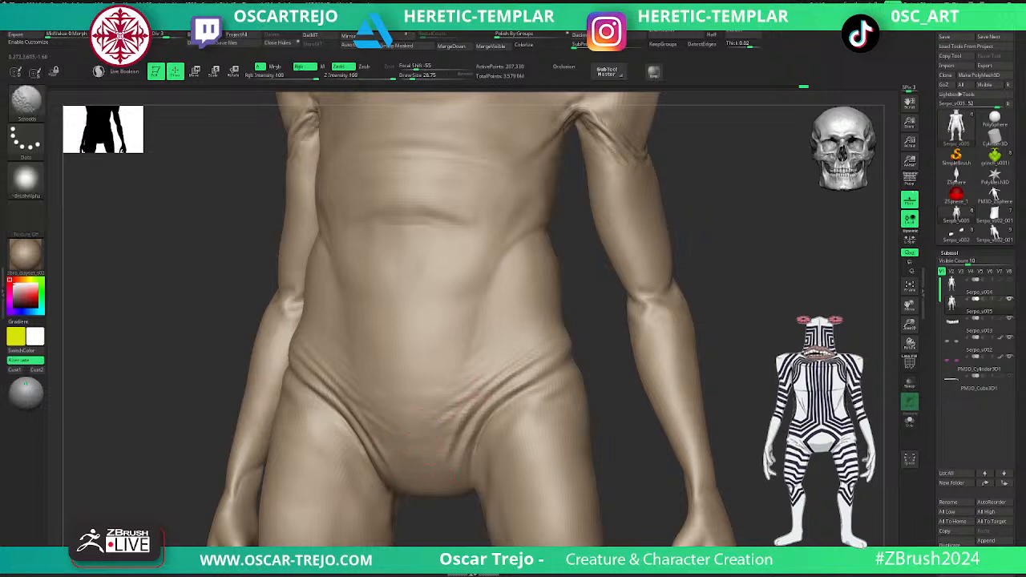
left_click_drag(462, 393, 475, 382, "shift")
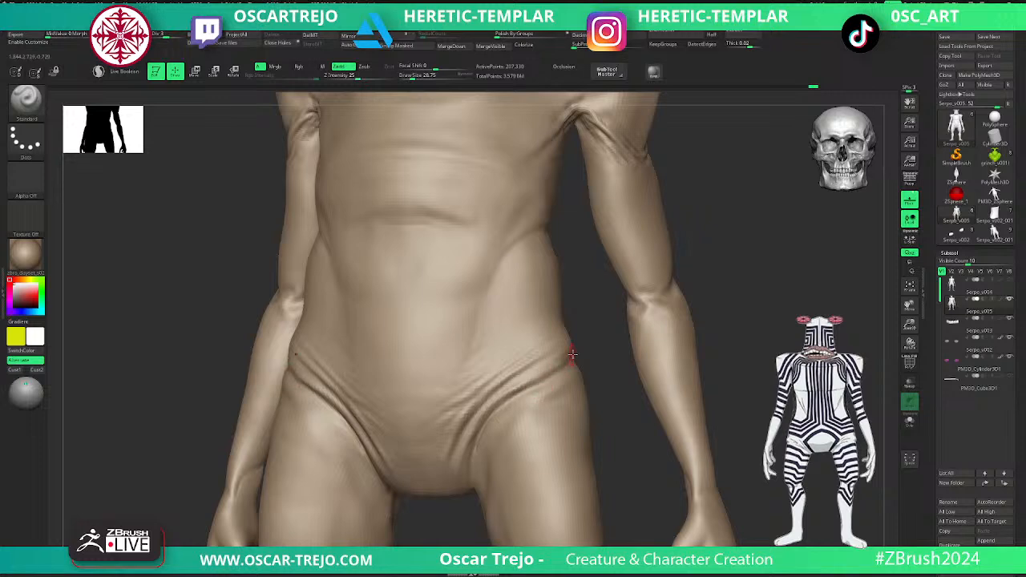
- Refine the hip-to-inner-thigh crease with Standard and DamStandard strokes, smooth it, and raise the subdivision level to 4
left_click_drag(603, 348, 564, 358)
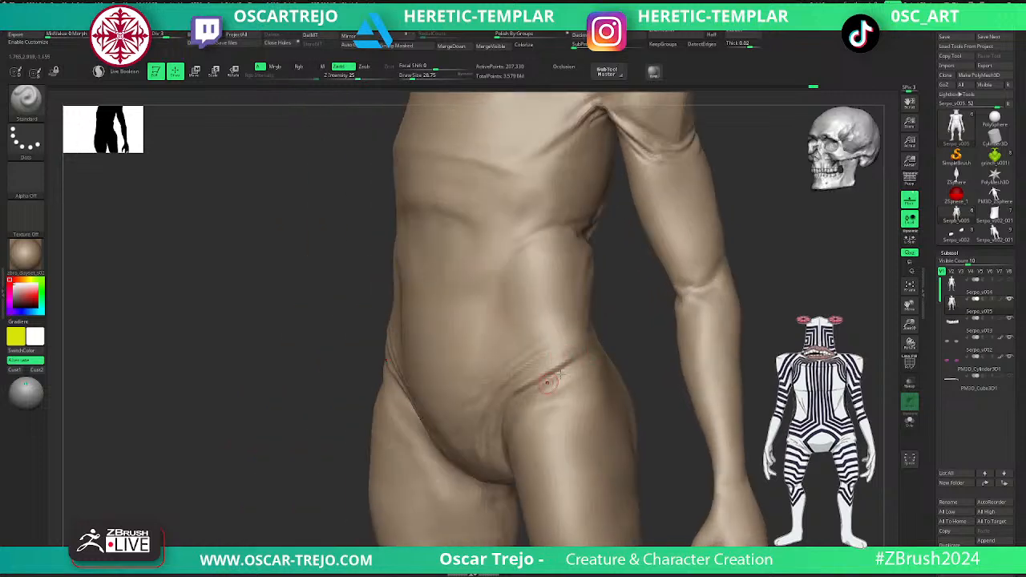
mouse_move(379, 391)
left_mouse_down()
mouse_move(385, 382)
mouse_move(415, 430)
left_mouse_up()
key("b")
key("d")
key("s")
key("shift")
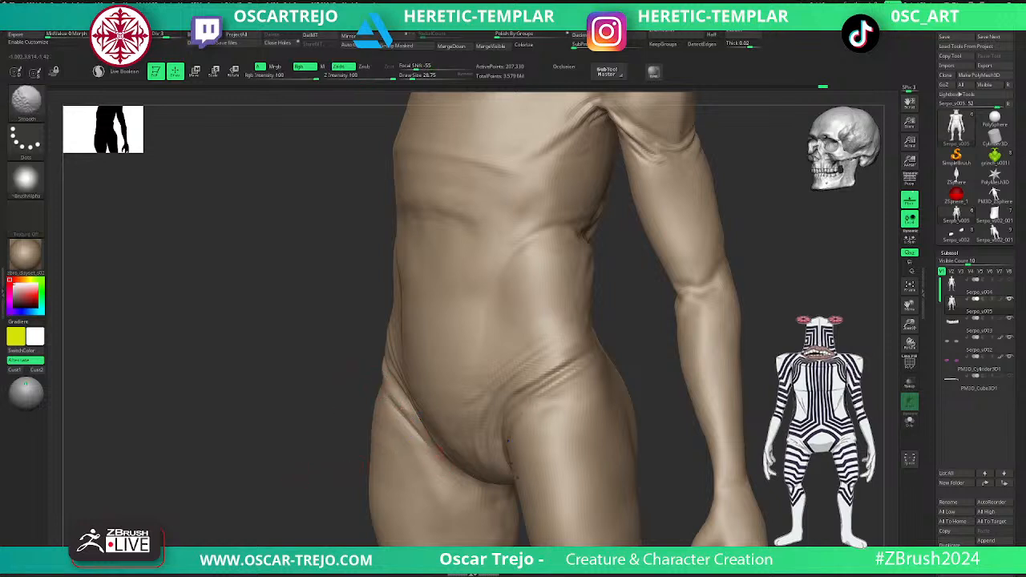
left_click_drag(412, 439, 497, 501)
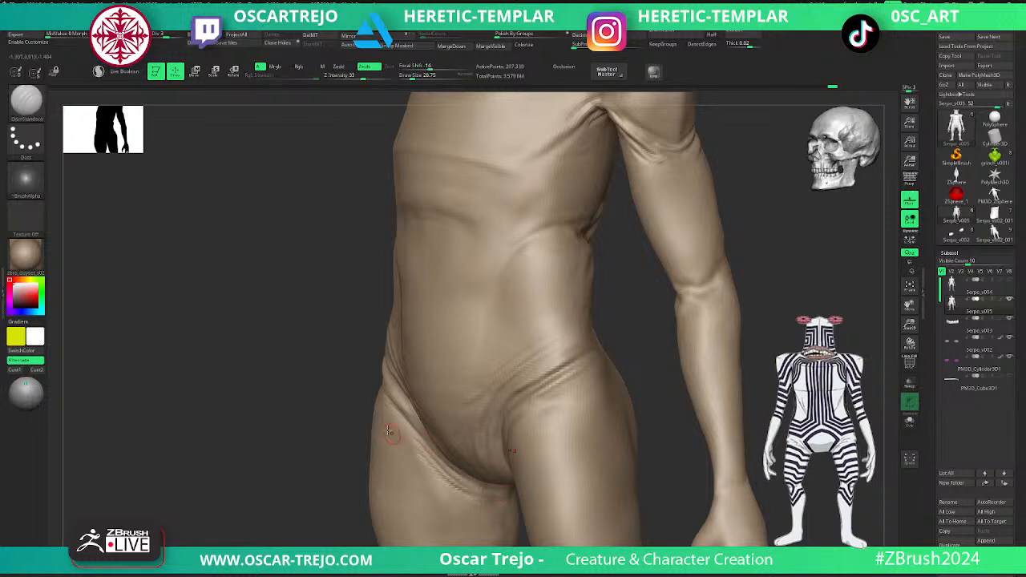
key("d")
- Build up the upper thigh just below the groin crease with ClayBuildup at subdivision level 2
right_click_drag(620, 394, 618, 332, "ctrl")
left_click_drag(617, 332, 639, 341, "shift")
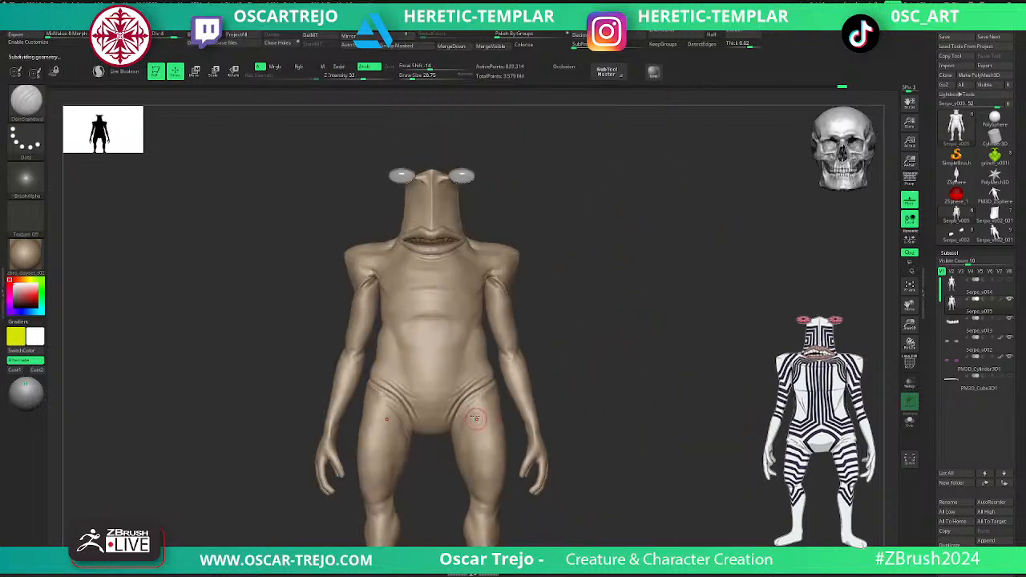
right_click_drag(609, 343, 600, 351, "ctrl")
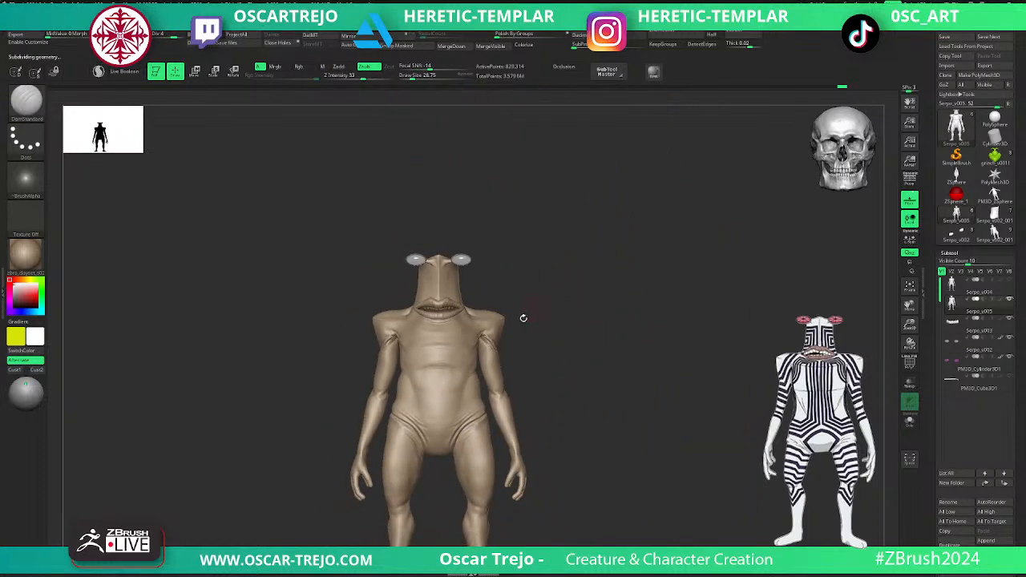
right_click_drag(572, 305, 583, 382, "ctrl")
key("shift+d")
key("shift+d")
key("b")
key("c")
key("b")
key("s")
left_click_drag(473, 408, 457, 435)
- Extend the thigh folds from the outer hip to the inner thigh with ClayBuildup at subdivision level 3 and return to level 4
key("d")
key("s")
left_click_drag(501, 379, 455, 439)
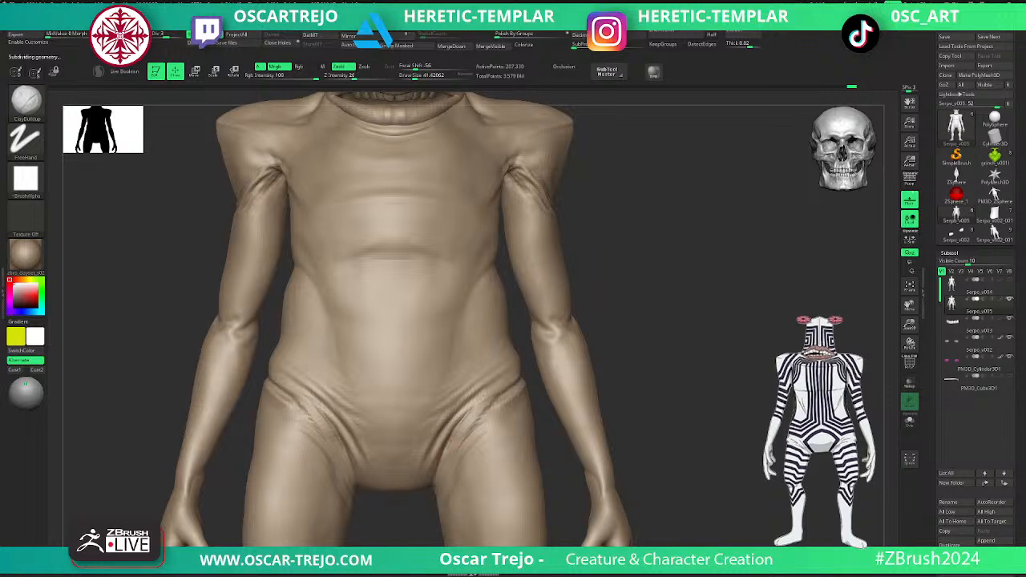
mouse_move(516, 377)
left_mouse_down()
mouse_move(455, 437)
mouse_move(453, 453)
left_mouse_up()
key("d")
- Adjust the slope between the mouth corner and the shoulder with a smaller Move brush
mouse_move(614, 361)
right_mouse_down("ctrl")
mouse_move(614, 328)
mouse_move(614, 372)
right_mouse_up("ctrl")
right_click_drag(614, 330, 609, 370, "ctrl")
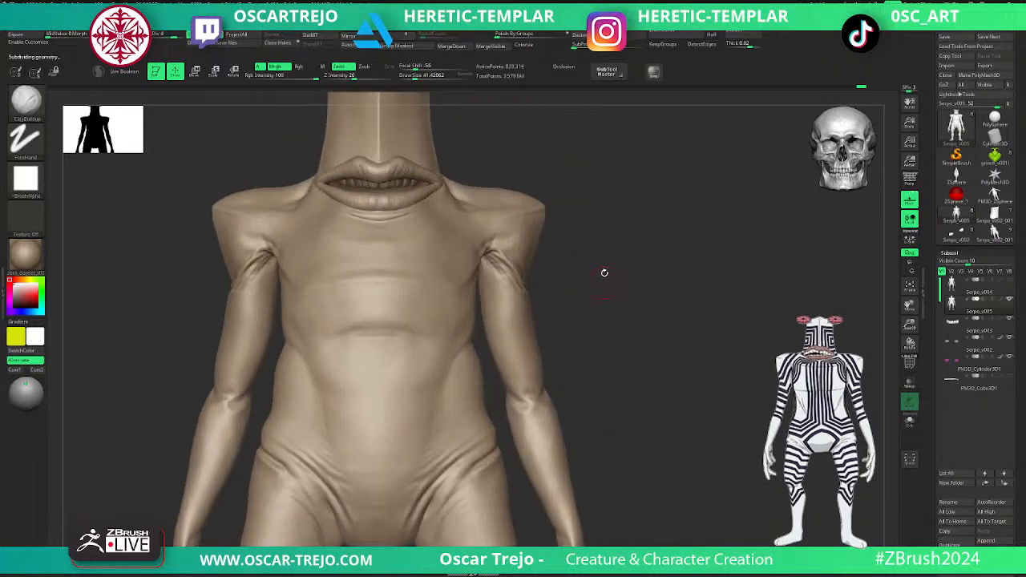
right_click_drag(608, 246, 610, 357, "alt")
key("b")
key("m")
key("v")
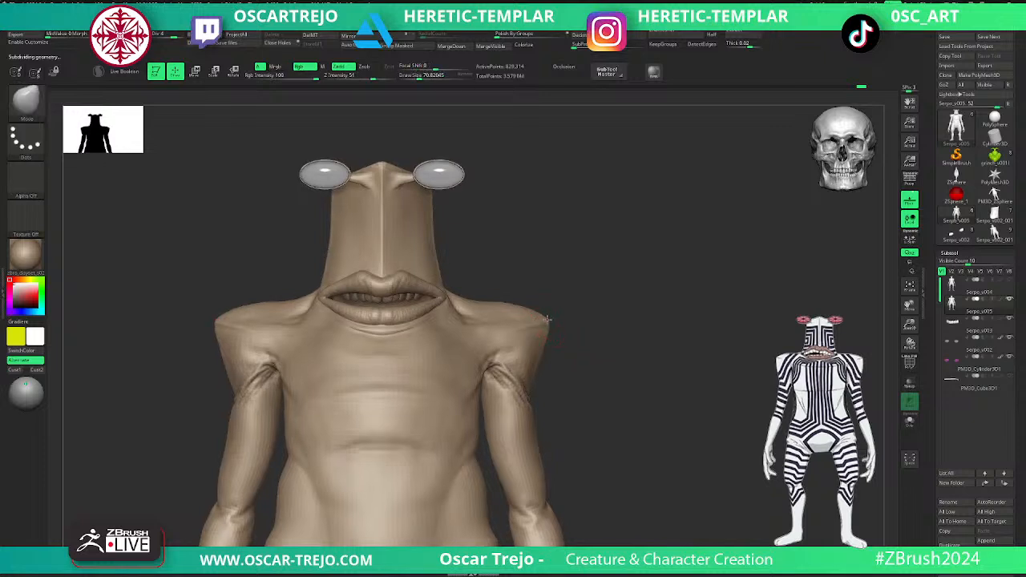
right_click_drag(582, 281, 587, 328, "alt")
right_click_drag(593, 315, 582, 343, "ctrl")
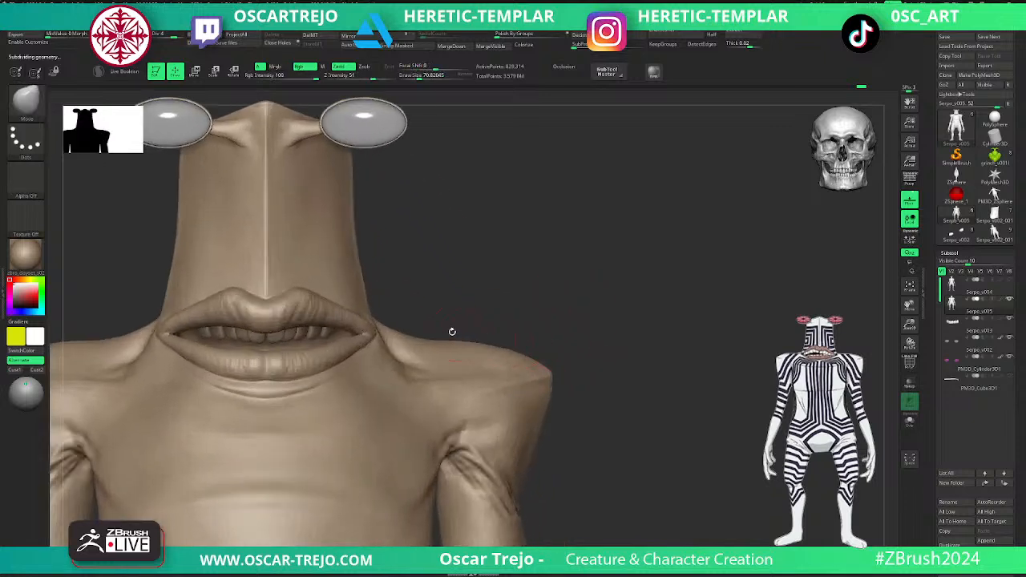
mouse_move(494, 276)
right_mouse_down("alt")
mouse_move(586, 346)
mouse_move(606, 384)
right_mouse_up("alt")
key("bracketleft")
right_click_drag(534, 319, 405, 356)
- Adjust the centre of the upper lip with the Move brush at subdivision level 2 and restore level 4
key("b")
key("s")
key("t")
key("bracketleft")
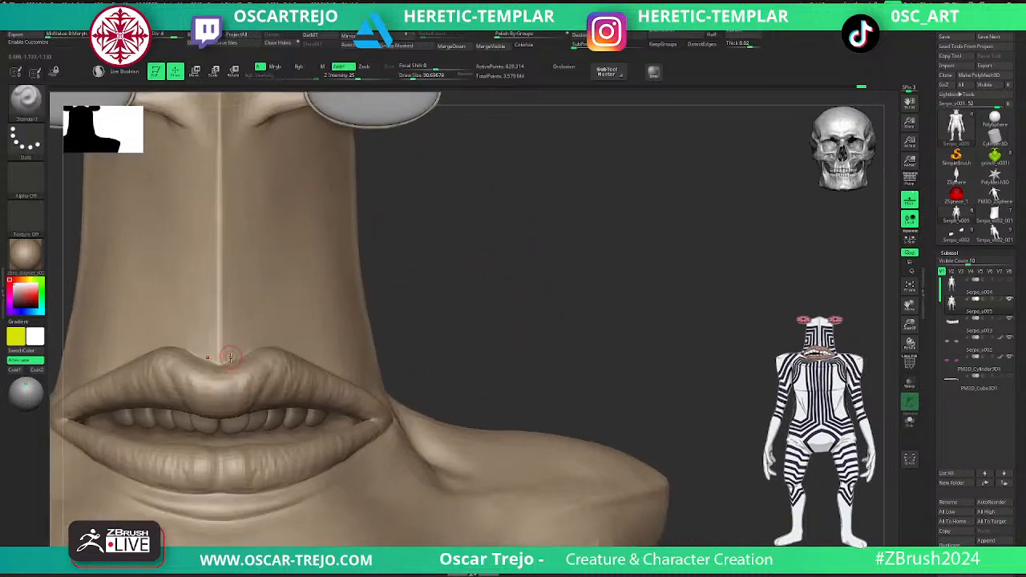
key("b")
key("m")
key("v")
key("s")
key("shift+d")
key("shift+d")
key("shift+d")
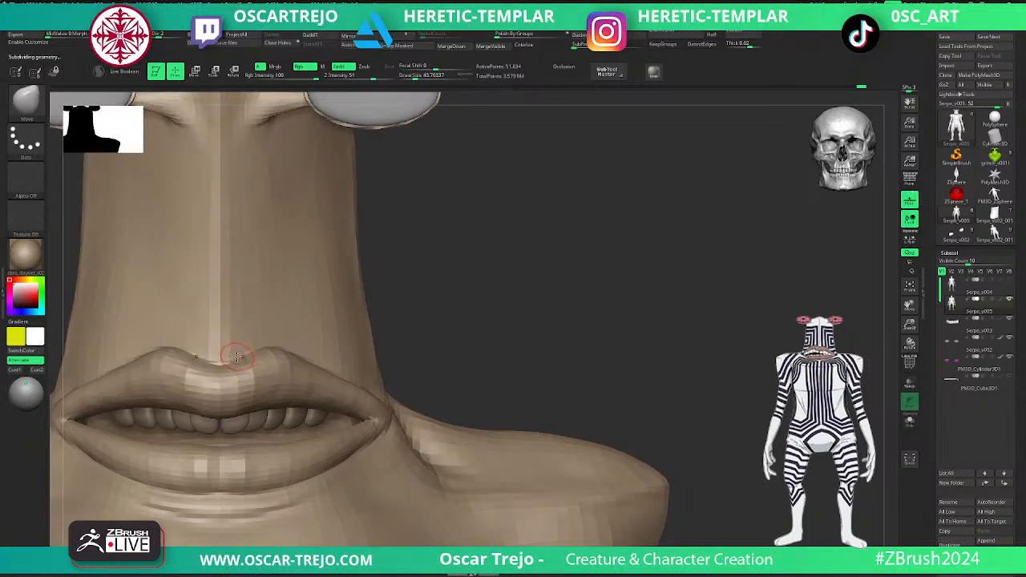
key("d")
key("d")
key("d")
- Smooth the forearm and wrist above the hand at subdivision level 1
left_click_drag(465, 325, 473, 202, "alt")
left_click_drag(535, 240, 515, 236, "alt")
left_click_drag(552, 367, 526, 235, "alt")
left_click_drag(501, 345, 526, 361, "alt")
left_click_drag(505, 326, 460, 360)
key("shift+d")
key("shift+d")
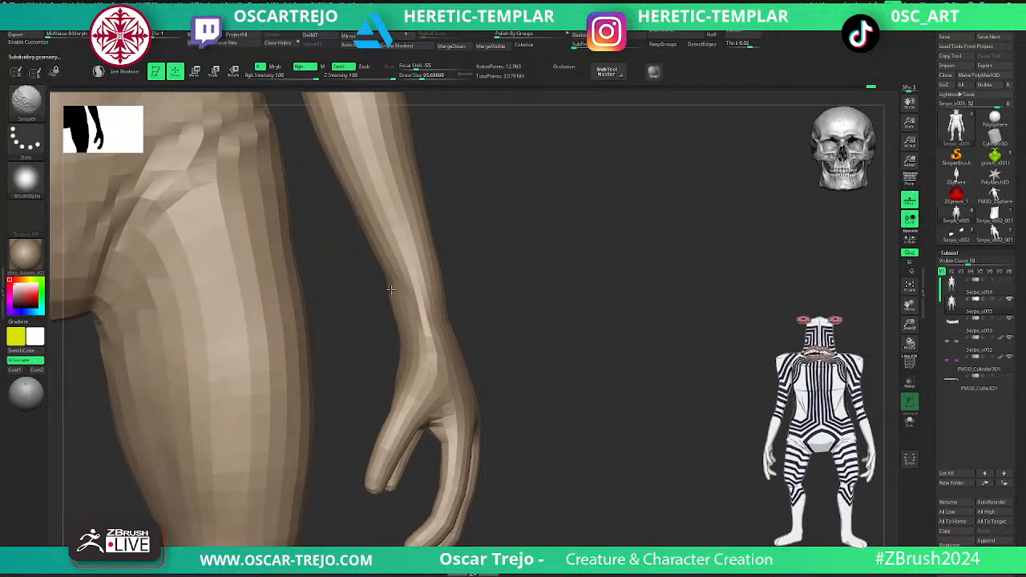
- Raise the subdivision level to 3, turn off Rgb for the Move brush, and refine the wrist with smoothing
key("d")
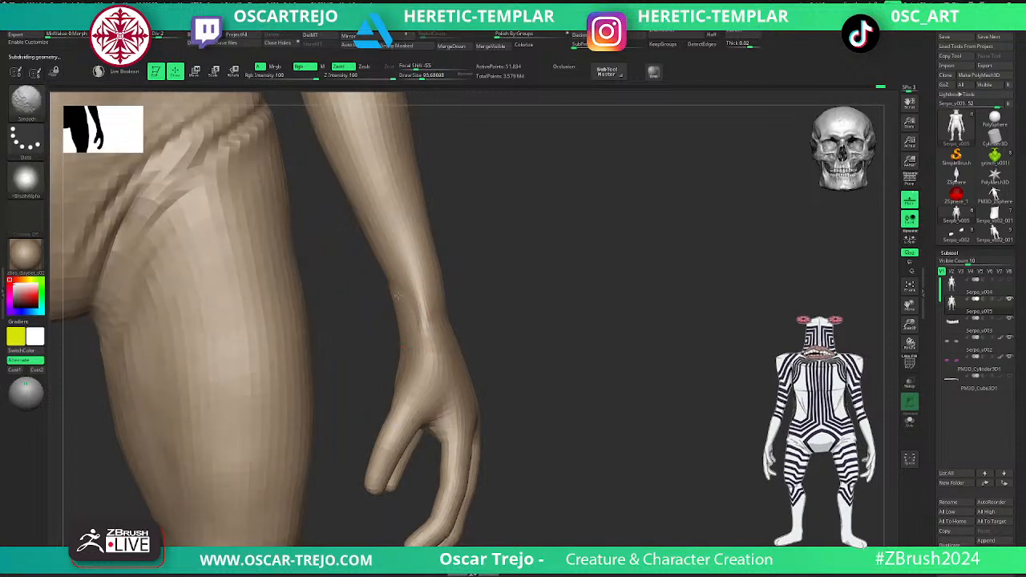
key("d")
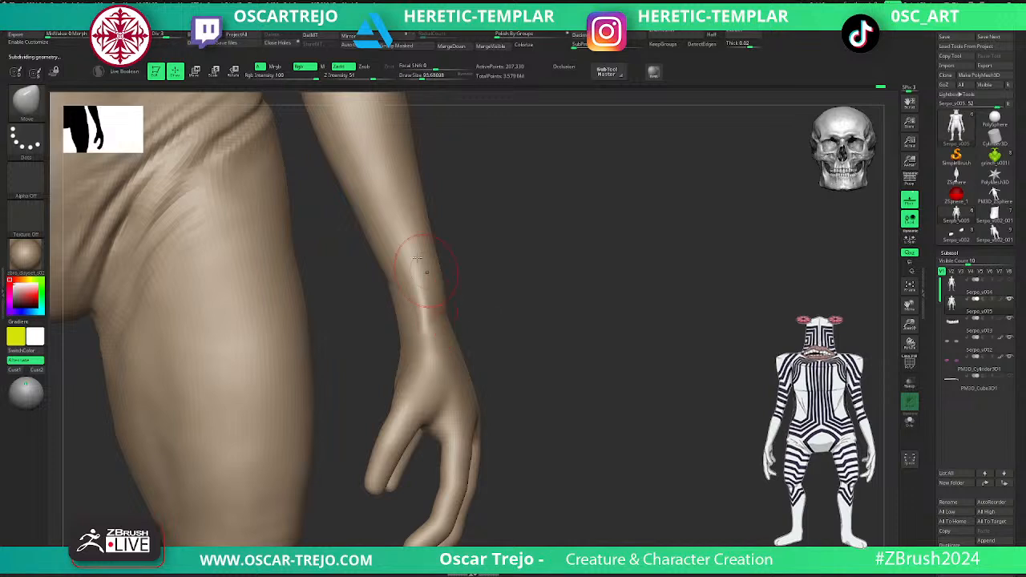
left_click(301, 67)
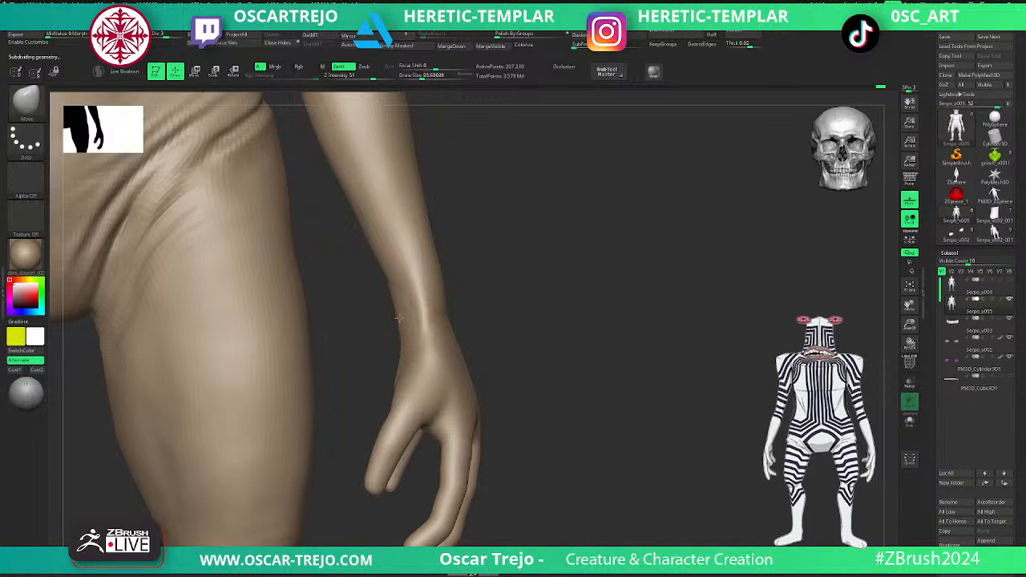
key("shift")
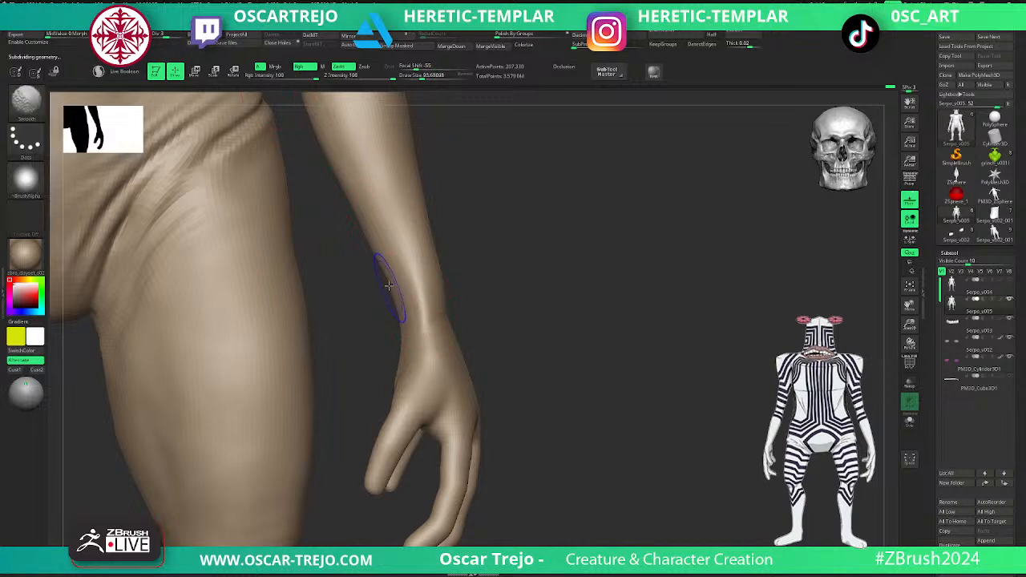
- Adjust the wrist and outer finger from the side with the Move brush at a draw size of about 154
mouse_move(481, 311)
left_mouse_down()
mouse_move(451, 313)
mouse_move(459, 373)
left_mouse_up()
key("shift")
key("s")
left_click(521, 416)
left_click_drag(521, 416, 524, 422)
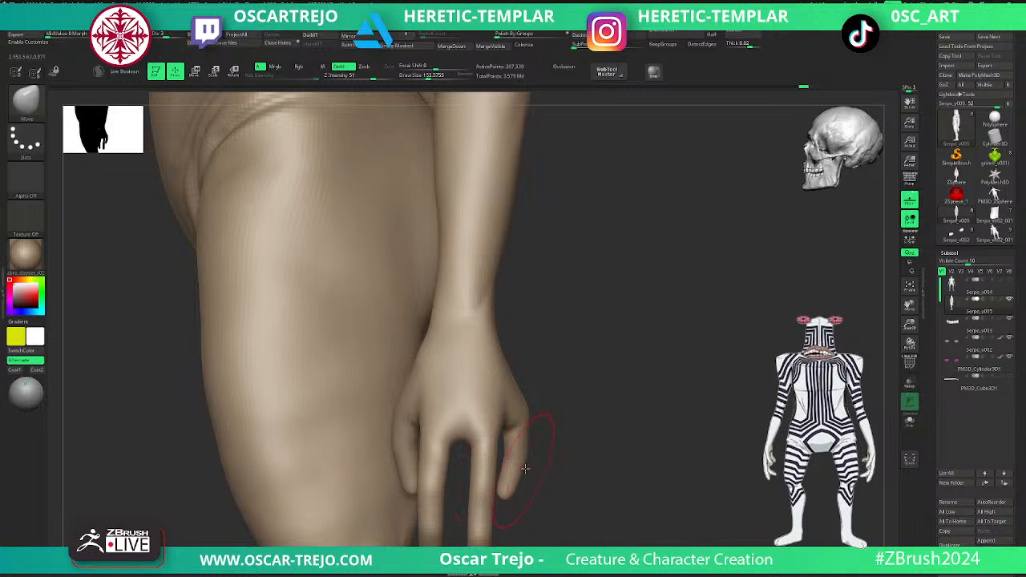
- Pull the front surface of the upper thigh far outward with the Move brush at subdivision level 1
key("shift+d")
left_click_drag(311, 239, 141, 251)
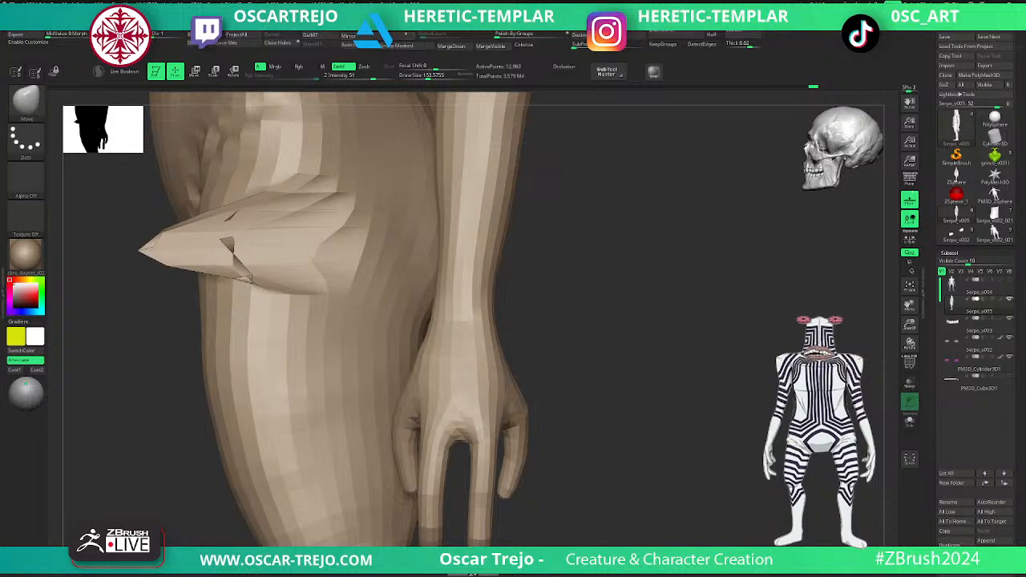
- Undo the outward pull on the thigh and raise the subdivision level to 2 for work on the wrist
key("ctrl+z")
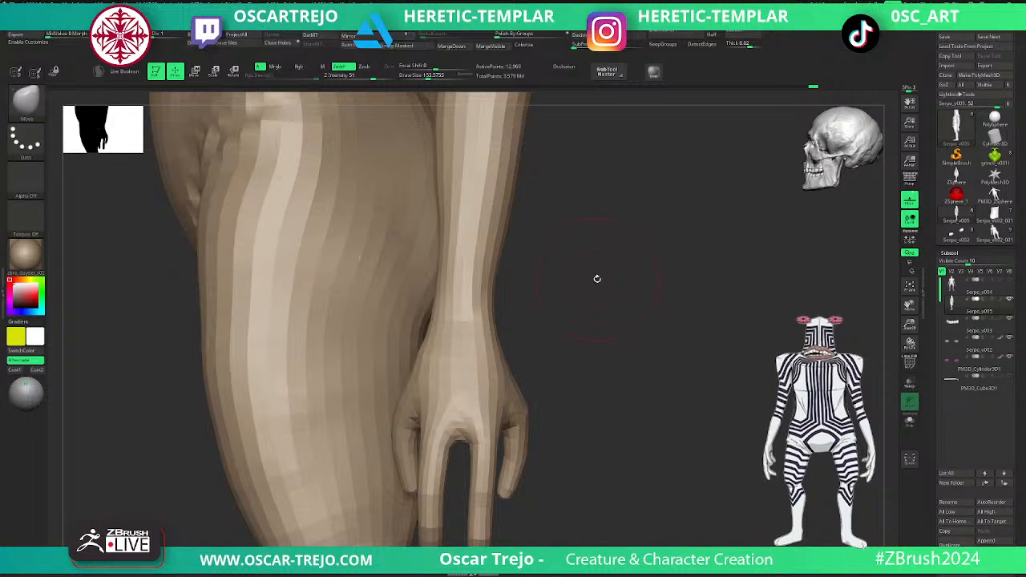
key("d")
key("s")
left_click_drag(450, 343, 443, 342)
mouse_move(536, 306)
left_mouse_down()
mouse_move(568, 307)
mouse_move(517, 312)
mouse_move(556, 312)
left_mouse_up()
- Build up the wrist bone above the hand with the ClayBuildup brush and smooth it
key("b")
key("d")
key("s")
key("b")
key("c")
key("b")
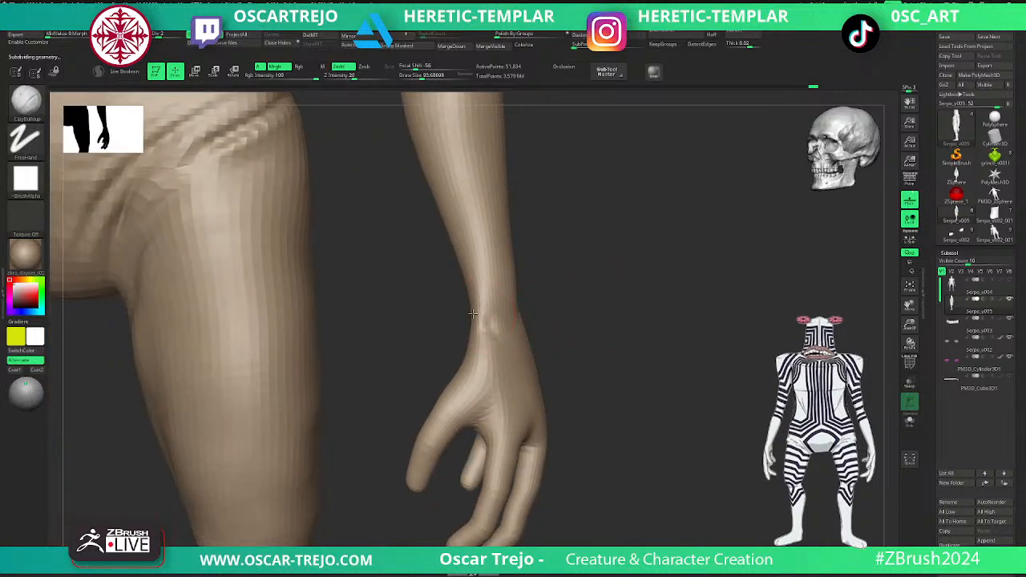
key("s")
left_click_drag(485, 312, 509, 325)
key("shift")
- Add volume to the base knuckles of the thumb and outer finger with the ClayBuildup brush, ending at subdivision level 3
key("s")
mouse_move(439, 419)
left_mouse_down()
mouse_move(452, 421)
mouse_move(467, 384)
left_mouse_up()
key("s")
key("d")
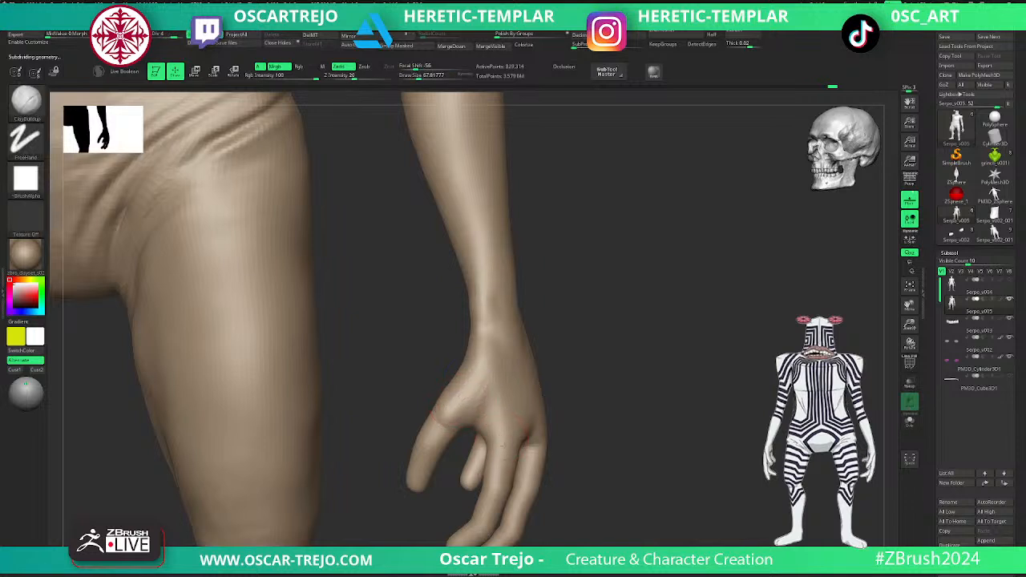
left_click_drag(551, 428, 572, 429)
key("shift+d")
- Define the two middle finger knuckles and the web between them with a smaller ClayBuildup brush
mouse_move(651, 429)
left_mouse_down()
mouse_move(671, 362)
mouse_move(522, 366)
mouse_move(527, 380)
mouse_move(598, 377)
left_mouse_up()
key("bracketright")
key("bracketright")
key("bracketleft")
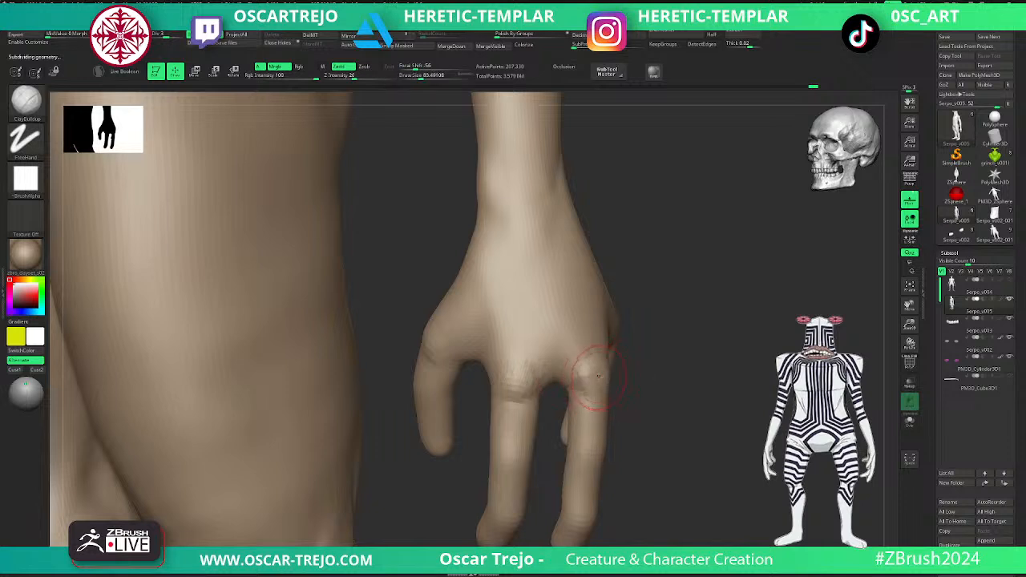
key("bracketleft")
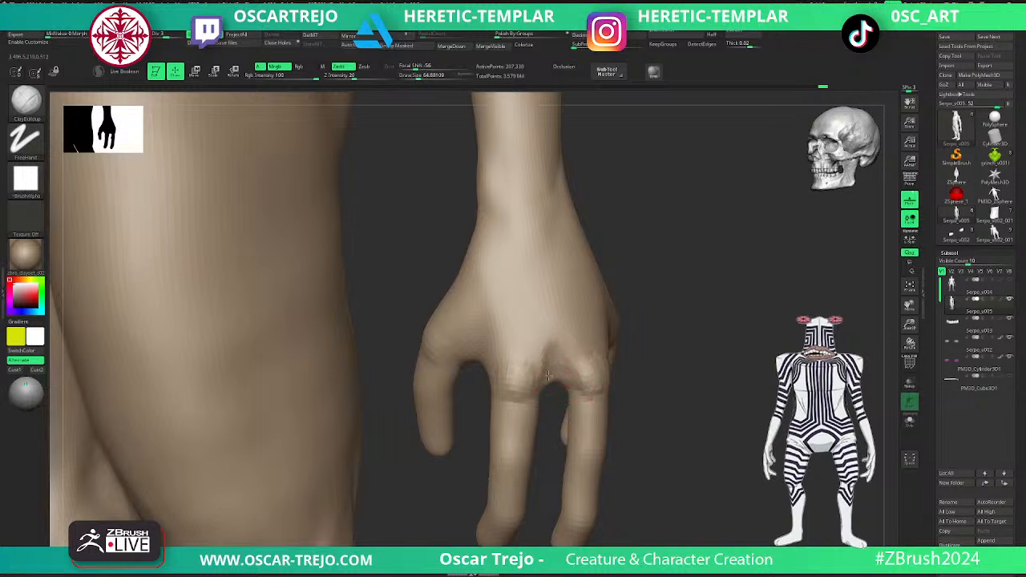
left_click_drag(550, 356, 568, 376, "shift")
- Sculpt a tendon ridge down the back of the hand to the outer knuckle with ClayBuildup at draw size about 96
mouse_move(762, 365)
left_mouse_down()
mouse_move(665, 360)
mouse_move(622, 317)
mouse_move(678, 309)
mouse_move(653, 309)
left_mouse_up()
key("s")
key("s")
left_click_drag(574, 249, 579, 322)
mouse_move(570, 273)
left_mouse_down("shift")
mouse_move(568, 241)
mouse_move(583, 356)
left_mouse_up("shift")
left_click_drag(329, 393, 439, 401)
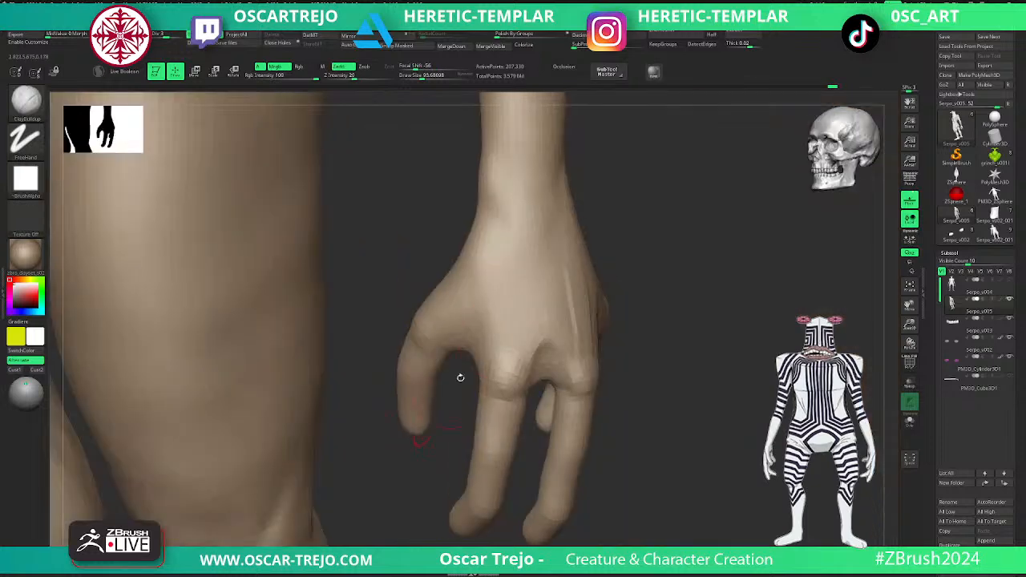
- Sculpt tendon lines from the wrist to the inner middle knuckle and toward the thumb, using the Standard brush
left_click_drag(521, 277, 525, 365)
key("2")
left_click_drag(529, 240, 511, 363)
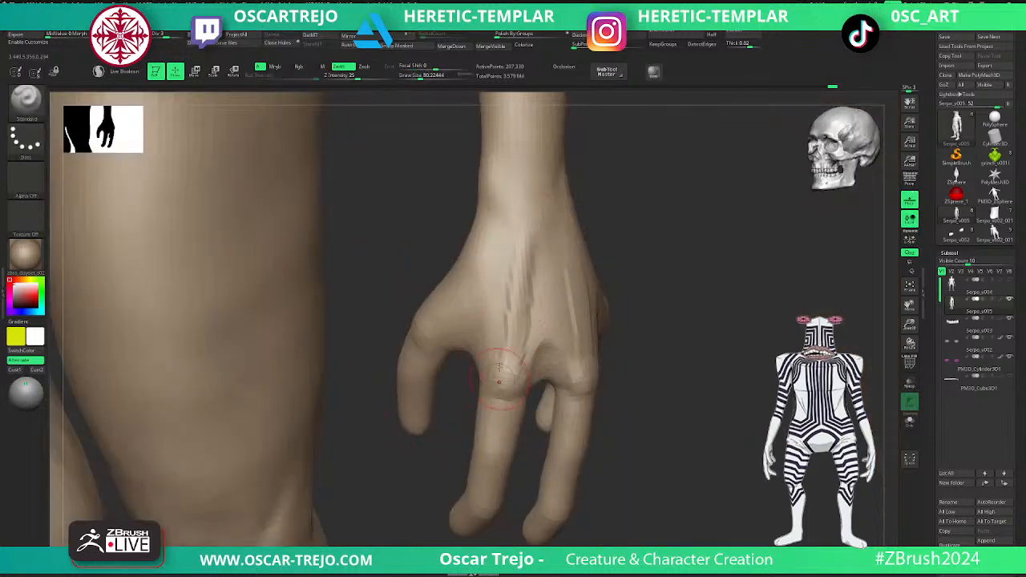
left_click_drag(507, 293, 507, 343, "shift")
left_click_drag(521, 242, 489, 365, "shift")
left_click_drag(498, 267, 468, 343)
left_click_drag(509, 244, 469, 341)
mouse_move(475, 288)
left_mouse_down("shift")
mouse_move(464, 291)
mouse_move(467, 321)
left_mouse_up("shift")
- Reshape the contour between the wrist and thumb with the Move brush at a draw size of about 128
key("1")
key("s")
left_click_drag(464, 273, 454, 274)
key("s")
left_click_drag(434, 307, 437, 307)
left_click_drag(448, 286, 450, 260)
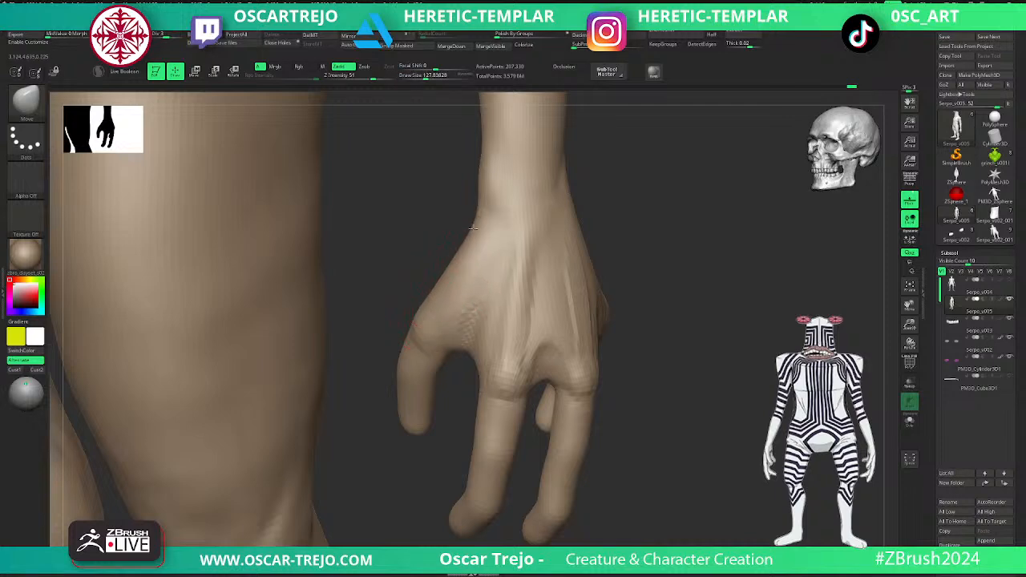
- Carve a crease along the thumb pad on the palm side of the hand with the DamStandard brush
left_click_drag(628, 229, 485, 308)
left_click_drag(580, 237, 377, 388)
key("b")
key("d")
key("s")
left_click_drag(481, 286, 486, 328)
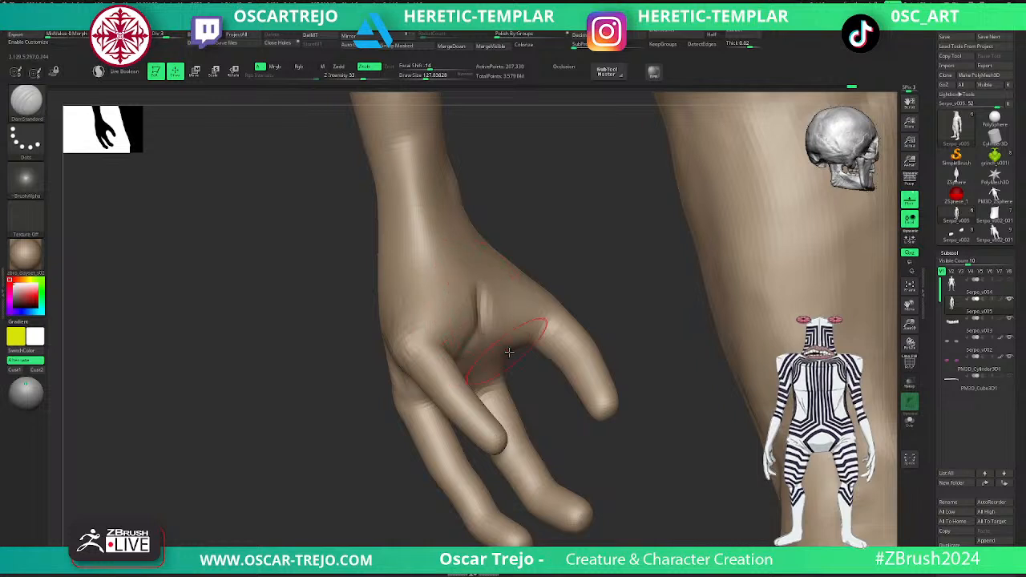
left_click_drag(519, 240, 513, 259)
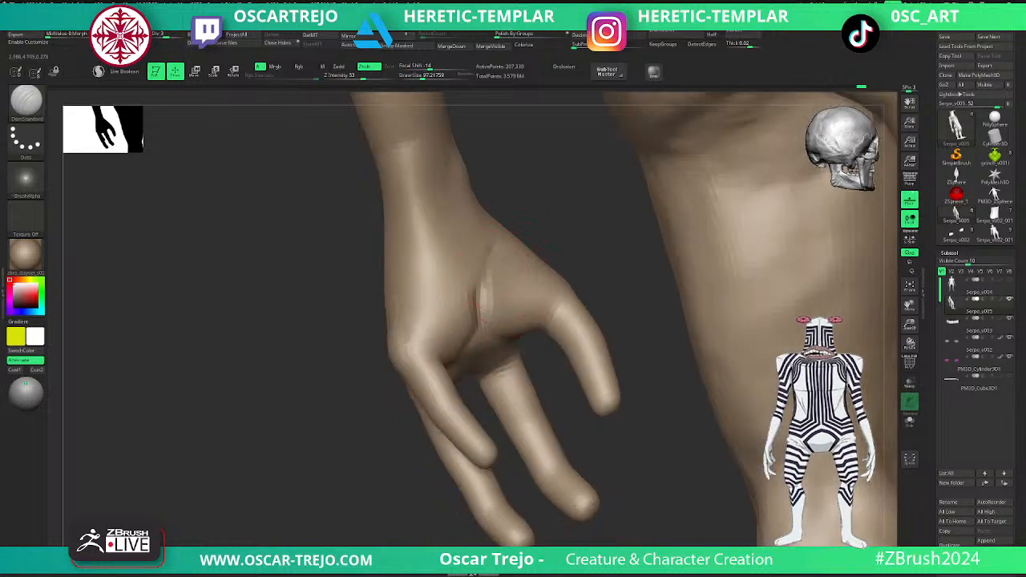
- Touch up the palm crease with ClayBuildup and carve a fold at the base of the thumb with DamStandard
key("b")
key("c")
key("b")
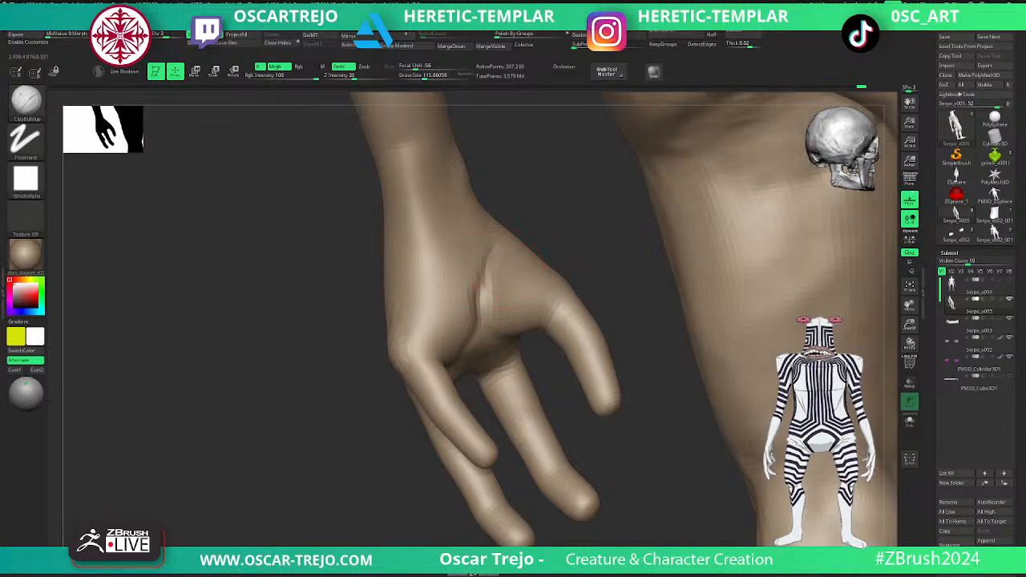
key("b")
key("d")
key("s")
right_click_drag(531, 303, 547, 343)
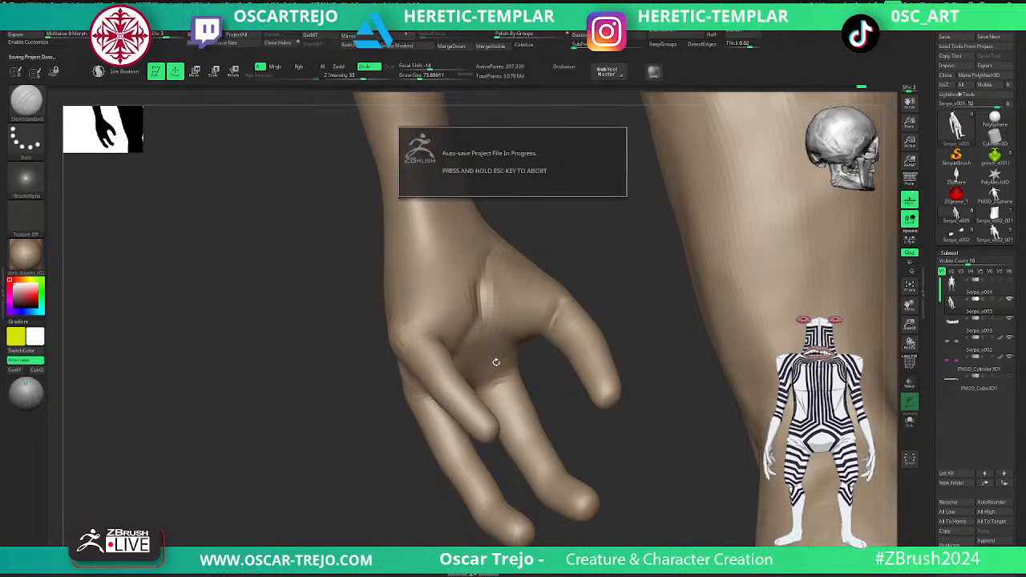
- Build up the finger joints and segments from the back of the hand with the ClayBuildup brush
right_click_drag(447, 389, 422, 314)
left_click_drag(339, 342, 341, 418, "alt")
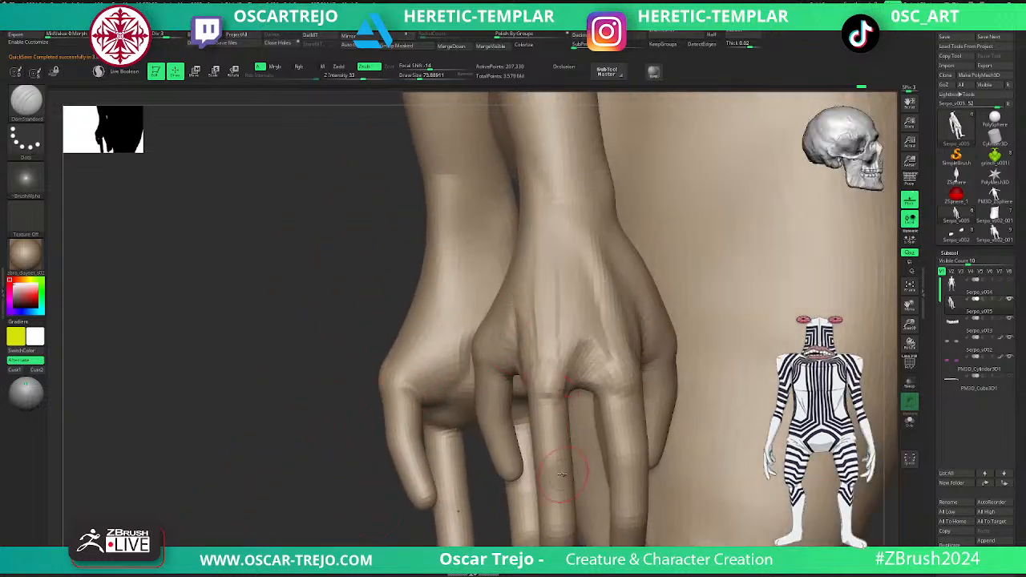
key("b")
key("c")
key("b")
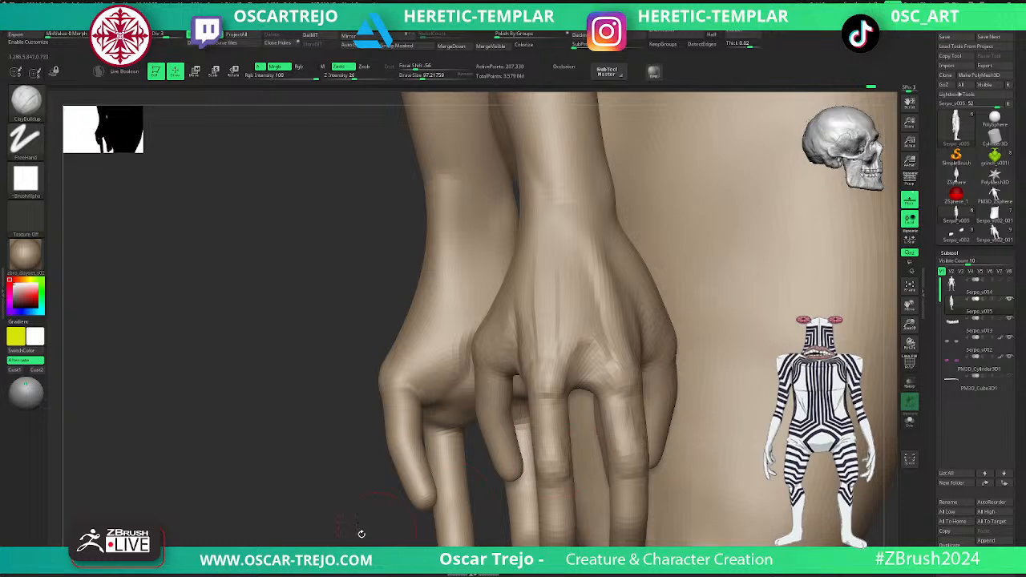
left_click_drag(380, 529, 309, 392, "alt")
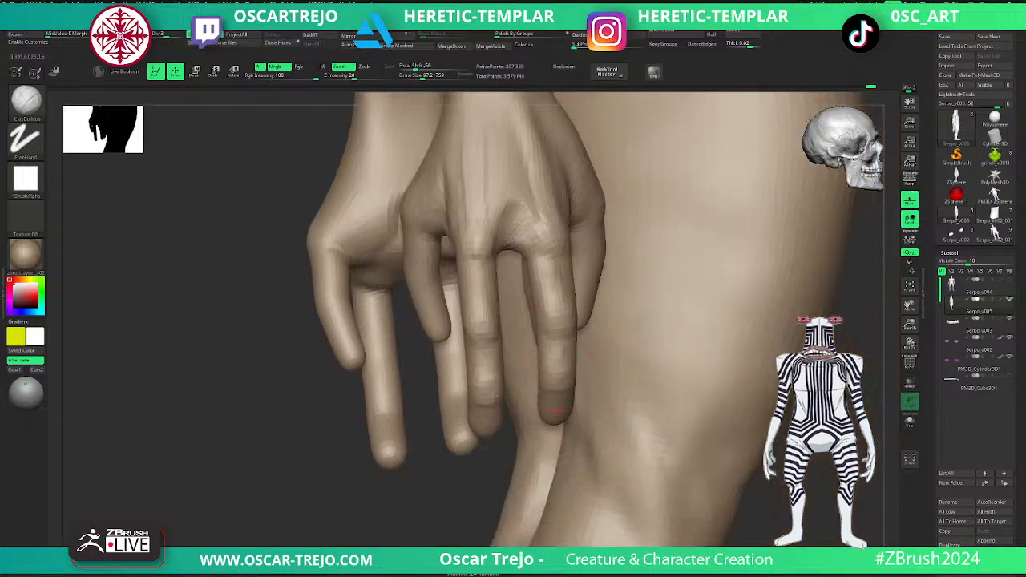
left_click_drag(336, 455, 260, 449)
- Isolate both hands by hiding the rest of the body, undoing the first selection attempt
mouse_move(261, 448)
left_mouse_down("alt")
mouse_move(268, 426)
mouse_move(295, 414)
mouse_move(348, 425)
mouse_move(462, 347)
left_mouse_up("alt")
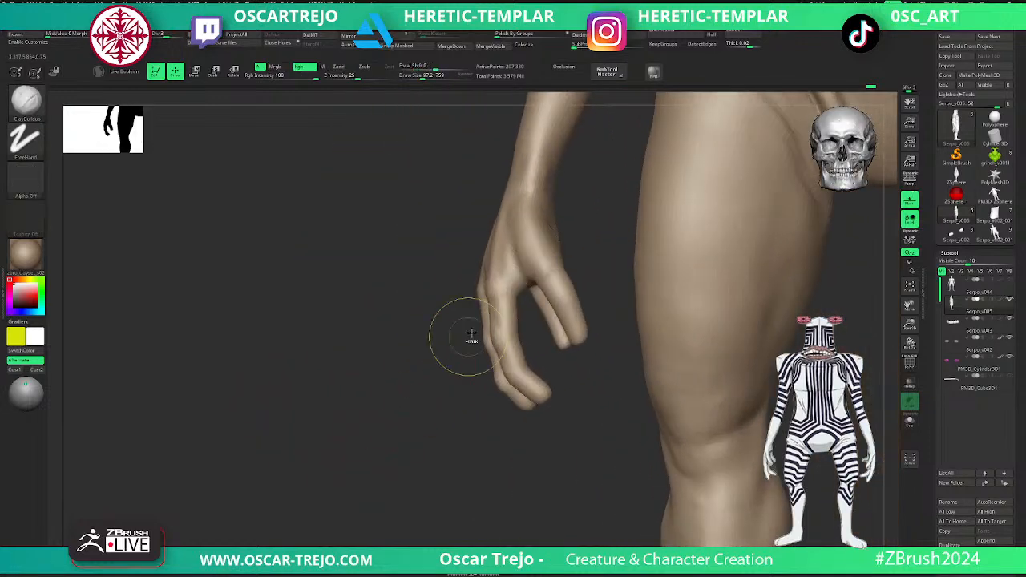
left_click_drag(413, 183, 603, 477, "ctrl+shift")
key("ctrl+z")
left_click(30, 102, "ctrl+shift")
left_click(117, 113, "ctrl+shift")
left_click_drag(430, 183, 650, 376, "ctrl+shift")
- Build up the palm pads beside the thumb with the ClayBuildup brush
left_click_drag(370, 455, 335, 463)
left_click_drag(479, 350, 490, 365)
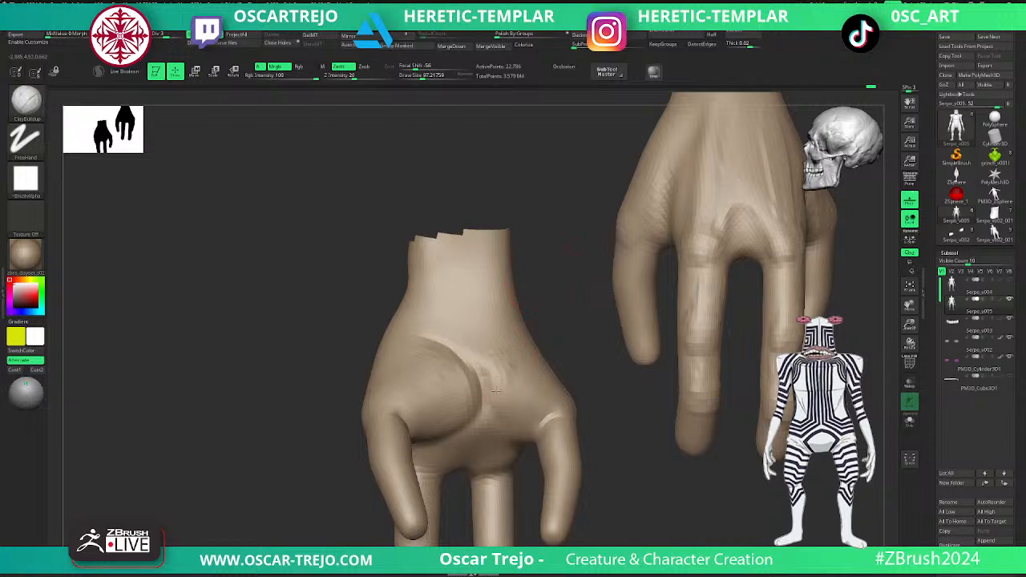
left_click_drag(517, 422, 542, 419)
- Carve the central palm crease between the two pads with DamStandard, reducing the draw size to about 65
key("b")
key("d")
key("s")
mouse_move(478, 365)
left_mouse_down()
mouse_move(475, 421)
mouse_move(508, 441)
mouse_move(496, 439)
left_mouse_up()
left_click_drag(638, 482, 607, 364, "alt")
key("s")
left_click_drag(431, 360, 403, 351)
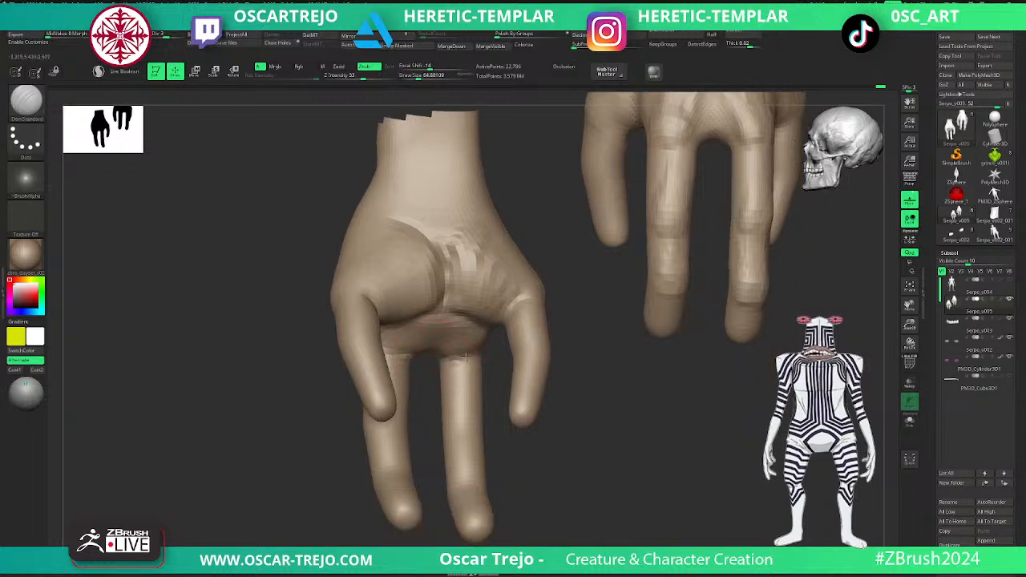
- Carve creases across the palm and at the base of the two middle fingers with the DamStandard brush
left_click_drag(555, 465, 449, 408)
left_click_drag(337, 441, 401, 425)
left_click_drag(329, 398, 359, 376)
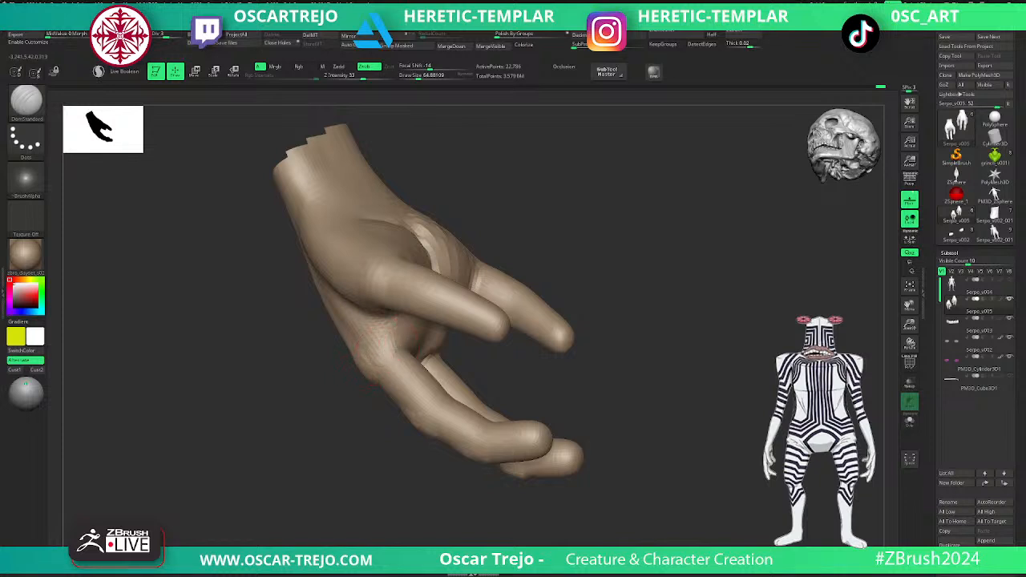
left_click_drag(413, 351, 510, 378)
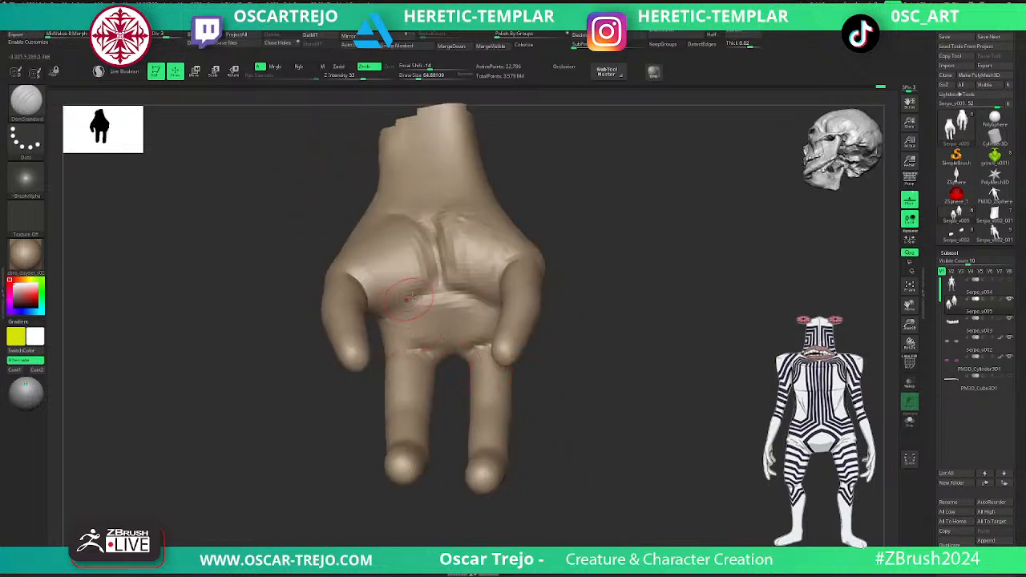
- Build up the palm pad above the two middle fingers with the ClayBuildup brush
key("b")
key("c")
key("b")
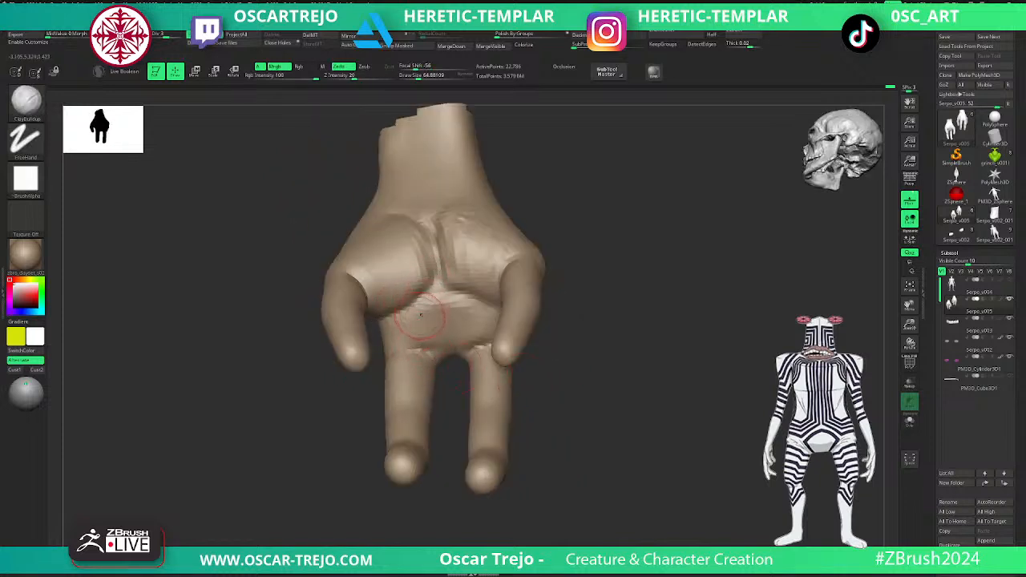
mouse_move(431, 312)
left_mouse_down()
mouse_move(417, 309)
mouse_move(437, 287)
mouse_move(448, 314)
mouse_move(473, 300)
left_mouse_up()
key("s")
left_click(437, 288)
key("ctrl+d")
key("shift+d")
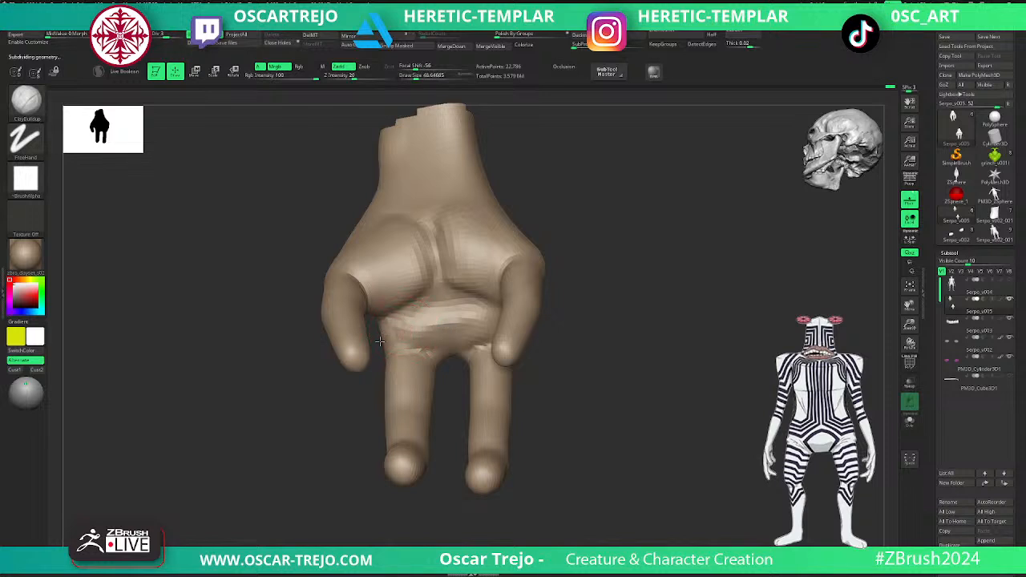
left_click_drag(398, 340, 452, 332)
- Refine the side of the finger pad with ClayBuildup at draw size about 74 and compare it at another subdivision level
left_click_drag(577, 326, 452, 335)
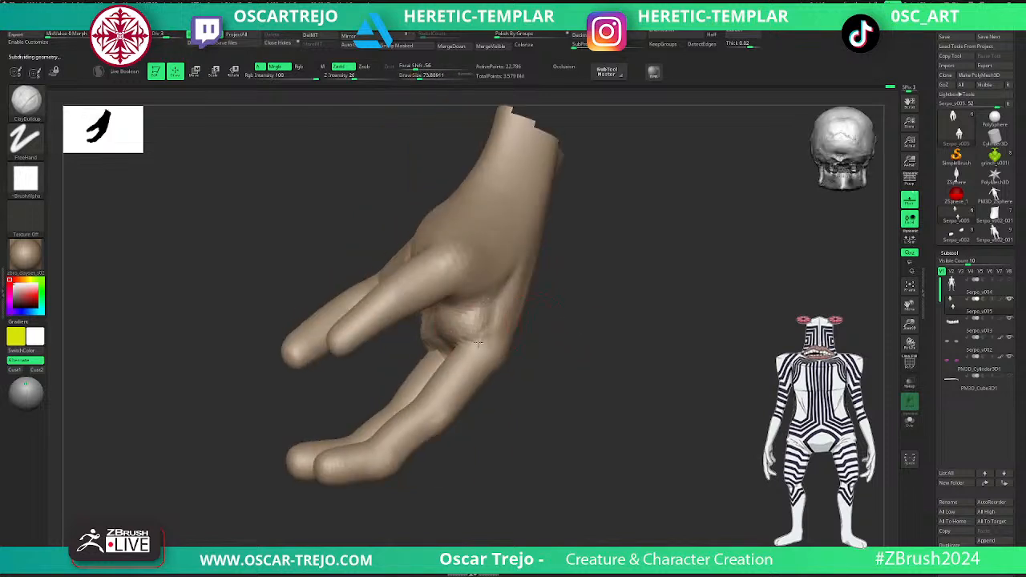
left_click_drag(561, 364, 553, 341, "alt")
mouse_move(553, 341)
left_mouse_down()
mouse_move(542, 337)
mouse_move(614, 311)
mouse_move(638, 352)
left_mouse_up()
key("d")
key("shift+d")
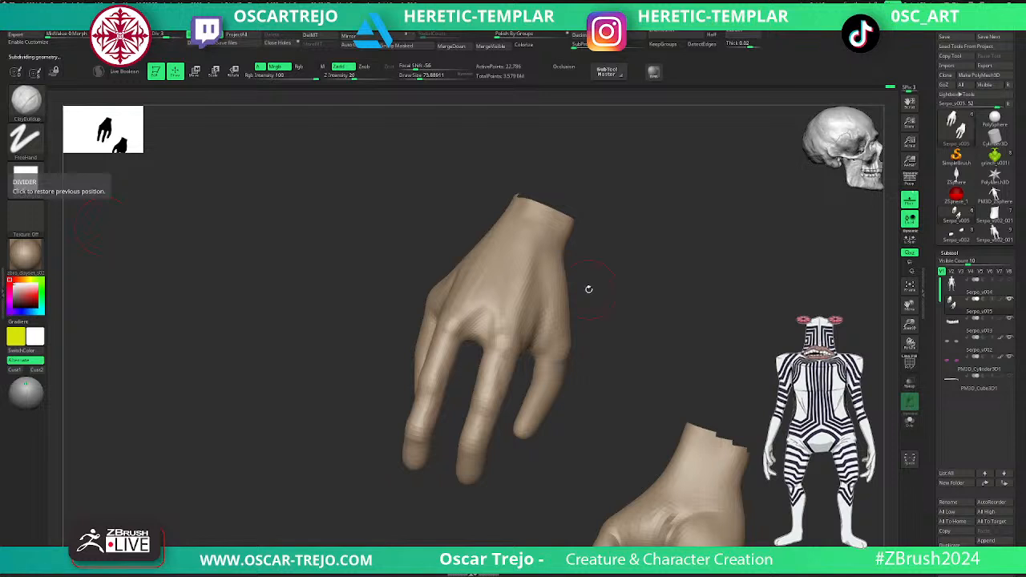
- Adjust the outer contours of the hand and the thumb base with the Move brush at draw size about 120
left_click_drag(615, 295, 621, 289)
key("b")
key("m")
key("v")
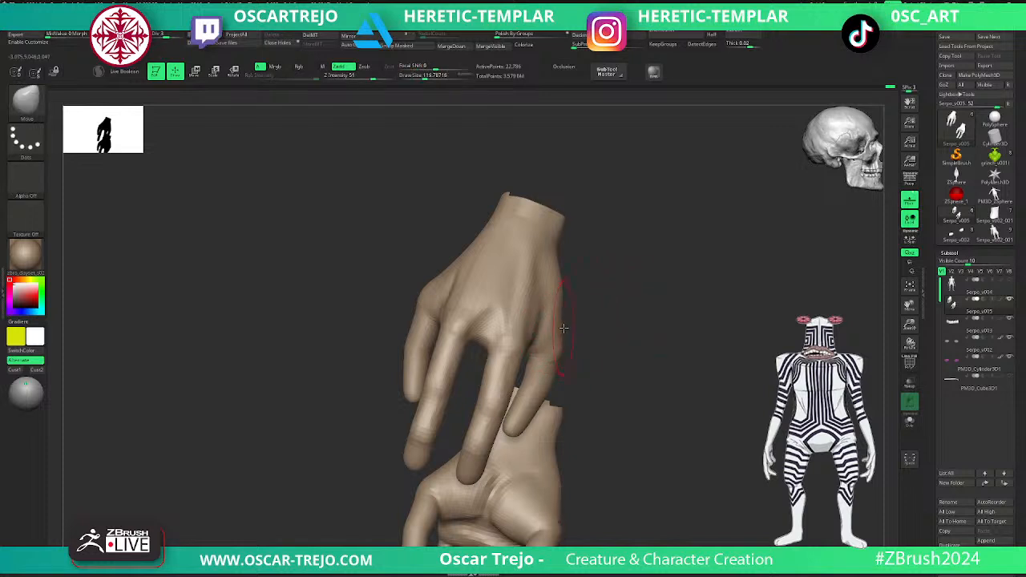
left_click_drag(426, 281, 401, 284)
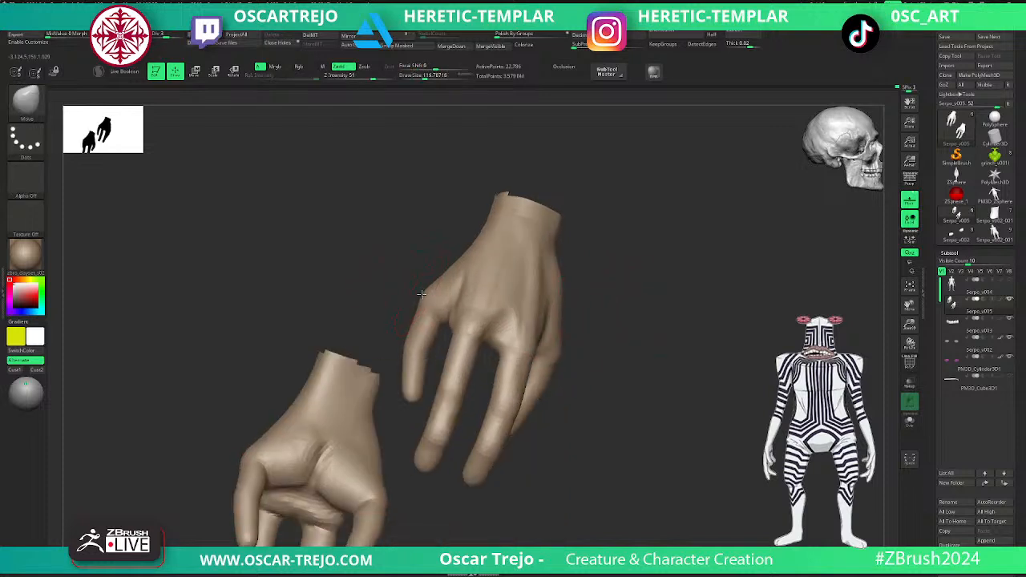
mouse_move(552, 276)
left_mouse_down()
mouse_move(554, 320)
mouse_move(643, 277)
mouse_move(648, 297)
mouse_move(550, 387)
mouse_move(561, 365)
mouse_move(525, 355)
left_mouse_up()
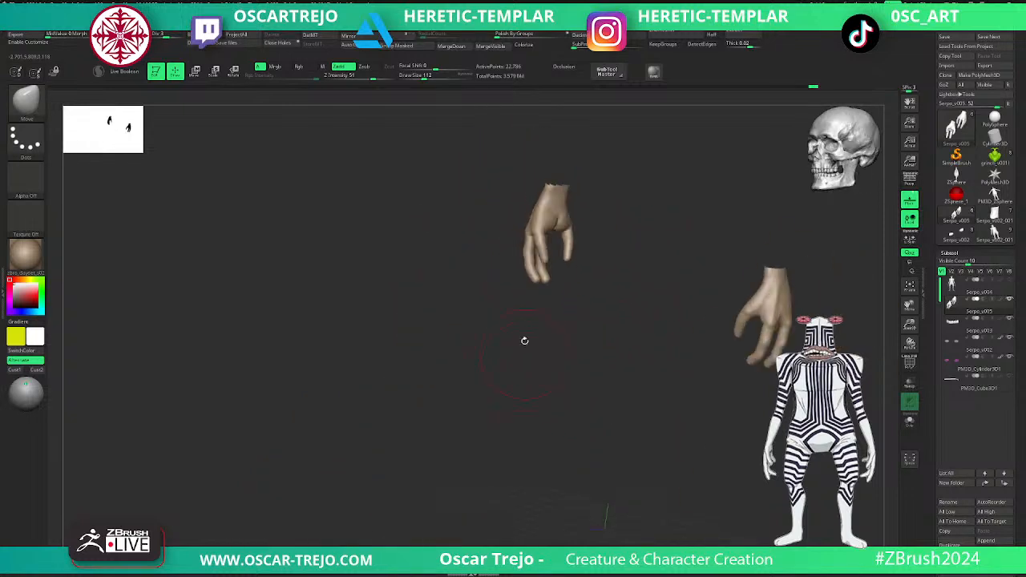
- Carve joint creases across the palm side of both middle fingers with DamStandard, raising the draw size to about 97
mouse_move(567, 307)
left_mouse_down("alt")
mouse_move(620, 392)
mouse_move(570, 243)
left_mouse_up("alt")
key("b")
key("d")
key("s")
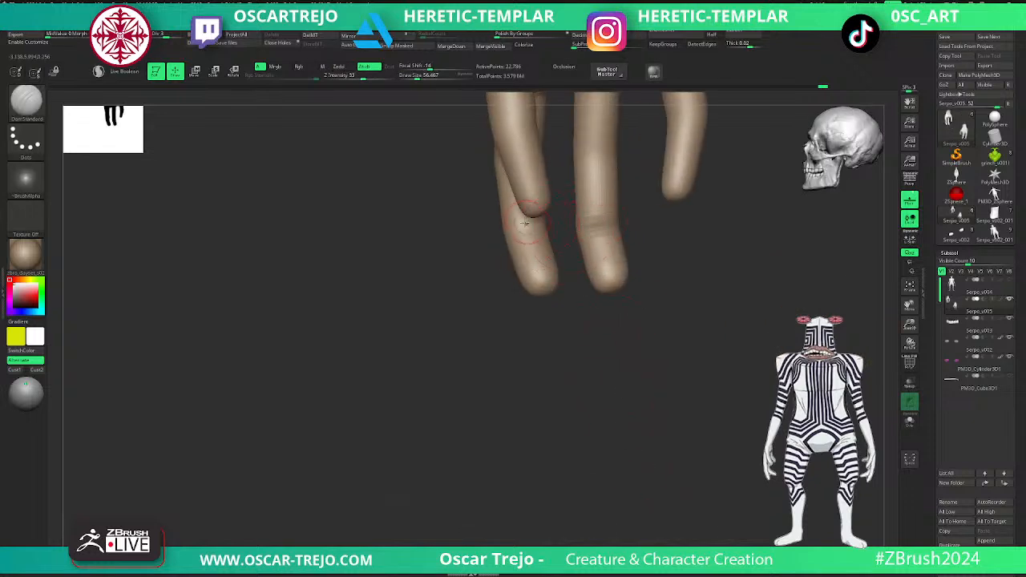
left_click_drag(494, 272, 532, 229)
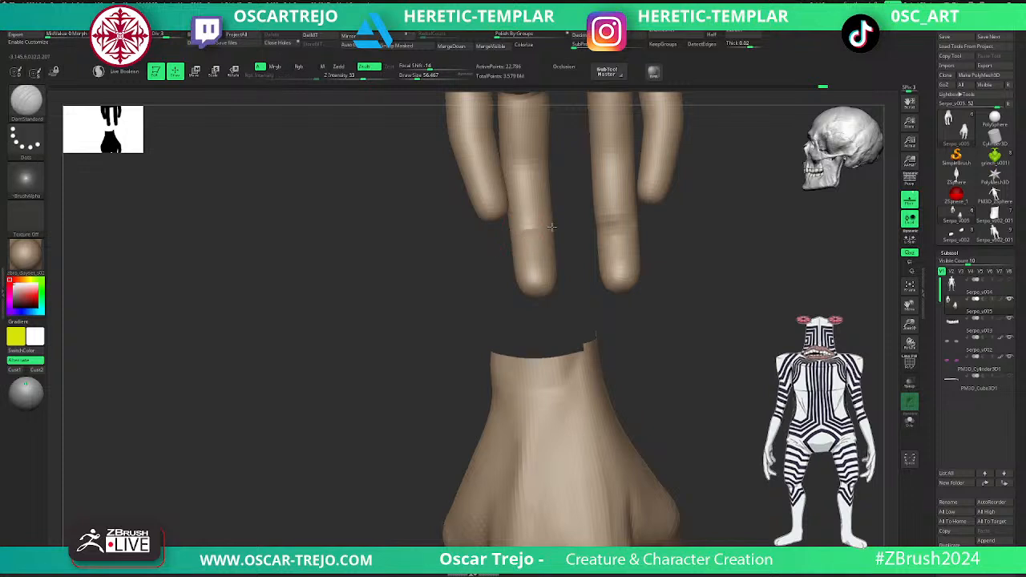
left_click_drag(467, 248, 456, 342, "alt")
key("s")
mouse_move(500, 263)
left_mouse_down()
mouse_move(513, 263)
mouse_move(486, 252)
left_mouse_up()
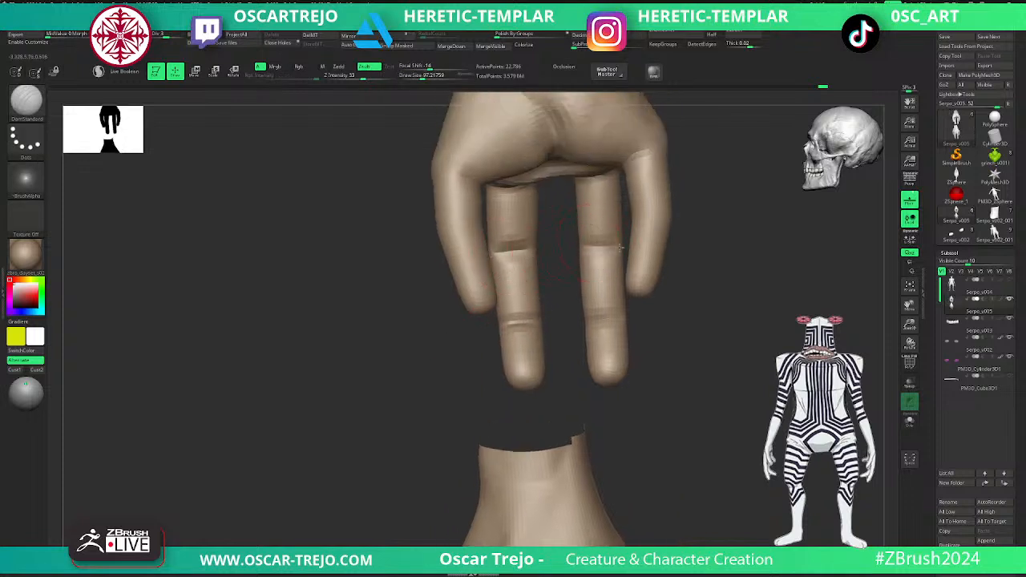
mouse_move(625, 245)
right_mouse_down()
mouse_move(705, 328)
mouse_move(606, 301)
mouse_move(580, 373)
mouse_move(532, 360)
mouse_move(609, 355)
mouse_move(662, 286)
right_mouse_up()
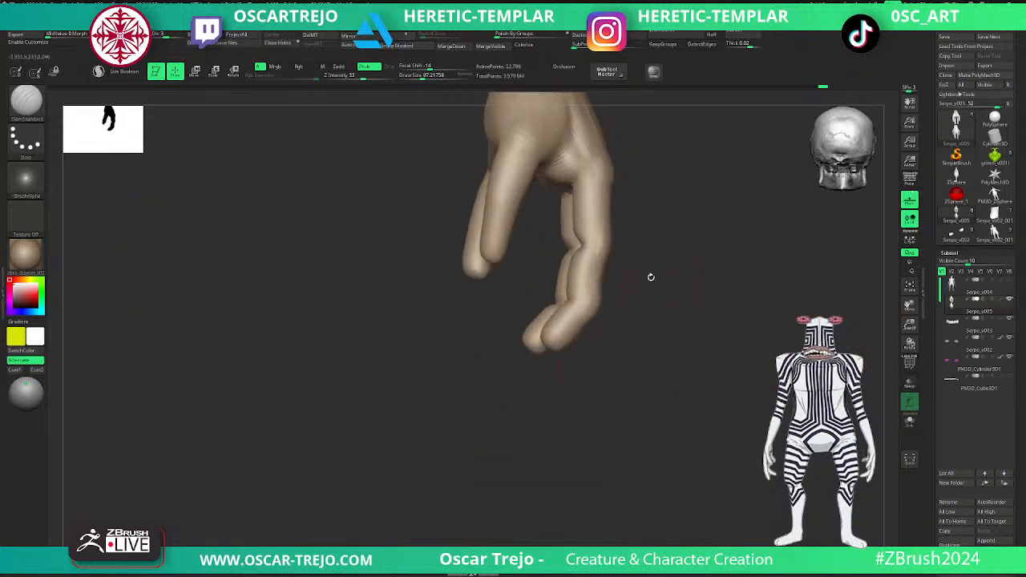
- Reshape the middle finger segments in side view with the Move brush at draw size about 90
key("b")
key("m")
key("v")
key("s")
mouse_move(622, 250)
left_mouse_down()
mouse_move(606, 248)
mouse_move(608, 273)
mouse_move(569, 278)
left_mouse_up()
key("s")
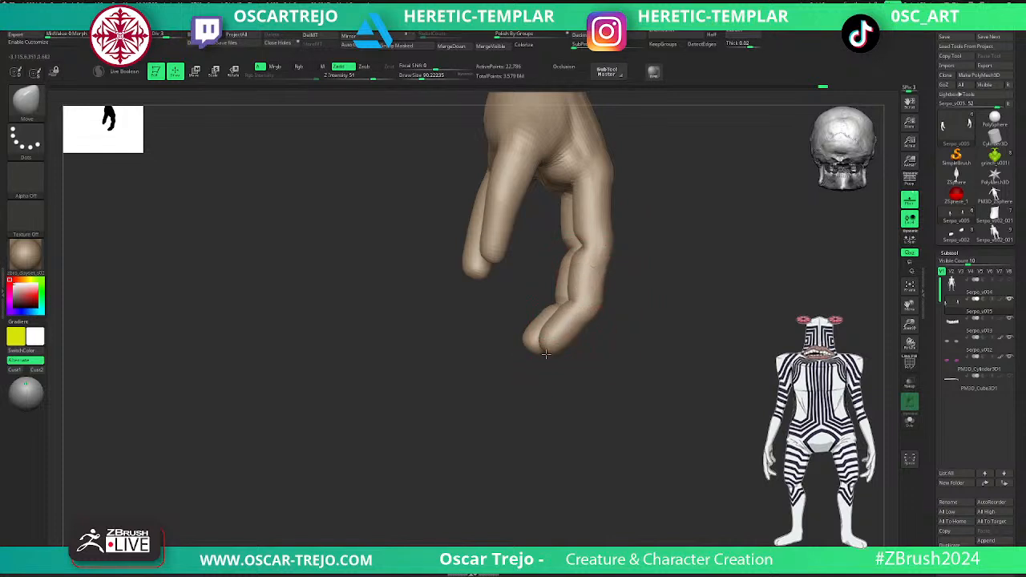
- Refine the fingertips and the base knuckle from the side with the Move brush, raising the draw size to about 128
mouse_move(580, 363)
right_mouse_down()
mouse_move(545, 373)
mouse_move(572, 390)
mouse_move(565, 360)
mouse_move(580, 377)
mouse_move(571, 353)
right_mouse_up()
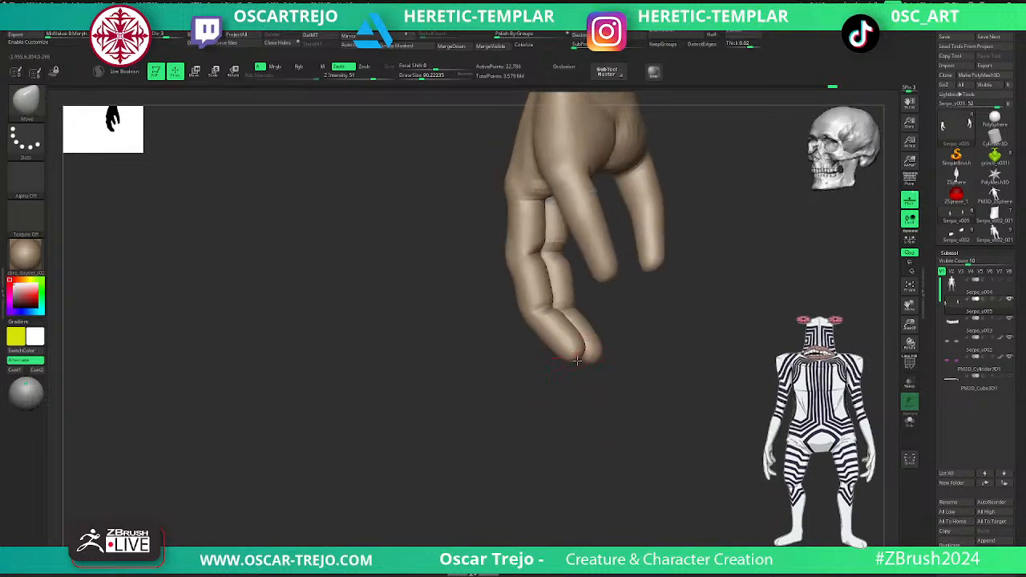
mouse_move(648, 342)
right_mouse_down()
mouse_move(653, 350)
mouse_move(639, 331)
right_mouse_up()
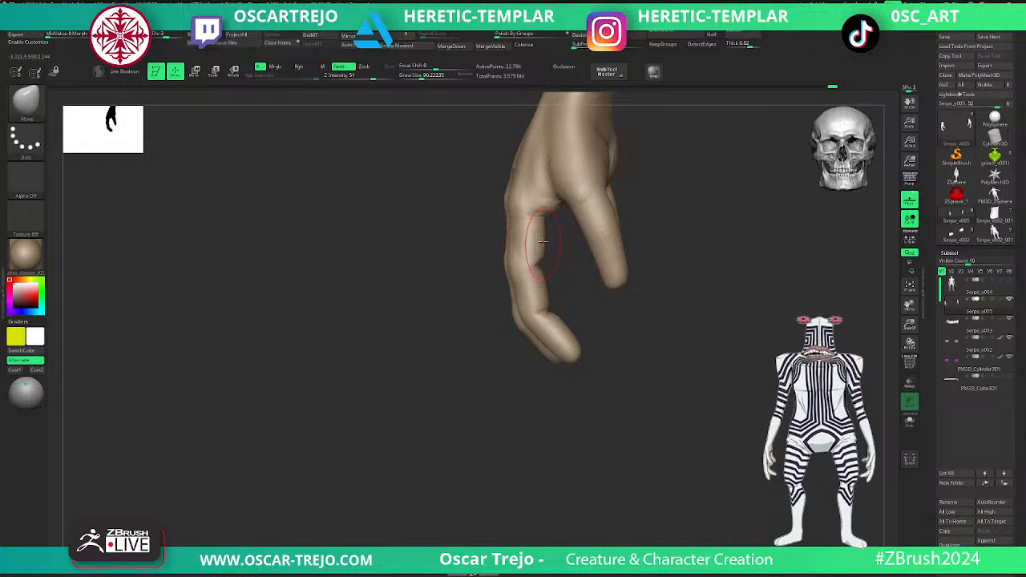
key("s")
left_click_drag(508, 195, 512, 195)
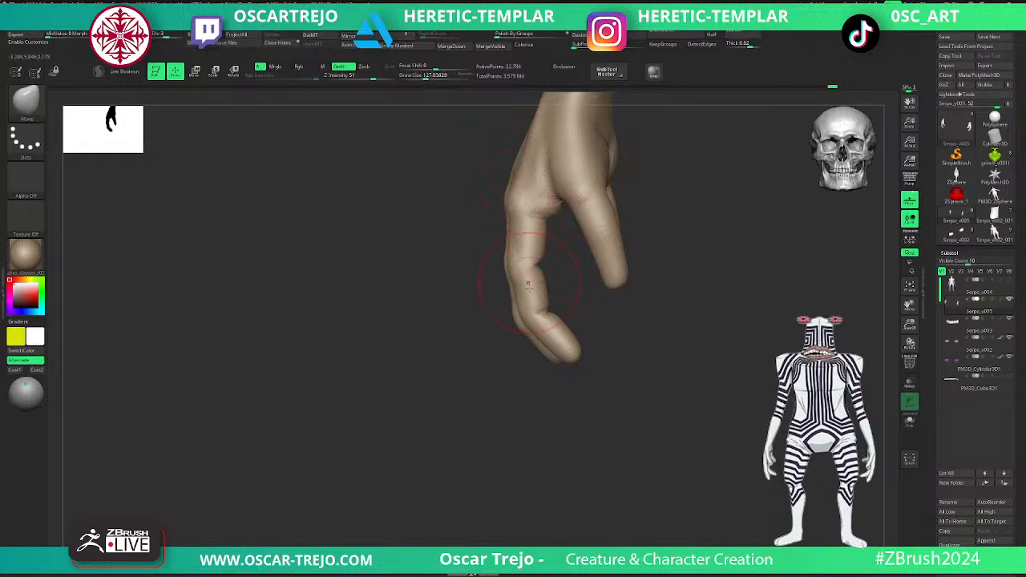
- Adjust the shape of both middle fingers' tips from several angles with the Move brush at draw size about 112
right_click_drag(595, 360, 572, 345, "ctrl")
left_click_drag(534, 334, 493, 358)
key("s")
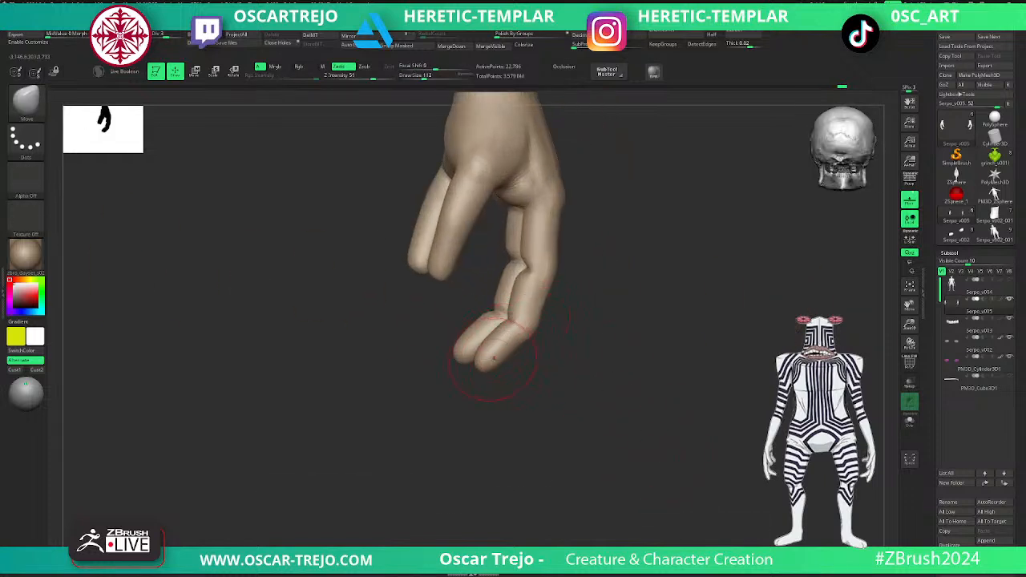
right_click_drag(606, 330, 607, 386, "alt")
right_click_drag(607, 386, 627, 327, "ctrl")
right_click_drag(627, 327, 741, 476, "alt")
right_click_drag(415, 351, 538, 324)
mouse_move(632, 322)
right_mouse_down("alt")
mouse_move(632, 346)
mouse_move(659, 353)
mouse_move(671, 283)
right_mouse_up("alt")
- Carve joint creases across the outer finger with DamStandard, reducing the draw size to about 90
key("b")
key("d")
key("s")
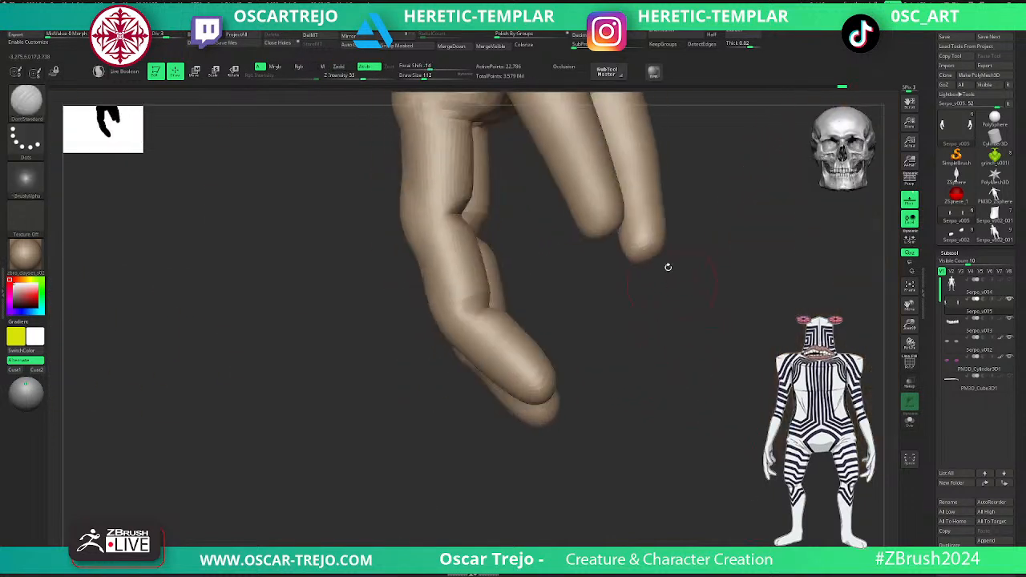
right_click_drag(698, 190, 678, 308, "alt")
mouse_move(678, 308)
right_mouse_down()
mouse_move(666, 286)
mouse_move(592, 299)
right_mouse_up()
left_click_drag(603, 292, 578, 295)
right_click_drag(619, 321, 518, 313)
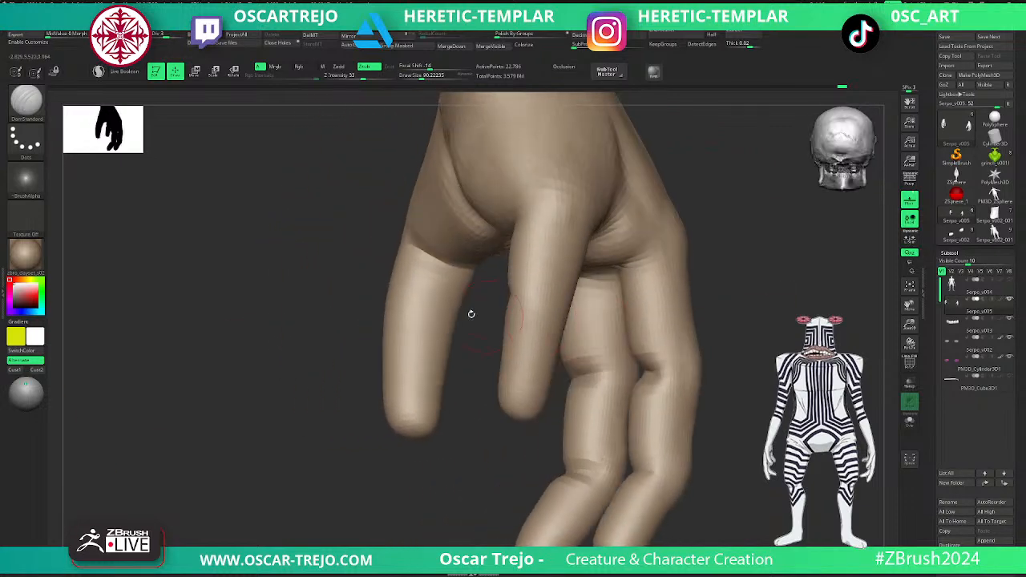
mouse_move(384, 315)
left_mouse_down()
mouse_move(452, 340)
mouse_move(453, 328)
mouse_move(414, 335)
mouse_move(435, 332)
left_mouse_up()
key("s")
- Reshape the tips and lengths of the outer fingers with the Move brush, raising the draw size to about 177
key("b")
key("m")
key("v")
key("s")
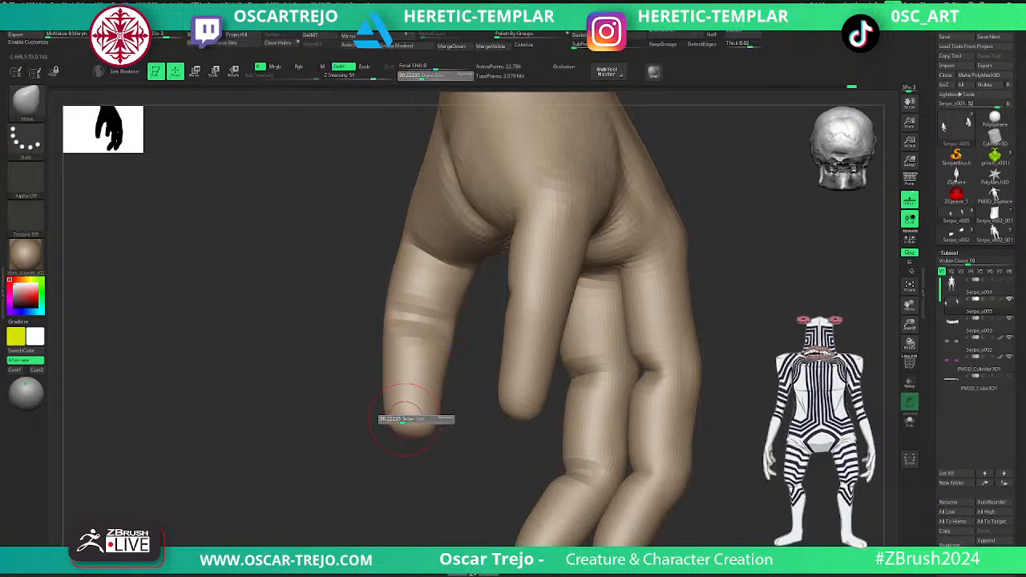
left_click_drag(413, 433, 388, 386)
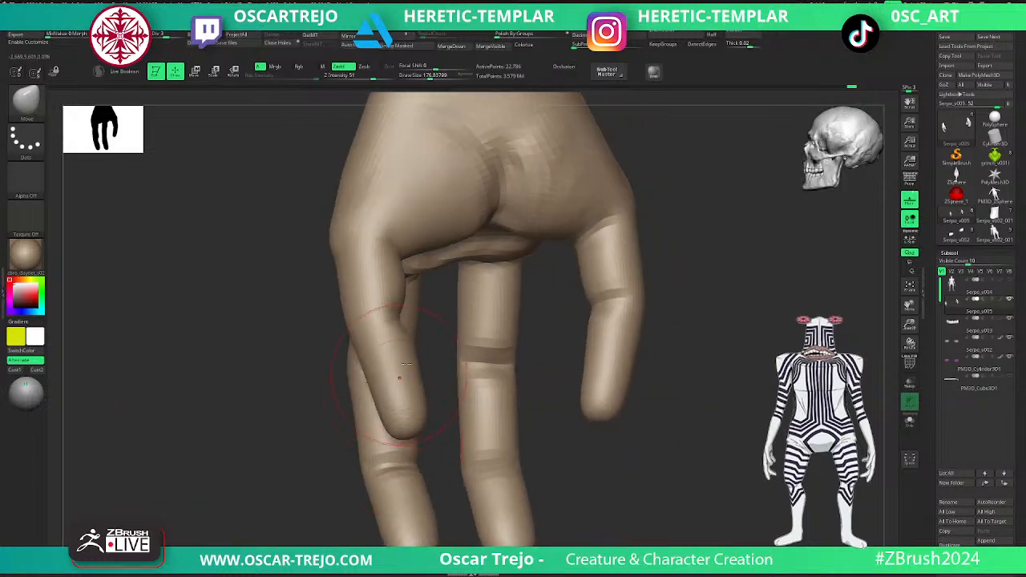
key("s")
left_click_drag(670, 394, 621, 419)
key("s")
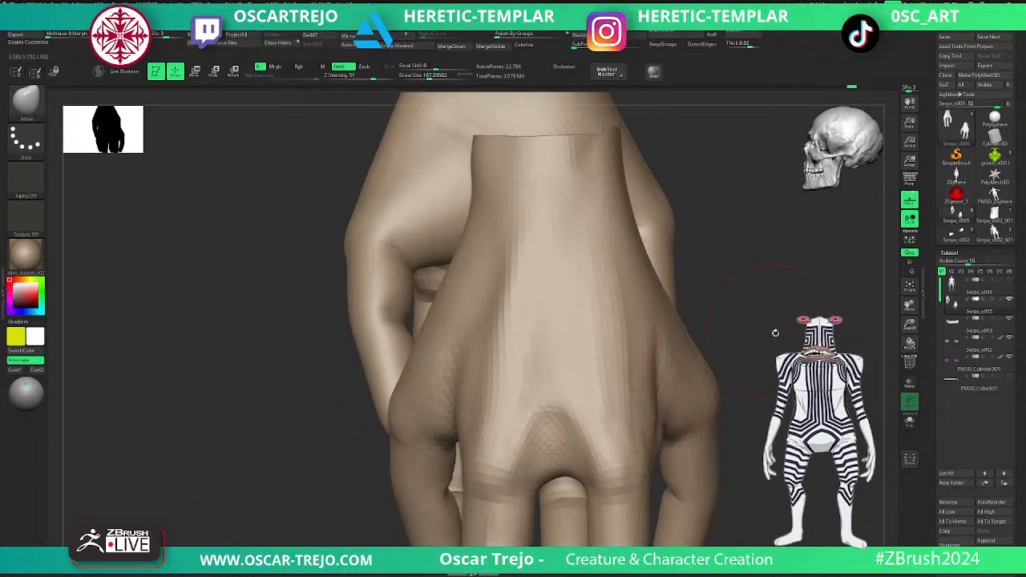
- Adjust the knuckle contours along both sides of the back of the hand with the Move brush at draw size about 167
left_click_drag(769, 332, 464, 404)
left_click_drag(396, 434, 416, 423)
left_click_drag(616, 424, 622, 423)
mouse_move(710, 429)
left_mouse_down()
mouse_move(613, 425)
mouse_move(622, 426)
left_mouse_up()
key("s")
key("s")
left_click_drag(622, 427, 629, 426)
left_click_drag(629, 423, 620, 417, "shift")
- Build up volume around the wrist with the ClayBuildup brush at draw size about 152
key("s")
left_click_drag(444, 473, 495, 397, "alt")
left_click_drag(683, 313, 626, 311)
key("b")
key("d")
key("s")
key("s")
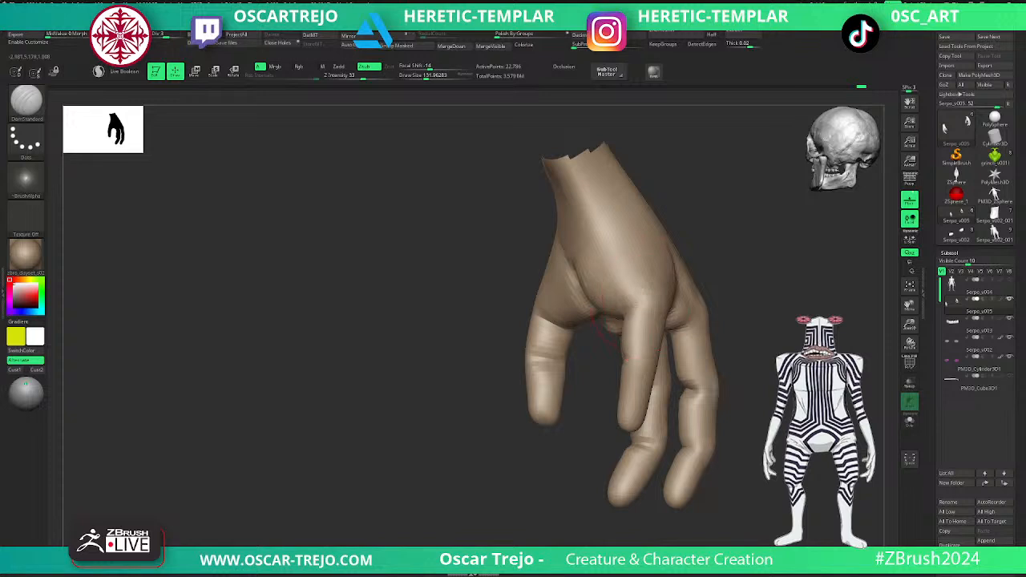
key("b")
key("c")
key("b")
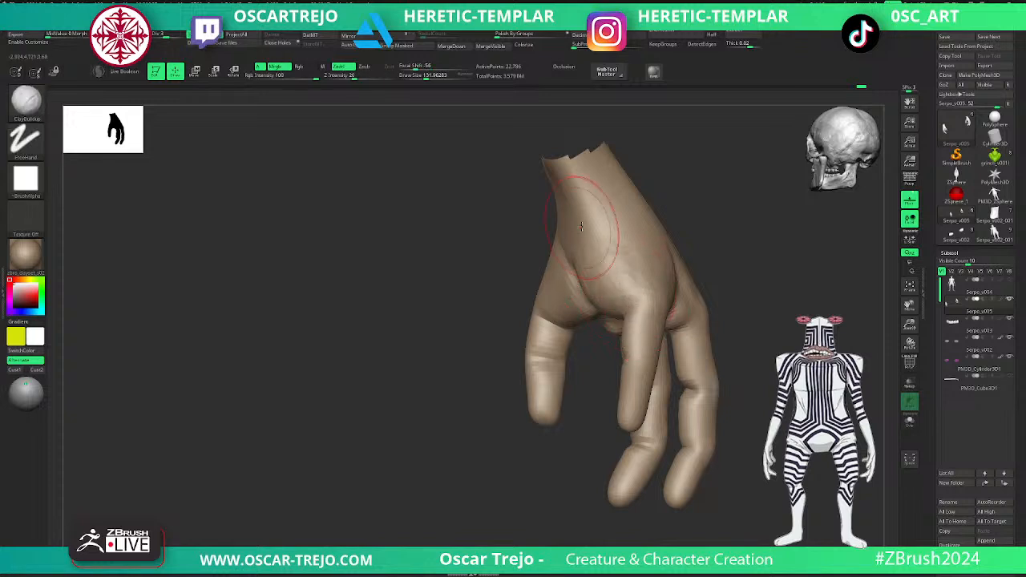
left_click_drag(471, 248, 536, 246)
mouse_move(546, 210)
left_mouse_down()
mouse_move(550, 230)
mouse_move(579, 217)
mouse_move(554, 222)
left_mouse_up()
left_click(698, 224, "ctrl+shift")
left_click_drag(700, 226, 752, 231)
left_click_drag(573, 193, 582, 205, "shift")
- Reveal the whole body and build up the forearm above the wrist with ClayBuildup at draw size about 136
left_click_drag(696, 227, 622, 232)
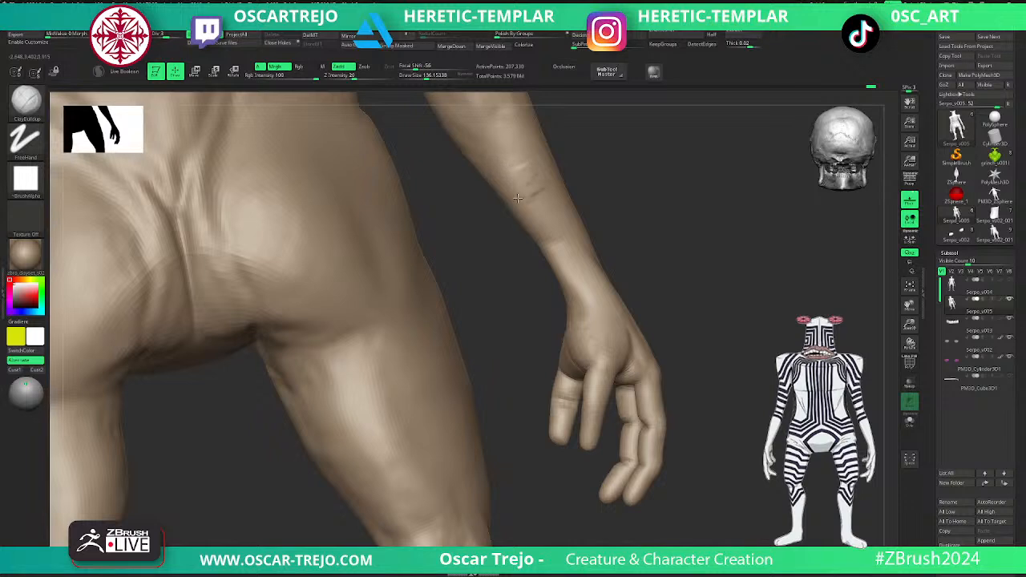
mouse_move(560, 216)
left_mouse_down()
mouse_move(592, 286)
mouse_move(526, 177)
left_mouse_up()
left_click_drag(625, 192, 320, 398)
left_click_drag(764, 342, 634, 345, "alt")
left_click_drag(559, 373, 480, 362, "alt")
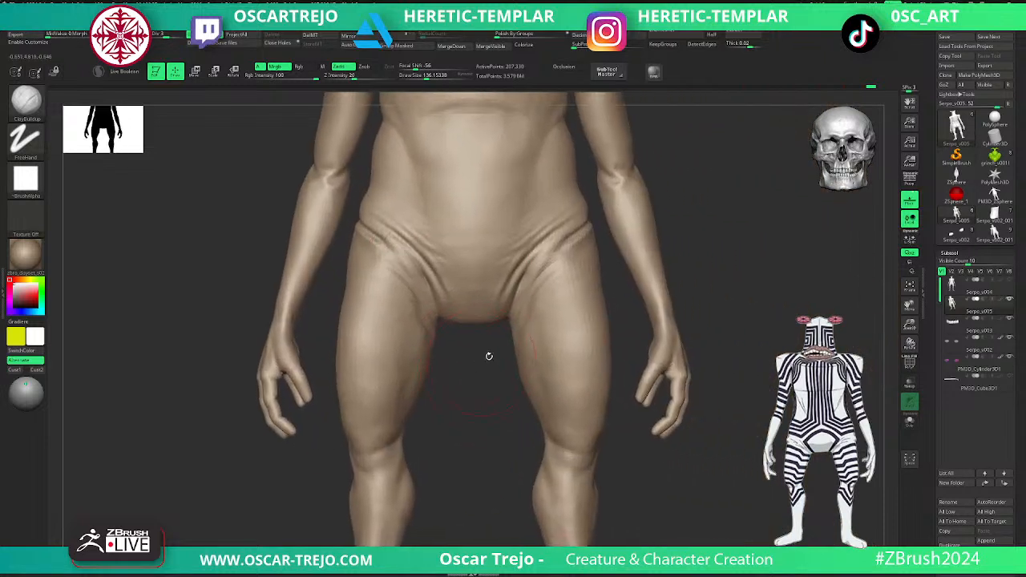
- Refine and smooth the groin folds at subdivision level 4, using DamStandard at draw size about 33
key("b")
key("d")
key("s")
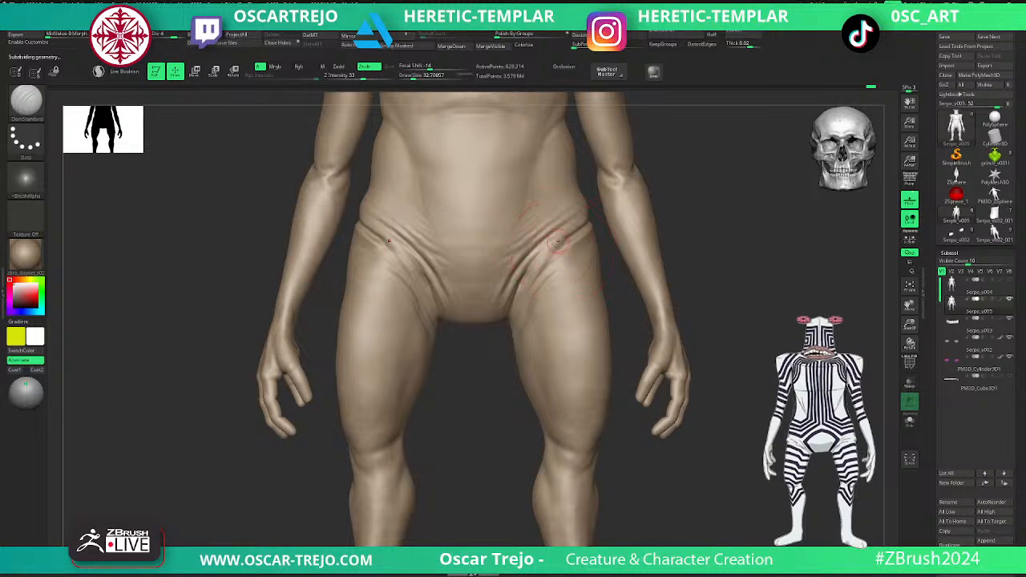
key("shift")
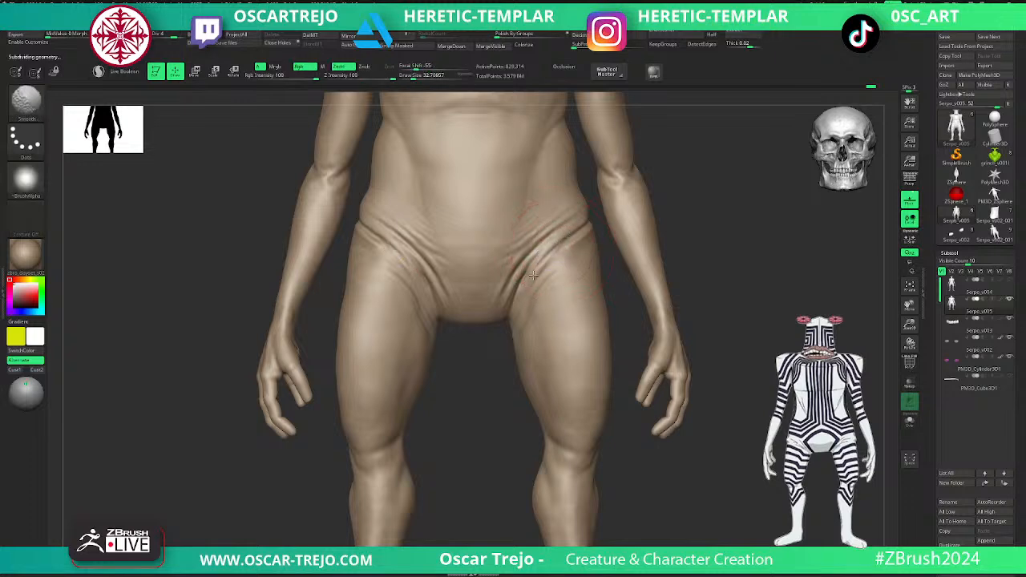
left_click_drag(496, 424, 501, 304, "alt")
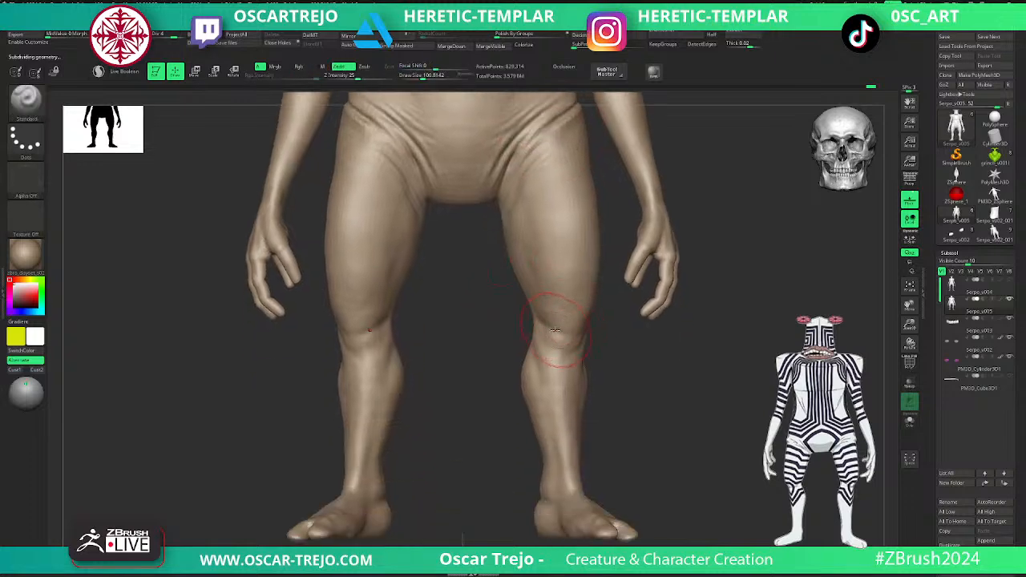
left_click_drag(634, 410, 569, 366, "alt")
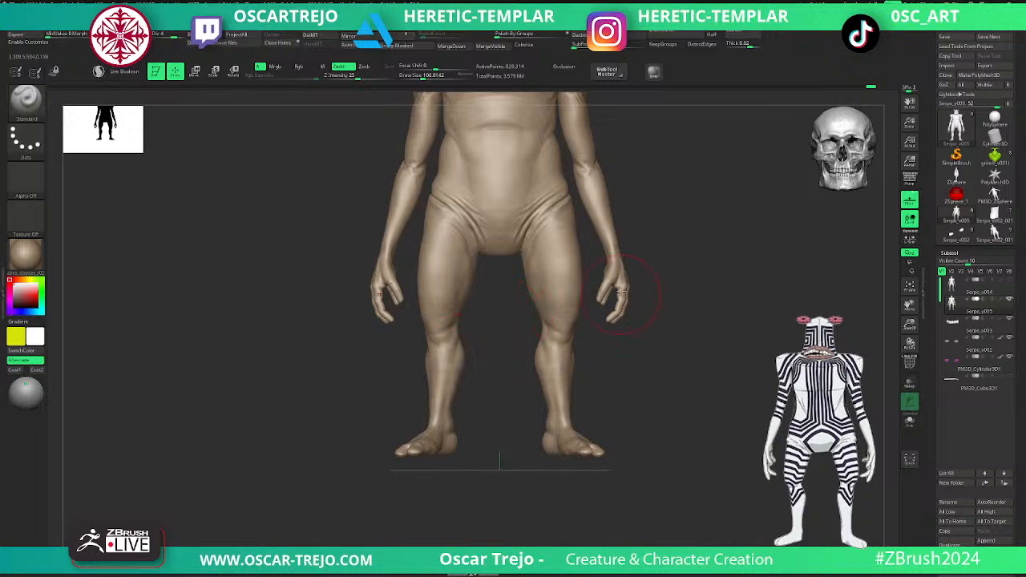
- Examine the body's wireframe and compare its lowest subdivision level with the higher one
key("shift+f")
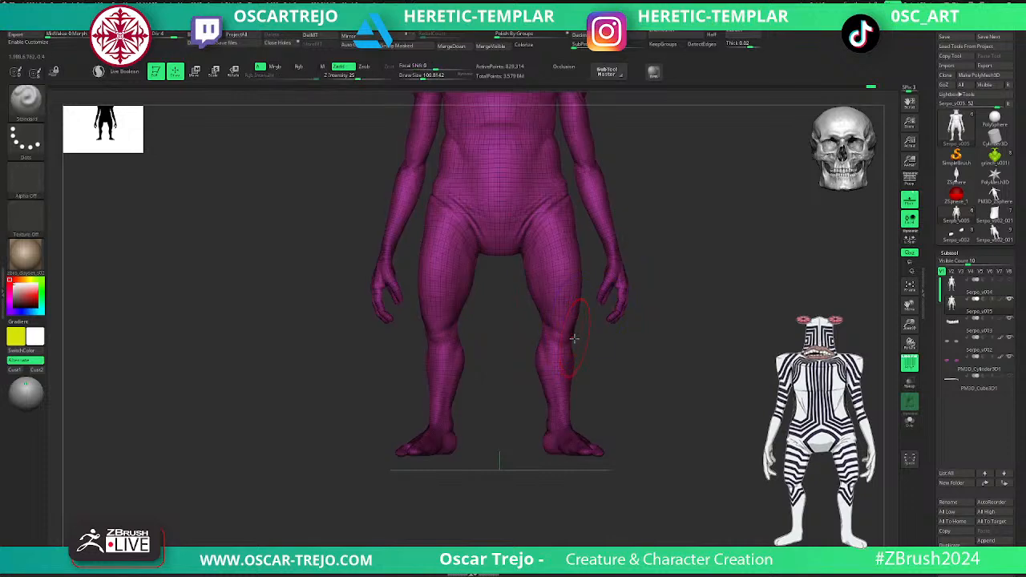
key("shift+f")
key("shift+d")
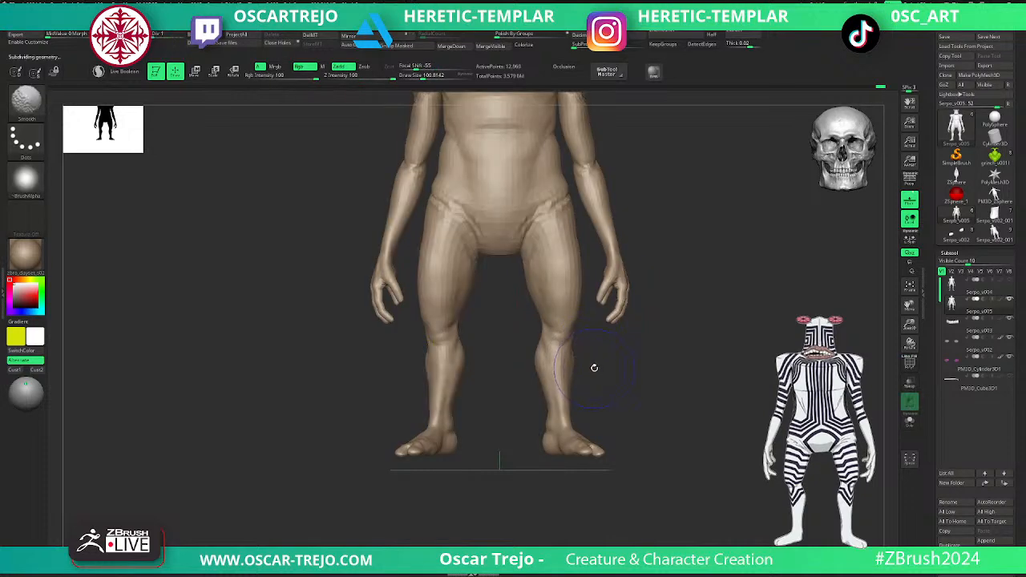
key("shift+f")
mouse_move(625, 379)
left_mouse_down("alt")
mouse_move(601, 342)
mouse_move(628, 368)
left_mouse_up("alt")
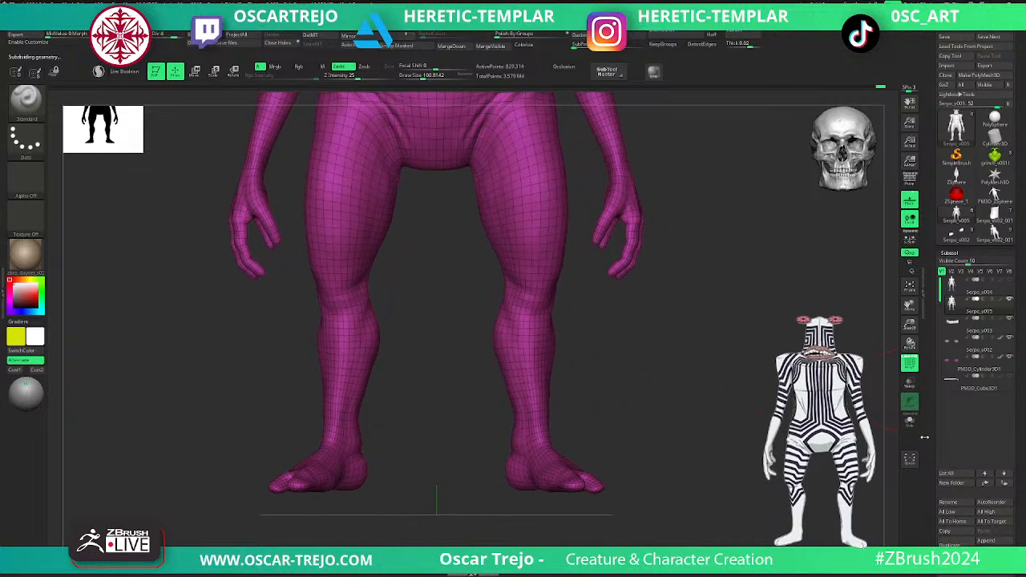
- Raise the body to subdivision level 5 and stop recording on its untitled layer, with the wireframe hidden
left_click_drag(932, 462, 954, 332)
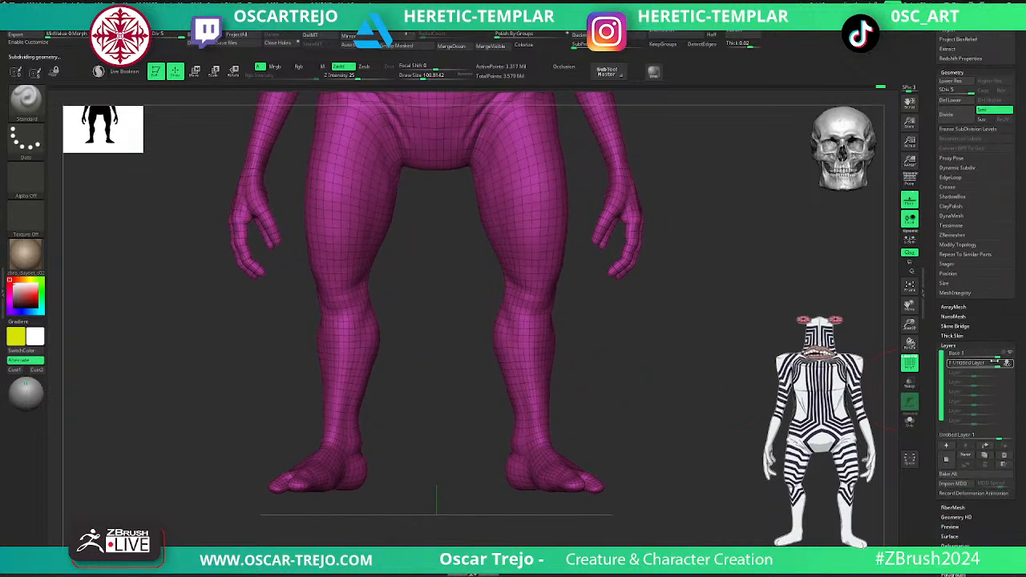
left_click(1007, 364)
key("shift+f")
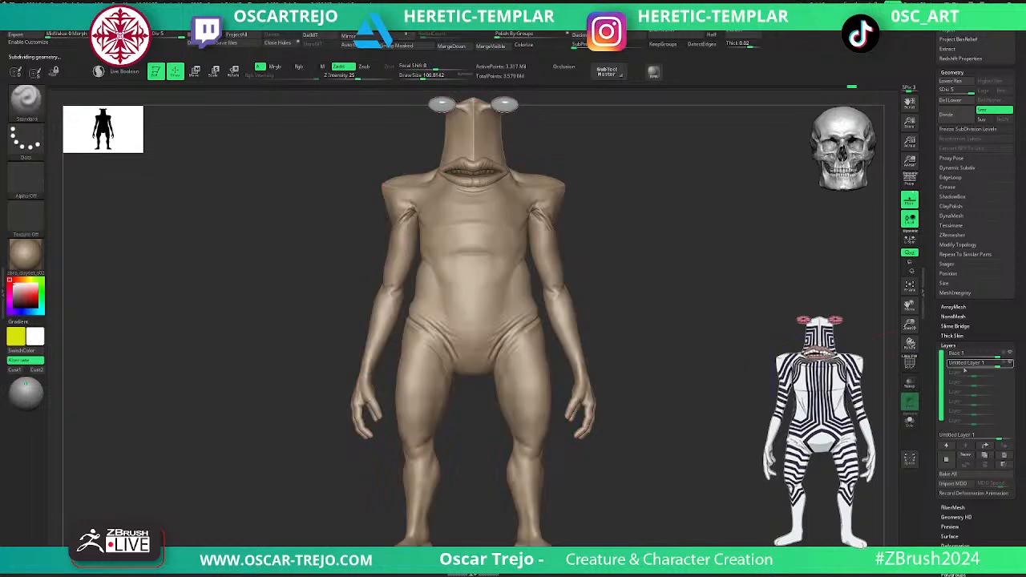
- Toggle the untitled layer's visibility to check its content and rename the layer "sculpt"
left_click(1010, 364)
left_click(1009, 364)
left_click(1010, 364)
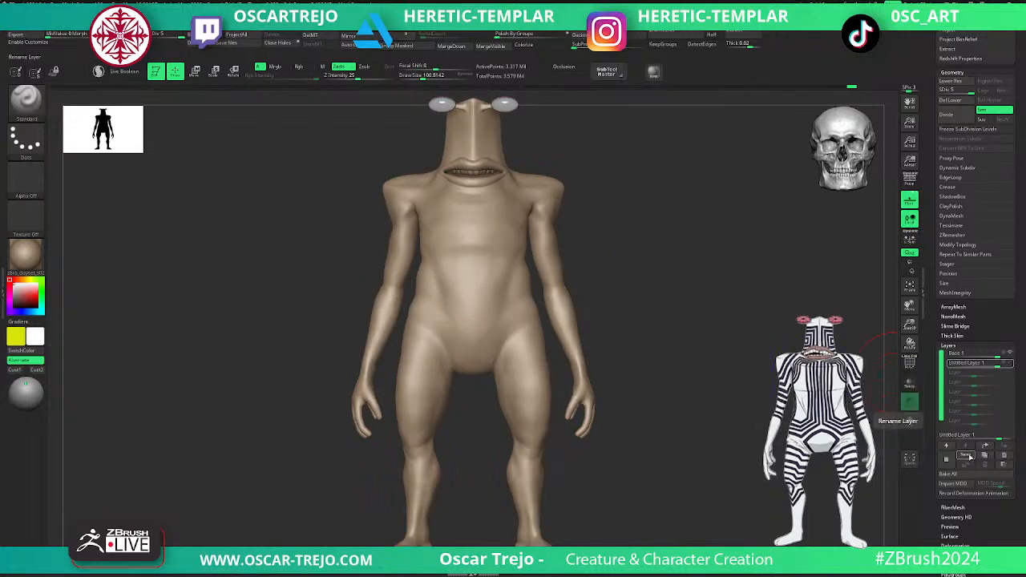
left_click(965, 455)
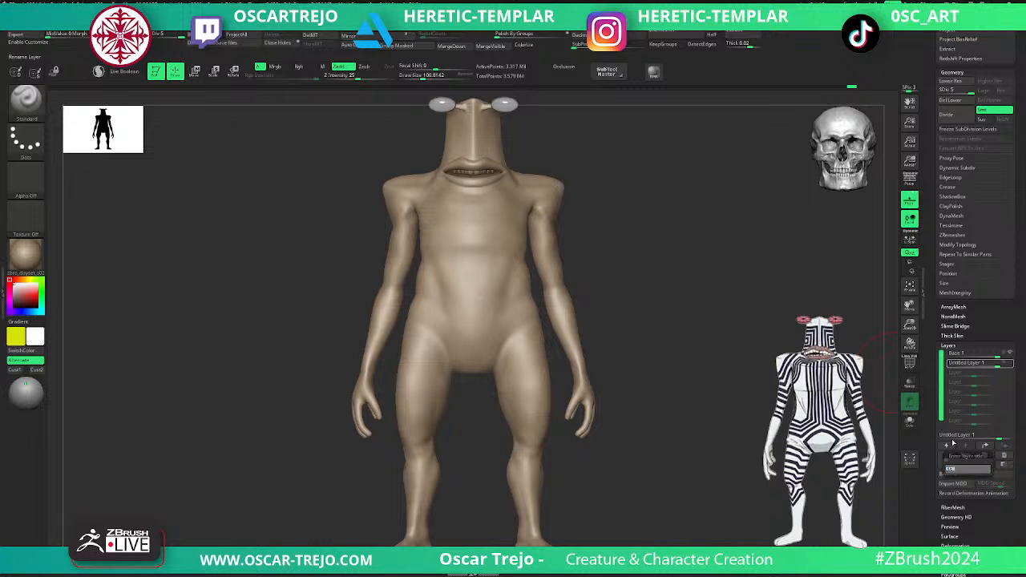
key("Return")
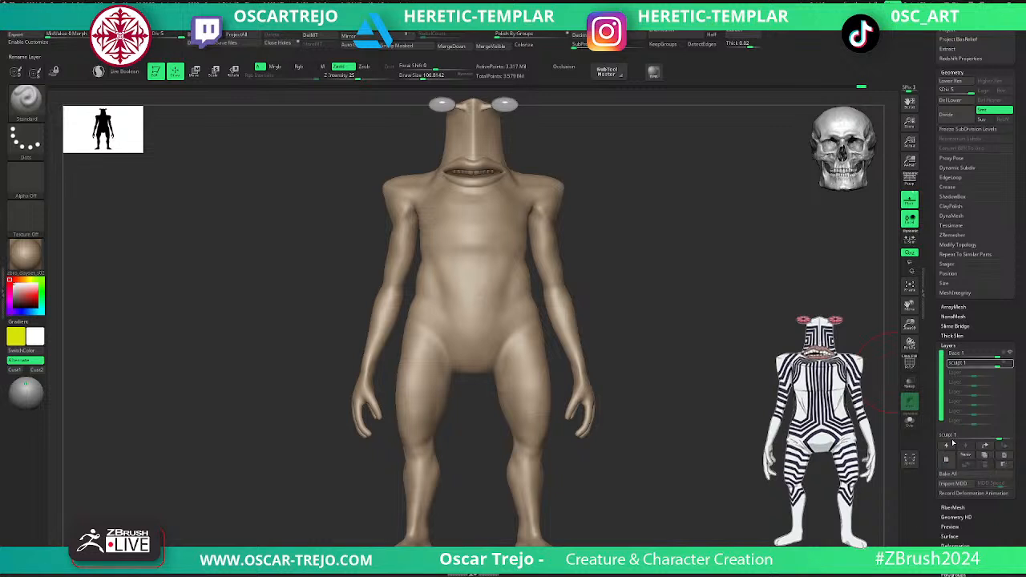
- Add another layer named "legs" and turn the sculpt layer back on
left_click(950, 462)
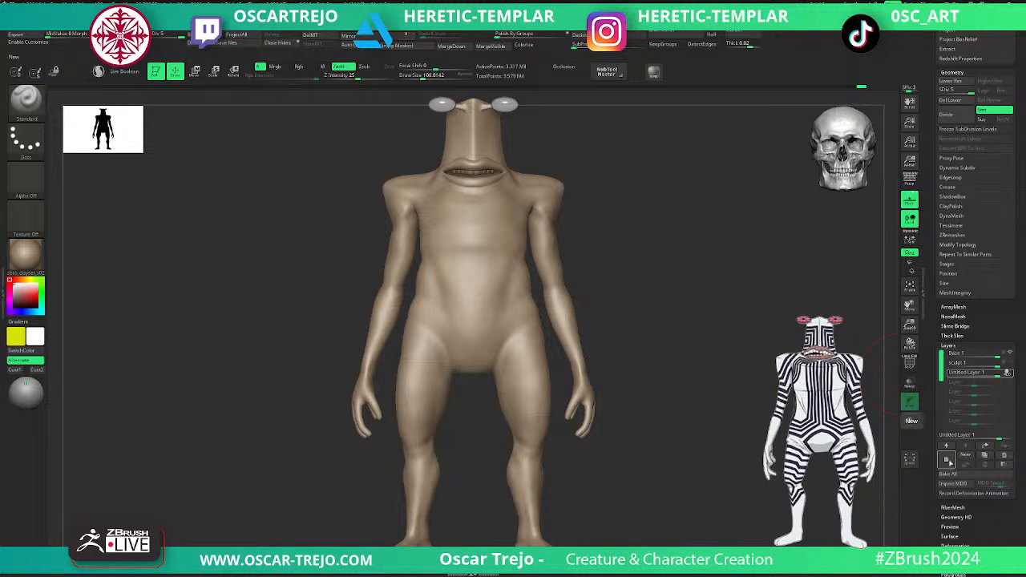
left_click(964, 456)
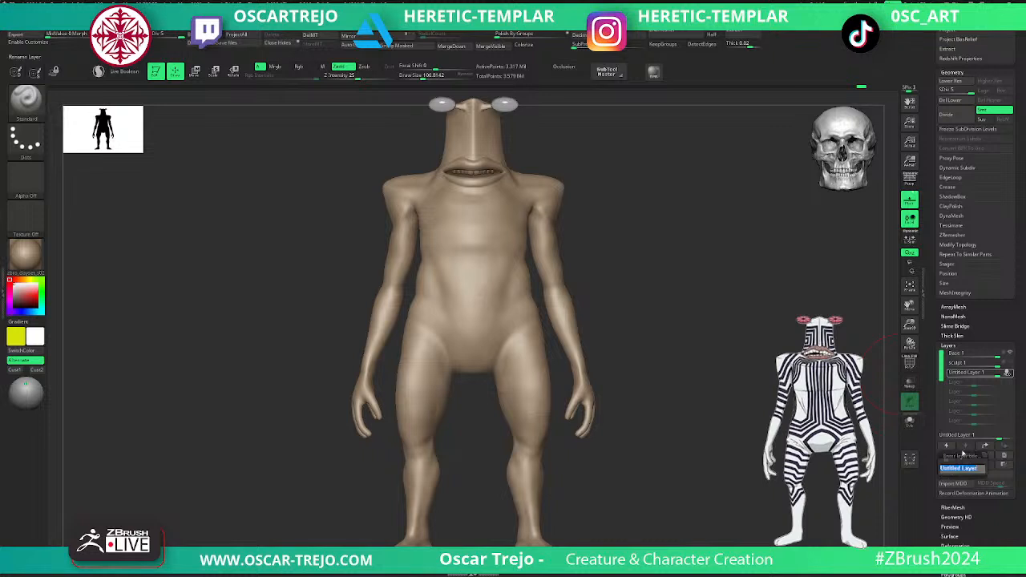
key("Return")
left_click_drag(605, 460, 622, 324)
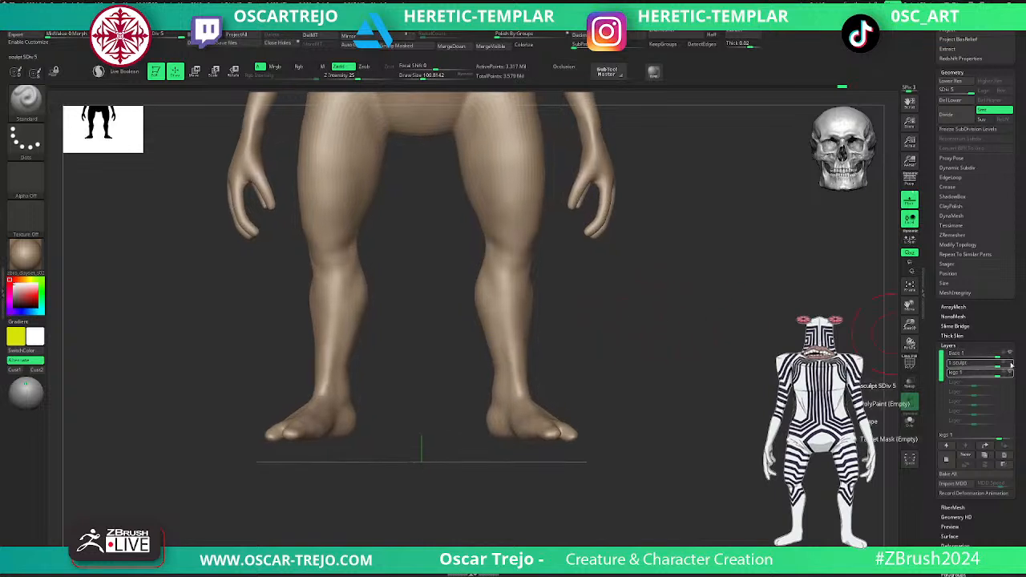
- Isolate the feet at subdivision level 1 and give them their own polygroup
key("shift+d")
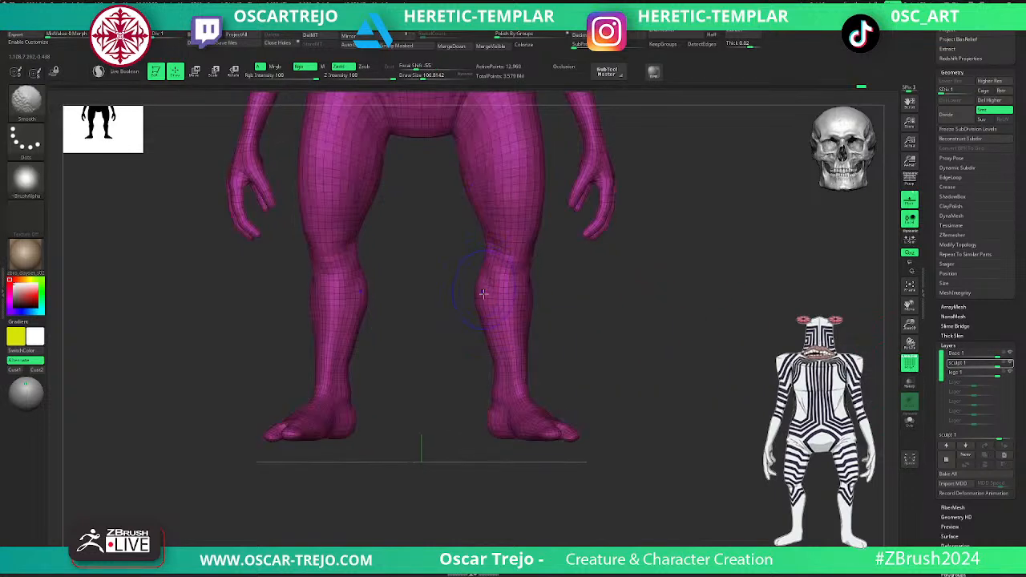
mouse_move(470, 361)
left_mouse_down("ctrl+shift")
mouse_move(554, 446)
mouse_move(584, 449)
left_mouse_up("ctrl+shift")
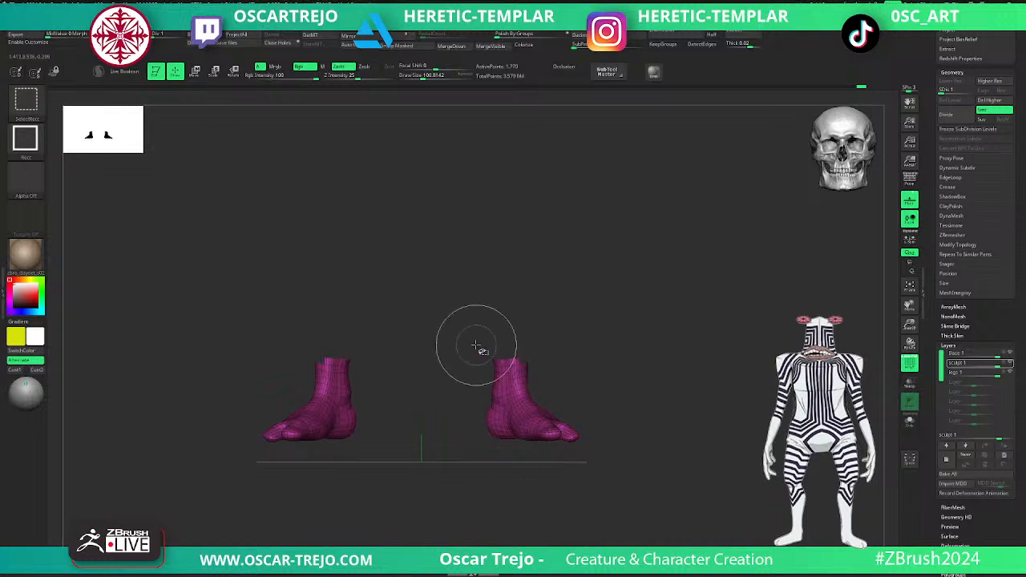
mouse_move(588, 348)
left_mouse_down()
mouse_move(522, 358)
mouse_move(487, 331)
left_mouse_up()
key("ctrl+shift+x")
key("ctrl+shift+x")
key("ctrl+shift+x")
key("ctrl+shift+x")
key("ctrl+shift+x")
key("ctrl+shift+x")
key("ctrl+shift+x")
key("ctrl+shift+x")
key("ctrl+shift+x")
key("ctrl+shift+x")
key("ctrl+shift+x")
key("ctrl+shift+x")
key("ctrl+shift+x")
key("ctrl+shift+x")
key("ctrl+shift+x")
key("ctrl+shift+x")
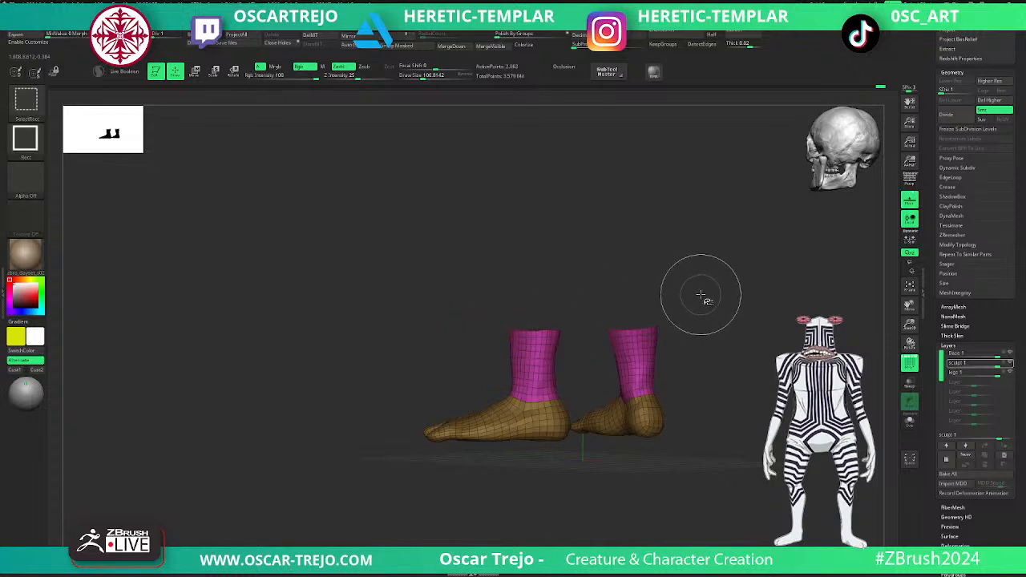
- Grow the visible area up to just below the knees and assign the lower legs to a new polygroup
key("ctrl+shift+x")
key("ctrl+shift+x")
key("ctrl+shift+x")
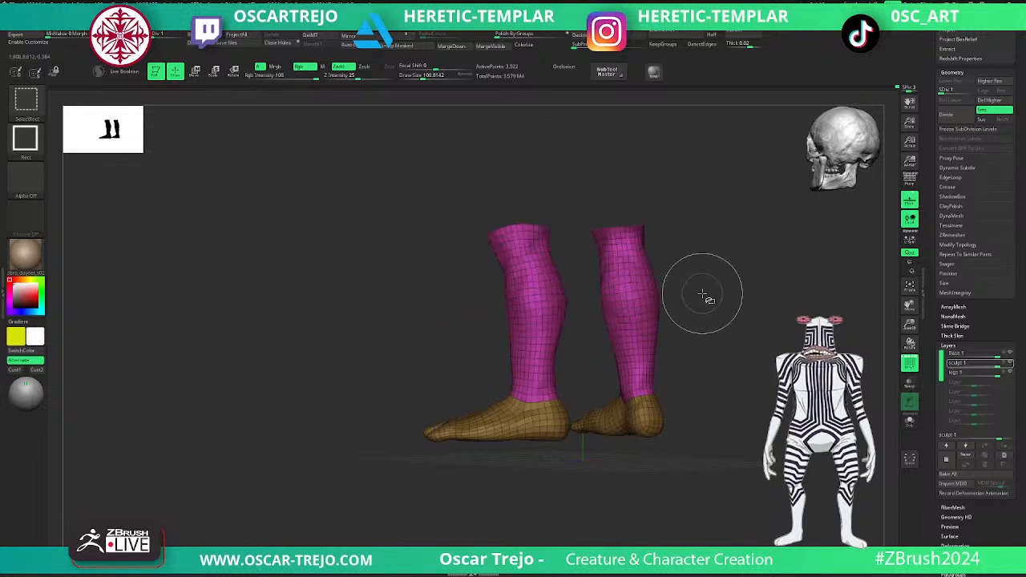
key("ctrl+shift+s")
key("ctrl+shift+s")
key("ctrl+shift+s")
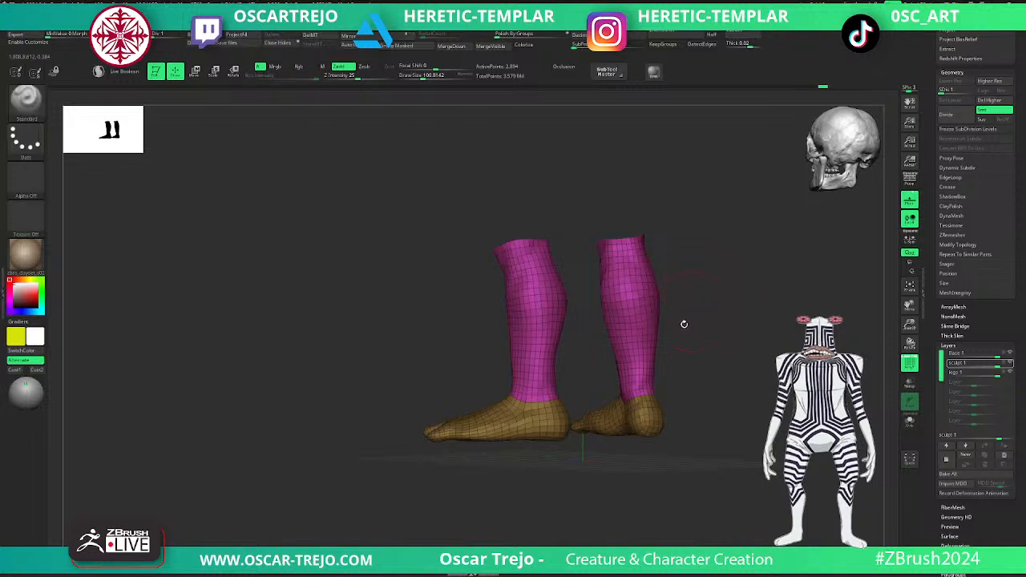
left_click(530, 432, "ctrl+shift")
key("ctrl+w")
- Grow the visible area up over the thighs and assign the thighs to a separate polygroup
left_click_drag(678, 377, 701, 367)
key("ctrl+shift+x")
key("ctrl+shift+x")
key("ctrl+shift+x")
key("ctrl+shift+x")
key("ctrl+shift+x")
key("ctrl+shift+x")
key("ctrl+shift+x")
key("ctrl+shift+x")
key("ctrl+shift+x")
key("ctrl+shift+x")
key("ctrl+shift+x")
key("ctrl+shift+x")
key("ctrl+shift+x")
key("ctrl+shift+x")
key("ctrl+shift+x")
key("ctrl+shift+x")
key("ctrl+shift+x")
left_click_drag(713, 208, 705, 377, "alt")
key("ctrl+shift+x")
key("ctrl+shift+x")
key("ctrl+shift+x")
key("ctrl+shift+x")
key("ctrl+z")
key("ctrl+z")
- Check the foot, shin and thigh polygroups by isolating them, ending with the whole body shown without wireframe
left_click(450, 472, "ctrl+shift")
left_click_drag(574, 510, 566, 329, "alt")
left_click(452, 438, "ctrl+shift")
left_click(486, 430, "ctrl")
left_click(525, 387, "ctrl+shift")
left_click_drag(571, 290, 577, 419, "alt")
key("shift+f")
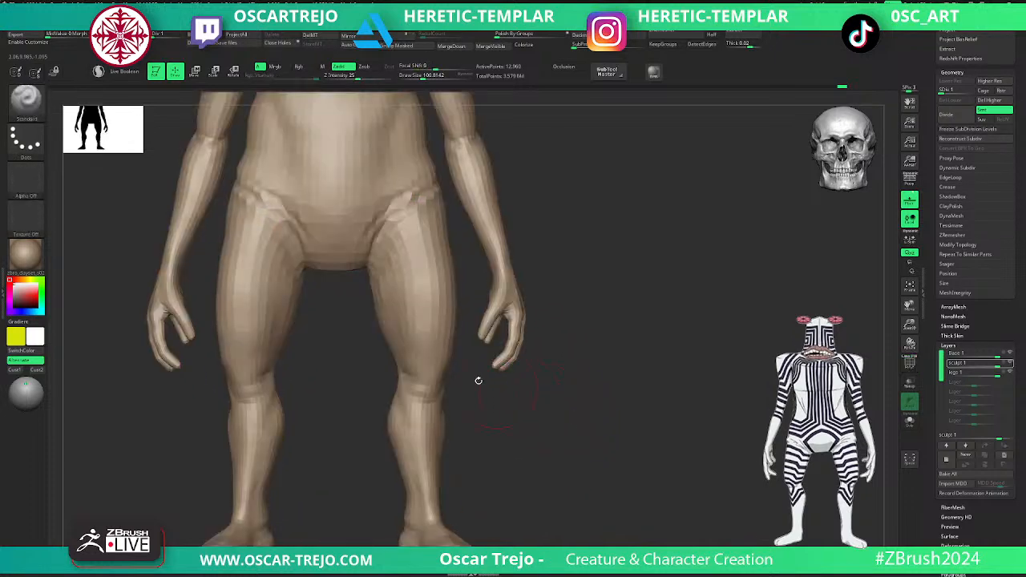
- Try masking the isolated lower legs and feet, showing the whole body again
left_click(438, 366, "ctrl+shift")
left_click(529, 411, "ctrl+shift")
left_click(435, 435, "ctrl+shift")
left_click_drag(521, 468, 570, 436, "alt")
left_click(444, 469, "ctrl+shift")
left_click_drag(600, 241, 348, 479, "ctrl")
left_click(543, 385, "ctrl+shift")
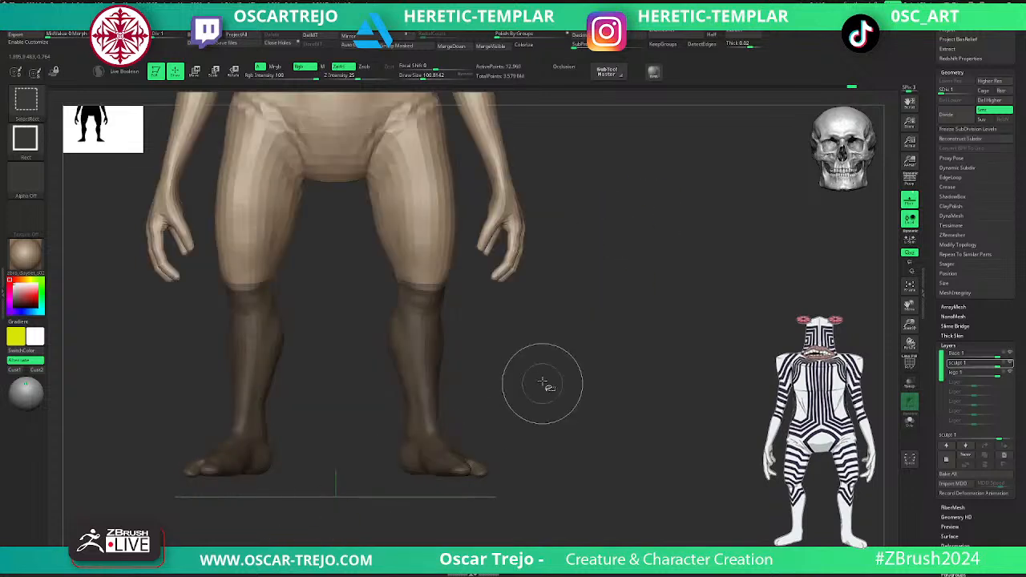
- Return the body to subdivision level 5 and start recording on the legs layer with the wireframe shown
left_click(425, 345, "ctrl")
left_click(426, 344, "ctrl")
key("ctrl+d")
left_click_drag(781, 384, 790, 407, "ctrl")
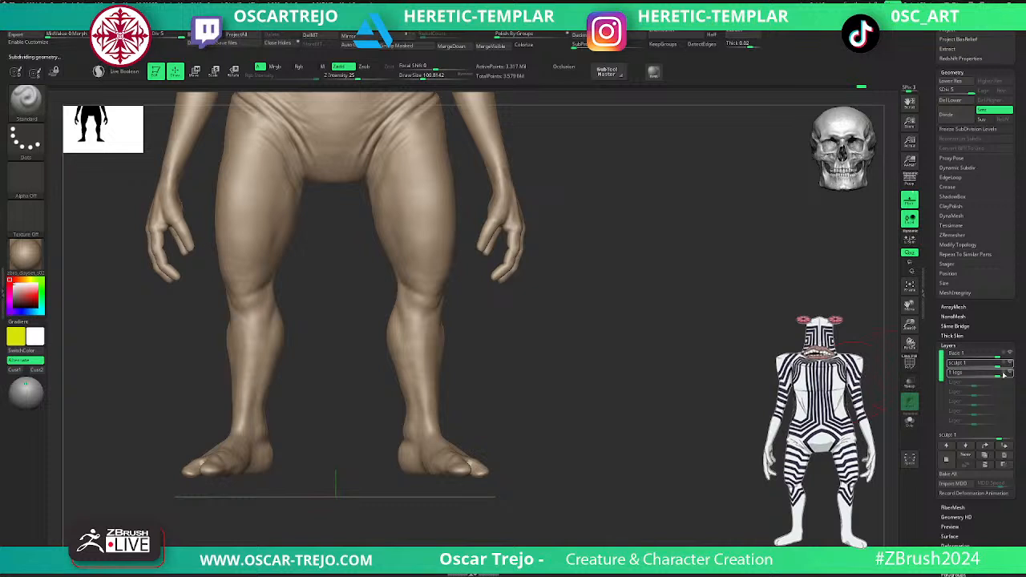
left_click(1004, 374)
key("shift+f")
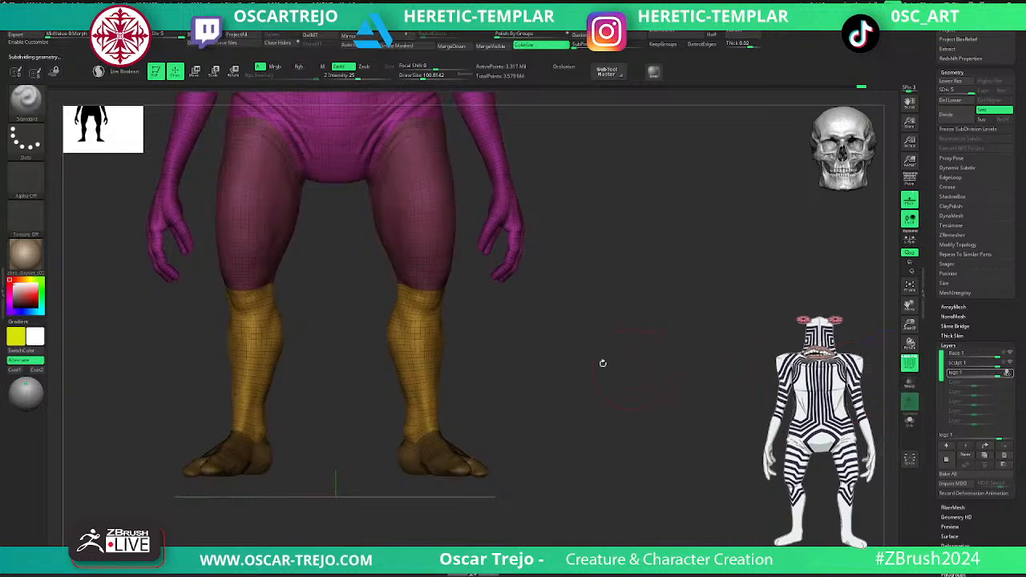
- Isolate the leg polygroups at subdivision level 1, mask the thighs, lower legs and feet, and show the whole body
left_click(424, 365, "ctrl+shift")
left_click(481, 378, "ctrl+shift")
left_click(447, 448, "ctrl+shift")
left_click_drag(531, 382, 548, 397, "ctrl+shift")
left_click_drag(627, 234, 343, 545, "ctrl")
left_click(554, 385, "ctrl+shift")
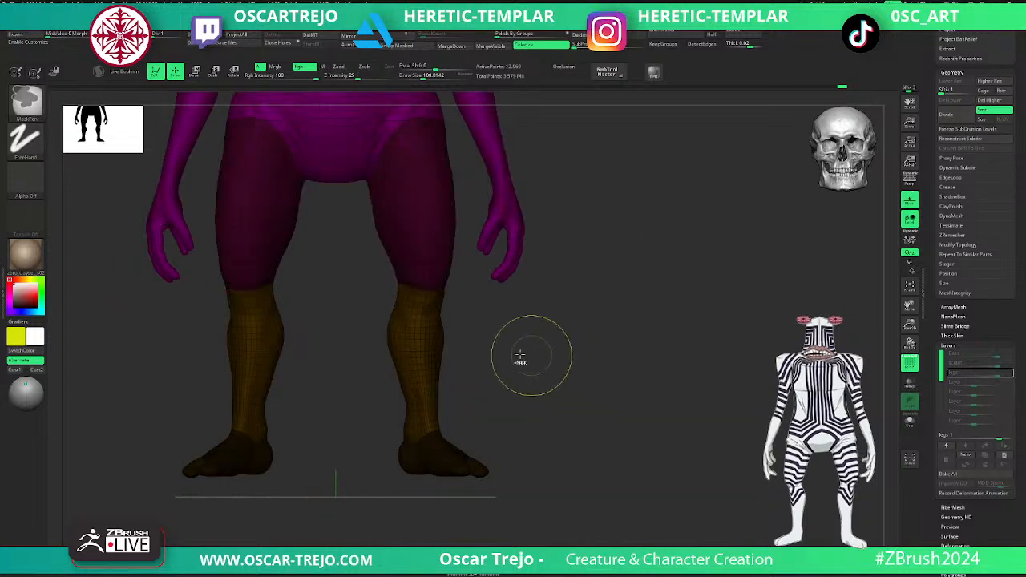
- Try rotating the lower legs and feet about the knees at subdivision level 2 with the rest masked, and clear the mask
key("shift+f")
key("ctrl+d")
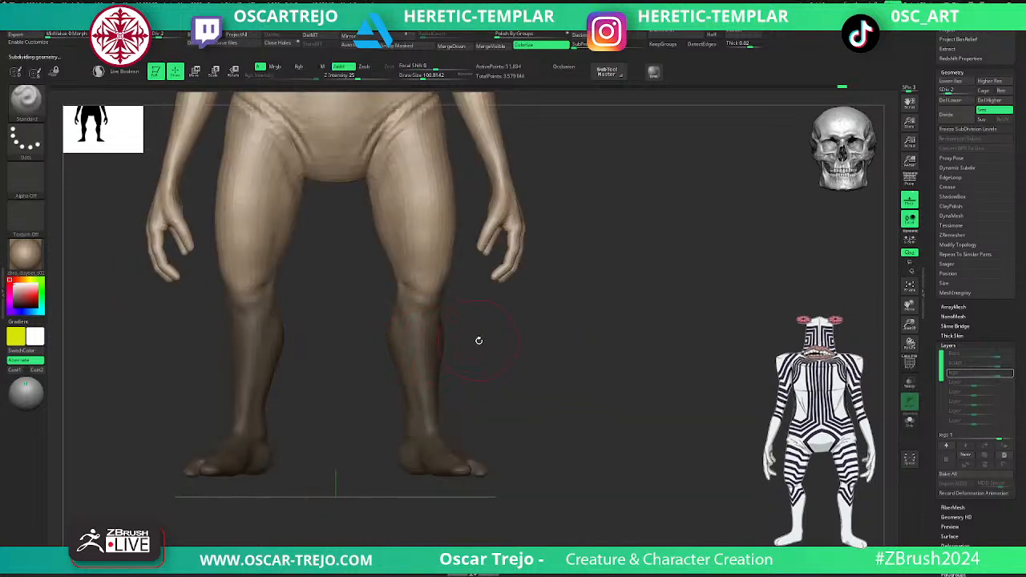
left_click(470, 343, "ctrl")
key("w")
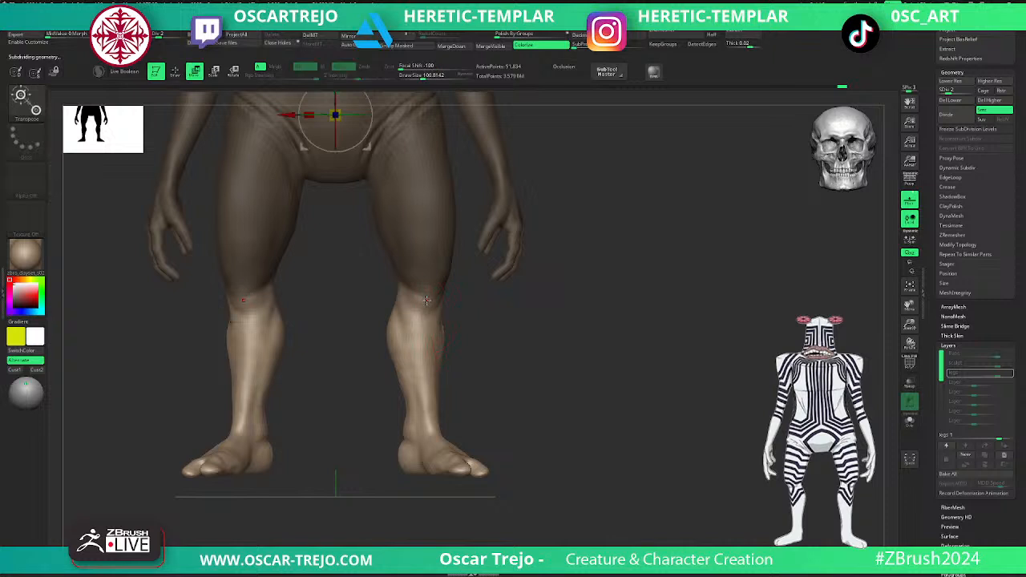
left_click(427, 300, "alt")
left_click(442, 231, "alt")
left_click_drag(441, 299, 443, 301)
left_click_drag(553, 343, 514, 350)
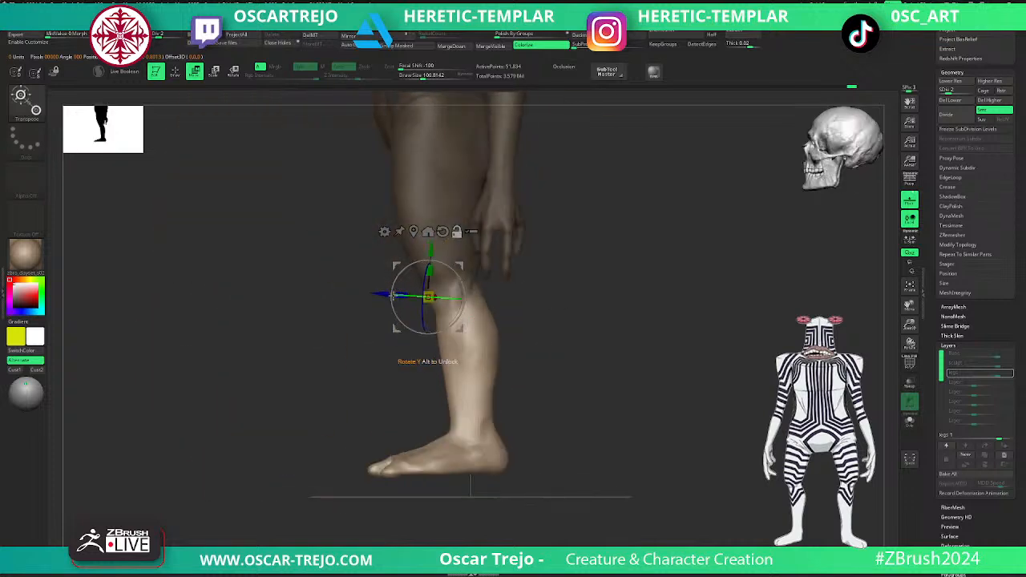
left_click_drag(376, 315, 428, 326)
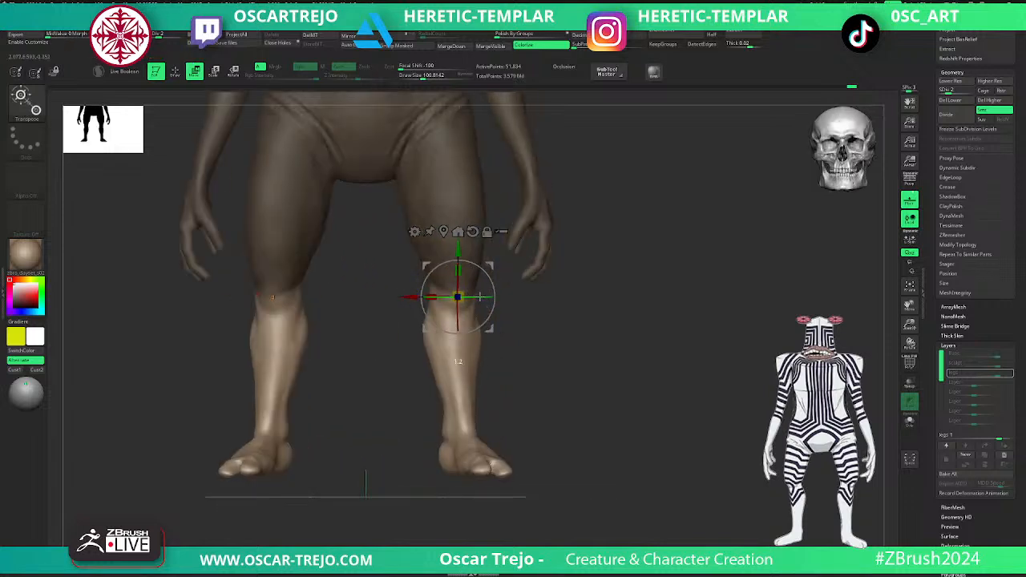
key("q")
left_click(572, 426, "ctrl")
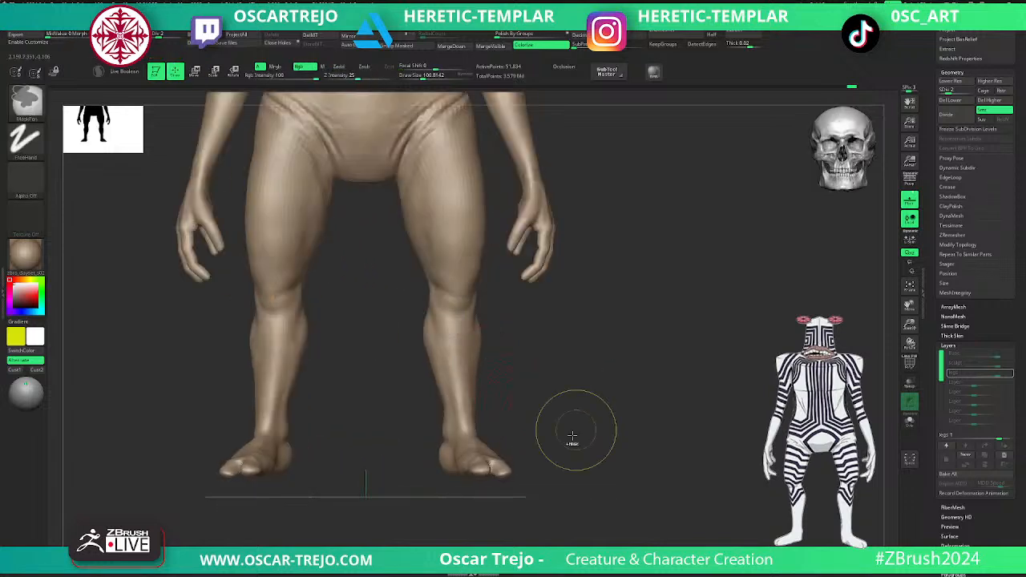
- Try rotating the feet about the ankles with everything except the feet masked, clearing the mask once done
left_click(474, 449, "ctrl+shift")
key("ctrl+a")
left_click(570, 419, "ctrl+shift")
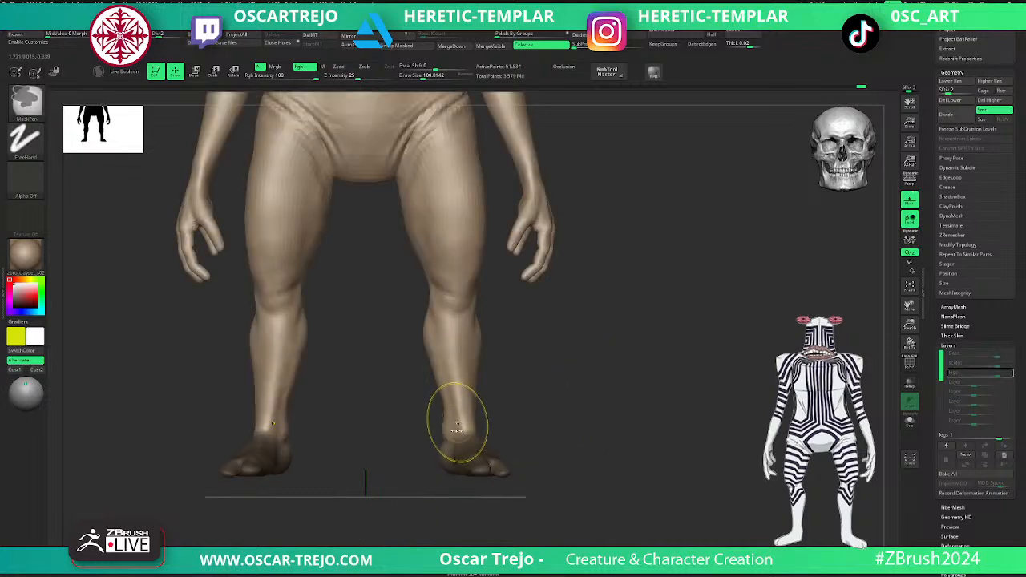
left_click(551, 457, "ctrl")
left_click_drag(550, 458, 579, 377)
key("w")
left_click_drag(488, 398, 430, 414, "alt")
left_click_drag(564, 356, 586, 343, "ctrl")
mouse_move(586, 343)
left_mouse_down()
mouse_move(600, 468)
mouse_move(635, 321)
mouse_move(598, 373)
mouse_move(520, 437)
mouse_move(561, 457)
left_mouse_up()
key("q")
left_click_drag(561, 457, 580, 275, "alt")
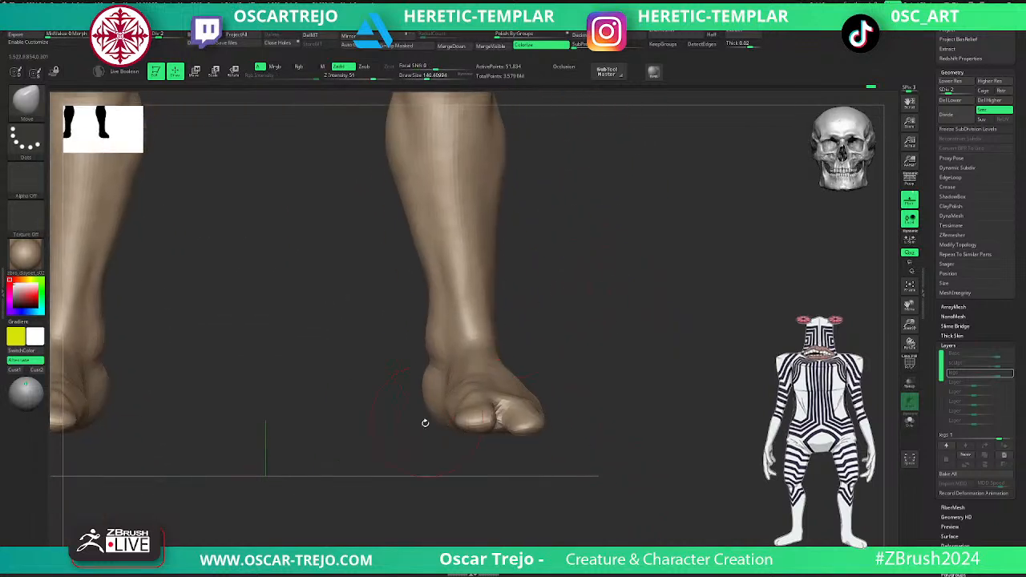
- Try reshaping the toes with a smaller Move brush and ClayBuildup, smoothing the big toe
left_click_drag(425, 424, 433, 481)
key("bracketleft")
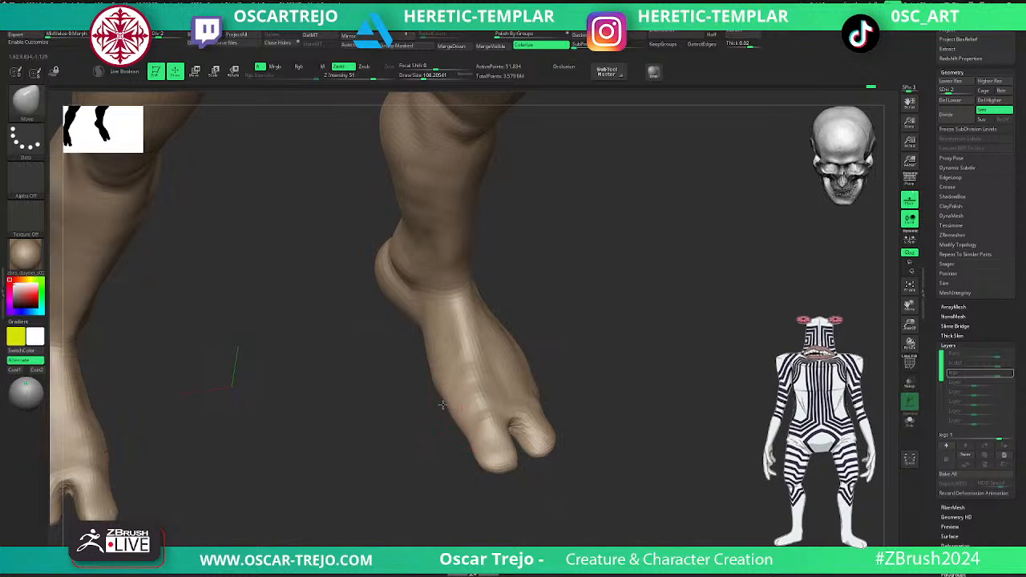
key("bracketleft")
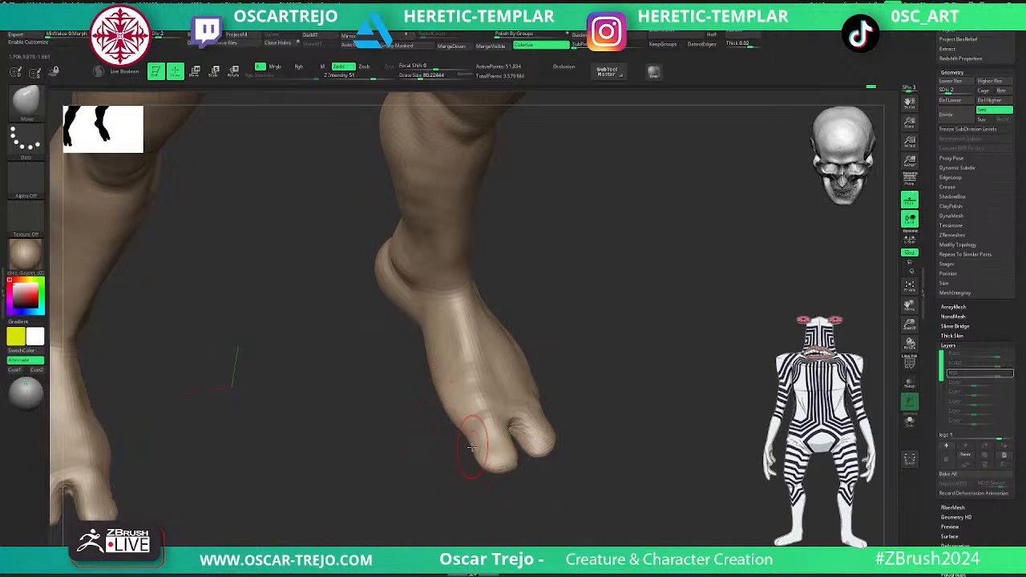
mouse_move(473, 487)
left_mouse_down()
mouse_move(510, 497)
mouse_move(518, 452)
mouse_move(531, 456)
mouse_move(517, 458)
left_mouse_up()
key("b")
key("c")
key("b")
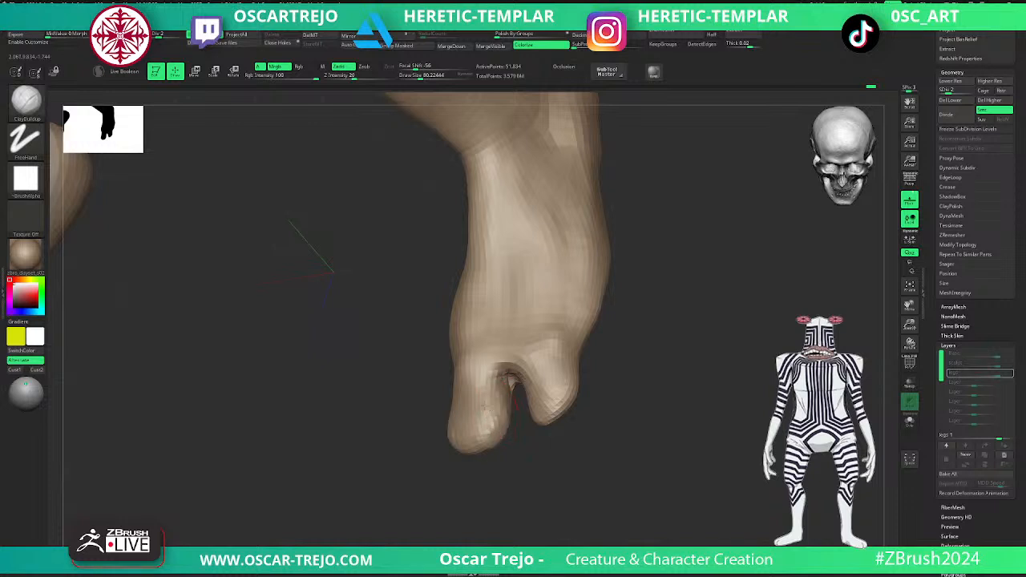
key("shift")
left_click_drag(480, 429, 463, 437, "shift")
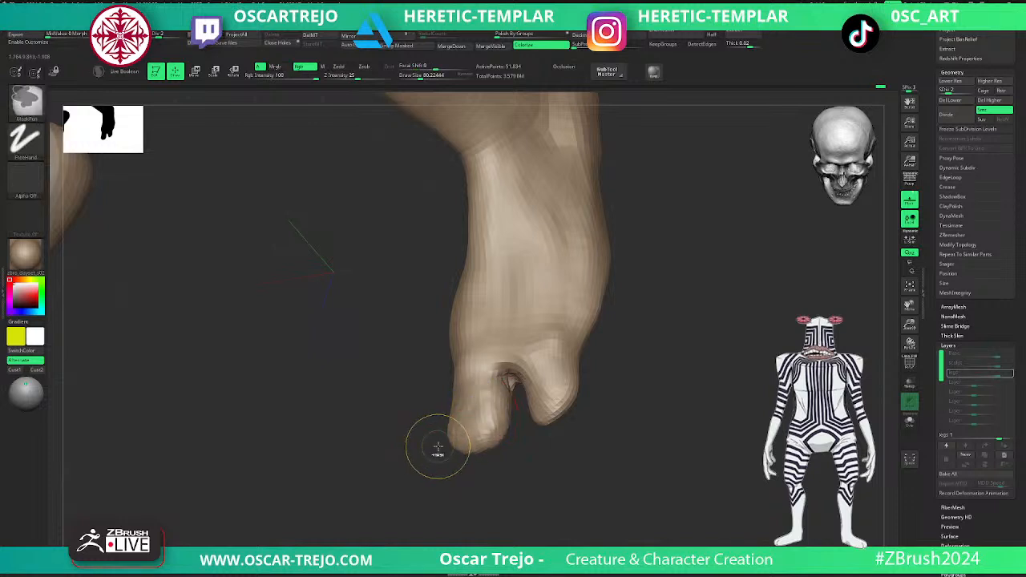
- Return the body to subdivision level 5, stop recording the legs layer and toggle it to compare the leg pose
key("d")
key("d")
key("d")
left_click_drag(742, 390, 619, 386, "alt")
left_click_drag(892, 375, 877, 380, "alt")
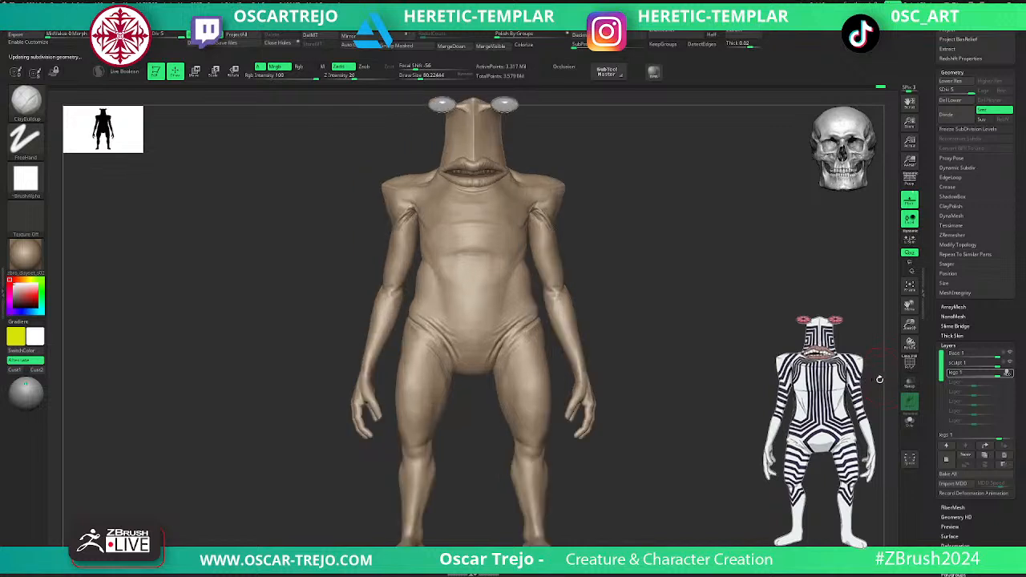
mouse_move(1009, 374)
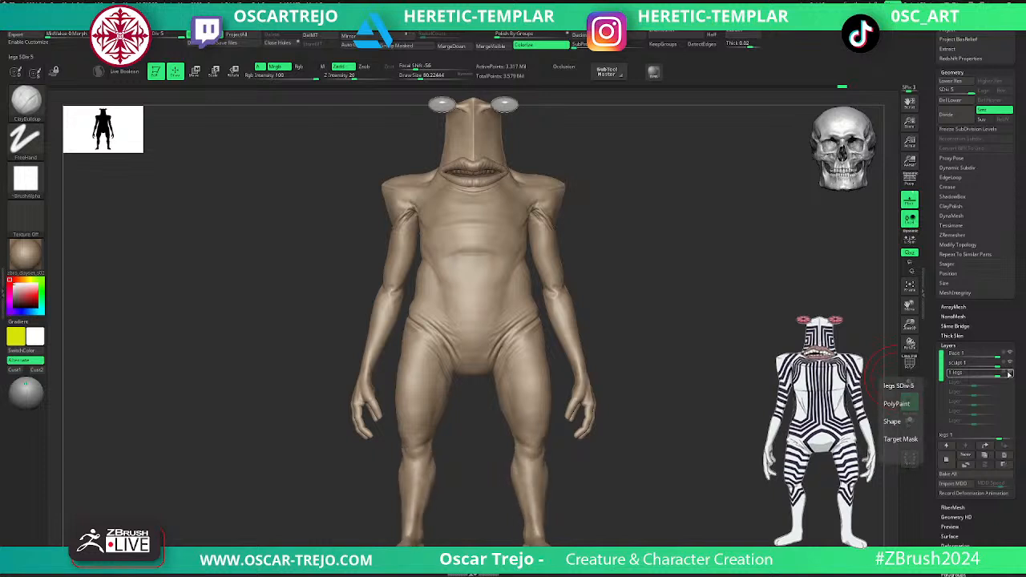
left_click_drag(704, 457, 686, 403, "alt")
left_click(1009, 373)
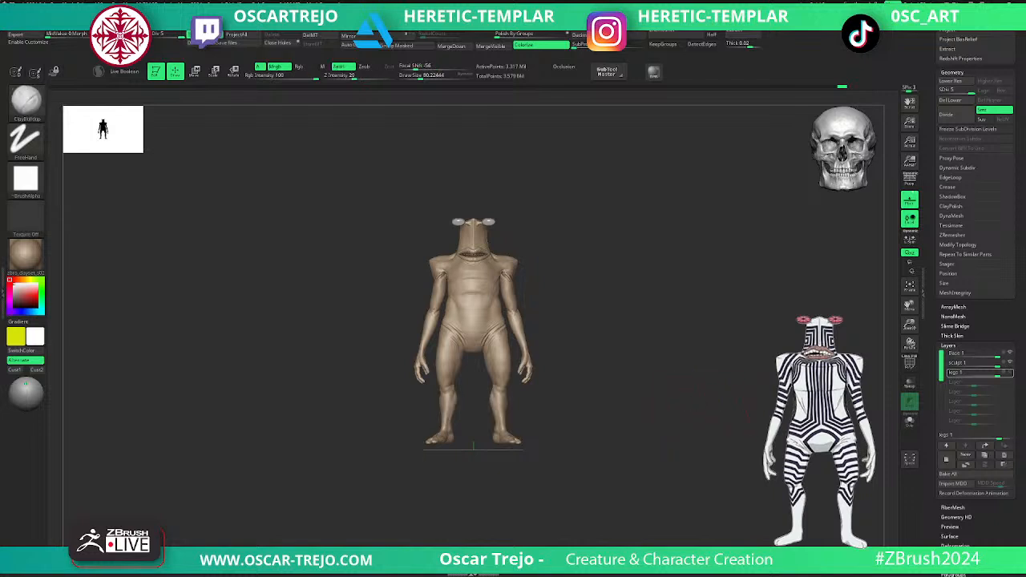
- Delete the legs layer and add a new sculpt layer in its place
key("f")
left_click(1003, 456)
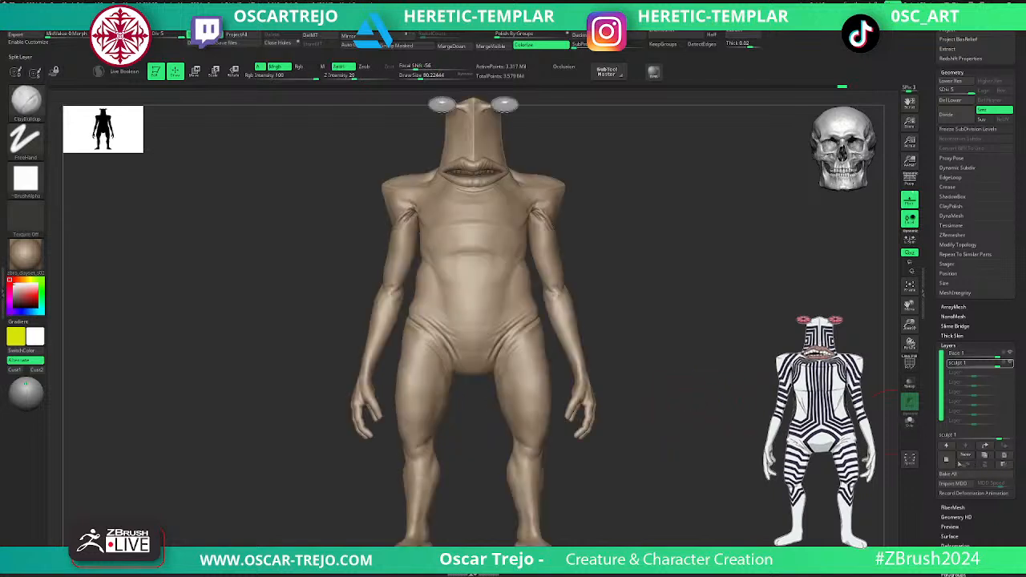
left_click(951, 463)
- Isolate the feet and lower legs, mask them, show the whole body and invert the mask to leave them editable
left_click_drag(674, 489, 631, 414, "alt")
left_click(492, 472, "ctrl+shift")
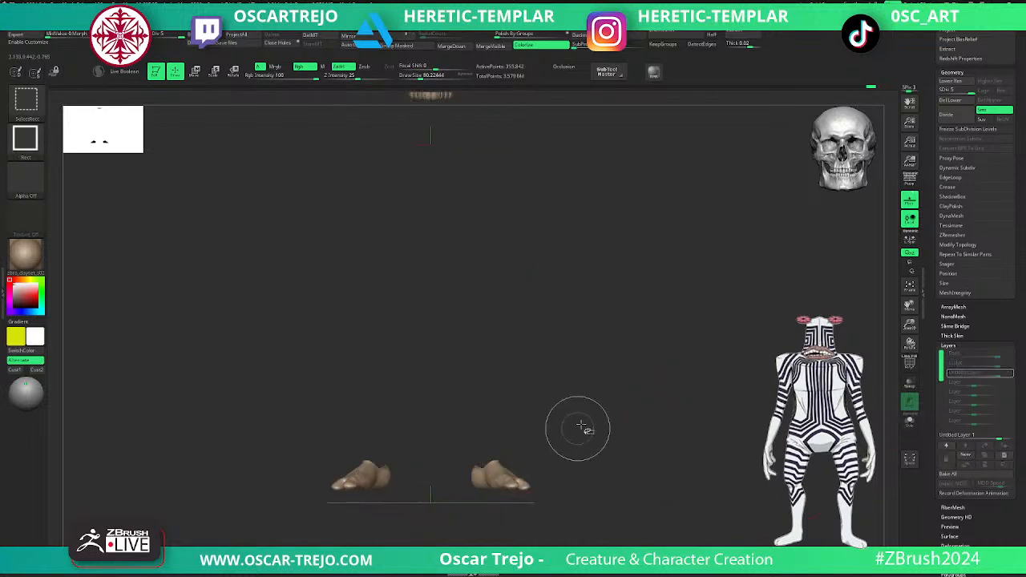
left_click_drag(573, 433, 537, 446, "ctrl+shift")
left_click(487, 452, "ctrl+shift")
left_click_drag(590, 399, 594, 423, "ctrl+shift")
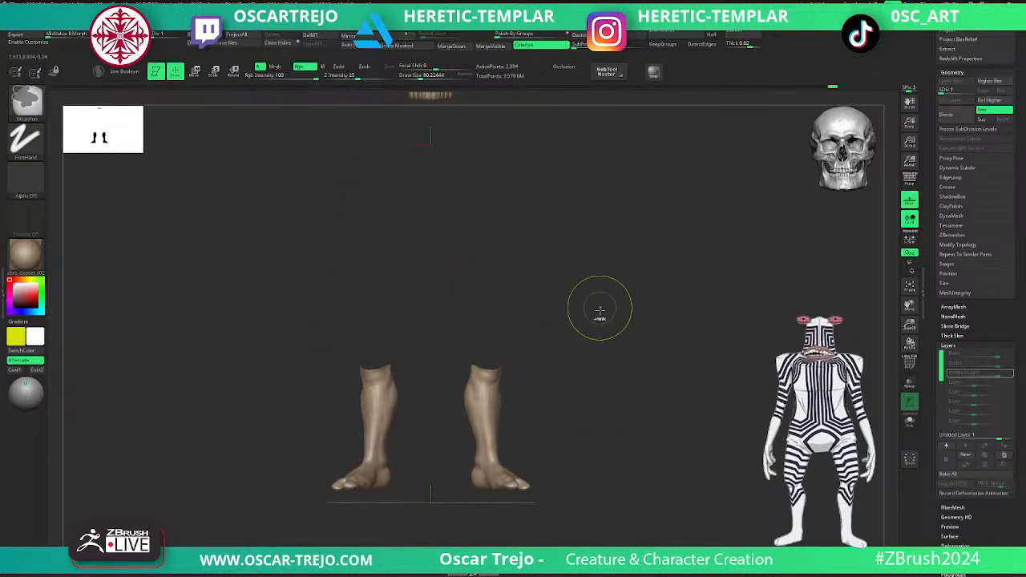
left_click(598, 419, "ctrl")
left_click(600, 419, "ctrl+shift")
key("ctrl")
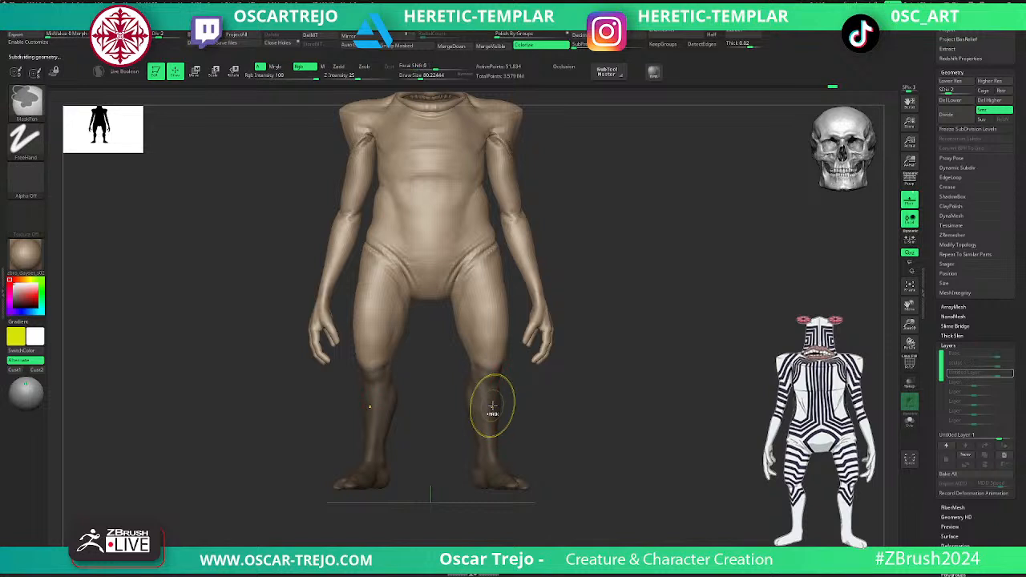
left_click(521, 405, "ctrl")
- Rotate the lower legs about the knees so the feet point more forward, and clear the mask
key("w")
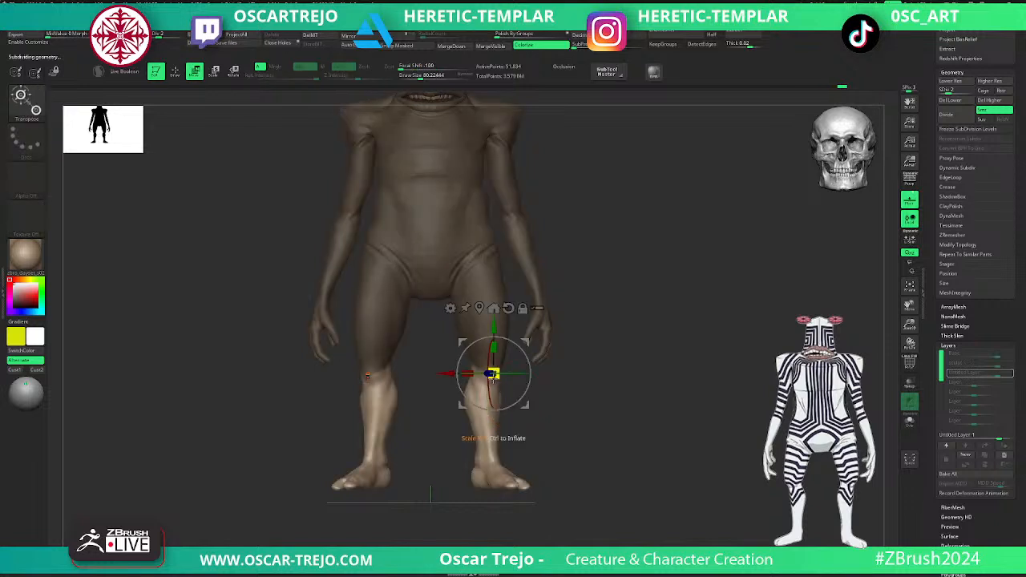
mouse_move(510, 363)
right_mouse_down("shift")
mouse_move(614, 342)
mouse_move(512, 376)
right_mouse_up("shift")
left_click_drag(508, 373, 497, 378)
key("q")
left_click(602, 383, "ctrl")
left_click_drag(533, 409, 643, 393, "alt")
- Return the body to subdivision level 5 and stop recording on the untitled layer
key("d")
key("d")
key("d")
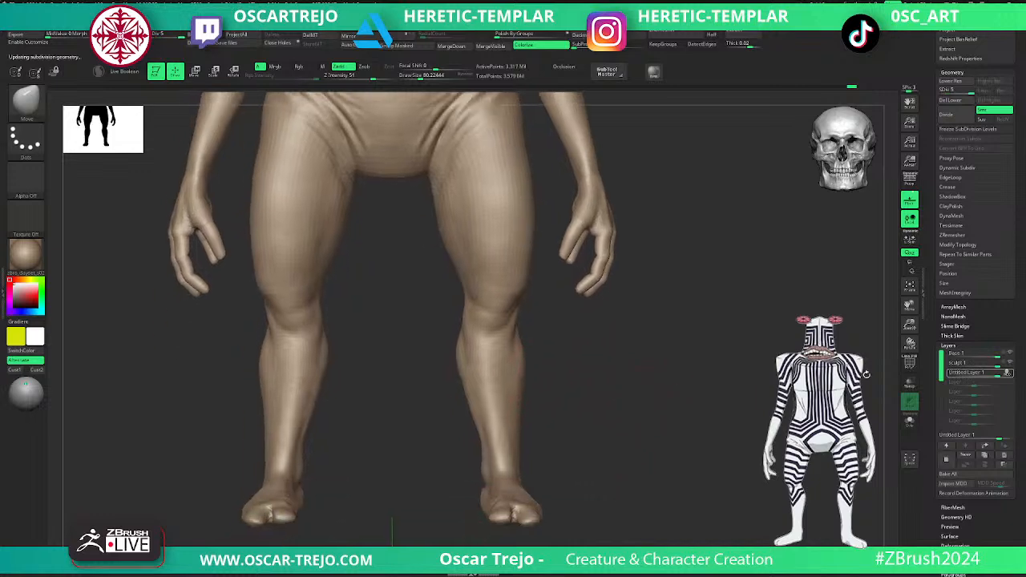
left_click(1009, 373)
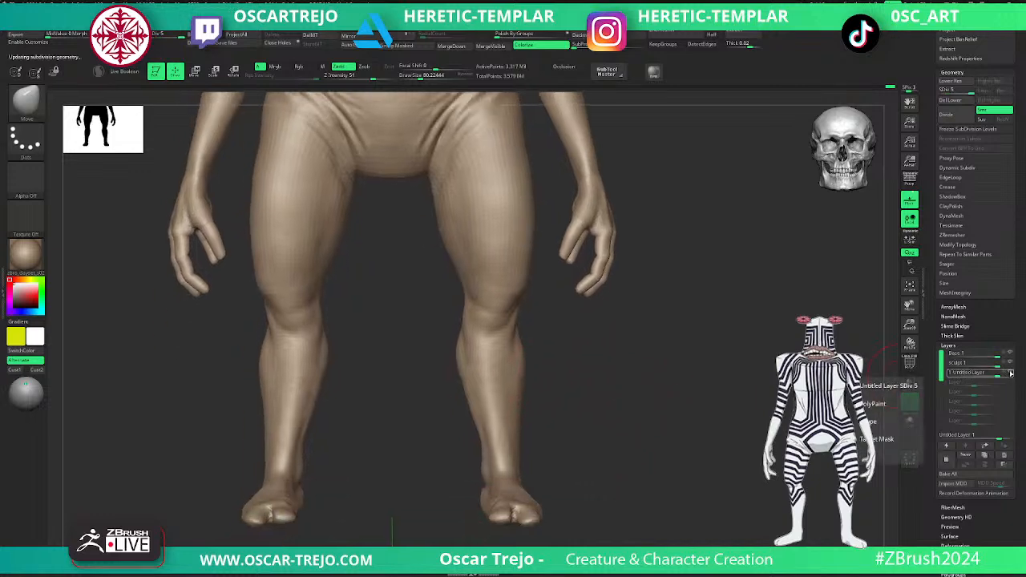
left_click_drag(837, 397, 691, 418)
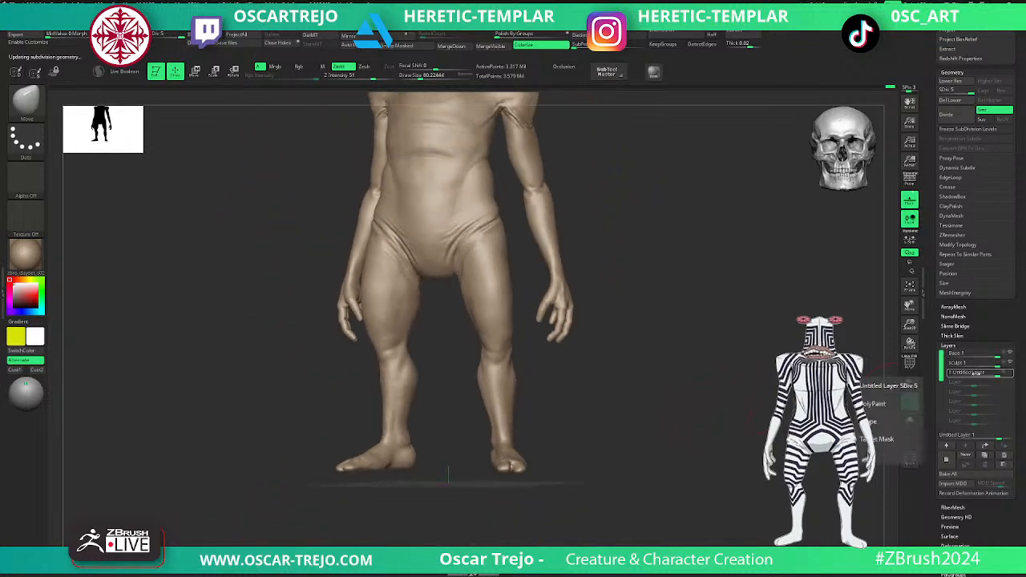
- Add another sculpt layer and name it legC
left_click(943, 460)
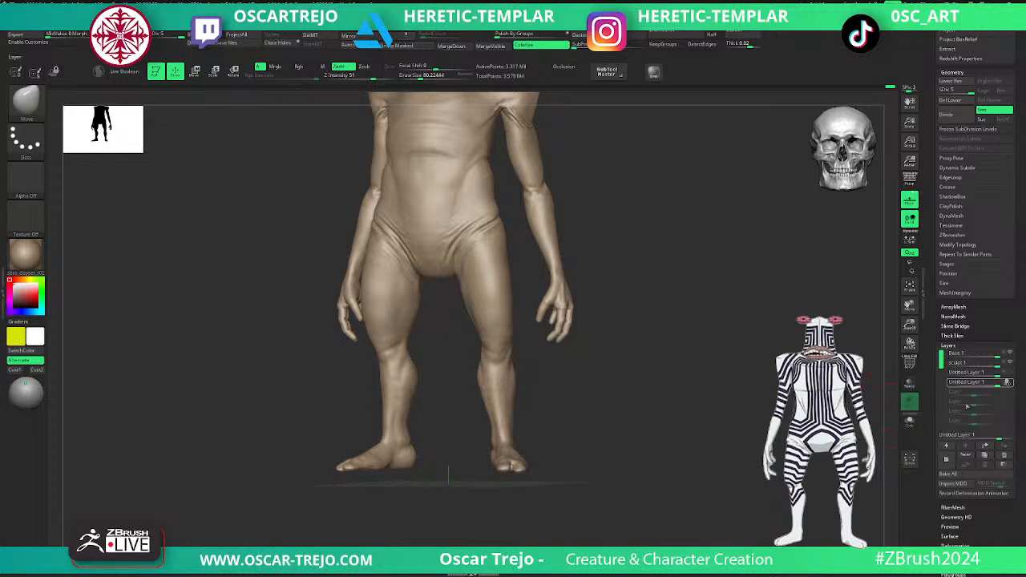
left_click(965, 454)
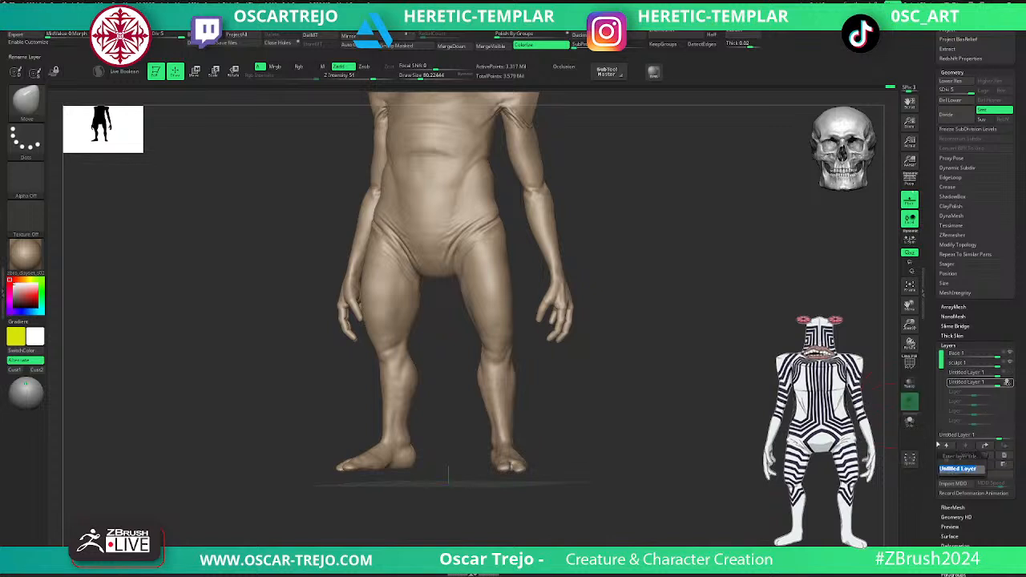
type("legC")
key("Return")
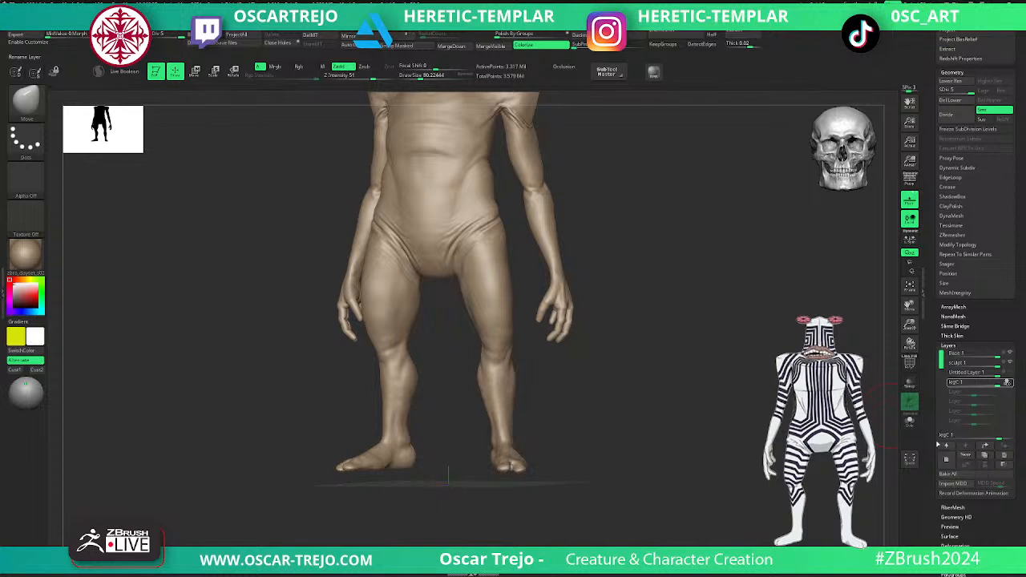
- Reshape the calves and lower-leg silhouette with the Move brush at subdivision level 1
left_click_drag(571, 365, 525, 402, "alt")
key("shift+d")
key("shift+d")
key("shift+d")
key("shift+d")
key("s")
left_click_drag(450, 410, 462, 415)
left_click_drag(456, 413, 462, 414)
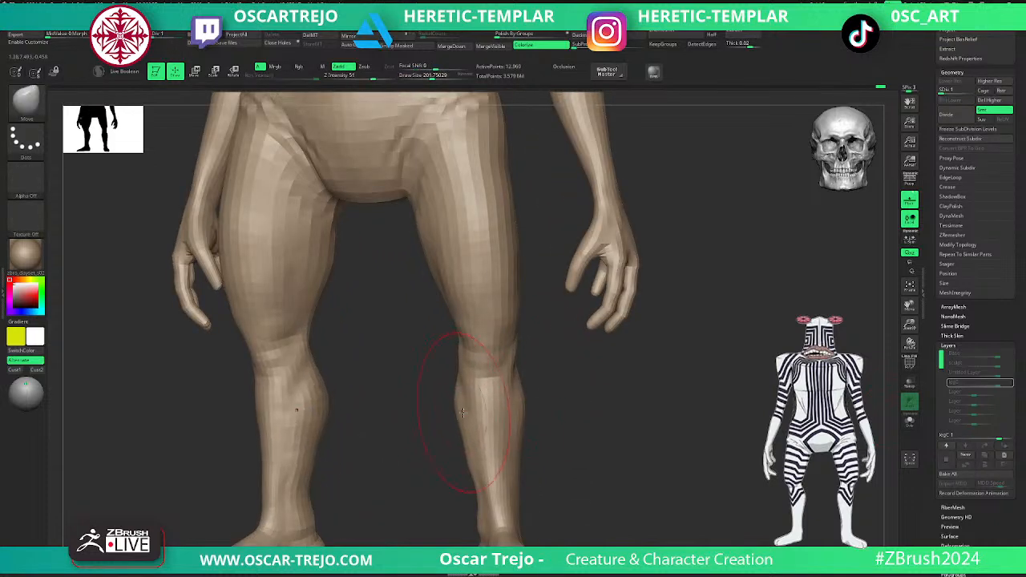
left_click_drag(534, 404, 575, 419, "alt")
left_click_drag(498, 337, 512, 387, "alt")
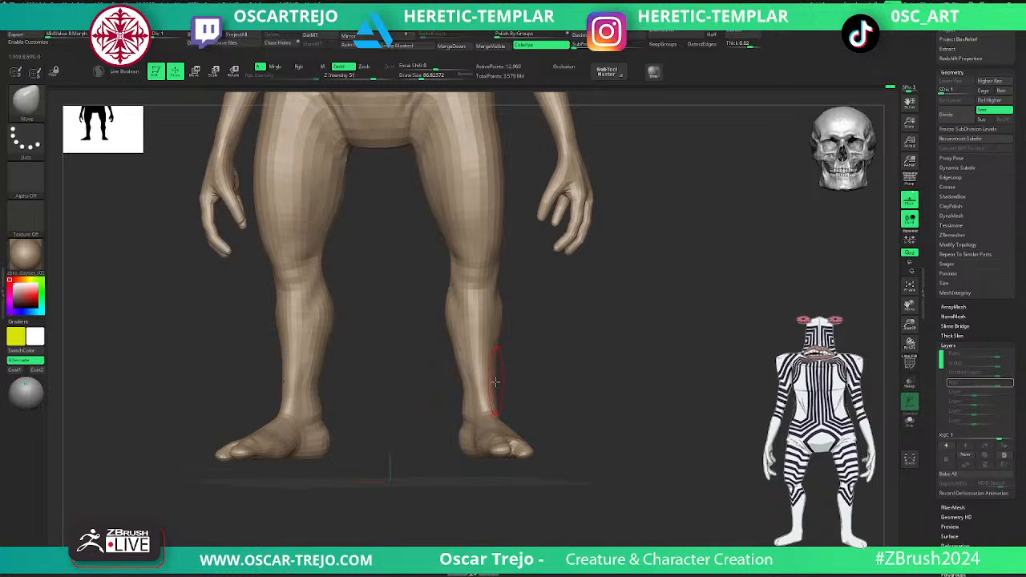
- Adjust the ankles from behind with the Move brush at subdivision level 2
left_click_drag(616, 410, 557, 383, "alt")
key("ctrl+d")
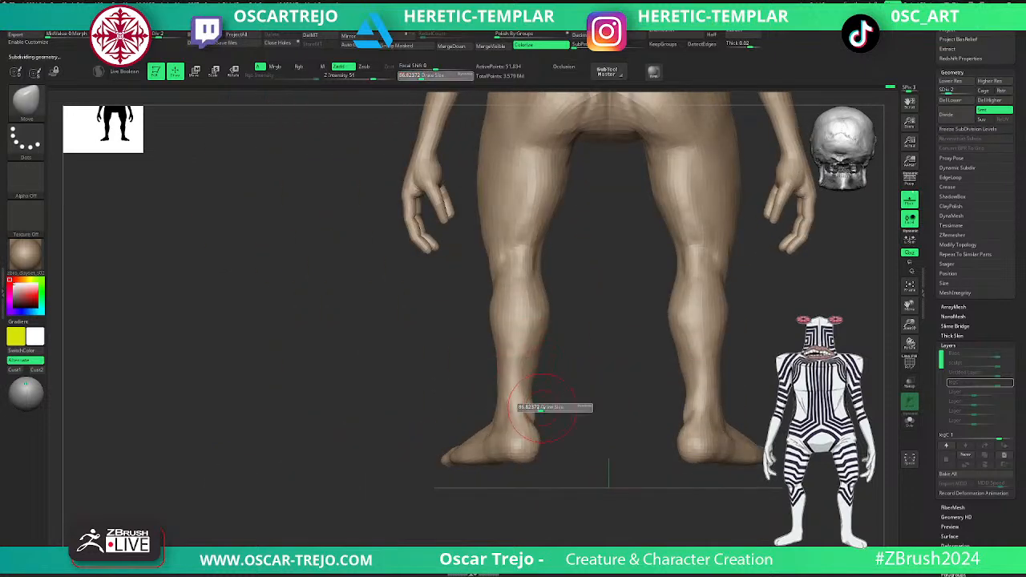
key("s")
mouse_move(525, 418)
left_mouse_down()
mouse_move(553, 399)
mouse_move(570, 402)
mouse_move(520, 397)
left_mouse_up()
key("b")
key("m")
key("v")
- Build up the heels and Achilles tendons with the Standard brush at a draw size of about 56
key("s")
key("b")
key("s")
key("t")
key("s")
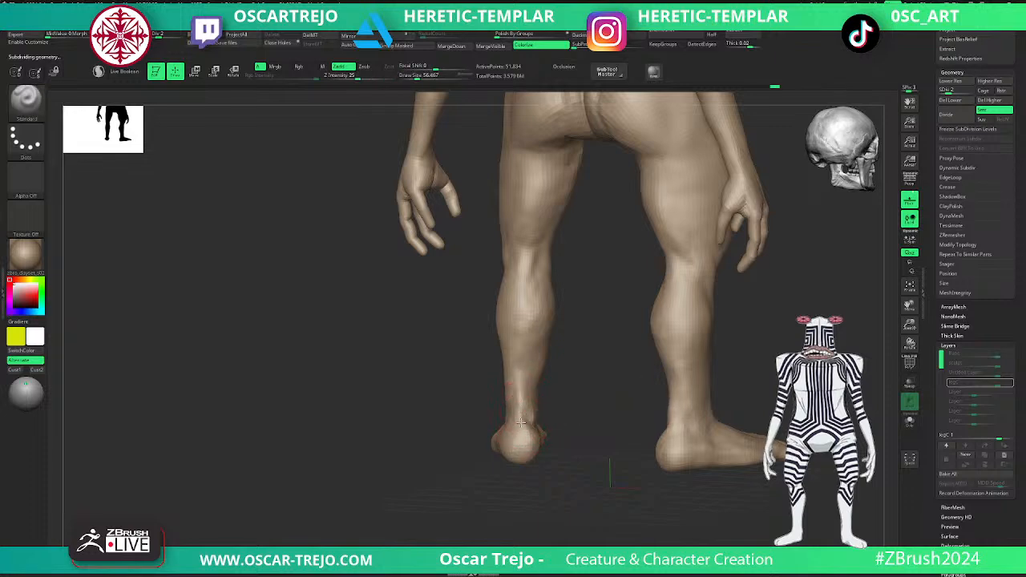
left_click_drag(445, 423, 475, 422)
left_click_drag(557, 419, 560, 452, "alt")
left_click_drag(513, 429, 517, 460, "shift")
- Carve the hollows beside the Achilles tendons with DamStandard at subdivision level 2, soften them and step up to level 3
key("b")
key("c")
key("b")
key("b")
key("d")
key("s")
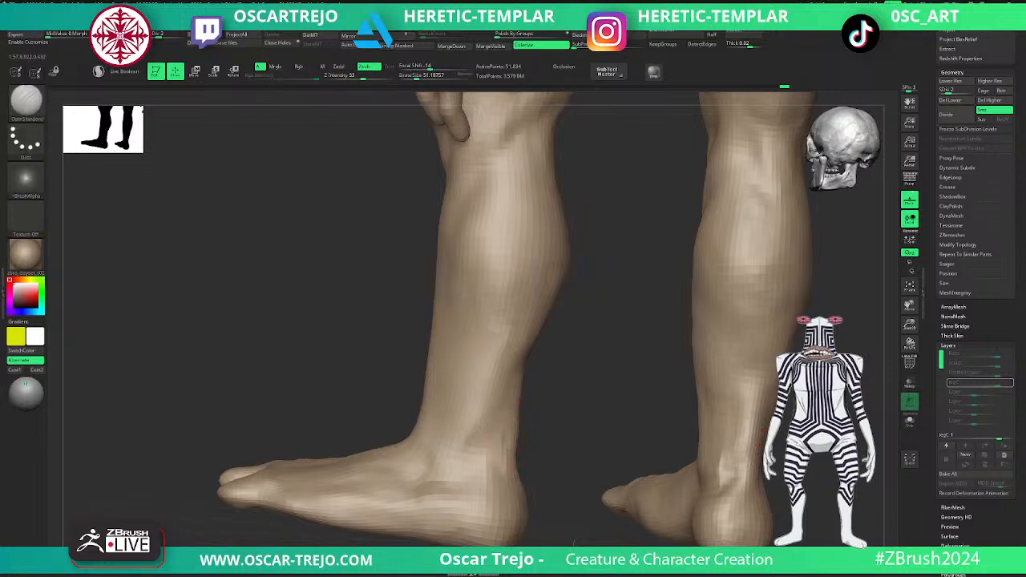
key("shift")
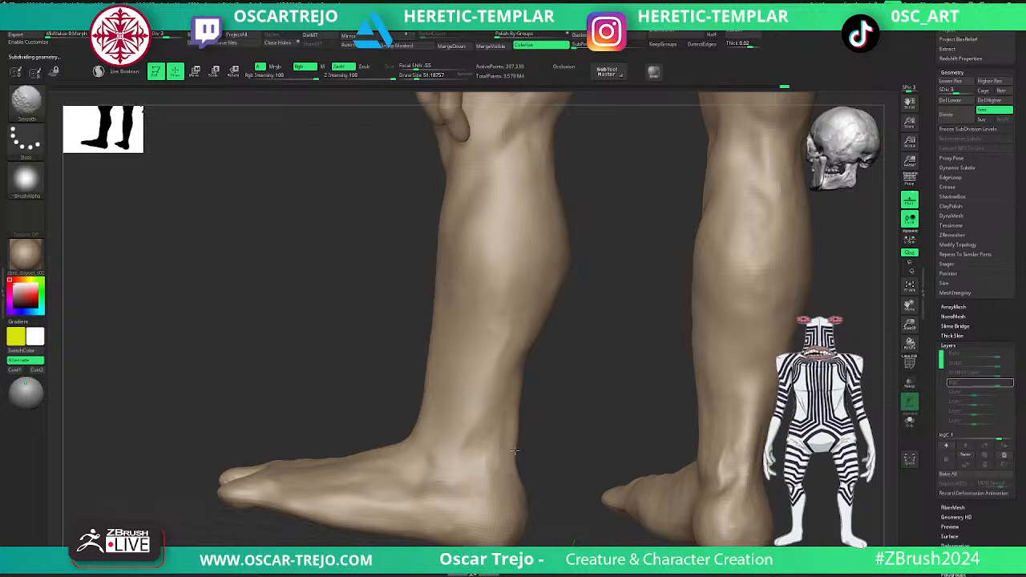
key("shift+d")
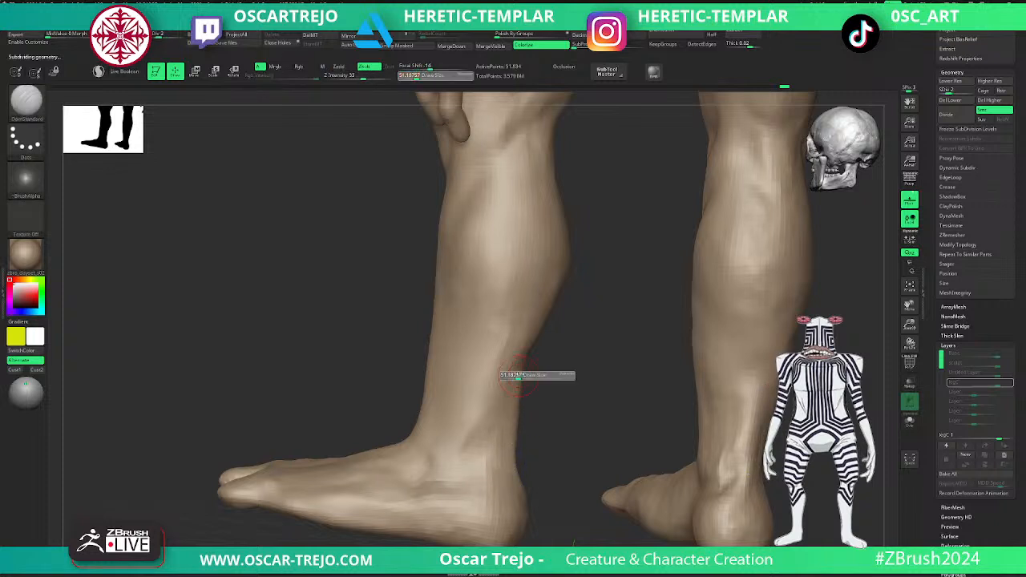
key("shift")
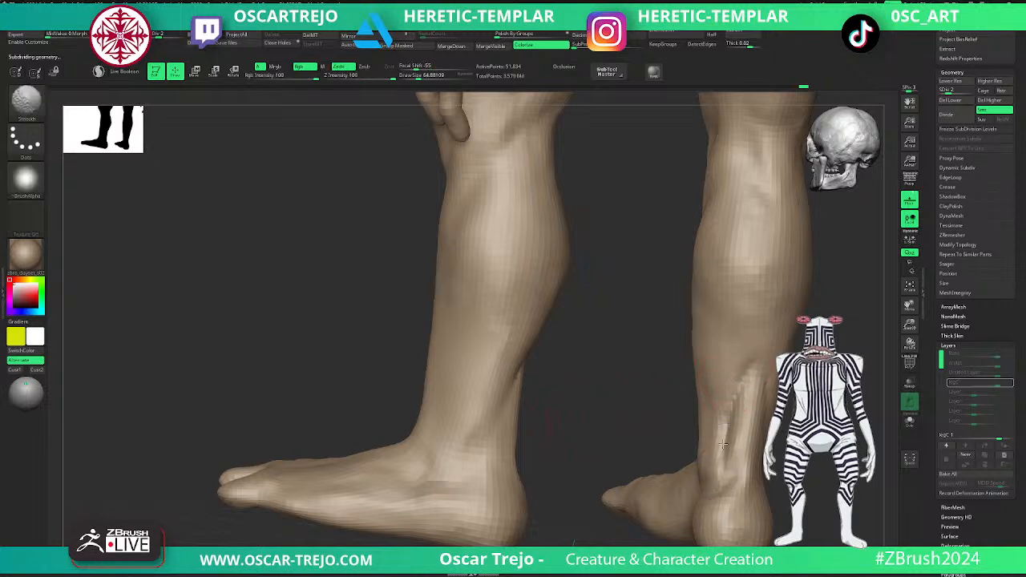
key("d")
left_click_drag(770, 398, 733, 393)
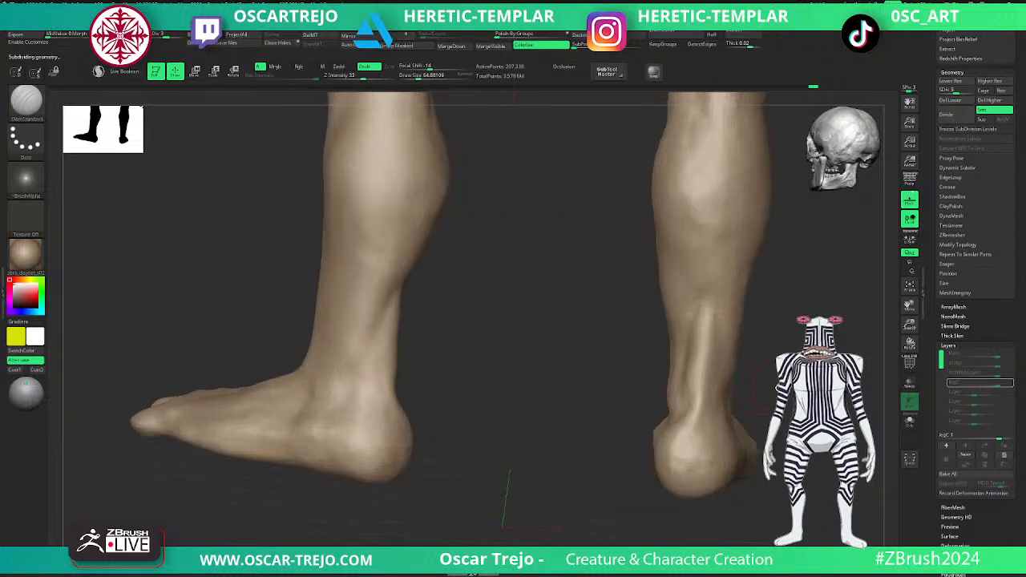
- Deepen the hollows beside the Achilles tendons with the Standard brush at subdivision level 2, then return to level 3 and smooth them
key("shift+d")
key("b")
key("s")
key("t")
left_click_drag(680, 417, 688, 357)
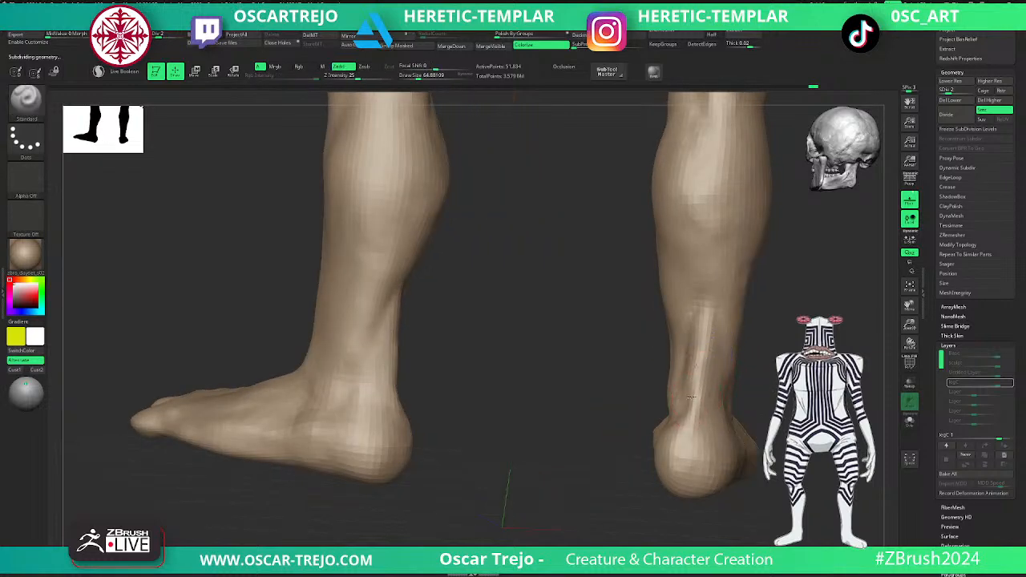
mouse_move(680, 412)
left_mouse_down("shift")
mouse_move(680, 388)
mouse_move(678, 423)
left_mouse_up("shift")
left_click_drag(715, 353, 714, 419)
left_click_drag(712, 380, 716, 419)
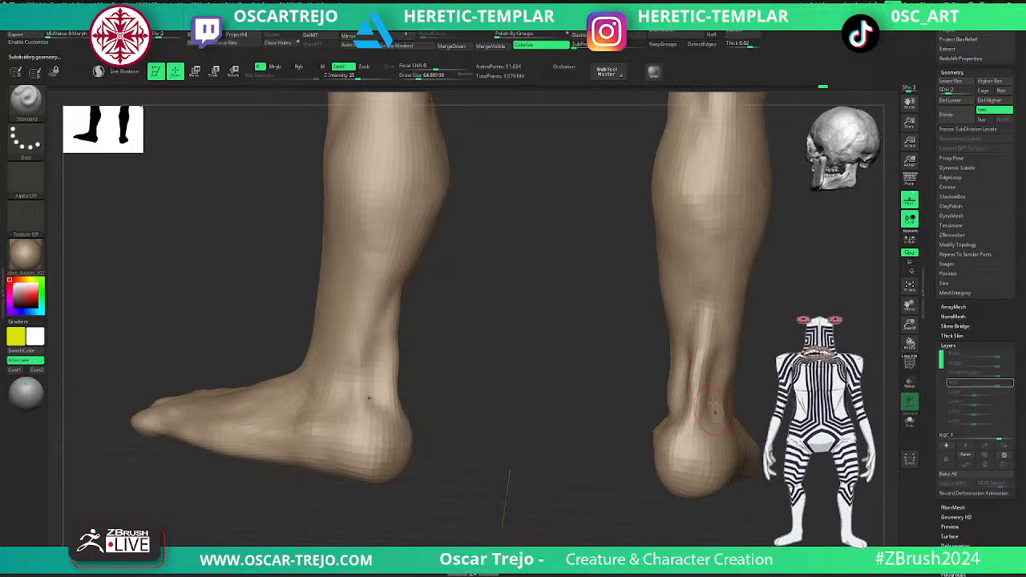
left_click_drag(690, 362, 678, 424, "shift")
left_click_drag(789, 401, 790, 360, "alt")
key("d")
mouse_move(850, 377)
left_mouse_down()
mouse_move(721, 372)
mouse_move(683, 396)
left_mouse_up()
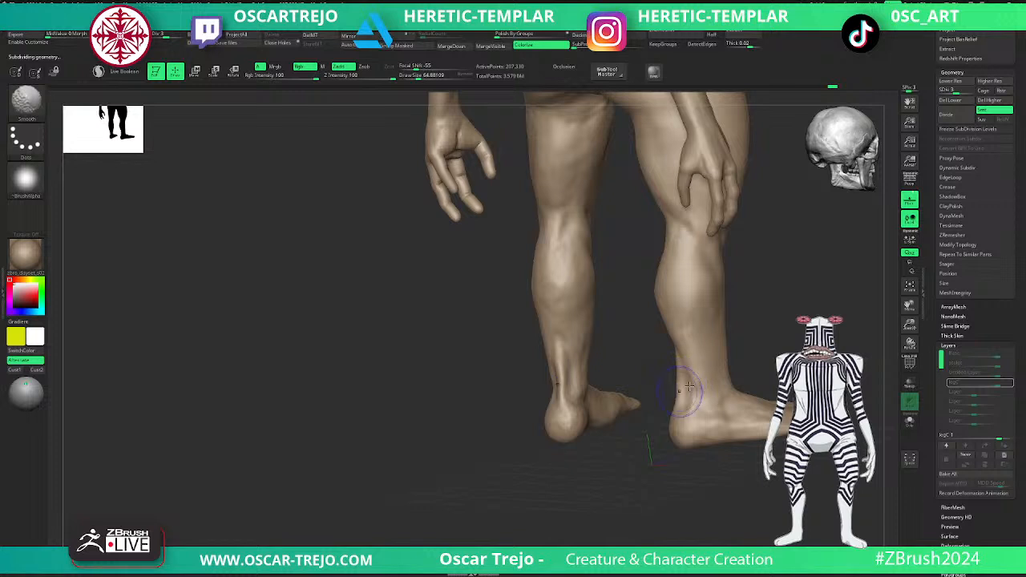
- Smooth the toes and the gap between them at subdivision level 2
left_click_drag(789, 351, 698, 342, "alt")
left_click_drag(720, 463, 711, 435)
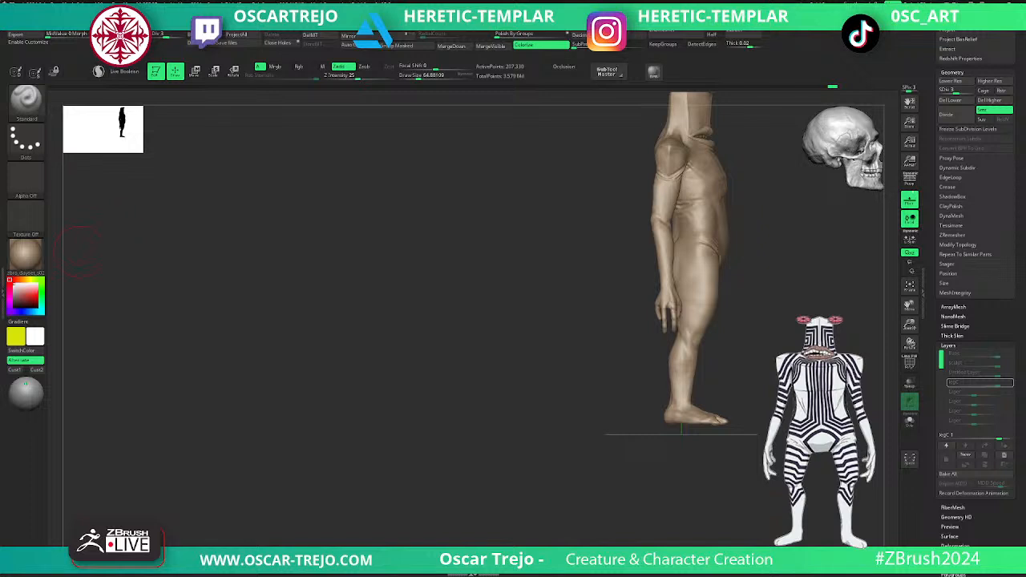
left_click_drag(495, 327, 473, 326)
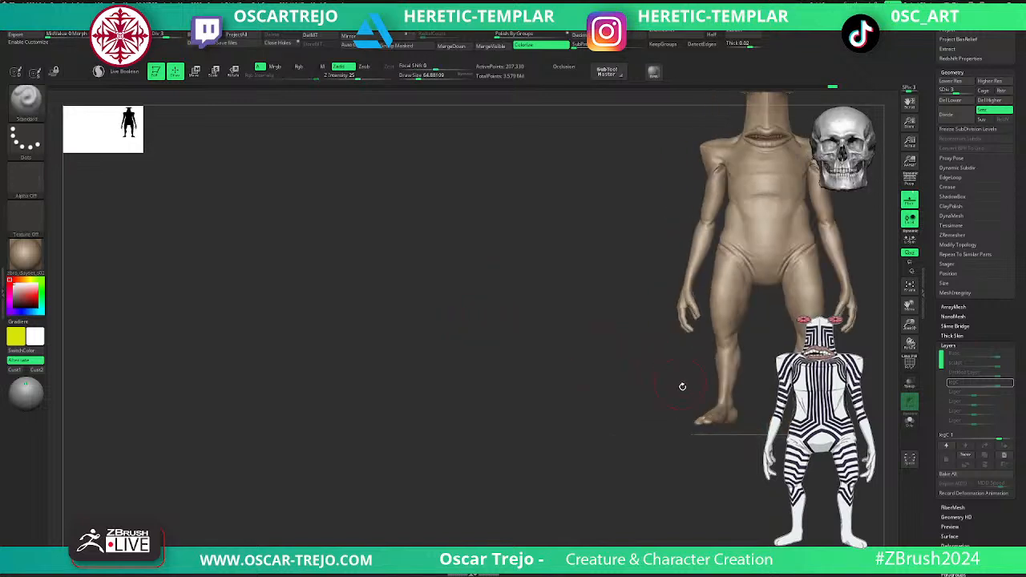
left_click_drag(644, 422, 691, 497, "alt")
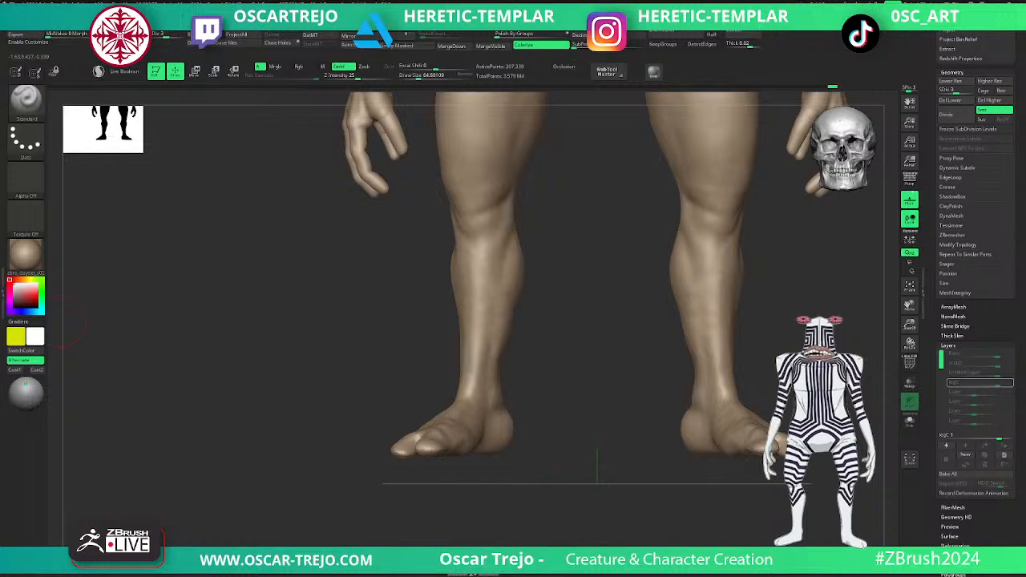
mouse_move(548, 467)
left_mouse_down()
mouse_move(486, 522)
mouse_move(524, 429)
mouse_move(573, 481)
left_mouse_up()
key("shift+d")
key("shift+d")
key("d")
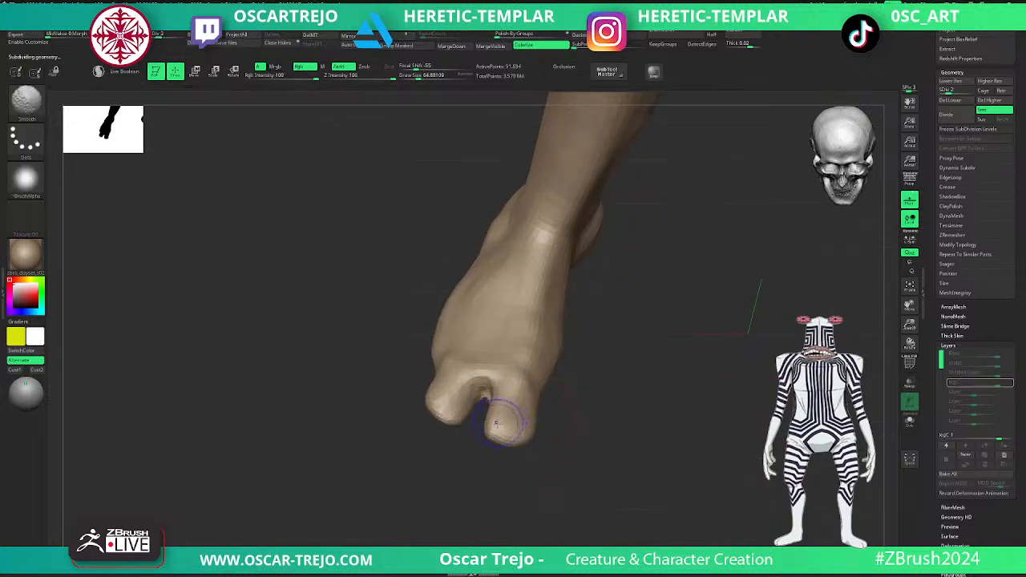
key("shift+d")
key("d")
key("shift")
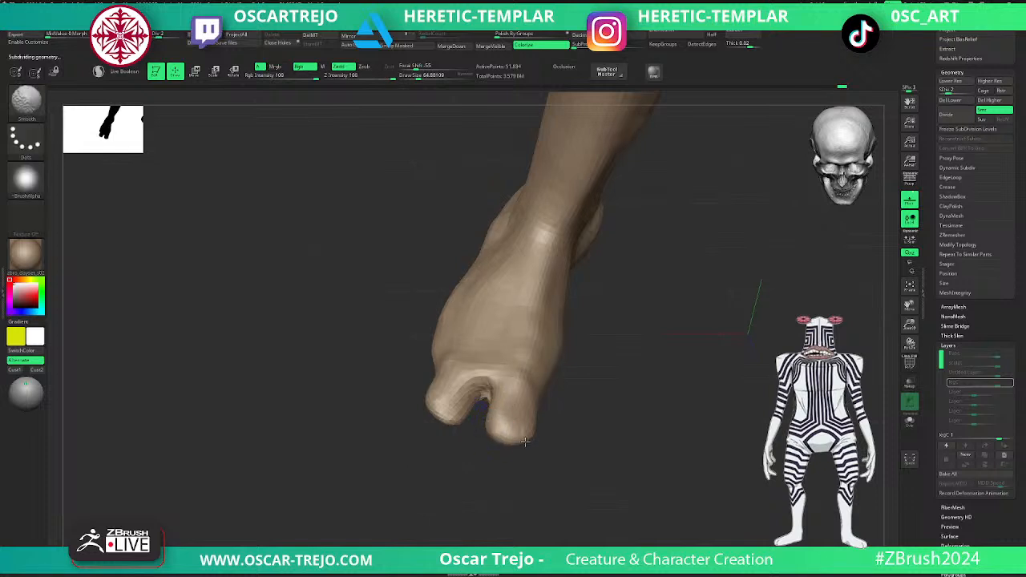
left_click_drag(486, 398, 484, 384, "shift")
left_click_drag(474, 435, 475, 395)
mouse_move(561, 481)
left_mouse_down()
mouse_move(578, 435)
mouse_move(570, 393)
left_mouse_up()
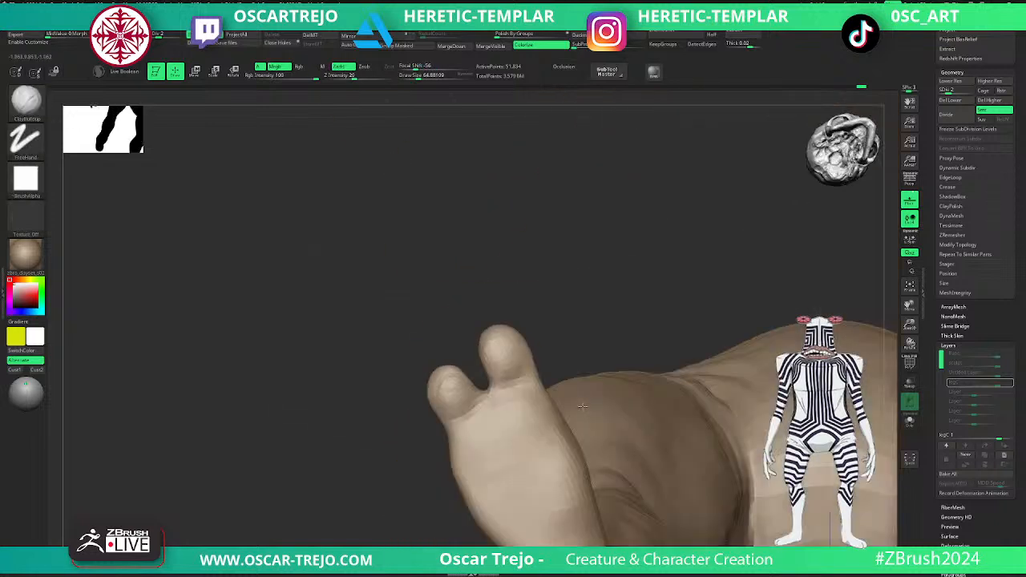
- Reshape the toes and widen the gap between them with the Move brush at a draw size of about 49
key("b")
key("m")
key("v")
key("s")
mouse_move(500, 384)
left_mouse_down()
mouse_move(529, 373)
mouse_move(513, 381)
left_mouse_up()
right_click_drag(478, 380, 560, 376)
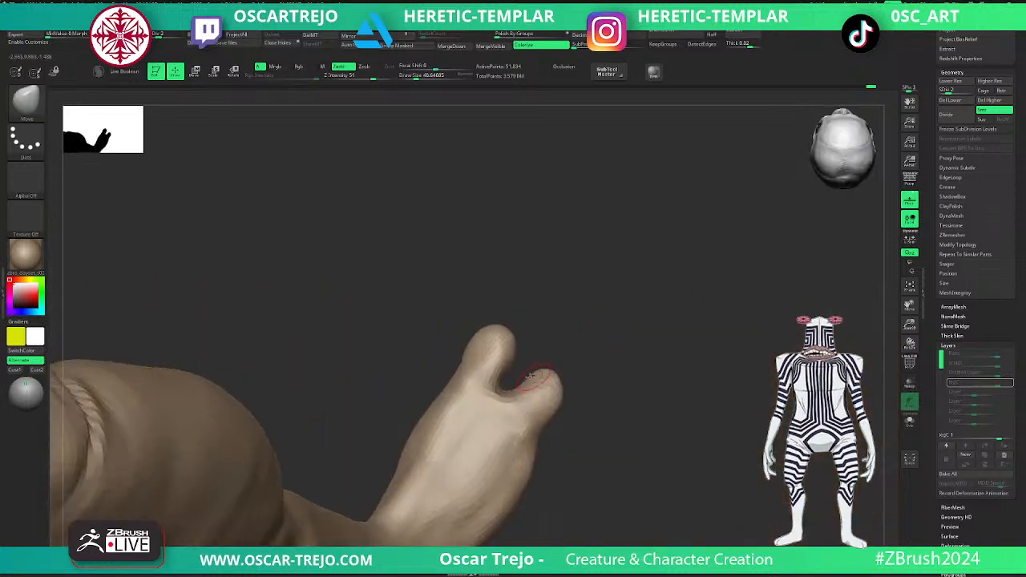
left_click_drag(545, 334, 559, 335)
left_click_drag(467, 358, 471, 357)
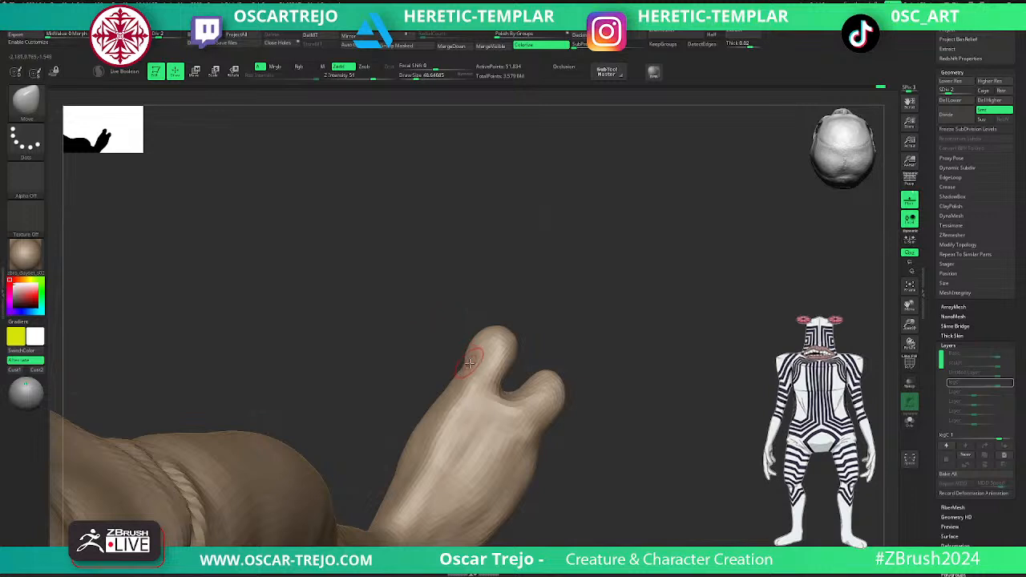
- Build up the base of the big toe on top of the foot with the Clay brush
key("b")
key("c")
key("l")
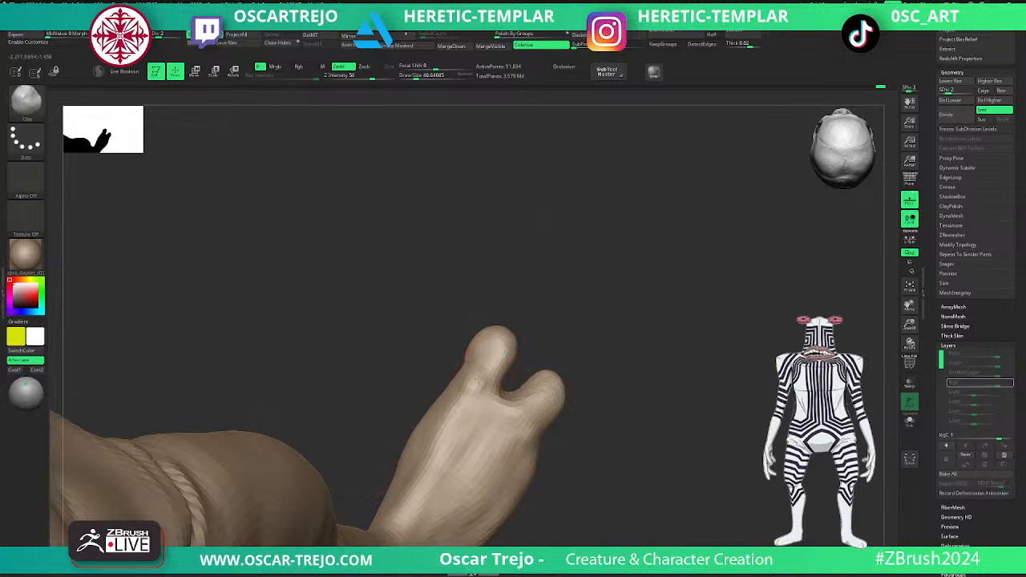
mouse_move(480, 382)
left_mouse_down()
mouse_move(484, 366)
mouse_move(467, 367)
left_mouse_up()
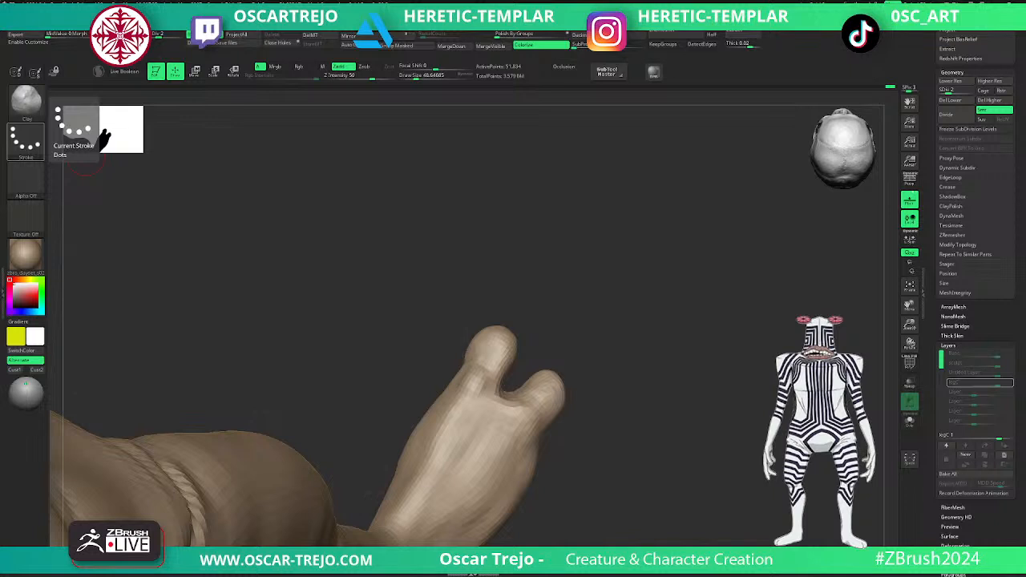
left_click_drag(625, 344, 554, 332)
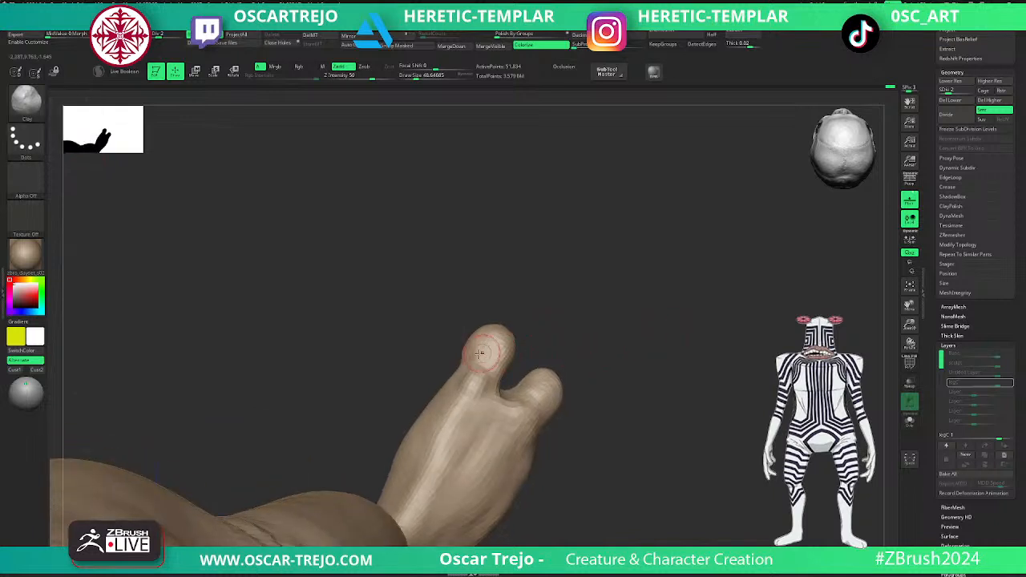
- Refine the big toe's outline with the Move brush at a draw size of about 76
key("b")
key("m")
key("v")
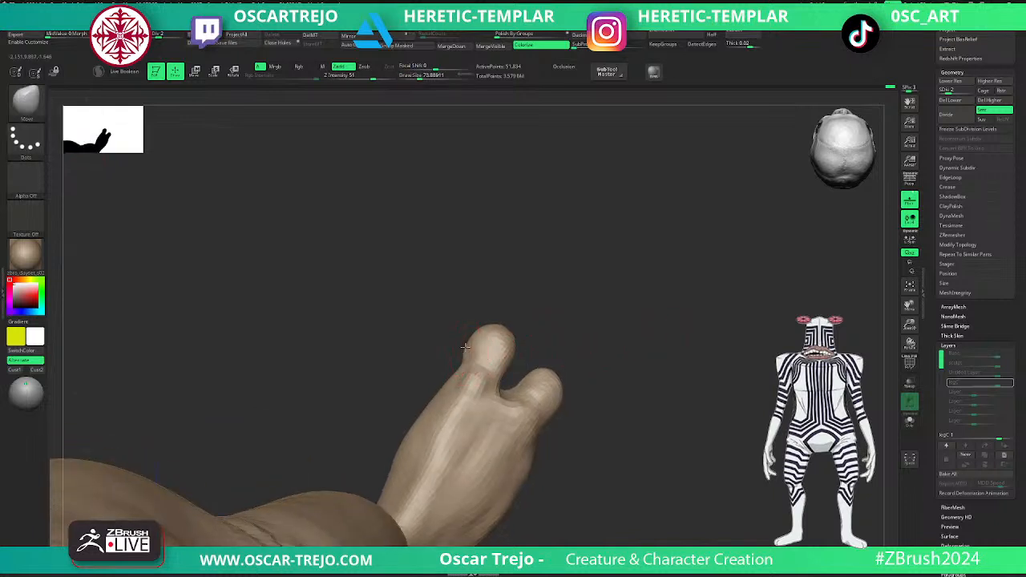
mouse_move(533, 337)
left_mouse_down()
mouse_move(527, 354)
mouse_move(491, 364)
mouse_move(564, 353)
left_mouse_up()
- Define the creases around the toe bases with the DamStandard brush at subdivision level 3
key("b")
key("d")
key("s")
key("ctrl+d")
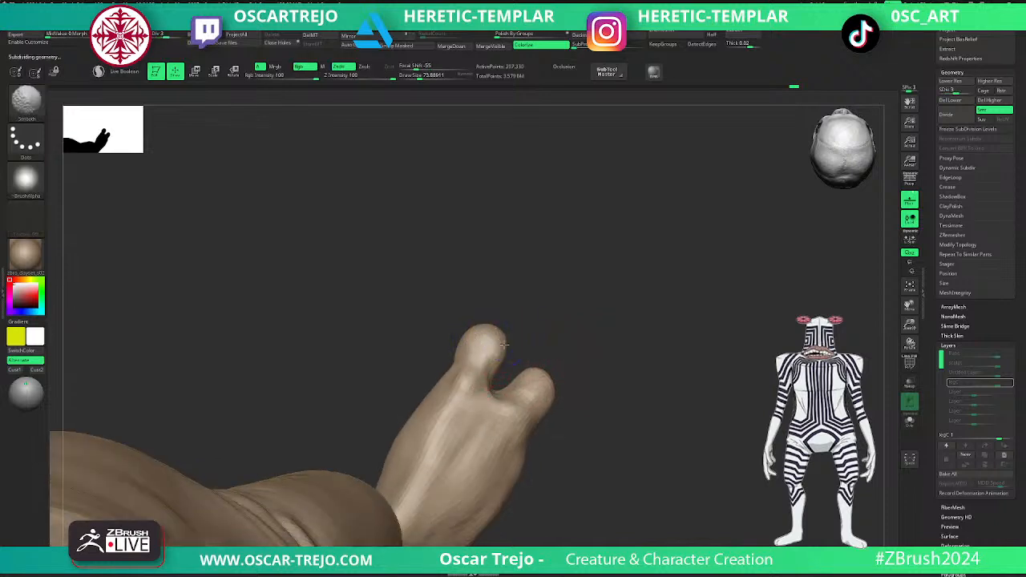
mouse_move(579, 339)
left_mouse_down()
mouse_move(591, 299)
mouse_move(432, 370)
left_mouse_up()
left_click_drag(394, 333, 481, 366)
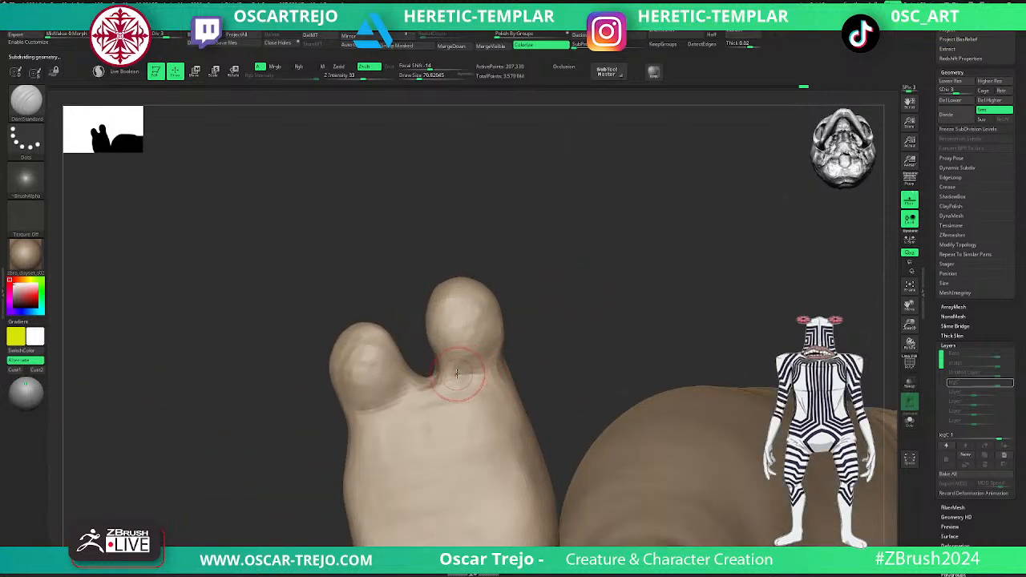
- Fill out the underside of the toe base with the Clay brush at a draw size of about 68
key("b")
key("c")
key("l")
key("s")
left_click(468, 371)
mouse_move(453, 370)
left_mouse_down()
mouse_move(484, 369)
mouse_move(459, 371)
left_mouse_up()
mouse_move(556, 334)
left_mouse_down()
mouse_move(521, 350)
mouse_move(447, 339)
mouse_move(581, 353)
mouse_move(589, 458)
mouse_move(540, 476)
mouse_move(515, 465)
mouse_move(473, 348)
mouse_move(472, 408)
mouse_move(538, 499)
mouse_move(579, 348)
mouse_move(536, 391)
left_mouse_up()
- Raise the tendon ridges along the top of the foot with the Standard brush and smooth them
key("b")
key("s")
key("t")
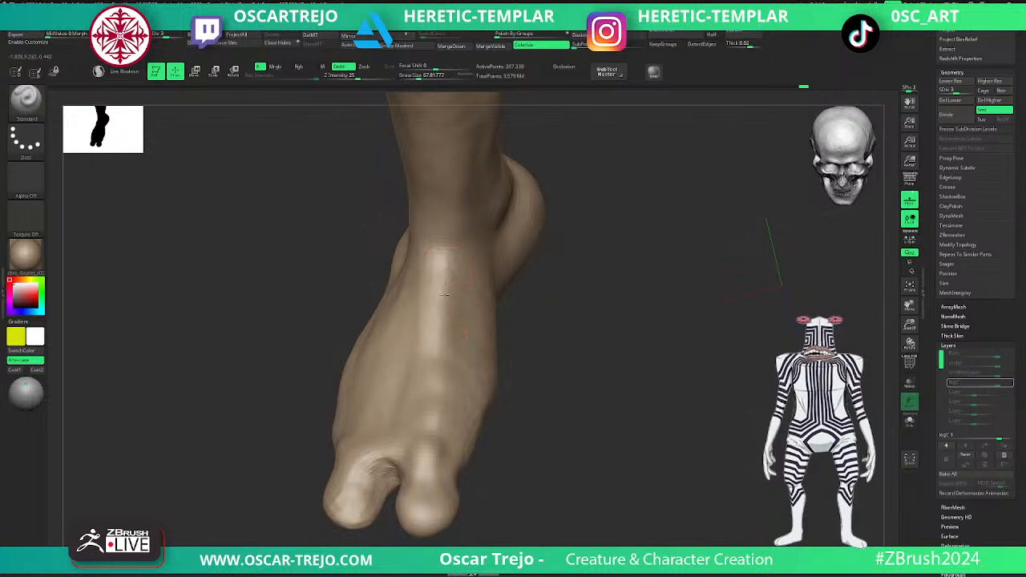
key("shift")
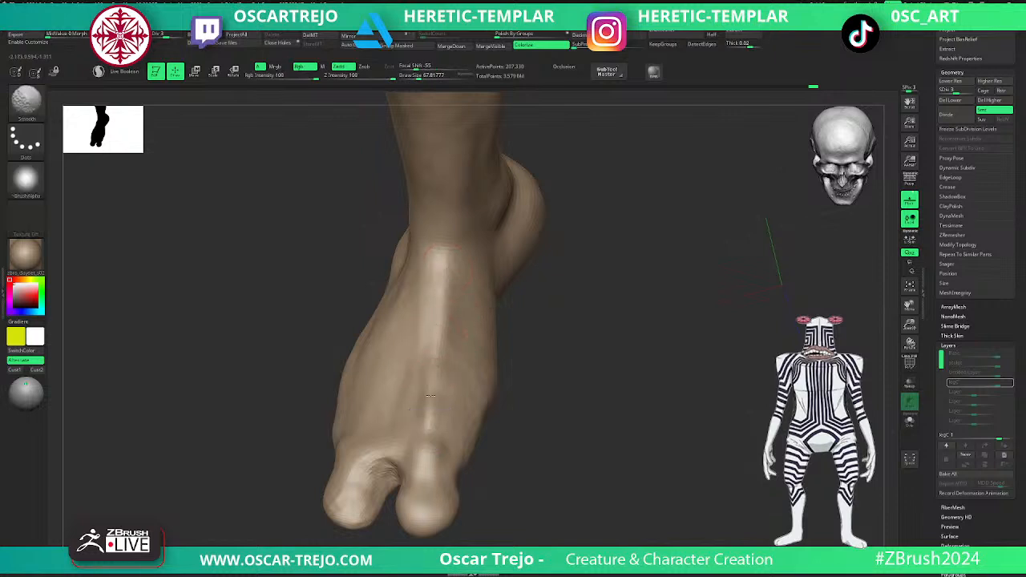
mouse_move(435, 309)
left_mouse_down("shift")
mouse_move(433, 361)
mouse_move(444, 303)
left_mouse_up("shift")
key("shift")
left_click_drag(457, 436, 450, 344, "shift")
- Reshape the toe bases and ball of the foot from below with the Move Topological brush
left_click_drag(536, 293, 502, 359, "alt")
left_click_drag(527, 422, 511, 309)
mouse_move(483, 269)
left_mouse_down("alt")
mouse_move(491, 322)
mouse_move(457, 345)
mouse_move(467, 339)
left_mouse_up("alt")
key("b")
key("m")
key("t")
key("s")
key("s")
left_click_drag(405, 311, 424, 289)
left_click_drag(374, 323, 379, 328)
key("s")
left_click_drag(387, 370, 367, 368)
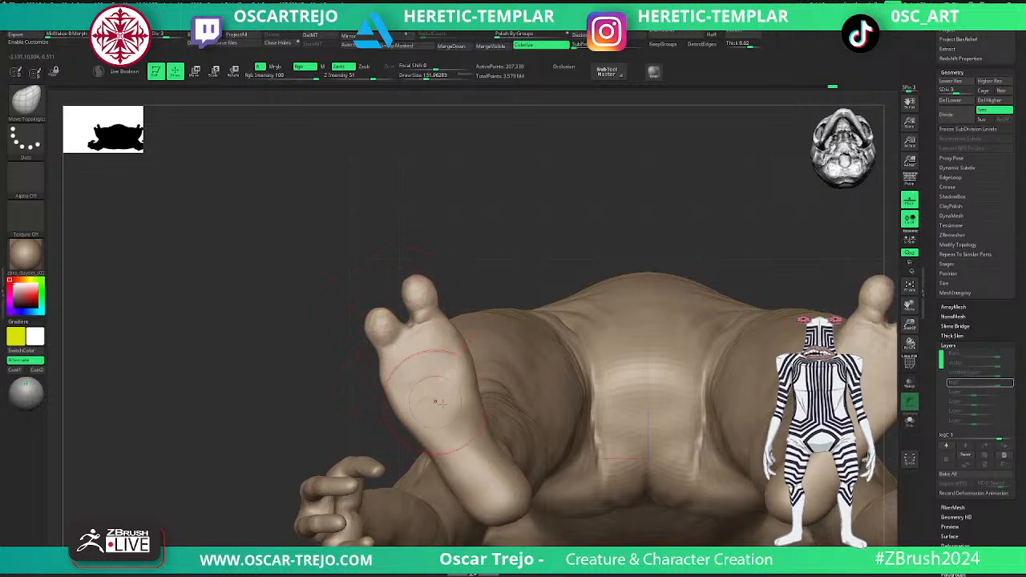
left_click_drag(470, 401, 474, 401)
- Adjust the heel and arch outline of the sole with Move Topological at a draw size of about 202
key("s")
mouse_move(496, 466)
left_mouse_down()
mouse_move(507, 467)
mouse_move(505, 500)
mouse_move(503, 484)
mouse_move(482, 508)
left_mouse_up()
key("s")
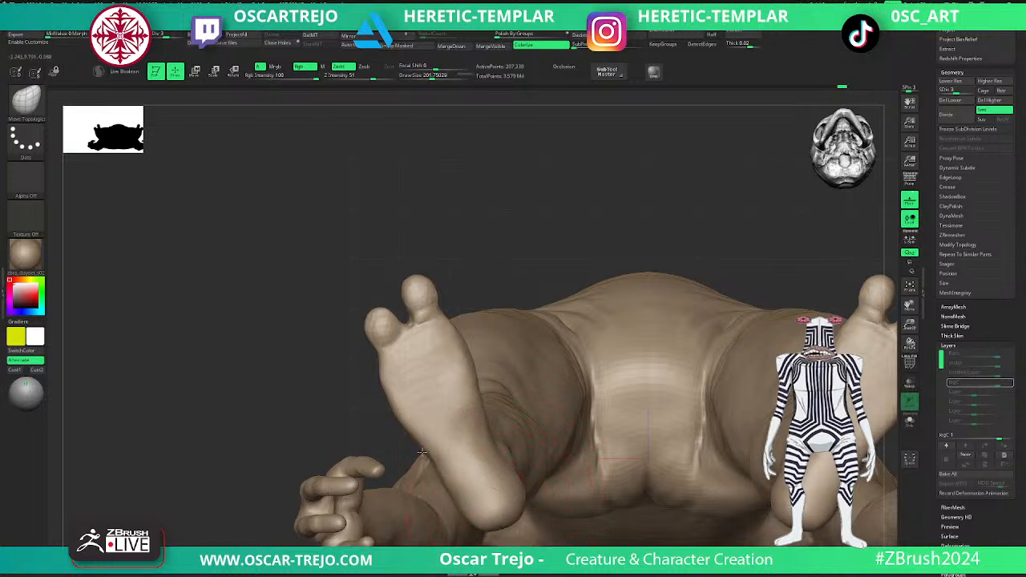
left_click_drag(412, 439, 330, 462, "alt")
left_click_drag(378, 505, 459, 420, "alt")
left_click_drag(508, 465, 435, 449)
- Build up the side of the foot with ClayBuildup and define the arch and ankle creases with DamStandard
key("b")
key("c")
key("b")
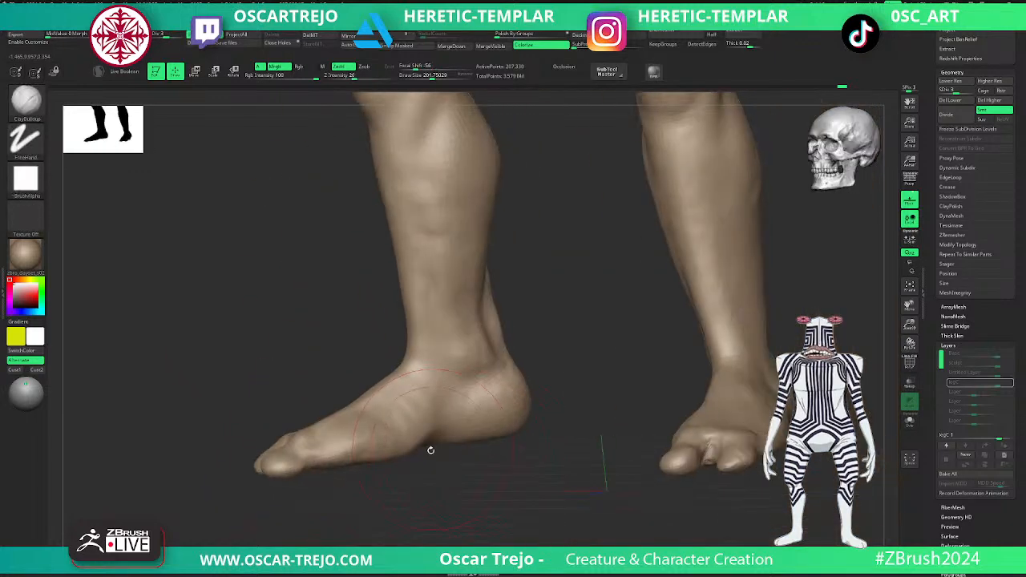
key("[")
key("[")
left_click_drag(371, 431, 358, 448)
key("]")
key("]")
key("shift")
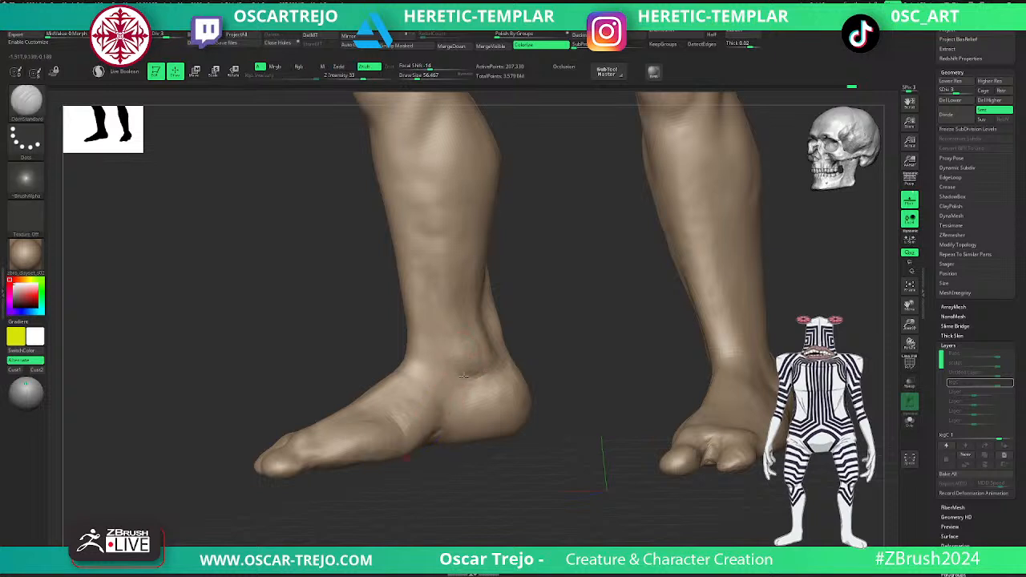
mouse_move(443, 353)
left_mouse_down("shift")
mouse_move(479, 386)
mouse_move(456, 418)
mouse_move(452, 409)
left_mouse_up("shift")
- Add volume below the ankle with ClayBuildup at a draw size of about 91 and step up to subdivision level 4
key("b")
key("c")
key("b")
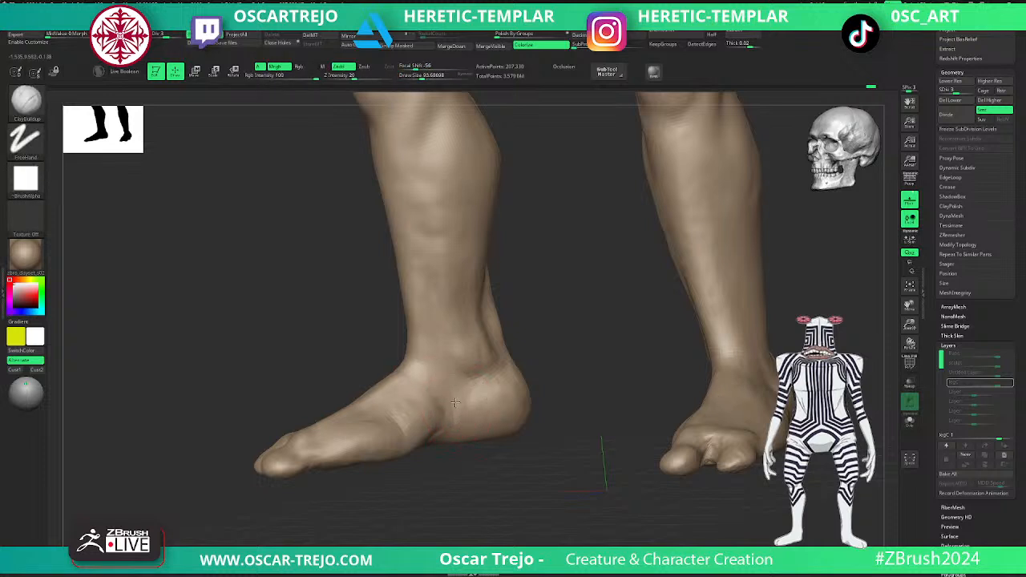
key("ctrl+d")
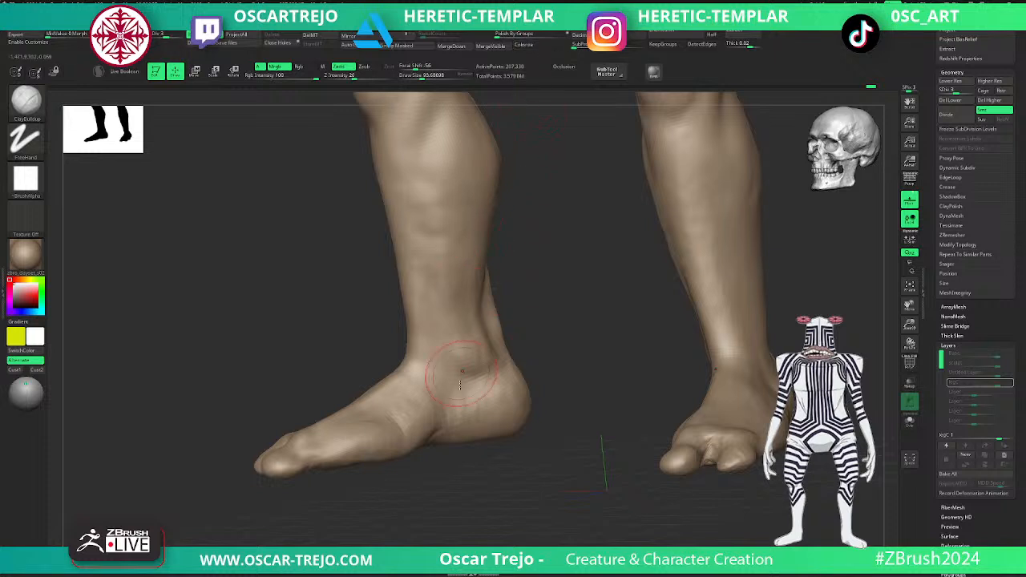
left_click_drag(394, 407, 345, 441, "shift")
mouse_move(294, 522)
left_mouse_down("alt")
mouse_move(319, 439)
mouse_move(358, 400)
left_mouse_up("alt")
left_click_drag(371, 447, 383, 467)
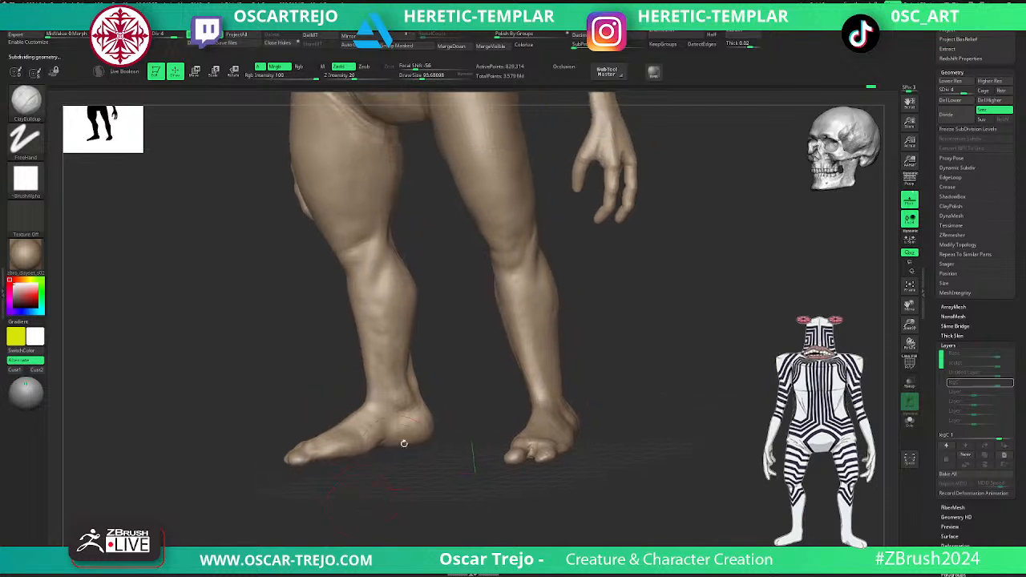
- Drop to subdivision level 1 and adjust the foot's overall shape with the Move Topological brush
mouse_move(654, 259)
left_mouse_down()
mouse_move(664, 252)
mouse_move(644, 378)
mouse_move(618, 344)
mouse_move(601, 344)
mouse_move(600, 378)
mouse_move(568, 358)
mouse_move(547, 366)
mouse_move(582, 314)
mouse_move(573, 310)
left_mouse_up()
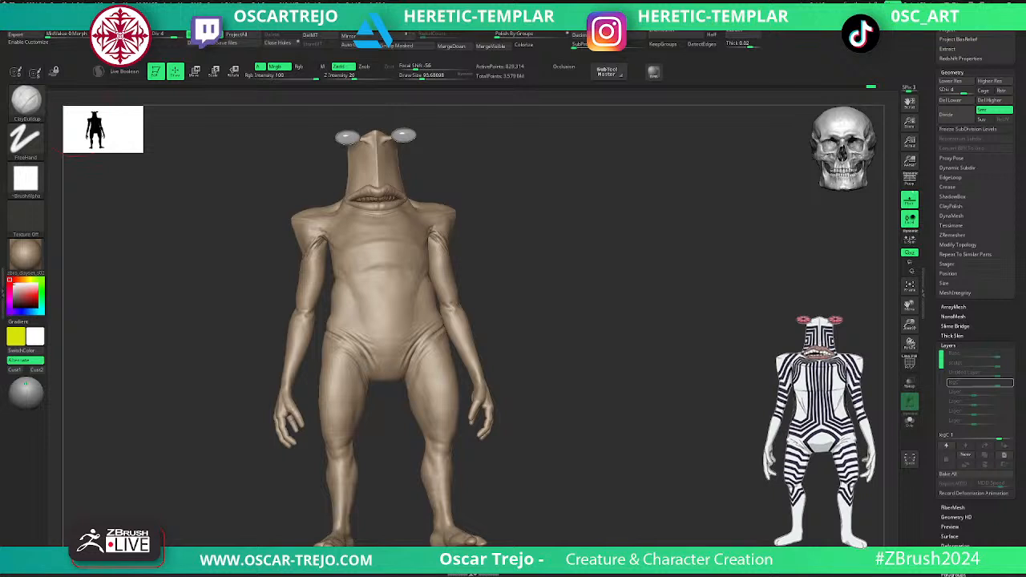
left_click_drag(524, 305, 536, 380, "alt")
mouse_move(540, 337)
left_mouse_down("alt")
mouse_move(546, 388)
mouse_move(527, 331)
mouse_move(686, 479)
mouse_move(605, 293)
left_mouse_up("alt")
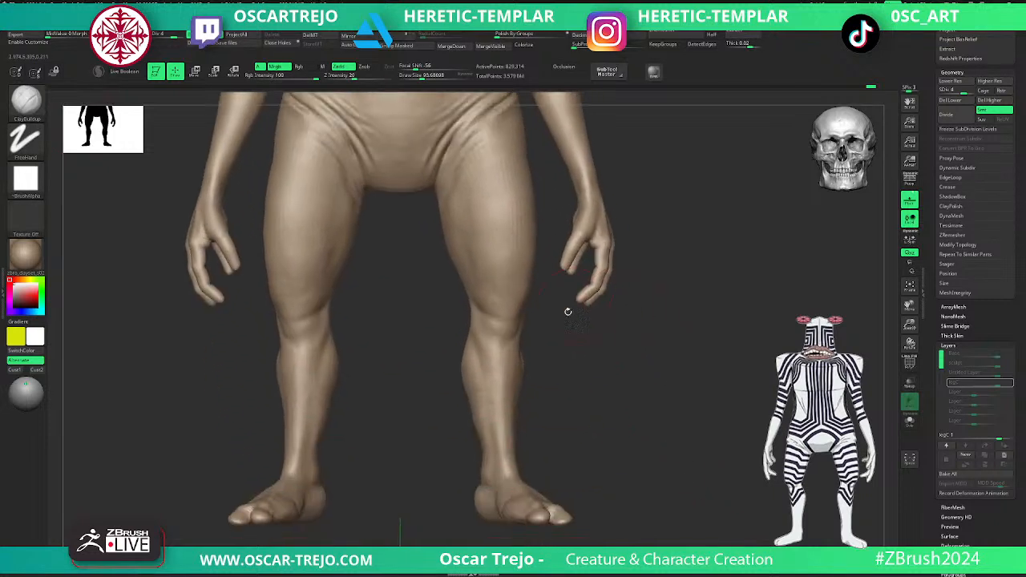
left_click_drag(589, 419, 562, 287, "alt")
left_click_drag(600, 345, 605, 321)
key("shift+d")
key("shift+d")
key("shift+d")
mouse_move(575, 352)
left_mouse_down("shift")
mouse_move(578, 361)
mouse_move(555, 360)
mouse_move(549, 345)
left_mouse_up("shift")
key("b")
key("m")
key("t")
key("s")
- Reshape the toes with Move Topological at subdivision level 2 and a draw size of about 77
key("s")
left_click_drag(641, 348, 572, 335)
key("d")
mouse_move(676, 348)
left_mouse_down()
mouse_move(674, 417)
mouse_move(580, 363)
left_mouse_up()
key("bracketleft")
left_click_drag(596, 310, 589, 311)
left_click_drag(577, 362, 577, 364)
key("s")
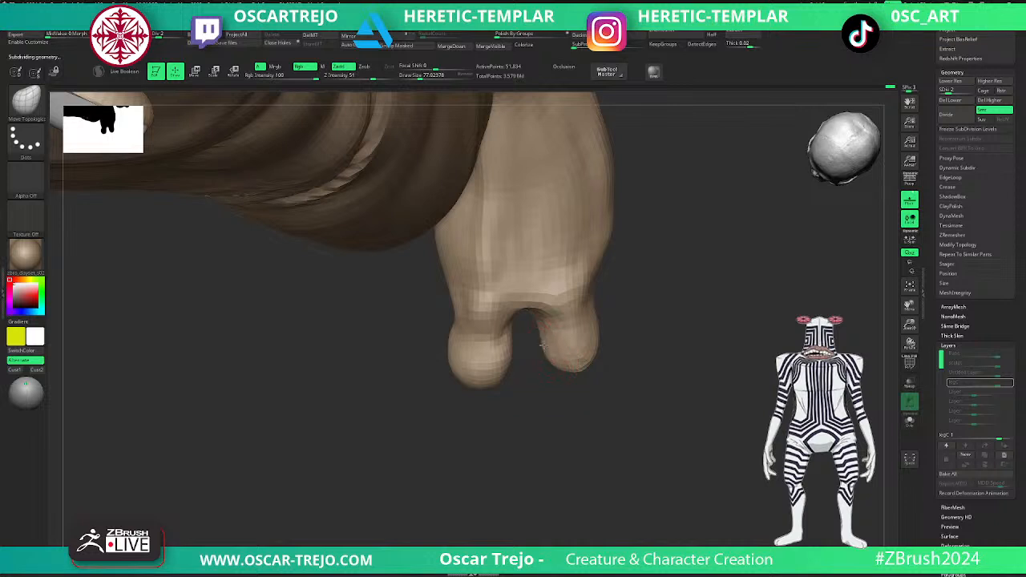
- Build up the toe bases on top of the foot with ClayBuildup and return to subdivision level 3
key("b")
key("c")
key("b")
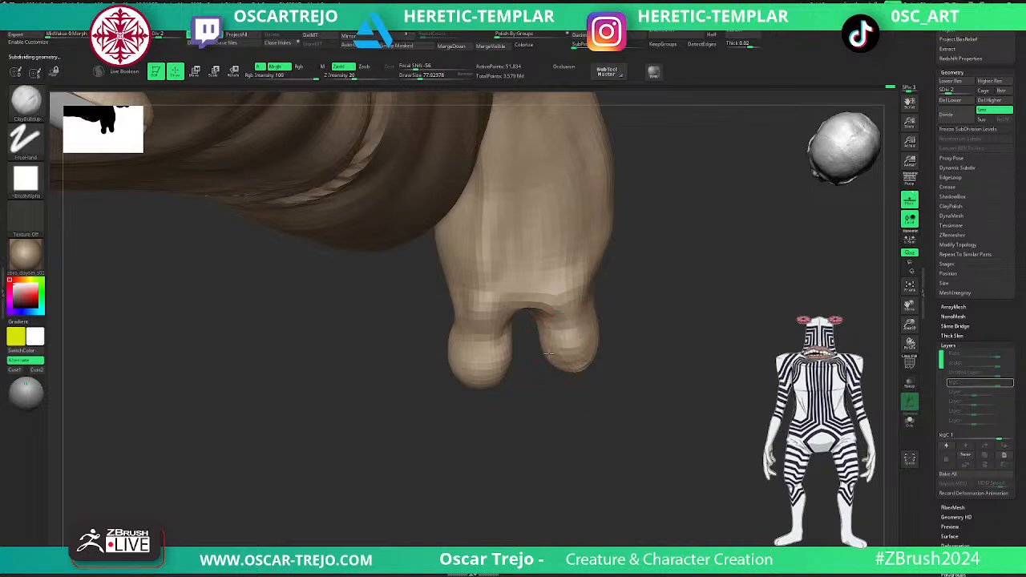
mouse_move(564, 306)
left_mouse_down()
mouse_move(559, 320)
mouse_move(524, 307)
mouse_move(539, 283)
left_mouse_up()
key("d")
mouse_move(645, 284)
left_mouse_down("alt")
mouse_move(619, 294)
mouse_move(566, 369)
mouse_move(553, 370)
mouse_move(580, 368)
mouse_move(653, 318)
mouse_move(650, 218)
mouse_move(589, 300)
left_mouse_up("alt")
mouse_move(480, 373)
left_mouse_down()
mouse_move(455, 377)
mouse_move(474, 363)
left_mouse_up()
- Carve the creases under the toes with DamStandard at a draw size of about 51 and fill beside them with ClayBuildup
key("b")
key("d")
key("s")
key("s")
mouse_move(407, 328)
left_mouse_down()
mouse_move(386, 327)
mouse_move(405, 331)
mouse_move(421, 366)
left_mouse_up()
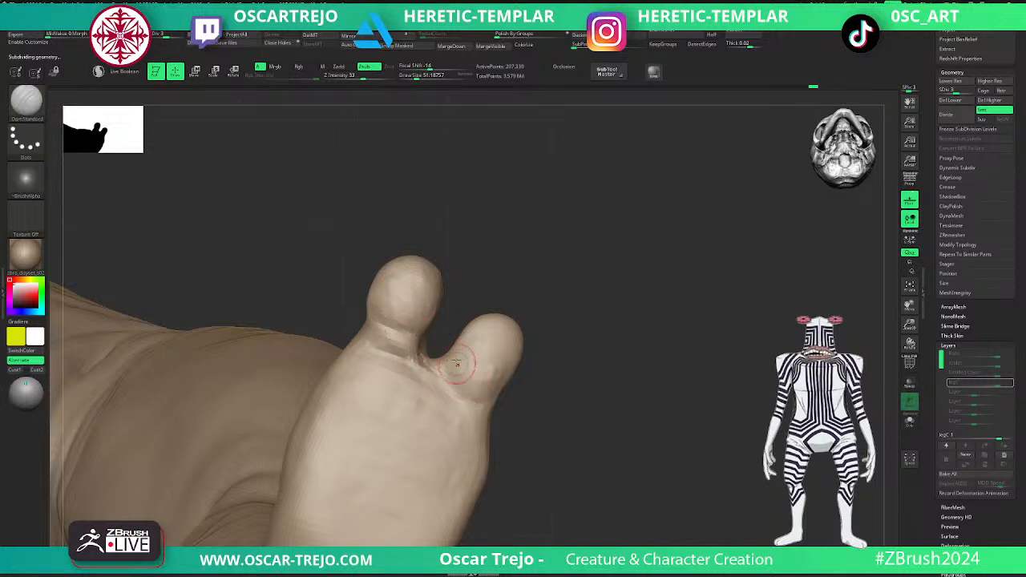
key("b")
key("c")
- Reshape the toe tips in side profile with the Move brush at a draw size of about 90
key("b")
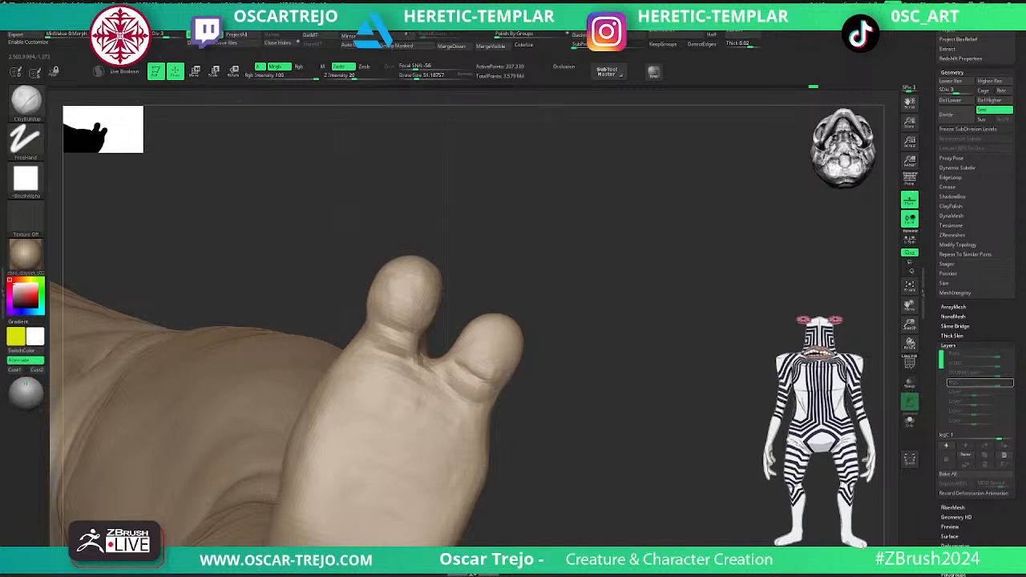
mouse_move(462, 388)
left_mouse_down()
mouse_move(480, 401)
mouse_move(434, 366)
mouse_move(456, 363)
mouse_move(466, 341)
mouse_move(503, 341)
left_mouse_up()
key("b")
key("m")
key("v")
key("bracketright")
key("bracketright")
left_click_drag(562, 354, 481, 364)
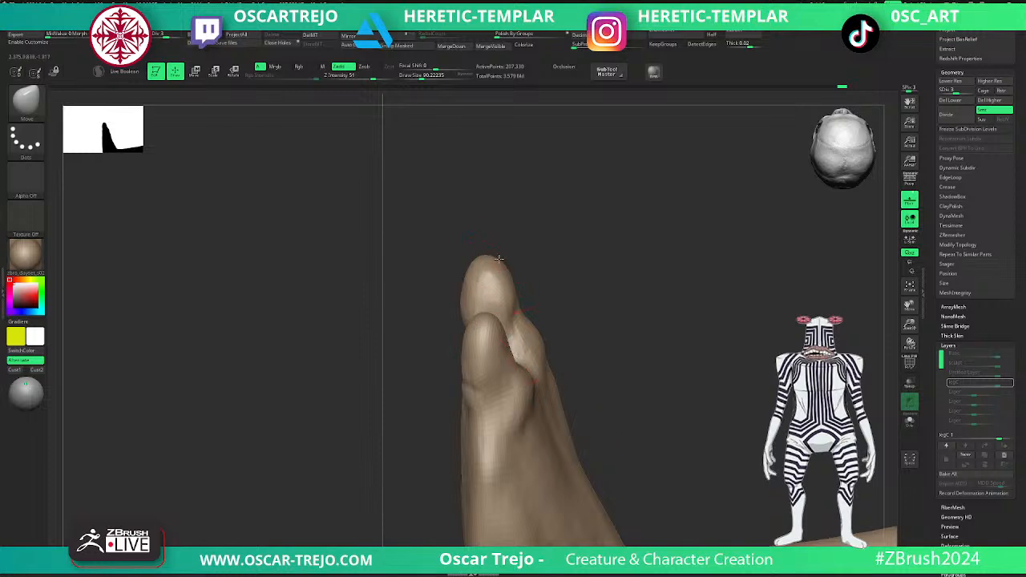
left_click_drag(514, 258, 516, 226)
- Adjust the ankle, heel and foot silhouette from several angles with the Move brush at a draw size of about 90
left_click_drag(550, 278, 580, 269)
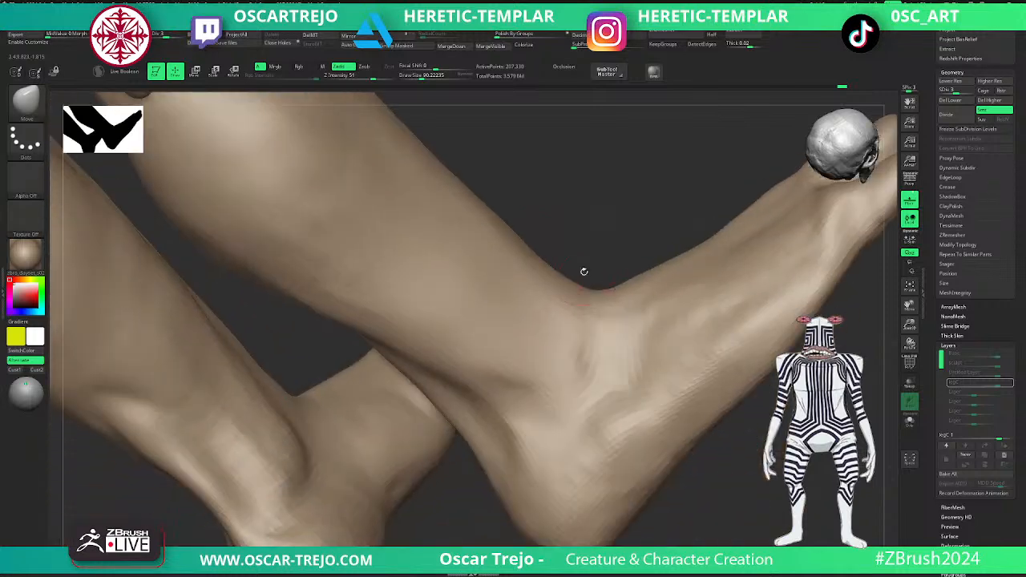
left_click_drag(717, 481, 569, 352, "alt")
mouse_move(688, 310)
left_mouse_down("shift")
mouse_move(644, 328)
mouse_move(665, 339)
mouse_move(681, 293)
mouse_move(662, 366)
mouse_move(686, 366)
mouse_move(639, 350)
mouse_move(710, 494)
left_mouse_up("shift")
left_click_drag(400, 415, 392, 473)
left_click_drag(391, 336, 398, 346)
left_click_drag(392, 413, 377, 374)
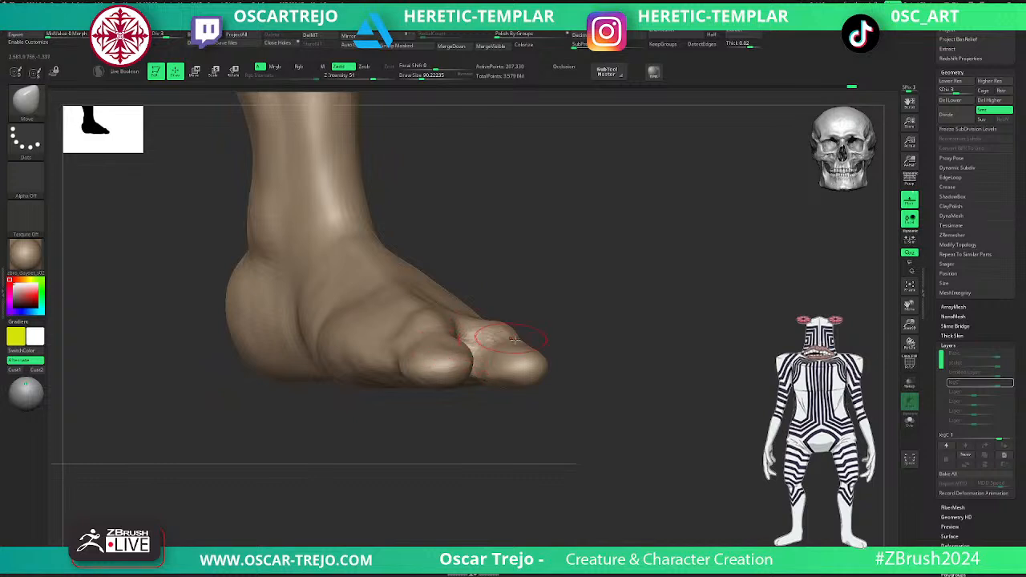
- Build up the forms around the kneecap with the Clay brush at subdivision level 4 and a draw size of about 140
left_click_drag(592, 320, 537, 256, "alt")
key("d")
left_click_drag(592, 285, 451, 315, "alt")
key("bracketright")
key("bracketright")
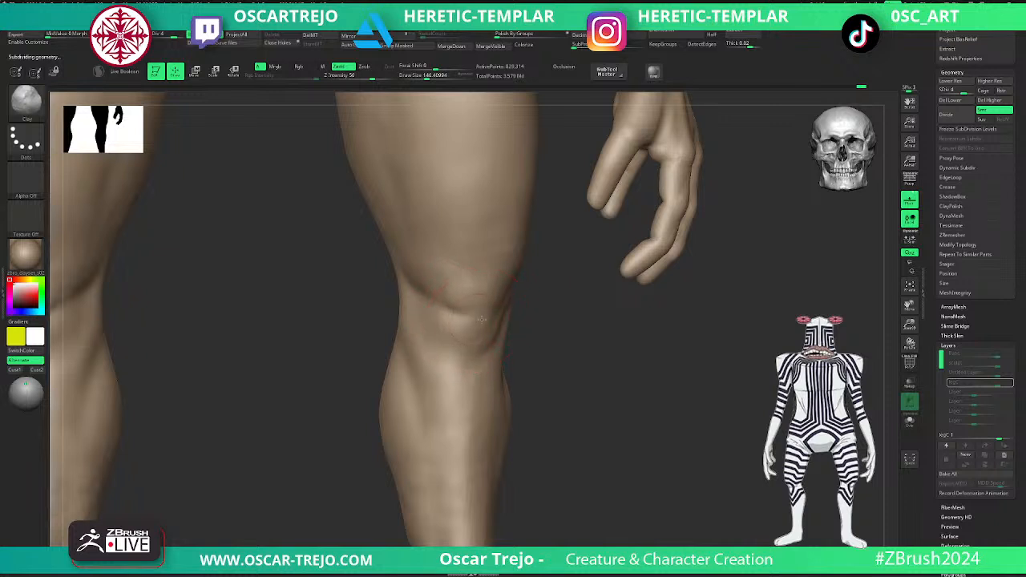
mouse_move(480, 324)
left_mouse_down()
mouse_move(450, 327)
mouse_move(469, 335)
left_mouse_up()
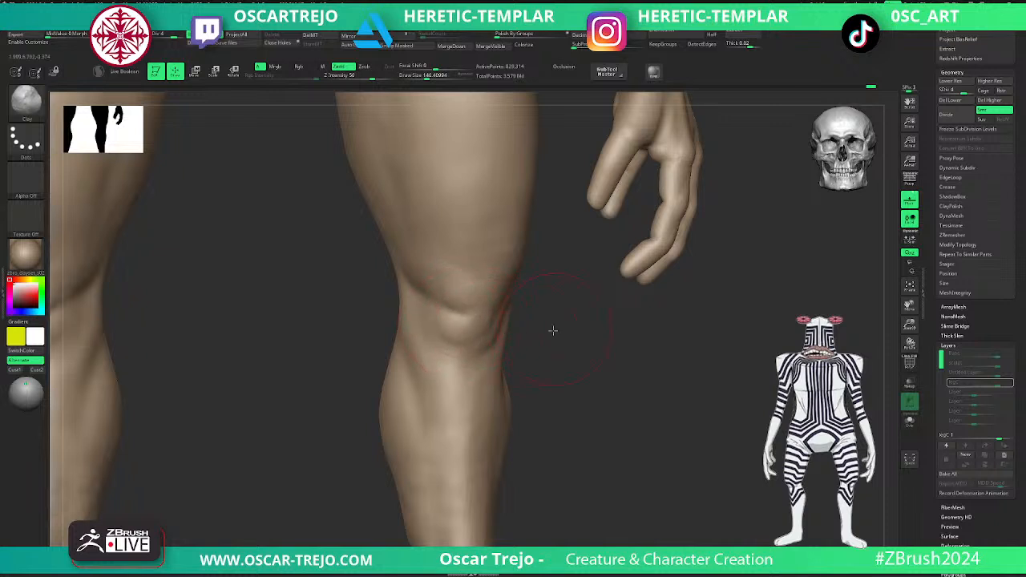
left_click_drag(556, 328, 496, 333)
left_click_drag(565, 324, 605, 336)
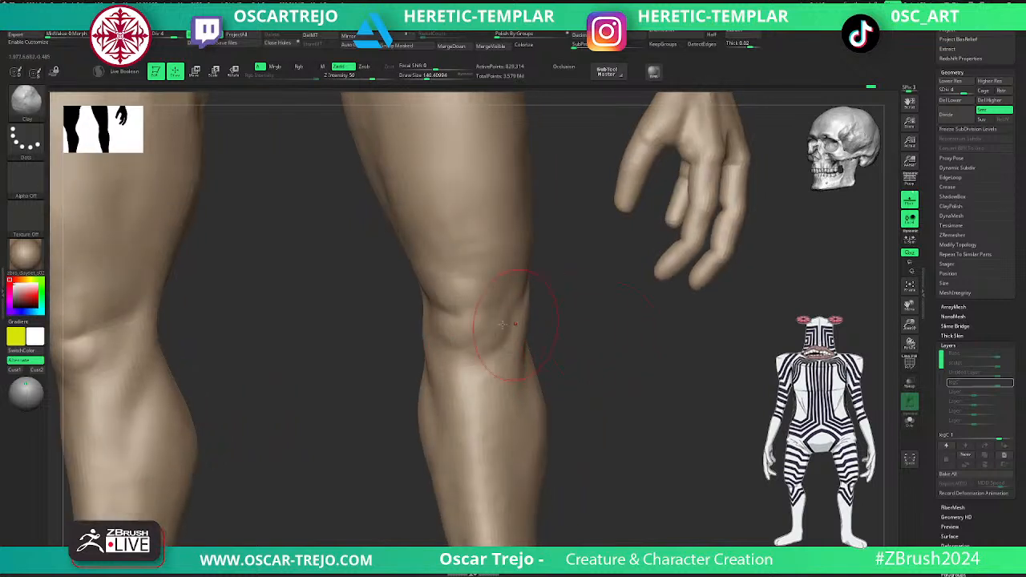
mouse_move(405, 368)
left_mouse_down()
mouse_move(428, 358)
mouse_move(430, 394)
mouse_move(406, 367)
mouse_move(433, 327)
mouse_move(450, 402)
left_mouse_up()
- Define the muscle forms below the knee and along the calf with the Standard brush, smoothing the transitions
key("b")
key("s")
key("t")
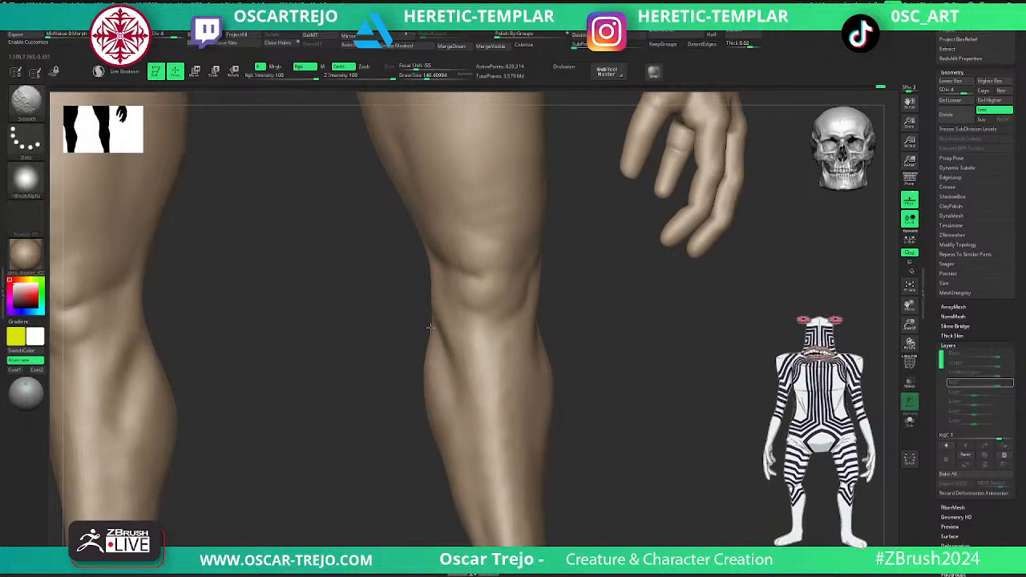
mouse_move(572, 382)
left_mouse_down()
mouse_move(564, 347)
mouse_move(505, 442)
left_mouse_up()
mouse_move(517, 361)
left_mouse_down("alt")
mouse_move(513, 480)
mouse_move(505, 415)
left_mouse_up("alt")
left_click_drag(578, 483, 520, 314, "alt")
left_click_drag(431, 321, 439, 401, "shift")
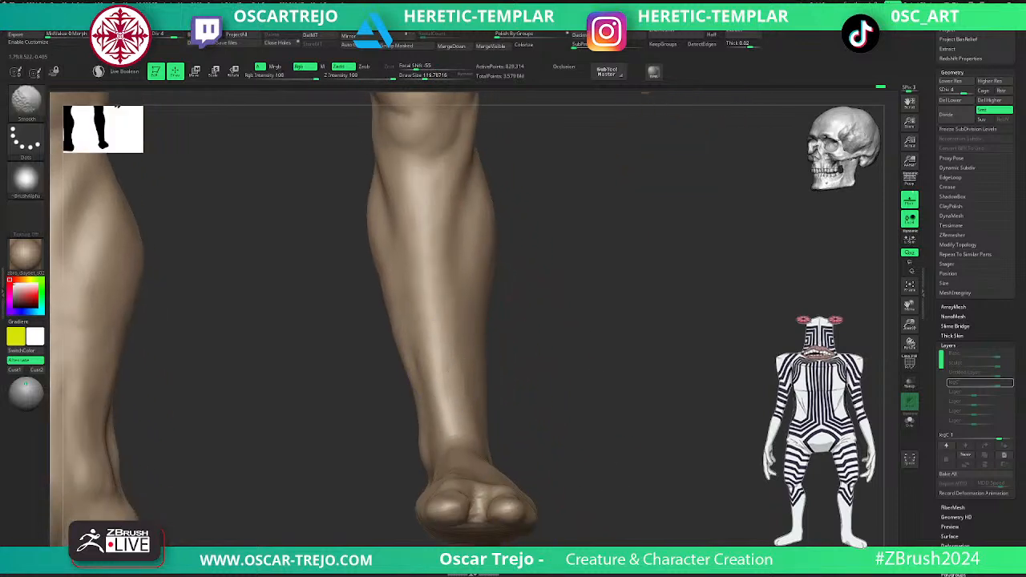
- Shape the lower shin down to the ankle with the Standard brush at intensity 25 and a draw size of about 120
left_click_drag(437, 308, 441, 350, "shift")
mouse_move(513, 341)
left_mouse_down()
mouse_move(535, 358)
mouse_move(532, 369)
left_mouse_up()
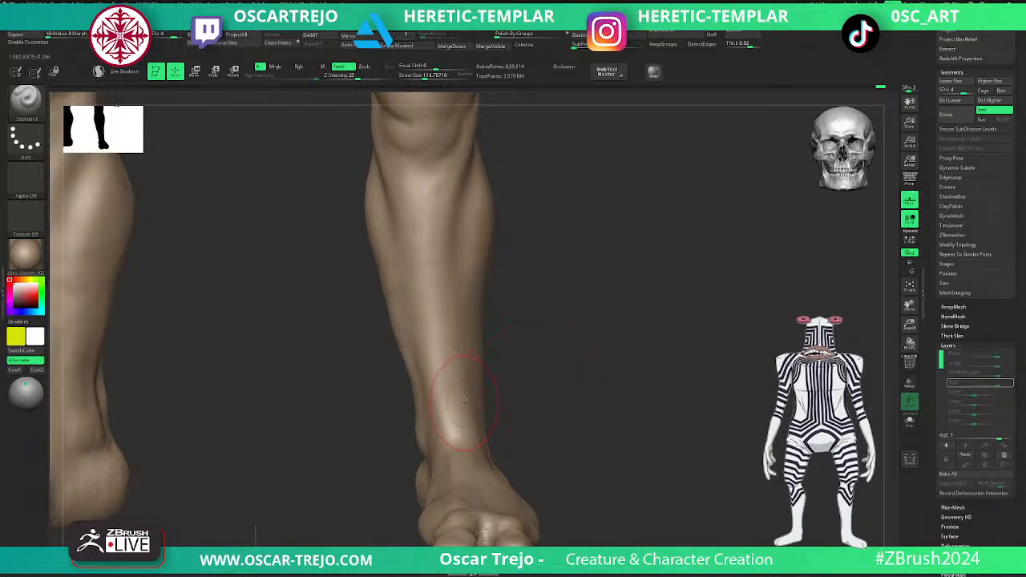
left_click_drag(463, 336, 478, 459)
mouse_move(476, 371)
left_mouse_down("shift")
mouse_move(473, 397)
mouse_move(506, 336)
mouse_move(580, 357)
mouse_move(567, 351)
mouse_move(583, 511)
left_mouse_up("shift")
left_click_drag(360, 326, 353, 371, "alt")
- Deepen the skin creases between the groin and the upper thighs with DamStandard
key("b")
key("d")
key("s")
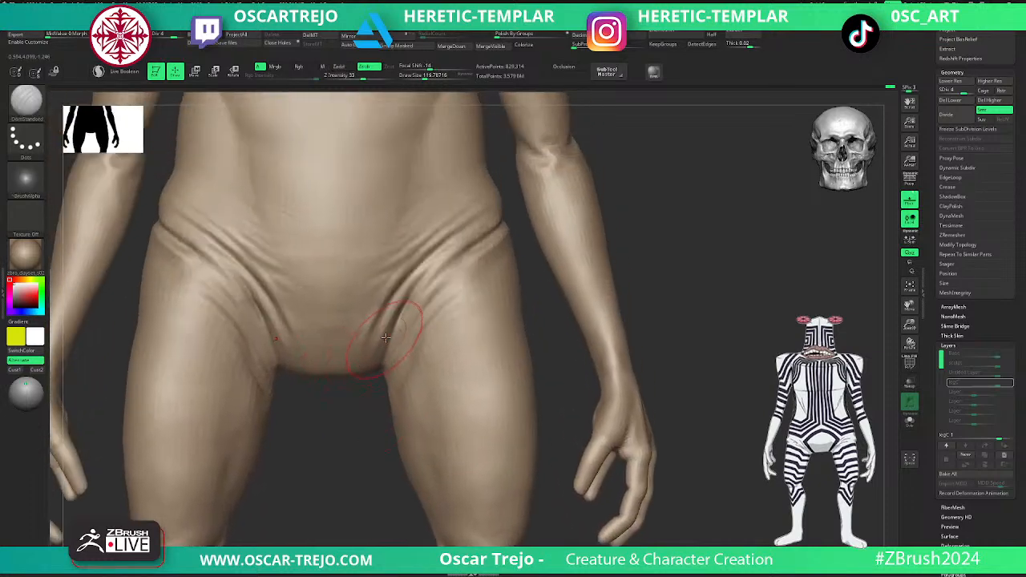
left_click_drag(642, 256, 646, 318, "alt")
left_click_drag(673, 268, 674, 306)
left_click_drag(564, 406, 470, 401)
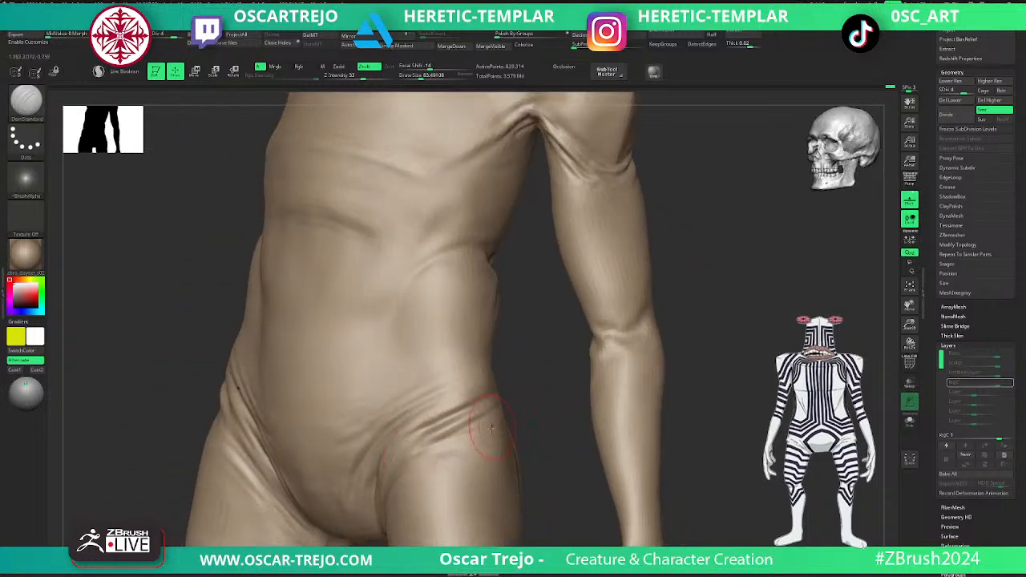
- Add volume between the hip folds with the Standard brush at intensity 25 and smooth them
key("b")
key("s")
key("t")
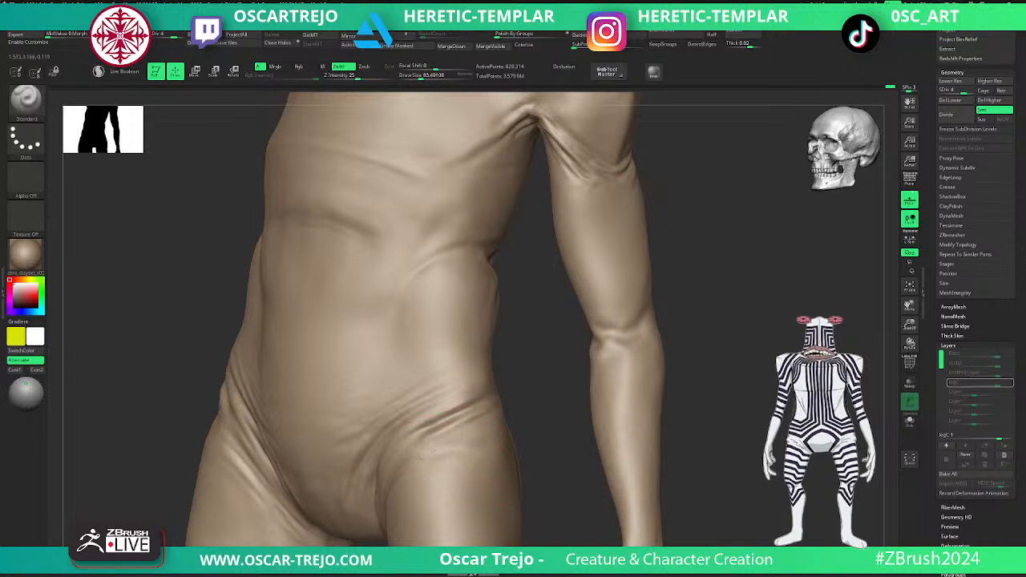
key("shift")
mouse_move(698, 451)
left_mouse_down("alt")
mouse_move(632, 350)
mouse_move(648, 358)
left_mouse_up("alt")
mouse_move(645, 318)
left_mouse_down("alt")
mouse_move(653, 359)
mouse_move(661, 309)
left_mouse_up("alt")
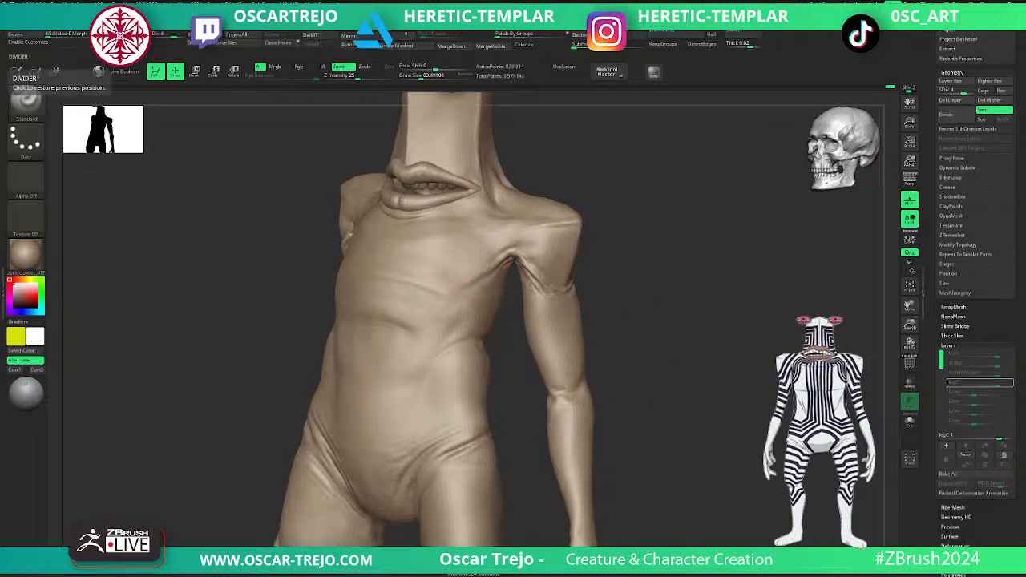
- Sculpt the fold running from the shoulder into the chest with the Standard brush and soften it with Smooth
left_click_drag(671, 280, 719, 340, "shift")
left_click_drag(523, 301, 676, 371)
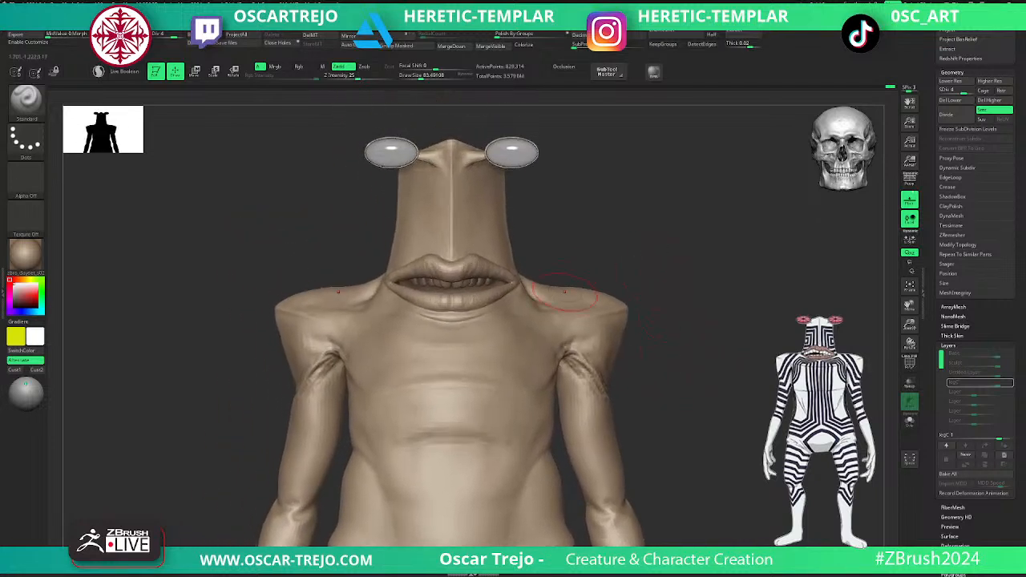
left_click_drag(623, 249, 672, 303, "alt")
left_click_drag(721, 263, 699, 305)
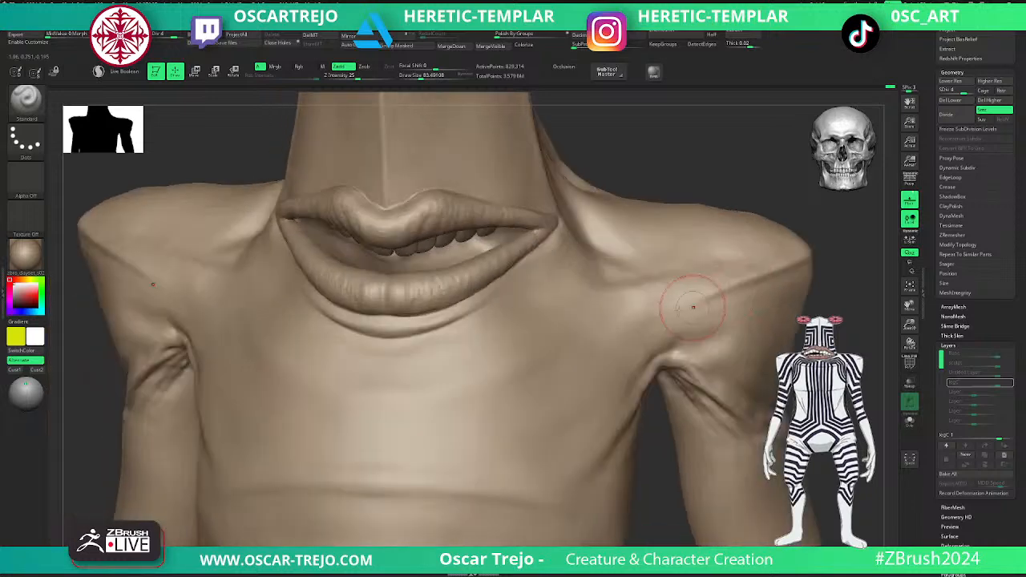
key("shift")
key("shift")
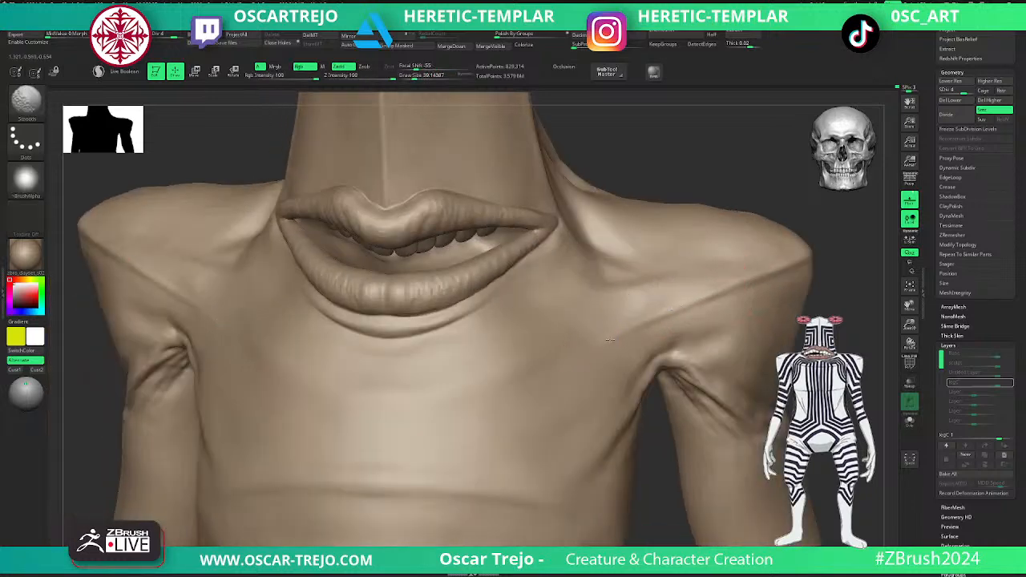
mouse_move(853, 307)
left_mouse_down("alt")
mouse_move(780, 280)
mouse_move(788, 290)
mouse_move(718, 249)
mouse_move(731, 303)
left_mouse_up("alt")
- Shape and smooth the horizontal belly folds with the Standard brush at a draw size of about 87
key("bracketleft")
mouse_move(555, 330)
left_mouse_down("shift")
mouse_move(583, 334)
mouse_move(549, 331)
left_mouse_up("shift")
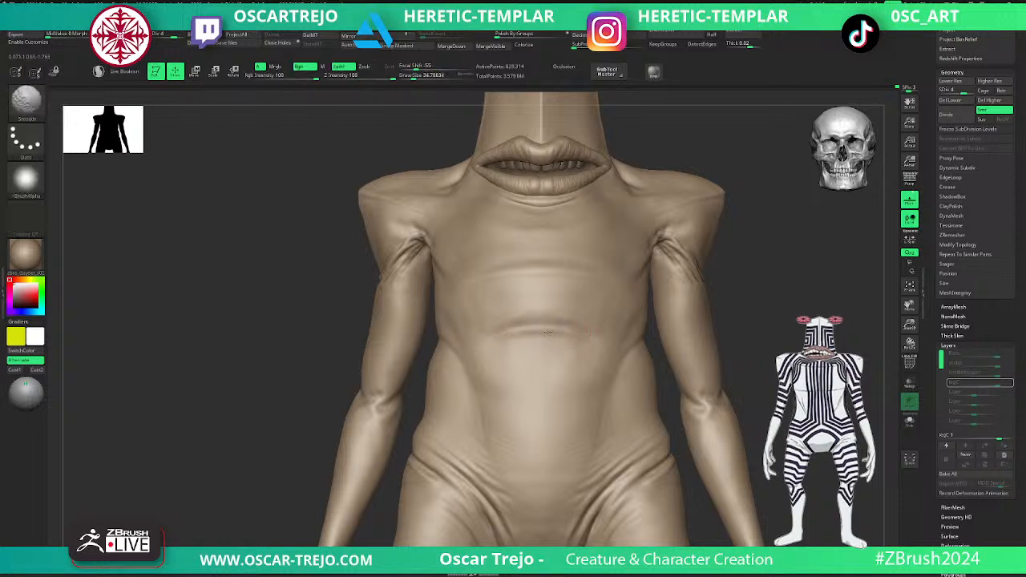
mouse_move(490, 346)
left_mouse_down("shift")
mouse_move(593, 321)
mouse_move(555, 295)
mouse_move(564, 324)
left_mouse_up("shift")
key("shift")
key("s")
left_click_drag(533, 412, 540, 412)
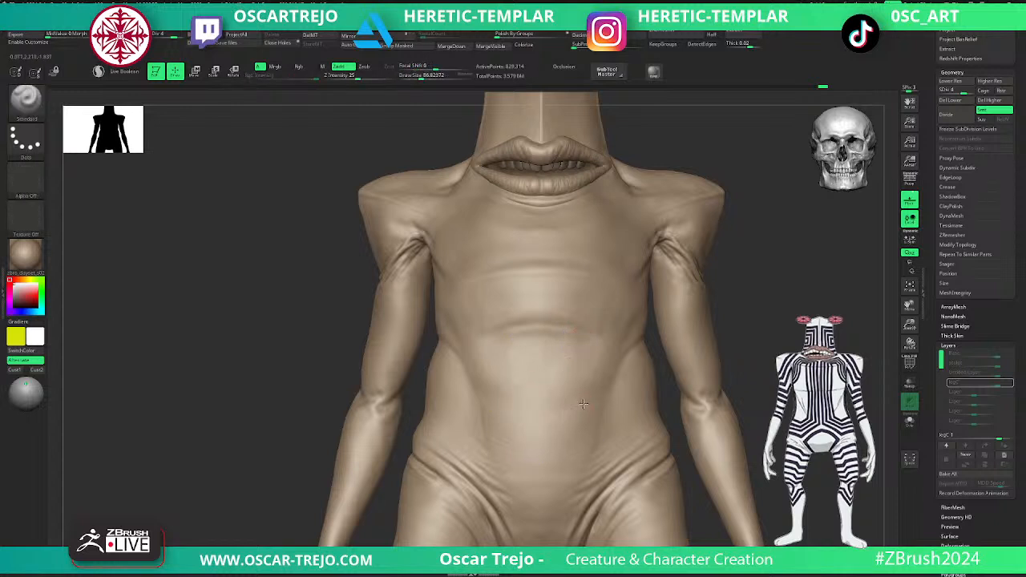
key("shift")
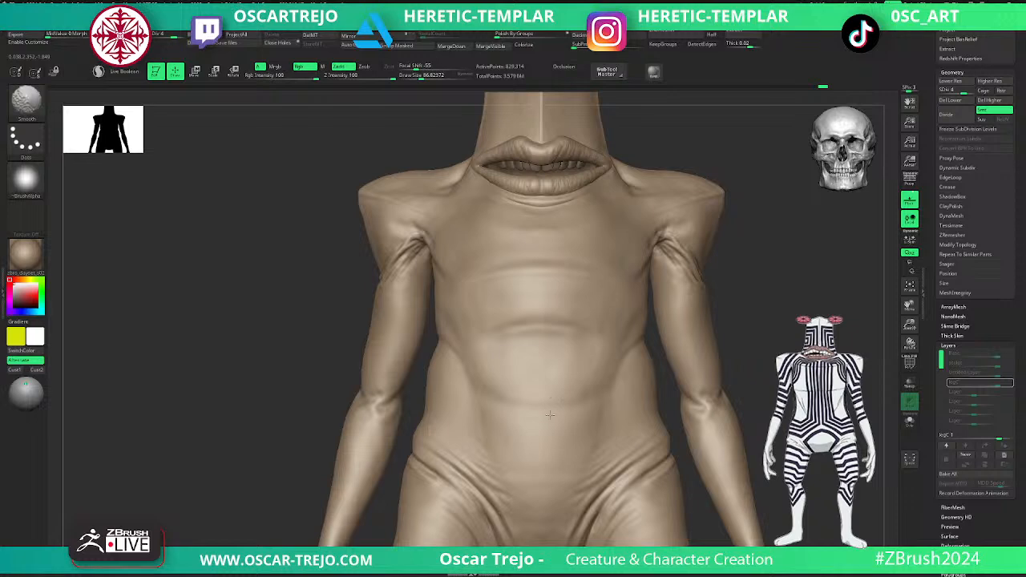
- Carve the creases behind the armpits and upper arms with DamStandard at a draw size of about 56
mouse_move(699, 398)
right_mouse_down("ctrl")
mouse_move(748, 323)
mouse_move(724, 341)
right_mouse_up("ctrl")
mouse_move(784, 331)
right_mouse_down()
mouse_move(748, 326)
mouse_move(752, 417)
right_mouse_up()
right_click_drag(705, 297, 691, 512, "alt")
right_click_drag(425, 359, 333, 397, "shift")
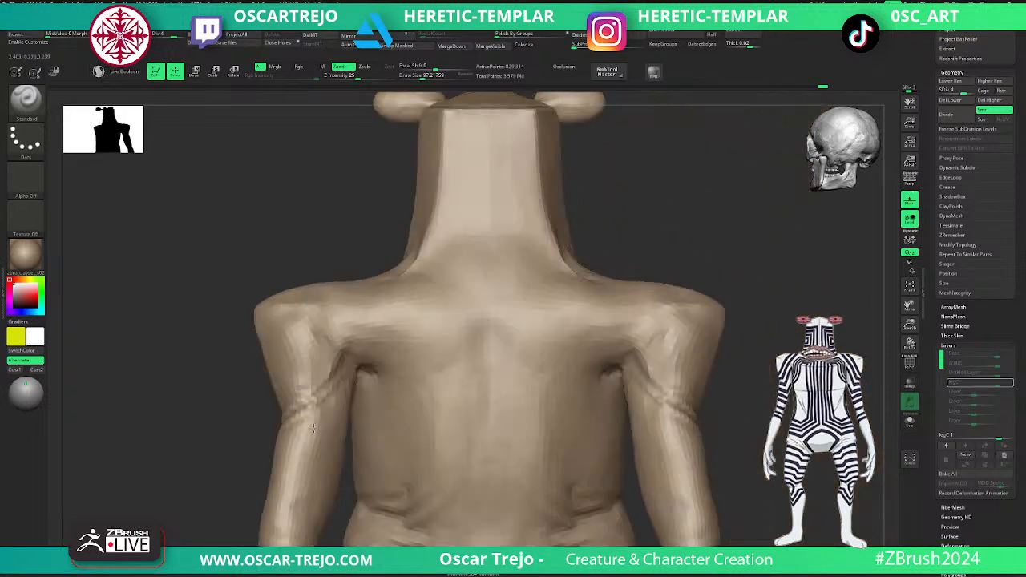
key("b")
key("d")
key("s")
key("bracketleft")
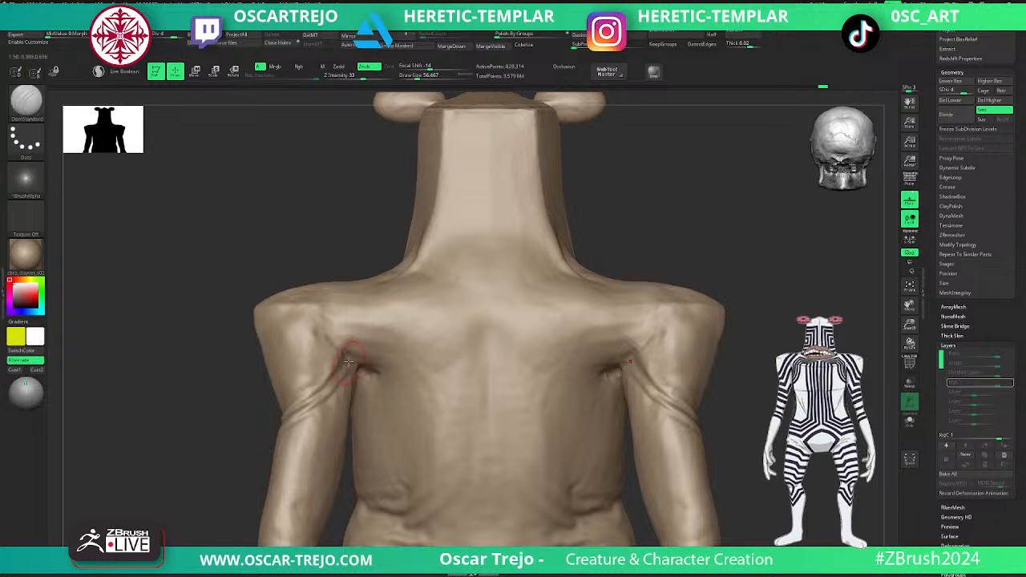
- Fill the hollows behind the armpits with ClayBuildup at subdivision level 3 and a draw size of about 80
key("b")
key("c")
key("b")
key("shift+d")
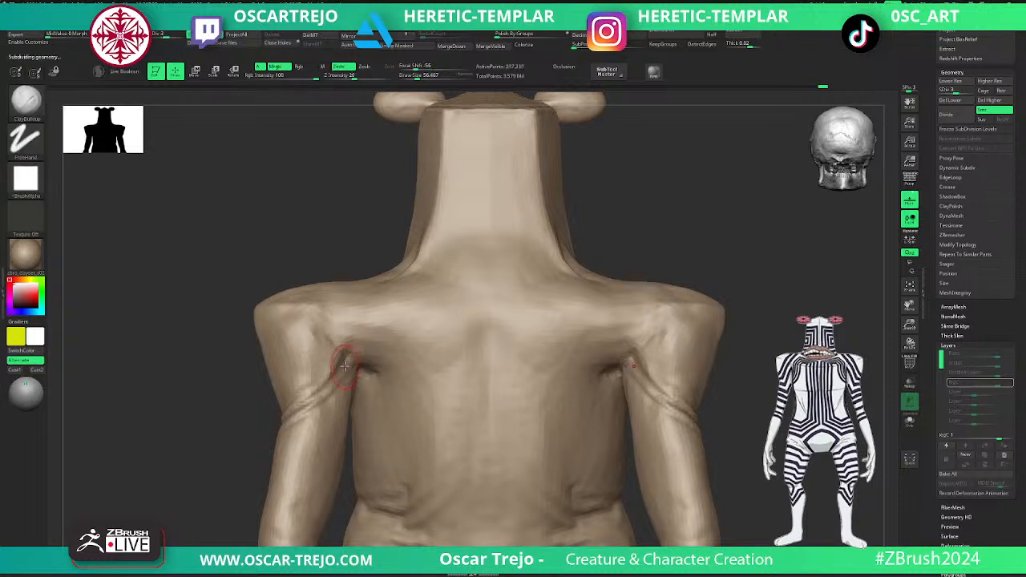
key("s")
mouse_move(343, 365)
left_mouse_down()
mouse_move(370, 355)
mouse_move(379, 365)
mouse_move(366, 359)
left_mouse_up()
left_click_drag(246, 435, 212, 432)
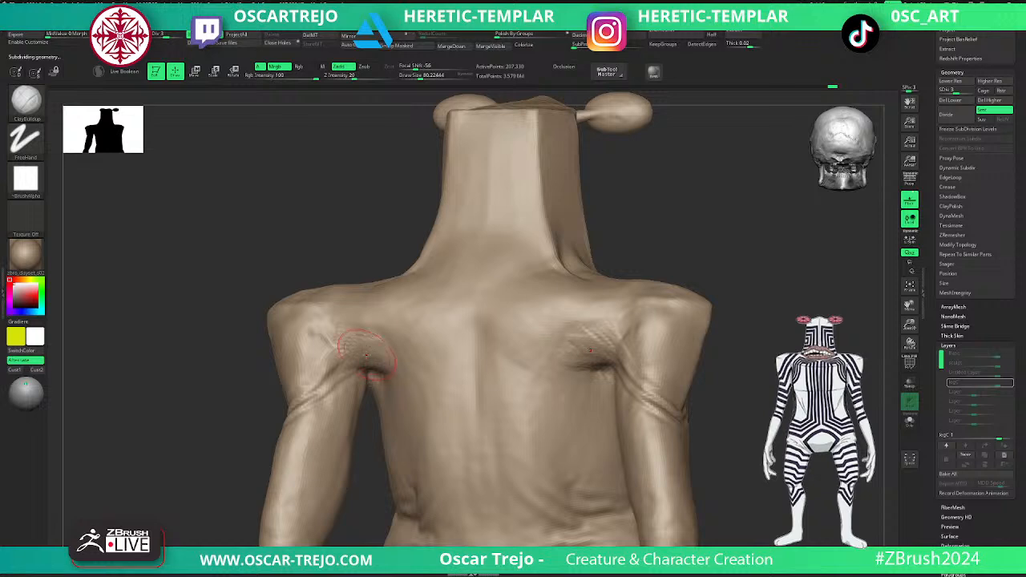
- Reshape the area behind the armpit with the Move brush at a draw size of about 87
key("shift+d")
mouse_move(310, 380)
right_mouse_down()
mouse_move(475, 452)
mouse_move(517, 422)
mouse_move(529, 324)
mouse_move(511, 293)
mouse_move(367, 328)
right_mouse_up()
key("b")
key("m")
key("v")
key("s")
left_click_drag(363, 327, 360, 326)
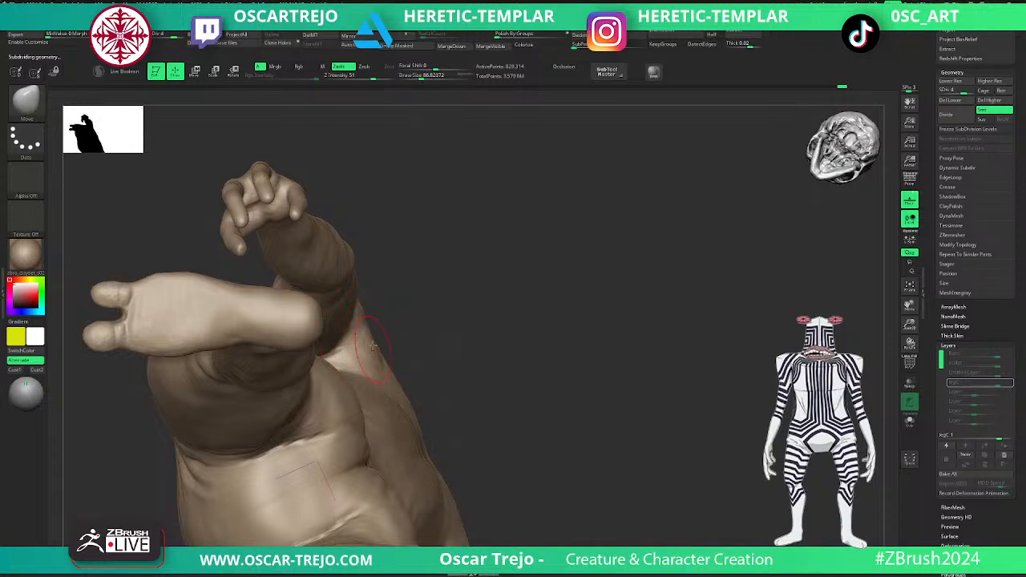
mouse_move(366, 327)
right_mouse_down()
mouse_move(323, 332)
mouse_move(337, 317)
right_mouse_up()
- Build up the rear of the shoulder with ClayBuildup at subdivision level 2 and return to level 4
key("shift+d")
key("shift+d")
key("b")
key("c")
key("b")
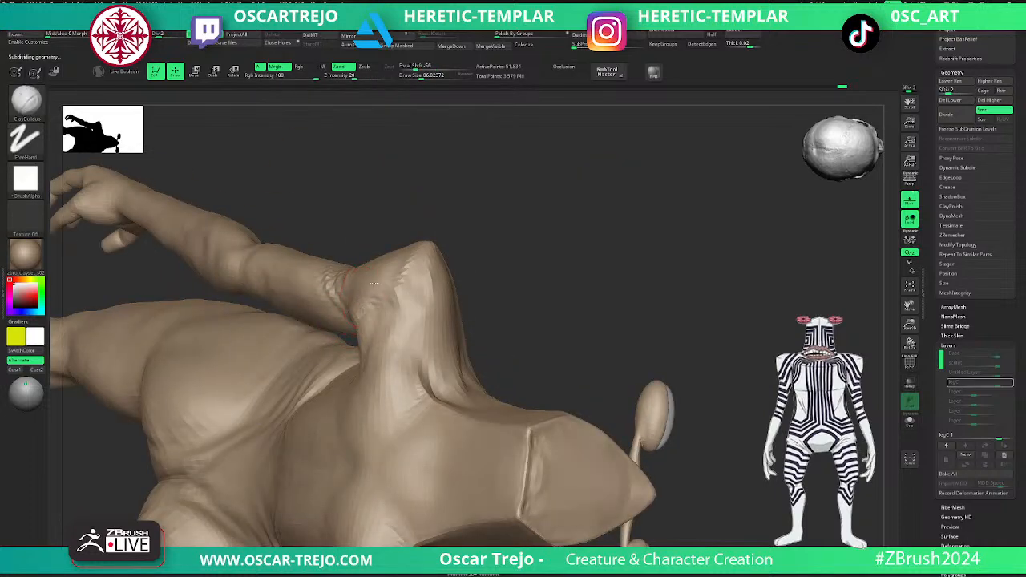
key("d")
mouse_move(549, 280)
right_mouse_down()
mouse_move(497, 229)
mouse_move(476, 177)
mouse_move(446, 240)
mouse_move(520, 253)
mouse_move(490, 279)
mouse_move(505, 318)
right_mouse_up()
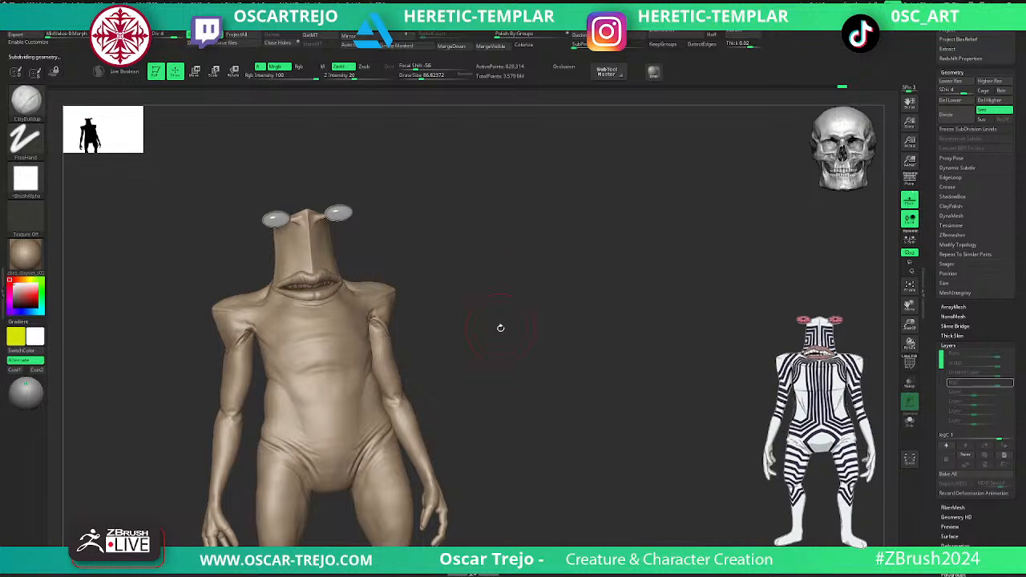
- Switch the sculpting brush to ClothPull
left_click(569, 67)
right_click_drag(535, 173, 659, 238)
mouse_move(26, 178)
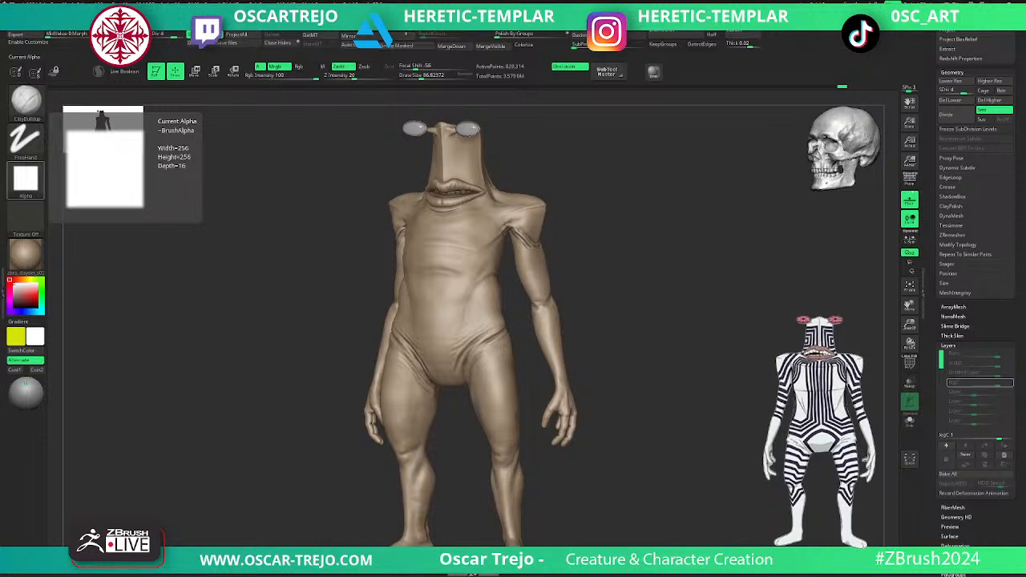
left_click(26, 101)
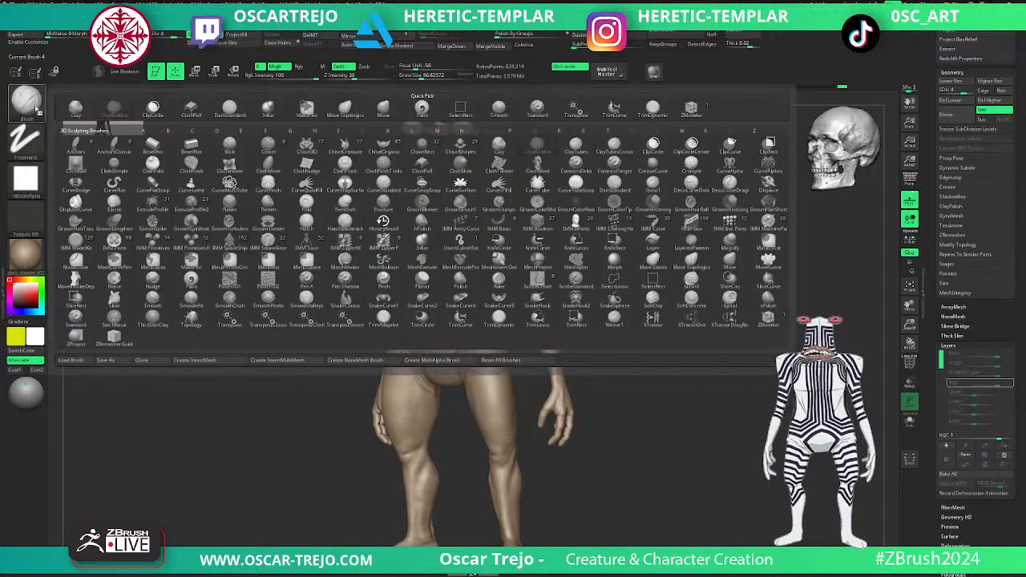
left_click(431, 171)
mouse_move(561, 257)
left_mouse_down()
mouse_move(651, 264)
mouse_move(676, 252)
mouse_move(622, 303)
left_mouse_up()
left_click(569, 68)
- Pull the skin behind the armpit with ClothPull at subdivision level 2 and a draw size of about 145
left_click_drag(650, 168, 655, 197, "alt")
key("shift+d")
key("shift+d")
key("shift+d")
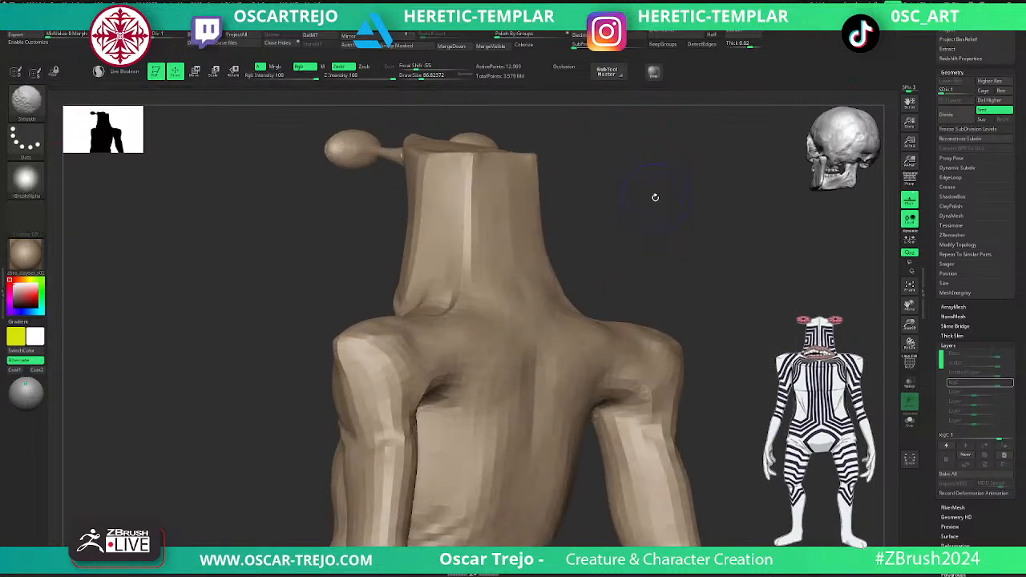
key("d")
left_click_drag(712, 337, 696, 309)
left_click_drag(313, 428, 400, 365, "shift")
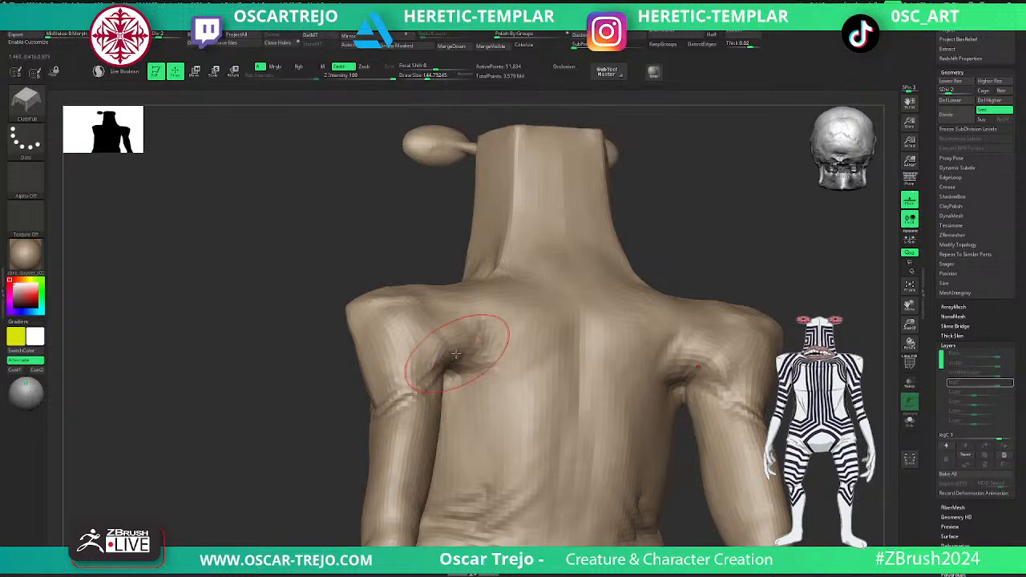
- Try pulling wrinkles from the armpit across the upper back with ClothPull at larger draw sizes and different subdivision levels
key("ctrl+d")
left_click_drag(460, 354, 470, 352)
key("ctrl+z")
key("s")
key("s")
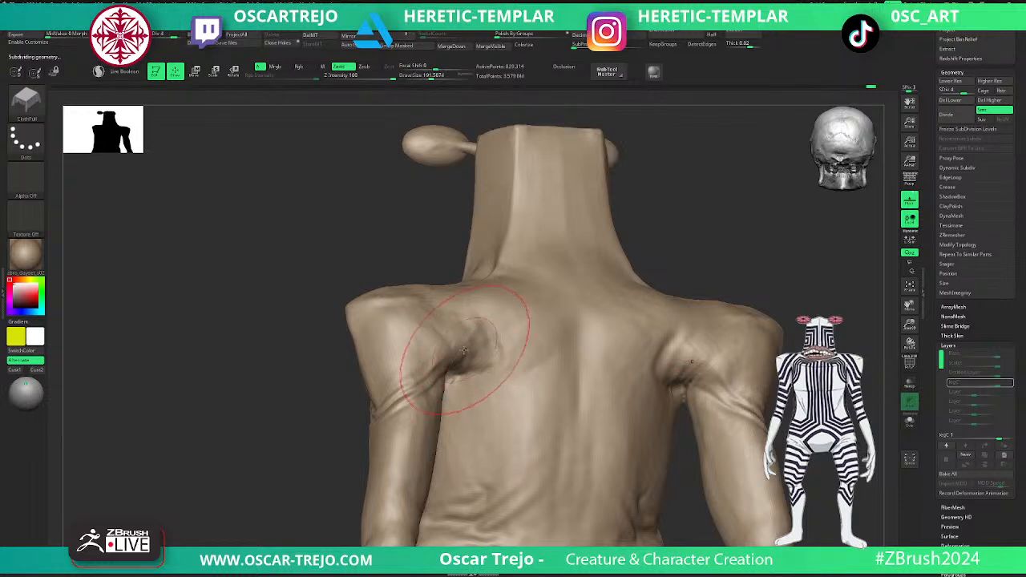
key("d")
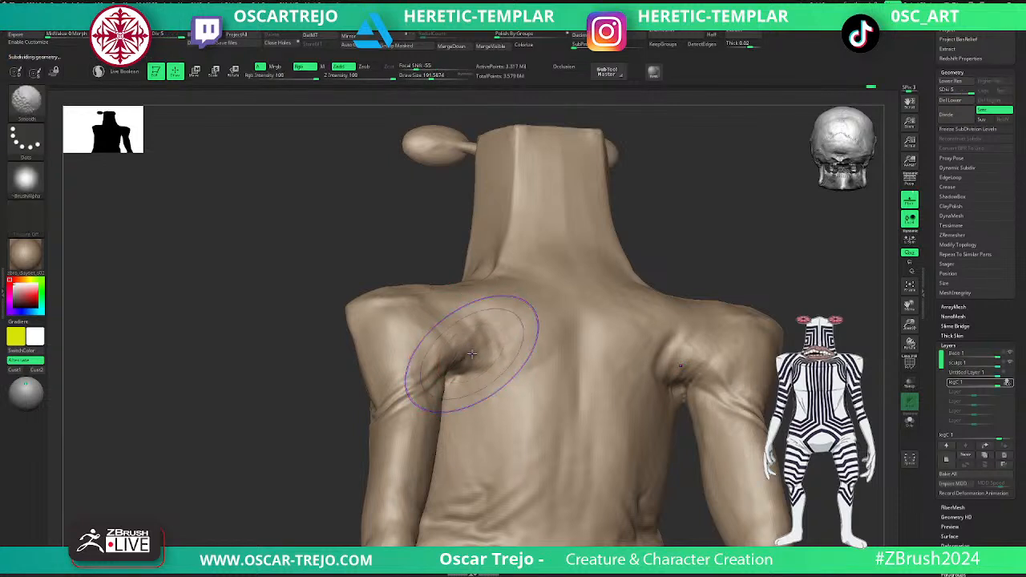
key("shift+d")
key("shift+d")
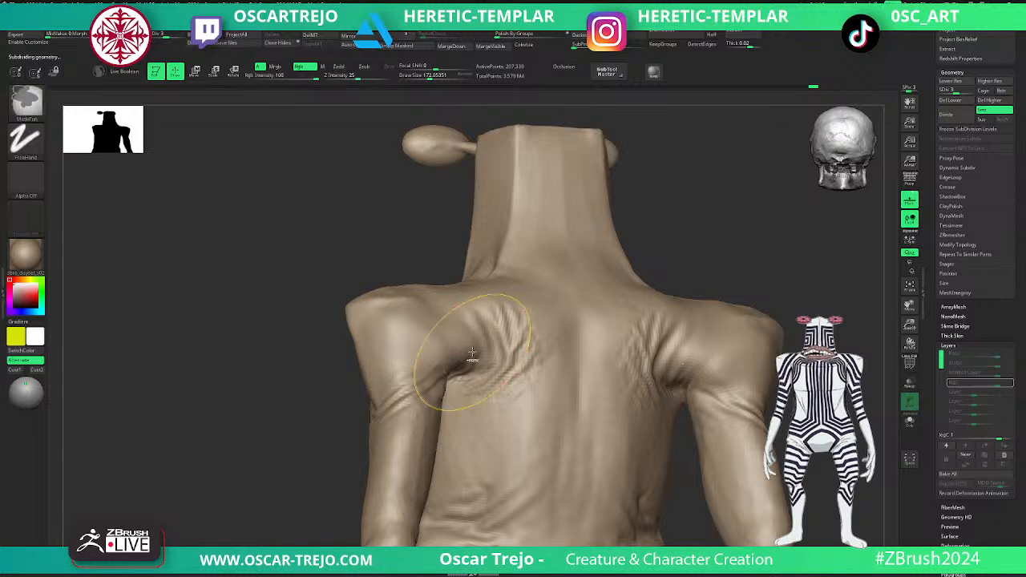
- Form folds behind the armpit with ClothPull at subdivision level 3 and a draw size of about 132
key("shift+d")
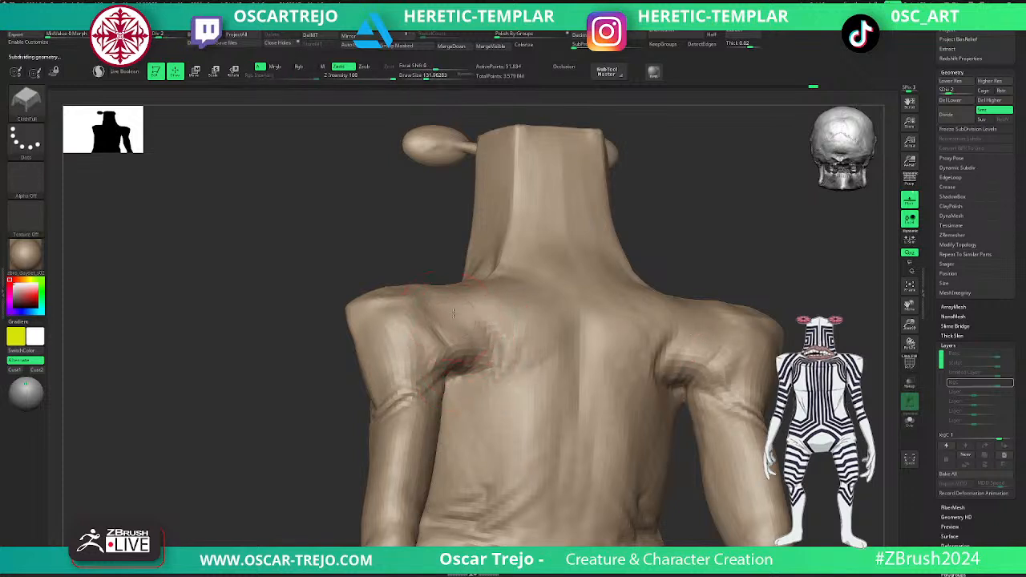
key("d")
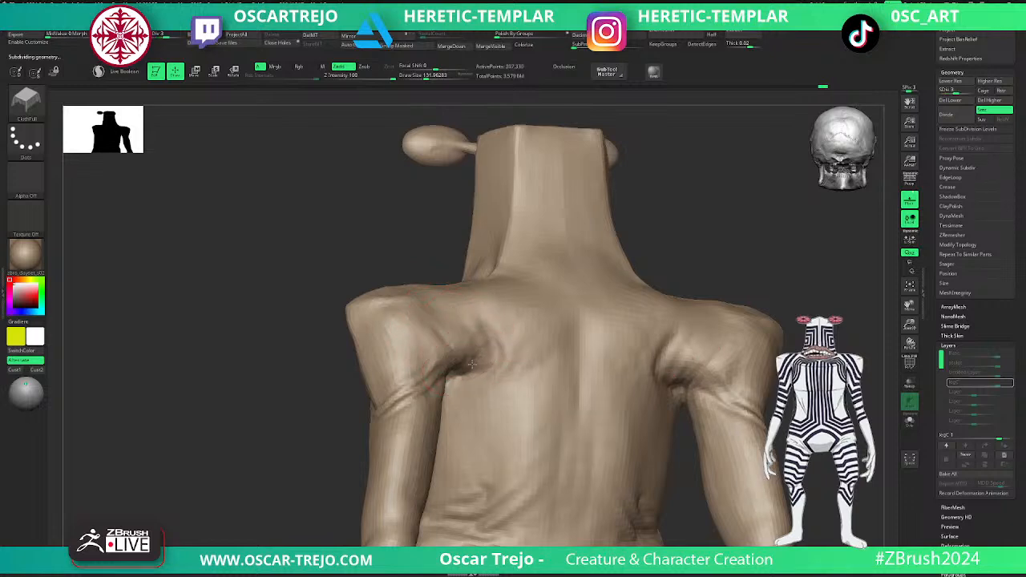
left_click_drag(472, 347, 460, 344)
left_click_drag(312, 404, 289, 414, "shift")
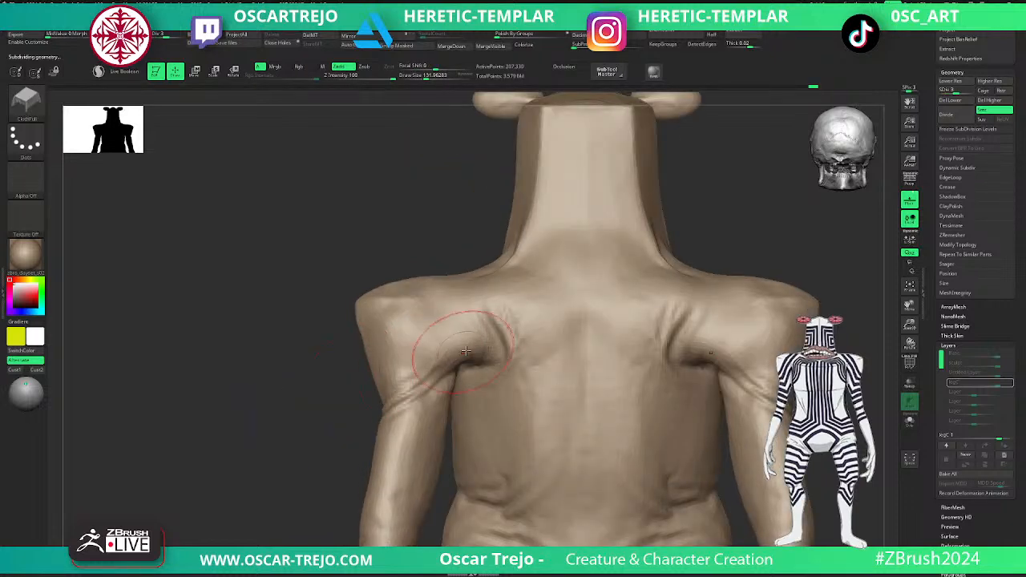
- Pull wrinkles across the back of the shoulder and armpit with ClothPull at subdivision level 3 and a draw size of about 132
left_click_drag(499, 344, 496, 349)
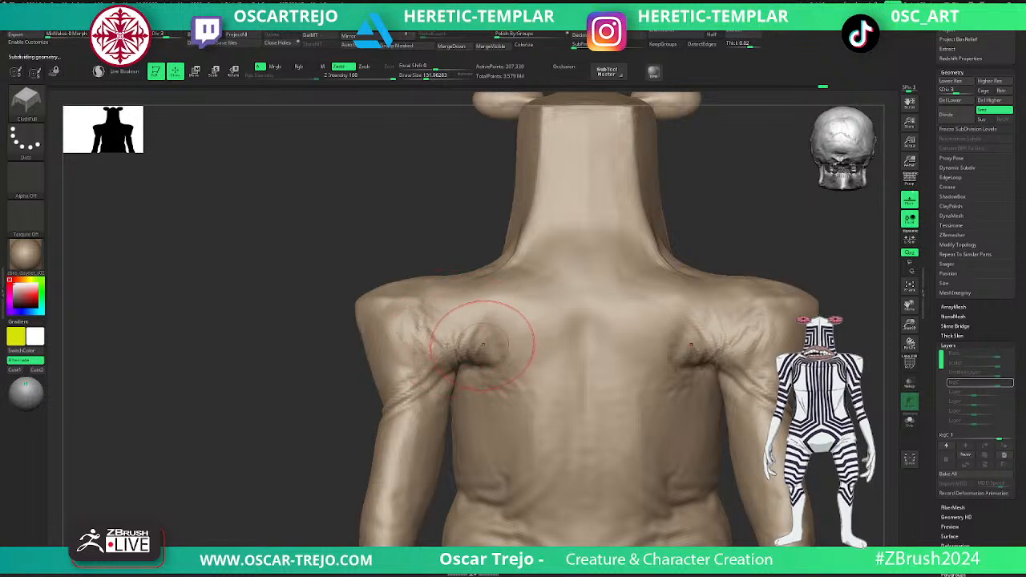
left_click_drag(461, 340, 430, 320, "shift")
left_click_drag(273, 454, 266, 386, "alt")
key("shift+d")
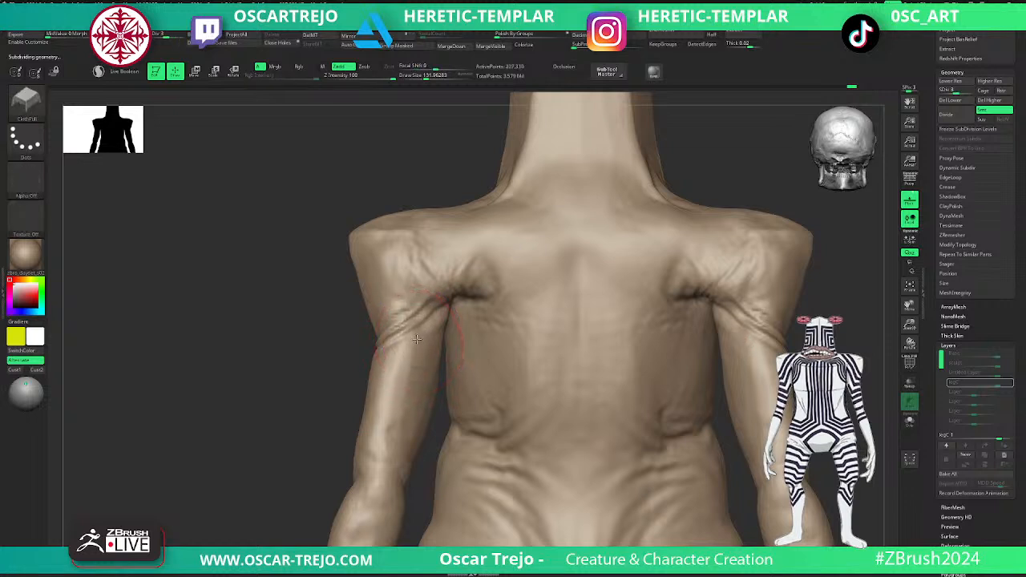
key("ctrl+z")
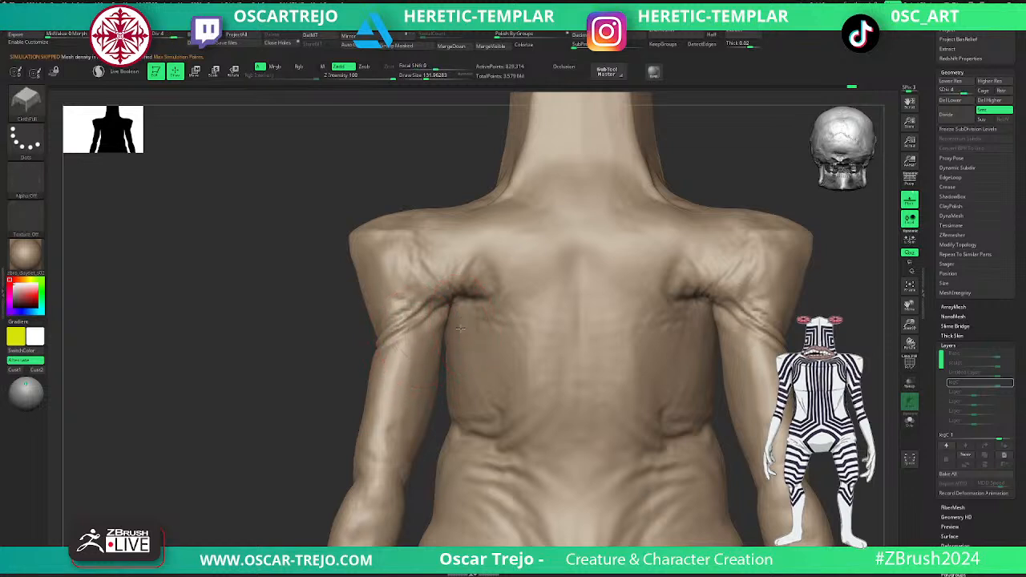
key("shift+d")
mouse_move(481, 302)
left_mouse_down()
mouse_move(493, 319)
mouse_move(480, 287)
mouse_move(501, 288)
left_mouse_up()
key("d")
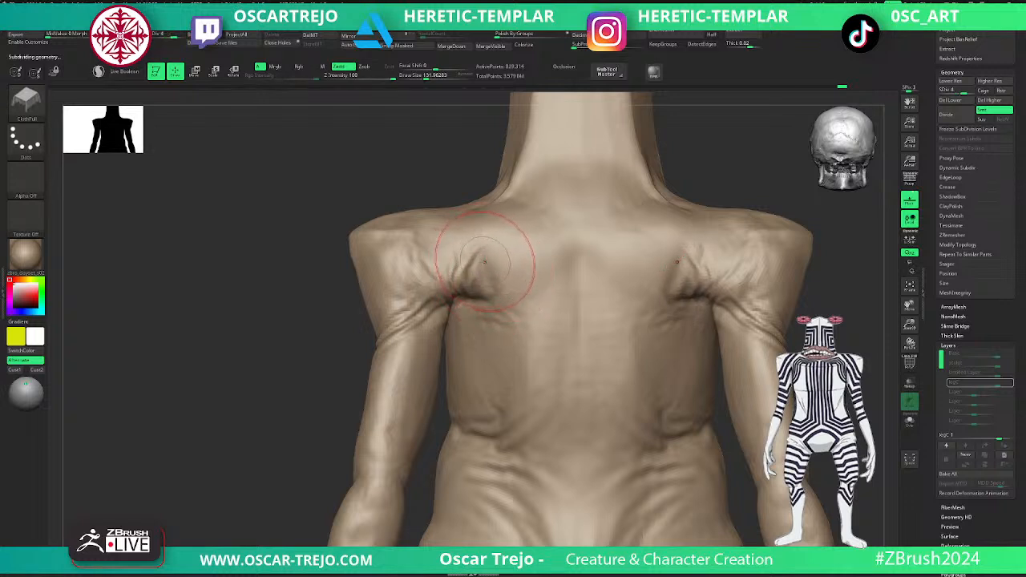
key("shift+d")
mouse_move(465, 277)
left_mouse_down("shift")
mouse_move(475, 277)
mouse_move(471, 289)
left_mouse_up("shift")
- Build up the upper back beside the armpit folds with ClayBuildup at a draw size of about 120, then smooth it
key("b")
key("d")
key("s")
key("s")
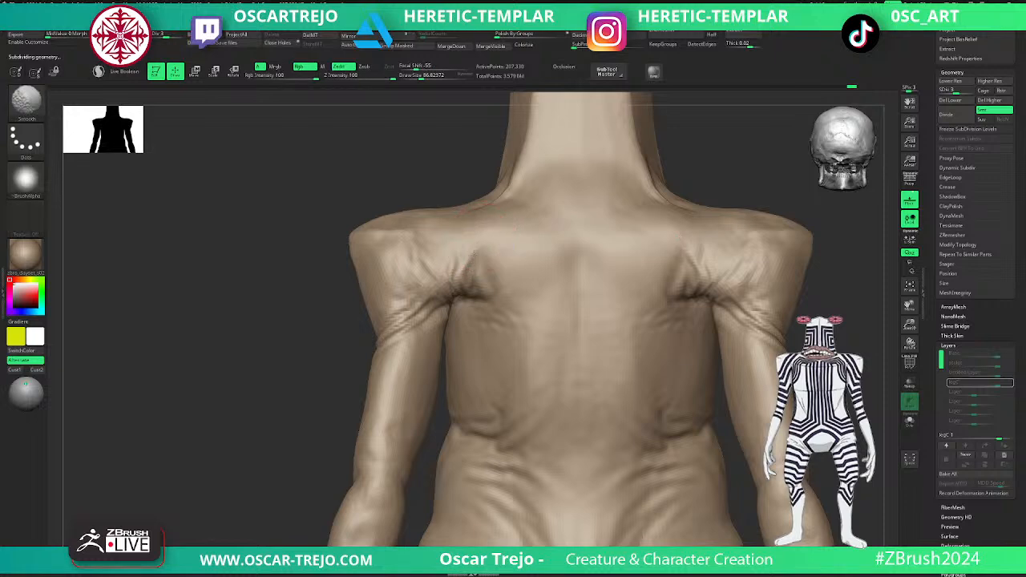
key("b")
key("c")
key("b")
key("bracketright")
mouse_move(494, 215)
left_mouse_down()
mouse_move(498, 251)
mouse_move(511, 255)
mouse_move(524, 235)
left_mouse_up()
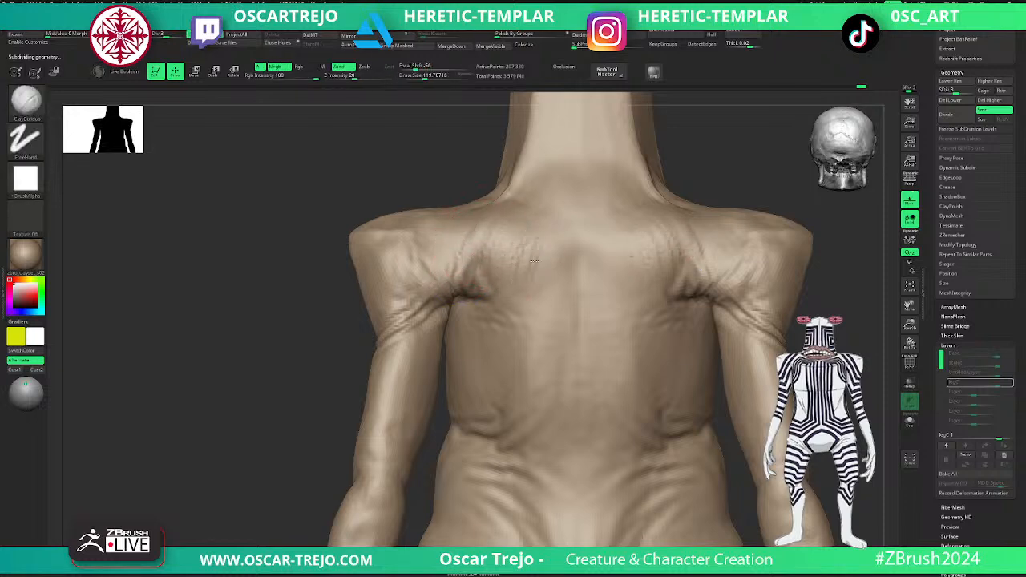
key("shift")
- Carve creases radiating from the rear armpit up the shoulder with DamStandard at subdivision level 4
key("d")
key("b")
key("d")
key("s")
left_click_drag(442, 264, 438, 264)
left_click_drag(428, 241, 443, 268)
mouse_move(451, 229)
left_mouse_down()
mouse_move(454, 274)
mouse_move(470, 266)
left_mouse_up()
key("shift")
- Deepen the wrinkles around the back of the upper arm and shoulder with DamStandard at a draw size of about 39
mouse_move(297, 381)
left_mouse_down("alt")
mouse_move(291, 357)
mouse_move(301, 400)
left_mouse_up("alt")
left_click_drag(353, 376, 342, 389)
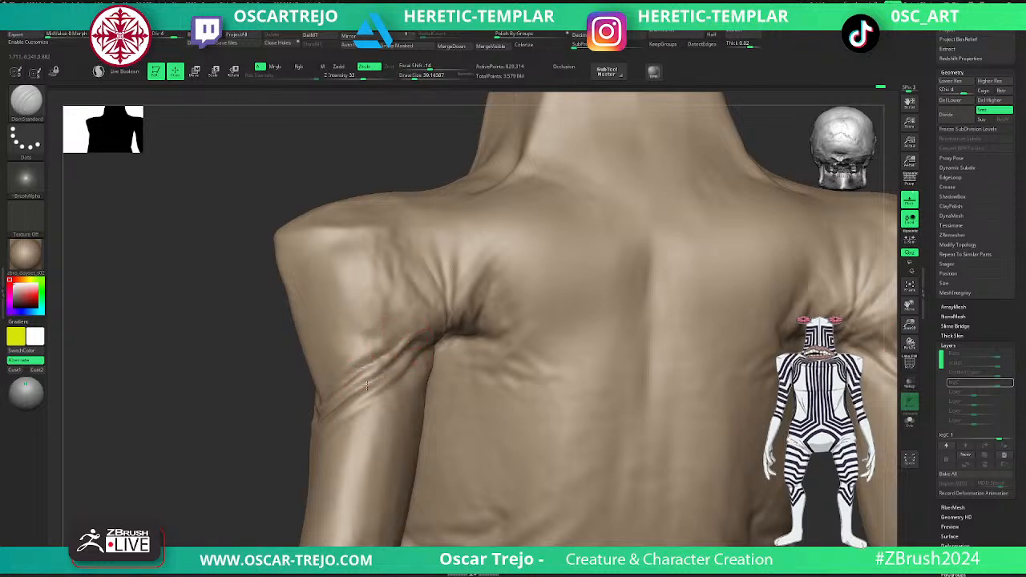
left_click_drag(398, 363, 370, 386)
left_click_drag(324, 412, 397, 393)
mouse_move(284, 435)
left_mouse_down()
mouse_move(254, 463)
mouse_move(320, 451)
left_mouse_up()
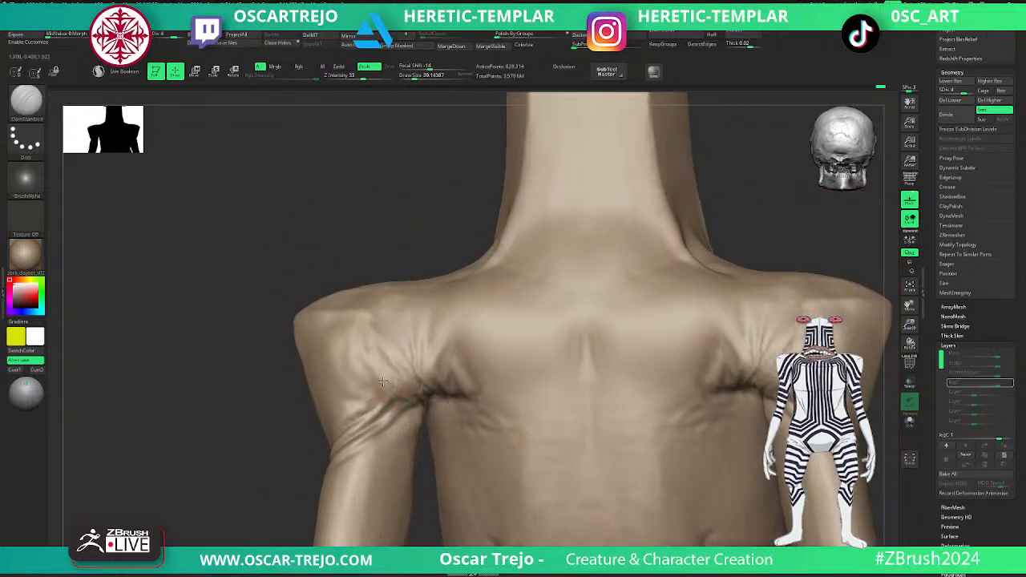
mouse_move(367, 366)
left_mouse_down()
mouse_move(396, 393)
mouse_move(424, 398)
mouse_move(379, 375)
left_mouse_up()
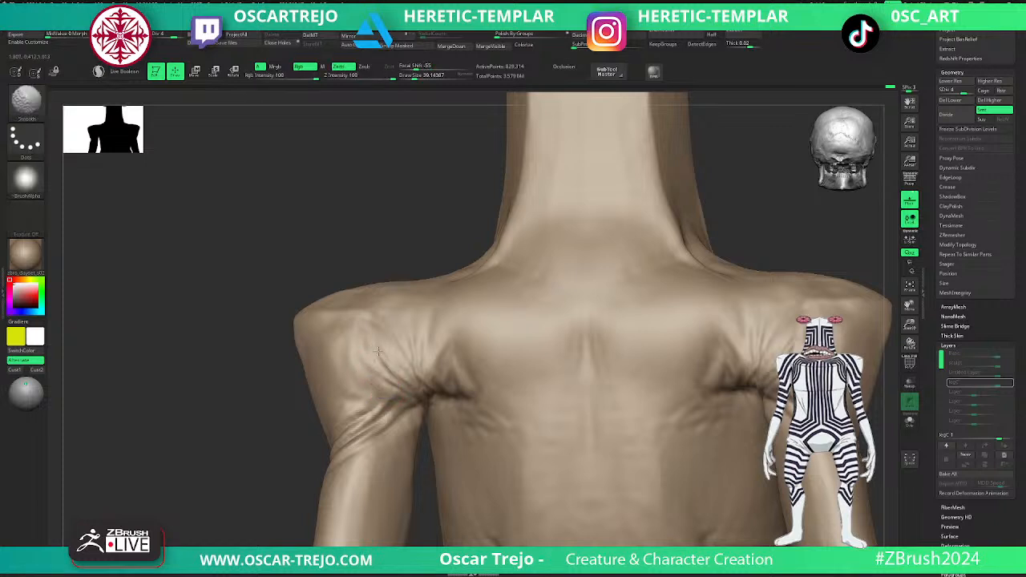
- Flatten the planes on top of the shoulder with TrimDynamic at a draw size of about 96
key("f")
mouse_move(689, 355)
left_mouse_down()
mouse_move(646, 298)
mouse_move(641, 318)
mouse_move(618, 319)
mouse_move(620, 352)
mouse_move(618, 322)
mouse_move(586, 364)
left_mouse_up()
key("b")
key("t")
key("d")
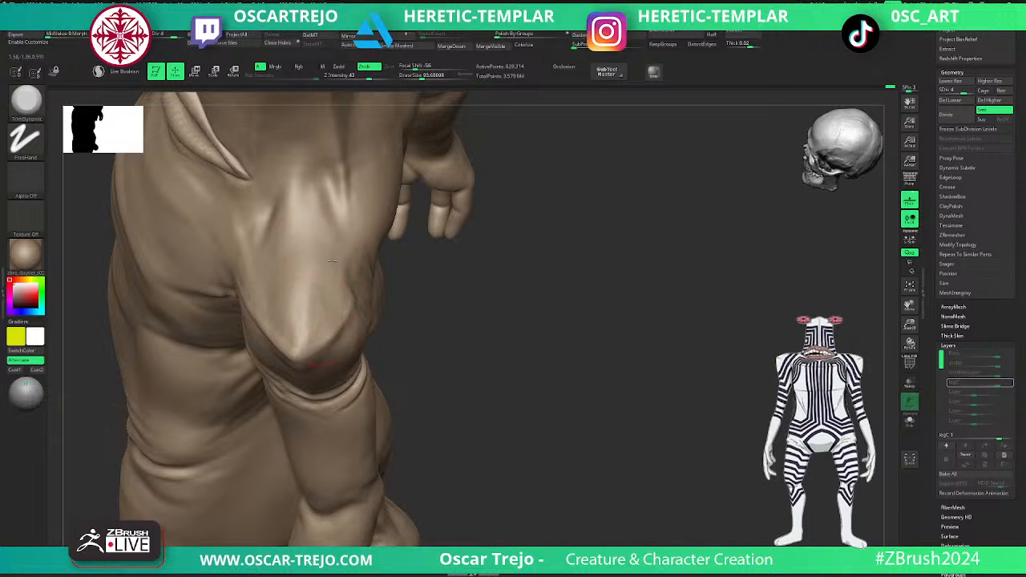
left_click_drag(312, 333, 305, 321, "shift")
left_click_drag(427, 268, 468, 276)
mouse_move(283, 260)
left_mouse_down()
mouse_move(294, 307)
mouse_move(263, 253)
mouse_move(280, 293)
mouse_move(278, 282)
left_mouse_up()
mouse_move(256, 243)
left_mouse_down()
mouse_move(275, 288)
mouse_move(295, 281)
mouse_move(294, 268)
left_mouse_up()
- Reshape the shoulders and rear armpit contour from above with the Move brush at a draw size of about 116
mouse_move(391, 258)
left_mouse_down()
mouse_move(432, 295)
mouse_move(424, 257)
mouse_move(458, 310)
mouse_move(374, 309)
mouse_move(399, 361)
mouse_move(313, 377)
mouse_move(236, 370)
mouse_move(238, 462)
mouse_move(282, 492)
left_mouse_up()
key("b")
key("m")
key("v")
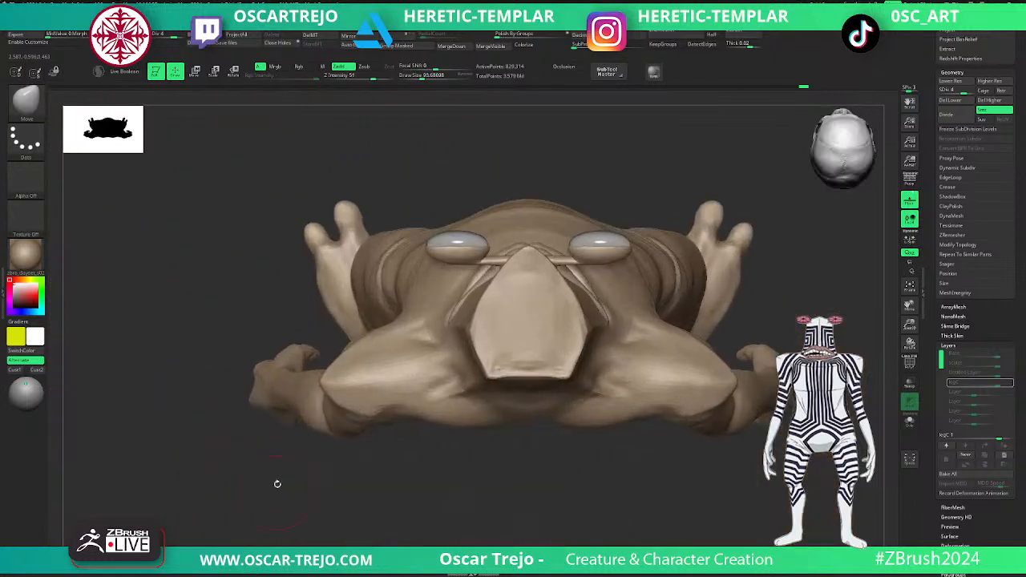
left_click_drag(345, 361, 342, 354)
key("bracketleft")
left_click_drag(375, 400, 390, 418)
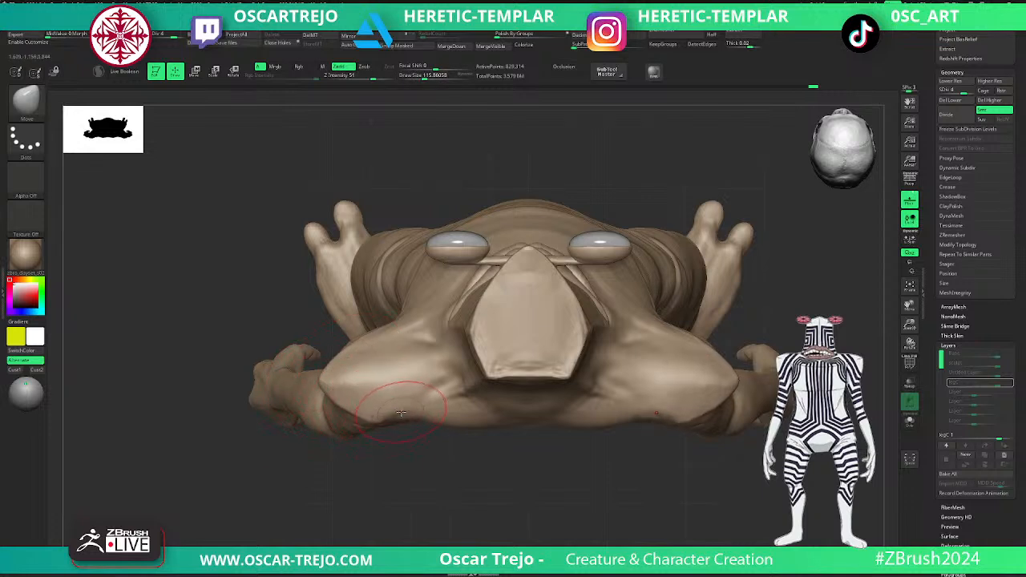
left_click_drag(737, 377, 725, 378)
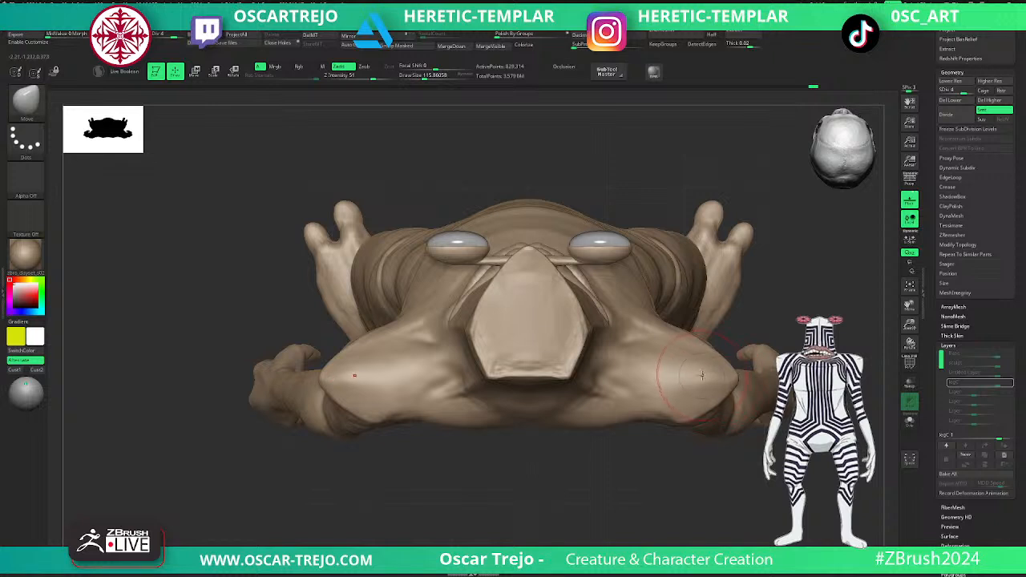
- Refine the transition from the neck base to the shoulder with DamStandard and Smooth at a draw size of about 68
mouse_move(680, 468)
left_mouse_down("alt")
mouse_move(508, 360)
mouse_move(483, 291)
mouse_move(472, 369)
mouse_move(447, 369)
mouse_move(440, 430)
mouse_move(373, 367)
mouse_move(422, 371)
mouse_move(360, 383)
mouse_move(370, 497)
left_mouse_up("alt")
key("b")
key("d")
key("s")
mouse_move(815, 243)
left_mouse_down("alt")
mouse_move(650, 294)
mouse_move(624, 319)
left_mouse_up("alt")
key("shift")
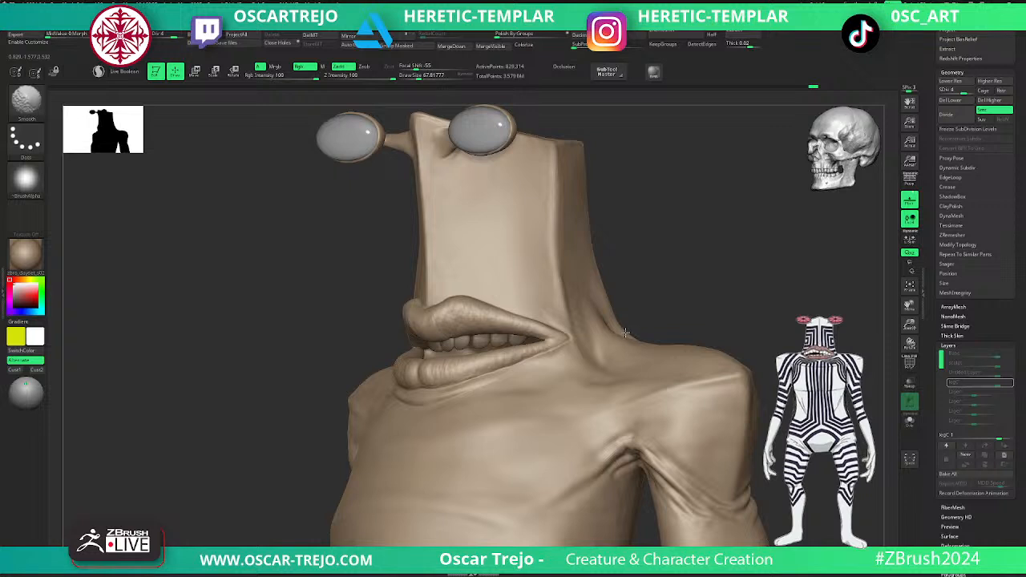
- Review the full figure from the front and in three-quarter view, with Occlusion turned on
mouse_move(647, 316)
left_mouse_down("alt")
mouse_move(672, 270)
mouse_move(711, 280)
mouse_move(681, 265)
mouse_move(670, 229)
left_mouse_up("alt")
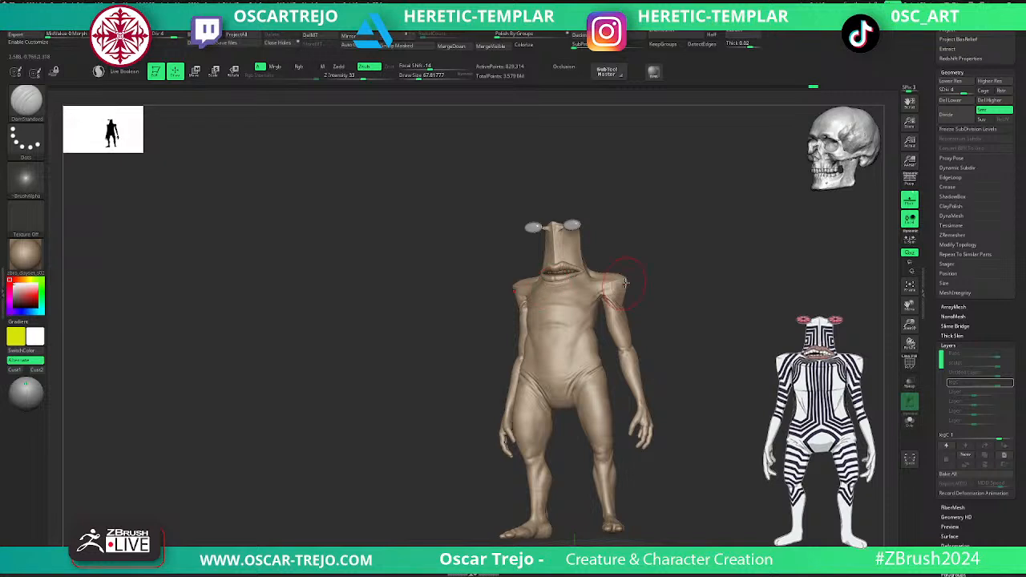
left_click_drag(646, 248, 740, 279, "alt")
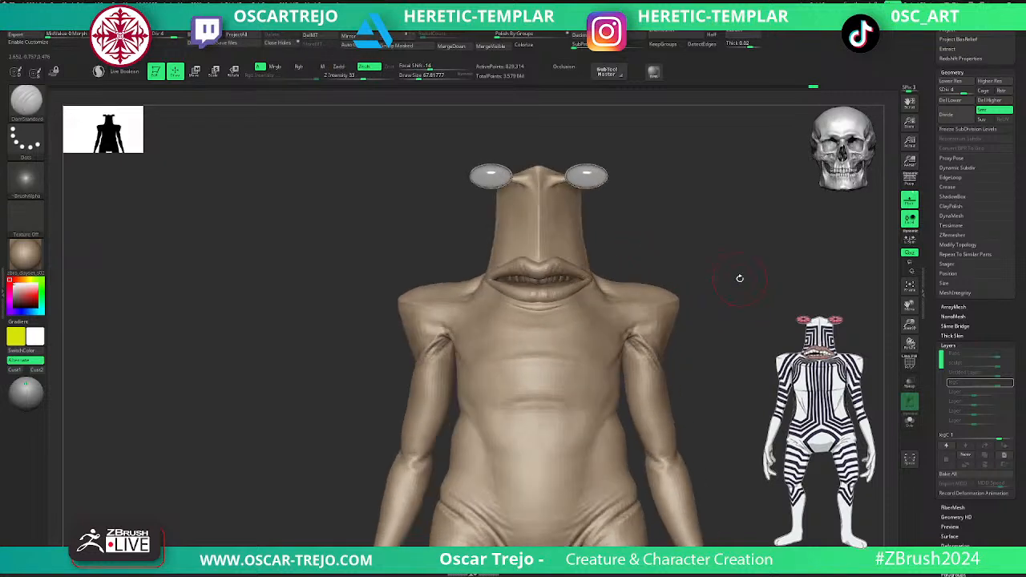
key("f")
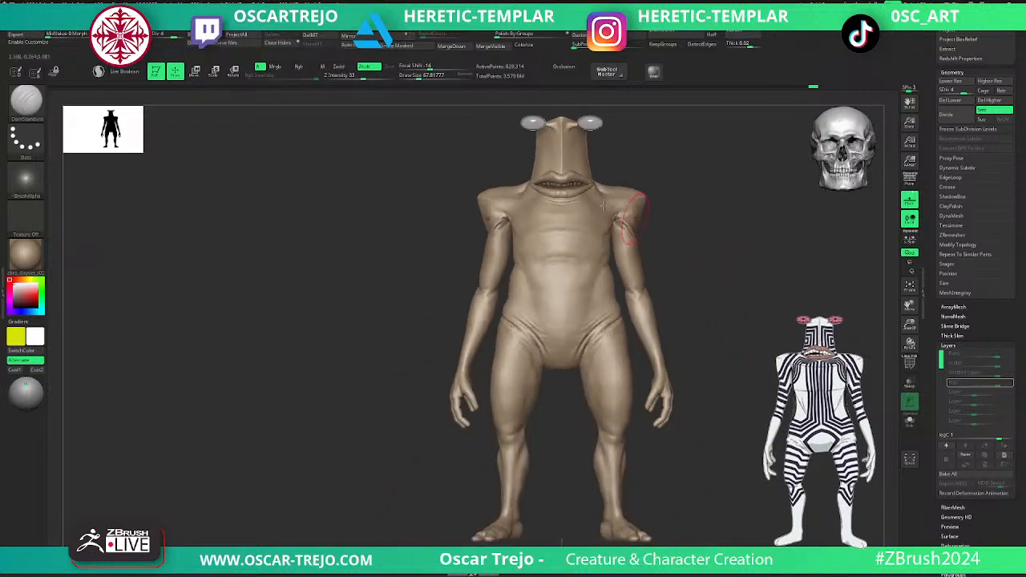
key("f")
left_click(566, 67)
left_click_drag(545, 142, 669, 176)
key("Tab")
key("Tab")
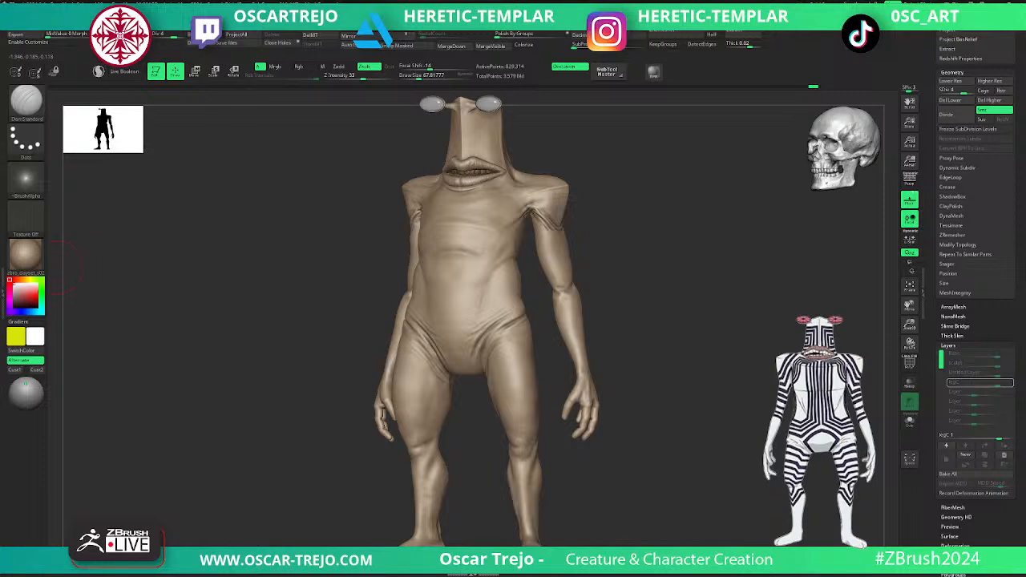
- Try another clay-set material on the figure and inspect its back with the interface hidden
left_click(25, 255)
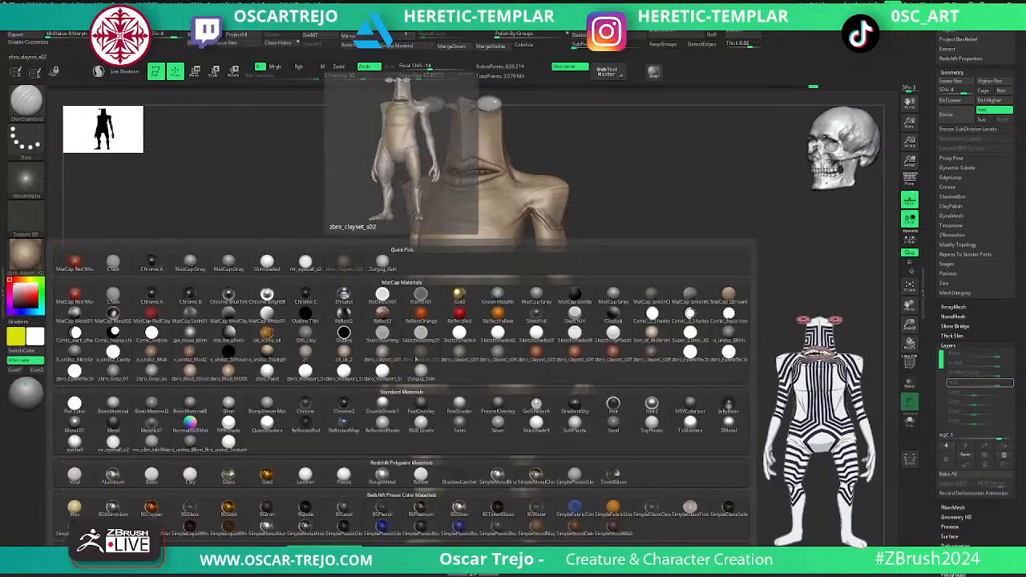
left_click(418, 354)
left_click_drag(189, 265, 310, 270)
key("Tab")
mouse_move(630, 313)
left_mouse_down()
mouse_move(662, 295)
mouse_move(644, 286)
mouse_move(626, 370)
left_mouse_up()
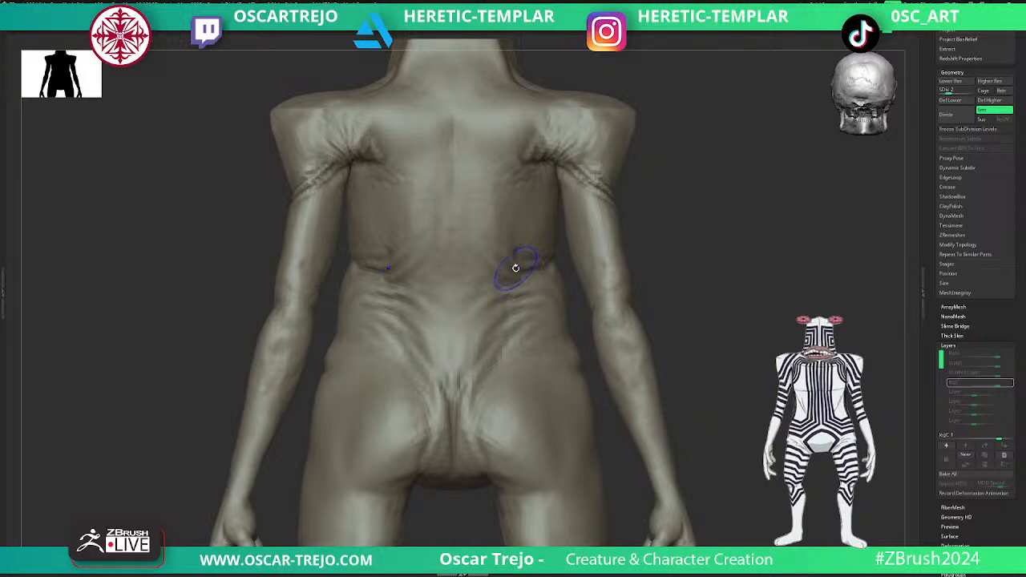
- Restore the interface and set the material to MatCap Gray
key("Tab")
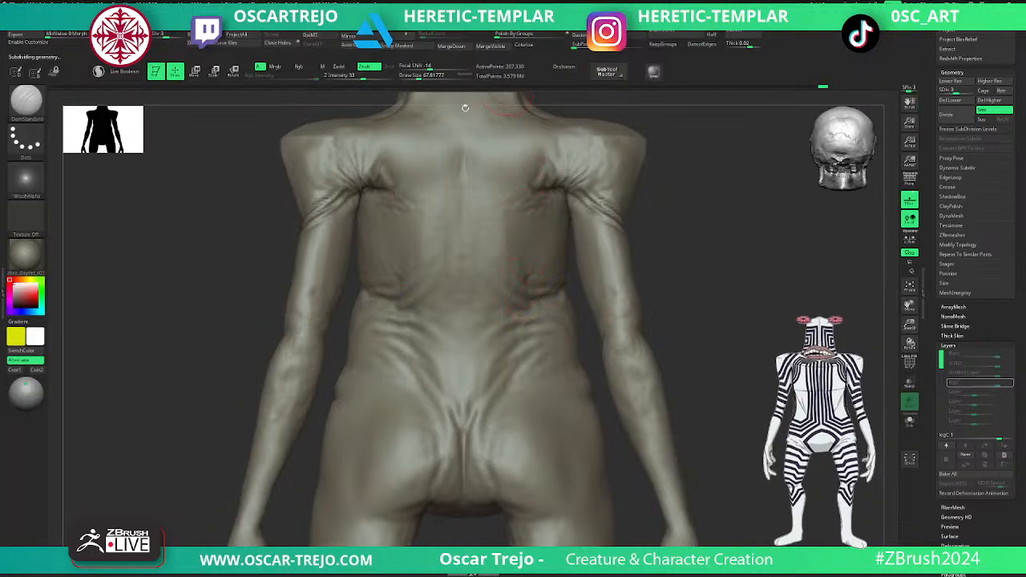
left_click(26, 255)
left_click(218, 265)
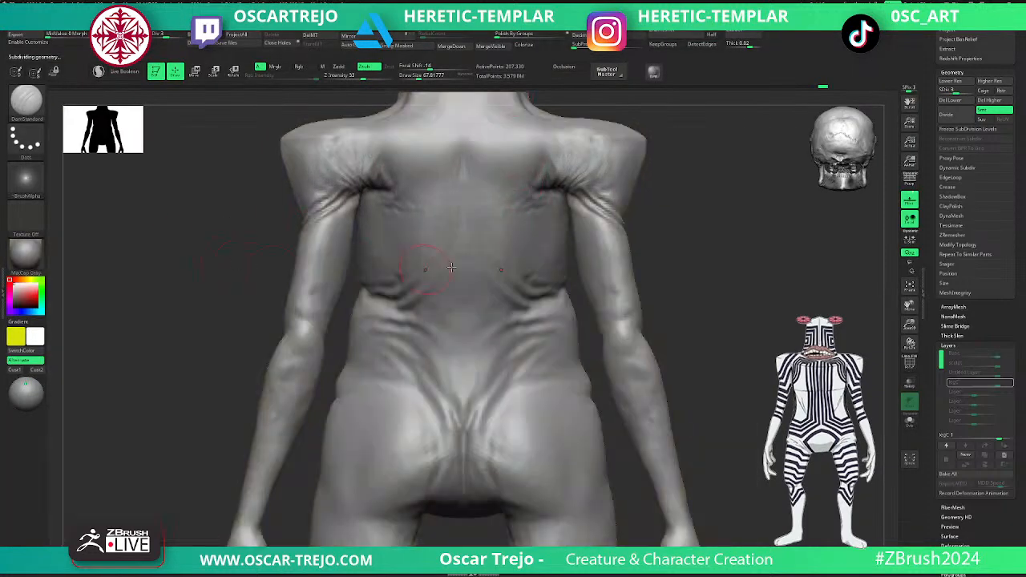
- Accentuate the folds at the back of the waist at subdivision level 3 using DamStandard and the Standard brush
right_click_drag(557, 285, 616, 280)
key("shift+d")
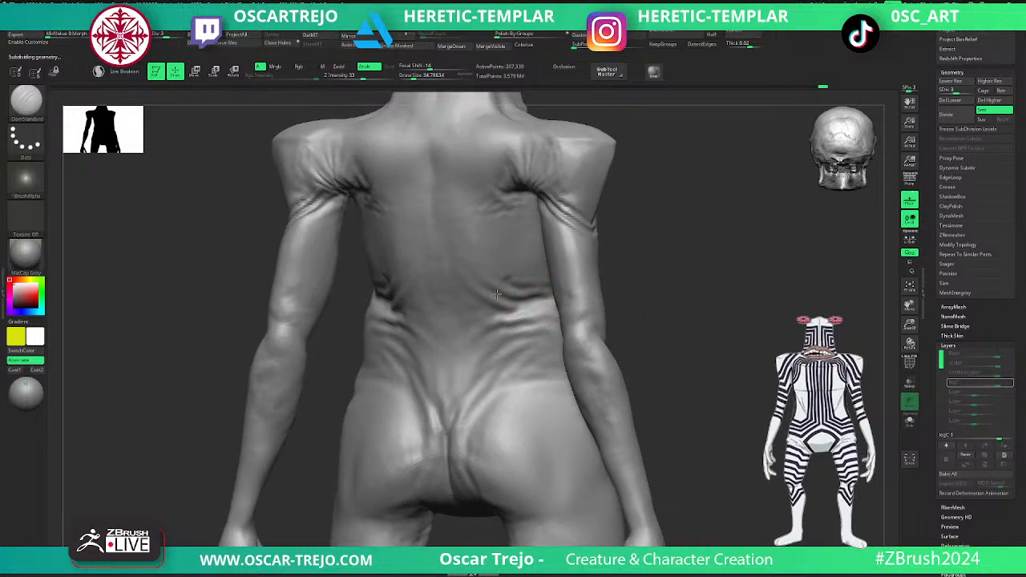
key("b")
key("s")
key("t")
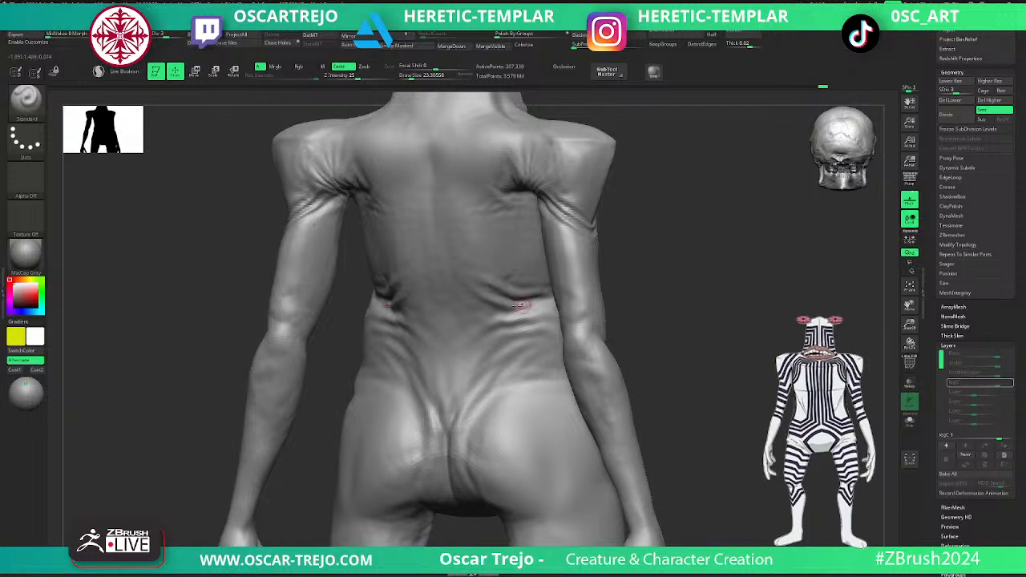
key("s")
left_click_drag(481, 310, 485, 310)
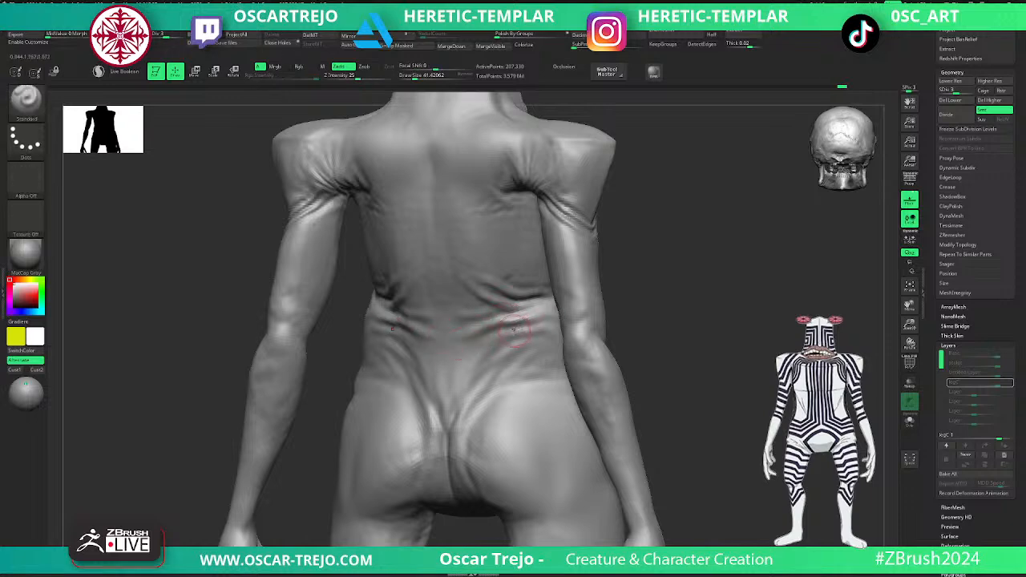
- Carve and soften the waist folds around the side of the torso with DamStandard at a draw size of about 41
key("b")
key("d")
key("s")
right_click_drag(574, 318, 533, 321)
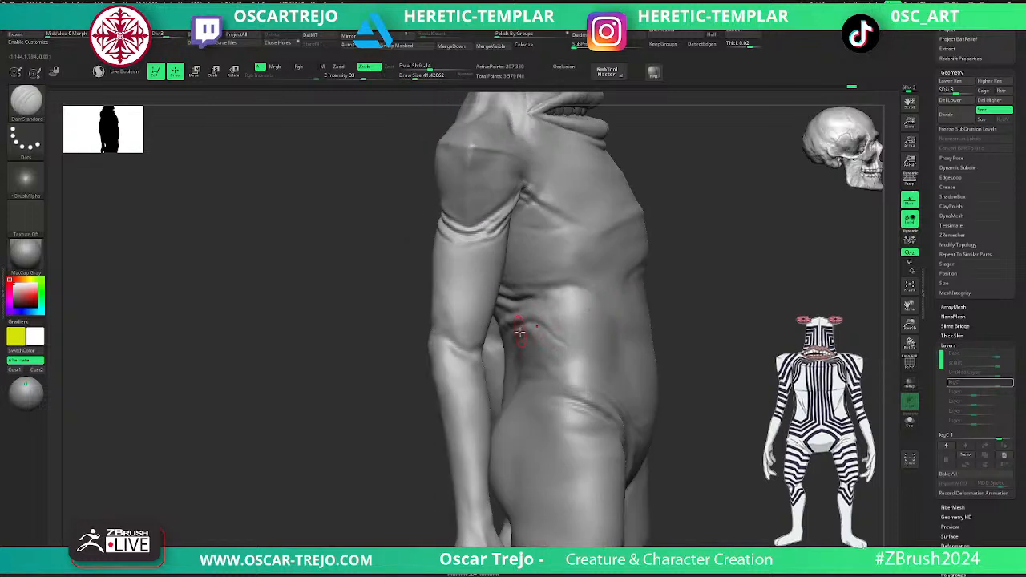
mouse_move(373, 408)
right_mouse_down()
mouse_move(651, 272)
mouse_move(507, 297)
right_mouse_up()
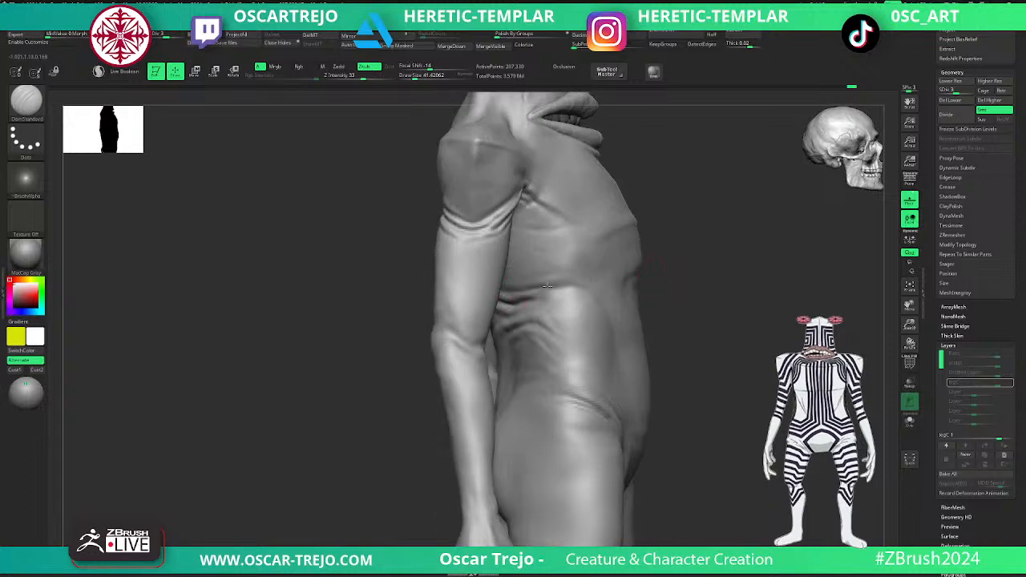
right_click_drag(649, 279, 617, 269)
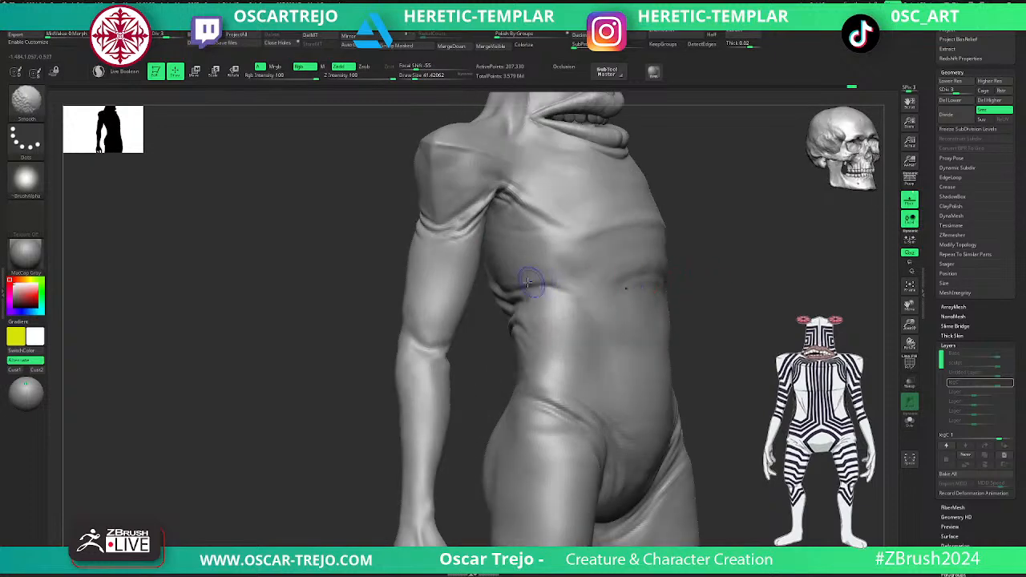
right_click_drag(357, 366, 440, 315)
- Carve folds across the lower back and down toward the buttock cleft with DamStandard, smoothing between strokes
right_click_drag(507, 286, 542, 269)
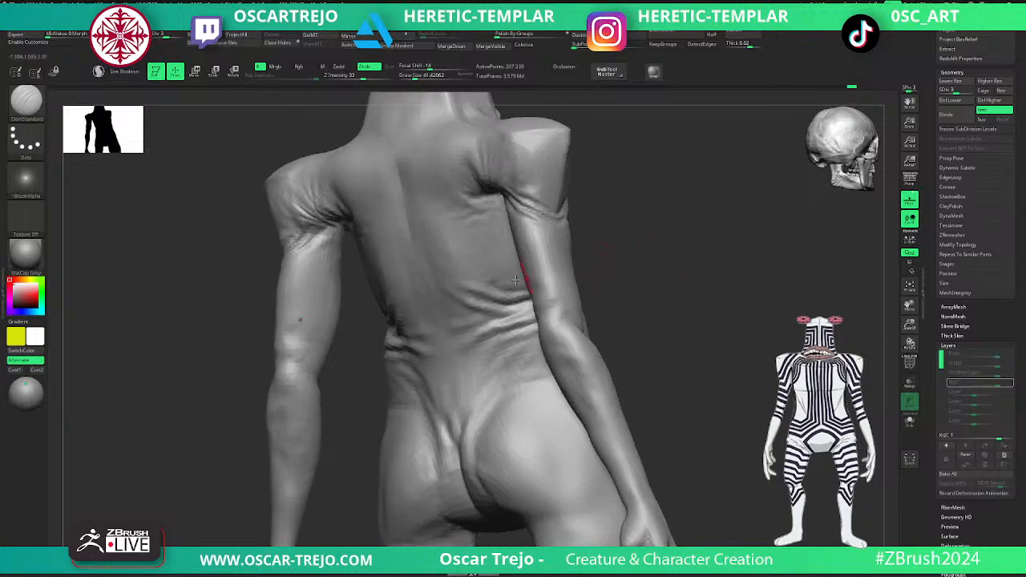
key("shift")
right_click_drag(678, 259, 617, 262)
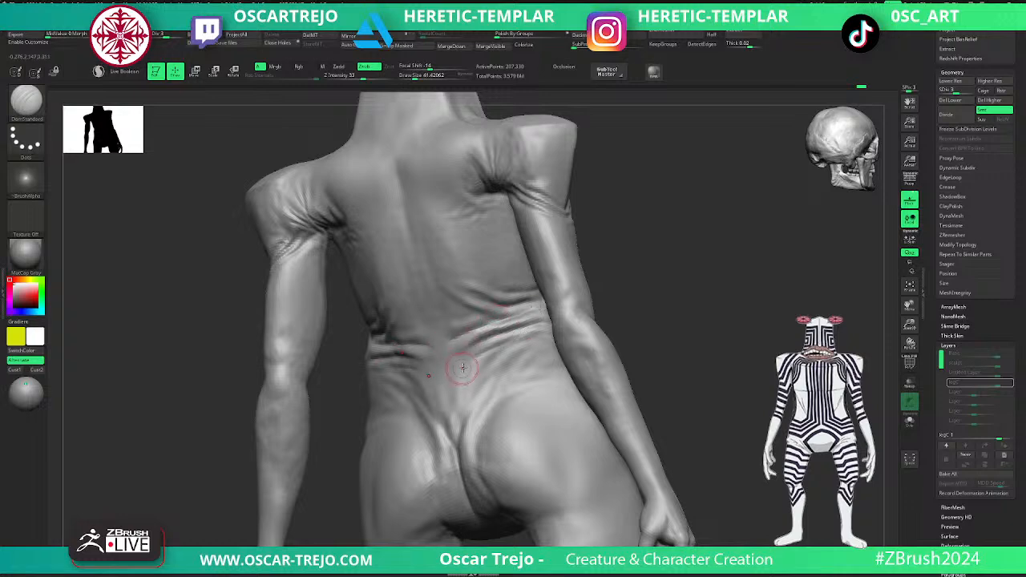
left_click_drag(478, 366, 467, 391)
mouse_move(492, 355)
left_mouse_down("shift")
mouse_move(467, 377)
mouse_move(459, 440)
mouse_move(461, 427)
left_mouse_up("shift")
key("d")
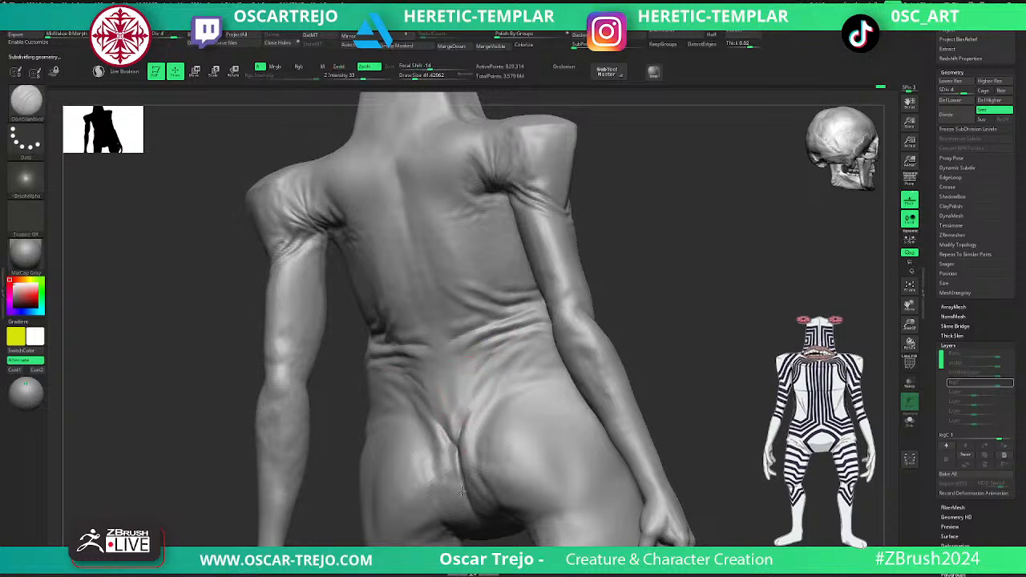
- Smooth the buttock cleft at subdivision level 3 and rework its edges with ClayBuildup
mouse_move(724, 411)
left_mouse_down()
mouse_move(694, 323)
mouse_move(671, 319)
left_mouse_up()
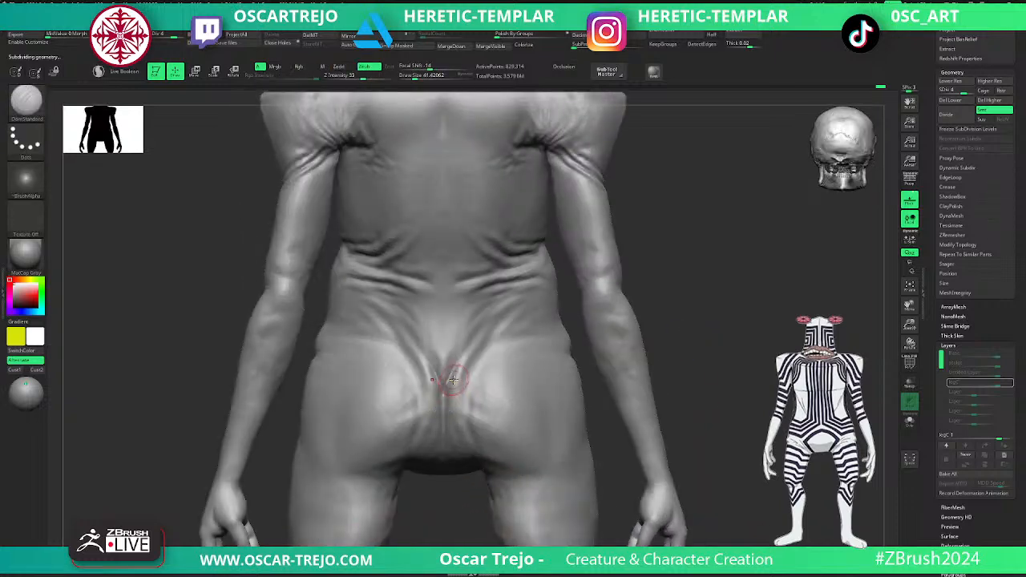
key("shift+d")
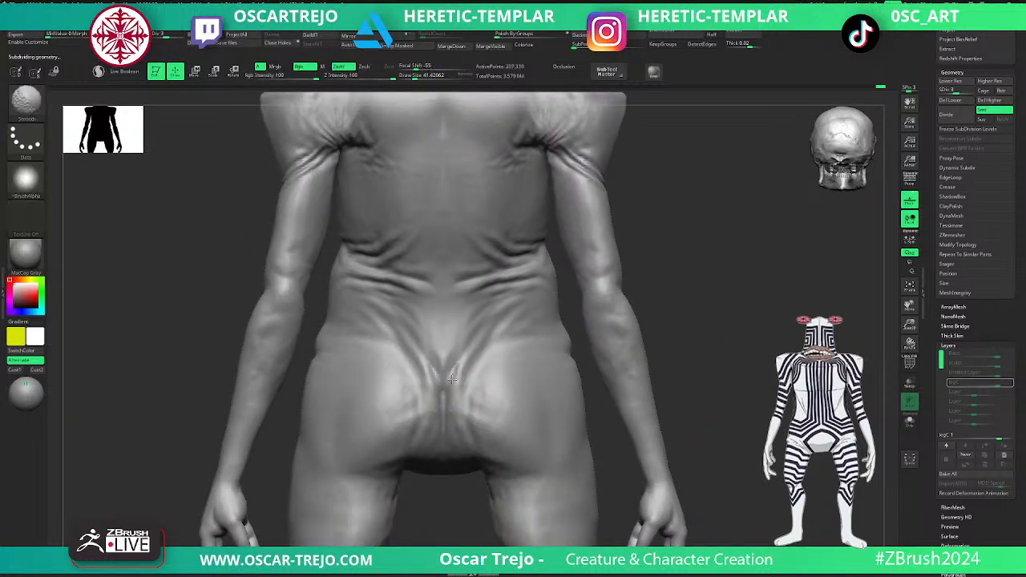
mouse_move(444, 500)
left_mouse_down()
mouse_move(441, 427)
mouse_move(449, 474)
left_mouse_up()
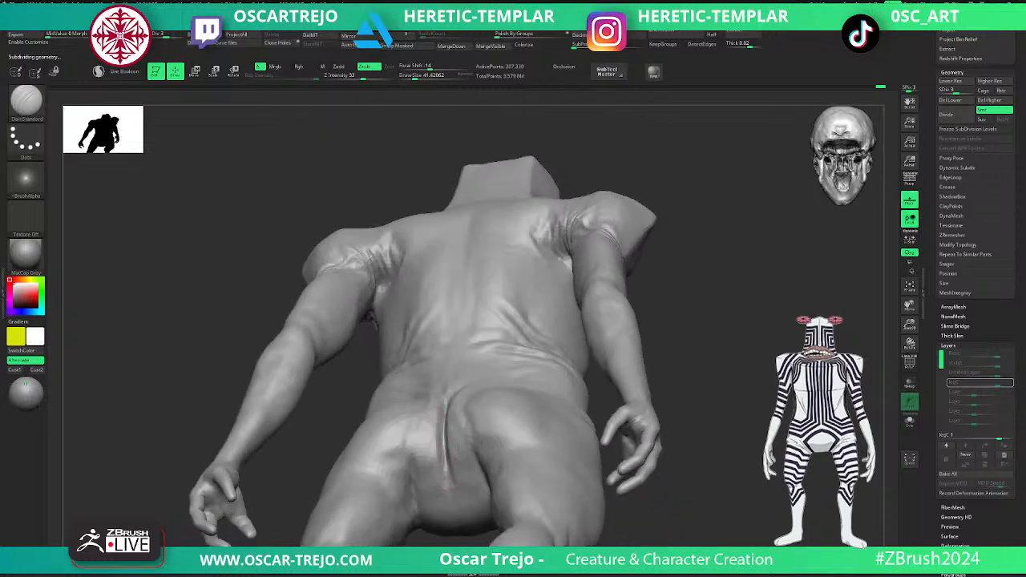
key("shift")
key("b")
key("c")
key("b")
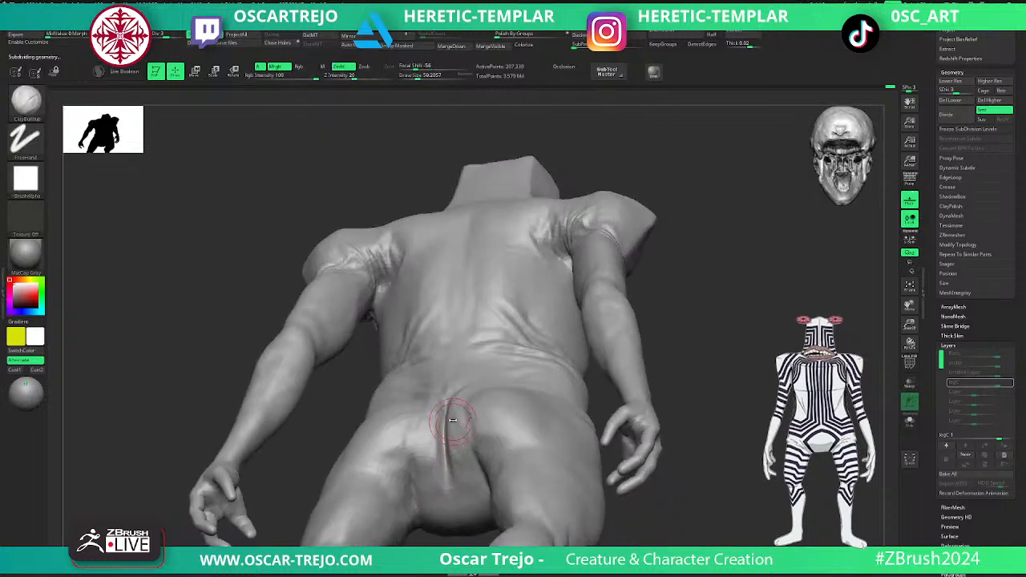
left_click_drag(456, 437, 421, 450)
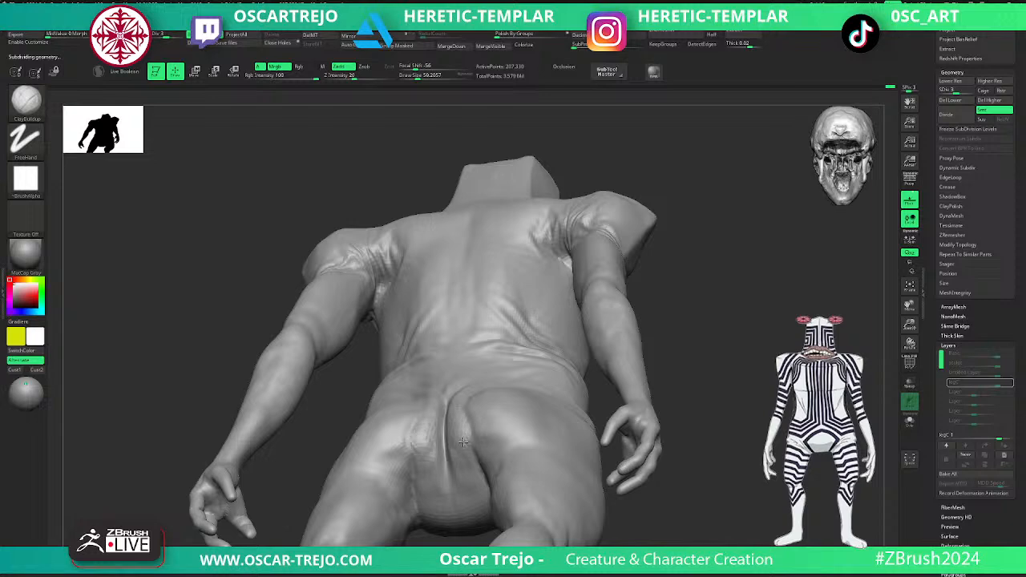
- Round out the buttocks at subdivision level 4 with the Clay brush at a draw size of about 128, smoothing the transitions
key("d")
left_click_drag(689, 384, 731, 412)
left_click_drag(449, 380, 445, 371)
key("s")
key("2")
mouse_move(479, 338)
left_mouse_down()
mouse_move(460, 381)
mouse_move(469, 370)
mouse_move(480, 388)
mouse_move(511, 376)
mouse_move(506, 419)
mouse_move(513, 395)
left_mouse_up()
key("s")
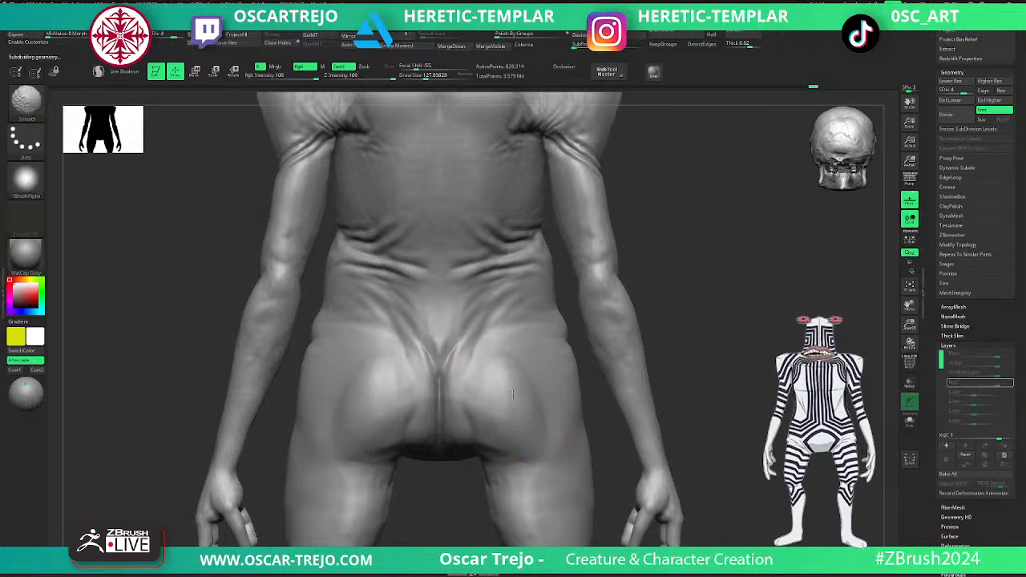
- Refine the lower belly and carve the groin folds at the front of the hip with DamStandard, softening them
mouse_move(691, 380)
left_mouse_down()
mouse_move(710, 382)
mouse_move(668, 345)
mouse_move(662, 358)
mouse_move(678, 371)
mouse_move(702, 321)
mouse_move(699, 332)
mouse_move(693, 301)
mouse_move(681, 382)
left_mouse_up()
left_click_drag(141, 277, 332, 324)
mouse_move(734, 383)
left_mouse_down("alt")
mouse_move(696, 304)
mouse_move(704, 340)
left_mouse_up("alt")
left_click_drag(766, 308, 715, 309)
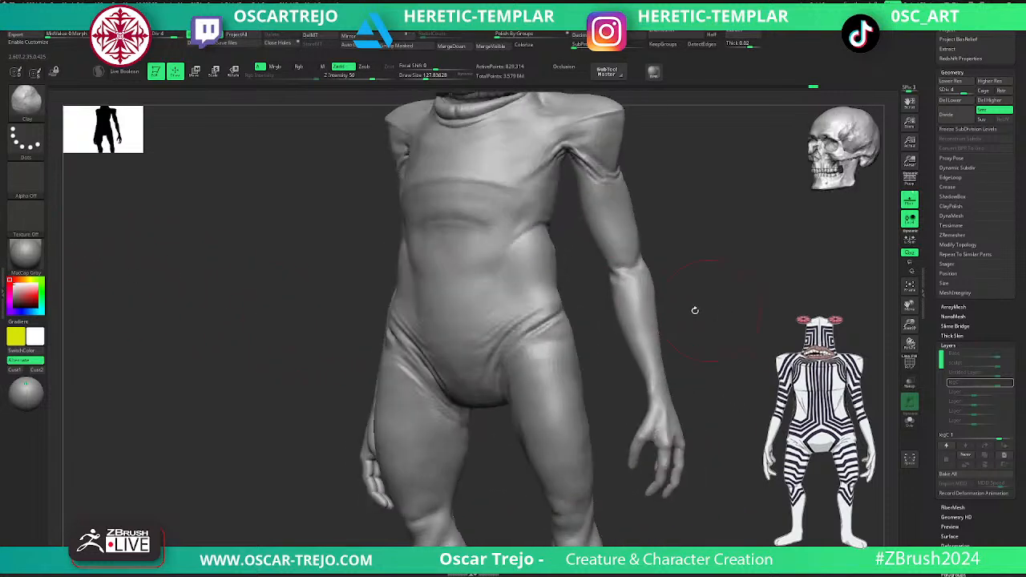
mouse_move(465, 311)
left_mouse_down("shift")
mouse_move(452, 318)
mouse_move(503, 315)
left_mouse_up("shift")
key("b")
key("d")
key("s")
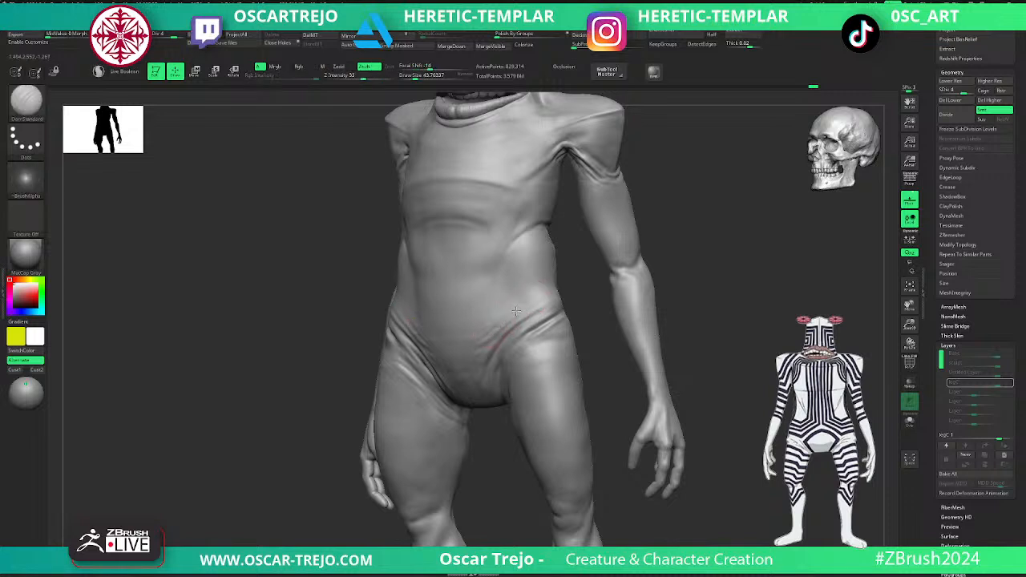
key("shift")
left_click_drag(511, 359, 538, 340)
- Sharpen the waist folds on the lower back with DamStandard and the Standard brush, dropping to subdivision level 3
mouse_move(664, 307)
left_mouse_down()
mouse_move(701, 279)
mouse_move(674, 314)
mouse_move(668, 361)
mouse_move(680, 312)
mouse_move(665, 305)
mouse_move(680, 328)
mouse_move(668, 318)
mouse_move(600, 337)
mouse_move(582, 316)
mouse_move(605, 394)
mouse_move(651, 347)
mouse_move(664, 298)
left_mouse_up()
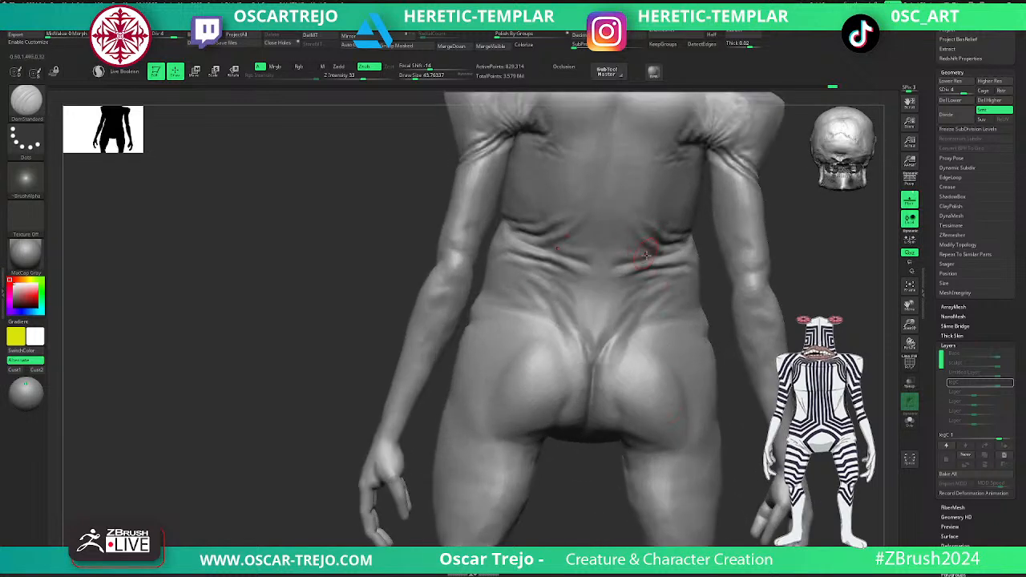
left_click_drag(790, 239, 767, 237)
left_click_drag(636, 252, 606, 248)
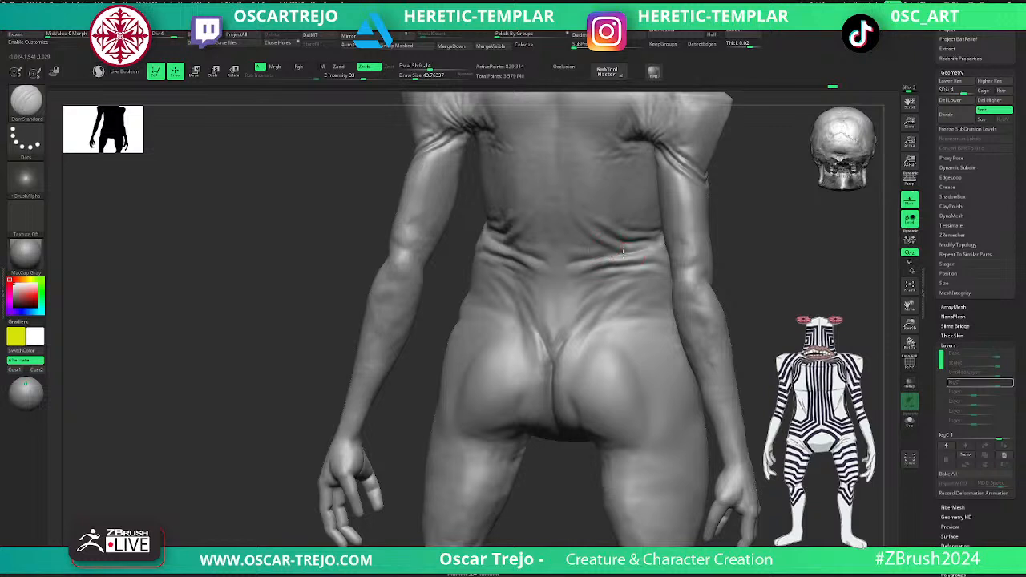
key("shift+d")
key("b")
key("s")
key("t")
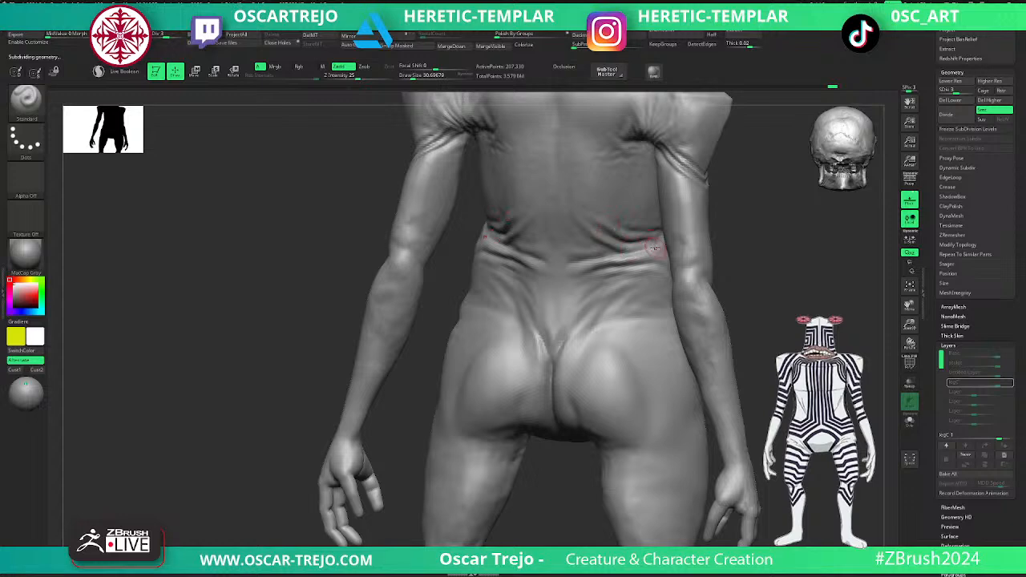
key("b")
key("d")
key("s")
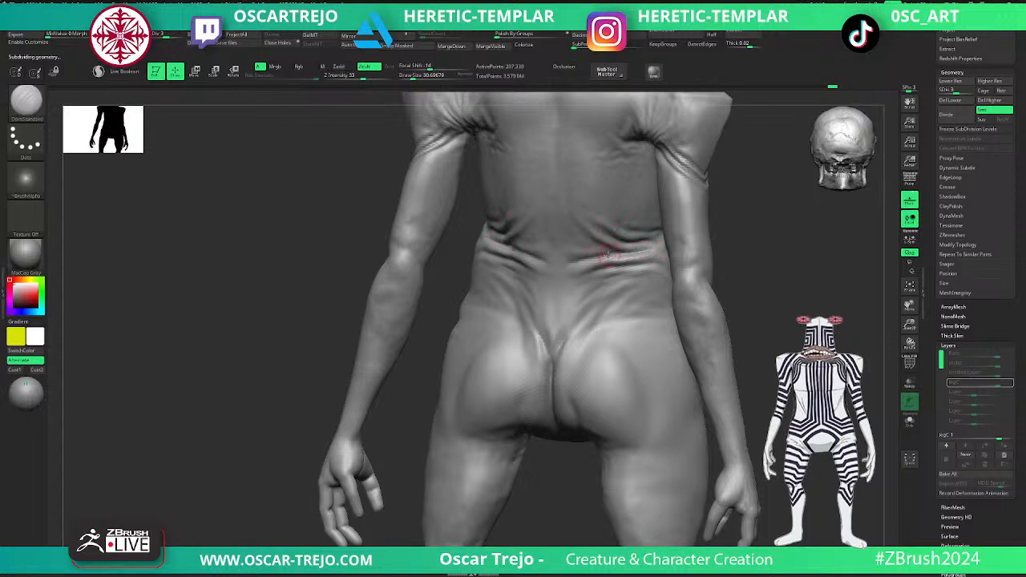
key("shift")
key("f")
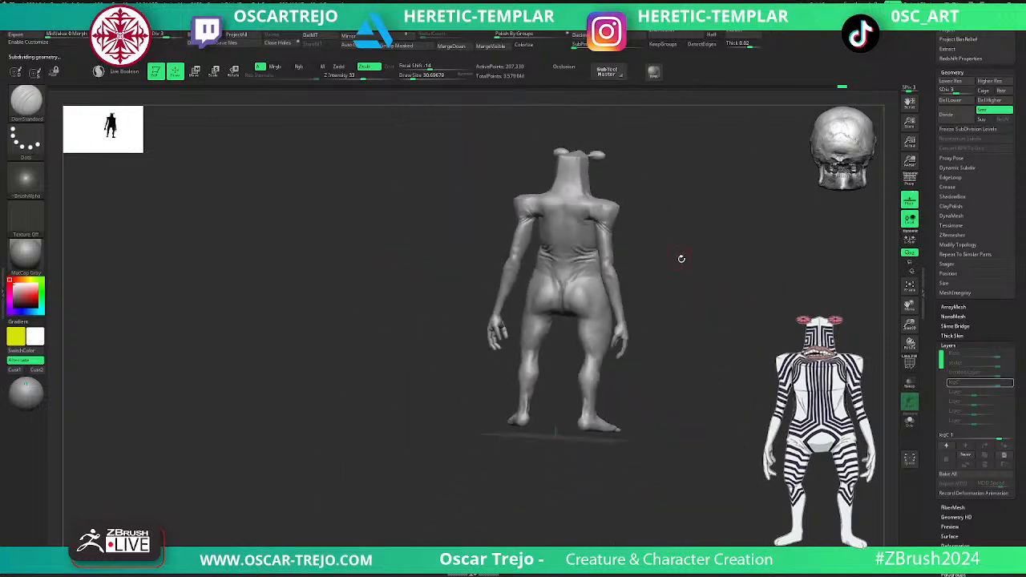
- Flatten the side planes of the head with TrimDynamic at subdivision level 5 and a draw size of about 49
left_click_drag(697, 263, 673, 304, "alt")
left_click_drag(673, 305, 631, 469, "alt")
key("d")
key("s")
left_click_drag(507, 278, 512, 277)
key("b")
key("t")
key("d")
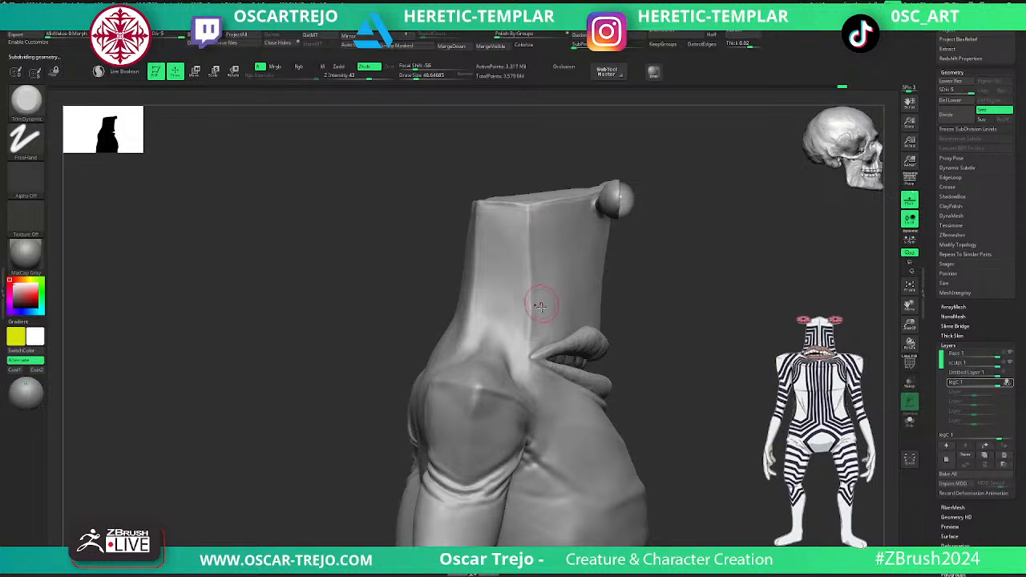
key("d")
- Shape the outer shoulder with the Standard brush at subdivision level 2 and draw size about 35, smoothing it at level 3
left_click_drag(720, 423, 714, 345, "alt")
key("shift+d")
key("shift+d")
key("shift+d")
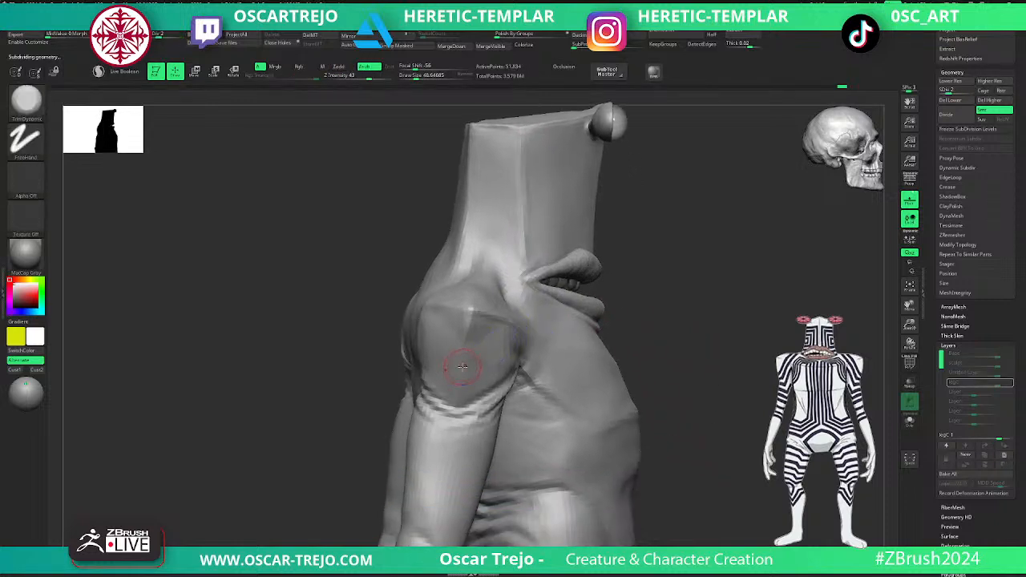
key("alt+b")
key("s")
left_click_drag(469, 337, 465, 338)
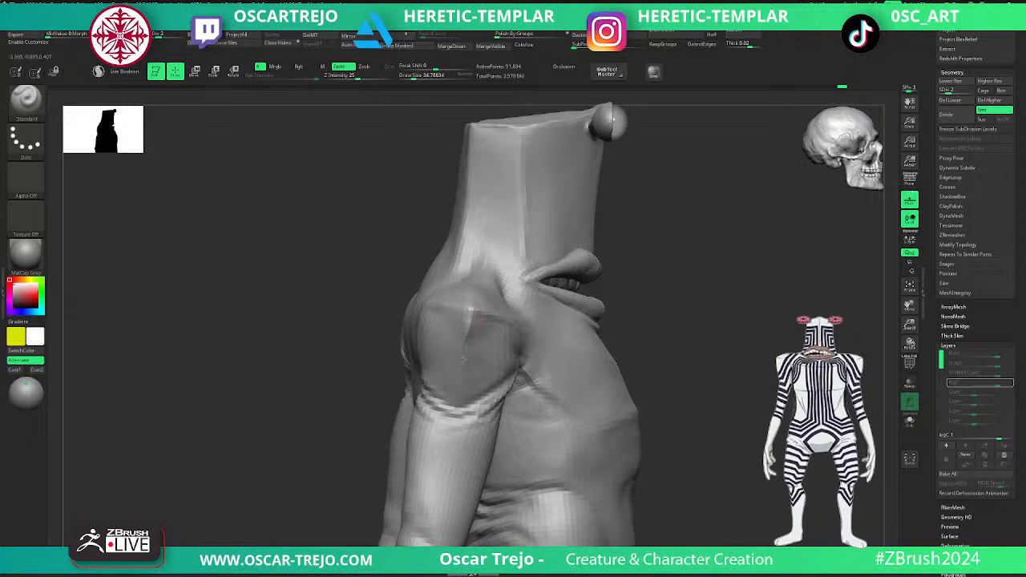
key("d")
left_click_drag(682, 369, 684, 330, "alt")
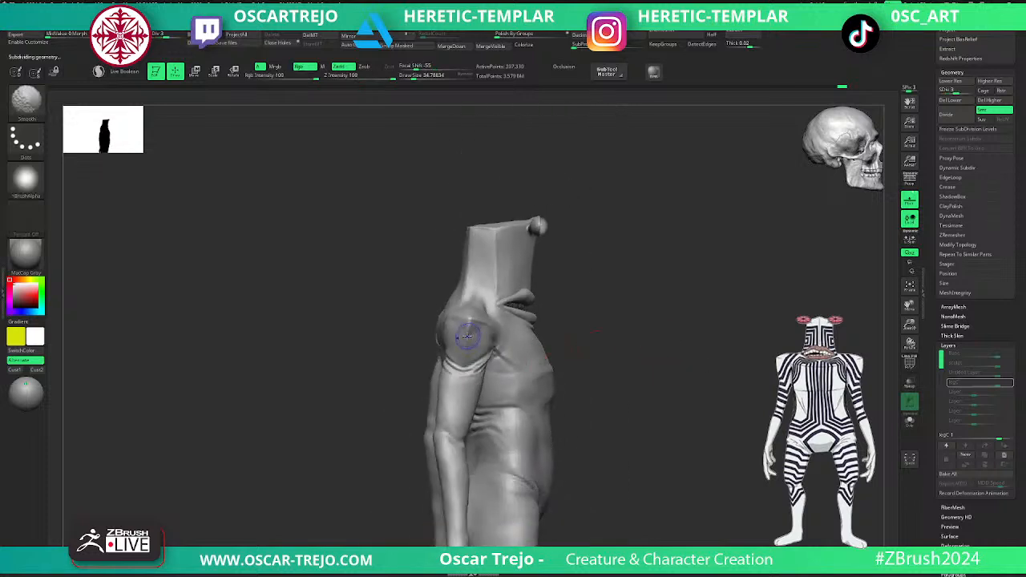
left_click_drag(680, 375, 677, 274, "alt")
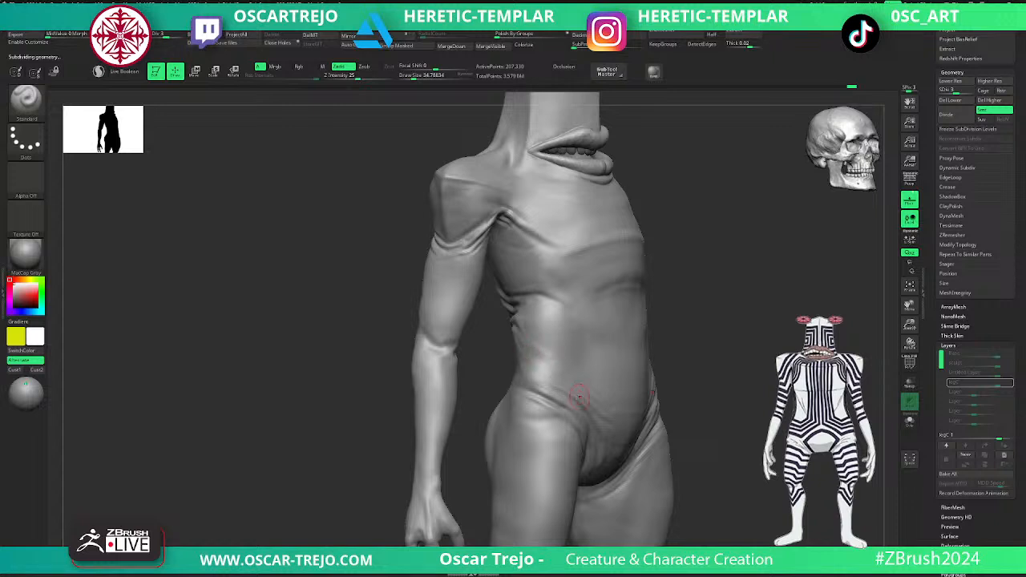
- Carve folds above the front hip crease with DamStandard at a draw size of about 49, finishing at subdivision level 4
key("b")
key("d")
key("s")
key("s")
left_click_drag(556, 374, 560, 374)
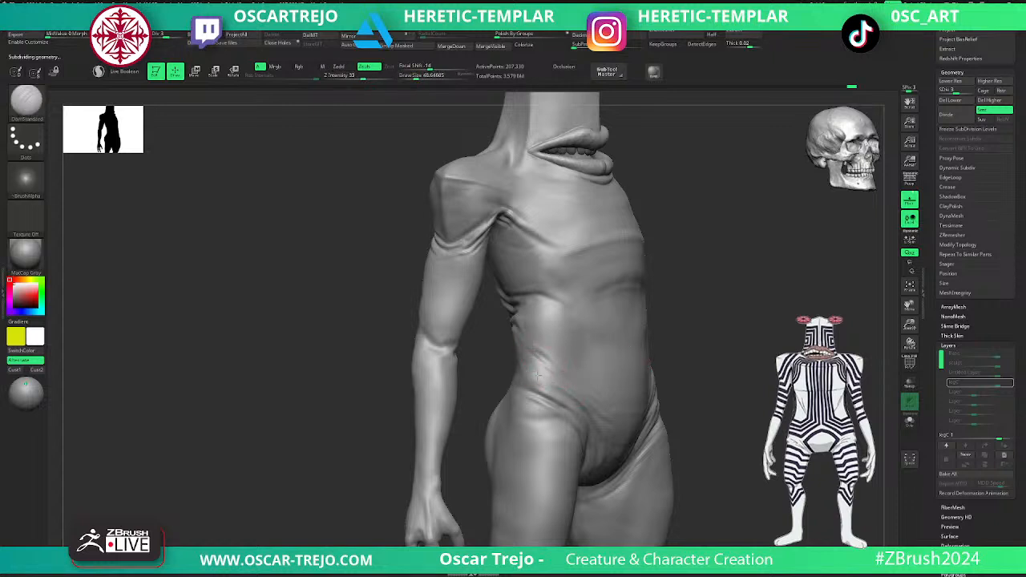
left_click_drag(703, 348, 646, 356, "shift")
key("d")
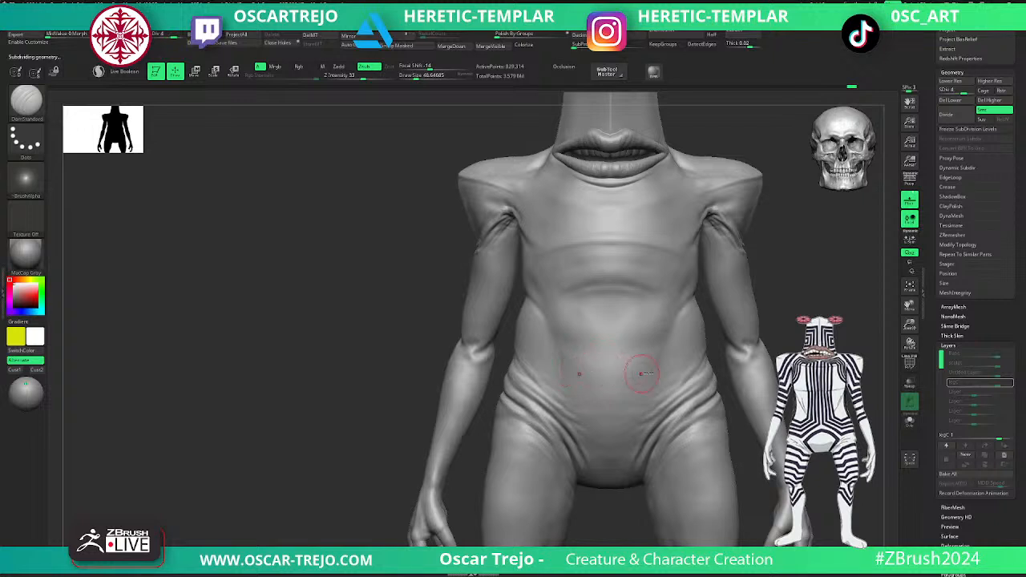
mouse_move(789, 277)
left_mouse_down("alt")
mouse_move(772, 296)
mouse_move(708, 318)
mouse_move(702, 311)
left_mouse_up("alt")
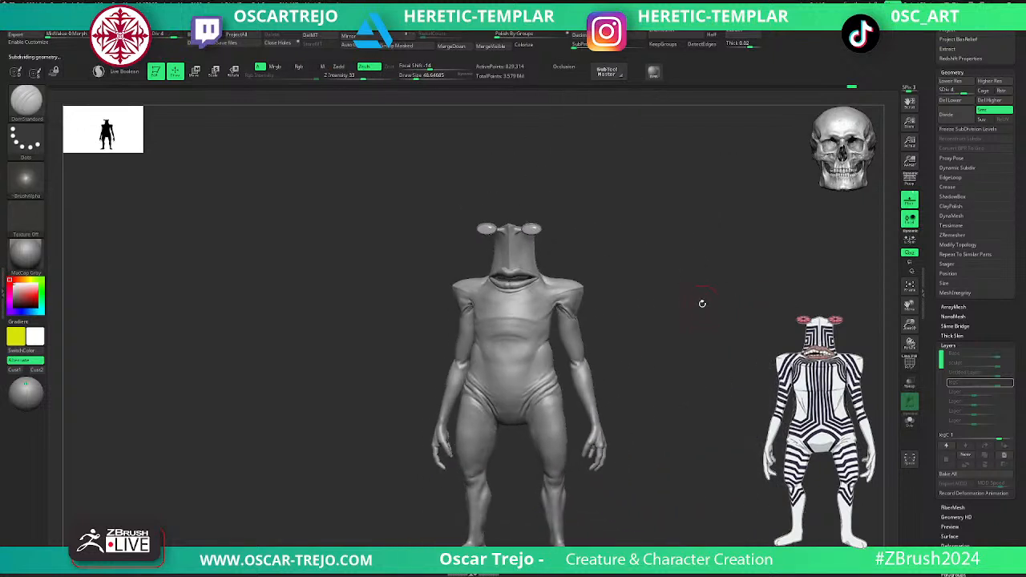
- Raise a skin fold beneath the lower lip with the Standard brush at a draw size of about 25, and smooth it
key("b")
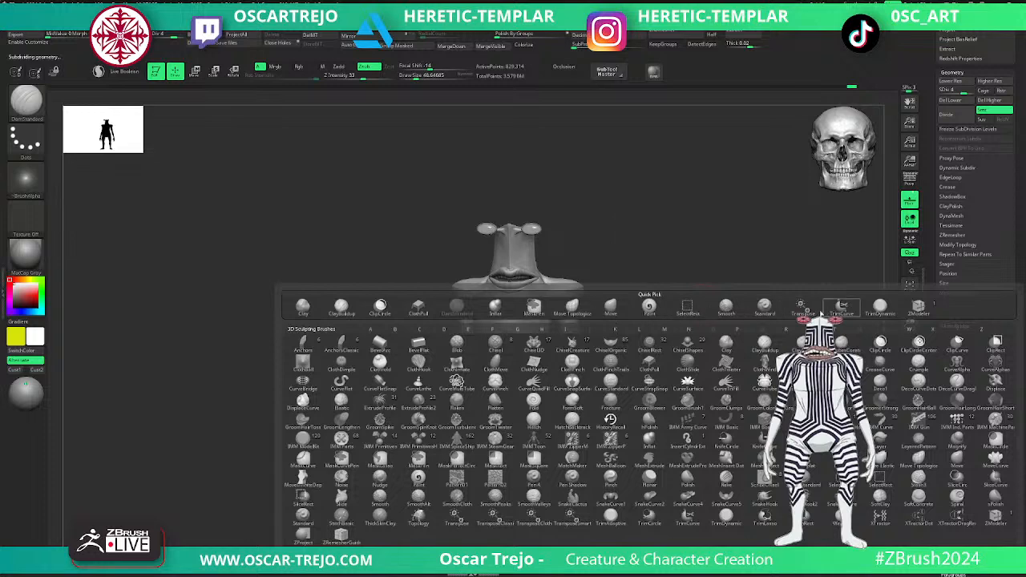
left_click_drag(706, 319, 723, 392, "alt")
left_click_drag(612, 226, 623, 323, "alt")
key("b")
key("s")
key("t")
key("s")
left_click_drag(482, 399, 469, 399)
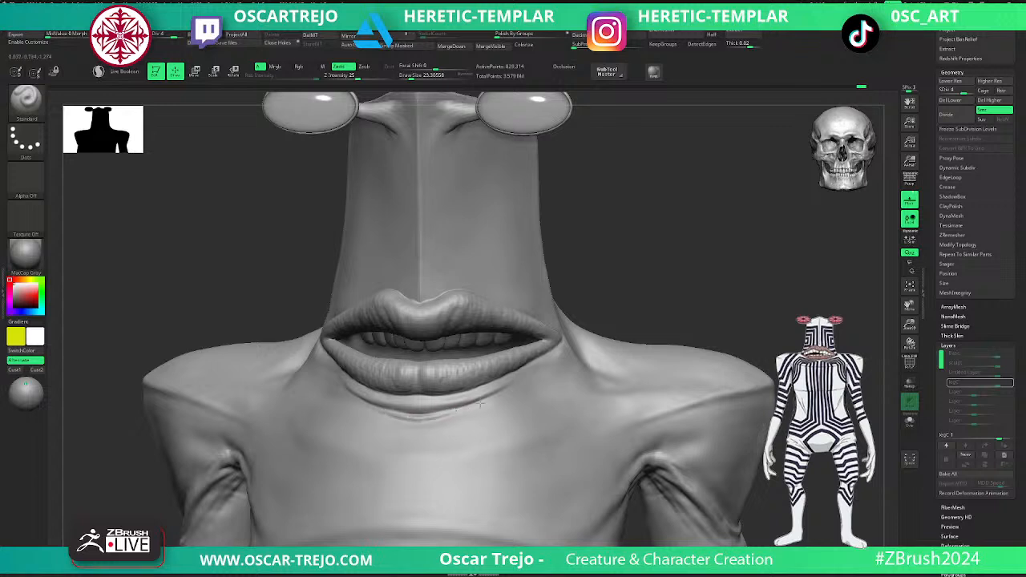
key("shift")
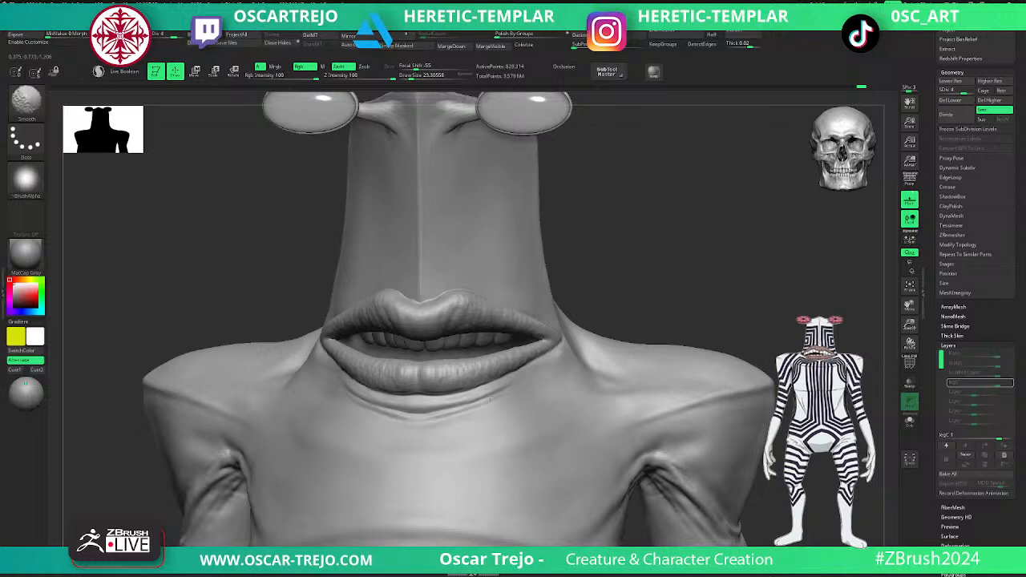
- Adjust the shape of the fold under the mouth with the Move brush at a draw size of about 51, and soften it
mouse_move(685, 297)
left_mouse_down("alt")
mouse_move(666, 289)
mouse_move(668, 278)
mouse_move(613, 357)
left_mouse_up("alt")
mouse_move(393, 406)
left_mouse_down()
mouse_move(467, 385)
mouse_move(434, 403)
left_mouse_up()
key("b")
key("m")
key("v")
key("s")
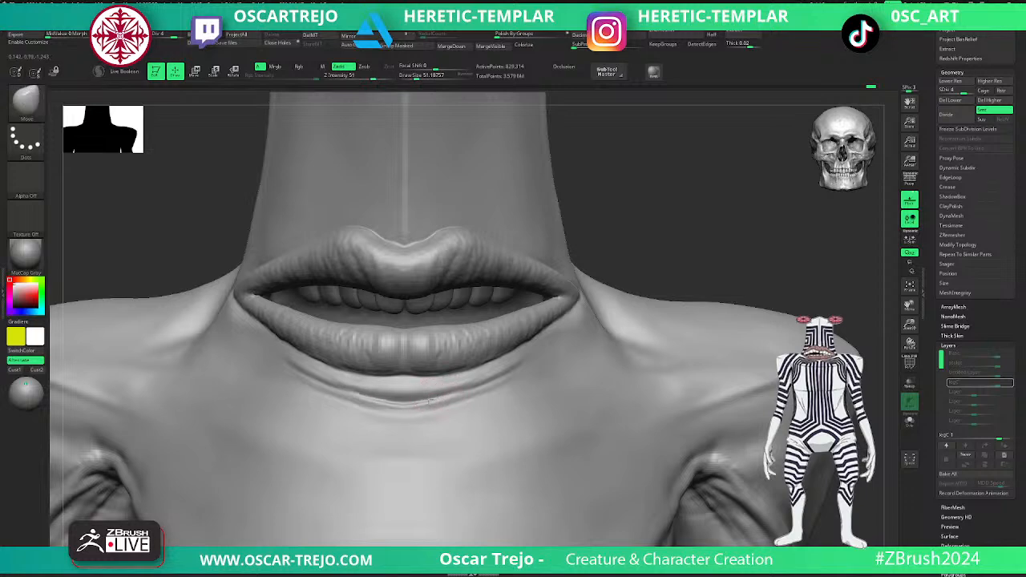
key("shift")
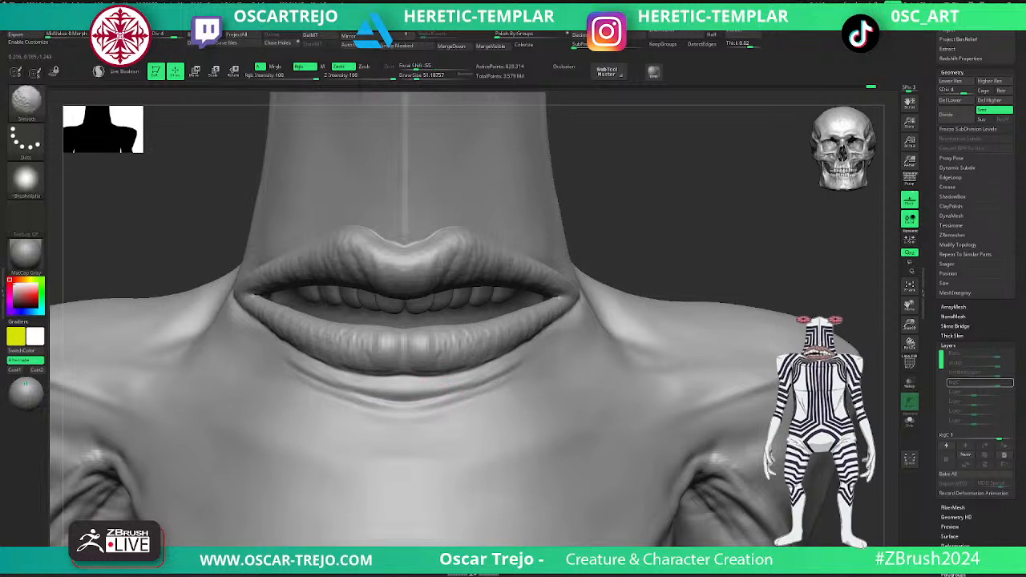
left_click_drag(630, 298, 527, 300, "alt")
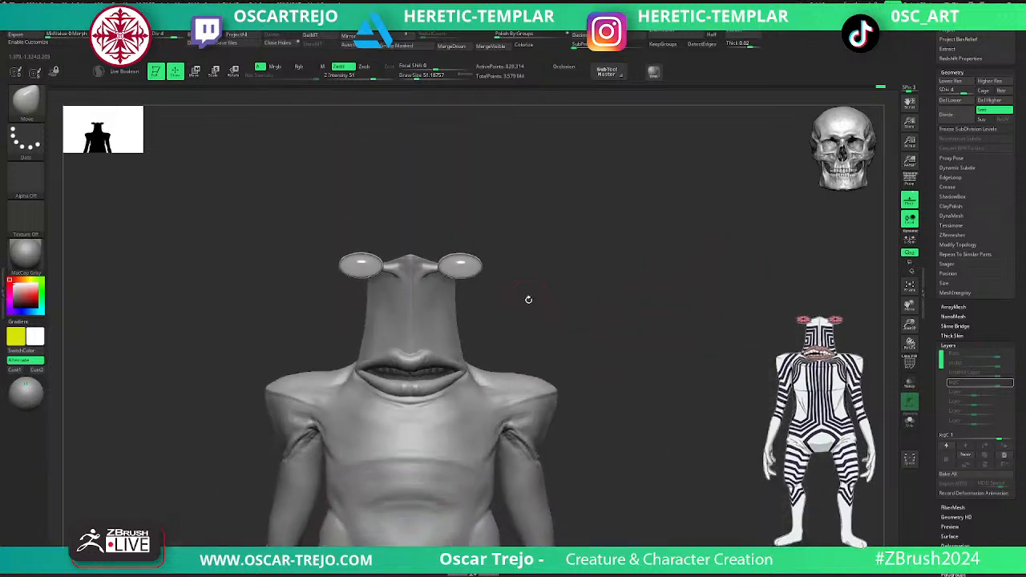
- Smooth the surface of the belly and the creases across the abdomen
left_click_drag(602, 282, 623, 298)
left_click_drag(644, 368, 611, 283, "alt")
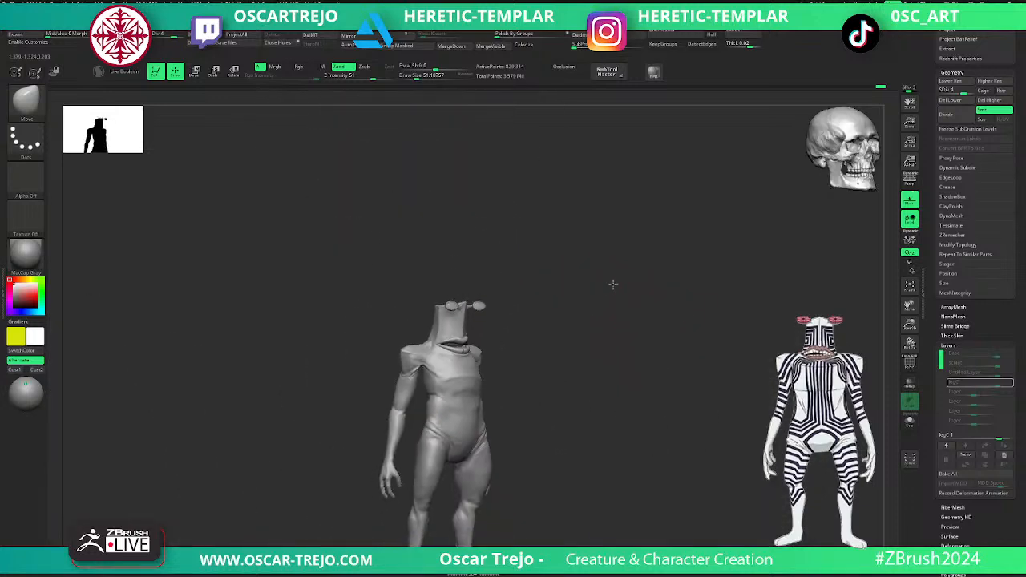
mouse_move(620, 458)
left_mouse_down("alt")
mouse_move(632, 406)
mouse_move(412, 486)
left_mouse_up("alt")
key("shift")
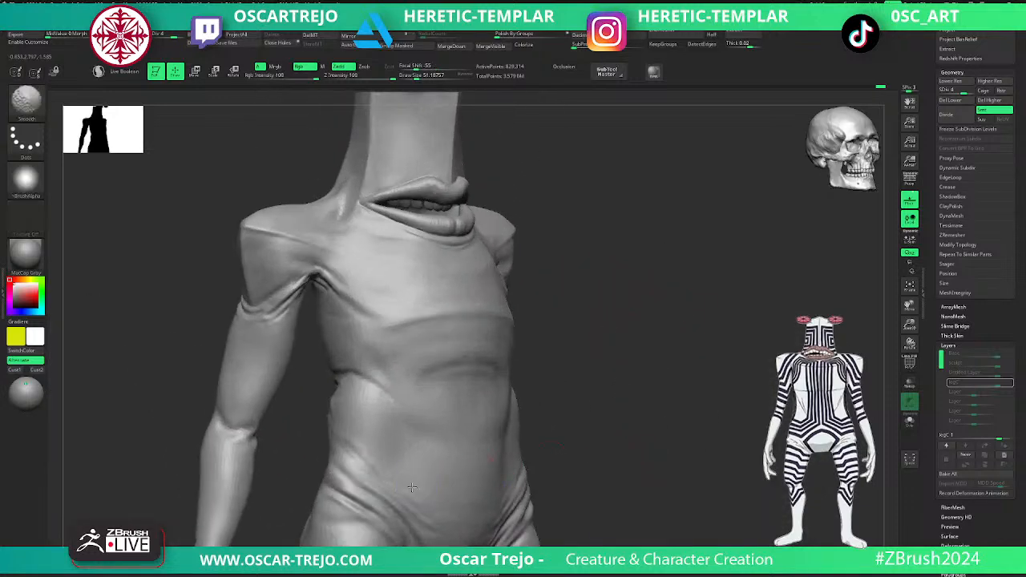
left_click_drag(617, 410, 574, 400)
key("shift")
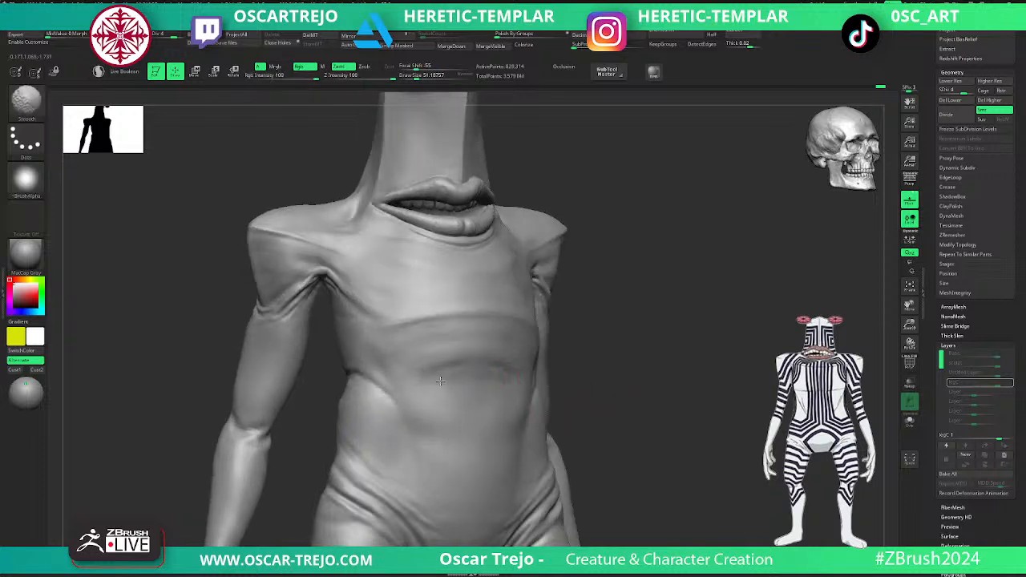
- Carve the crease across the inner elbow with DamStandard
mouse_move(598, 382)
left_mouse_down("alt")
mouse_move(664, 388)
mouse_move(633, 291)
mouse_move(698, 360)
left_mouse_up("alt")
mouse_move(703, 302)
left_mouse_down("alt")
mouse_move(685, 298)
mouse_move(513, 412)
left_mouse_up("alt")
key("b")
key("d")
key("s")
mouse_move(466, 300)
left_mouse_down()
mouse_move(410, 300)
mouse_move(373, 339)
left_mouse_up()
- Build up the skin around the inner elbow crease at subdivision level 3 with the Standard brush at draw size about 39
key("shift+d")
key("b")
key("s")
key("t")
key("s")
mouse_move(426, 294)
left_mouse_down()
mouse_move(457, 287)
mouse_move(426, 313)
left_mouse_up()
left_click_drag(496, 277, 654, 248)
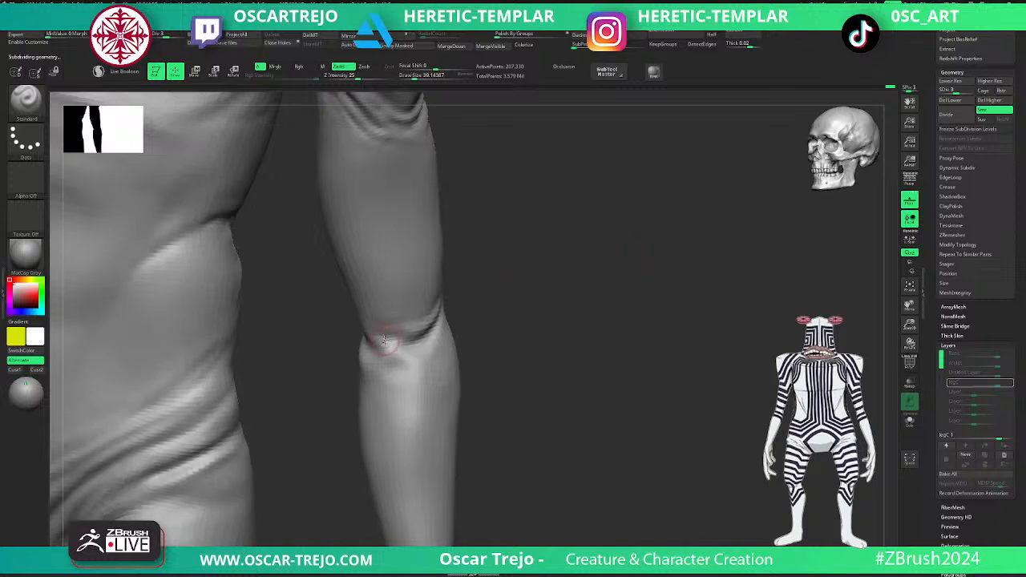
mouse_move(387, 349)
left_mouse_down()
mouse_move(427, 363)
mouse_move(379, 354)
mouse_move(411, 366)
mouse_move(369, 375)
left_mouse_up()
right_click_drag(478, 365, 450, 337, "ctrl")
- Refine the inner elbow folds with the Standard brush at subdivision levels 4 and 3, undoing the last stroke
key("d")
left_click_drag(479, 329, 507, 331, "shift")
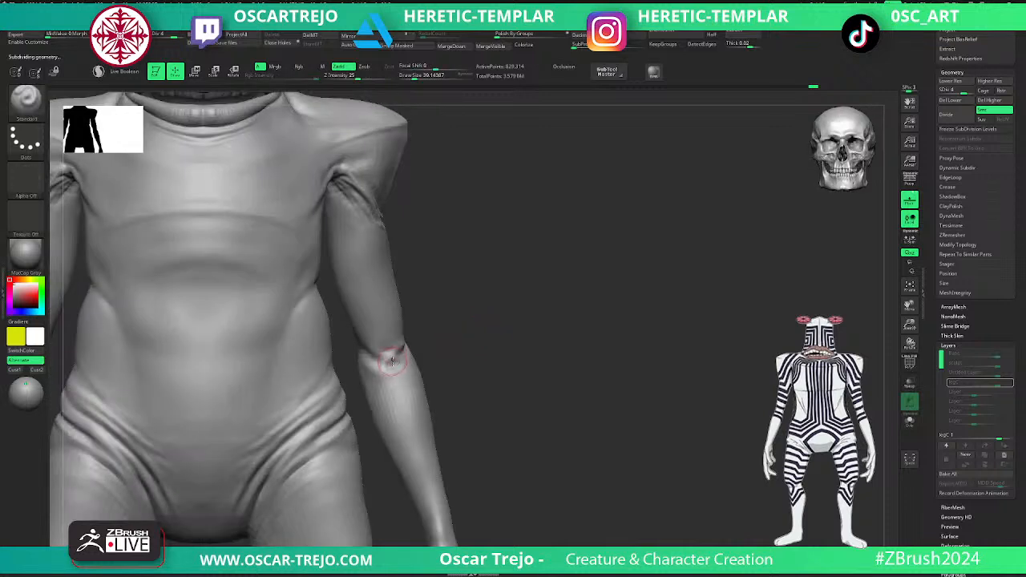
left_click_drag(383, 365, 401, 358, "shift")
right_click_drag(496, 322, 564, 375, "ctrl")
key("shift+d")
mouse_move(450, 318)
left_mouse_down()
mouse_move(441, 322)
mouse_move(454, 324)
left_mouse_up()
key("ctrl+z")
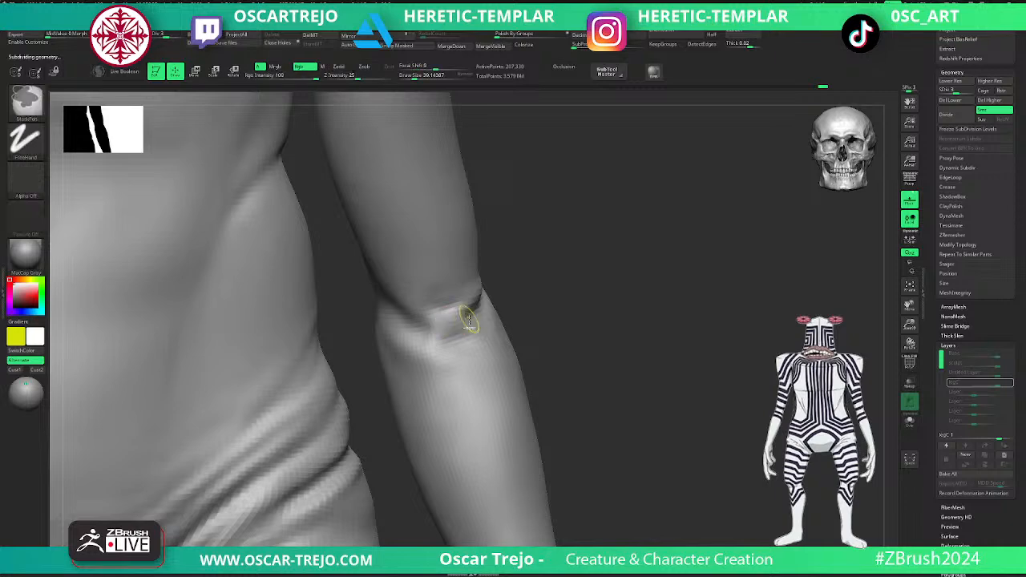
- Pull the skin around the inner elbow crease with the ClothPull brush at draw size about 167 and smooth the resulting folds
key("b")
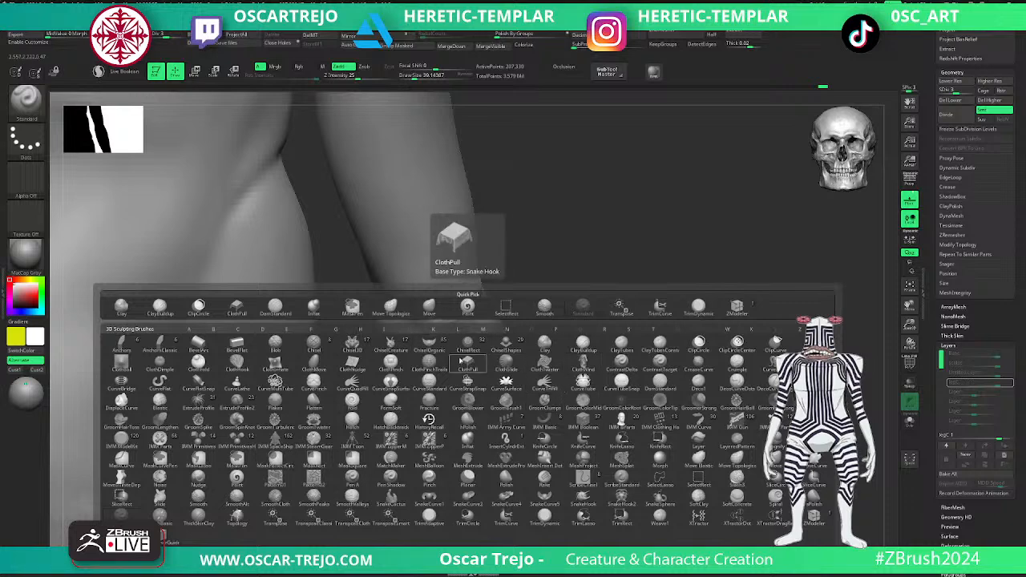
left_click(465, 362)
key("s")
mouse_move(453, 329)
left_mouse_down()
mouse_move(474, 329)
mouse_move(446, 322)
left_mouse_up()
key("s")
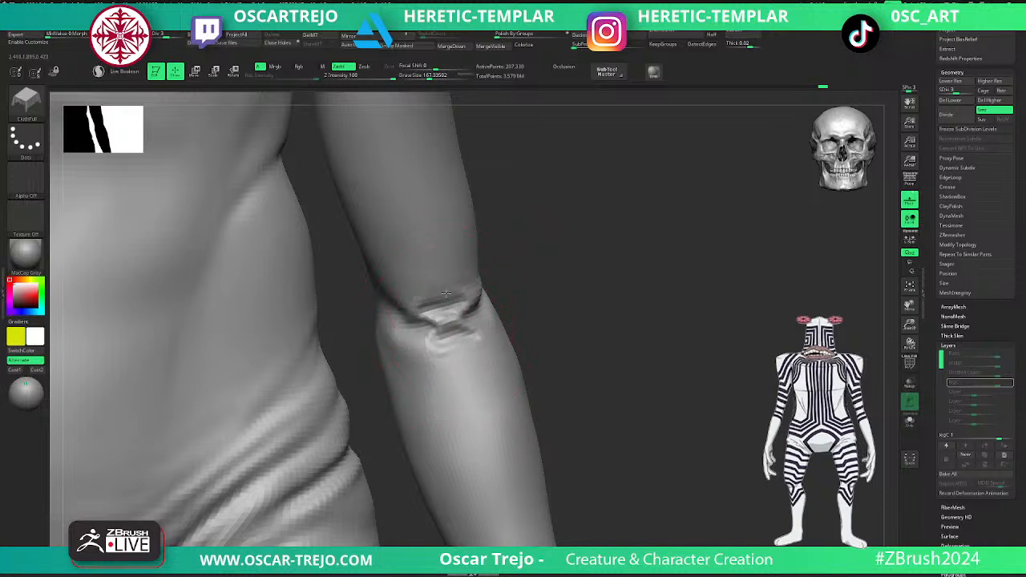
key("shift")
left_click_drag(455, 348, 457, 330, "shift")
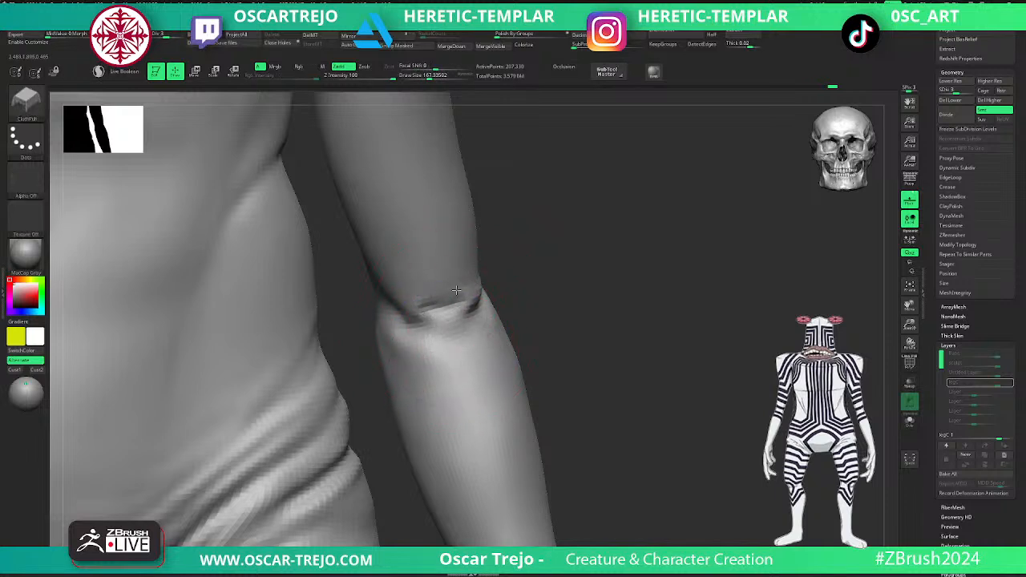
key("shift")
- Rework the elbow crease with ClothPull at subdivision level 2 and draw size about 149, and return to level 4
key("ctrl+d")
right_click_drag(548, 330, 541, 297, "ctrl")
right_click_drag(541, 297, 551, 333, "alt")
key("shift+d")
key("shift+d")
key("shift+d")
key("d")
key("bracketleft")
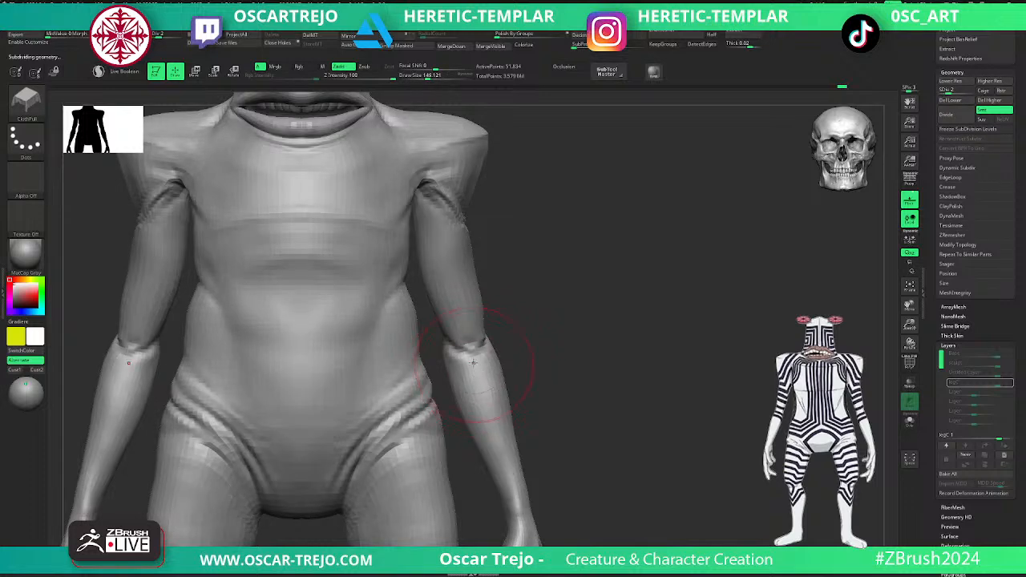
mouse_move(458, 346)
left_mouse_down()
mouse_move(472, 364)
mouse_move(475, 333)
left_mouse_up()
key("d")
key("bracketleft")
key("d")
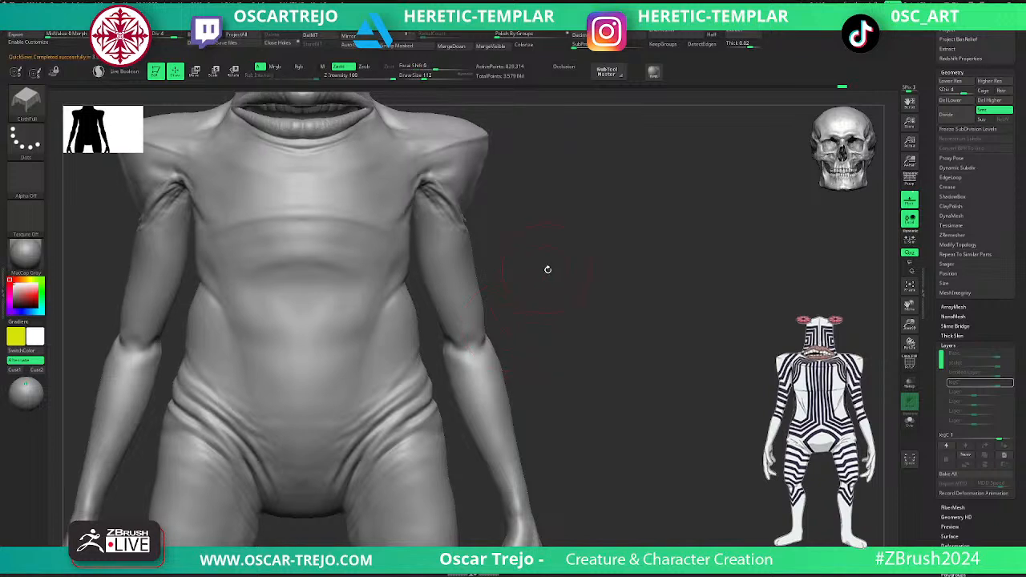
- Wrinkle the upper-arm skin below the armpit with ClothPull at subdivision level 3 and draw sizes 112 and about 78, smoothing the folds
key("shift+d")
key("shift+d")
key("d")
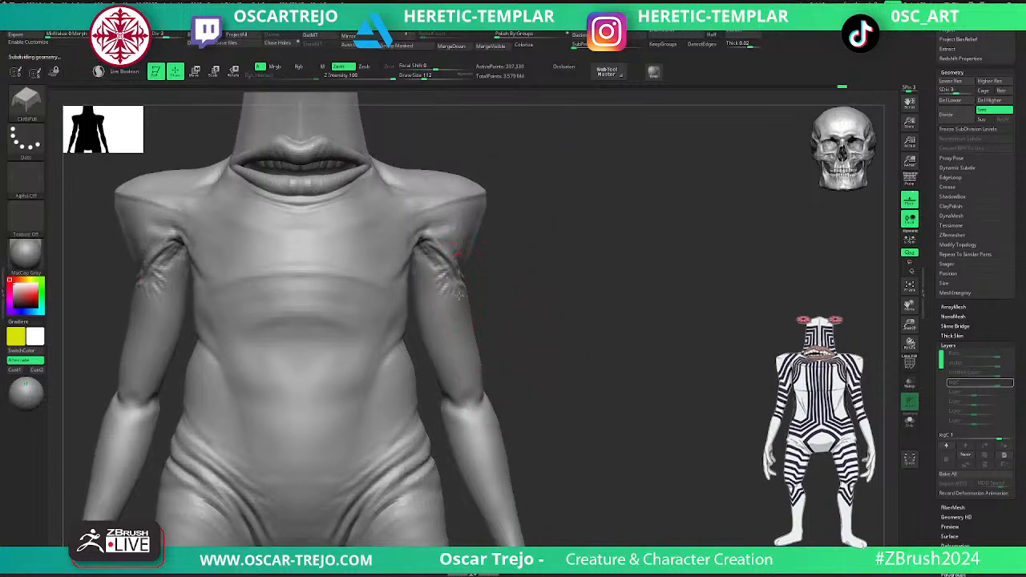
key("d")
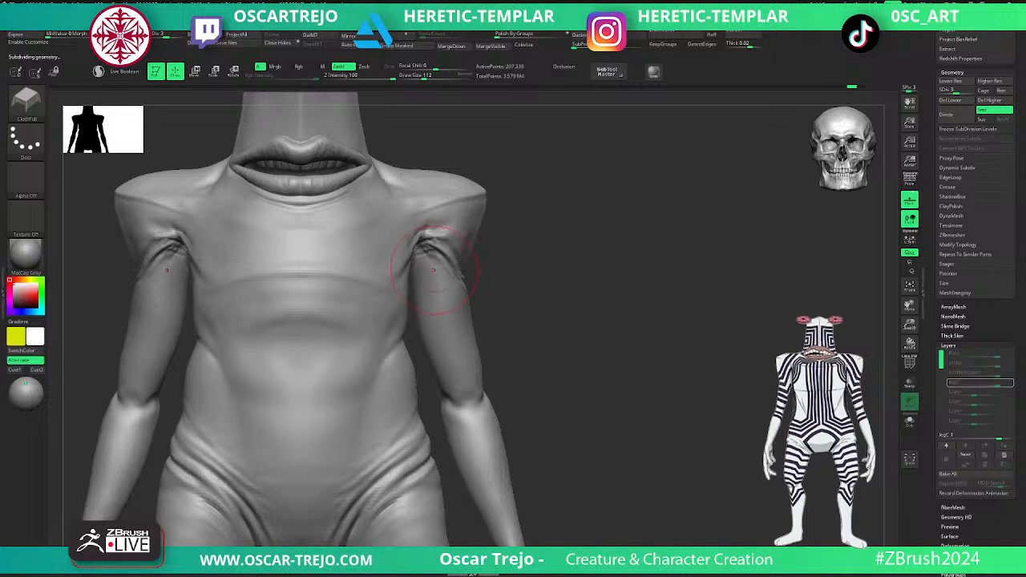
key("shift+d")
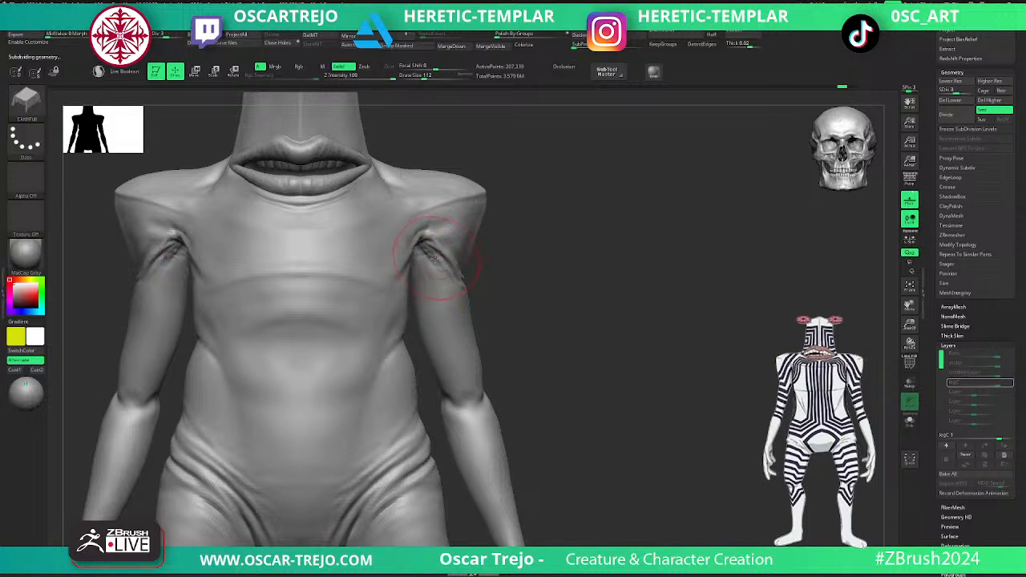
mouse_move(428, 255)
left_mouse_down()
mouse_move(437, 246)
mouse_move(426, 258)
mouse_move(446, 263)
left_mouse_up()
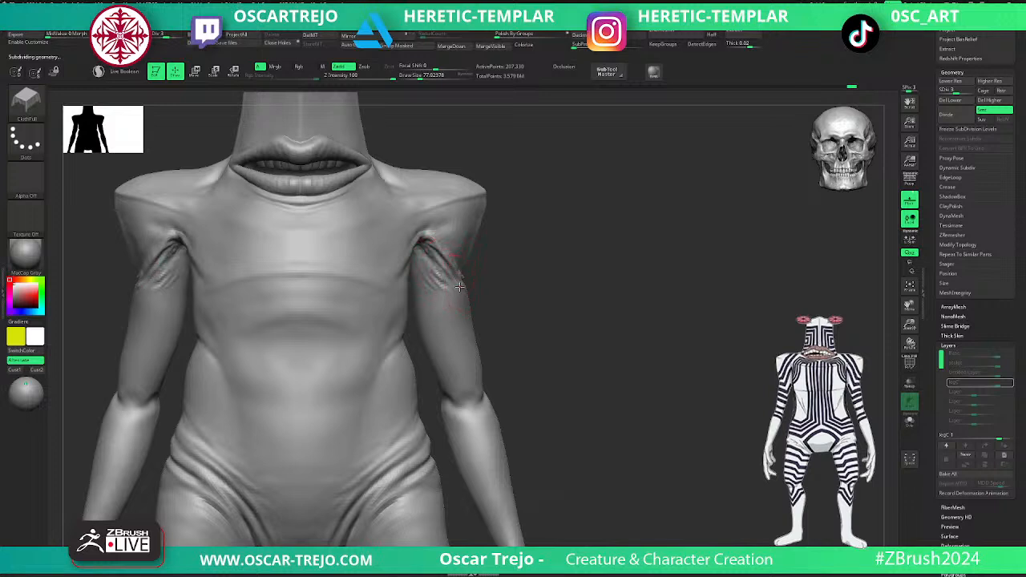
key("shift")
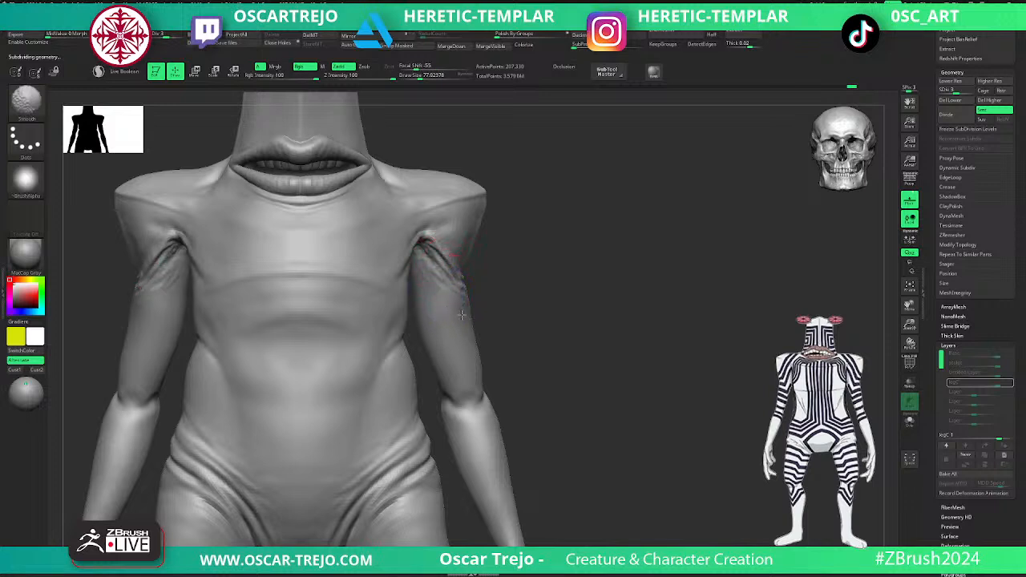
key("d")
- Raise skin folds along the inner elbow crease with the Standard brush at subdivision level 3 and draw size about 25
mouse_move(490, 313)
left_mouse_down("alt")
mouse_move(508, 294)
mouse_move(537, 299)
left_mouse_up("alt")
left_click_drag(545, 343, 557, 390, "alt")
key("shift+d")
key("b")
key("s")
key("t")
key("s")
left_click_drag(490, 437, 457, 435)
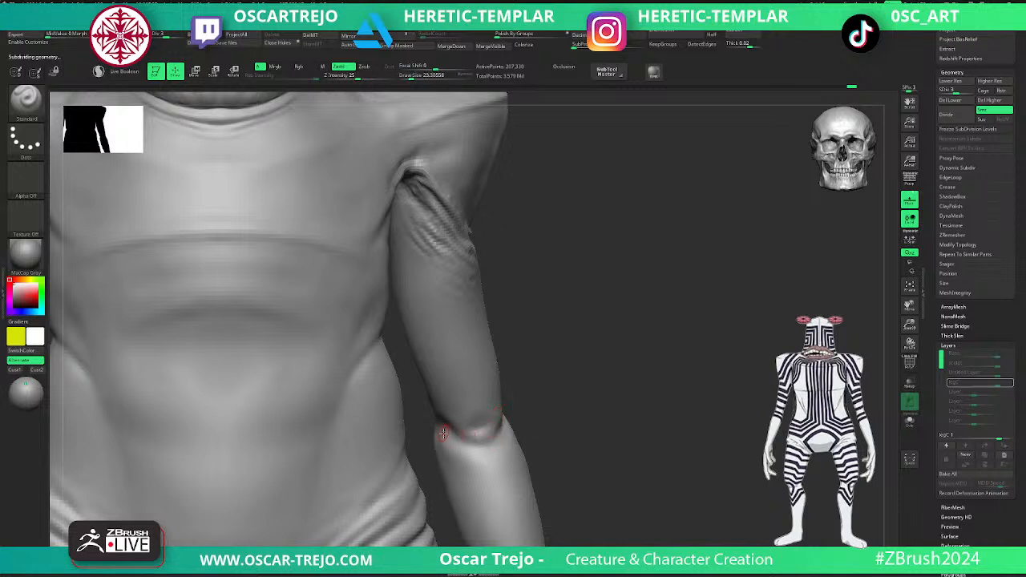
left_click_drag(518, 415, 519, 424)
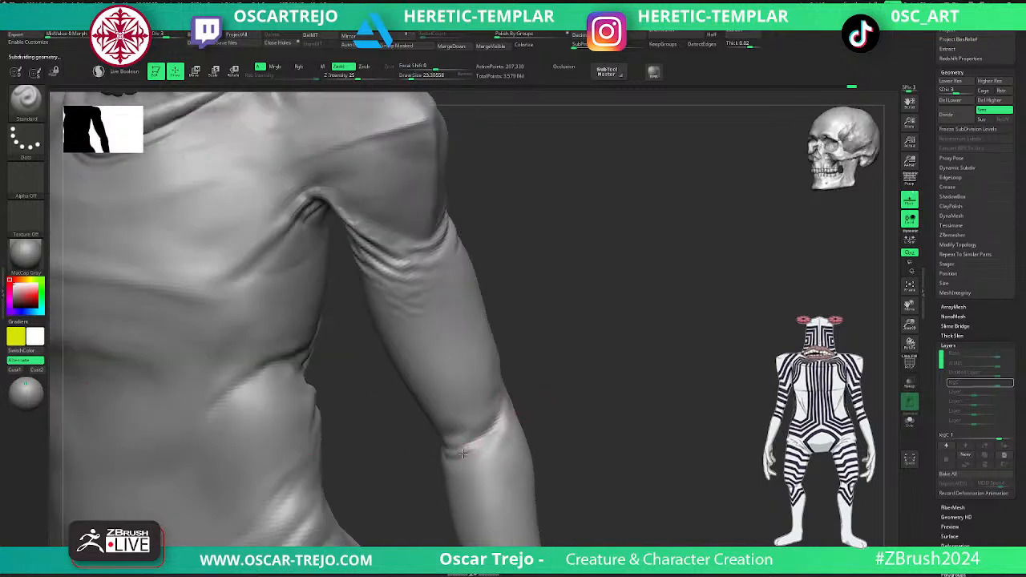
left_click_drag(564, 401, 563, 347)
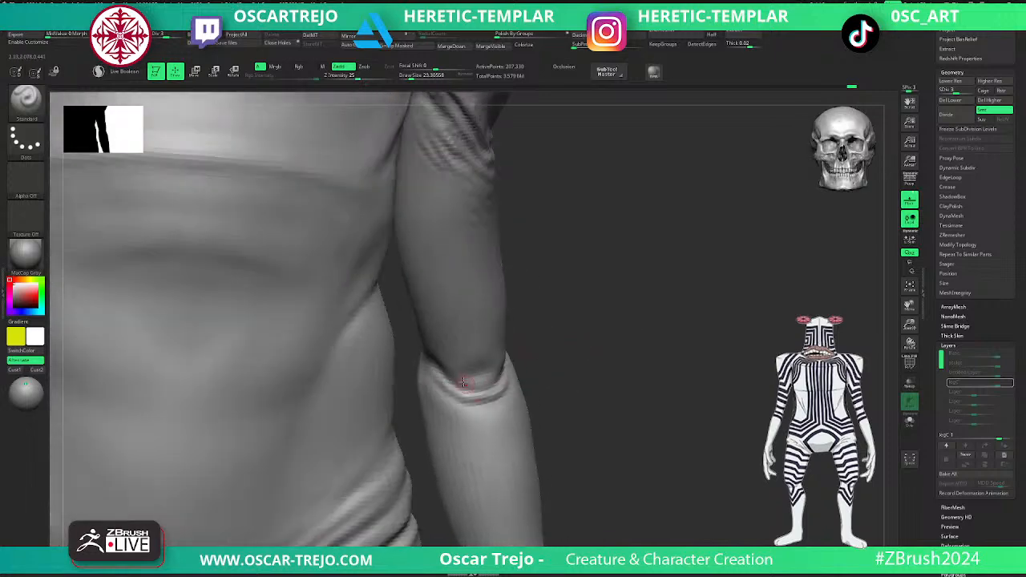
- Strengthen the elbow folds and their outer end with the Standard brush at draw size about 31, and return to subdivision level 4
left_click_drag(484, 382, 530, 351)
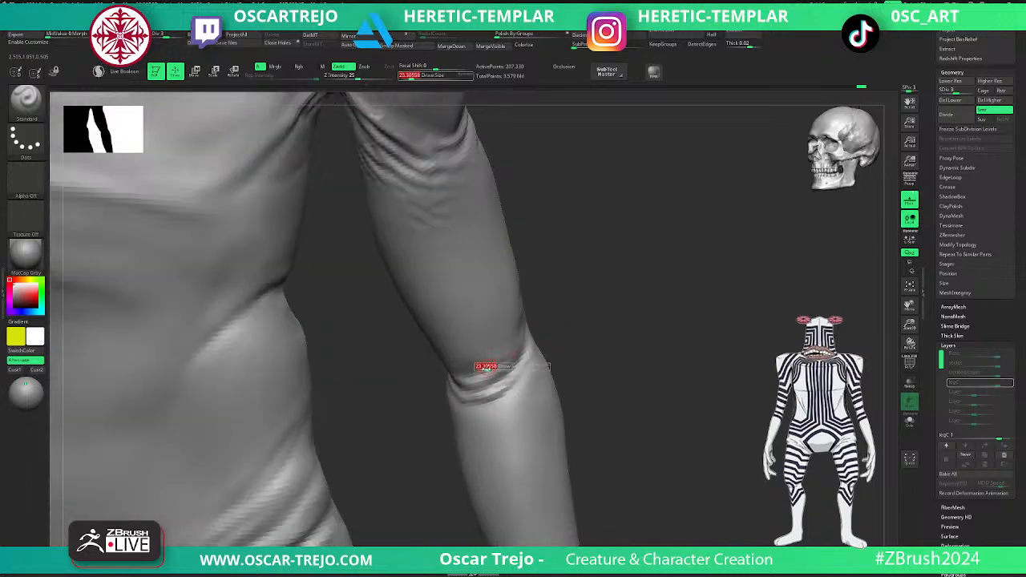
left_click_drag(472, 374, 457, 375)
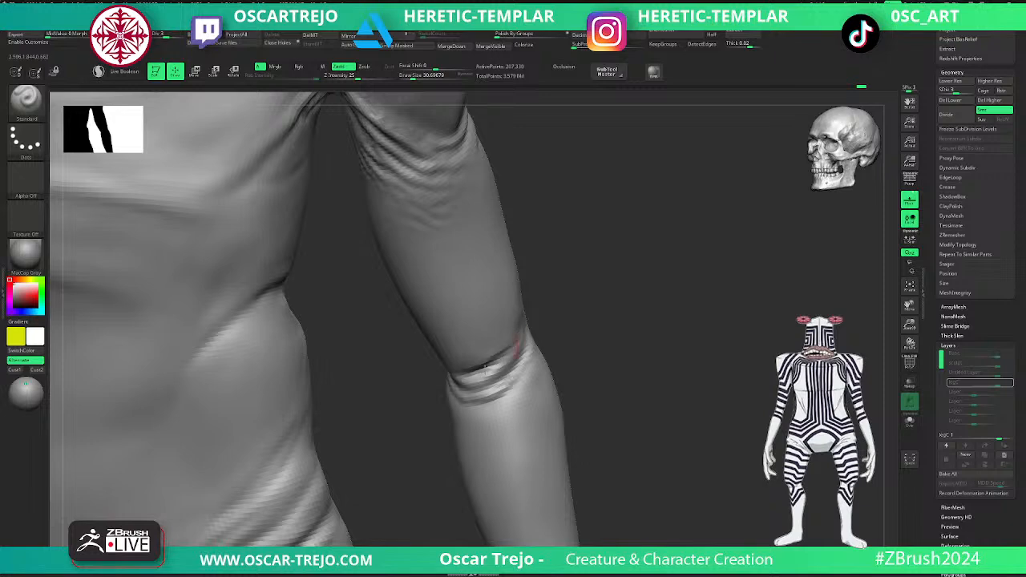
left_click_drag(520, 344, 496, 356, "shift")
mouse_move(574, 347)
left_mouse_down("alt")
mouse_move(579, 309)
mouse_move(593, 321)
left_mouse_up("alt")
key("d")
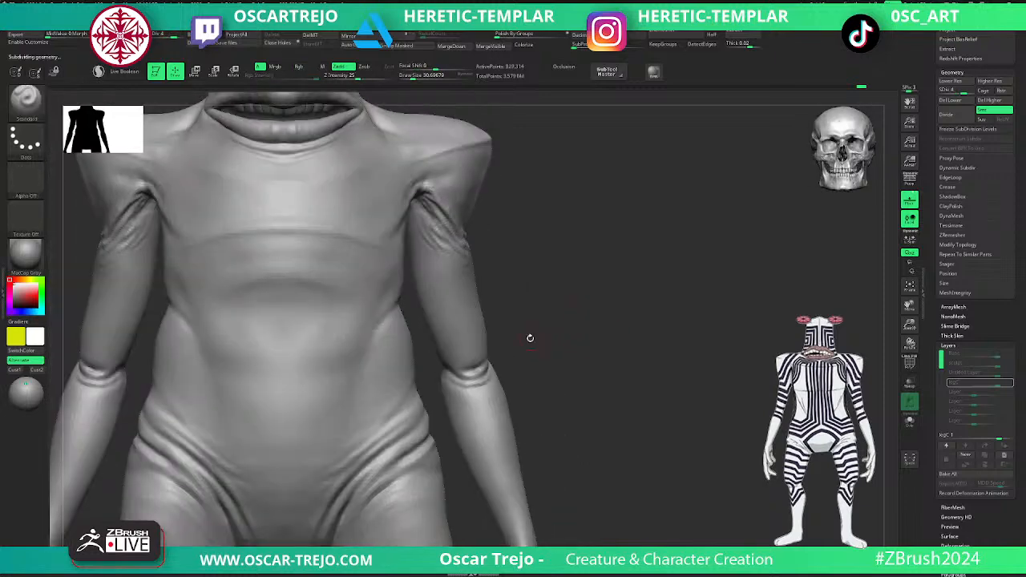
- Bunch up the skin at the elbow with ClothPull at subdivision levels 2 and 3 and draw size about 107
key("b")
key("c")
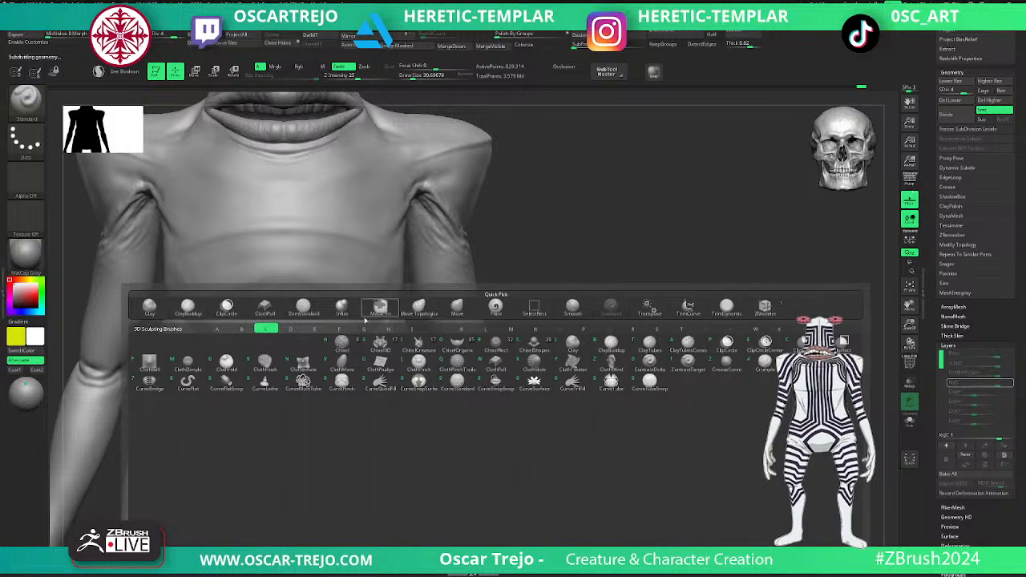
left_click(278, 312)
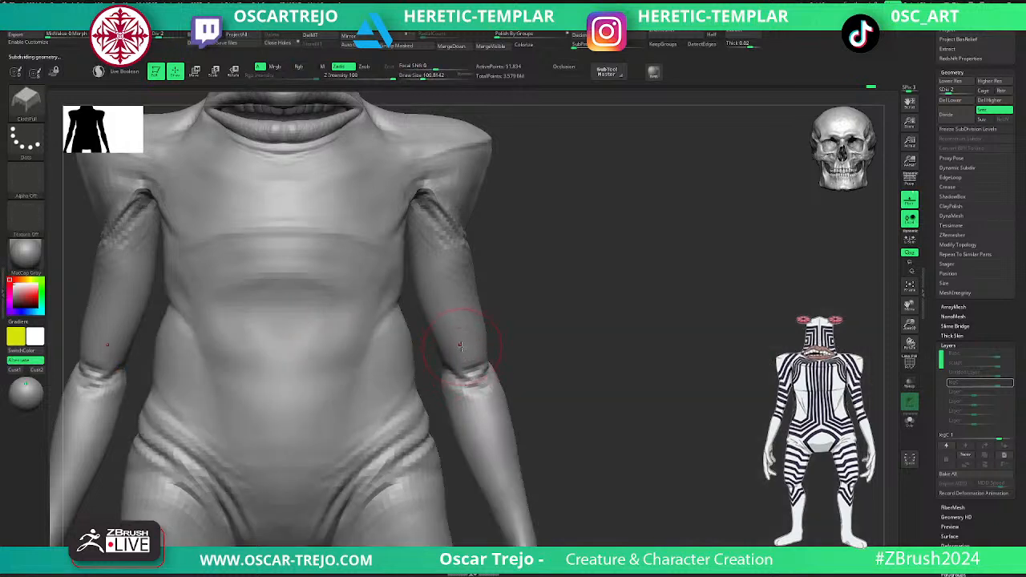
key("d")
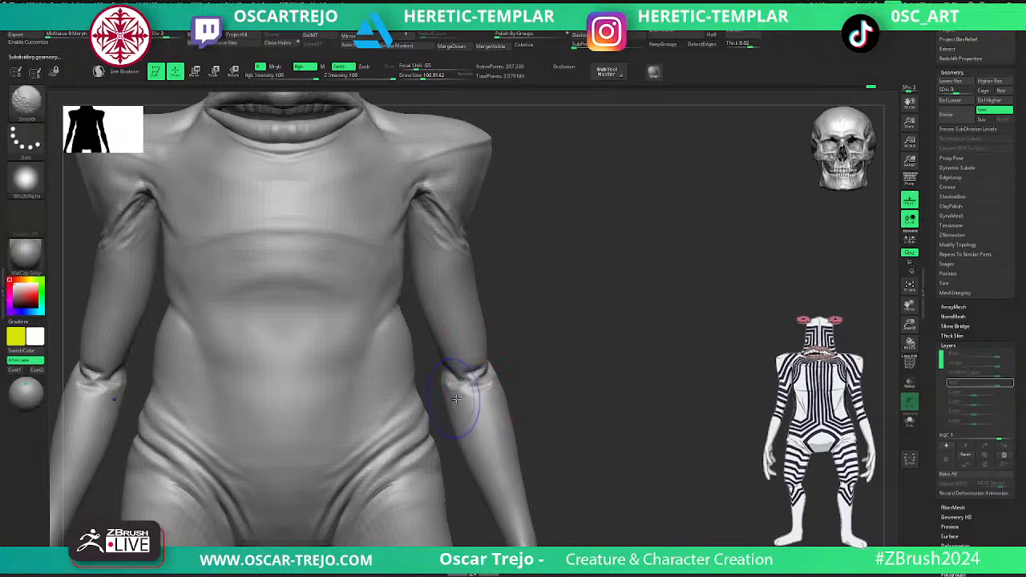
key("d")
- Undo the last ClothPull stroke at the elbow, rework the folds at subdivision level 3 and raise the mesh to level 5
left_click_drag(467, 360, 478, 396)
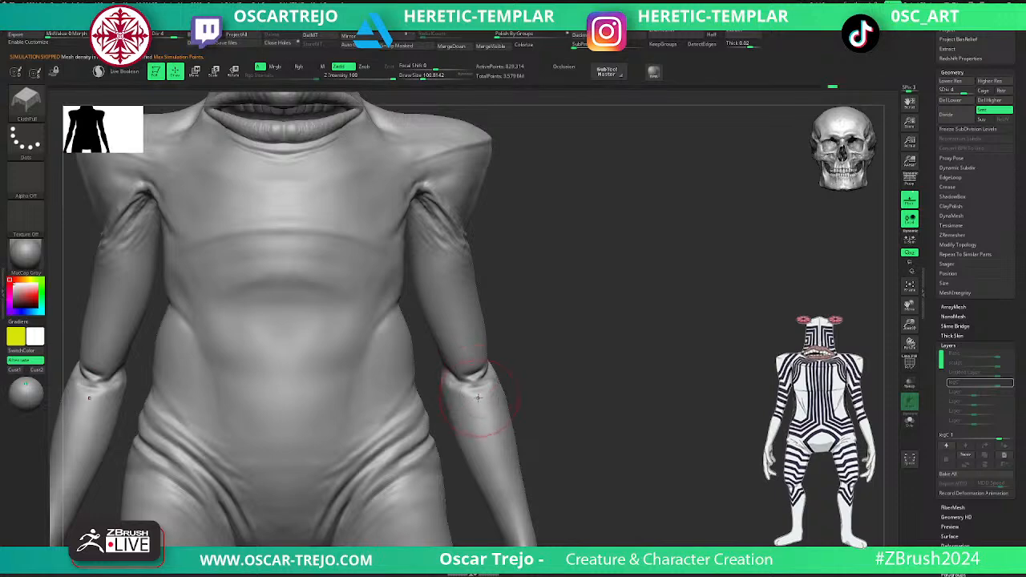
key("ctrl+z")
key("shift+d")
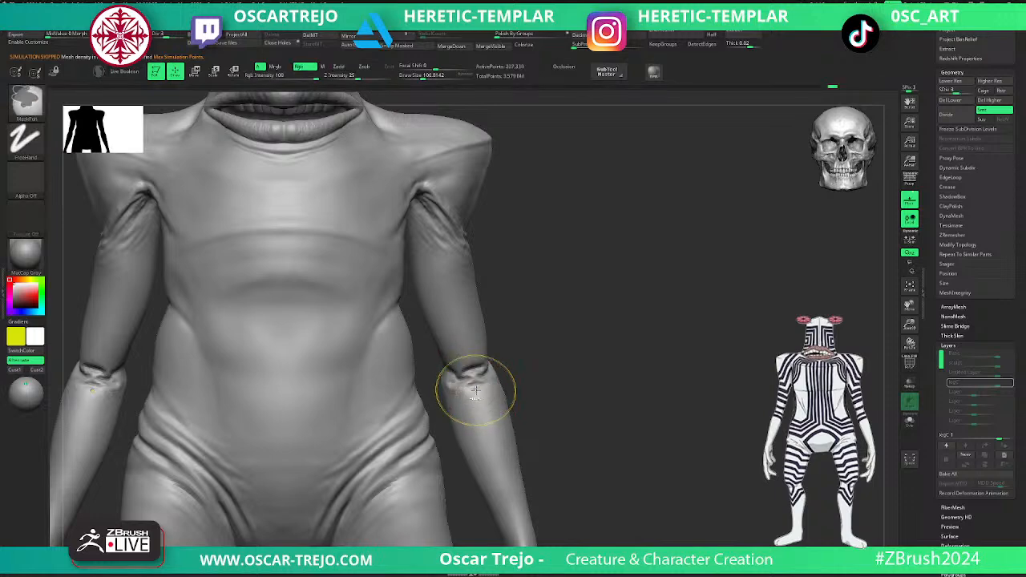
left_click_drag(468, 393, 529, 332)
key("d")
left_click_drag(592, 351, 566, 330, "alt")
key("d")
left_click_drag(617, 280, 626, 319, "alt")
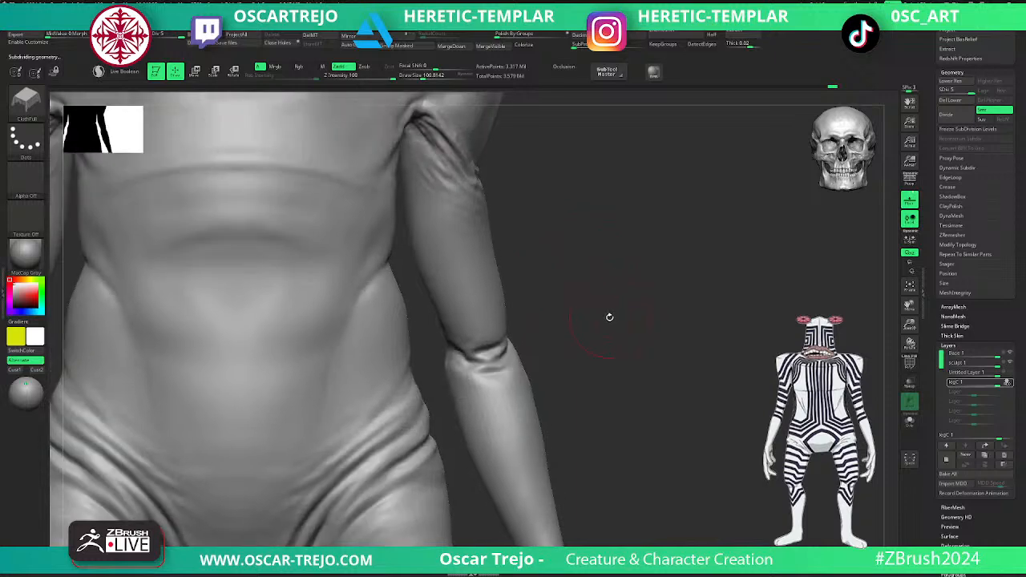
- Carve the crease at the side of the waist with DamStandard and smooth its edge at subdivision level 4
mouse_move(609, 303)
left_mouse_down()
mouse_move(634, 270)
mouse_move(643, 334)
mouse_move(637, 289)
mouse_move(605, 311)
left_mouse_up()
key("b")
key("d")
key("s")
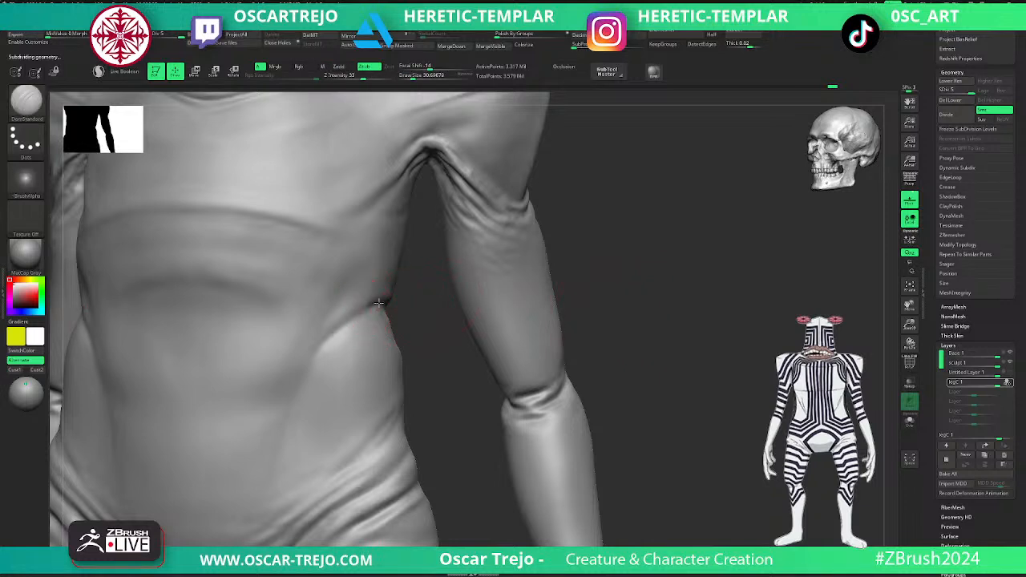
key("shift+d")
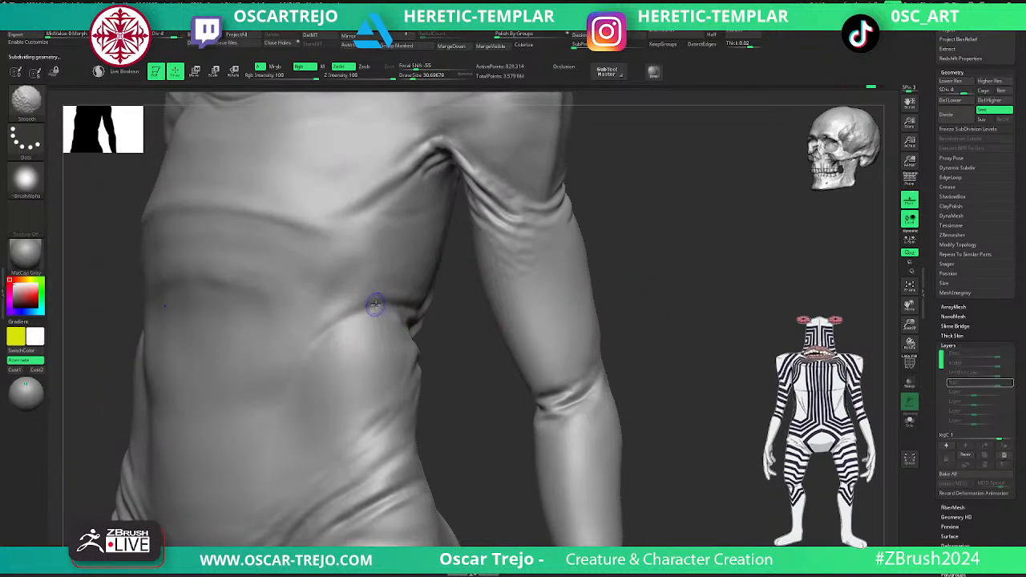
key("shift")
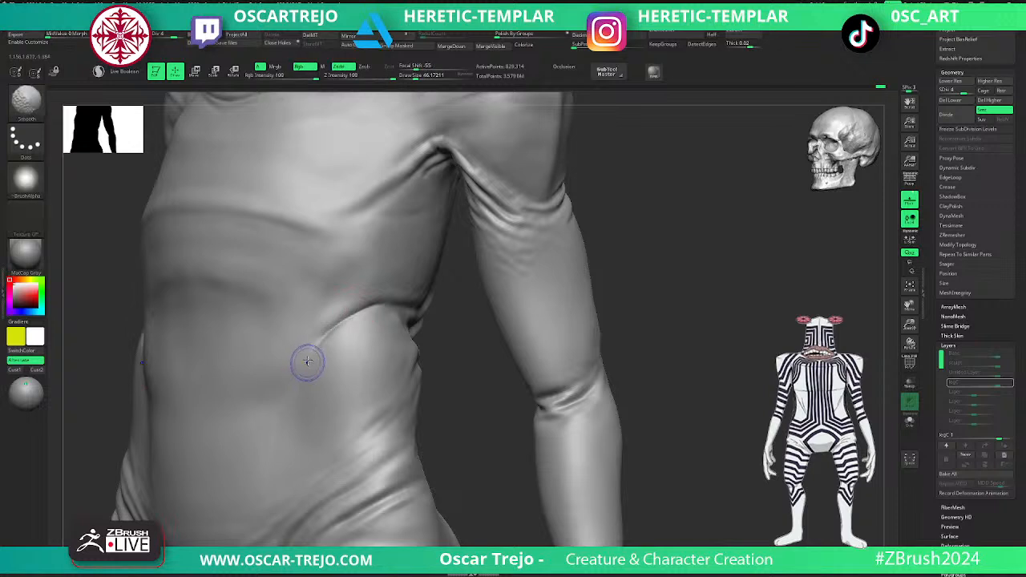
- Define the creases running from the armpit across the chest with DamStandard at draw size about 46, smooth them and return to subdivision level 5
mouse_move(446, 314)
left_mouse_down()
mouse_move(490, 300)
mouse_move(589, 331)
left_mouse_up()
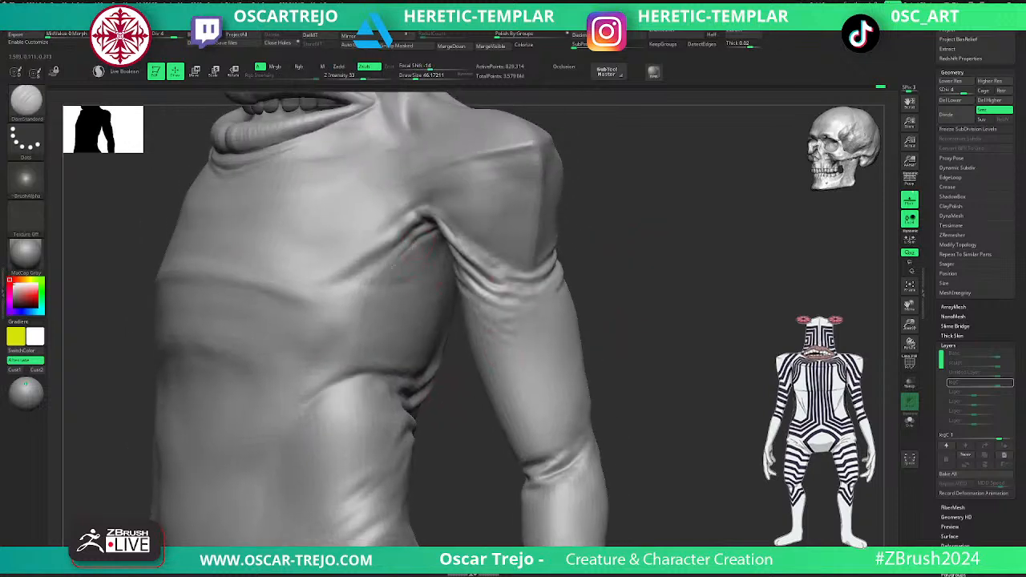
key("shift")
left_click_drag(358, 282, 419, 229, "shift")
mouse_move(588, 295)
left_mouse_down("alt")
mouse_move(595, 229)
mouse_move(582, 259)
mouse_move(602, 265)
mouse_move(577, 242)
mouse_move(595, 311)
left_mouse_up("alt")
key("d")
mouse_move(610, 389)
left_mouse_down("alt")
mouse_move(561, 443)
mouse_move(584, 349)
left_mouse_up("alt")
left_click_drag(438, 331, 415, 355, "shift")
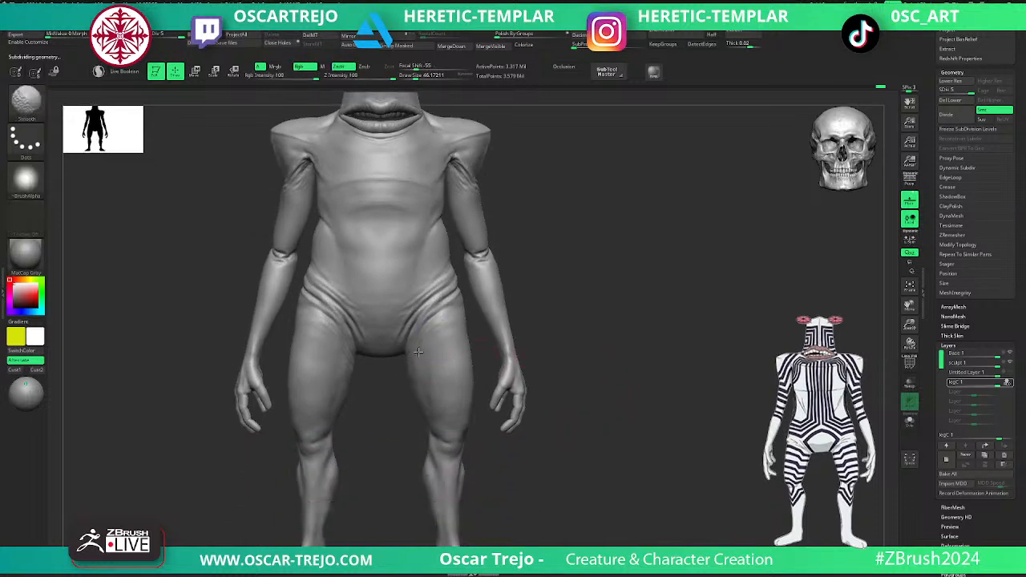
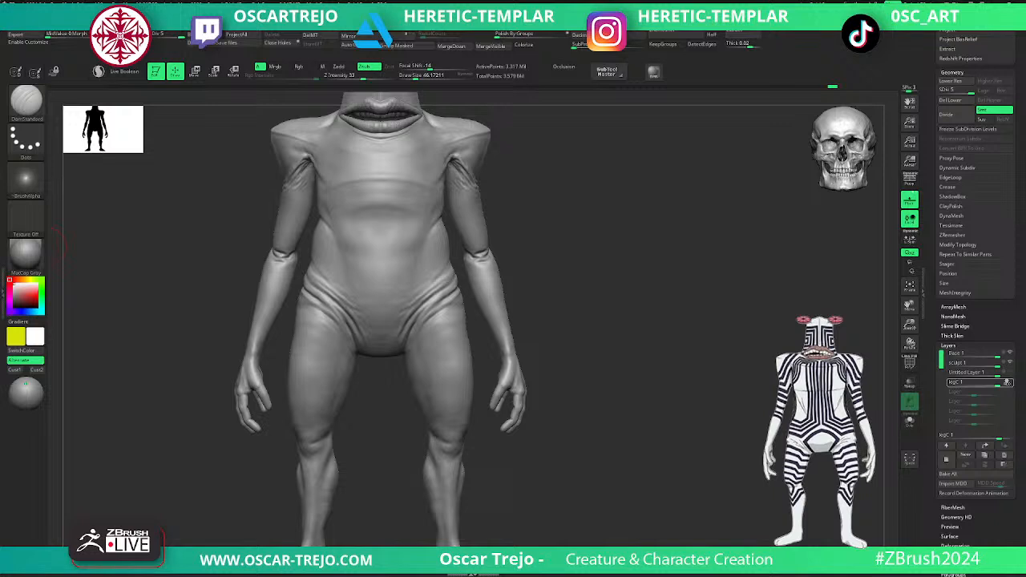
- Toggle the untitled layer's visibility to compare the creature's legs with and without its changes
left_click(1008, 372)
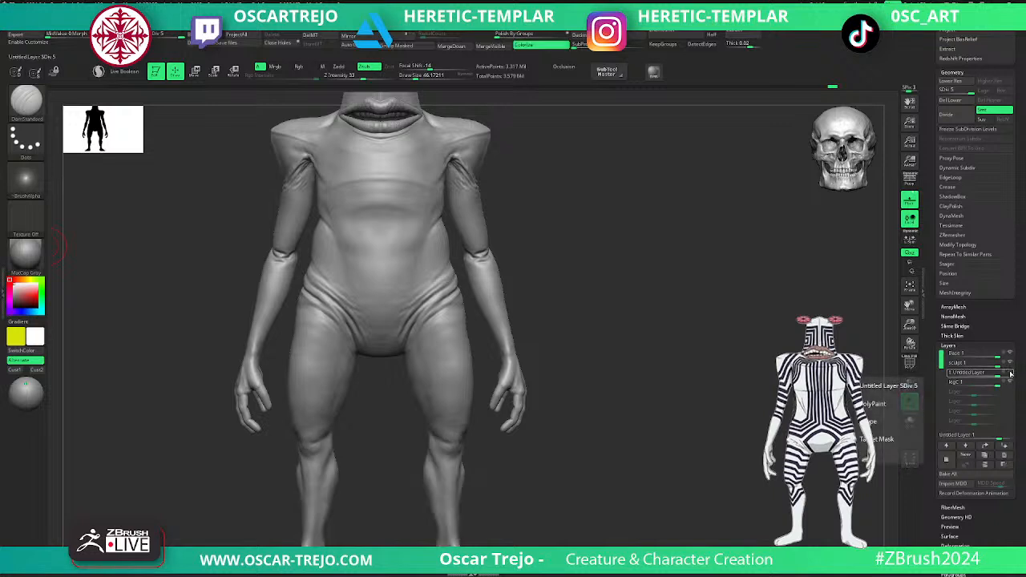
left_click(1009, 374)
left_click(1011, 373)
left_click(1011, 374)
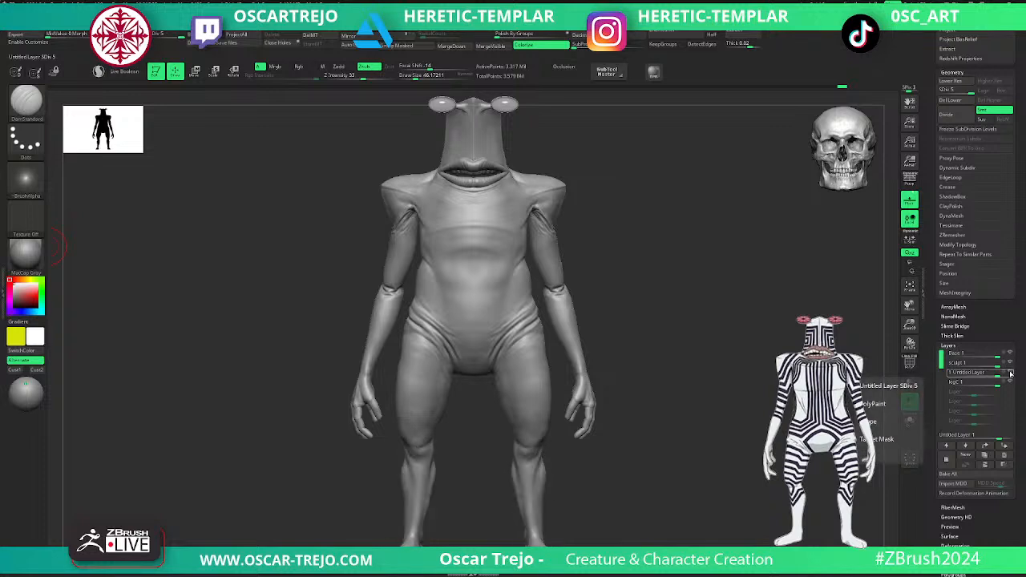
left_click(1010, 373)
left_click(1010, 374)
- Activate recording on the legC layer and reshape the calf contour with the Move brush at draw size about 90
left_click(974, 382)
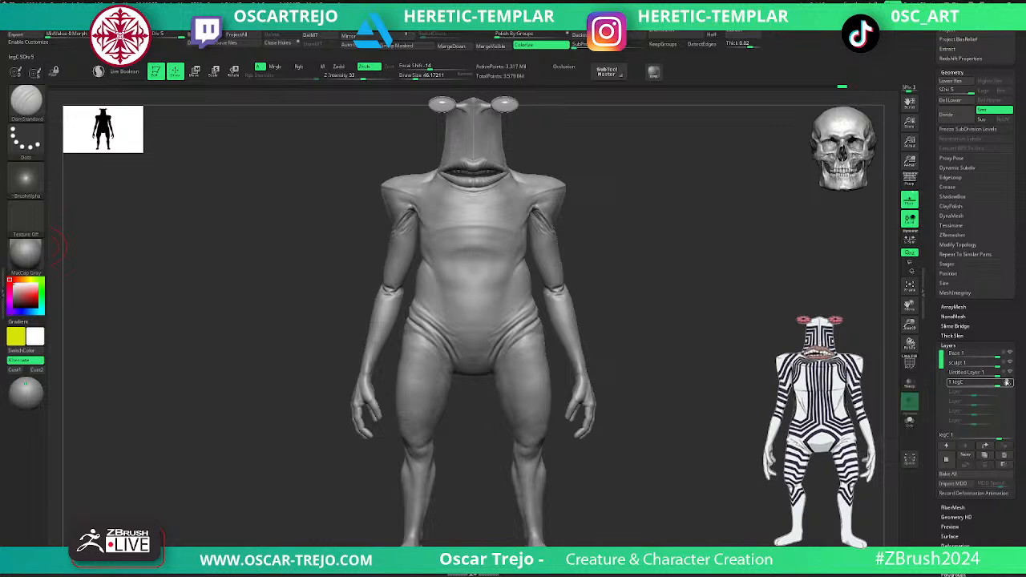
left_click_drag(600, 515, 602, 414, "alt")
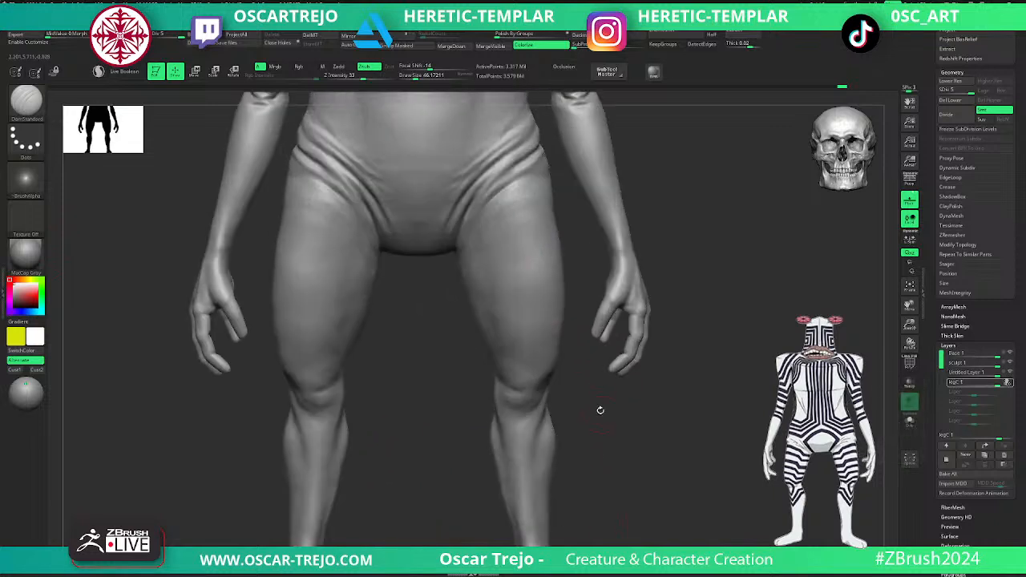
key("b")
key("m")
key("v")
mouse_move(607, 478)
left_mouse_down("alt")
mouse_move(541, 382)
mouse_move(478, 399)
left_mouse_up("alt")
key("s")
key("s")
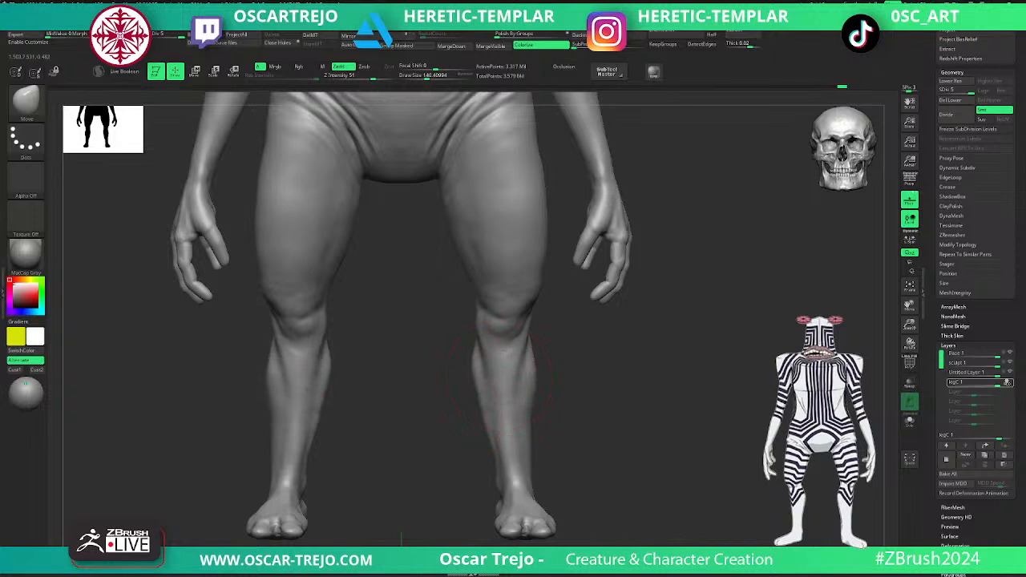
key("s")
left_click_drag(504, 419, 474, 388)
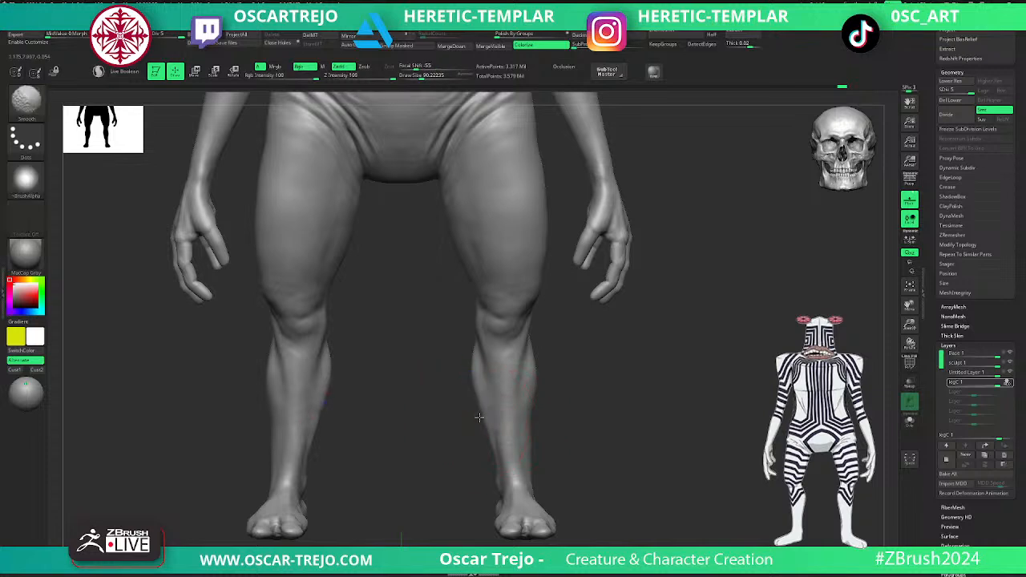
key("f")
- Switch the untitled layer off and on to compare the leg stance on the full figure
left_click(1007, 373)
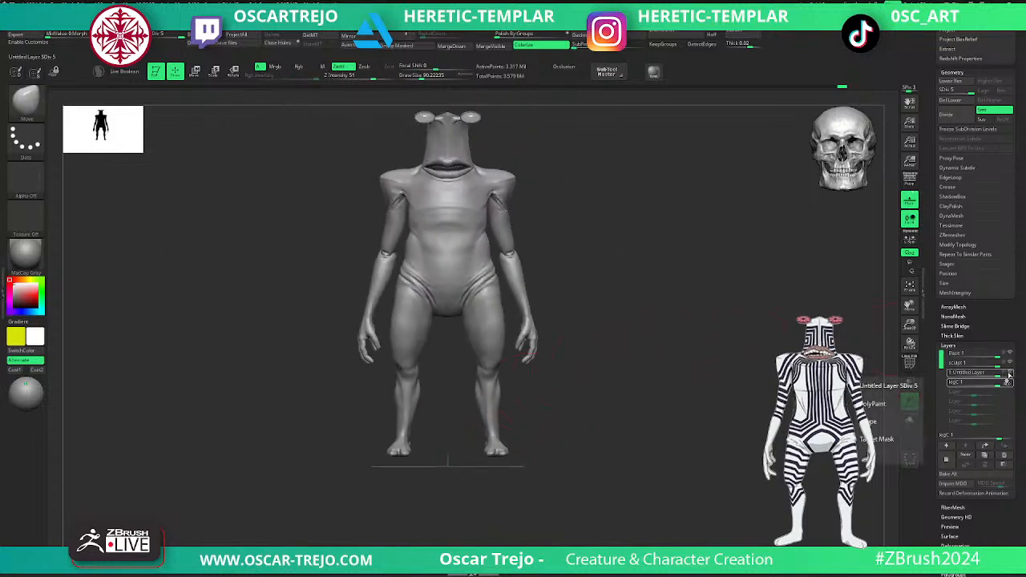
left_click(1010, 374)
left_click(1009, 373)
left_click(1009, 373)
left_click(1010, 374)
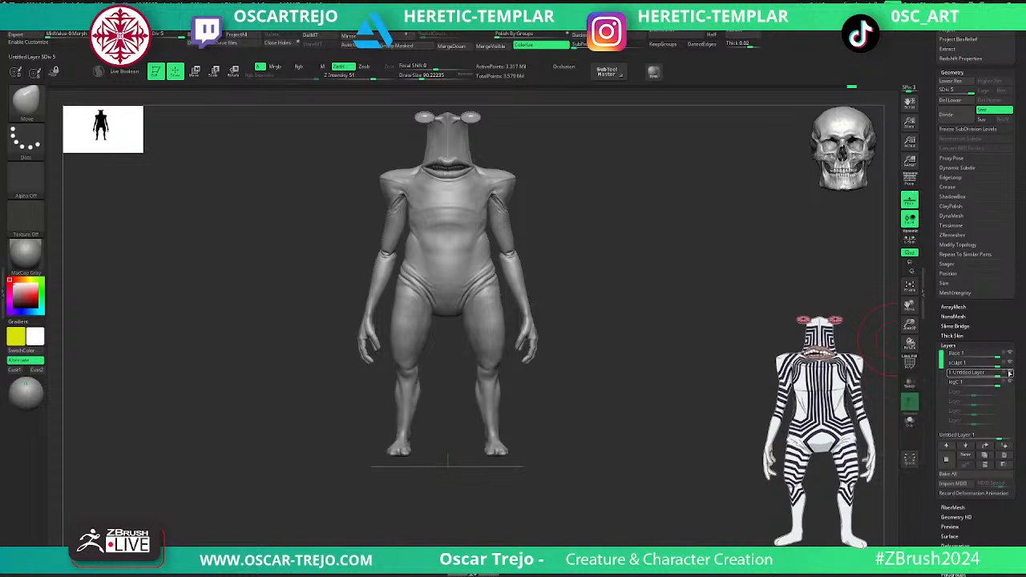
left_click(1008, 374)
- Reduce the untitled layer's intensity to about 0.52, checking the feet and legs from below
mouse_move(688, 396)
left_mouse_down("alt")
mouse_move(682, 458)
mouse_move(639, 419)
mouse_move(576, 433)
left_mouse_up("alt")
mouse_move(607, 396)
left_mouse_down("alt")
mouse_move(662, 438)
mouse_move(666, 350)
left_mouse_up("alt")
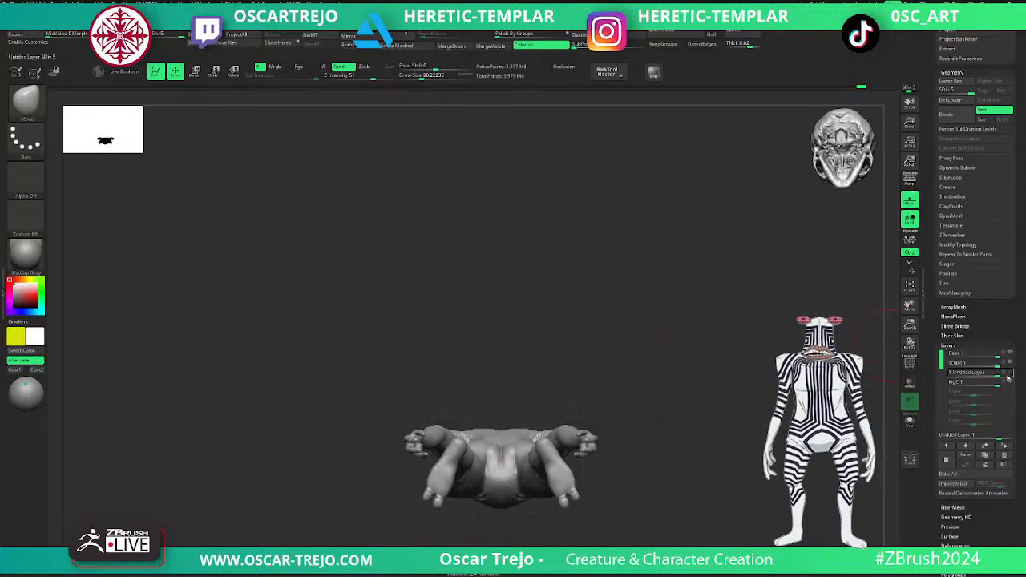
mouse_move(998, 376)
left_mouse_down()
mouse_move(989, 375)
mouse_move(1005, 375)
left_mouse_up()
left_click_drag(732, 453, 739, 391, "alt")
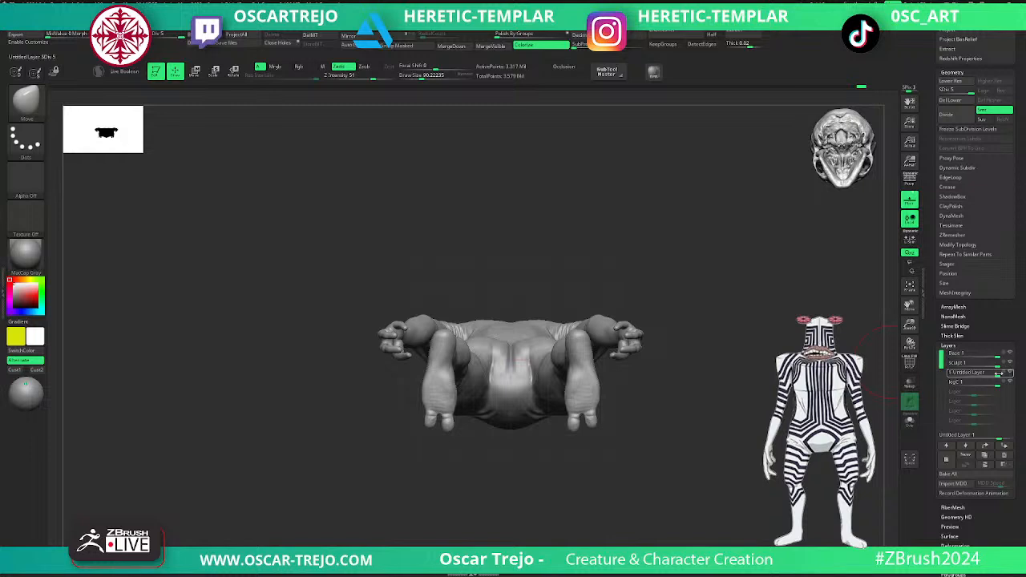
left_click_drag(1002, 374, 990, 375)
left_click_drag(729, 394, 692, 438)
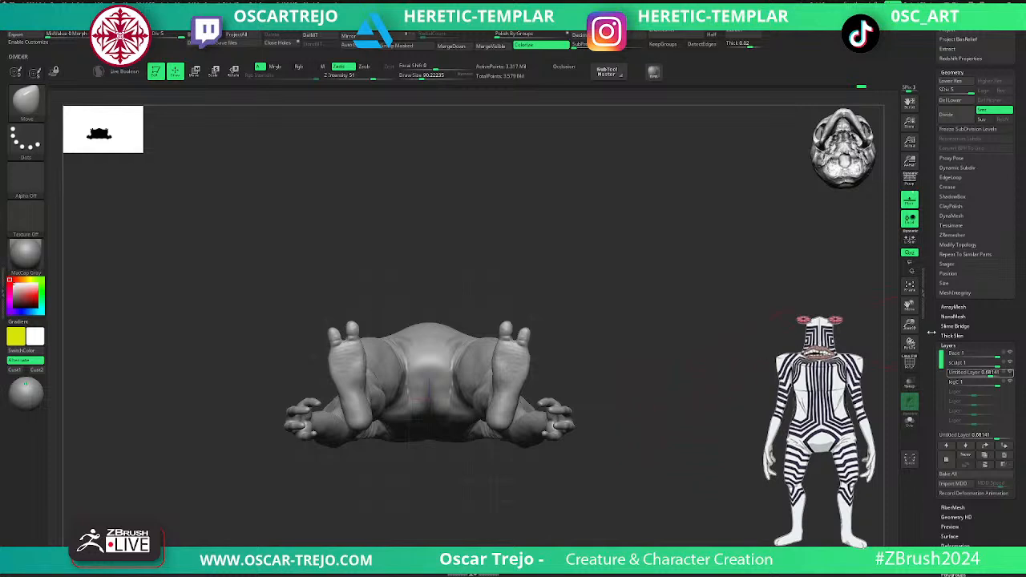
left_click_drag(993, 374, 915, 372)
left_click_drag(702, 350, 707, 489)
left_click_drag(707, 489, 666, 417, "alt")
left_click_drag(672, 316, 650, 420, "alt")
key("f")
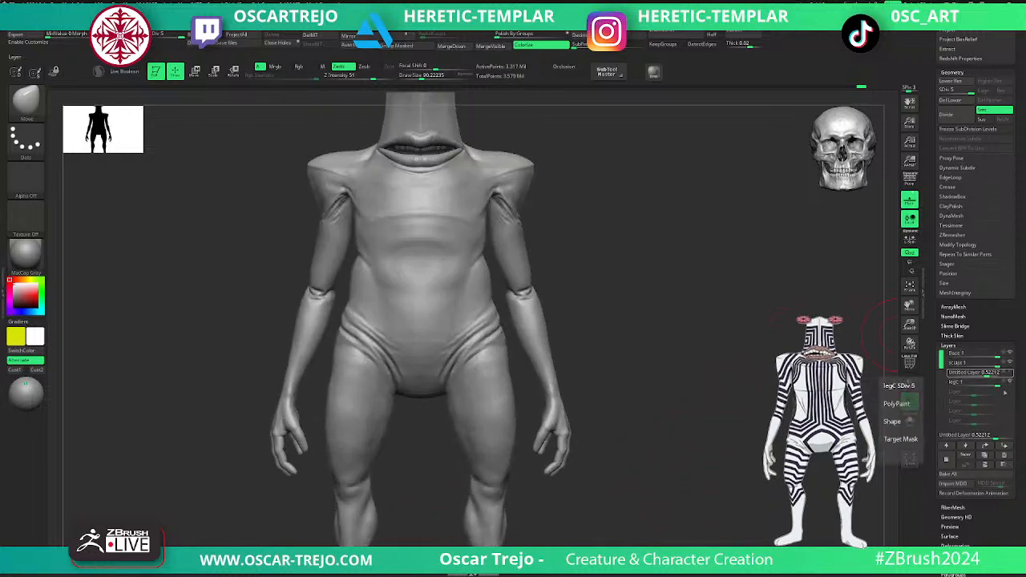
- Rename the untitled layer as legAngle
left_click(973, 454)
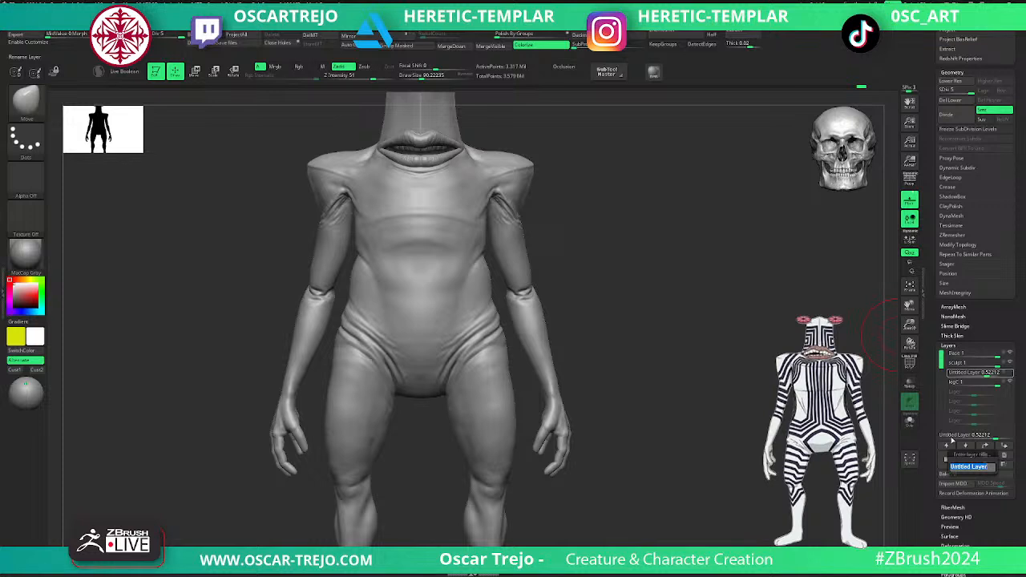
type("legAngle")
key("Return")
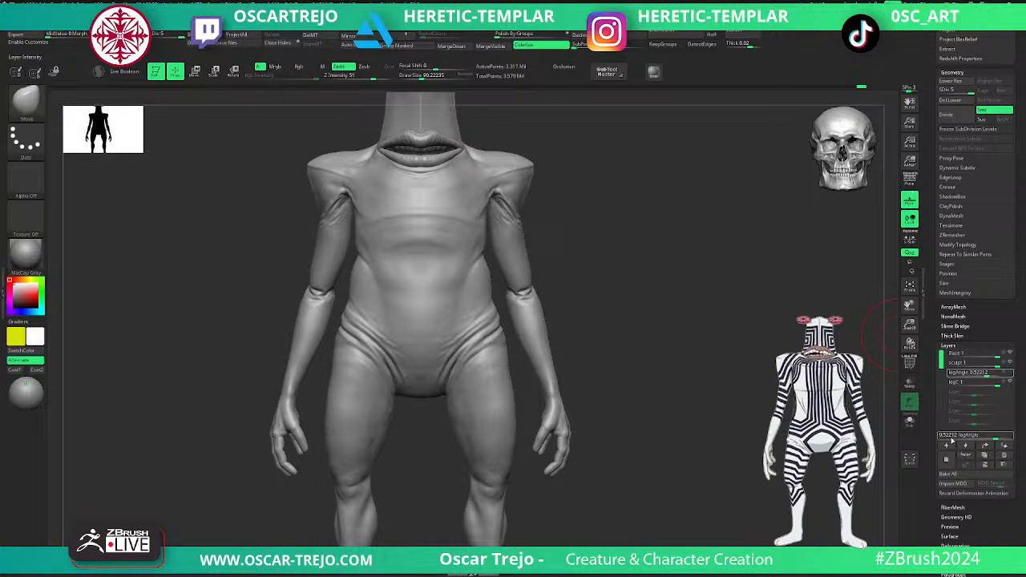
- Create a new layer and name it pattern
left_click(946, 462)
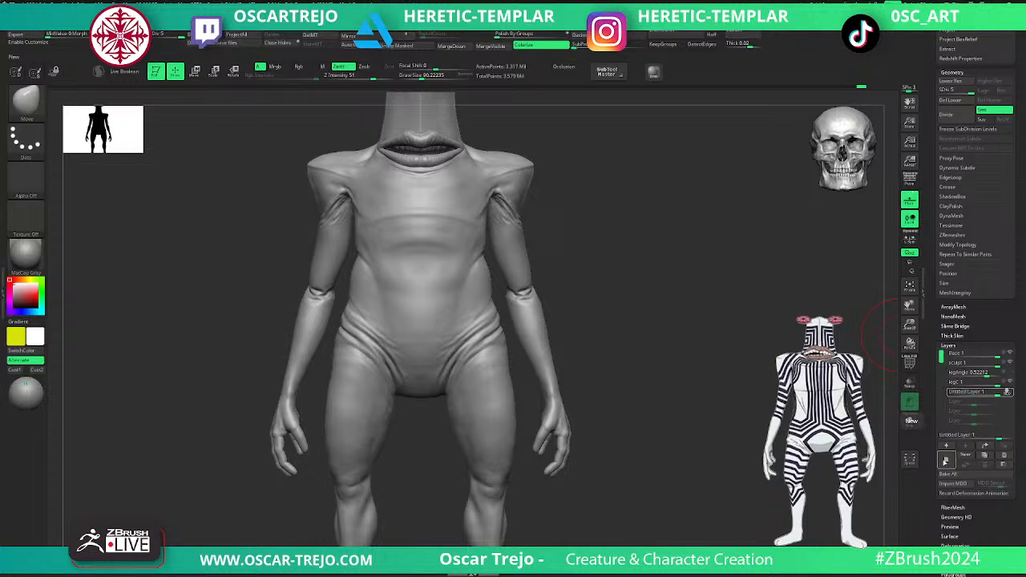
key("f")
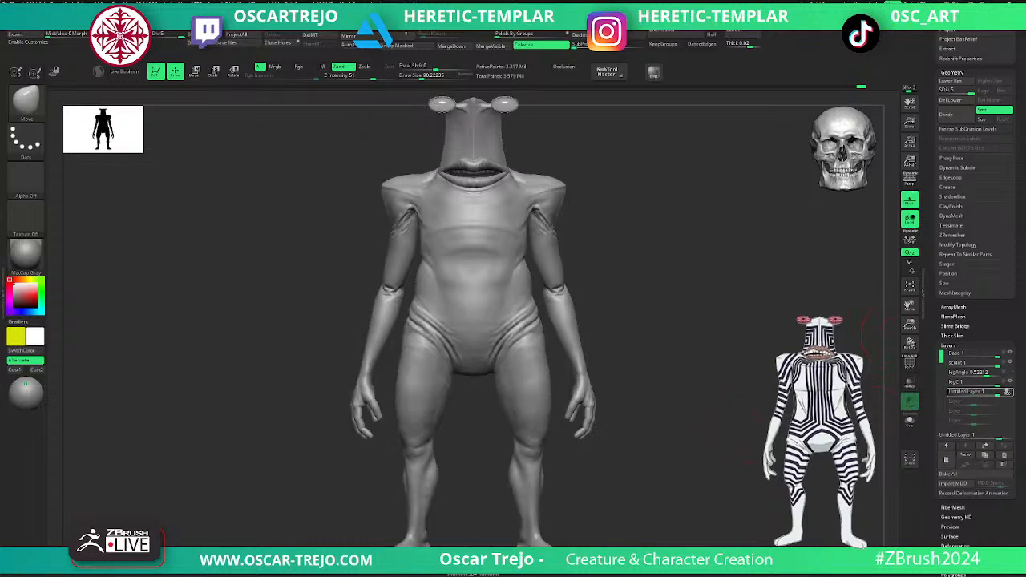
left_click(967, 454)
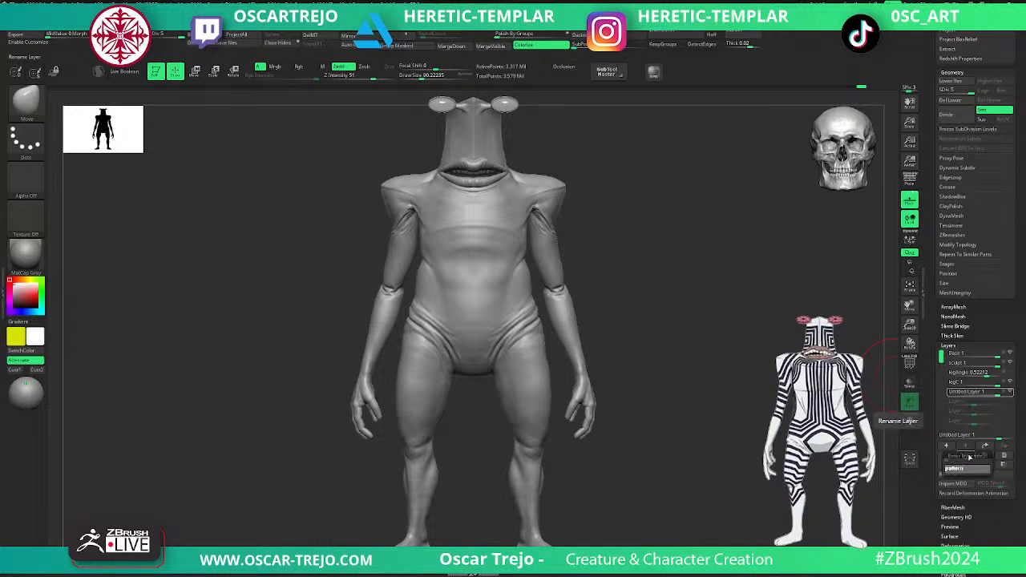
key("Return")
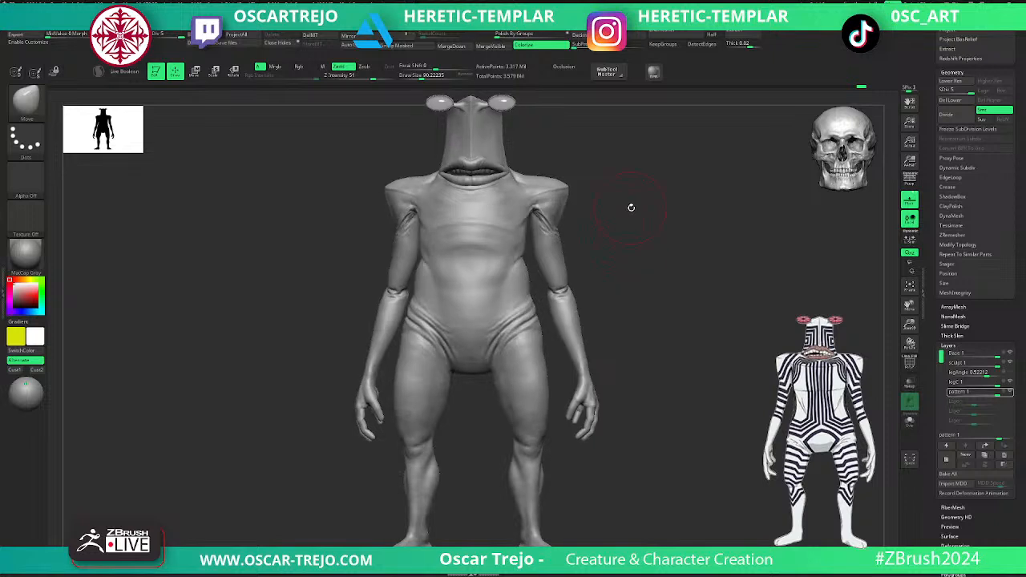
- Choose the Paint brush for the head and activate recording on the pattern layer so it accepts polypaint
left_click_drag(630, 211, 634, 319, "alt")
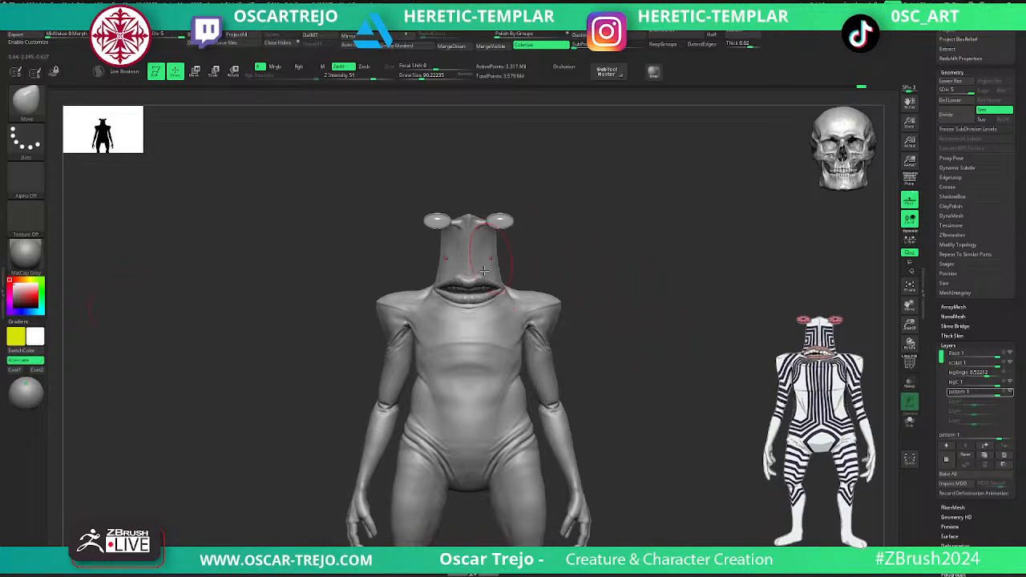
mouse_move(620, 271)
left_mouse_down("alt")
mouse_move(618, 300)
mouse_move(583, 295)
mouse_move(579, 259)
mouse_move(620, 339)
mouse_move(581, 391)
left_mouse_up("alt")
left_click_drag(562, 284, 572, 378, "alt")
key("b")
key("p")
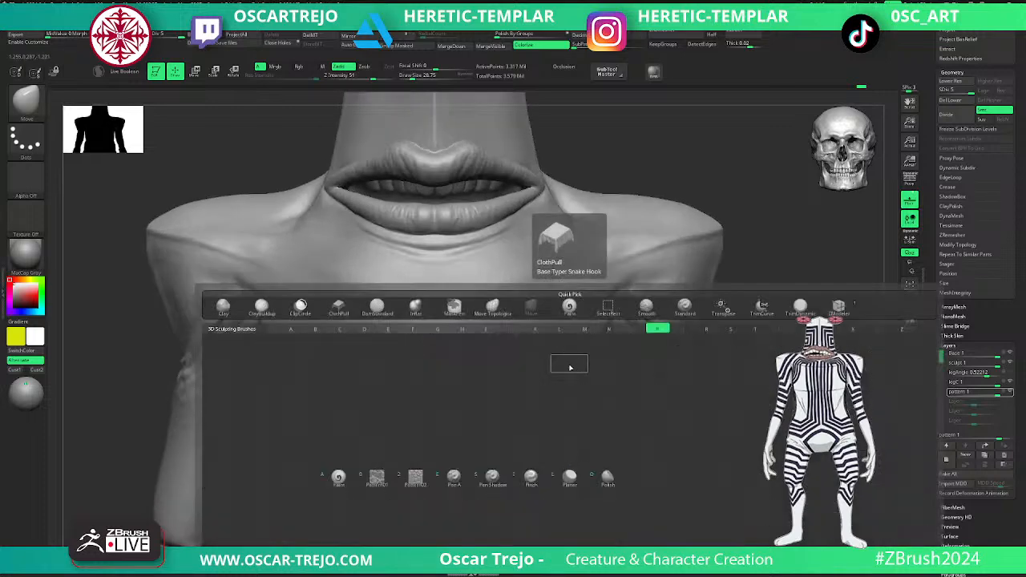
key("a")
left_click_drag(630, 136, 563, 358)
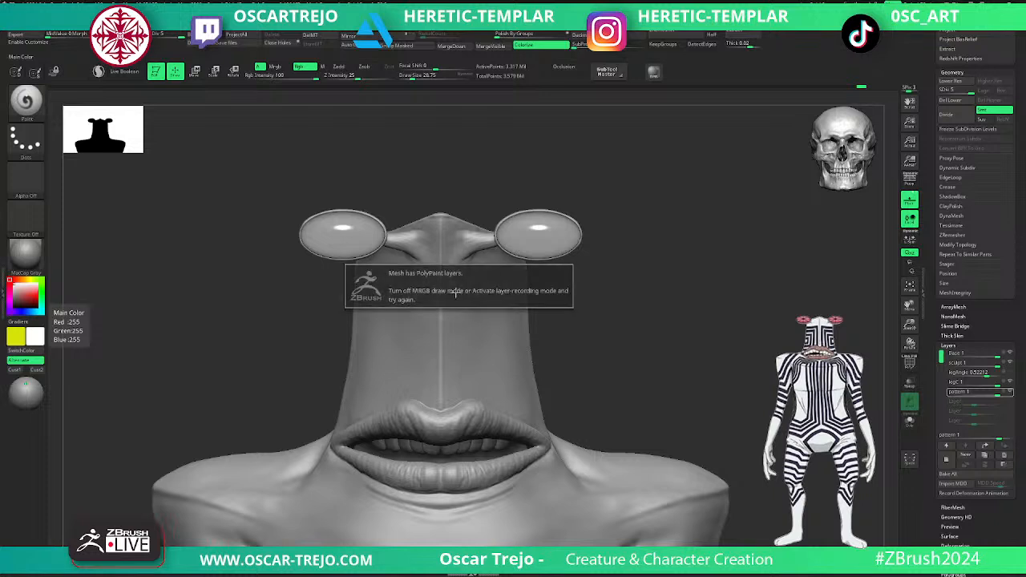
left_click(1008, 392)
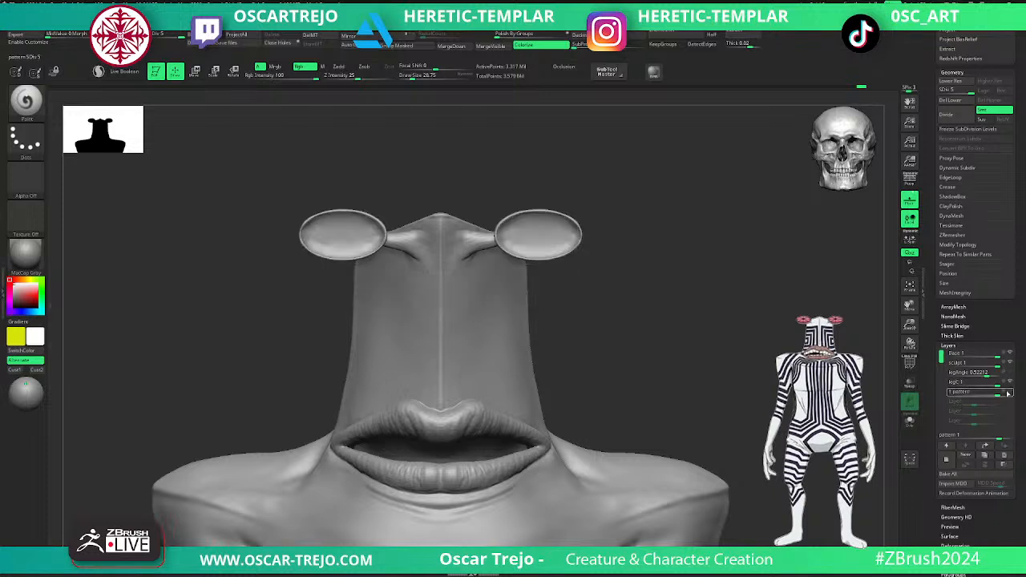
left_click(1008, 392)
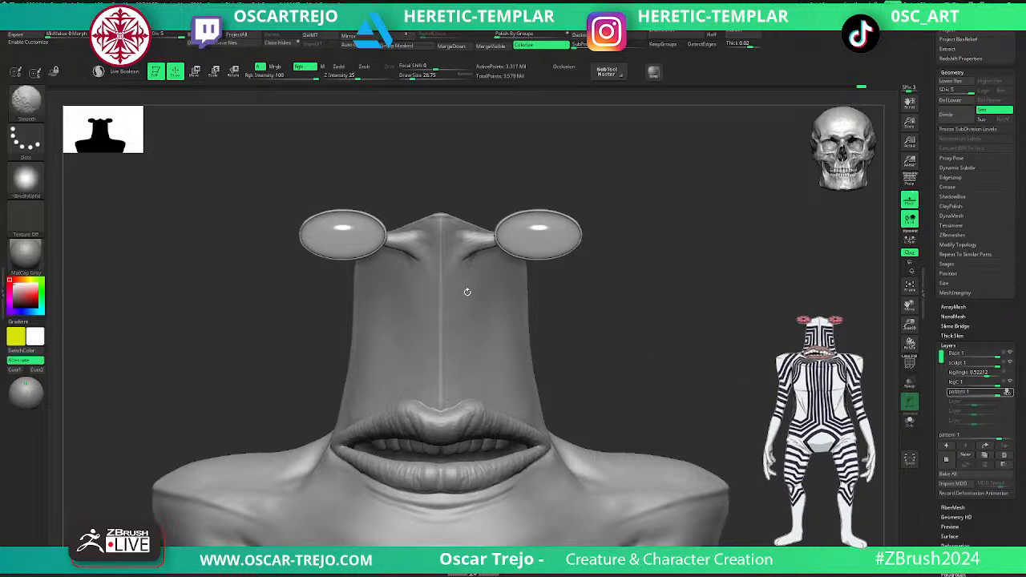
- Set the active paint colour to a very dark, nearly black blue
key("shift+f")
key("shift+f")
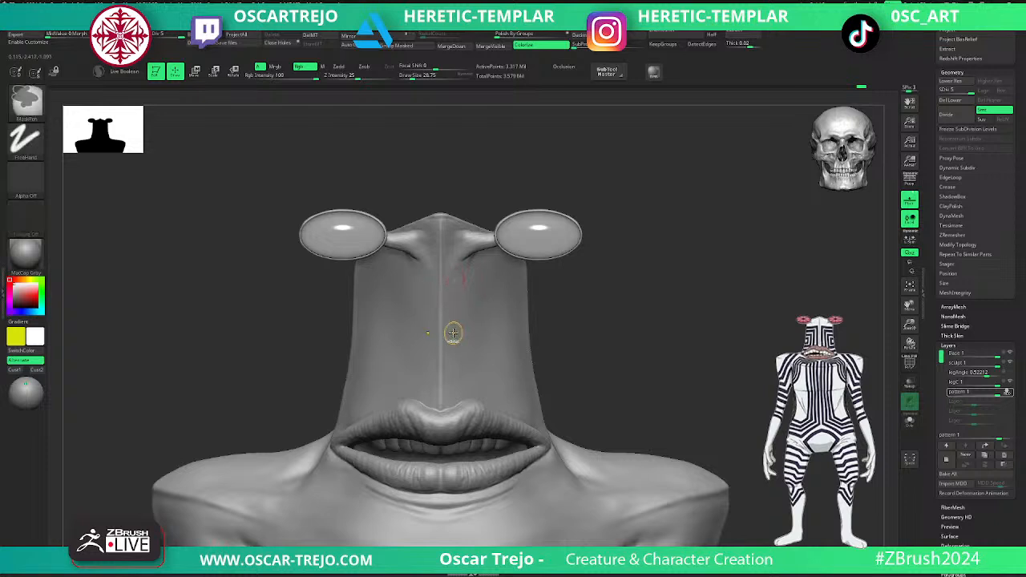
key("v")
left_click(24, 301)
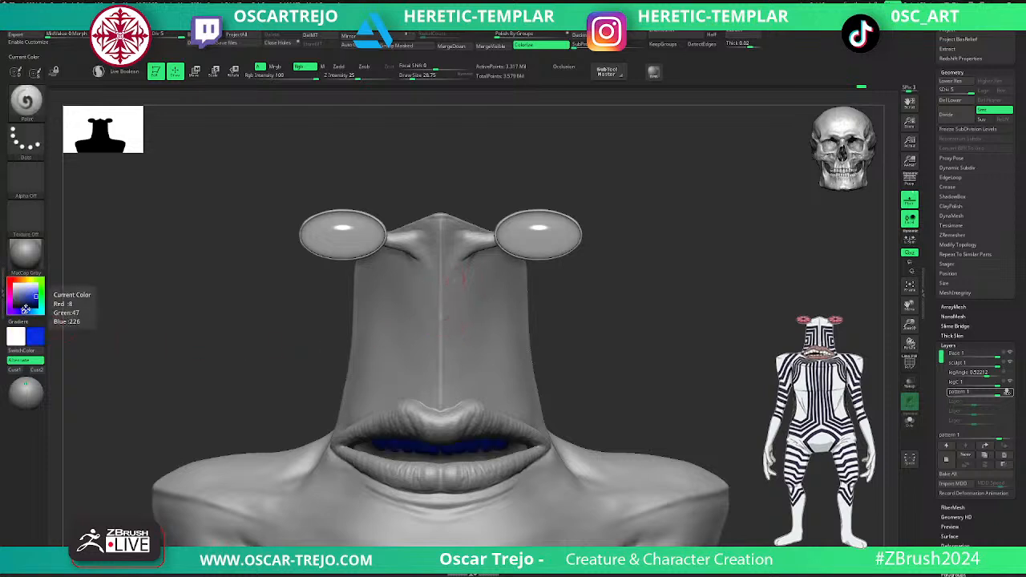
left_click(18, 301)
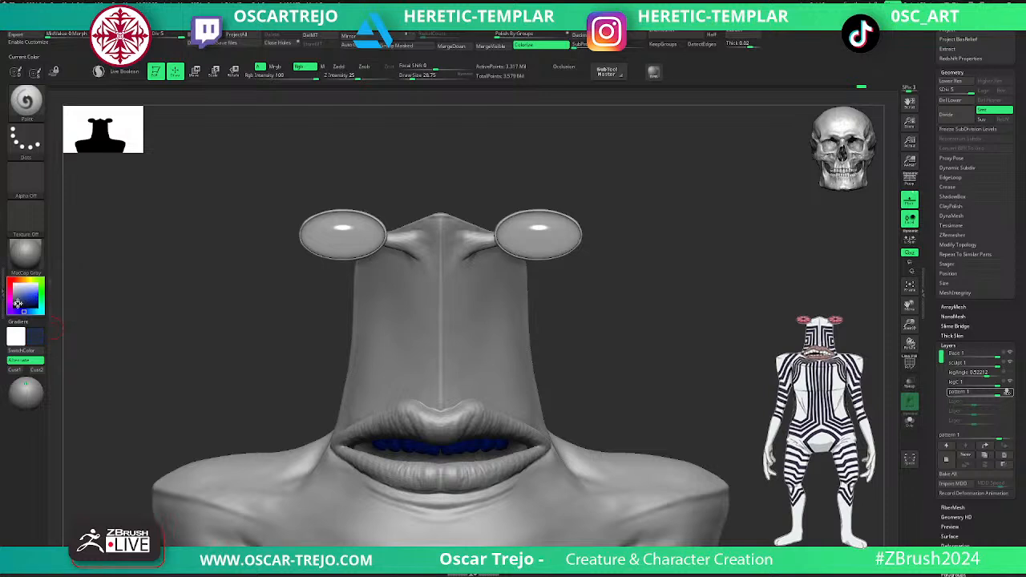
left_click(14, 304)
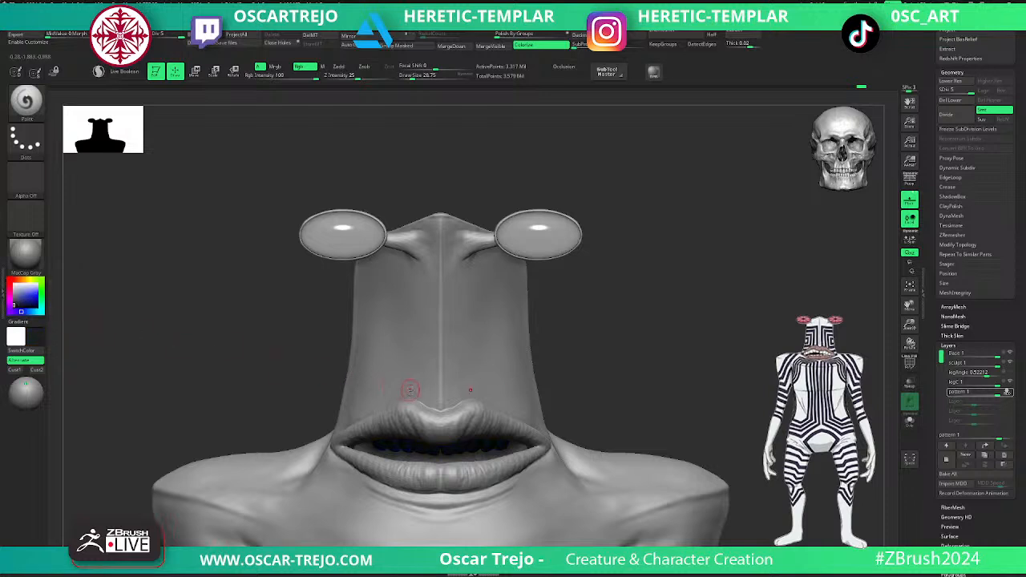
- Paint dark symmetrical lines from the upper lip up along the nose ridge and outward below the eye stalks
mouse_move(452, 406)
left_mouse_down()
mouse_move(455, 285)
mouse_move(530, 286)
left_mouse_up()
left_click_drag(595, 337, 598, 270, "alt")
key("ctrl+n")
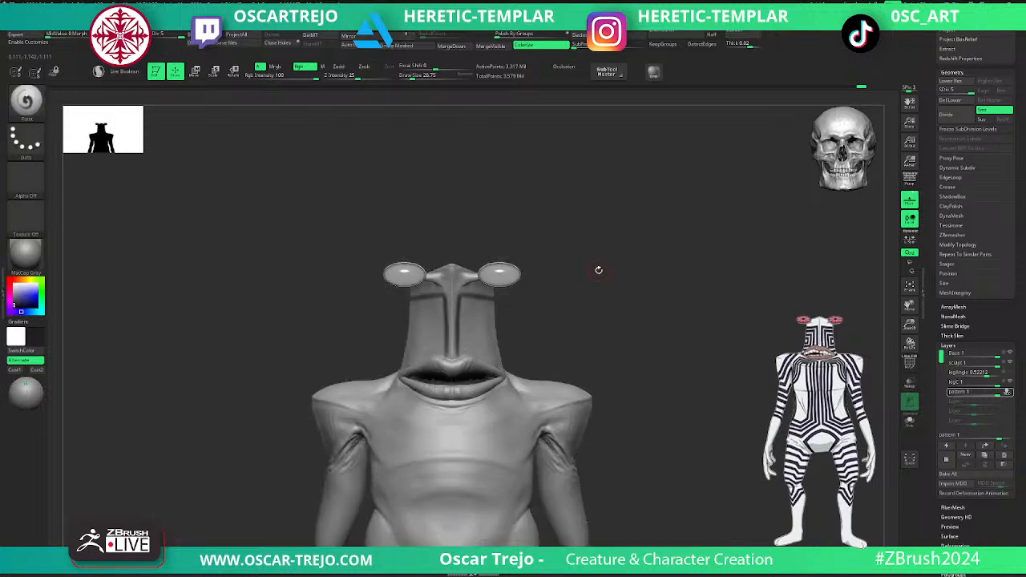
left_click_drag(657, 315, 659, 376, "alt")
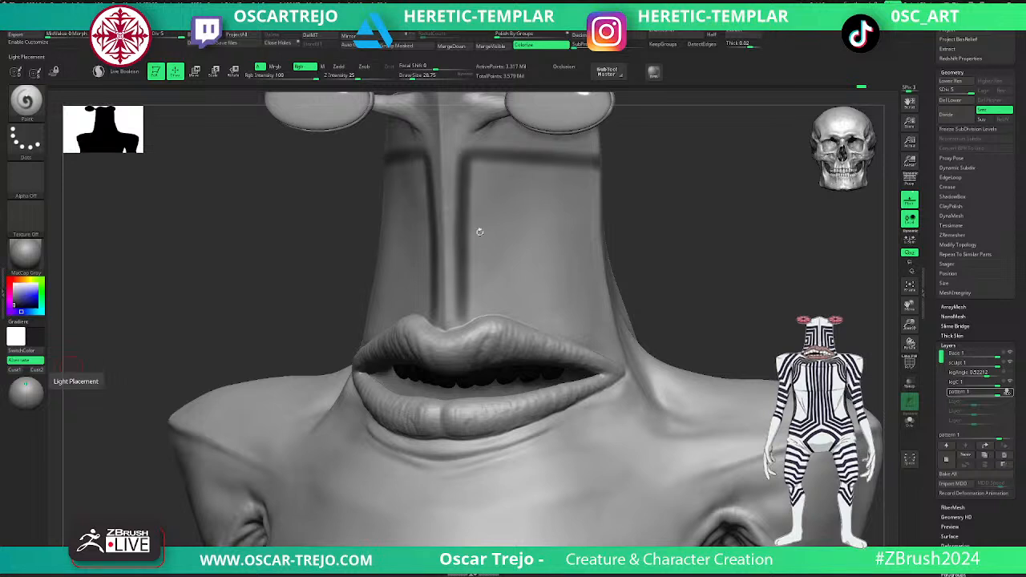
- Paint two more vertical stripes on each side of the nose ridge and a horizontal stripe above the mouth
left_click_drag(489, 202, 493, 315)
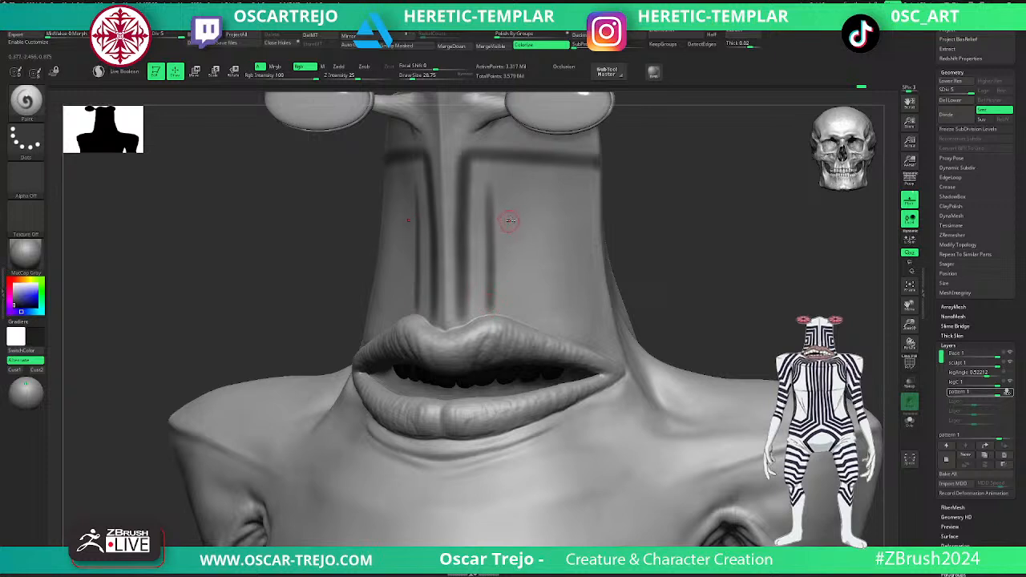
left_click_drag(514, 195, 516, 314)
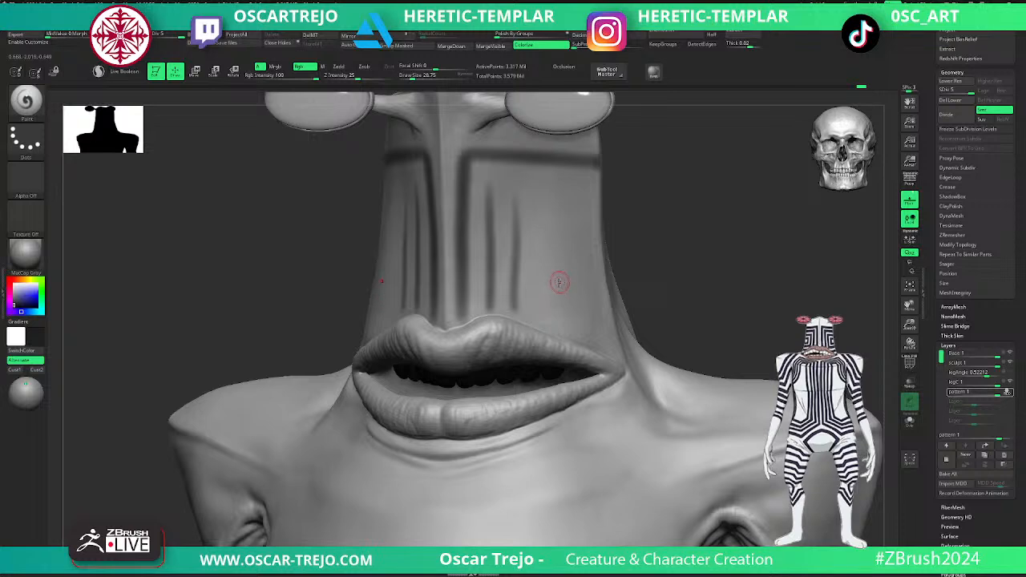
left_click_drag(515, 309, 614, 306)
mouse_move(648, 269)
left_mouse_down("alt")
mouse_move(655, 243)
mouse_move(637, 250)
left_mouse_up("alt")
left_click_drag(637, 249, 598, 331, "alt")
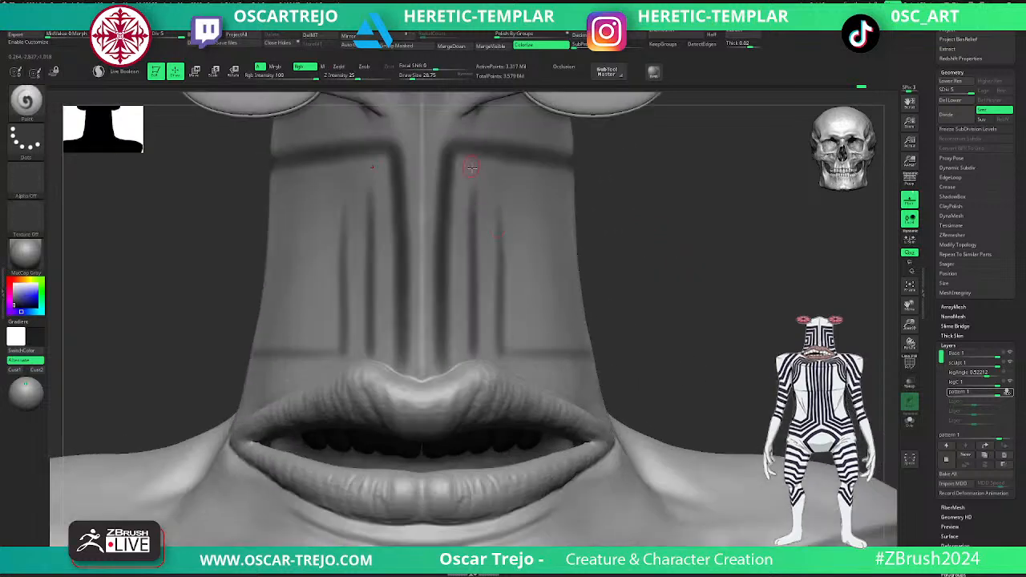
- Darken and thicken the vertical face stripes and the horizontal stripe below the eyes with a larger Paint brush
mouse_move(473, 170)
left_mouse_down()
mouse_move(475, 359)
mouse_move(440, 320)
mouse_move(453, 147)
mouse_move(577, 157)
left_mouse_up()
key("s")
left_click_drag(449, 163, 454, 163)
left_click_drag(454, 159, 445, 366)
- Undo unwanted strokes and paint nested rectangular dark stripes on the sides of the head at draw size about 25
key("v")
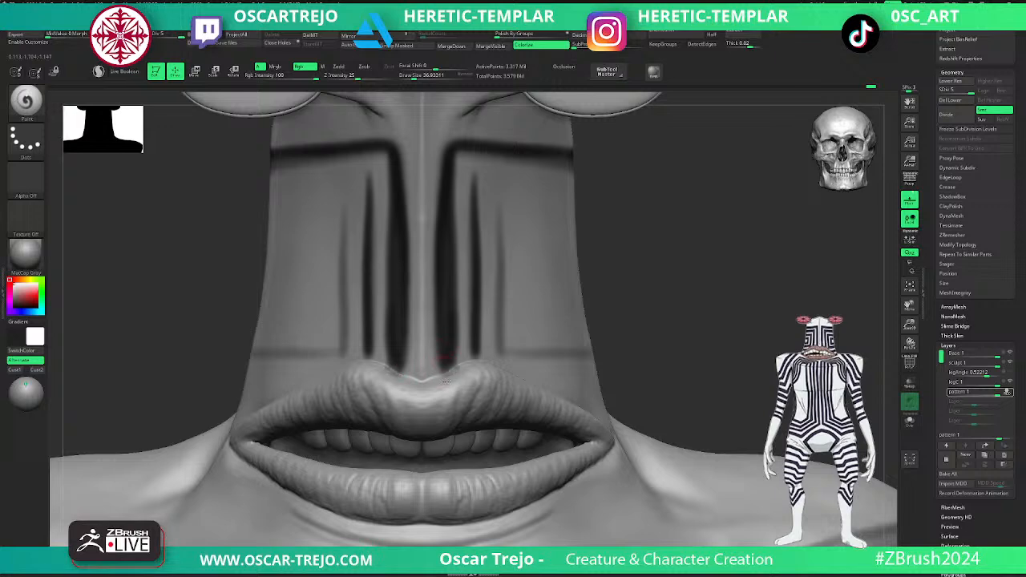
mouse_move(604, 309)
left_mouse_down()
mouse_move(595, 270)
mouse_move(607, 238)
left_mouse_up()
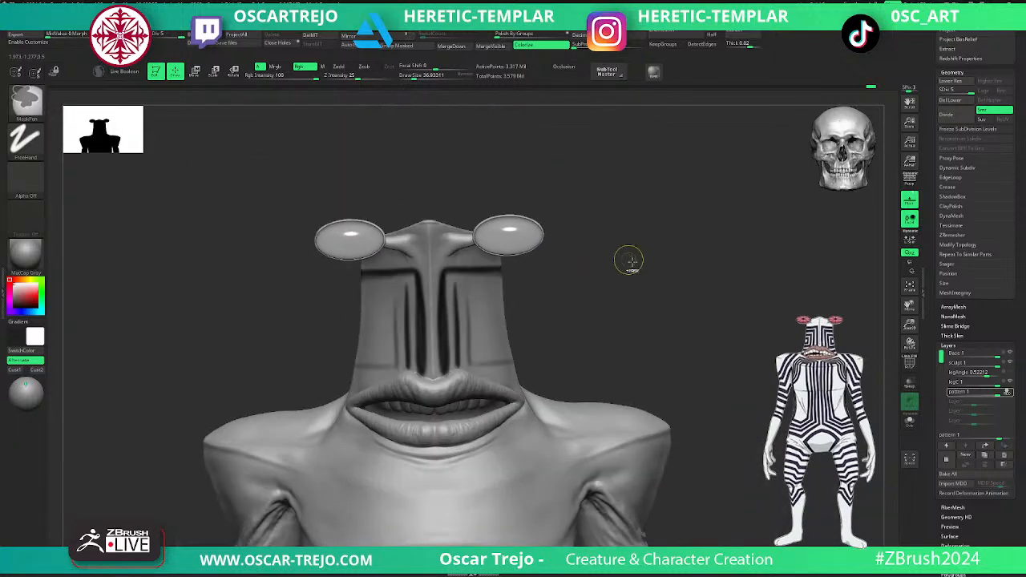
key("ctrl+z")
left_click_drag(624, 292, 615, 345, "alt")
key("v")
mouse_move(470, 243)
left_mouse_down()
mouse_move(465, 362)
mouse_move(466, 255)
mouse_move(490, 242)
mouse_move(550, 250)
mouse_move(491, 263)
mouse_move(489, 360)
mouse_move(572, 359)
mouse_move(515, 362)
mouse_move(486, 362)
mouse_move(487, 273)
mouse_move(552, 278)
mouse_move(510, 295)
mouse_move(507, 337)
mouse_move(561, 332)
mouse_move(628, 252)
mouse_move(644, 252)
left_mouse_up()
key("ctrl+z")
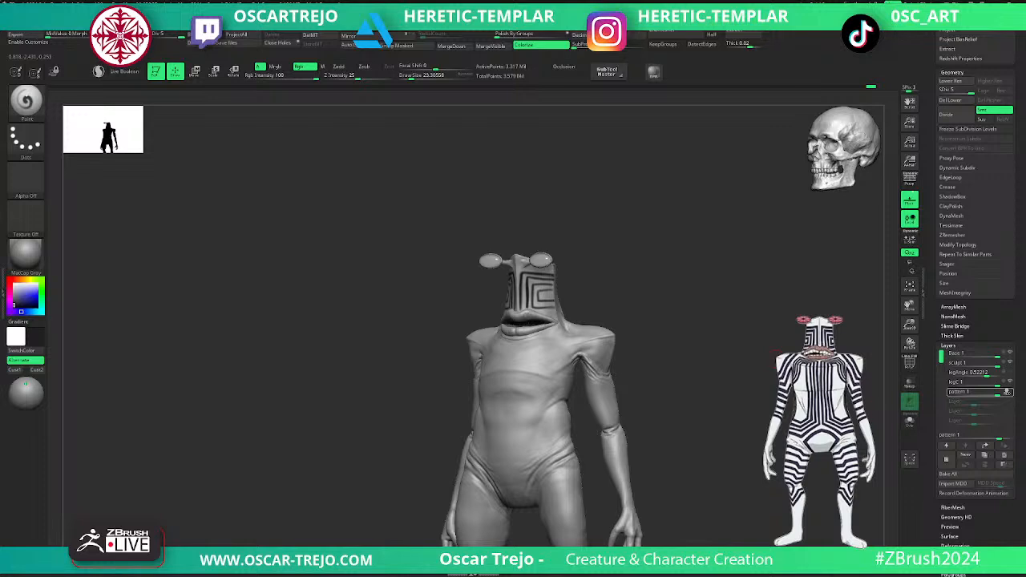
- Undo the painted dark stripes on the head and delete the pattern layer
key("v")
mouse_move(767, 394)
left_mouse_down()
mouse_move(795, 390)
mouse_move(763, 390)
left_mouse_up()
key("ctrl+z")
key("ctrl+z")
key("ctrl+z")
key("ctrl+z")
key("ctrl+z")
key("ctrl+z")
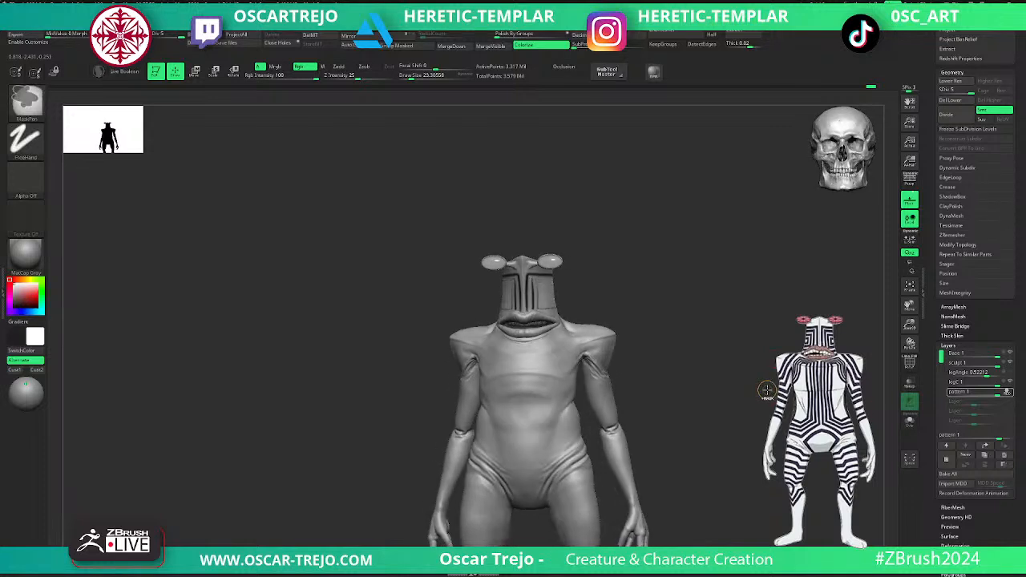
key("ctrl+z")
key("ctrl+z")
key("ctrl+z")
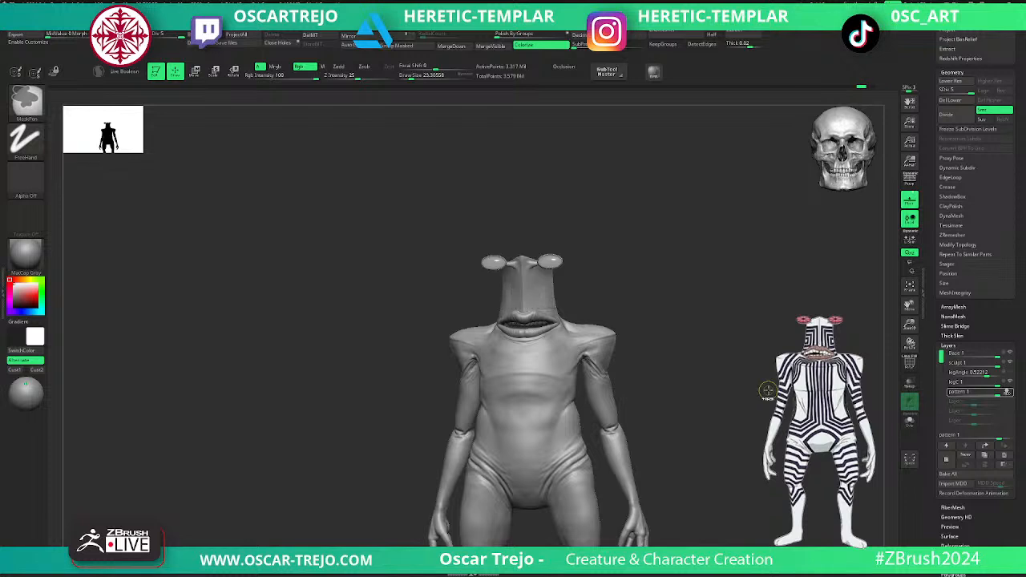
mouse_move(662, 304)
left_mouse_down()
mouse_move(655, 259)
mouse_move(658, 292)
left_mouse_up()
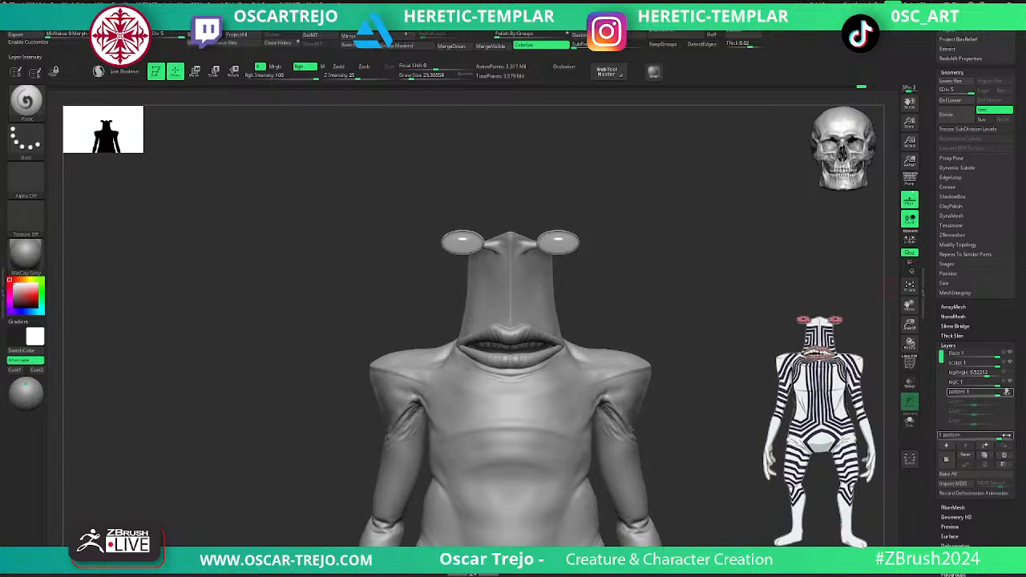
left_click(1004, 456)
left_click_drag(731, 412, 682, 363, "alt")
- Switch to the ClothPull brush and enlarge its draw size to about 132 for work on the hips
key("b")
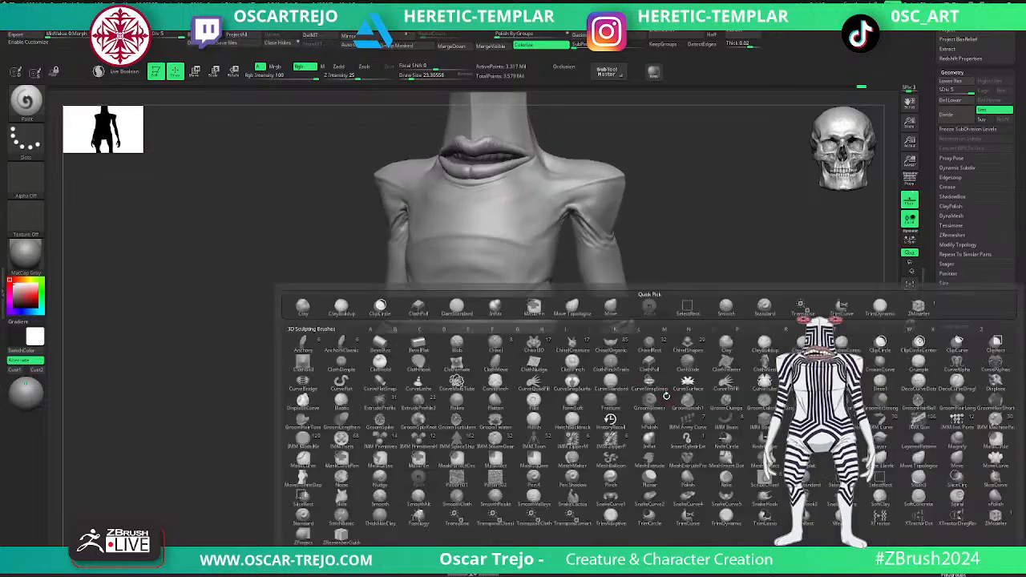
key("c")
left_click(650, 365)
key("shift+d")
key("shift+d")
key("shift+d")
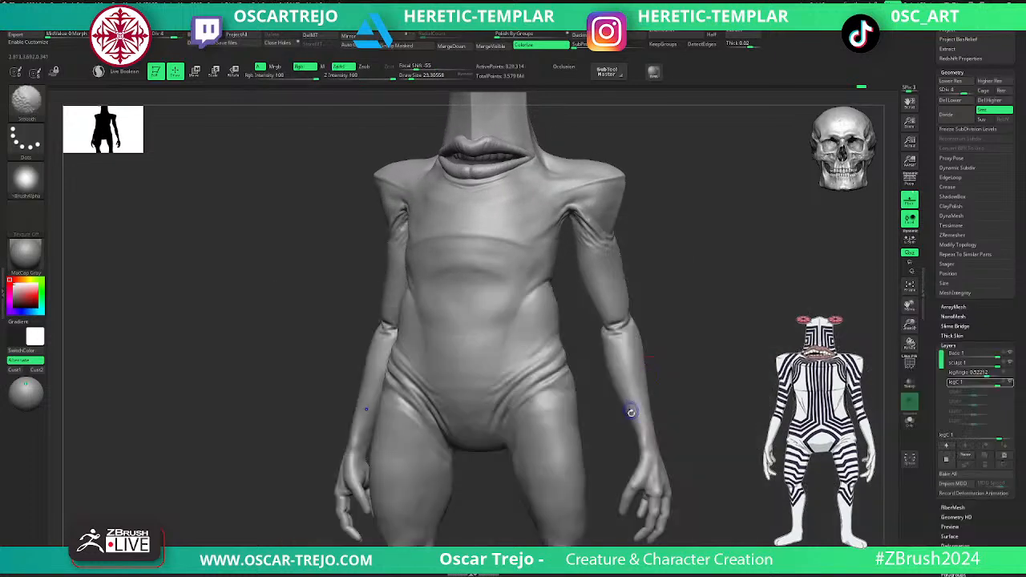
left_click_drag(671, 437, 655, 292, "alt")
left_click_drag(533, 240, 517, 255)
key("s")
left_click_drag(515, 257, 530, 257)
left_click(530, 253)
- Enable recording on the legC layer and pull cloth folds along the hip creases and upper thighs at subdivision level 2
key("d")
key("d")
key("d")
left_click(1004, 382)
key("shift+d")
key("shift+d")
key("shift+d")
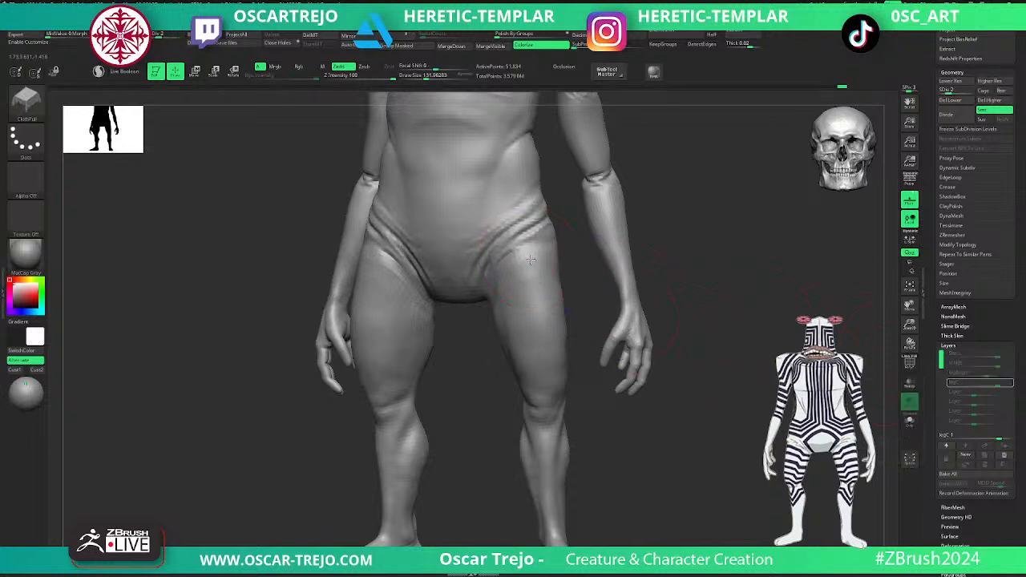
left_click_drag(532, 229, 541, 238)
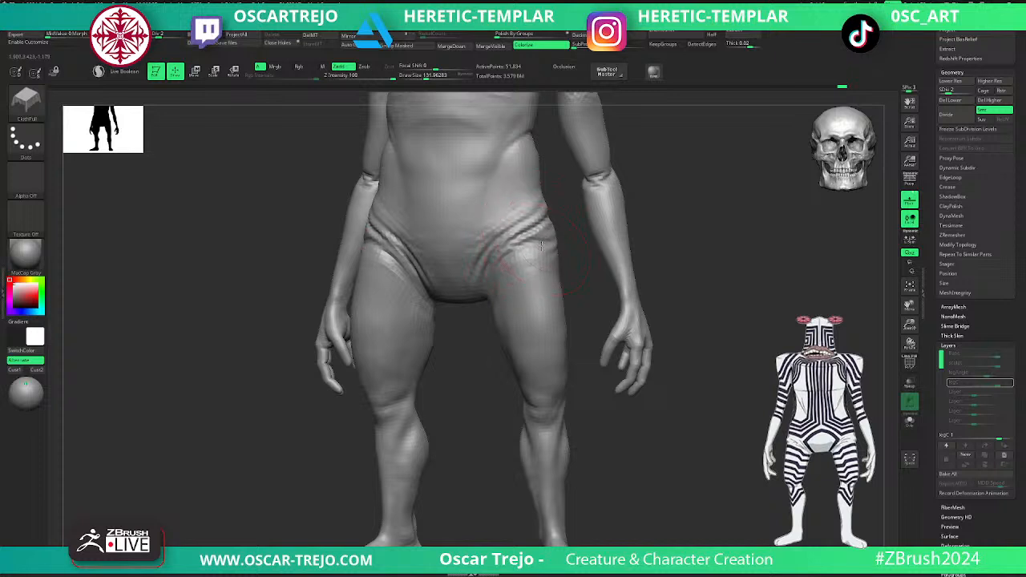
key("d")
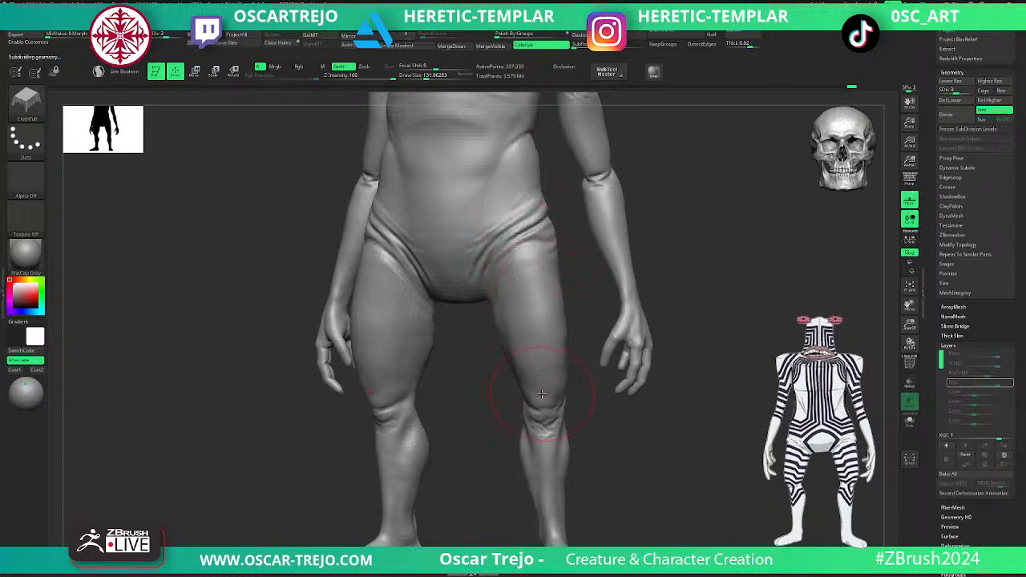
- Pull small cloth folds around the lower legs and ankles with ClothPull at subdivision level 2
left_click_drag(603, 493, 588, 387, "alt")
key("shift+d")
key("shift+d")
key("d")
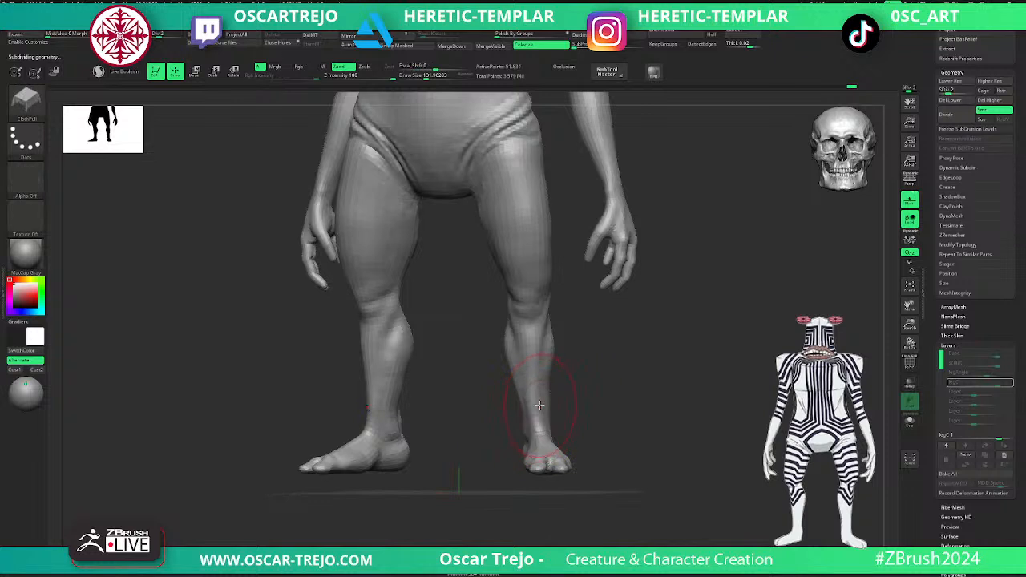
left_click_drag(642, 407, 580, 407)
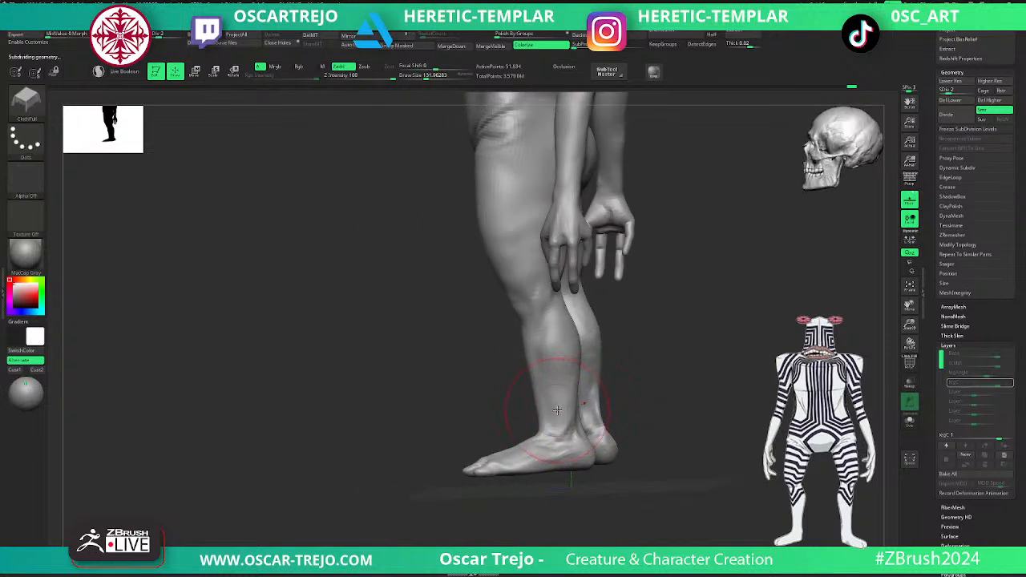
key("d")
left_click_drag(466, 407, 447, 490, "alt")
- Reduce the ClothPull draw size to about 87, work folds around the wrists, and return to subdivision level 5
key("s")
left_click_drag(662, 265, 598, 258)
left_click_drag(673, 256, 618, 253)
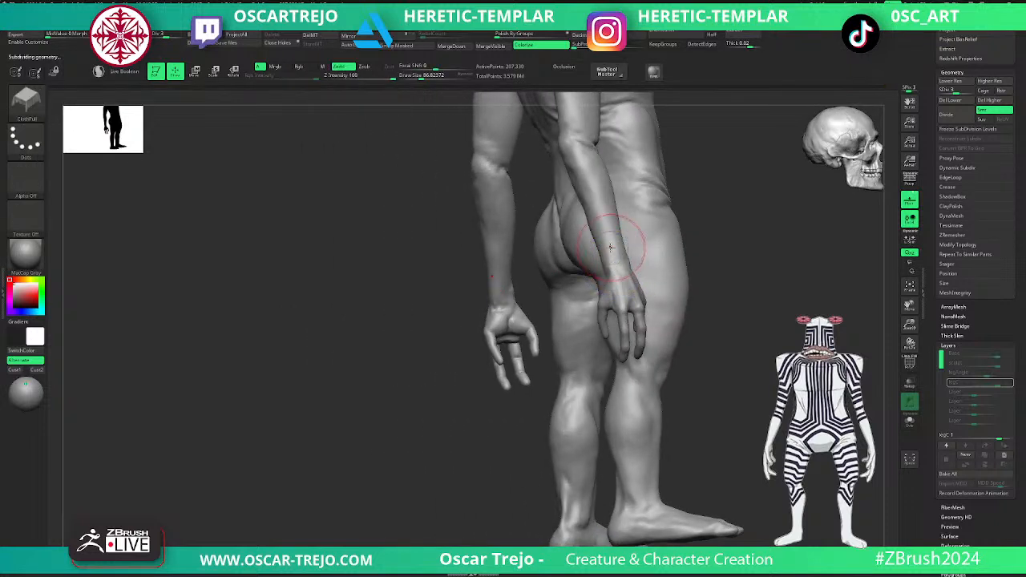
key("shift+d")
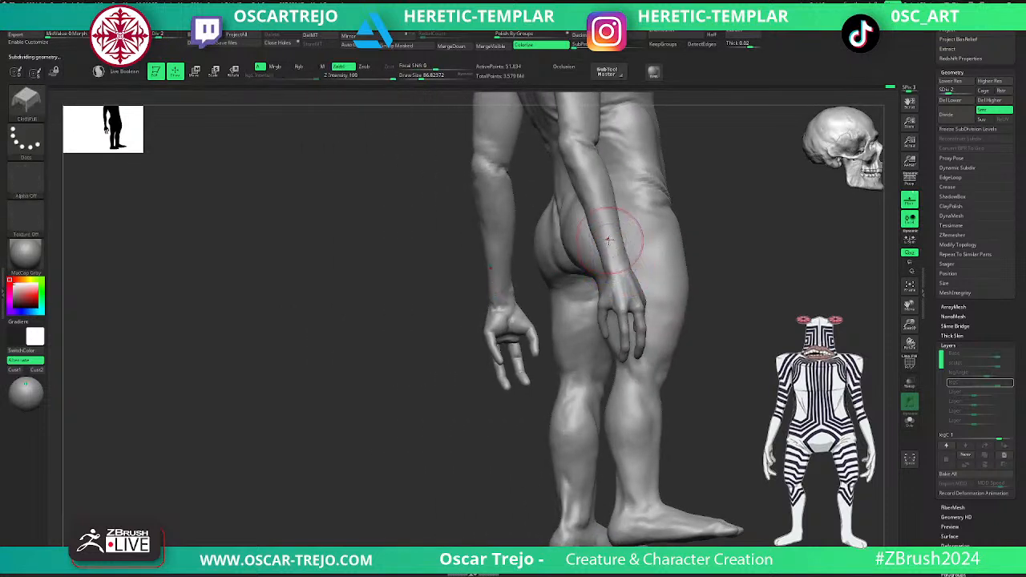
key("shift+d")
key("d")
left_click_drag(481, 341, 327, 437)
key("shift+d")
key("d")
key("d")
key("d")
key("d")
left_click_drag(749, 251, 643, 291, "alt")
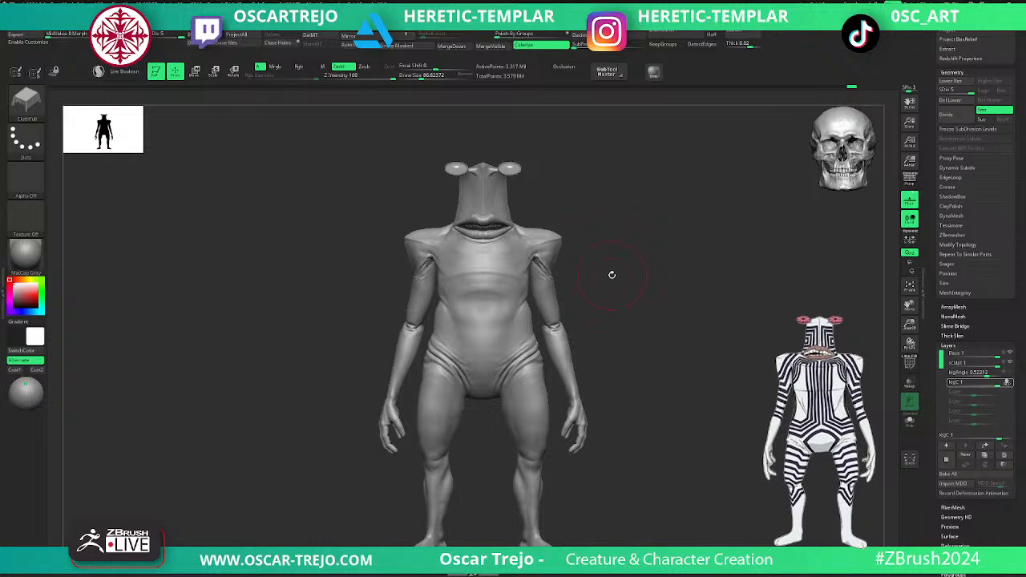
- Select the Flakes brush and add a new recording layer above the legC layer
left_click_drag(628, 241, 630, 439, "alt")
key("b")
key("f")
key("k")
left_click_drag(294, 337, 204, 561, "alt")
left_click(947, 460)
left_click_drag(724, 271, 725, 407, "alt")
key("f")
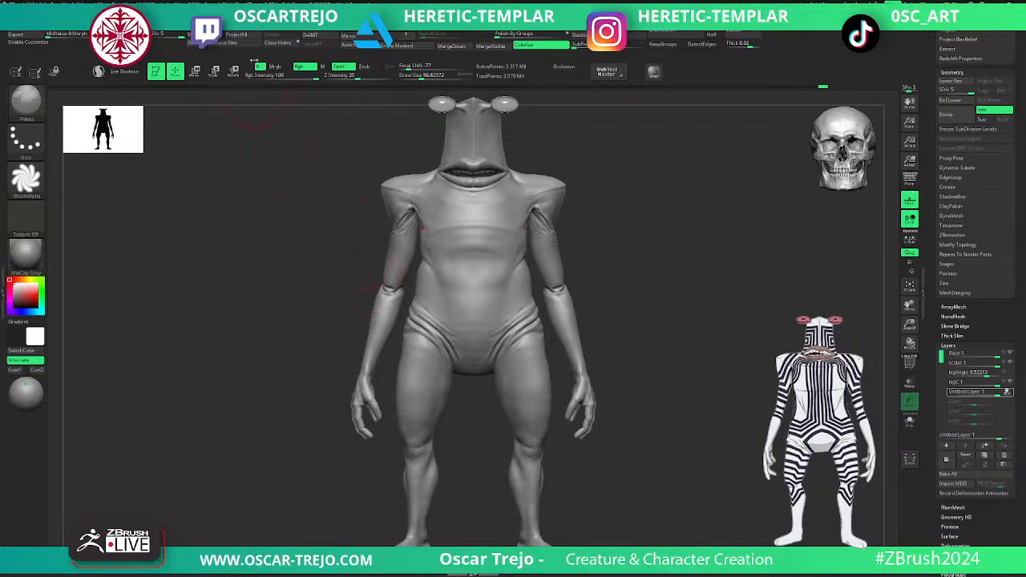
- Try to sculpt raised vertical ridges beside the nose and horizontal ridges below the eye stalks at draw size about 54
left_click_drag(604, 166, 572, 366, "alt")
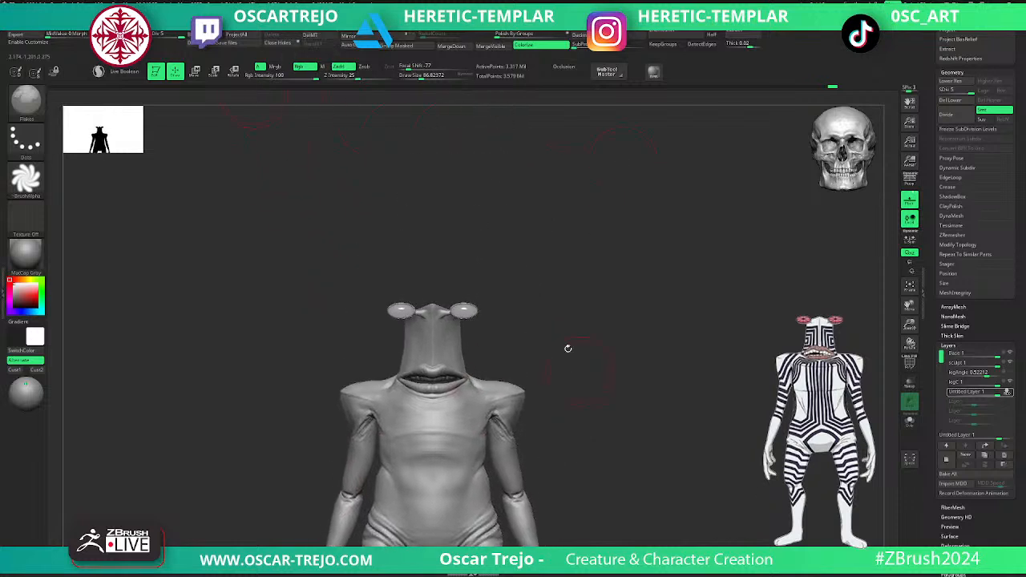
left_click_drag(478, 318, 583, 435, "alt")
key("shift+d")
key("shift+d")
key("shift+d")
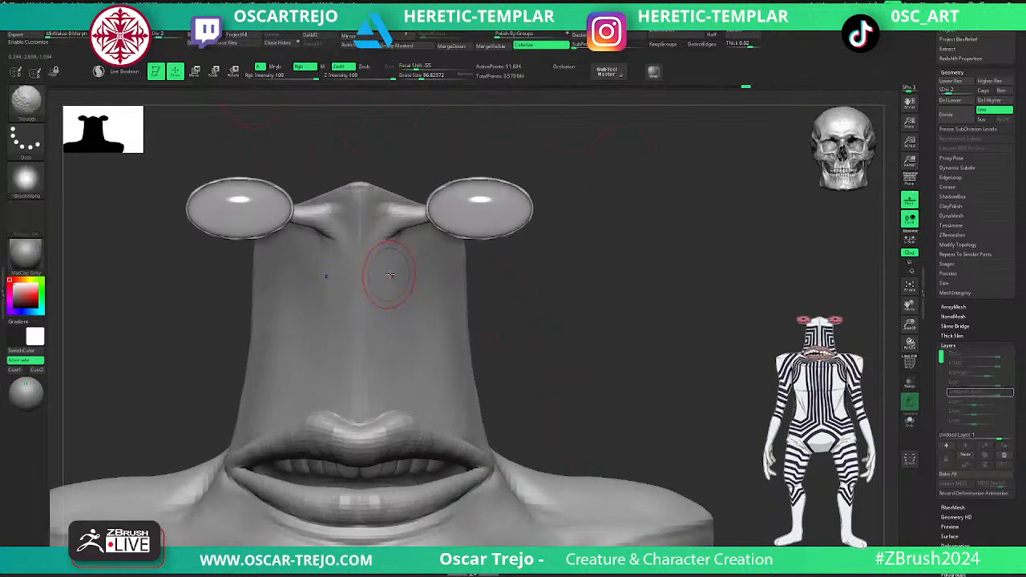
key("d")
key("s")
left_click(384, 257)
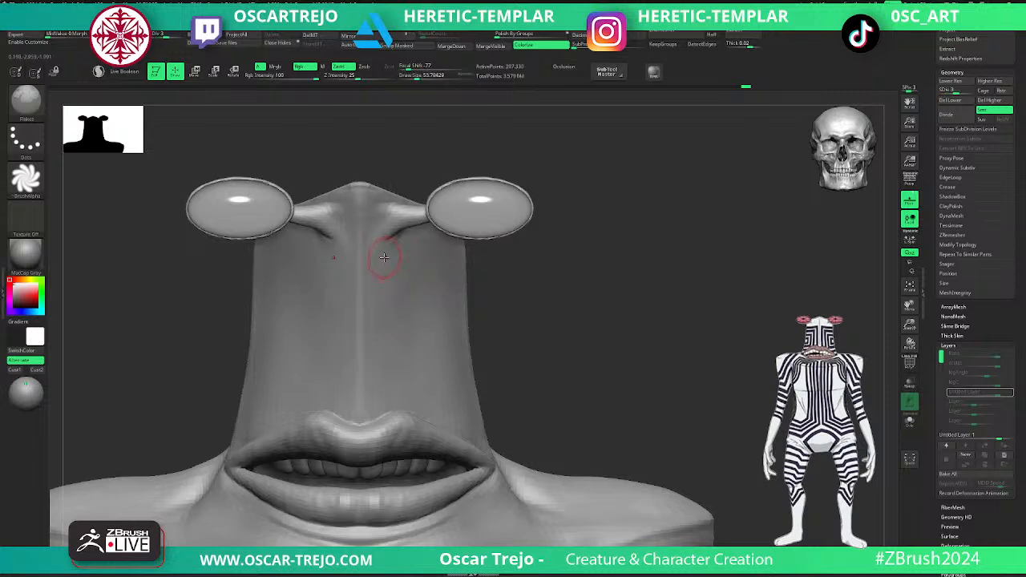
key("d")
key("shift+d")
key("d")
left_click_drag(383, 272, 380, 406)
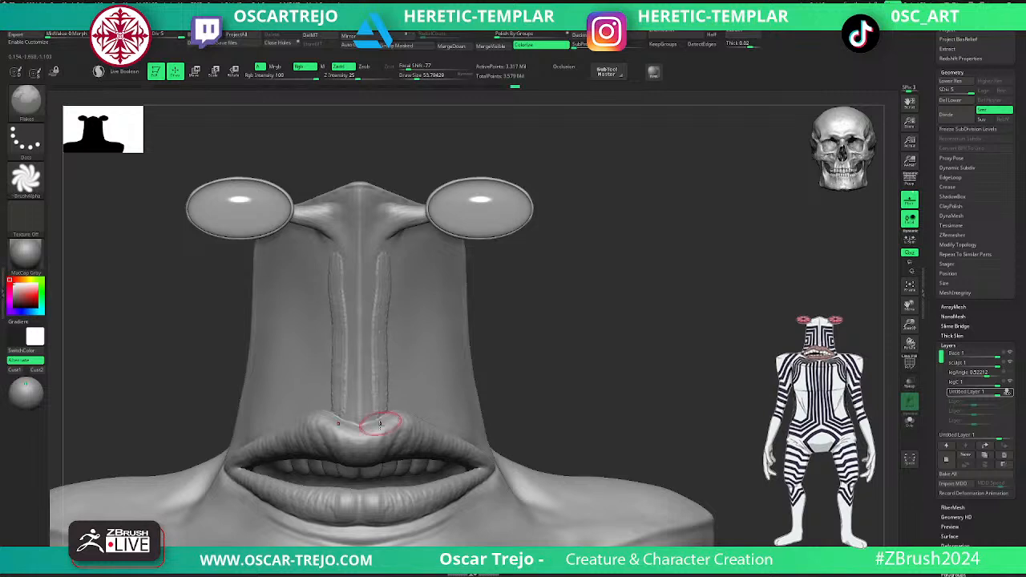
left_click_drag(483, 277, 391, 253)
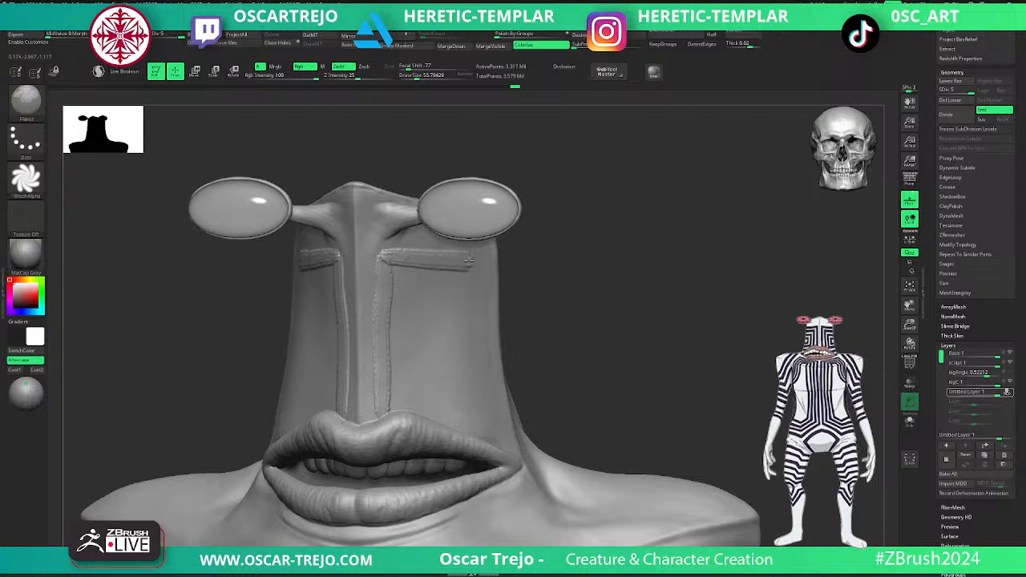
mouse_move(505, 261)
left_mouse_down("shift")
mouse_move(573, 272)
mouse_move(530, 249)
mouse_move(553, 282)
left_mouse_up("shift")
key("ctrl+z")
- Sculpt thin symmetrical ridges from the upper lip up beside the nose and outward below the eye stalks at draw size about 25
left_click_drag(394, 263, 381, 262)
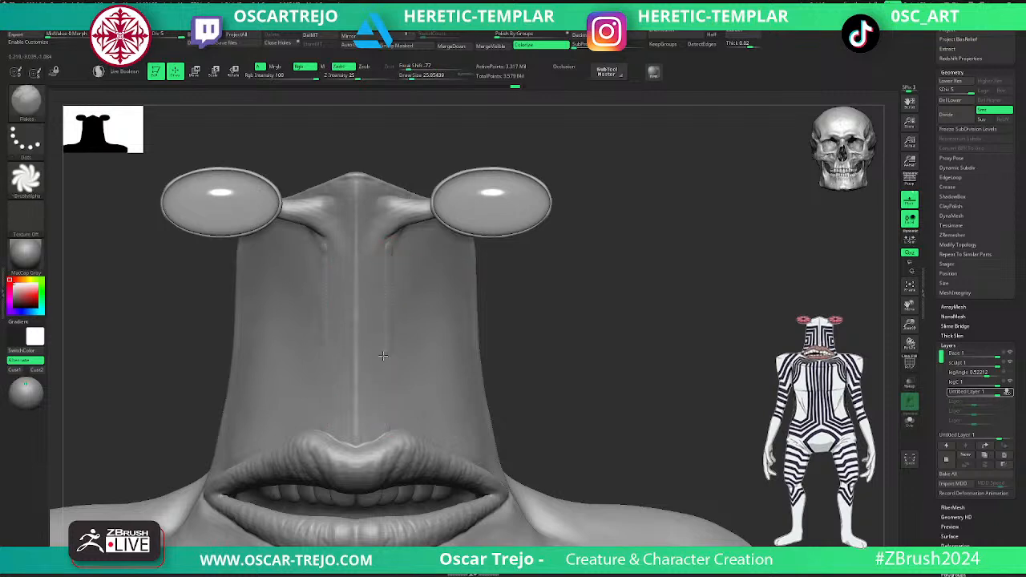
left_click_drag(385, 398, 386, 433)
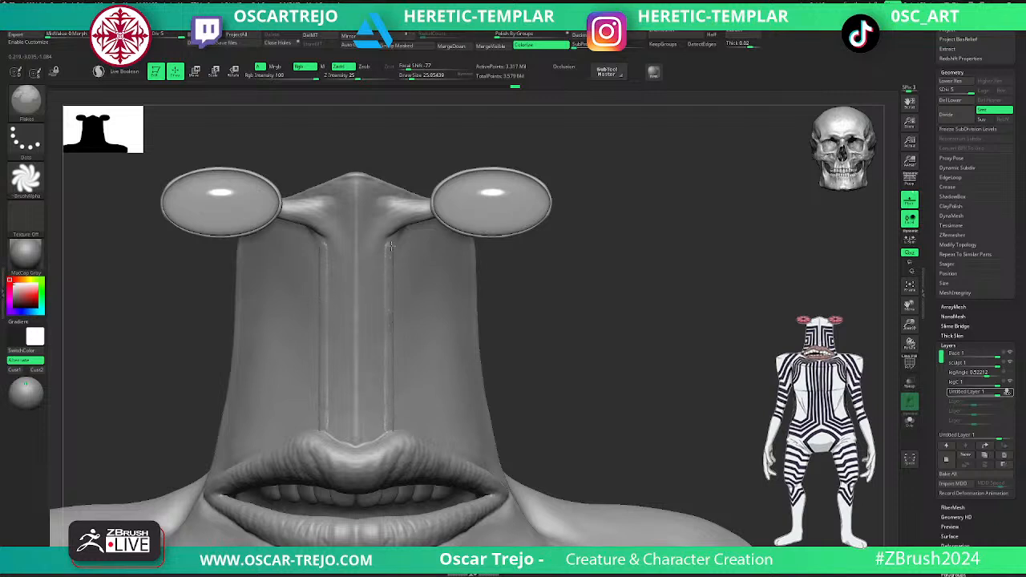
left_click_drag(391, 247, 455, 248)
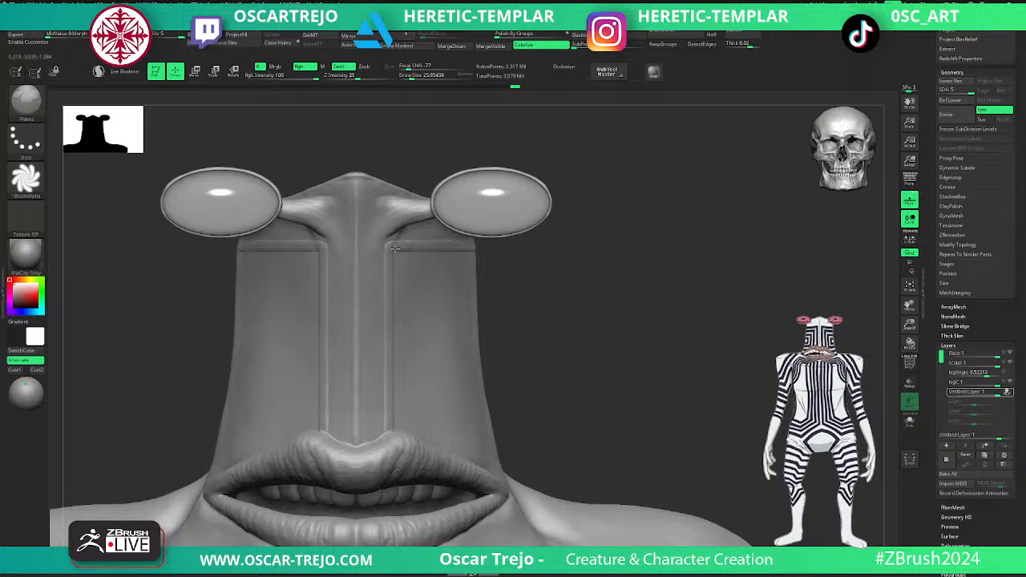
- Try to sculpt a second, inner horizontal ridge below the first one on each side of the face
left_click_drag(589, 337, 585, 386, "alt")
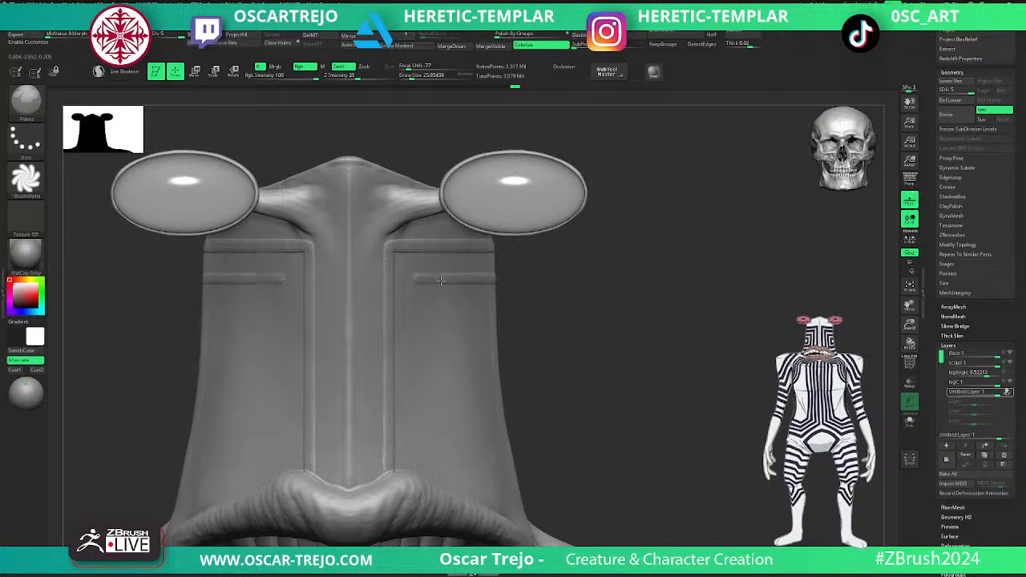
left_click_drag(416, 279, 415, 313)
key("ctrl+z")
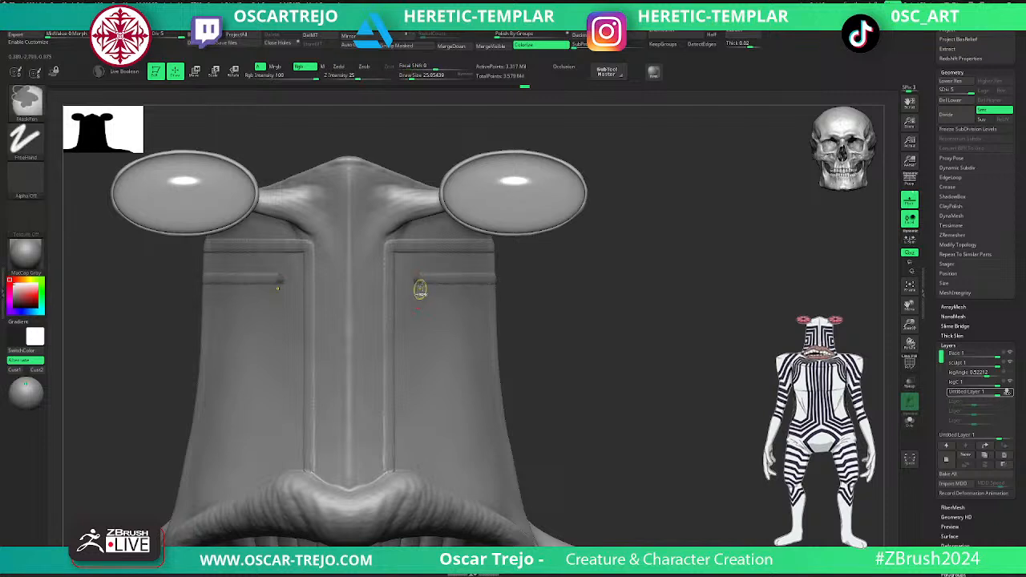
key("ctrl+z")
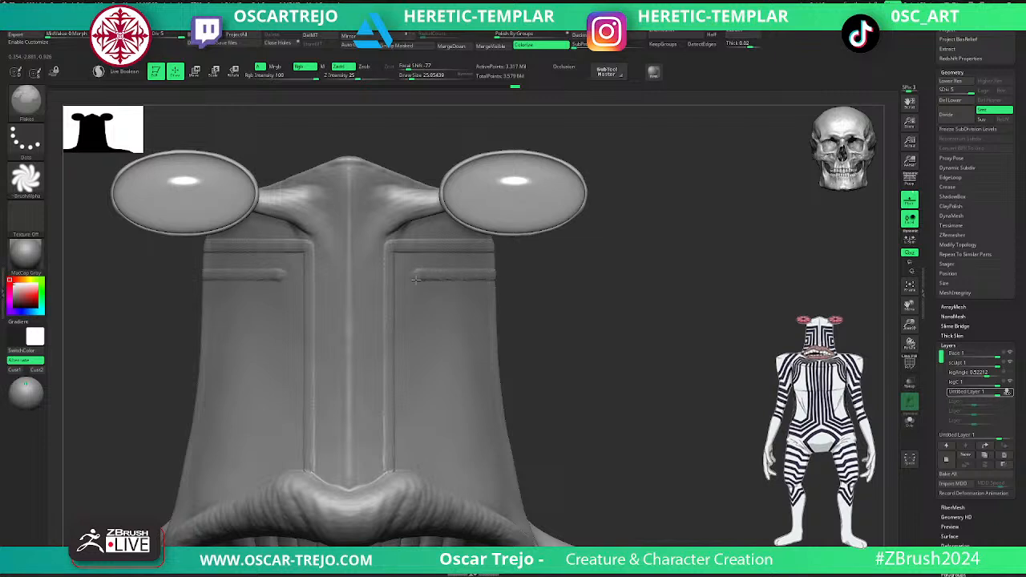
left_click_drag(413, 330, 419, 283, "shift")
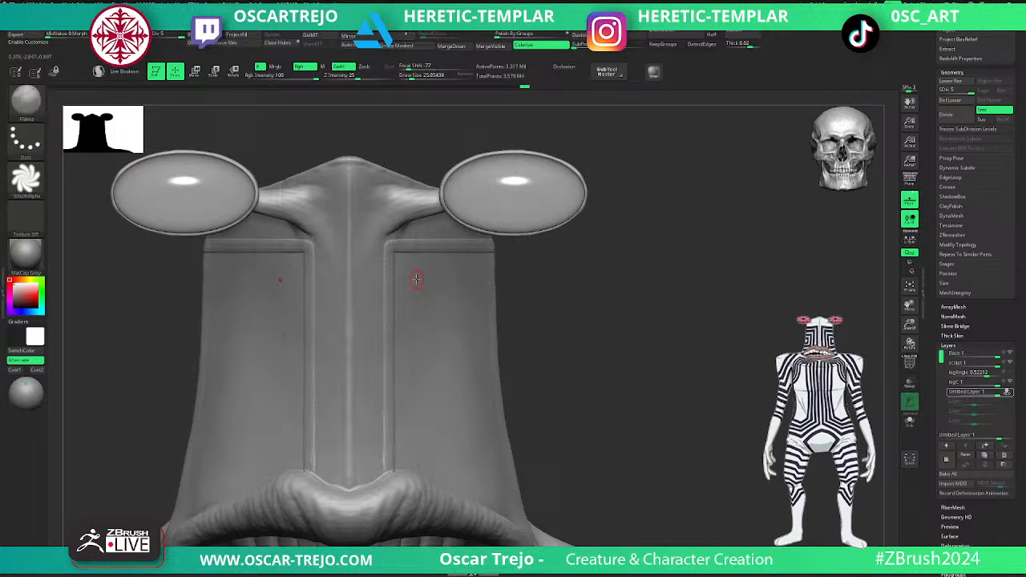
- Sculpt a second, inner pair of ridges running up from the lip and turning outward below the first horizontal ridge
left_click_drag(416, 384, 420, 469)
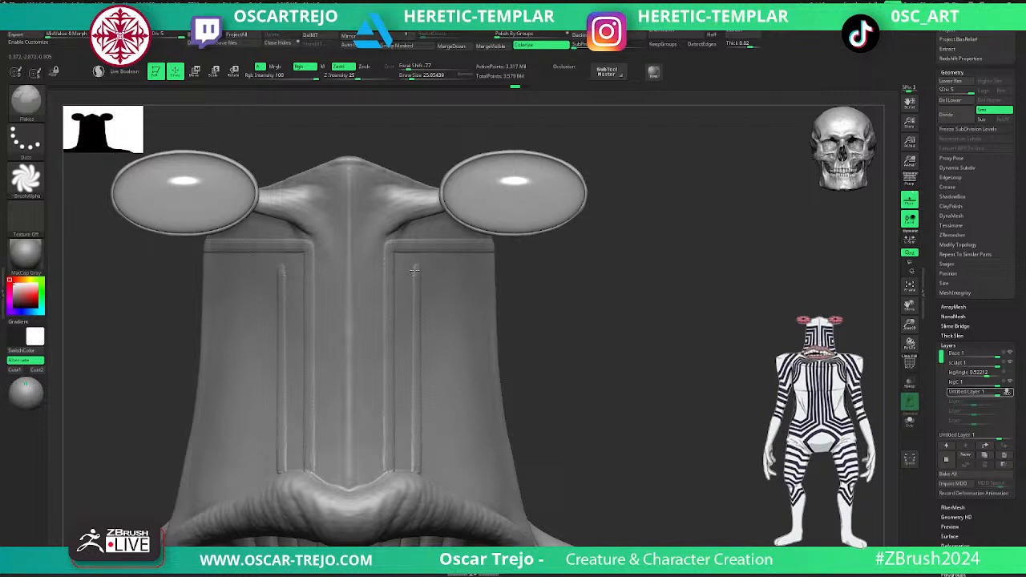
key("shift")
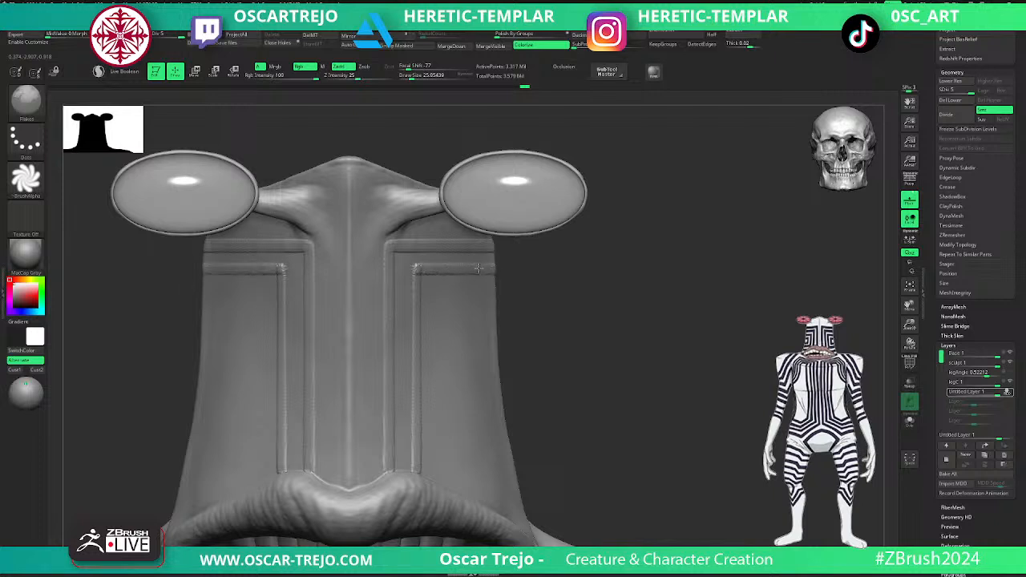
key("shift")
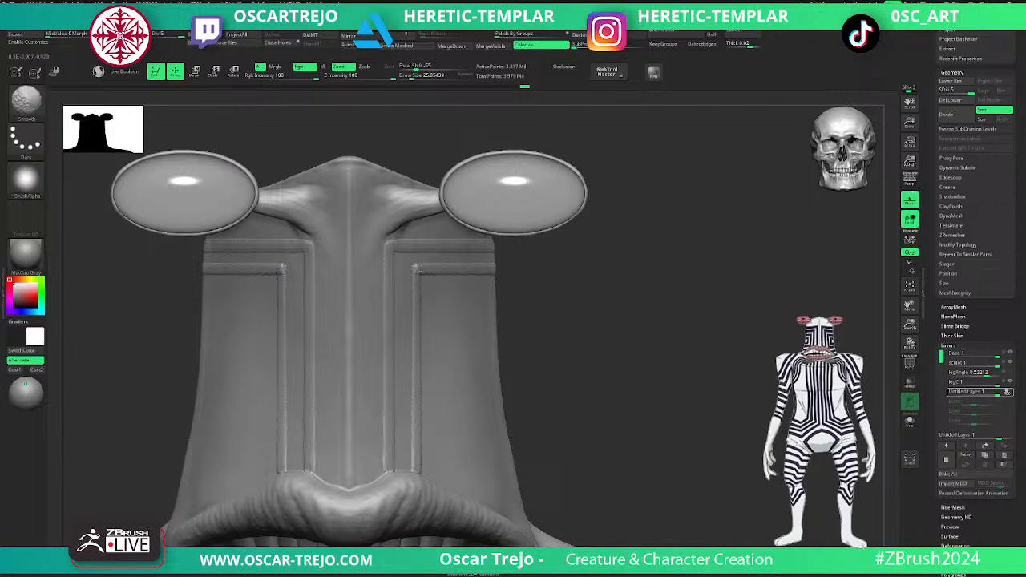
- Turn off Rgb colouring and build up the inner ridge's corner with the Flakes brush at draw size about 35
mouse_move(556, 297)
left_mouse_down("alt")
mouse_move(535, 270)
mouse_move(563, 261)
mouse_move(607, 420)
left_mouse_up("alt")
key("s")
left_click_drag(415, 274, 418, 277)
key("ctrl+z")
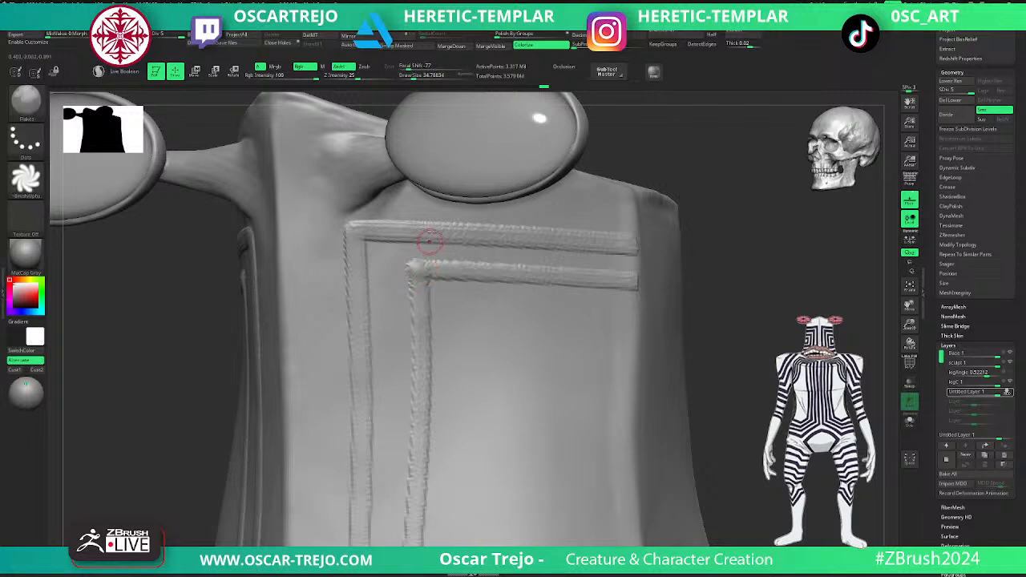
left_click(304, 67)
left_click_drag(433, 274, 418, 273)
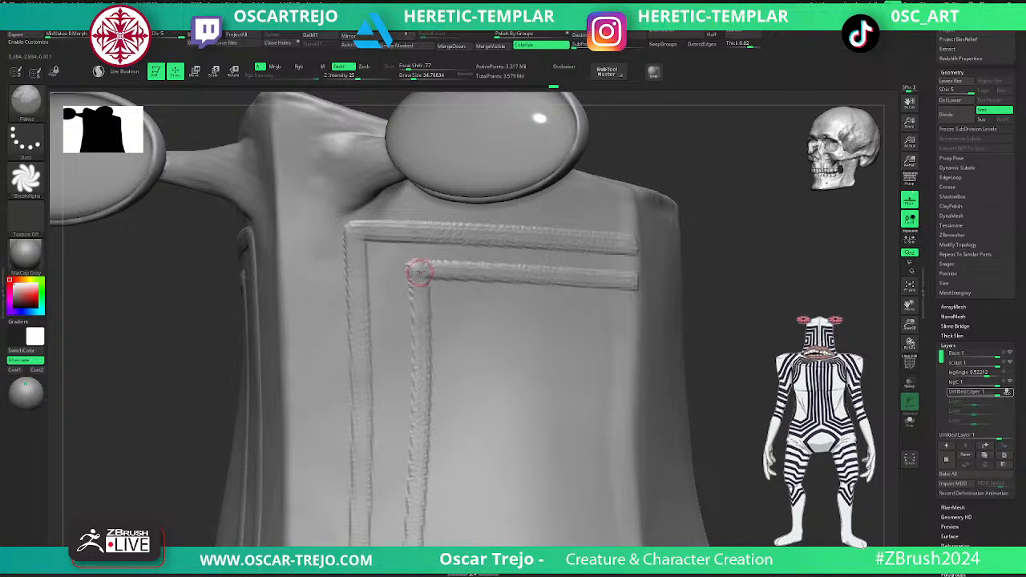
left_click_drag(742, 356, 476, 344, "alt")
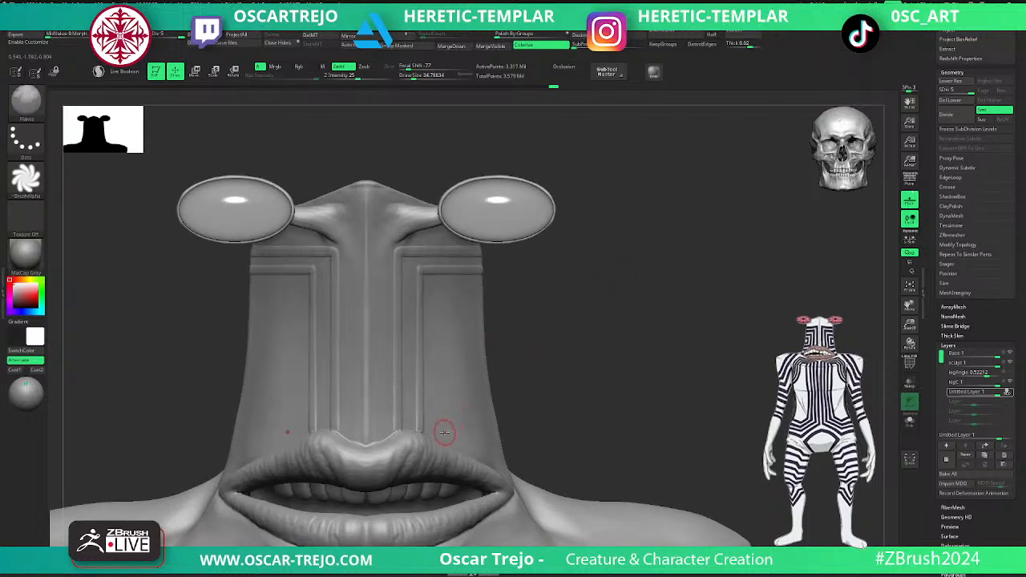
- Try to sculpt a third vertical ridge up from the upper lip, outside the inner pair
left_click_drag(440, 429, 441, 292)
key("ctrl+z")
key("ctrl+z")
key("ctrl+z")
- Thicken the inner vertical ridge and its horizontal arm below the eye stalk with repeated strokes
left_click_drag(422, 305, 424, 431)
mouse_move(527, 385)
left_mouse_down()
mouse_move(636, 329)
mouse_move(674, 286)
mouse_move(678, 329)
left_mouse_up()
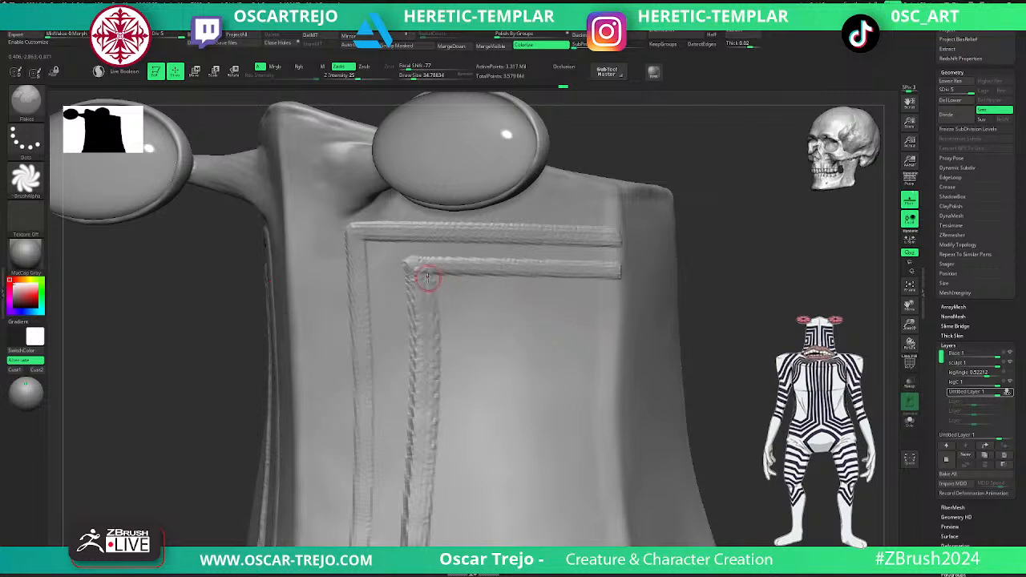
left_click_drag(436, 274, 550, 275)
left_click_drag(448, 275, 619, 277)
left_click_drag(706, 269, 726, 249, "shift")
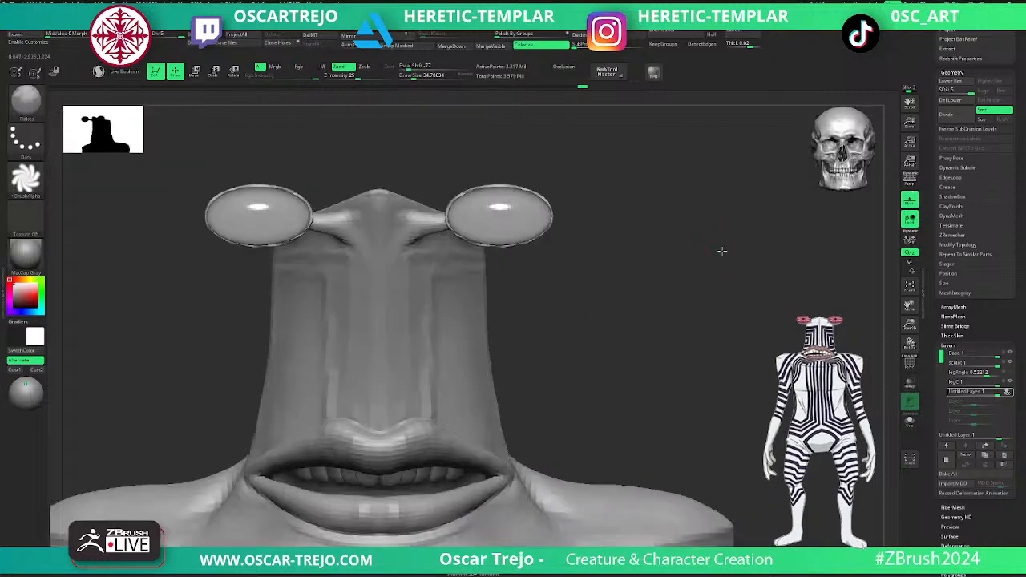
left_click_drag(423, 276, 430, 278, "shift")
right_click_drag(534, 270, 532, 339, "ctrl")
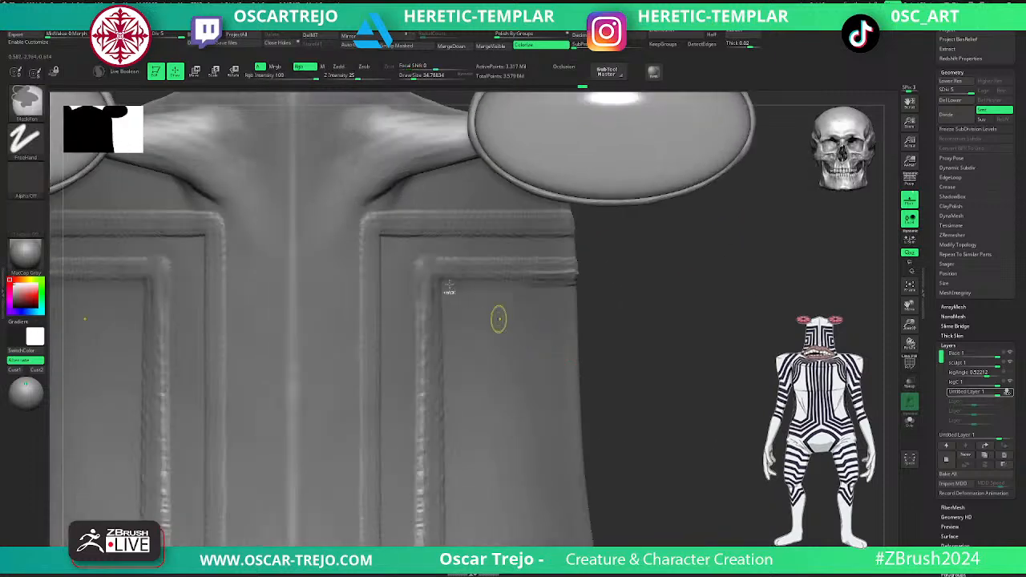
- Try inverting the facial ridges by stopping recording on the untitled layer and setting its intensity to -1
left_click_drag(429, 272, 435, 275)
mouse_move(680, 378)
right_mouse_down("ctrl")
mouse_move(577, 310)
mouse_move(559, 279)
mouse_move(610, 306)
mouse_move(605, 280)
mouse_move(625, 330)
mouse_move(598, 293)
mouse_move(611, 296)
mouse_move(600, 298)
mouse_move(606, 251)
mouse_move(575, 277)
mouse_move(602, 270)
right_mouse_up("ctrl")
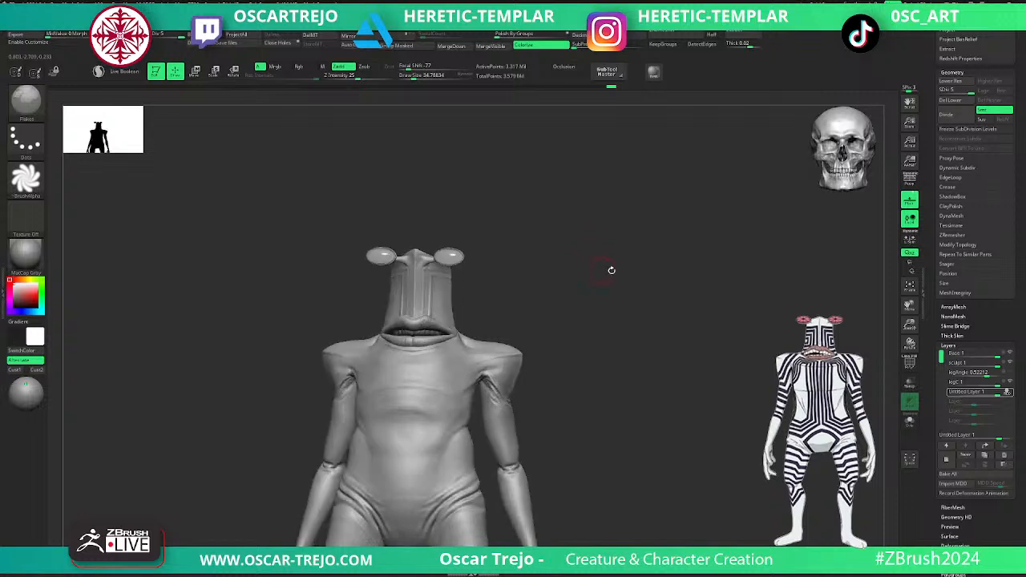
right_click_drag(603, 330, 615, 363, "ctrl")
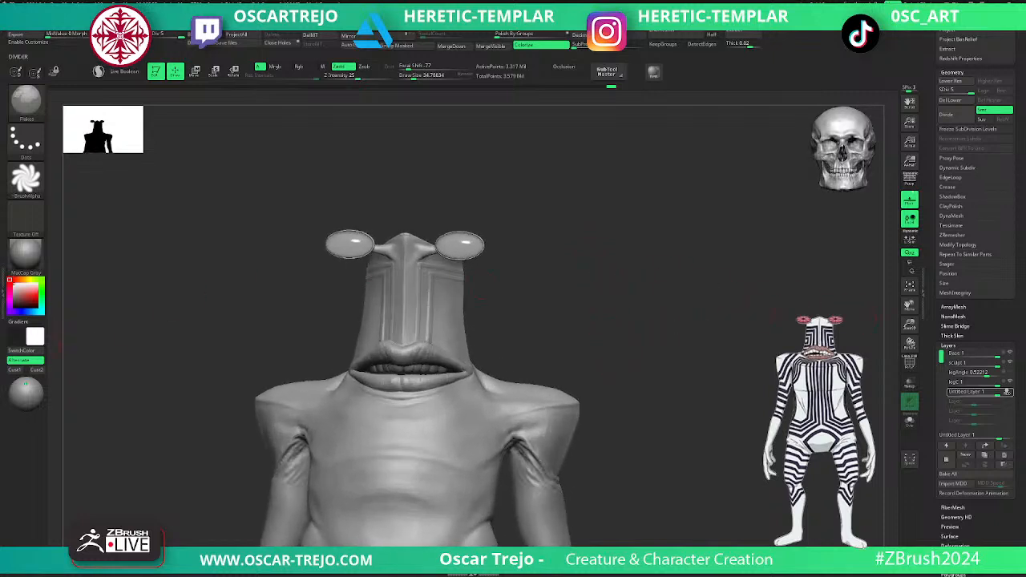
left_click(25, 228)
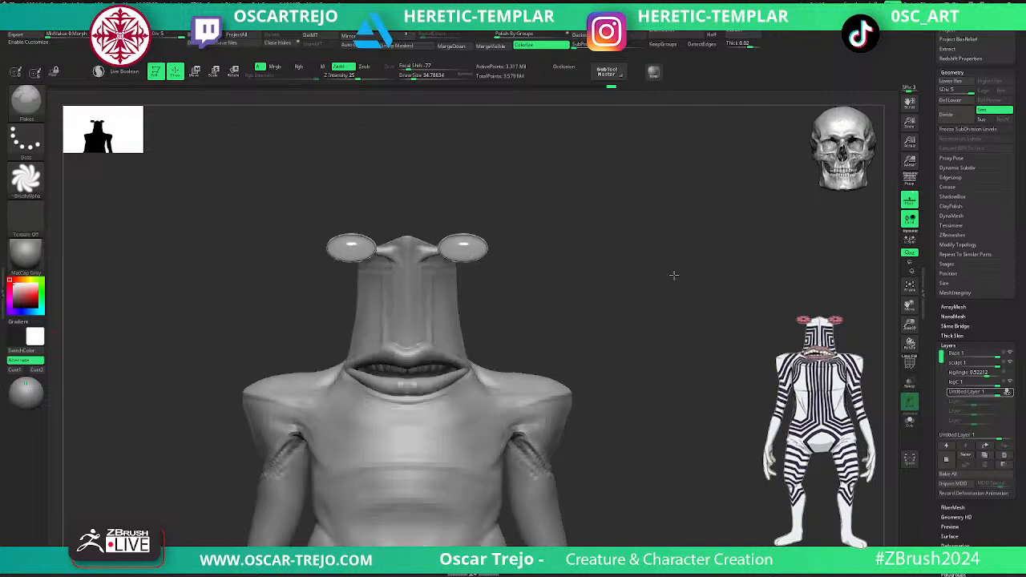
right_click_drag(673, 275, 666, 271)
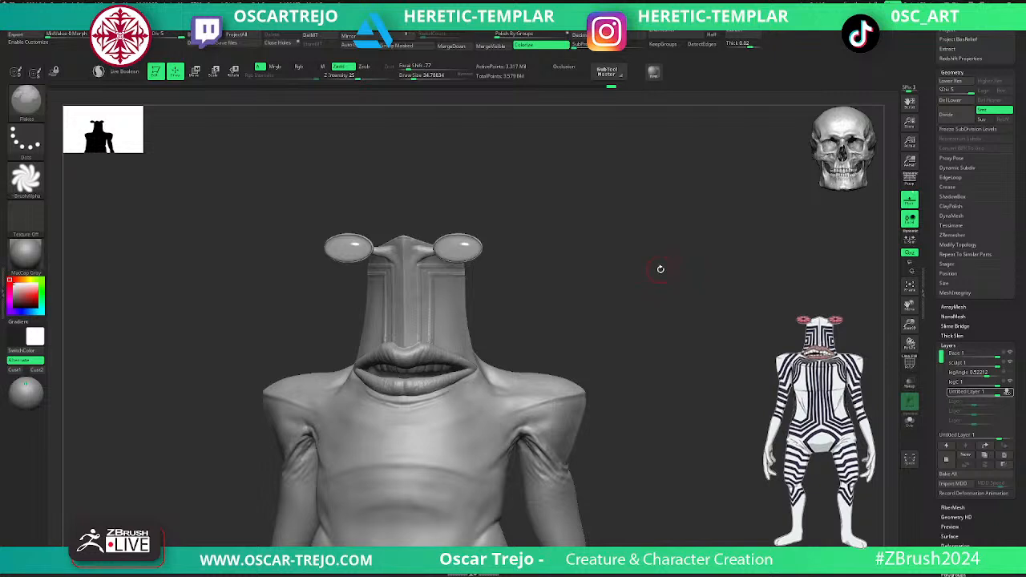
right_click_drag(660, 270, 670, 268)
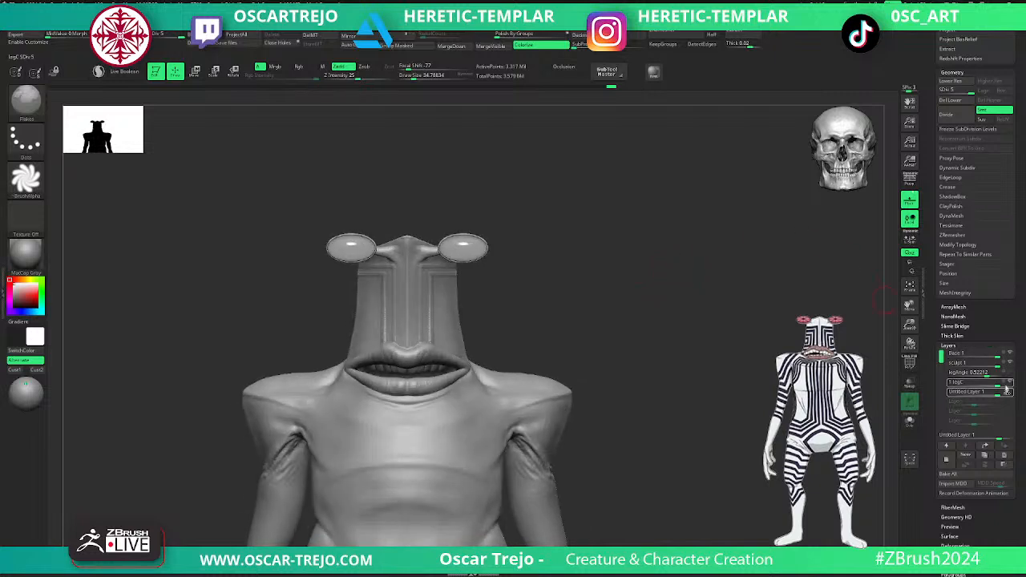
left_click(1007, 392)
left_click_drag(998, 392, 935, 390)
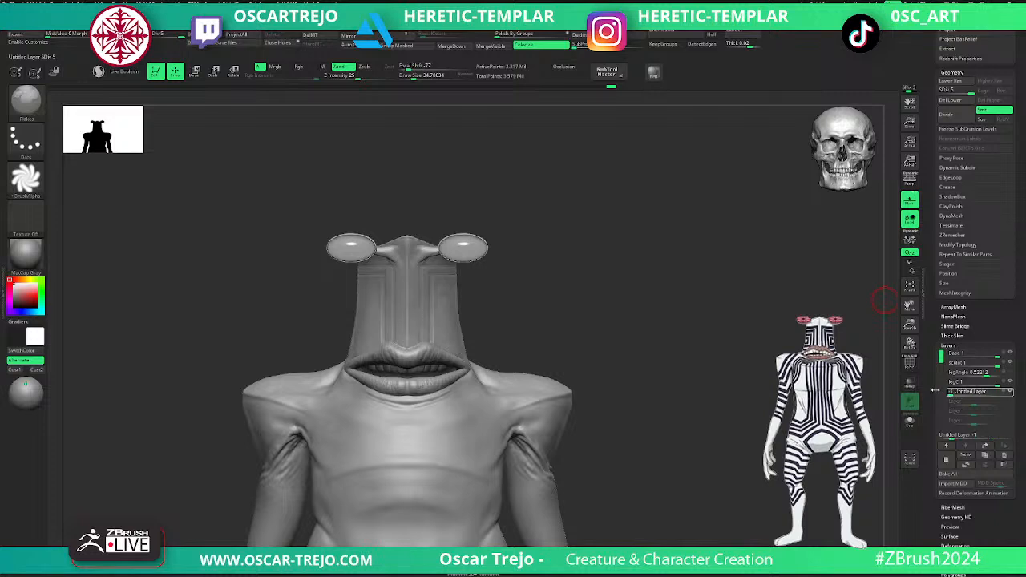
left_click_drag(947, 392, 950, 393)
mouse_move(628, 231)
left_mouse_down("alt")
mouse_move(606, 318)
mouse_move(653, 412)
mouse_move(762, 417)
mouse_move(669, 405)
mouse_move(666, 348)
mouse_move(710, 339)
mouse_move(662, 336)
mouse_move(582, 305)
mouse_move(633, 355)
mouse_move(632, 326)
mouse_move(663, 344)
left_mouse_up("alt")
key("ctrl+z")
- Sculpt a third, outer pair of C-shaped ridges on the face's sides with the Flakes brush at draw size about 46
mouse_move(663, 348)
left_mouse_down("alt")
mouse_move(631, 318)
mouse_move(697, 430)
left_mouse_up("alt")
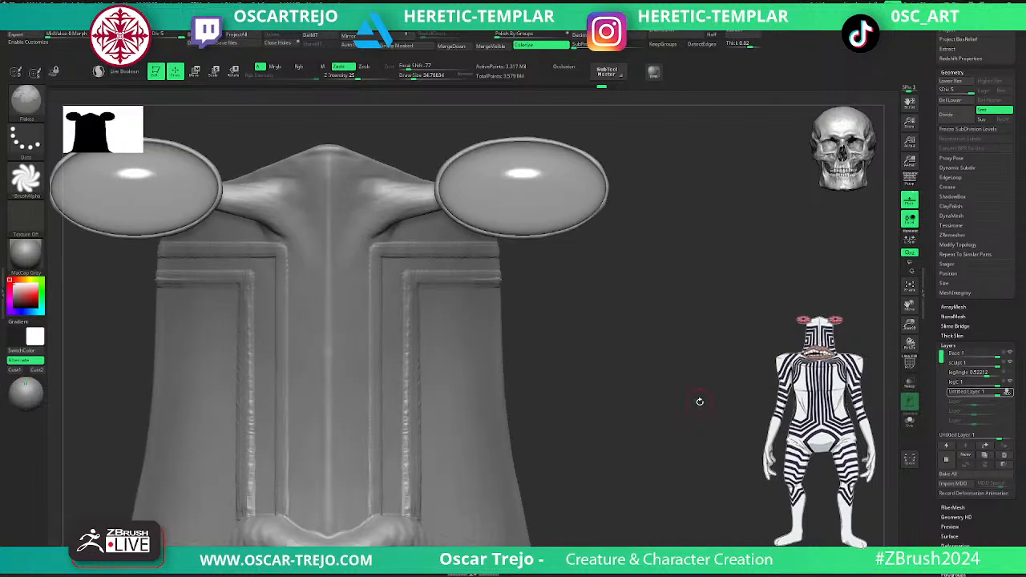
key("s")
mouse_move(452, 333)
left_mouse_down()
mouse_move(486, 315)
mouse_move(440, 321)
left_mouse_up()
key("s")
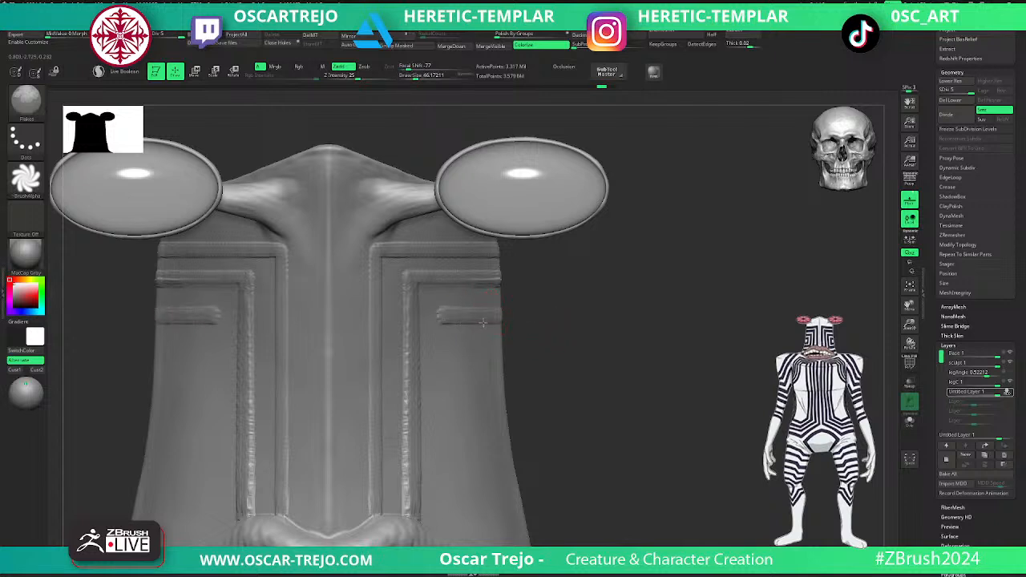
mouse_move(512, 324)
left_mouse_down()
mouse_move(439, 314)
mouse_move(439, 529)
left_mouse_up()
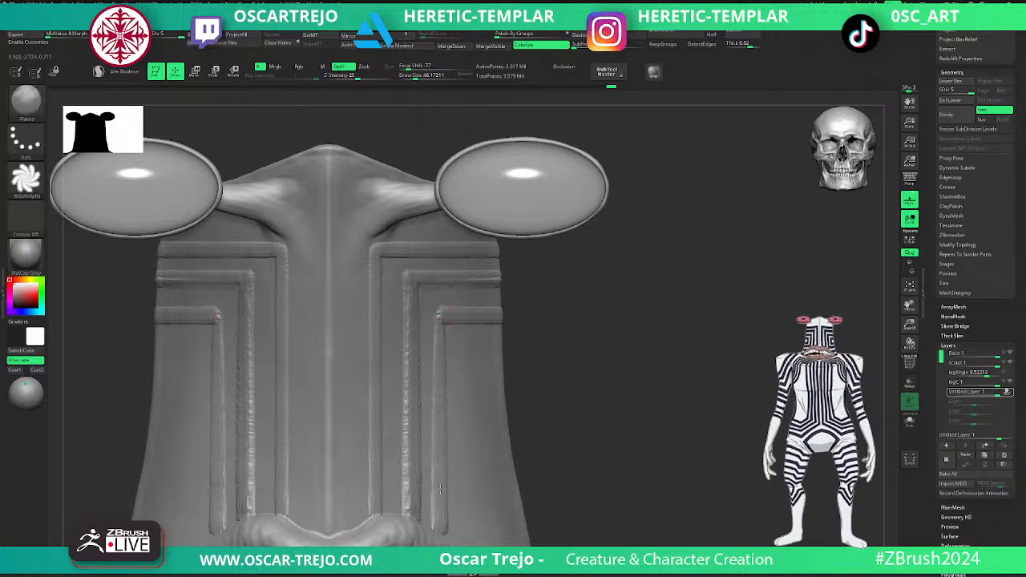
left_click_drag(430, 370, 436, 321)
left_click_drag(444, 530, 546, 530)
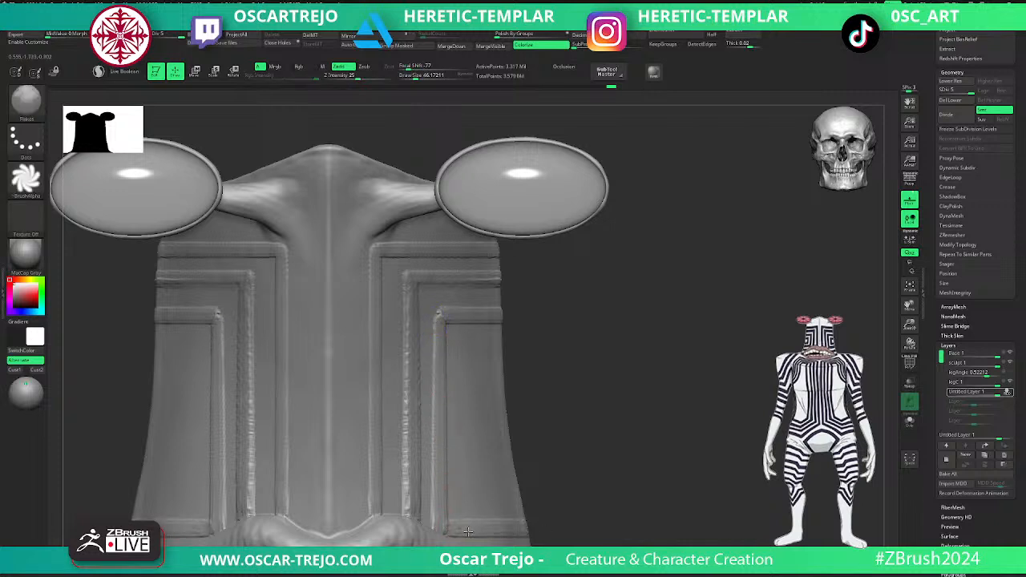
left_click_drag(609, 465, 566, 430, "alt")
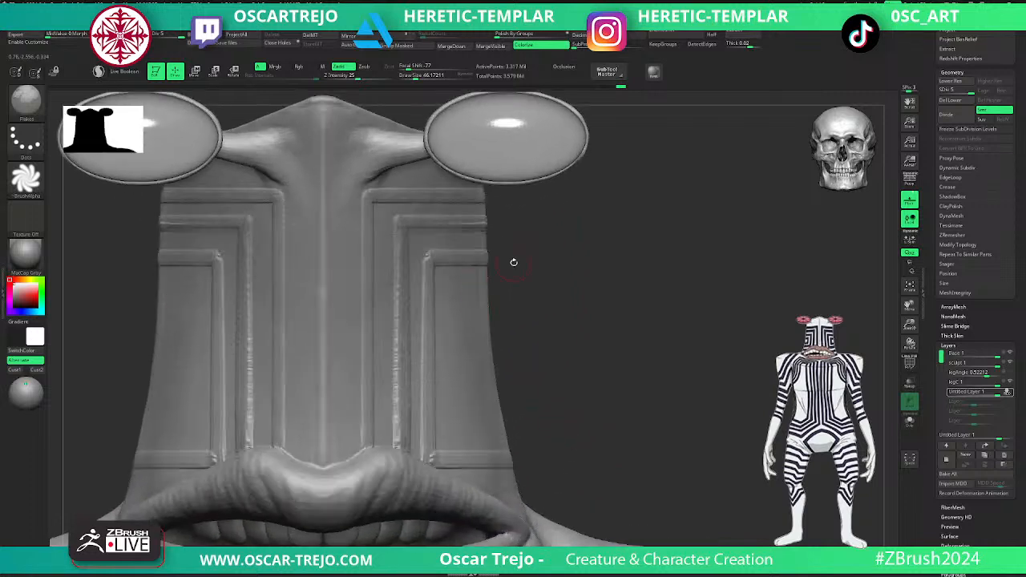
mouse_move(487, 293)
left_mouse_down()
mouse_move(460, 295)
mouse_move(451, 309)
mouse_move(452, 413)
mouse_move(472, 435)
mouse_move(474, 419)
mouse_move(508, 421)
mouse_move(572, 324)
mouse_move(598, 357)
mouse_move(583, 347)
mouse_move(657, 339)
mouse_move(658, 350)
mouse_move(614, 331)
mouse_move(611, 277)
mouse_move(614, 301)
left_mouse_up()
key("ctrl+z")
key("ctrl+z")
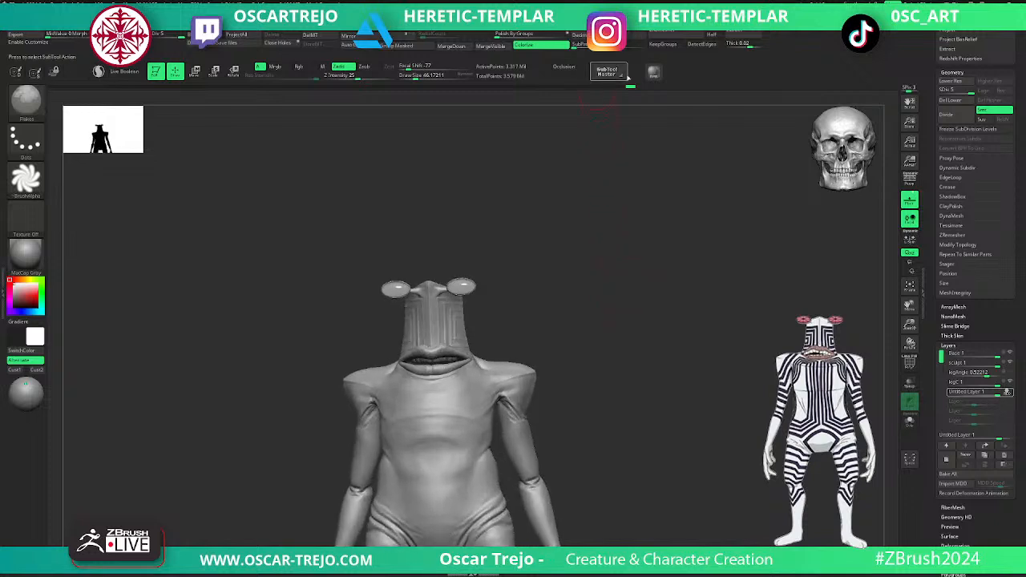
- Delete the untitled layer that holds the stripe ridges
left_click(570, 68)
left_click_drag(567, 210, 593, 281)
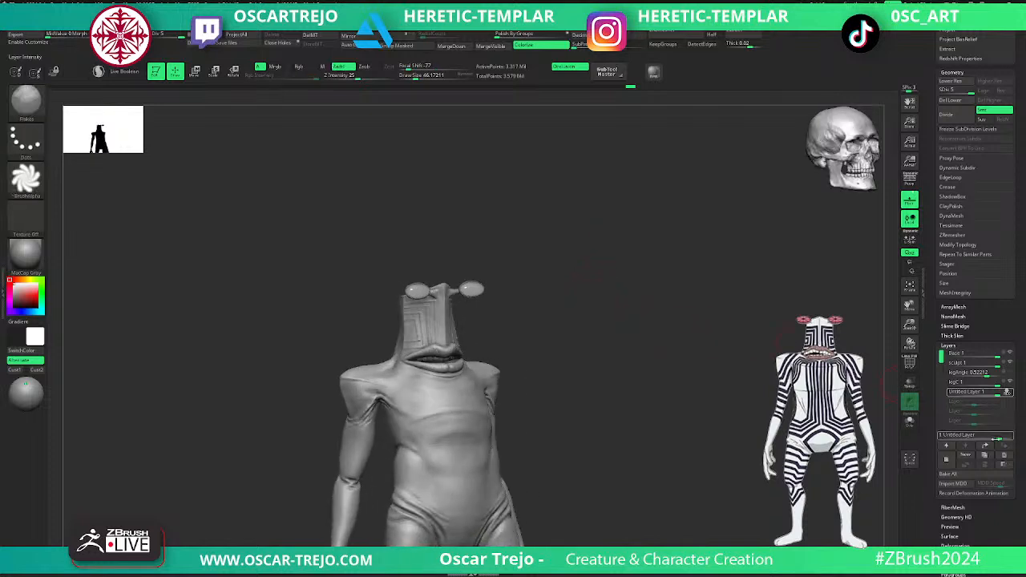
left_click(1005, 455)
left_click_drag(739, 410, 718, 414, "shift")
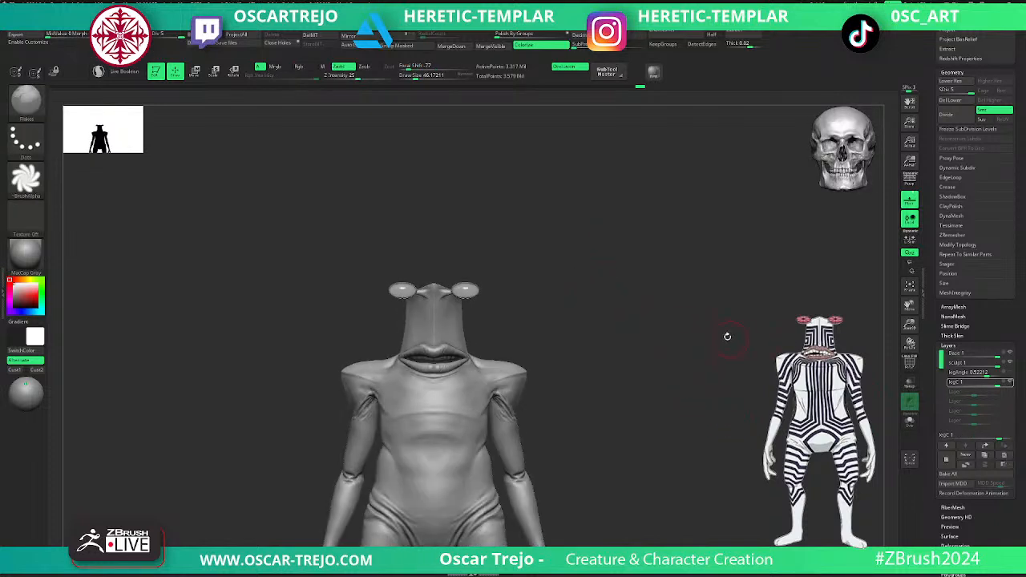
left_click(571, 69)
left_click_drag(562, 265, 580, 342, "alt")
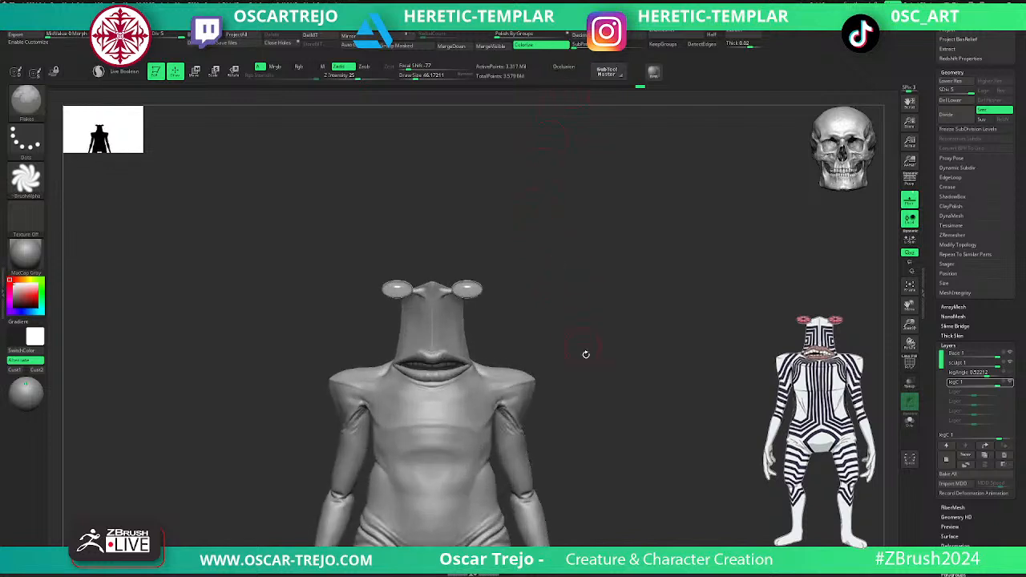
- Choose the Standard brush and turn on recording for the legC layer
left_click_drag(629, 438, 599, 307, "alt")
key("b")
key("s")
key("t")
left_click(510, 390)
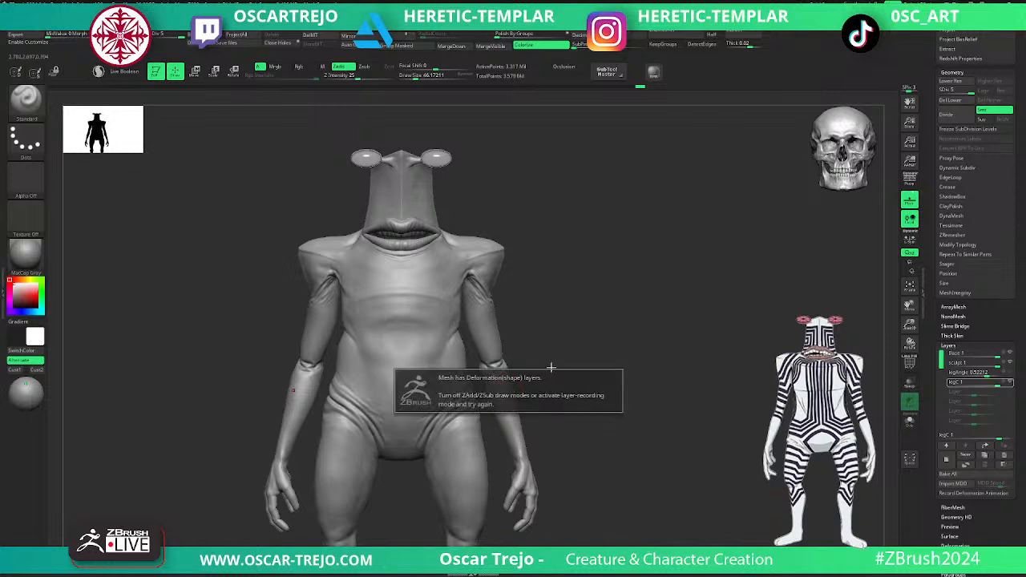
left_click(1009, 383)
left_click(1009, 382)
left_click(1004, 383)
- Drop to subdivision level 4 and stroke along the hip fold beside the lower belly with the Standard brush
right_click_drag(634, 357, 648, 424, "ctrl")
key("shift+d")
left_click_drag(403, 382, 371, 441, "shift")
key("bracketleft")
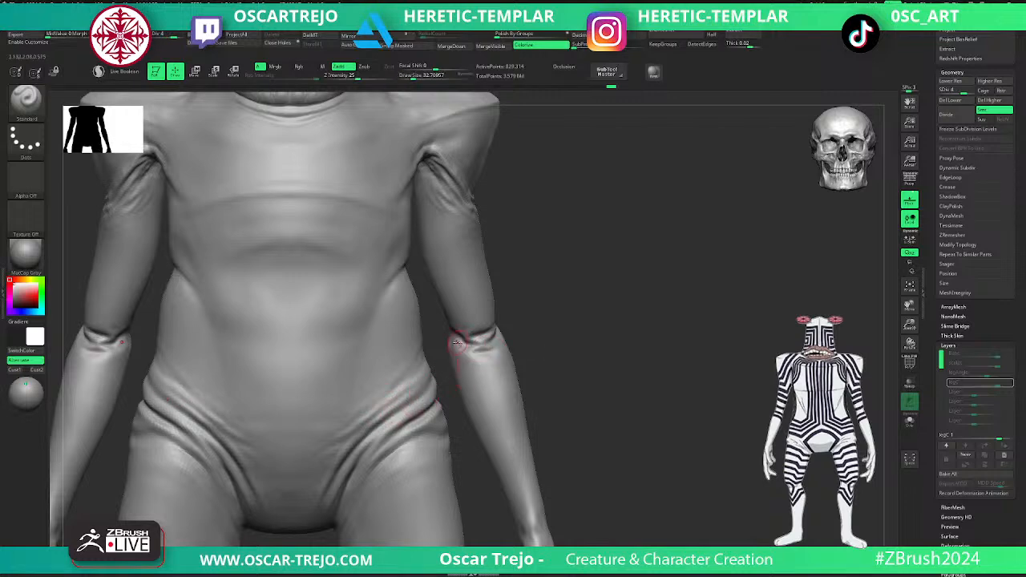
- Build up the elbow crease and the top of the forearm with the ClayBuildup brush at subdivision level 3
right_click_drag(537, 339, 518, 342)
key("shift+d")
key("shift+d")
key("shift+d")
key("d")
key("b")
key("c")
key("b")
key("d")
key("shift+d")
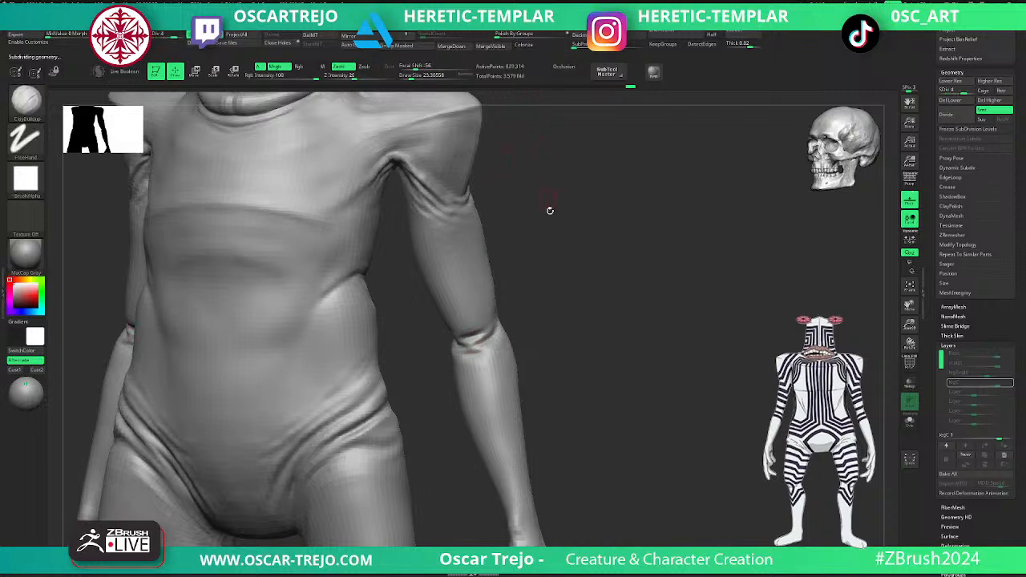
right_click_drag(543, 179, 534, 296)
key("d")
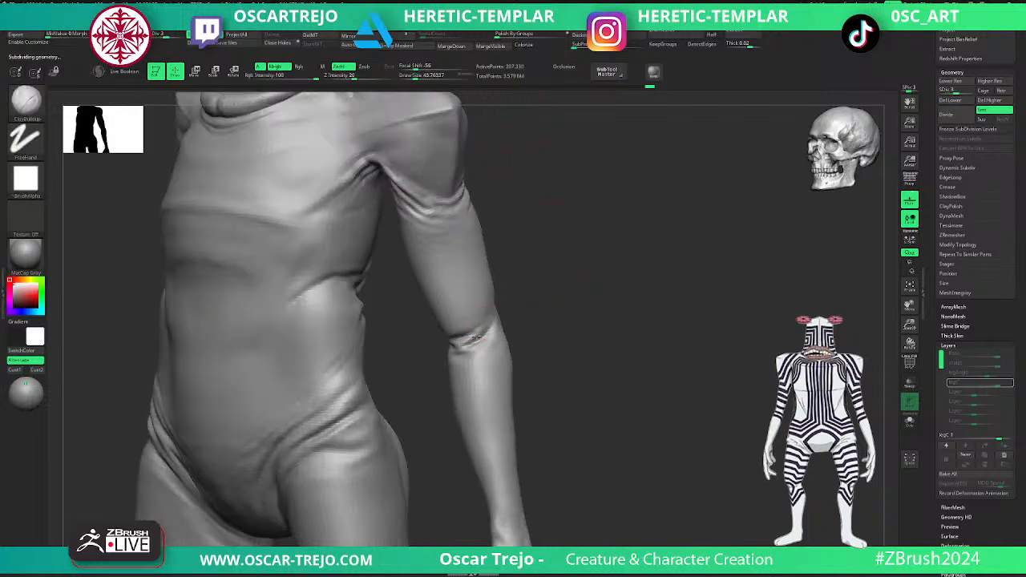
left_click_drag(481, 347, 489, 347)
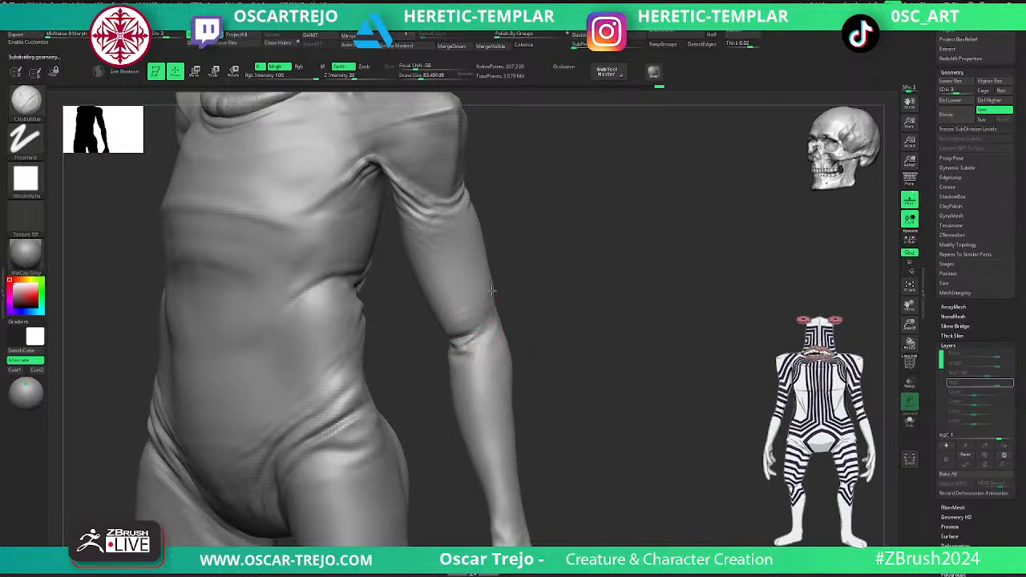
mouse_move(497, 319)
left_mouse_down()
mouse_move(486, 296)
mouse_move(491, 340)
mouse_move(469, 353)
left_mouse_up()
- Rework the waist fold and side of the belly at lower subdivision levels, and smooth the area at level 4
key("d")
key("shift+d")
key("shift+d")
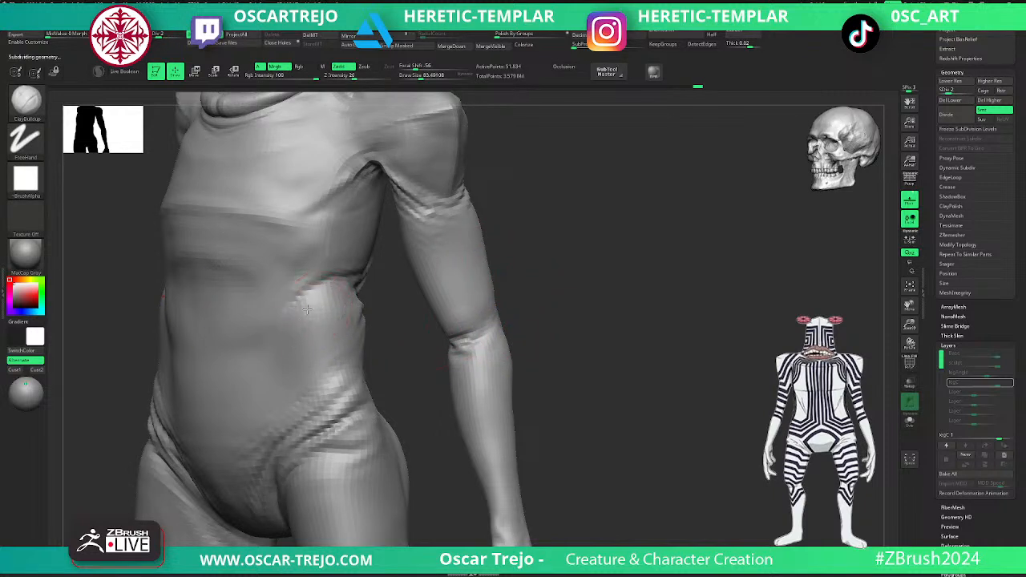
key("d")
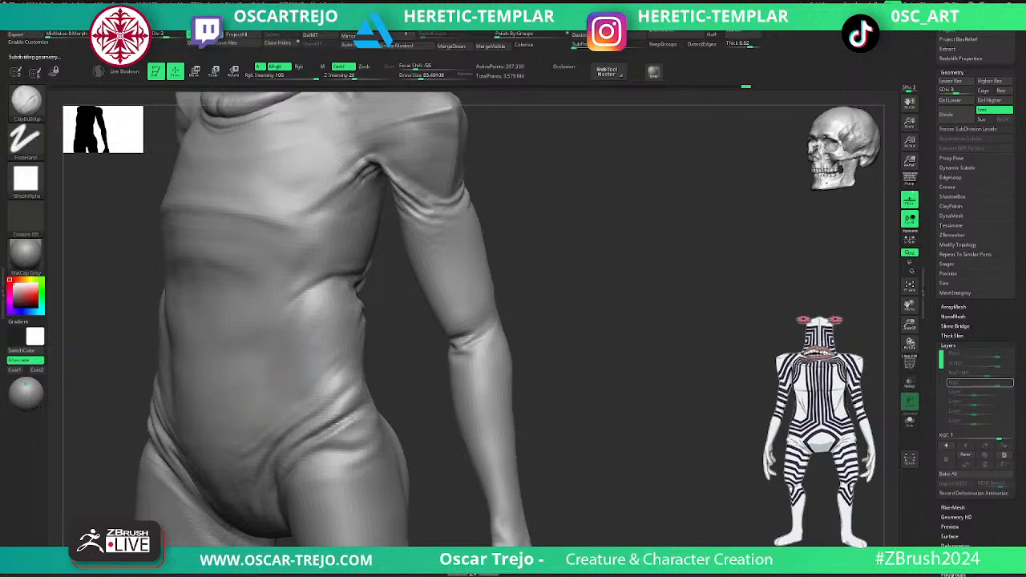
left_click_drag(307, 351, 297, 375)
key("d")
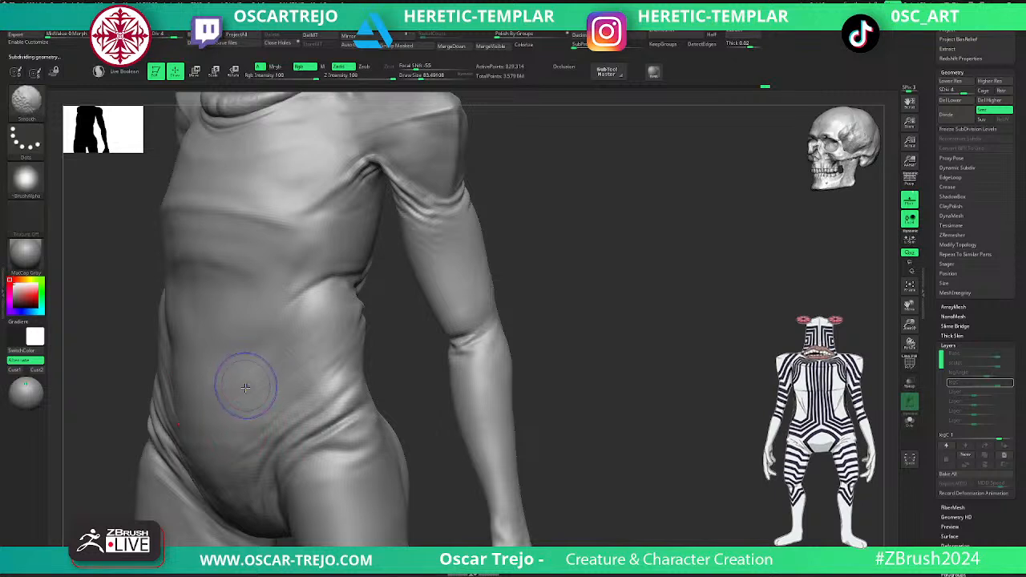
left_click_drag(300, 296, 345, 283, "shift")
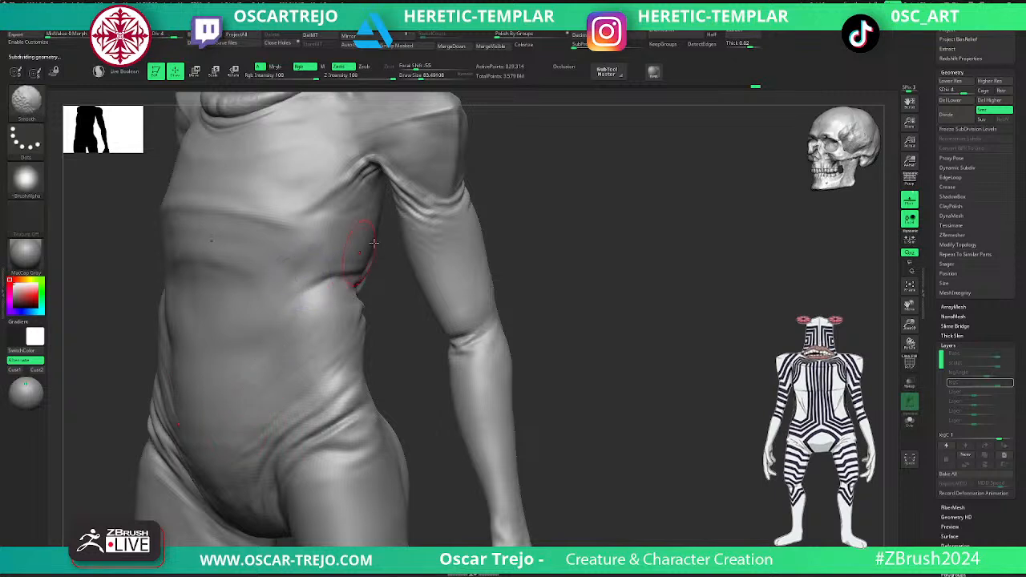
- Refine the skin folds on the upper arm below the shoulder with ClayBuildup, going up to subdivision level 5
mouse_move(440, 231)
left_mouse_down("shift")
mouse_move(426, 237)
mouse_move(435, 229)
left_mouse_up("shift")
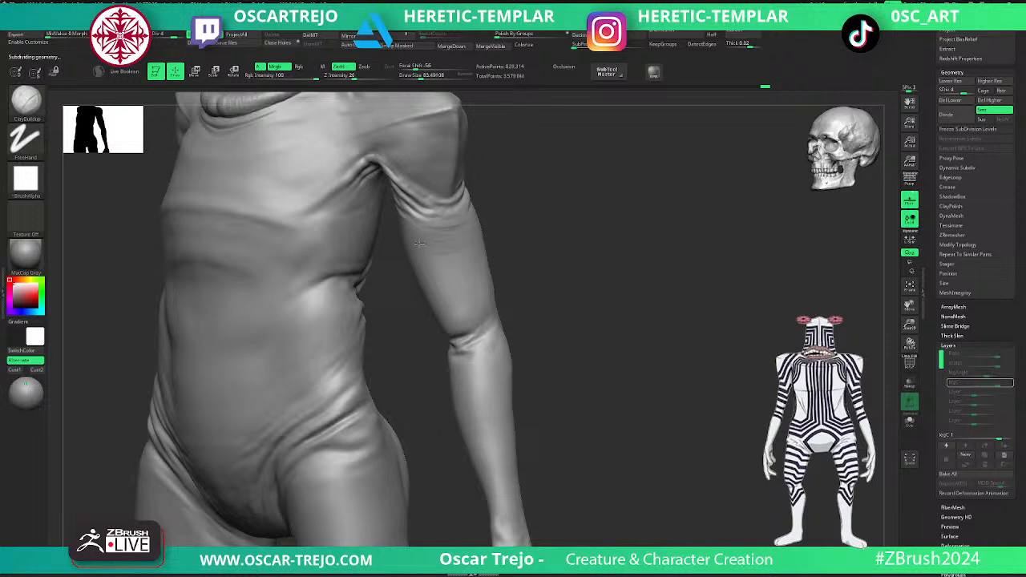
key("d")
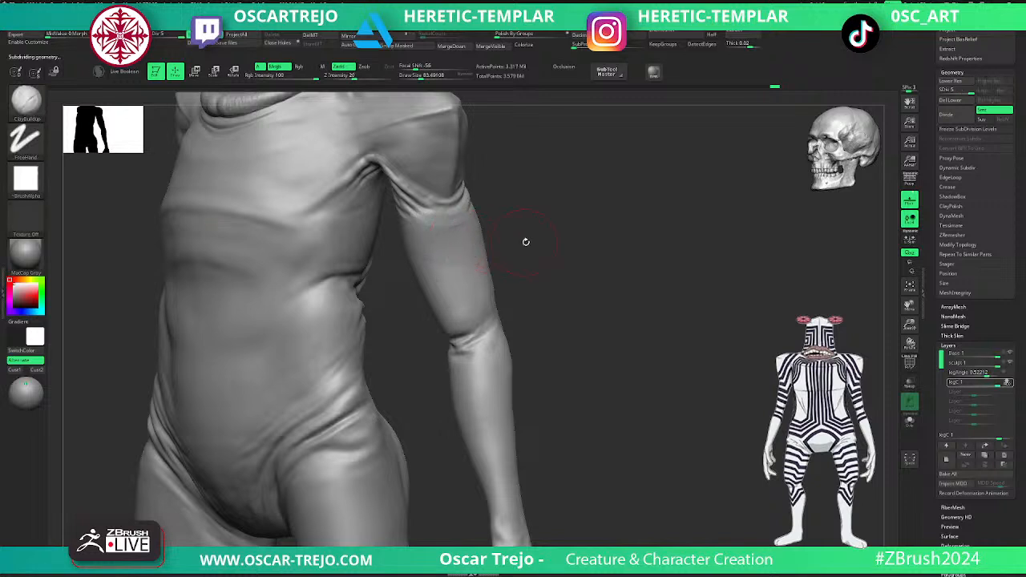
left_click_drag(452, 236, 446, 230, "shift")
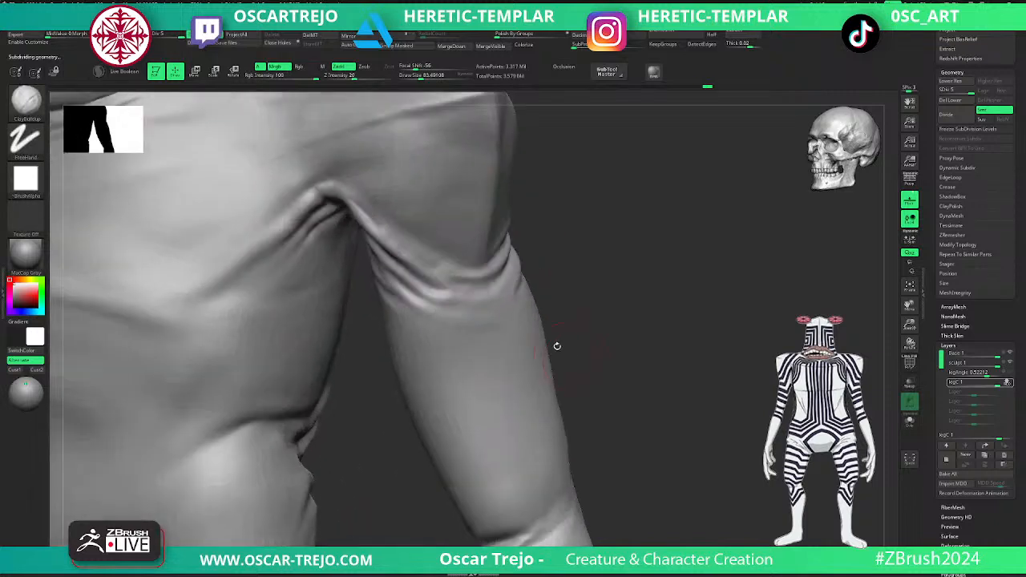
- Switch to the DamStandard brush and check the hip folds and whole figure from front and three-quarter views
key("b")
key("d")
key("s")
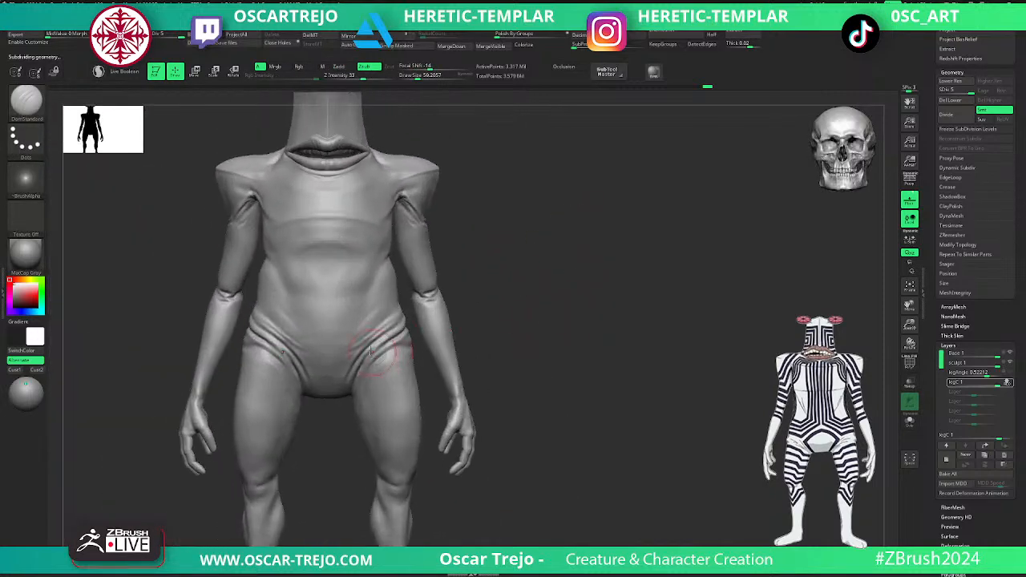
key("shift")
mouse_move(529, 300)
left_mouse_down("alt")
mouse_move(595, 360)
mouse_move(537, 270)
mouse_move(543, 261)
mouse_move(504, 402)
left_mouse_up("alt")
key("shift")
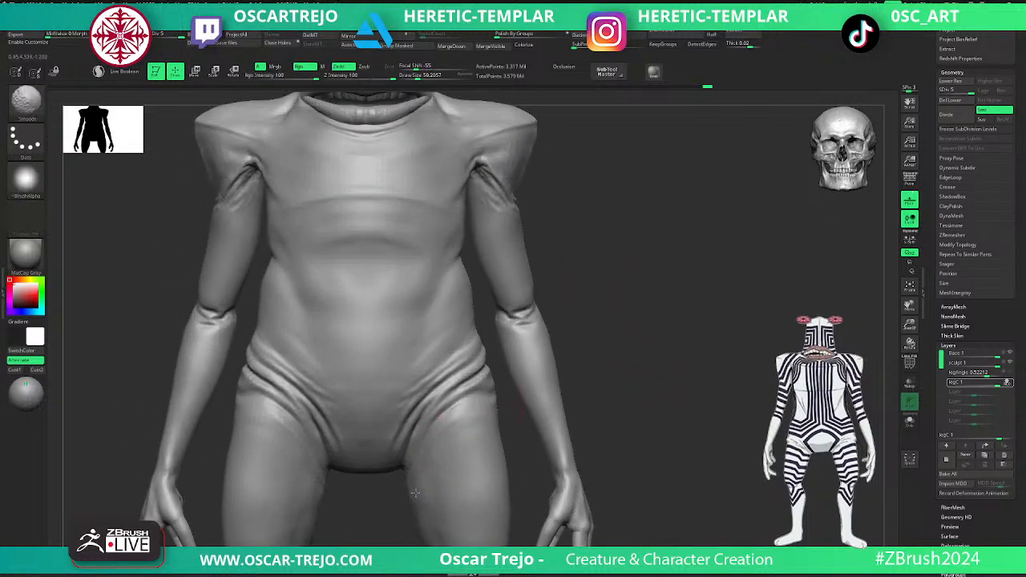
left_click_drag(632, 266, 580, 272, "alt")
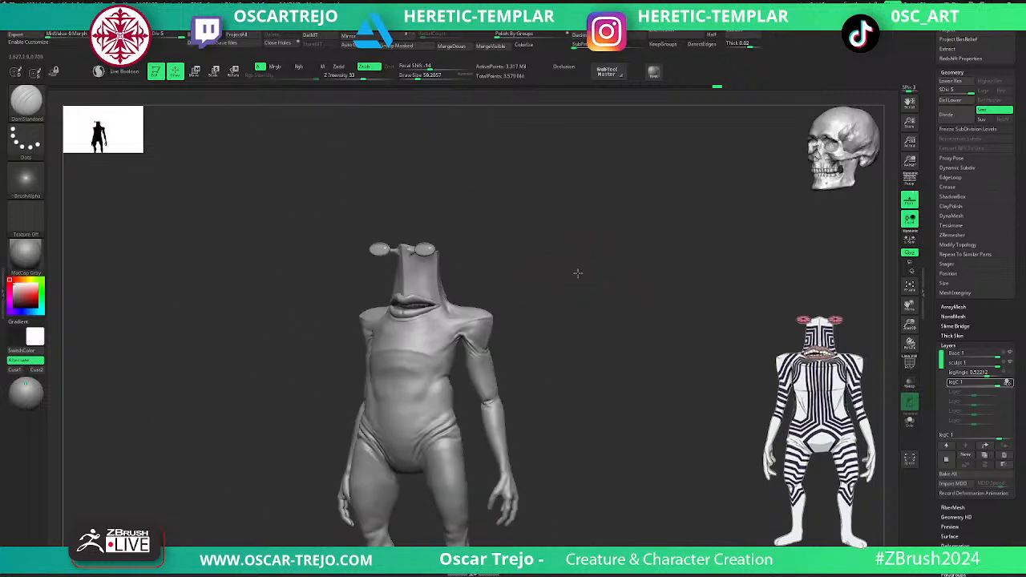
left_click_drag(582, 313, 587, 238, "alt")
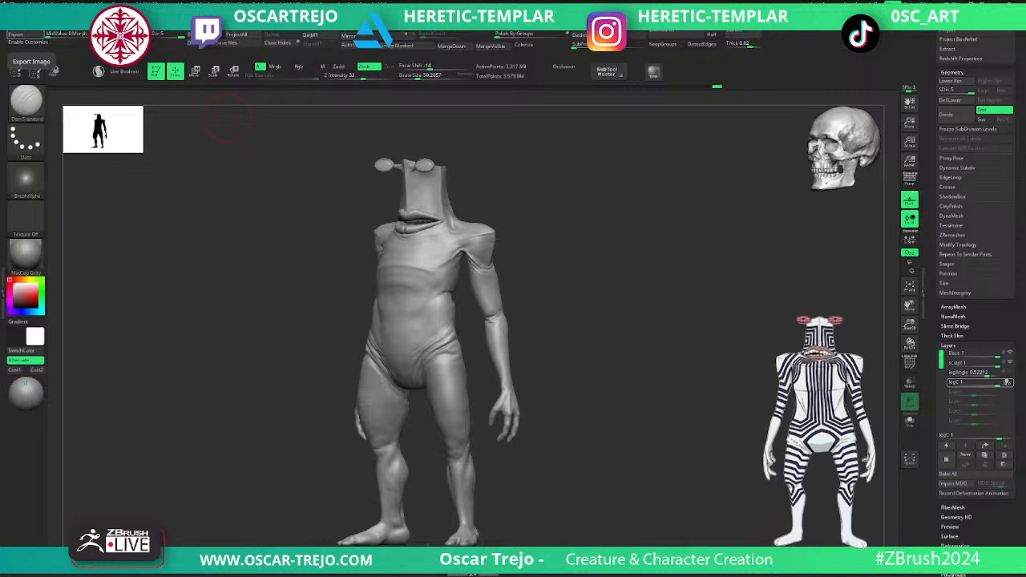
- Carve the hip and groin creases with DamStandard at subdivision levels 3 and 4, and smooth the folds between them
left_click_drag(517, 216, 521, 342)
key("shift+d")
key("shift+d")
left_click_drag(439, 348, 441, 343)
key("bracketleft")
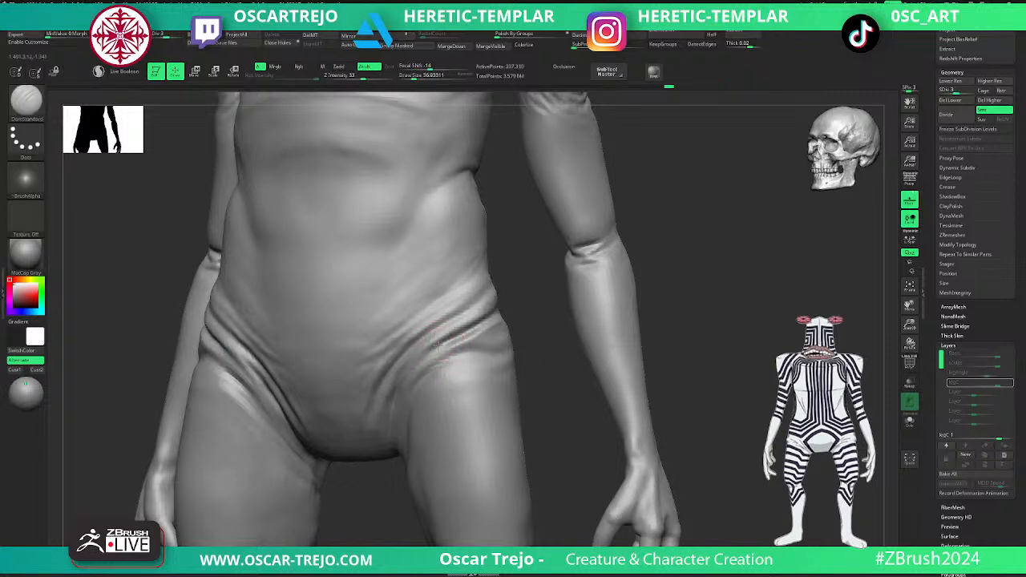
key("d")
left_click_drag(431, 348, 386, 411)
left_click_drag(428, 330, 389, 372)
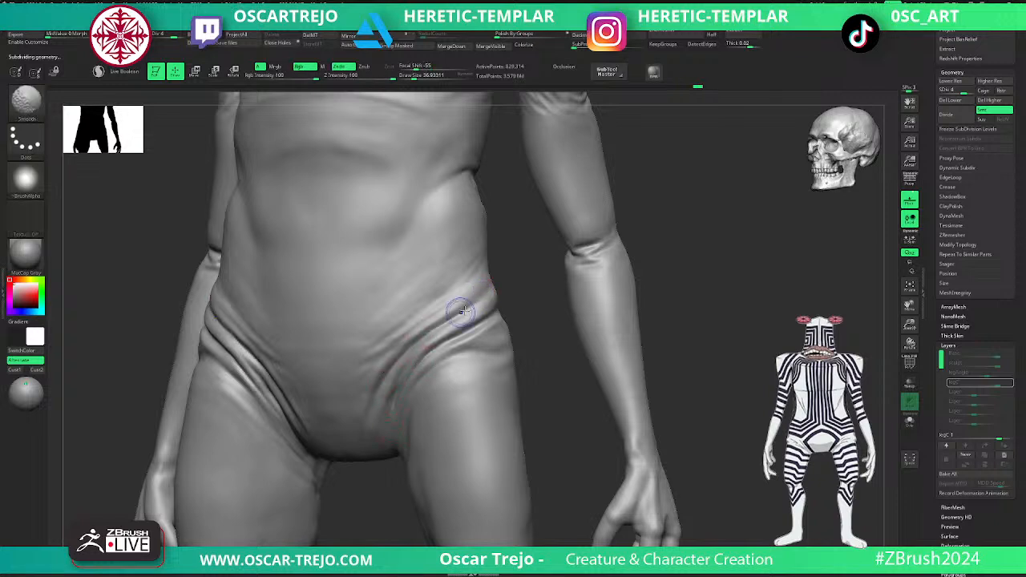
right_click_drag(457, 316, 497, 284)
mouse_move(466, 312)
left_mouse_down()
mouse_move(500, 277)
mouse_move(464, 316)
left_mouse_up()
- Carve the spine groove down the middle of the back with DamStandard at subdivision level 2, draw size about 62, and smooth it
left_click_drag(524, 298, 439, 313)
mouse_move(596, 288)
left_mouse_down("shift")
mouse_move(653, 283)
mouse_move(588, 242)
mouse_move(593, 316)
mouse_move(650, 265)
mouse_move(650, 360)
left_mouse_up("shift")
key("bracketright")
key("shift+d")
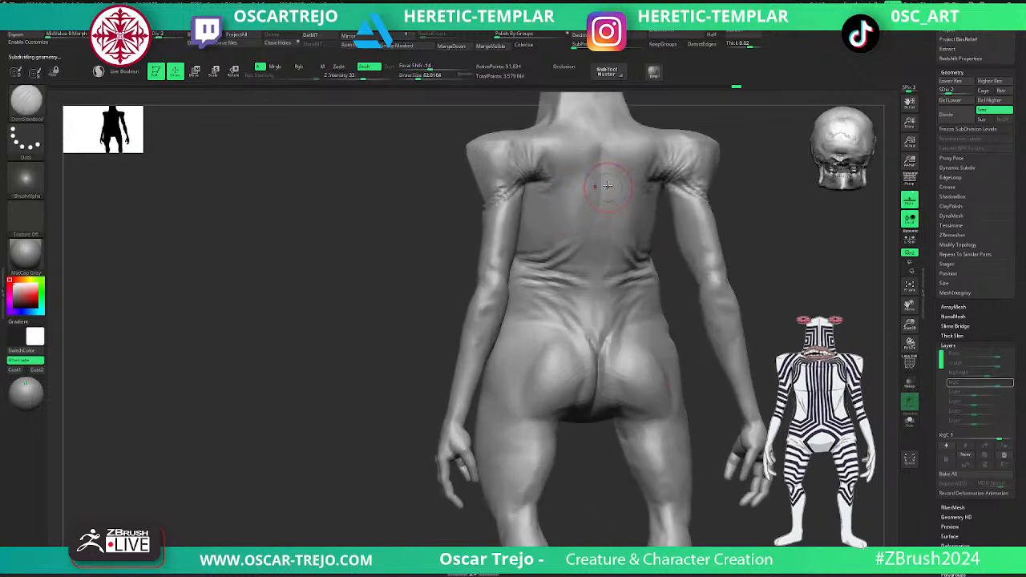
left_click_drag(602, 217, 593, 299)
key("shift")
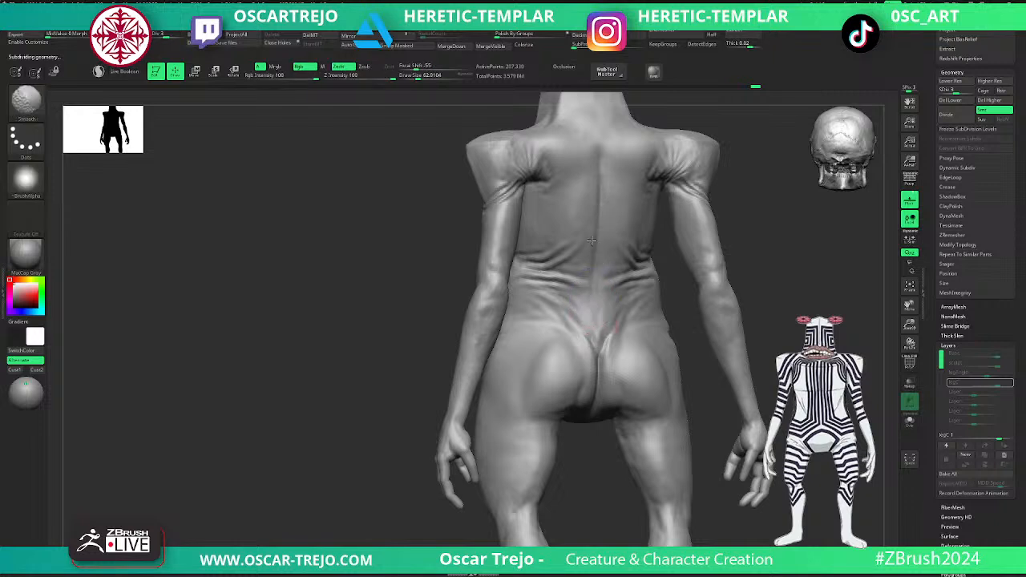
- Smooth the lower back and deepen the shoulder-blade and spine area with DamStandard, working up to subdivision level 4
left_click_drag(747, 165, 750, 259, "alt")
left_click_drag(610, 217, 596, 224)
left_click_drag(595, 223, 601, 232, "shift")
key("ctrl+d")
left_click_drag(387, 325, 387, 361, "alt")
key("shift+d")
key("shift+d")
key("d")
key("s")
left_click_drag(594, 288, 632, 339)
key("d")
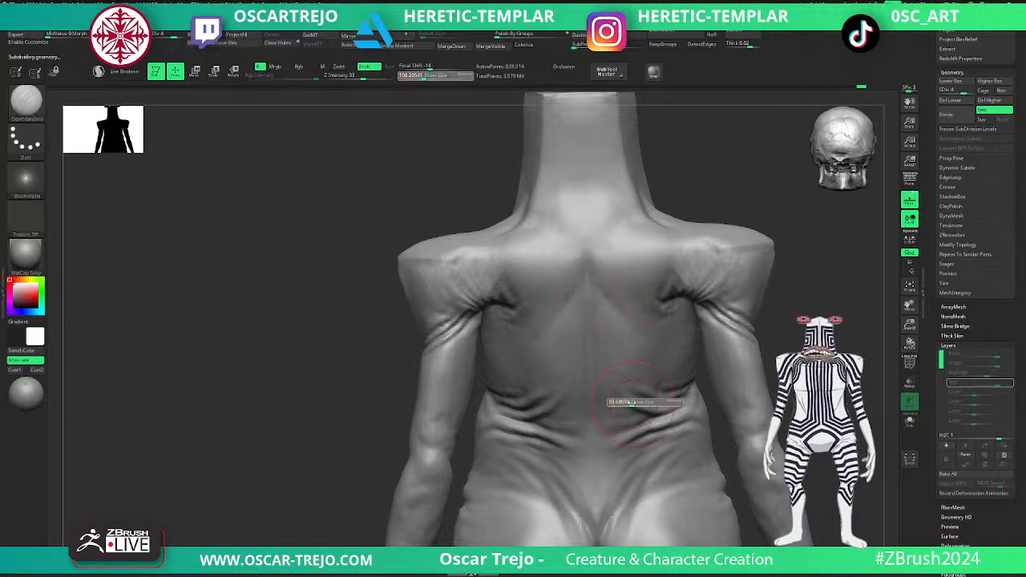
- Define the folds above the buttocks with the Standard brush and with DamStandard at draw size about 59
key("b")
key("s")
key("t")
left_click_drag(791, 424, 769, 340, "alt")
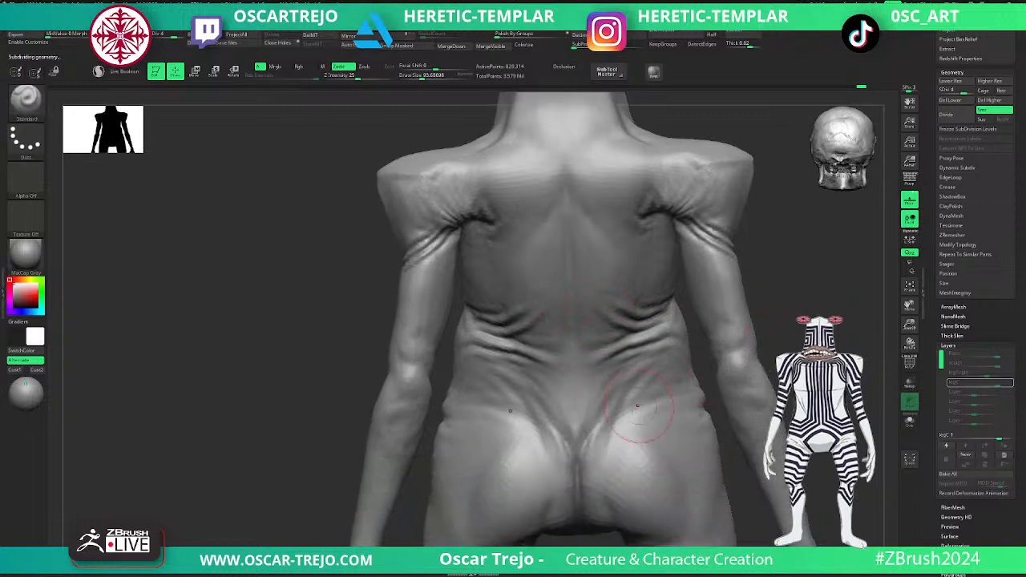
key("b")
key("d")
key("s")
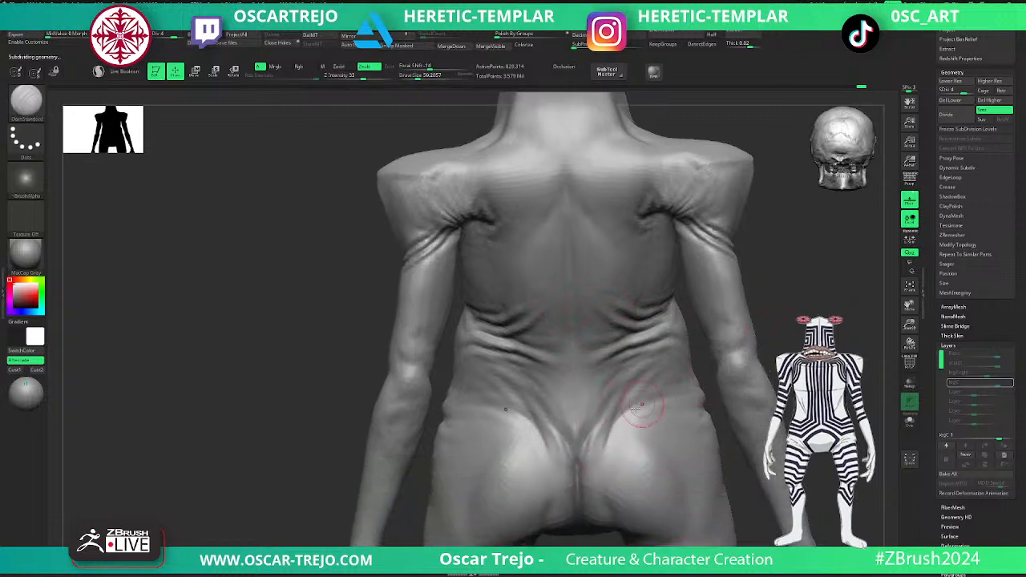
left_click_drag(640, 393, 611, 446, "shift")
mouse_move(771, 347)
left_mouse_down("alt")
mouse_move(764, 280)
mouse_move(757, 340)
left_mouse_up("alt")
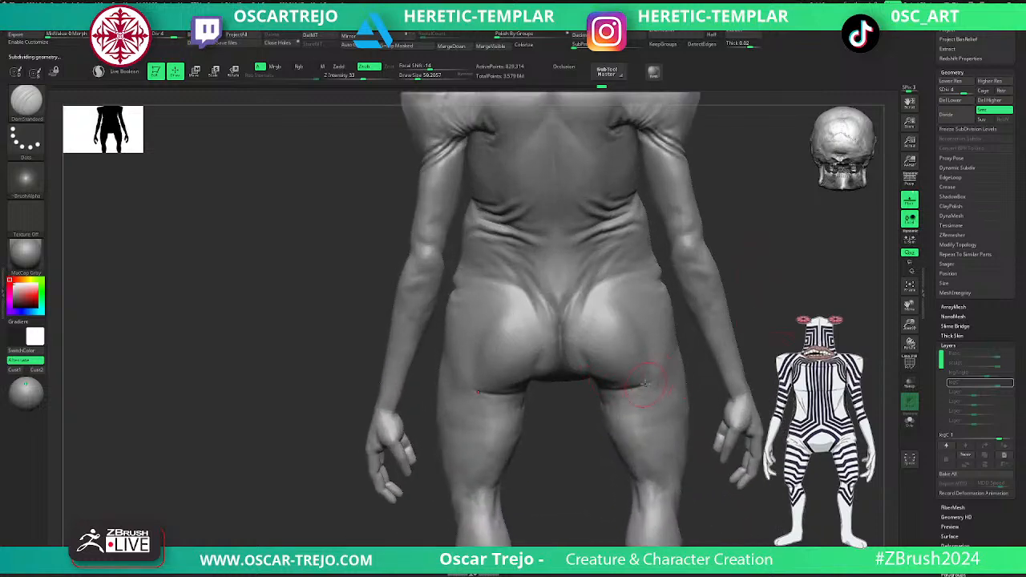
- Carve the creases beneath the buttocks with DamStandard at subdivision level 3
key("shift+d")
key("shift+d")
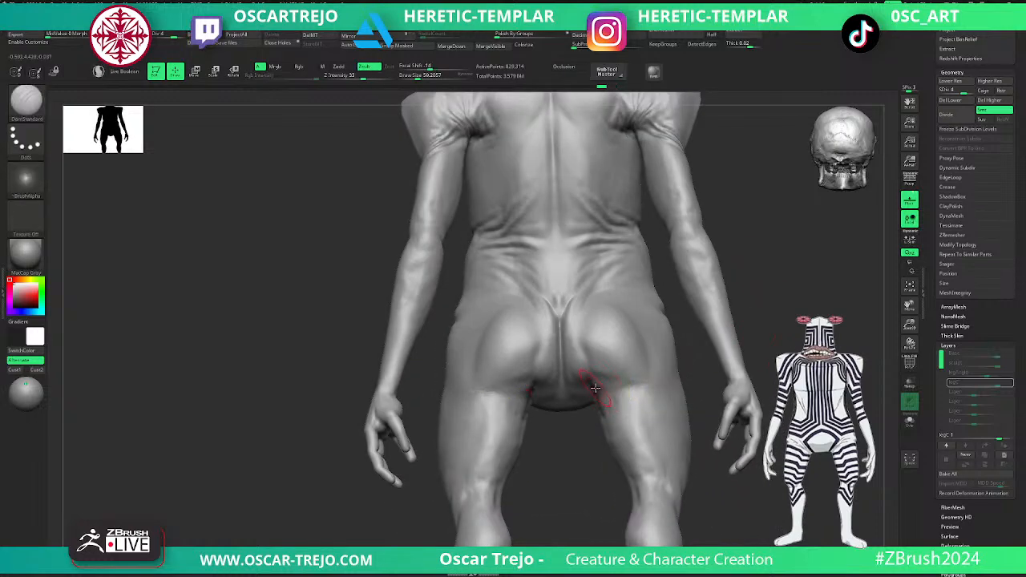
key("d")
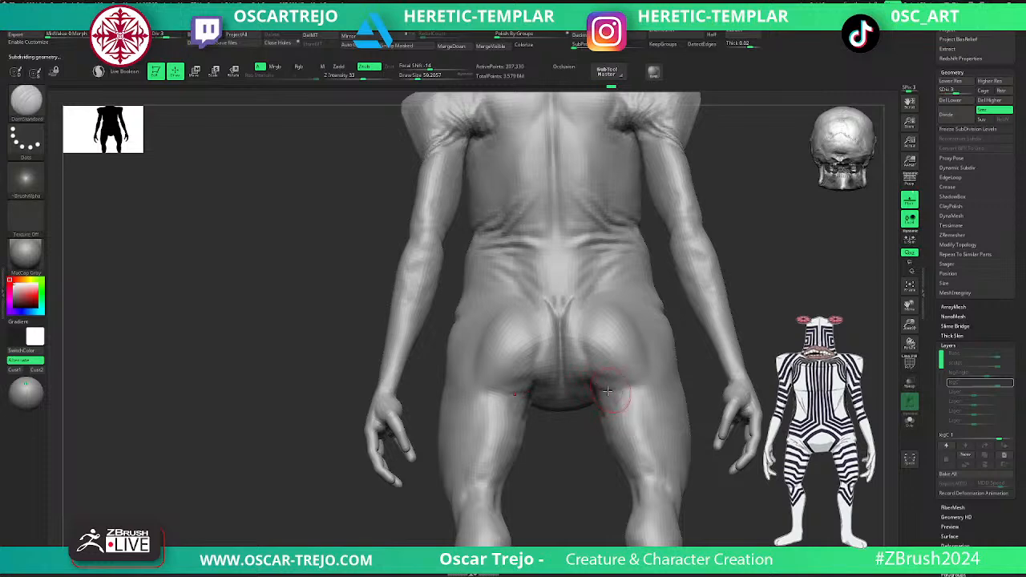
left_click_drag(647, 388, 609, 394, "shift")
key("d")
- Carve the tendon grooves behind the knees with DamStandard at subdivision level 2 and smooth them
mouse_move(800, 345)
left_mouse_down("alt")
mouse_move(748, 309)
mouse_move(770, 345)
mouse_move(748, 339)
mouse_move(739, 407)
mouse_move(796, 346)
left_mouse_up("alt")
left_click_drag(787, 424, 777, 312, "alt")
left_click_drag(779, 257, 772, 331, "alt")
left_click_drag(761, 402, 686, 391)
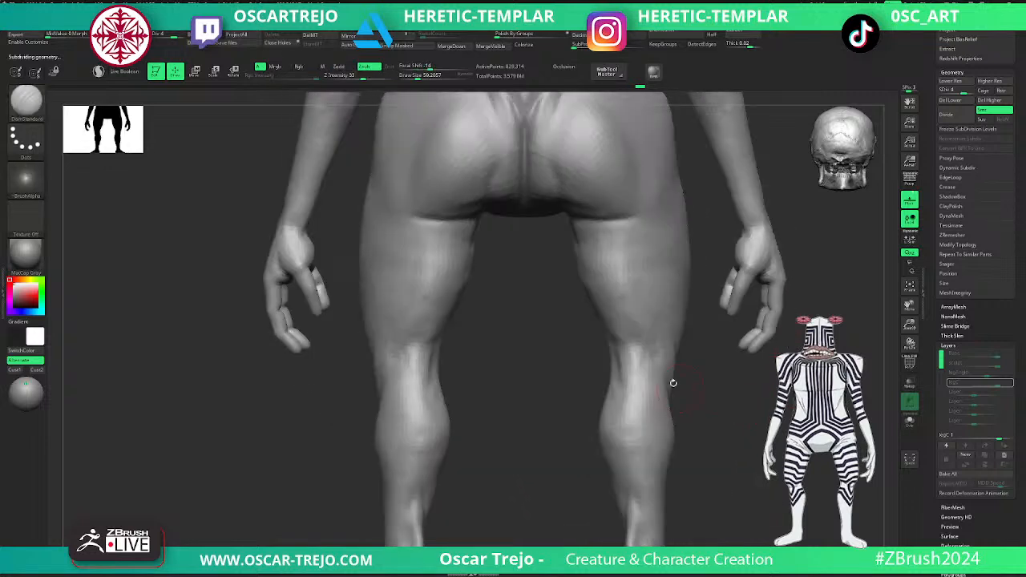
key("shift+d")
key("shift+d")
left_click_drag(646, 354, 639, 388)
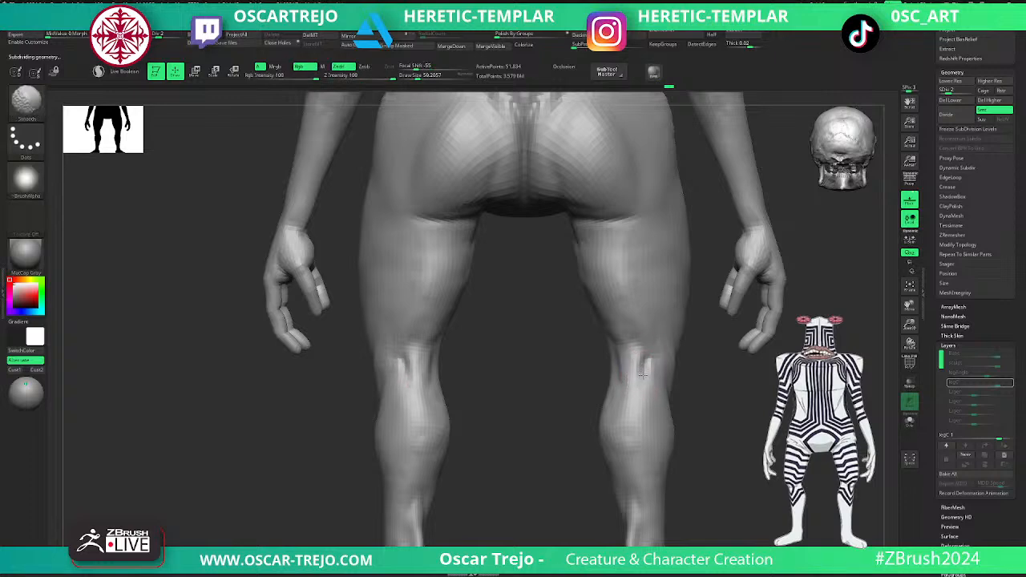
mouse_move(568, 382)
left_mouse_down()
mouse_move(603, 369)
mouse_move(614, 389)
mouse_move(598, 375)
mouse_move(585, 398)
mouse_move(628, 395)
mouse_move(552, 369)
left_mouse_up()
key("d")
- Build up the calf muscles with ClayBuildup at subdivision level 2, draw size about 108
left_click_drag(747, 415, 709, 401)
mouse_move(709, 401)
left_mouse_down("alt")
mouse_move(742, 392)
mouse_move(734, 386)
left_mouse_up("alt")
key("shift+d")
key("b")
key("c")
key("b")
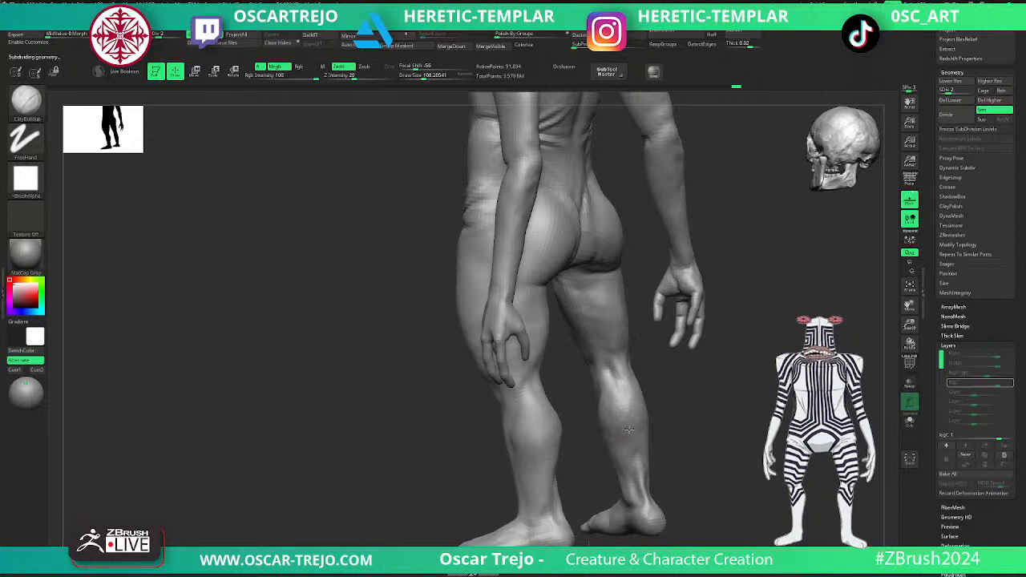
key("d")
mouse_move(682, 394)
left_mouse_down()
mouse_move(697, 400)
mouse_move(770, 356)
left_mouse_up()
left_click_drag(770, 355, 746, 489, "alt")
left_click_drag(703, 309, 707, 344, "alt")
- Adjust the body's form with the Move brush at draw size about 136, and return to subdivision level 5
key("shift+d")
key("shift+d")
key("b")
key("m")
key("v")
left_click_drag(627, 291, 631, 294)
key("bracketright")
mouse_move(614, 354)
left_mouse_down()
mouse_move(597, 385)
mouse_move(669, 355)
mouse_move(726, 349)
left_mouse_up()
key("d")
key("d")
key("d")
key("d")
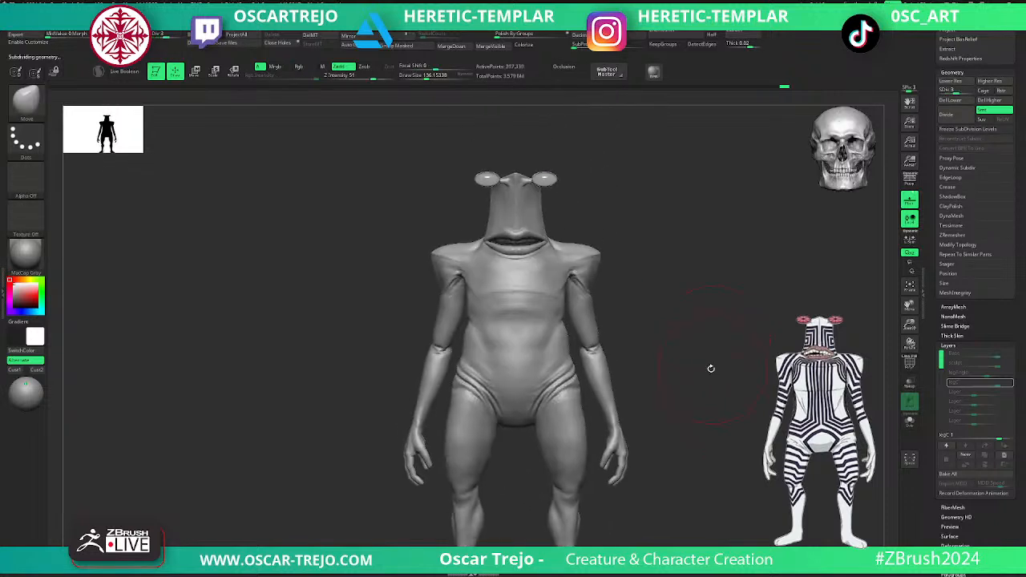
- Flatten the chest with the TrimDynamic brush at draw size about 136 on subdivision level 5
mouse_move(701, 276)
left_mouse_down("alt")
mouse_move(680, 297)
mouse_move(682, 360)
mouse_move(588, 357)
mouse_move(653, 334)
mouse_move(650, 363)
left_mouse_up("alt")
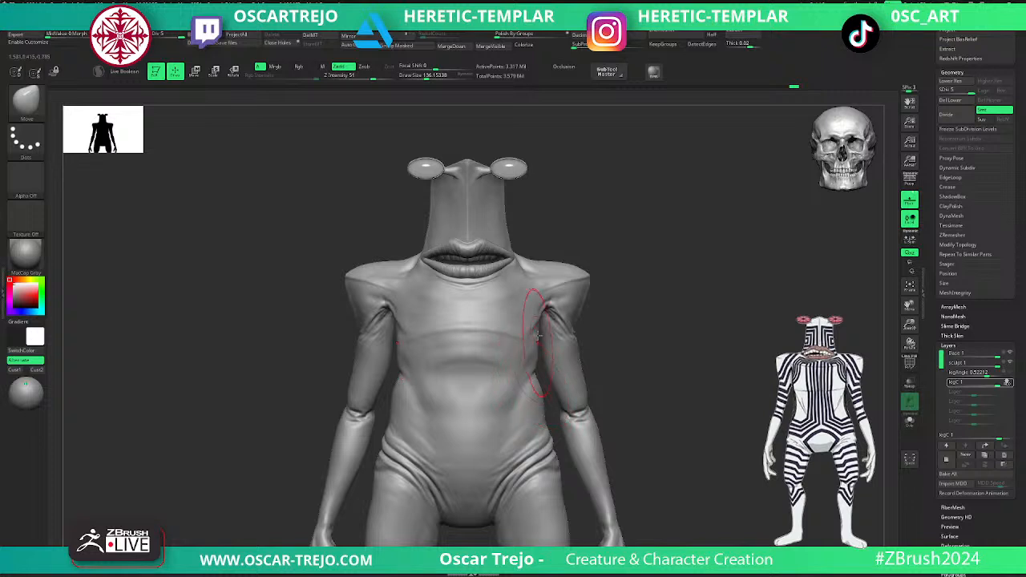
key("b")
key("t")
key("d")
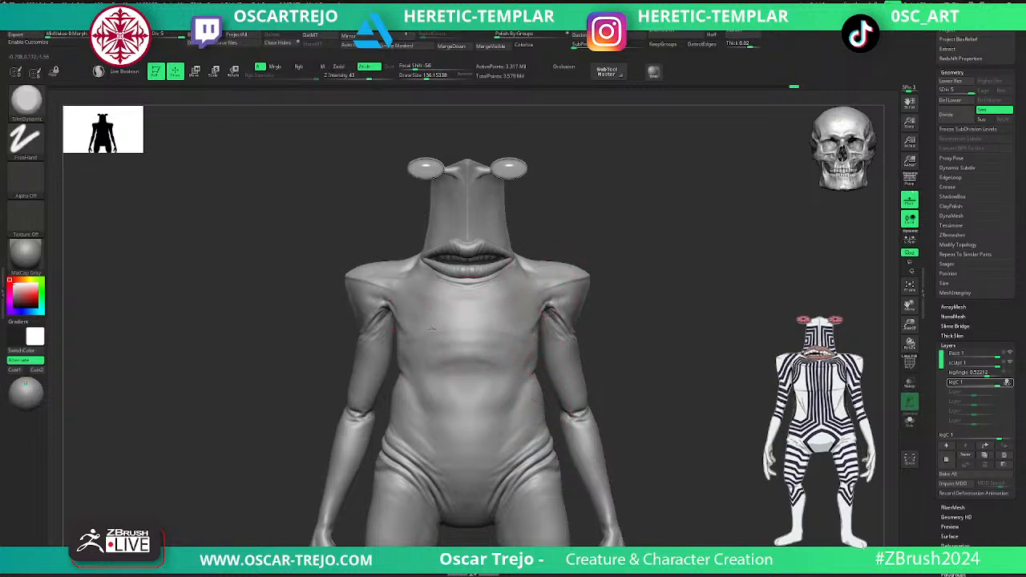
mouse_move(597, 350)
left_mouse_down()
mouse_move(663, 323)
mouse_move(643, 346)
mouse_move(616, 347)
mouse_move(639, 382)
mouse_move(636, 323)
mouse_move(637, 348)
mouse_move(604, 343)
left_mouse_up()
mouse_move(675, 286)
left_mouse_down()
mouse_move(676, 297)
mouse_move(600, 294)
mouse_move(627, 273)
mouse_move(639, 310)
mouse_move(624, 342)
left_mouse_up()
- Stop recording the legC layer, move it above legAngle, and add a new layer named Asym
left_click(1007, 383)
left_click(989, 446)
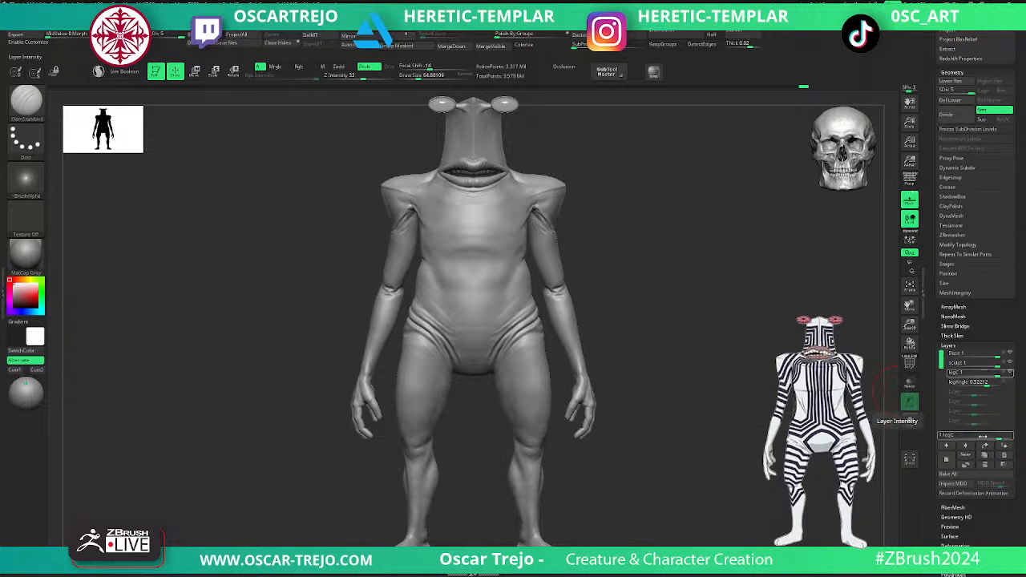
left_click(947, 460)
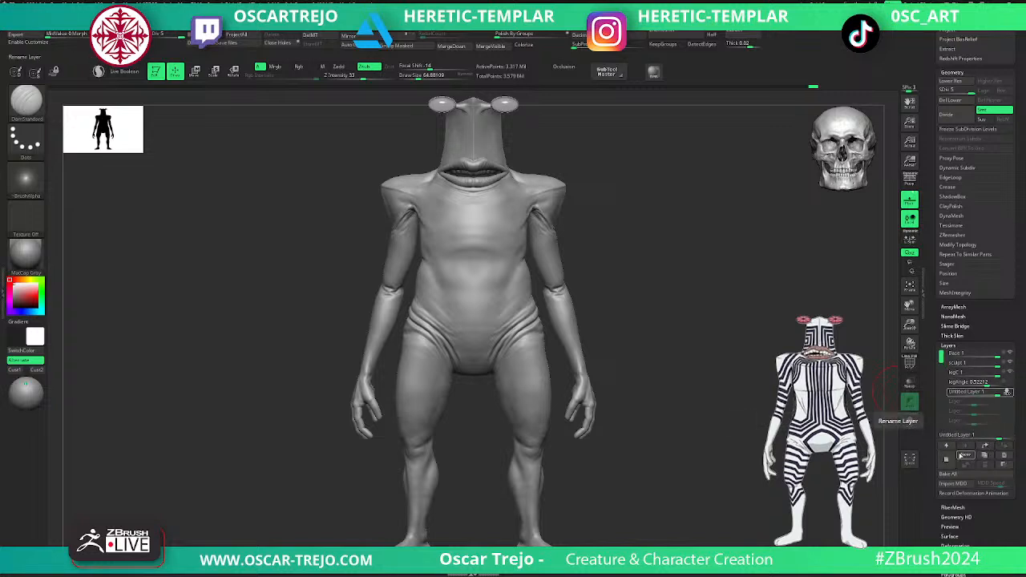
left_click(963, 457)
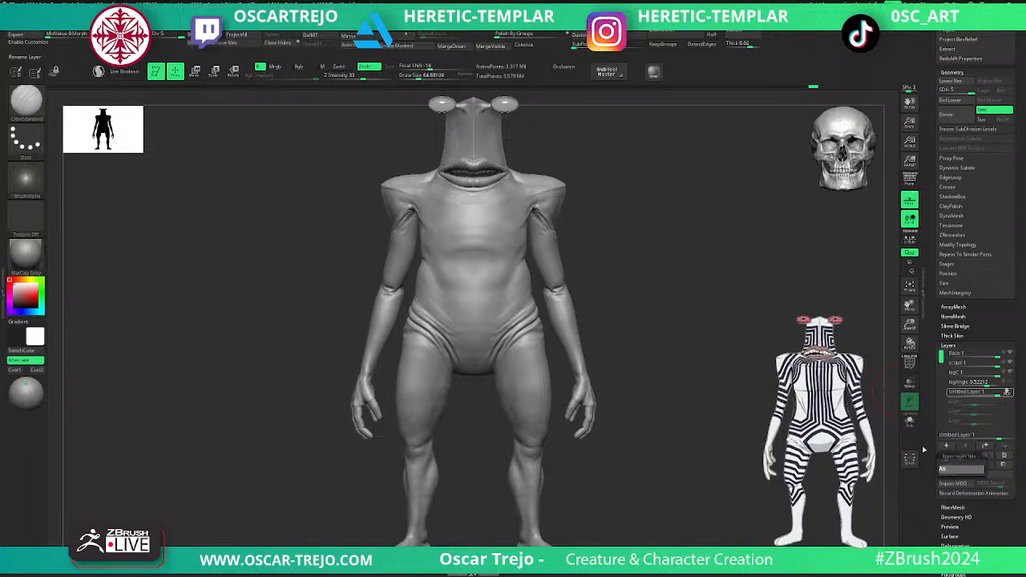
type("Asym")
key("Return")
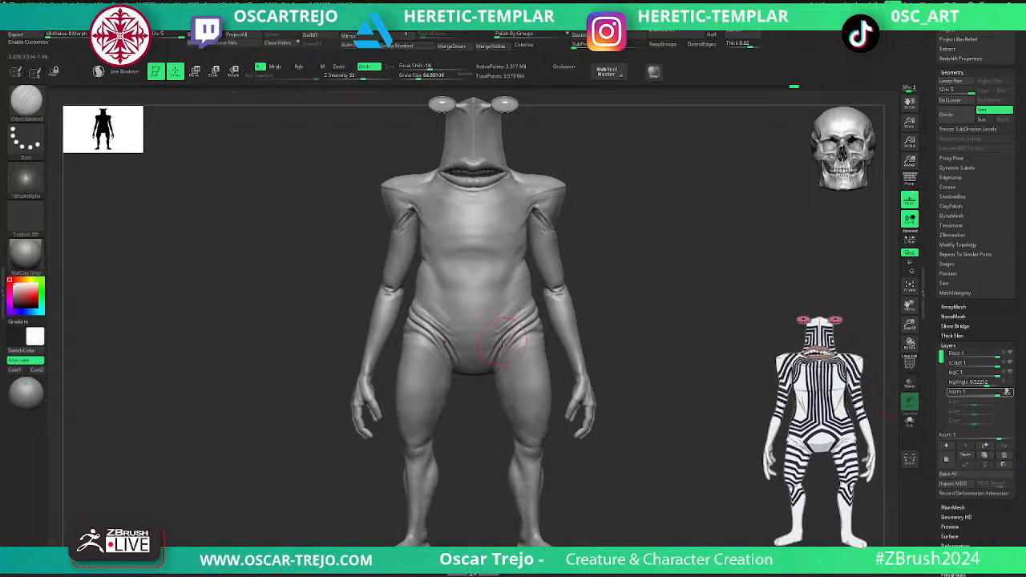
- Refine the groin and hip folds at subdivision level 4 with the Standard and DamStandard brushes, draw size about 51
left_click_drag(627, 275, 634, 382, "alt")
key("shift+d")
left_click_drag(546, 315, 517, 336, "shift")
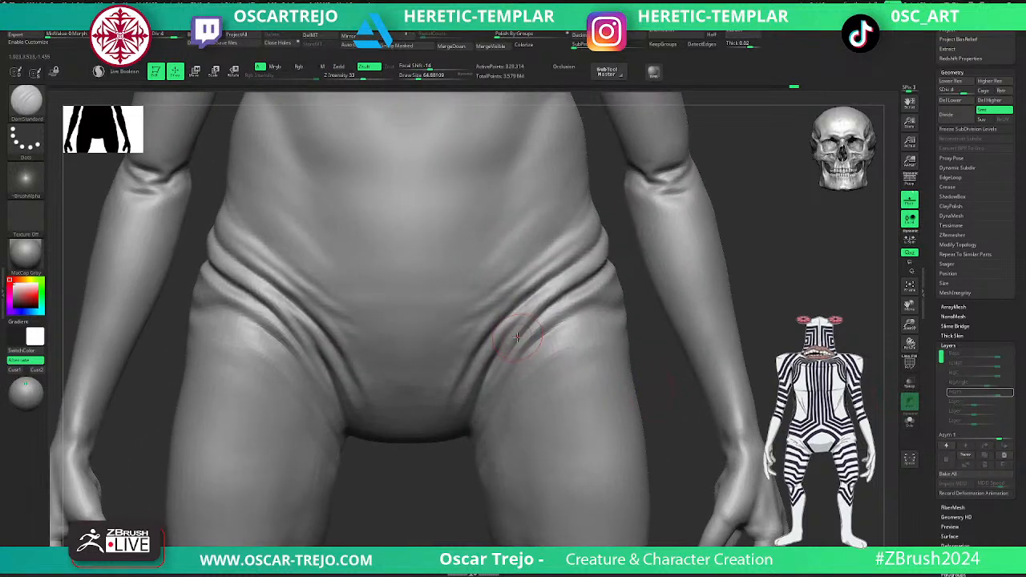
key("b")
key("s")
key("t")
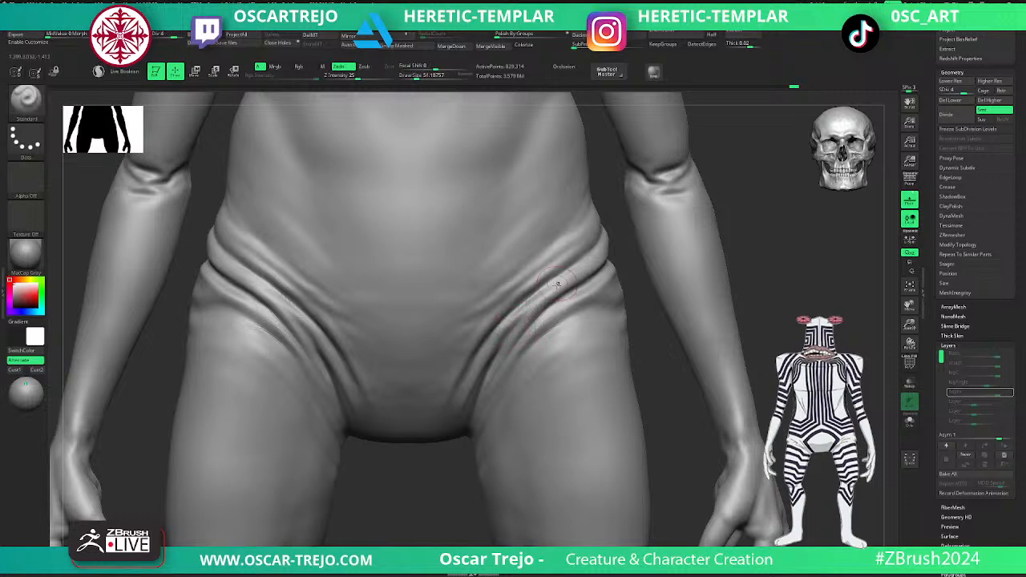
key("b")
key("d")
key("s")
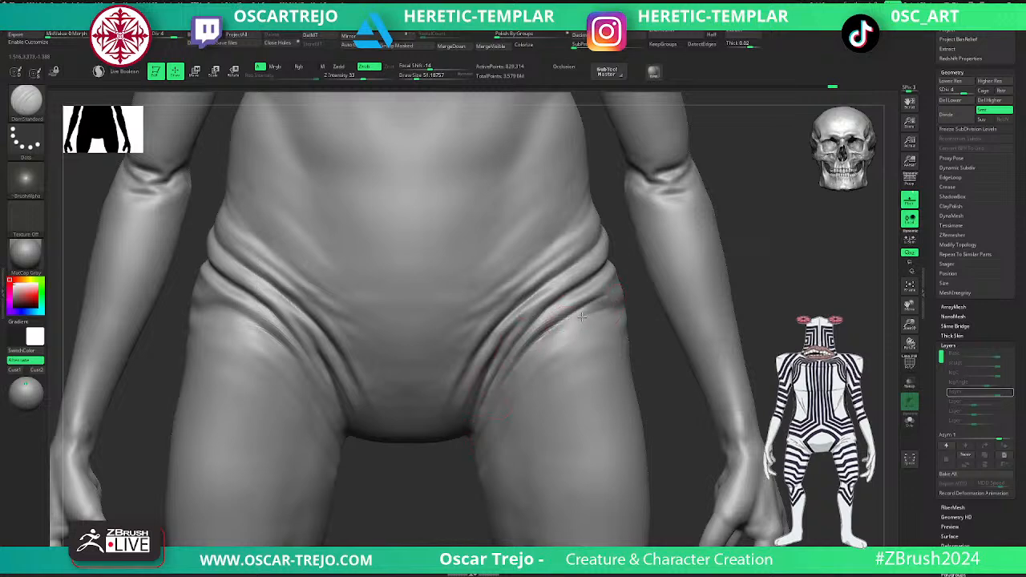
- Carve finer creases into the hip folds with DamStandard at draw sizes about 49 and 35, going up to subdivision level 5
key("shift")
key("s")
left_click_drag(583, 296, 518, 340)
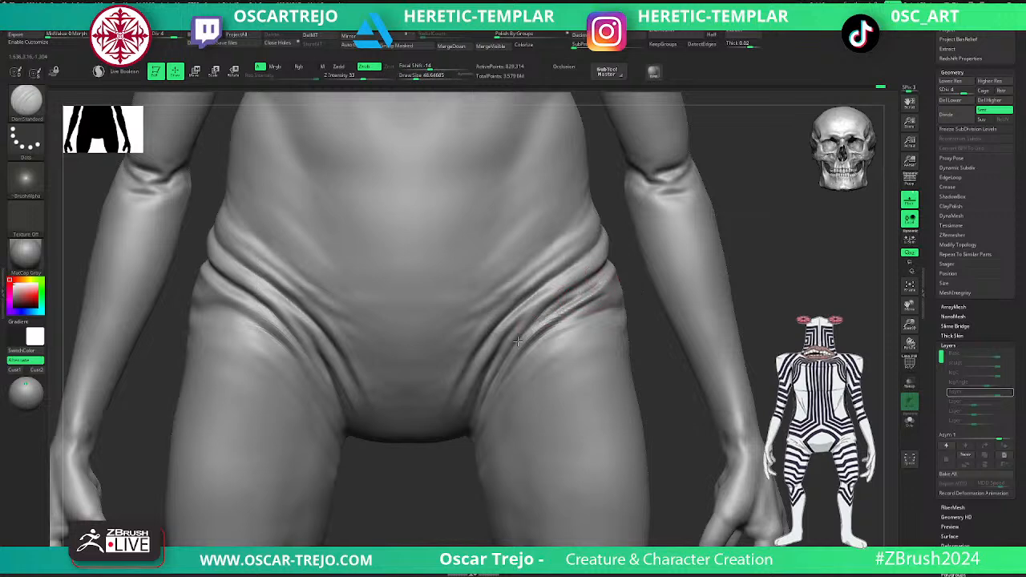
key("ctrl+d")
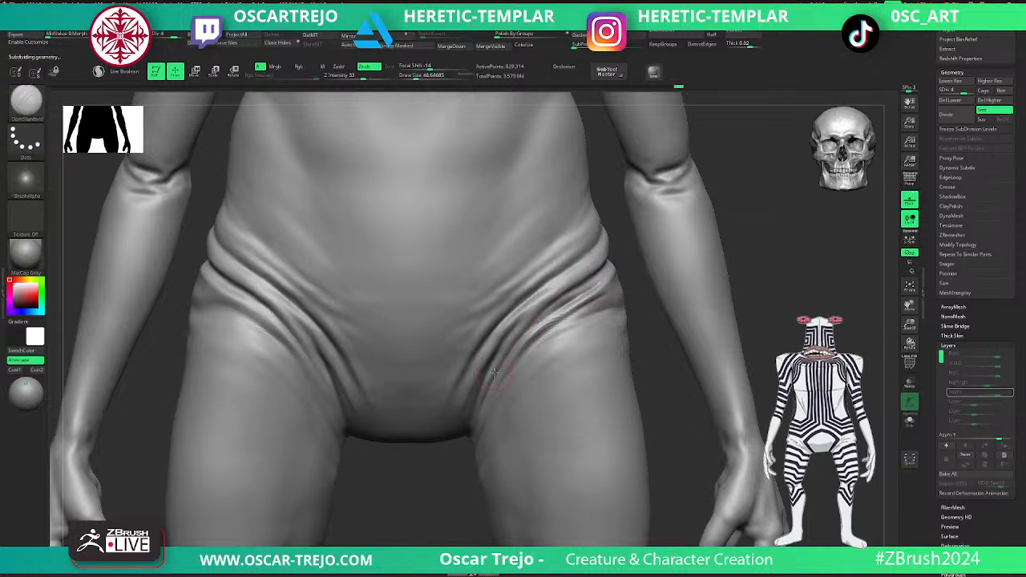
key("s")
left_click_drag(571, 297, 565, 296)
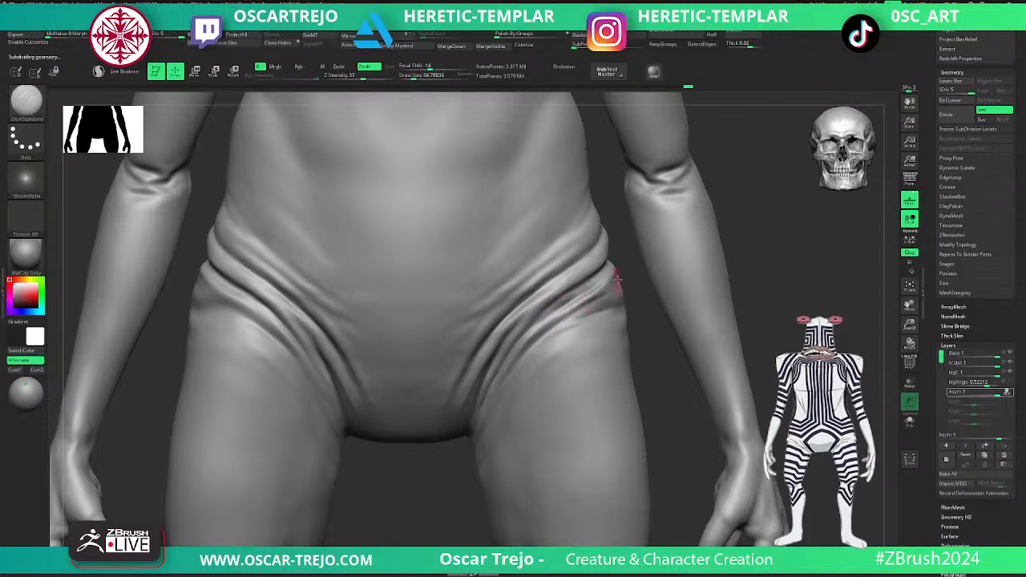
- Display the polygroup wireframe on the body and drop to subdivision level 1
key("f")
key("shift+f")
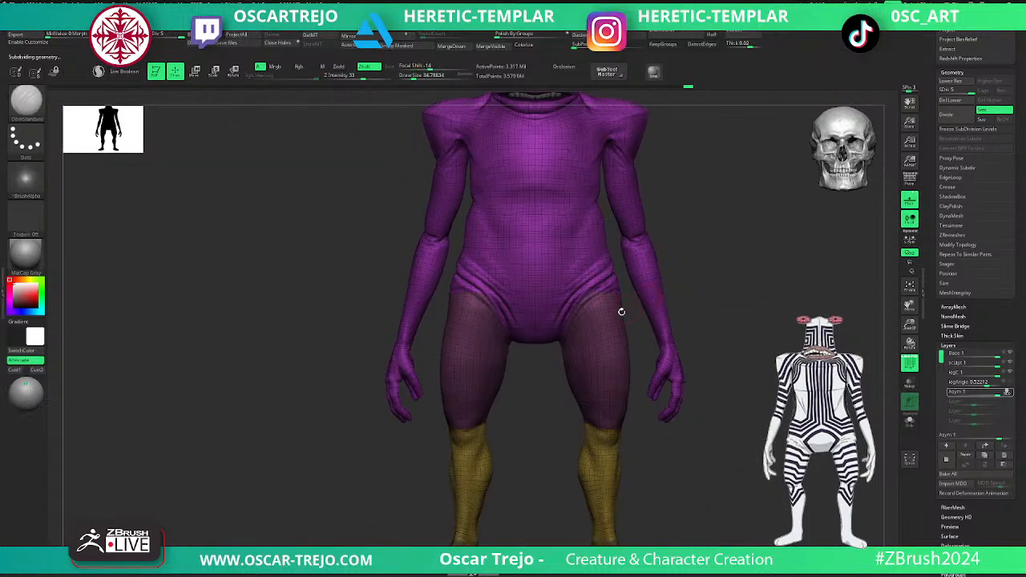
key("shift+d")
key("shift+d")
key("shift+d")
key("shift+d")
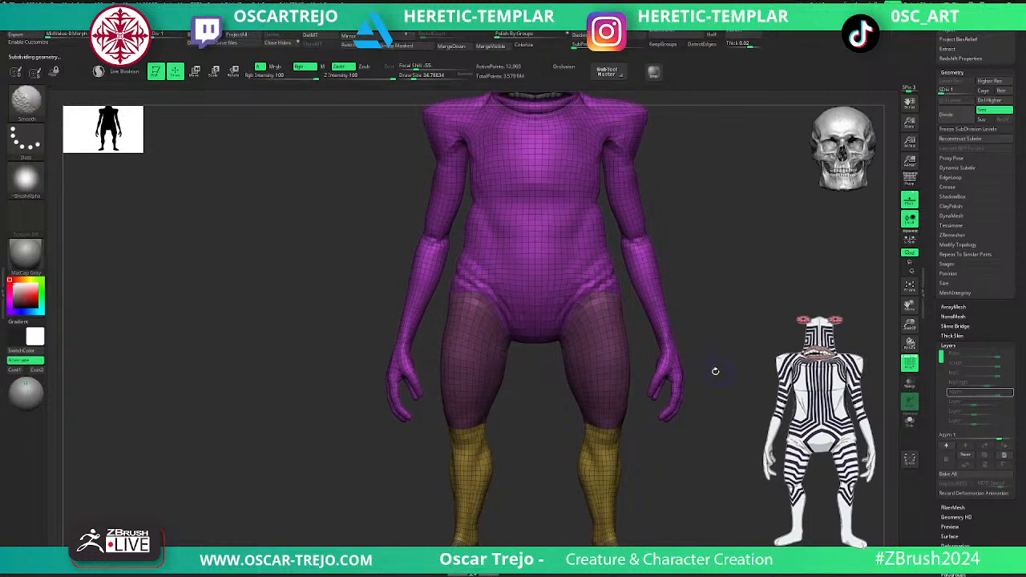
scroll(696, 356, "up", 5)
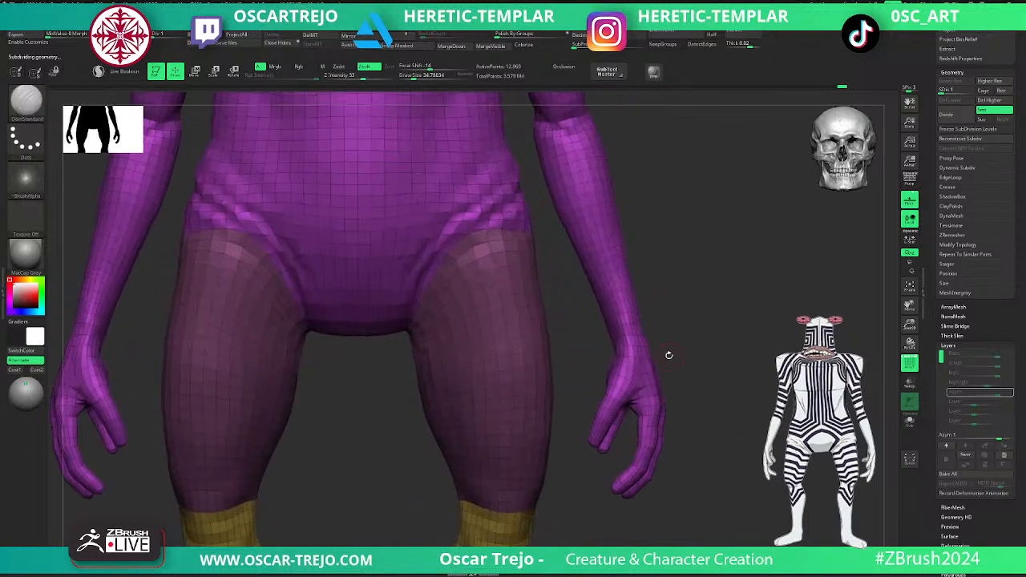
- Isolate both hands, shrink the visible area to the wrists, and assign the hands their own polygroup
left_click_drag(680, 319, 584, 516, "ctrl+shift")
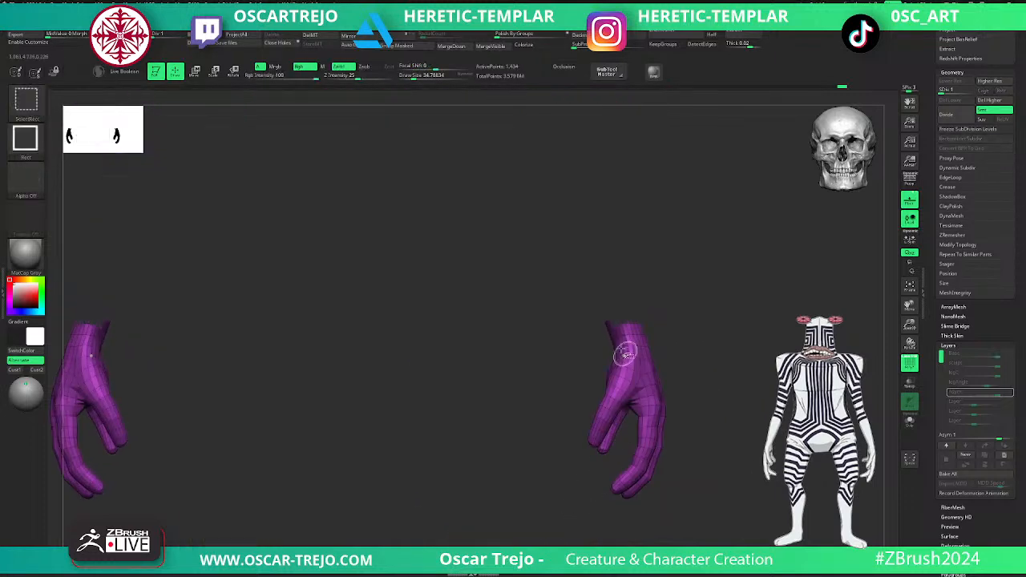
left_click_drag(608, 322, 428, 344)
left_click_drag(494, 334, 473, 328)
key("ctrl+shift+s")
key("ctrl+shift+s")
key("ctrl+w")
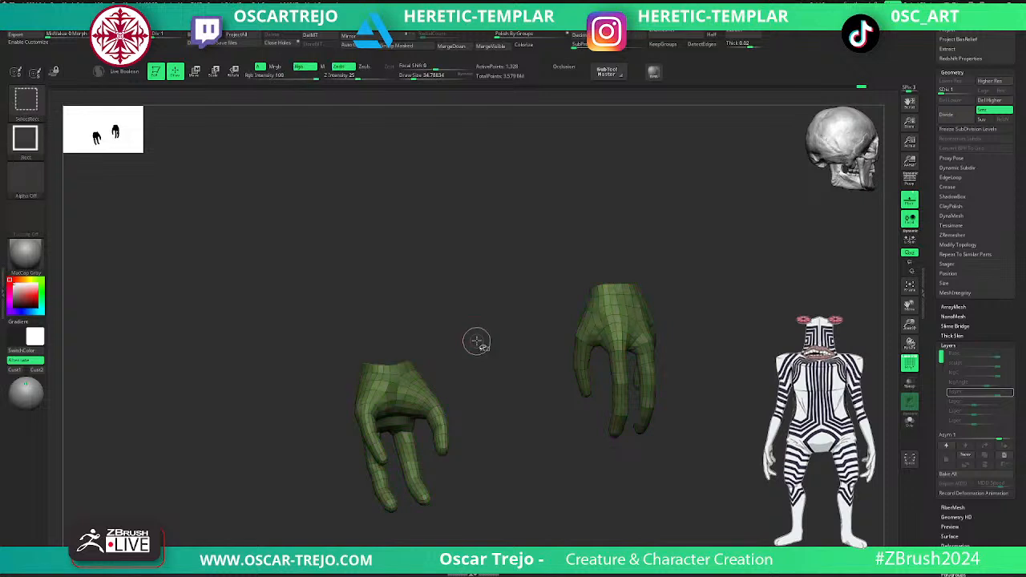
- Grow the visible area up the forearms, hide the hands, and assign the forearms their own polygroup
key("ctrl+shift+x")
key("ctrl+shift+x")
key("ctrl+shift+x")
key("ctrl+shift+x")
key("ctrl+shift+x")
key("ctrl+shift+x")
key("ctrl+shift+x")
key("ctrl+shift+x")
key("ctrl+shift+x")
key("ctrl+shift+x")
key("ctrl+shift+x")
key("ctrl+shift+x")
key("ctrl+shift+x")
key("ctrl+shift+x")
key("ctrl+shift+x")
key("ctrl+shift+x")
key("ctrl+shift+x")
key("ctrl+shift+x")
key("ctrl+shift+x")
key("ctrl+shift+x")
key("ctrl+shift+x")
key("ctrl+shift+x")
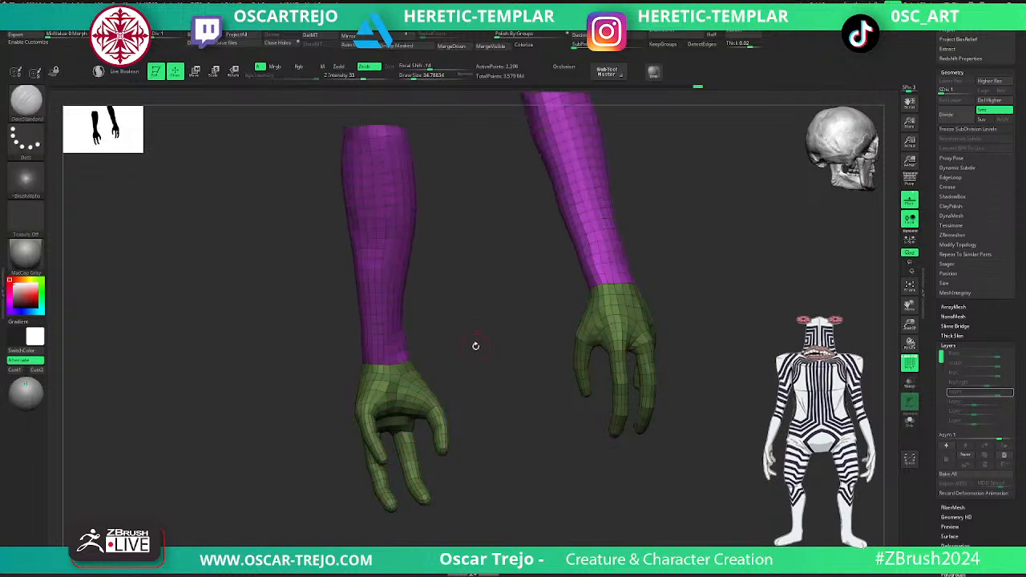
left_click(438, 392, "ctrl+alt+shift")
key("ctrl+w")
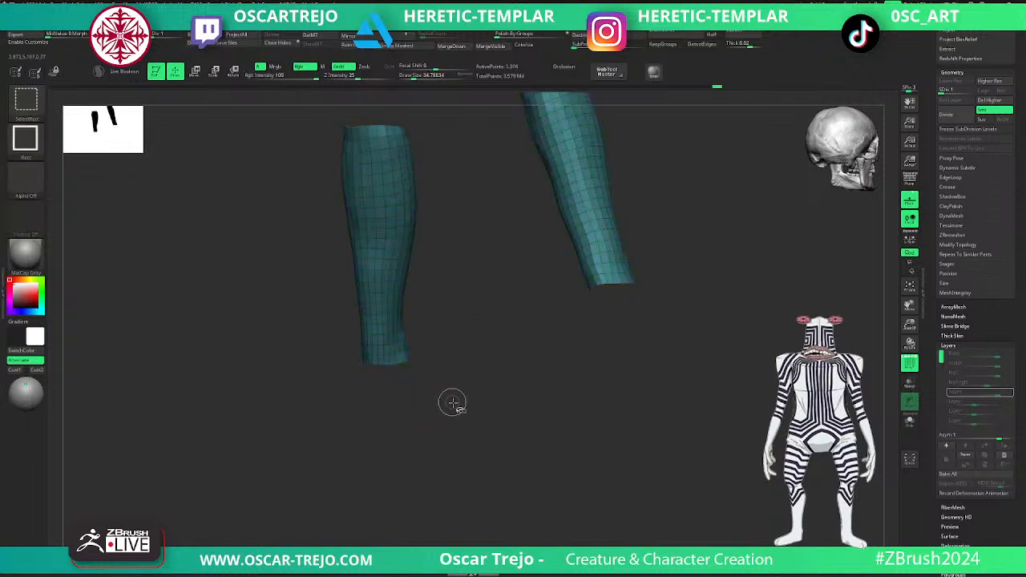
- Show the whole body, isolate the hands, and grow the visible area past the forearms to the upper arms
left_click(451, 401, "ctrl+shift")
key("f")
left_click(396, 394, "ctrl+shift")
key("ctrl+shift+x")
key("ctrl+shift+x")
key("ctrl+shift+x")
key("ctrl+shift+x")
key("ctrl+shift+x")
key("ctrl+shift+x")
key("ctrl+shift+x")
key("ctrl+shift+x")
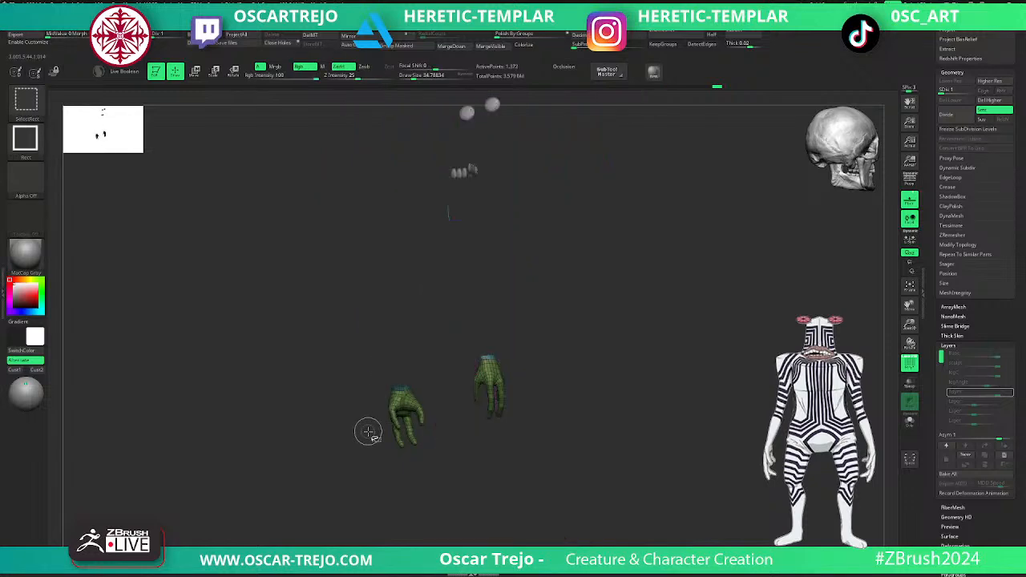
key("ctrl+shift+x")
key("ctrl+shift+x")
key("ctrl+shift+x")
key("ctrl+shift+x")
key("ctrl+shift+x")
key("ctrl+shift+x")
key("ctrl+shift+x")
key("ctrl+shift+x")
left_click_drag(549, 334, 594, 314)
key("ctrl+shift+x")
key("ctrl+shift+x")
key("ctrl+shift+x")
left_click_drag(509, 280, 492, 398, "alt")
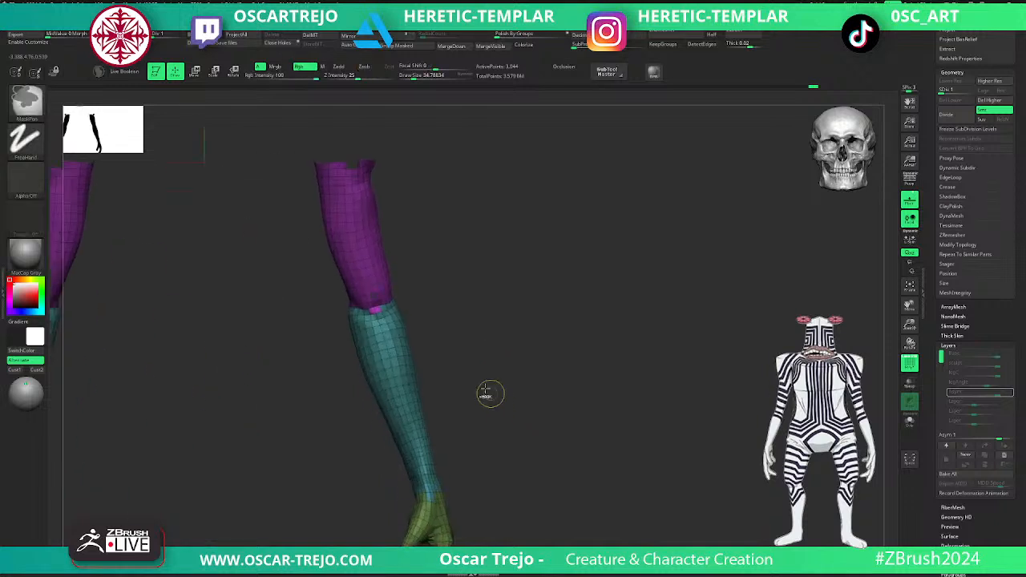
- Shrink the visible area back to the forearms and hands, keeping the stray body-group faces at the elbows in view
key("ctrl+shift+s")
key("ctrl+shift+s")
key("ctrl+shift+s")
key("ctrl+shift+s")
key("ctrl+shift+s")
key("ctrl+shift+s")
key("ctrl+shift+s")
key("ctrl+shift+s")
key("ctrl+shift+s")
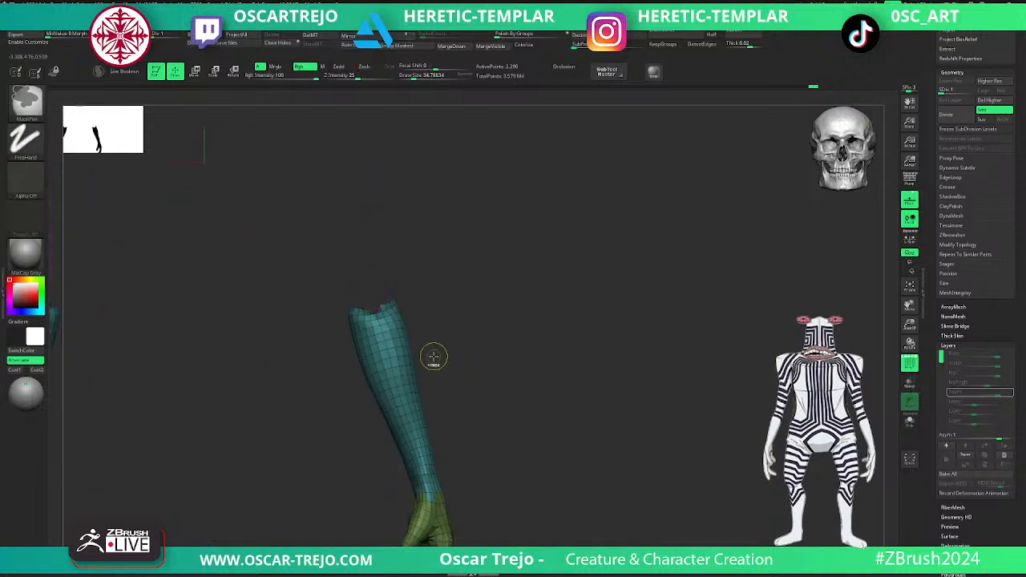
left_click(388, 331, "ctrl+shift")
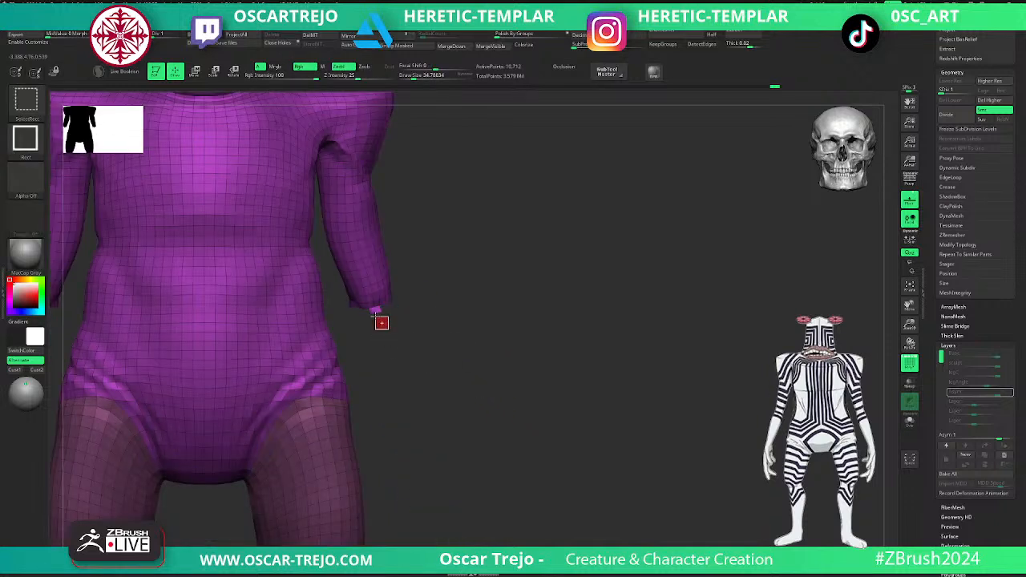
left_click(478, 346, "ctrl+shift")
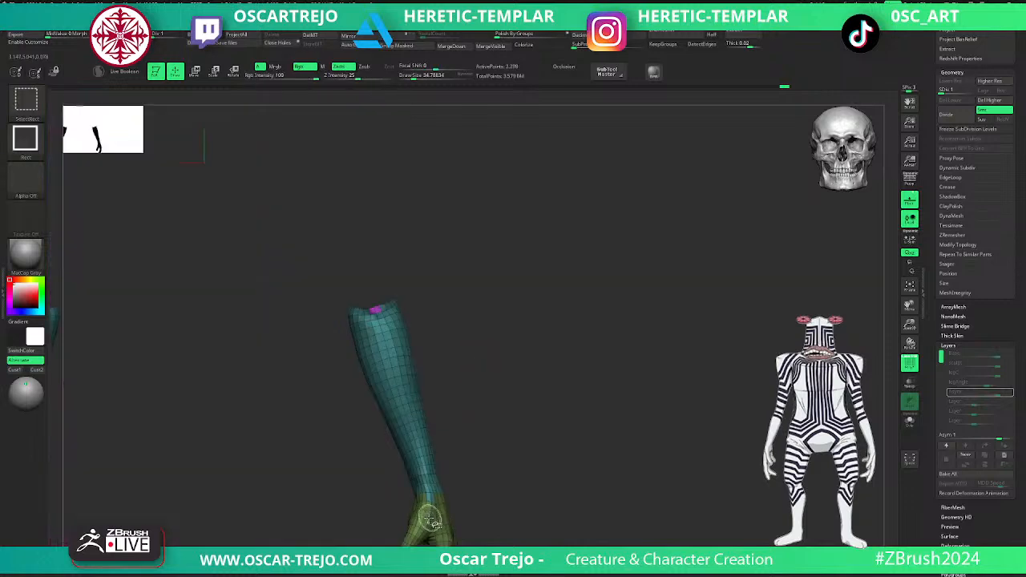
- Hide the hands and assign the forearms, including the stray elbow faces, a single new polygroup
left_click_drag(508, 503, 499, 383, "alt")
left_click(436, 444, "ctrl+shift")
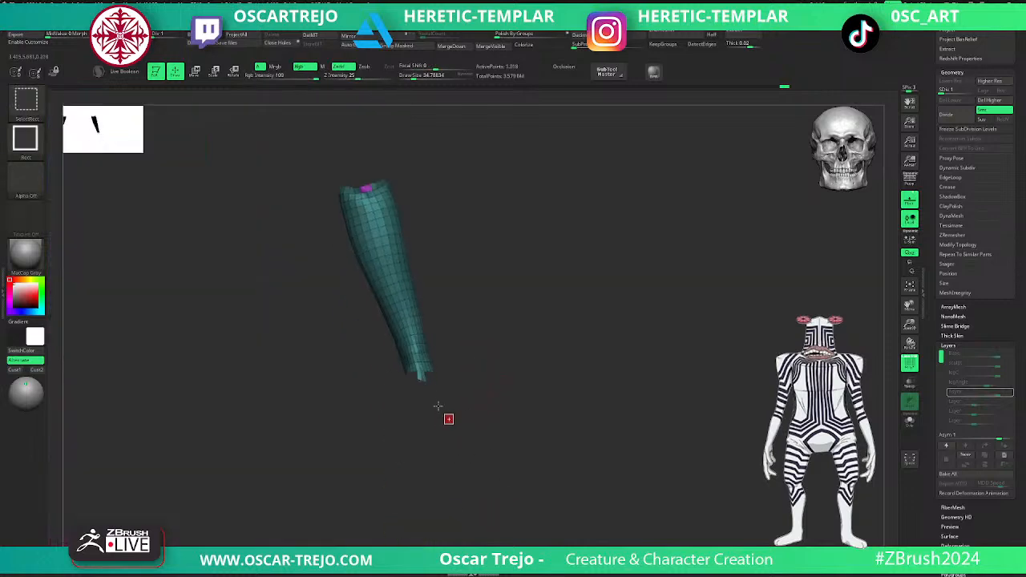
left_click(481, 366, "ctrl+shift")
left_click(446, 394, "ctrl+shift")
mouse_move(475, 375)
left_mouse_down("ctrl+shift")
mouse_move(457, 398)
mouse_move(487, 383)
left_mouse_up("ctrl+shift")
key("ctrl+w")
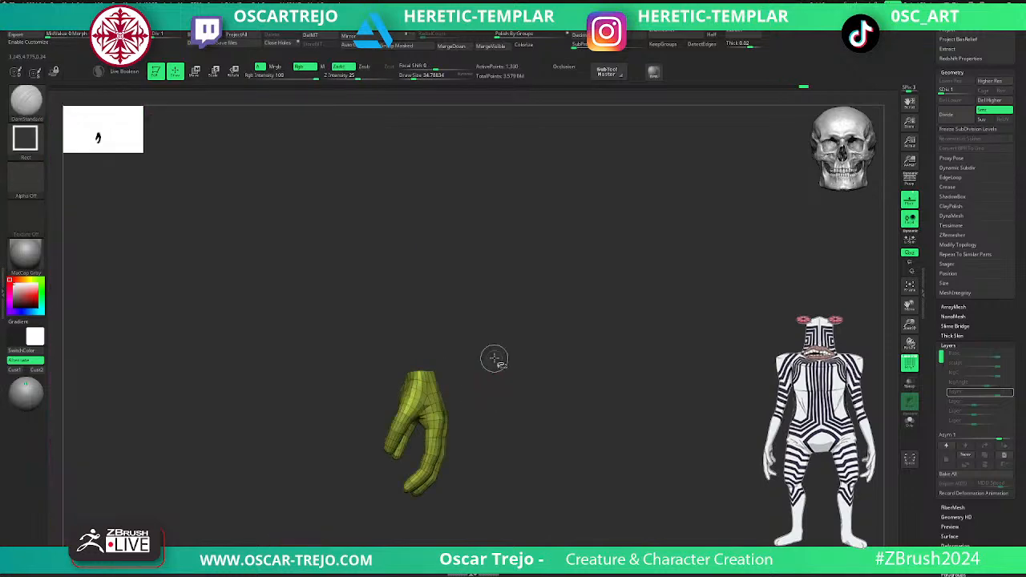
- Show the whole body, isolate the forearms and hands, and grow the visible area up to the shoulders
left_click(493, 353, "ctrl+shift")
left_click_drag(466, 279, 530, 436, "alt")
left_click(444, 392, "ctrl+shift")
key("ctrl+shift+x")
key("ctrl+shift+x")
key("ctrl+shift+x")
key("ctrl+shift+x")
key("ctrl+shift+x")
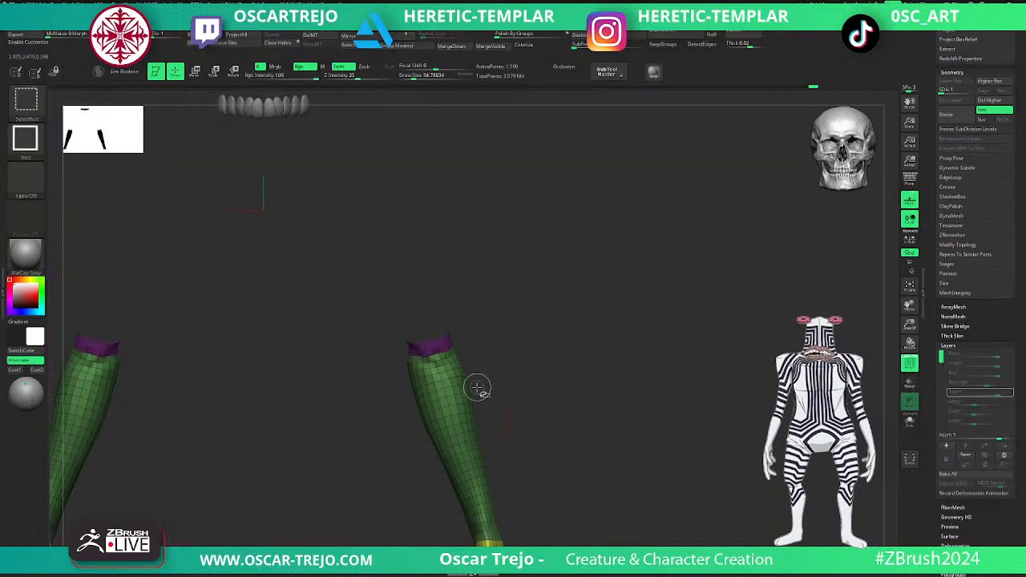
key("ctrl+shift+x")
key("ctrl+shift+x")
key("ctrl+shift+x")
key("ctrl+shift+x")
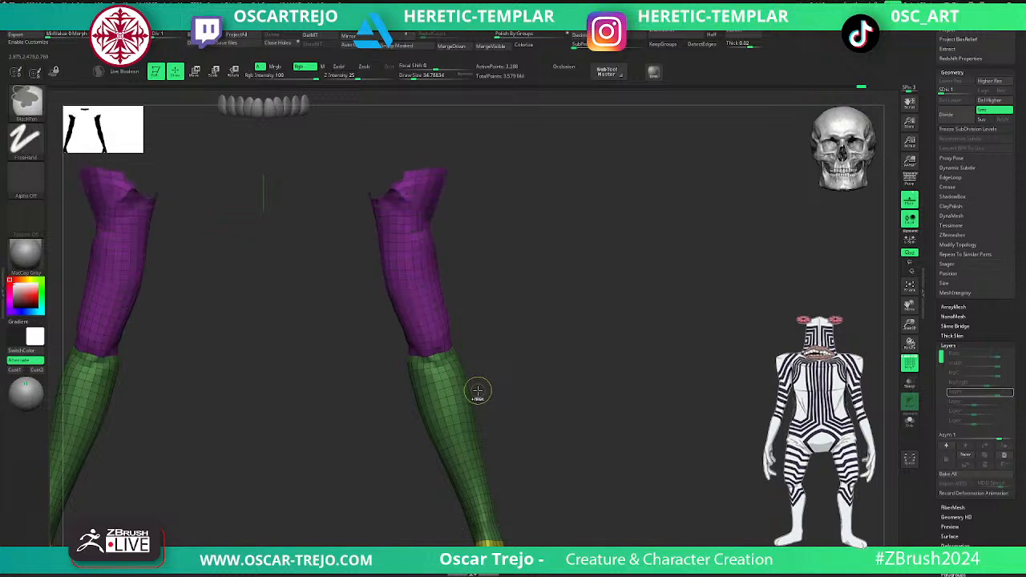
- Hide the forearms and hands, and assign the upper arms their own polygroup
left_click(466, 398, "ctrl+shift")
left_click_drag(545, 445, 530, 309, "alt")
left_click(479, 419, "ctrl+shift")
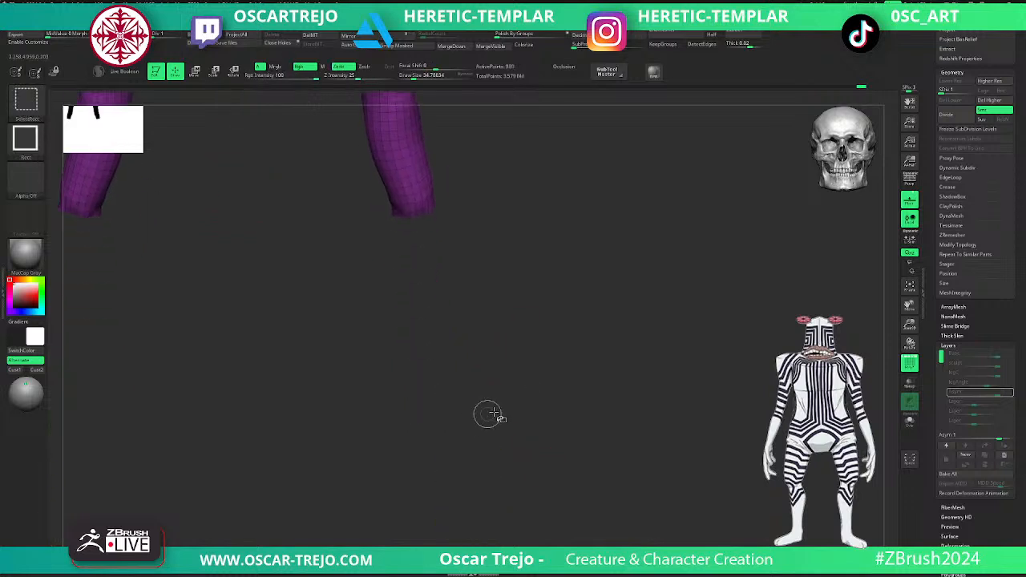
key("ctrl+w")
left_click(533, 386, "ctrl+shift")
key("f")
left_click(549, 280, "ctrl+shift")
key("ctrl+w")
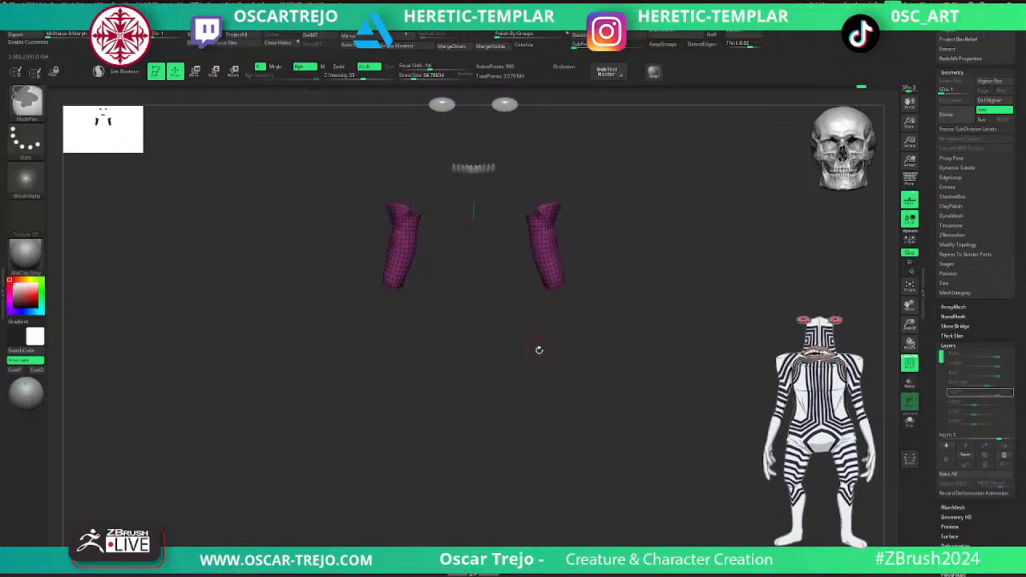
key("ctrl+w")
- Show the whole body, turn off the polygroup wireframe, and raise the mesh to subdivision level 5
left_click(622, 310, "ctrl+shift")
left_click_drag(623, 309, 684, 321)
key("shift+f")
key("d")
key("d")
key("d")
key("d")
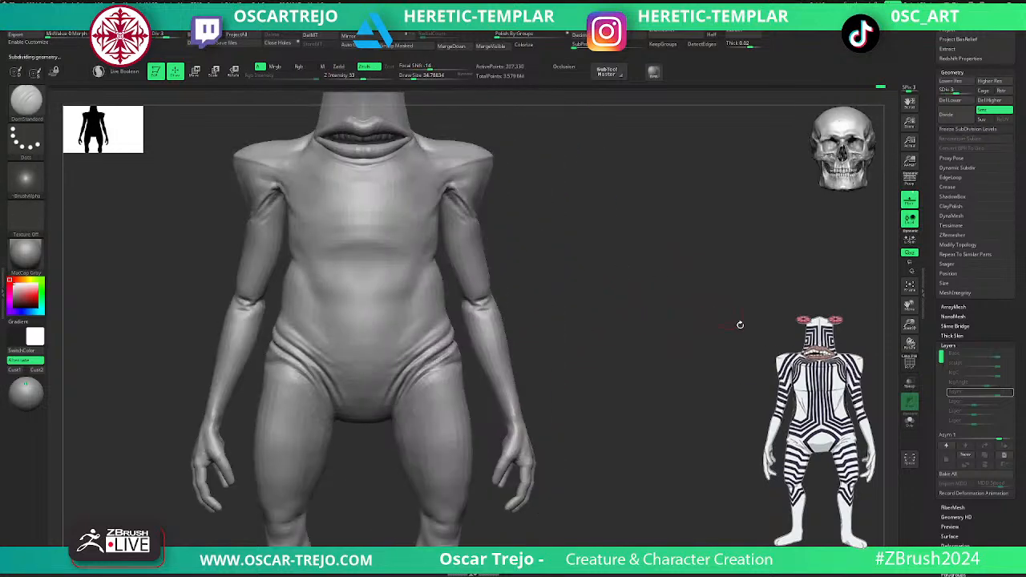
- Drop to subdivision level 4 and carve the crease between the groin folds and the upper thigh with DamStandard
left_click_drag(609, 377, 436, 290, "alt")
left_click_drag(399, 245, 401, 355, "alt")
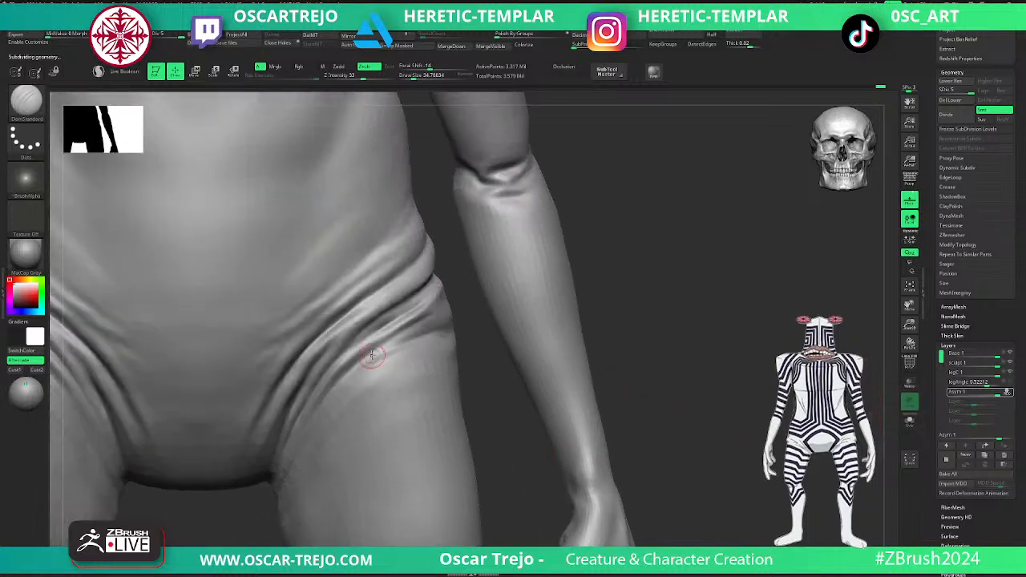
key("shift+d")
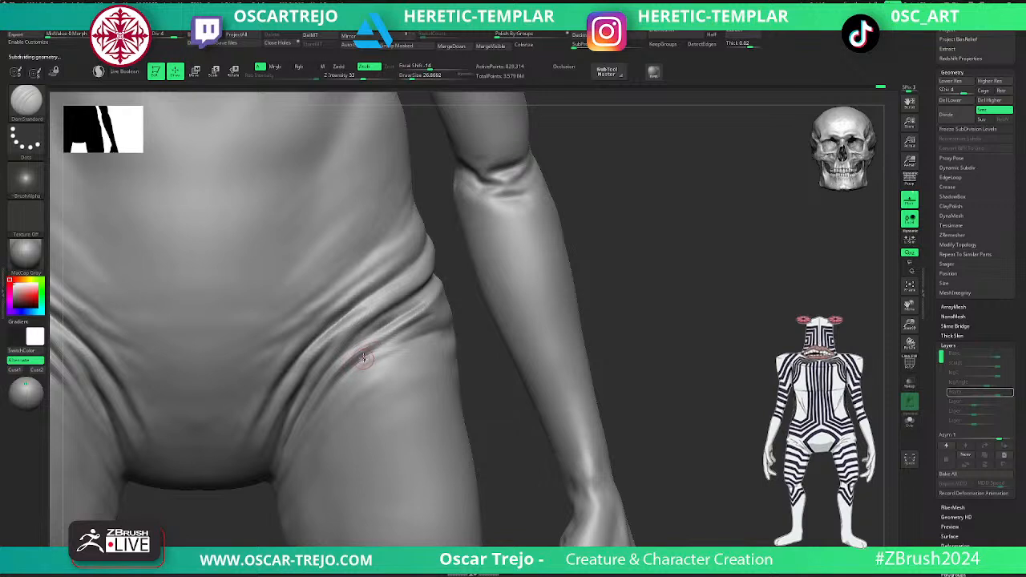
left_click_drag(335, 375, 338, 359)
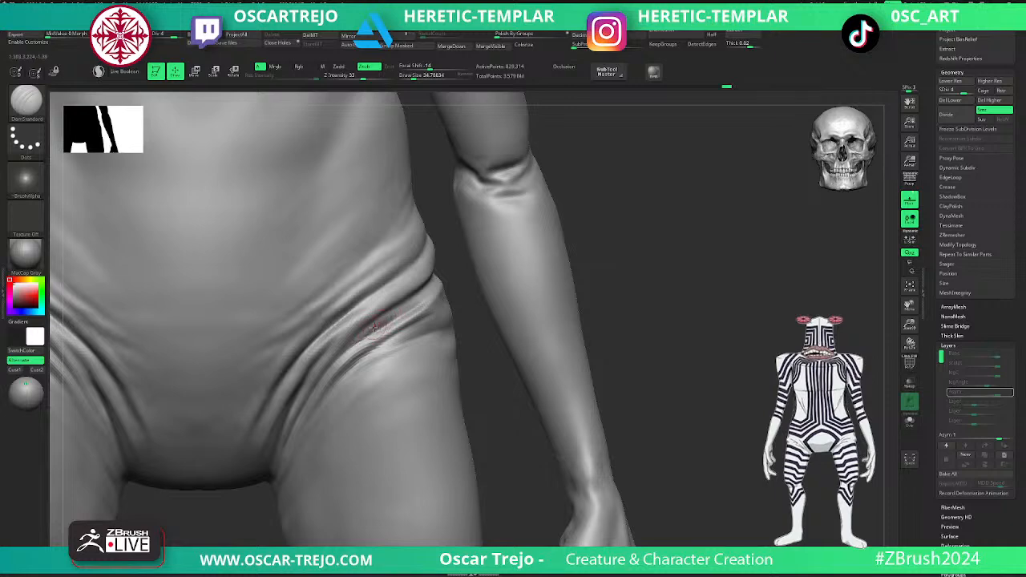
- Switch to the Standard brush and build up the skin folds at the outer hip
key("b")
key("s")
key("t")
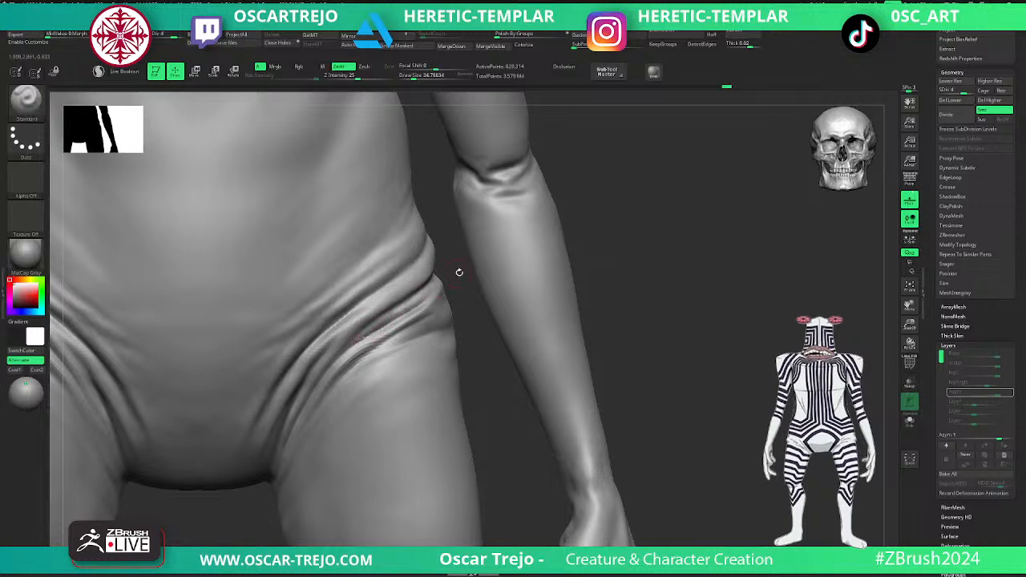
left_click_drag(455, 272, 450, 280)
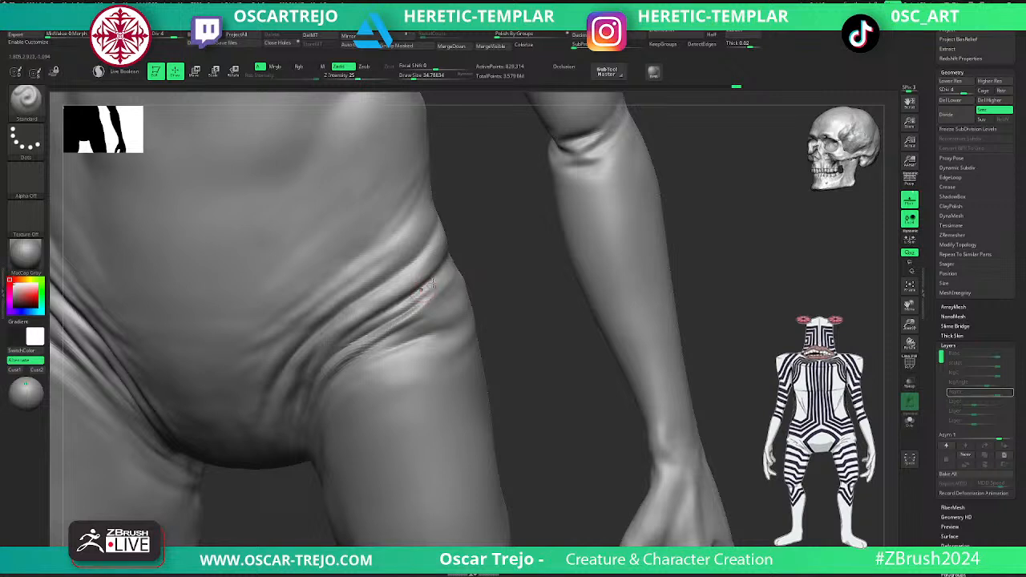
- Carve the creases between the outer hip folds with a larger DamStandard brush
key("b")
key("d")
key("s")
left_click_drag(444, 277, 404, 310)
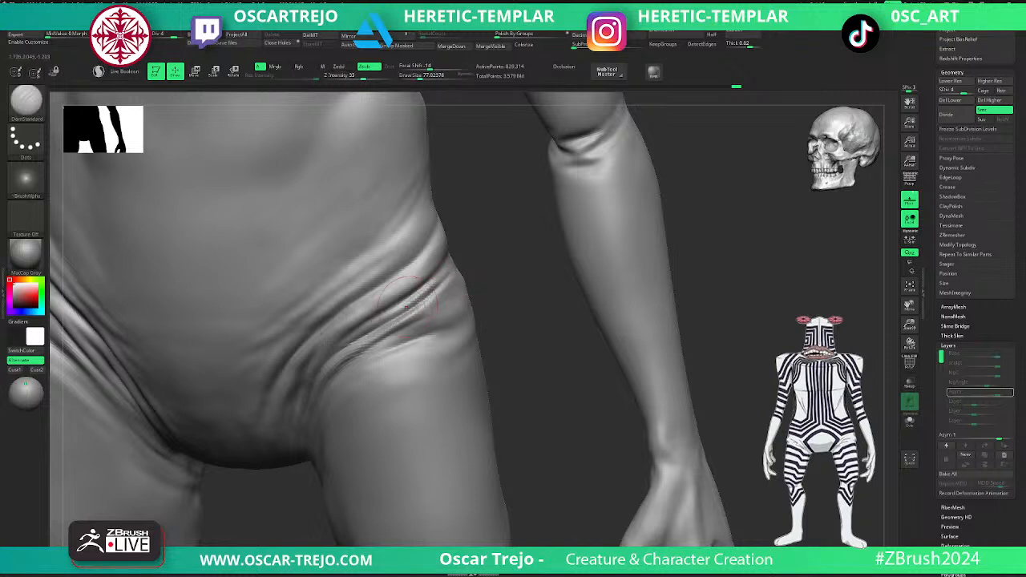
left_click_drag(459, 288, 398, 333)
left_click_drag(502, 303, 447, 322)
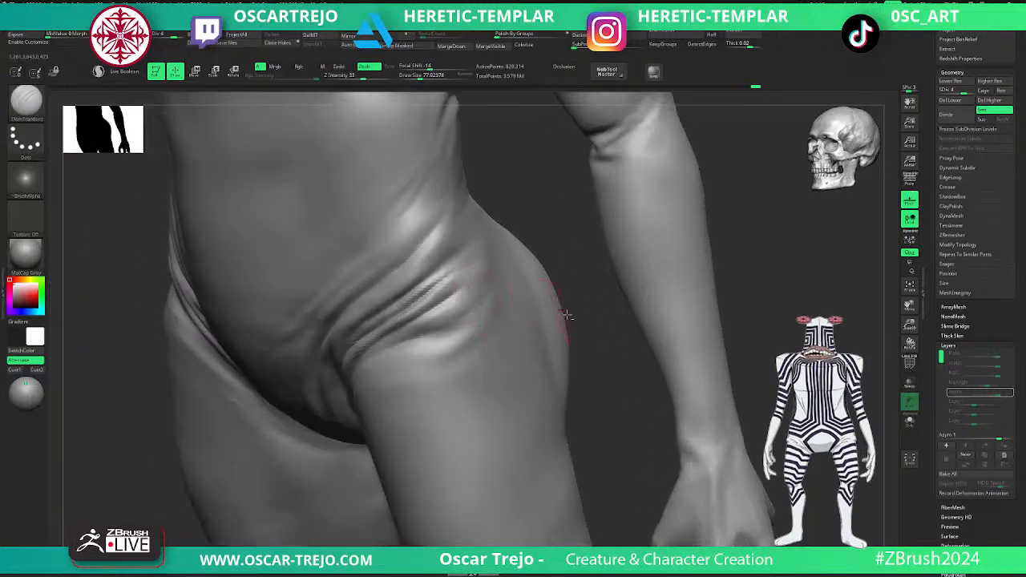
- Hide the hands, forearms and upper arms so the side of the hips is unobstructed
right_click_drag(550, 311, 490, 300, "ctrl")
left_click(504, 316, "ctrl+shift")
left_click_drag(609, 274, 618, 284, "ctrl+shift")
left_click(502, 292, "ctrl+shift")
left_click(616, 245, "ctrl+shift")
left_click(461, 266, "ctrl+shift")
left_click_drag(606, 227, 571, 250, "ctrl+shift")
left_click(599, 249, "ctrl+shift")
left_click(521, 238, "ctrl+shift")
left_click(548, 285, "ctrl+shift")
left_click(569, 396, "ctrl+shift")
mouse_move(588, 291)
left_mouse_down("alt")
mouse_move(595, 259)
mouse_move(602, 353)
mouse_move(543, 258)
mouse_move(535, 311)
mouse_move(487, 274)
mouse_move(523, 302)
left_mouse_up("alt")
- Carve the hip folds from the side at subdivision level 4 with a smaller DamStandard brush and smooth their outer ends
key("d")
left_click_drag(401, 284, 343, 343, "shift")
key("shift+d")
key("s")
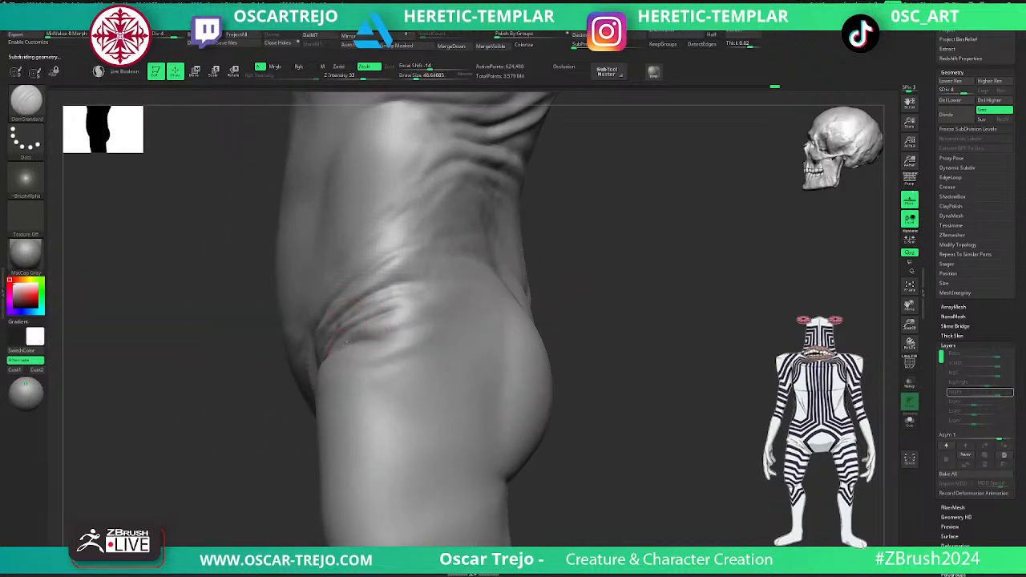
left_click_drag(440, 327, 427, 324, "shift")
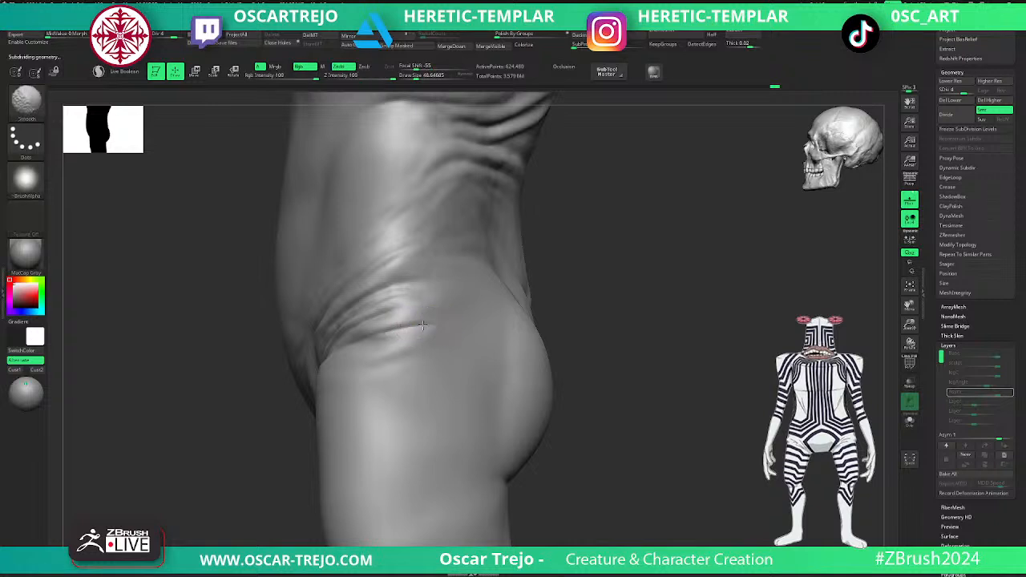
left_click_drag(381, 366, 344, 343, "shift")
- Carve the upper hip fold with an enlarged DamStandard brush and drop to subdivision level 3
key("s")
key("b")
key("m")
key("v")
key("b")
key("d")
key("s")
key("s")
left_click_drag(412, 286, 397, 286)
key("d")
key("shift+d")
key("shift+d")
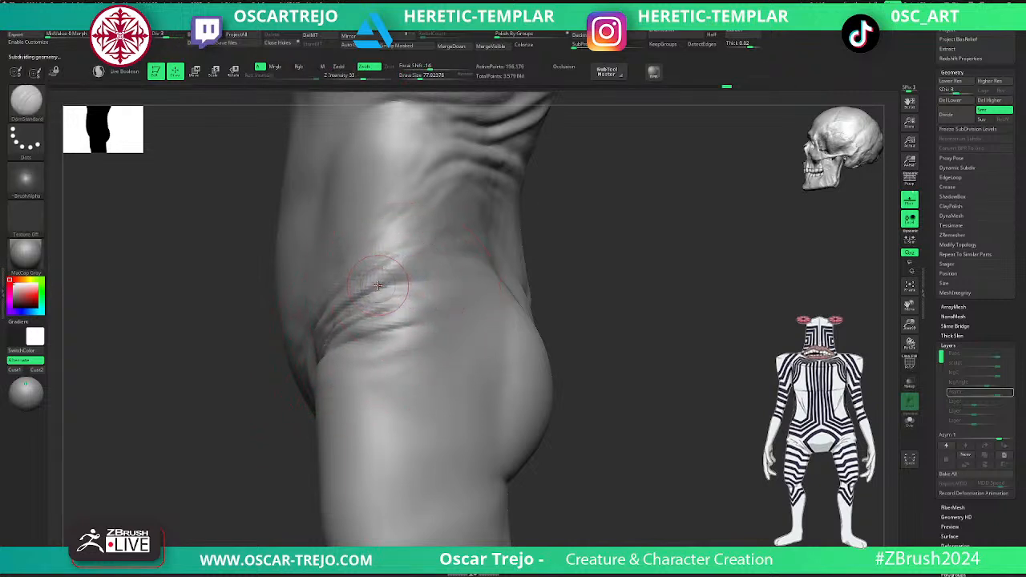
- Refine and smooth the groin folds from the front, working up through subdivision levels 4 and 5
mouse_move(619, 276)
left_mouse_down()
mouse_move(417, 271)
mouse_move(529, 241)
mouse_move(641, 229)
mouse_move(625, 260)
mouse_move(590, 284)
left_mouse_up()
key("d")
key("s")
left_click(461, 273)
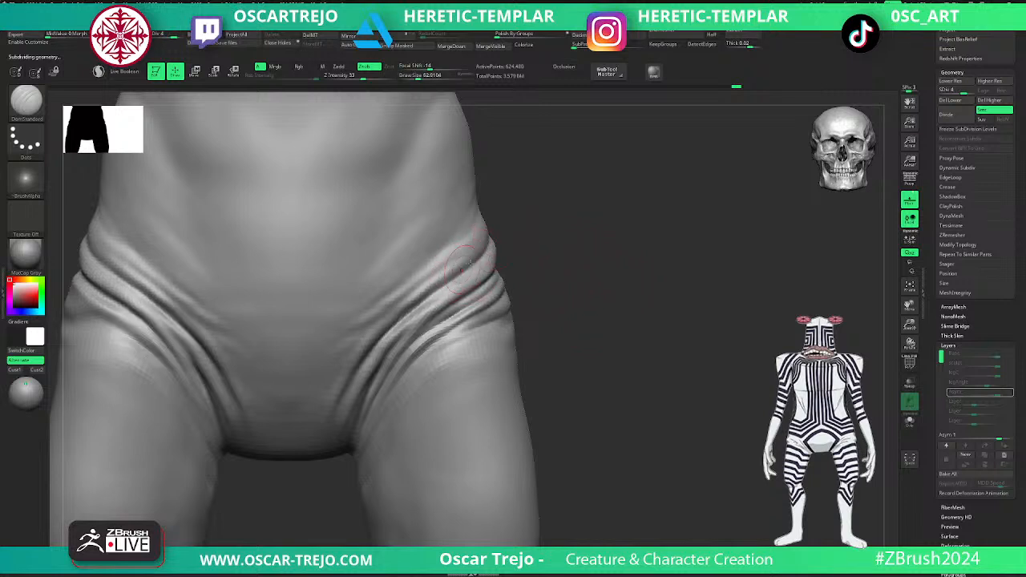
key("d")
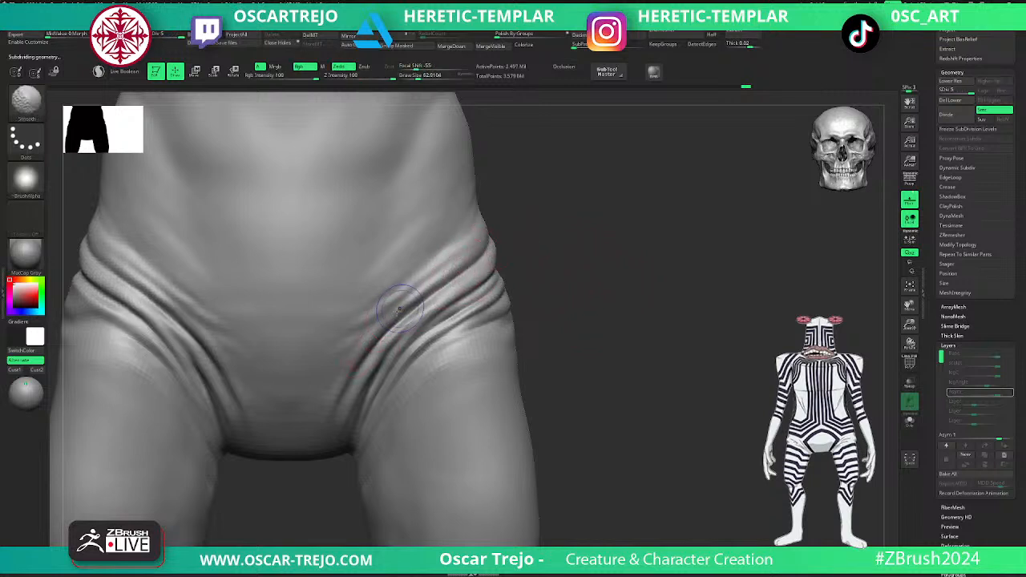
mouse_move(544, 331)
left_mouse_down("alt")
mouse_move(524, 319)
mouse_move(542, 365)
left_mouse_up("alt")
key("s")
left_click(414, 332)
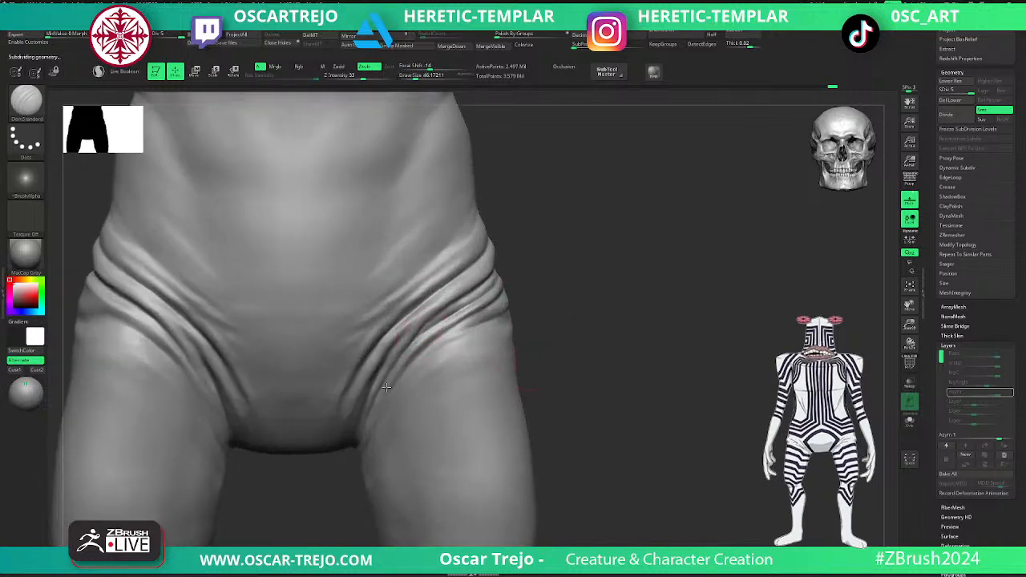
mouse_move(428, 326)
left_mouse_down("shift")
mouse_move(454, 314)
mouse_move(431, 324)
left_mouse_up("shift")
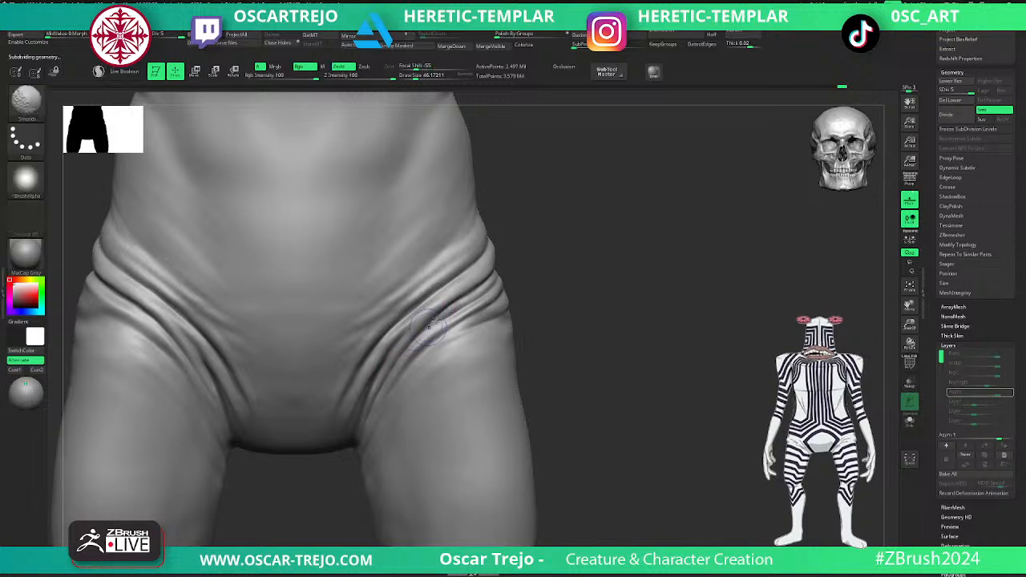
- Drop to subdivision level 4 and carve the lower groin creases outward across the top of the thigh
key("shift+d")
left_click_drag(339, 479, 367, 475)
mouse_move(393, 367)
left_mouse_down("shift")
mouse_move(346, 447)
mouse_move(395, 383)
left_mouse_up("shift")
right_click_drag(424, 353, 447, 341)
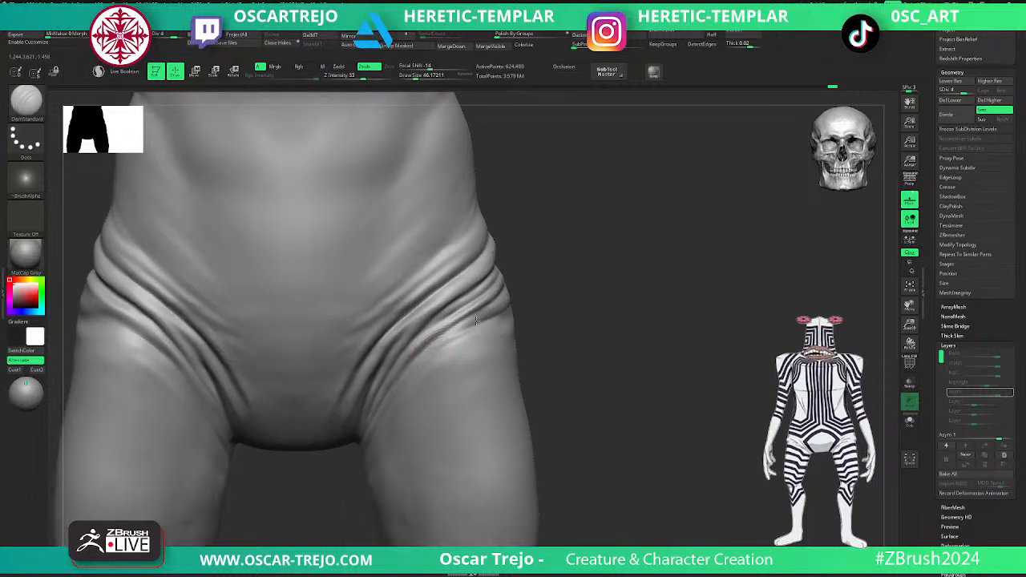
right_click_drag(521, 301, 489, 318)
left_click_drag(499, 314, 530, 299, "shift")
mouse_move(453, 329)
left_mouse_down()
mouse_move(492, 325)
mouse_move(505, 311)
left_mouse_up()
- Extend the hip creases around the back over the upper buttock with DamStandard, smoothing their tapered ends
mouse_move(540, 319)
right_mouse_down()
mouse_move(654, 282)
mouse_move(643, 275)
mouse_move(748, 291)
mouse_move(498, 288)
right_mouse_up()
mouse_move(411, 357)
right_mouse_down()
mouse_move(359, 390)
mouse_move(422, 345)
right_mouse_up()
right_click_drag(505, 299, 388, 372)
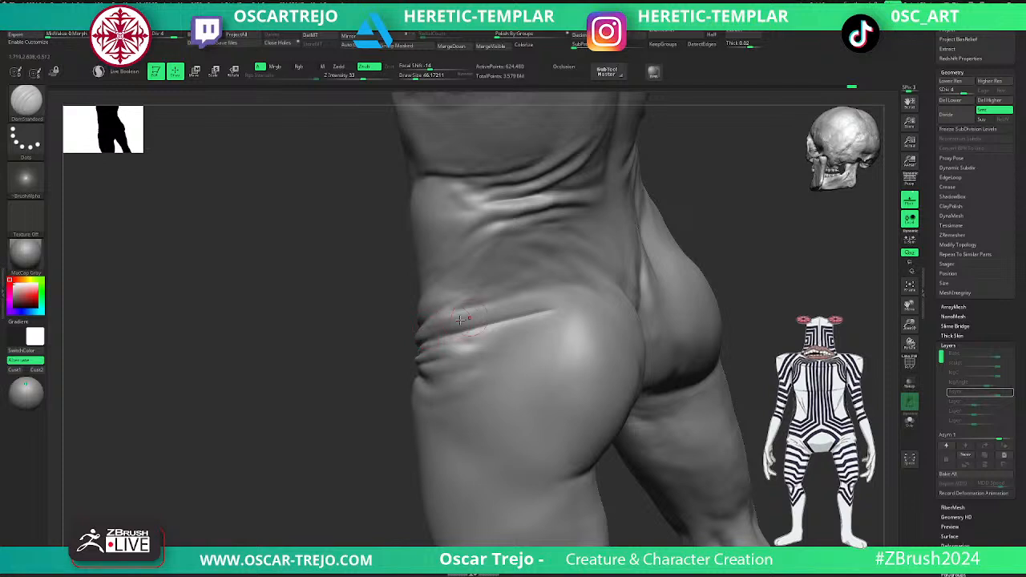
left_click_drag(535, 300, 575, 298)
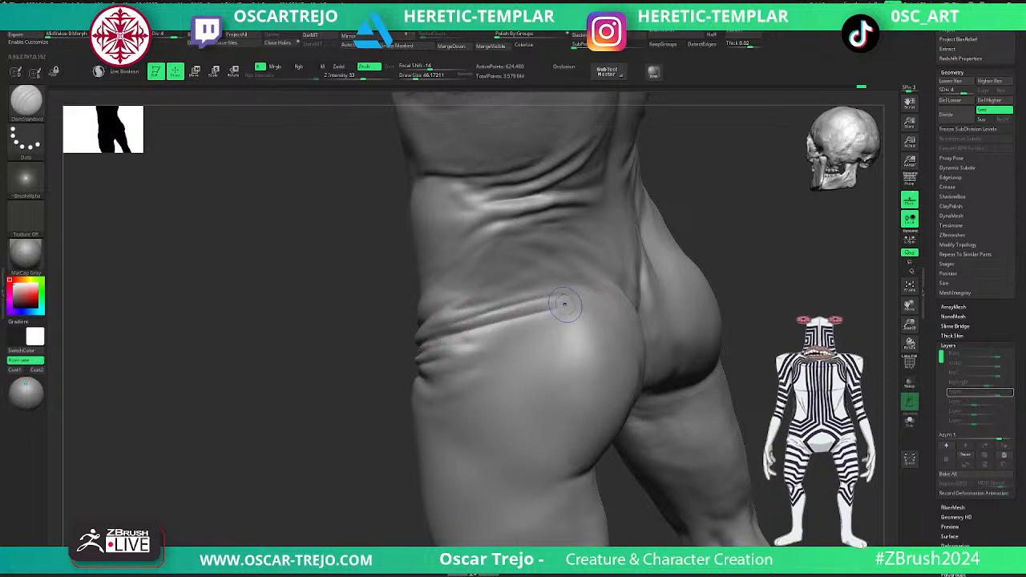
key("shift")
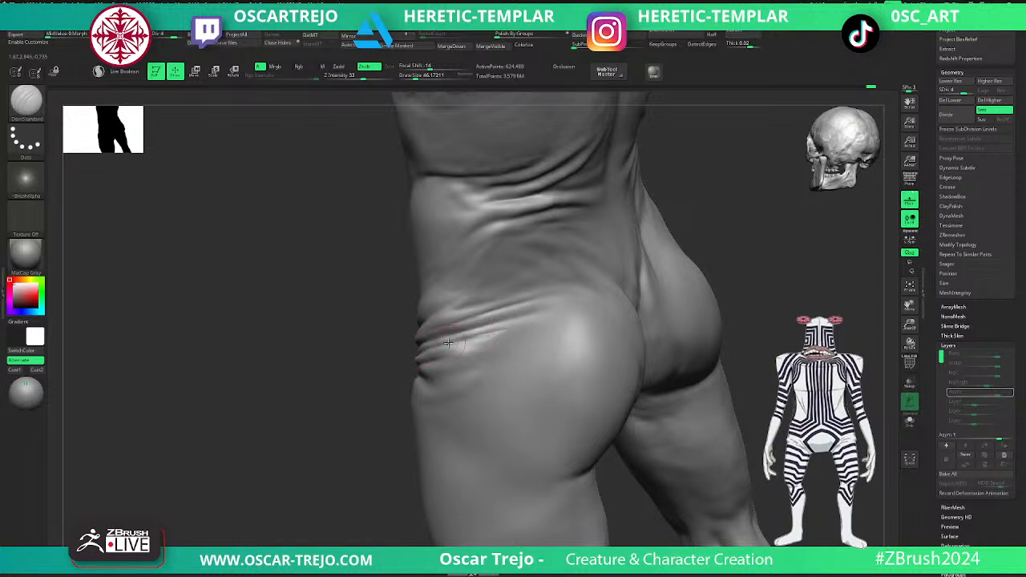
key("shift")
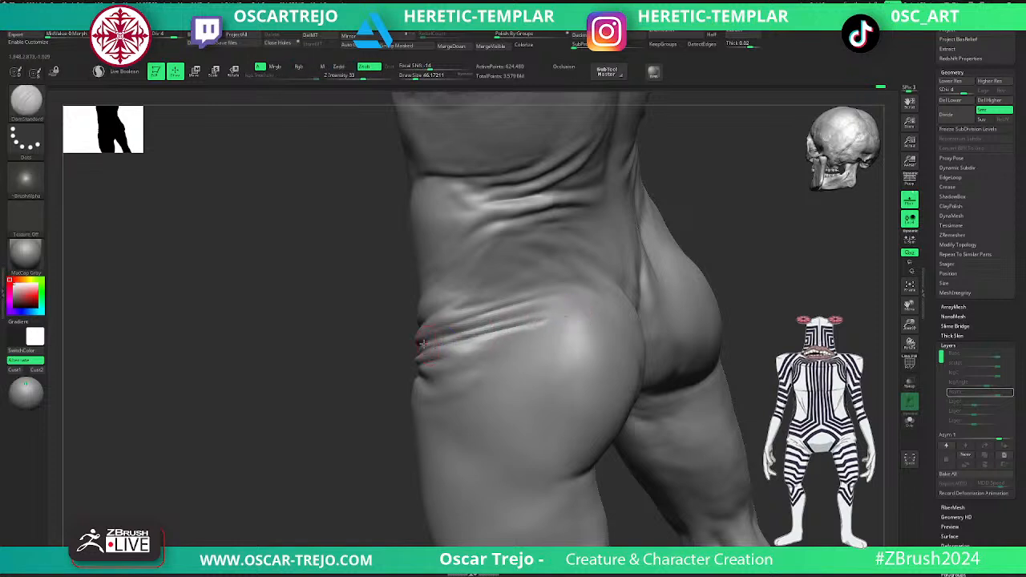
key("shift")
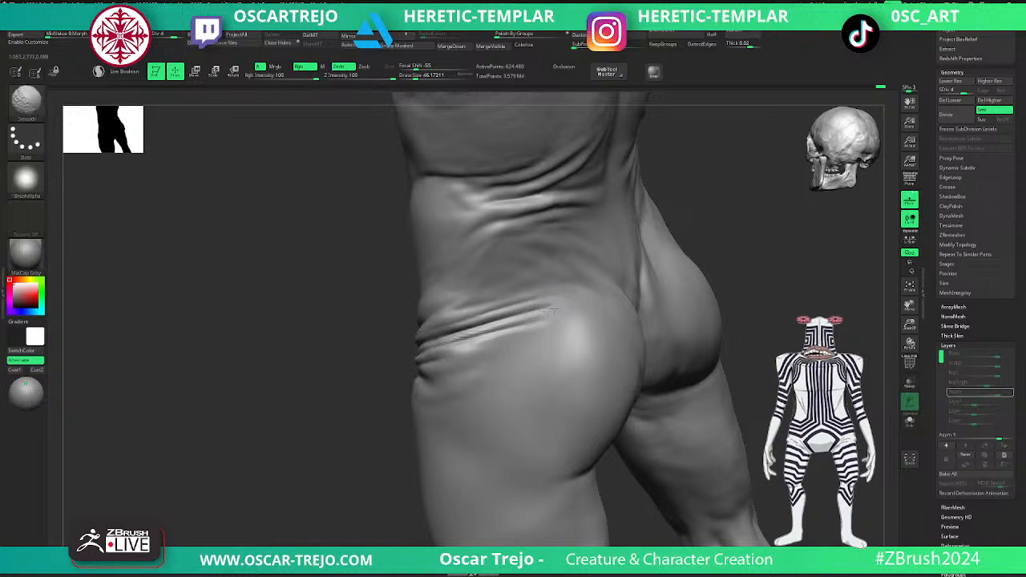
- Build up the ridges between the side hip folds with the Standard brush
left_click_drag(340, 437, 403, 340, "alt")
left_click_drag(598, 264, 588, 320)
key("b")
key("s")
key("t")
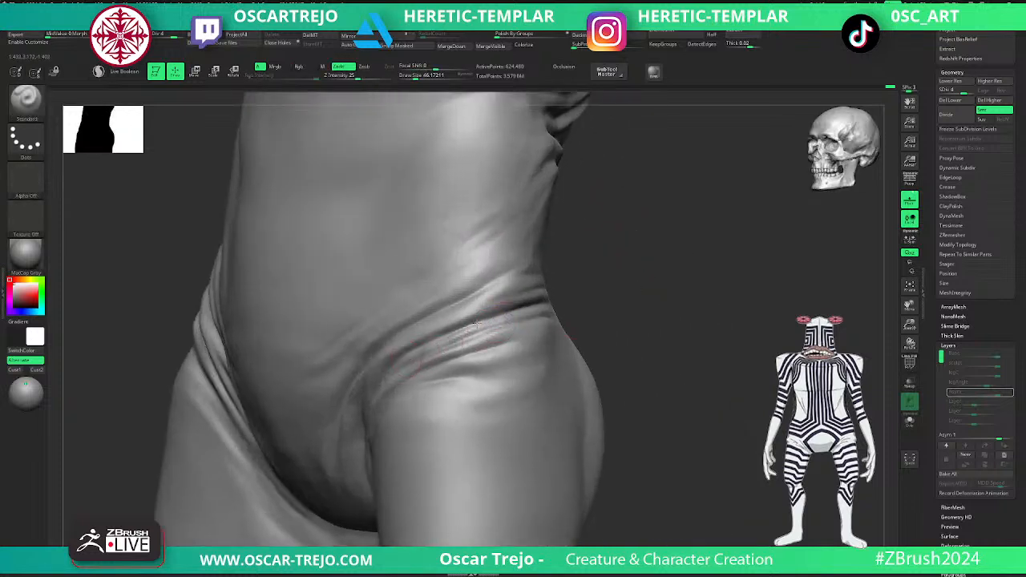
left_click_drag(644, 259, 561, 263)
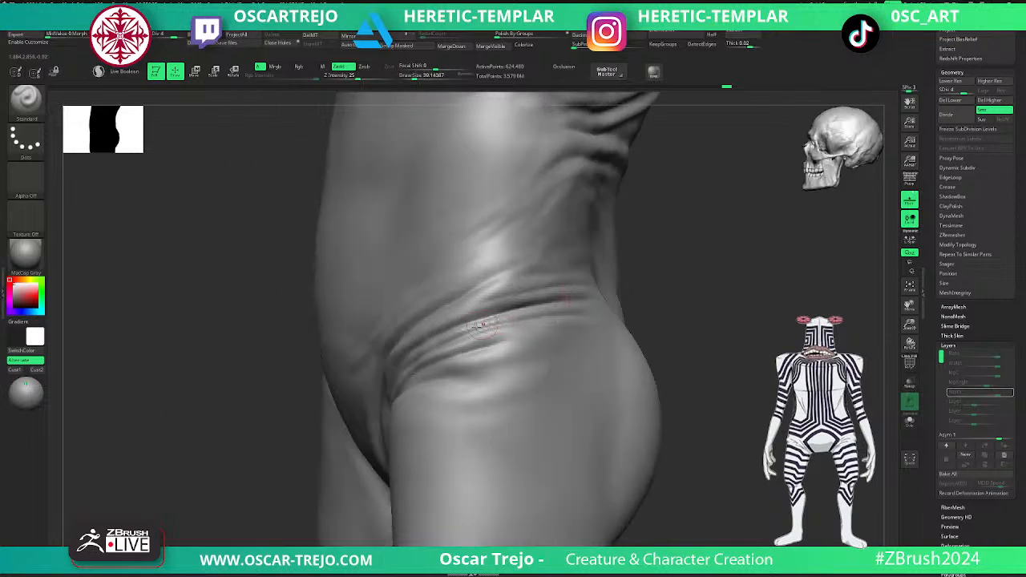
- Carve the lower side hip crease toward the buttock with DamStandard and smooth it
key("b")
key("d")
key("s")
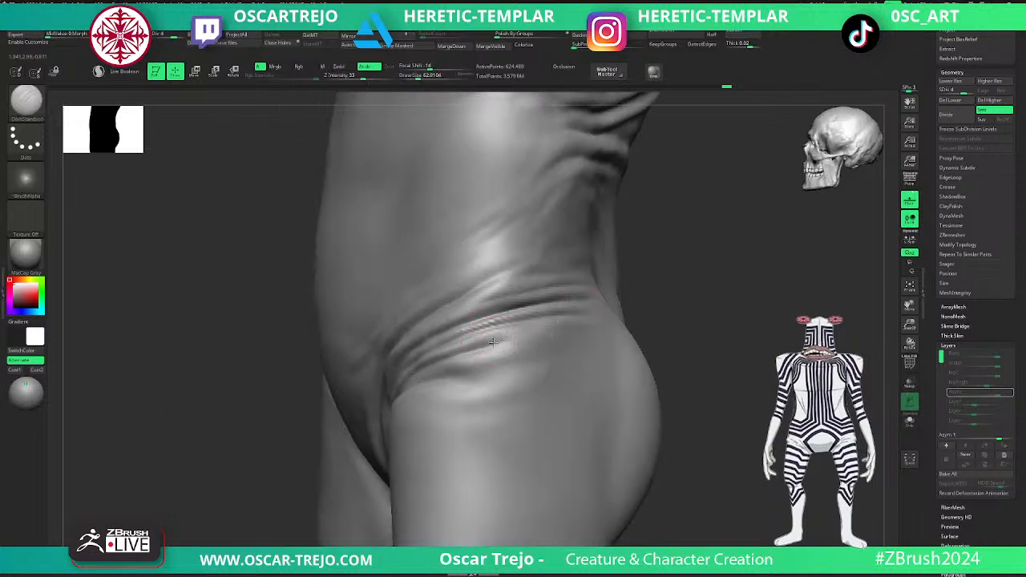
mouse_move(479, 346)
left_mouse_down()
mouse_move(553, 330)
mouse_move(540, 333)
left_mouse_up()
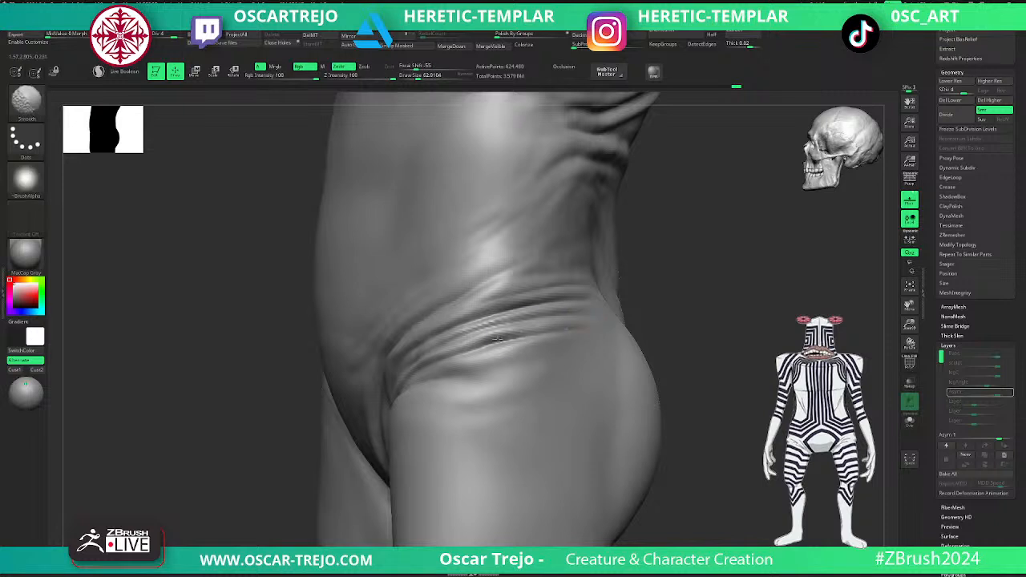
left_click_drag(633, 306, 676, 291, "shift")
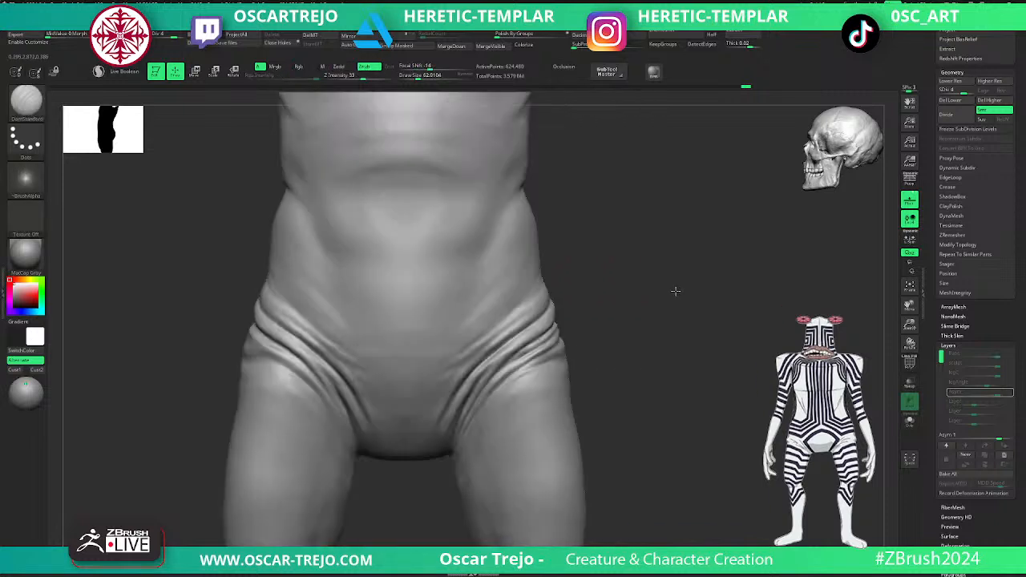
- Raise the mesh to subdivision level 5 and sharpen the front hip creases with a smaller DamStandard brush
key("d")
left_click_drag(614, 325, 580, 305, "alt")
left_click_drag(518, 352, 499, 378, "shift")
mouse_move(598, 341)
left_mouse_down("alt")
mouse_move(594, 283)
mouse_move(634, 435)
left_mouse_up("alt")
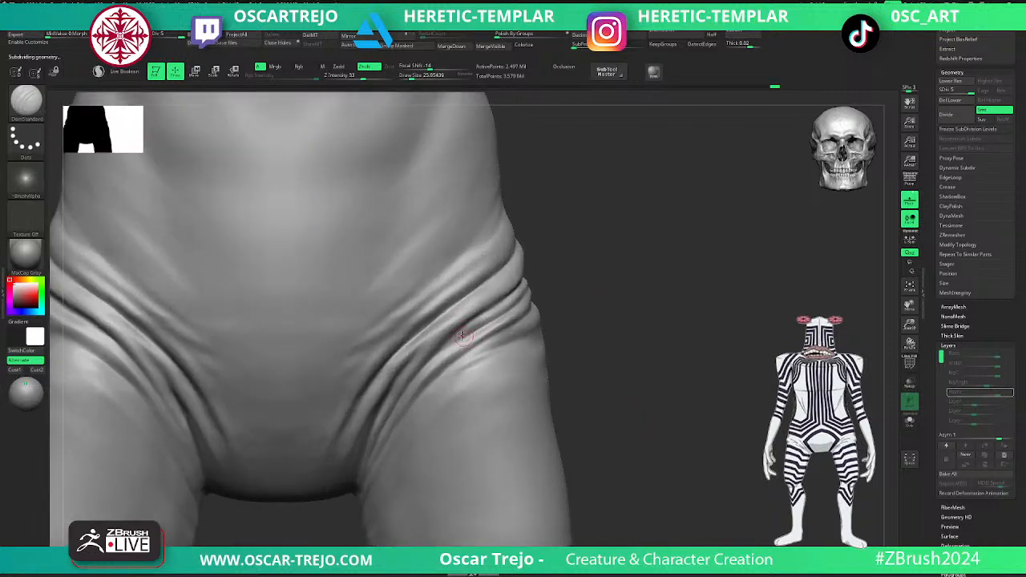
right_click_drag(511, 305, 445, 341)
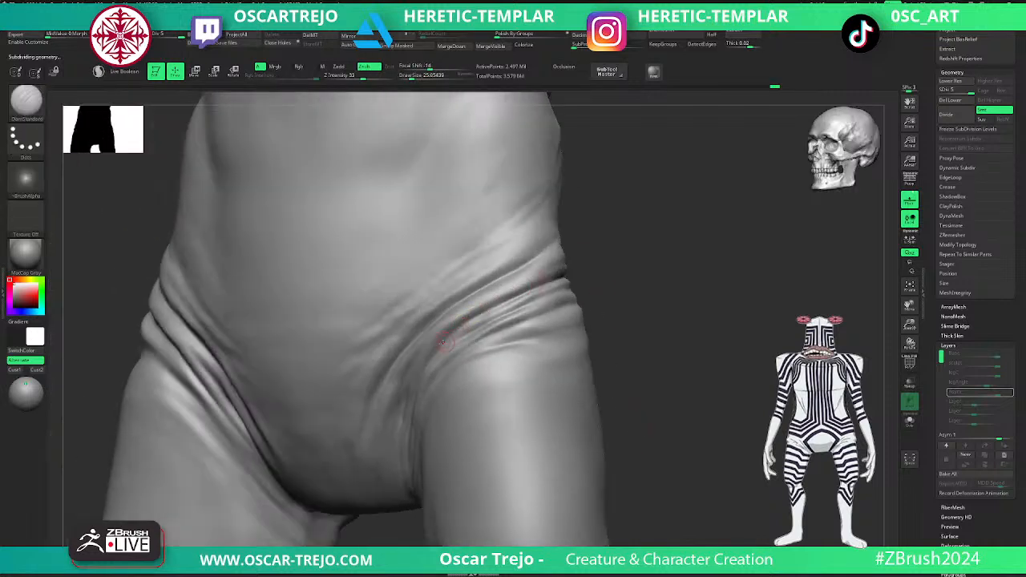
key("bracketright")
mouse_move(449, 337)
left_mouse_down()
mouse_move(517, 294)
mouse_move(520, 304)
left_mouse_up()
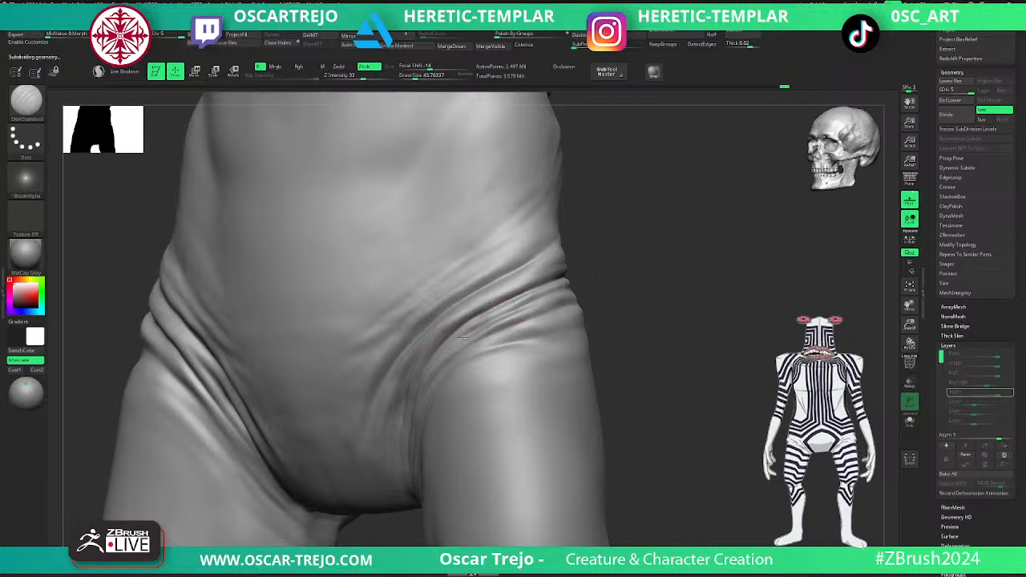
- Carve fine creases between the side hip folds, running from the groin toward the buttock
mouse_move(614, 278)
left_mouse_down()
mouse_move(519, 304)
mouse_move(606, 276)
left_mouse_up()
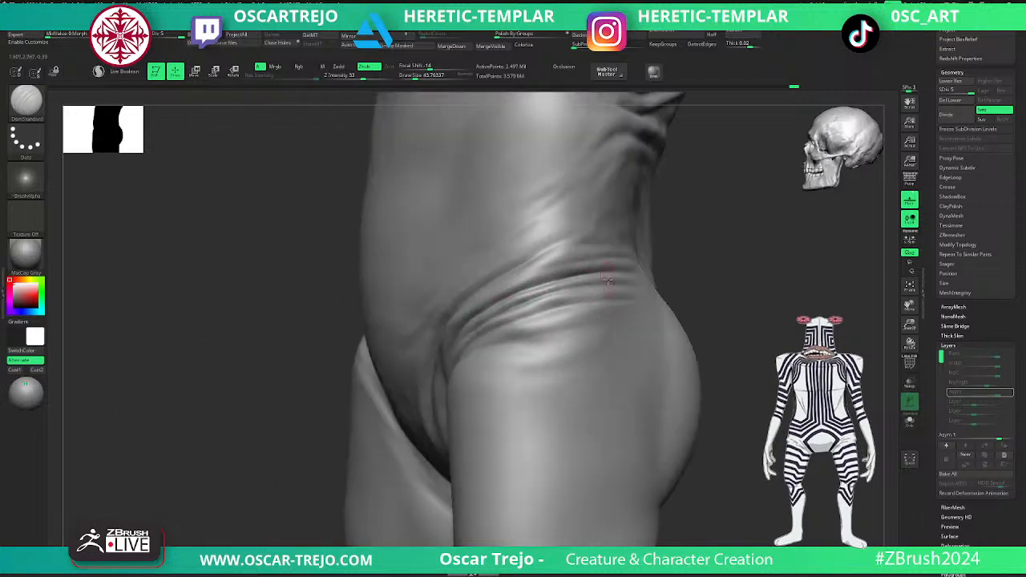
mouse_move(509, 308)
left_mouse_down()
mouse_move(621, 282)
mouse_move(554, 290)
left_mouse_up()
left_click_drag(488, 330, 608, 299)
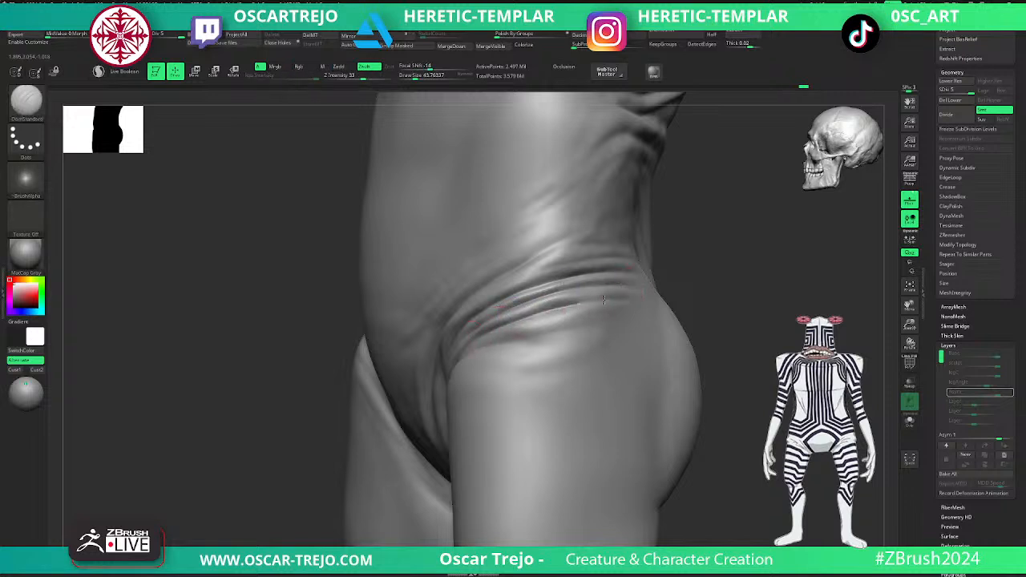
left_click_drag(499, 323, 620, 294, "shift")
left_click_drag(711, 280, 697, 271, "alt")
left_click_drag(698, 271, 627, 279, "shift")
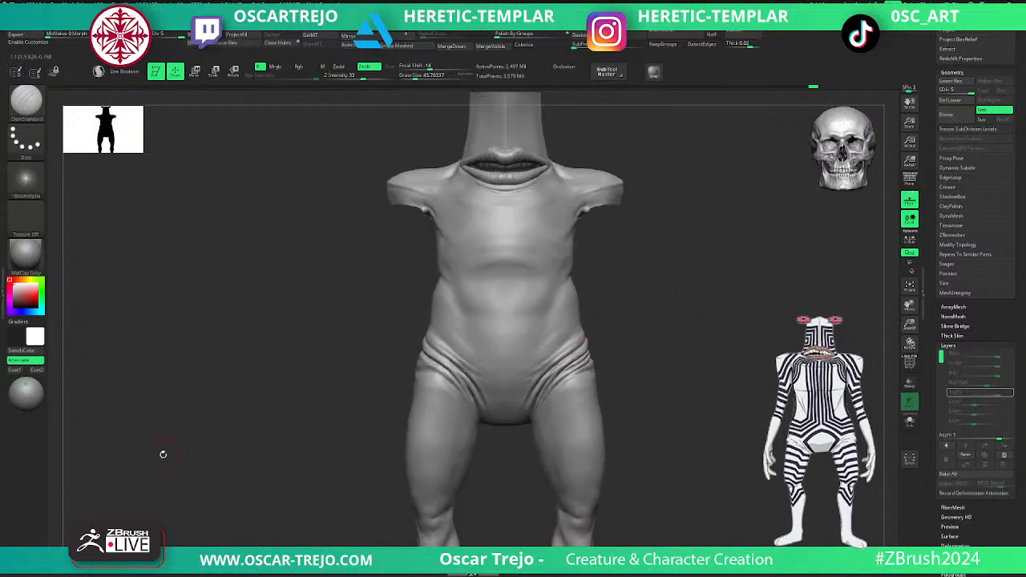
scroll(973, 281, "down", 2)
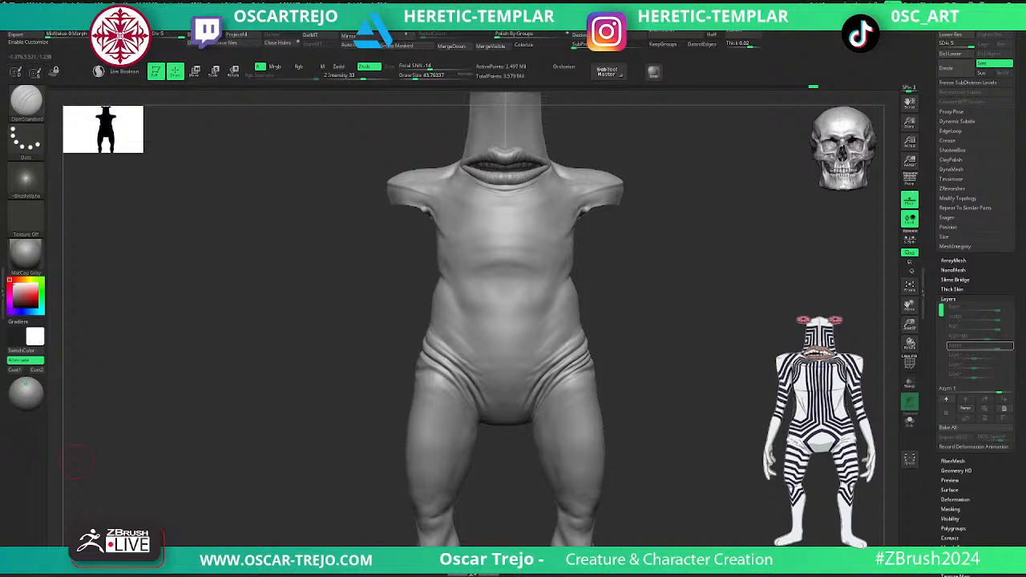
- Unhide the arms and select the ClothPull brush
key("b")
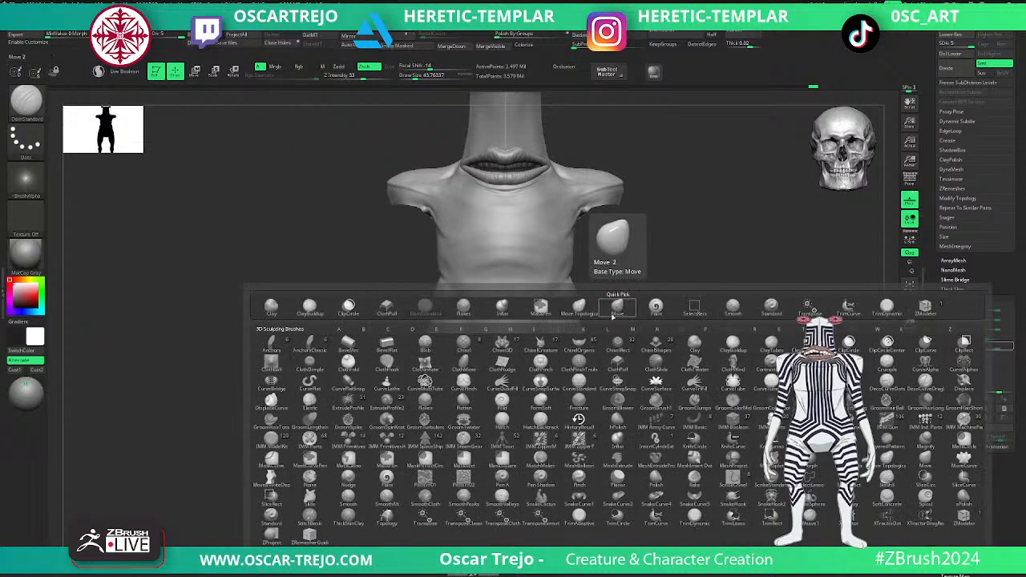
key("c")
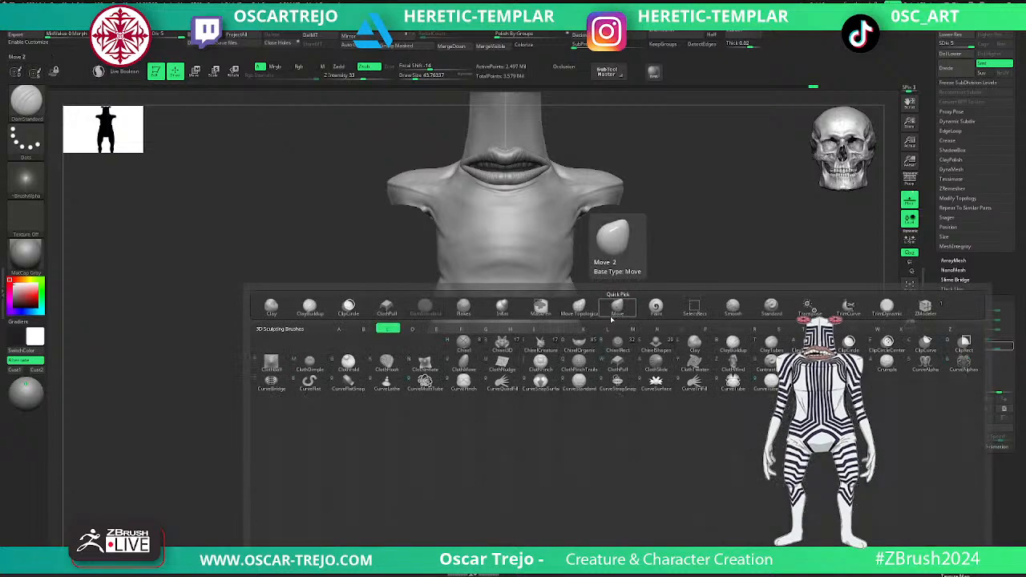
left_click(612, 364)
left_click_drag(670, 344, 611, 365, "alt")
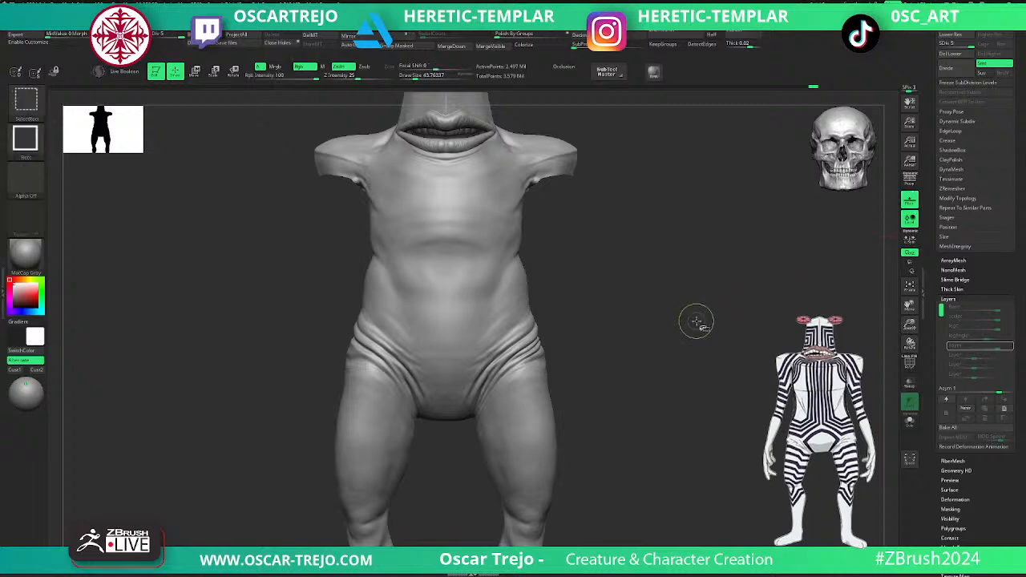
left_click(697, 321, "ctrl+shift")
key("v")
key("v")
key("b")
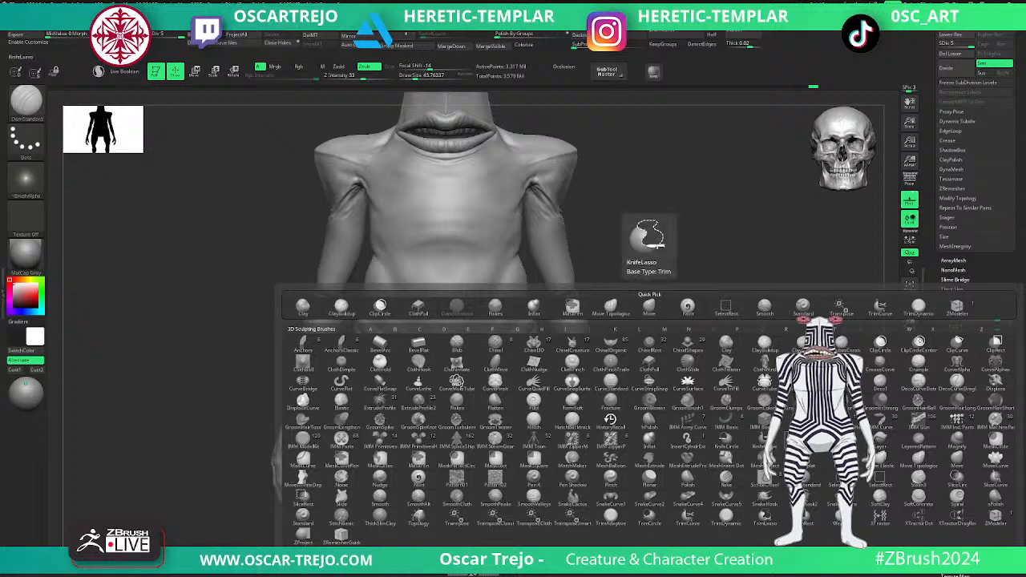
left_click(418, 306)
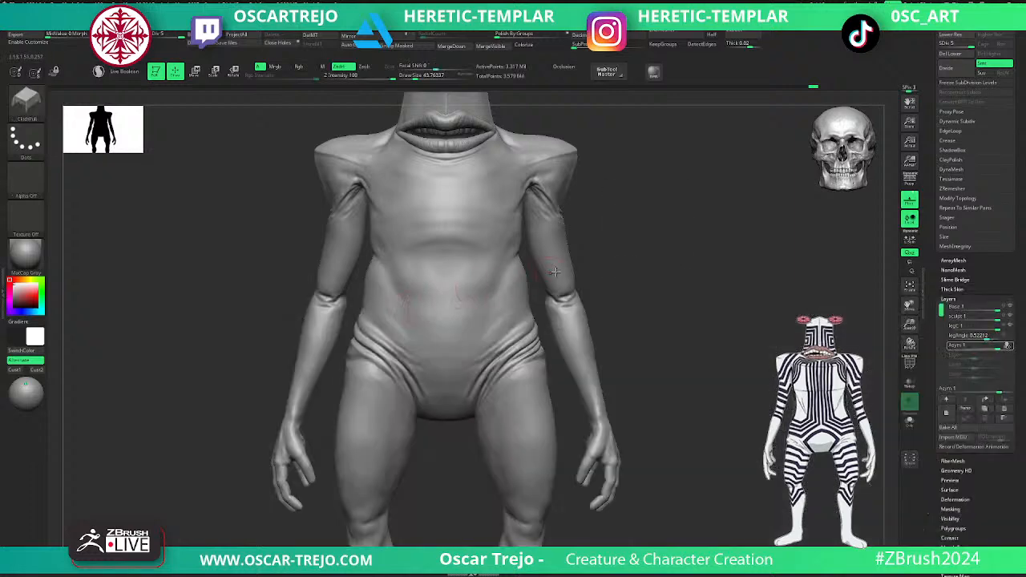
- Try wrinkling the forearm just below the elbow with an enlarged ClothPull brush at subdivision level 1
key("shift+f")
key("shift+d")
key("shift+d")
key("shift+d")
key("shift+d")
key("s")
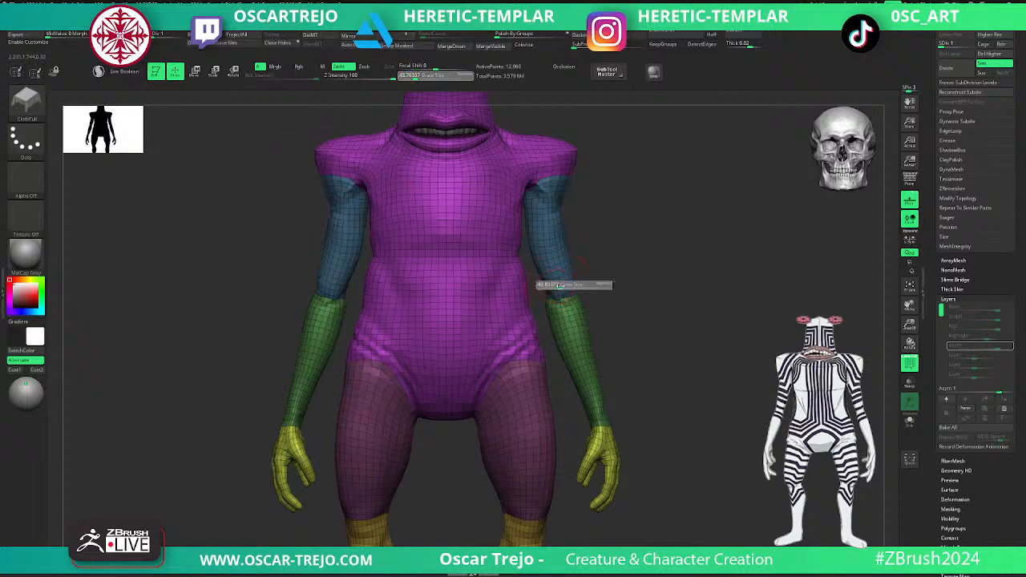
key("shift+f")
key("d")
key("s")
key("shift+d")
left_click_drag(564, 279, 564, 292)
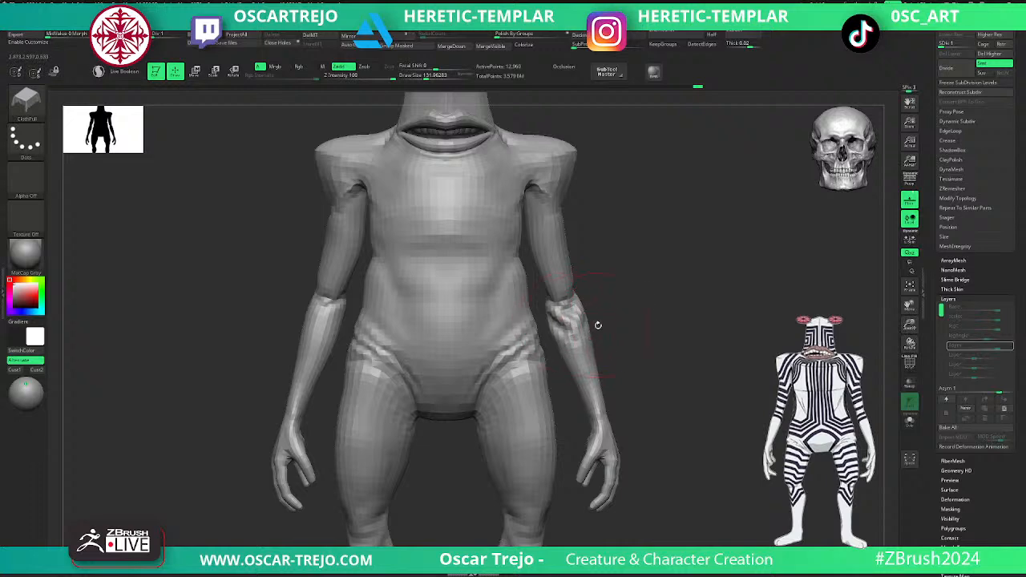
key("d")
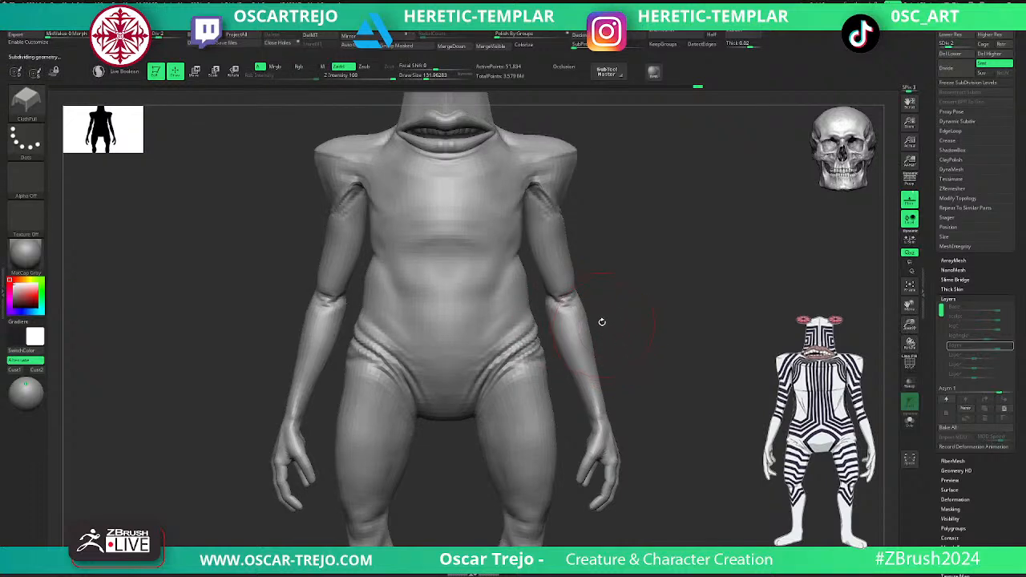
- Try ClothPull wrinkles below the elbow at subdivision levels 2 and 3, then undo them and raise the subdivision level
key("d")
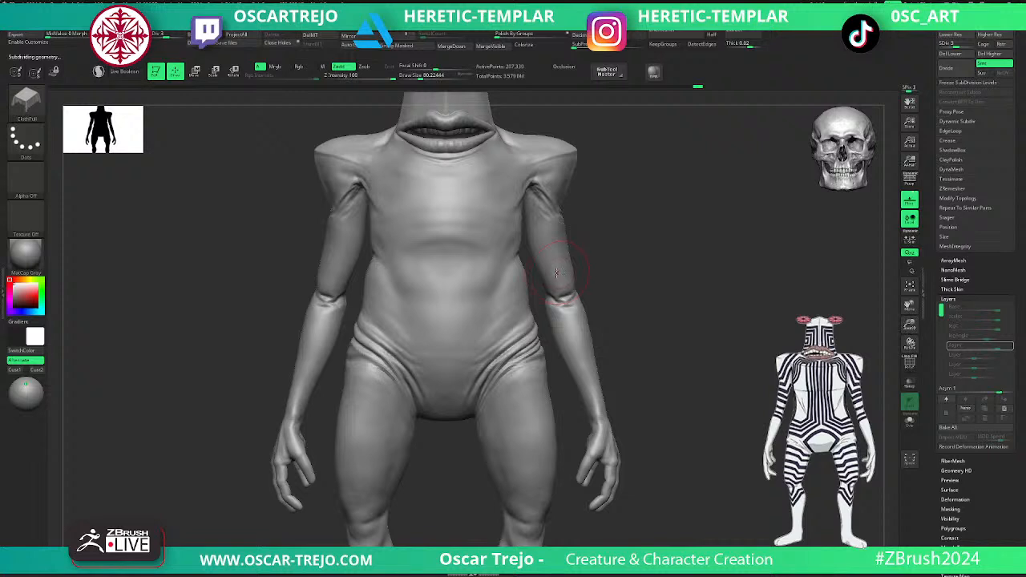
key("shift+d")
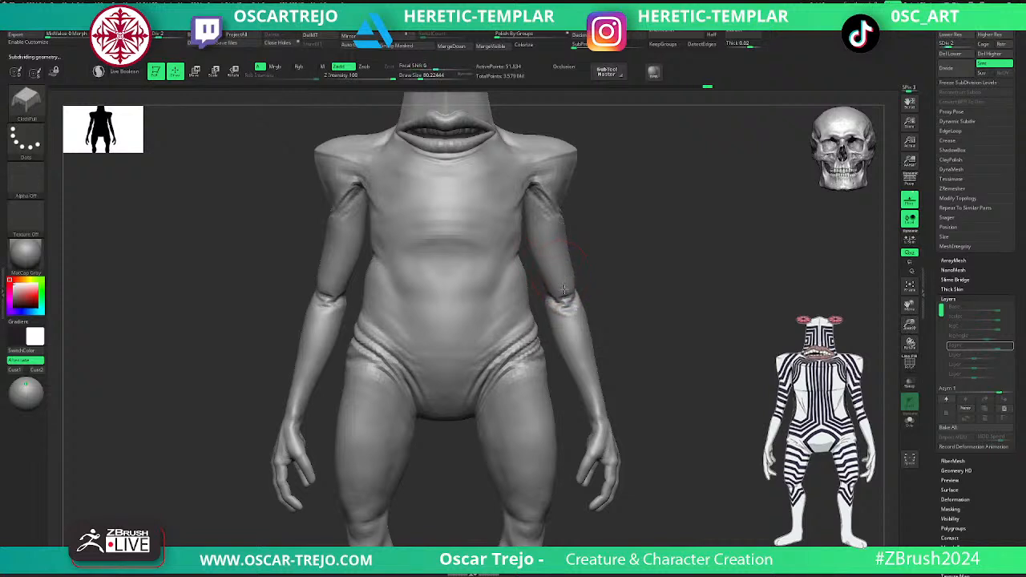
left_click_drag(565, 278, 566, 274)
key("ctrl+z")
key("d")
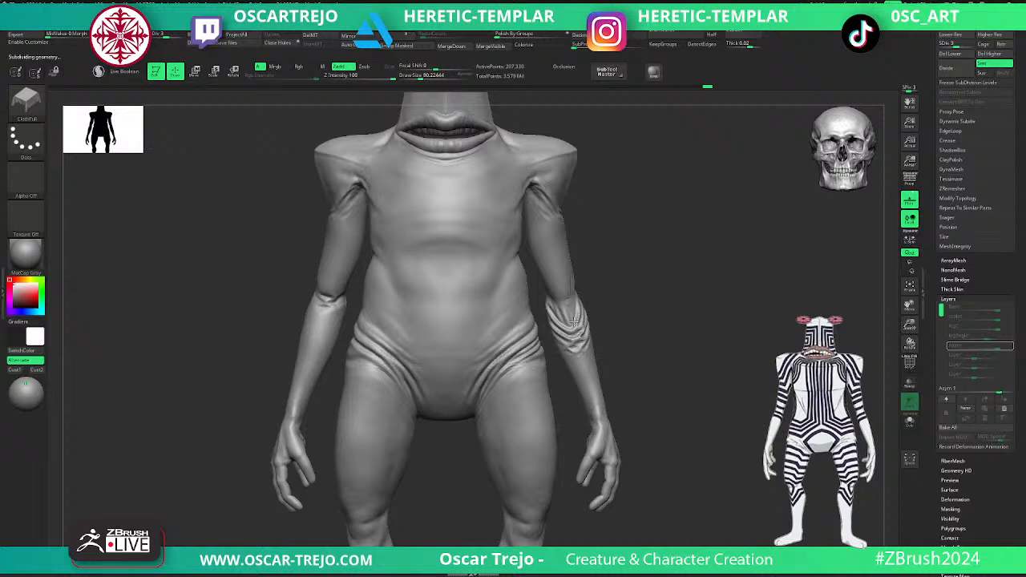
left_click_drag(576, 329, 605, 401)
left_click_drag(675, 395, 602, 383)
key("ctrl+z")
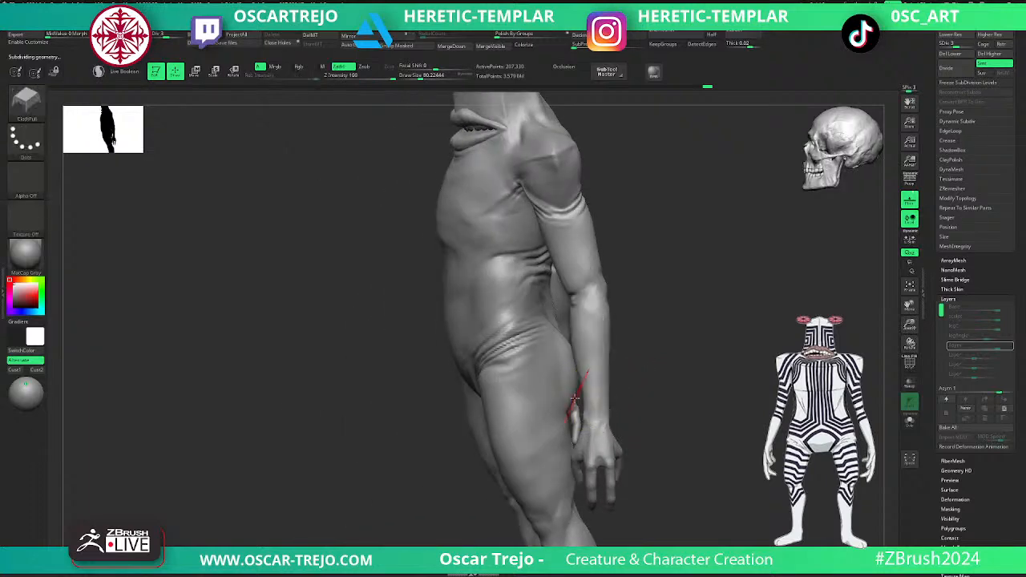
key("d")
- Deepen the inner groin creases along the top of the thigh with DamStandard at subdivision level 4
left_click_drag(681, 351, 695, 450)
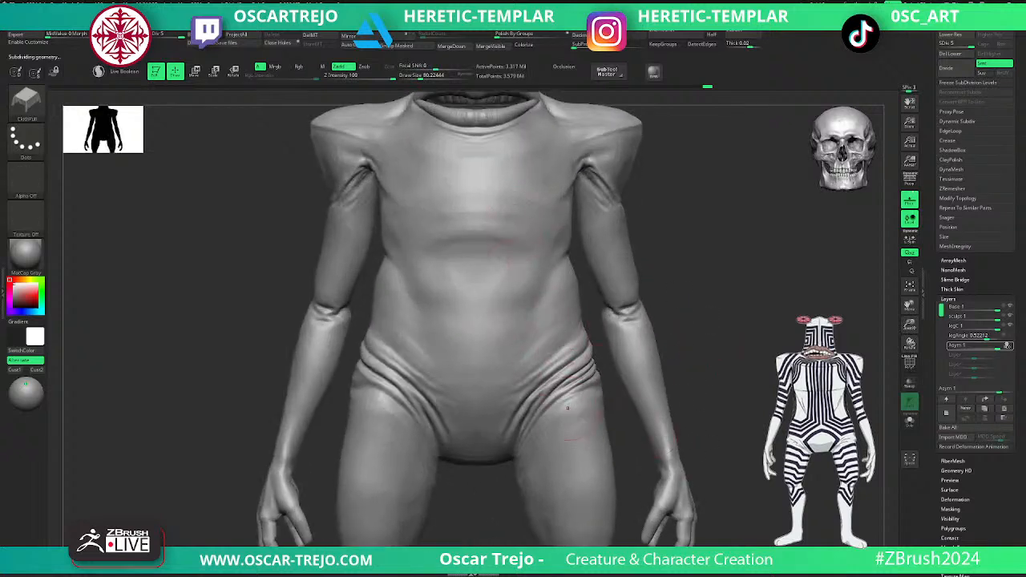
mouse_move(713, 380)
left_mouse_down("alt")
mouse_move(712, 310)
mouse_move(664, 403)
left_mouse_up("alt")
key("b")
key("d")
key("s")
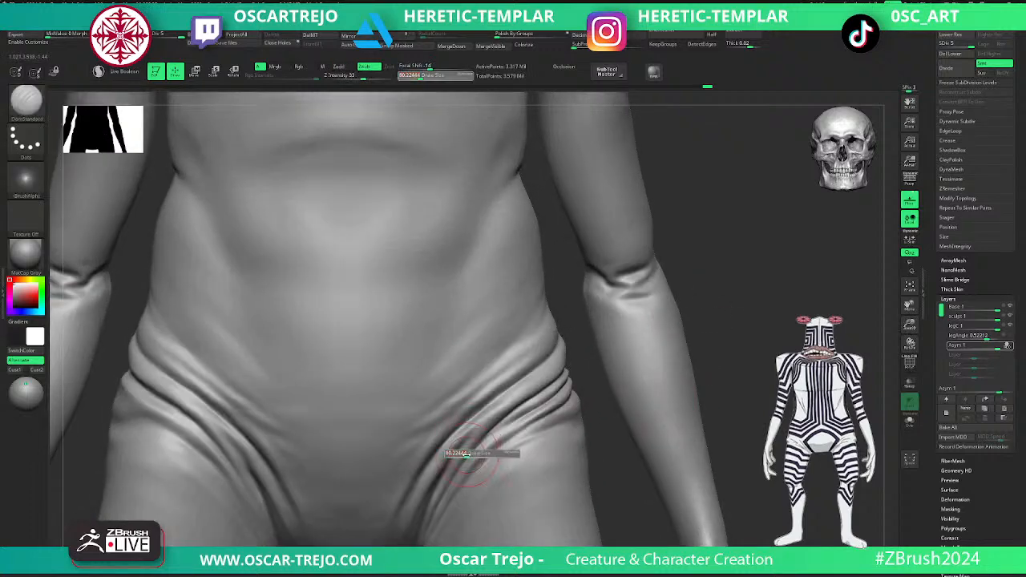
mouse_move(616, 479)
left_mouse_down()
mouse_move(513, 400)
mouse_move(394, 332)
left_mouse_up()
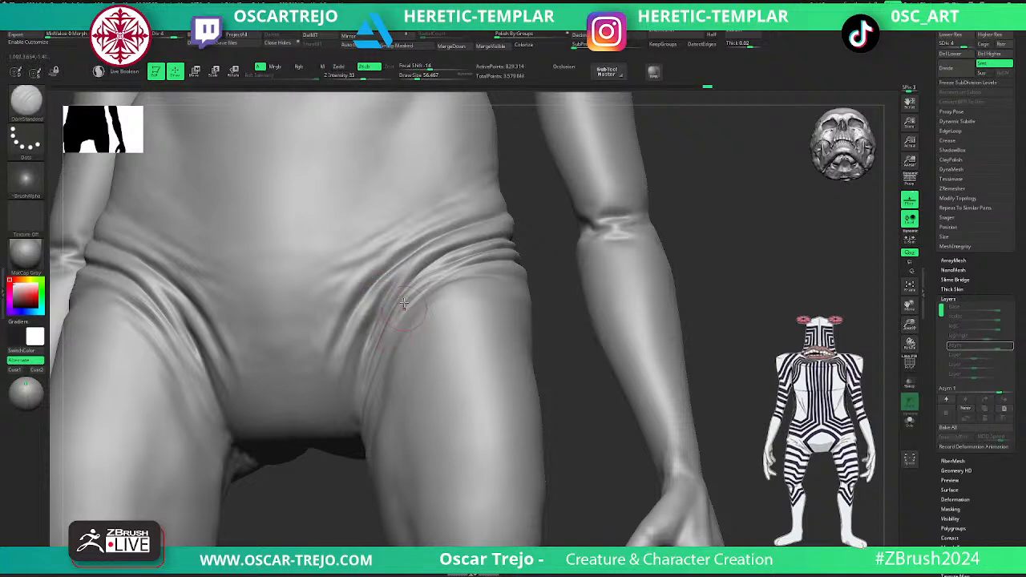
left_click_drag(550, 252, 409, 313)
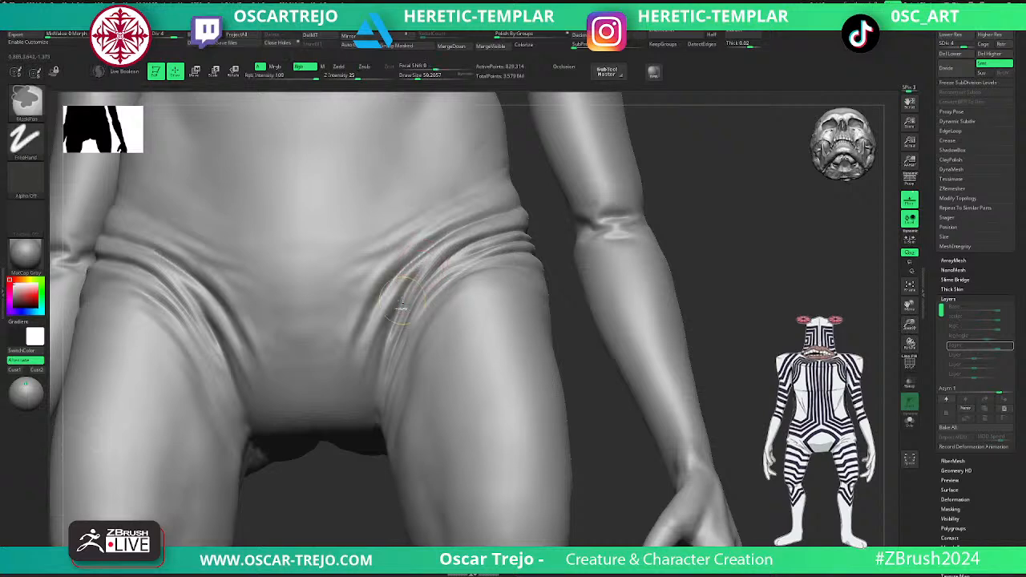
left_click_drag(399, 299, 377, 379)
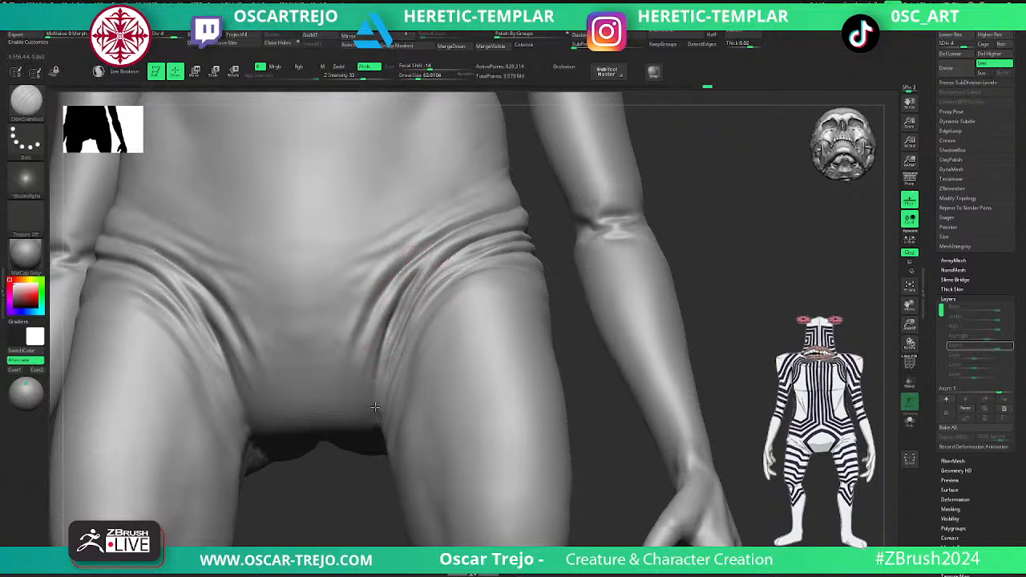
mouse_move(410, 274)
left_mouse_down("shift")
mouse_move(371, 344)
mouse_move(401, 271)
mouse_move(359, 350)
left_mouse_up("shift")
left_click_drag(432, 239, 420, 258)
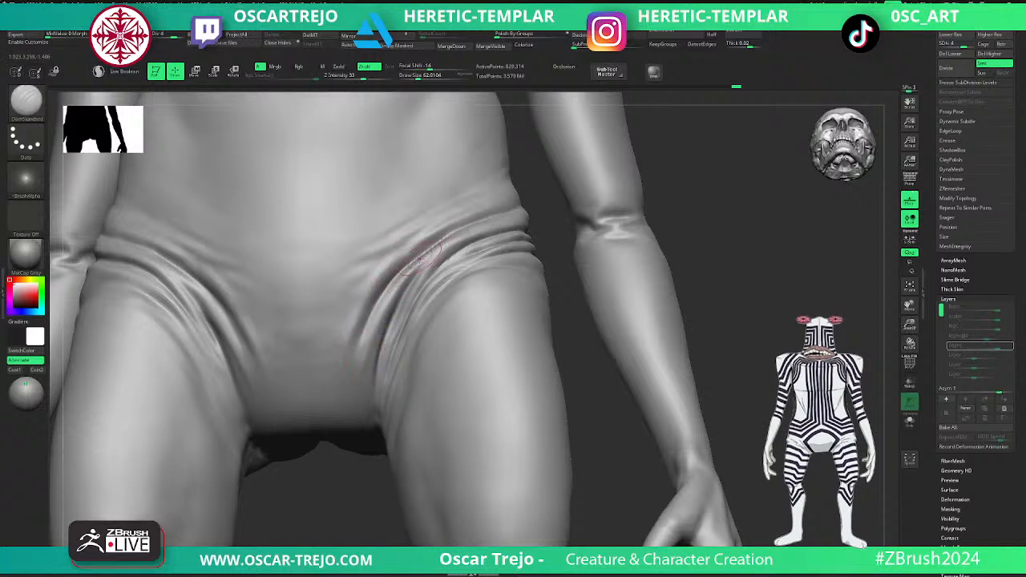
- Return to subdivision level 5, refine the inner ends of the hip folds with the Standard brush, and undo the last stroke
key("b")
key("m")
key("v")
mouse_move(577, 338)
left_mouse_down("alt")
mouse_move(592, 269)
mouse_move(602, 272)
mouse_move(596, 259)
mouse_move(581, 335)
left_mouse_up("alt")
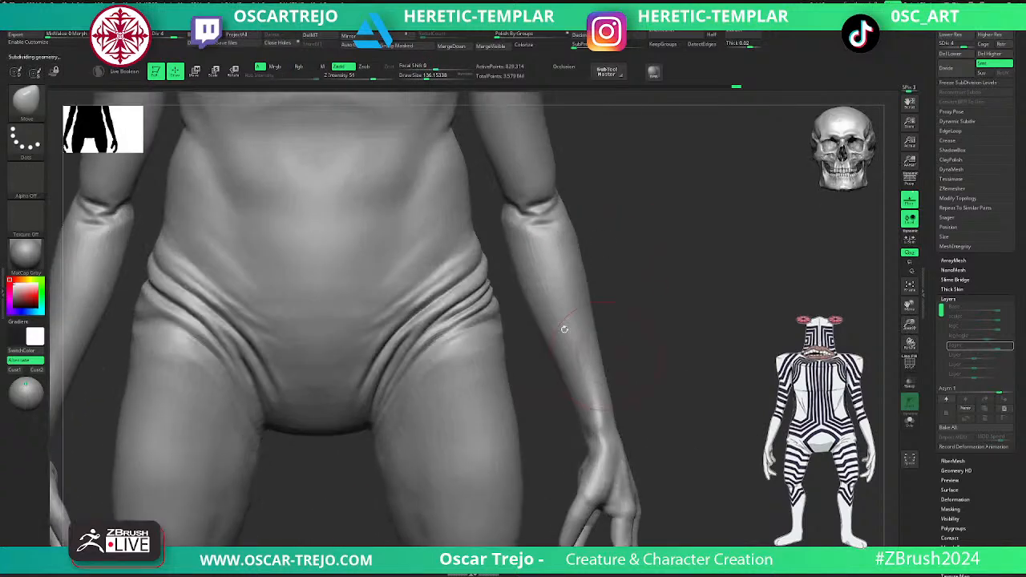
key("b")
key("s")
key("t")
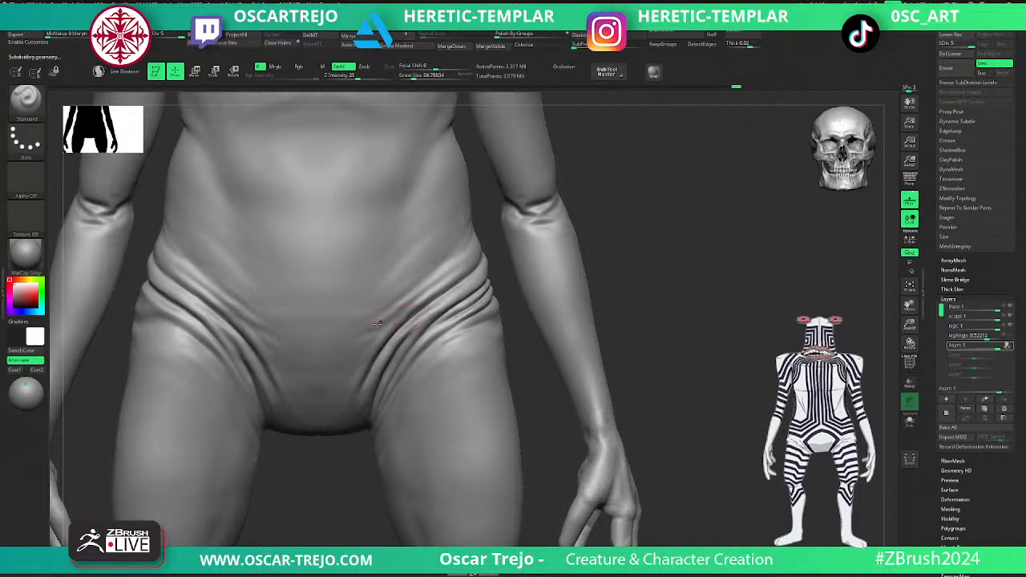
key("shift")
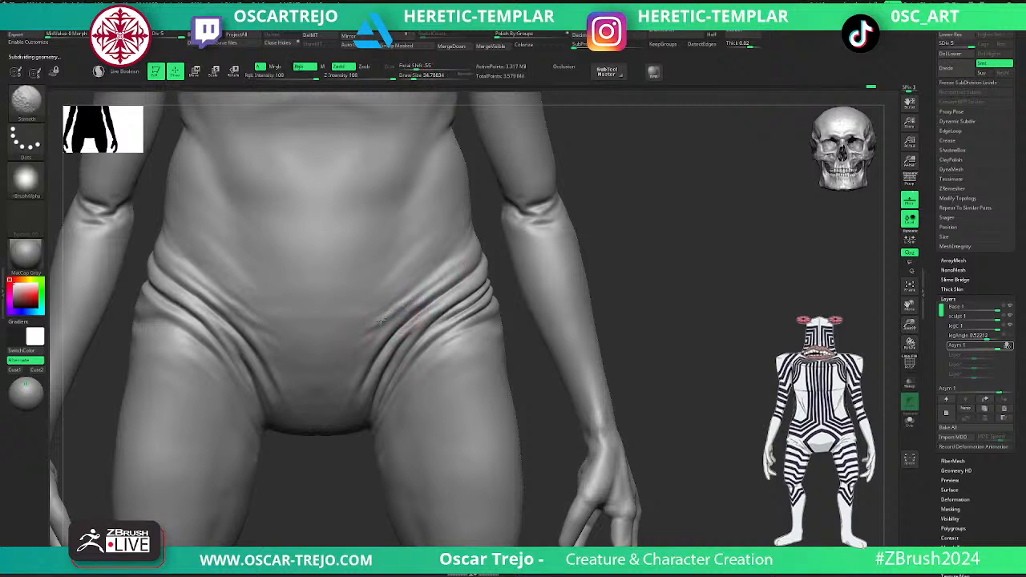
left_click_drag(366, 351, 377, 341)
key("ctrl+z")
- Refine the lowest hip creases over the front of the thigh with DamStandard and smooth their inner ends
left_click_drag(625, 327, 633, 266)
left_click_drag(589, 325, 577, 277, "alt")
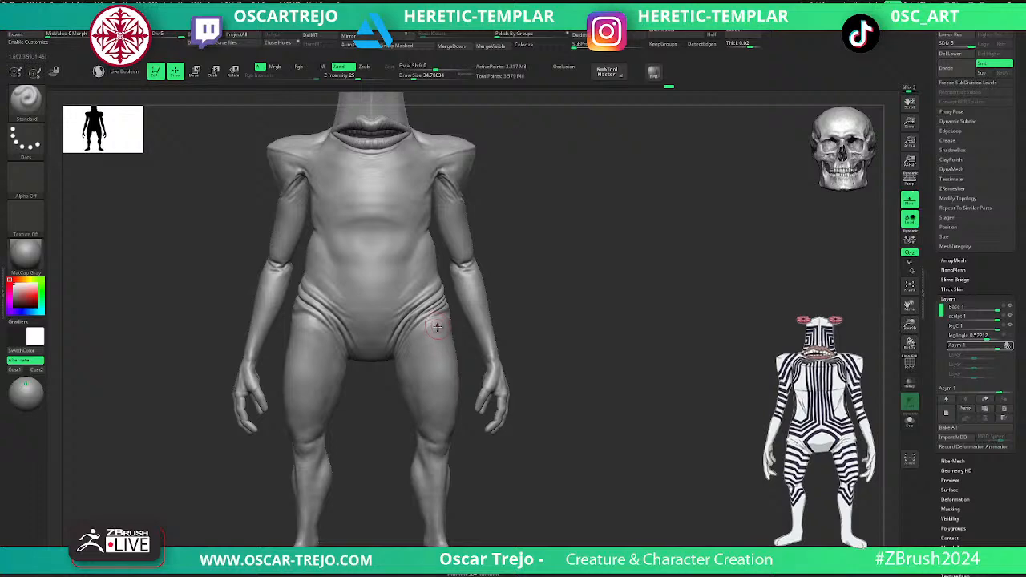
left_click_drag(561, 286, 603, 362, "alt")
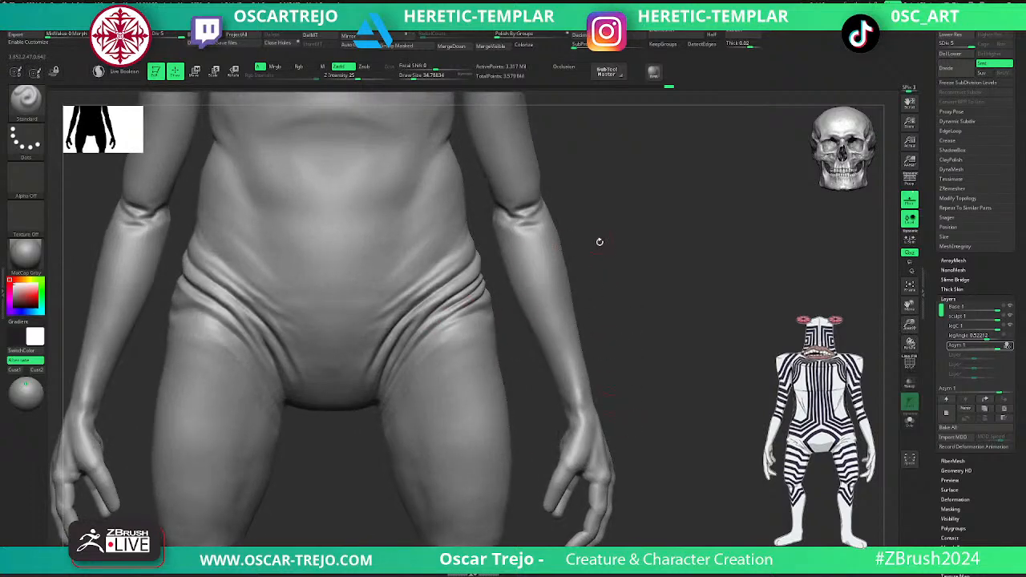
left_click_drag(618, 253, 574, 324, "alt")
key("b")
key("d")
key("s")
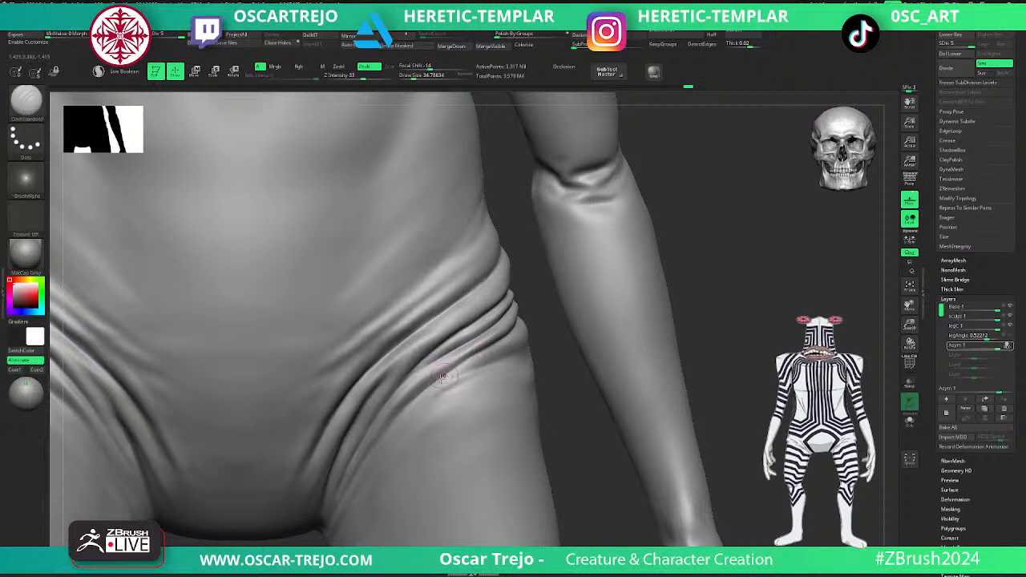
key("shift")
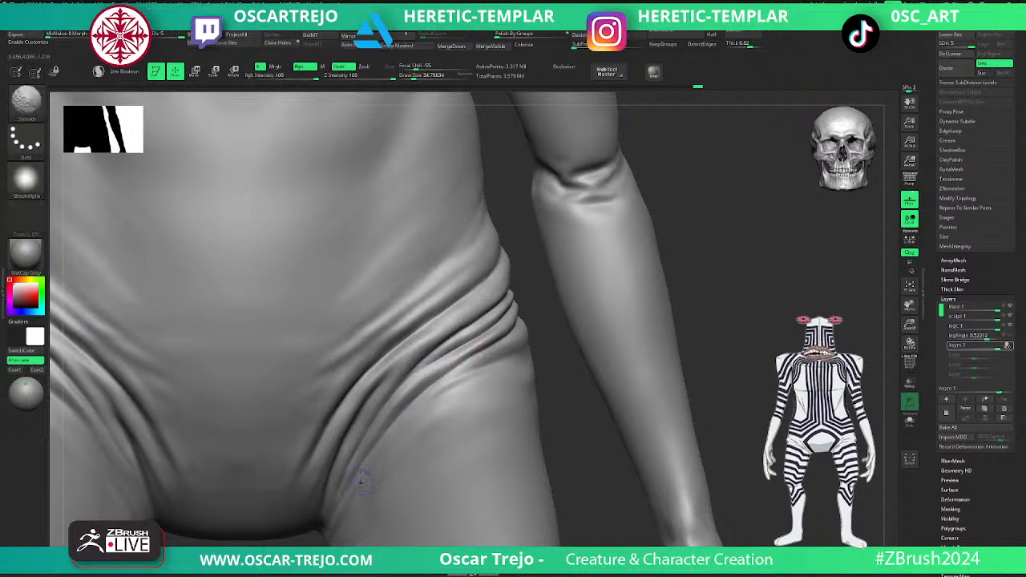
- Smooth the upper hip folds into the lower belly at subdivision level 4, then touch up the groin at level 5
left_click_drag(683, 235, 658, 282, "alt")
key("shift+d")
key("s")
mouse_move(452, 298)
left_mouse_down()
mouse_move(462, 289)
mouse_move(437, 317)
left_mouse_up()
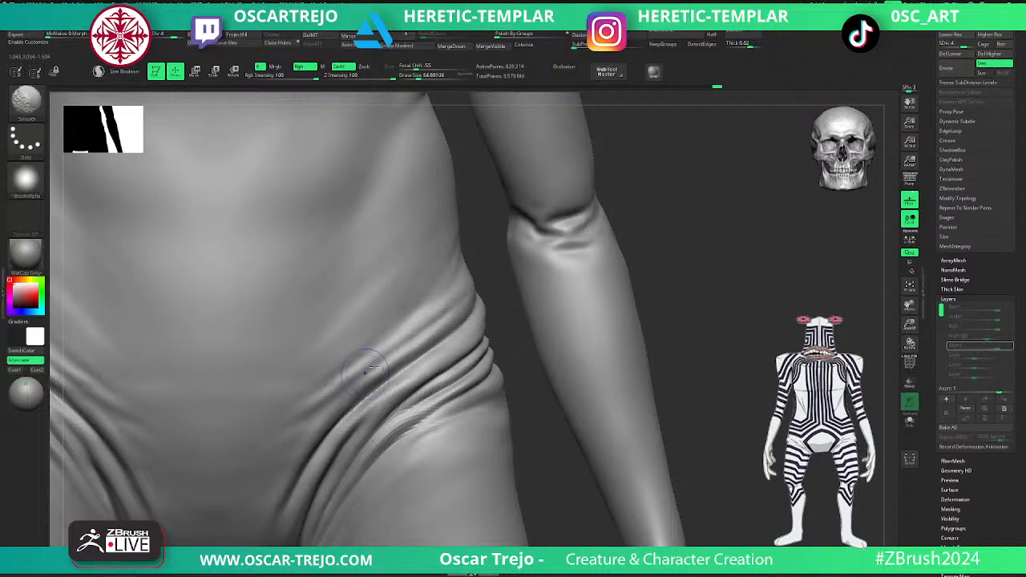
left_click_drag(682, 295, 577, 245, "alt")
mouse_move(557, 321)
left_mouse_down("alt")
mouse_move(588, 293)
mouse_move(564, 276)
mouse_move(618, 330)
mouse_move(589, 302)
mouse_move(486, 468)
left_mouse_up("alt")
key("d")
key("shift")
left_click_drag(366, 385, 363, 386, "shift")
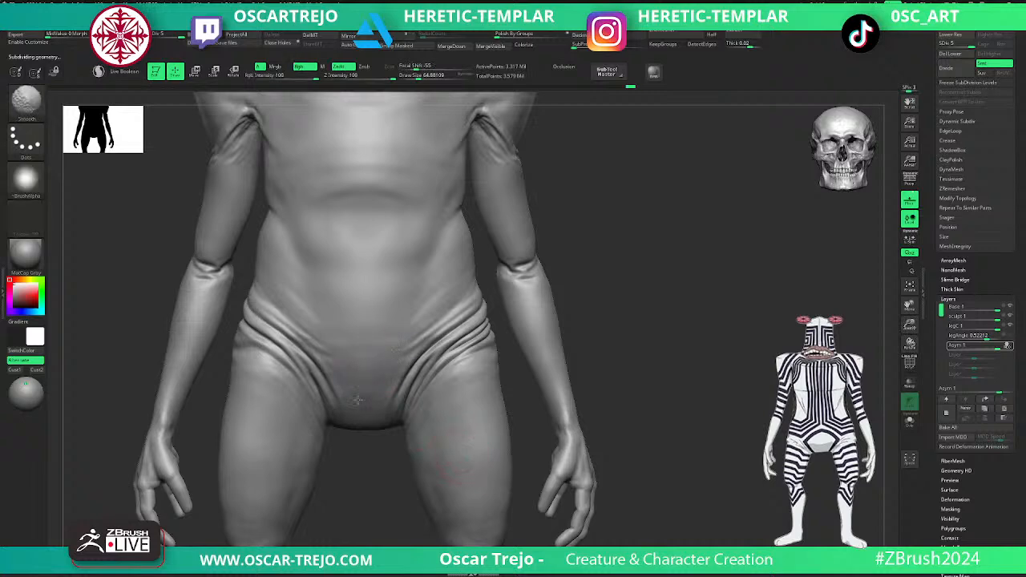
mouse_move(403, 456)
left_mouse_down()
mouse_move(666, 273)
mouse_move(621, 246)
left_mouse_up()
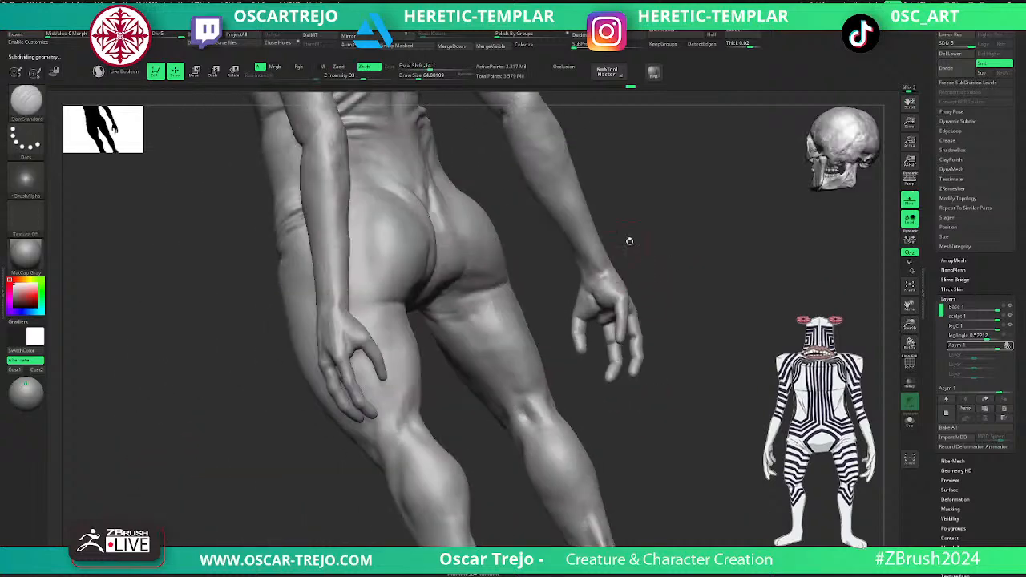
- Drop to subdivision level 3 and carve the left hip folds curving over the buttock into the cleft with DamStandard, finishing at level 4
left_click_drag(694, 269, 540, 368)
mouse_move(400, 429)
left_mouse_down()
mouse_move(412, 453)
mouse_move(390, 425)
left_mouse_up()
key("shift+d")
key("shift+d")
mouse_move(255, 295)
left_mouse_down()
mouse_move(305, 299)
mouse_move(318, 306)
mouse_move(284, 296)
mouse_move(330, 318)
mouse_move(237, 298)
mouse_move(330, 309)
mouse_move(305, 310)
mouse_move(333, 324)
left_mouse_up()
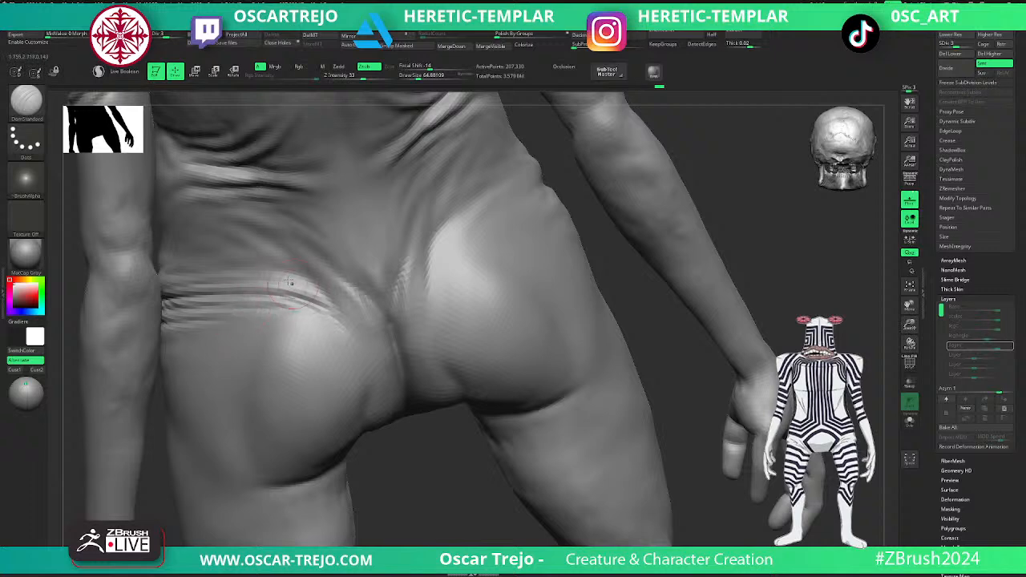
left_click_drag(303, 276, 349, 322)
left_click_drag(319, 275, 370, 323)
left_click_drag(312, 266, 375, 327)
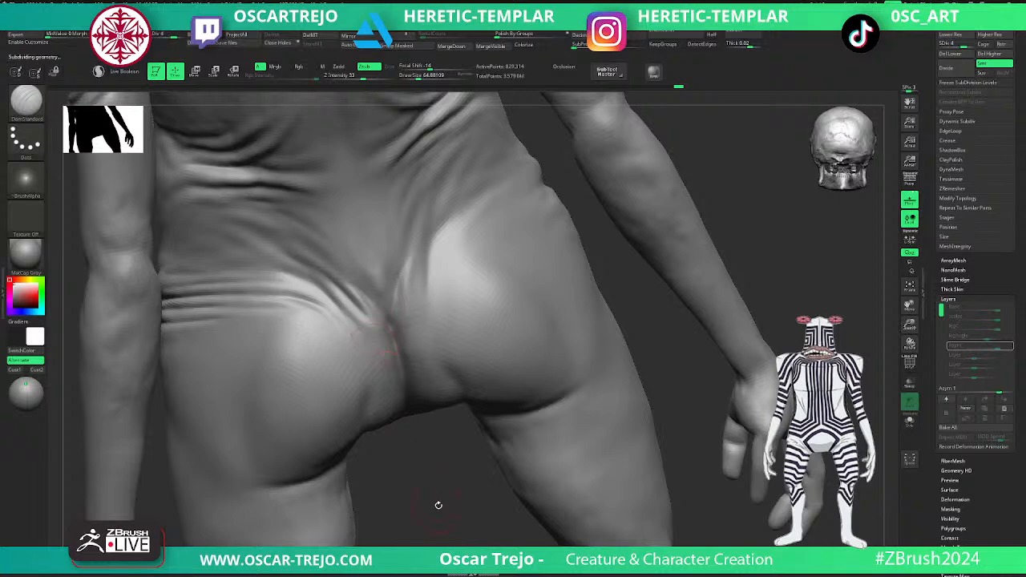
- Deepen the creases running into the top of the buttock cleft and across the left rear hip with DamStandard at level 4
left_click_drag(435, 505, 327, 305, "shift")
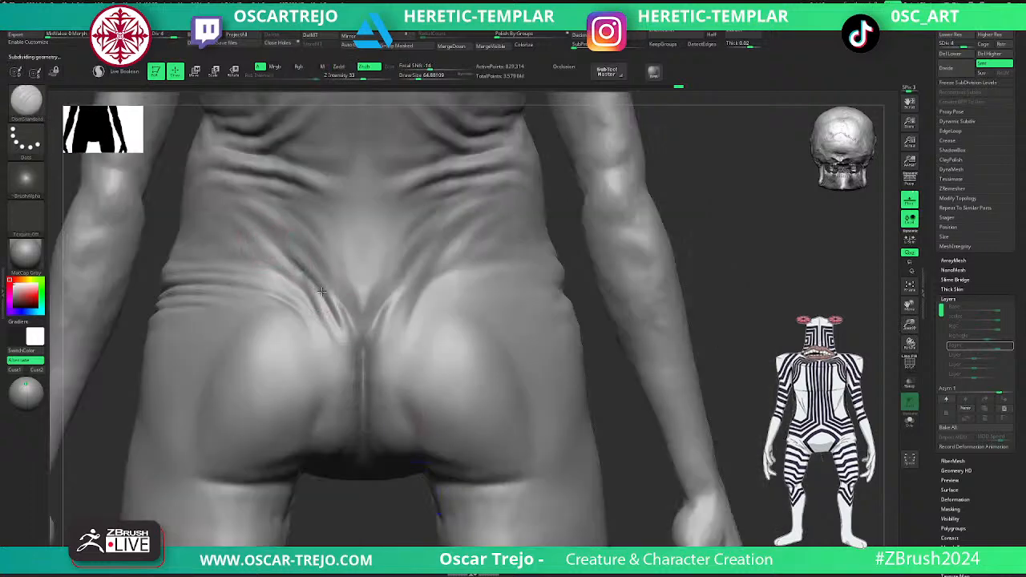
left_click_drag(298, 250, 358, 322, "shift")
mouse_move(323, 275)
left_mouse_down()
mouse_move(363, 353)
mouse_move(368, 390)
left_mouse_up()
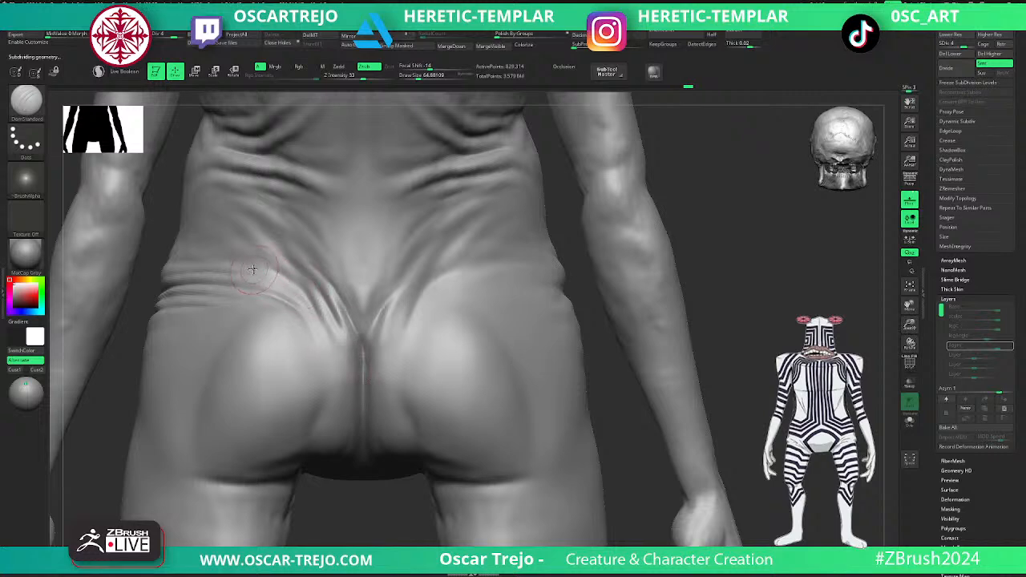
left_click_drag(219, 275, 285, 295)
mouse_move(250, 275)
left_mouse_down("shift")
mouse_move(313, 302)
mouse_move(303, 293)
left_mouse_up("shift")
- Soften the folds on the side of the left hip, stepping through subdivision levels 3 and 4
left_click_drag(412, 495, 339, 412, "alt")
left_click_drag(493, 326, 586, 403)
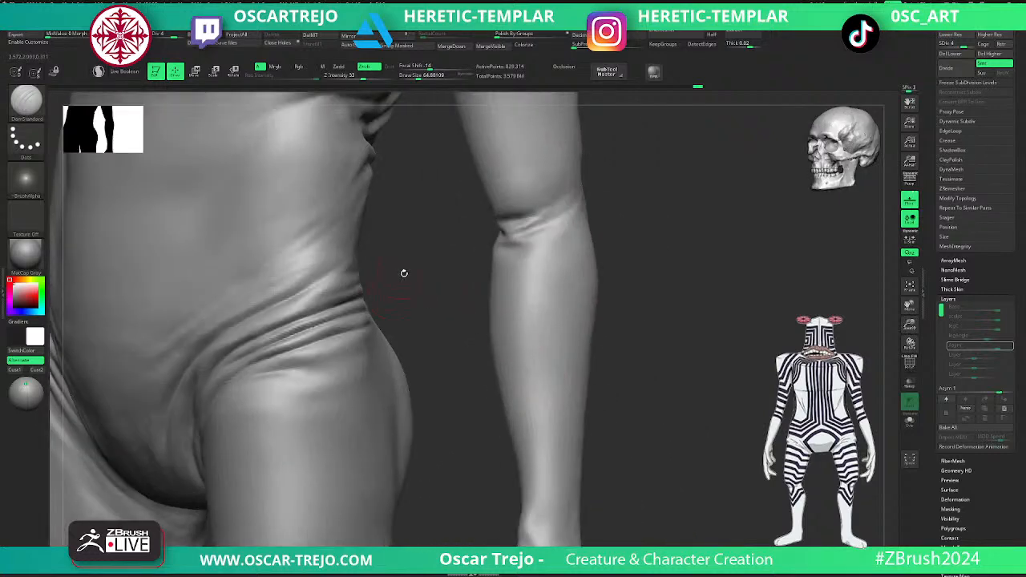
left_click_drag(403, 272, 265, 293)
key("shift+d")
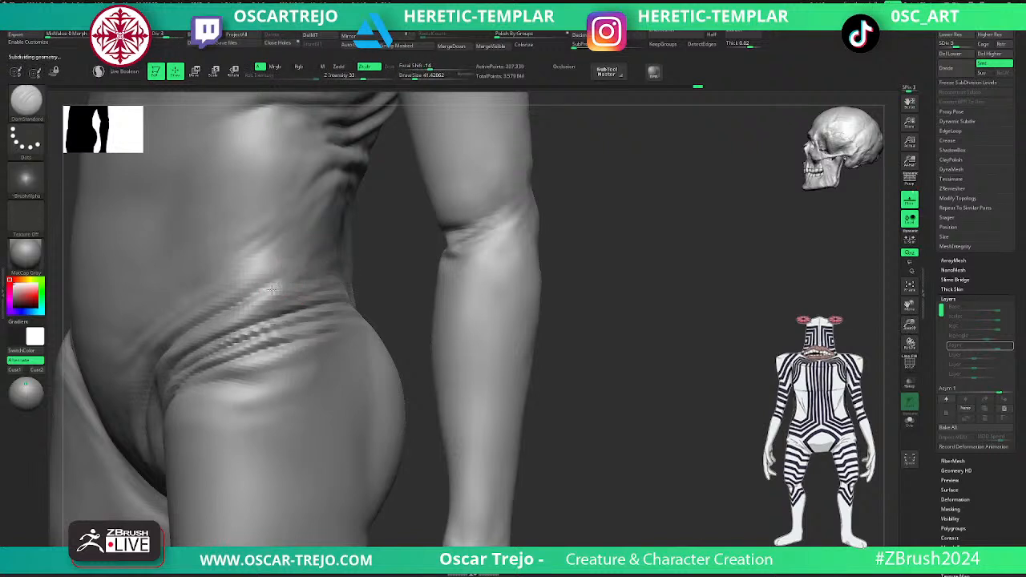
key("d")
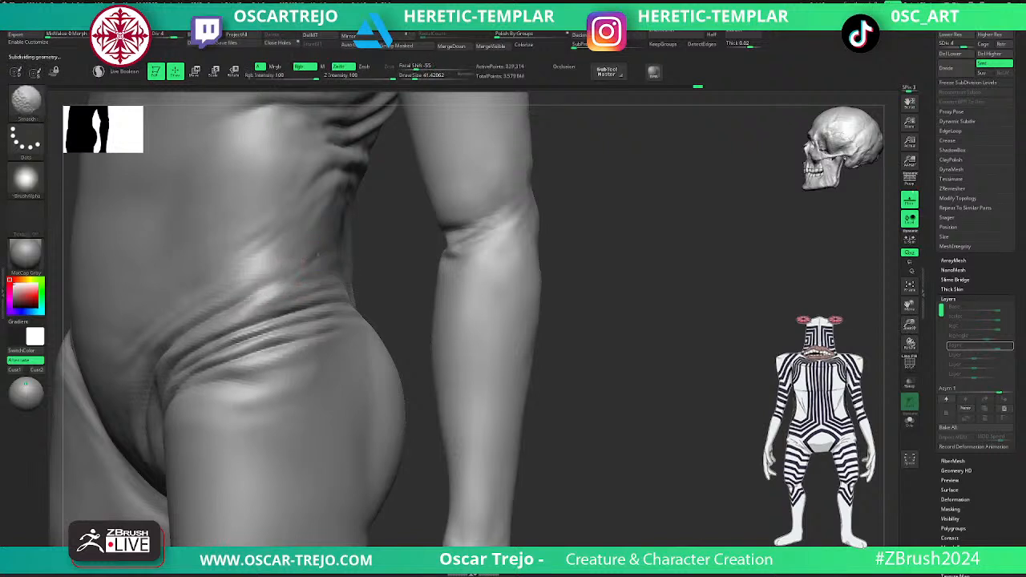
mouse_move(417, 307)
left_mouse_down("alt")
mouse_move(374, 238)
mouse_move(359, 236)
left_mouse_up("alt")
- Smooth the outer ends of the left hip folds at level 4 and return to subdivision level 5
mouse_move(513, 224)
left_mouse_down()
mouse_move(546, 233)
mouse_move(556, 208)
mouse_move(500, 356)
left_mouse_up()
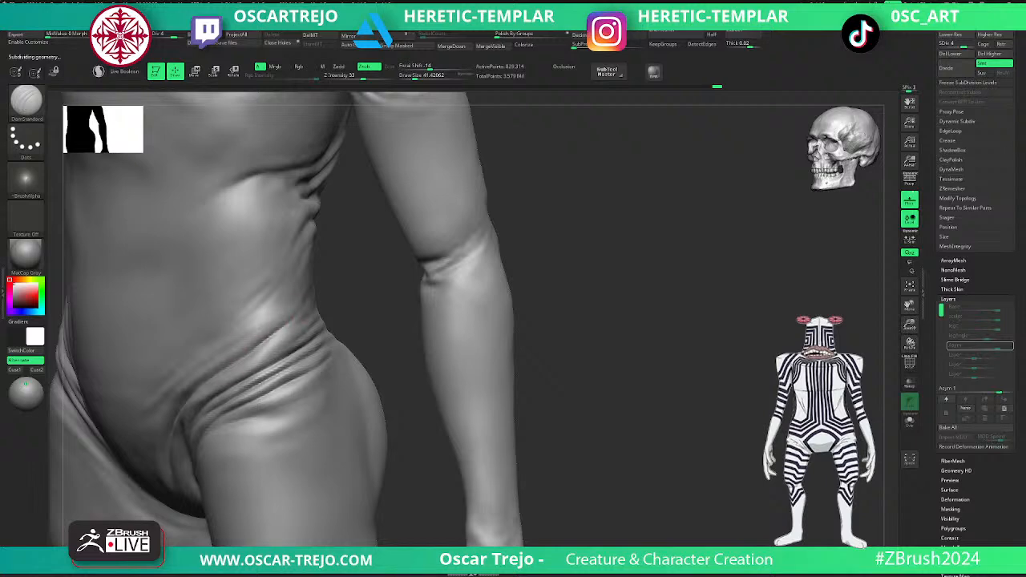
key("shift")
left_click_drag(353, 324, 324, 293, "alt")
left_click_drag(449, 253, 504, 243, "shift")
key("d")
left_click_drag(449, 337, 573, 300, "alt")
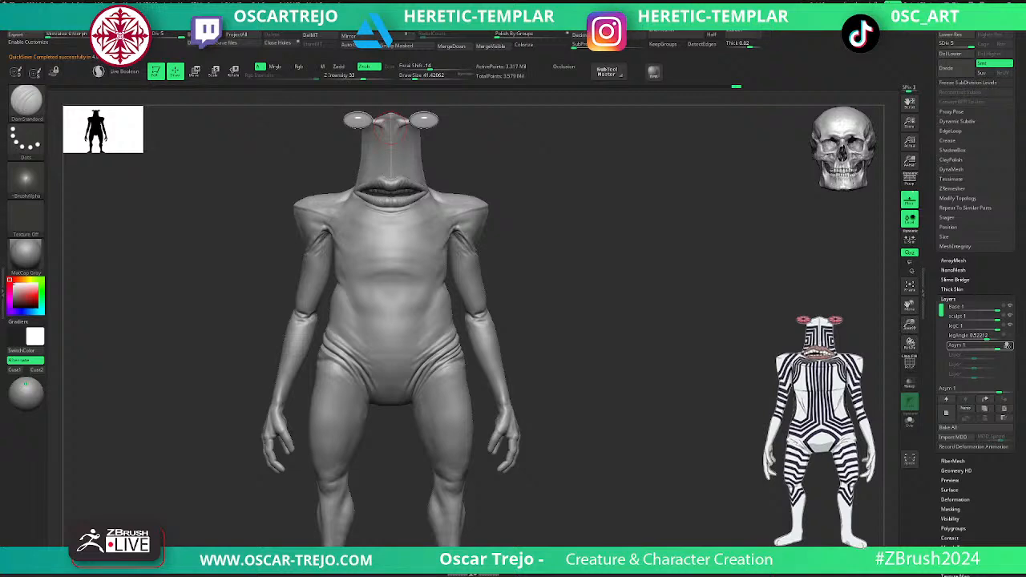
- Build up the ridges of the right hip folds across the front of the pelvis with the Standard brush at subdivision level 4
left_click_drag(538, 335, 671, 425, "alt")
left_click_drag(271, 473, 547, 471, "alt")
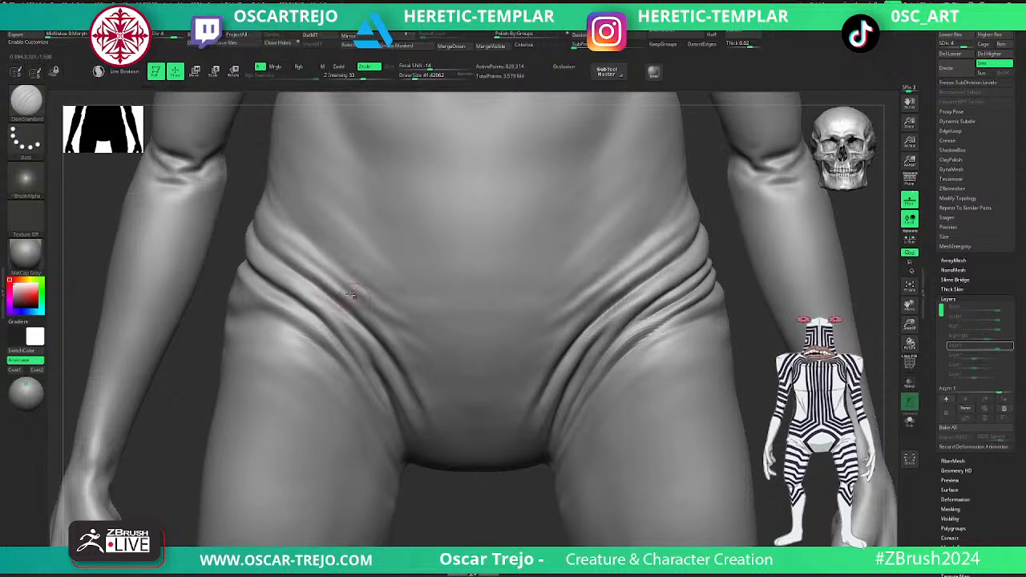
key("b")
key("s")
key("t")
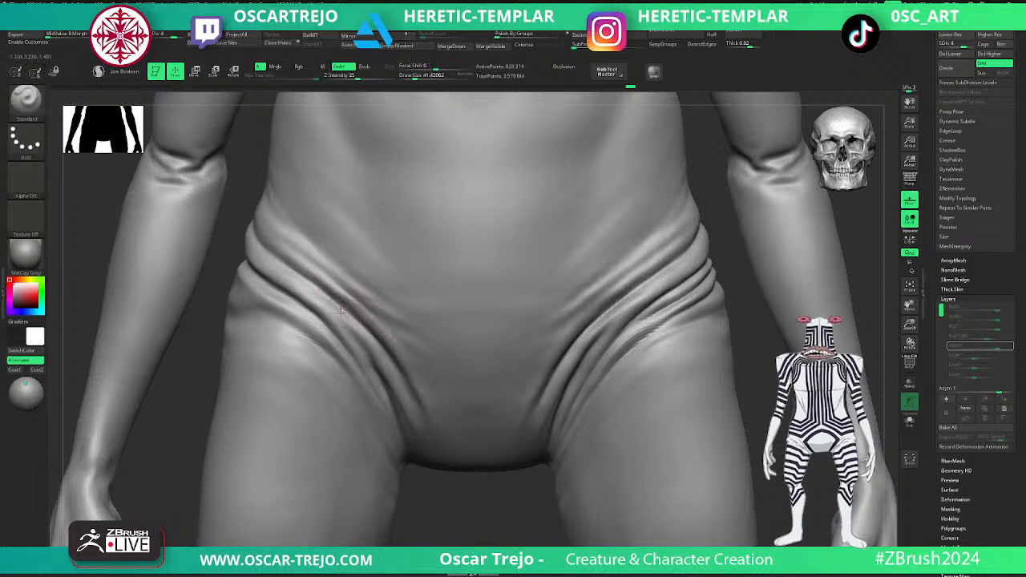
left_click_drag(363, 344, 386, 383)
left_click_drag(362, 343, 404, 428)
mouse_move(294, 294)
left_mouse_down()
mouse_move(354, 372)
mouse_move(343, 326)
left_mouse_up()
left_click_drag(311, 295, 353, 352, "shift")
- Sharpen the right hip creases and extend them into the lower belly with DamStandard, then return to subdivision level 5
key("b")
key("d")
key("s")
left_click_drag(258, 278, 331, 335)
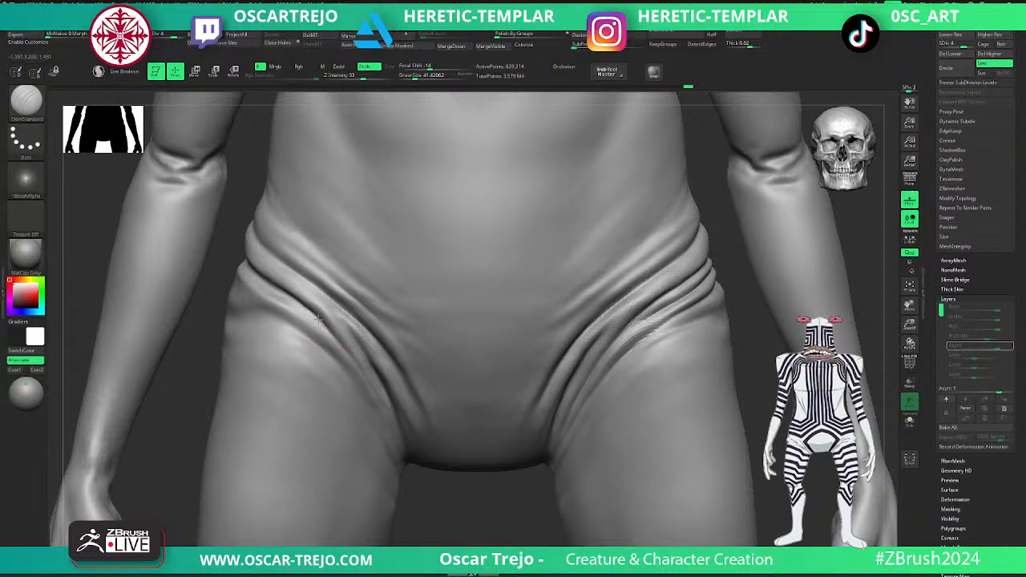
mouse_move(473, 527)
left_mouse_down("alt")
mouse_move(451, 508)
mouse_move(453, 529)
left_mouse_up("alt")
left_click_drag(315, 252, 395, 323)
left_click_drag(363, 276, 443, 339)
mouse_move(385, 290)
left_mouse_down()
mouse_move(455, 337)
mouse_move(457, 366)
left_mouse_up()
key("d")
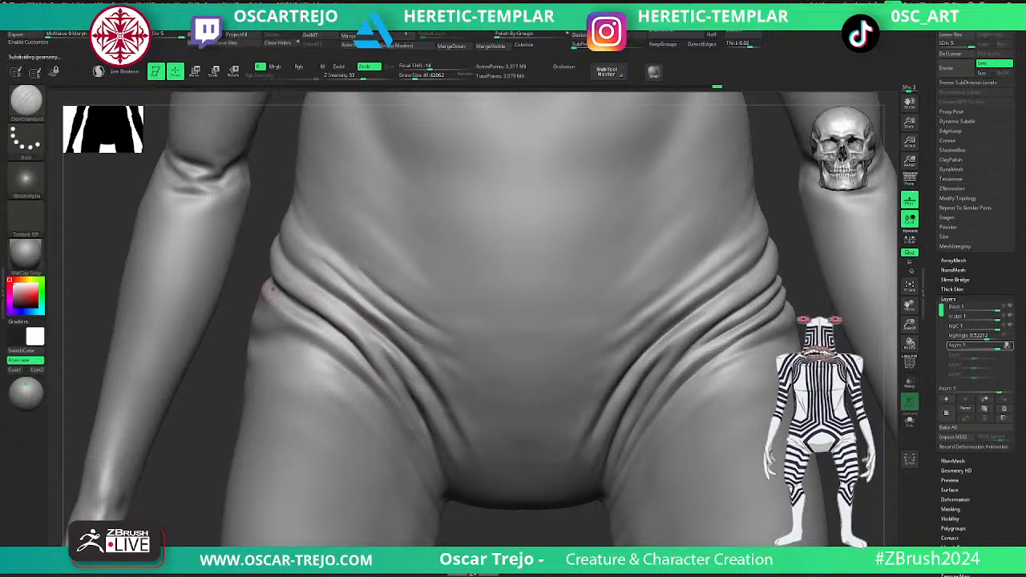
- Hide the arms and lower legs so that only the torso and thighs remain visible
left_click(263, 308, "ctrl+shift")
left_click_drag(230, 377, 268, 410, "ctrl+shift")
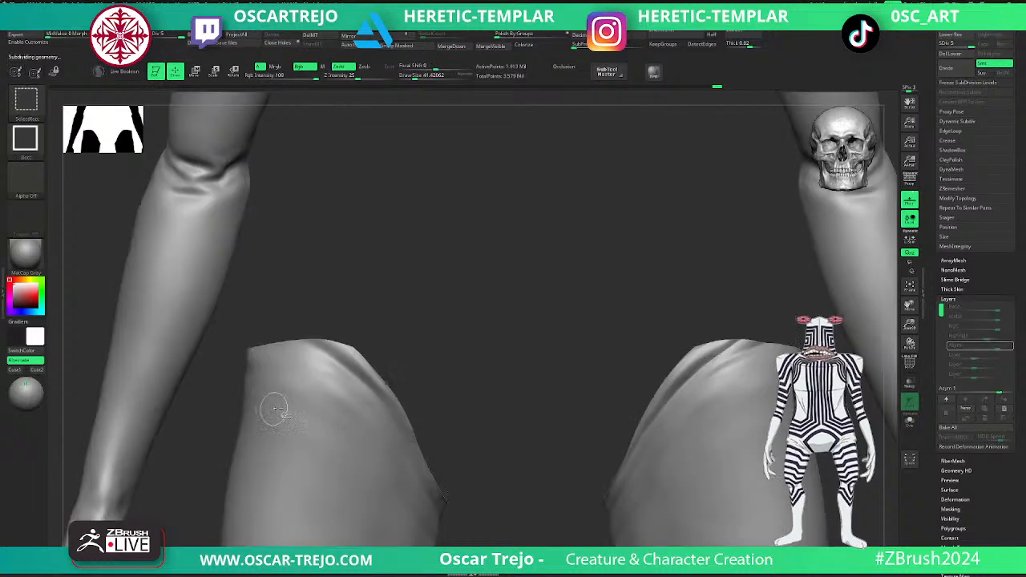
left_click(306, 407, "ctrl+shift")
left_click_drag(400, 303, 406, 352, "ctrl+shift")
mouse_move(182, 357)
left_mouse_down()
mouse_move(437, 314)
mouse_move(623, 403)
mouse_move(600, 373)
mouse_move(642, 378)
left_mouse_up()
- Drop to subdivision level 4 and carve folds across the right rear hip above the buttock
key("shift+d")
left_click_drag(332, 330, 471, 314)
left_click_drag(514, 308, 485, 310)
left_click_drag(305, 321, 433, 292)
mouse_move(335, 311)
left_mouse_down()
mouse_move(445, 286)
mouse_move(444, 295)
mouse_move(341, 320)
mouse_move(444, 299)
left_mouse_up()
- Refine the volume of the right rear hip folds with the Standard brush and smooth their transitions
key("b")
key("c")
key("b")
key("d")
mouse_move(368, 301)
left_mouse_down()
mouse_move(342, 316)
mouse_move(399, 286)
left_mouse_up()
key("b")
key("s")
key("t")
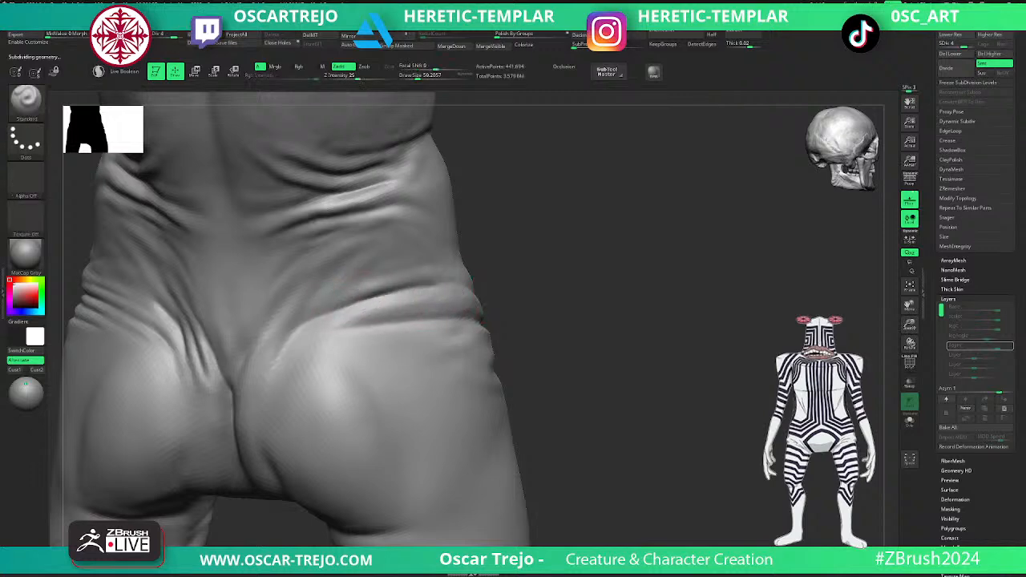
left_click_drag(500, 266, 419, 268, "shift")
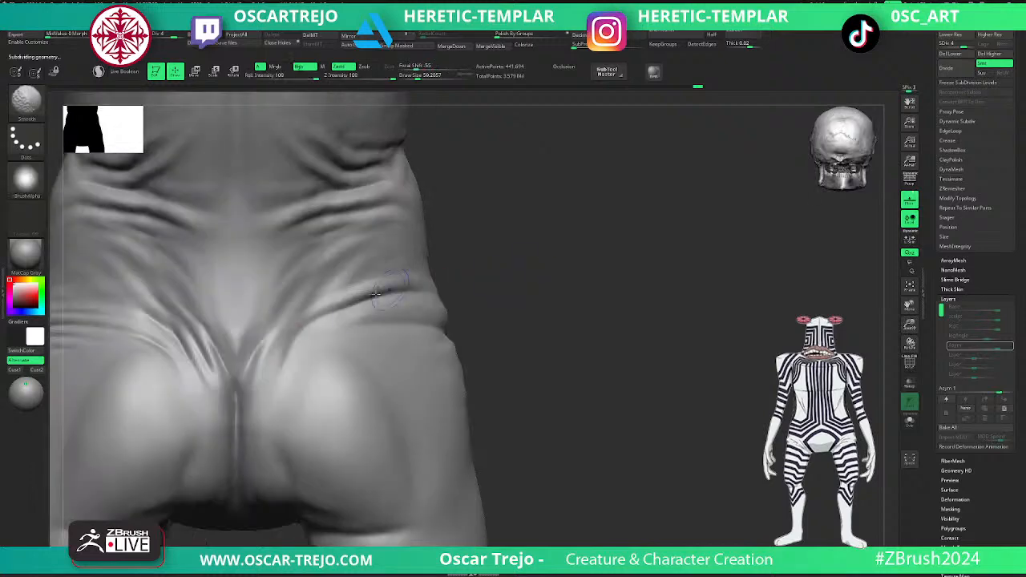
left_click_drag(473, 315, 419, 273, "alt")
- Add volume to the left rear hip folds with ClayBuildup, crease them with DamStandard at level 4, and smooth at level 5
key("d")
left_click_drag(524, 303, 598, 382, "alt")
mouse_move(220, 295)
left_mouse_down("shift")
mouse_move(178, 298)
mouse_move(225, 302)
left_mouse_up("shift")
key("shift+d")
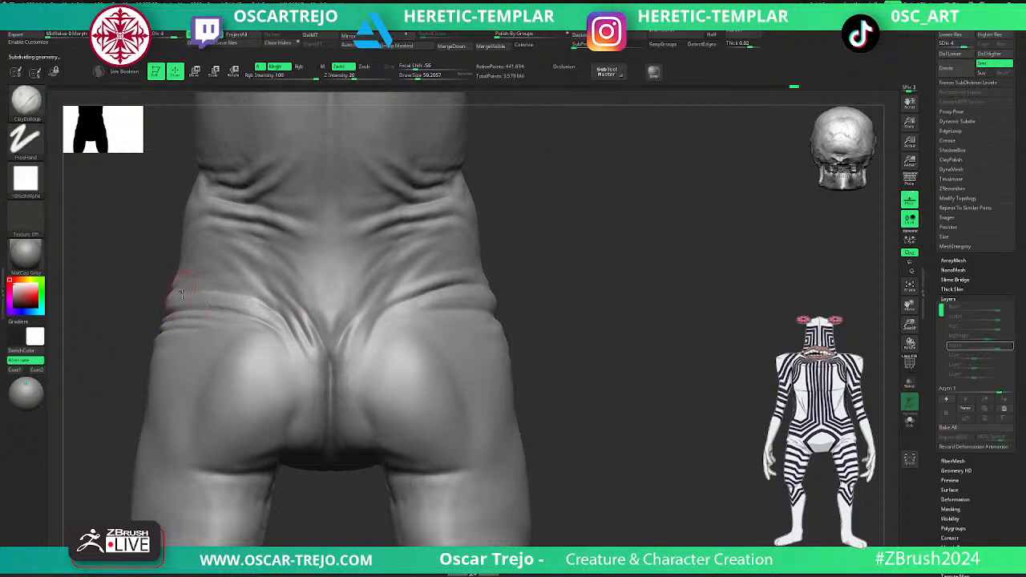
key("b")
key("d")
key("s")
mouse_move(170, 313)
left_mouse_down()
mouse_move(200, 307)
mouse_move(282, 332)
mouse_move(240, 302)
left_mouse_up()
key("d")
left_click_drag(621, 320, 642, 321, "alt")
key("shift")
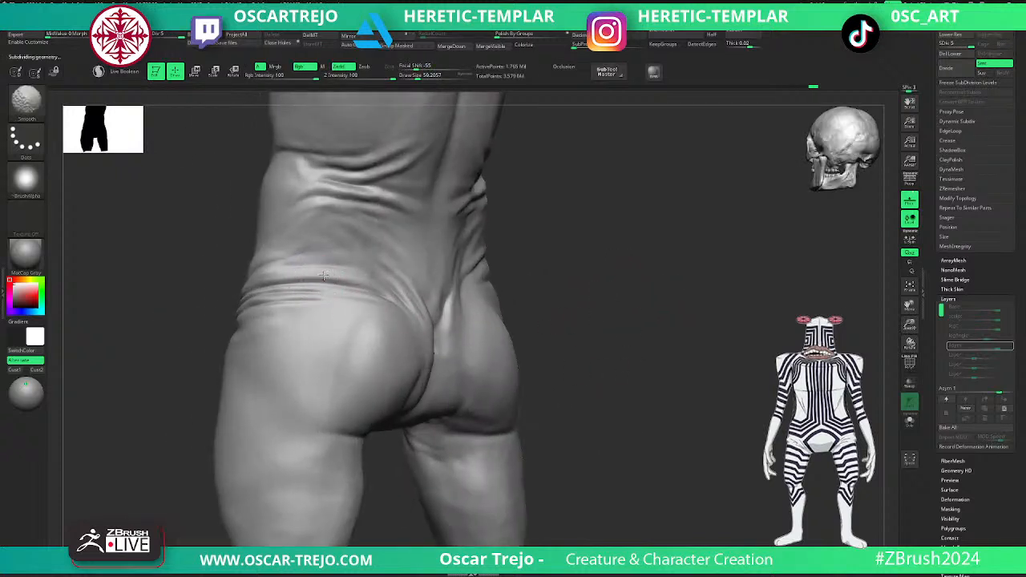
- Drop to subdivision level 4 and open the brush selection for work on the side of the right hip
mouse_move(558, 290)
left_mouse_down()
mouse_move(596, 265)
mouse_move(554, 297)
mouse_move(563, 318)
mouse_move(572, 293)
left_mouse_up()
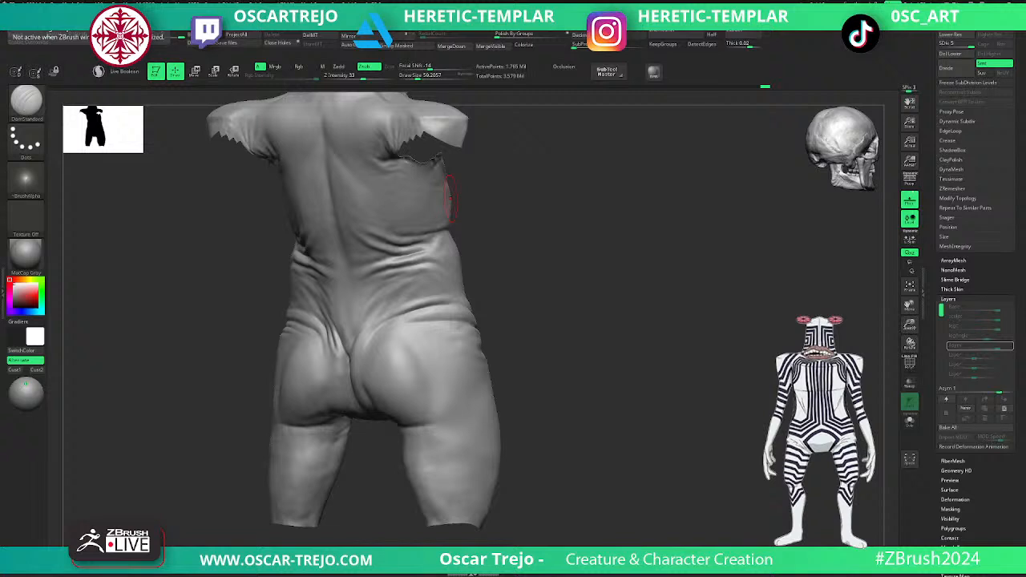
left_click_drag(570, 313, 669, 354)
key("shift+d")
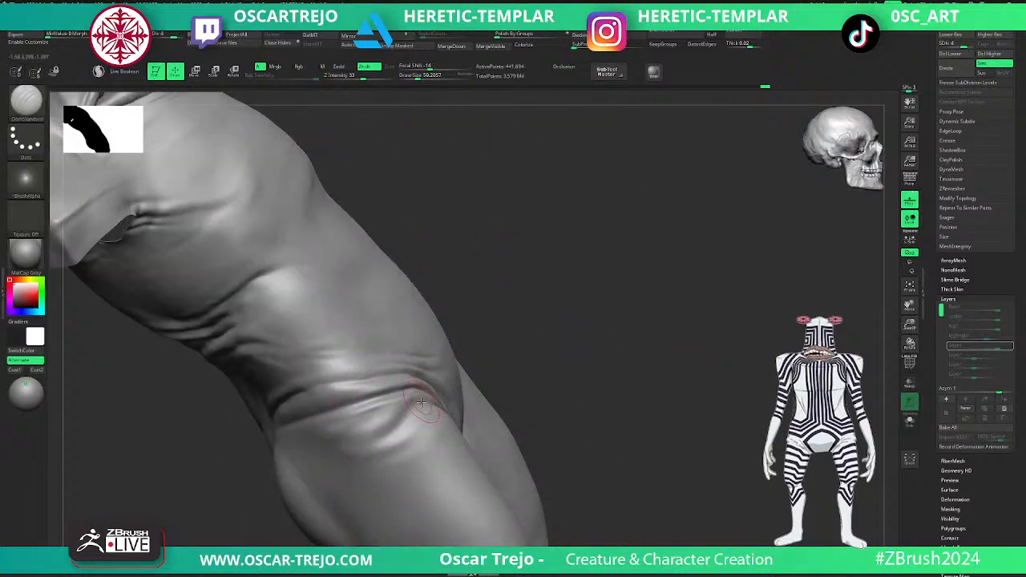
key("b")
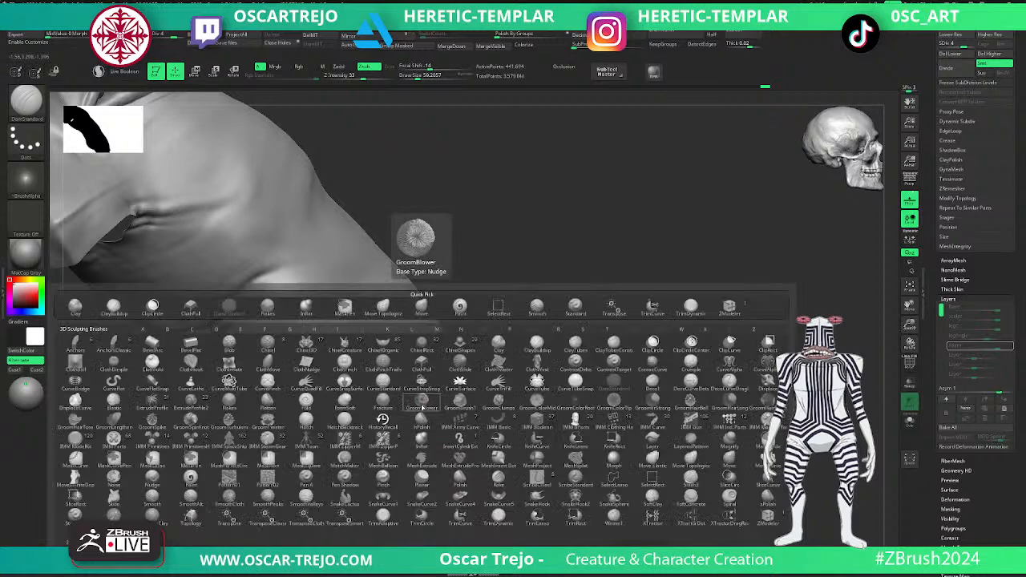
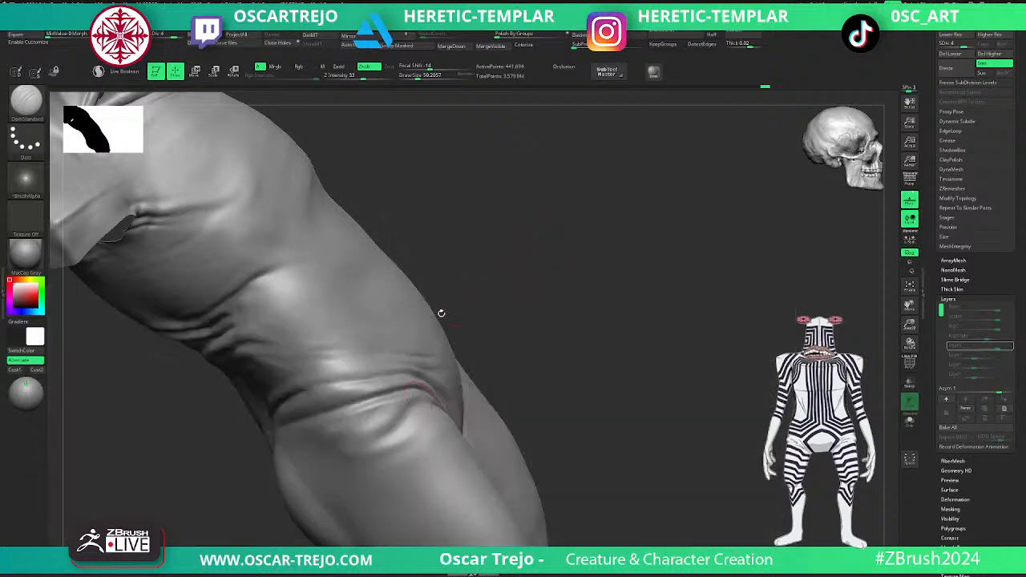
- Crease the lower fold around the side of the right hip with DamStandard at subdivision level 4 and smooth its edges
left_click_drag(296, 395, 361, 381)
left_click_drag(240, 460, 243, 463)
right_click_drag(243, 463, 250, 455)
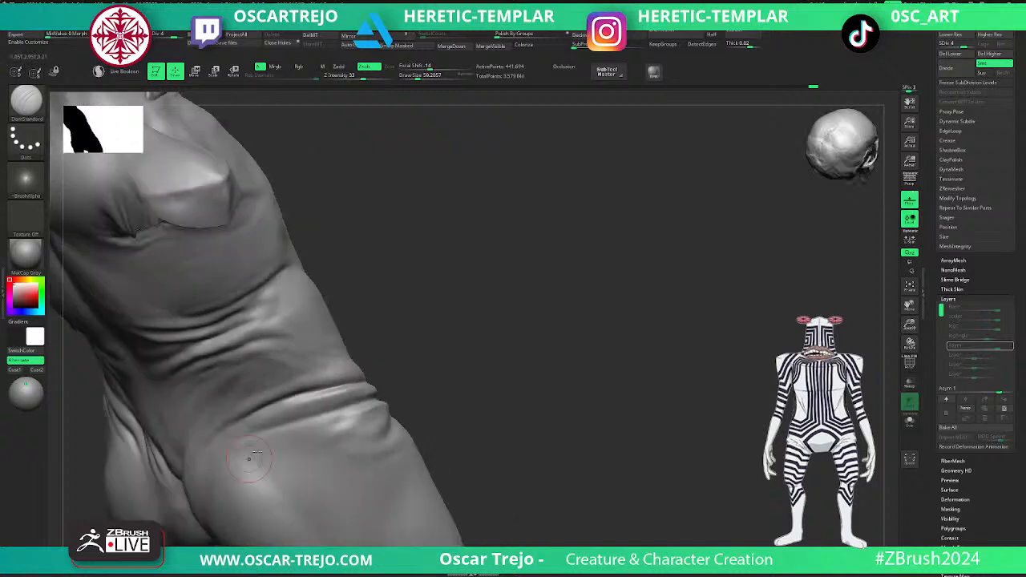
left_click_drag(284, 424, 376, 396)
right_click_drag(410, 383, 367, 403)
left_click_drag(298, 424, 375, 400)
left_click_drag(284, 429, 377, 392)
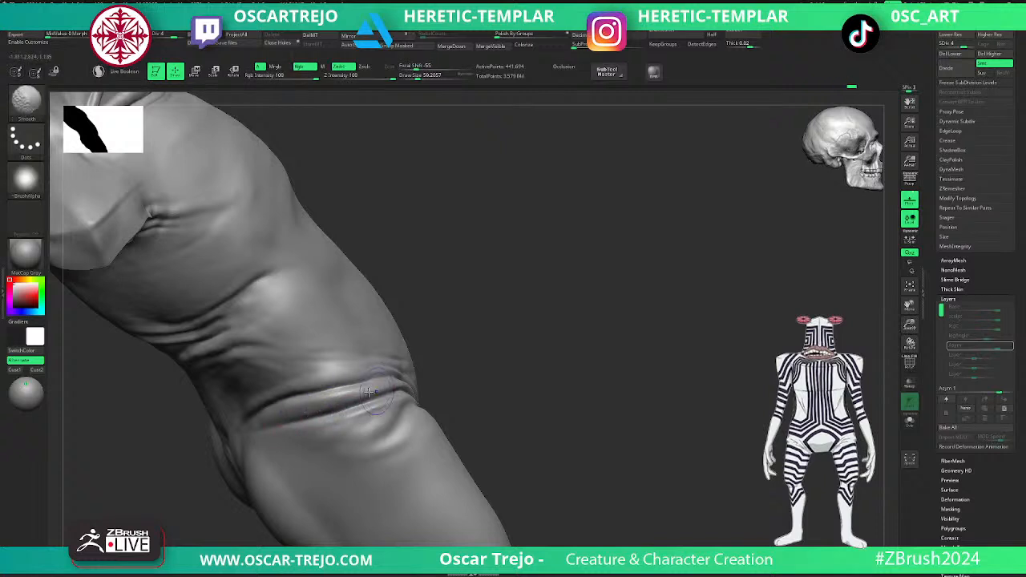
right_click_drag(520, 366, 476, 358)
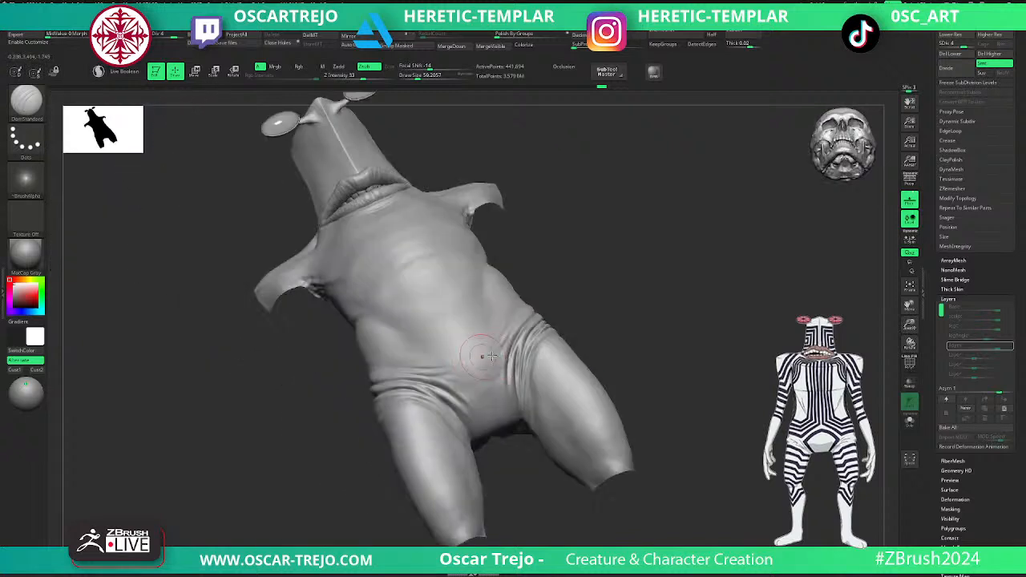
- Smooth the inner ends of the folds across the front of the right hip toward the lower abdomen
right_click_drag(673, 289, 655, 293)
right_click_drag(644, 339, 629, 361, "ctrl")
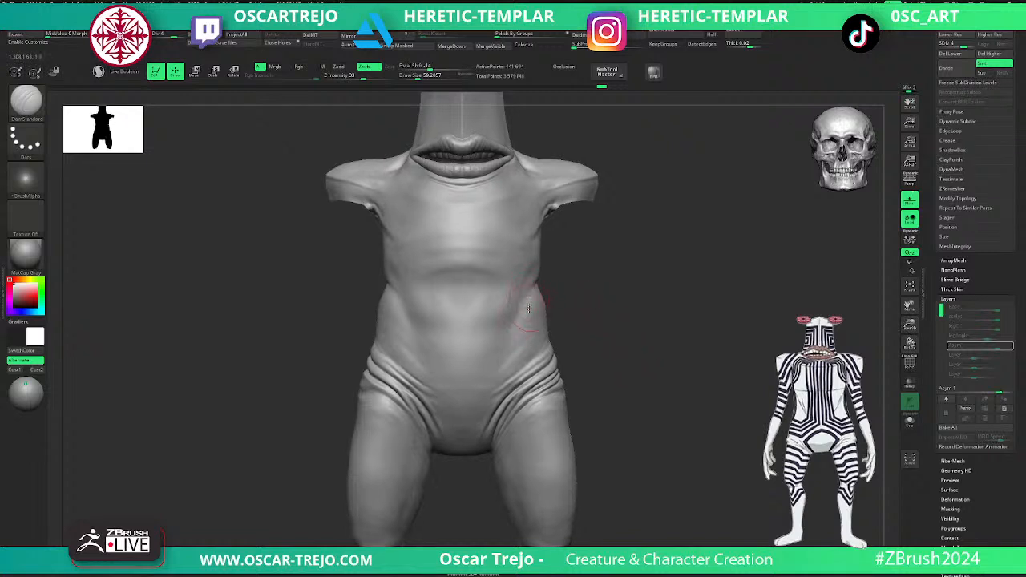
mouse_move(664, 434)
right_mouse_down("alt")
mouse_move(647, 323)
mouse_move(620, 398)
right_mouse_up("alt")
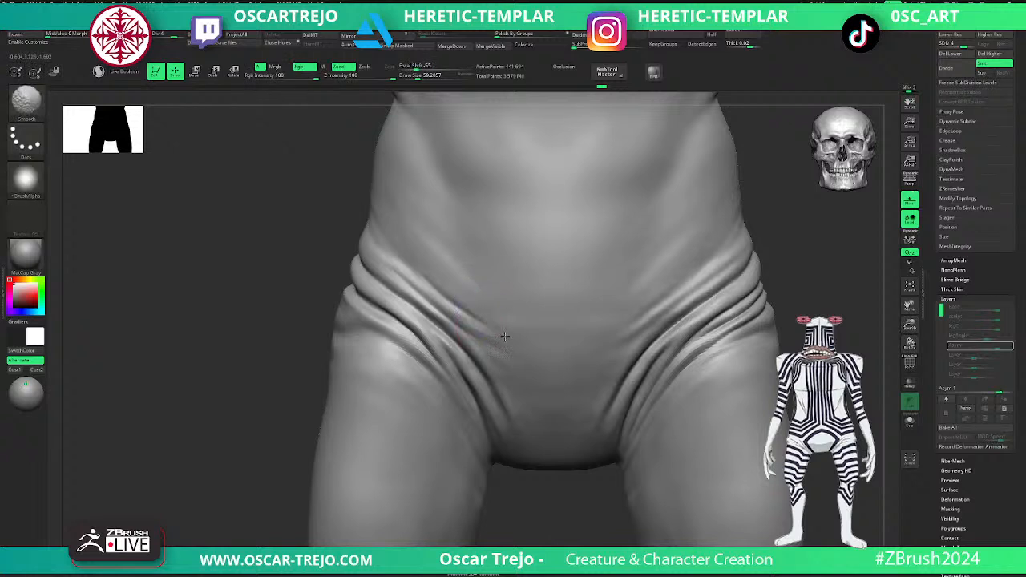
left_click_drag(505, 349, 508, 353, "shift")
mouse_move(459, 311)
left_mouse_down()
mouse_move(497, 343)
mouse_move(522, 399)
left_mouse_up()
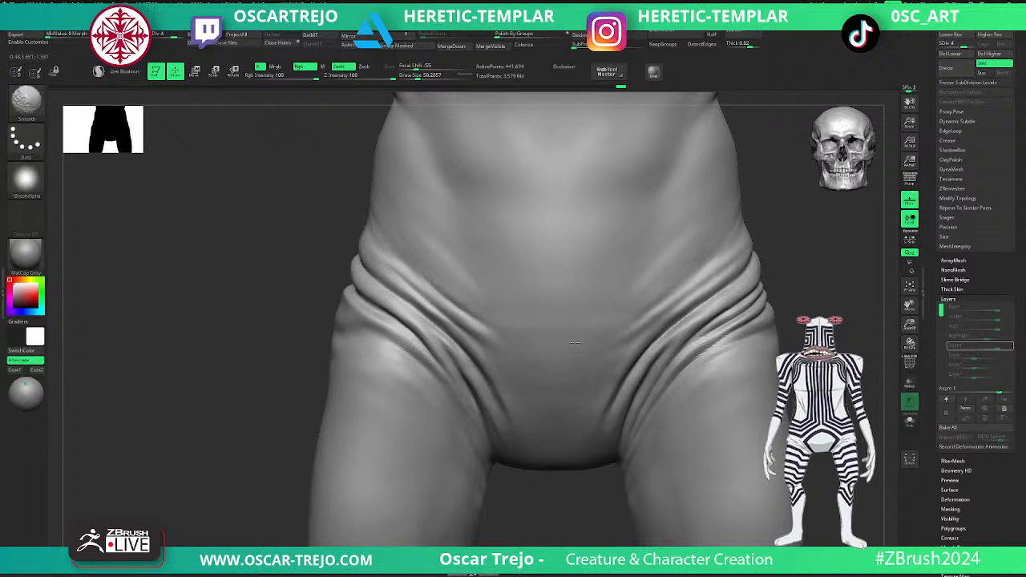
- Review the front hips at subdivision level 5, then rework the uppermost right front hip fold at level 4
key("d")
left_click_drag(783, 284, 732, 376, "alt")
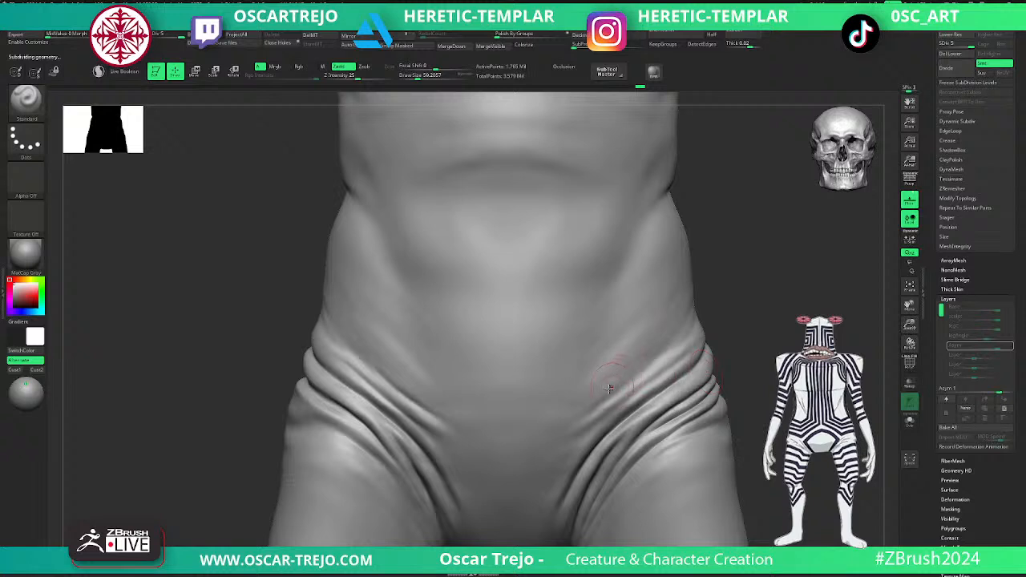
key("shift+d")
left_click_drag(332, 335, 357, 364)
- Deepen the creases between the right front hip folds with the DamStandard brush at subdivision level 4
key("b")
key("d")
key("s")
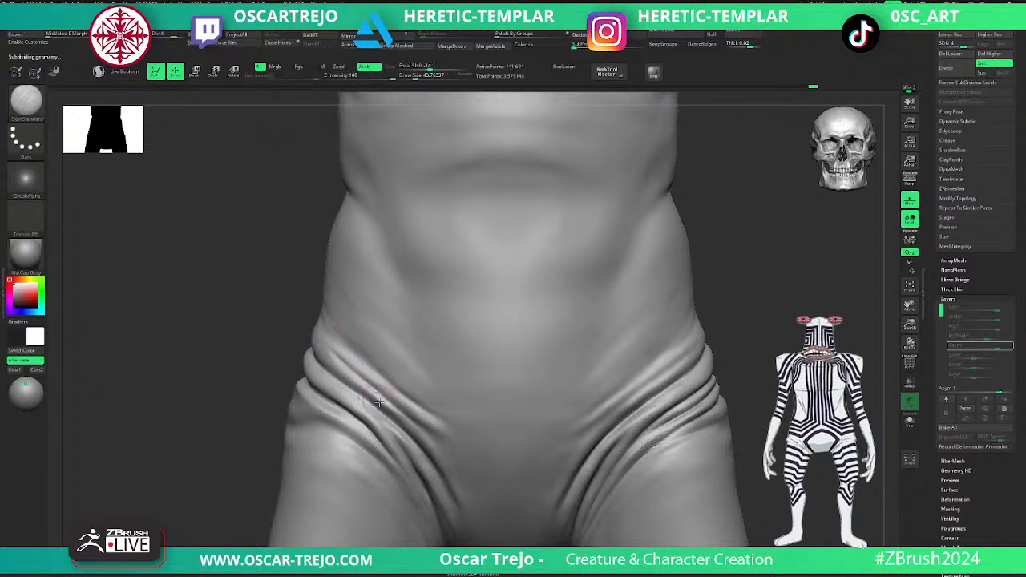
key("d")
key("f")
mouse_move(243, 428)
left_mouse_down()
mouse_move(440, 397)
mouse_move(500, 352)
mouse_move(504, 392)
mouse_move(497, 315)
mouse_move(542, 303)
mouse_move(469, 308)
left_mouse_up()
key("shift+d")
left_click_drag(277, 324, 230, 347)
mouse_move(435, 286)
left_mouse_down()
mouse_move(439, 311)
mouse_move(359, 320)
left_mouse_up()
mouse_move(355, 348)
left_mouse_down("shift")
mouse_move(276, 375)
mouse_move(372, 333)
left_mouse_up("shift")
left_click_drag(529, 307, 609, 297)
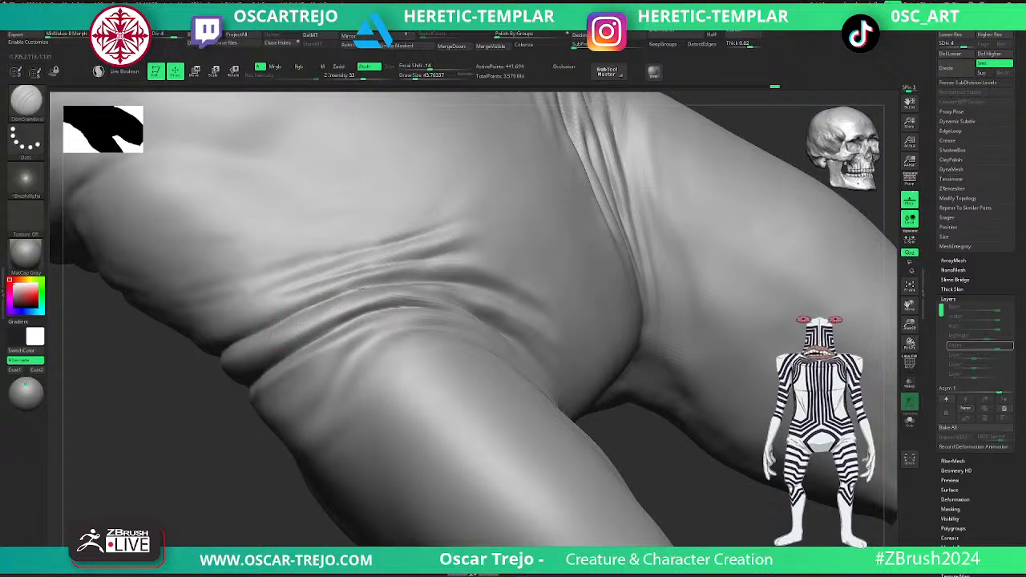
left_click_drag(413, 307, 268, 369)
- Raise the mesh to subdivision level 5, adjust the brush size, and refine the creases of the right front hip folds
key("d")
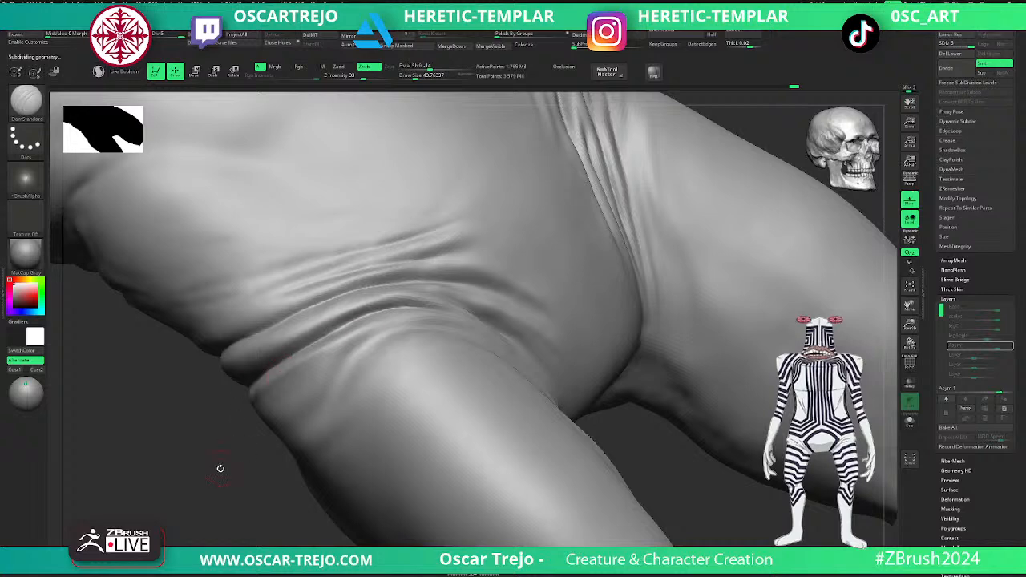
left_click_drag(219, 467, 199, 450)
key("s")
left_click(319, 345)
left_click_drag(401, 282, 373, 312, "shift")
mouse_move(322, 445)
left_mouse_down("alt")
mouse_move(313, 392)
mouse_move(281, 427)
mouse_move(287, 476)
mouse_move(306, 457)
left_mouse_up("alt")
mouse_move(476, 349)
left_mouse_down()
mouse_move(598, 300)
mouse_move(556, 277)
left_mouse_up()
- Smooth the right inner thigh below the groin at subdivision level 3 with a large brush, then return to level 5
key("shift+d")
key("d")
left_click_drag(570, 404, 559, 403, "shift")
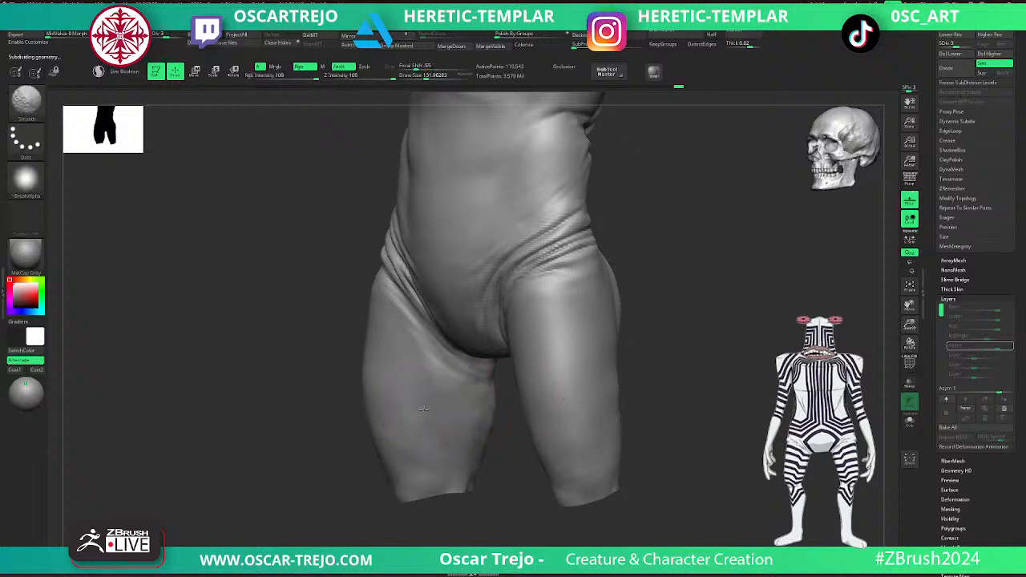
left_click_drag(422, 416, 416, 397, "shift")
key("d")
mouse_move(659, 423)
left_mouse_down()
mouse_move(678, 425)
mouse_move(673, 391)
mouse_move(685, 395)
mouse_move(634, 357)
mouse_move(629, 370)
left_mouse_up()
key("d")
left_click_drag(543, 403, 532, 400)
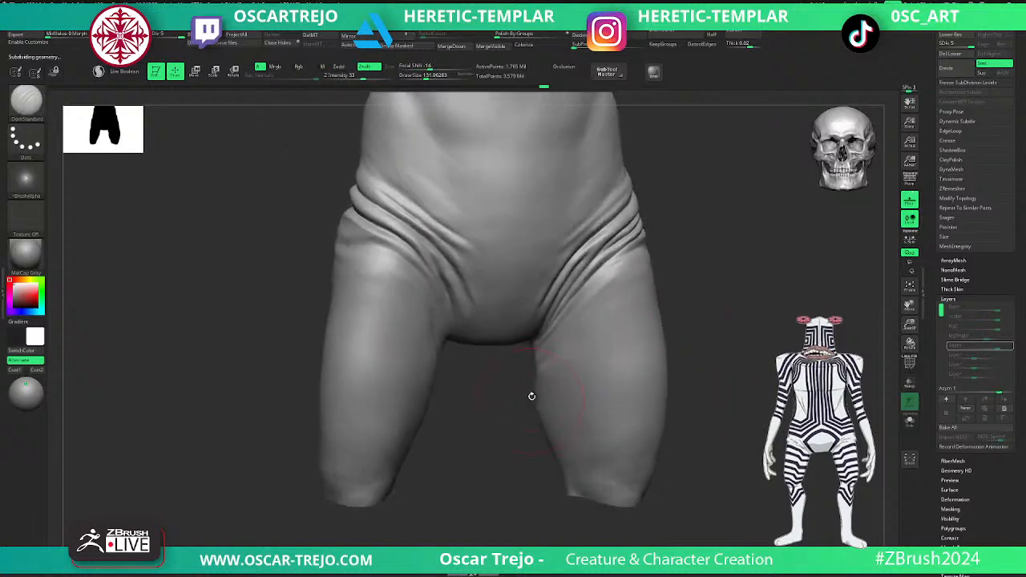
- Smooth the left upper thigh beneath the hip folds at subdivision level 3 with a smaller brush, then return to level 5
key("shift+d")
key("shift+d")
key("s")
left_click_drag(597, 302, 588, 302)
key("shift")
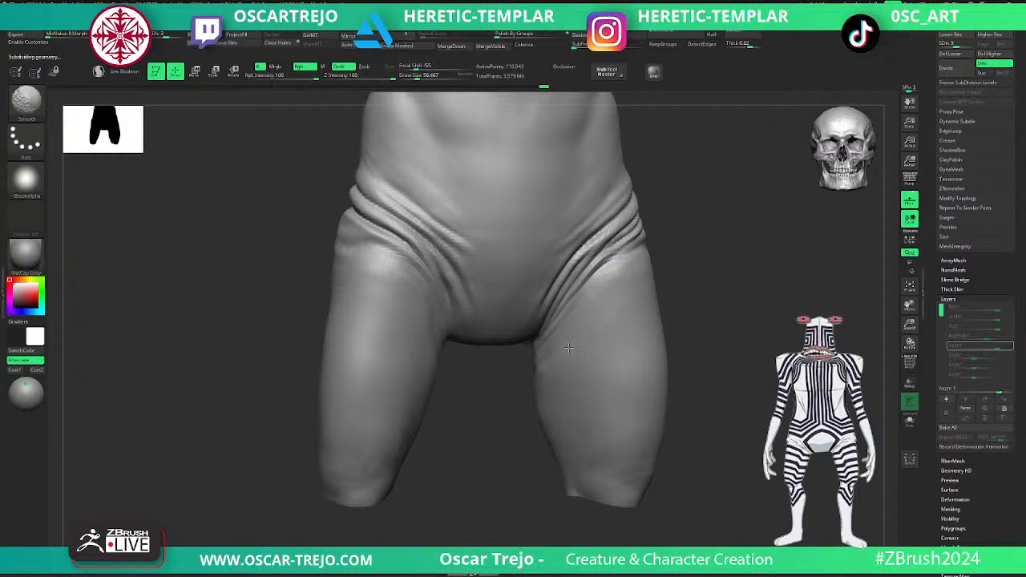
key("d")
mouse_move(707, 342)
left_mouse_down("shift")
mouse_move(760, 341)
mouse_move(681, 259)
mouse_move(651, 316)
left_mouse_up("shift")
key("d")
key("shift")
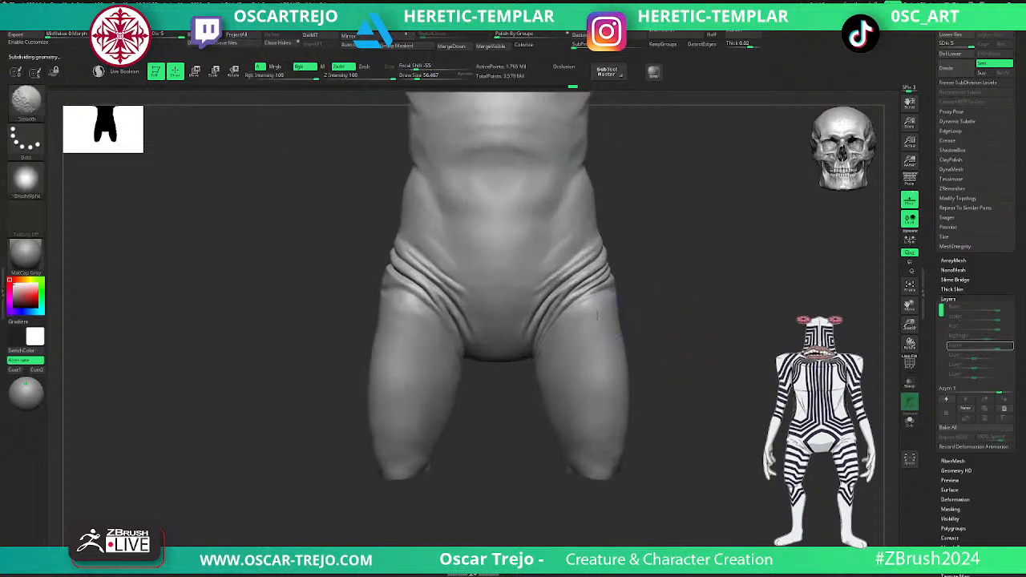
- Drop to subdivision level 3 and soften the transition from the front hip folds into both upper thighs
key("shift+d")
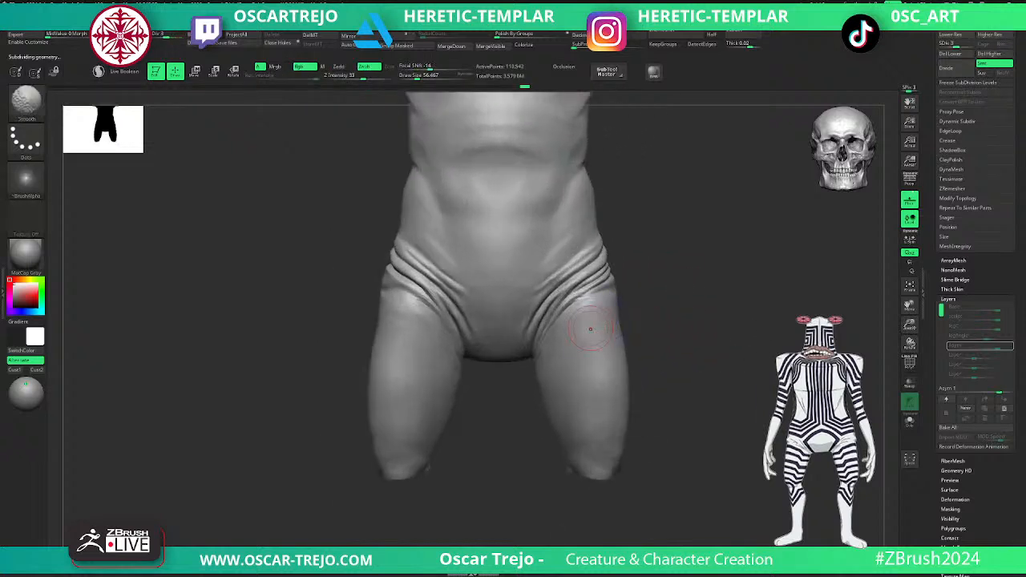
left_click_drag(583, 315, 558, 349, "shift")
mouse_move(669, 314)
left_mouse_down("alt")
mouse_move(655, 301)
mouse_move(637, 346)
left_mouse_up("alt")
key("shift+d")
left_click_drag(364, 340, 392, 302, "shift")
key("shift")
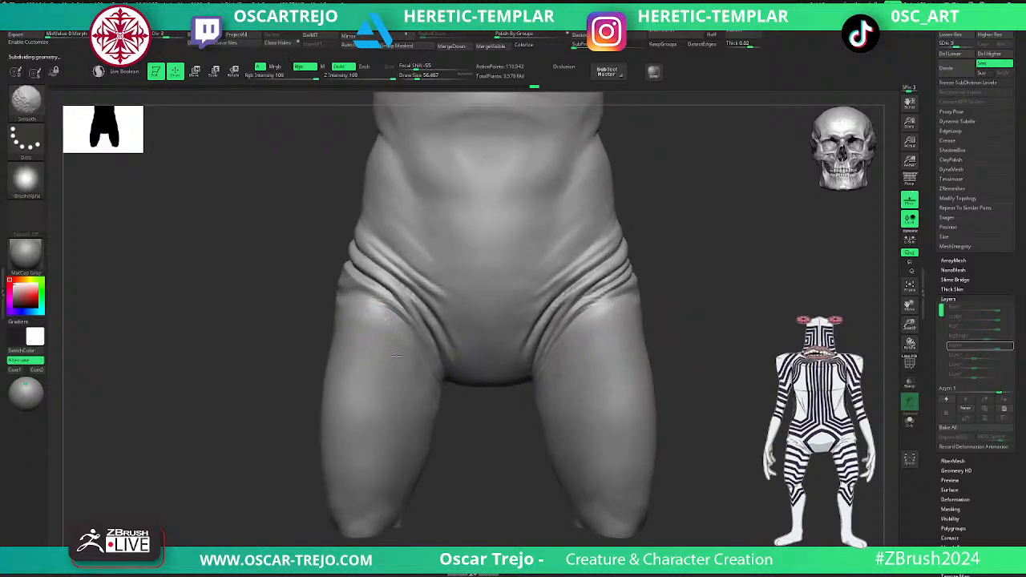
right_click_drag(469, 430, 436, 408)
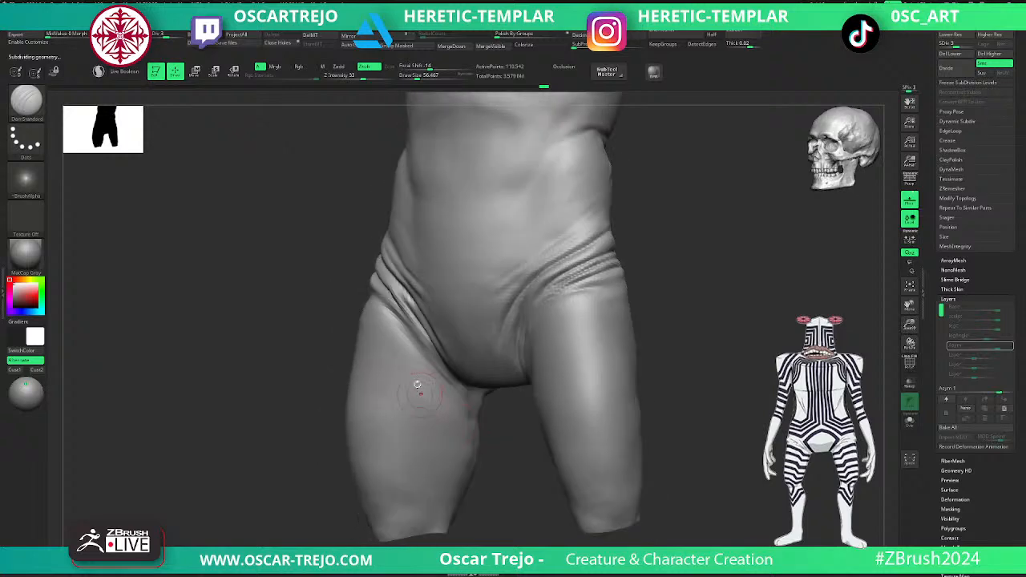
key("d")
- Soften the area beneath the right side hip folds at subdivision levels 2 and 3, reworking the lower crease with DamStandard
mouse_move(356, 324)
right_mouse_down()
mouse_move(529, 309)
mouse_move(527, 300)
right_mouse_up()
right_click_drag(592, 294, 603, 258, "ctrl")
right_click_drag(602, 258, 600, 309, "ctrl")
key("shift+d")
key("shift+d")
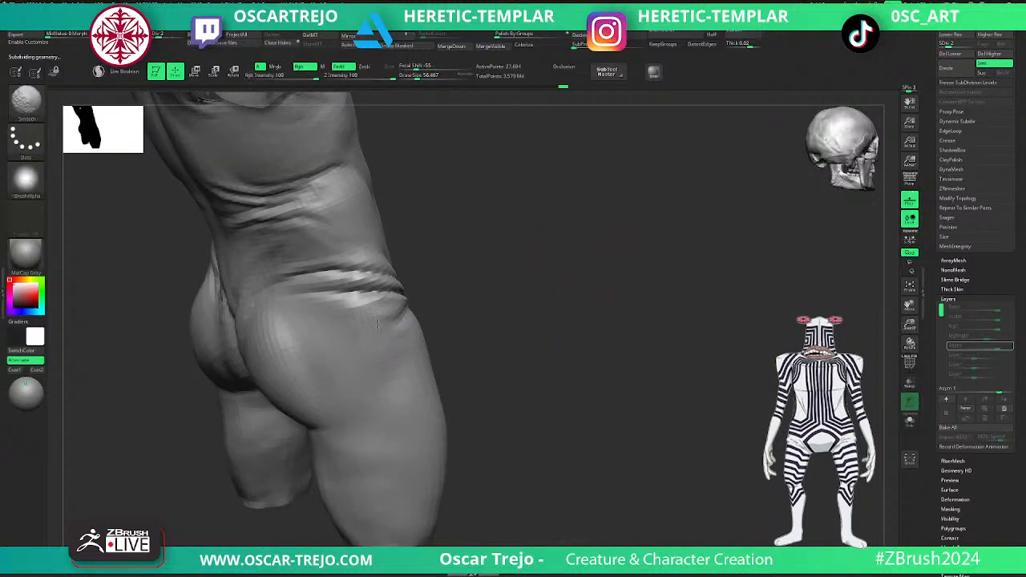
key("d")
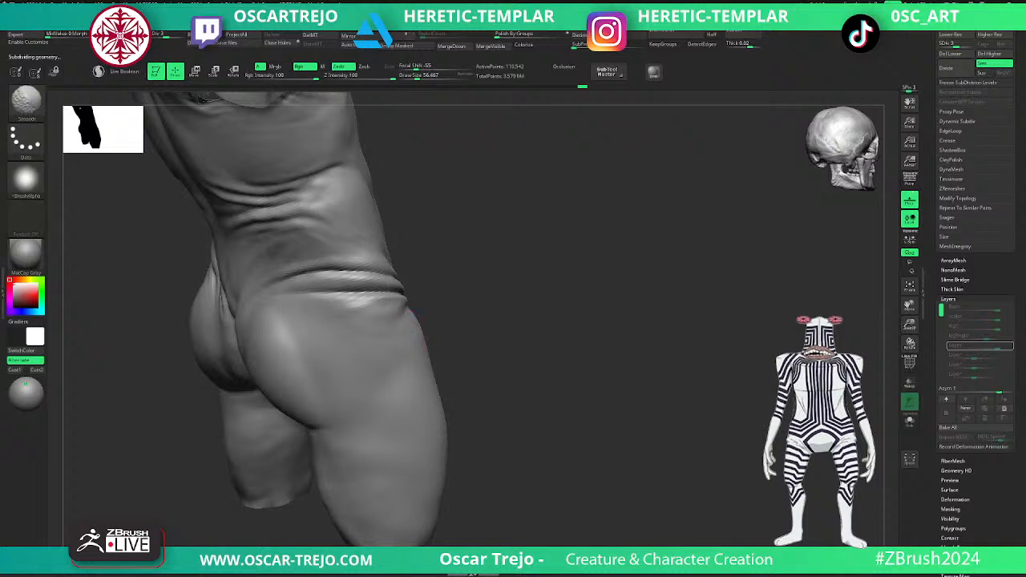
mouse_move(351, 323)
right_mouse_down()
mouse_move(476, 291)
mouse_move(609, 275)
mouse_move(433, 283)
right_mouse_up()
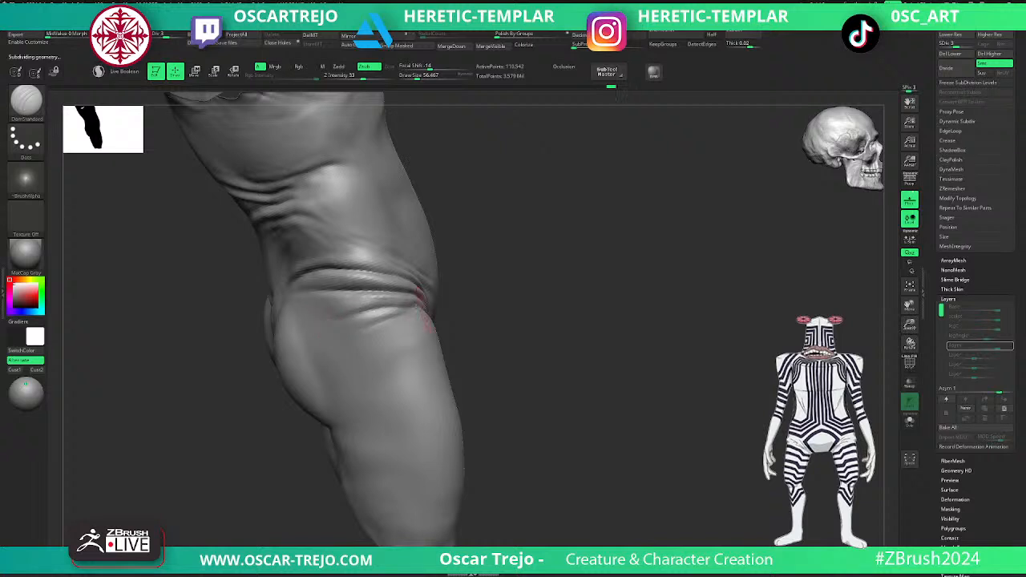
key("shift")
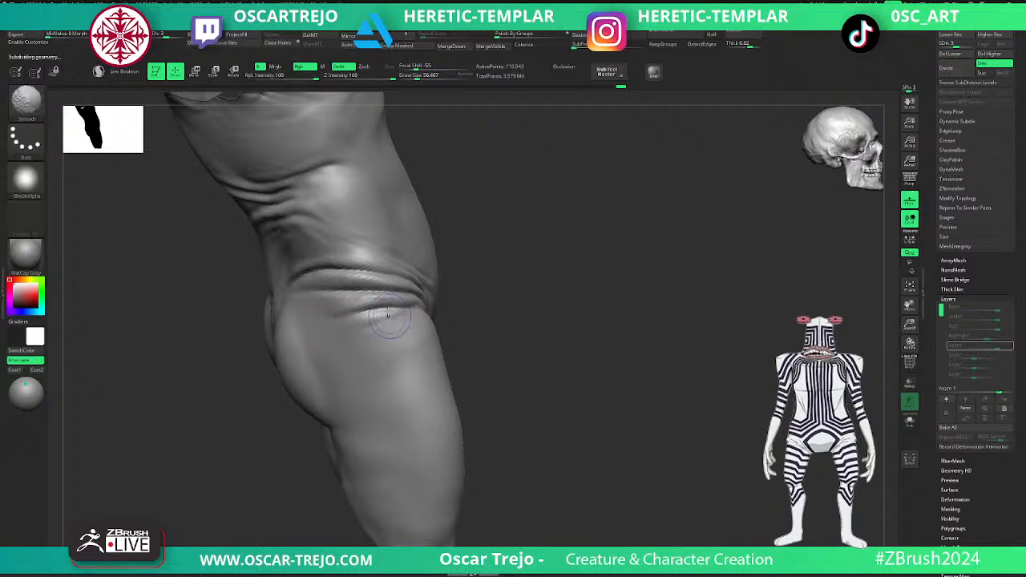
mouse_move(389, 317)
right_mouse_down()
mouse_move(550, 304)
mouse_move(320, 387)
mouse_move(300, 371)
mouse_move(234, 424)
mouse_move(295, 449)
mouse_move(593, 405)
mouse_move(631, 425)
mouse_move(605, 393)
mouse_move(648, 314)
mouse_move(541, 374)
right_mouse_up()
- Return to subdivision level 5, unhide the rest of the body, and smooth the left front hip folds with a larger brush
key("d")
left_click(616, 367, "ctrl+shift")
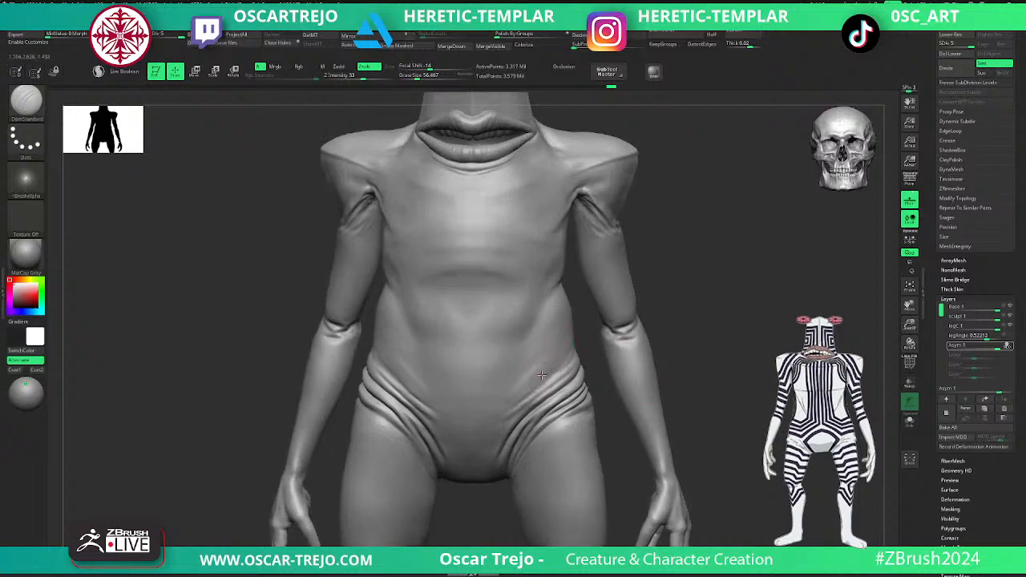
key("shift")
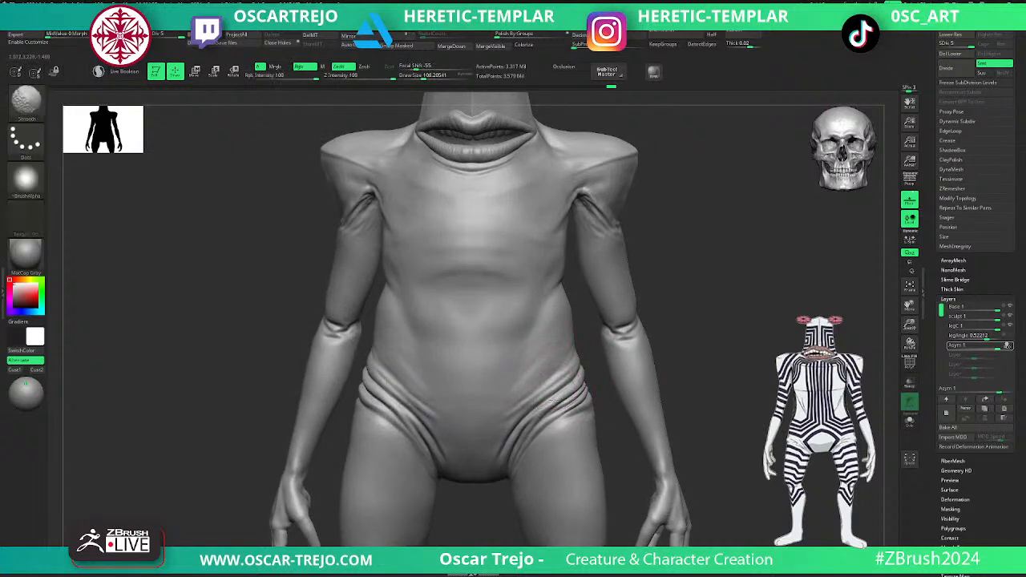
right_click_drag(663, 355, 566, 378, "ctrl")
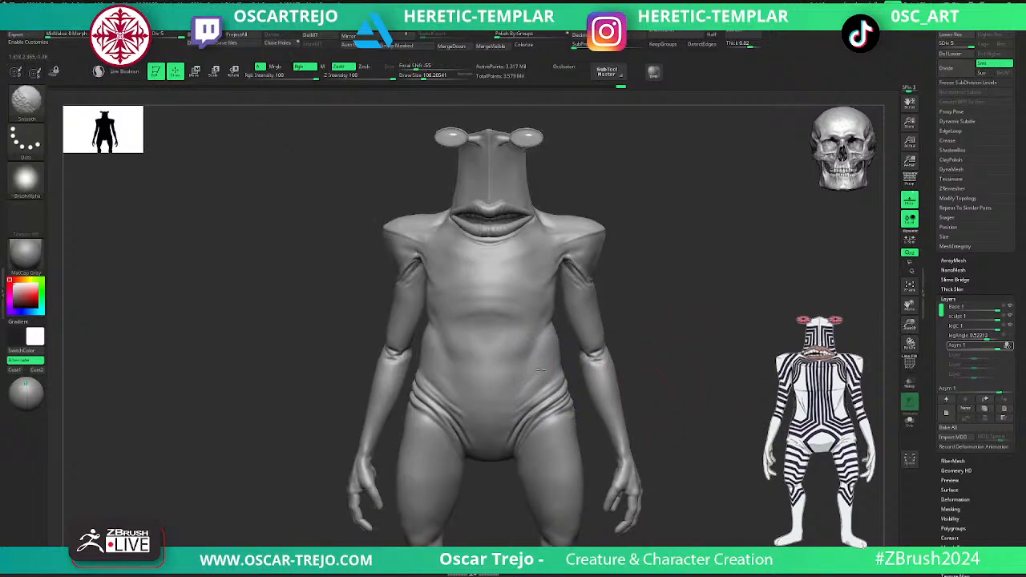
- Compare the whole figure with the Asym layer at different strengths and set the layer's intensity to 0.8584
mouse_move(607, 431)
right_mouse_down("ctrl")
mouse_move(654, 385)
mouse_move(664, 331)
right_mouse_up("ctrl")
key("ctrl")
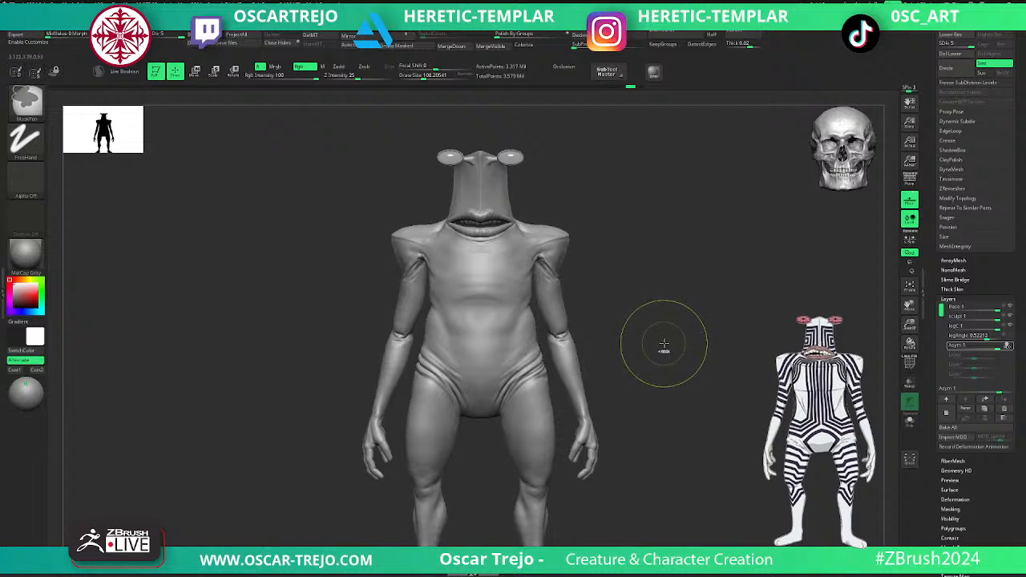
key("ctrl+shift")
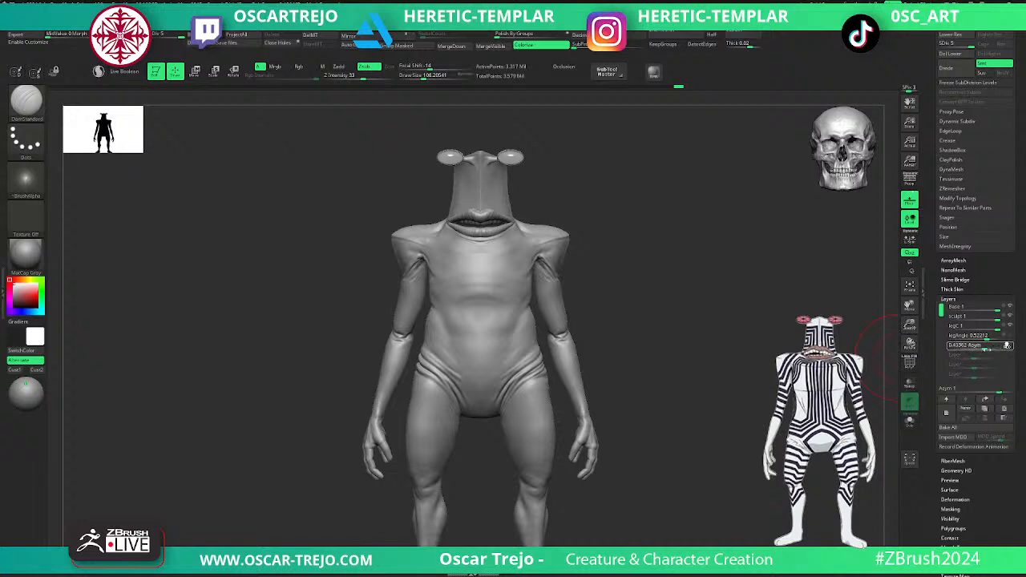
mouse_move(987, 350)
left_mouse_down()
mouse_move(1003, 350)
mouse_move(979, 349)
mouse_move(994, 350)
left_mouse_up()
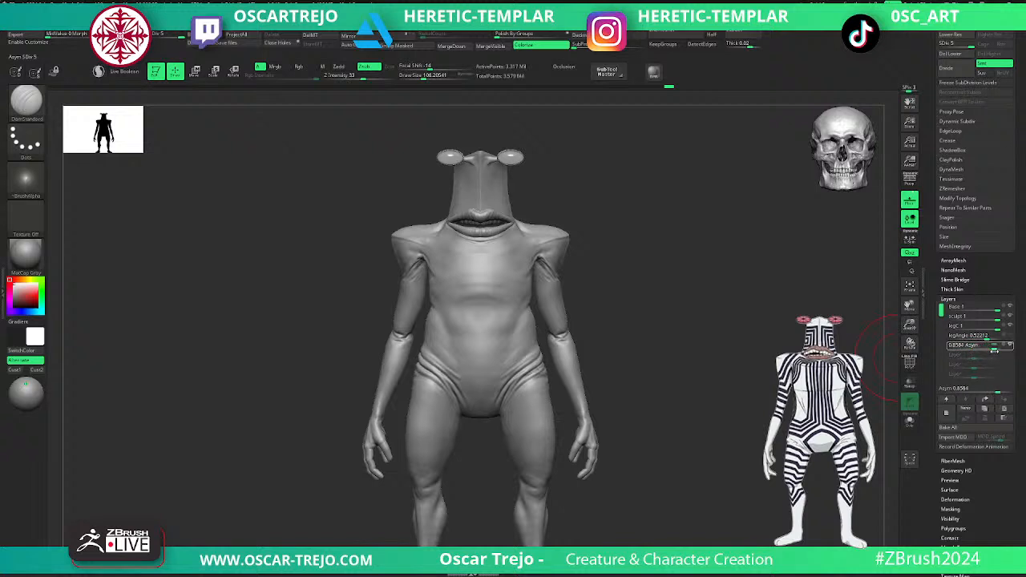
- Duplicate the upper teeth downward with the centred gizmo and flip the copy to form a lower row inside the mouth
mouse_move(751, 384)
left_mouse_down()
mouse_move(761, 378)
mouse_move(733, 386)
mouse_move(702, 371)
mouse_move(701, 390)
mouse_move(670, 399)
mouse_move(668, 448)
mouse_move(670, 410)
mouse_move(642, 383)
mouse_move(655, 372)
mouse_move(662, 307)
mouse_move(652, 351)
mouse_move(599, 399)
left_mouse_up()
left_click_drag(593, 348, 604, 440, "alt")
left_click(458, 492)
left_click(460, 487, "alt")
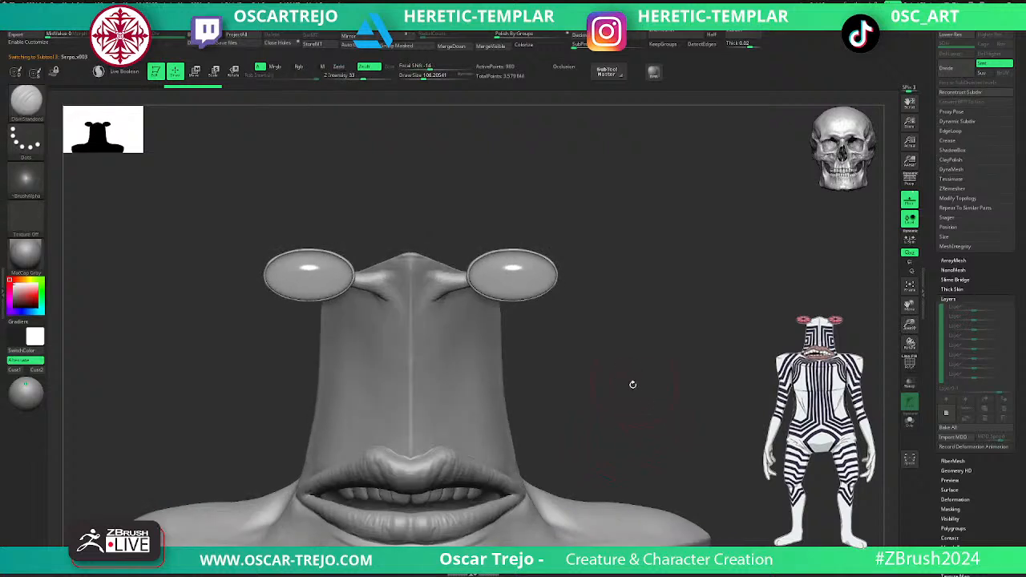
left_click_drag(633, 380, 561, 377)
key("w")
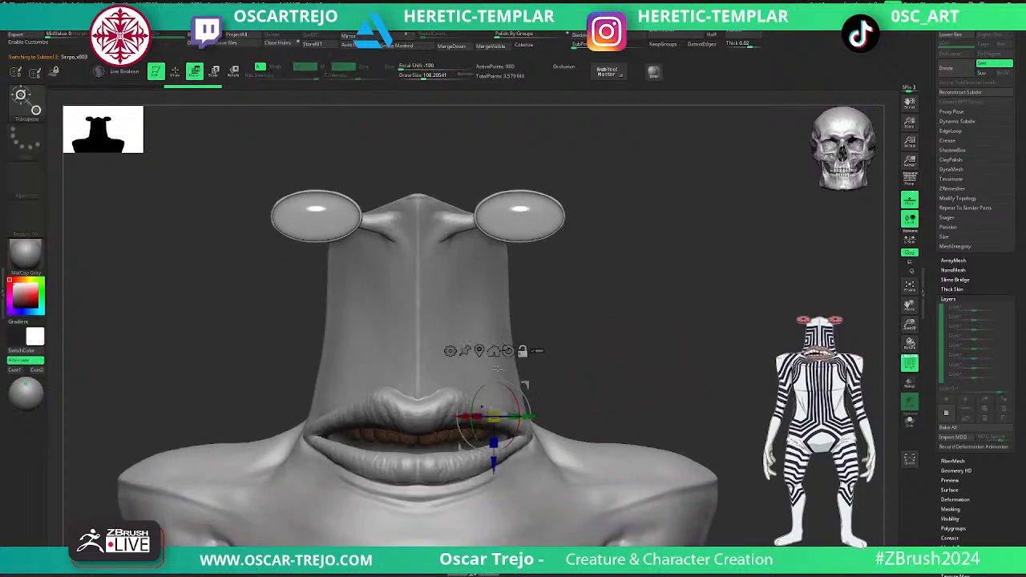
left_click(507, 350, "alt")
left_click(479, 351, "alt")
left_click_drag(556, 364, 570, 378, "ctrl")
left_click_drag(417, 381, 427, 421, "ctrl")
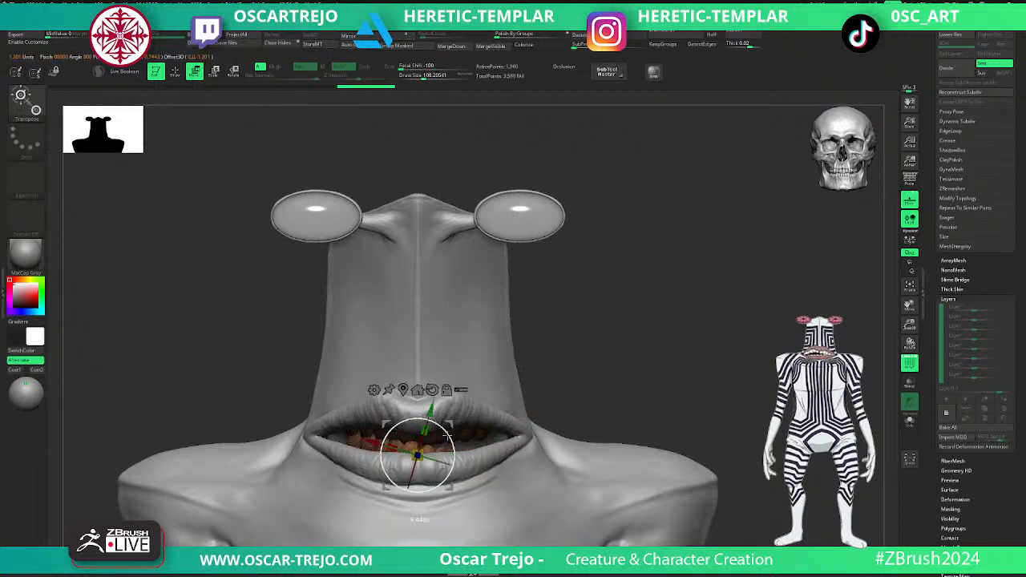
left_click_drag(397, 488, 399, 489, "shift")
left_click_drag(588, 380, 564, 385)
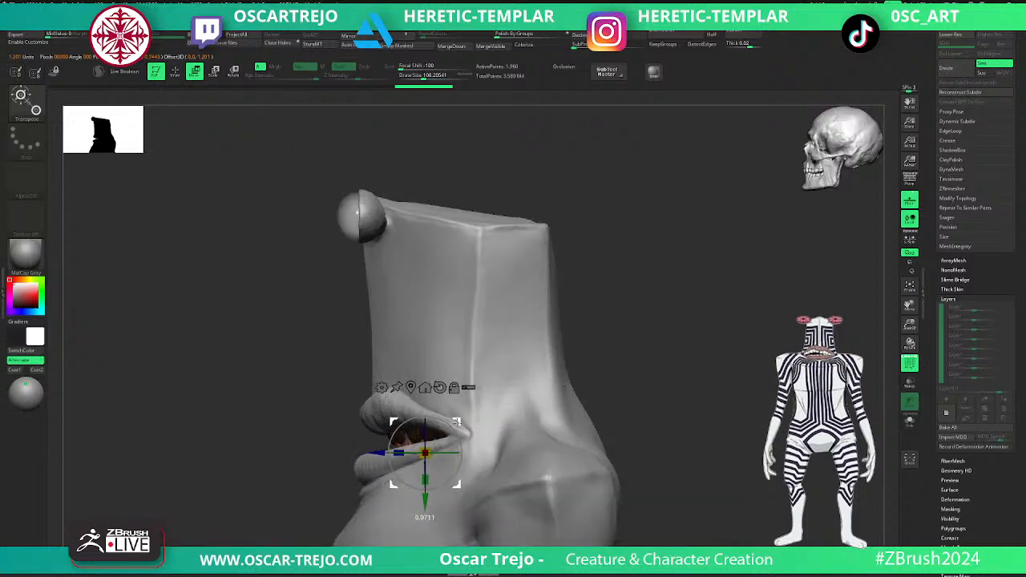
- Leave the transform gizmo, hide the polyframe overlay, and inspect both rows of teeth up close from the front
key("q")
left_click_drag(706, 398, 702, 367, "alt")
left_click_drag(702, 367, 675, 371, "shift")
key("w")
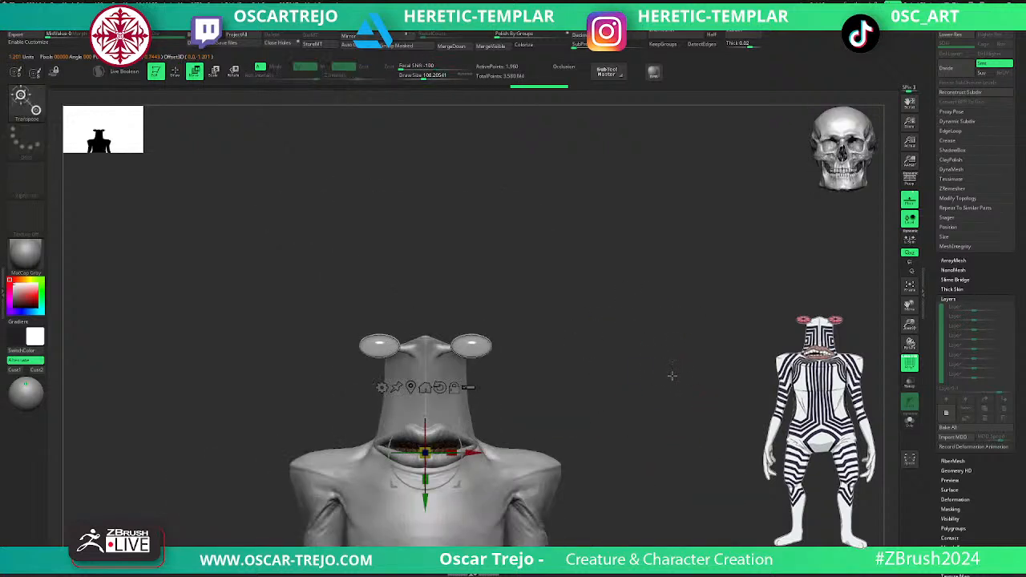
key("q")
key("shift+f")
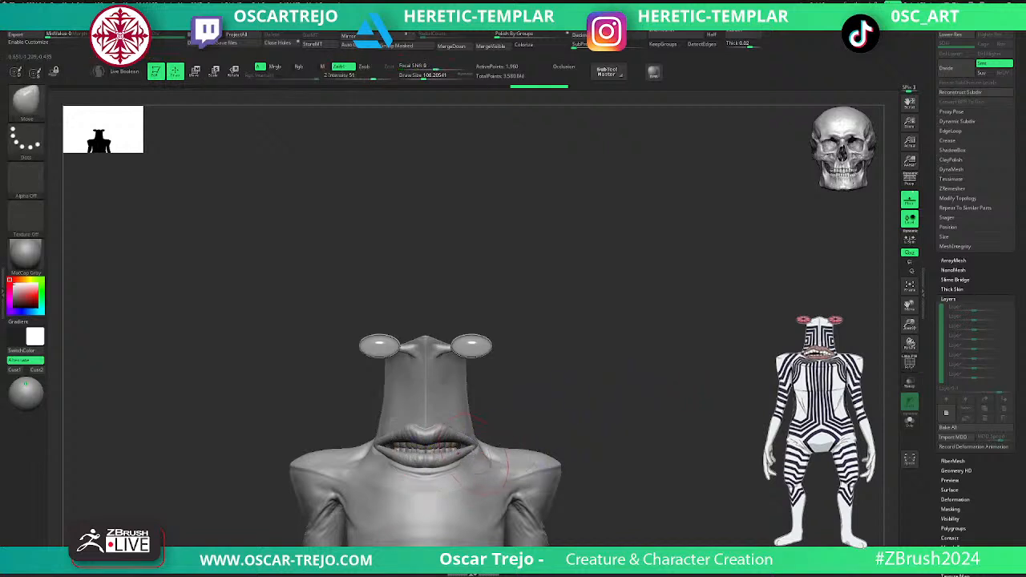
mouse_move(540, 405)
left_mouse_down()
mouse_move(510, 415)
mouse_move(566, 401)
left_mouse_up()
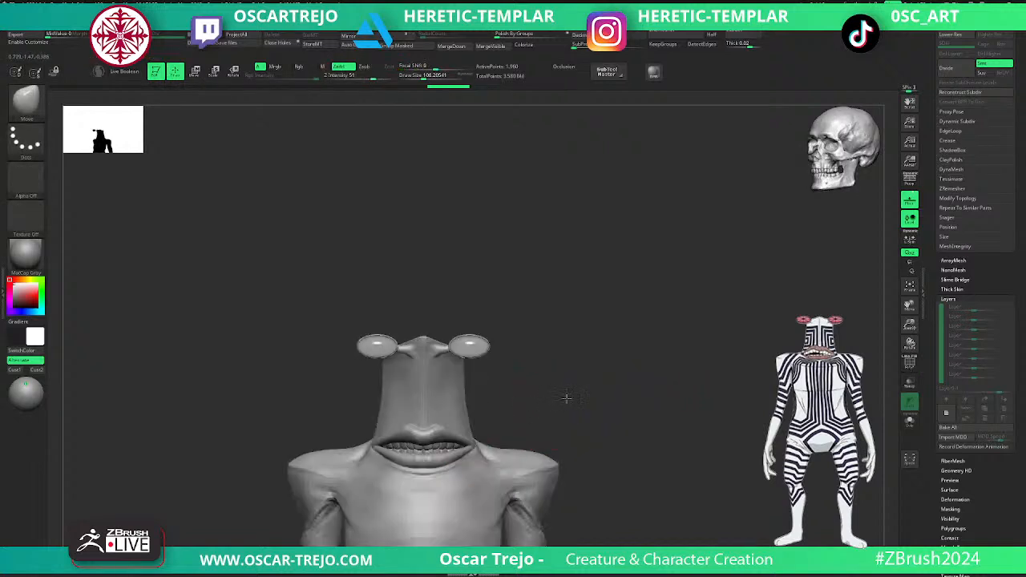
left_click_drag(471, 445, 470, 449)
mouse_move(521, 429)
left_mouse_down("alt")
mouse_move(520, 387)
mouse_move(658, 490)
mouse_move(667, 513)
left_mouse_up("alt")
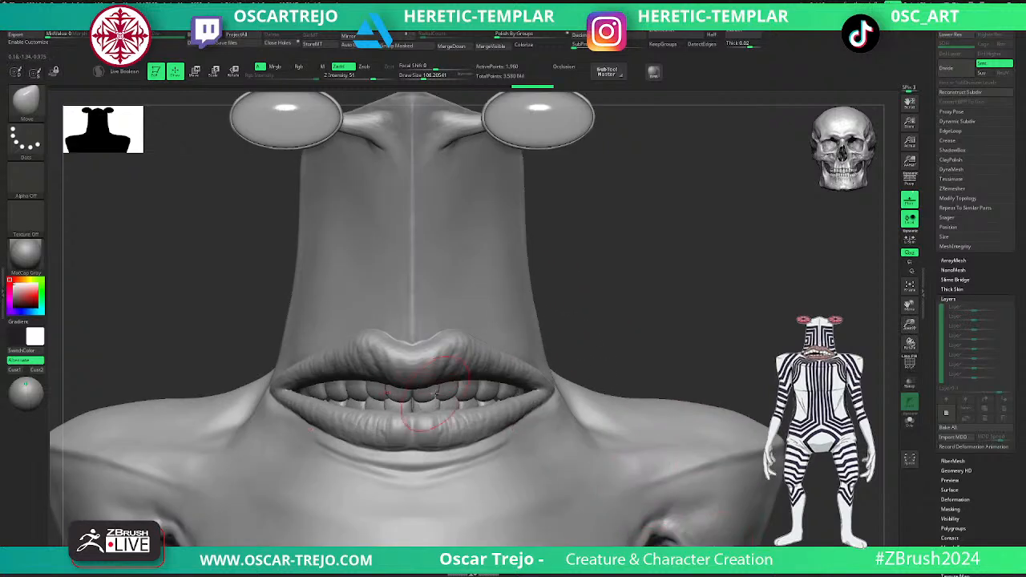
- Reshape the front and side teeth between the lips with a small Move Topological brush
key("b")
key("m")
key("t")
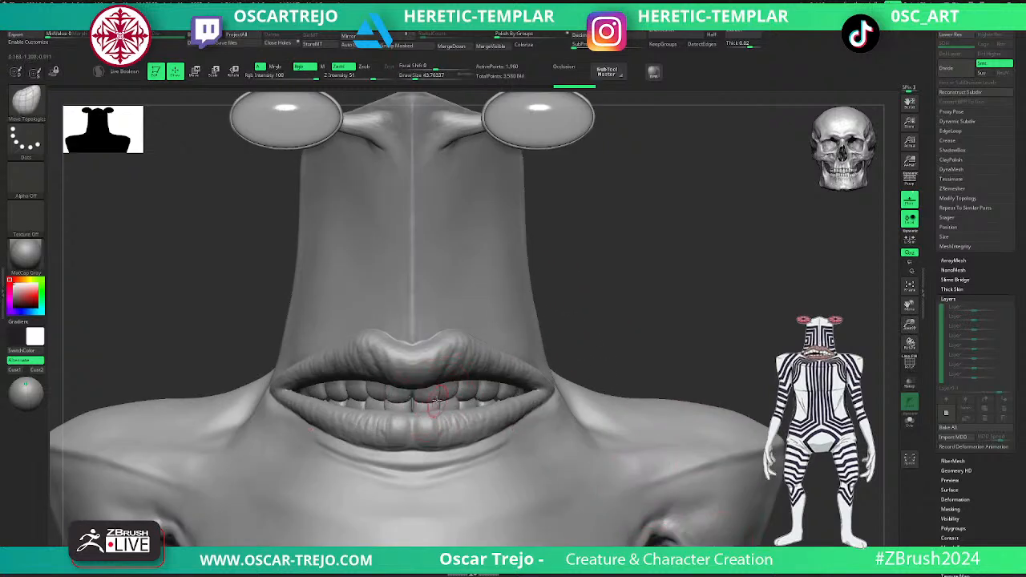
left_click_drag(430, 400, 453, 396)
key("]")
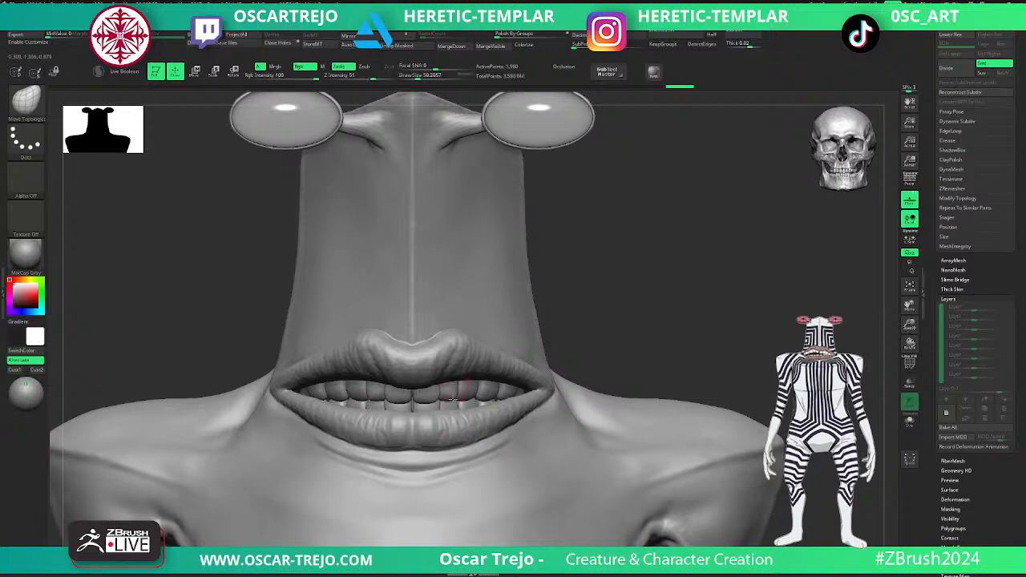
key("]")
left_click_drag(454, 392, 500, 383)
right_click_drag(502, 385, 484, 386)
- Adjust the fit of the tooth rows inside the mouth with a larger Move Topological brush, checking from the side and front
key("]")
key("]")
key("]")
key("]")
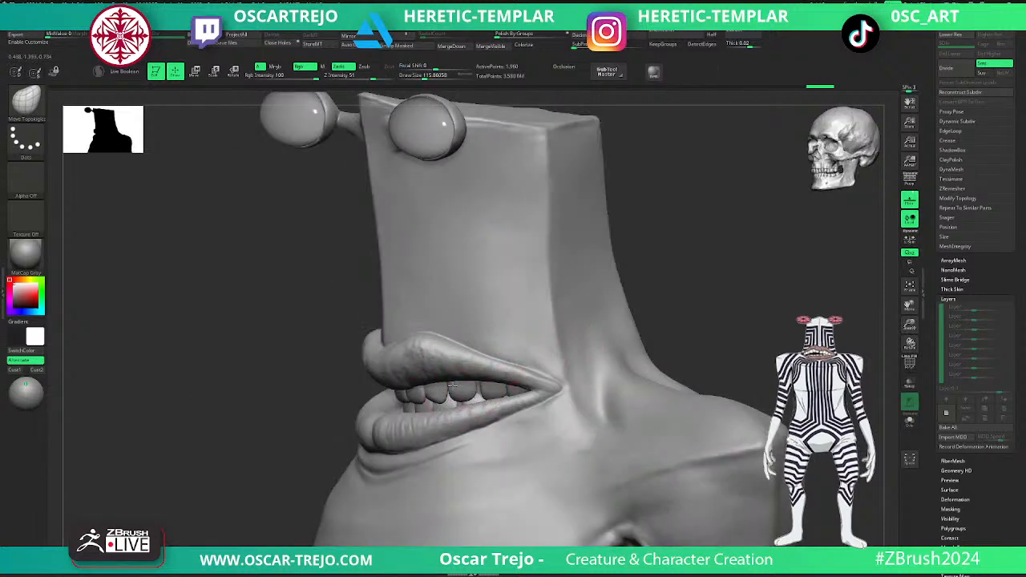
left_click_drag(457, 399, 459, 393)
right_click_drag(374, 419, 439, 404)
key("]")
key("]")
key("]")
key("]")
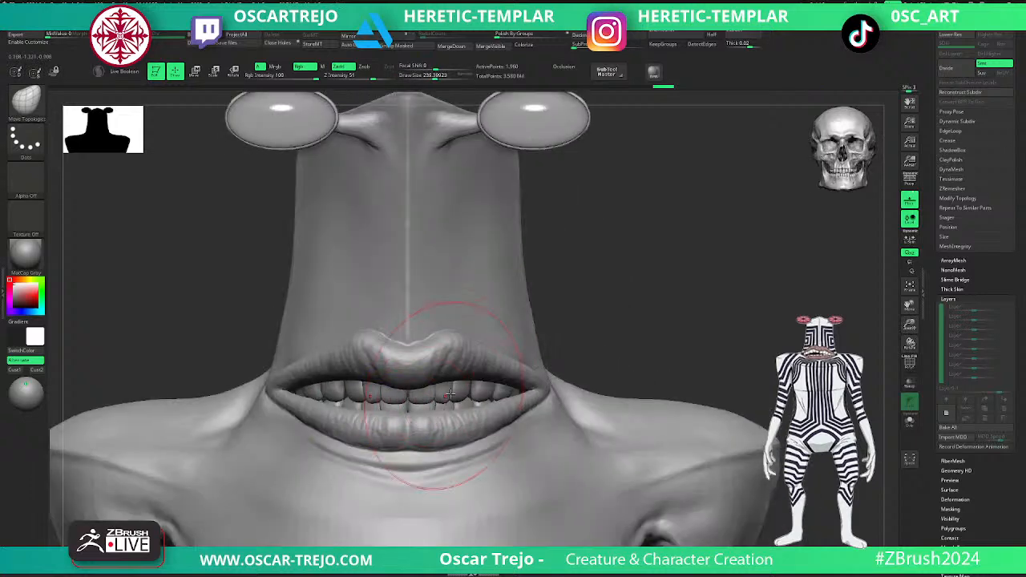
left_click_drag(479, 389, 432, 408)
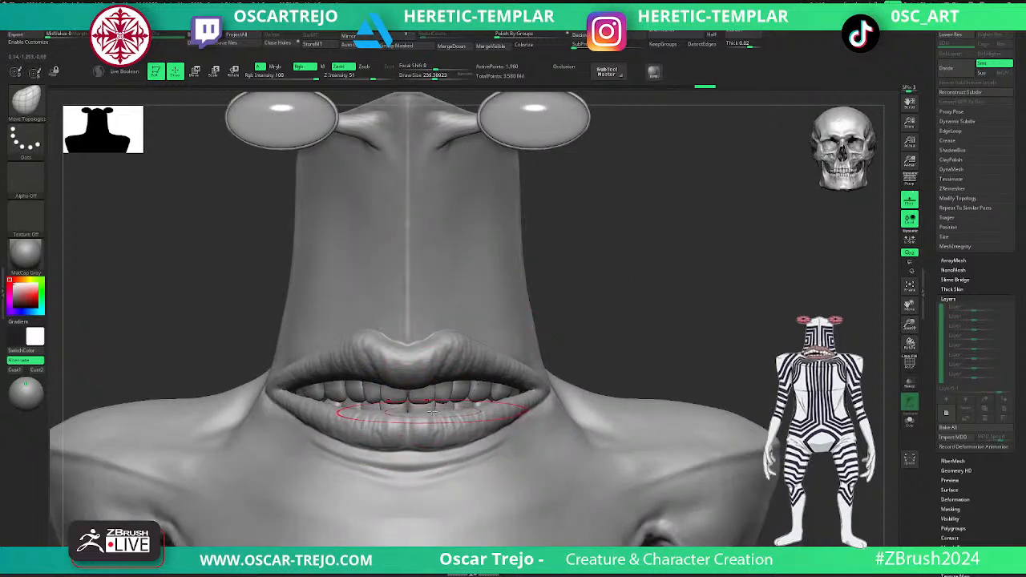
key("[")
key("[")
key("[")
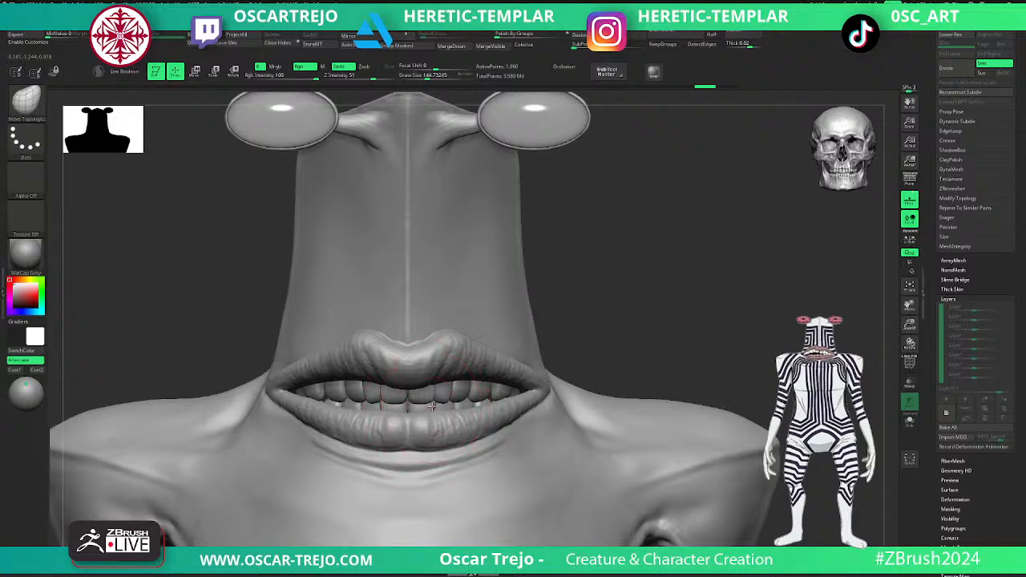
- Make the Serpo_v005 body the active subtool and set its Asym layer to intensity 1 with recording enabled
left_click_drag(553, 360, 577, 337, "alt")
left_click(529, 418, "alt")
mouse_move(569, 393)
left_mouse_down()
mouse_move(664, 380)
mouse_move(618, 333)
mouse_move(621, 369)
mouse_move(578, 369)
mouse_move(614, 353)
mouse_move(638, 412)
mouse_move(575, 348)
left_mouse_up()
key("[")
key("[")
key("[")
key("[")
key("[")
left_click(487, 420)
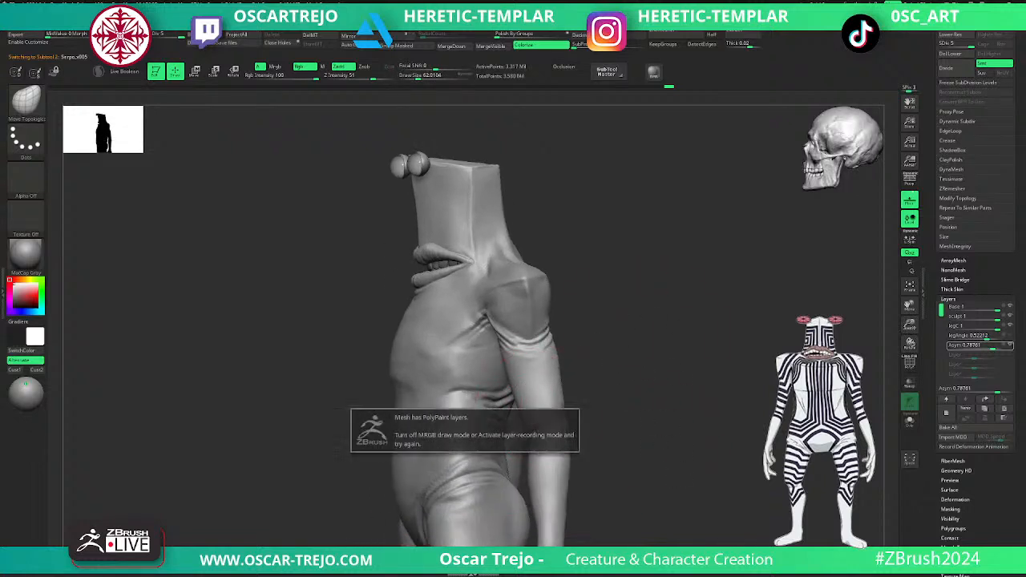
left_click_drag(685, 521, 698, 404, "alt")
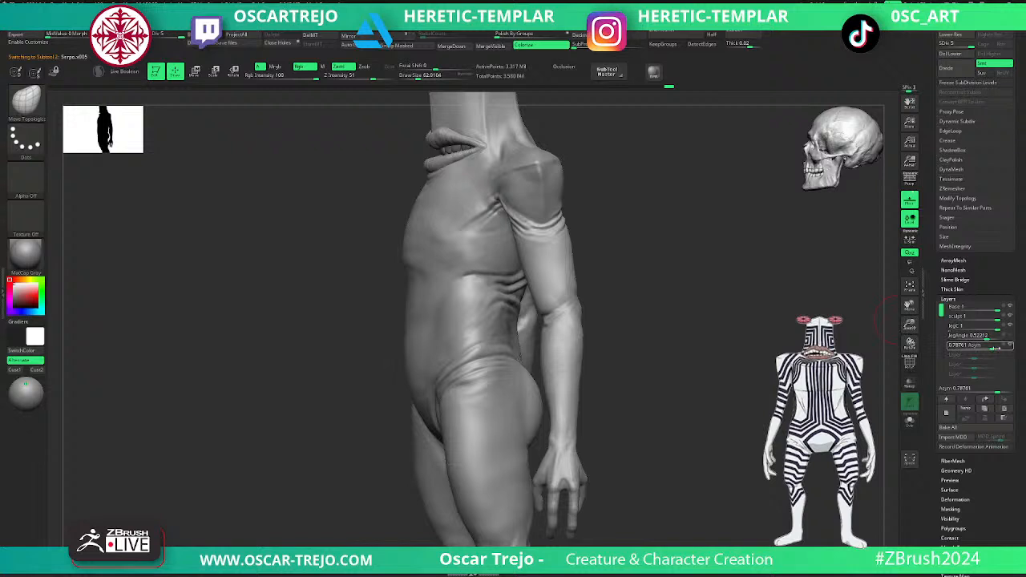
left_click_drag(886, 366, 750, 440)
left_click_drag(657, 352, 659, 418, "alt")
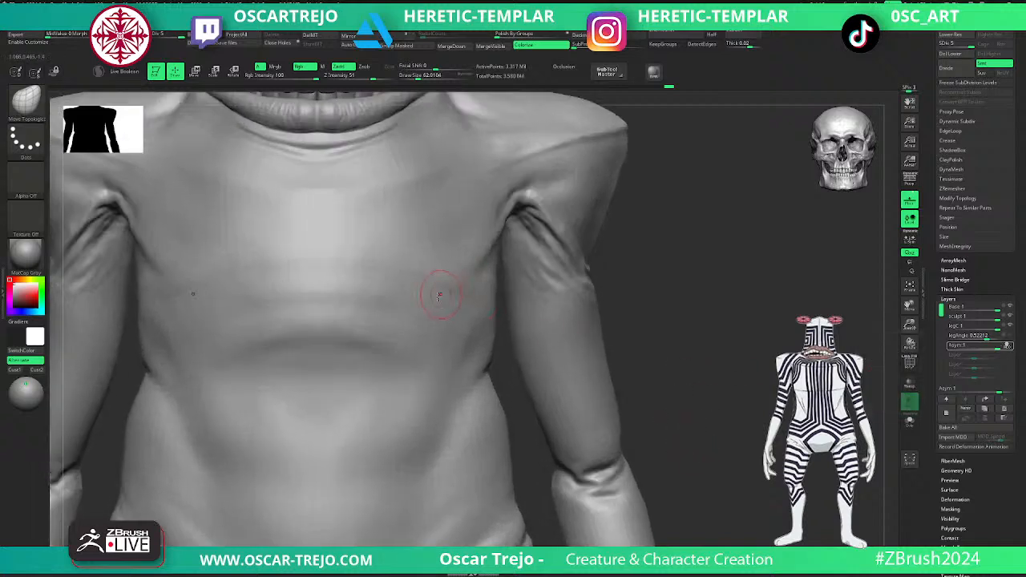
- Define the horizontal crease across the middle of the torso with DamStandard at subdivision level 4
key("b")
key("s")
key("t")
key("shift+d")
key("shift+d")
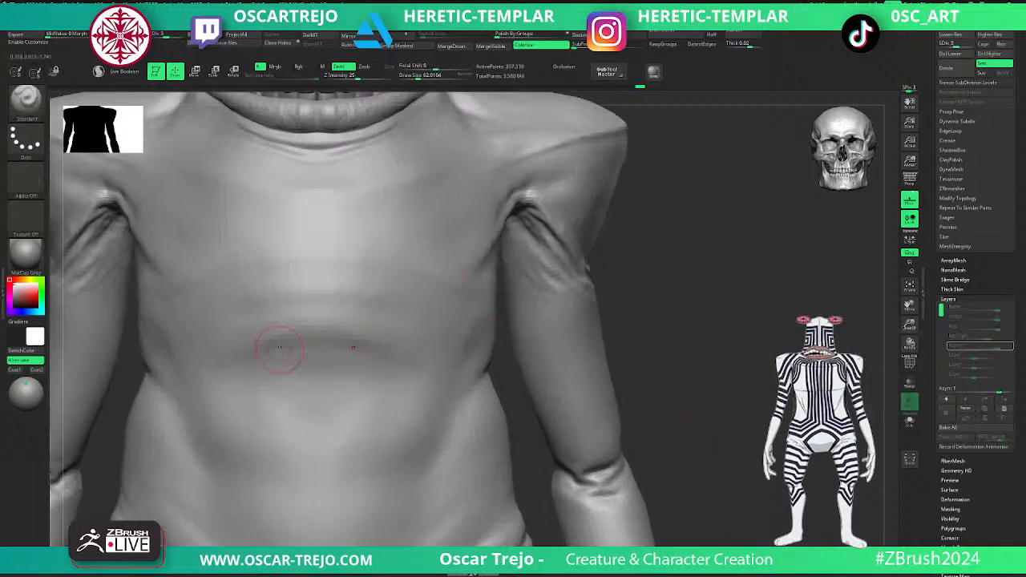
key("b")
key("d")
key("s")
key("d")
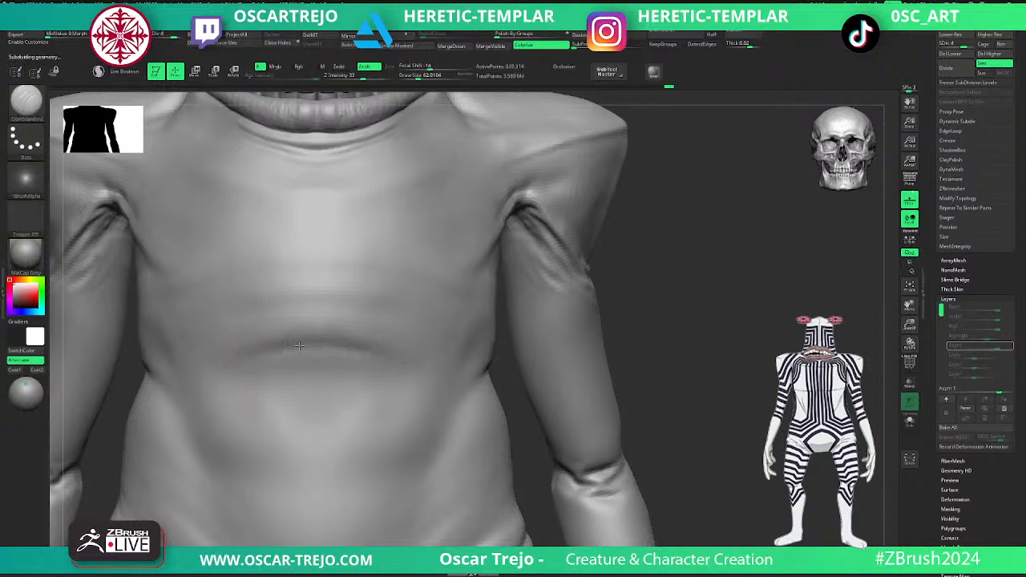
mouse_move(252, 344)
left_mouse_down("shift")
mouse_move(377, 347)
mouse_move(199, 367)
mouse_move(354, 361)
left_mouse_up("shift")
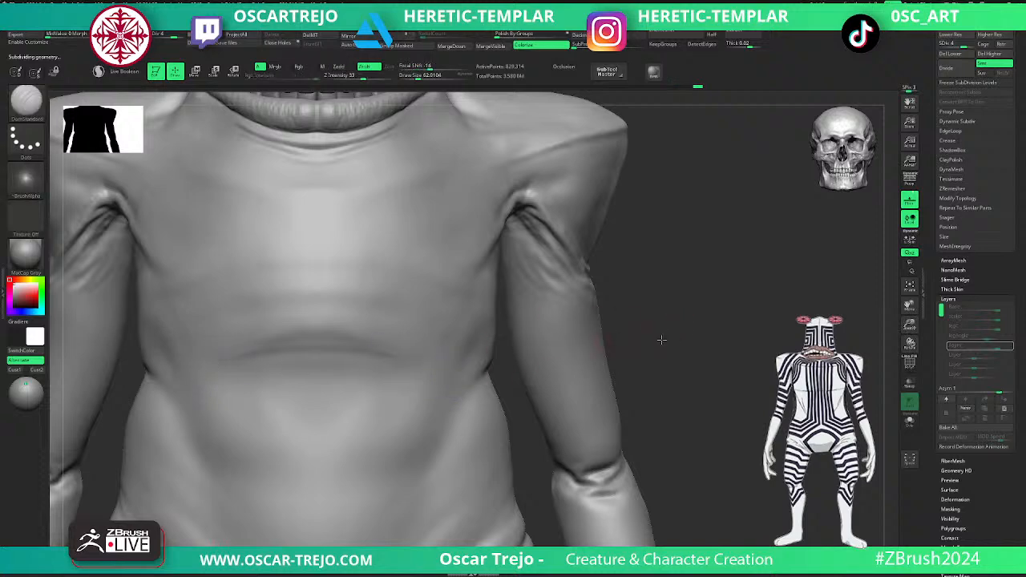
- Sharpen the side waist crease and the fold running from the armpit onto the chest with DamStandard
left_click_drag(674, 339, 515, 376)
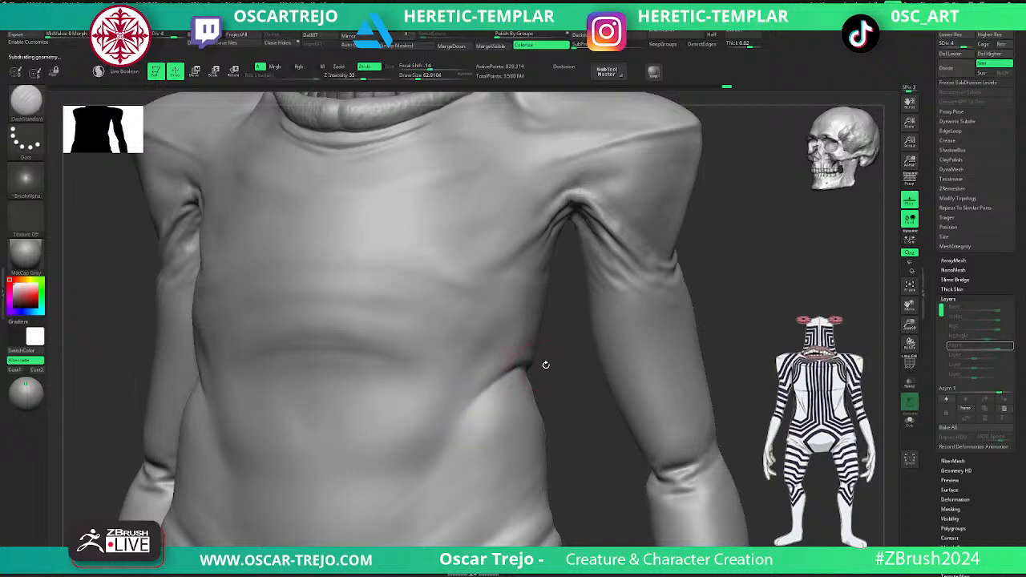
left_click_drag(541, 361, 531, 368)
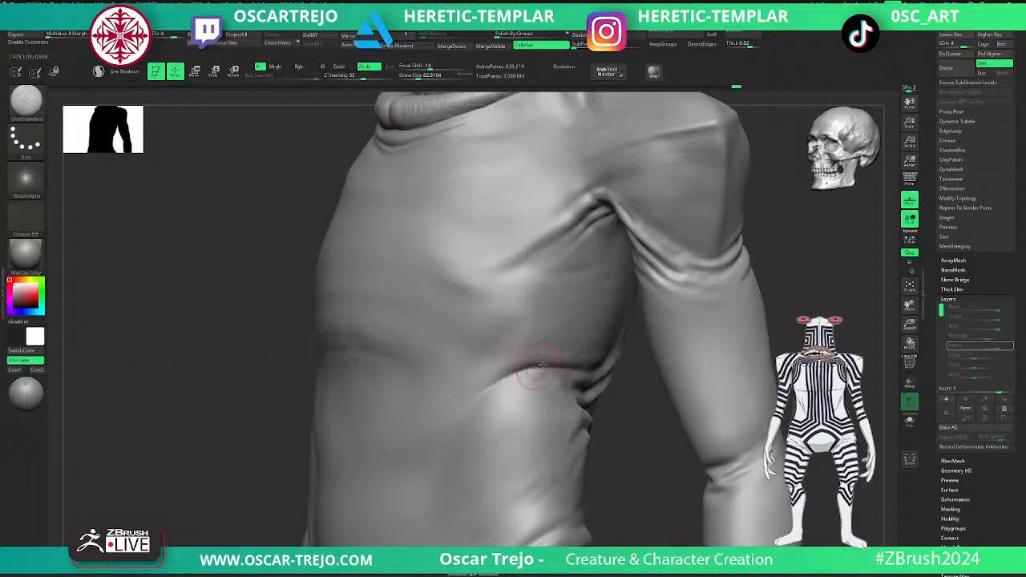
mouse_move(562, 364)
left_mouse_down()
mouse_move(471, 400)
mouse_move(490, 407)
left_mouse_up()
left_click_drag(580, 220, 501, 272)
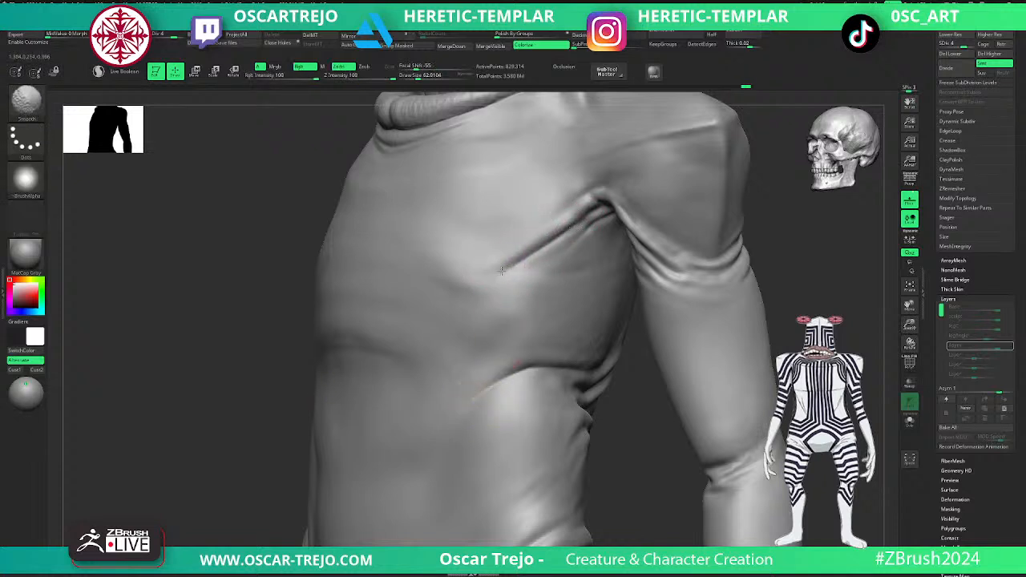
- Refine and smooth the skin folds beneath the lower lip with a brush size of about 37
left_click_drag(761, 236, 637, 356, "alt")
left_click_drag(701, 280, 726, 424, "alt")
left_click_drag(581, 239, 602, 321, "alt")
key("bracketleft")
key("bracketleft")
mouse_move(307, 347)
left_mouse_down()
mouse_move(348, 348)
mouse_move(325, 350)
mouse_move(416, 321)
left_mouse_up()
mouse_move(362, 345)
left_mouse_down()
mouse_move(431, 316)
mouse_move(337, 349)
mouse_move(366, 344)
left_mouse_up()
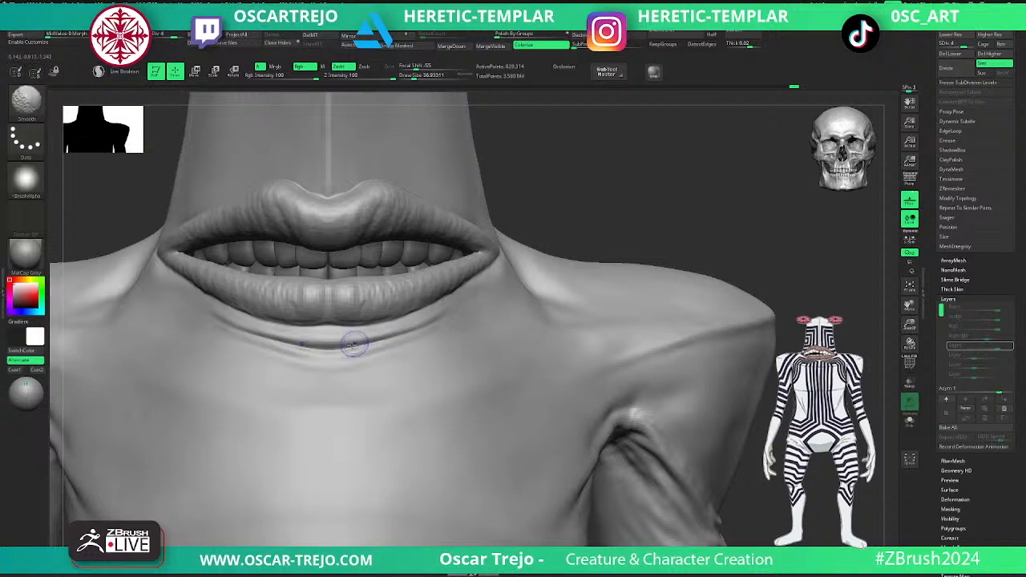
left_click_drag(529, 216, 621, 246)
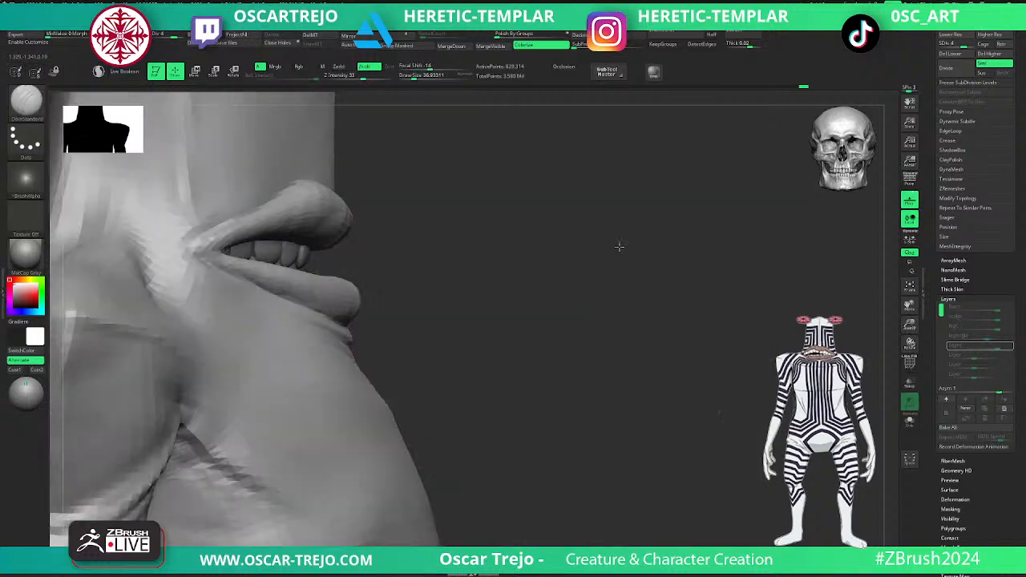
left_click_drag(469, 327, 405, 298, "alt")
mouse_move(545, 298)
left_mouse_down()
mouse_move(462, 284)
mouse_move(508, 288)
left_mouse_up()
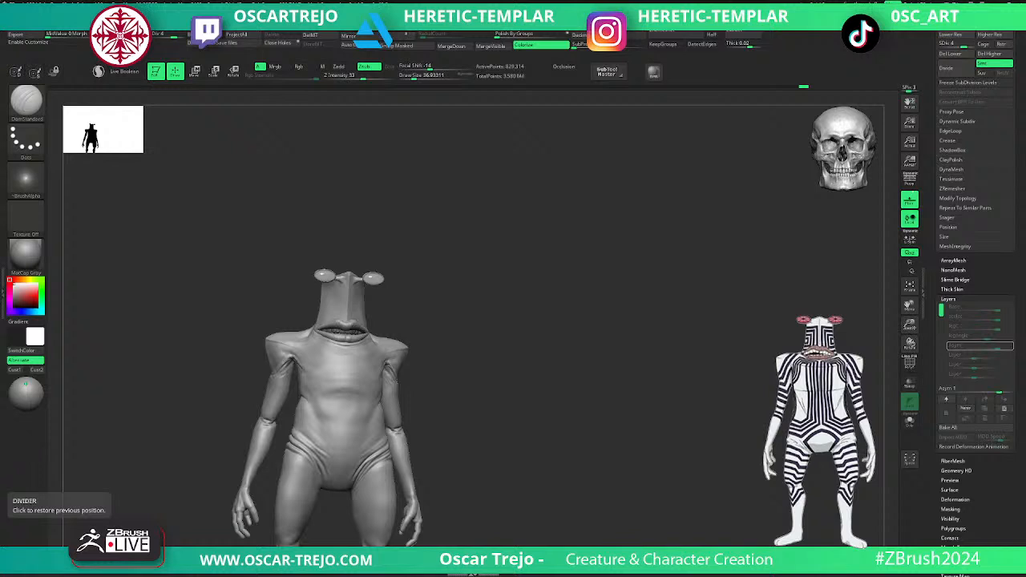
- Build up the fold between the lower lip and the mouth corner with ClayBuildup at subdivision level 2
left_click_drag(570, 295, 572, 399)
mouse_move(700, 247)
left_mouse_down()
mouse_move(636, 246)
mouse_move(649, 265)
mouse_move(634, 320)
left_mouse_up()
key("shift+d")
key("shift+d")
key("shift+d")
key("d")
key("b")
key("c")
key("b")
key("s")
left_click_drag(478, 359, 486, 361)
mouse_move(474, 366)
left_mouse_down()
mouse_move(539, 337)
mouse_move(525, 352)
mouse_move(548, 354)
left_mouse_up()
left_click_drag(480, 371, 550, 356)
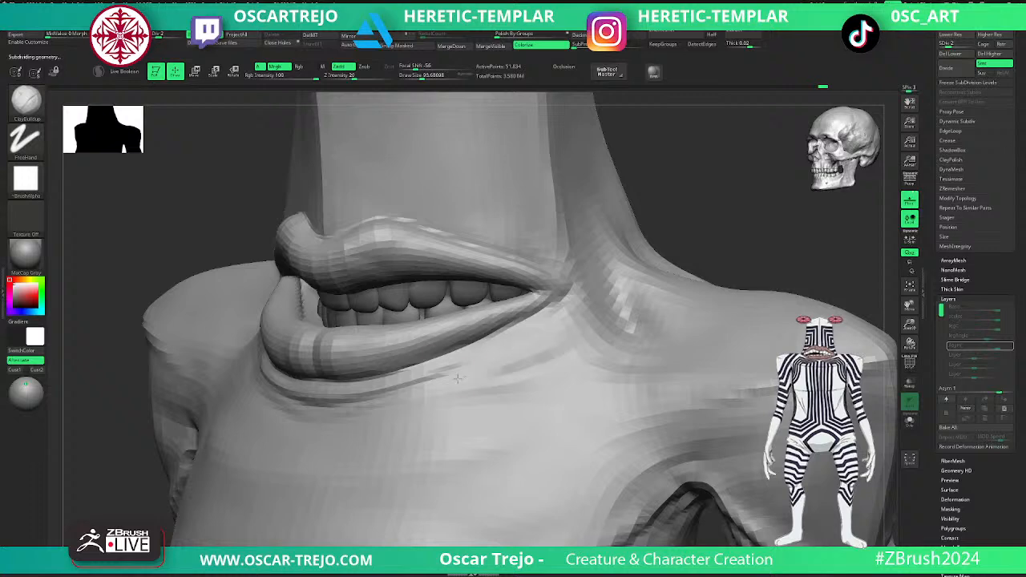
- Turn off Mrgb and extend the fold under the mouth corner with ClayBuildup at subdivision level 3, finishing at level 4
key("d")
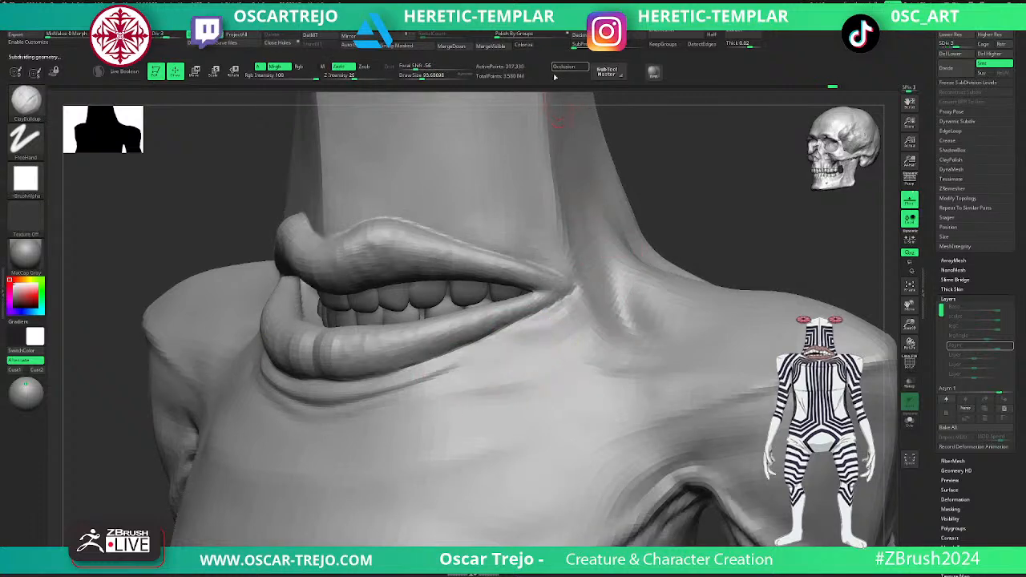
key("shift+d")
key("d")
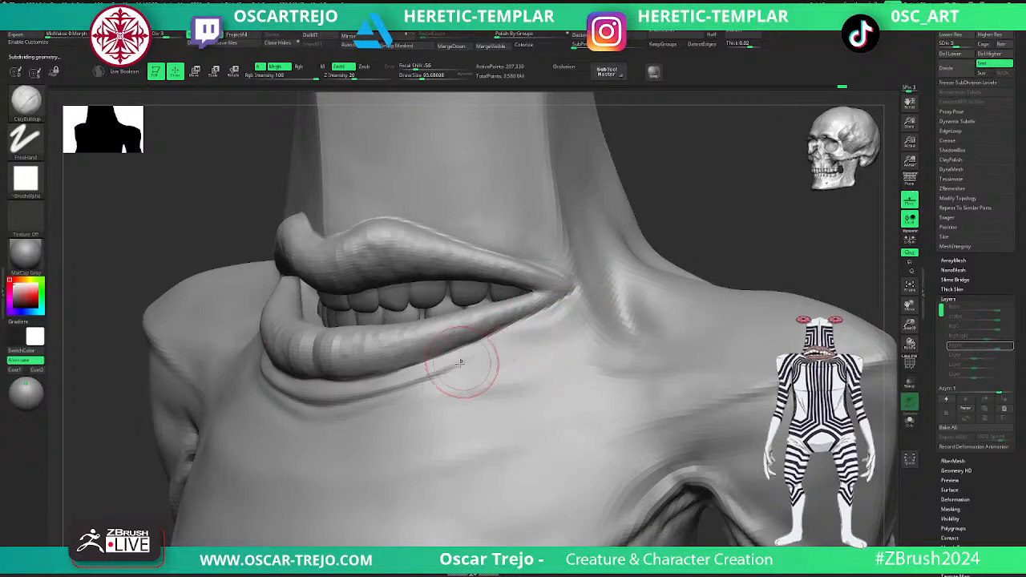
key("space")
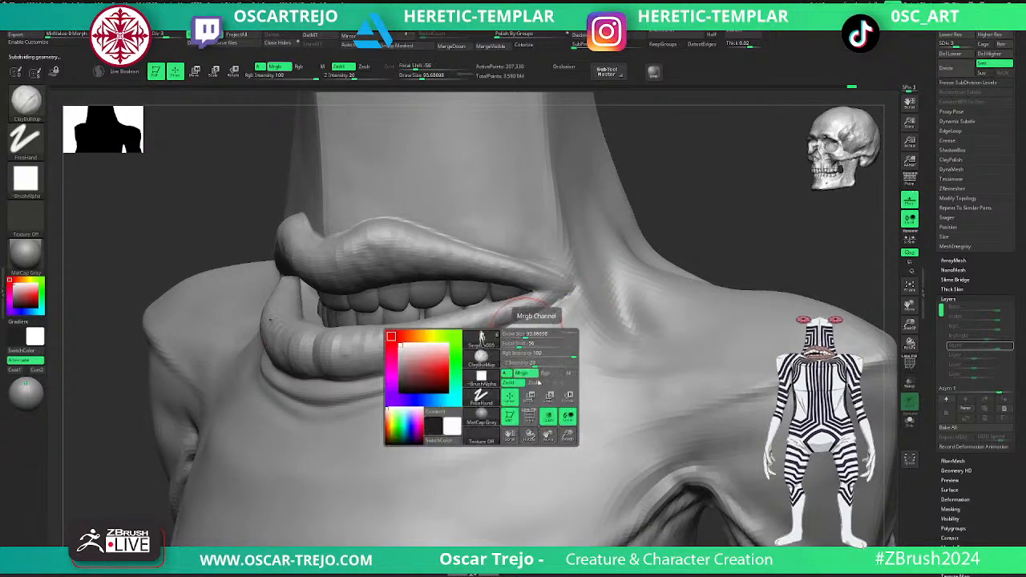
left_click(522, 373)
key("s")
mouse_move(467, 368)
left_mouse_down()
mouse_move(458, 366)
mouse_move(553, 312)
left_mouse_up()
key("s")
left_click_drag(434, 365, 452, 365)
left_click_drag(452, 364, 489, 352)
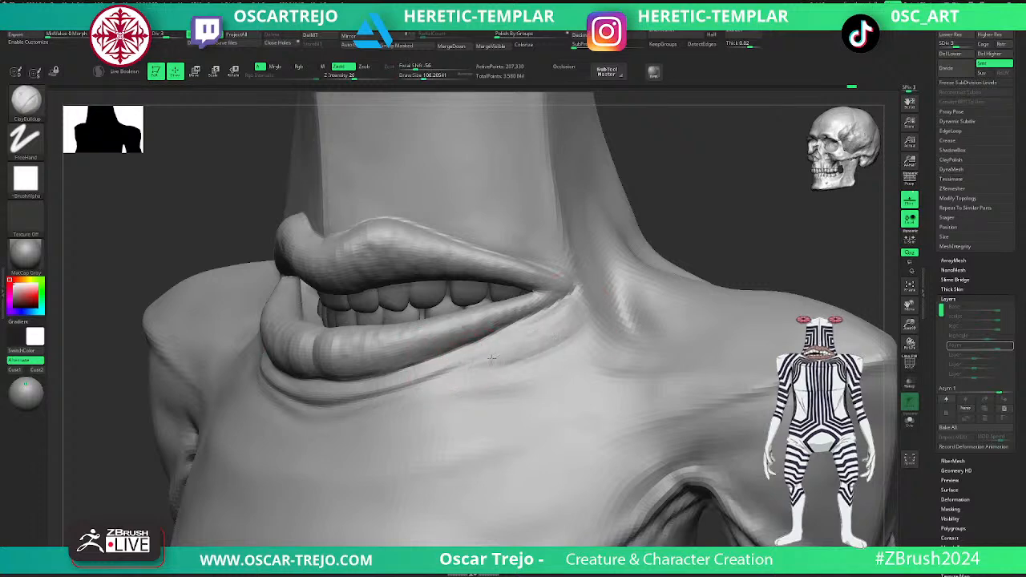
key("d")
left_click_drag(650, 228, 659, 251, "shift")
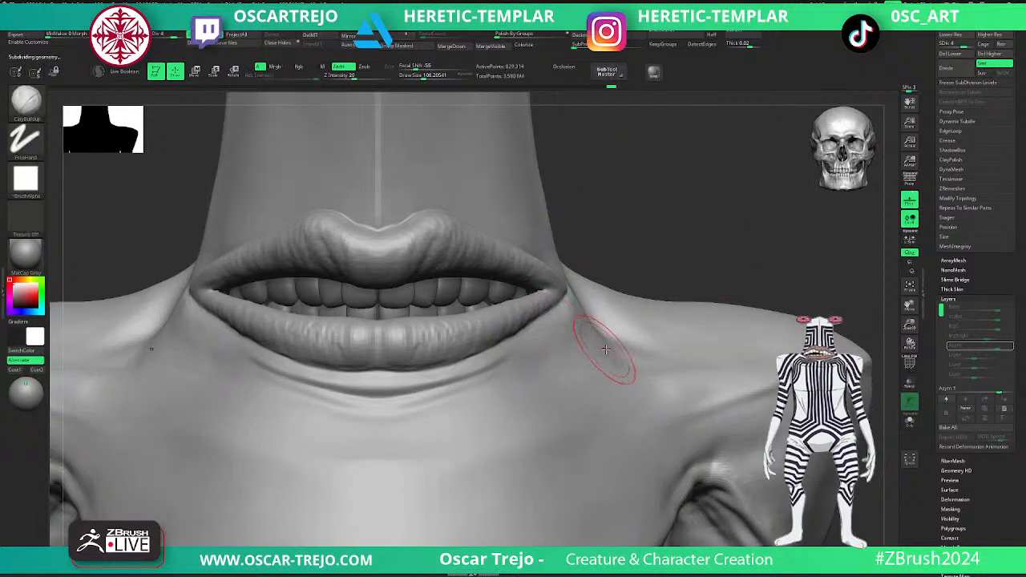
- Adjust the hollow between the mouth corner and shoulder using the Move brush at a draw size of about 172
key("b")
key("m")
key("v")
key("bracketright")
key("bracketright")
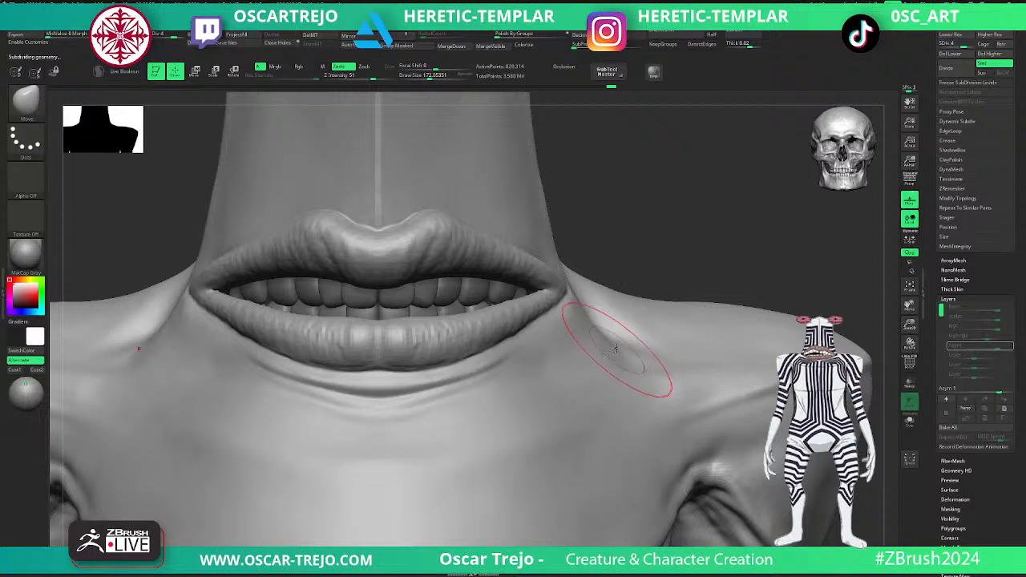
key("shift+d")
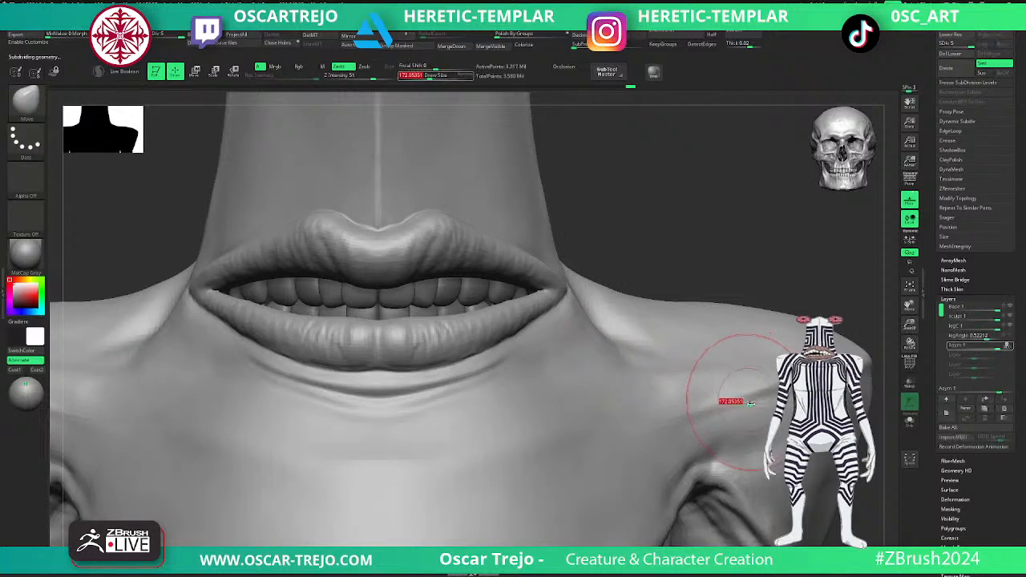
mouse_move(756, 329)
left_mouse_down()
mouse_move(698, 286)
mouse_move(700, 344)
mouse_move(663, 346)
left_mouse_up()
- Shape the upper chest between mouth and armpit with the Standard brush at low subdivision levels and return to level 5
key("shift+d")
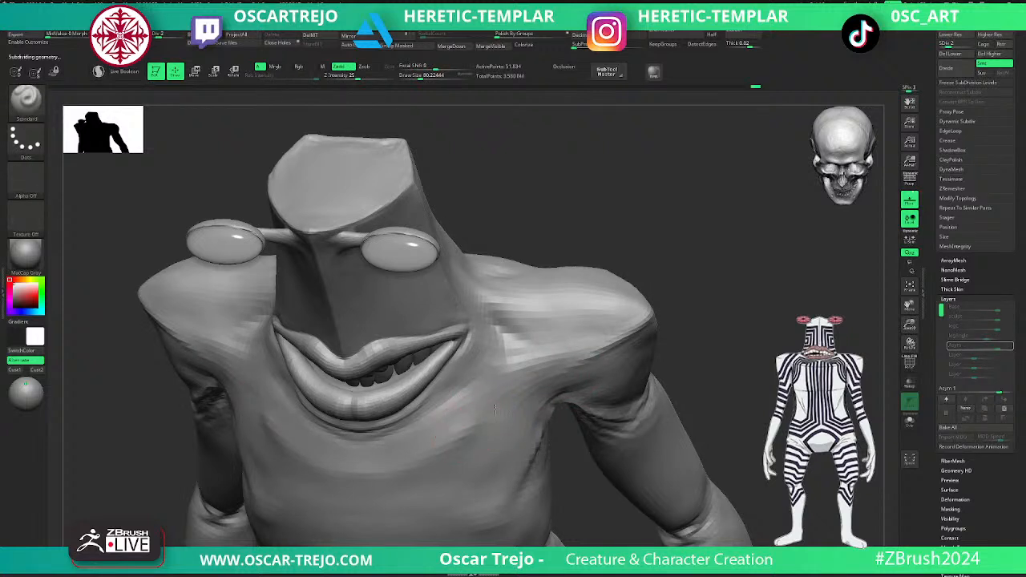
left_click_drag(474, 424, 520, 392, "shift")
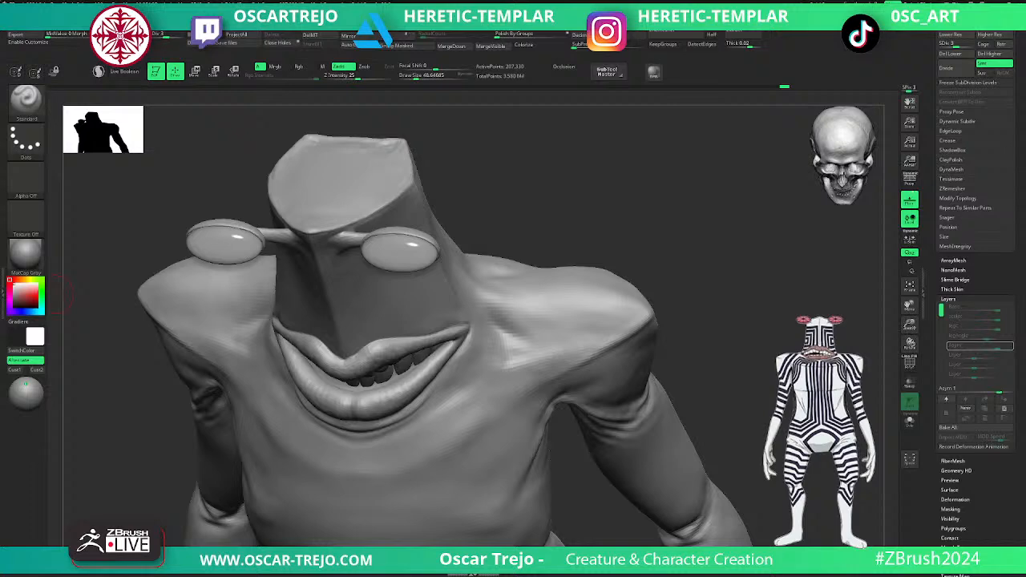
mouse_move(637, 236)
left_mouse_down()
mouse_move(655, 222)
mouse_move(610, 338)
left_mouse_up()
key("f")
key("d")
mouse_move(568, 310)
left_mouse_down("alt")
mouse_move(591, 350)
mouse_move(684, 390)
mouse_move(670, 326)
left_mouse_up("alt")
key("shift+d")
left_click_drag(526, 356, 535, 360, "shift")
key("d")
key("d")
mouse_move(696, 395)
left_mouse_down("alt")
mouse_move(687, 360)
mouse_move(703, 314)
mouse_move(706, 399)
left_mouse_up("alt")
key("f")
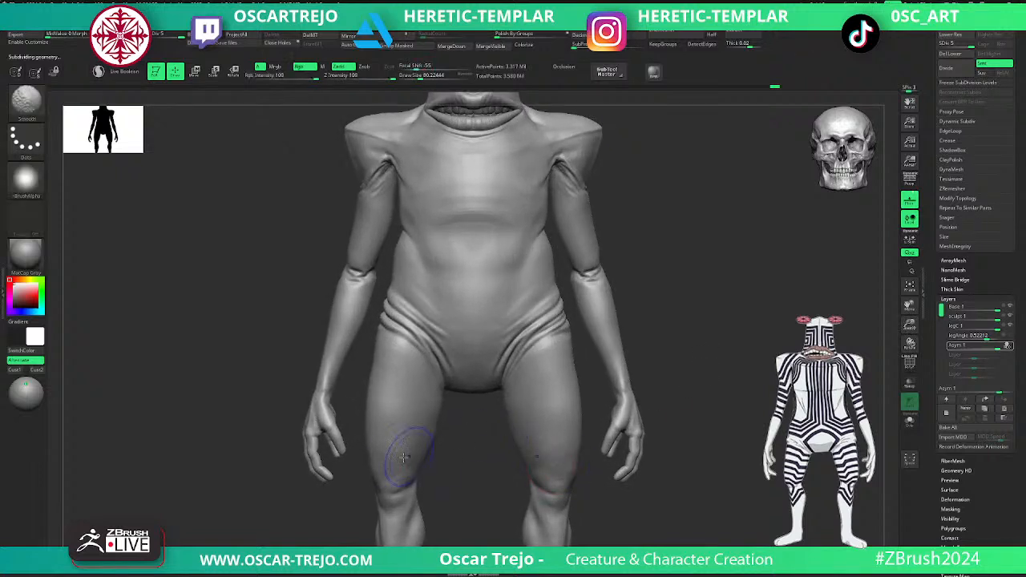
- Drop the body to subdivision level 2 and sculpt soft volume on the central belly with the Standard brush
left_click_drag(706, 338, 701, 367, "alt")
left_click_drag(661, 332, 664, 392, "alt")
key("f")
left_click_drag(696, 278, 684, 363, "alt")
mouse_move(684, 363)
left_mouse_down()
mouse_move(696, 323)
mouse_move(694, 357)
left_mouse_up()
key("shift+d")
key("shift+d")
key("shift+d")
left_click_drag(556, 223, 525, 343)
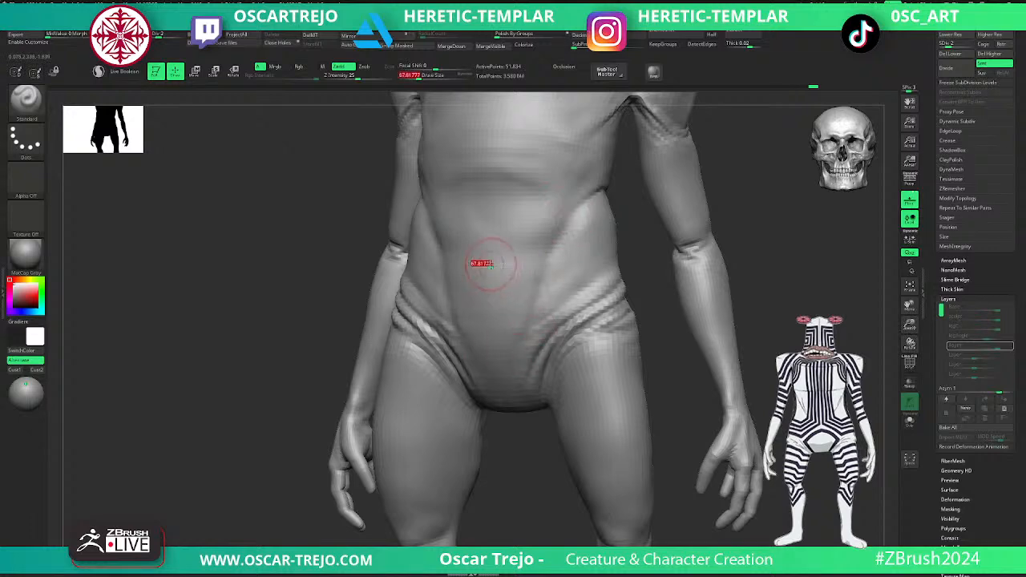
left_click_drag(505, 244, 525, 260)
- Raise the body to subdivision level 3 and smooth the lower belly forms
left_click_drag(740, 222, 713, 293, "alt")
left_click_drag(713, 293, 698, 280, "shift")
key("ctrl+d")
left_click_drag(521, 383, 506, 394, "shift")
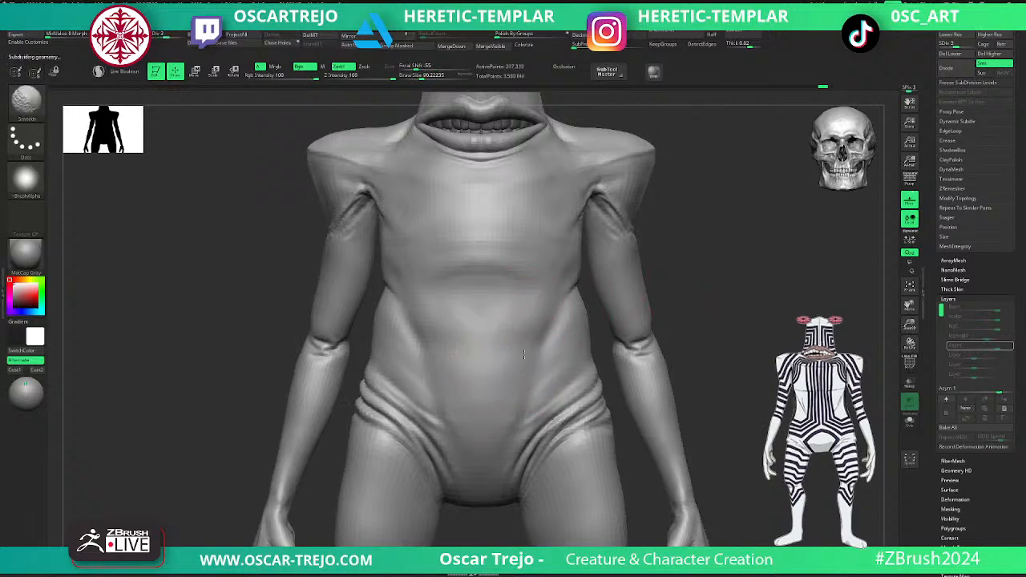
- Soften the belly and flank forms with the Smooth and Standard brushes at subdivision level 3
left_click_drag(681, 258, 666, 308, "alt")
mouse_move(433, 315)
left_mouse_down()
mouse_move(508, 334)
mouse_move(472, 329)
left_mouse_up()
mouse_move(691, 349)
left_mouse_down("alt")
mouse_move(698, 294)
mouse_move(660, 297)
mouse_move(757, 343)
mouse_move(724, 345)
left_mouse_up("alt")
key("s")
mouse_move(585, 380)
left_mouse_down()
mouse_move(579, 395)
mouse_move(580, 367)
left_mouse_up()
left_click_drag(769, 302, 779, 327)
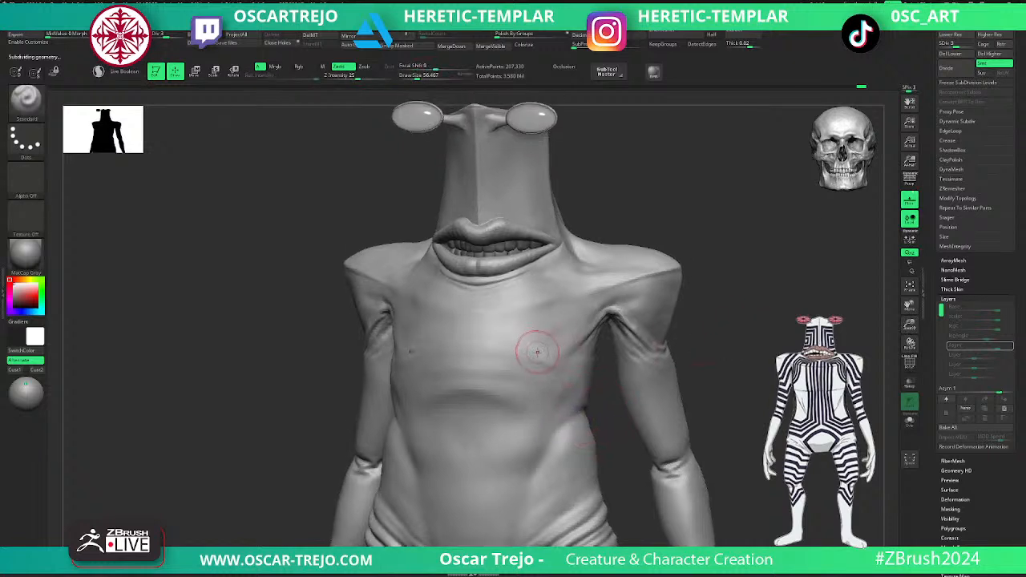
- Flatten the chest planes below the mouth with the TrimDynamic brush at a draw size of about 156
key("b")
key("t")
key("d")
key("s")
left_click_drag(521, 358, 537, 356)
mouse_move(539, 358)
left_mouse_down()
mouse_move(551, 368)
mouse_move(491, 348)
mouse_move(567, 346)
mouse_move(571, 319)
left_mouse_up()
left_click_drag(710, 313, 708, 286, "alt")
mouse_move(708, 285)
left_mouse_down("alt")
mouse_move(707, 370)
mouse_move(614, 318)
left_mouse_up("alt")
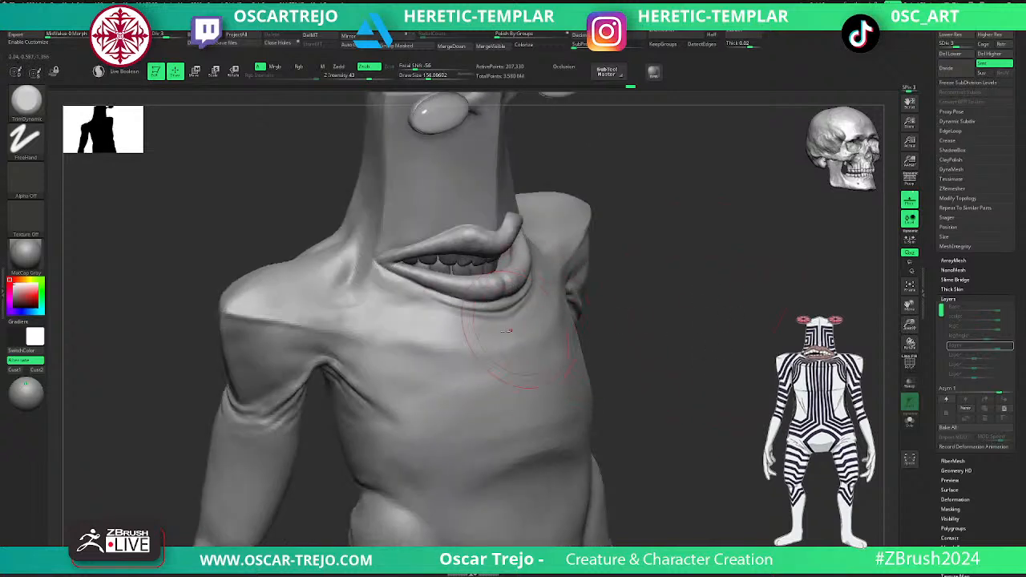
- Build up the upper chest fold between the armpit and the mouth with the Standard brush
key("b")
key("s")
key("t")
mouse_move(397, 347)
left_mouse_down()
mouse_move(338, 338)
mouse_move(461, 351)
left_mouse_up()
- Flatten the upper chest fold with TrimDynamic at a draw size of about 80 and raise the body to subdivision level 4
key("b")
key("t")
key("d")
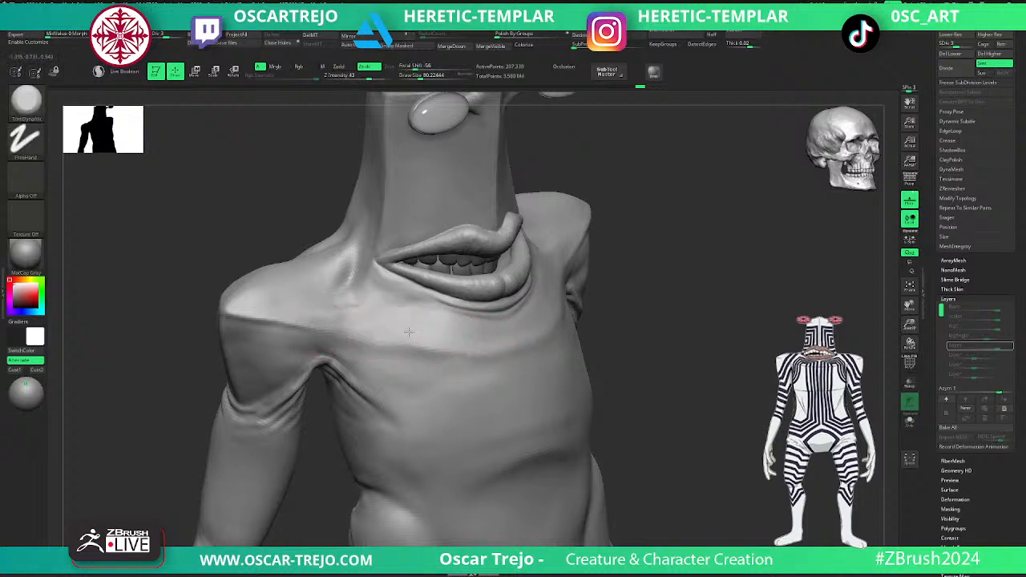
mouse_move(547, 319)
left_mouse_down()
mouse_move(527, 335)
mouse_move(535, 350)
left_mouse_up()
key("ctrl+d")
left_click_drag(690, 374, 659, 341, "alt")
left_click_drag(658, 341, 711, 298, "shift")
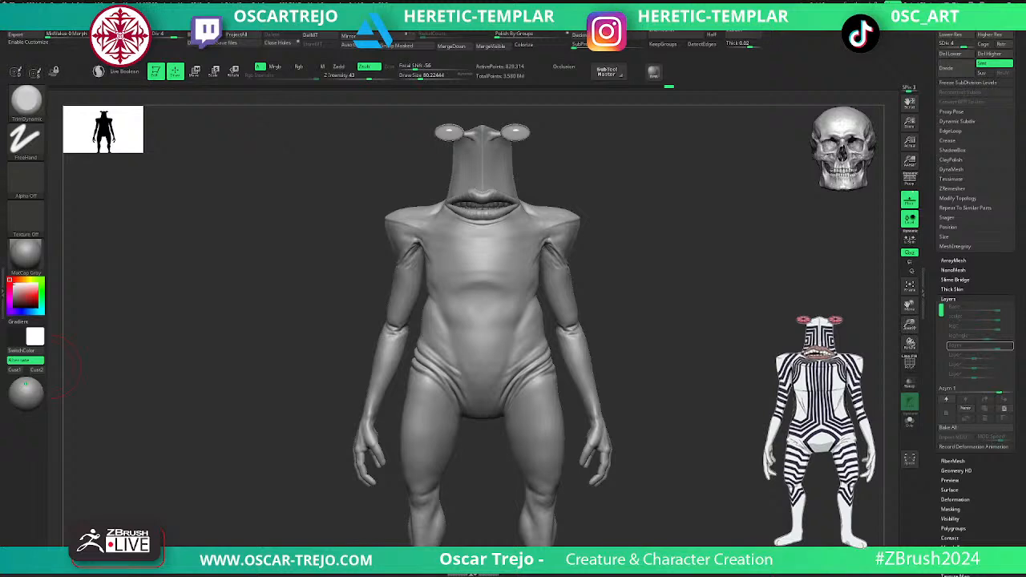
- Try building up the elbow crease with the ClayBuildup brush at subdivision level 3, and undo the last stroke
left_click_drag(676, 458, 834, 437, "alt")
key("shift+d")
key("shift+d")
key("shift+d")
key("d")
key("b")
key("c")
key("b")
key("s")
mouse_move(287, 385)
left_mouse_down()
mouse_move(316, 391)
mouse_move(306, 404)
left_mouse_up()
key("d")
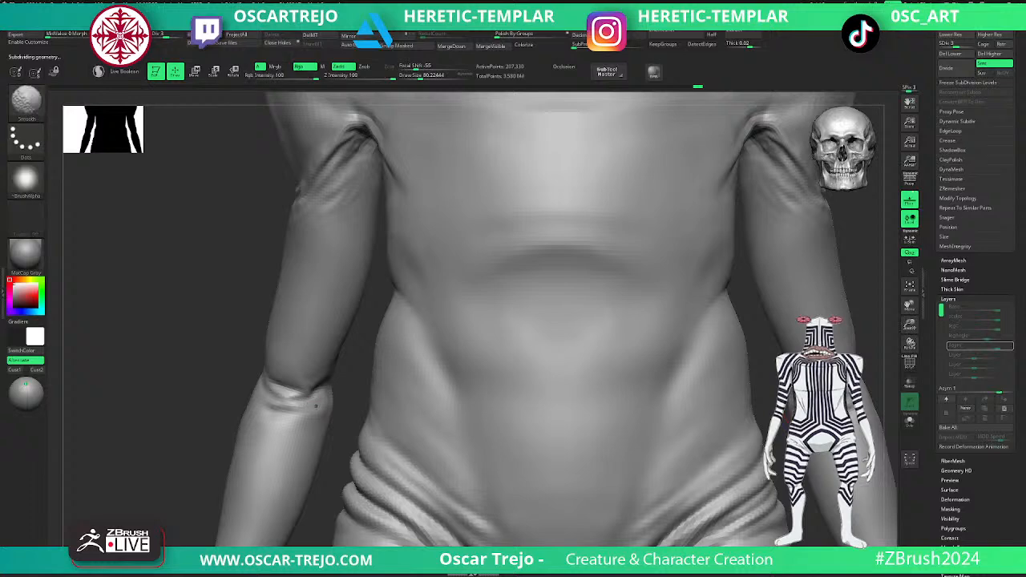
key("ctrl+z")
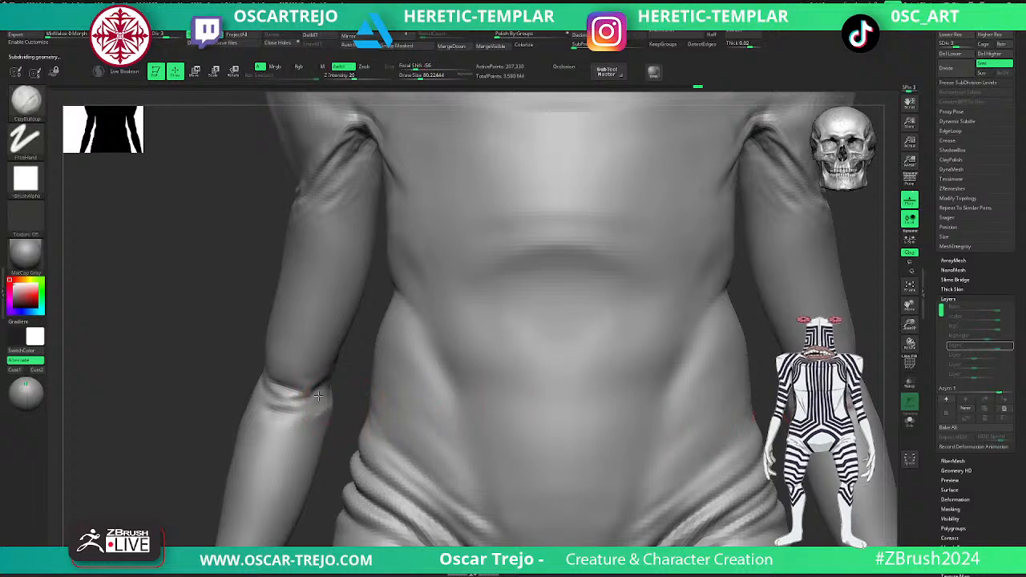
- Build up the skin fold just below the elbow with ClayBuildup, working between subdivision levels 3 and 4
mouse_move(275, 413)
left_mouse_down()
mouse_move(300, 388)
mouse_move(302, 412)
mouse_move(288, 418)
mouse_move(294, 406)
left_mouse_up()
key("d")
key("f")
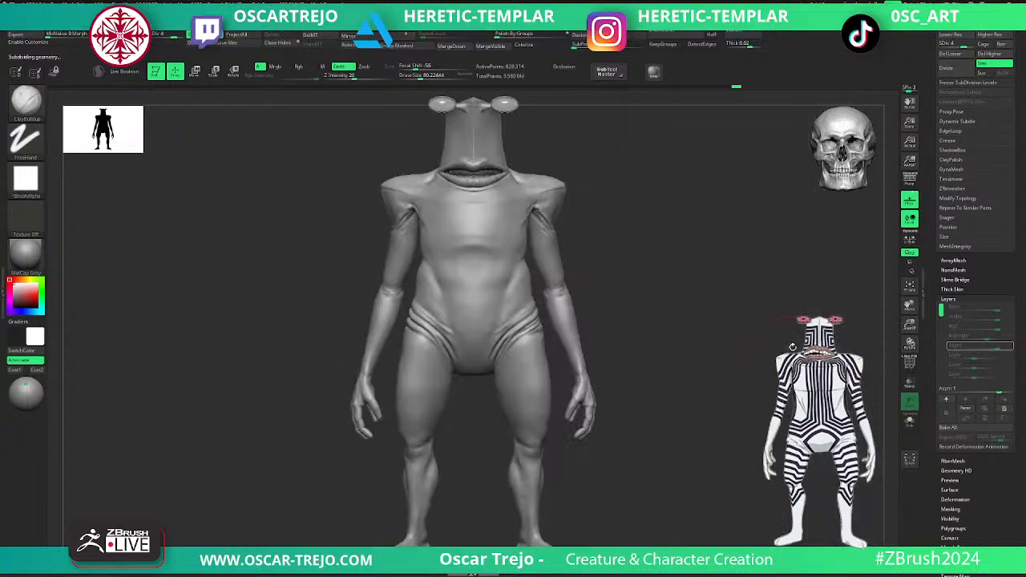
right_click_drag(687, 326, 708, 358, "ctrl")
key("shift+d")
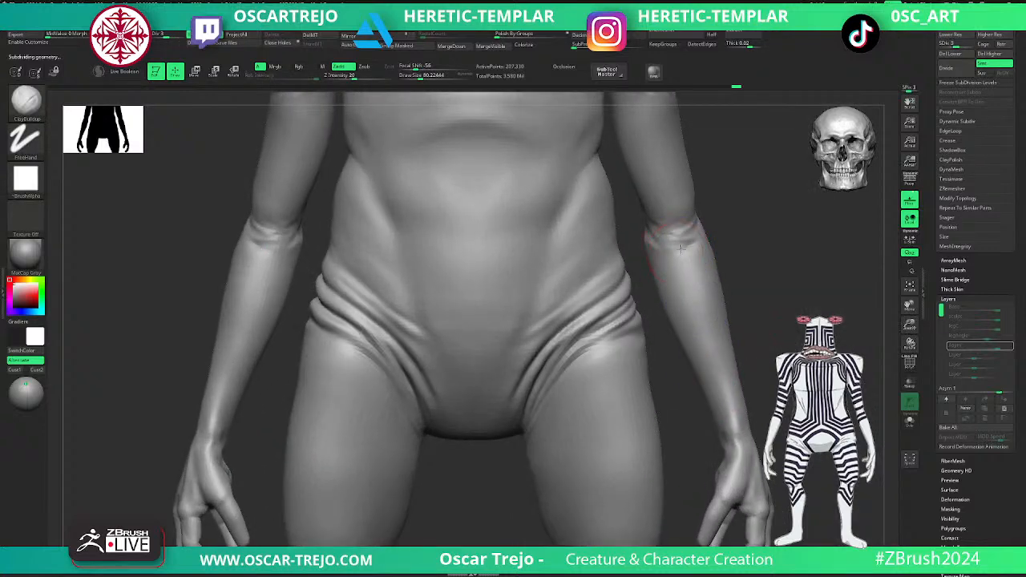
key("d")
- Drop the body to subdivision level 3 and sculpt the inner thigh with the Standard brush at a draw size of about 80
mouse_move(756, 424)
right_mouse_down("alt")
mouse_move(728, 319)
mouse_move(752, 335)
mouse_move(745, 328)
mouse_move(766, 311)
right_mouse_up("alt")
right_click_drag(766, 311, 774, 326, "ctrl")
key("shift+d")
key("shift+d")
key("b")
key("s")
key("t")
mouse_move(601, 410)
left_mouse_down()
mouse_move(611, 473)
mouse_move(603, 417)
mouse_move(610, 460)
left_mouse_up()
key("d")
key("shift")
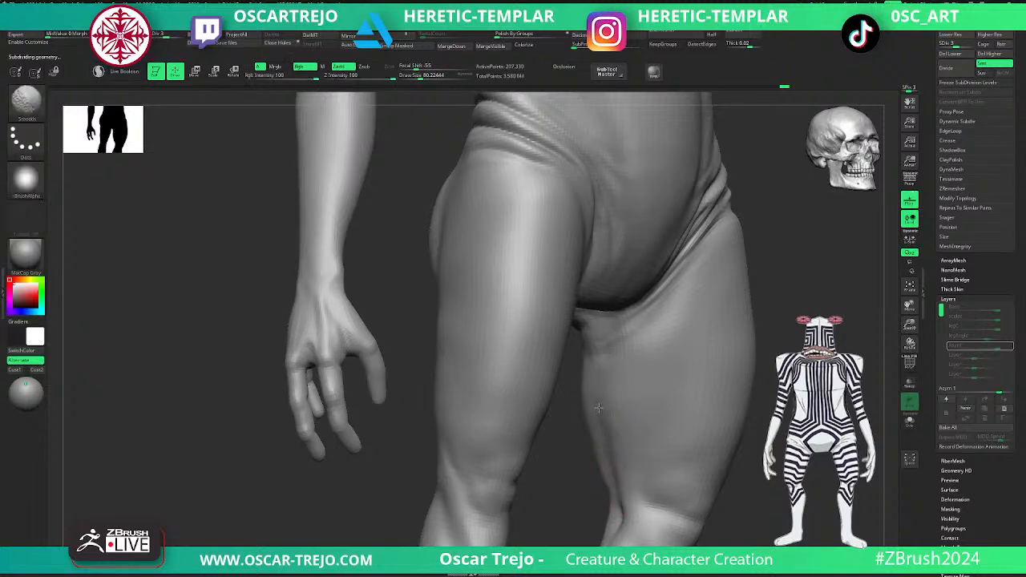
- Smooth and reshape the transition between the inner thigh and the groin with the Standard brush
mouse_move(599, 390)
left_mouse_down("shift")
mouse_move(612, 412)
mouse_move(631, 332)
left_mouse_up("shift")
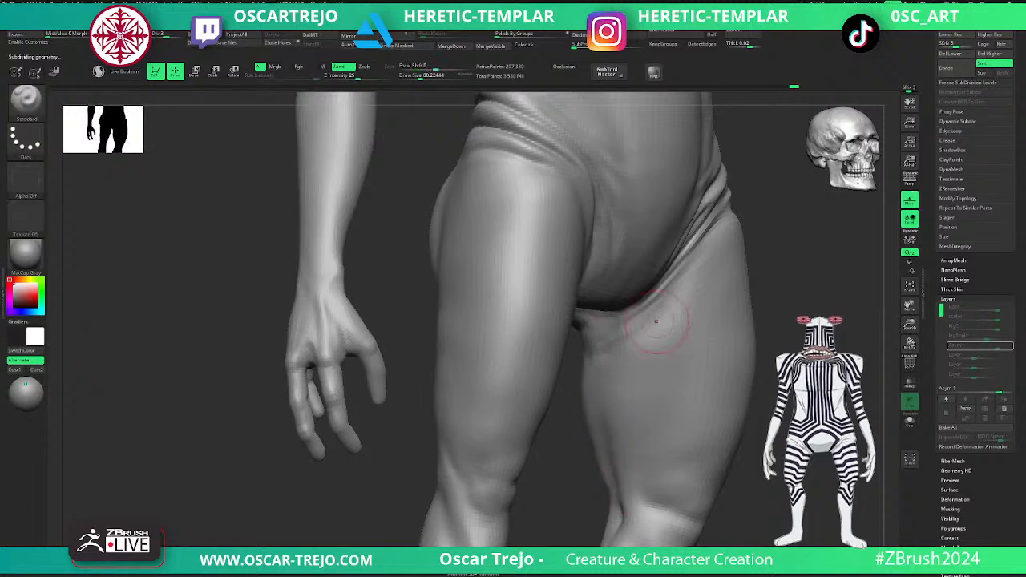
right_click_drag(631, 329, 756, 281)
right_click_drag(550, 382, 621, 324)
- Carve the groin crease along the inner thigh with the Slash3 brush at a draw size of about 33
key("b")
key("a")
key("s")
left_click_drag(618, 296, 548, 345)
key("s")
left_click_drag(634, 290, 560, 354)
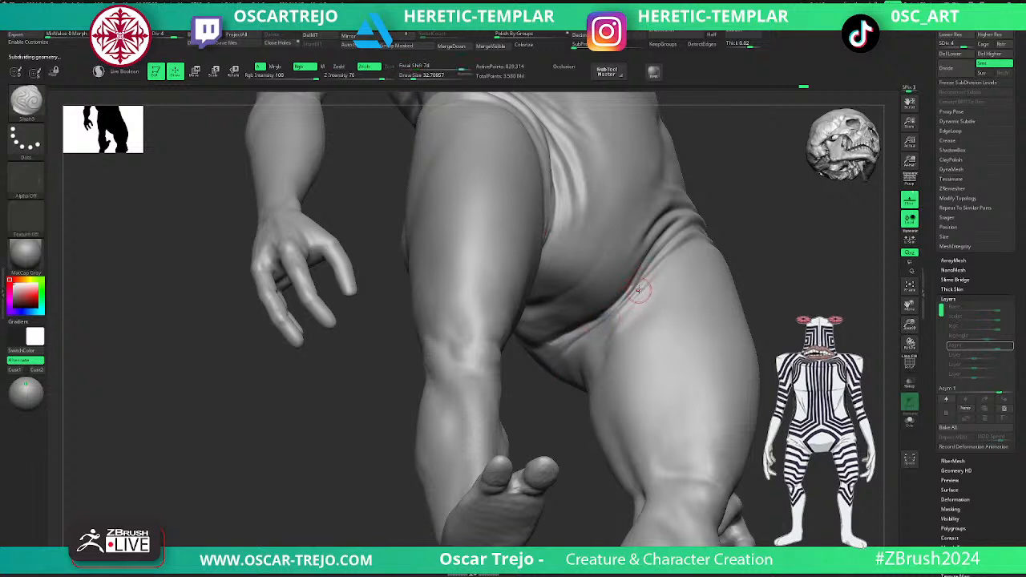
left_click_drag(627, 299, 587, 346)
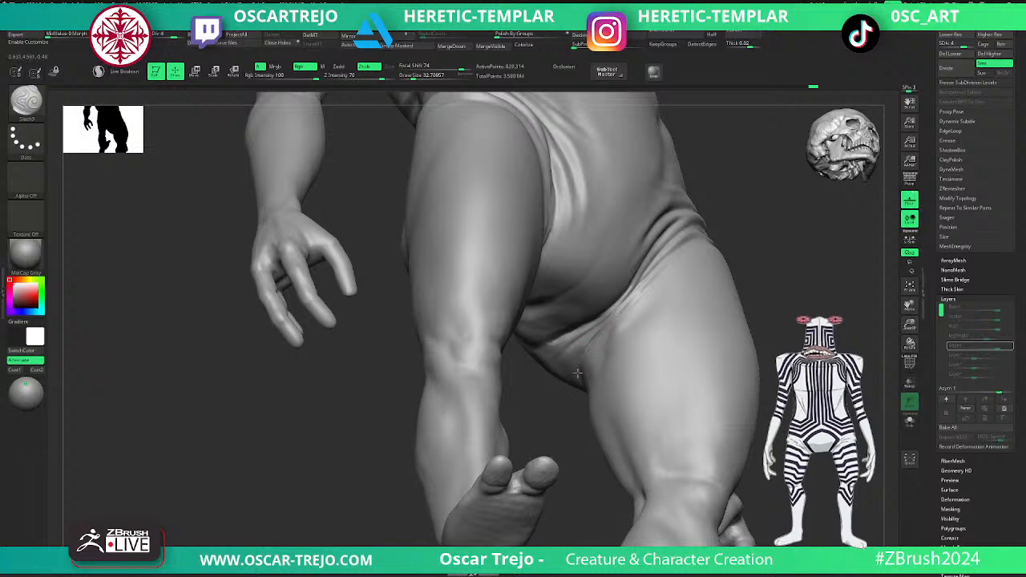
- Drop the body to subdivision level 3 and deepen the groin folds, smoothing the area under the pelvis
mouse_move(633, 300)
left_mouse_down()
mouse_move(600, 321)
mouse_move(689, 286)
left_mouse_up()
right_click_drag(690, 286, 733, 299, "ctrl")
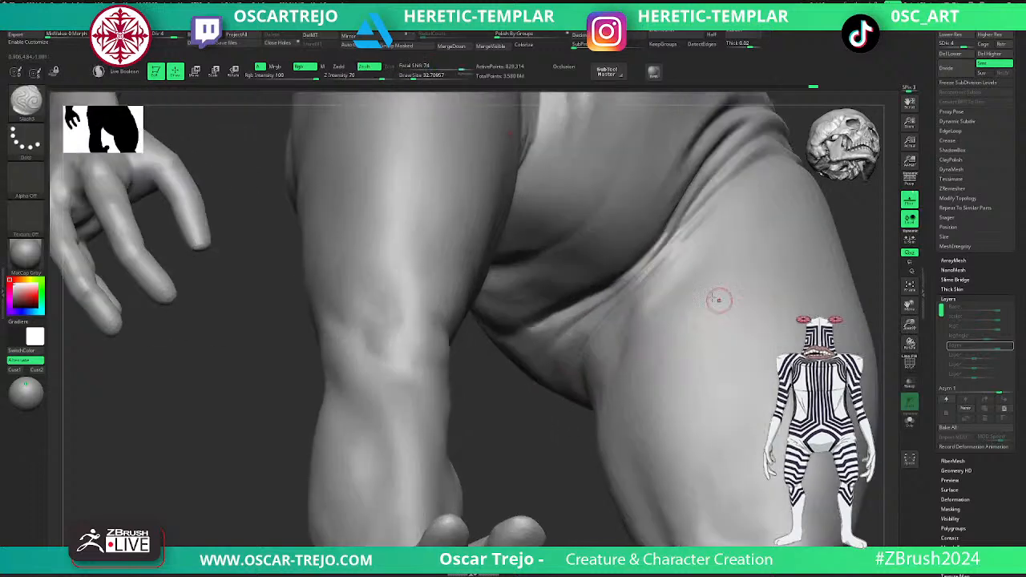
key("shift+d")
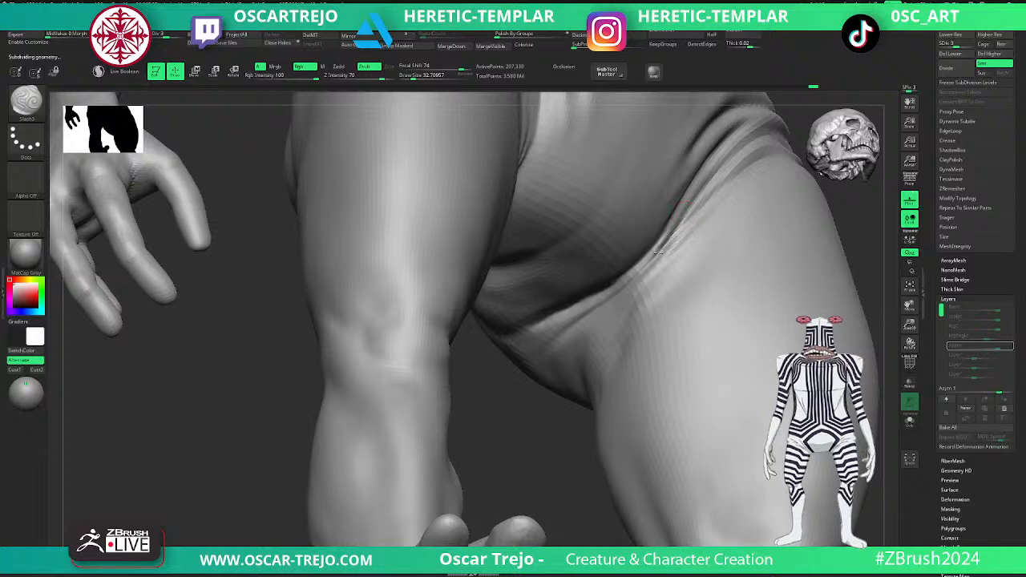
left_click_drag(599, 304, 550, 358)
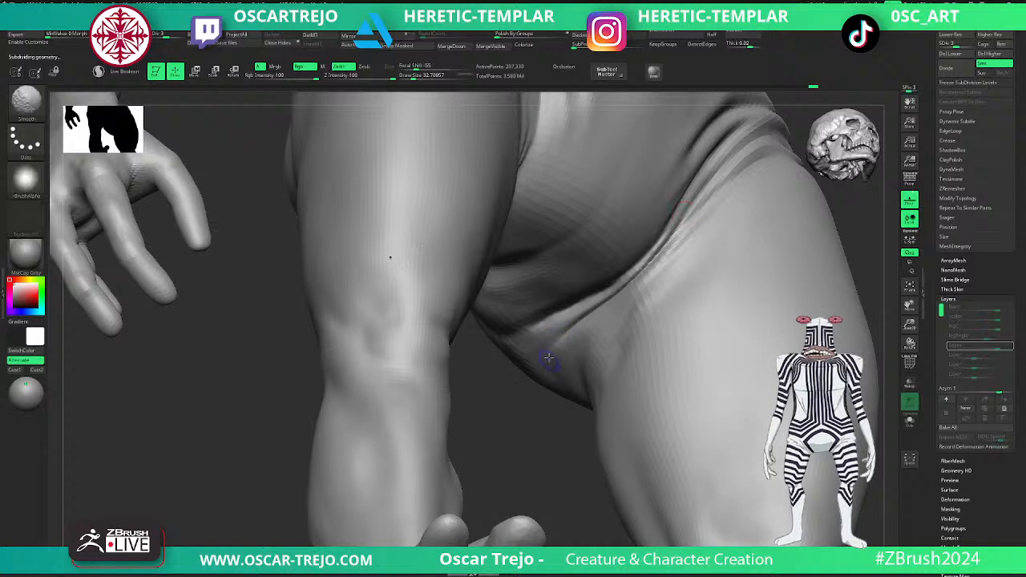
right_click_drag(536, 418, 562, 337, "ctrl")
- Extend the groin crease from beneath the pelvis up toward the hip with the Slash3 brush
right_click_drag(773, 231, 746, 271, "ctrl")
right_click_drag(721, 237, 721, 276, "ctrl")
right_click_drag(496, 418, 581, 323)
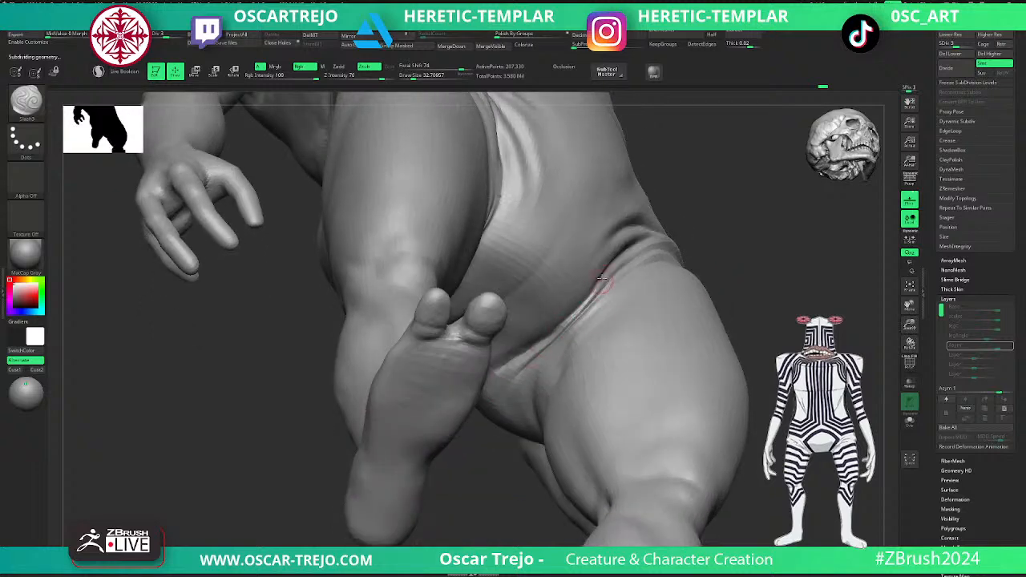
left_click_drag(601, 290, 532, 347)
mouse_move(611, 302)
right_mouse_down()
mouse_move(711, 254)
mouse_move(719, 295)
right_mouse_up()
- Refine the crease between the buttock and the back of the thigh from below with the Slash3 and Smooth brushes
right_click_drag(563, 377, 403, 339)
right_click_drag(371, 304, 309, 380, "alt")
right_click_drag(708, 344, 671, 349)
left_click_drag(563, 338, 561, 339, "shift")
mouse_move(503, 361)
left_mouse_down()
mouse_move(619, 327)
mouse_move(574, 345)
mouse_move(619, 330)
mouse_move(617, 343)
left_mouse_up()
right_click_drag(620, 338, 666, 339)
mouse_move(607, 327)
left_mouse_down()
mouse_move(639, 331)
mouse_move(622, 337)
left_mouse_up()
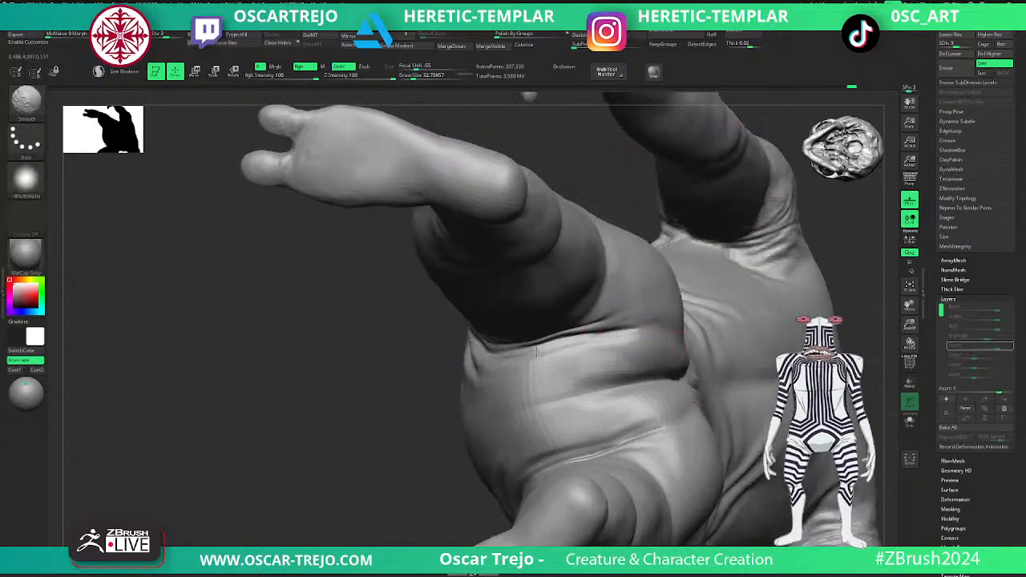
- Carve and smooth the folds where the lower belly meets the front of the thigh, working at subdivision levels 3 and 4
right_click_drag(430, 432, 369, 475, "ctrl")
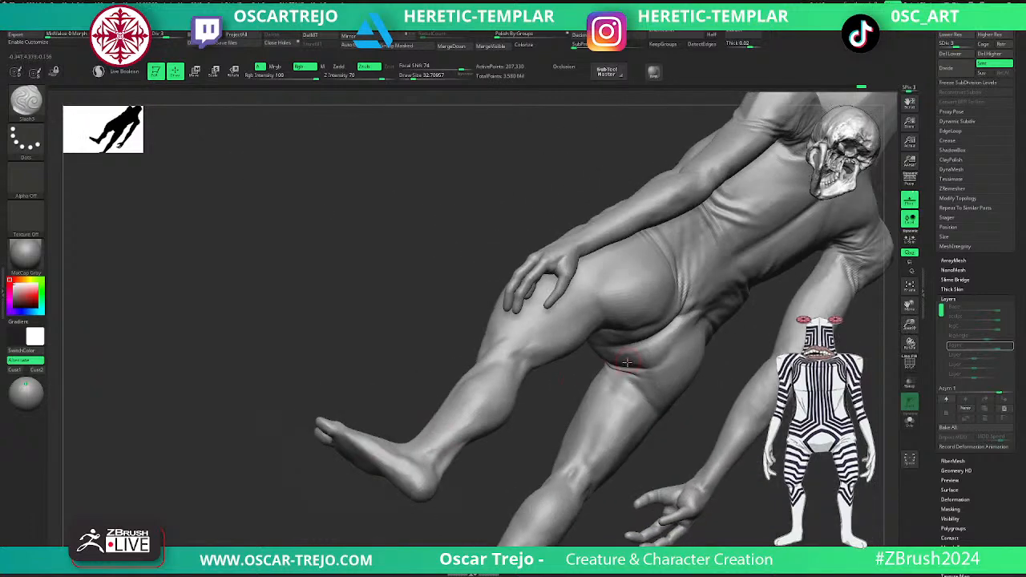
mouse_move(575, 390)
right_mouse_down("ctrl")
mouse_move(613, 387)
mouse_move(582, 395)
mouse_move(664, 424)
mouse_move(531, 366)
right_mouse_up("ctrl")
left_click_drag(464, 363, 555, 360)
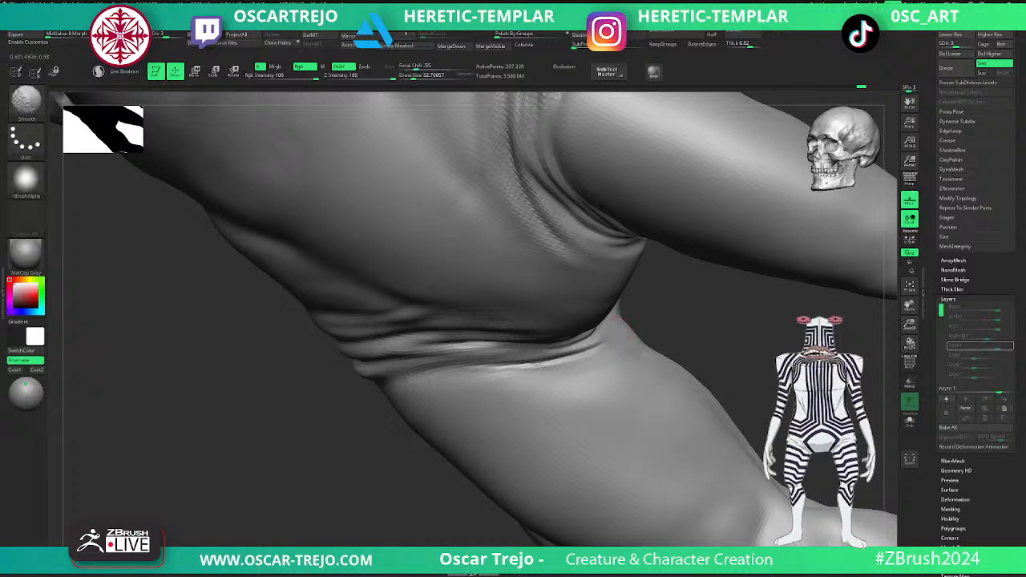
right_click_drag(512, 369, 597, 344)
left_click_drag(613, 339, 654, 318)
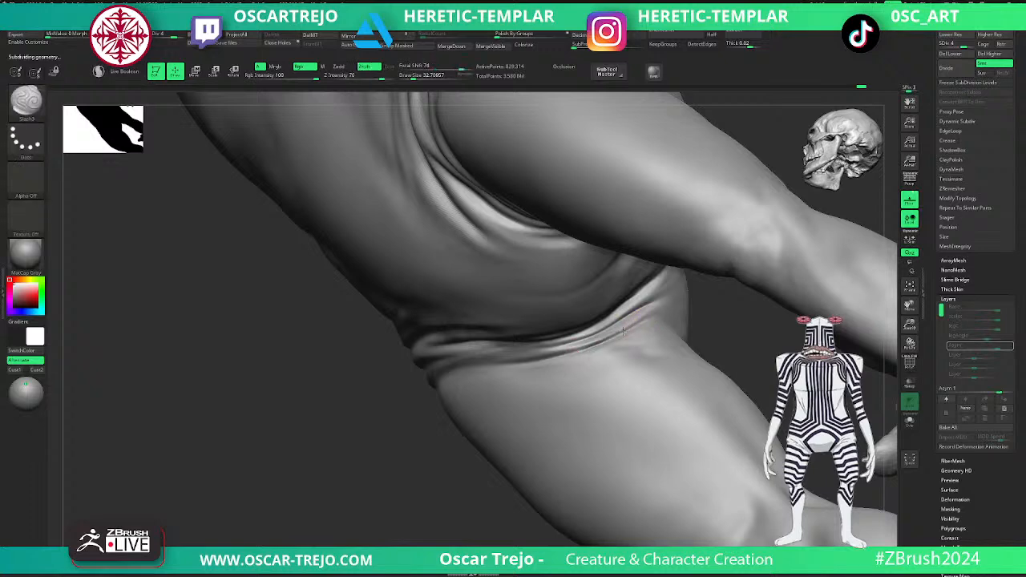
key("shift")
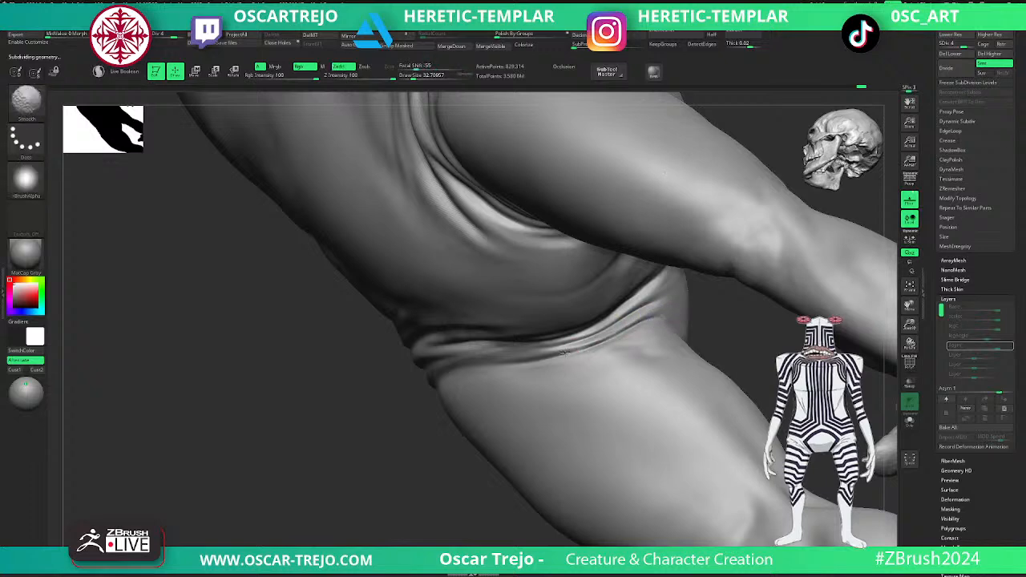
mouse_move(413, 469)
left_mouse_down("alt")
mouse_move(396, 437)
mouse_move(385, 486)
mouse_move(497, 461)
left_mouse_up("alt")
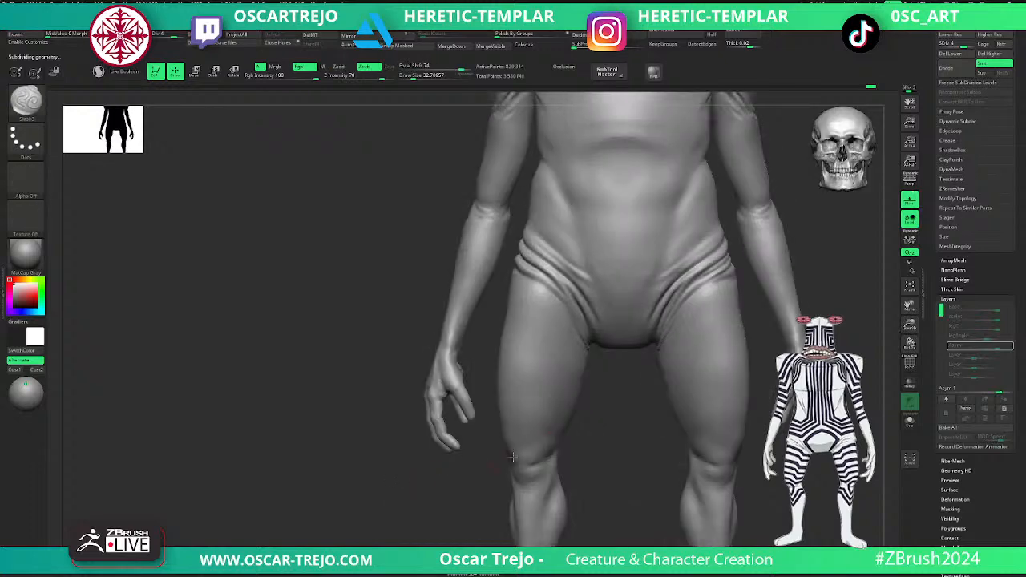
- Clean up the crease where the pelvis meets the upper inner thigh with the Smooth and Slash3 brushes
left_click_drag(637, 395, 682, 365, "alt")
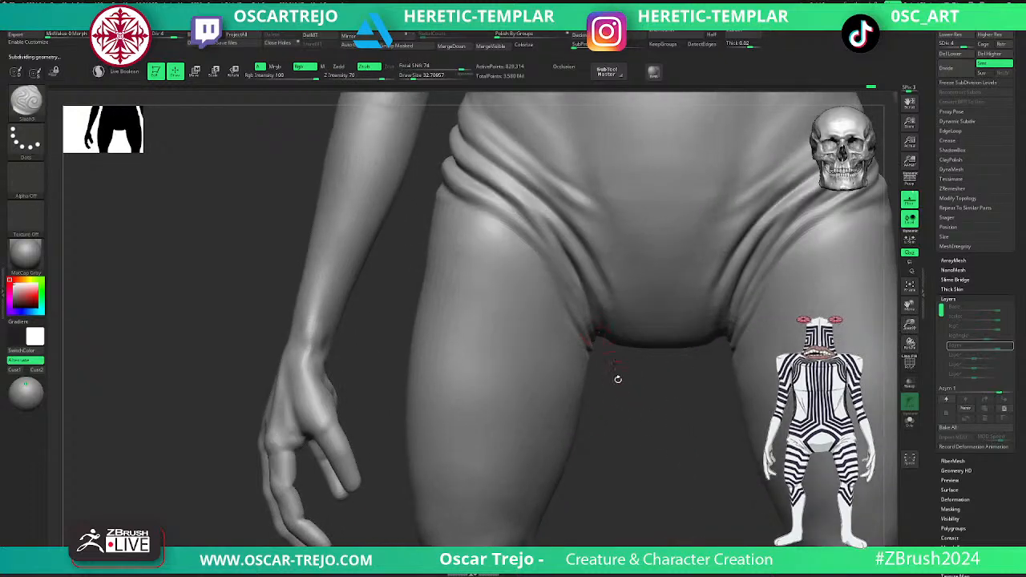
left_click_drag(616, 372, 565, 367)
mouse_move(582, 320)
left_mouse_down("shift")
mouse_move(596, 342)
mouse_move(584, 345)
left_mouse_up("shift")
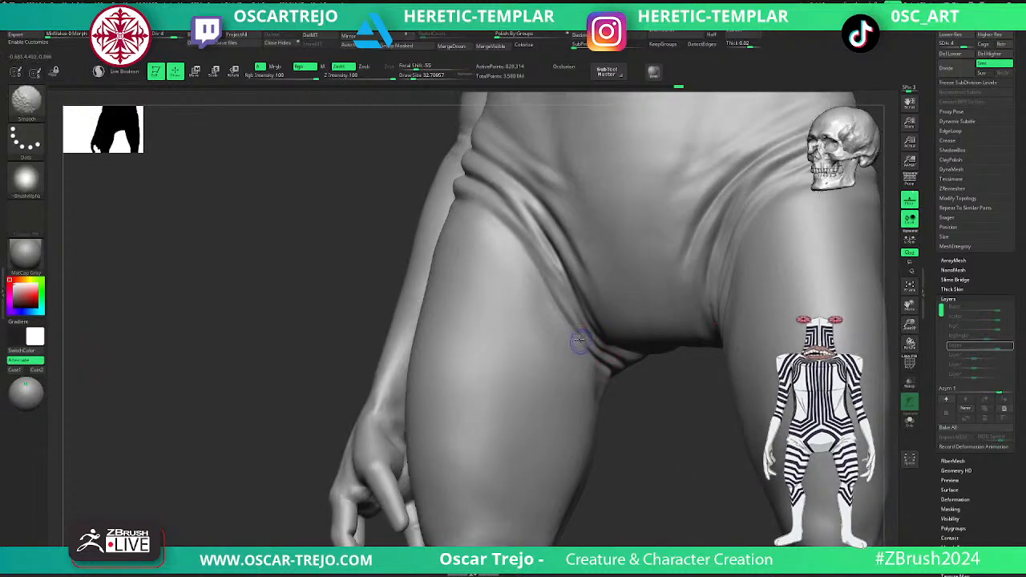
mouse_move(630, 393)
left_mouse_down("shift")
mouse_move(634, 419)
mouse_move(604, 459)
left_mouse_up("shift")
key("s")
- Refine the hip folds with Slash3 at a draw size of about 41 from subdivision level 3, and return to level 5
key("s")
left_click_drag(642, 411, 638, 412)
mouse_move(594, 448)
left_mouse_down("alt")
mouse_move(589, 481)
mouse_move(607, 486)
left_mouse_up("alt")
key("shift+d")
key("shift+d")
key("s")
left_click_drag(590, 421, 587, 421)
key("d")
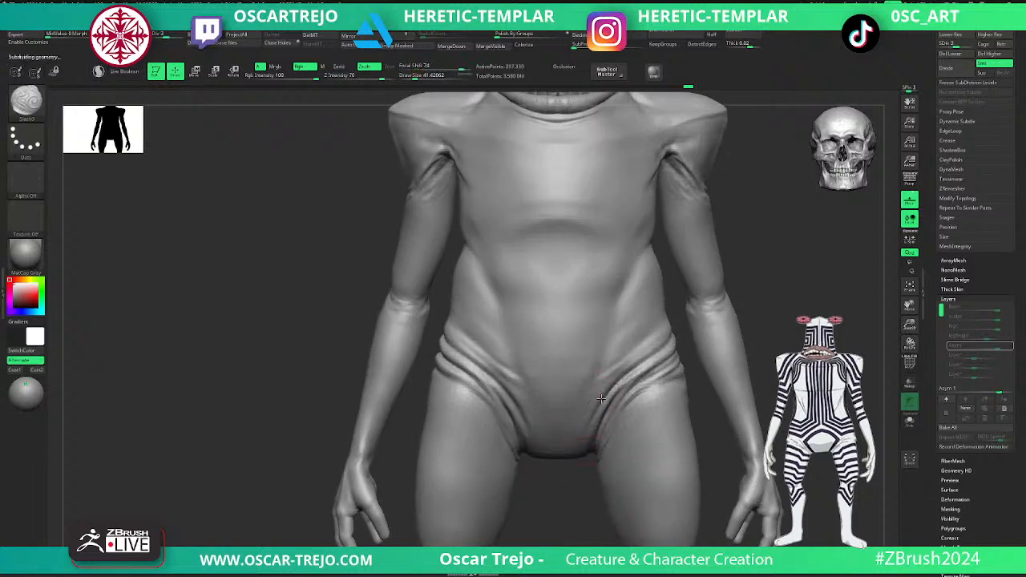
key("d")
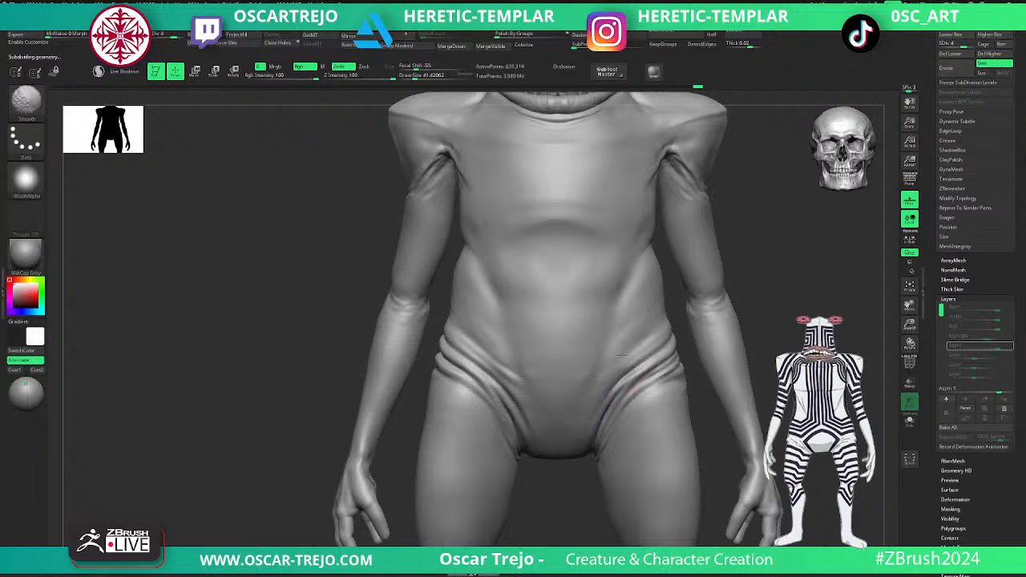
mouse_move(579, 492)
left_mouse_down("alt")
mouse_move(692, 341)
mouse_move(730, 350)
mouse_move(726, 327)
mouse_move(736, 358)
left_mouse_up("alt")
key("d")
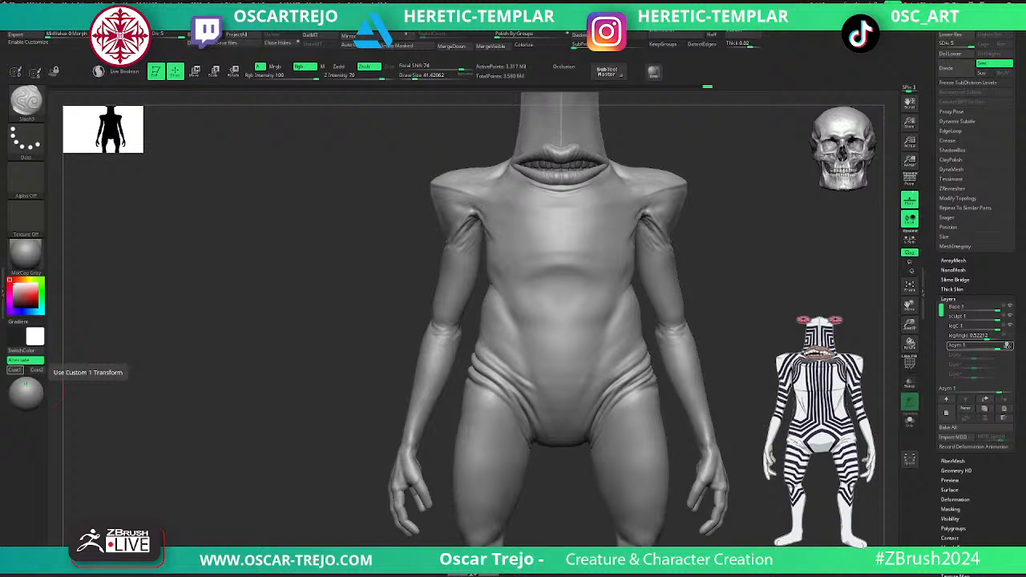
- Shape the upper chest beside the armpits with the Standard brush at subdivision level 5 and smooth it
mouse_move(733, 242)
left_mouse_down("alt")
mouse_move(719, 390)
mouse_move(781, 326)
mouse_move(759, 486)
left_mouse_up("alt")
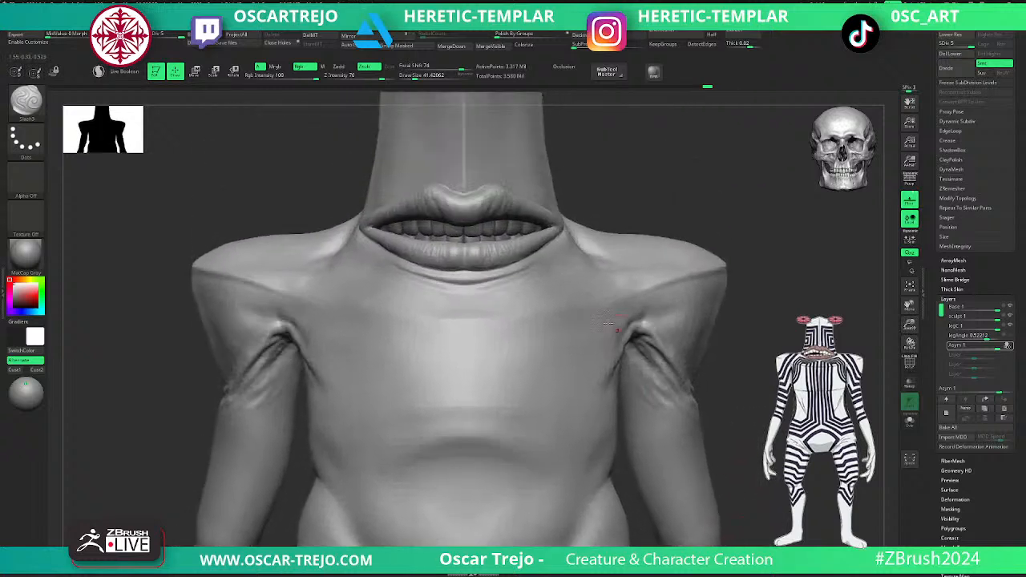
key("b")
key("s")
key("t")
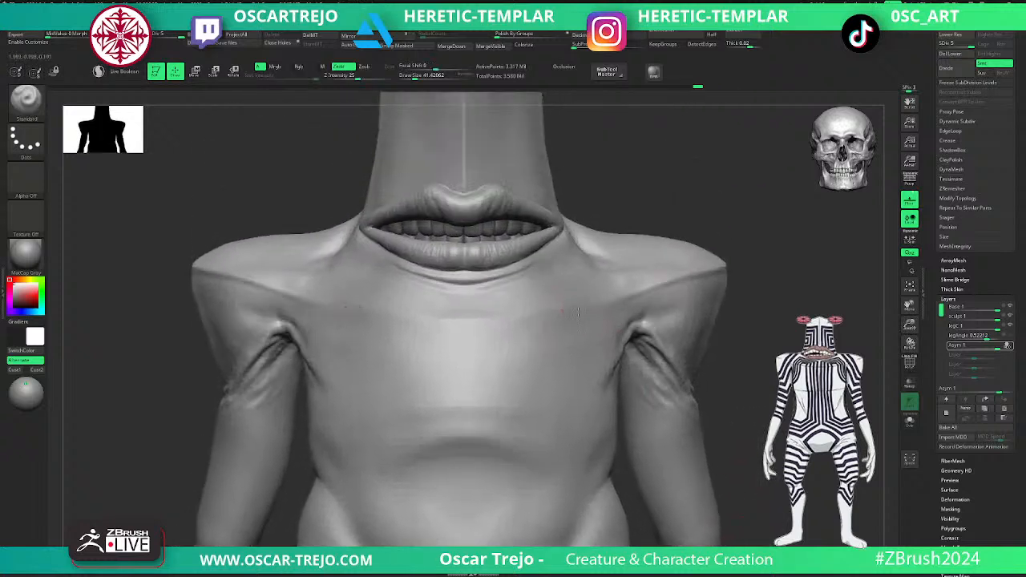
key("shift")
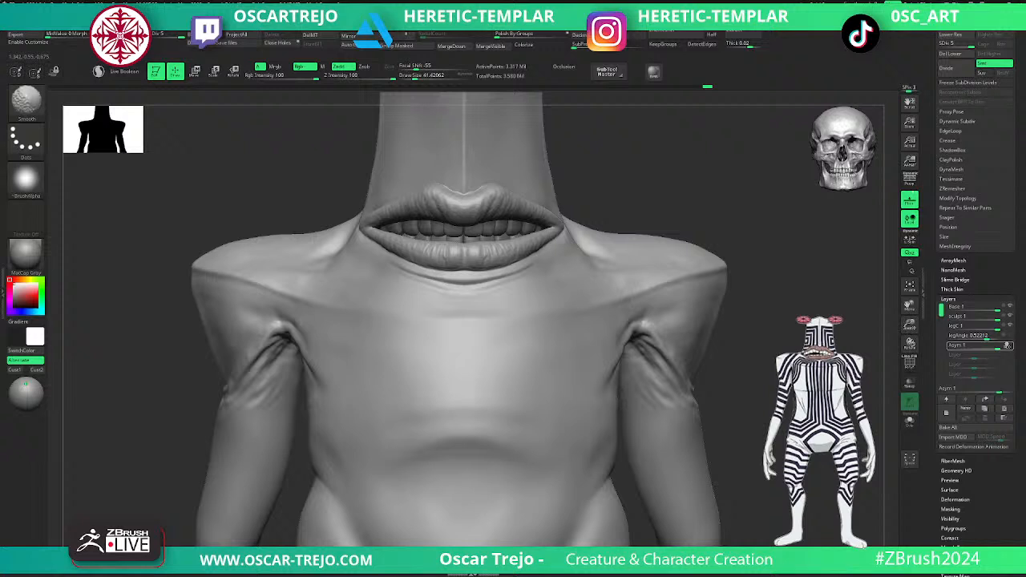
- Drop the body to subdivision level 3, sculpt diagonal chest folds running inward from the armpits, and raise it to level 4
key("shift+d")
key("shift+d")
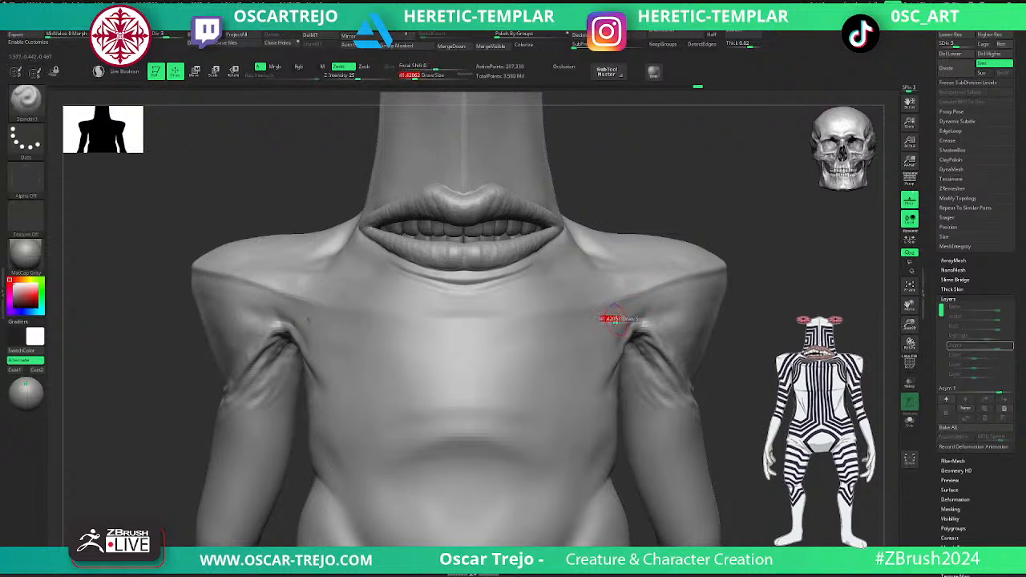
key("d")
key("shift")
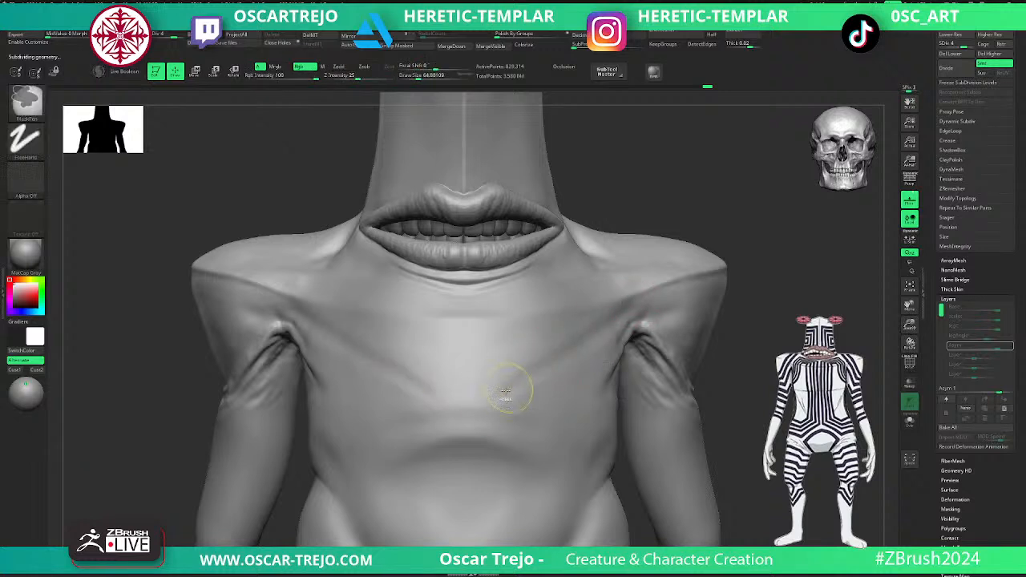
- Sculpt the area just above the armpits with the Standard brush at a draw size of about 31 and smooth it
key("s")
left_click(604, 334)
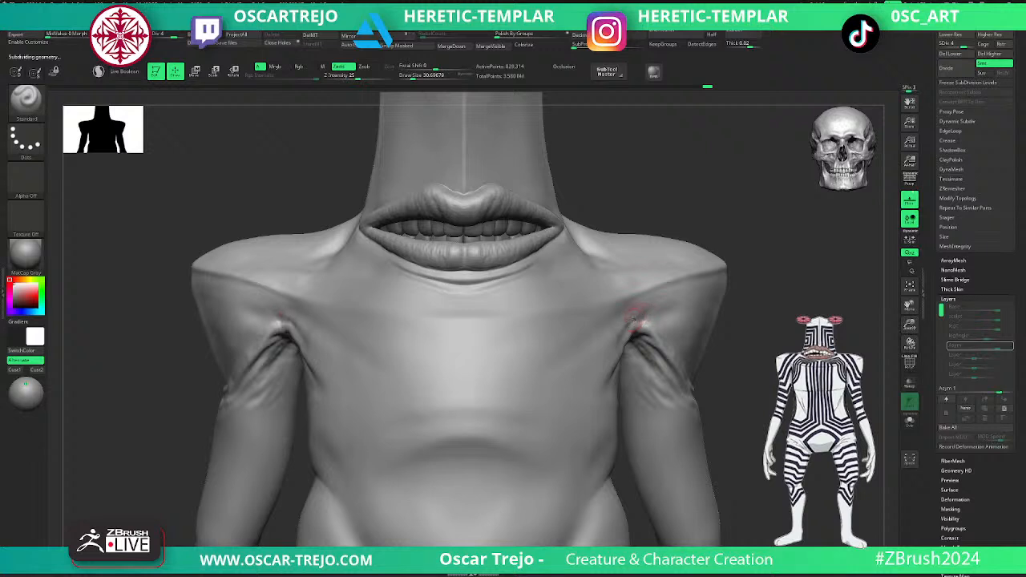
key("ctrl")
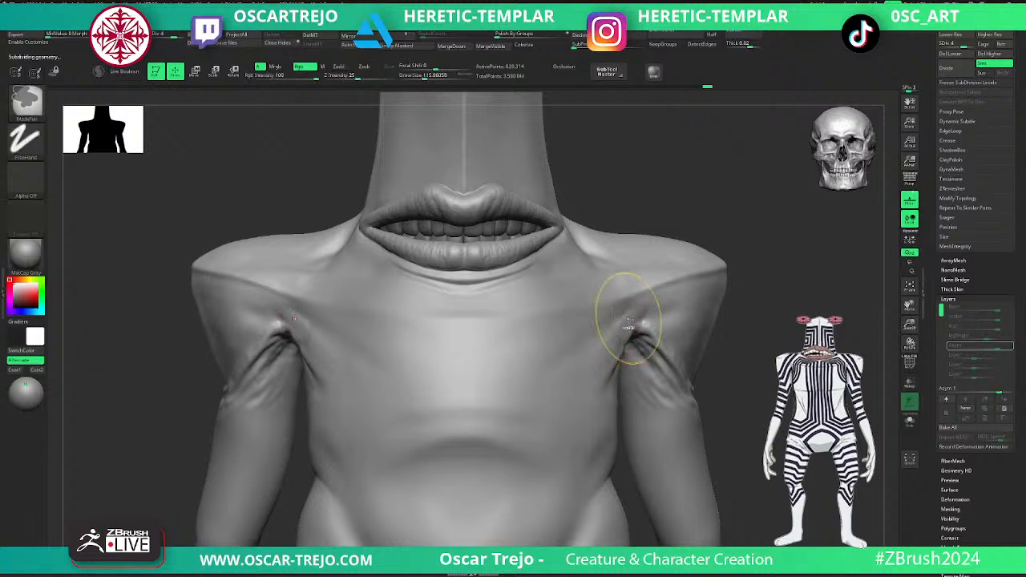
key("shift")
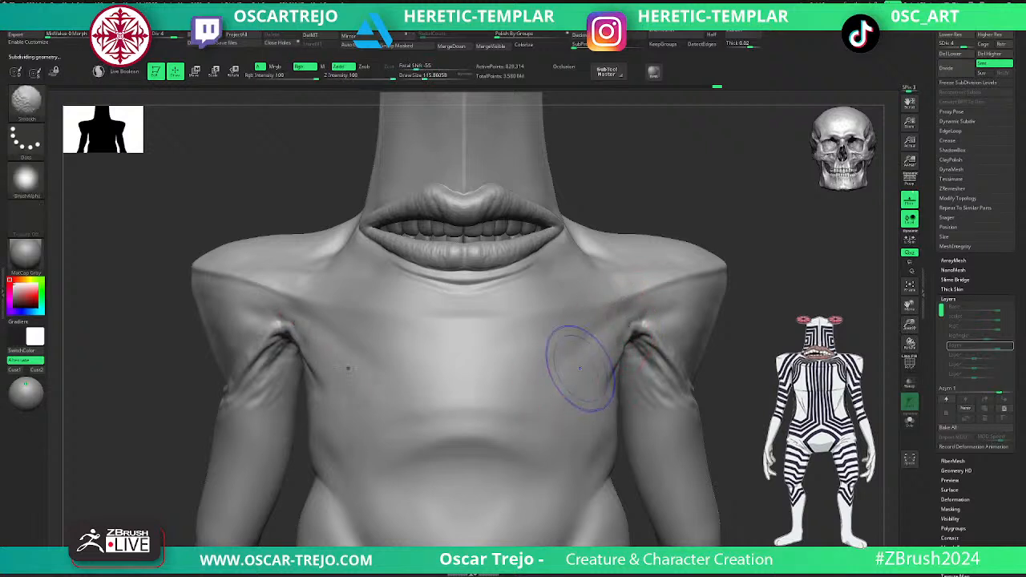
- Reshape the edge of the creature's left armpit with the Move brush at a draw size of about 49 and smooth it
left_click_drag(789, 295, 791, 320, "alt")
key("b")
key("m")
key("v")
key("s")
left_click_drag(669, 340, 652, 340)
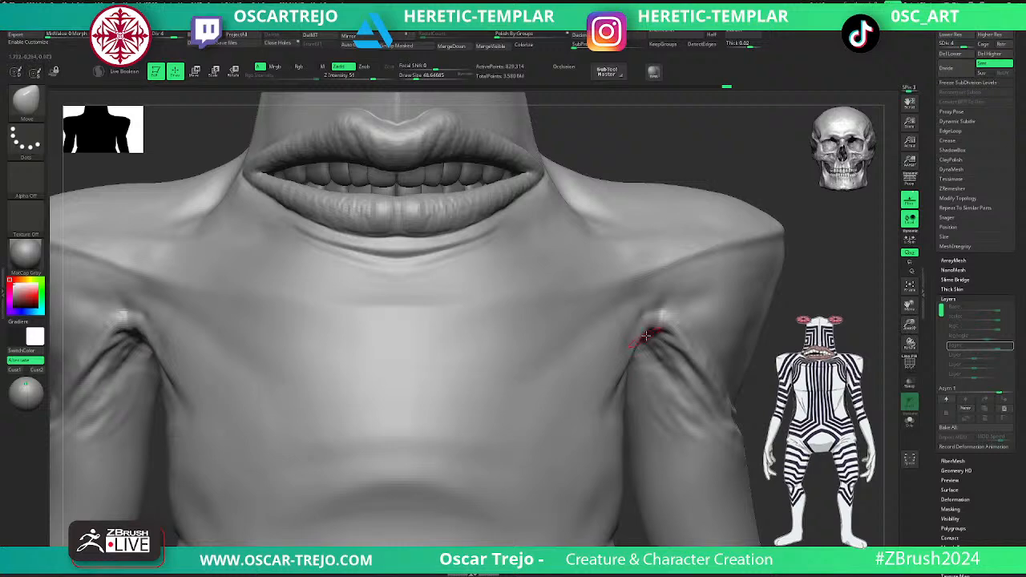
key("shift")
mouse_move(639, 345)
left_mouse_down("shift")
mouse_move(659, 325)
mouse_move(683, 343)
left_mouse_up("shift")
- Raise the body to subdivision level 5, build up the rim over the left armpit with ClayBuildup at a draw size of about 56, and smooth it
key("b")
key("d")
key("s")
left_click_drag(757, 353, 755, 380, "alt")
key("d")
key("bracketright")
key("b")
key("c")
key("b")
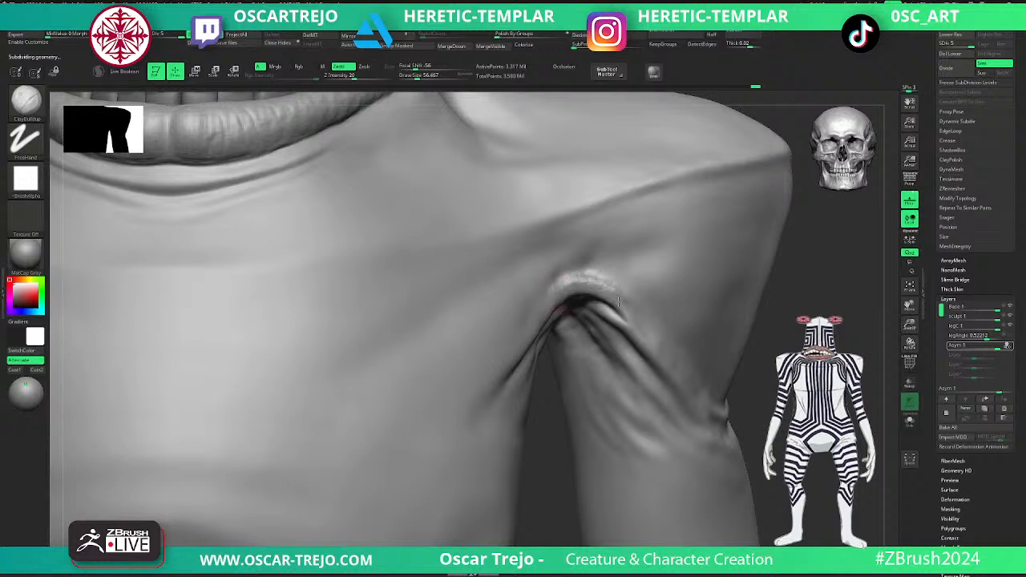
key("shift")
left_click_drag(560, 288, 605, 288, "shift")
- Deepen and soften the diagonal upper-arm folds below the left armpit with the Standard, DamStandard and Smooth brushes
mouse_move(703, 346)
left_mouse_down("alt")
mouse_move(767, 349)
mouse_move(769, 370)
mouse_move(747, 397)
left_mouse_up("alt")
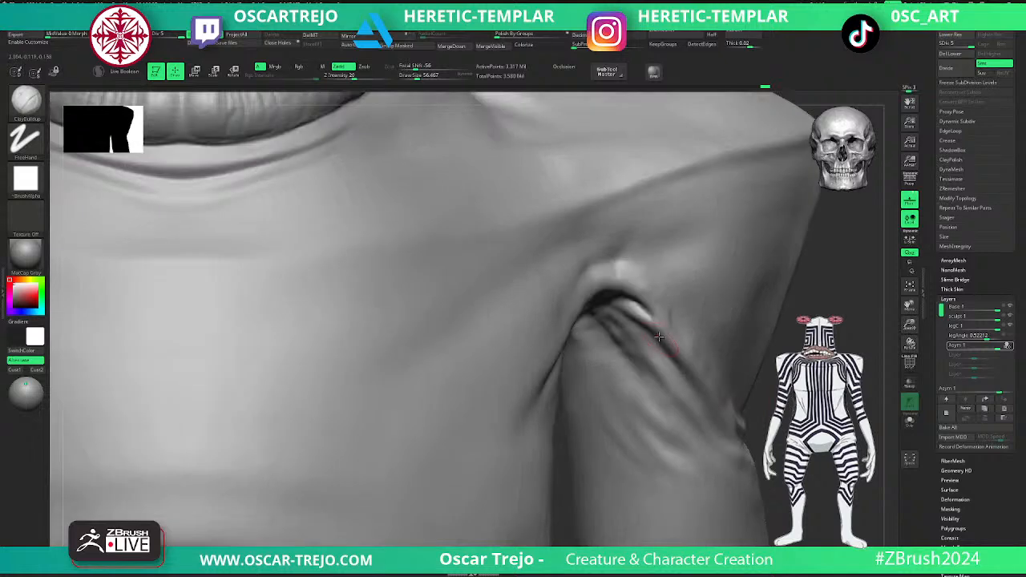
key("shift")
key("b")
key("s")
key("t")
mouse_move(625, 307)
left_mouse_down()
mouse_move(675, 343)
mouse_move(686, 379)
left_mouse_up()
key("b")
key("d")
key("s")
key("shift")
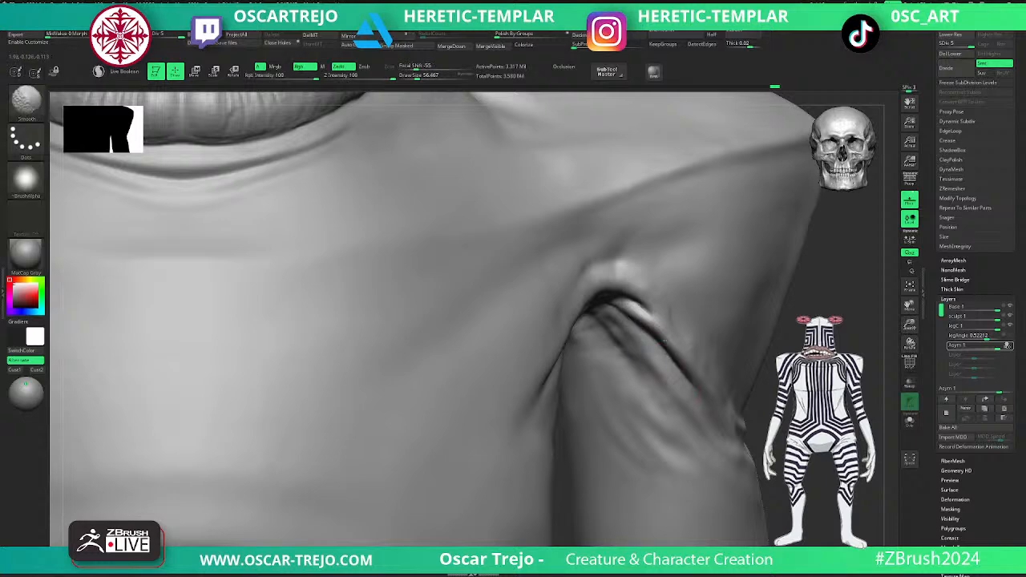
right_click_drag(601, 298, 602, 291)
- Carve the chest crease running inward from the left armpit with DamStandard at a draw size of about 108 and smooth it
key("ctrl")
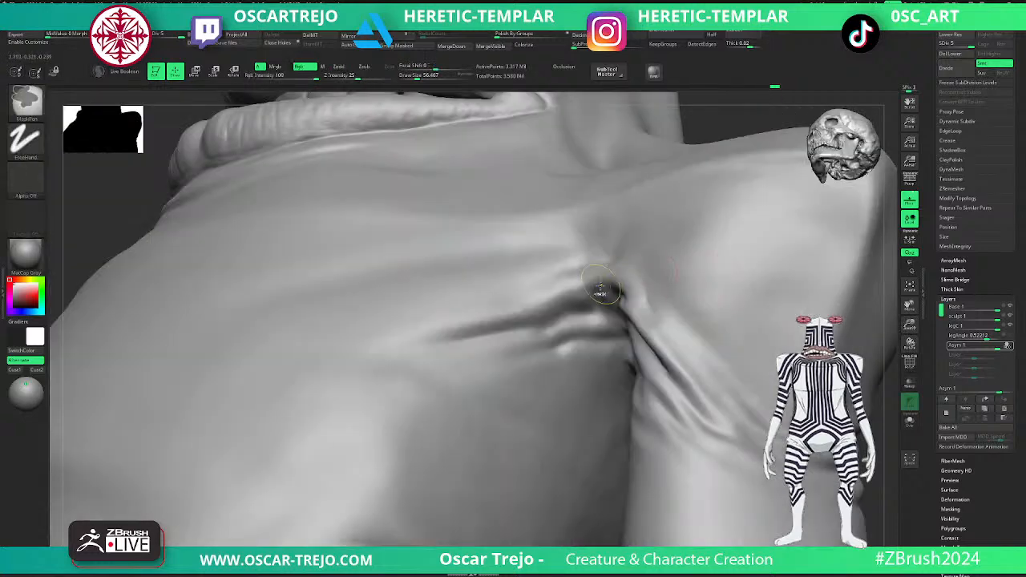
key("s")
mouse_move(616, 290)
left_mouse_down()
mouse_move(548, 323)
mouse_move(543, 311)
mouse_move(506, 328)
left_mouse_up()
key("shift")
key("f")
mouse_move(689, 357)
left_mouse_down("shift")
mouse_move(710, 357)
mouse_move(706, 412)
mouse_move(870, 430)
left_mouse_up("shift")
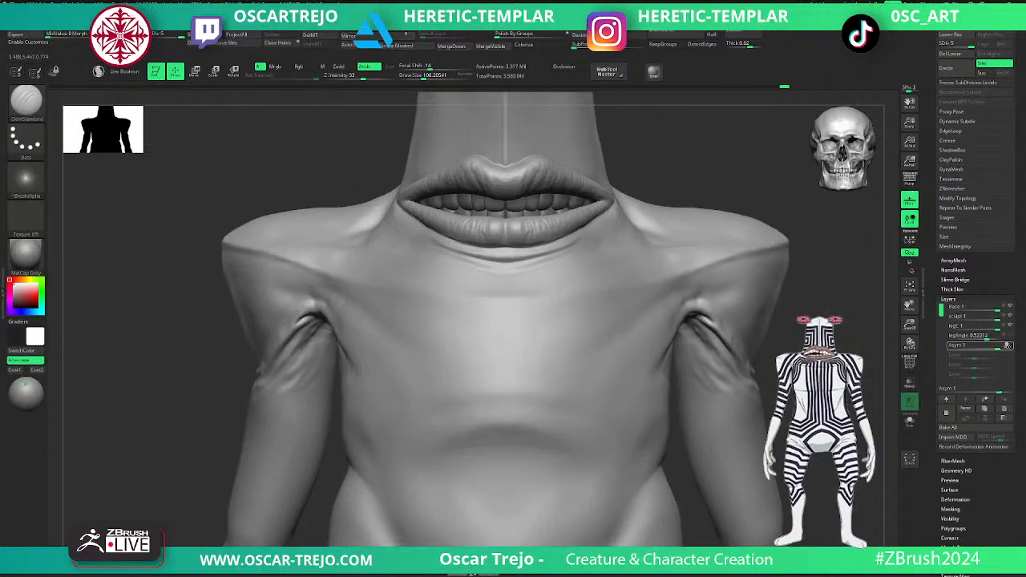
- Carve the skin just above the creature's right armpit with DamStandard and blend it with the Smooth brush
left_click_drag(201, 421, 329, 433, "alt")
left_click_drag(619, 483, 588, 345)
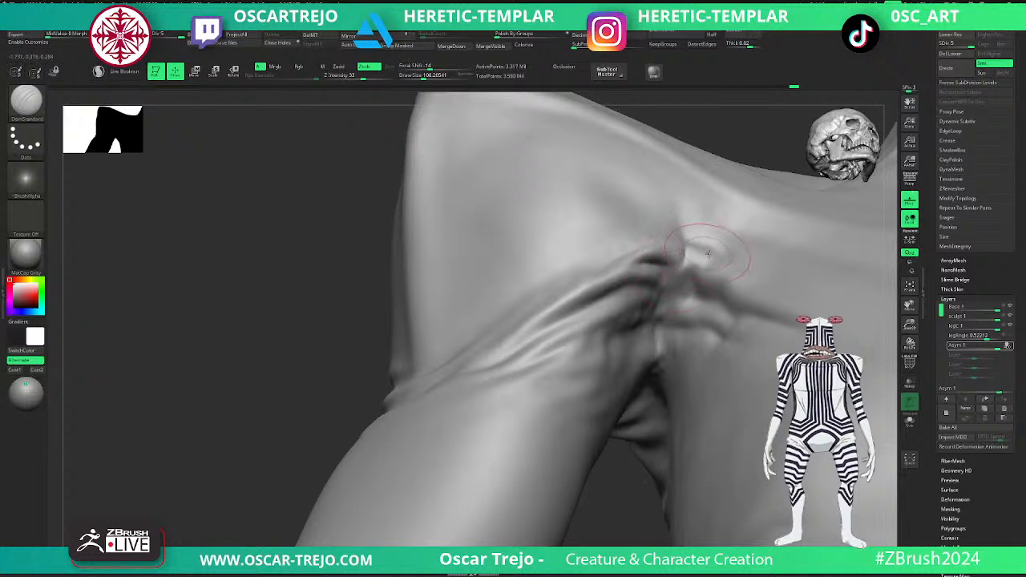
key("shift")
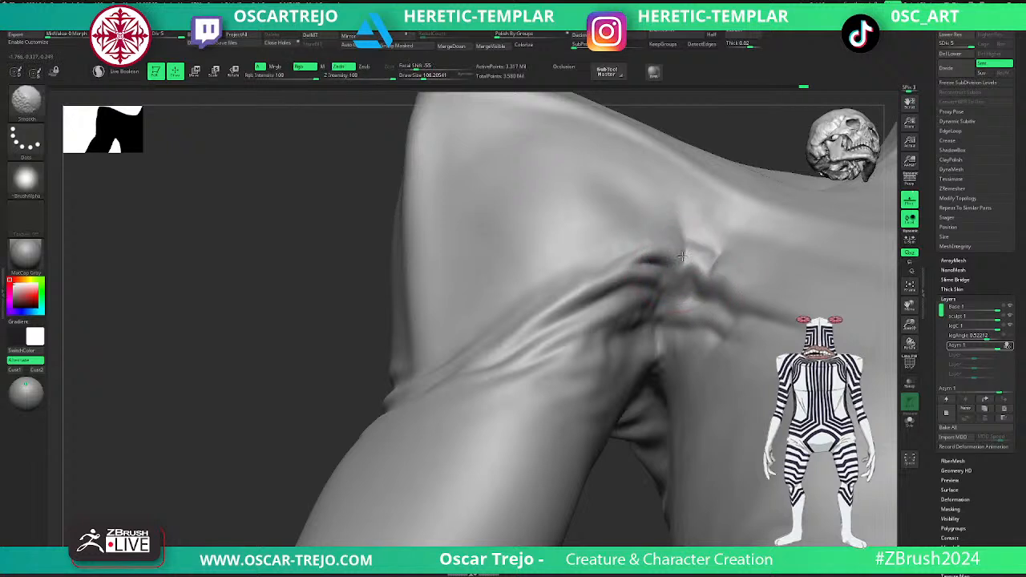
right_click_drag(480, 304, 453, 313)
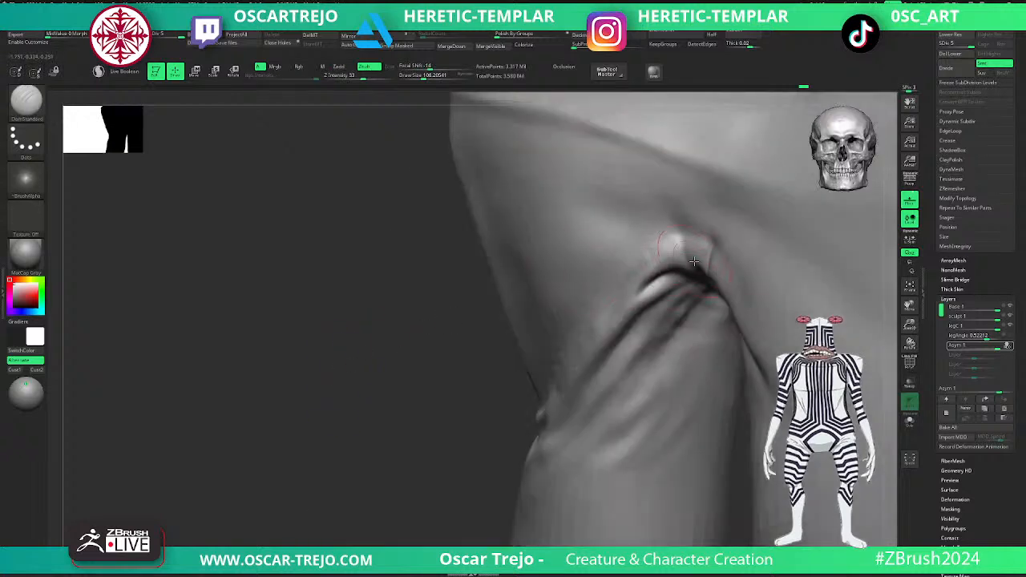
key("shift")
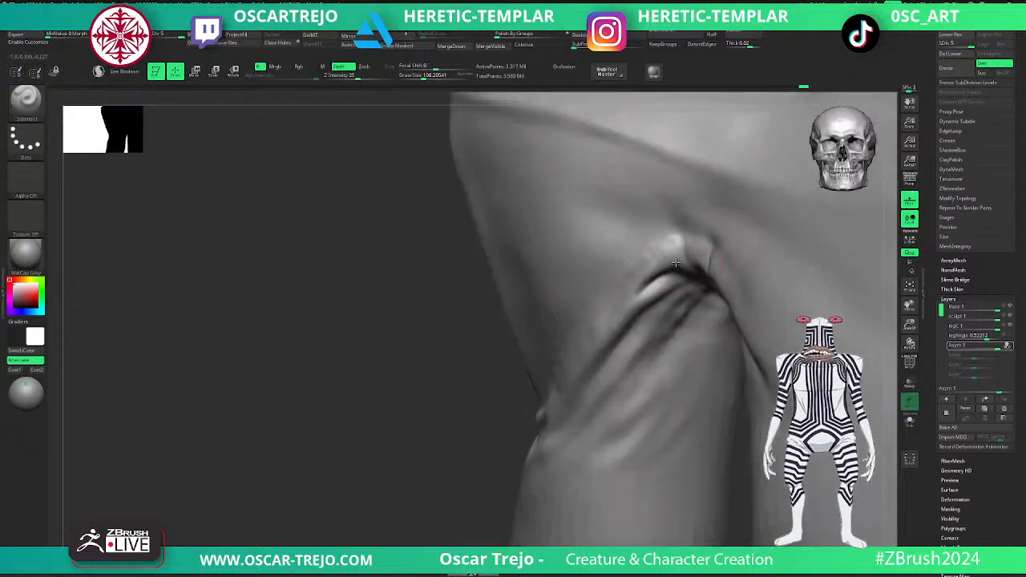
- Sharpen the diagonal upper-arm folds below the right armpit at a draw size of about 68, smoothing between strokes
key("bracketleft")
key("shift")
left_click_drag(678, 284, 653, 322, "shift")
key("shift")
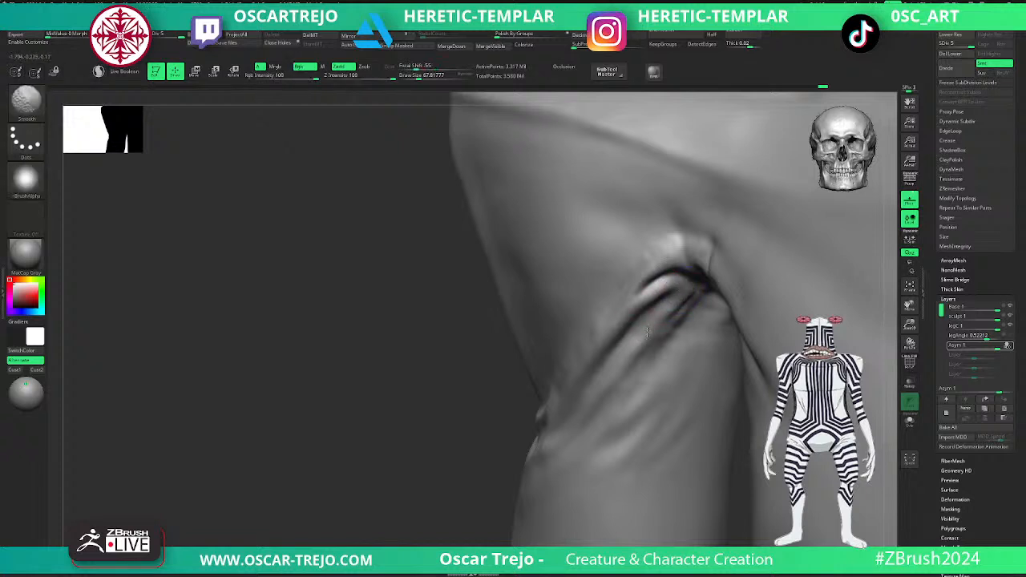
key("shift")
mouse_move(702, 283)
left_mouse_down()
mouse_move(671, 317)
mouse_move(647, 319)
left_mouse_up()
mouse_move(677, 311)
left_mouse_down()
mouse_move(641, 367)
mouse_move(651, 351)
left_mouse_up()
left_click_drag(693, 301, 624, 389)
left_click_drag(662, 342, 629, 387, "shift")
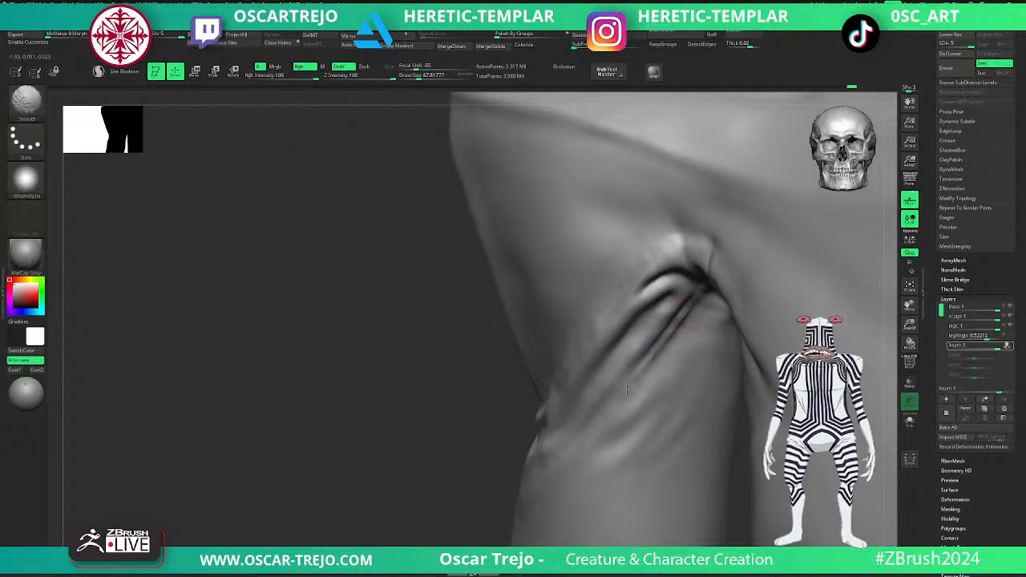
left_click_drag(702, 300, 650, 353, "shift")
- Touch up the right upper-arm folds with DamStandard and add volume beside the armpit with ClayBuildup at a draw size of about 49
left_click_drag(414, 435, 346, 380, "alt")
mouse_move(442, 392)
left_mouse_down("alt")
mouse_move(326, 402)
mouse_move(328, 383)
mouse_move(400, 449)
left_mouse_up("alt")
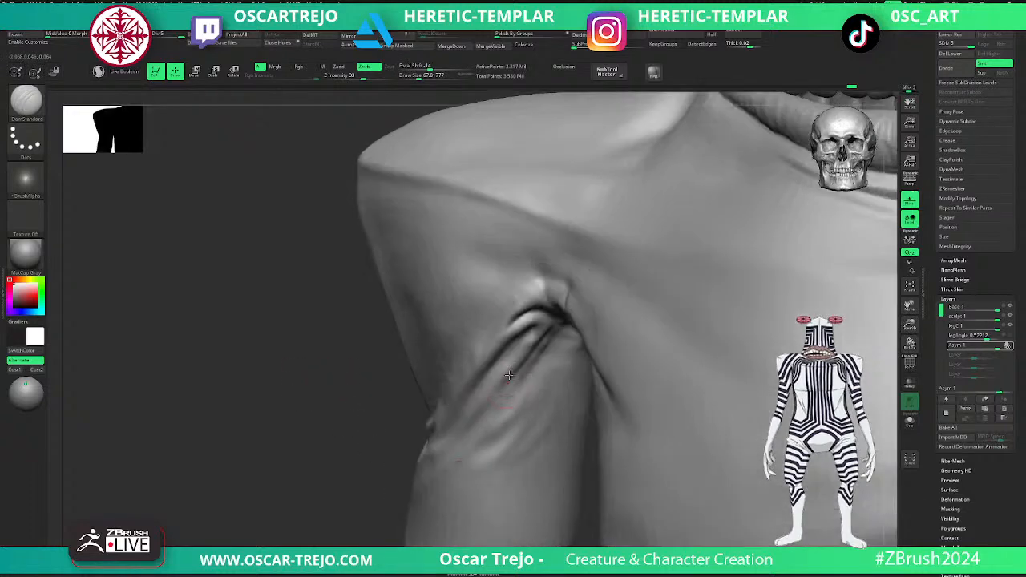
mouse_move(530, 327)
left_mouse_down()
mouse_move(495, 366)
mouse_move(535, 335)
left_mouse_up()
left_click_drag(387, 407, 401, 369)
key("b")
key("c")
- Refine the right armpit creases with DamStandard and ClayBuildup, dropping to subdivision level 4 and returning to level 5 to smooth
key("b")
key("s")
mouse_move(565, 294)
left_mouse_down()
mouse_move(549, 293)
mouse_move(574, 324)
mouse_move(568, 286)
mouse_move(558, 295)
mouse_move(573, 300)
left_mouse_up()
key("b")
key("d")
key("s")
key("b")
key("c")
key("b")
key("shift+d")
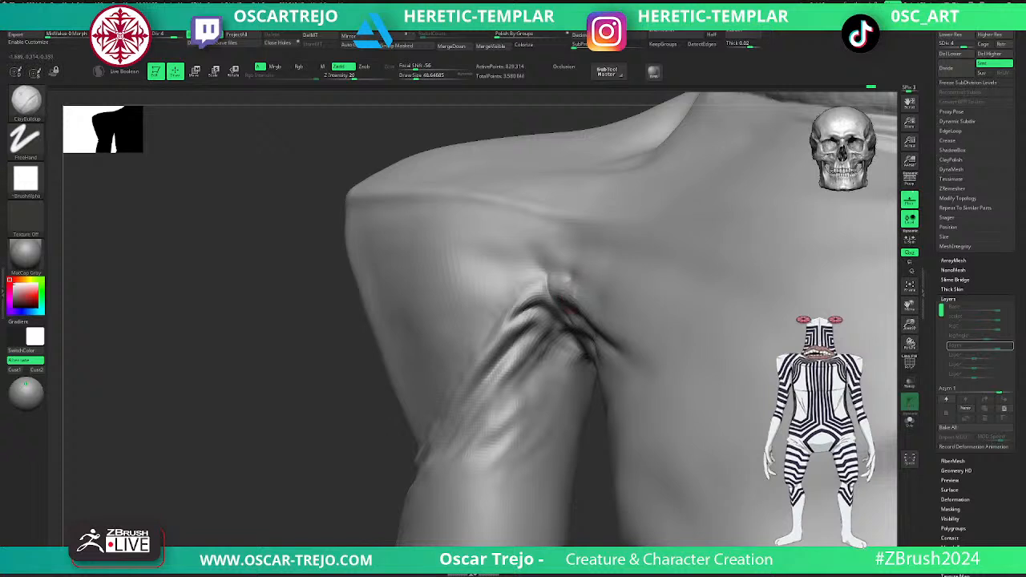
key("d")
key("shift")
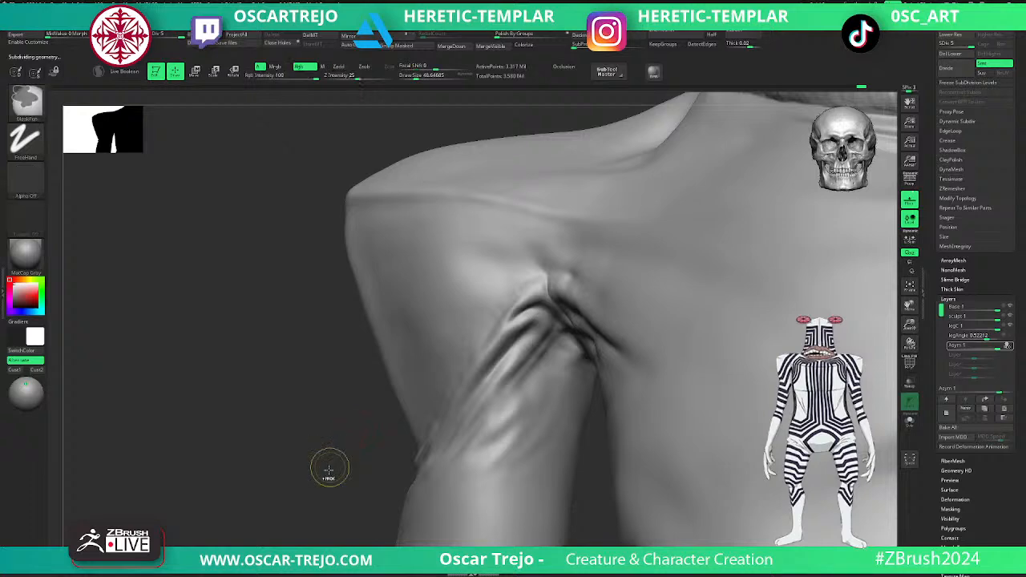
- Refine the top of the left armpit with the Standard brush at a draw size of about 33 on subdivision level 4, and return to level 5
right_click_drag(329, 470, 291, 426, "ctrl")
key("f")
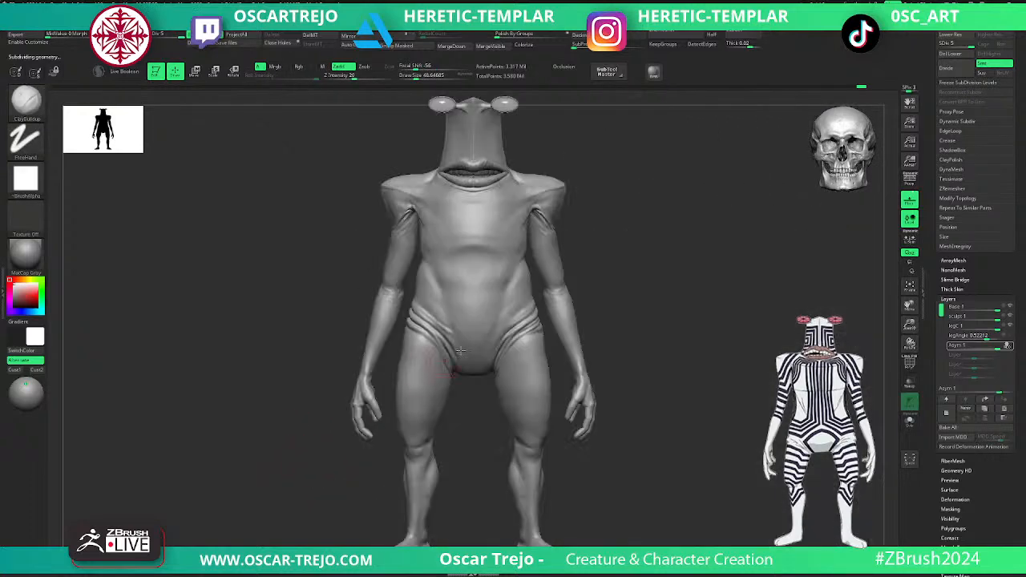
right_click_drag(659, 261, 653, 505, "ctrl")
right_click_drag(778, 238, 732, 465, "alt")
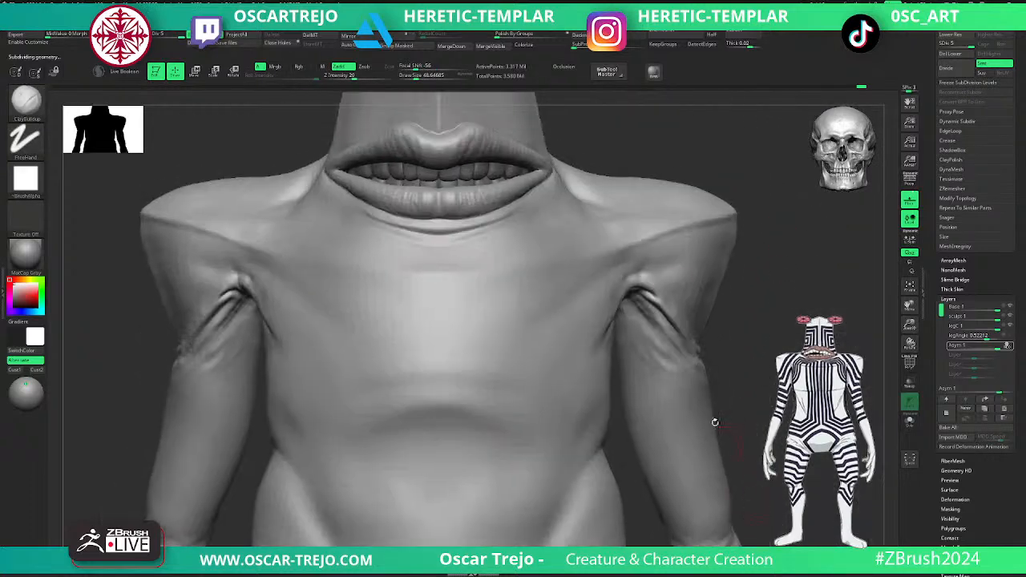
key("shift")
left_click_drag(646, 267, 641, 276, "shift")
key("shift+d")
key("s")
key("b")
key("s")
key("t")
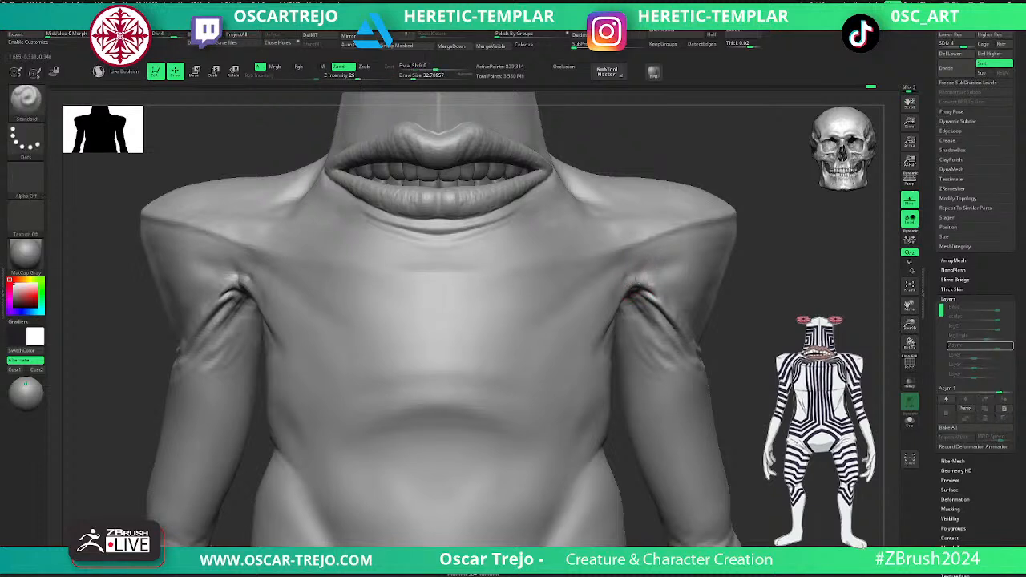
mouse_move(634, 281)
left_mouse_down()
mouse_move(655, 288)
mouse_move(646, 282)
left_mouse_up()
key("d")
- Step the body down to subdivision level 2 and back up to level 5 while working on the top of the right armpit
left_click_drag(781, 352, 722, 321, "alt")
left_click_drag(722, 281, 676, 327, "alt")
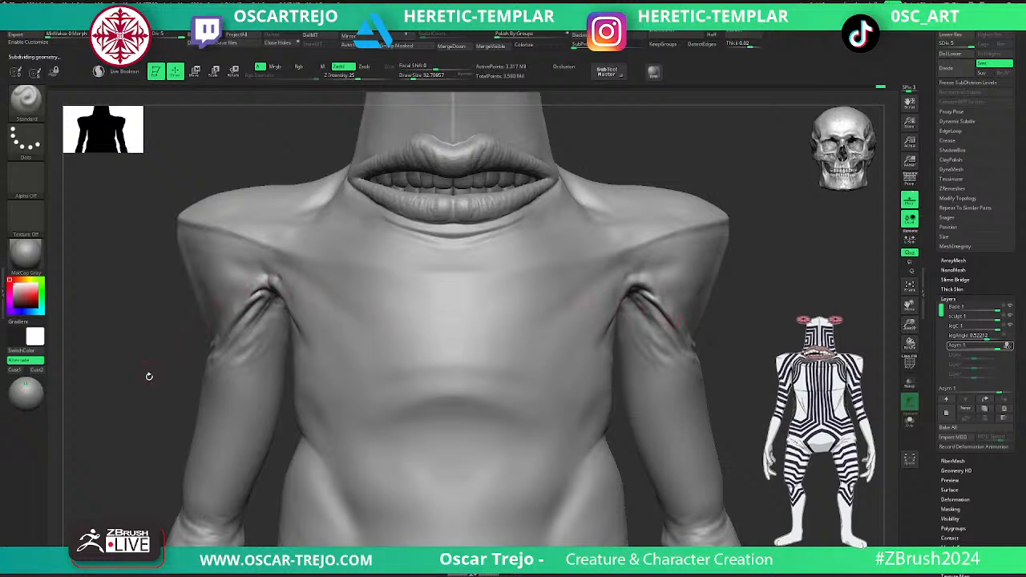
mouse_move(116, 443)
left_mouse_down("alt")
mouse_move(332, 435)
mouse_move(320, 470)
left_mouse_up("alt")
left_click_drag(146, 479, 193, 473)
key("shift+d")
key("shift+d")
key("shift+d")
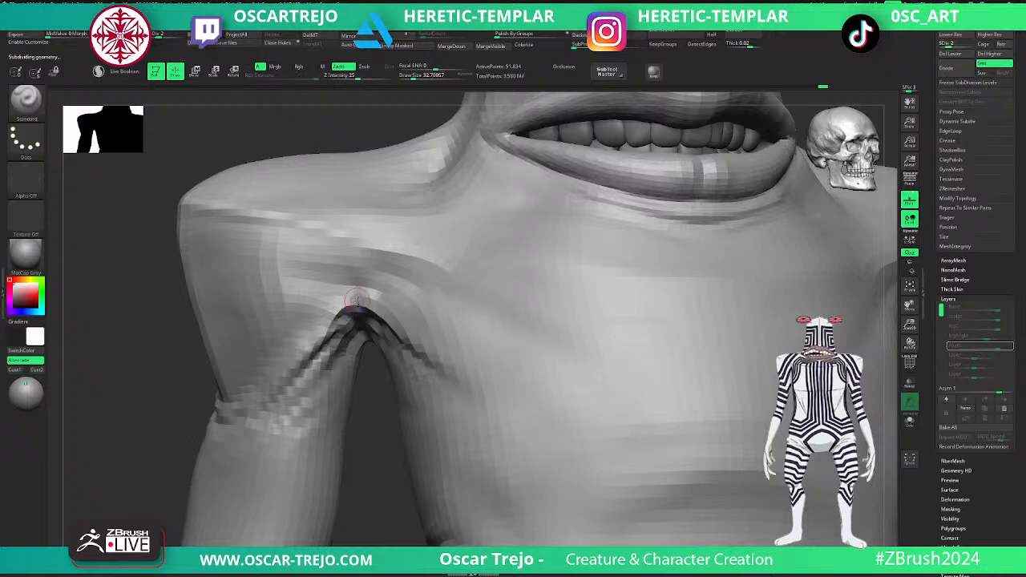
key("d")
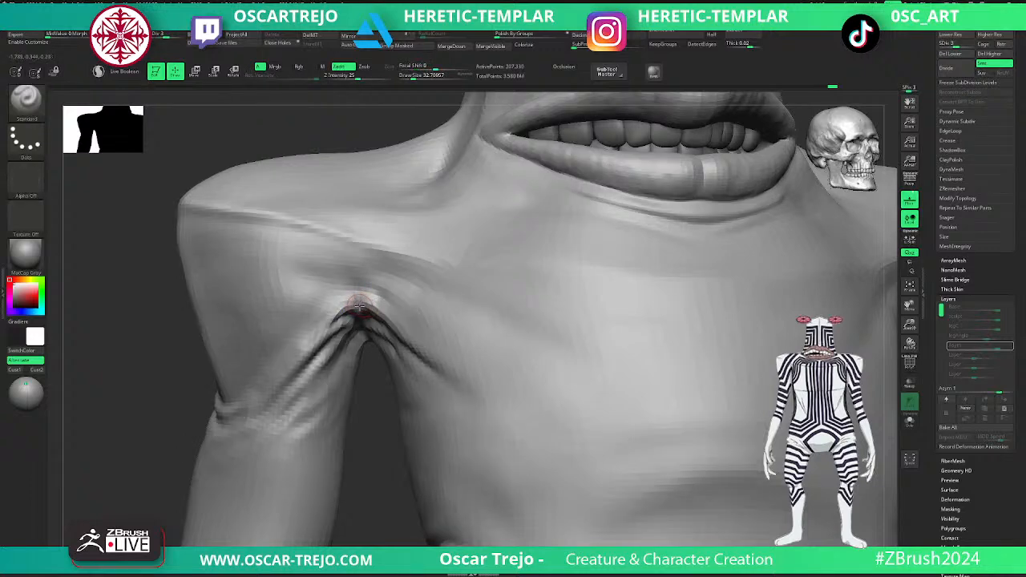
key("d")
key("d")
key("shift")
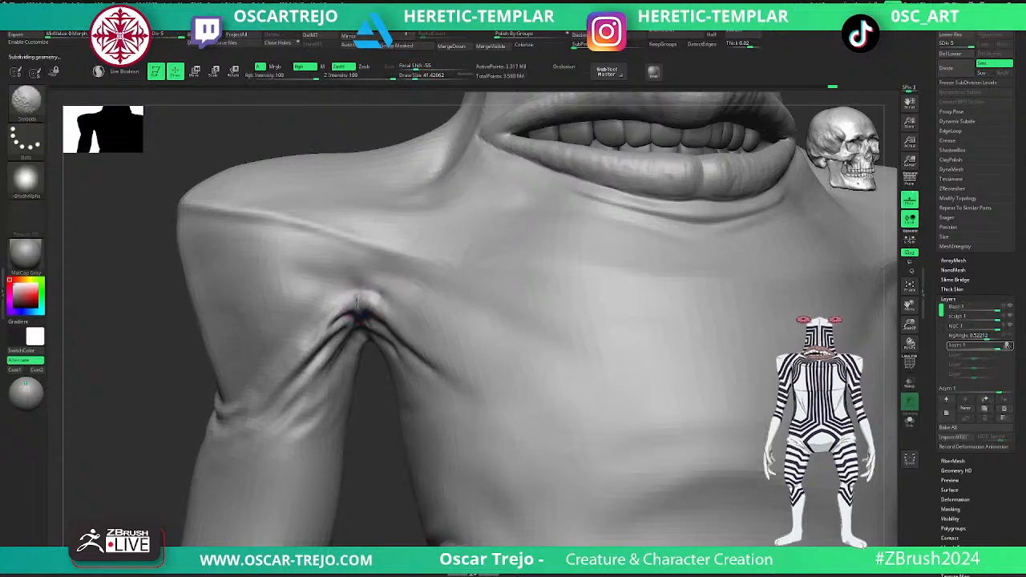
- Build up the rim over the right armpit with ClayBuildup at a draw size of about 41 and smooth it
left_click_drag(358, 304, 349, 300, "shift")
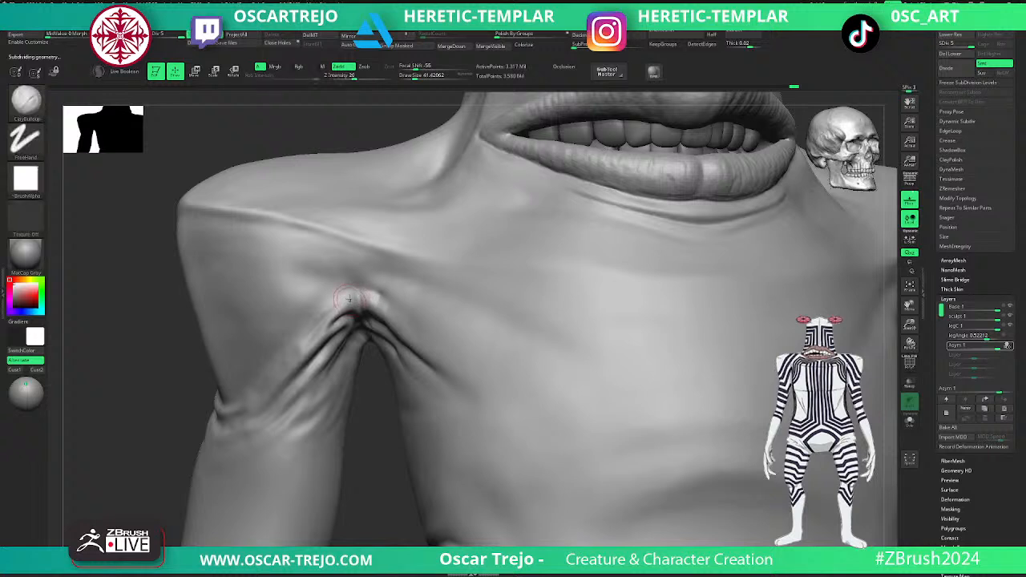
key("shift")
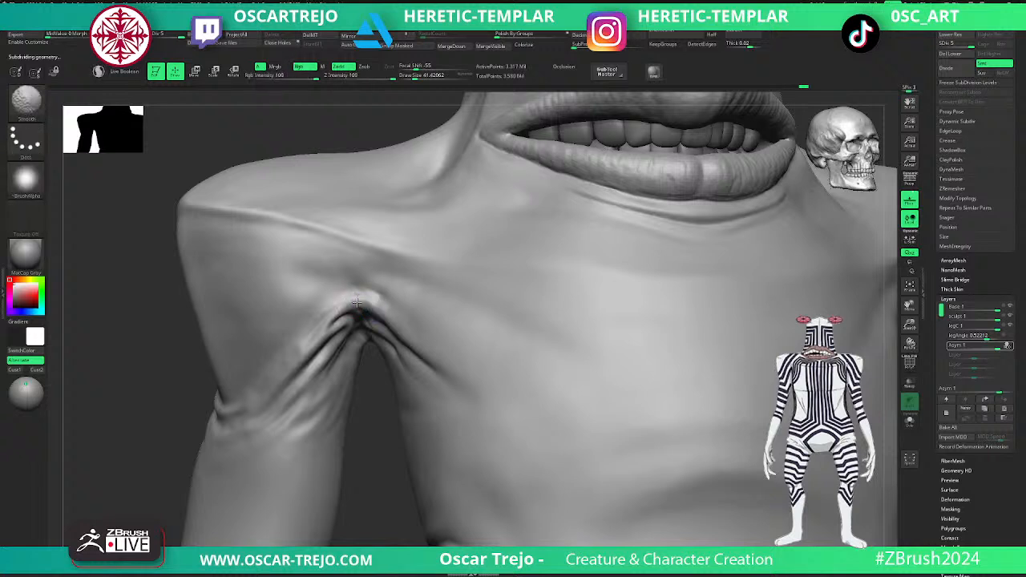
key("shift")
- Define the curved fold over the right armpit with DamStandard at subdivision level 4, raise to level 5, and smooth the surrounding skin
key("b")
key("d")
key("s")
key("shift+d")
key("shift+d")
key("d")
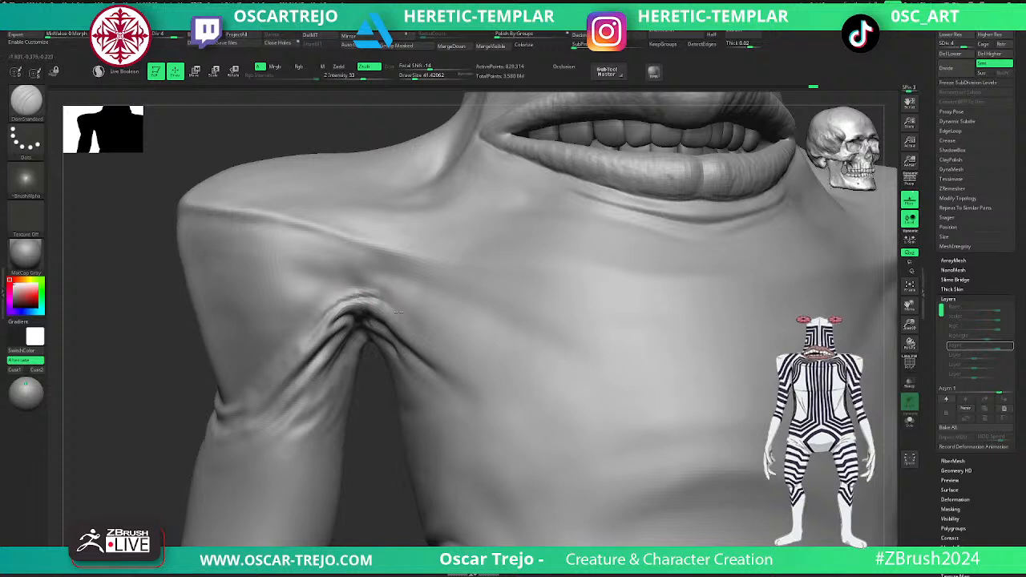
left_click_drag(350, 285, 360, 293, "shift")
key("d")
key("shift")
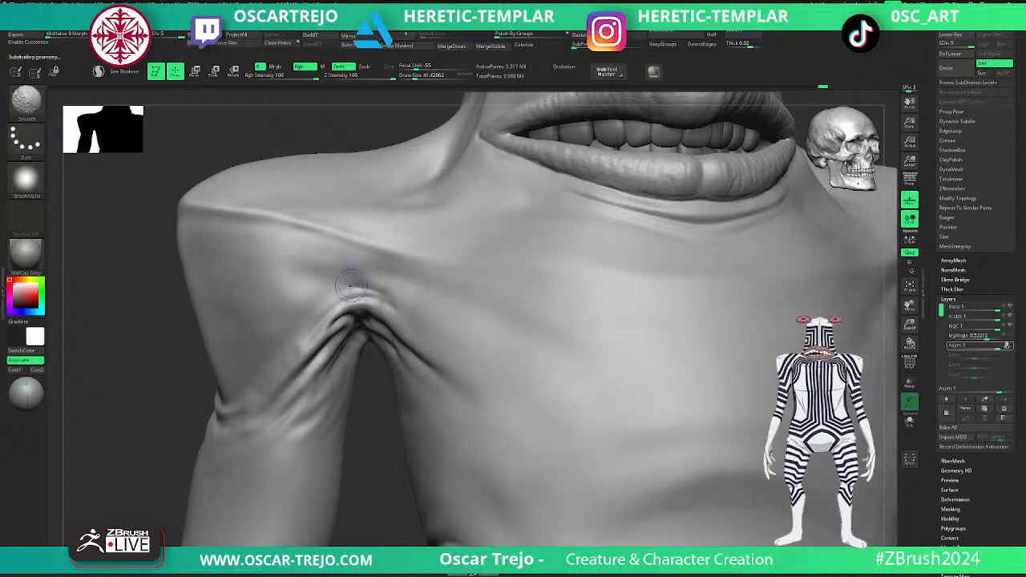
left_click_drag(333, 288, 344, 300, "shift")
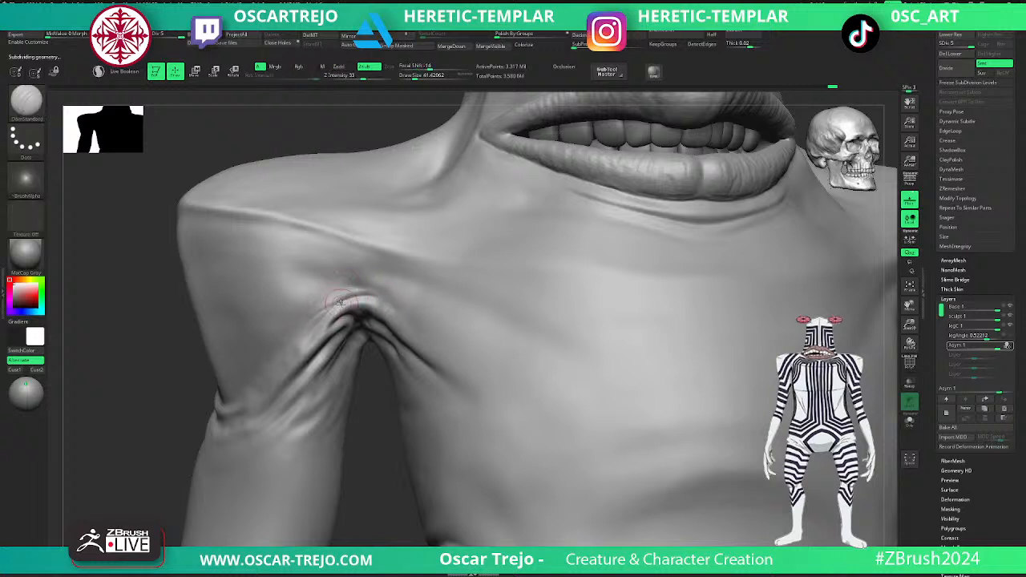
key("shift")
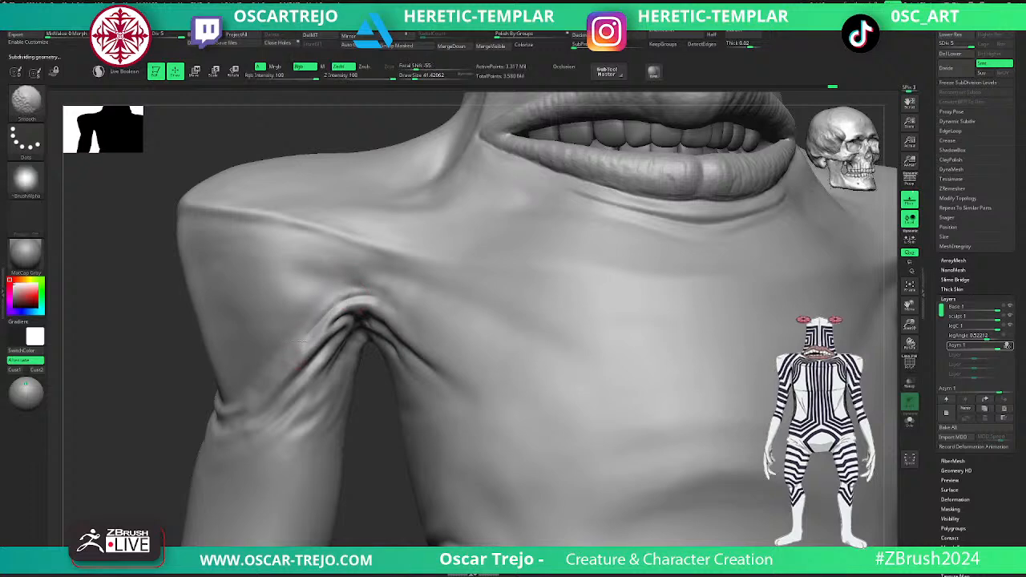
- Fill the chest and shoulder area around the left armpit with the Clay brush at a draw size of about 71 and smooth it
key("f")
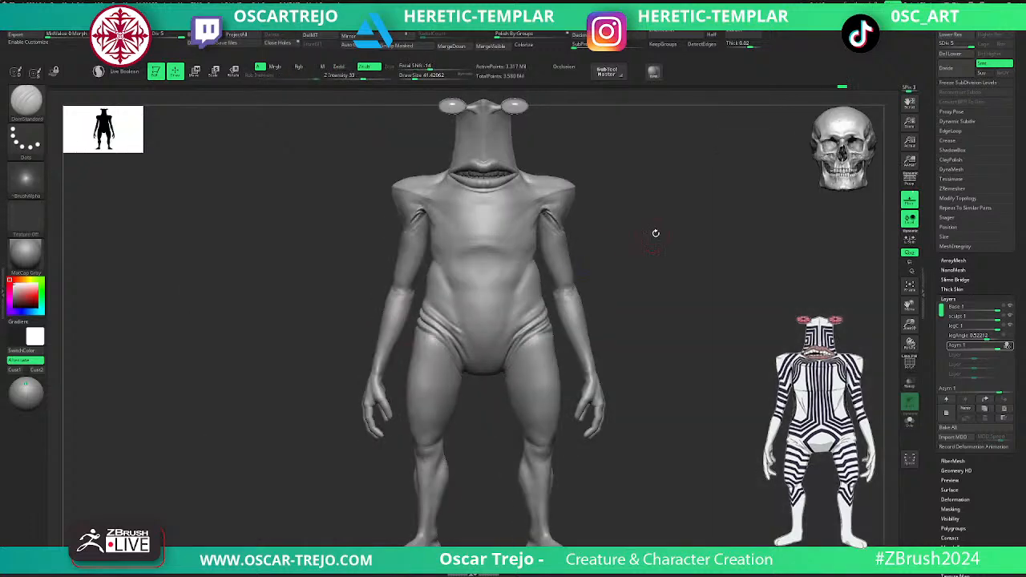
mouse_move(674, 214)
left_mouse_down("alt")
mouse_move(681, 313)
mouse_move(696, 337)
left_mouse_up("alt")
key("shift")
key("b")
key("c")
key("l")
key("s")
left_click_drag(729, 275, 718, 275)
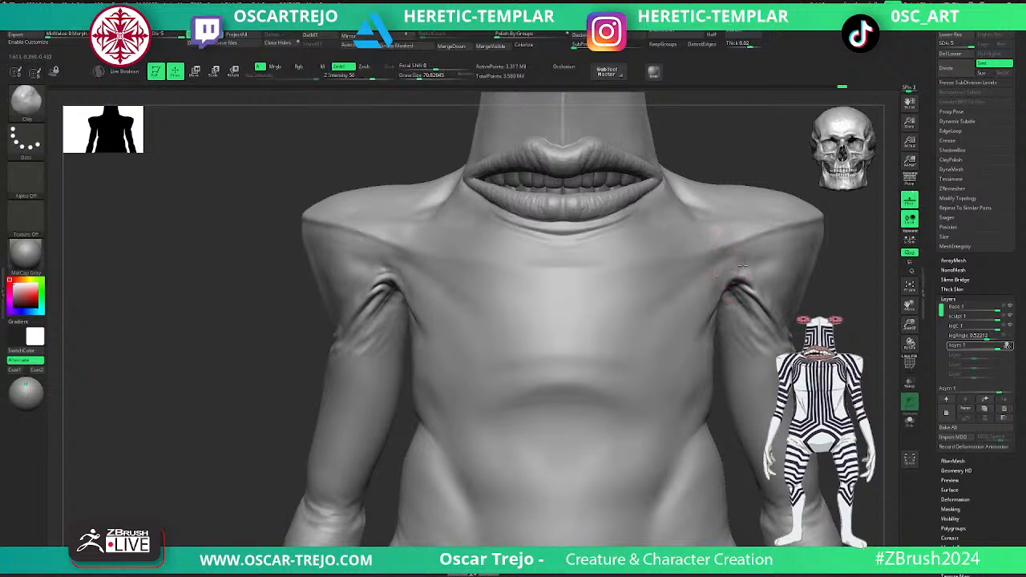
key("shift")
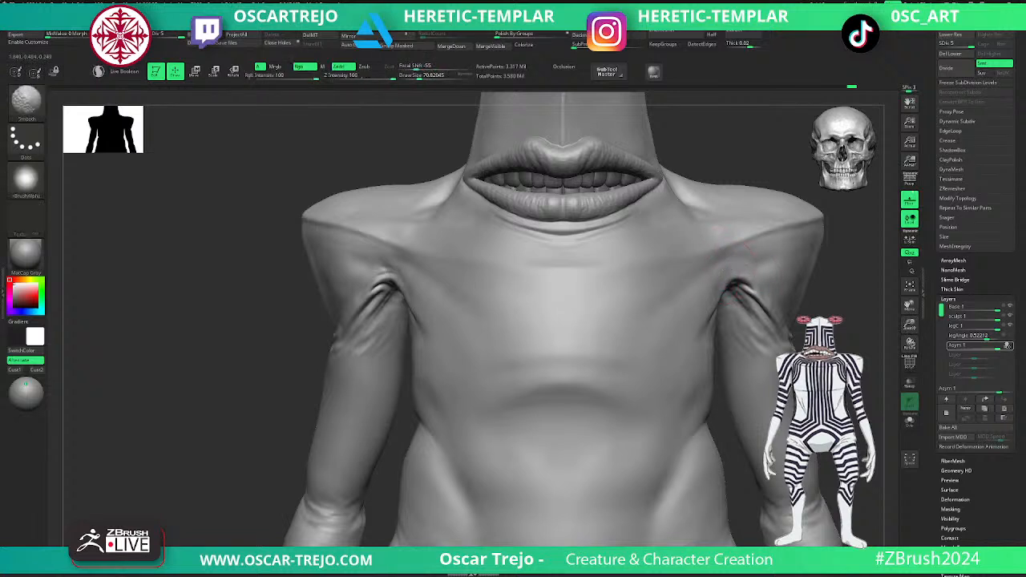
- Add volume above both armpits with the Clay brush, reducing the draw size to about 51
key("s")
left_click_drag(715, 271, 719, 273)
key("s")
left_click_drag(389, 262, 383, 261)
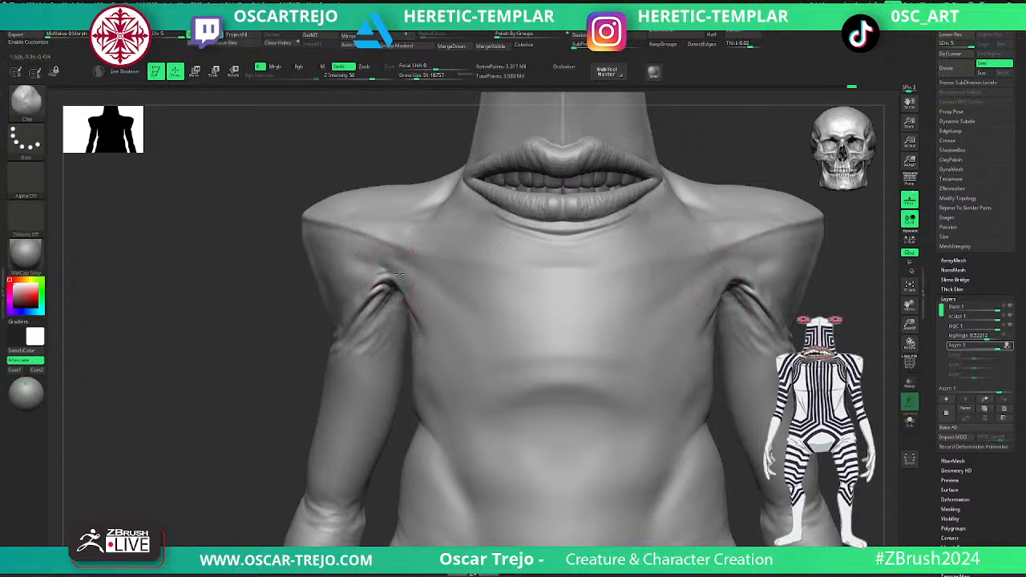
- Smooth the skin above the creature's right armpit and carve its inner folds with DamStandard at a draw size of about 31
key("shift")
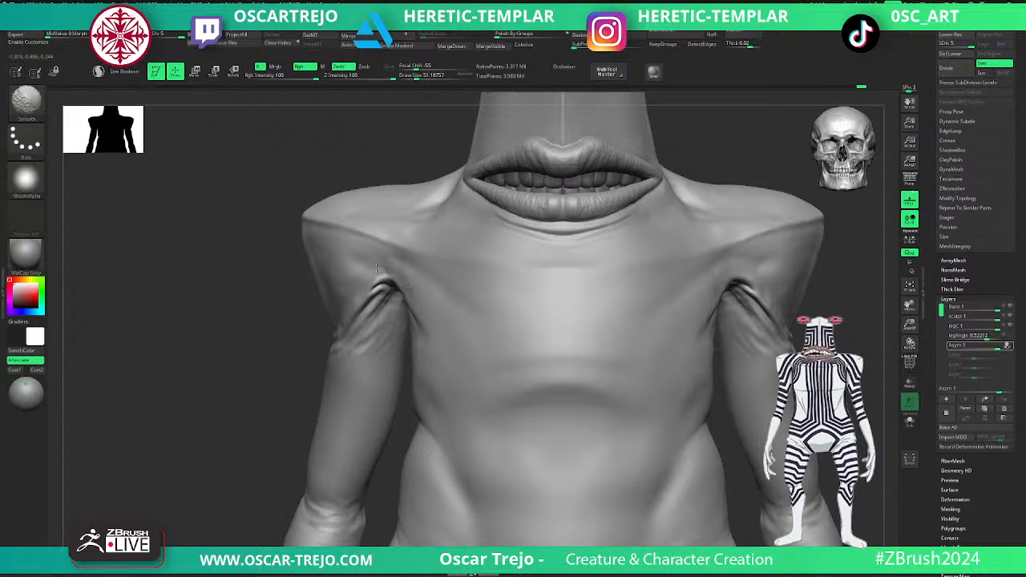
key("s")
left_click_drag(394, 283, 390, 283)
left_click_drag(236, 391, 202, 374, "alt")
left_click_drag(666, 343, 655, 372, "alt")
key("b")
key("d")
key("s")
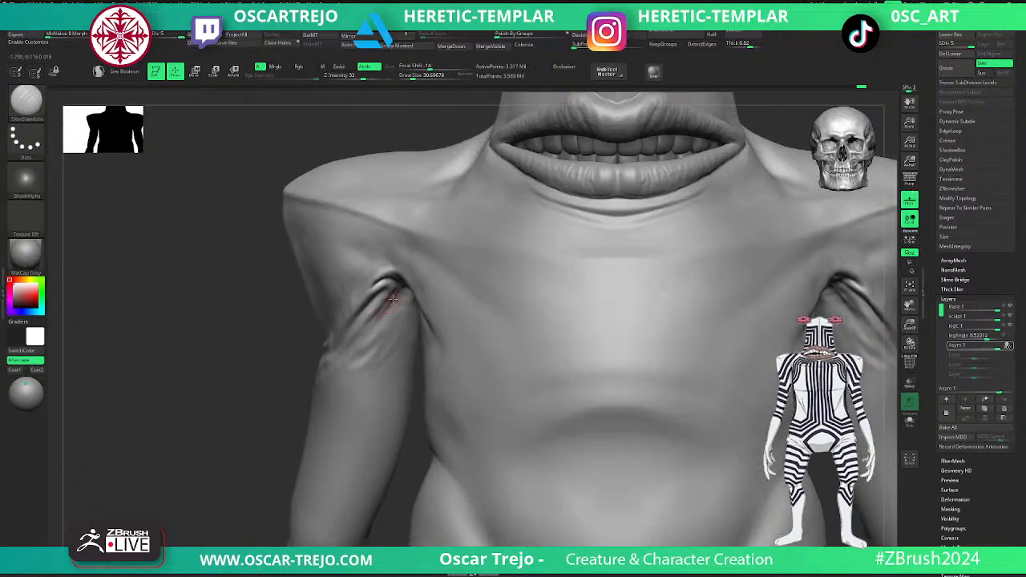
left_click_drag(403, 300, 396, 295, "shift")
mouse_move(279, 393)
left_mouse_down()
mouse_move(273, 374)
mouse_move(290, 341)
left_mouse_up()
mouse_move(415, 299)
left_mouse_down()
mouse_move(400, 294)
mouse_move(406, 287)
left_mouse_up()
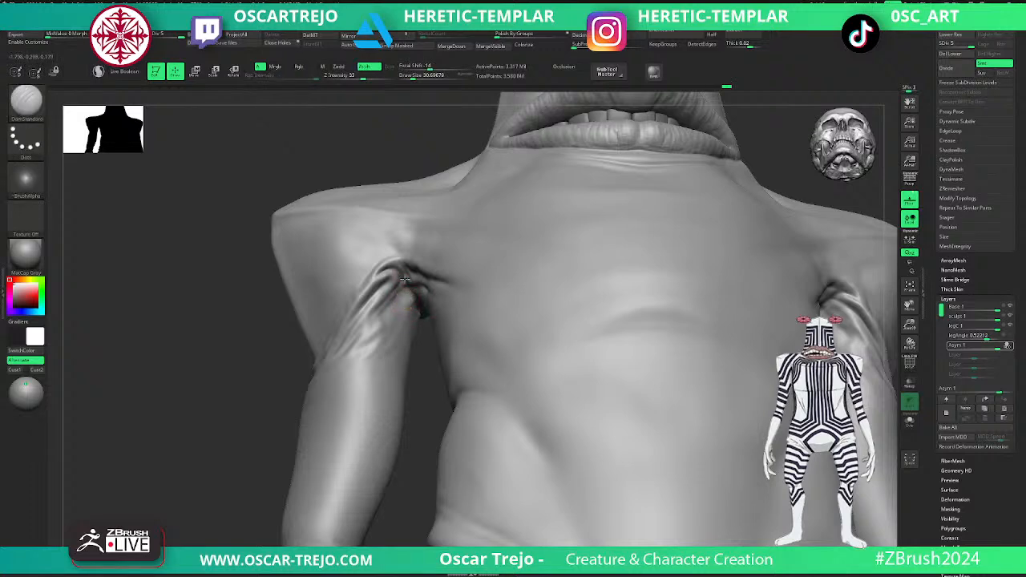
- Deepen the folds under the right armpit with DamStandard at a draw size of about 41
left_click_drag(295, 379, 353, 374)
key("bracketright")
mouse_move(411, 271)
left_mouse_down("shift")
mouse_move(406, 301)
mouse_move(423, 273)
mouse_move(407, 301)
left_mouse_up("shift")
- Carve the creases under the left armpit with DamStandard and smooth the skin around them
mouse_move(799, 247)
left_mouse_down()
mouse_move(756, 298)
mouse_move(729, 403)
left_mouse_up()
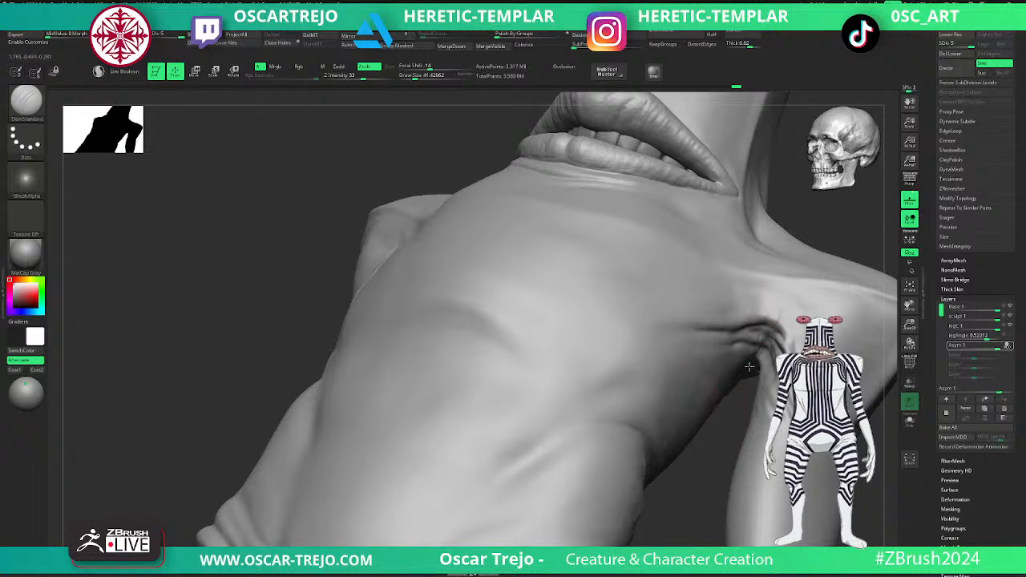
left_click_drag(751, 354, 750, 351)
key("shift")
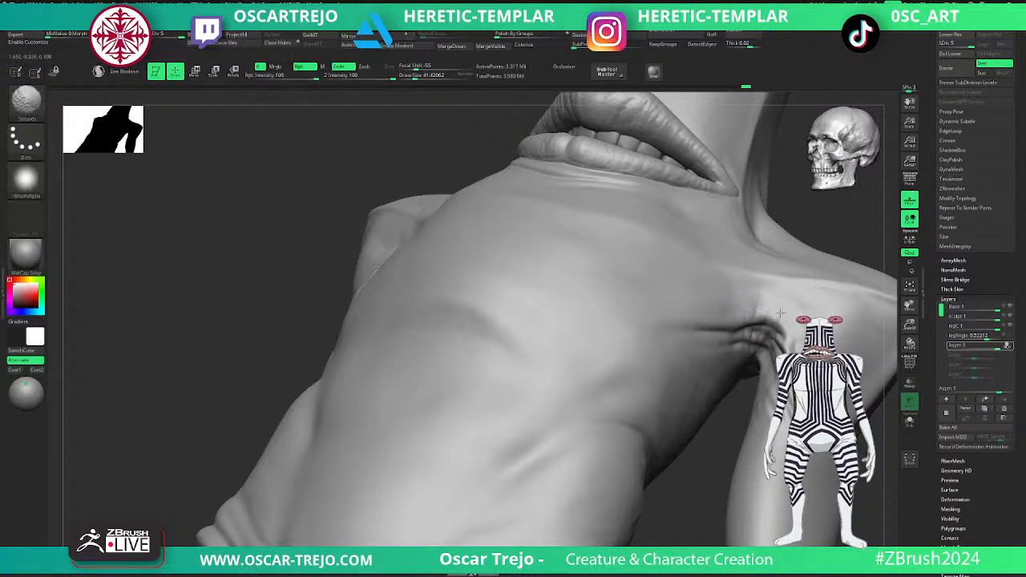
left_click_drag(746, 373, 765, 349)
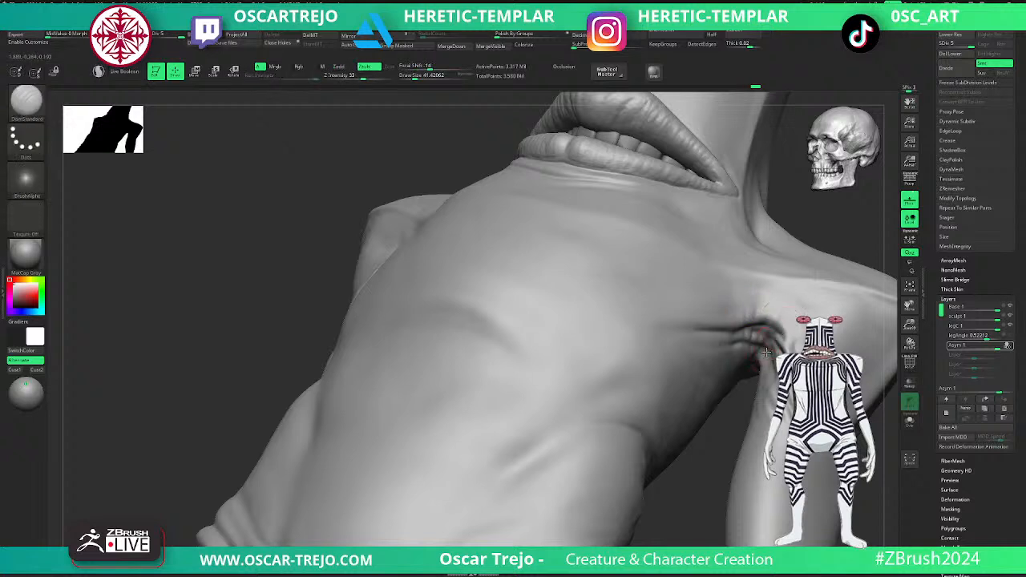
key("shift")
right_click_drag(783, 281, 789, 313, "shift")
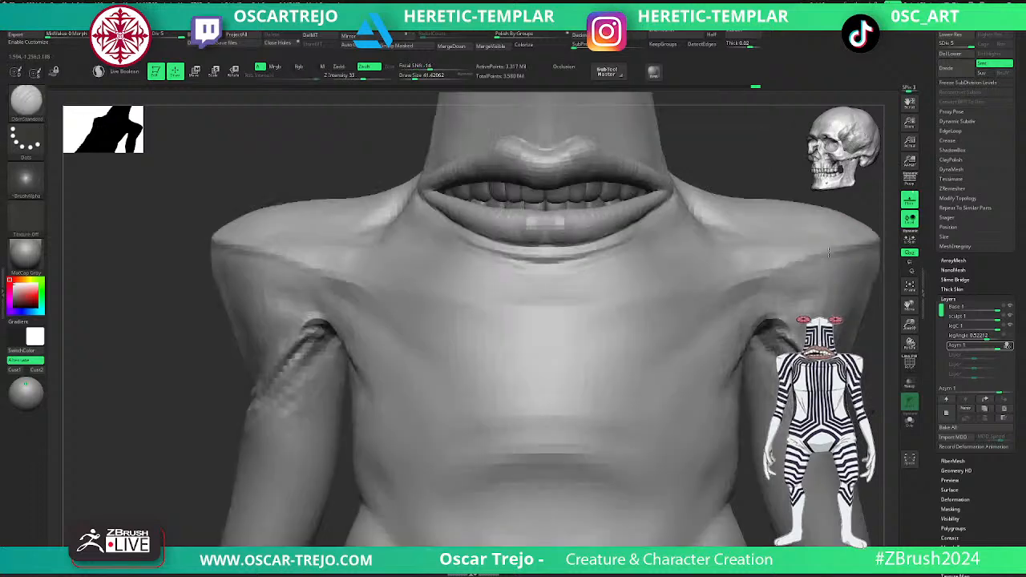
- Adjust the middle of the upper lip with the Move brush, raising the draw size to about 65
key("shift")
key("f")
right_click_drag(718, 277, 743, 330, "ctrl")
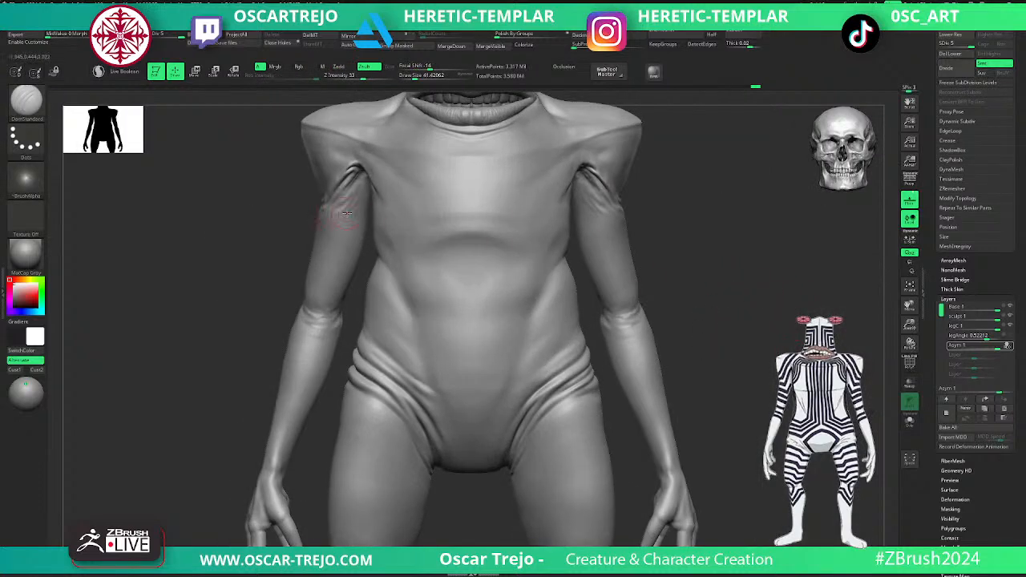
right_click_drag(717, 287, 708, 346, "alt")
right_click_drag(709, 346, 721, 393, "ctrl")
right_click_drag(623, 180, 672, 266, "alt")
left_click_drag(424, 455, 413, 465)
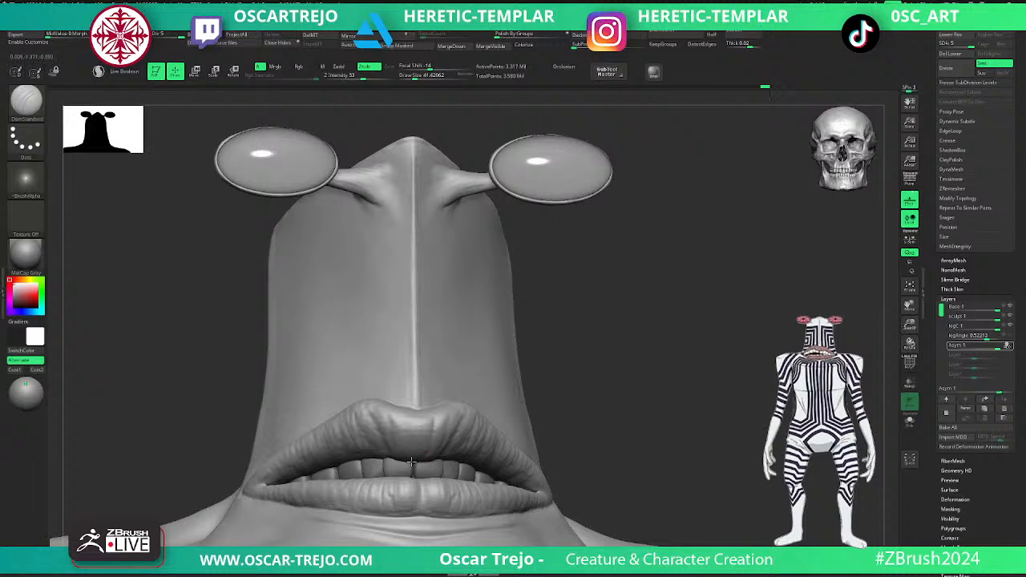
left_click_drag(394, 412, 385, 417)
left_click_drag(579, 357, 585, 367, "shift")
key("b")
key("m")
key("v")
key("s")
left_click_drag(383, 435, 469, 428)
key("b")
key("d")
key("s")
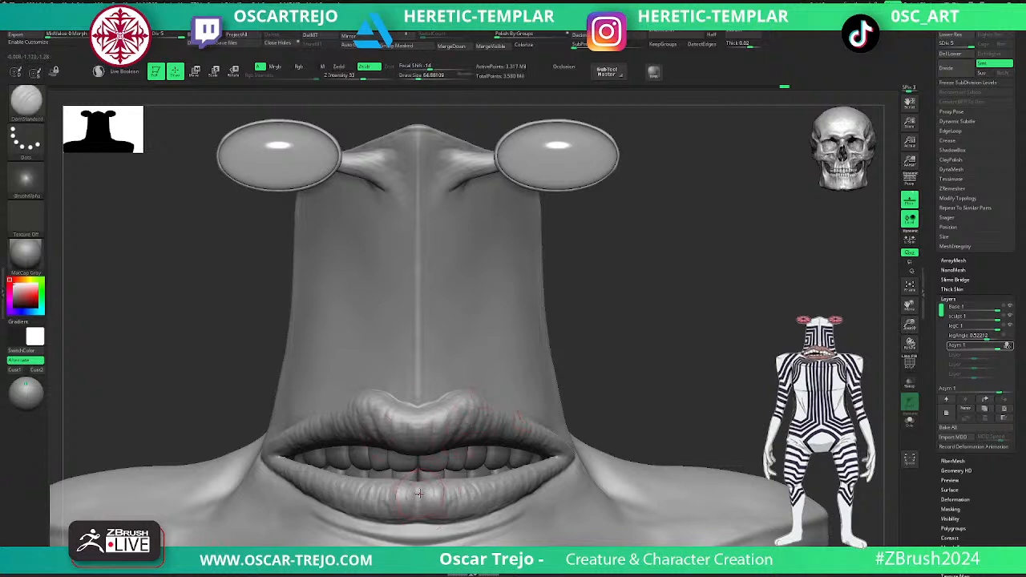
key("b")
key("c")
- Roughen the surface of both lips with the Flakes brush at Z Intensity 16 and a draw size of about 65
key("b")
left_click_drag(417, 495, 418, 502)
key("b")
key("f")
key("l")
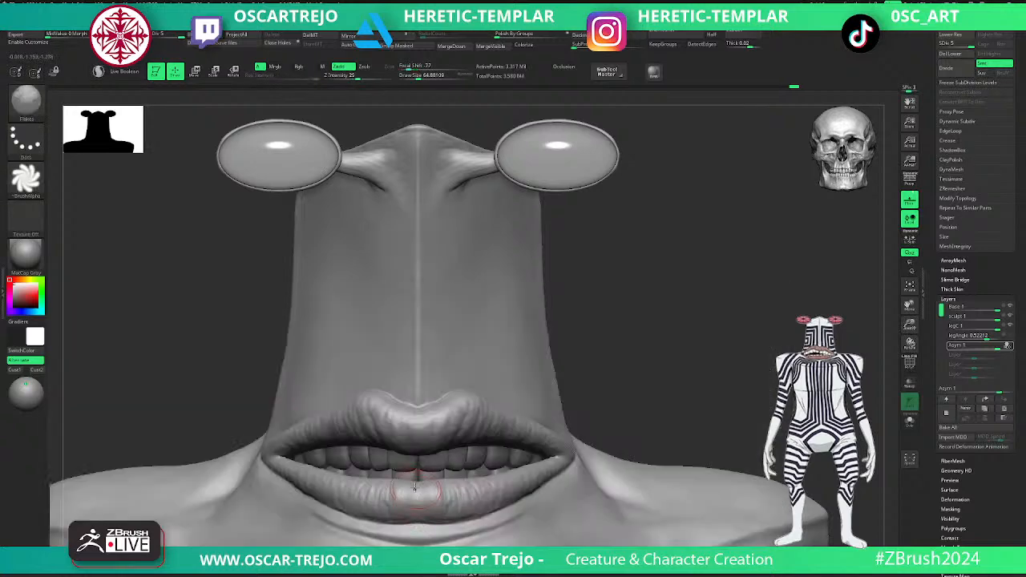
left_click_drag(423, 498, 425, 494)
key("ctrl+z")
key("ctrl+z")
key("space")
left_click_drag(458, 465, 448, 465)
left_click_drag(490, 503, 495, 479)
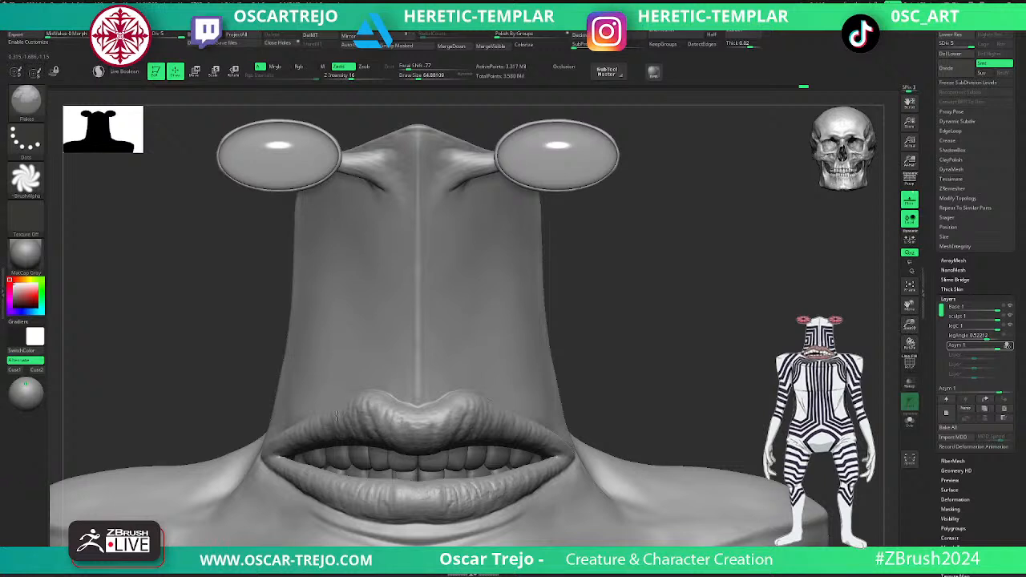
left_click_drag(287, 447, 276, 465)
left_click_drag(527, 442, 505, 421)
- Build up the middle of the upper lip with ClayBuildup at Z Intensity 20
left_click_drag(642, 426, 575, 303)
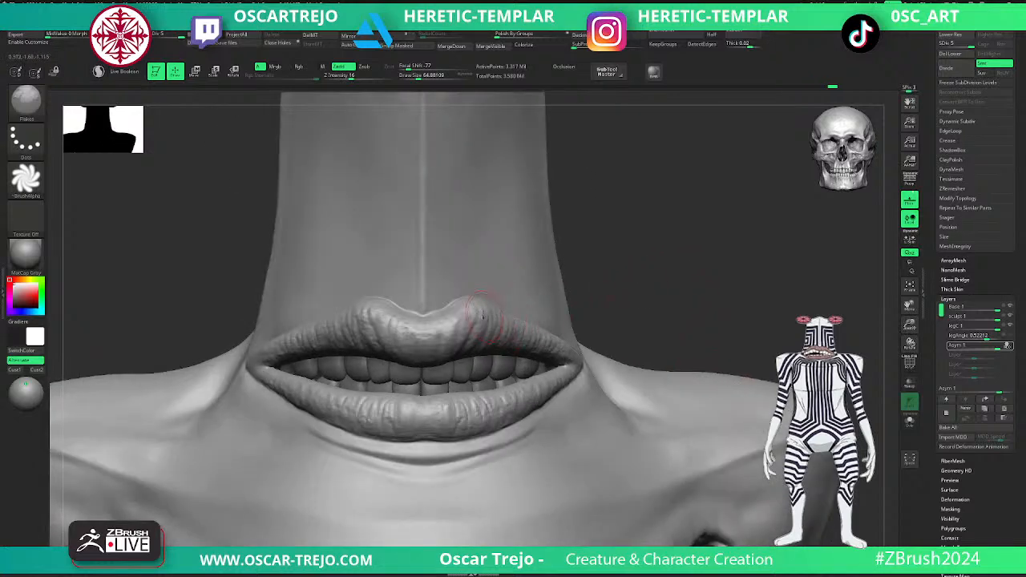
key("b")
key("c")
key("b")
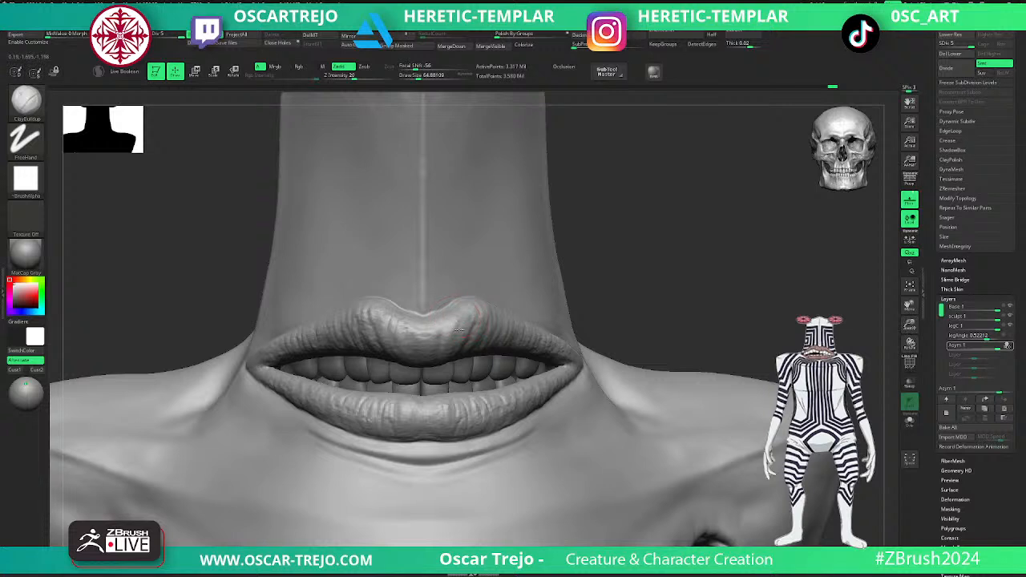
mouse_move(464, 319)
left_mouse_down()
mouse_move(470, 336)
mouse_move(370, 321)
left_mouse_up()
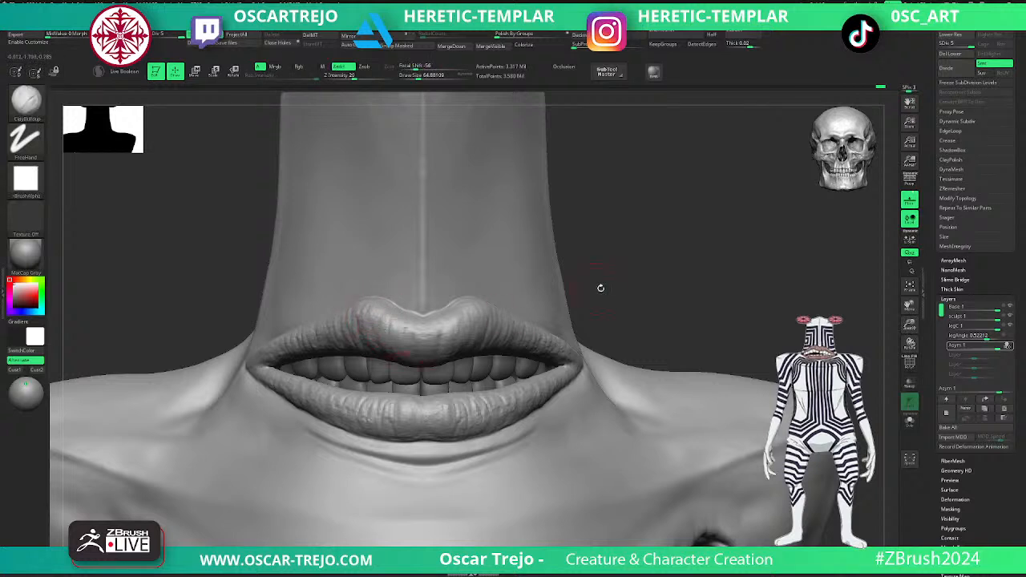
- Carve fine vertical creases into the middle of the upper lip with DamStandard at a draw size of about 33
key("b")
key("d")
key("s")
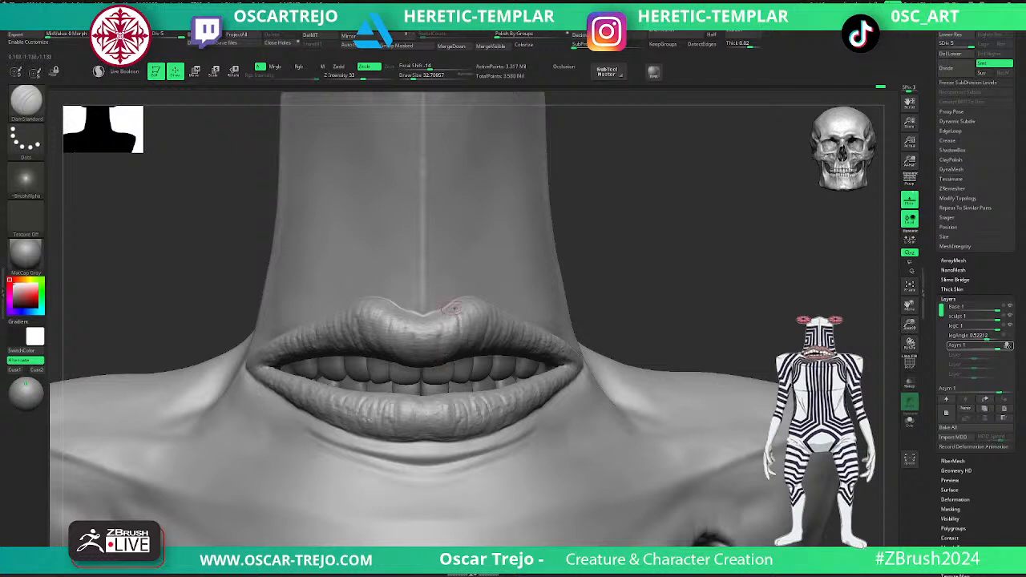
left_click_drag(466, 323, 471, 352)
mouse_move(476, 306)
left_mouse_down()
mouse_move(481, 326)
mouse_move(422, 336)
mouse_move(423, 354)
left_mouse_up()
mouse_move(413, 315)
left_mouse_down()
mouse_move(400, 352)
mouse_move(393, 331)
mouse_move(378, 351)
left_mouse_up()
left_click_drag(378, 308, 372, 351)
- Smooth the transition between neck and right shoulder at subdivision level 4, undoing the last stroke near the mouth corner
mouse_move(633, 267)
left_mouse_down()
mouse_move(574, 242)
mouse_move(723, 305)
mouse_move(719, 283)
mouse_move(746, 288)
mouse_move(715, 256)
left_mouse_up()
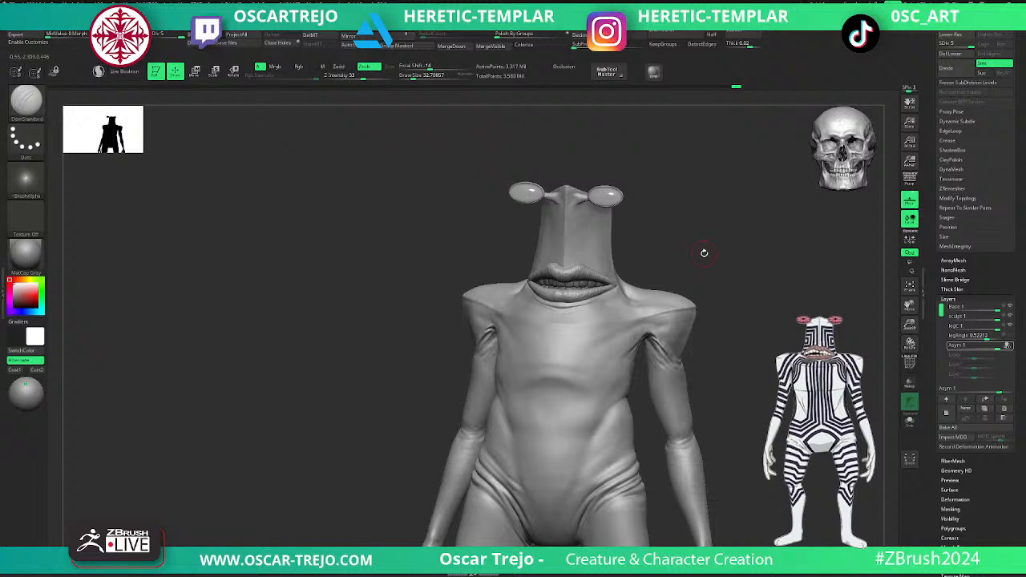
left_click_drag(725, 255, 691, 322, "shift")
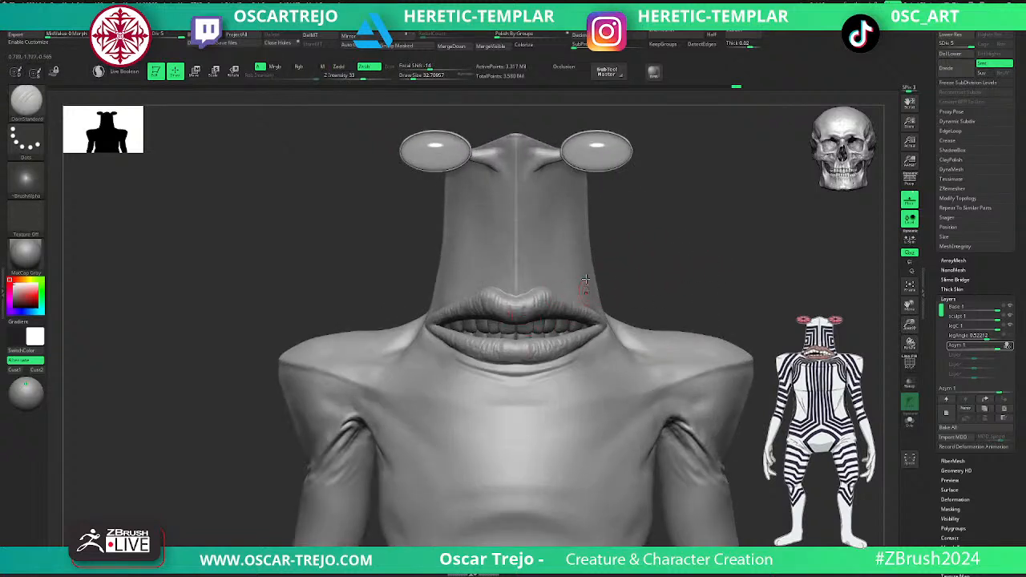
left_click_drag(751, 293, 686, 243, "alt")
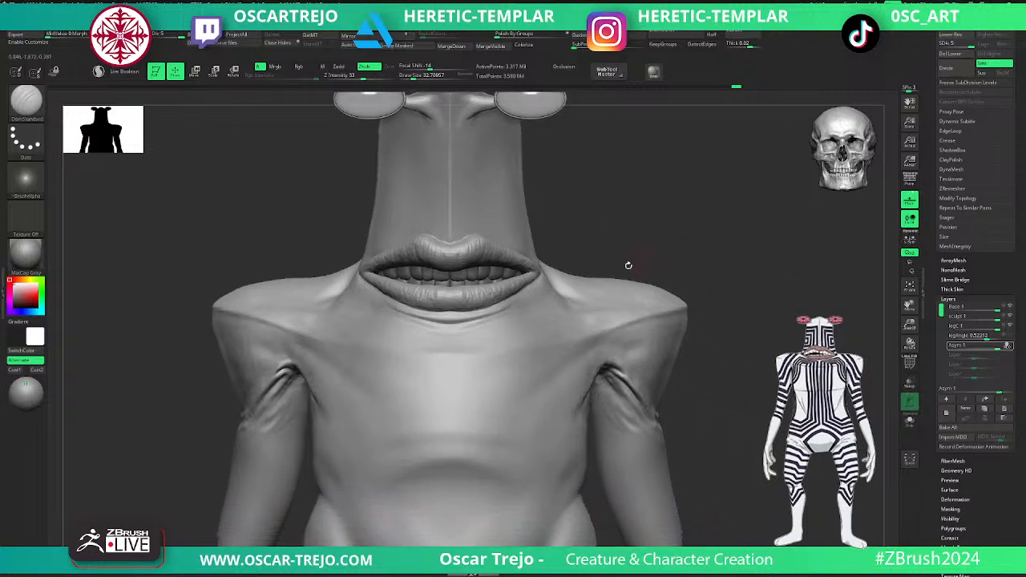
mouse_move(617, 264)
left_mouse_down()
mouse_move(666, 256)
mouse_move(579, 293)
left_mouse_up()
key("shift+d")
key("shift+d")
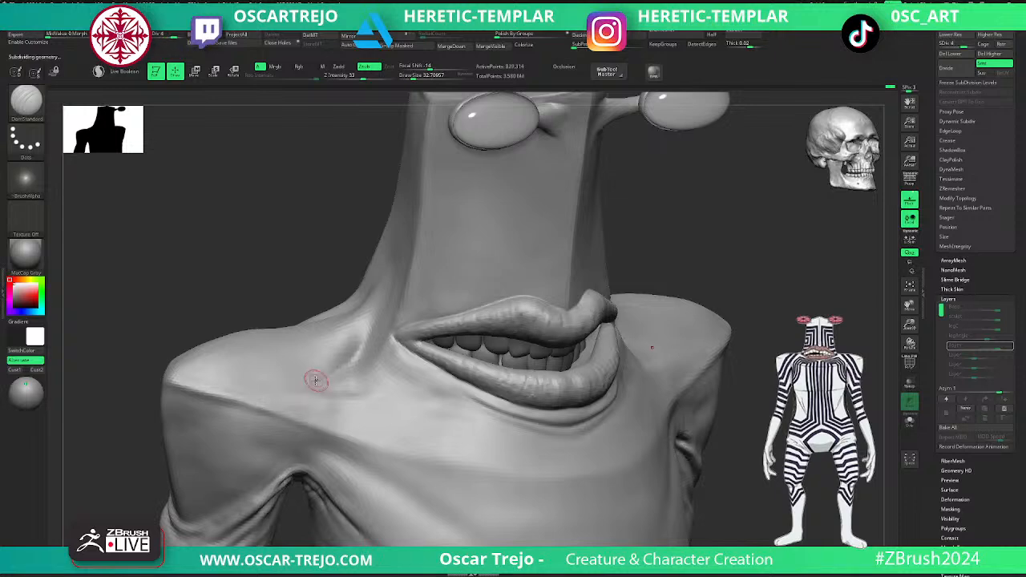
key("shift")
left_click_drag(371, 316, 315, 387, "shift")
left_click_drag(427, 358, 439, 367)
key("ctrl+z")
- Deepen the creases under both eye stalks with the Standard brush at a draw size of about 33, smooth them, and raise to level 5
left_click_drag(767, 245, 663, 253, "alt")
left_click_drag(601, 228, 659, 444, "alt")
key("b")
key("m")
key("v")
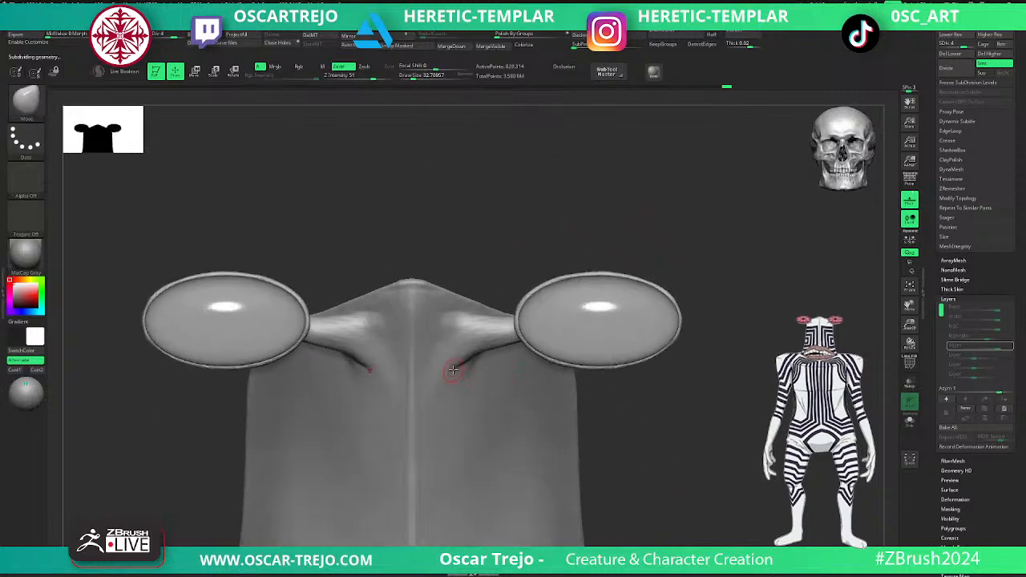
key("b")
key("s")
key("t")
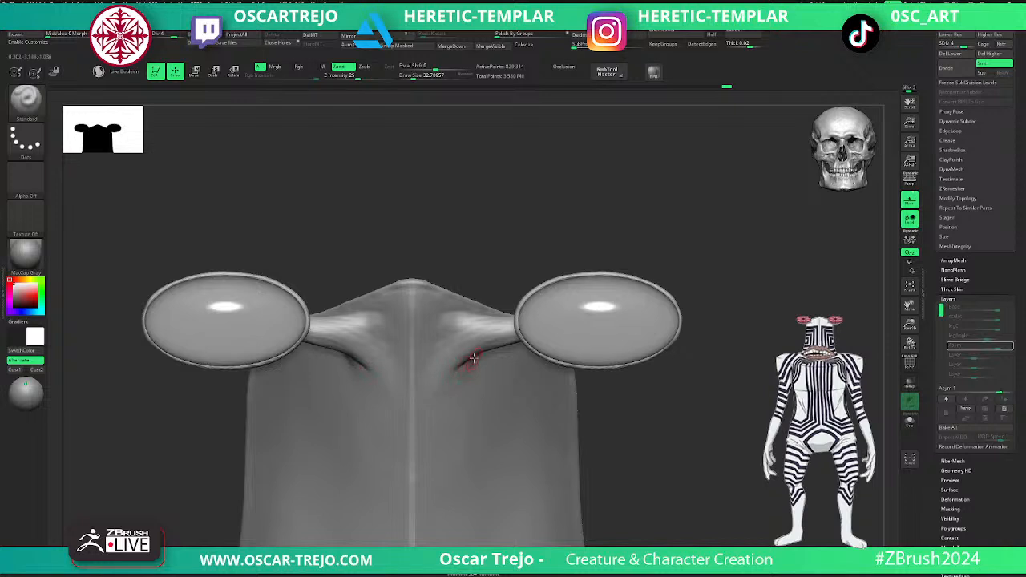
key("shift")
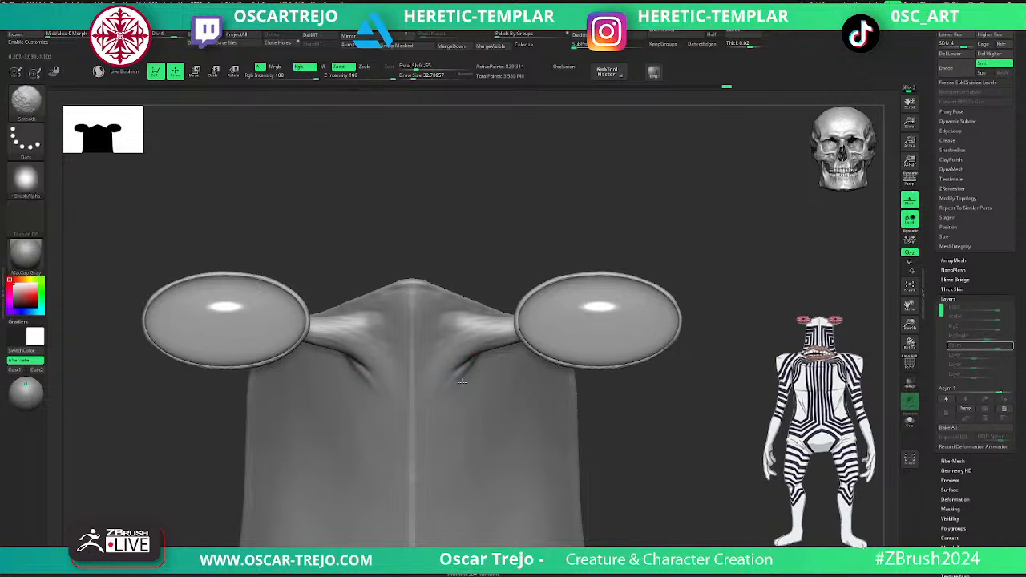
key("ctrl+d")
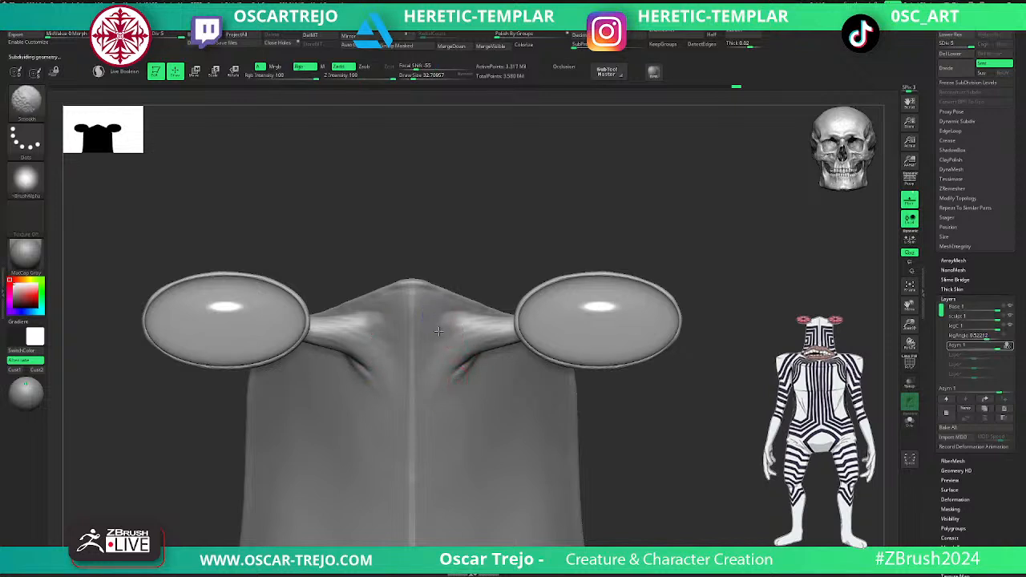
- Reshape the backs of the eye cups with the Move brush at a lower subdivision level and return to level 5
left_click_drag(612, 227, 589, 310)
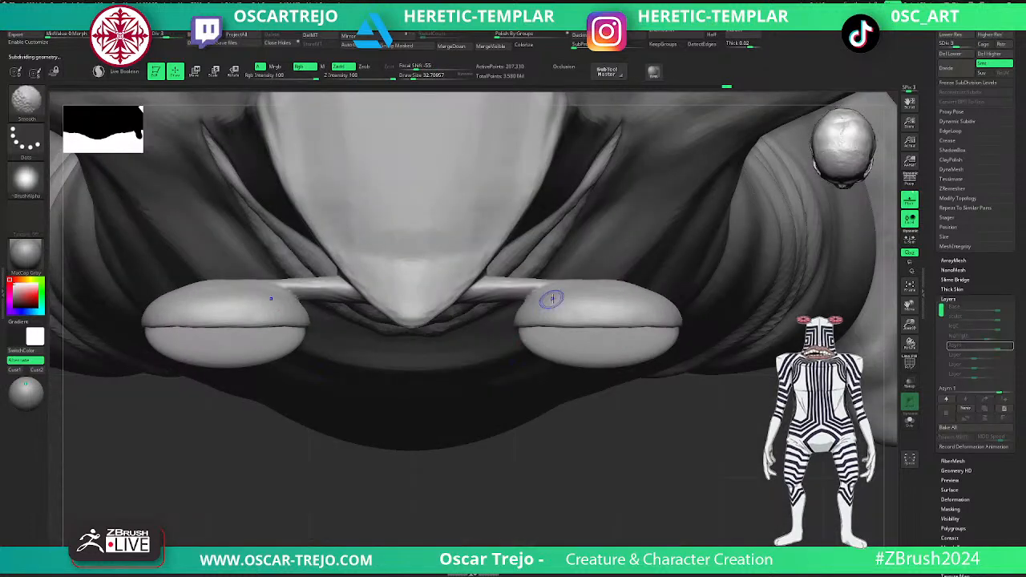
key("shift+d")
key("shift+d")
key("shift+d")
key("shift+d")
key("s")
left_click_drag(596, 285, 600, 285)
key("b")
key("m")
key("v")
mouse_move(599, 290)
left_mouse_down()
mouse_move(601, 280)
mouse_move(570, 277)
left_mouse_up()
mouse_move(561, 457)
left_mouse_down()
mouse_move(538, 358)
mouse_move(545, 344)
left_mouse_up()
key("d")
key("d")
key("d")
key("d")
- Sculpt a thin crease across the upper chest with the Standard brush at a draw size of about 25
left_click_drag(737, 396, 627, 305, "alt")
mouse_move(741, 304)
left_mouse_down("alt")
mouse_move(732, 251)
mouse_move(705, 249)
left_mouse_up("alt")
key("s")
left_click(720, 265)
mouse_move(734, 369)
left_mouse_down("alt")
mouse_move(719, 293)
mouse_move(693, 365)
left_mouse_up("alt")
key("b")
key("s")
key("t")
key("s")
left_click(527, 348)
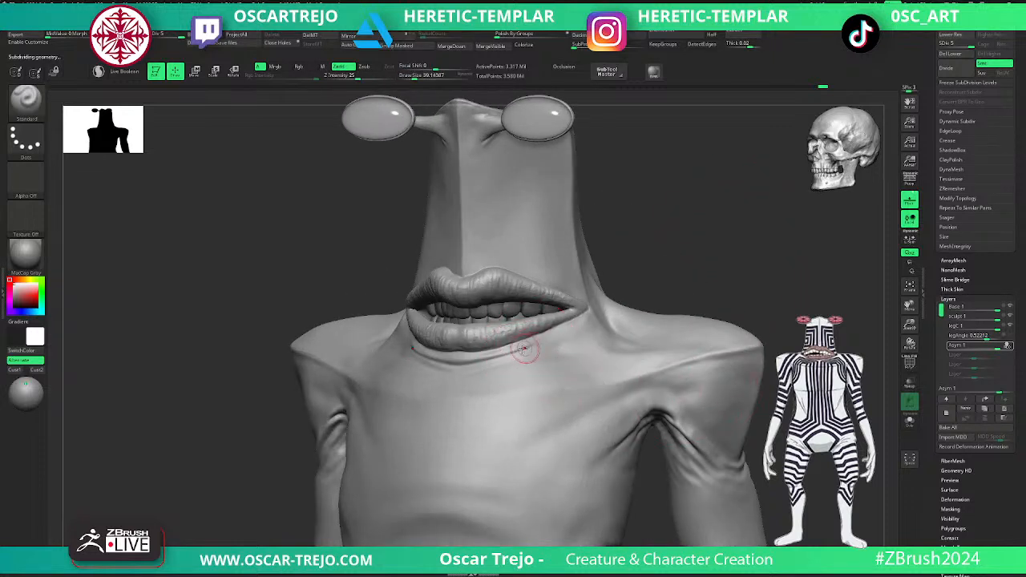
key("ctrl+z")
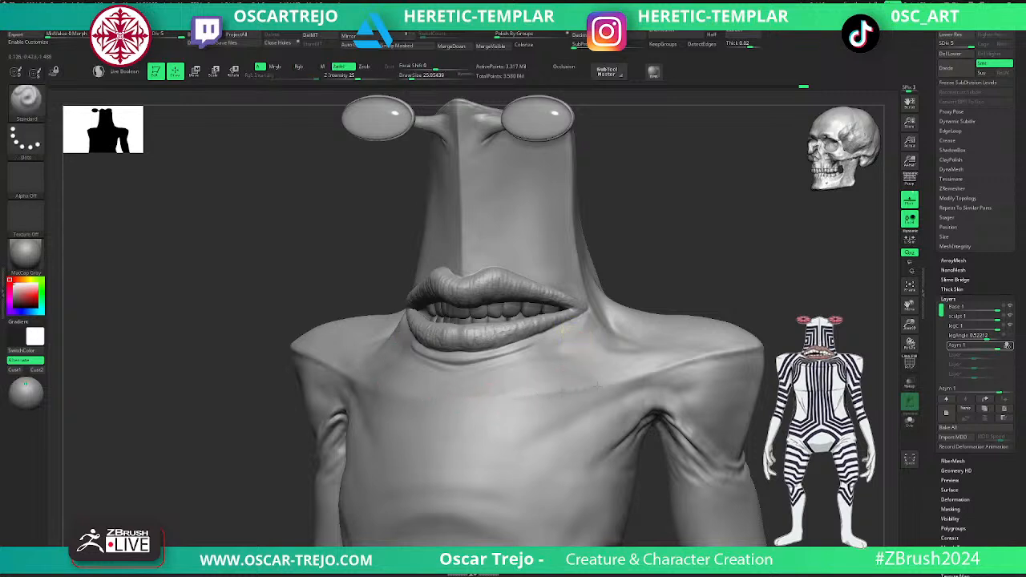
- Soften the upper chest crease while lowering to subdivision level 3 and raising the draw size to about 68
key("shift")
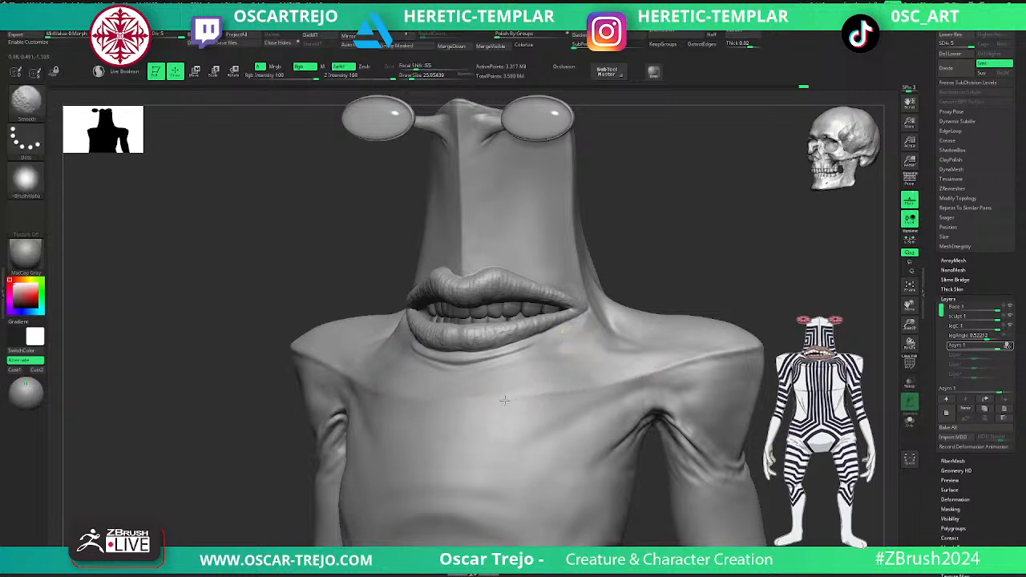
key("shift+d")
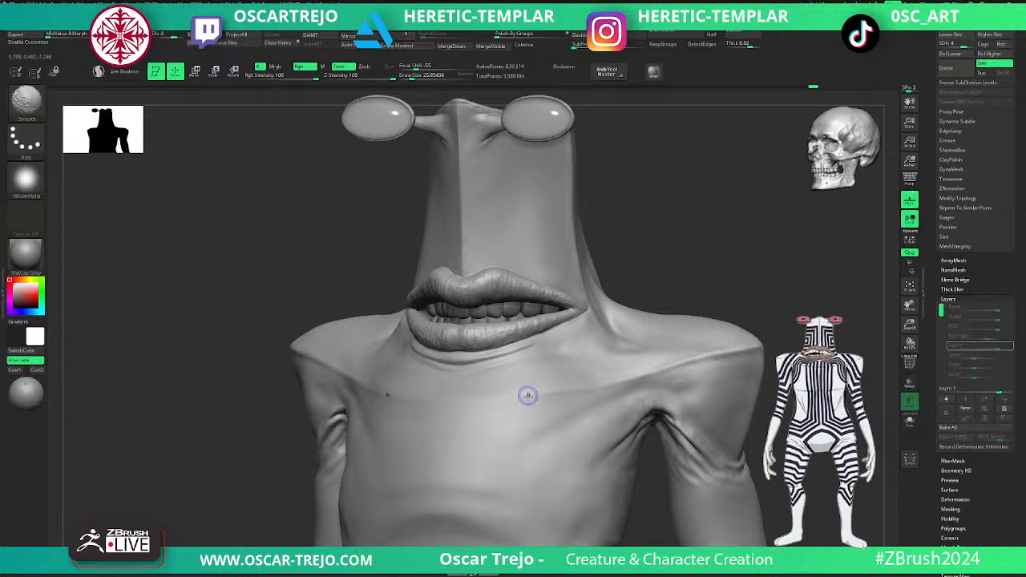
key("s")
left_click(538, 395)
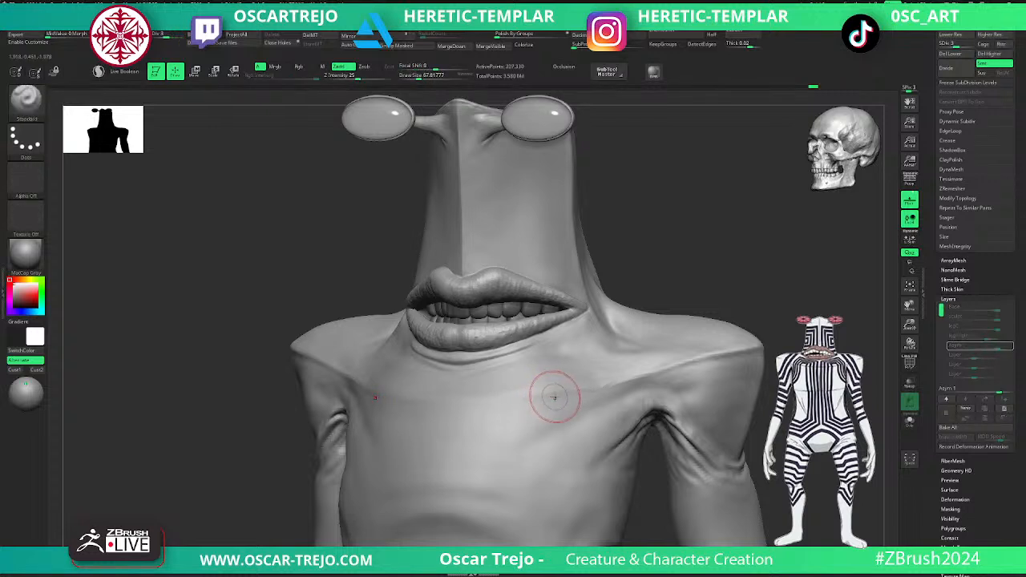
- Form diagonal folds from both armpits onto the chest with the Standard brush at subdivision level 5 and smooth them
key("d")
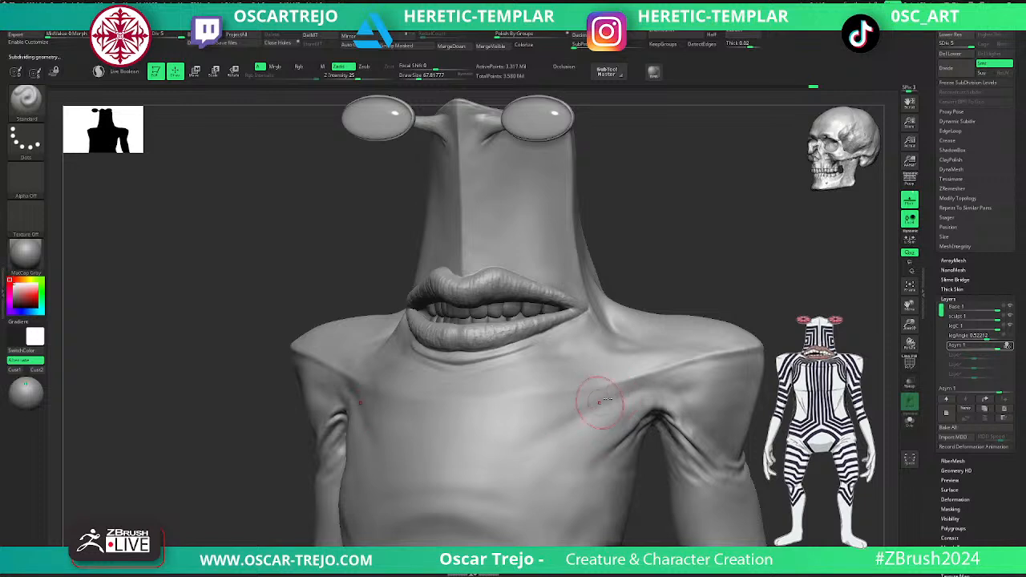
key("shift")
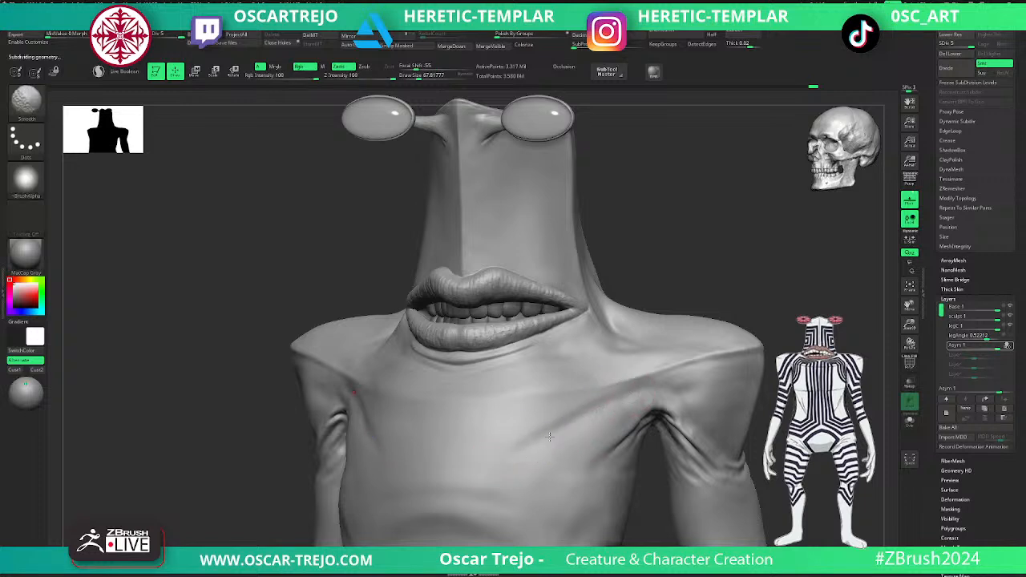
right_click_drag(552, 467, 625, 401, "ctrl")
- Compare the full body's forms at subdivision levels 1 through 5
right_click_drag(665, 465, 734, 272, "shift")
right_click_drag(731, 324, 544, 395, "ctrl")
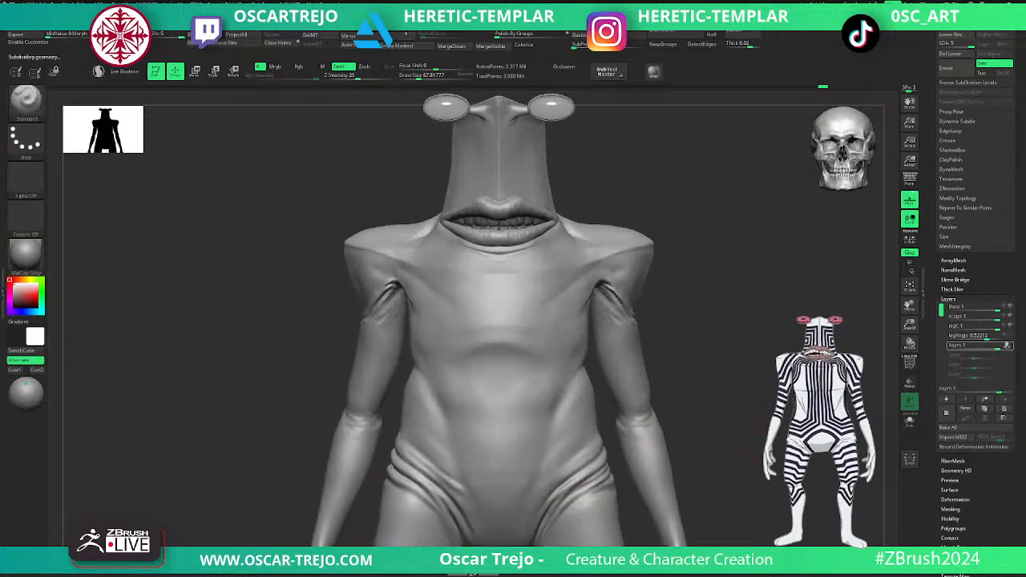
key("shift+d")
key("shift+d")
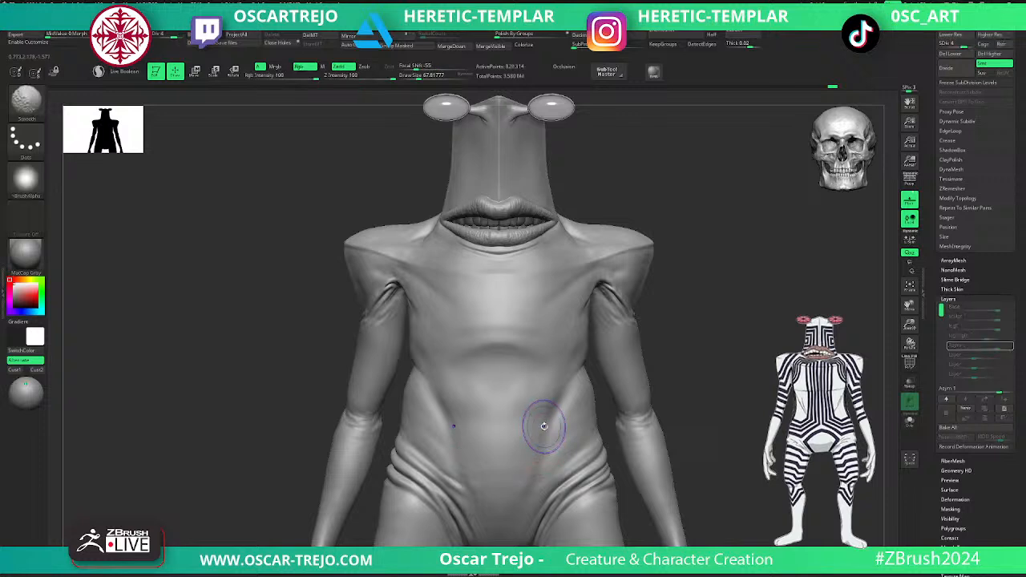
key("shift+d")
key("shift+d")
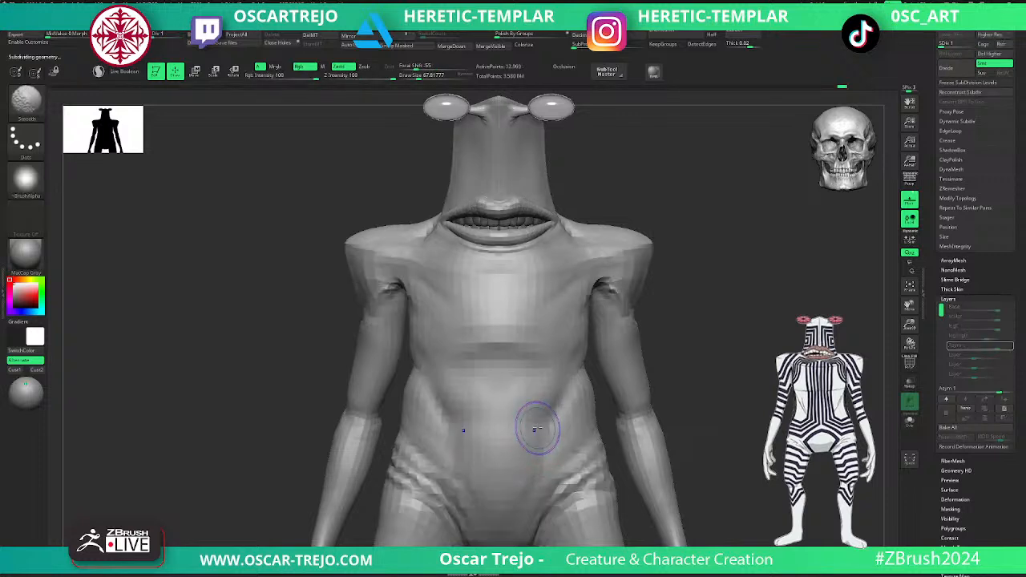
key("d")
key("d")
key("d")
right_click_drag(733, 393, 736, 445, "ctrl")
key("d")
right_click_drag(737, 446, 702, 349, "alt")
- Display the body's polygroup wireframe and drop the mesh to subdivision level 1
key("shift+f")
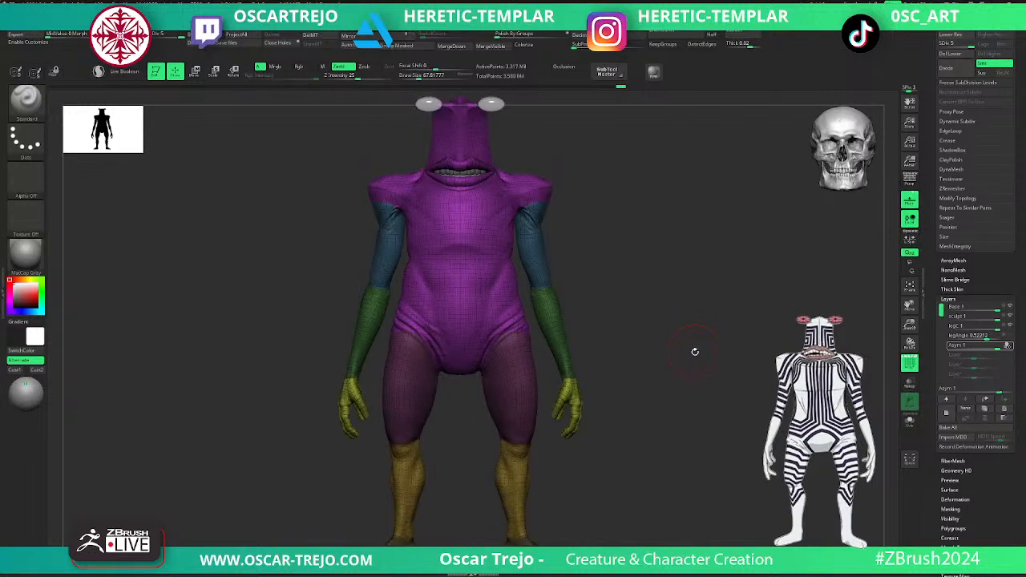
key("shift+d")
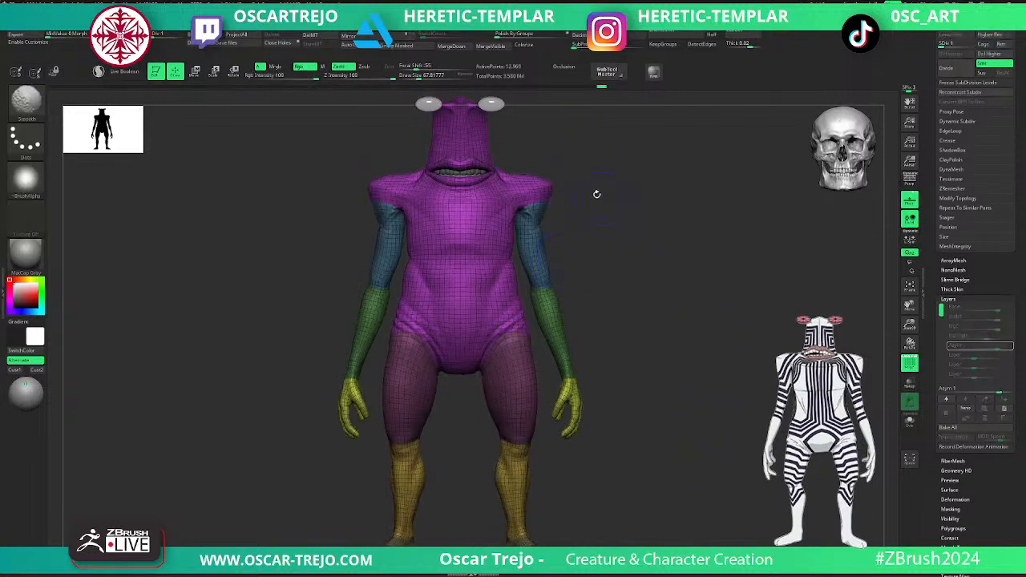
scroll(934, 110, "up", 5)
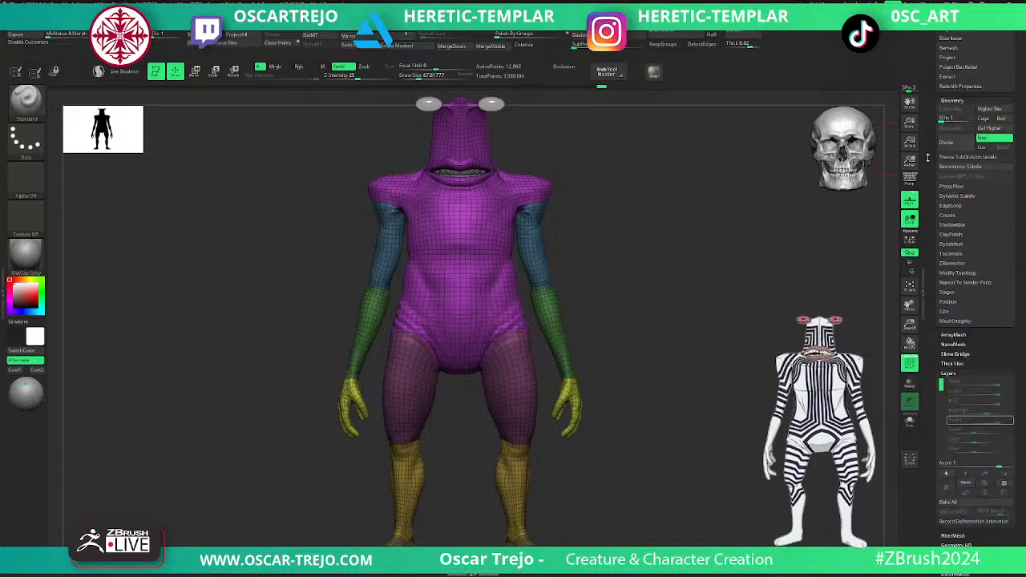
- Save the file and enable Symmetry and Polygroups in UV Master
mouse_move(504, 13)
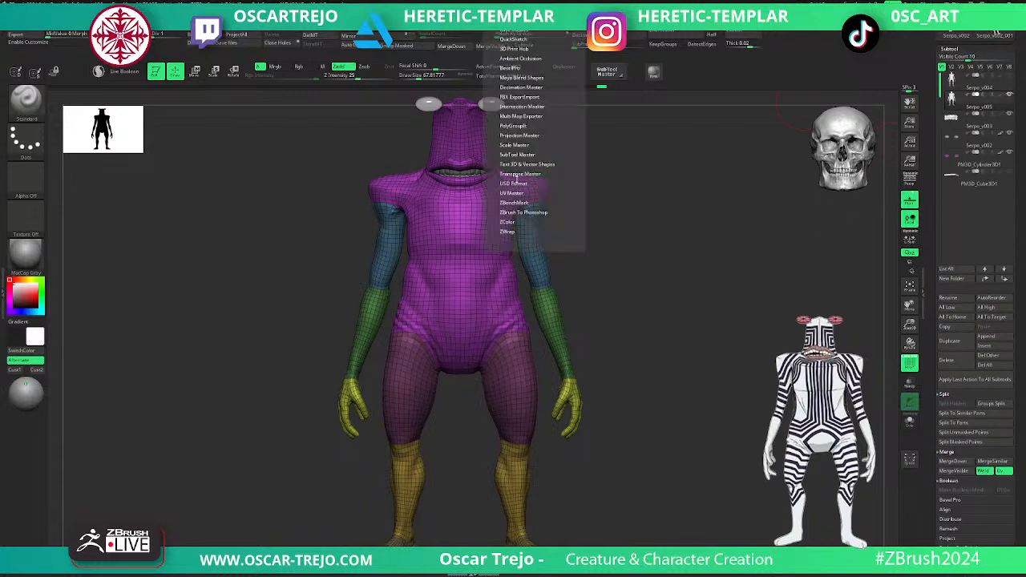
left_click(515, 193)
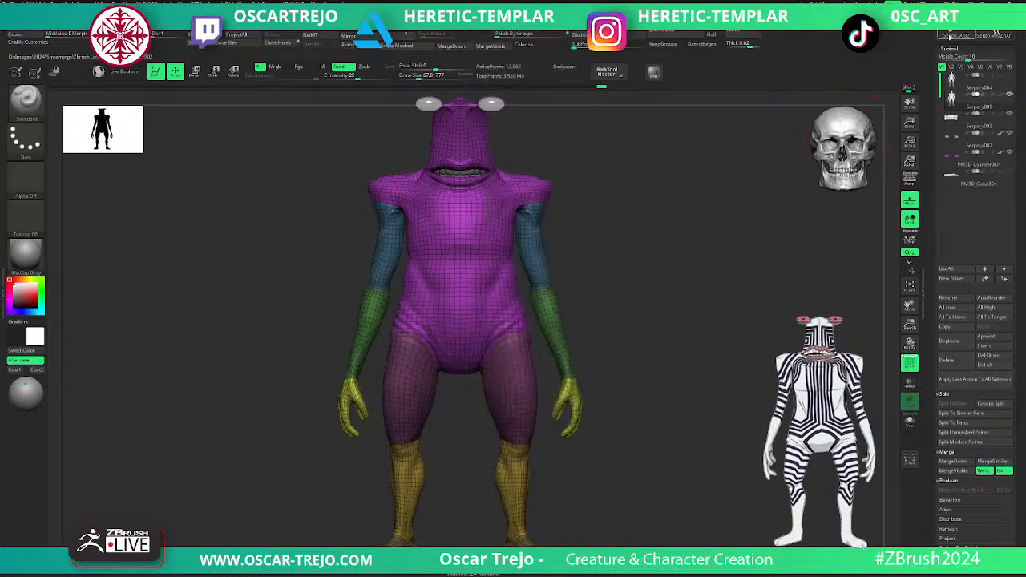
scroll(979, 49, "up", 5)
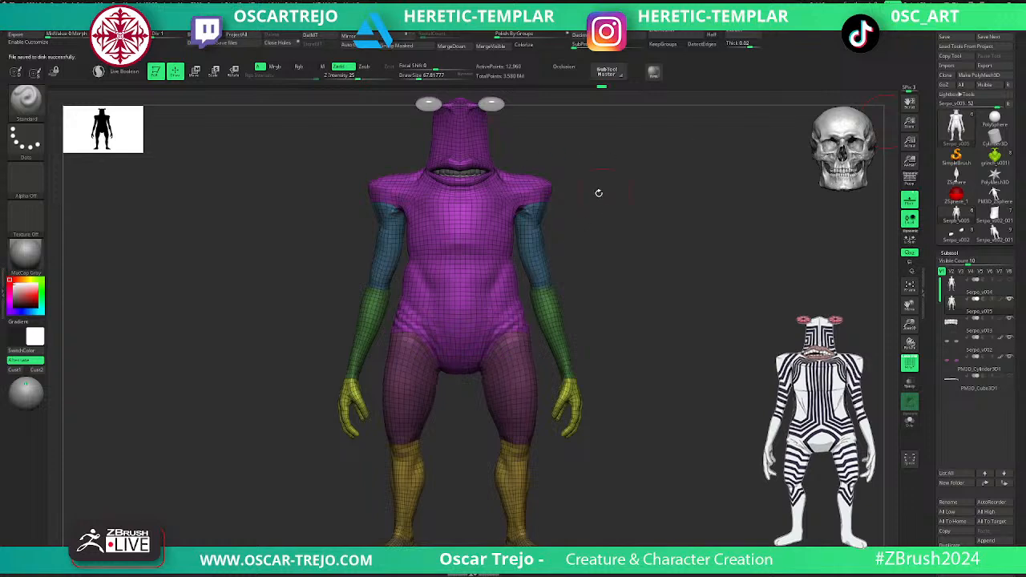
left_click(513, 13)
left_click(542, 231)
left_click(526, 232)
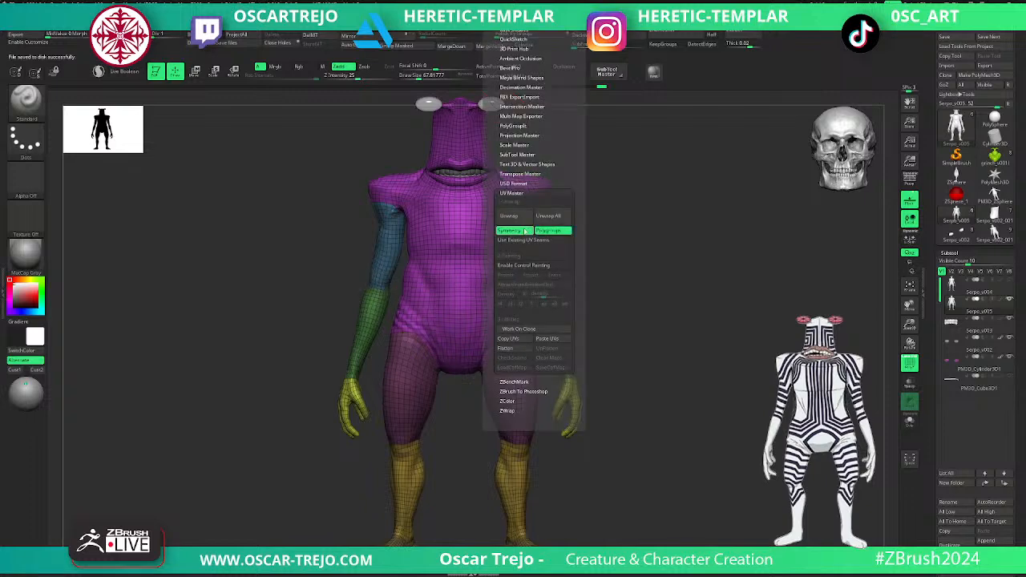
- Isolate the head-and-torso polygroup and solo the body subtool for a close view of the mouth
left_click(462, 231, "ctrl+shift")
left_click_drag(652, 188, 613, 327, "alt")
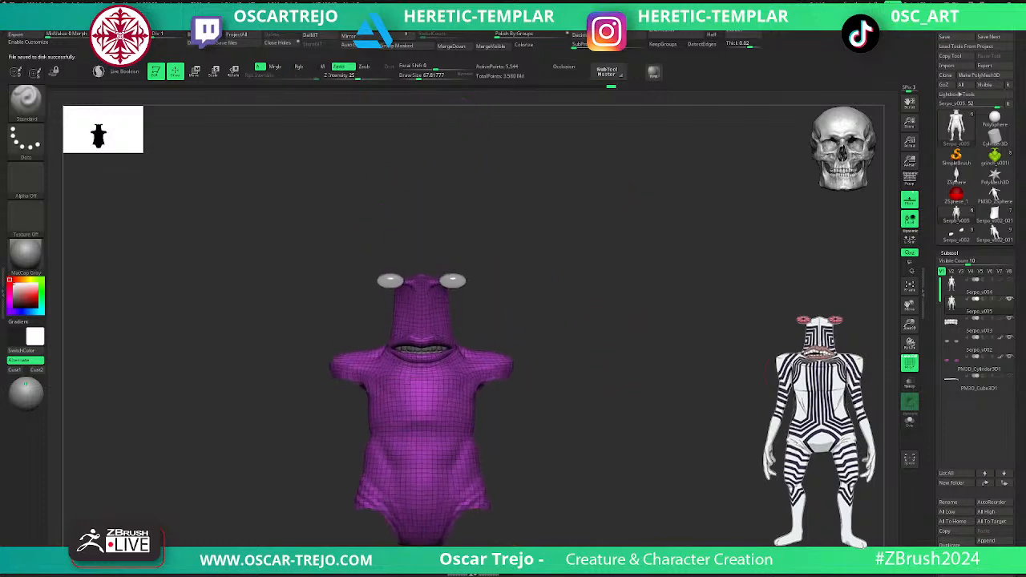
left_click(908, 421)
left_click_drag(618, 288, 666, 380, "alt")
left_click_drag(687, 218, 659, 296, "alt")
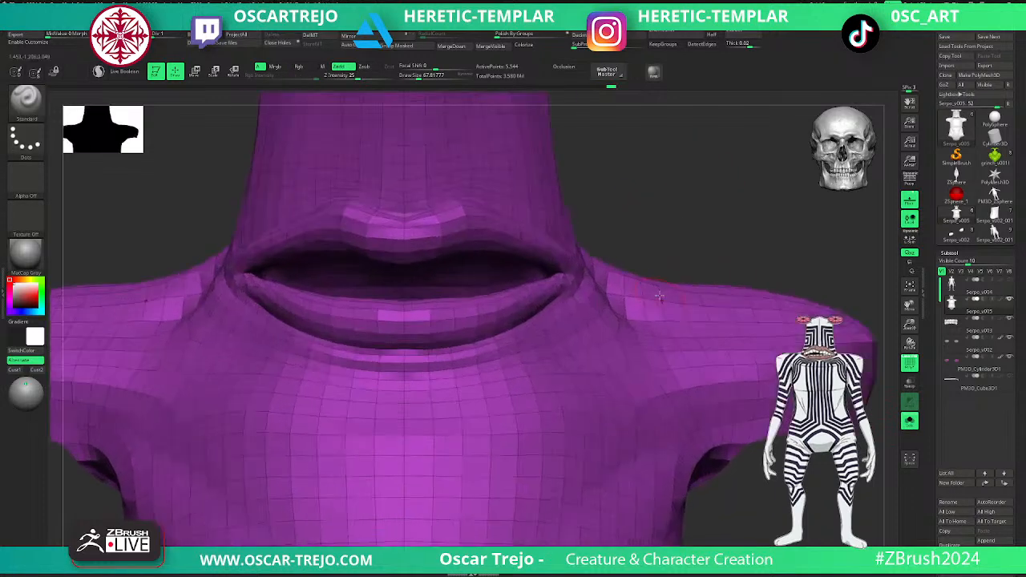
- Set the ZModeler brush's polygon action to PolyGroup with Polyloop as the target
key("b")
key("z")
key("m")
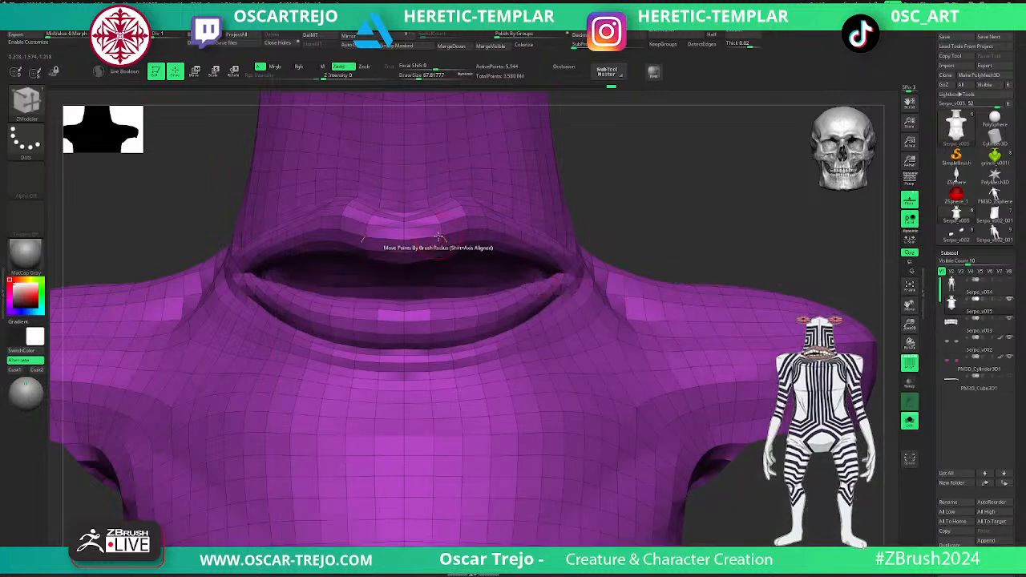
key("space")
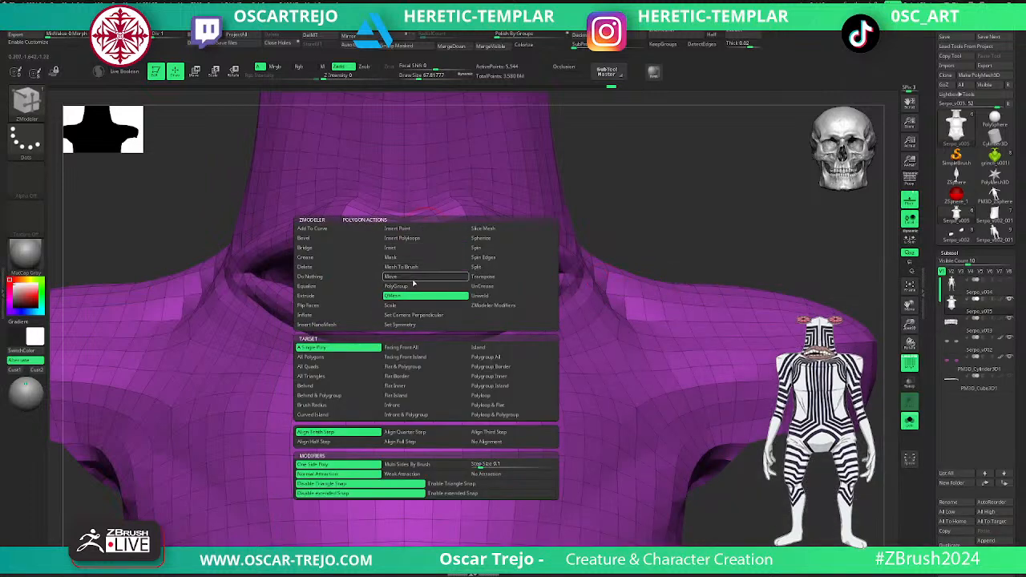
left_click(395, 286)
left_click(482, 385)
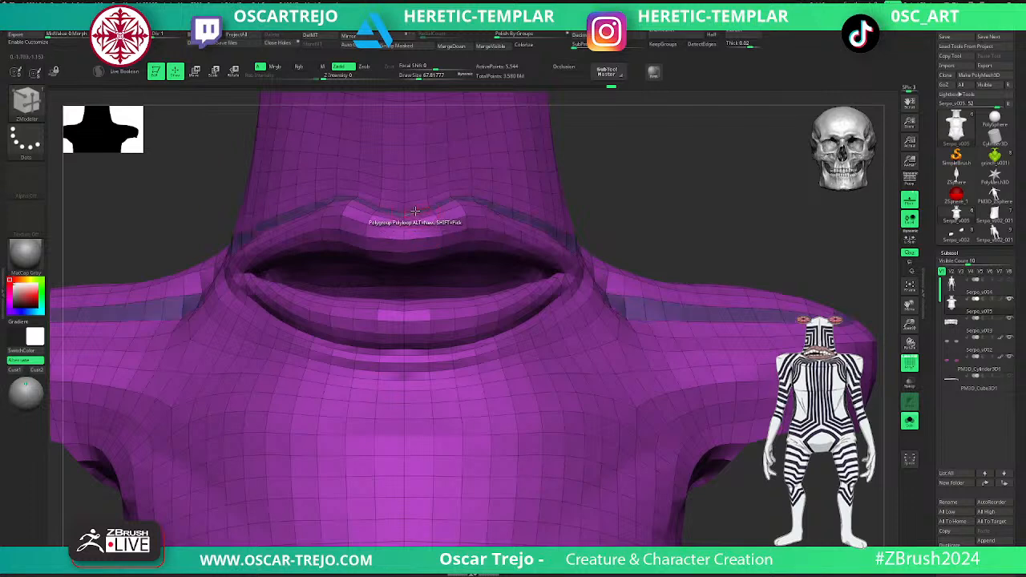
- Assign the polyloop around the lips to its own polygroup, hide it and regroup the remaining mesh with Auto Groups
left_click_drag(704, 199, 526, 257)
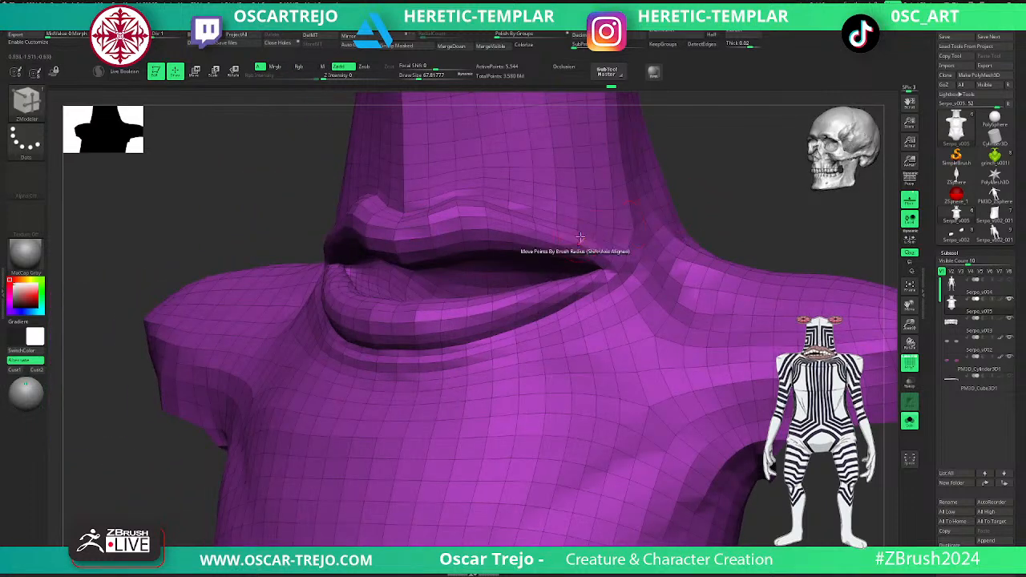
left_click_drag(210, 215, 227, 167)
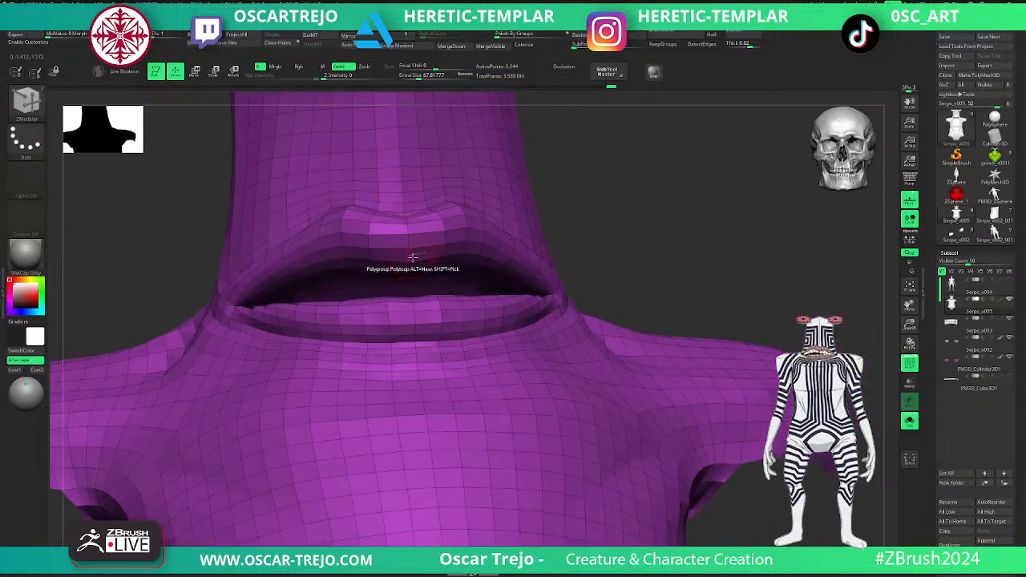
left_click_drag(649, 230, 648, 254)
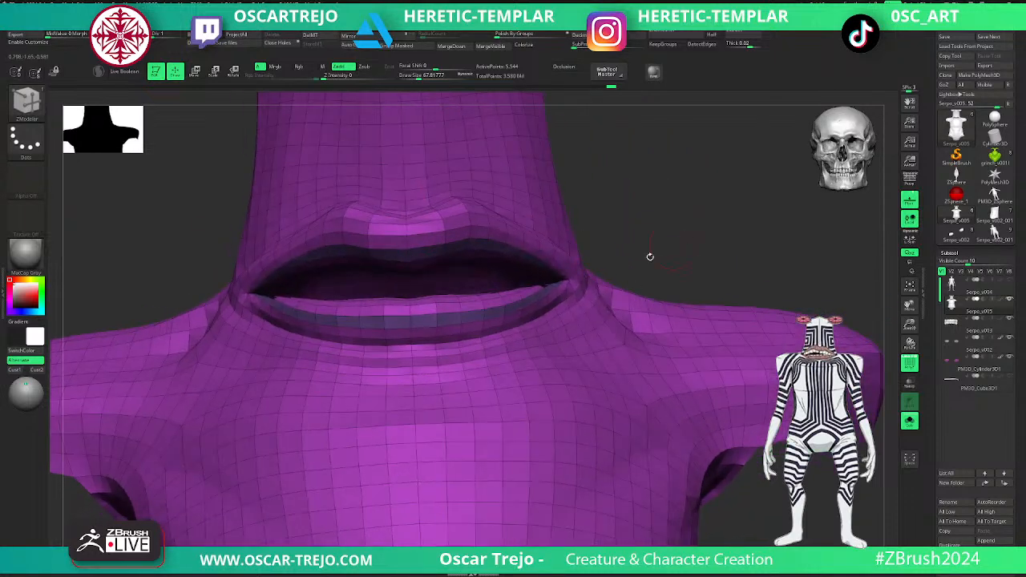
left_click(484, 312, "ctrl+shift")
left_click(655, 241, "ctrl+shift")
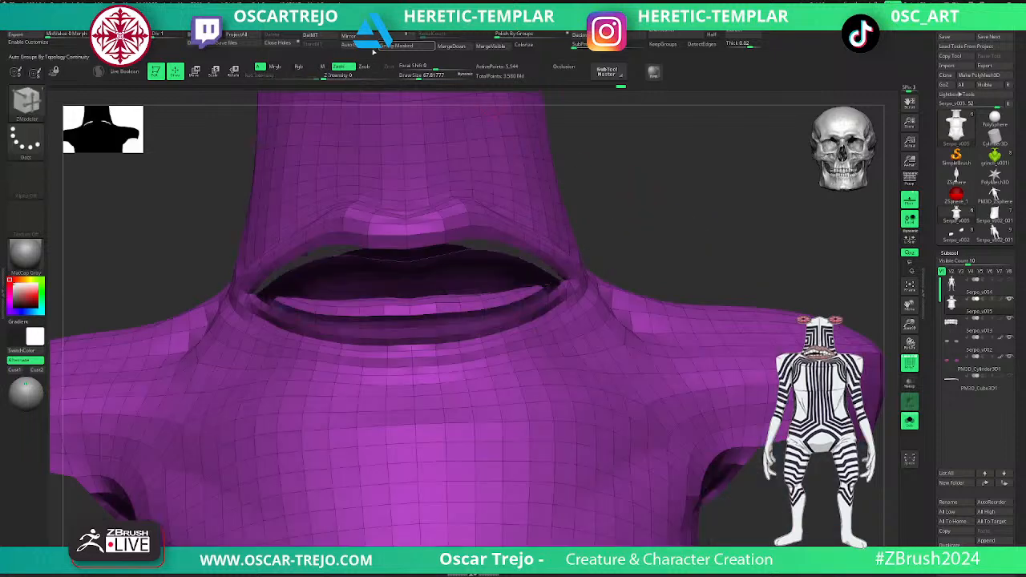
left_click(357, 46)
left_click(706, 216, "ctrl+shift")
- Isolate the mouth interior, grow the visible area over the lips and assign it one new polygroup
left_click(466, 284, "ctrl+shift")
key("ctrl+shift+x")
key("ctrl+shift+x")
key("ctrl+z")
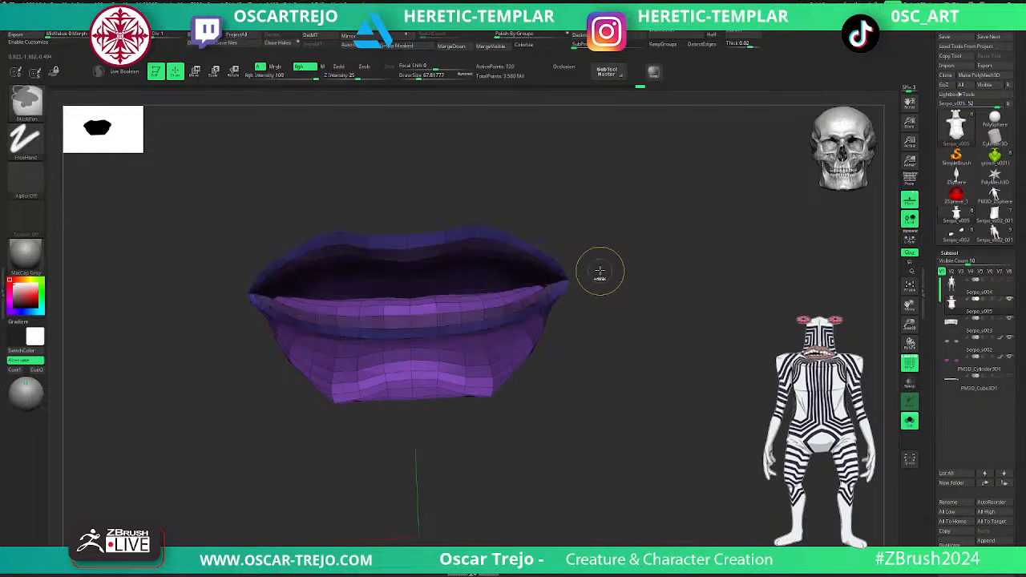
key("ctrl+w")
- Shrink the visible mouth mesh to the inner cavity and give the cavity its own polygroup
key("ctrl+shift+s")
key("ctrl+shift+s")
key("ctrl+shift+s")
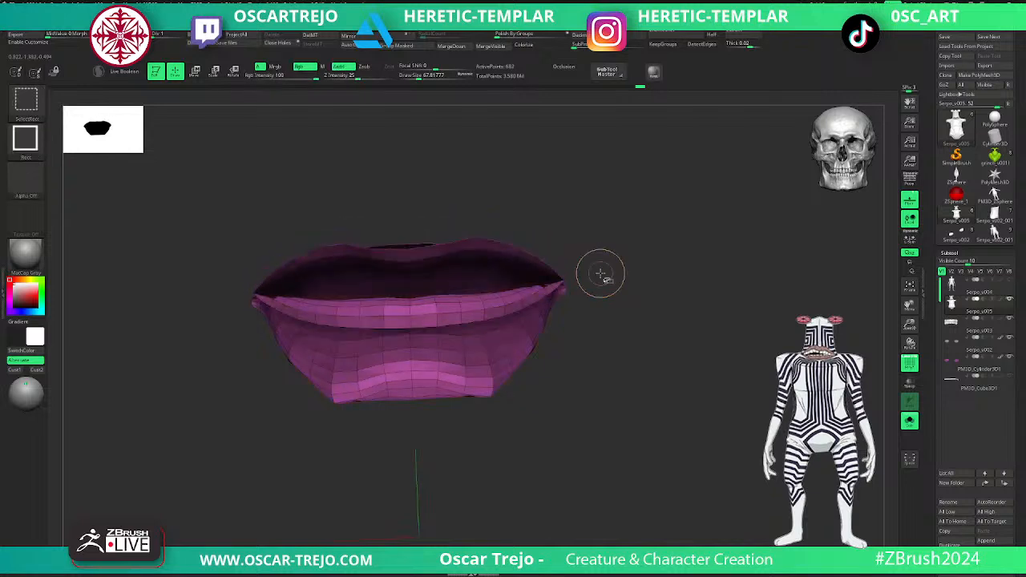
key("ctrl+shift+s")
left_click_drag(655, 272, 616, 258)
key("ctrl+shift+s")
key("ctrl+z")
key("ctrl+z")
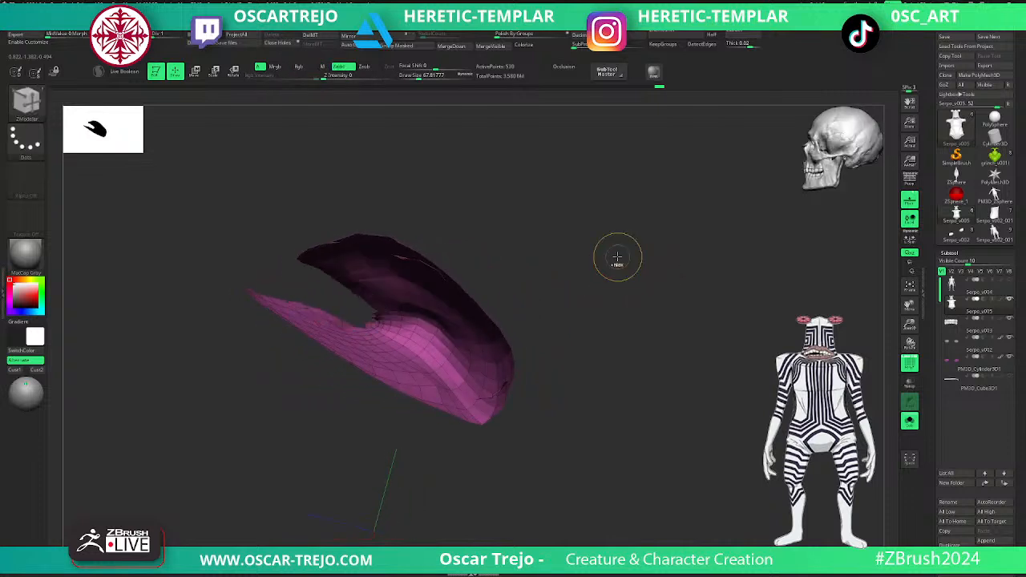
key("ctrl+w")
left_click(616, 255, "ctrl+shift")
- Isolate the head-and-torso skin without the mouth and split it into separate head and torso polygroups with Auto Groups
left_click_drag(616, 254, 713, 215)
key("shift+f")
mouse_move(591, 177)
left_mouse_down("alt")
mouse_move(566, 328)
mouse_move(580, 272)
mouse_move(558, 287)
mouse_move(607, 292)
mouse_move(552, 302)
mouse_move(611, 299)
left_mouse_up("alt")
key("shift+f")
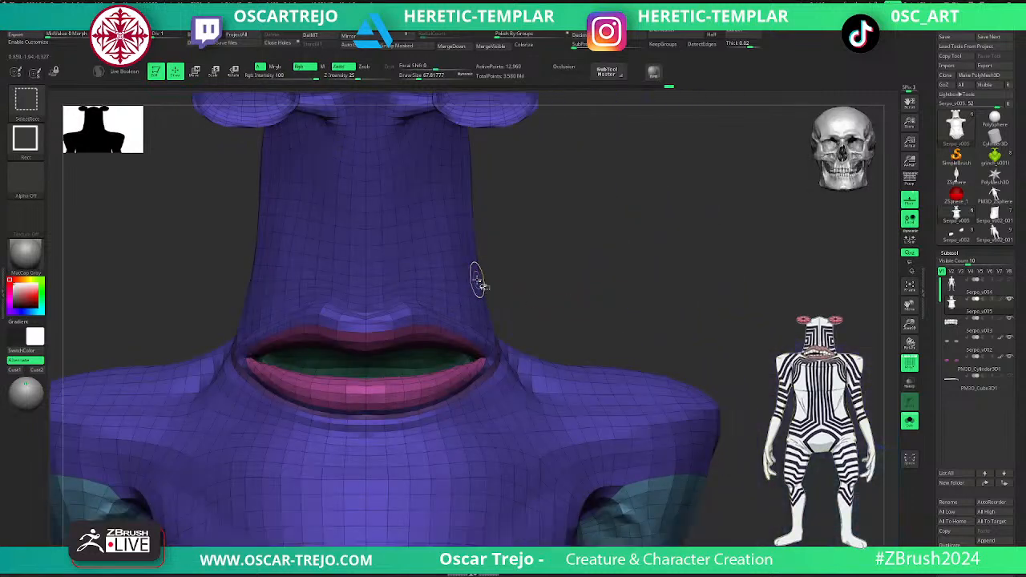
left_click(486, 276, "ctrl+shift")
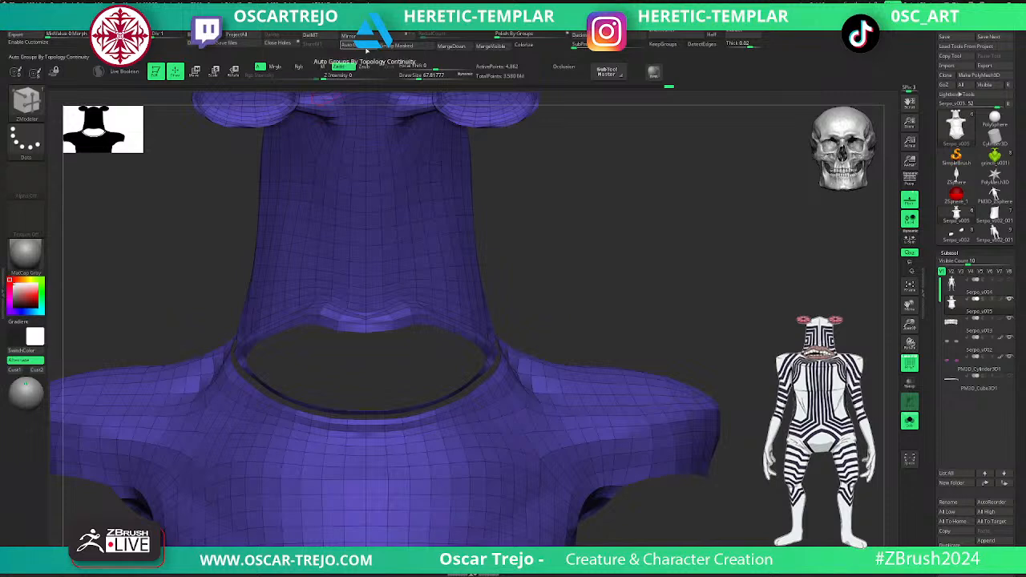
left_click(366, 48)
left_click(579, 233, "ctrl+shift")
left_click_drag(614, 256, 547, 245, "alt")
- Keep only the head and the thin strip at its base visible, combine them into one polygroup and restore the full mesh
left_click(479, 250, "ctrl+shift")
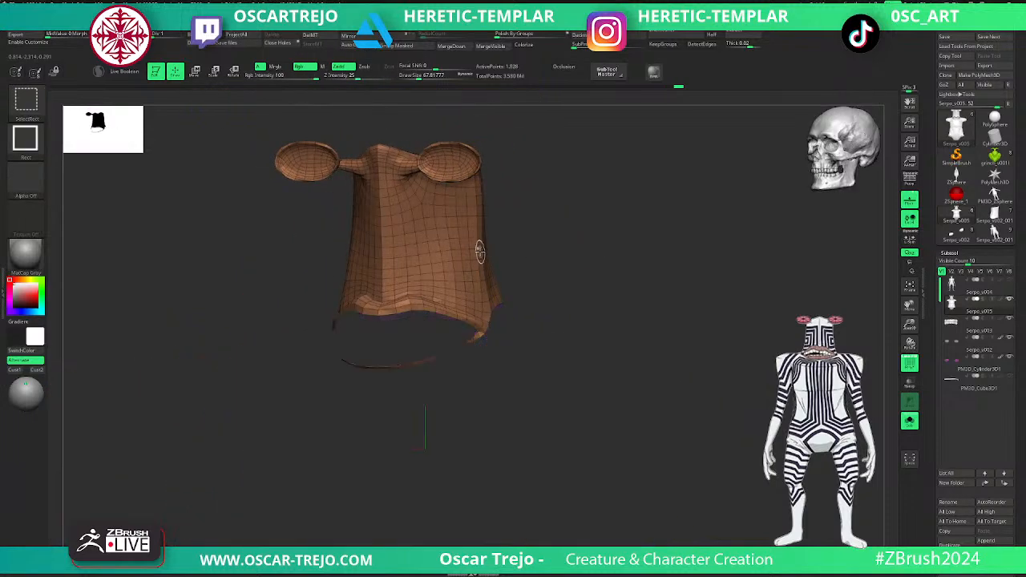
left_click(581, 276, "ctrl+shift")
left_click(502, 319, "ctrl+alt+shift")
left_click(601, 282, "ctrl+shift")
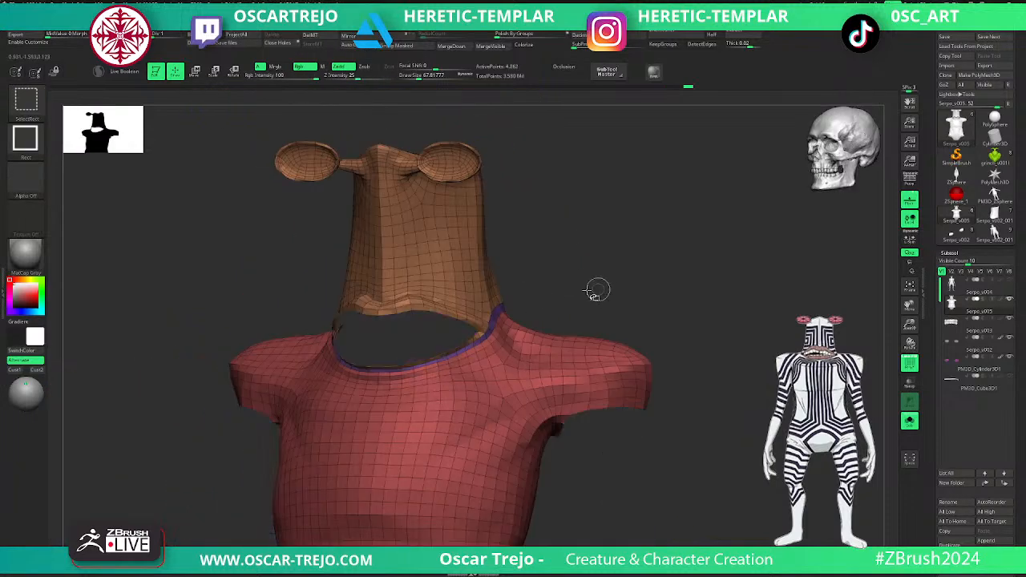
left_click(496, 300, "ctrl+alt+shift")
left_click(602, 303, "ctrl+shift")
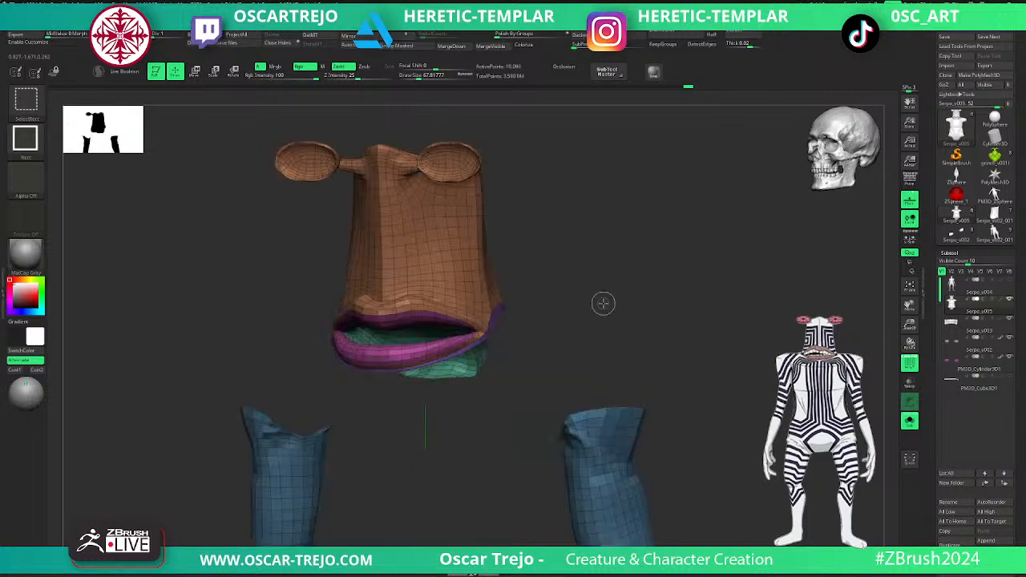
left_click(461, 360, "ctrl+alt+shift")
left_click(442, 347, "ctrl+alt+shift")
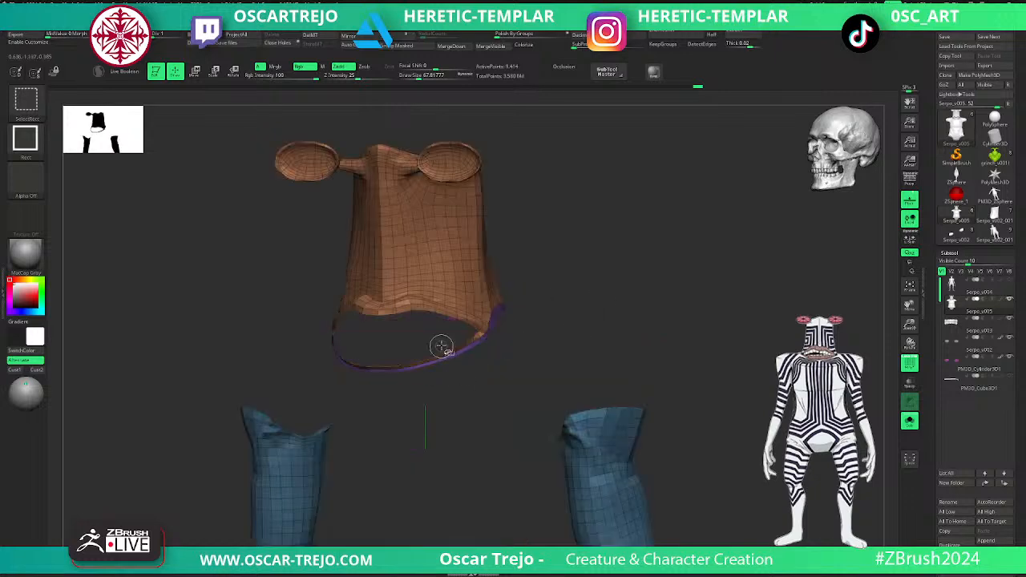
left_click(585, 416, "ctrl+alt+shift")
key("f")
left_click_drag(678, 231, 271, 547, "ctrl+shift")
key("ctrl+w")
left_click(618, 379, "ctrl+shift")
- Examine the polygroup divisions across the arms, torso, head and eye stalks
left_click_drag(643, 313, 685, 378, "shift")
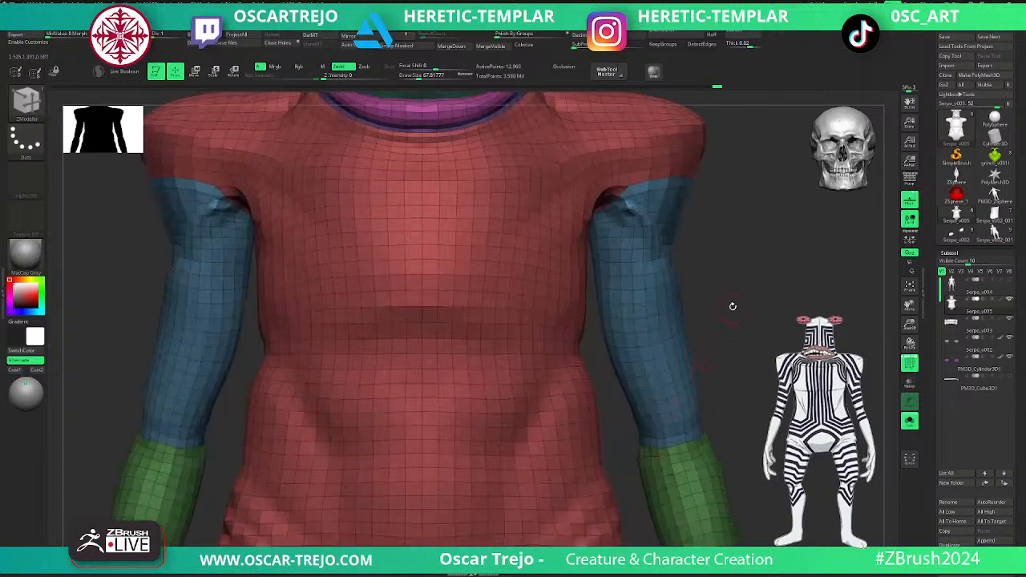
left_click_drag(733, 307, 714, 506, "alt")
left_click_drag(670, 276, 659, 493, "alt")
left_click_drag(625, 315, 616, 458, "alt")
key("f")
key("f")
mouse_move(528, 134)
left_mouse_down("alt")
mouse_move(538, 331)
mouse_move(495, 307)
left_mouse_up("alt")
key("b")
key("m")
key("v")
left_click_drag(552, 401, 562, 318, "alt")
left_click_drag(642, 315, 553, 298)
left_click_drag(573, 242, 550, 347, "alt")
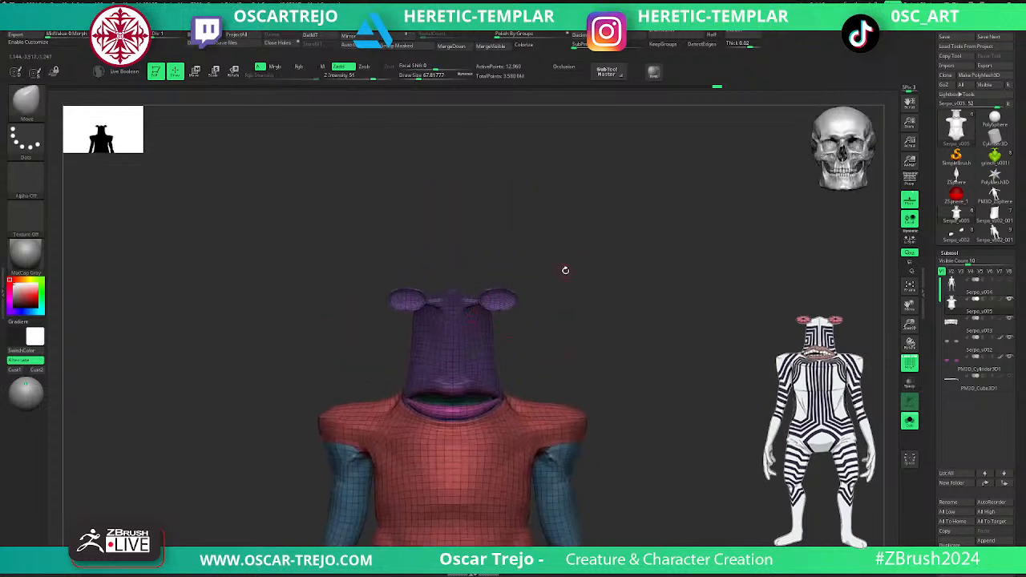
key("f")
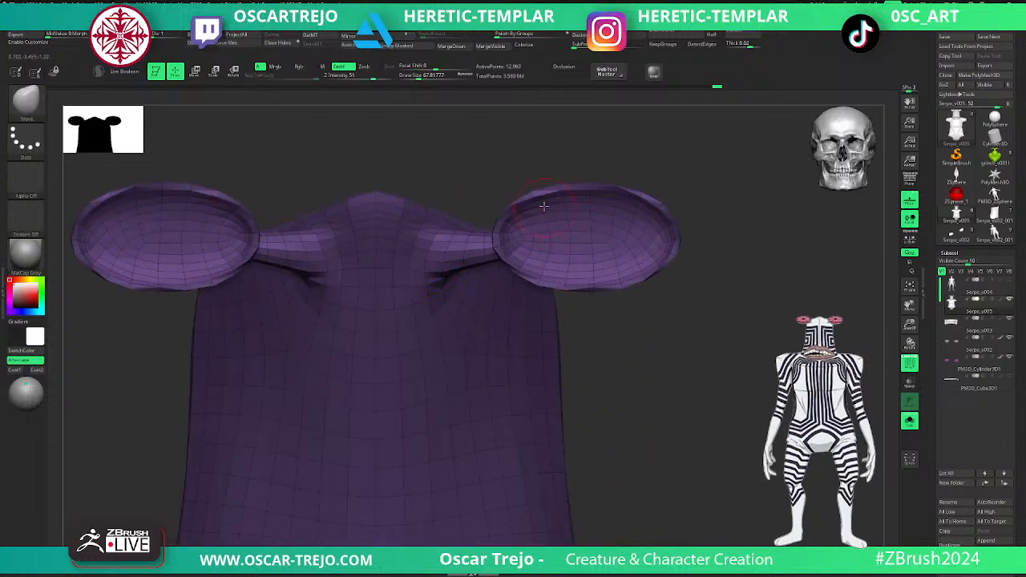
- Return to the ZModeler brush and check the head polygroup in isolation, showing the full mesh again
key("b")
key("z")
key("m")
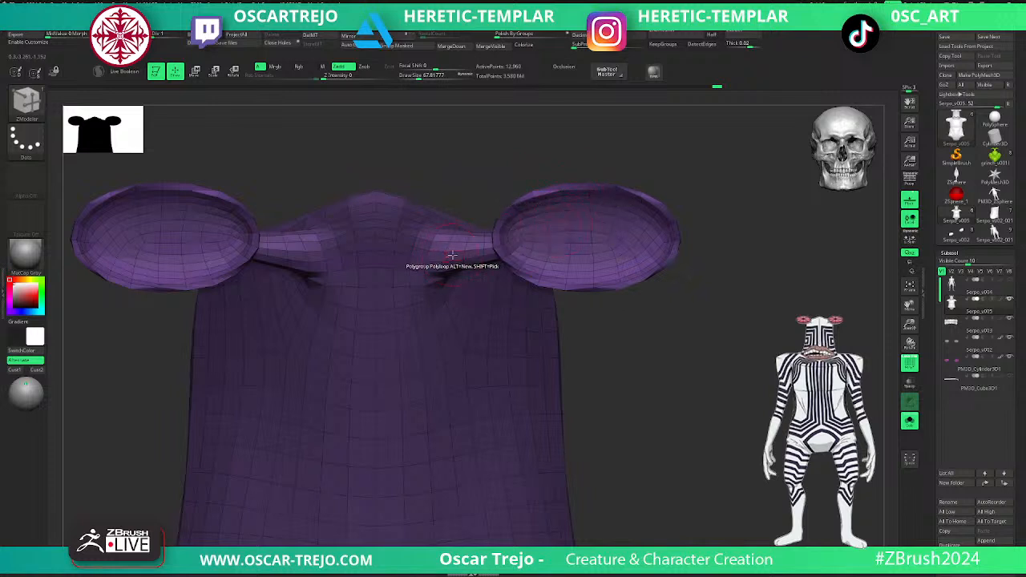
right_click_drag(453, 255, 664, 366, "ctrl")
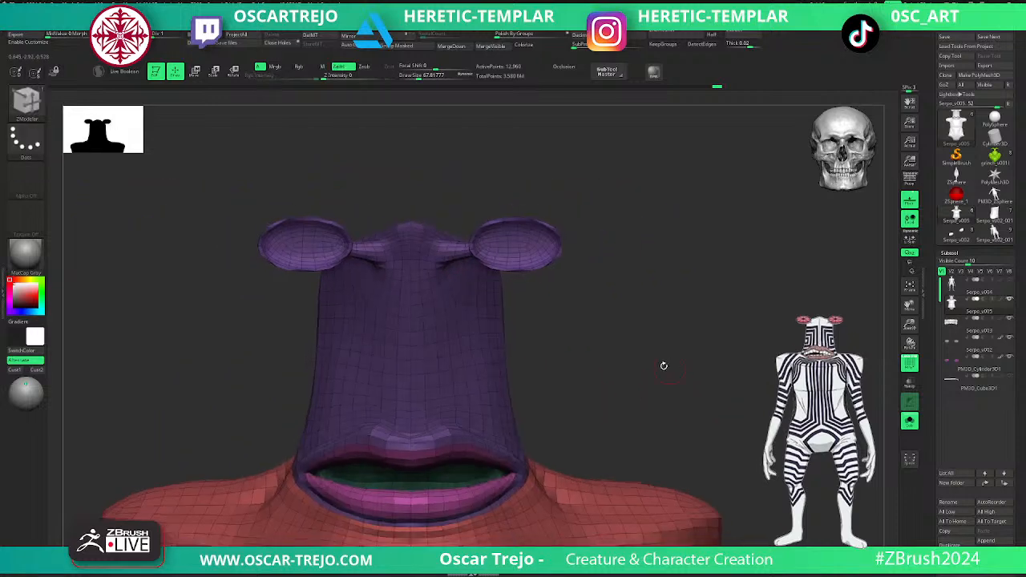
left_click(503, 382, "ctrl+shift")
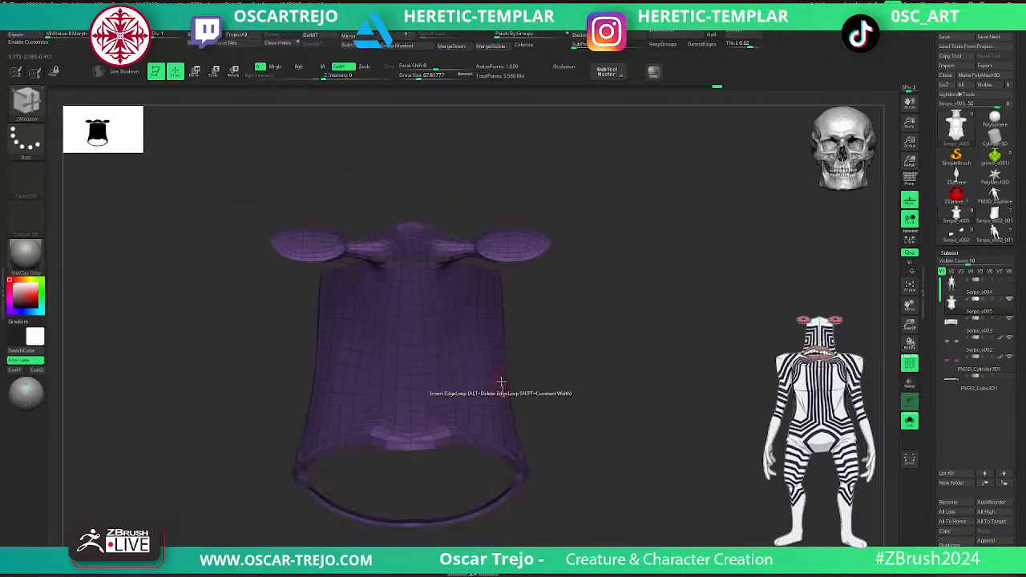
left_click(603, 368, "ctrl+shift")
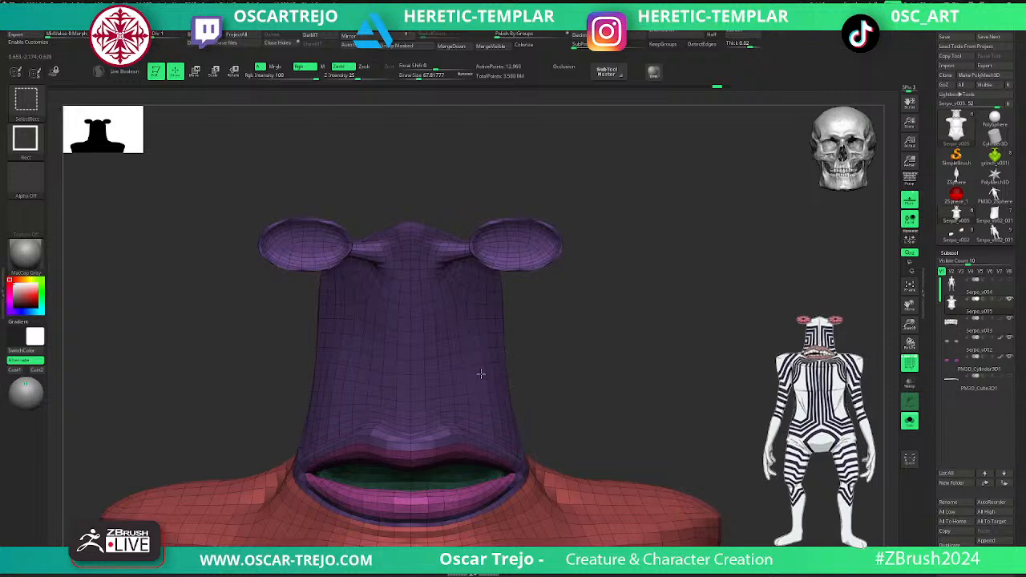
- Isolate the head, assign it a new polygroup and show the full mesh again
left_click(484, 372, "ctrl+shift")
key("ctrl+w")
left_click(596, 364, "ctrl+shift")
- Try to insert a ZModeler edge loop around the eye cup where it joins the eye stalk
left_click_drag(631, 292, 636, 421, "alt")
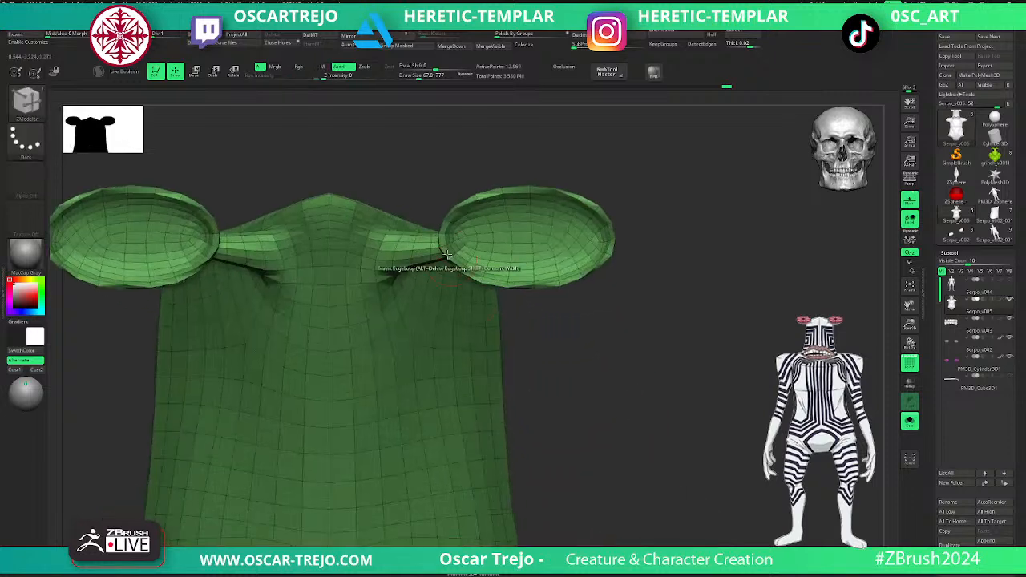
left_click(445, 227)
key("ctrl+z")
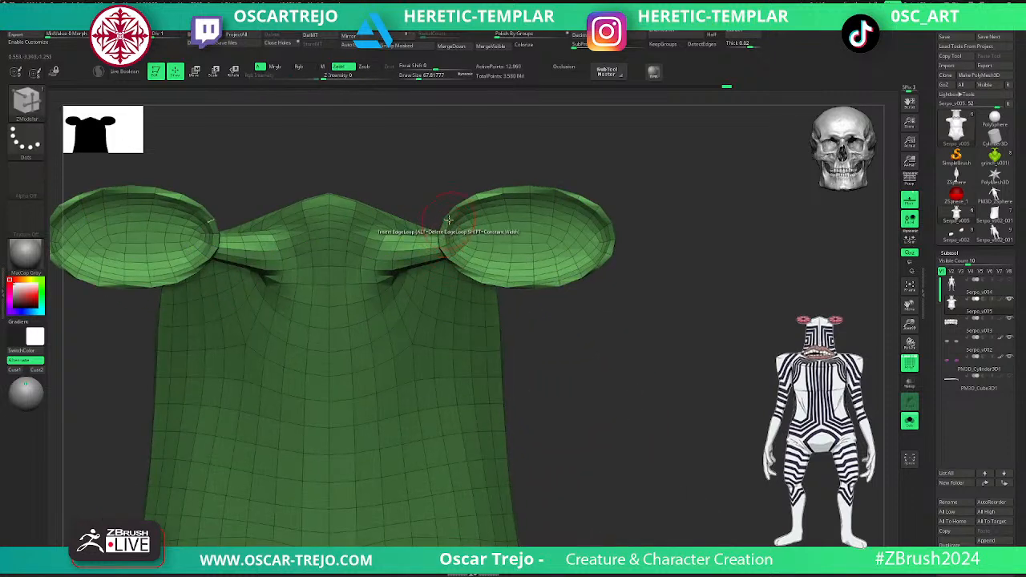
left_click(451, 216)
mouse_move(557, 329)
left_mouse_down()
mouse_move(651, 335)
mouse_move(353, 392)
mouse_move(288, 339)
mouse_move(553, 358)
left_mouse_up()
key("ctrl+z")
- Switch to the Move brush and frame the whole figure
key("b")
key("m")
key("v")
key("f")
left_click_drag(667, 343, 686, 317)
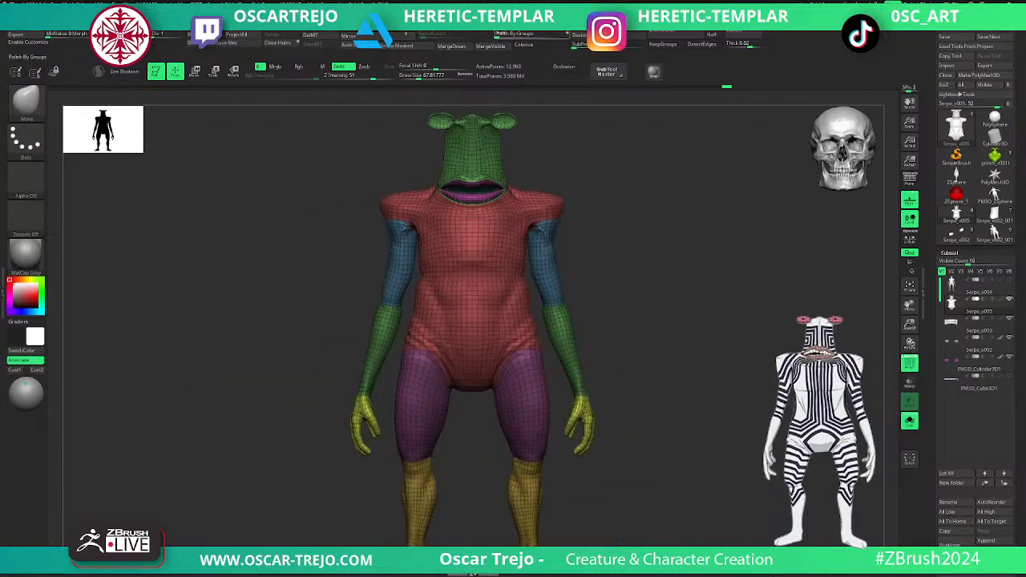
- Raise the body to subdivision level 5 and hide the polygroup wireframe display
left_click(503, 12)
left_click(524, 217)
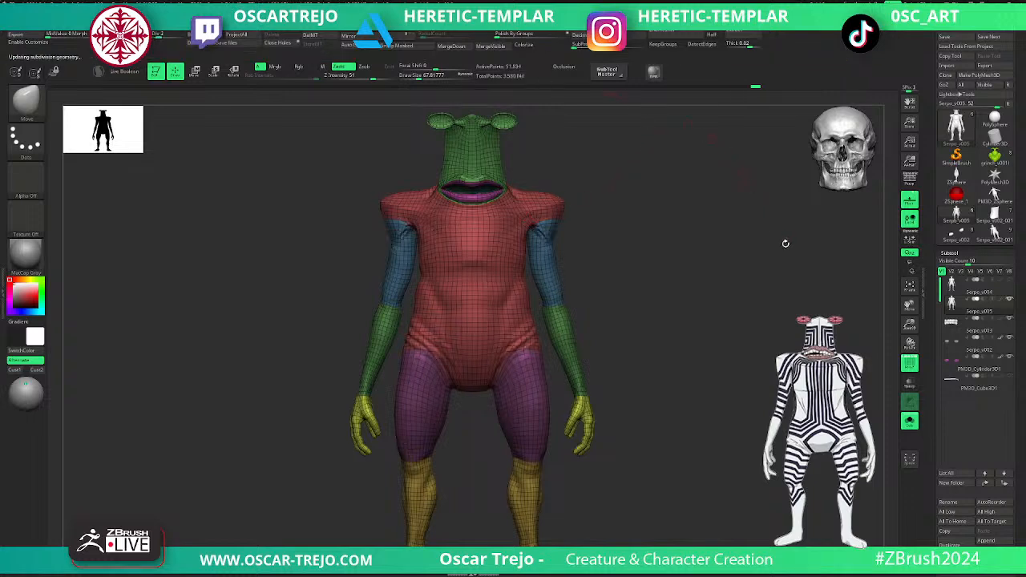
key("shift+f")
key("shift+f")
left_click_drag(668, 297, 708, 358, "alt")
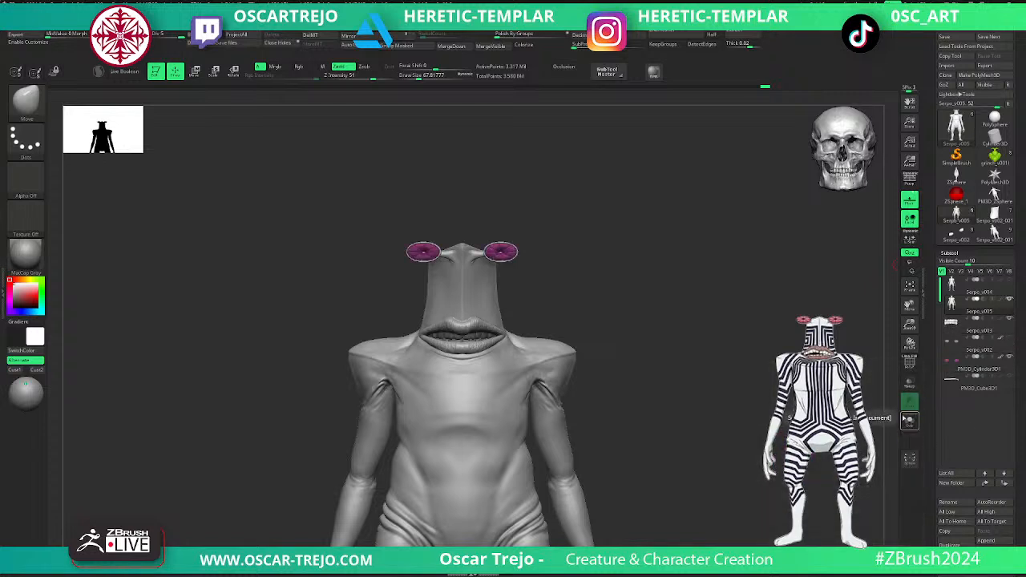
- Examine the sculpted detail on the lips, shoulders, armpits, torso and hip folds from several angles
mouse_move(671, 314)
left_mouse_down()
mouse_move(636, 282)
mouse_move(672, 333)
left_mouse_up()
left_click_drag(752, 221, 764, 385, "alt")
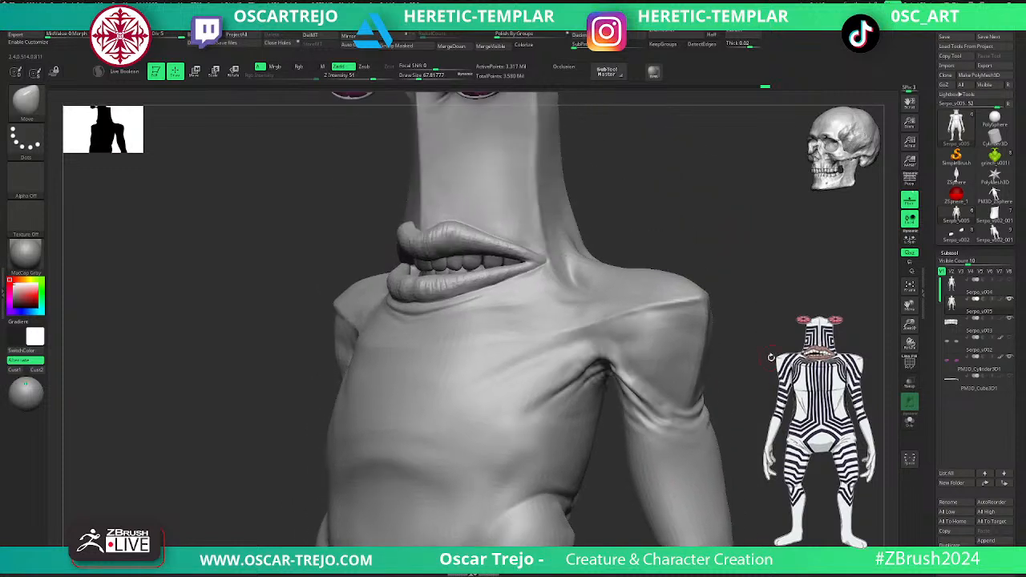
mouse_move(743, 403)
left_mouse_down("alt")
mouse_move(708, 373)
mouse_move(695, 404)
mouse_move(678, 406)
mouse_move(679, 475)
left_mouse_up("alt")
key("f")
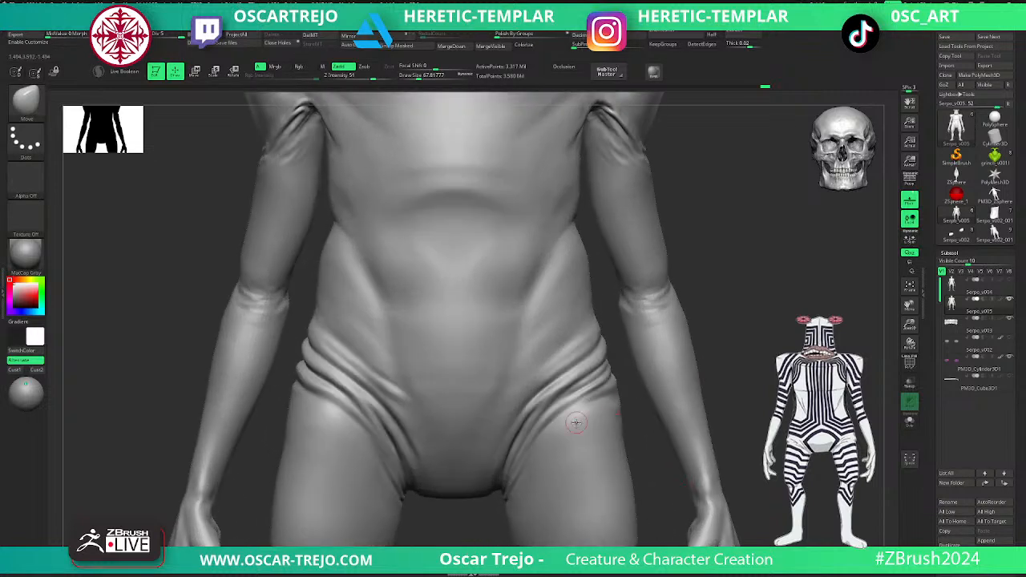
left_click_drag(764, 311, 735, 459, "alt")
left_click_drag(732, 361, 731, 482, "alt")
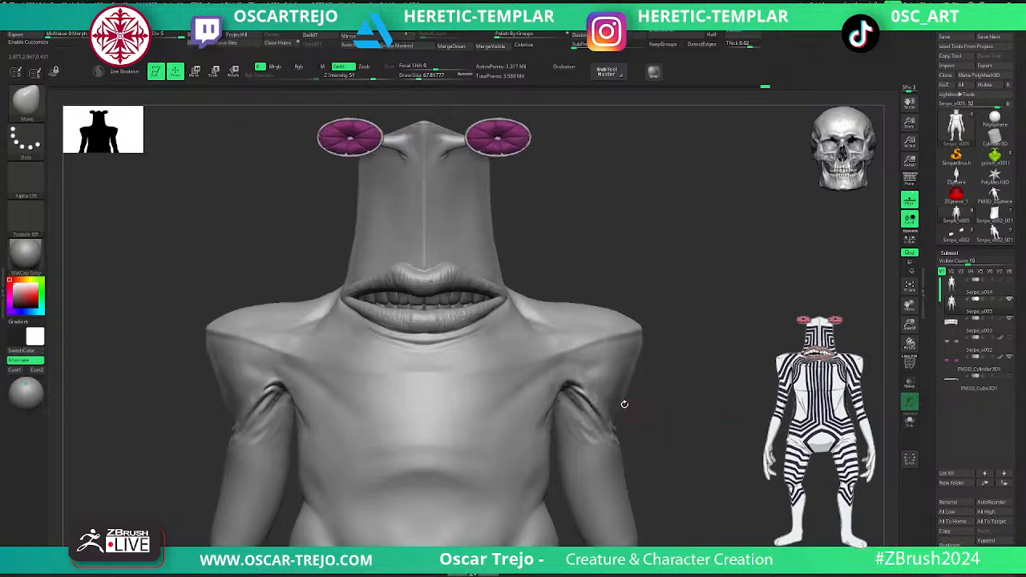
key("f")
mouse_move(664, 284)
left_mouse_down()
mouse_move(660, 274)
mouse_move(685, 394)
mouse_move(641, 272)
left_mouse_up()
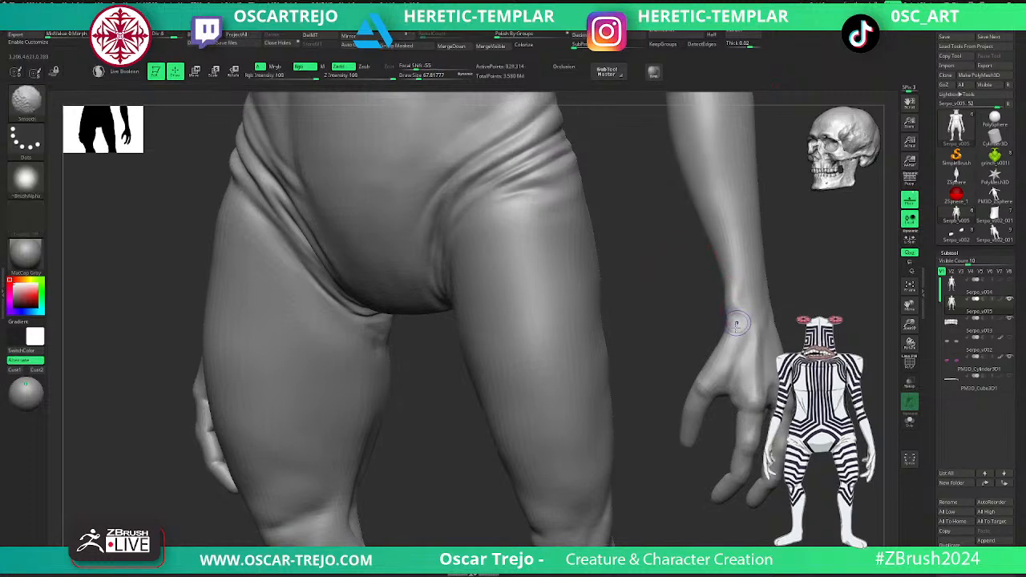
- Return the body to its lowest subdivision level and enlarge the Move brush's draw size to about 202
key("shift+d")
key("shift+d")
key("shift+d")
key("shift+d")
key("w")
key("q")
key("s")
left_click_drag(690, 430, 698, 430)
key("s")
left_click_drag(688, 395, 699, 395)
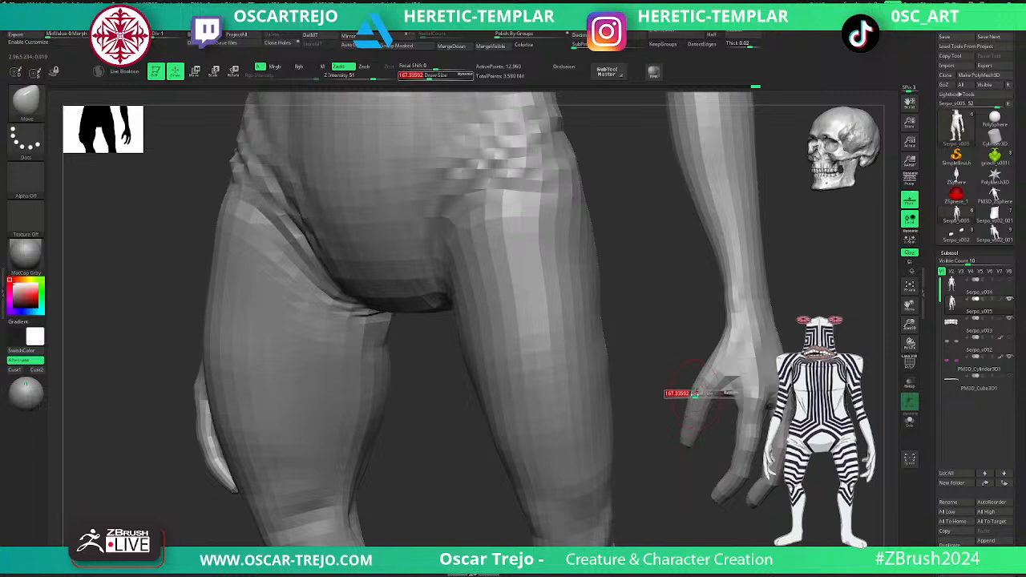
key("s")
mouse_move(680, 483)
left_mouse_down()
mouse_move(677, 414)
mouse_move(688, 471)
left_mouse_up()
- Isolate the two hands and enlarge the draw size to about 245 for reshaping them
left_click(730, 408, "ctrl+shift")
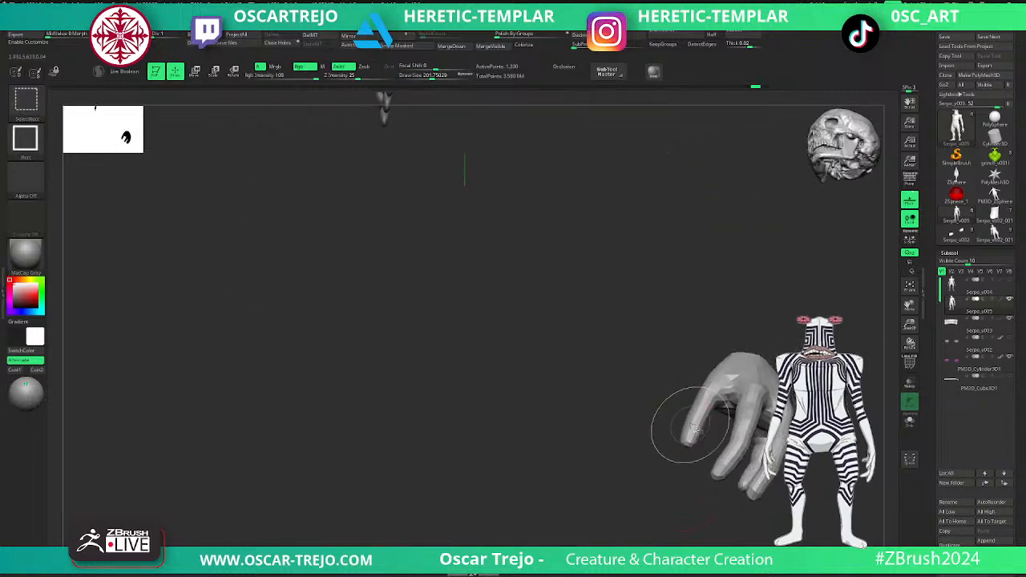
mouse_move(809, 425)
left_mouse_down("shift")
mouse_move(842, 457)
mouse_move(813, 413)
mouse_move(802, 457)
left_mouse_up("shift")
key("s")
mouse_move(650, 394)
left_mouse_down()
mouse_move(661, 393)
mouse_move(644, 409)
mouse_move(709, 397)
mouse_move(662, 392)
mouse_move(652, 364)
mouse_move(746, 366)
left_mouse_up()
key("ctrl+z")
left_click(705, 372, "ctrl+shift")
left_click(684, 384, "ctrl+shift")
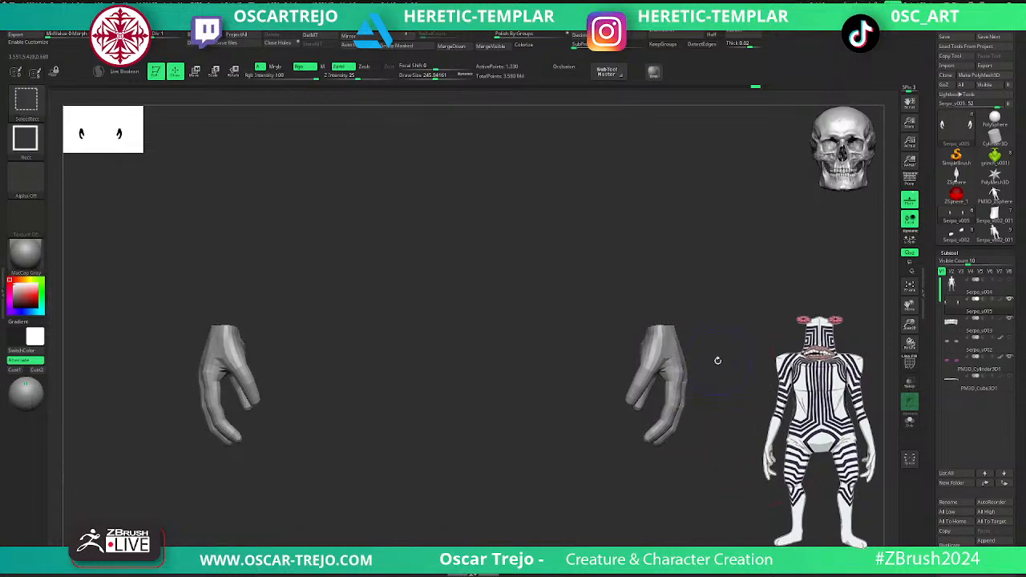
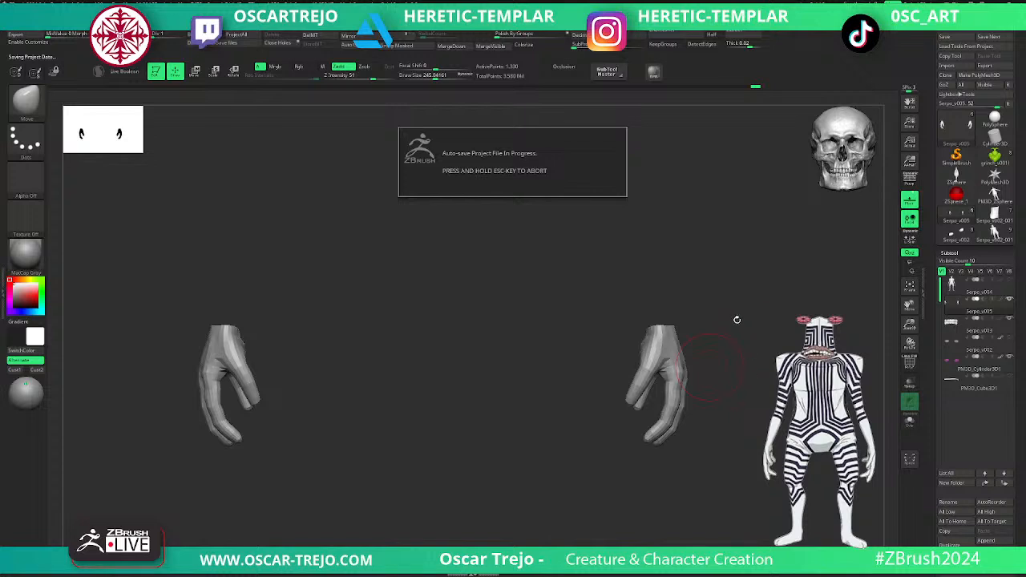
- Reshape the hand's rear outer finger with the Move brush at the lowest subdivision level, then raise the mesh to level 2
left_click_drag(736, 319, 694, 326)
left_click_drag(759, 374, 524, 394)
left_click_drag(499, 425, 531, 396)
left_click_drag(702, 433, 688, 453)
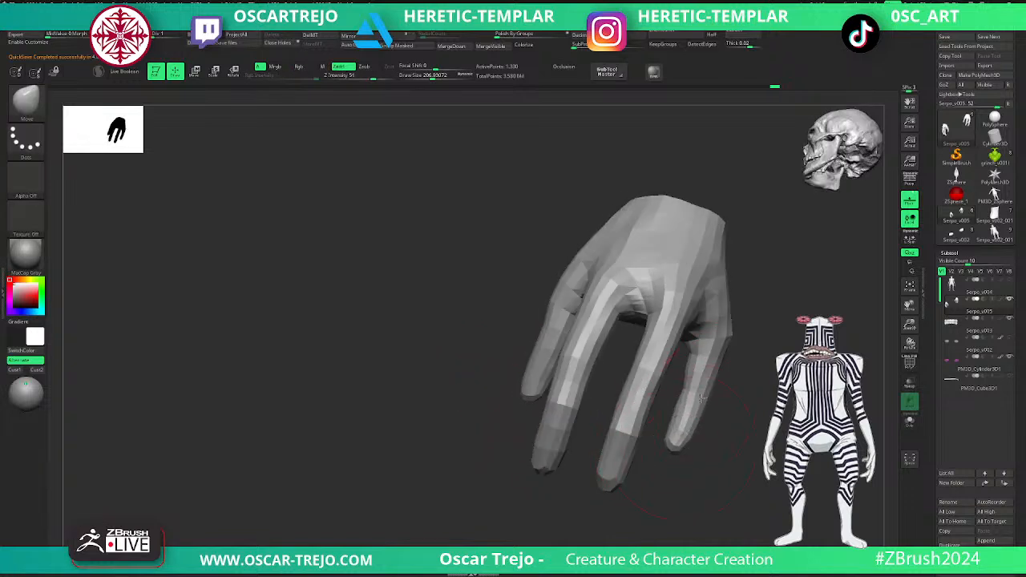
key("d")
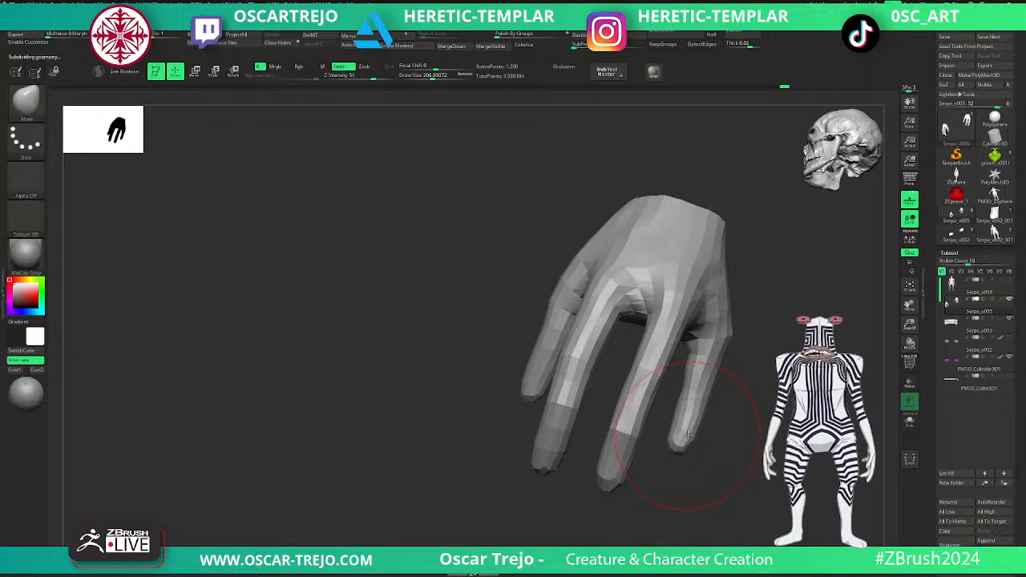
- Refine the rear outer finger's tip and outline with the Move brush at a draw size of about 128
key("s")
mouse_move(690, 435)
left_mouse_down()
mouse_move(685, 441)
mouse_move(672, 423)
left_mouse_up()
key("s")
key("s")
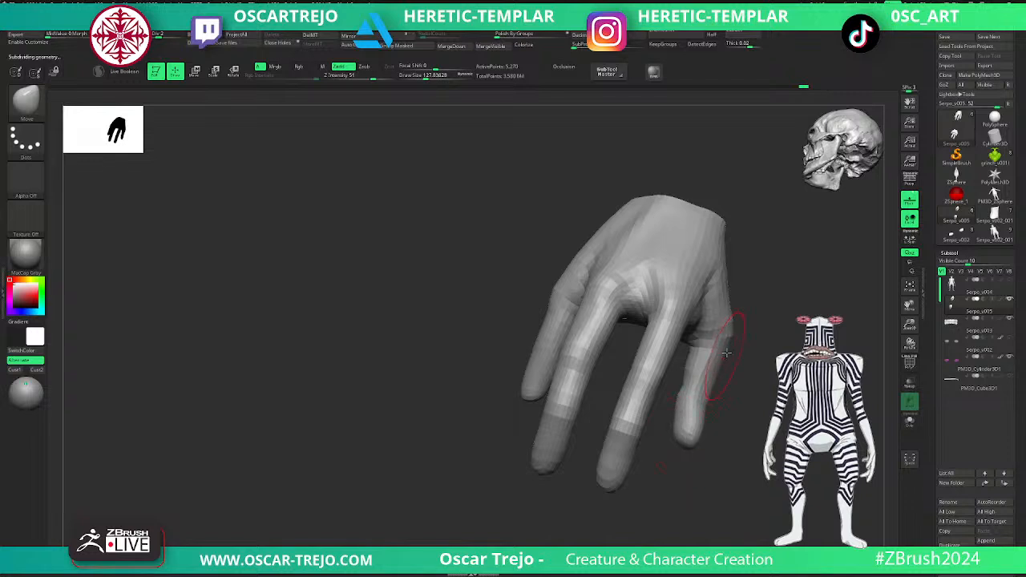
key("s")
left_click_drag(674, 424, 701, 422)
mouse_move(713, 411)
right_mouse_down()
mouse_move(662, 398)
mouse_move(684, 396)
right_mouse_up()
key("s")
mouse_move(684, 396)
left_mouse_down()
mouse_move(714, 436)
mouse_move(722, 425)
left_mouse_up()
key("s")
- Reshape the front outer finger and its base from the palm side with the Move brush, using a draw size of about 97
key("s")
key("s")
right_click_drag(690, 425, 768, 374)
key("s")
left_click_drag(768, 375, 768, 395)
key("s")
left_click_drag(743, 382, 734, 358)
key("s")
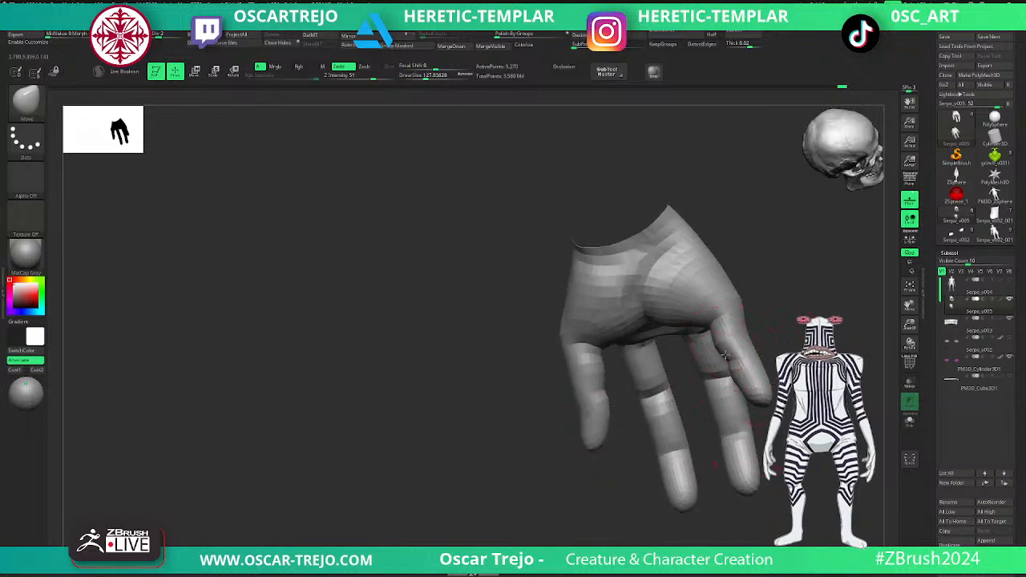
right_click_drag(754, 310, 732, 313)
key("s")
left_click_drag(733, 314, 735, 314)
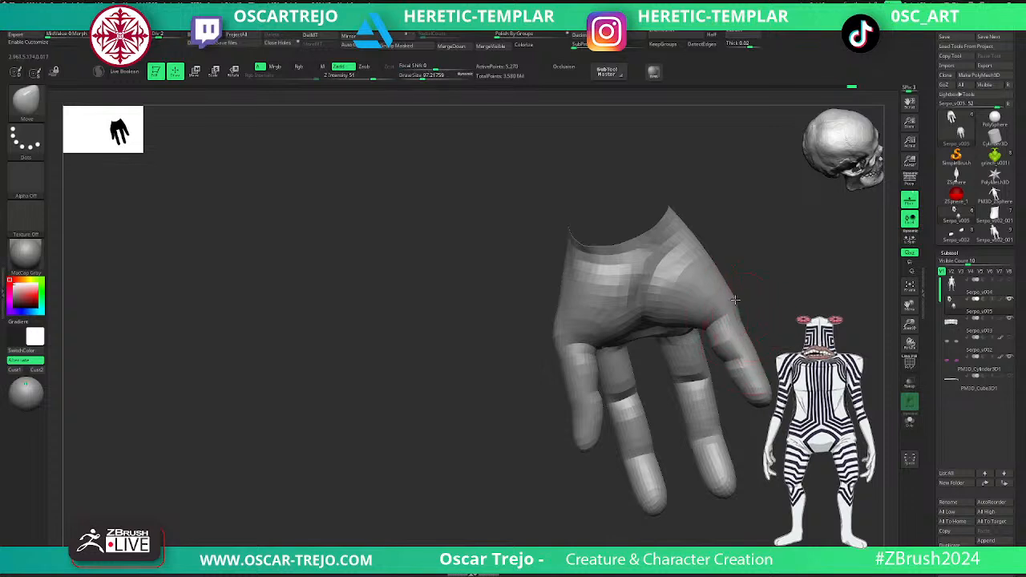
- Raise the hand to subdivision level 3 and build up the front outer finger with the Clay brush at a draw size of about 57
key("d")
mouse_move(751, 320)
right_mouse_down("ctrl")
mouse_move(761, 277)
mouse_move(676, 364)
mouse_move(681, 442)
mouse_move(666, 390)
mouse_move(698, 435)
mouse_move(738, 401)
mouse_move(739, 352)
right_mouse_up("ctrl")
key("b")
key("c")
key("b")
key("b")
key("c")
key("l")
right_click_drag(739, 352, 739, 360)
key("s")
mouse_move(709, 360)
left_mouse_down()
mouse_move(724, 383)
mouse_move(716, 409)
left_mouse_up()
key("s")
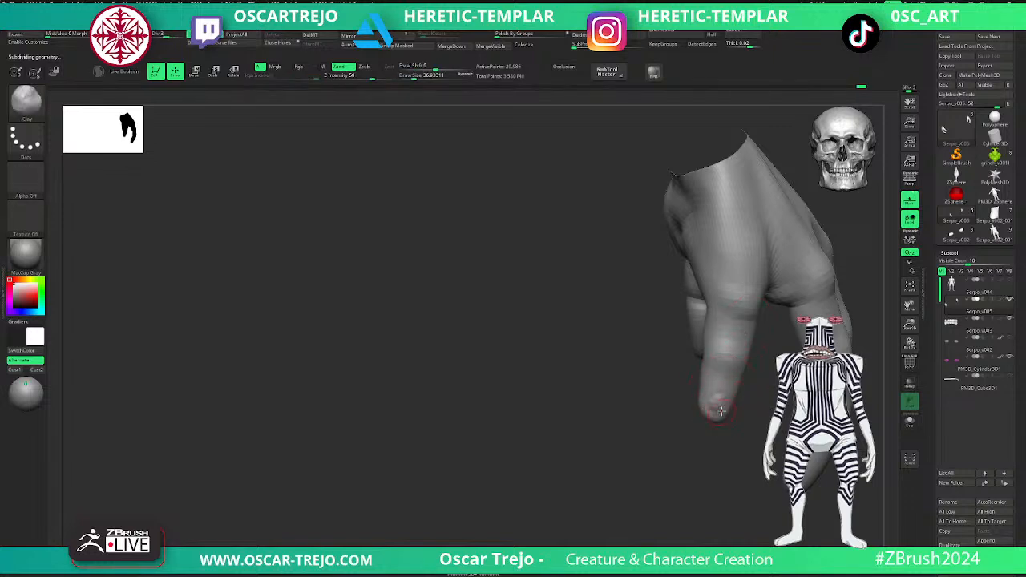
- Raise the hand to subdivision level 4 and add volume to the finger segments with the Clay brush at a draw size of about 77
key("ctrl+d")
mouse_move(732, 430)
left_mouse_down()
mouse_move(687, 435)
mouse_move(674, 416)
mouse_move(673, 433)
mouse_move(737, 408)
mouse_move(767, 368)
mouse_move(697, 393)
mouse_move(726, 353)
left_mouse_up()
mouse_move(699, 314)
left_mouse_down()
mouse_move(636, 335)
mouse_move(645, 377)
left_mouse_up()
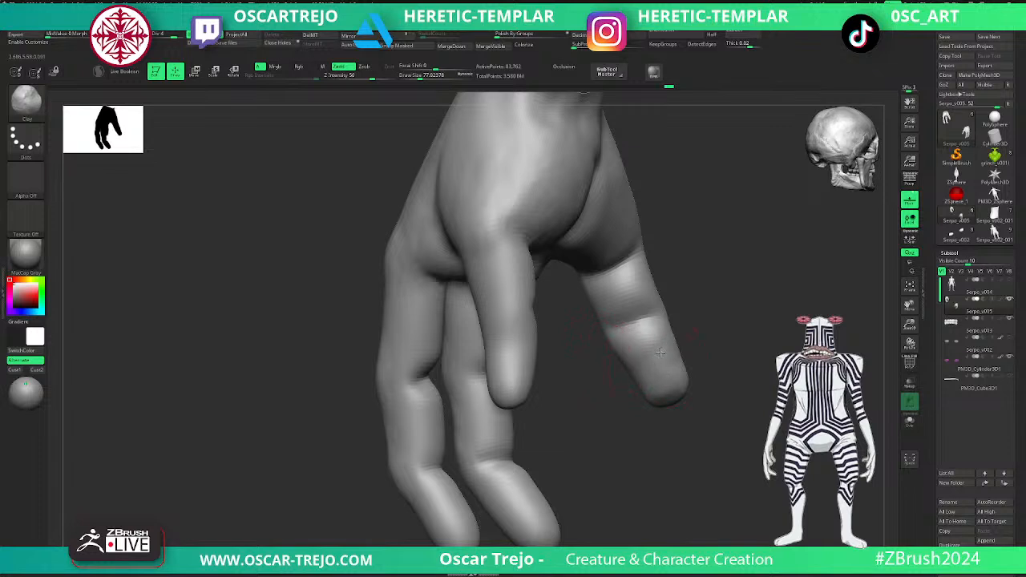
- Adjust the front outer finger's profile around its joint with the Move brush at a draw size of about 116
key("b")
key("m")
key("v")
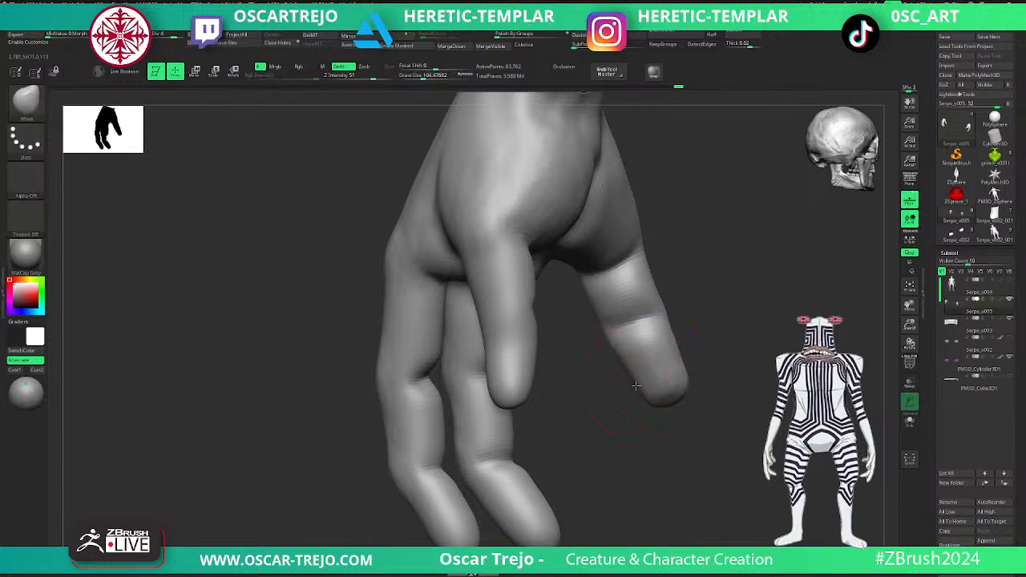
key("s")
left_click_drag(608, 329, 616, 329)
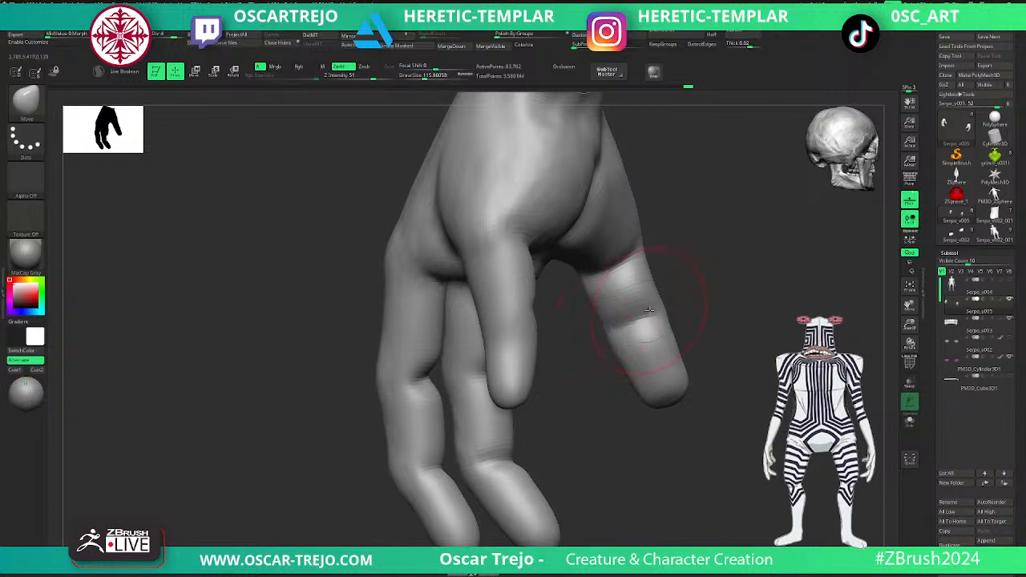
right_click_drag(651, 305, 778, 347)
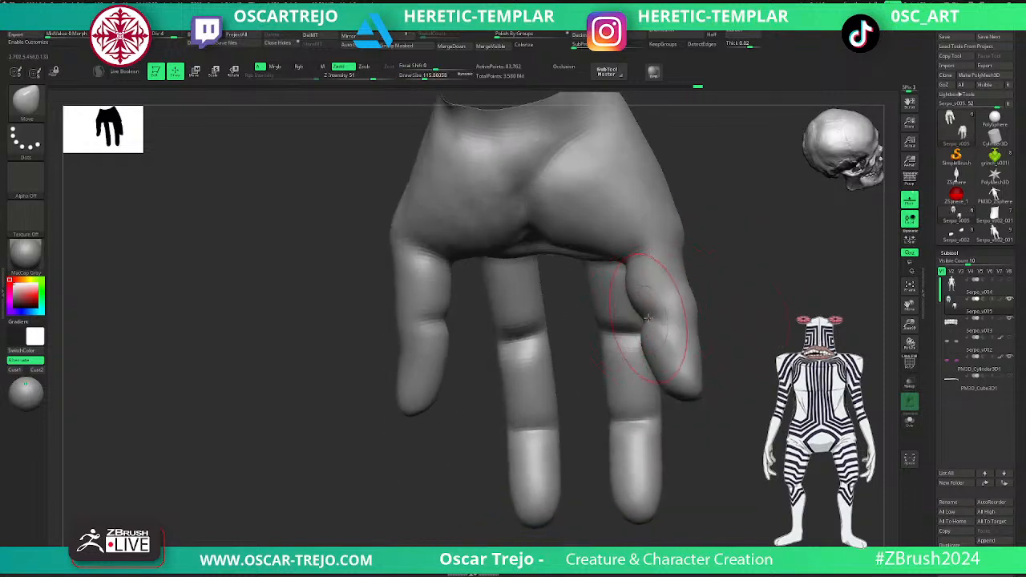
- Sculpt the front outer finger's joint with the Standard brush at a draw size of about 44 and smooth the surrounding surface
key("b")
key("s")
key("t")
key("s")
left_click_drag(667, 317, 655, 318)
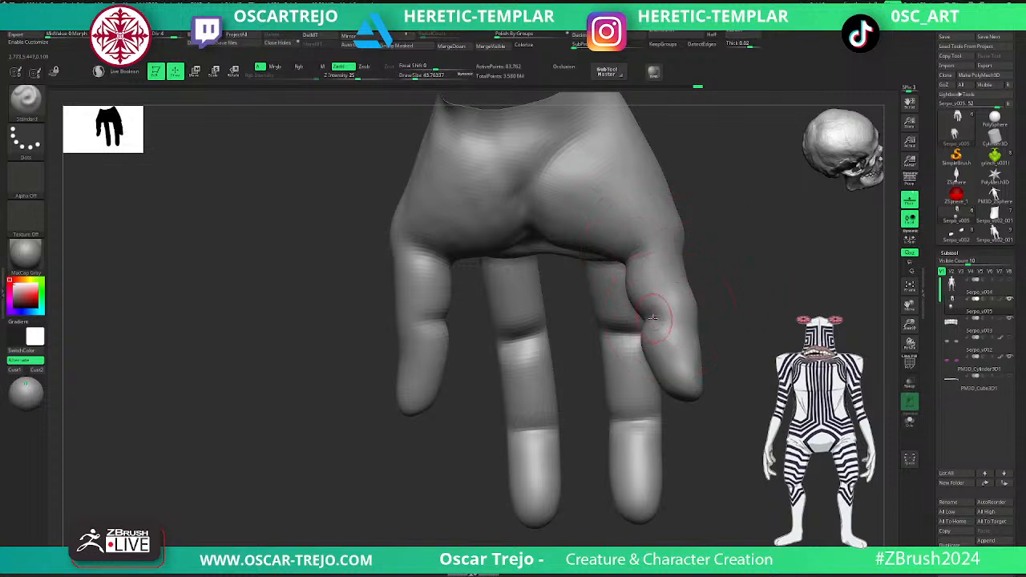
right_click_drag(682, 316, 659, 403)
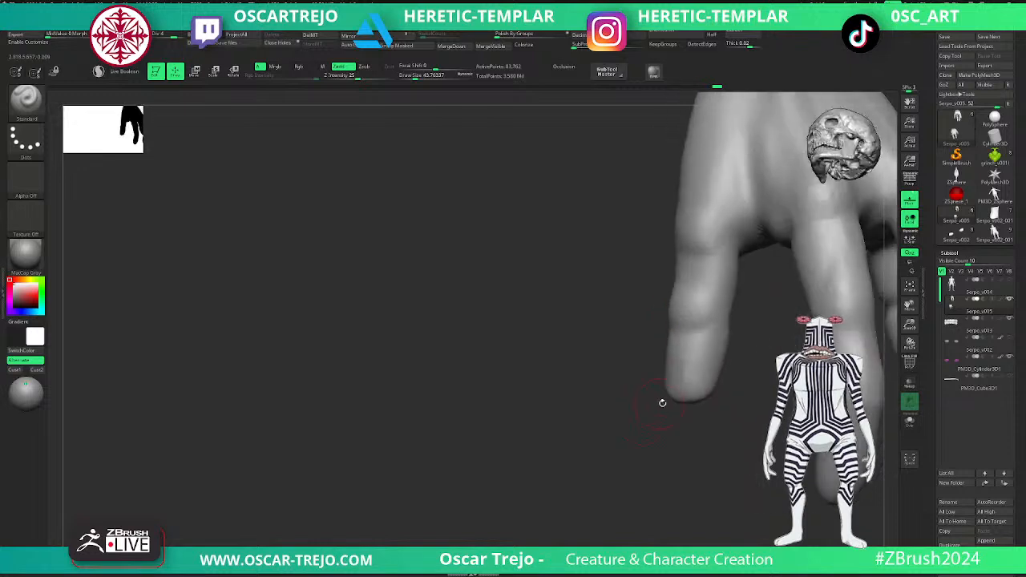
mouse_move(741, 332)
right_mouse_down()
mouse_move(699, 327)
mouse_move(737, 293)
mouse_move(723, 319)
mouse_move(731, 395)
right_mouse_up()
key("shift")
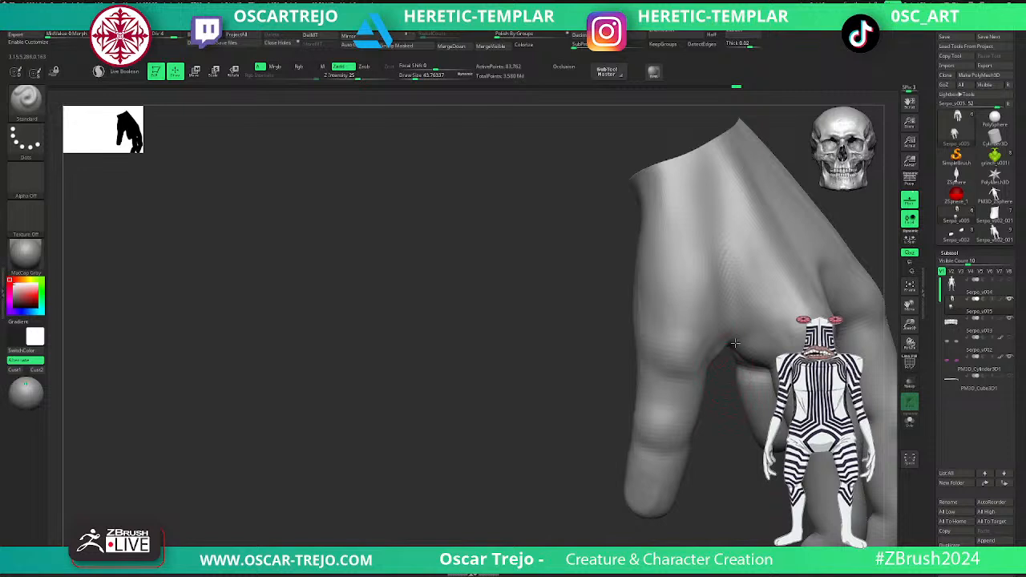
key("shift")
- Reshape the web between the front outer finger and its neighbour with the Move brush at a draw size of about 54
key("b")
key("m")
key("v")
key("s")
left_click_drag(724, 352, 736, 354)
key("s")
key("shift")
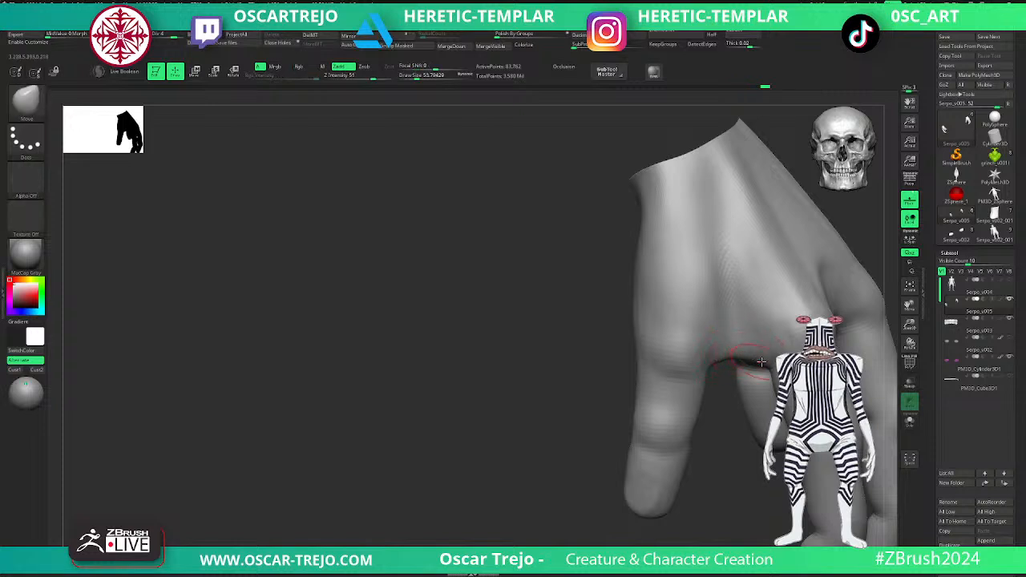
left_click_drag(737, 349, 714, 366, "shift")
- Adjust the front outer finger's overall shape with the Move brush at a draw size of about 145
key("s")
left_click(674, 373)
left_click_drag(638, 390, 645, 396)
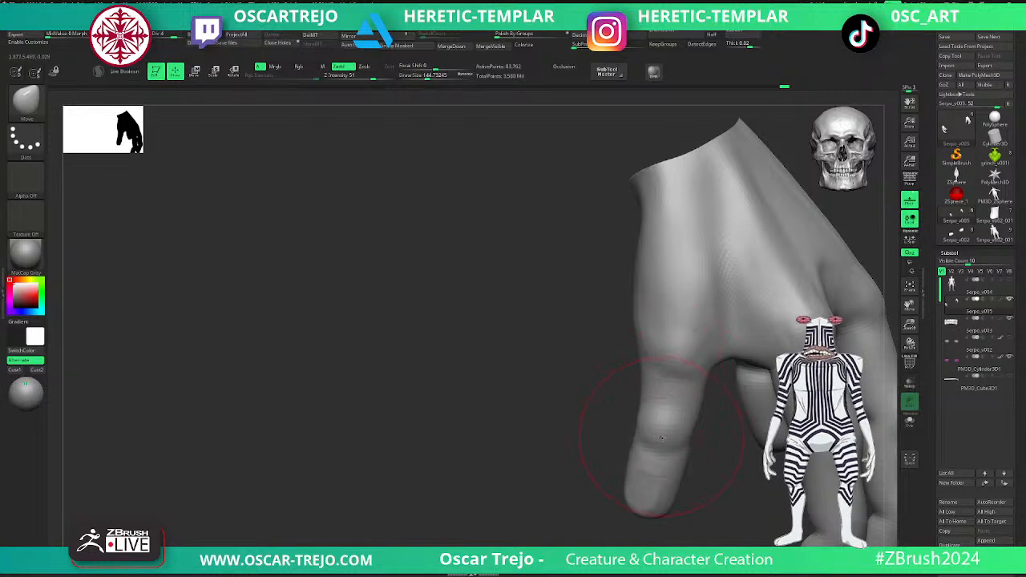
mouse_move(659, 437)
right_mouse_down()
mouse_move(690, 419)
mouse_move(646, 368)
right_mouse_up()
key("s")
left_click(629, 421)
left_click_drag(623, 440, 630, 444)
- Flatten the front outer fingertip with the TrimDynamic brush and smooth it at a draw size of about 120
key("b")
key("t")
key("d")
key("s")
left_click(640, 434)
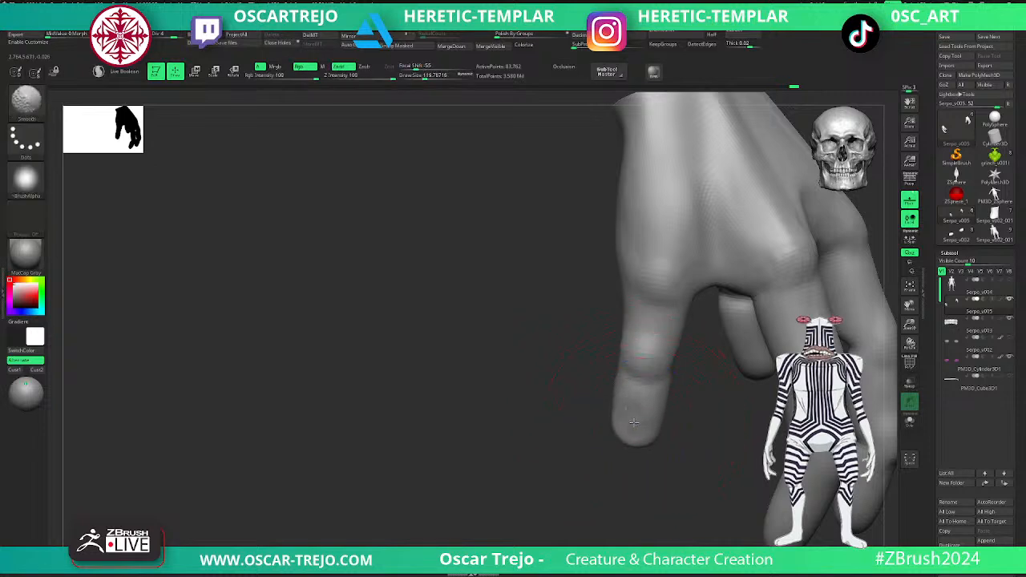
mouse_move(630, 423)
right_mouse_down()
mouse_move(666, 428)
mouse_move(621, 480)
mouse_move(687, 420)
mouse_move(751, 401)
mouse_move(630, 476)
mouse_move(604, 480)
mouse_move(558, 444)
mouse_move(617, 481)
right_mouse_up()
- Carve skin creases across the front outer finger's joint with the DamStandard brush at a draw size of about 44
key("b")
key("s")
key("t")
key("b")
key("d")
key("s")
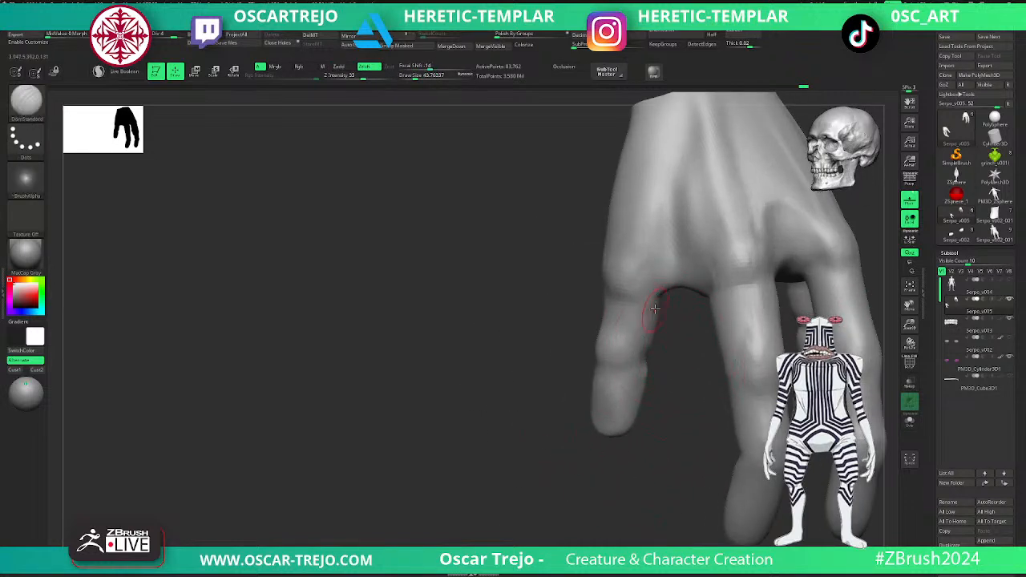
mouse_move(601, 351)
right_mouse_down()
mouse_move(621, 367)
mouse_move(597, 343)
right_mouse_up()
left_click_drag(599, 350, 582, 334, "shift")
right_click_drag(589, 333, 786, 304)
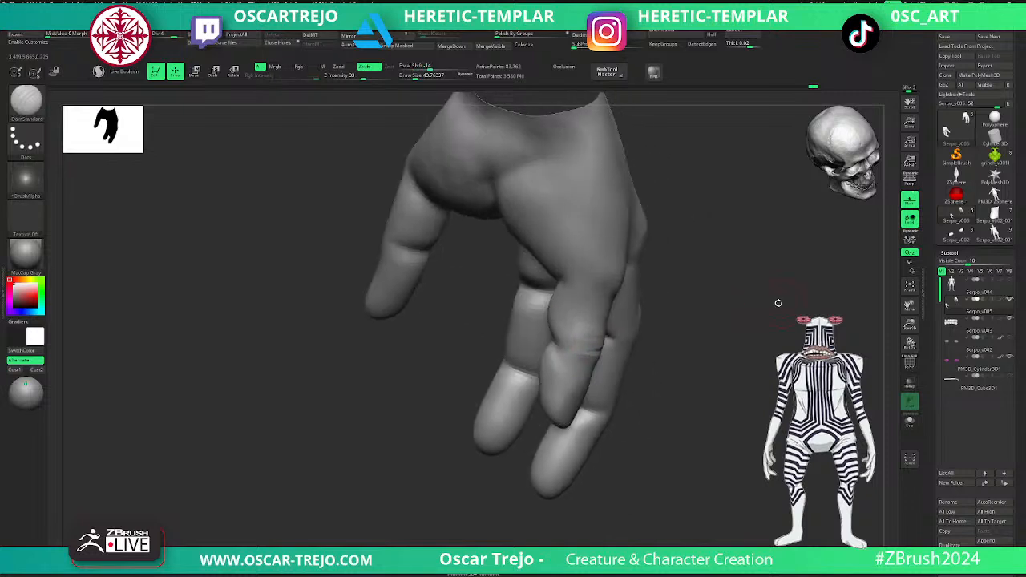
- Refine the front outer finger's contour around the creased joint with the Move brush at a draw size of about 44
right_click_drag(717, 304, 561, 311)
key("b")
key("m")
key("v")
key("s")
left_click_drag(555, 311, 566, 343)
key("s")
left_click_drag(566, 346, 561, 346)
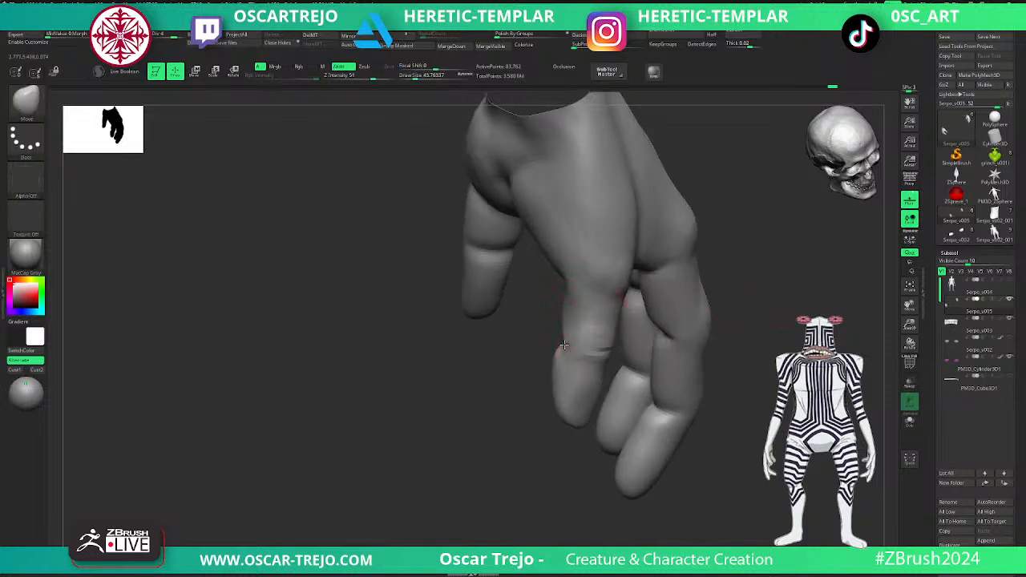
- Smooth the side of the front outer finger and touch up its form with the Standard brush
key("shift")
key("shift")
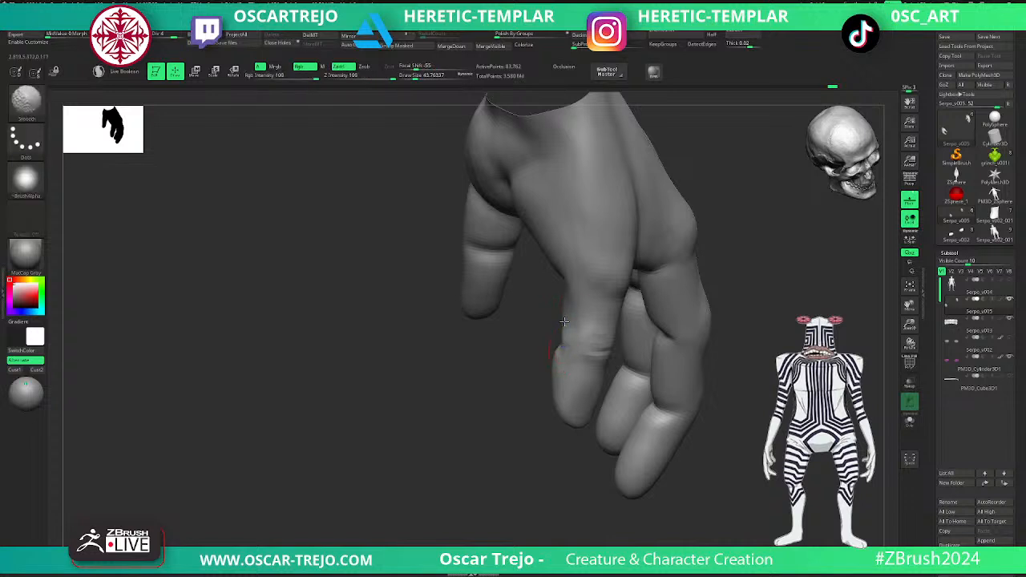
key("b")
key("s")
key("t")
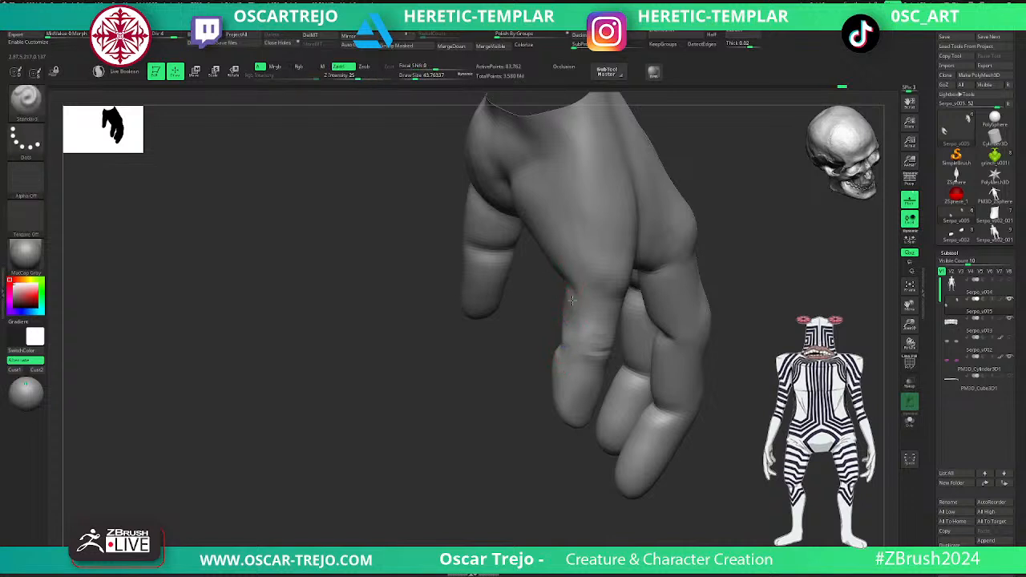
mouse_move(526, 348)
left_mouse_down()
mouse_move(513, 382)
mouse_move(578, 291)
mouse_move(581, 335)
mouse_move(569, 339)
mouse_move(680, 325)
mouse_move(609, 325)
mouse_move(652, 348)
left_mouse_up()
- Carve creases on the palm side of the front outer finger with the DamStandard brush
key("b")
key("d")
key("s")
mouse_move(699, 311)
left_mouse_down()
mouse_move(661, 300)
mouse_move(711, 284)
mouse_move(714, 318)
mouse_move(697, 314)
mouse_move(703, 344)
left_mouse_up()
key("s")
left_click(619, 287)
- Reshape the palm edge and web at the base of the front outer finger with the Move brush
key("b")
key("m")
key("v")
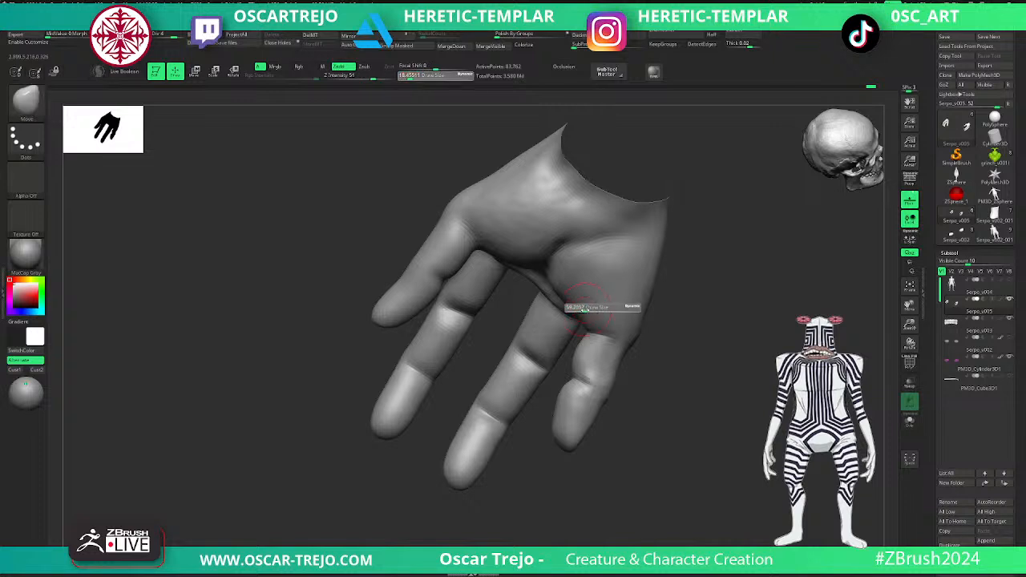
left_click_drag(573, 304, 567, 276)
left_click_drag(716, 309, 618, 307)
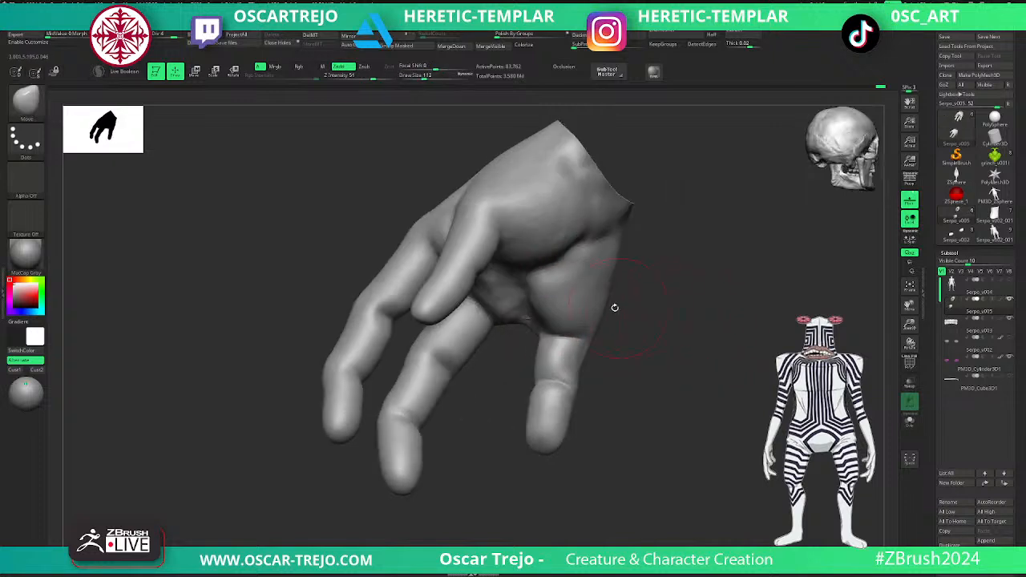
key("s")
left_click_drag(603, 342, 597, 343)
left_click_drag(599, 344, 612, 375)
- Reposition the tip of the front outer finger with the Move brush at a draw size of about 145
key("bracketleft")
key("bracketright")
key("bracketright")
key("bracketright")
key("bracketright")
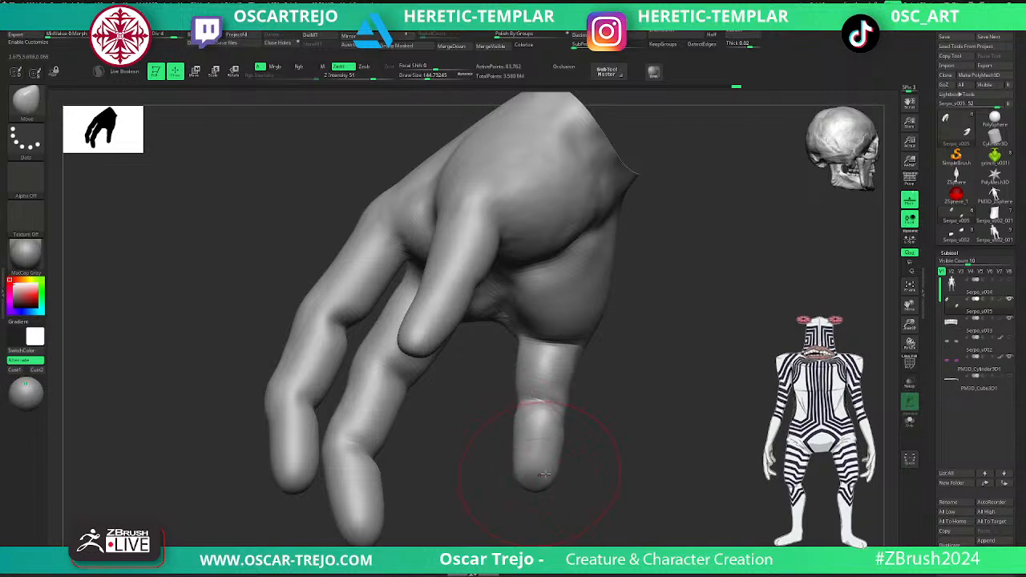
left_click_drag(590, 456, 651, 409)
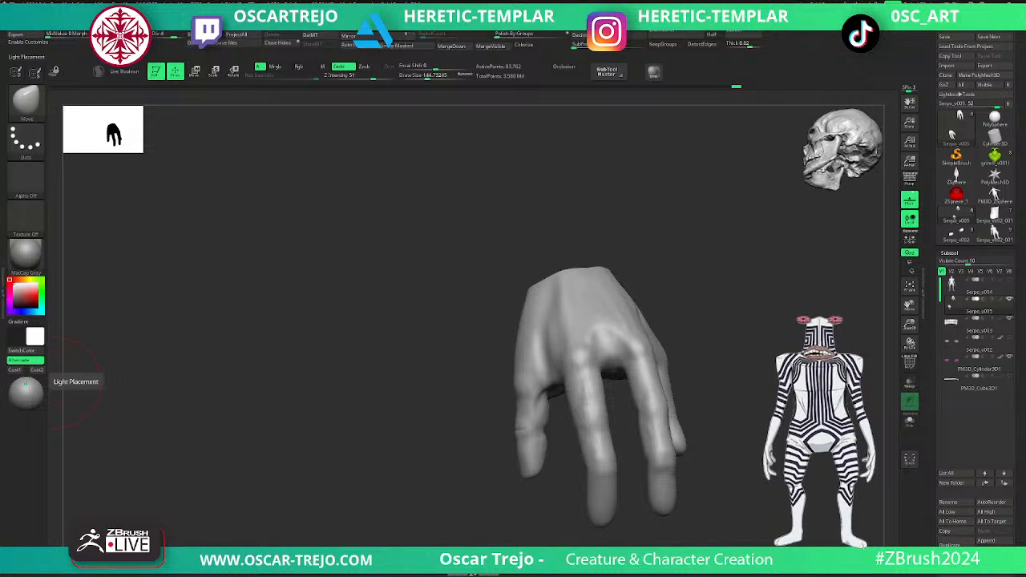
- Build up the web between the rear outer finger and its neighbour with the Standard brush at a draw size of about 65
mouse_move(730, 369)
left_mouse_down()
mouse_move(703, 361)
mouse_move(738, 385)
mouse_move(697, 377)
mouse_move(758, 361)
mouse_move(754, 377)
mouse_move(808, 347)
left_mouse_up()
key("b")
key("s")
key("t")
key("[")
key("[")
key("[")
key("[")
key("[")
key("[")
key("[")
key("[")
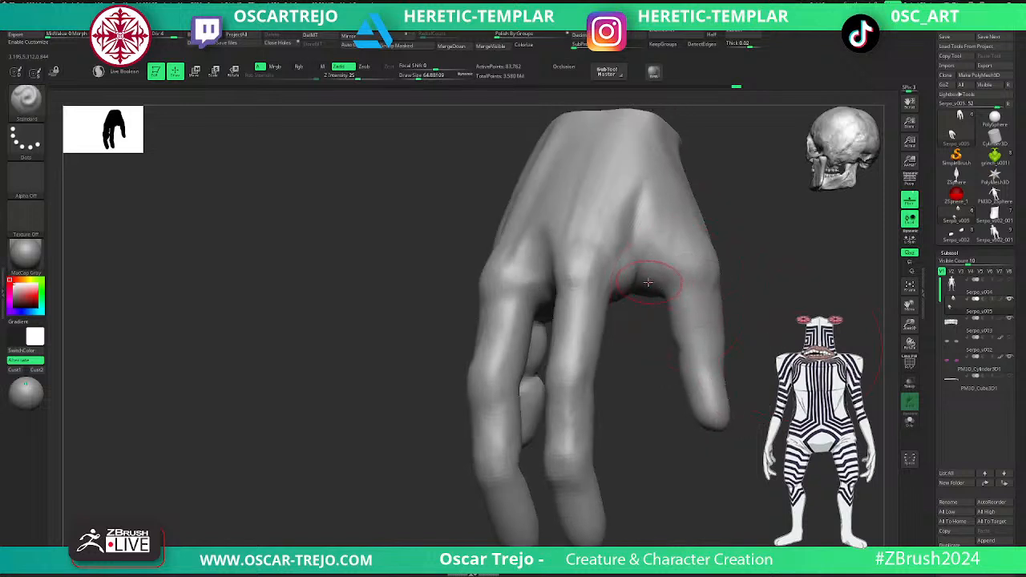
mouse_move(653, 282)
left_mouse_down()
mouse_move(649, 271)
mouse_move(665, 285)
left_mouse_up()
- Carve the folds between the finger bases with the DamStandard brush, reducing its draw size to about 51
key("b")
key("d")
key("s")
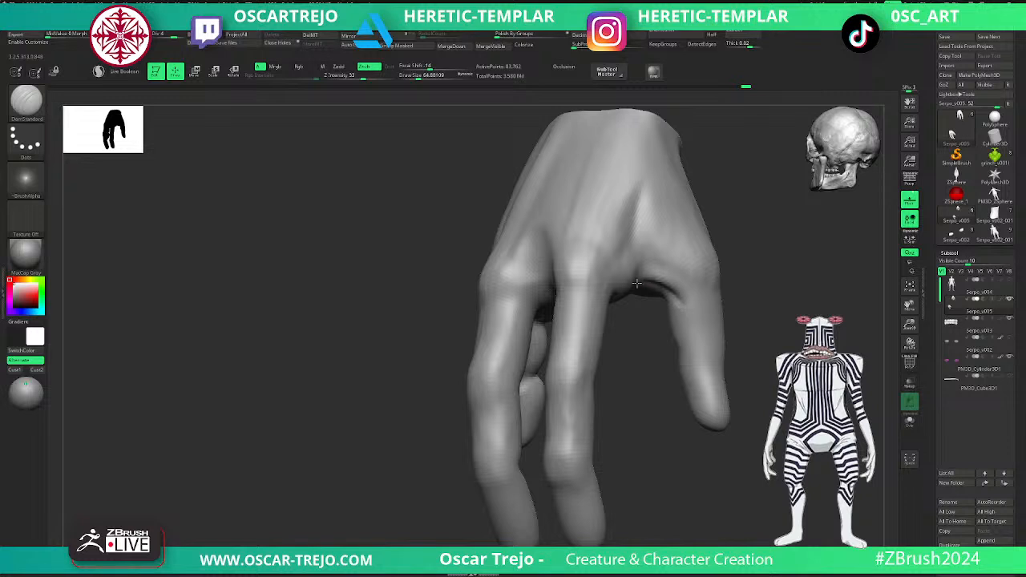
mouse_move(636, 280)
left_mouse_down()
mouse_move(669, 290)
mouse_move(694, 329)
mouse_move(684, 303)
mouse_move(641, 382)
mouse_move(652, 377)
left_mouse_up()
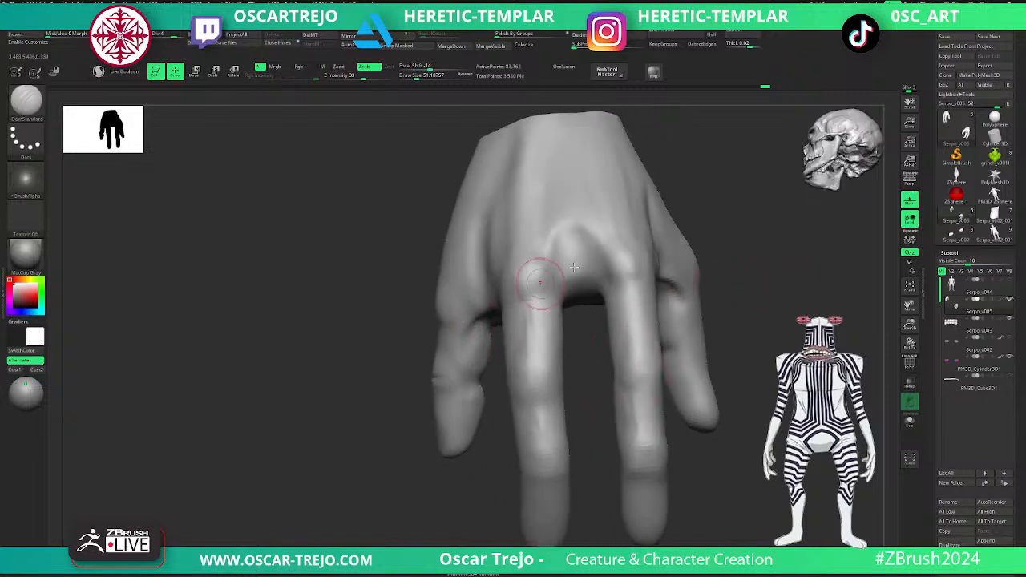
left_click_drag(685, 316, 687, 319)
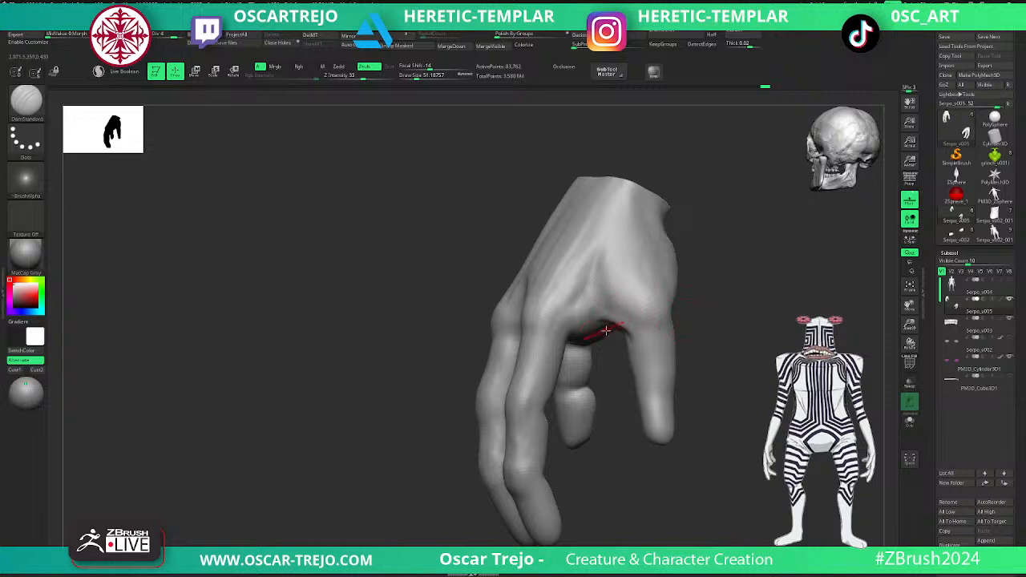
- Lower the hand to subdivision level 1 and reshape the rear outer finger with the Move brush
key("shift+d")
key("shift+d")
key("shift+d")
left_click_drag(719, 393, 678, 398)
key("b")
key("m")
key("v")
key("s")
left_click(675, 418)
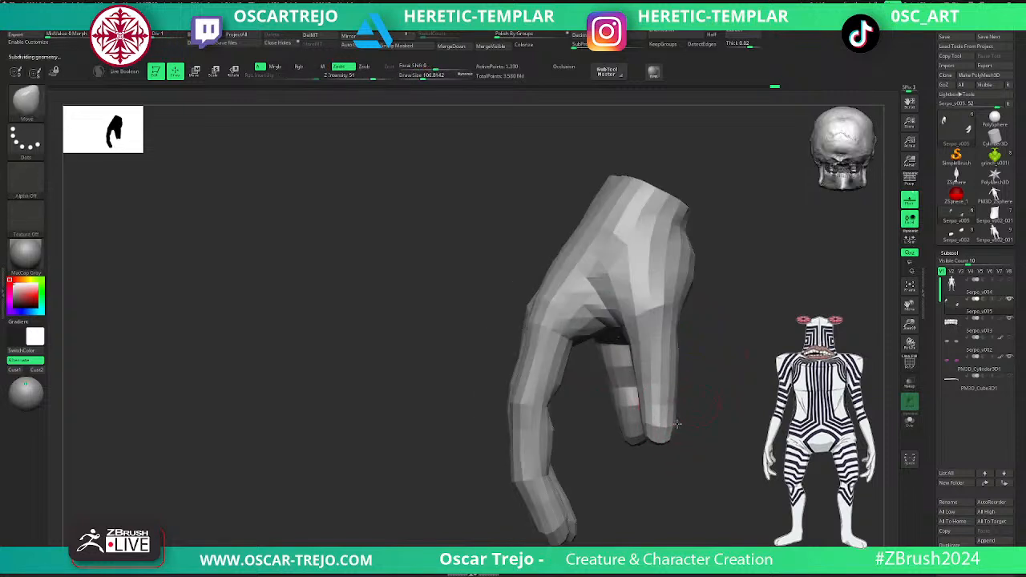
mouse_move(699, 393)
left_mouse_down()
mouse_move(716, 393)
mouse_move(698, 406)
mouse_move(673, 401)
mouse_move(715, 389)
mouse_move(697, 364)
mouse_move(720, 406)
left_mouse_up()
key("s")
left_click(677, 401)
- Raise the hand to subdivision level 3 while refining the rear outer finger's shape with the Move brush
key("d")
left_click_drag(682, 356, 491, 379)
key("ctrl+d")
mouse_move(700, 360)
left_mouse_down()
mouse_move(662, 433)
mouse_move(693, 420)
left_mouse_up()
key("s")
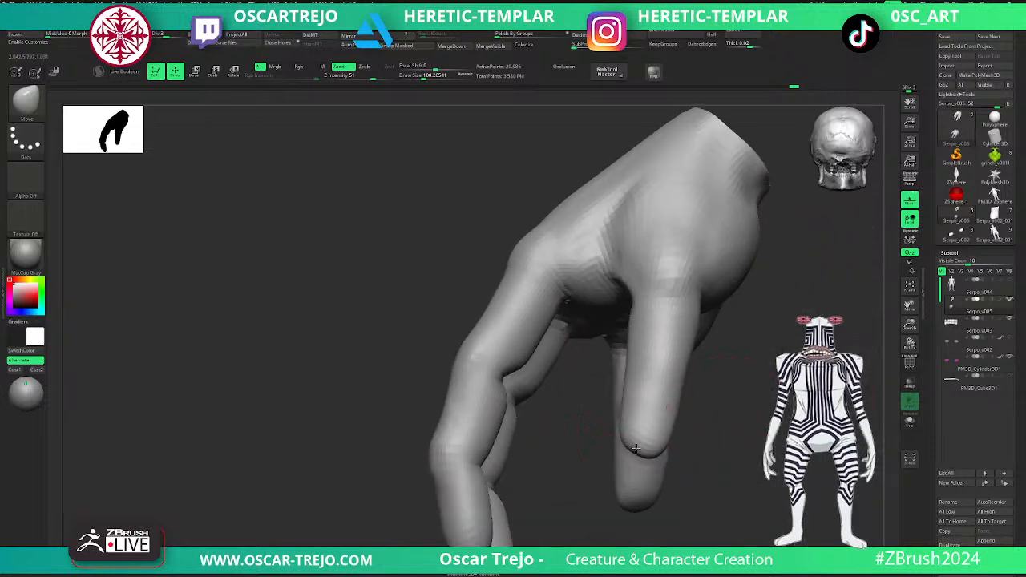
- Build up the rear outer finger's joint and knuckle with the Clay brush at a draw size of about 68, smoothing the result
key("b")
key("c")
key("l")
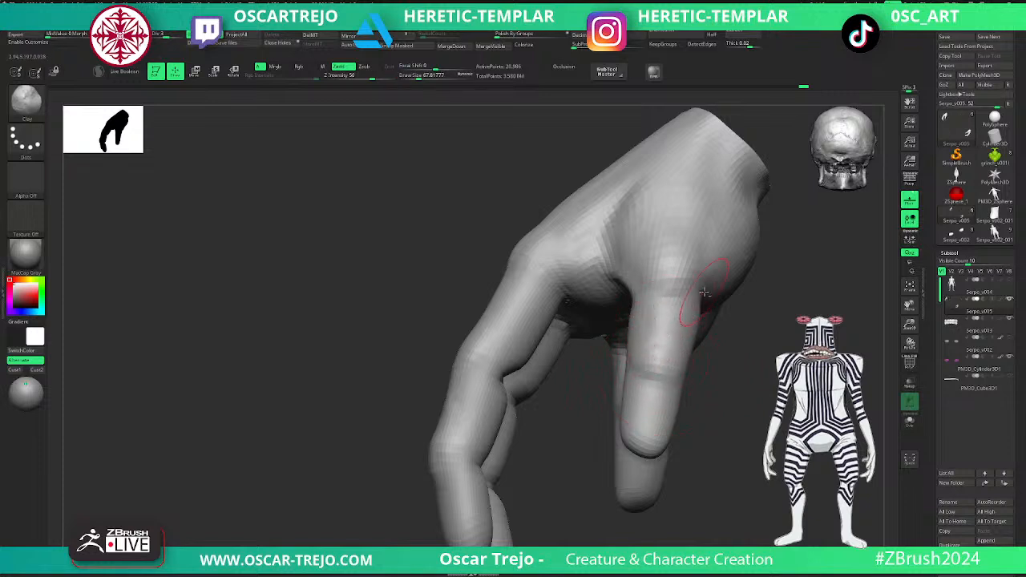
key("shift")
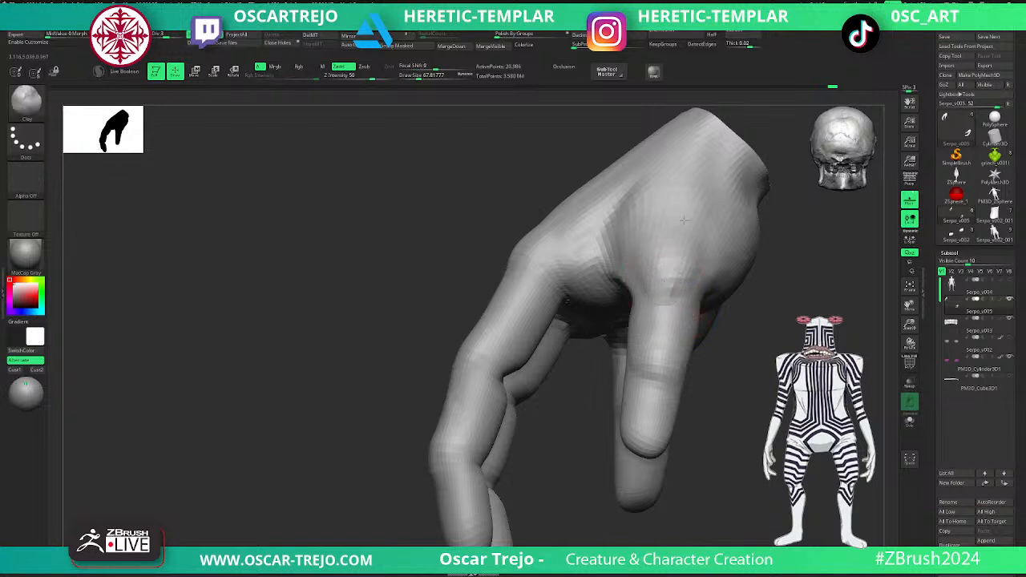
- Raise the hand to subdivision level 4 and refine the outer finger's silhouette with the Move brush
key("ctrl+d")
key("b")
key("m")
key("v")
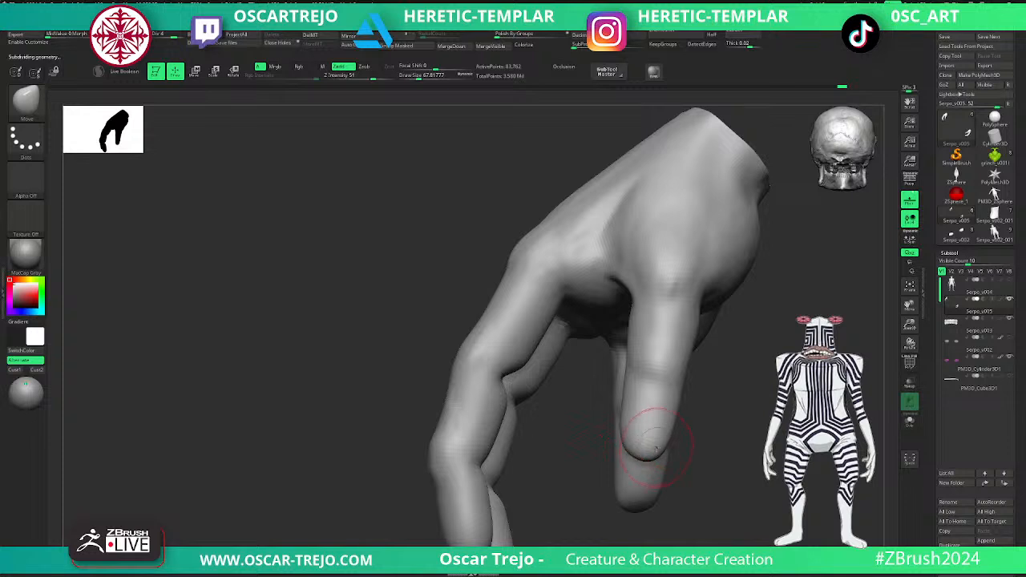
left_click_drag(734, 424, 718, 398, "alt")
mouse_move(717, 398)
left_mouse_down()
mouse_move(802, 401)
mouse_move(712, 417)
left_mouse_up()
mouse_move(722, 377)
left_mouse_down("alt")
mouse_move(735, 394)
mouse_move(680, 332)
mouse_move(636, 330)
mouse_move(670, 340)
left_mouse_up("alt")
- Carve creases at the outer finger's joint and base with the DamStandard brush, reducing its draw size to about 25
key("b")
key("d")
key("s")
mouse_move(790, 305)
left_mouse_down()
mouse_move(688, 326)
mouse_move(743, 309)
mouse_move(724, 310)
left_mouse_up()
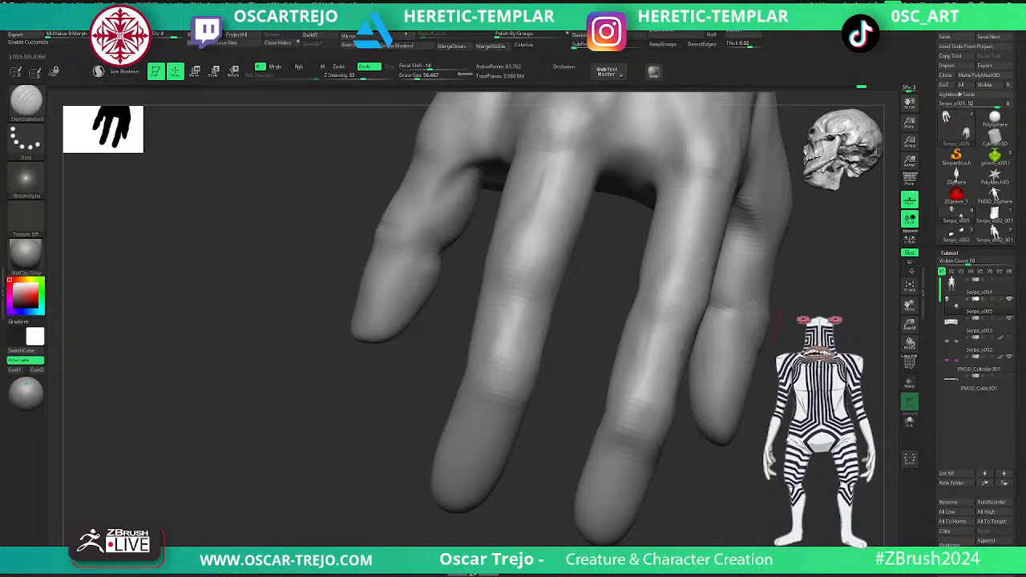
right_click_drag(744, 305, 746, 254)
right_click_drag(757, 296, 700, 294)
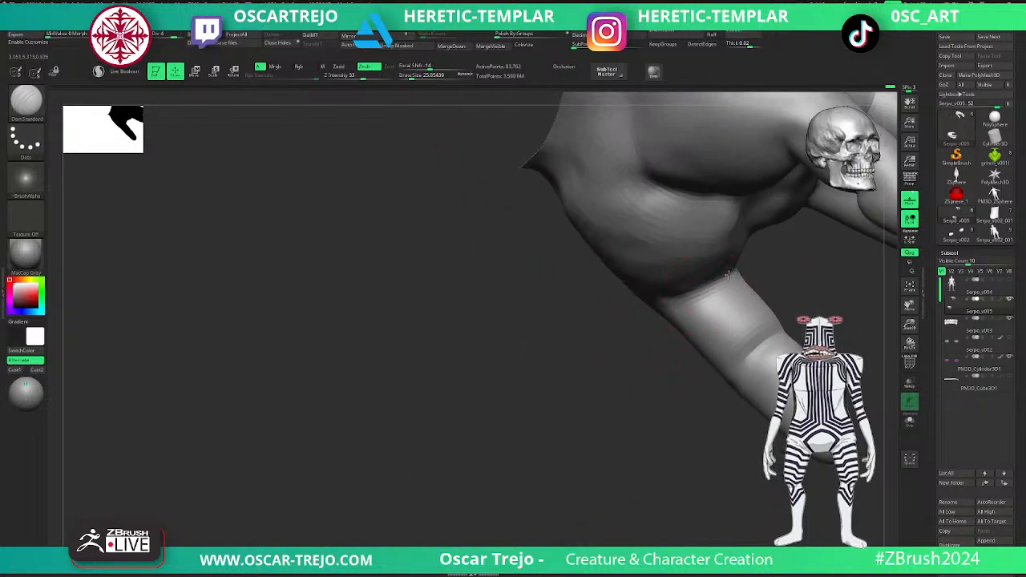
- Reshape the outer finger with the Move brush, starting at a draw size of about 62, and smooth the surface
key("b")
key("m")
key("v")
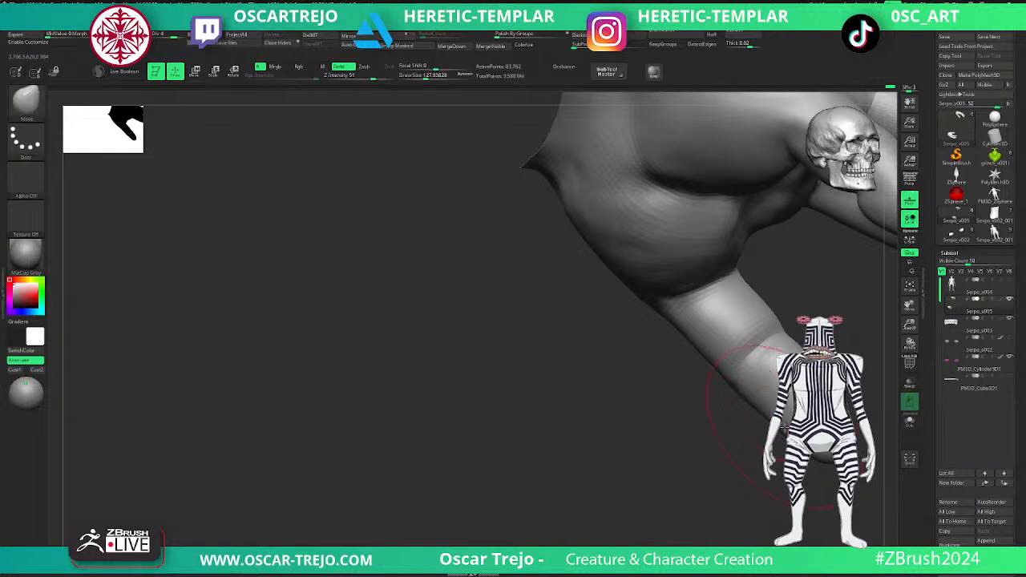
key("bracketleft")
key("bracketleft")
key("bracketleft")
key("bracketleft")
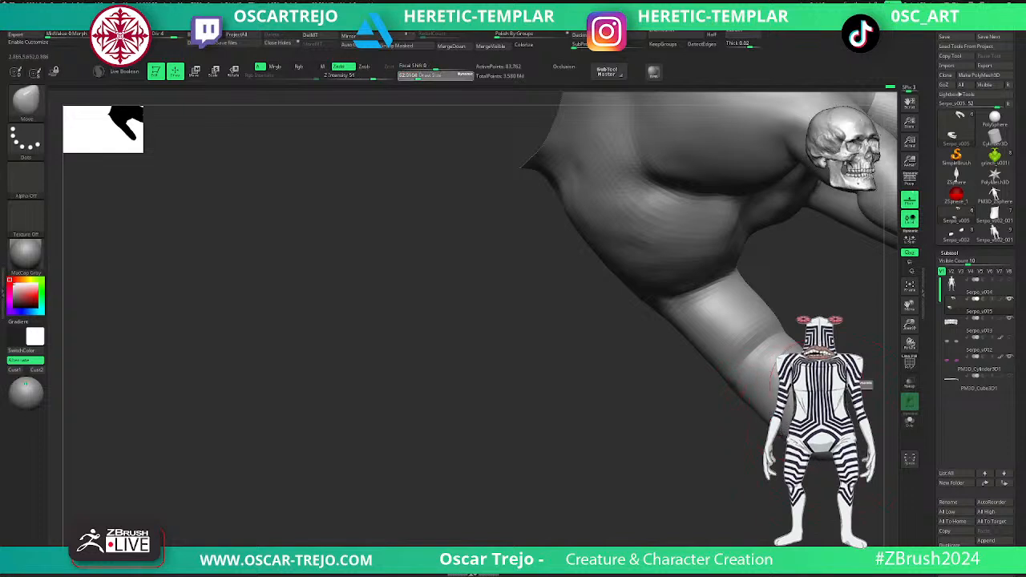
left_click_drag(811, 383, 803, 391)
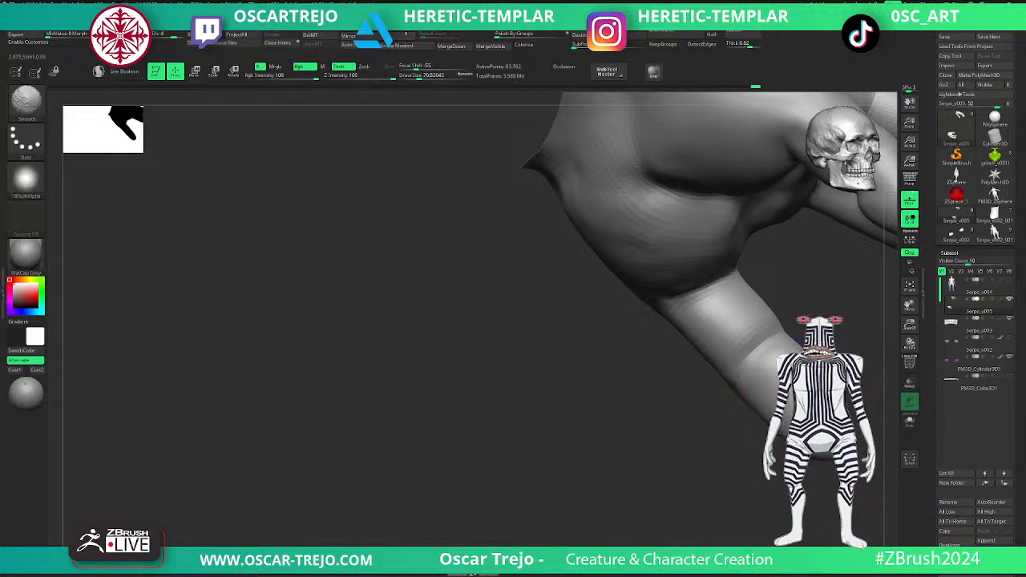
right_click_drag(746, 393, 696, 433, "ctrl")
left_click_drag(697, 433, 513, 456)
left_click_drag(743, 382, 755, 379)
right_click_drag(744, 369, 705, 399, "ctrl")
- Refine the finger creases with the DamStandard brush, adjusting its draw size
mouse_move(659, 386)
left_mouse_down("shift")
mouse_move(661, 362)
mouse_move(647, 374)
mouse_move(670, 358)
left_mouse_up("shift")
key("b")
key("d")
key("s")
- Sculpt the web between the two middle knuckles with the Standard brush at a draw size of about 51, smoothing the result
key("s")
right_click_drag(679, 375, 687, 347, "alt")
right_click_drag(687, 346, 658, 353)
right_click_drag(725, 315, 650, 350)
key("b")
key("s")
key("t")
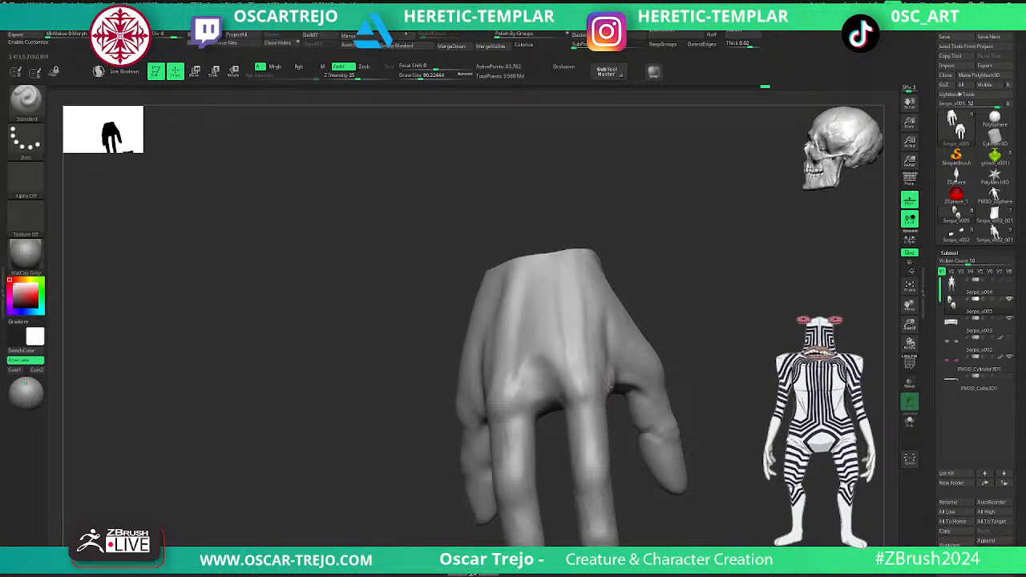
right_click_drag(554, 417, 537, 405)
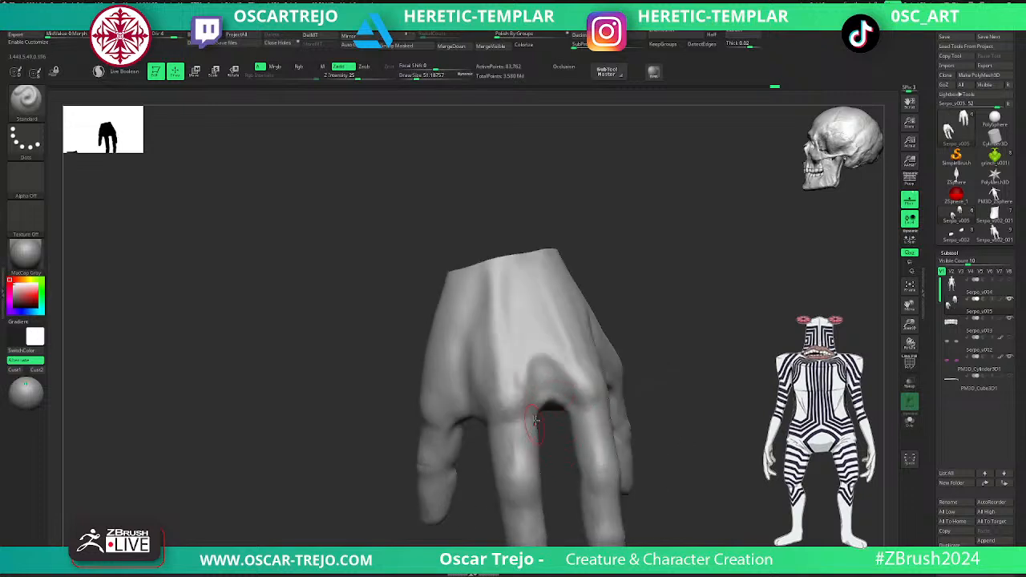
key("shift")
- Smooth the central crease of the palm
key("shift")
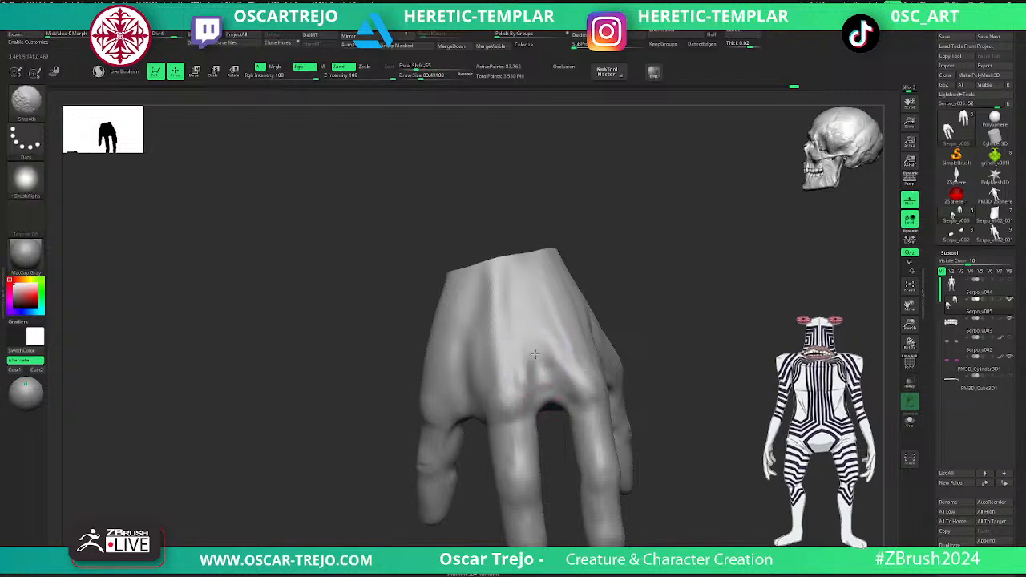
mouse_move(662, 337)
left_mouse_down("alt")
mouse_move(664, 319)
mouse_move(694, 326)
mouse_move(650, 334)
mouse_move(697, 336)
mouse_move(692, 323)
mouse_move(696, 398)
mouse_move(677, 295)
left_mouse_up("alt")
key("shift")
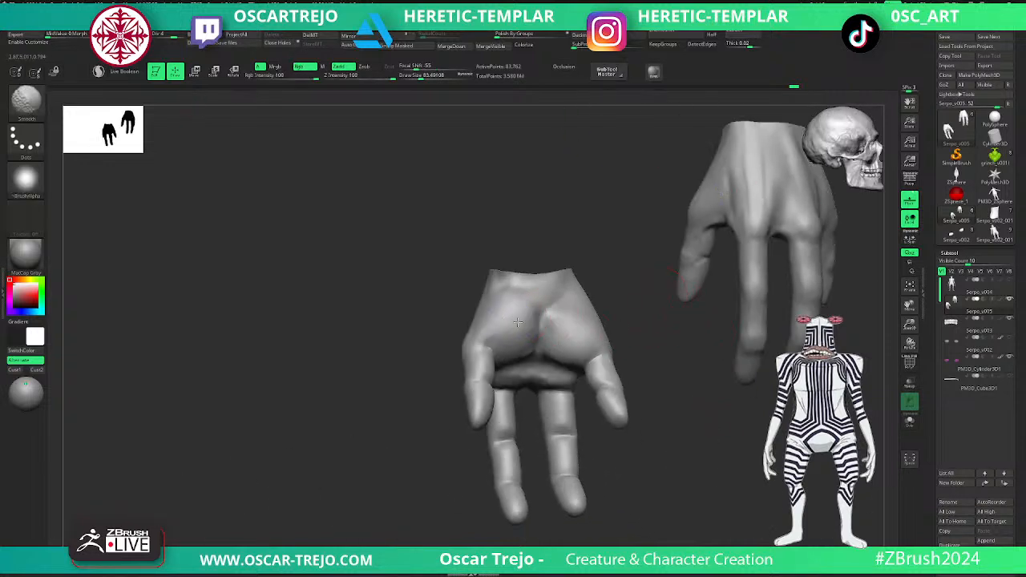
left_click_drag(522, 332, 555, 319, "shift")
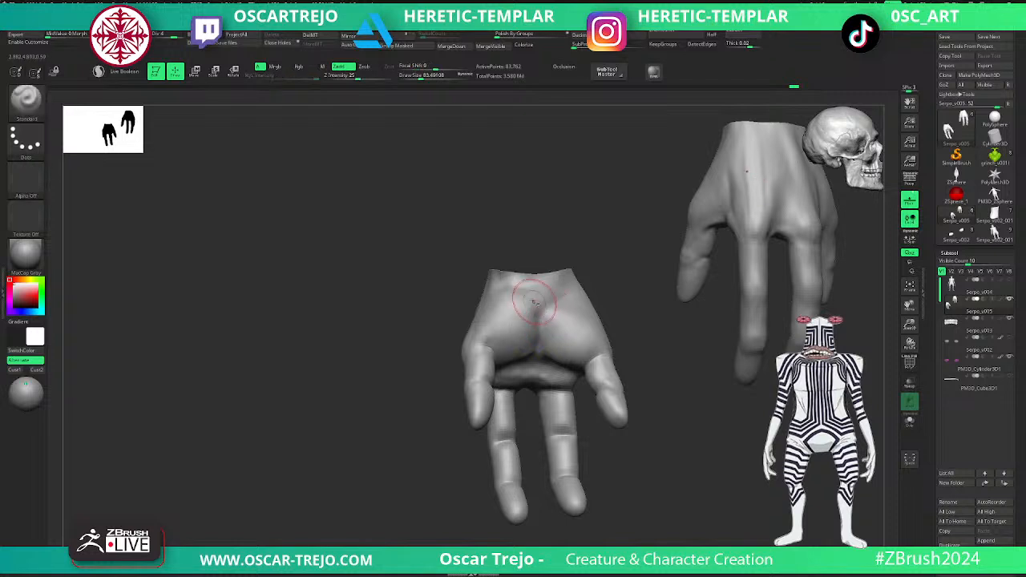
- Lower the hands to subdivision level 1 and grow the visible area to include the forearm beyond the wrist
key("ctrl+shift")
key("shift+d")
key("shift+d")
key("shift+d")
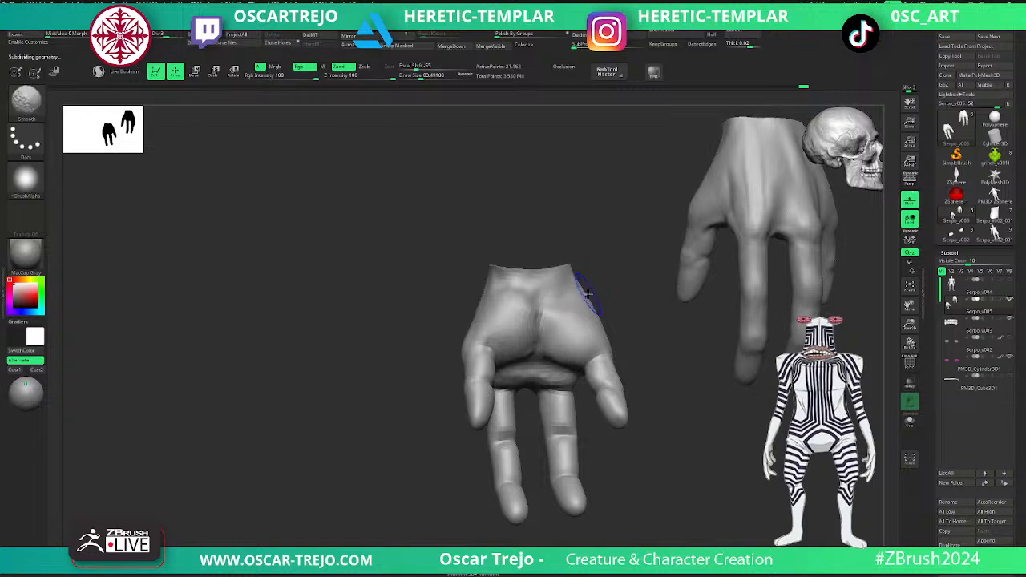
key("ctrl+shift+x")
key("ctrl+shift+a")
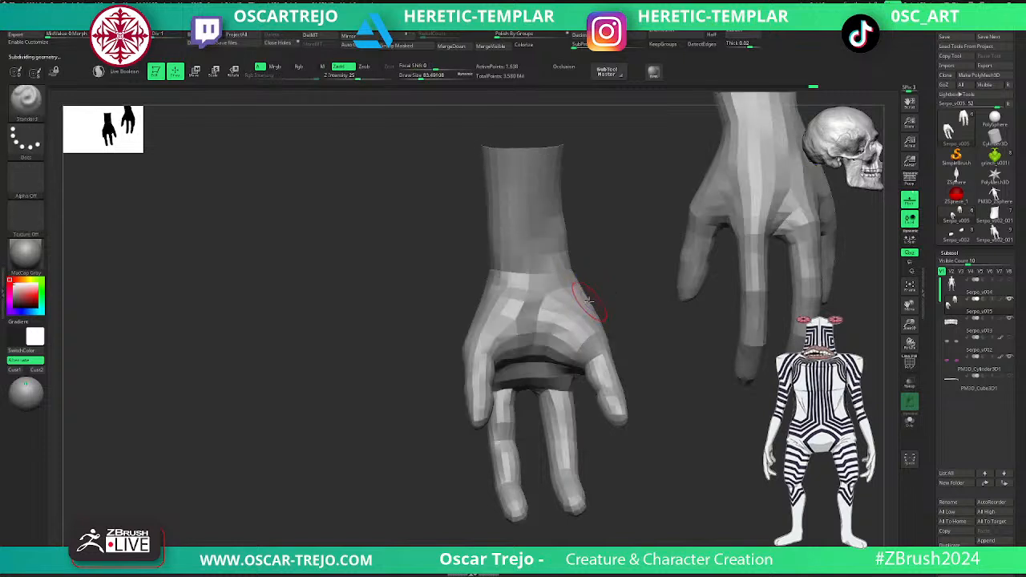
- Raise the hands to subdivision level 5 and set the ClayBuildup brush to a draw size of about 152
key("d")
key("d")
key("d")
key("d")
key("b")
key("c")
key("b")
key("bracketright")
key("bracketright")
key("bracketright")
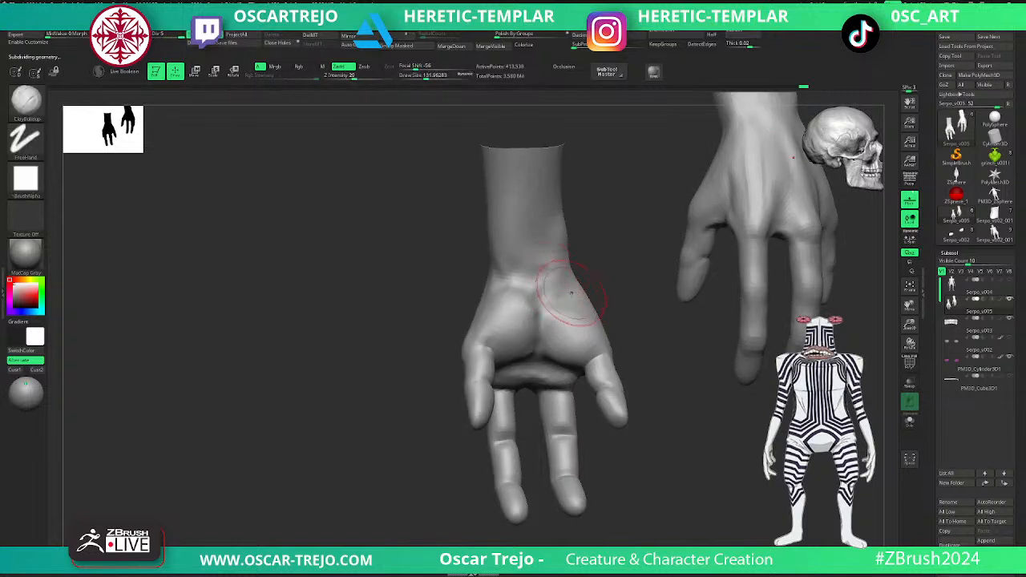
- Bring the hands down to subdivision level 3 and build up the heel of the palm with the Clay brush
key("ctrl")
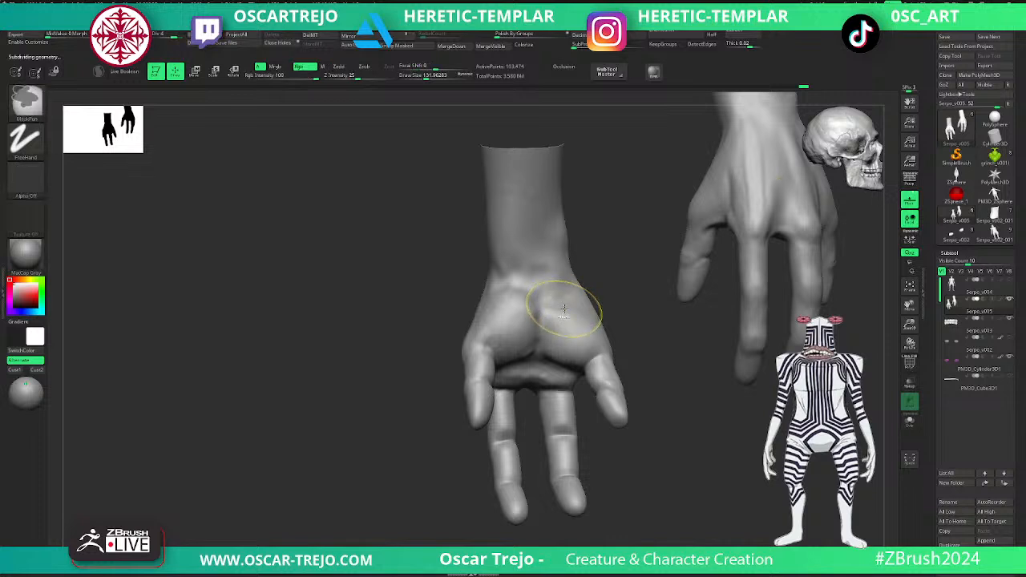
key("shift+d")
key("shift+d")
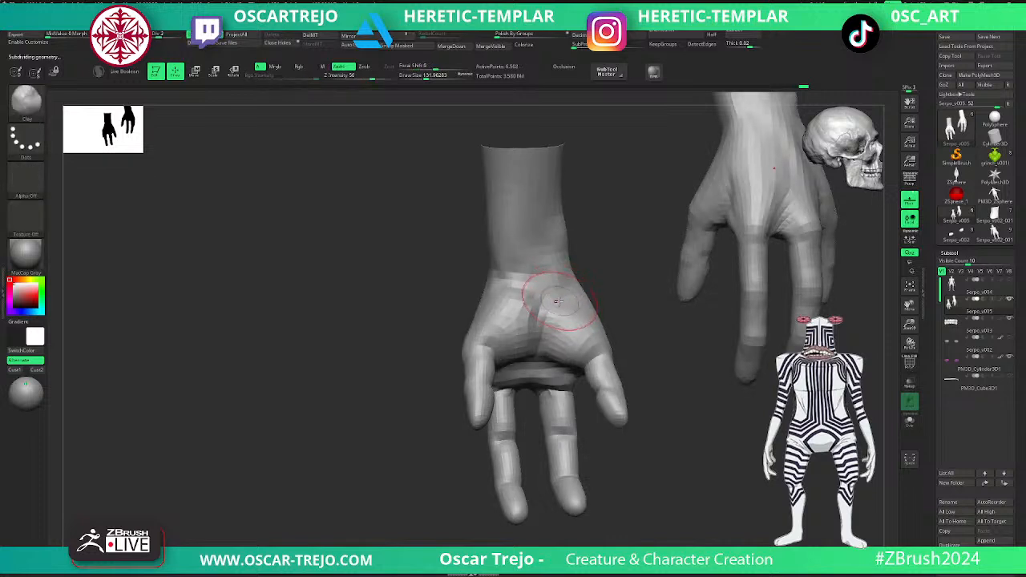
key("d")
mouse_move(506, 294)
left_mouse_down()
mouse_move(483, 318)
mouse_move(520, 290)
left_mouse_up()
- Sculpt the inner wrist tendons and wrist transition with the Standard brush at a draw size of about 94, smoothing the strokes
key("b")
key("s")
key("t")
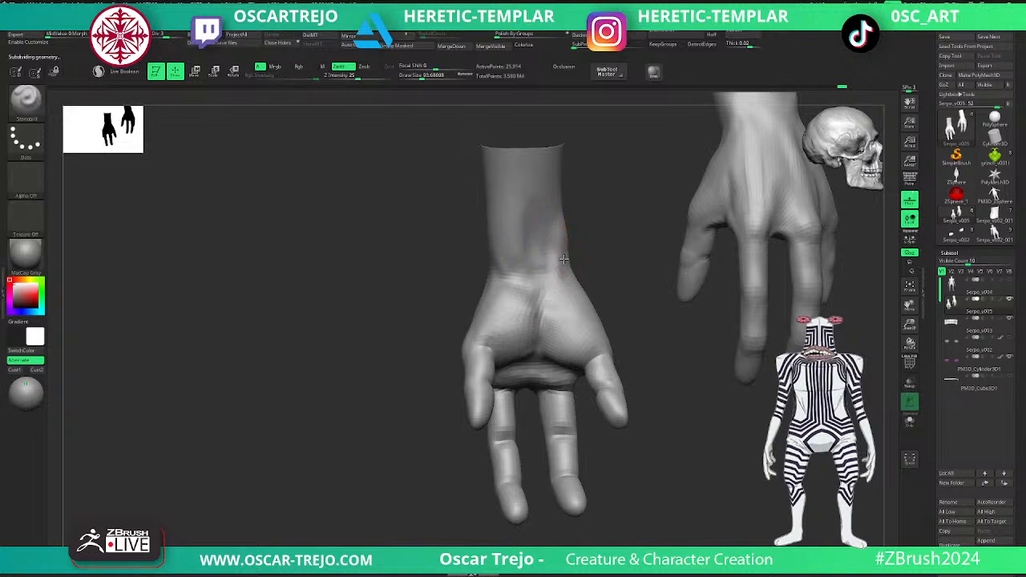
left_click_drag(591, 246, 485, 282)
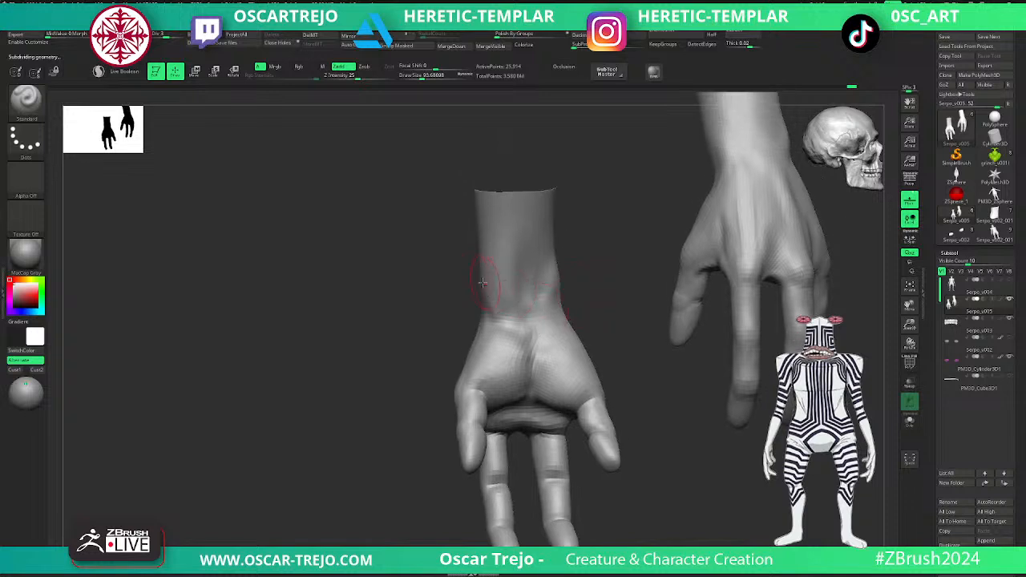
left_click_drag(444, 323, 603, 279)
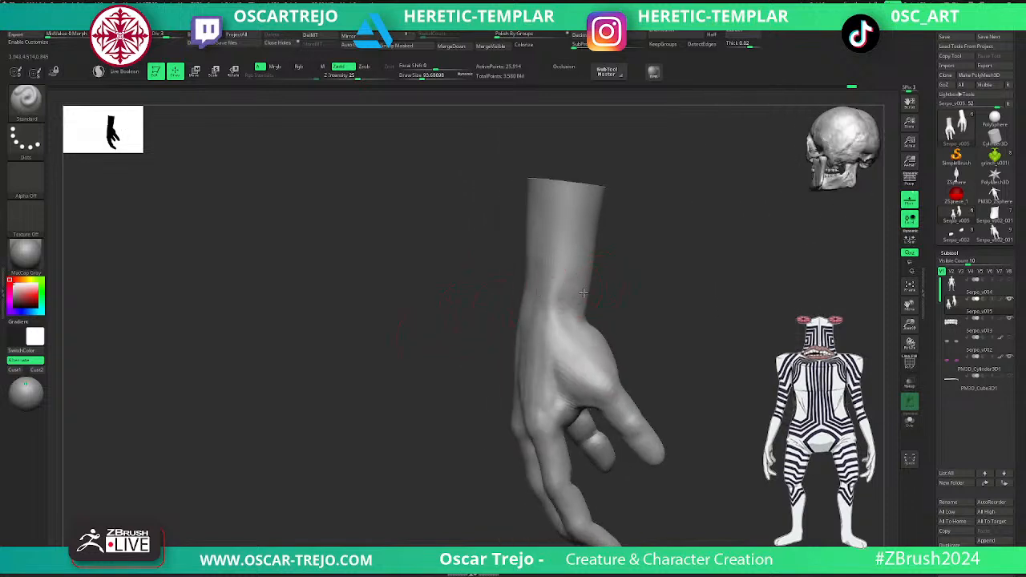
key("shift")
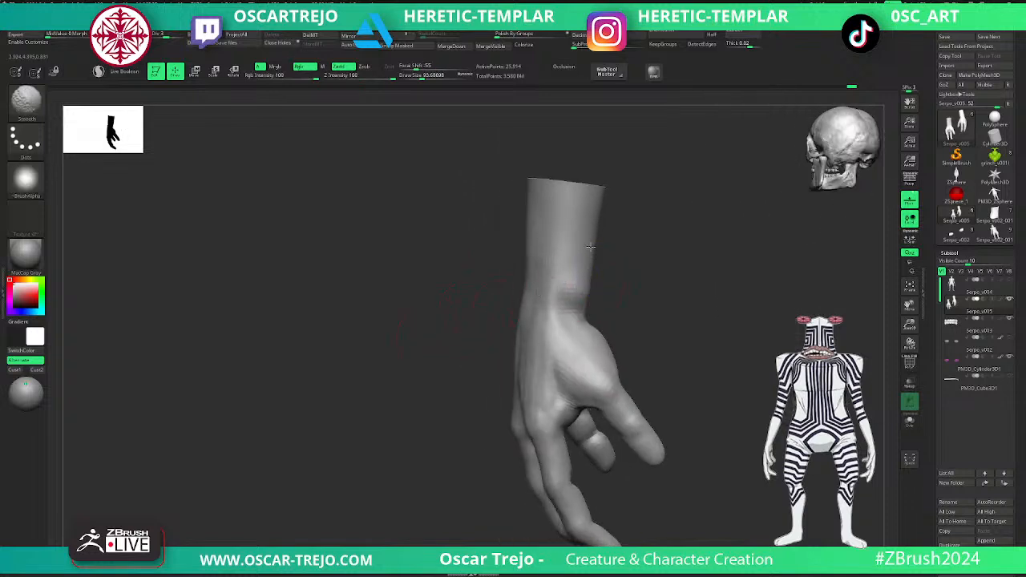
- Adjust the palm heel and wrist contours with the Move brush at a draw size of about 116, smoothing where needed
key("b")
key("m")
key("v")
key("s")
key("s")
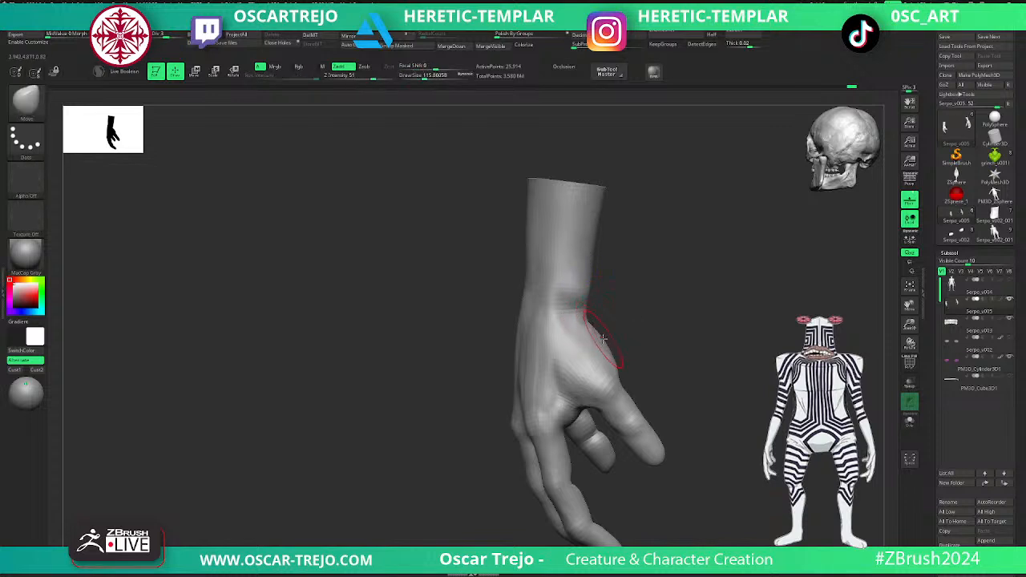
key("shift")
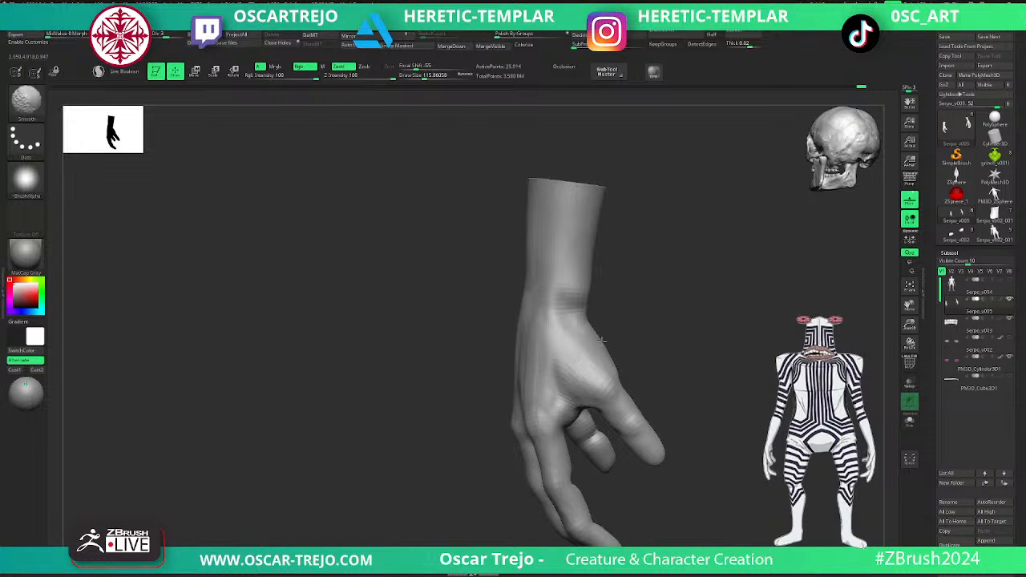
left_click_drag(614, 363, 605, 351, "shift")
left_click_drag(669, 325, 571, 331)
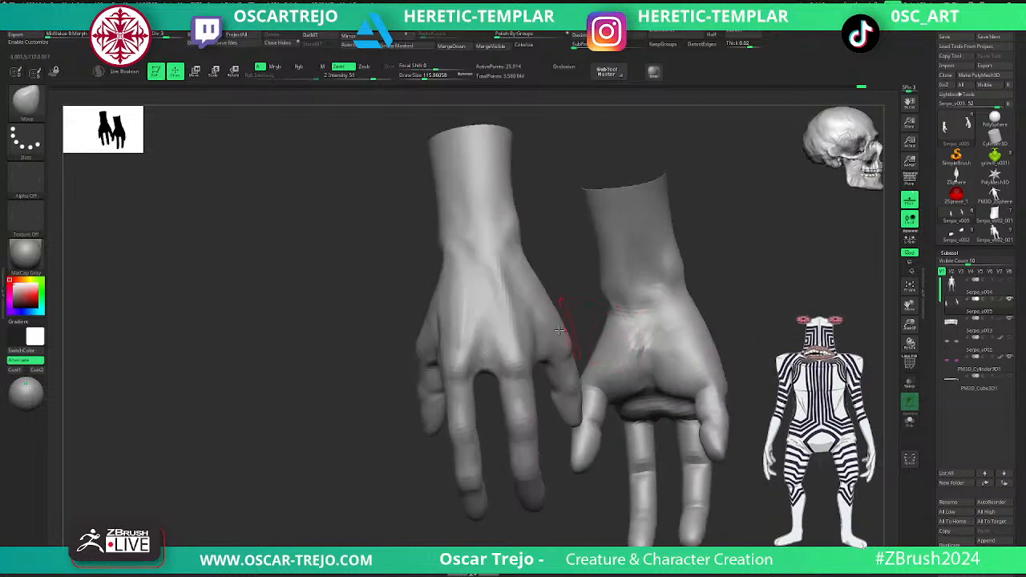
mouse_move(721, 317)
left_mouse_down()
mouse_move(647, 327)
mouse_move(607, 364)
left_mouse_up()
left_click_drag(730, 312, 673, 330)
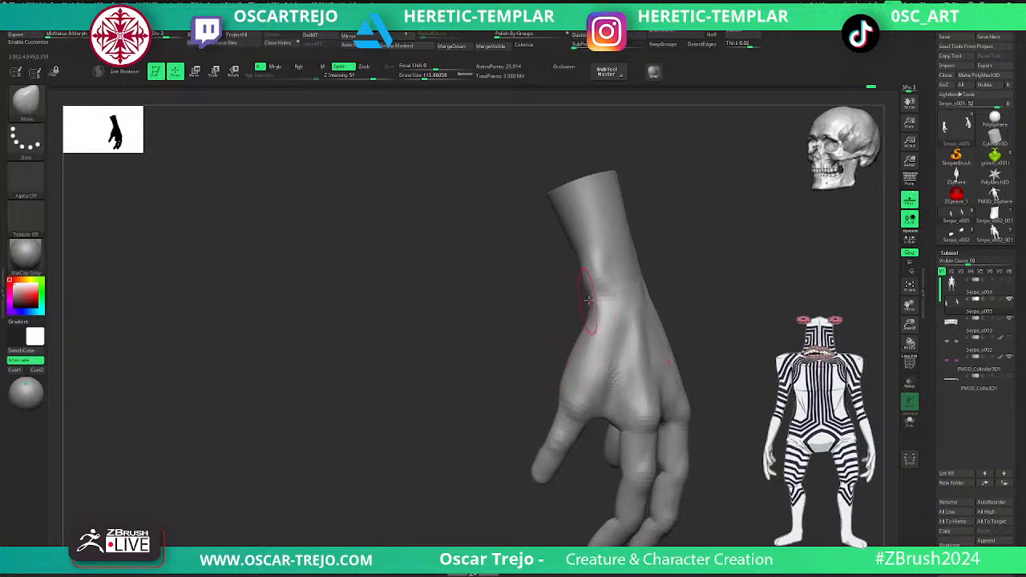
- Select the ClayBuildup brush, reveal the rest of the creature's body and frame the whole figure from the front
key("b")
key("c")
key("b")
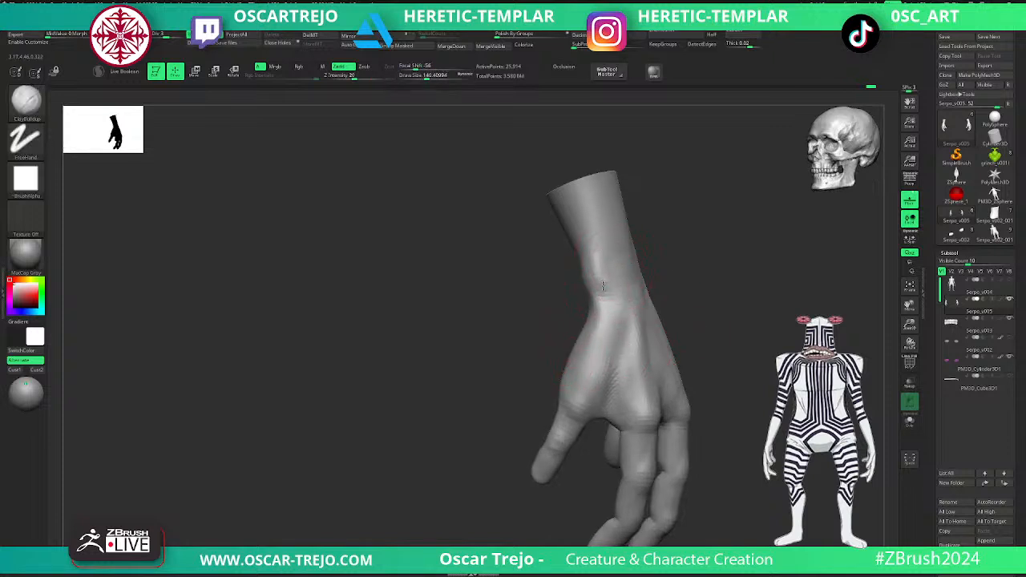
left_click(733, 285, "ctrl+shift")
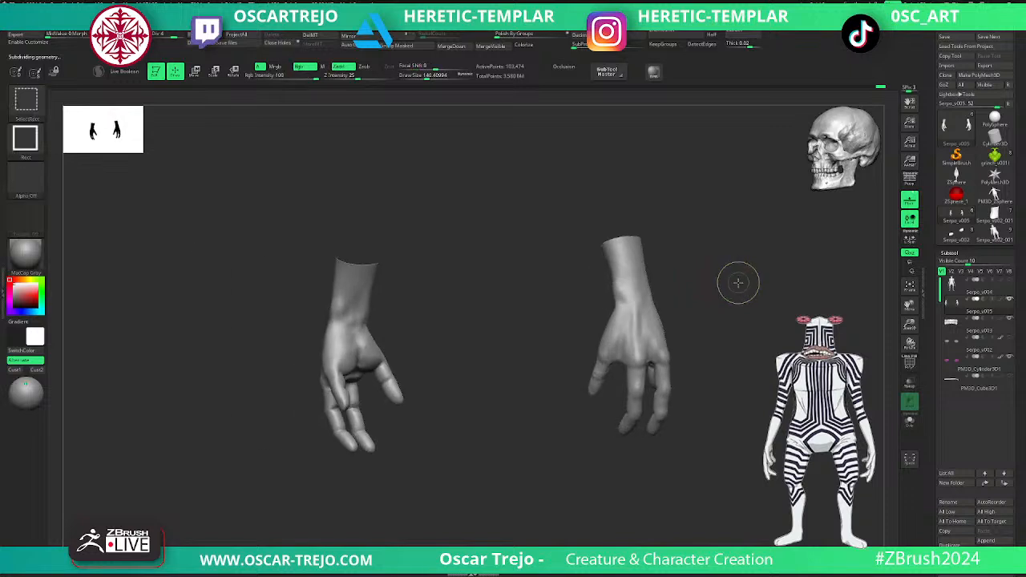
left_click(738, 282, "ctrl+shift")
key("f")
left_click_drag(722, 293, 722, 368, "alt")
mouse_move(688, 241)
left_mouse_down("alt")
mouse_move(689, 275)
mouse_move(533, 360)
left_mouse_up("alt")
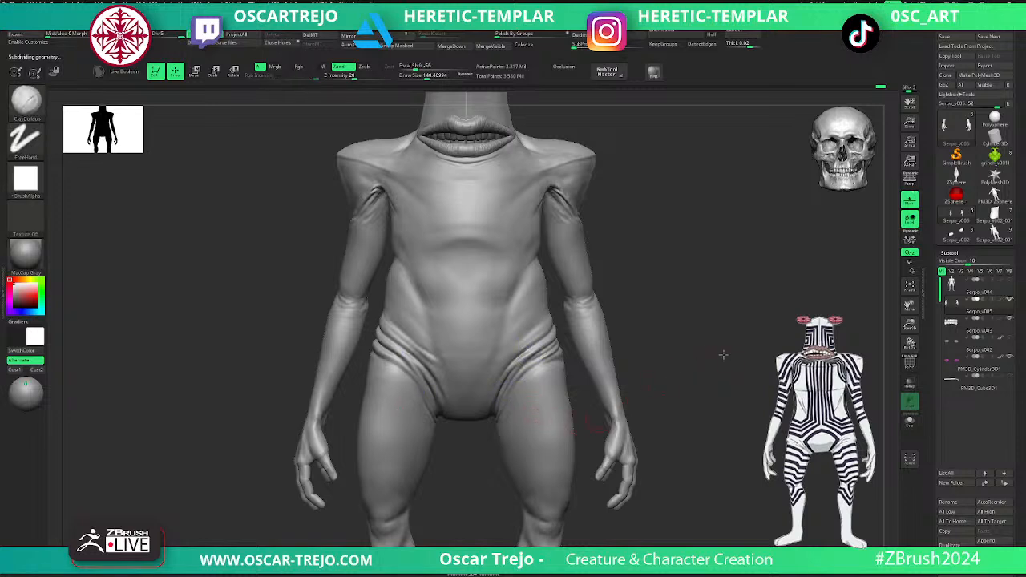
key("f")
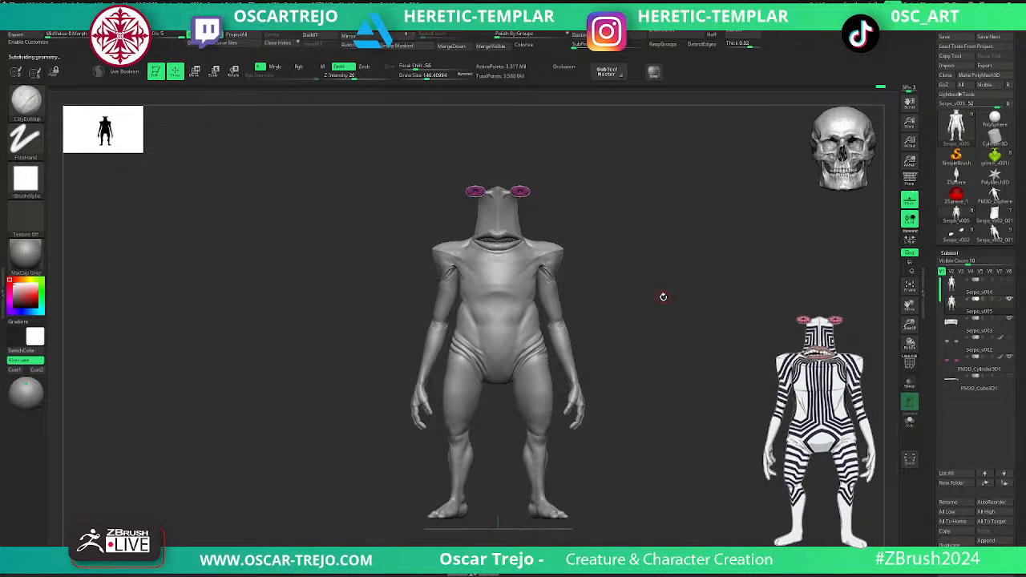
- Make the purple eye segments the active subtool and bring up the move gizmo on them
left_click_drag(663, 297, 490, 239)
left_click(463, 187, "alt")
left_click_drag(502, 190, 548, 401, "alt")
key("w")
left_click_drag(481, 366, 508, 365)
key("ctrl+z")
key("ctrl+z")
key("ctrl+z")
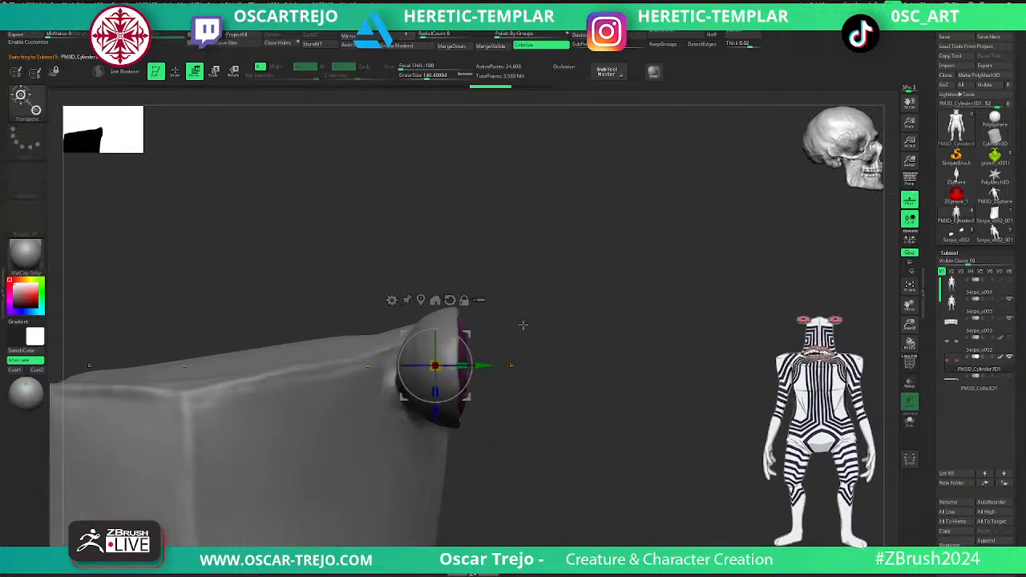
- Reset the gizmo's orientation and move the purple eye segments forward out of the eye cups
left_click(450, 300, "alt")
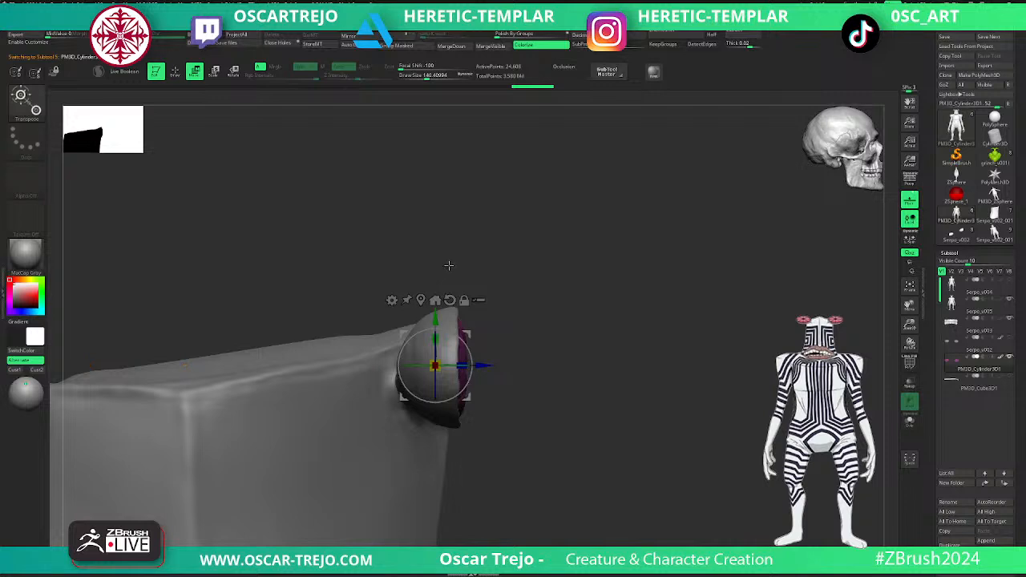
left_click_drag(486, 363, 510, 360)
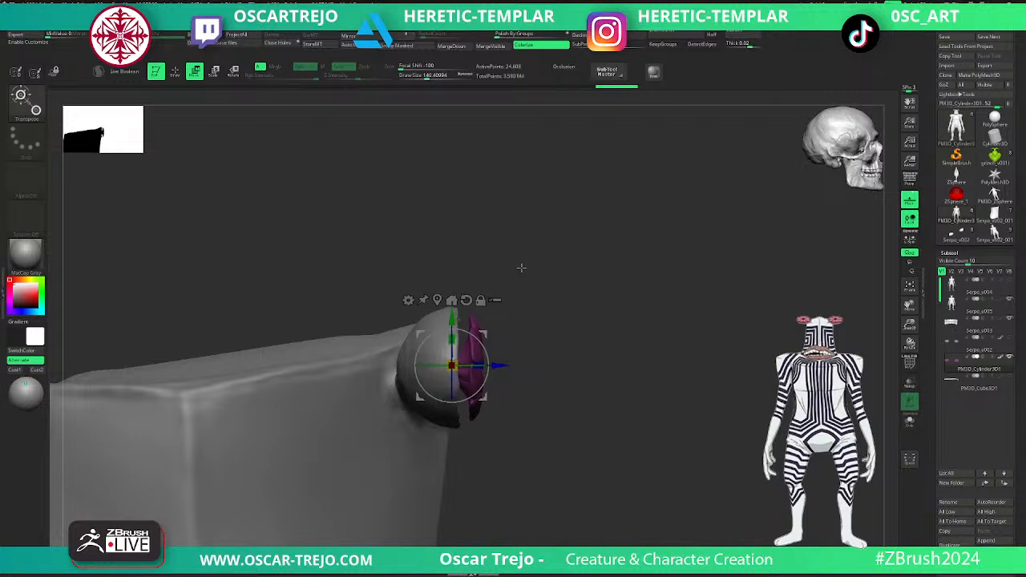
key("q")
- Isolate one eye's purple segments and move them slightly back into the eye cup
key("shift")
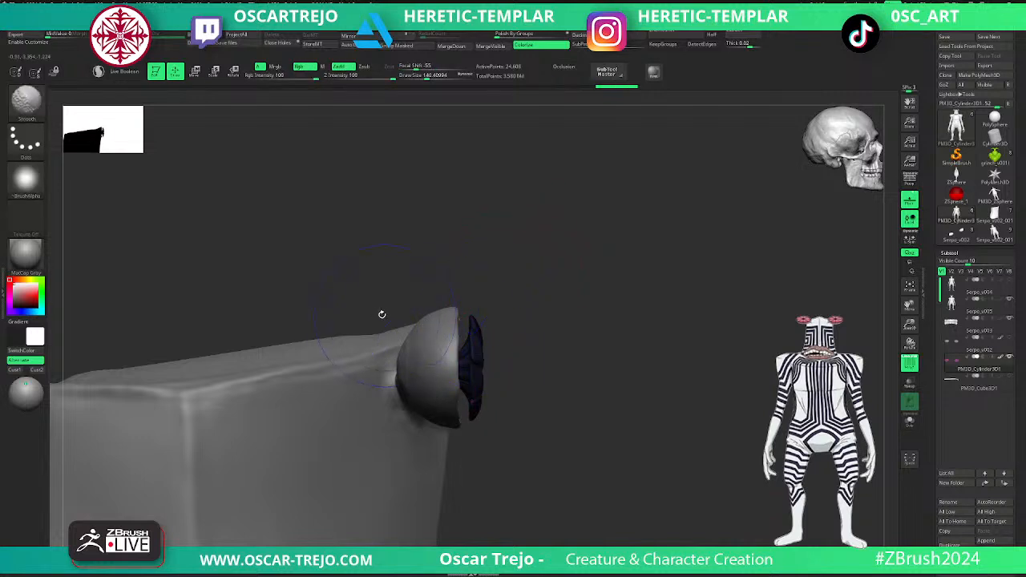
mouse_move(340, 261)
left_mouse_down("ctrl")
mouse_move(436, 465)
mouse_move(472, 483)
left_mouse_up("ctrl")
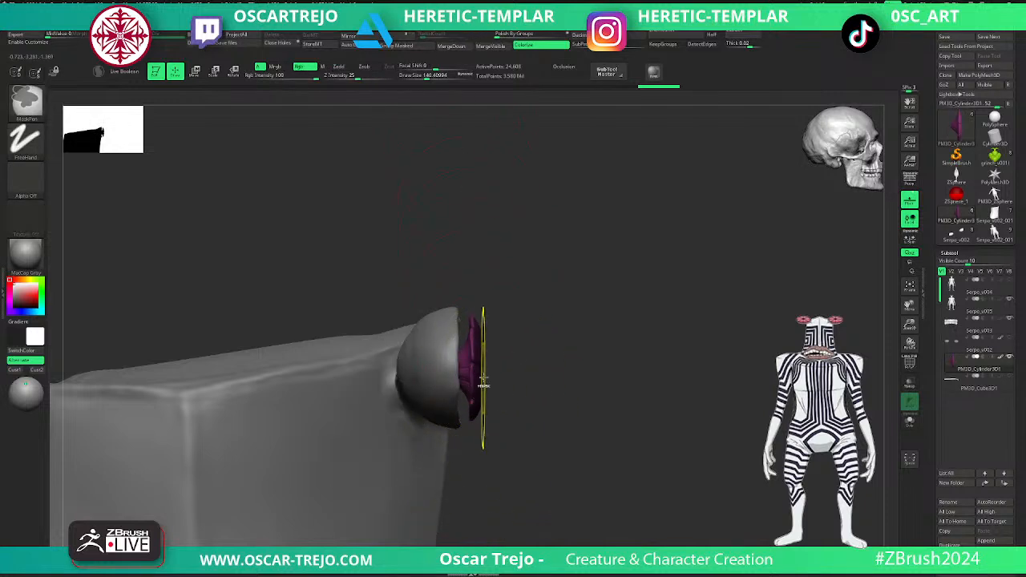
key("w")
left_click_drag(498, 368, 480, 367)
left_click_drag(561, 345, 503, 354)
key("q")
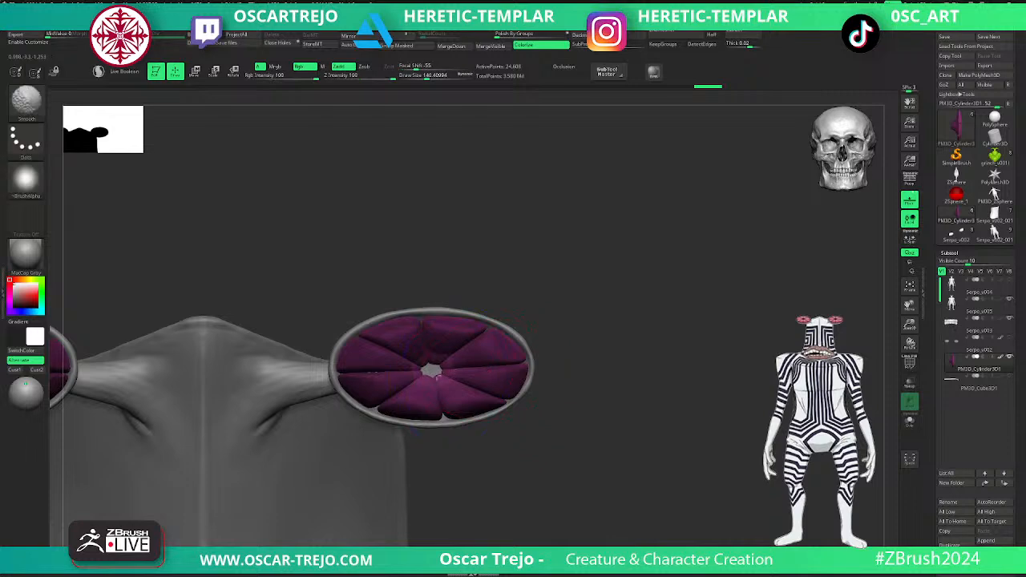
- Fit the purple eye segments to the eye cup's rim by pulling their outer edges with the Move brush
key("w")
mouse_move(592, 348)
left_mouse_down()
mouse_move(572, 351)
mouse_move(566, 323)
mouse_move(637, 323)
mouse_move(618, 361)
left_mouse_up()
key("q")
left_click_drag(489, 359, 633, 328)
key("s")
mouse_move(511, 367)
left_mouse_down()
mouse_move(564, 360)
mouse_move(530, 379)
left_mouse_up()
key("s")
left_click_drag(483, 404, 448, 429)
key("s")
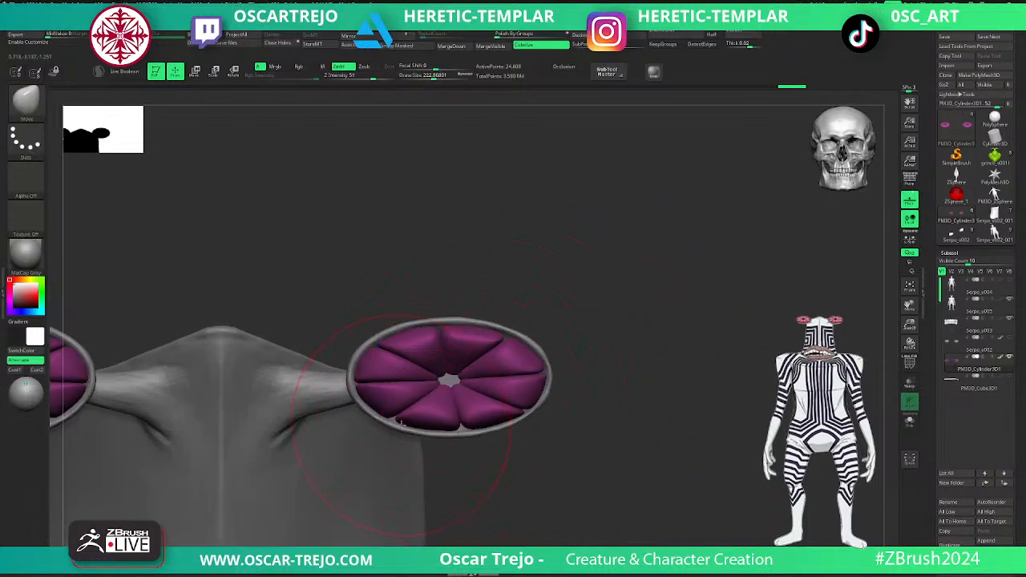
- Puff up the purple eye segments with the Inflat brush and smooth their surfaces
key("b")
key("i")
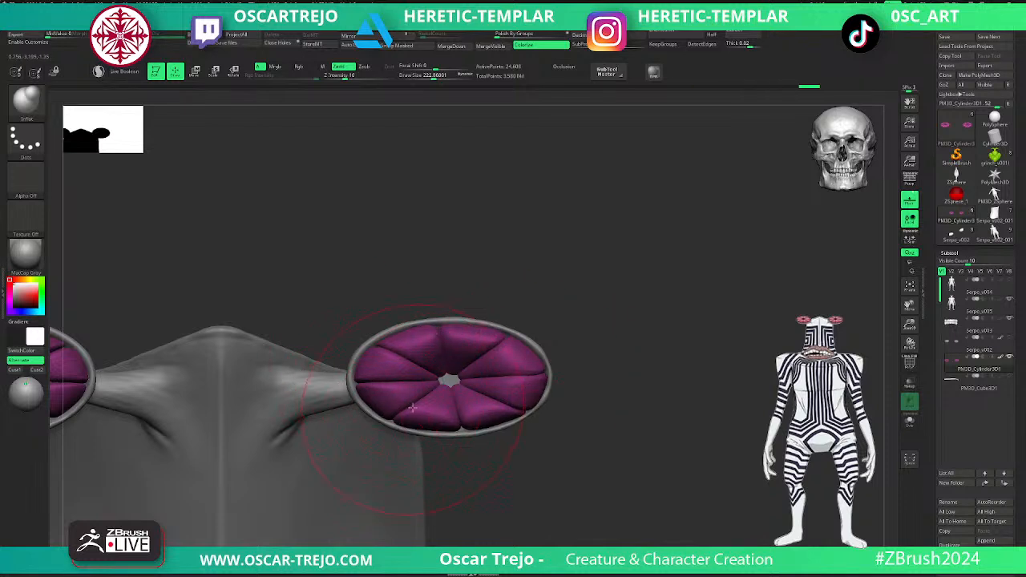
key("shift")
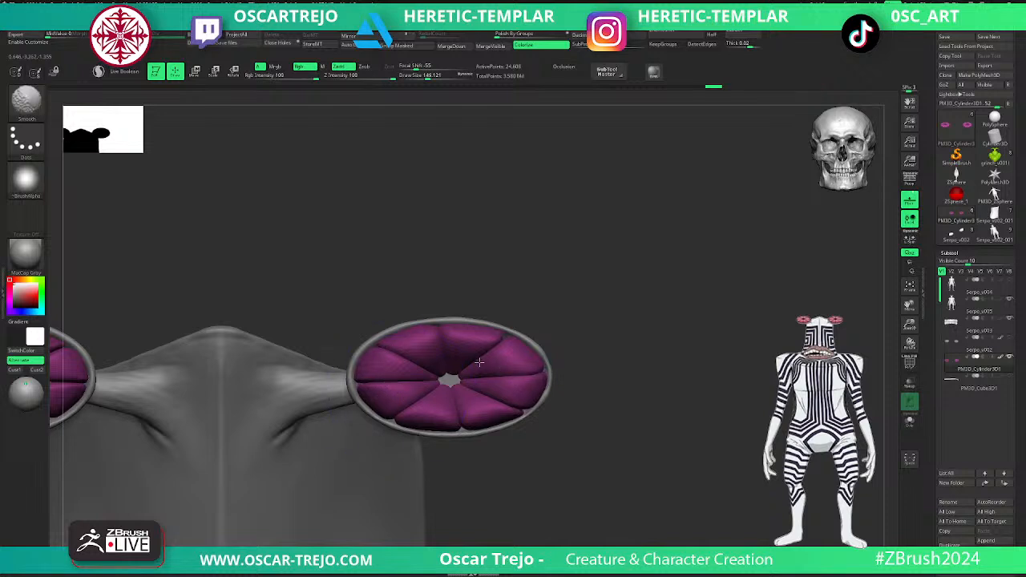
mouse_move(618, 321)
left_mouse_down()
mouse_move(553, 323)
mouse_move(566, 325)
mouse_move(553, 360)
mouse_move(508, 348)
mouse_move(522, 411)
mouse_move(524, 336)
mouse_move(505, 265)
mouse_move(523, 318)
mouse_move(497, 356)
mouse_move(508, 370)
left_mouse_up()
- Make the body the active subtool and even out the eye cup's rim with smoothing and the Move brush
key("b")
key("m")
key("v")
left_click(437, 434, "alt")
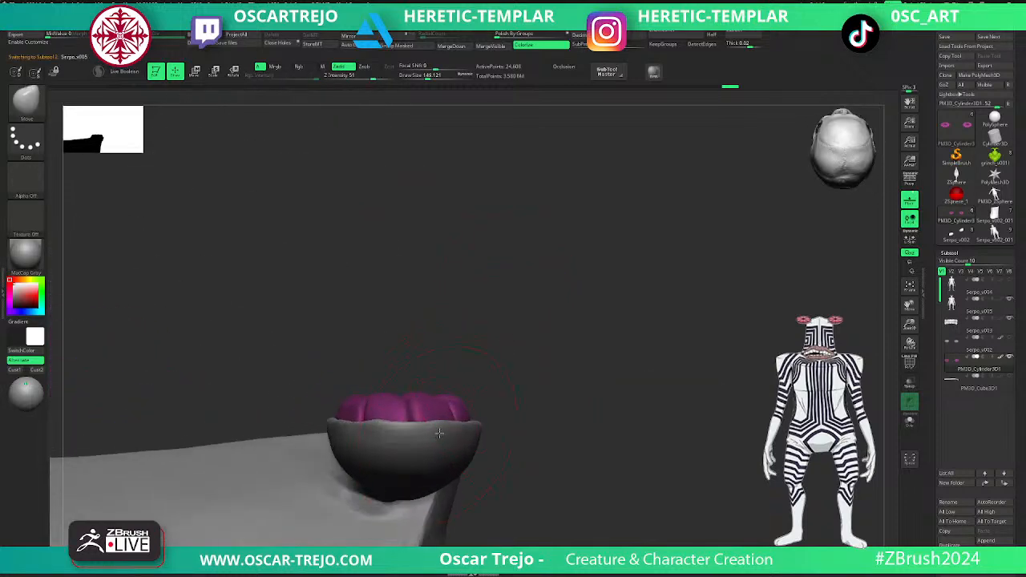
key("shift")
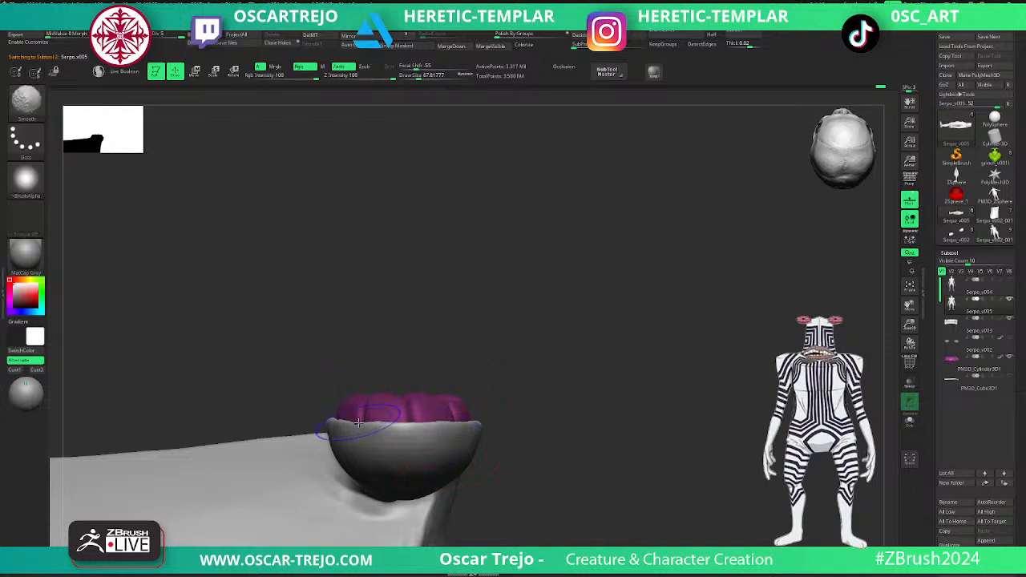
key("s")
mouse_move(361, 428)
left_mouse_down()
mouse_move(341, 426)
mouse_move(567, 244)
mouse_move(544, 334)
left_mouse_up()
key("shift")
key("f")
left_click_drag(541, 246, 654, 403, "shift")
left_click_drag(583, 286, 563, 312, "alt")
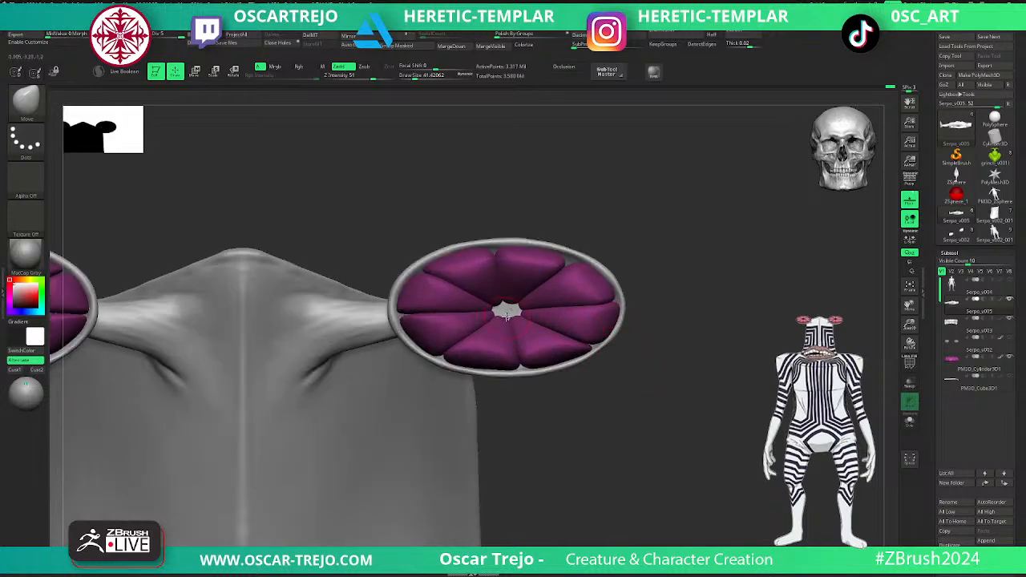
- Reactivate the purple eye segments and inflate their inner tips to narrow the gap at the eye's centre
key("b")
key("i")
key("n")
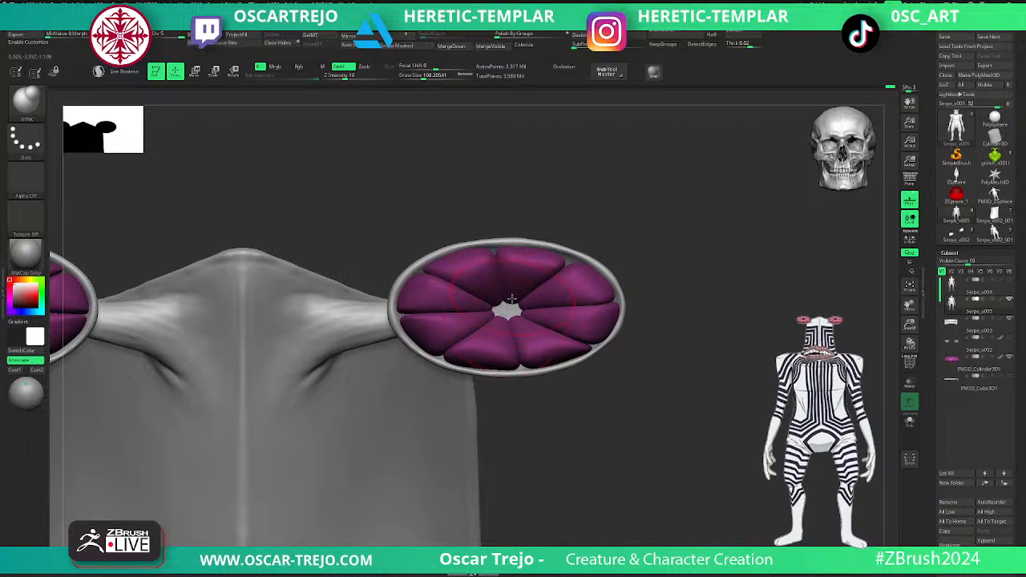
key("shift+f")
key("shift+f")
left_click(506, 311, "alt")
key("s")
left_click_drag(498, 318, 502, 314)
key("ctrl+z")
key("shift")
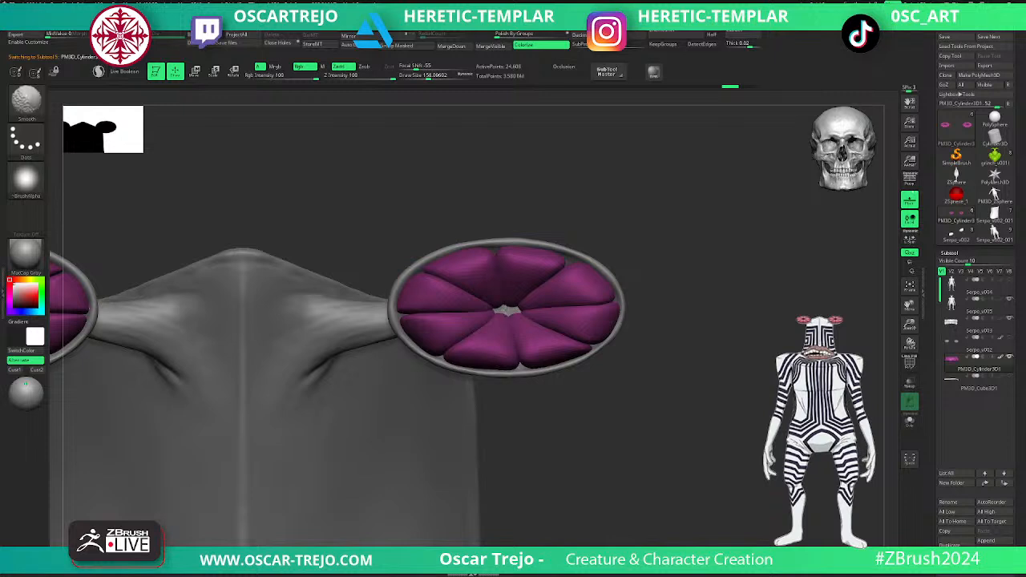
key("s")
left_click_drag(506, 309, 501, 310)
left_click_drag(505, 309, 509, 309)
- Show the Serpo_v002 eyeball spheres over the purple segments and frame one eye from the side
mouse_move(627, 317)
left_mouse_down("alt")
mouse_move(621, 267)
mouse_move(641, 275)
mouse_move(618, 270)
mouse_move(649, 278)
mouse_move(671, 265)
left_mouse_up("alt")
left_click(1005, 337)
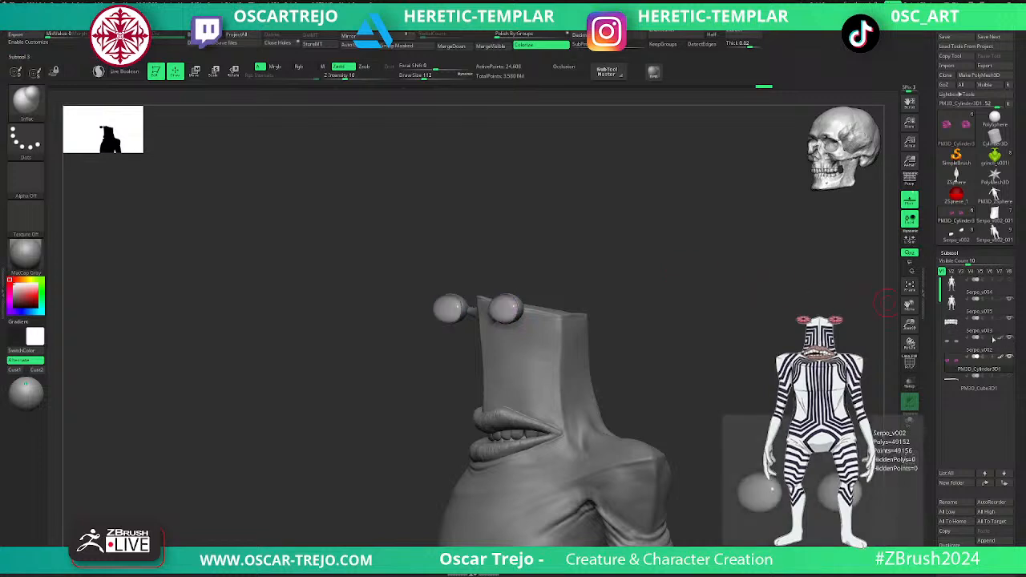
left_click_drag(789, 340, 742, 345)
left_click_drag(649, 353, 567, 434, "alt")
mouse_move(437, 468)
left_mouse_down()
mouse_move(623, 414)
mouse_move(801, 401)
left_mouse_up()
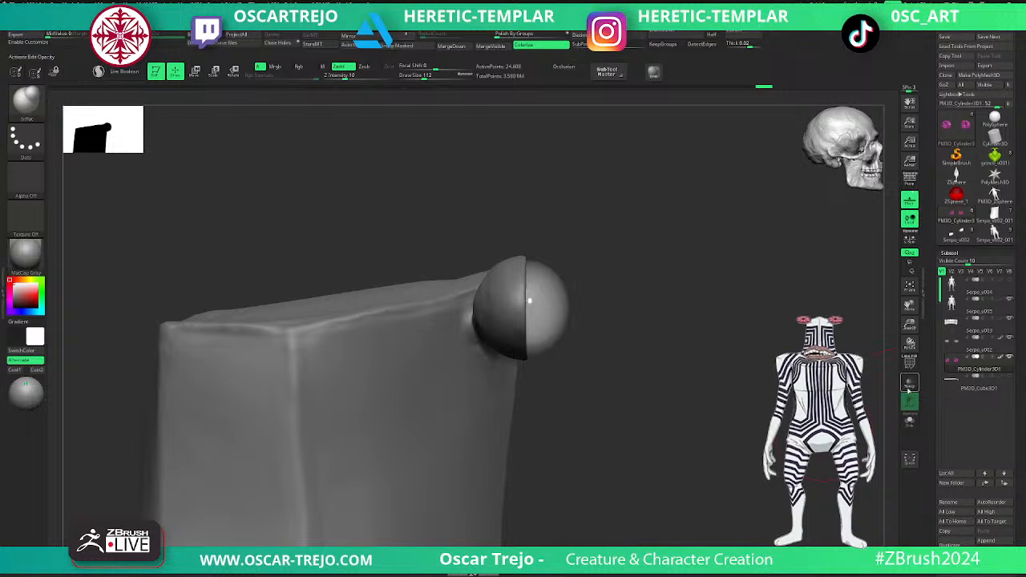
- Examine in transparent view how the purple segments sit inside the eyeball and eye cup
left_click(909, 384)
left_click(909, 385)
left_click(909, 384)
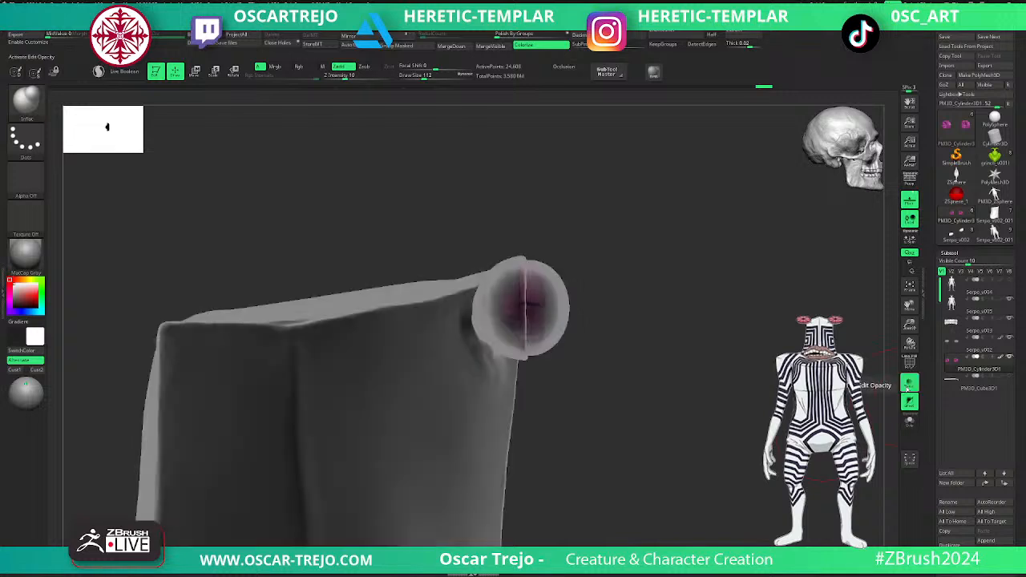
left_click_drag(812, 433, 749, 396)
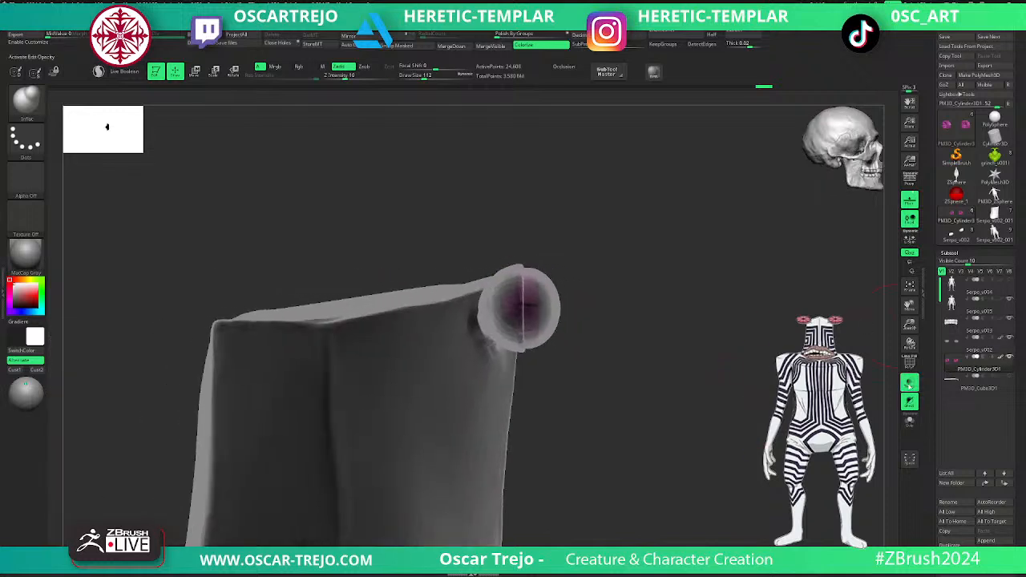
left_click(910, 386)
left_click_drag(762, 416, 745, 376, "alt")
left_click_drag(745, 376, 660, 381, "shift")
left_click_drag(557, 398, 579, 355, "alt")
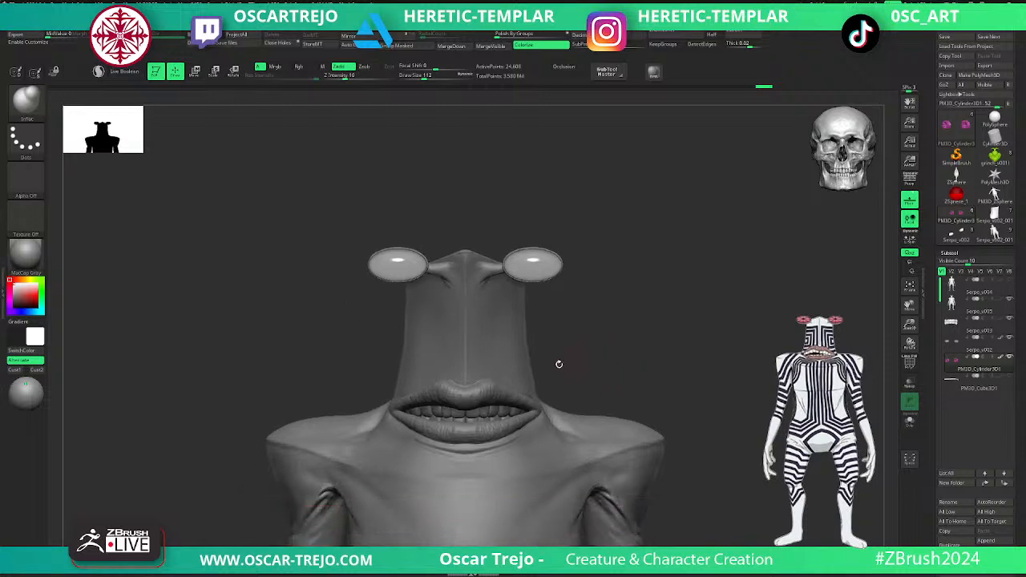
- Make the body the active subtool, frame the hands and knees, and drop it to subdivision level 2
left_click(522, 380, "alt")
left_click_drag(696, 396, 576, 363, "alt")
left_click_drag(625, 338, 692, 416, "alt")
left_click_drag(693, 272, 619, 362, "alt")
key("shift+d")
key("shift+d")
key("shift+d")
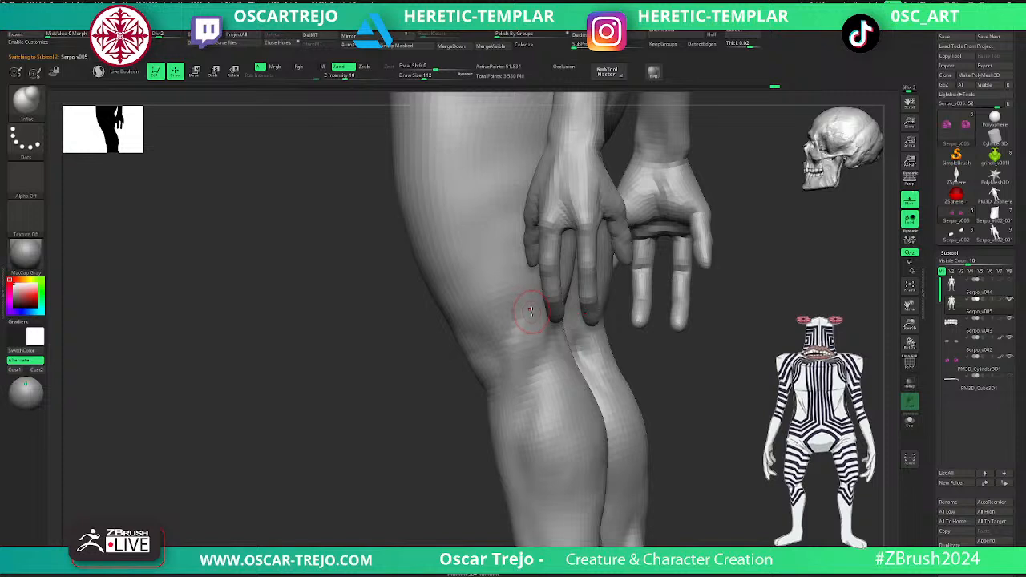
- Carve the knee's side and inner contours with the DamStandard brush, working from subdivision level 2 up to 3
key("b")
key("d")
key("s")
left_click_drag(539, 327, 518, 415)
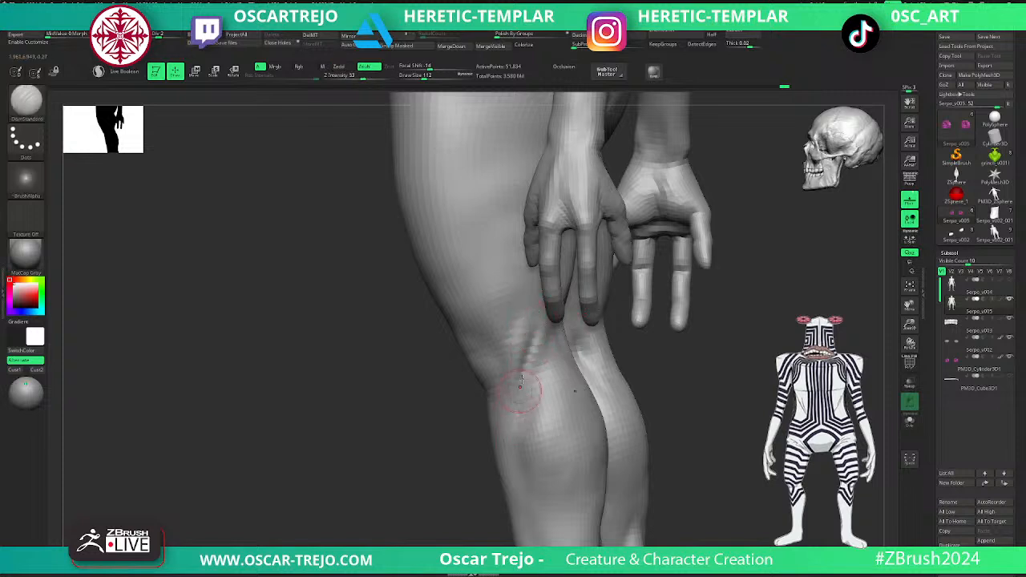
left_click_drag(465, 461, 545, 457, "shift")
key("ctrl+d")
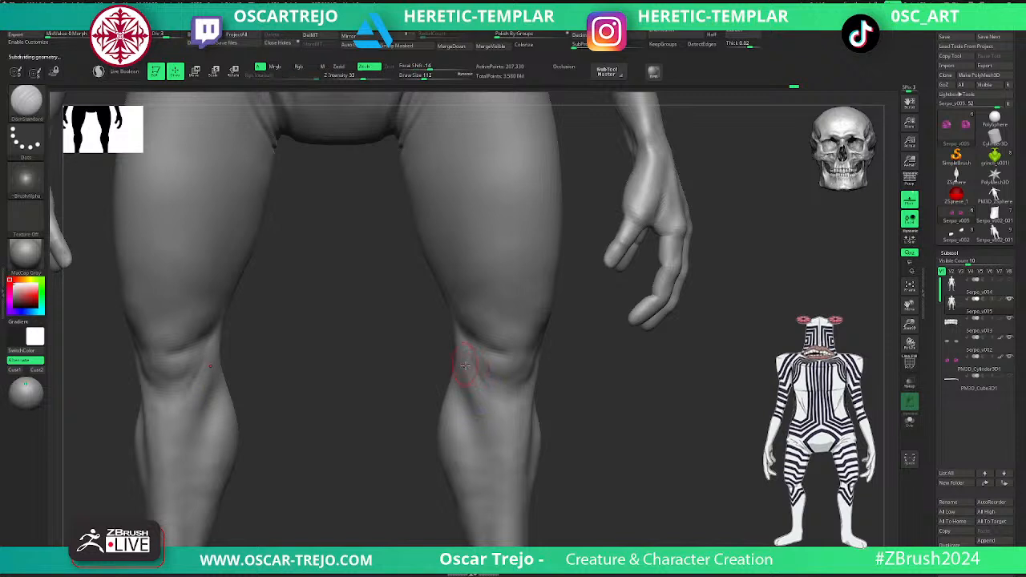
left_click_drag(490, 417, 471, 365, "shift")
- Define the creases at the base of the toes along the foot with the DamStandard brush
left_click_drag(607, 513, 607, 346, "alt")
mouse_move(538, 409)
left_mouse_down()
mouse_move(566, 433)
mouse_move(612, 431)
left_mouse_up()
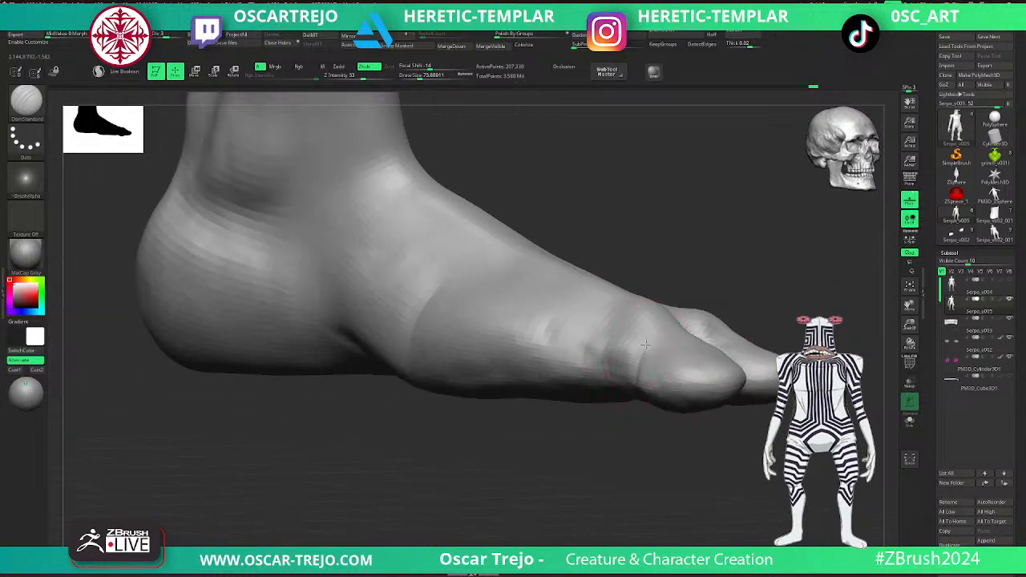
left_click_drag(660, 417, 659, 480)
left_click_drag(744, 426, 675, 484)
left_click_drag(682, 342, 691, 337)
mouse_move(742, 407)
left_mouse_down()
mouse_move(719, 340)
mouse_move(705, 336)
mouse_move(770, 393)
left_mouse_up()
- Add volume to the toes with the Clay brush and raise the body to subdivision level 4
key("b")
key("c")
key("l")
mouse_move(730, 339)
left_mouse_down()
mouse_move(708, 333)
mouse_move(730, 330)
mouse_move(698, 401)
mouse_move(735, 365)
left_mouse_up()
key("d")
left_click_drag(705, 416, 649, 470)
left_click_drag(632, 401, 634, 383, "shift")
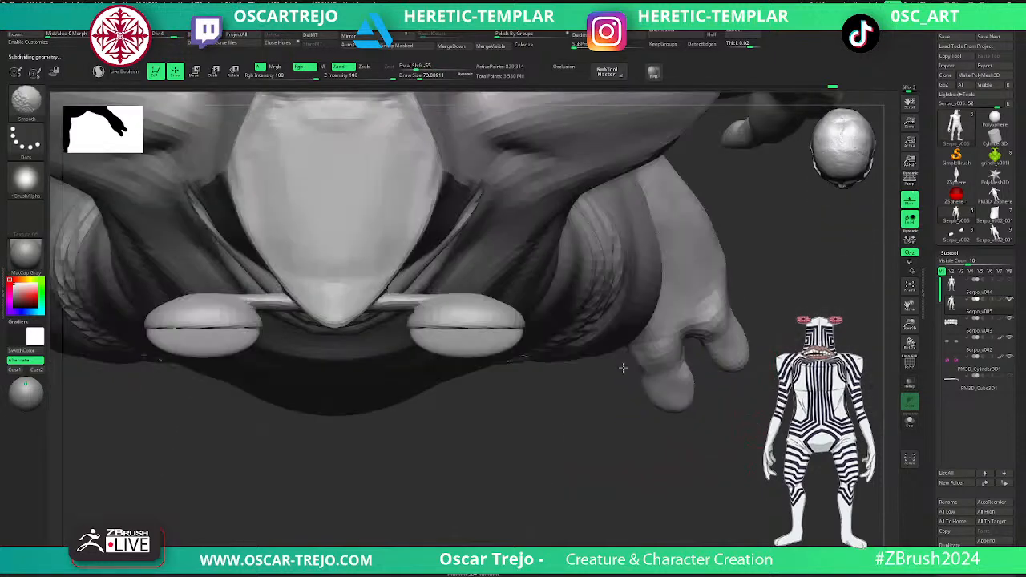
- Build tendon ridges along the top of the foot towards the toes with the Standard brush
mouse_move(742, 277)
left_mouse_down()
mouse_move(747, 320)
mouse_move(730, 311)
left_mouse_up()
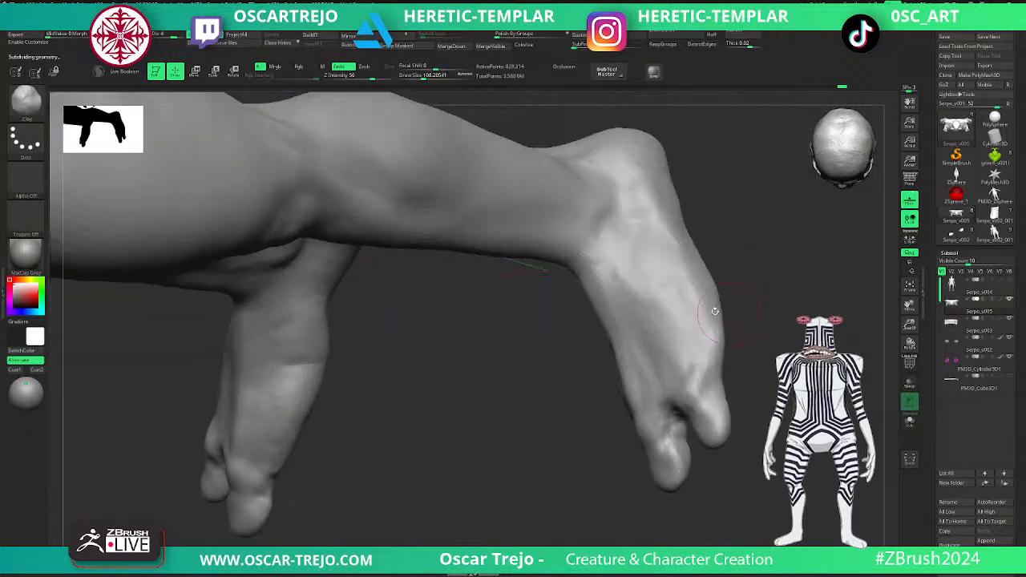
key("b")
key("s")
key("t")
left_click_drag(616, 278, 656, 361)
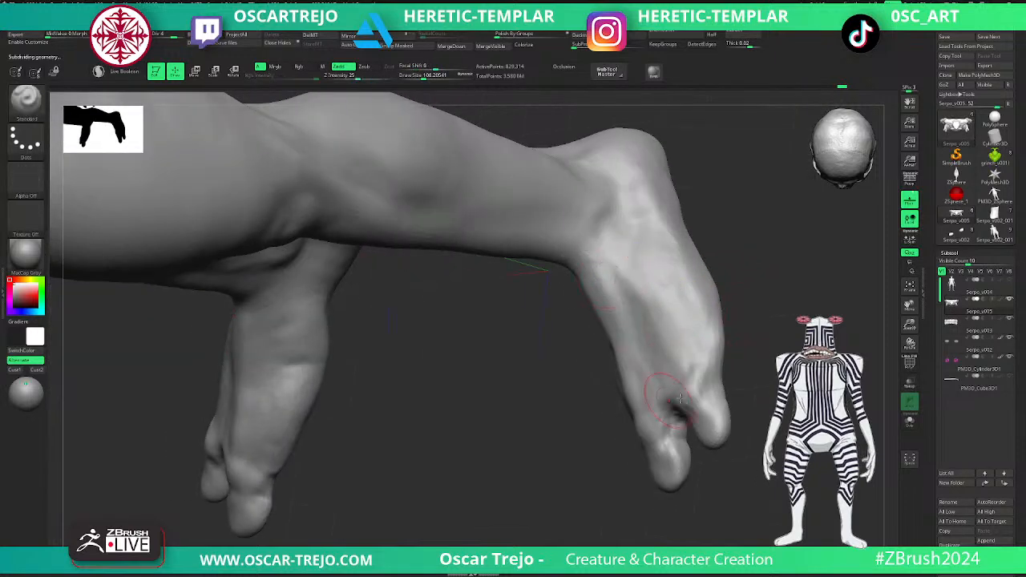
left_click_drag(665, 412, 702, 314)
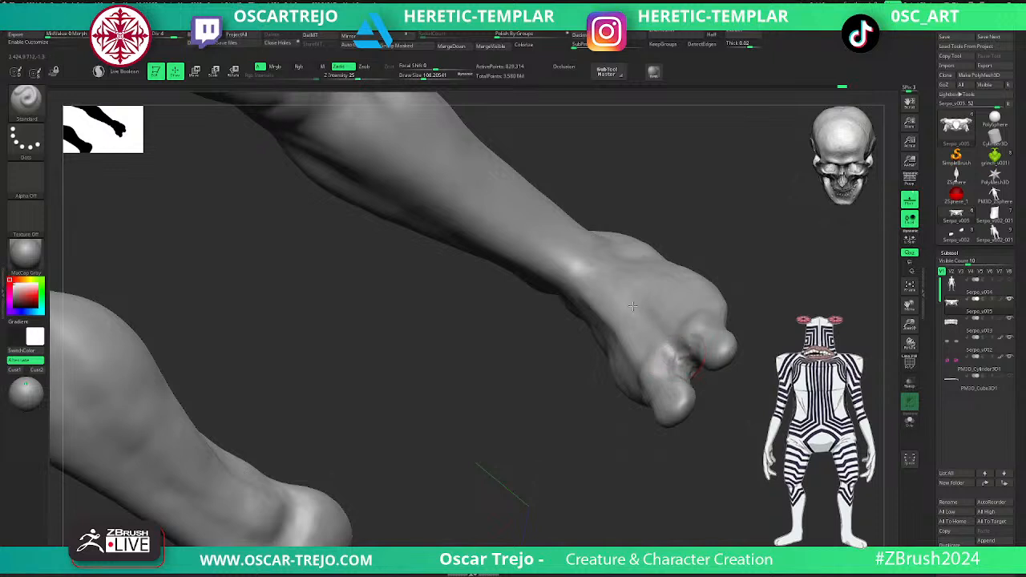
left_click_drag(775, 281, 778, 284, "shift")
left_click_drag(649, 250, 620, 264)
- Drop the body to subdivision level 3 and refine the ankle and top of the foot with the DamStandard brush
key("b")
key("c")
key("b")
key("shift+d")
key("shift+d")
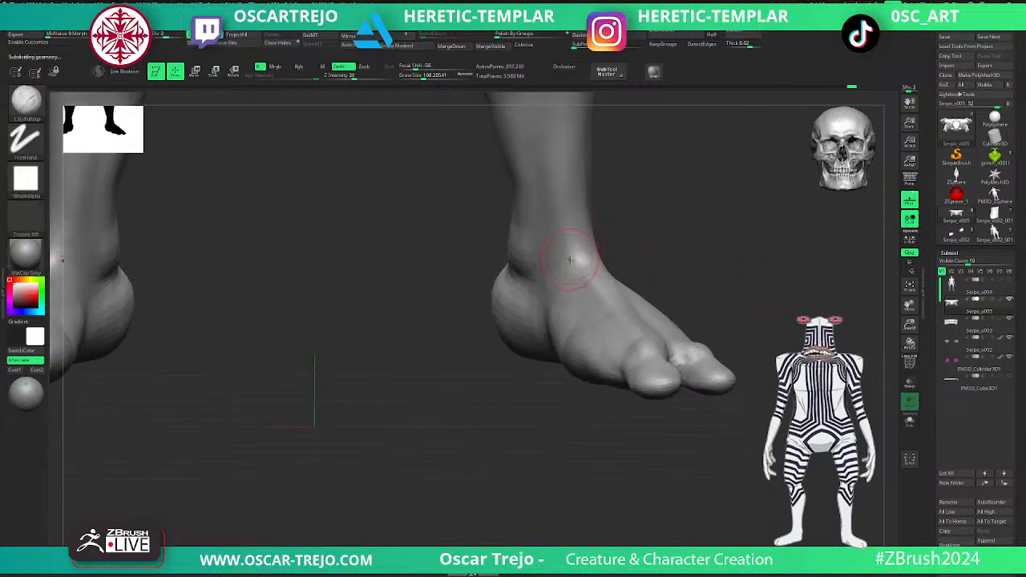
key("b")
key("d")
key("s")
key("d")
left_click_drag(672, 252, 656, 228, "alt")
left_click_drag(656, 228, 653, 317, "shift")
left_click_drag(629, 281, 607, 336, "alt")
left_click_drag(675, 308, 618, 353, "alt")
left_click_drag(687, 242, 634, 315, "alt")
left_click_drag(716, 296, 651, 315)
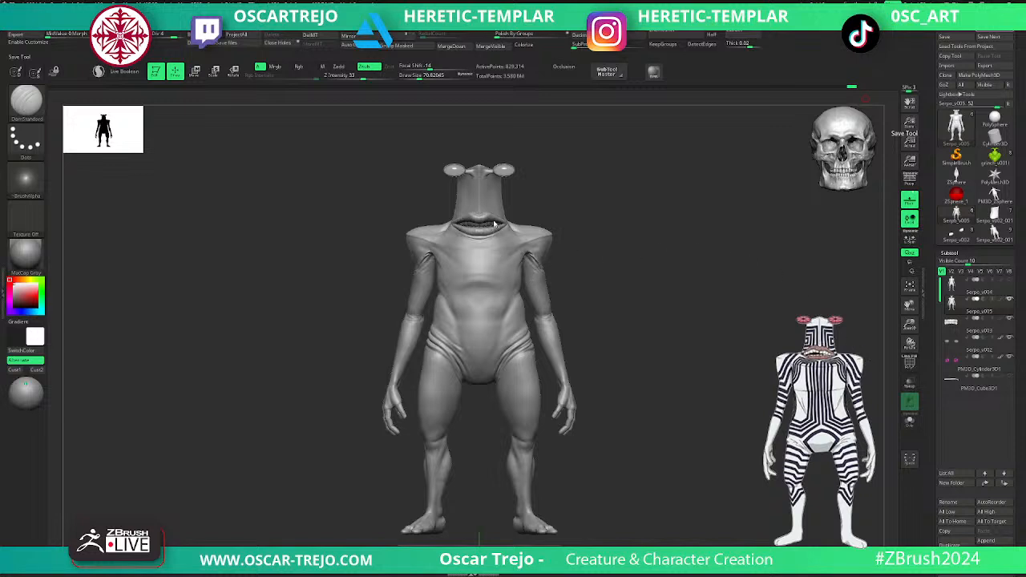
- Switch the creature's display material to Zurgug_Skin
left_click(26, 253)
left_click(25, 253)
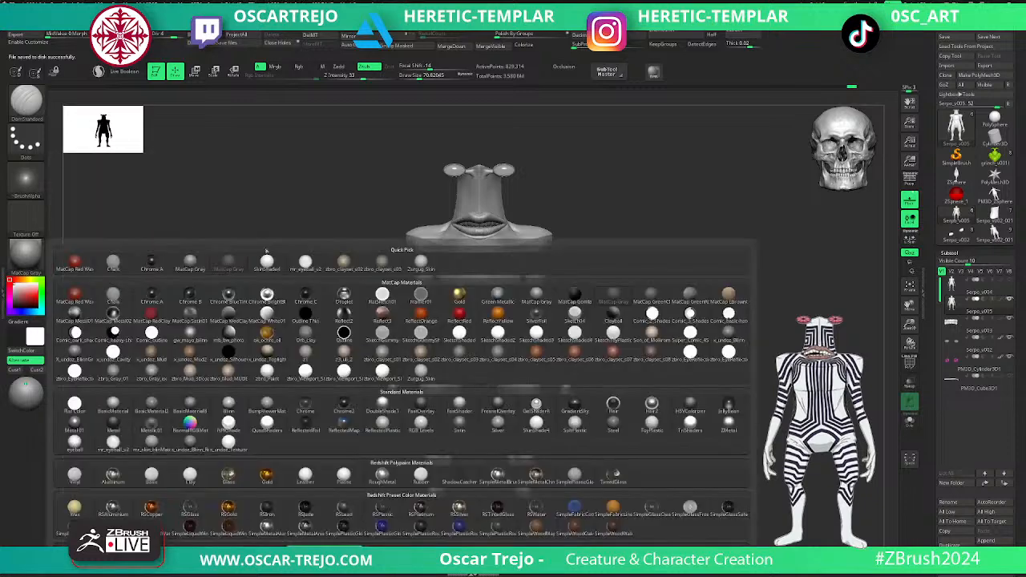
left_click(421, 263)
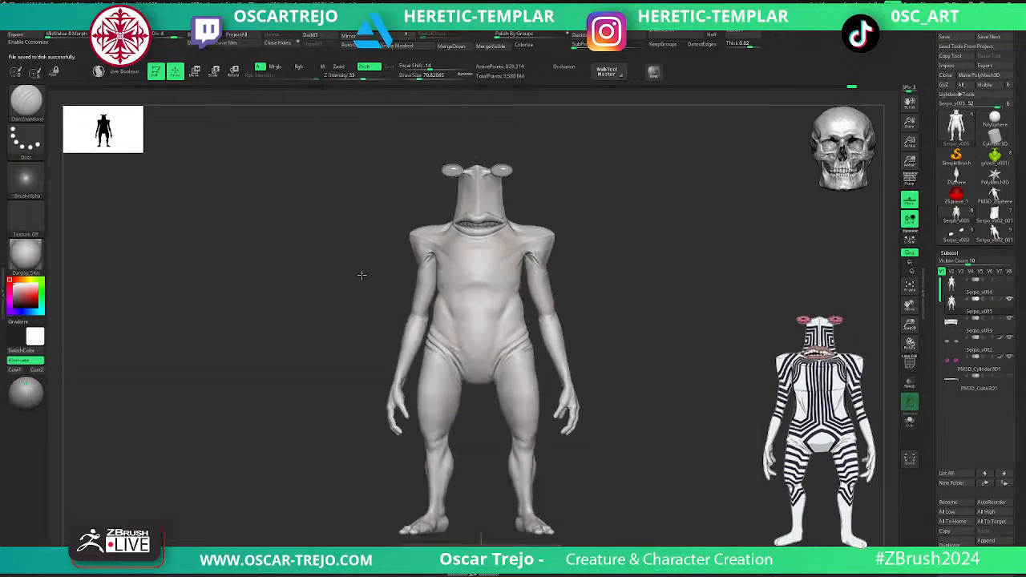
left_click_drag(364, 275, 360, 267)
- Hide the interface panels and review the whole creature's proportions from the front
key("Tab")
mouse_move(594, 177)
left_mouse_down()
mouse_move(635, 205)
mouse_move(611, 201)
mouse_move(614, 232)
mouse_move(600, 213)
mouse_move(602, 246)
left_mouse_up()
mouse_move(611, 187)
left_mouse_down("alt")
mouse_move(613, 218)
mouse_move(599, 231)
left_mouse_up("alt")
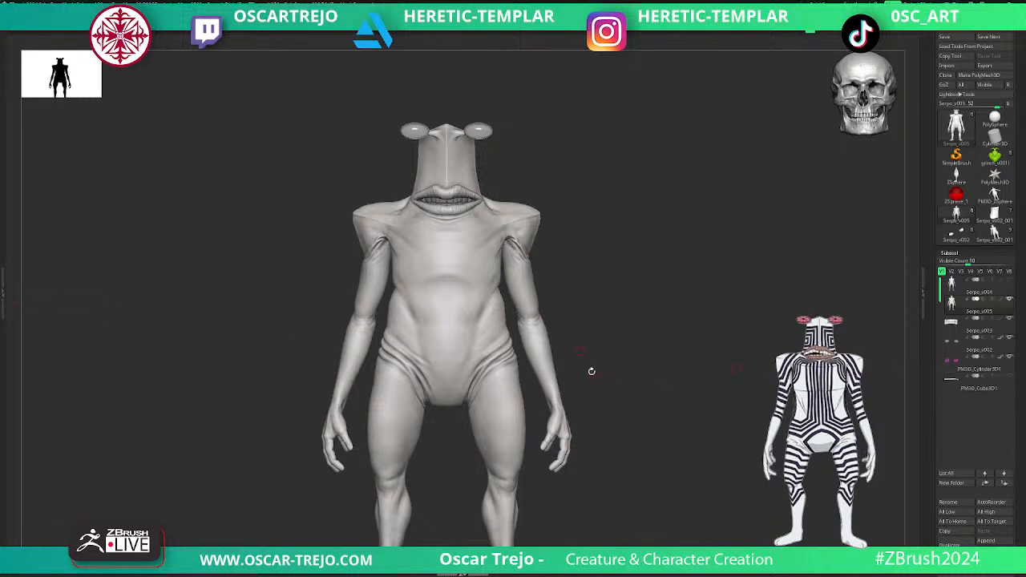
mouse_move(595, 364)
left_mouse_down()
mouse_move(611, 366)
mouse_move(613, 354)
left_mouse_up()
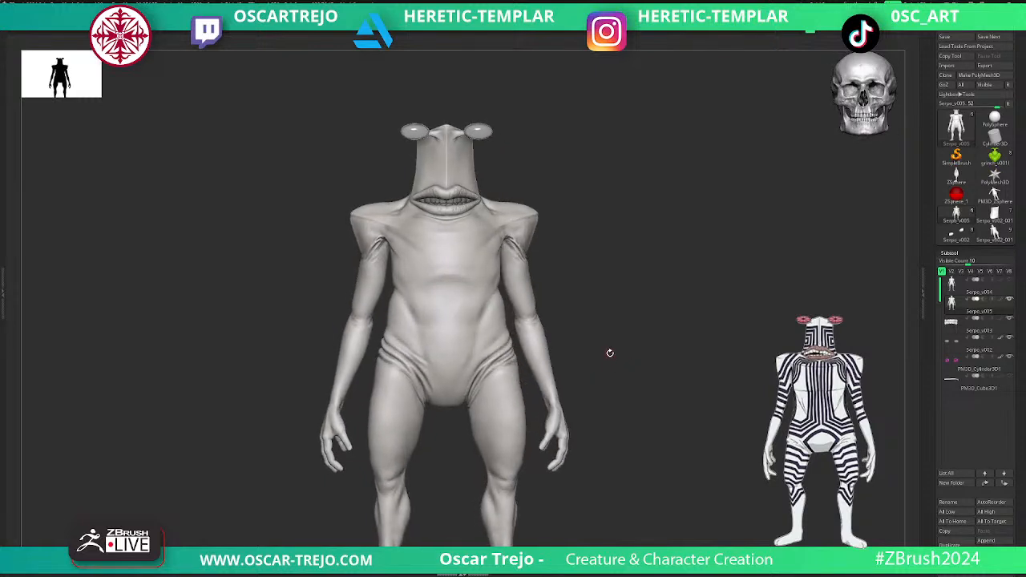
mouse_move(610, 349)
left_mouse_down()
mouse_move(602, 346)
mouse_move(626, 339)
mouse_move(606, 339)
mouse_move(623, 342)
mouse_move(643, 319)
mouse_move(645, 268)
mouse_move(635, 301)
left_mouse_up()
key("f")
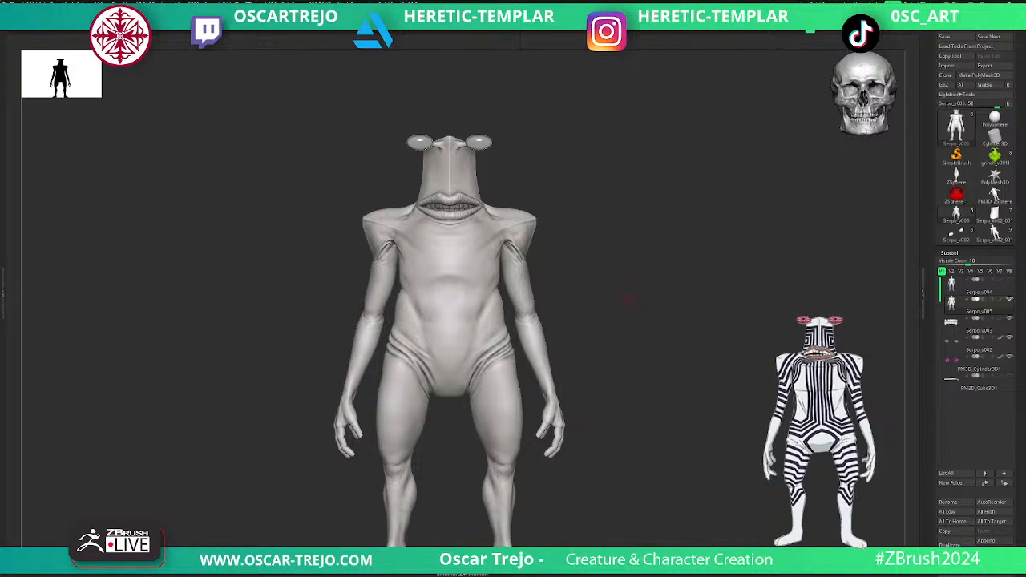
- Inspect the body's polygroups and wireframe, then restore the plain shaded view and the interface panels
key("shift+f")
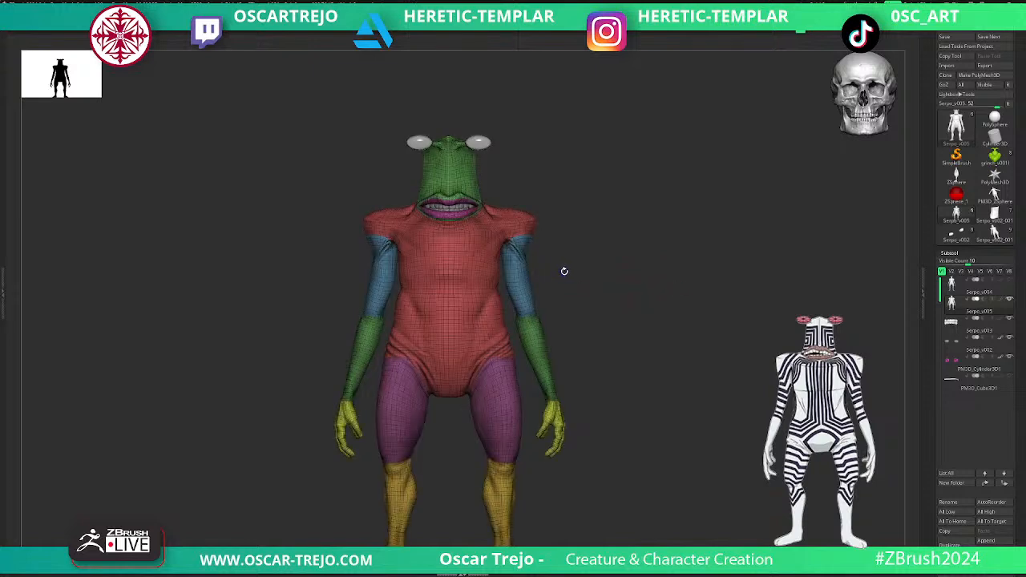
key("shift+f")
key("shift+f")
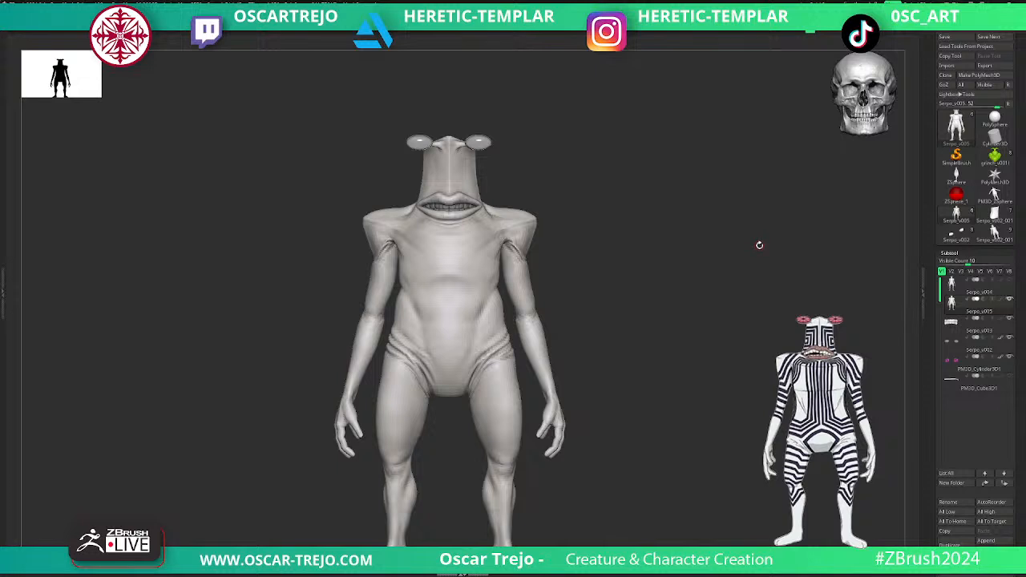
key("shift+f")
key("shift+f")
key("shift+f")
key("shift+f")
key("shift+f")
key("Tab")
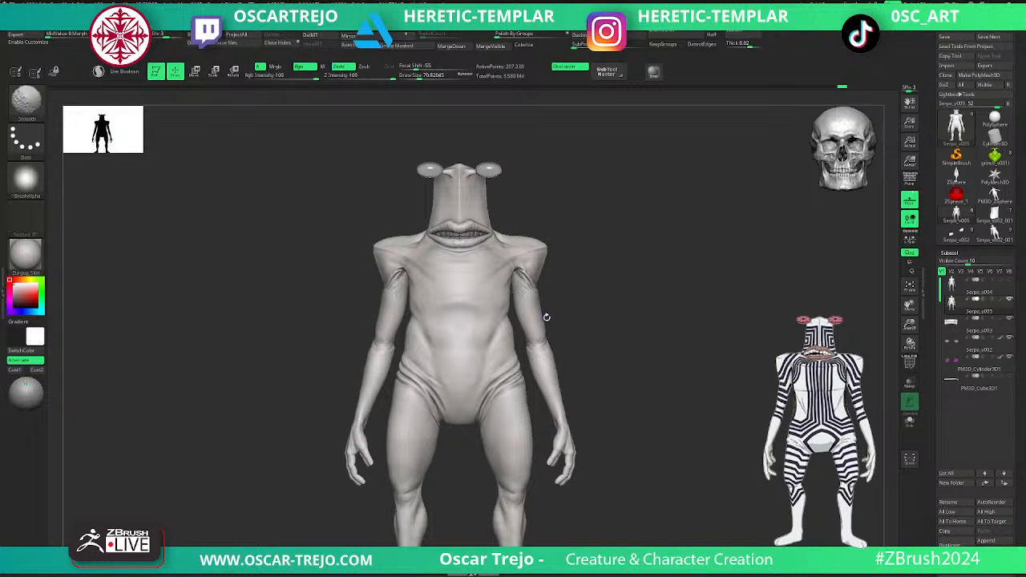
- Hide the body and make the Serpo_v003 teeth the active subtool
left_click_drag(683, 342, 709, 339, "alt")
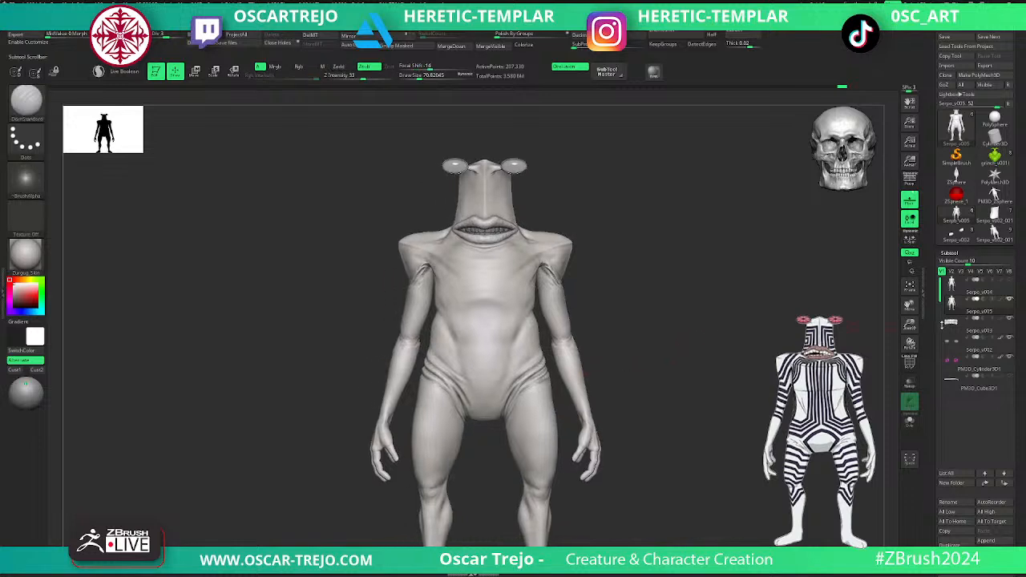
mouse_move(947, 327)
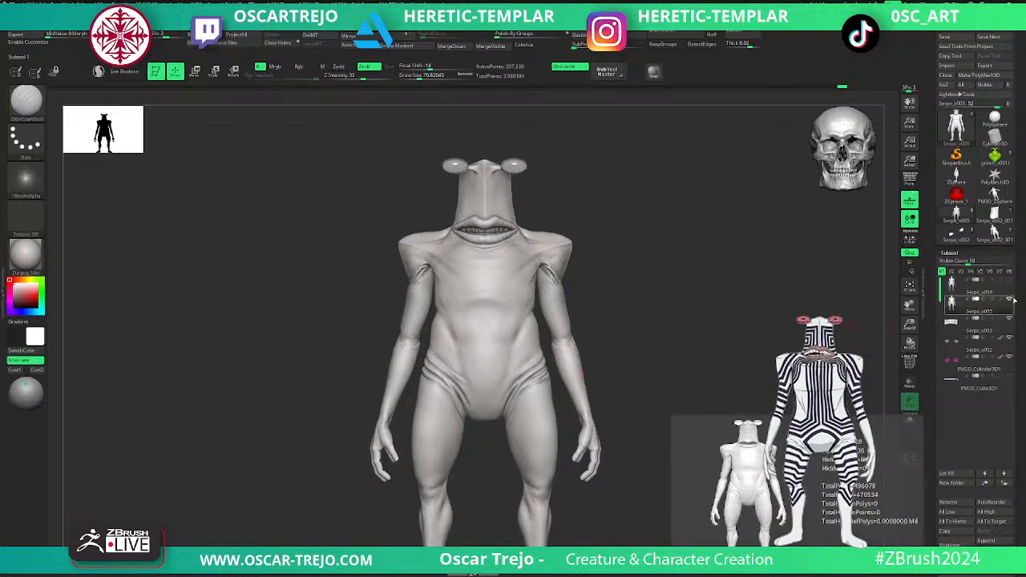
mouse_move(951, 358)
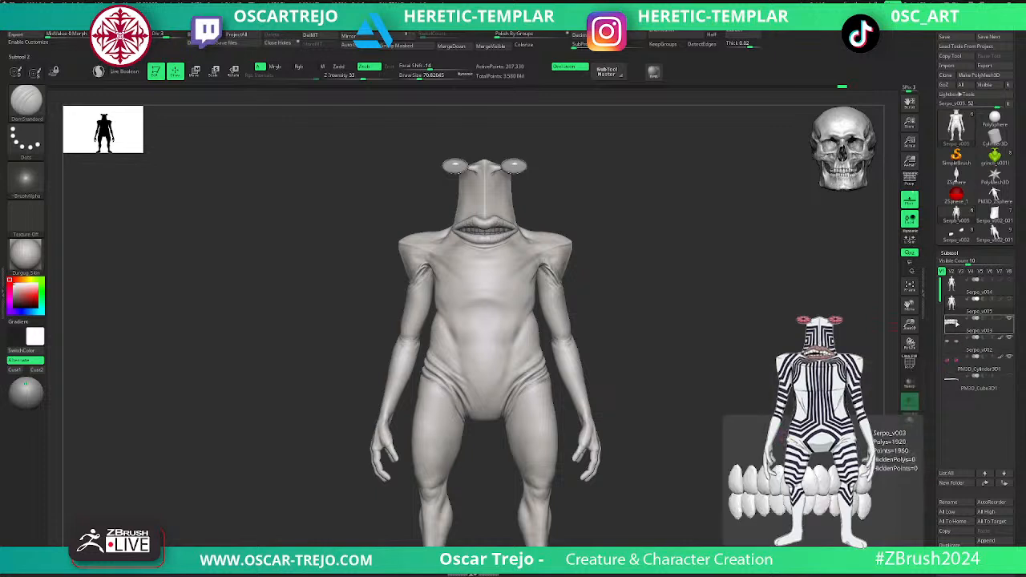
mouse_move(961, 249)
left_click(952, 323)
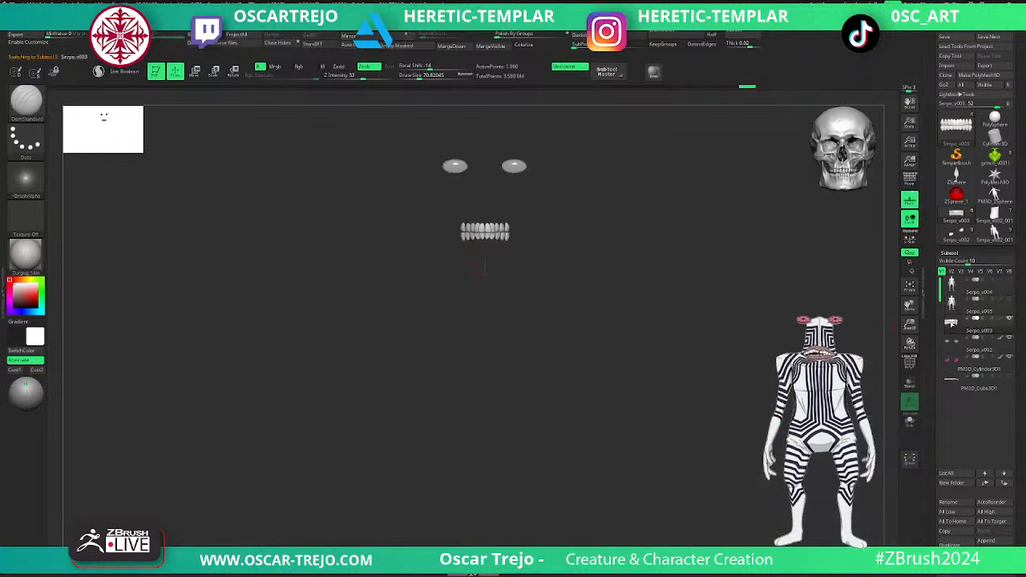
- Inspect the teeth's polygroups and wireframe up close, then restore plain shading
key("shift+f")
key("f")
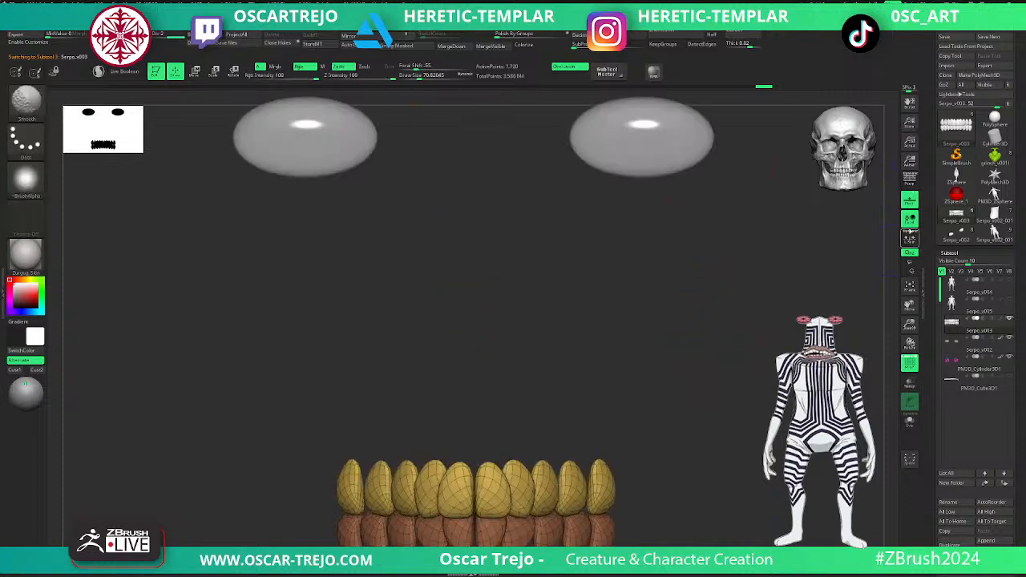
key("shift+f")
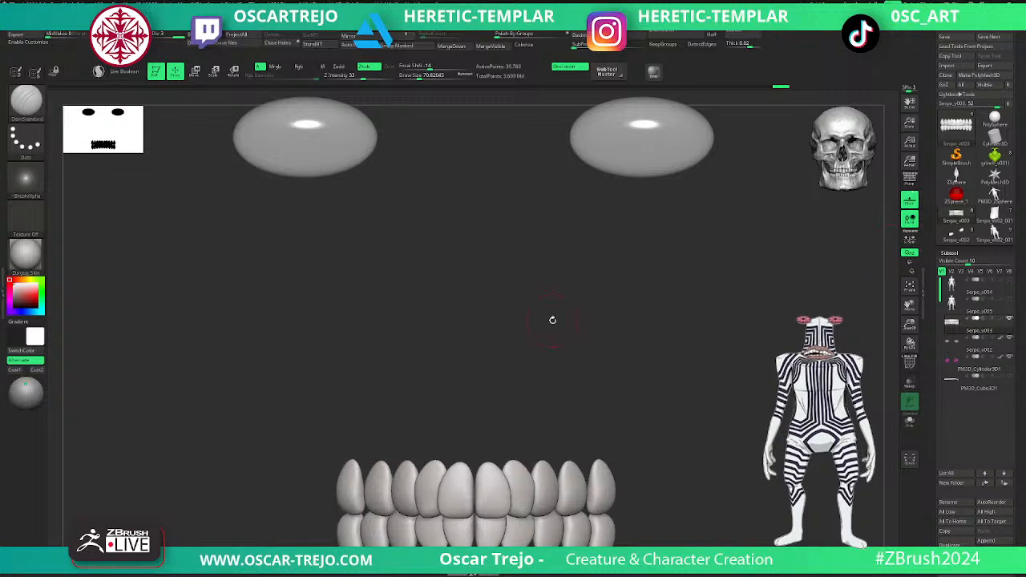
- Isolate the PM3D_Cylinder3D1 inner eyes and export the subtool
left_click(954, 362)
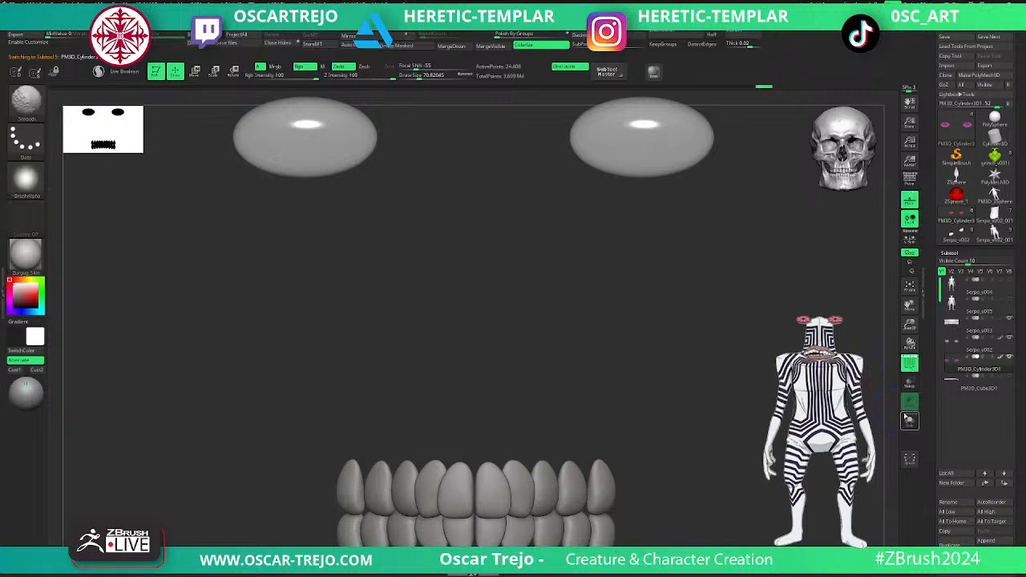
left_click(908, 420)
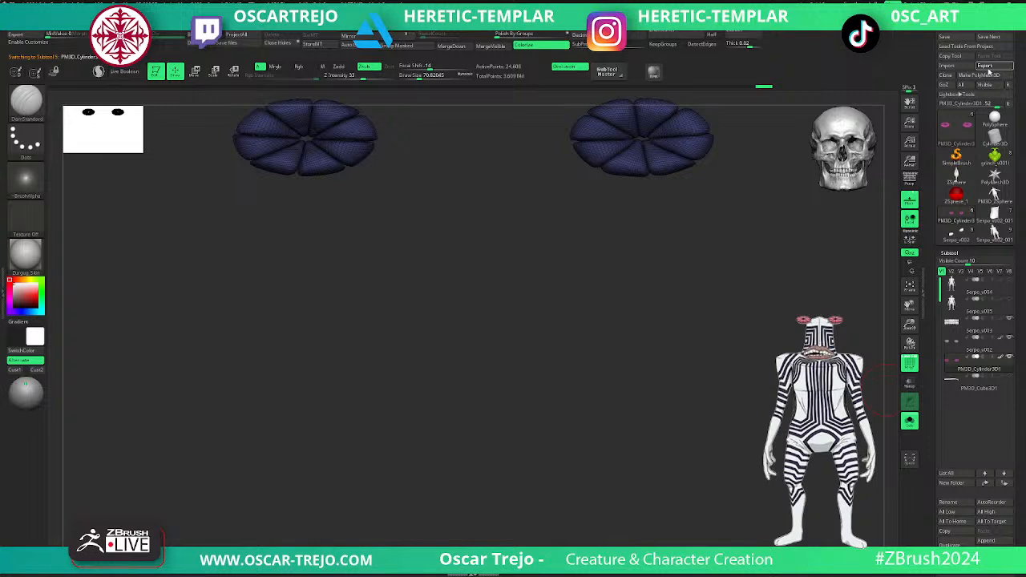
left_click(989, 69)
- Review the isolated Serpo_v003 teeth, then return to the PM3D_Cylinder3D1 inner-eye subtool
left_click(966, 327)
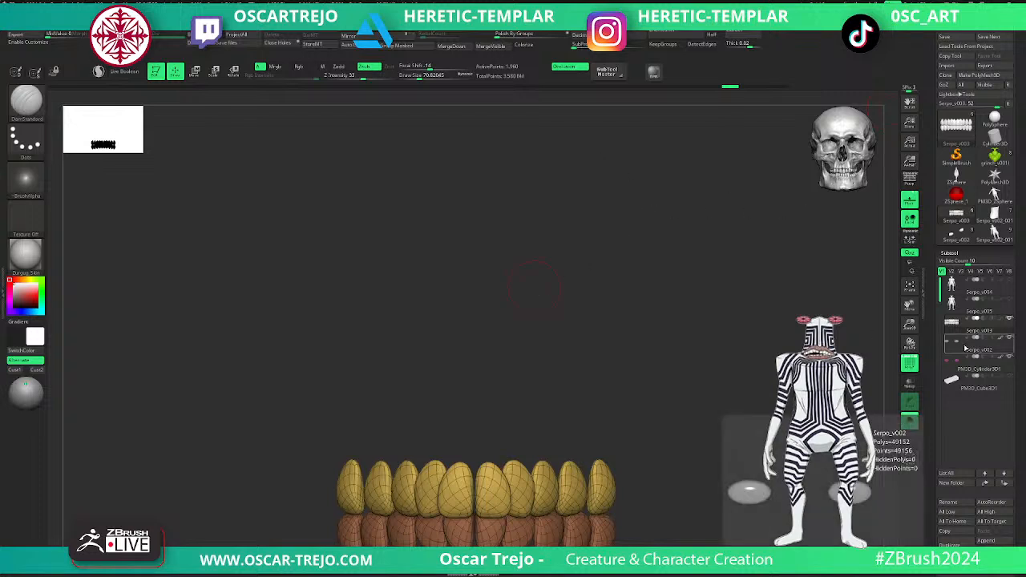
left_click(958, 367)
key("f")
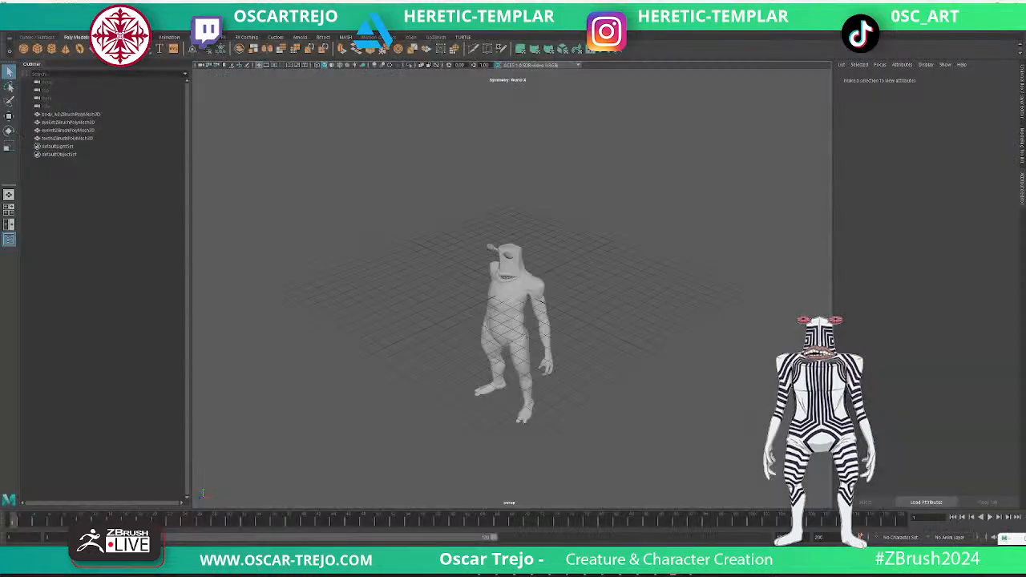
- Switch to Maya and inspect the imported body mesh's UV layout in the UV Editor
scroll(511, 321, "up", 6)
left_click_drag(481, 337, 553, 311, "alt")
left_click(528, 321)
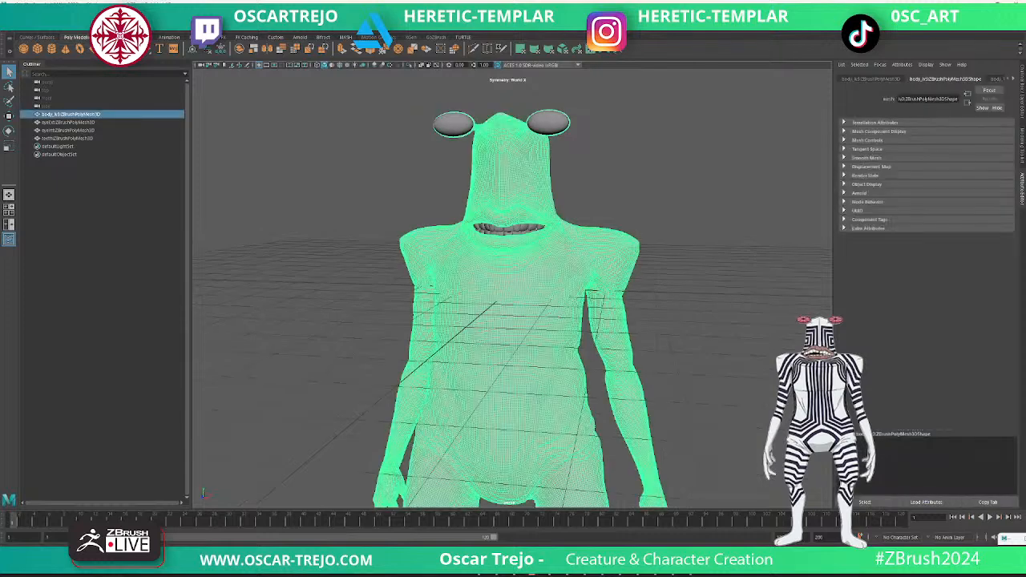
left_click(309, 12)
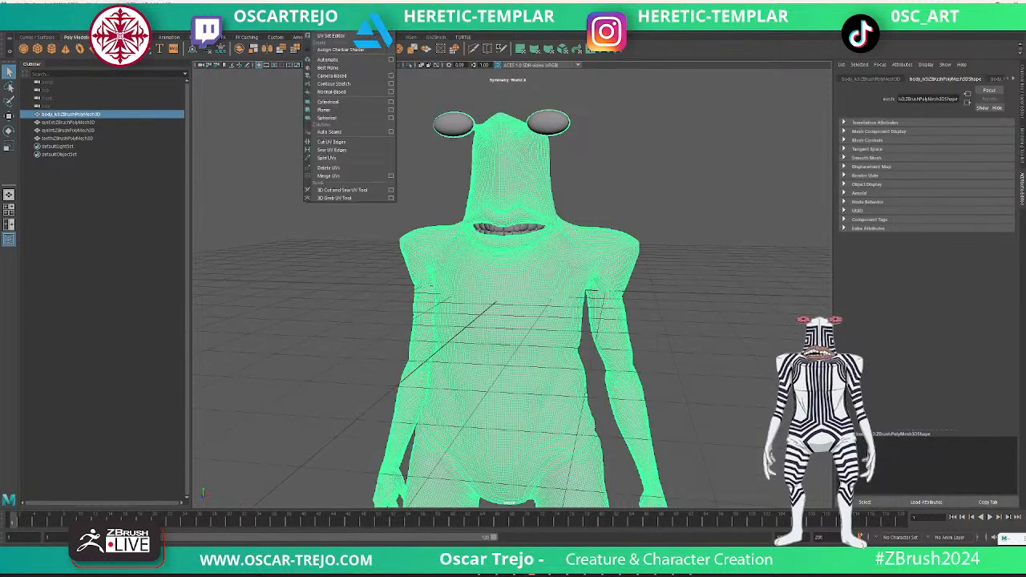
left_click(329, 29)
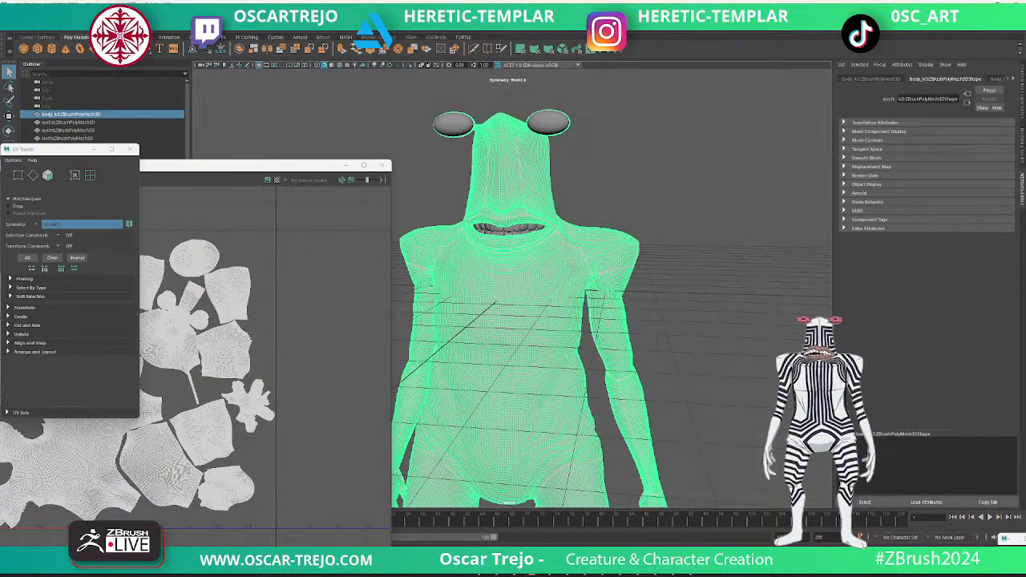
left_click(383, 165)
- Select the creature's outer eyes and open them in the UV Editor
left_click(454, 124)
middle_click_drag(465, 136, 468, 241, "alt")
scroll(467, 240, "up", 6)
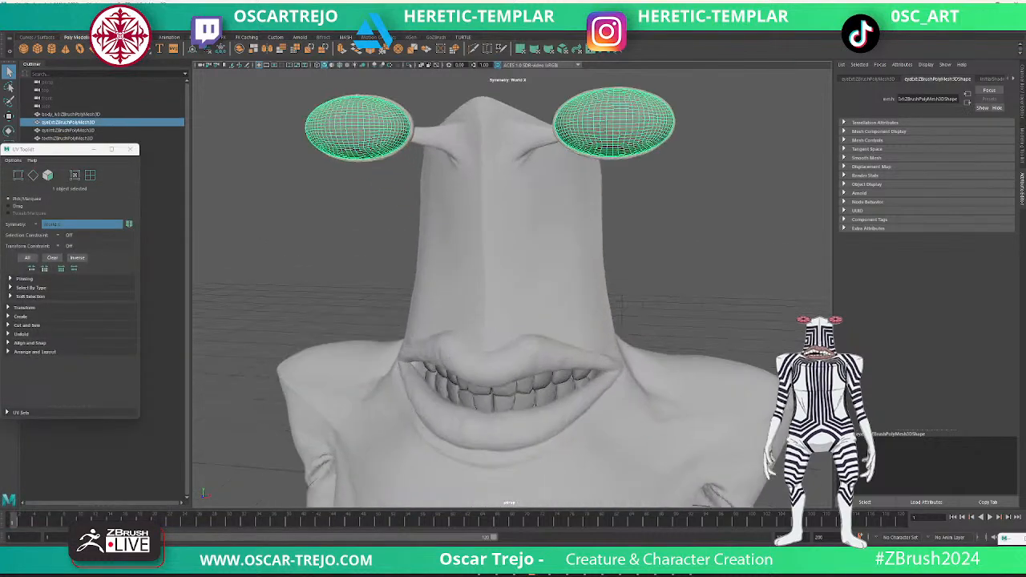
left_click(309, 12)
left_click(329, 29)
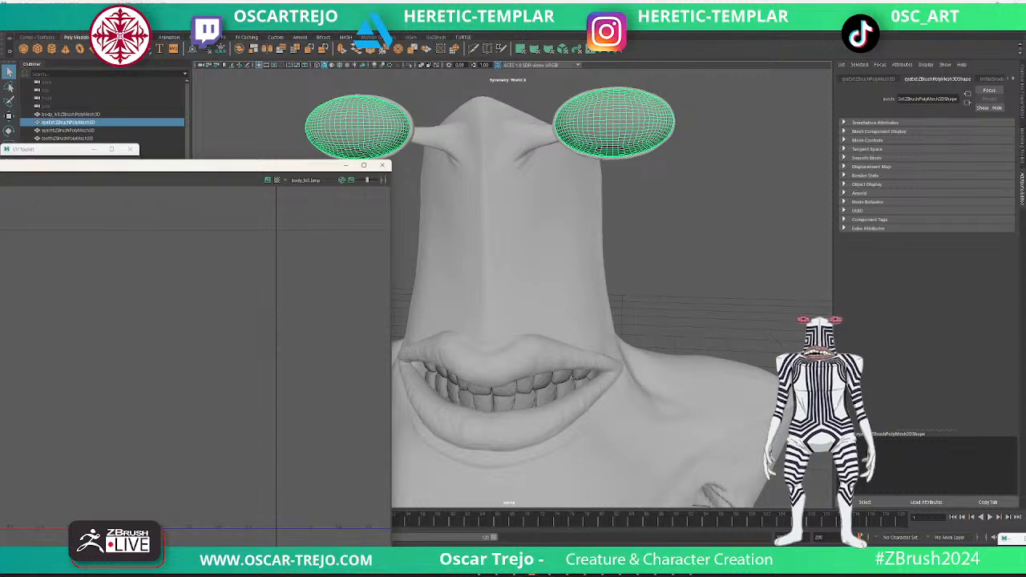
- Try a planar UV projection on the outer eyes, then replace it with an automatic projection
left_click(311, 37)
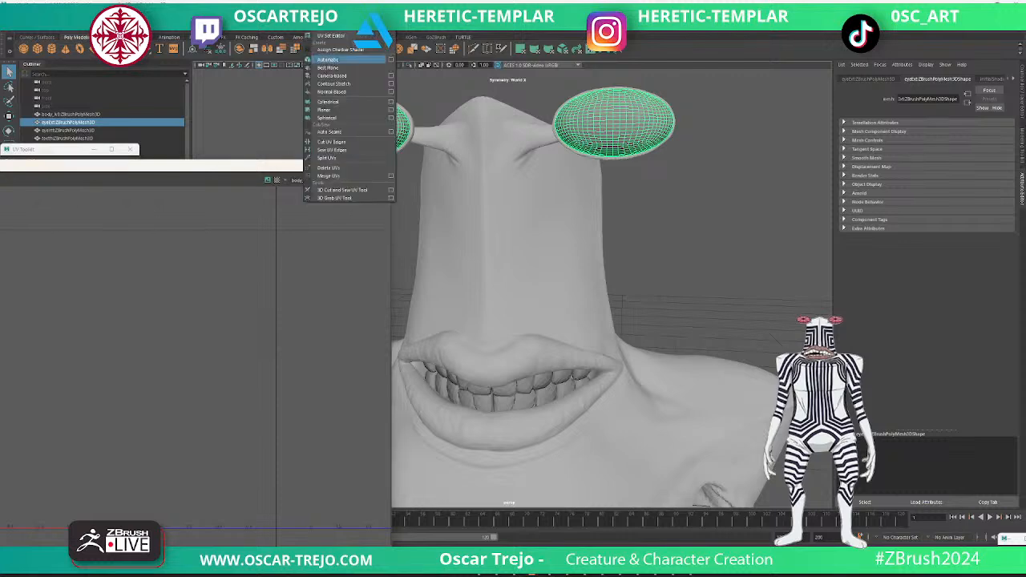
left_click(324, 109)
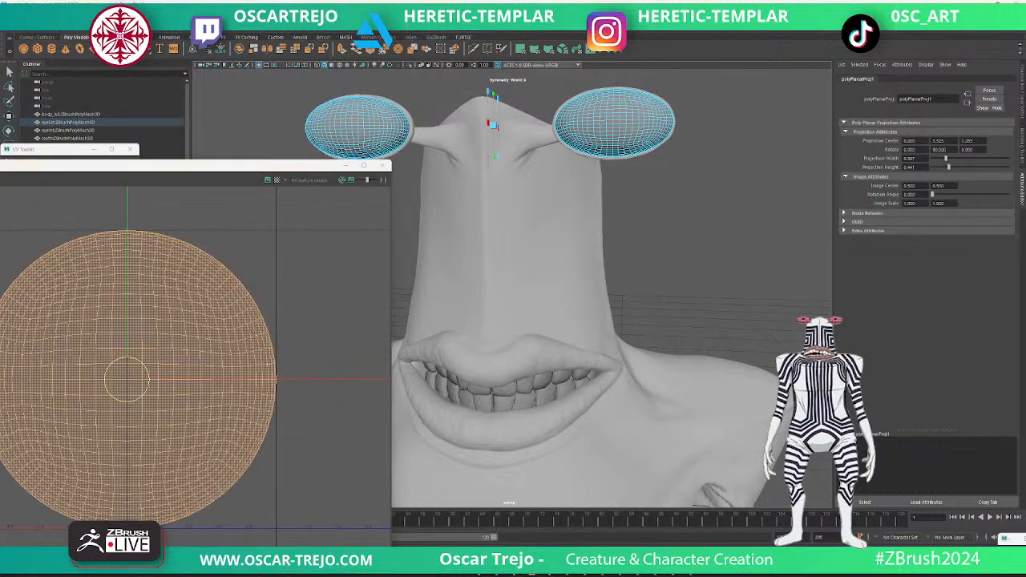
left_click(327, 59)
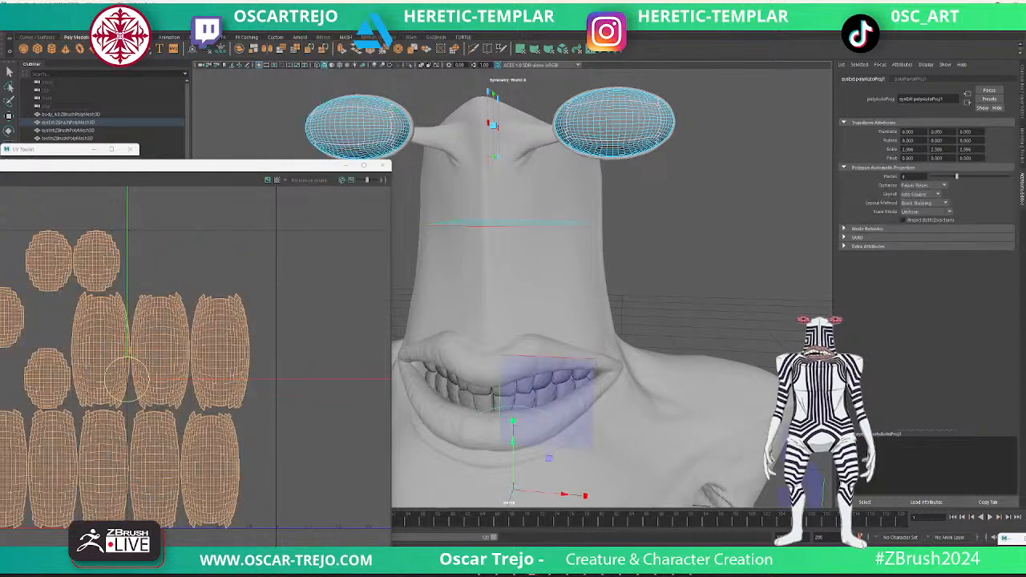
key("q")
right_click_drag(630, 125, 662, 108)
left_click(696, 94)
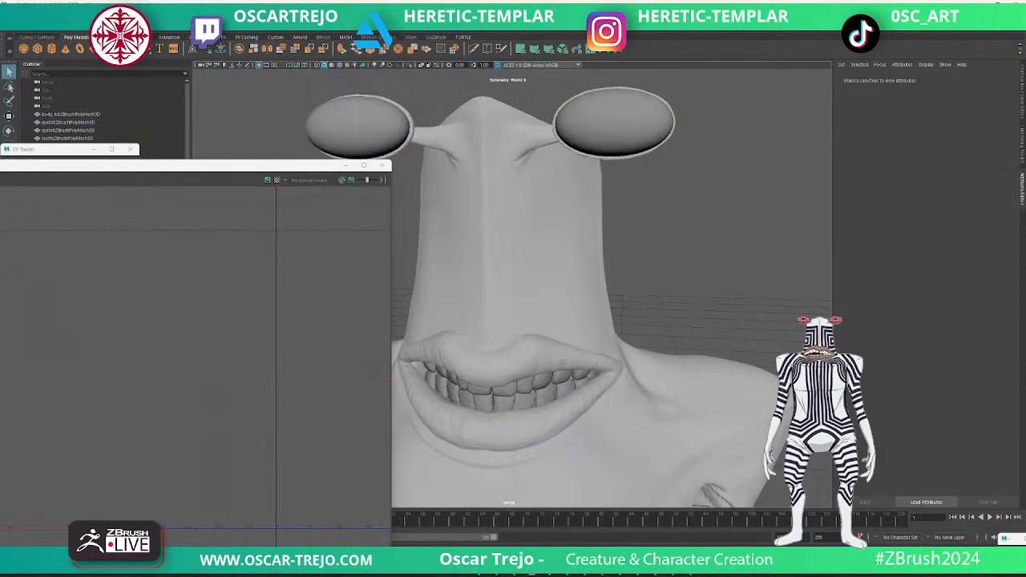
- Assign a Lambert material to the outer eyes and rename it eyeExt
left_click(641, 121)
right_click(702, 114)
mouse_move(699, 328)
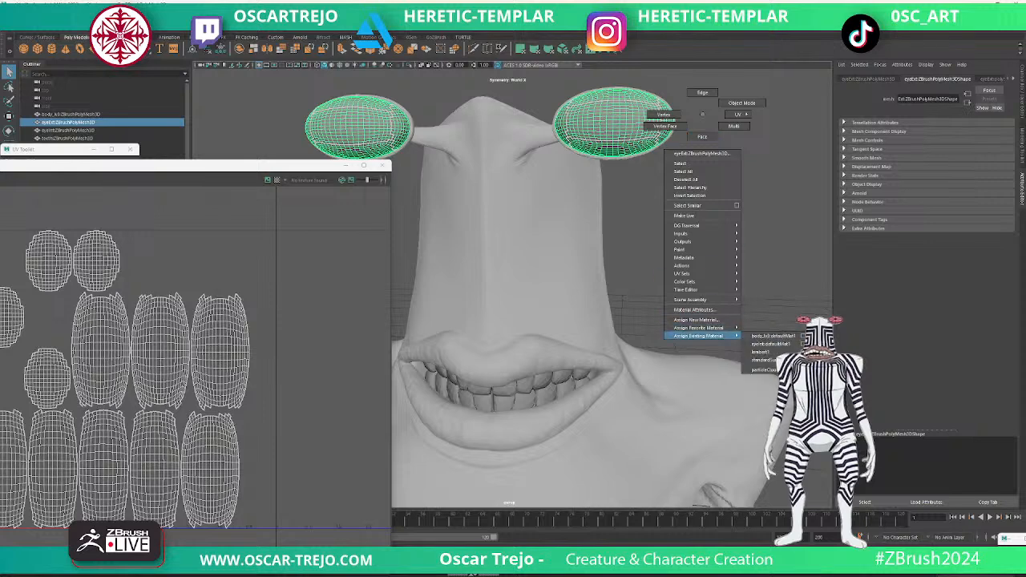
left_click(766, 343)
left_click_drag(939, 99, 897, 99)
type("eyeB")
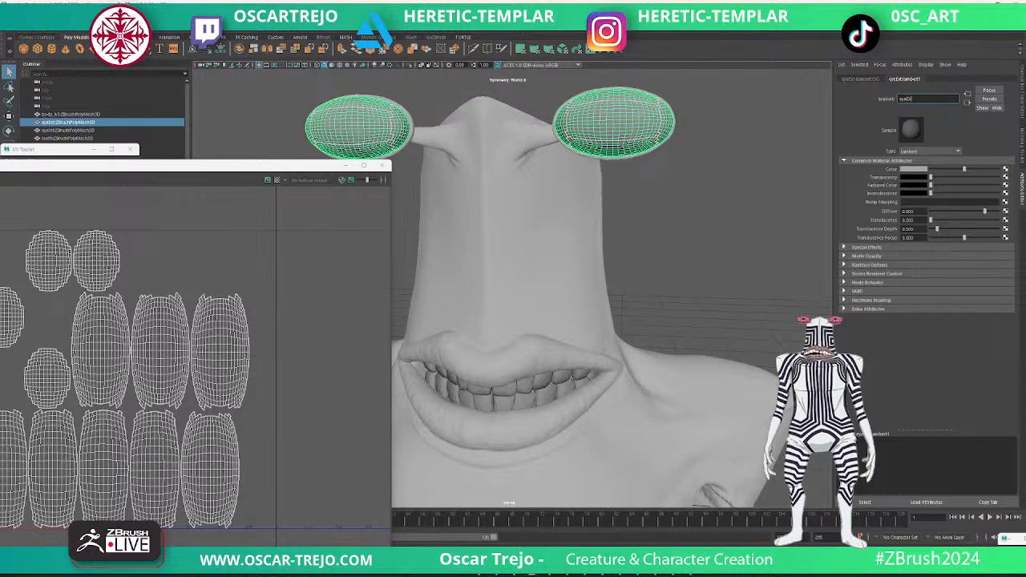
key("Return")
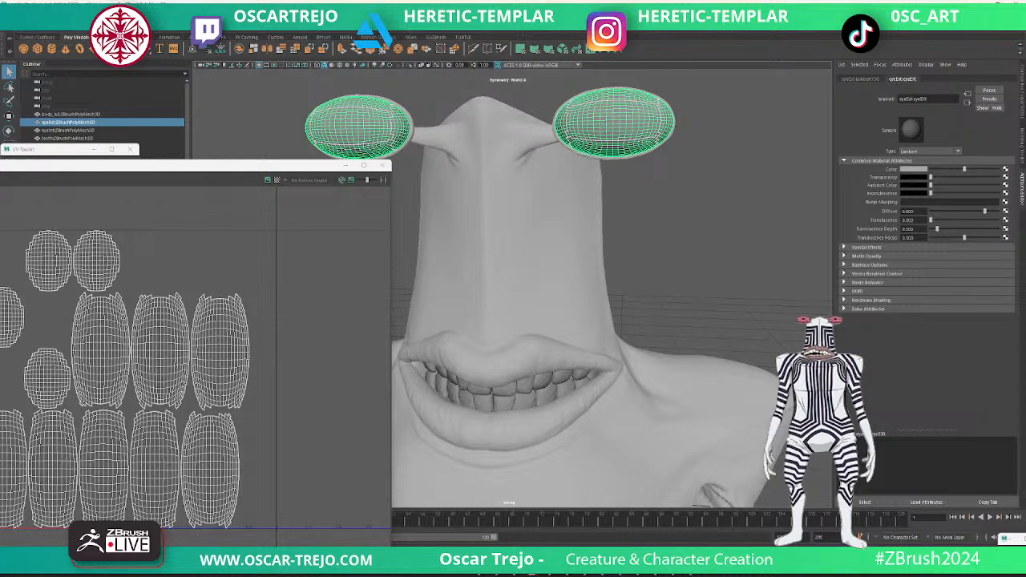
- Soften the edges of the outer eyes and hide them to expose the segmented inner eyes
left_click(56, 12)
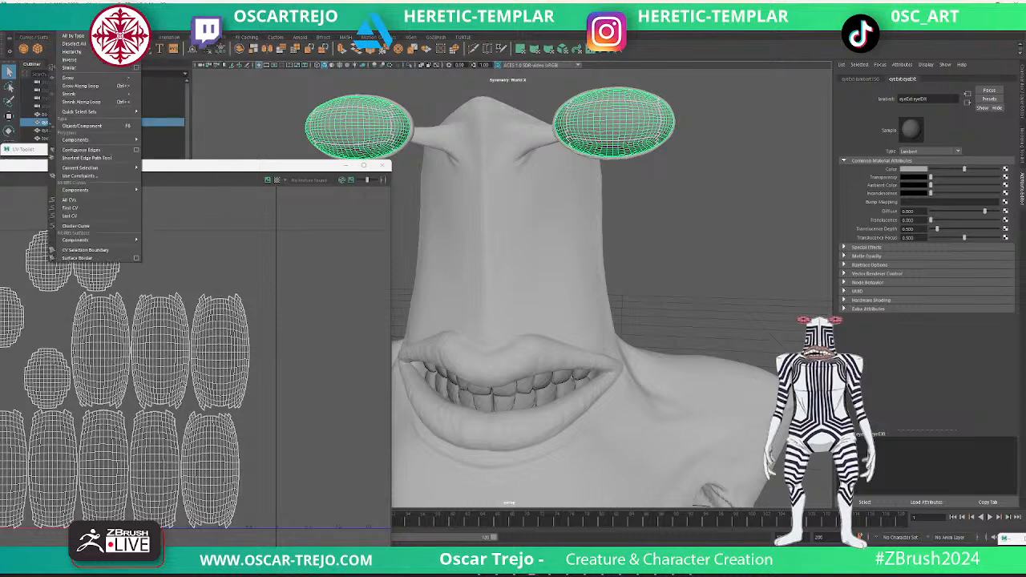
mouse_move(223, 12)
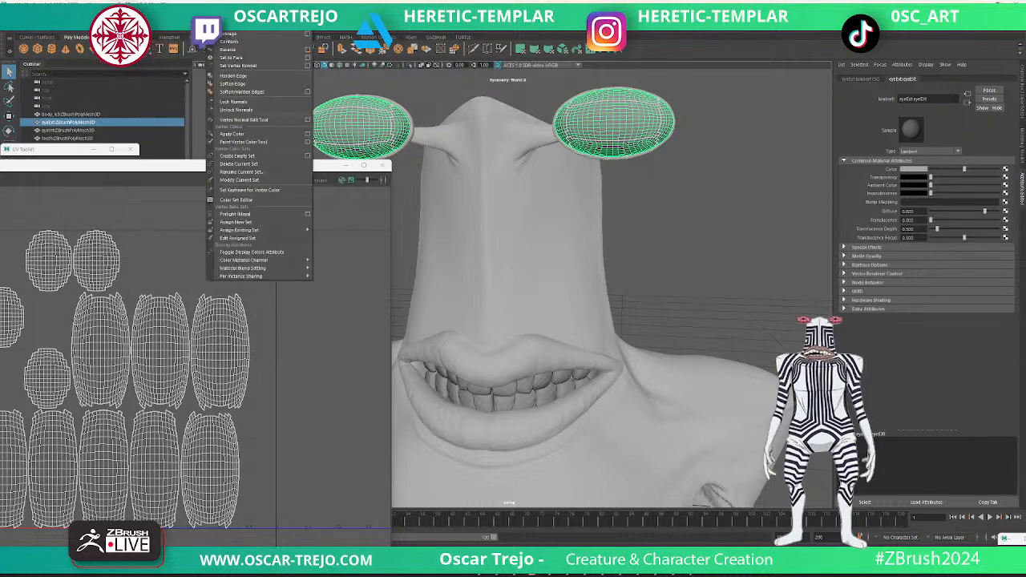
left_click(232, 83)
left_click(269, 117)
left_click(357, 127)
key("ctrl+h")
- Assign a Lambert material to the inner eyes and rename it eyeInt
left_click(633, 128)
right_click_drag(712, 176, 767, 406)
triple_click(924, 98)
type("eyeInt")
key("Return")
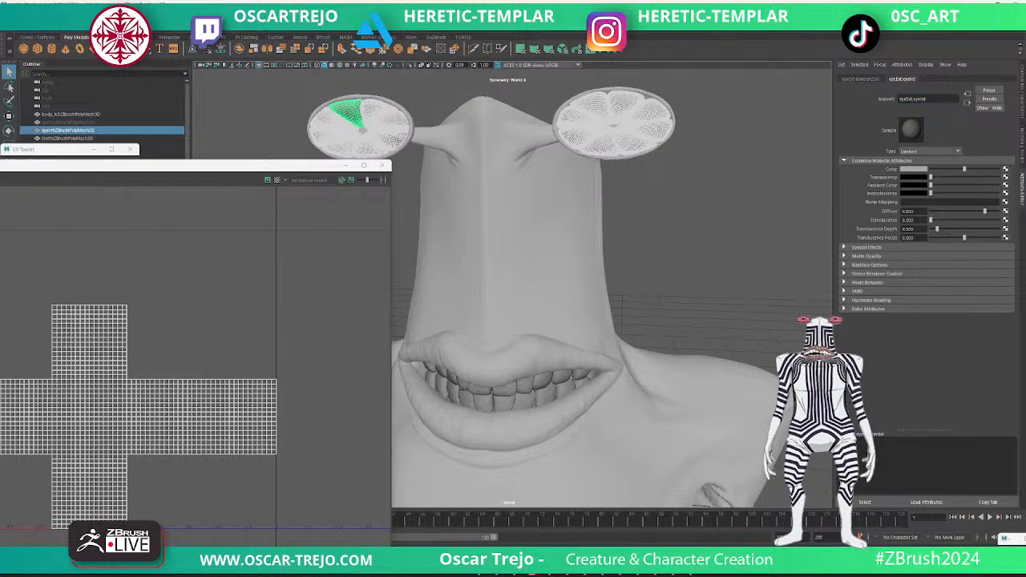
- Soften the edges of the segmented inner eyes
left_click(348, 116)
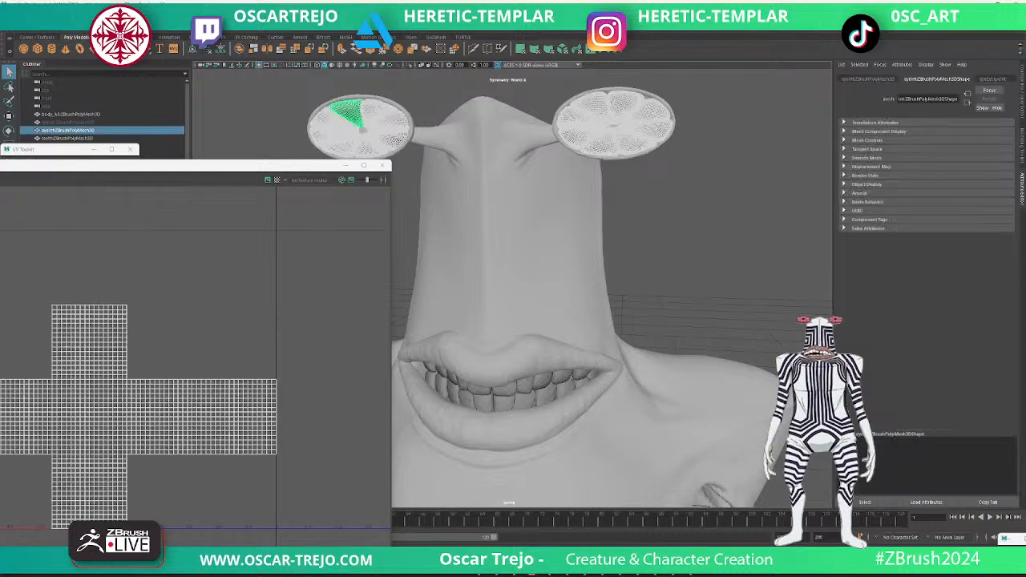
left_click(73, 17)
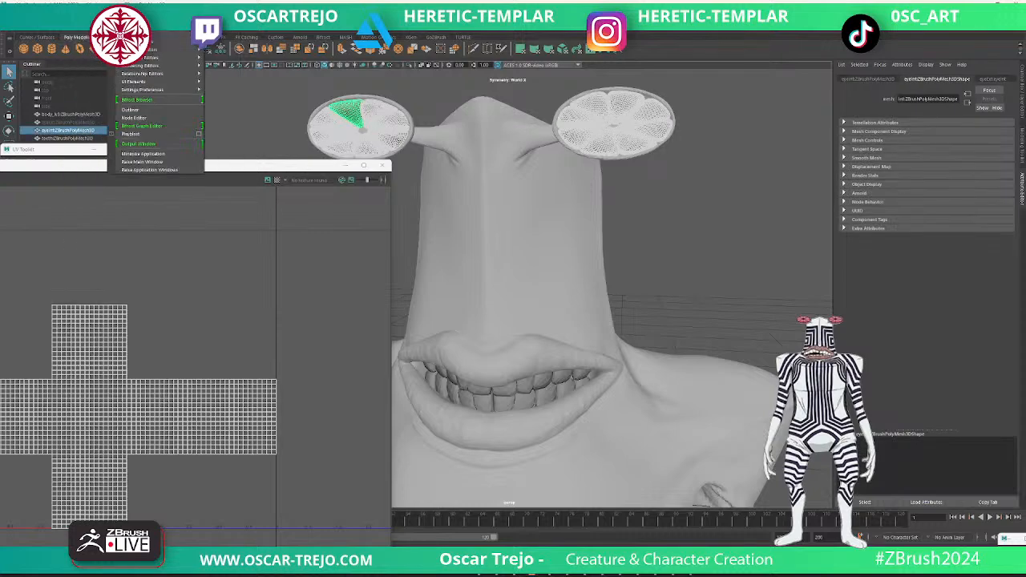
mouse_move(223, 17)
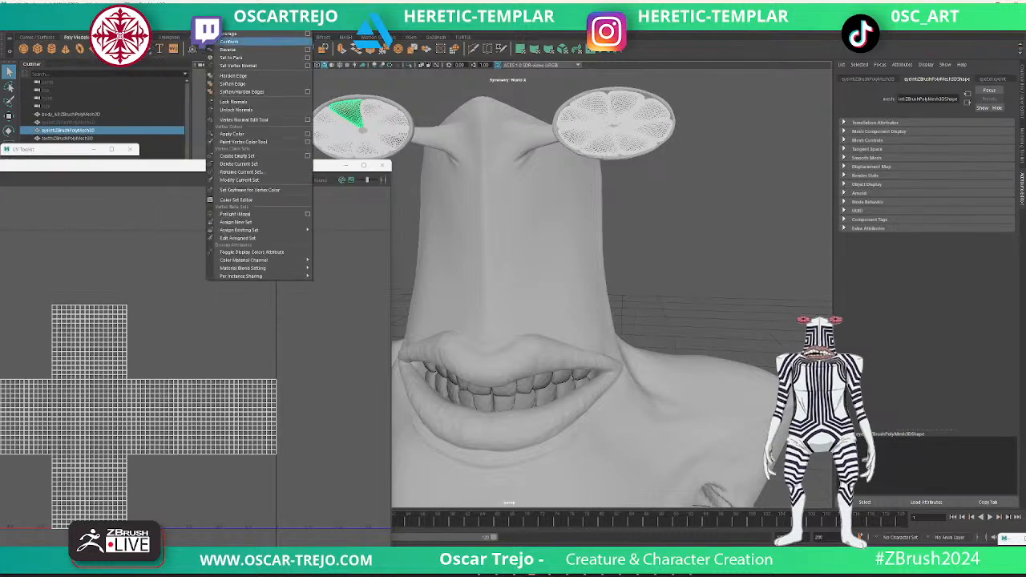
left_click(233, 84)
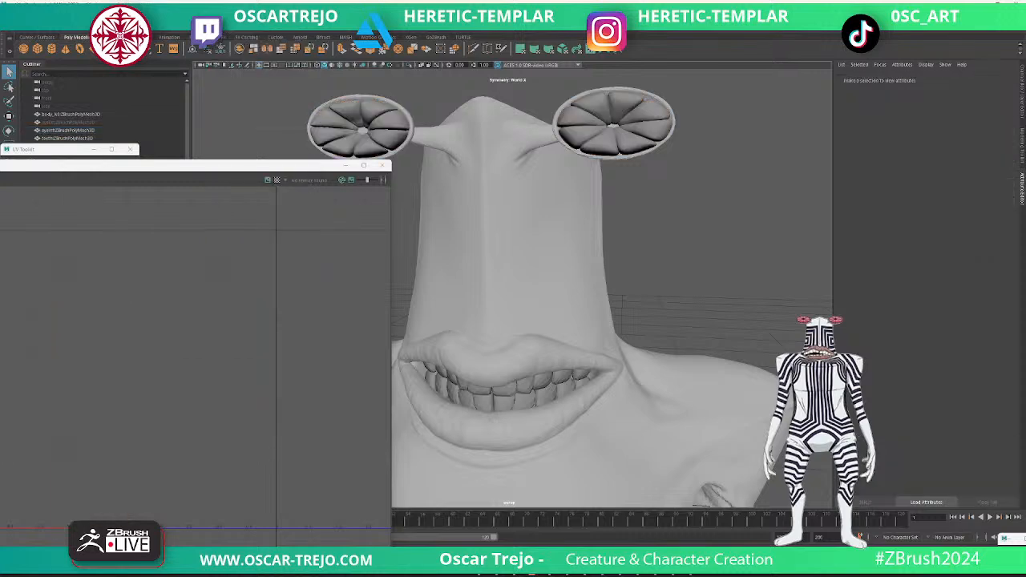
- Soften the edges of the creature's body mesh
left_click(529, 240)
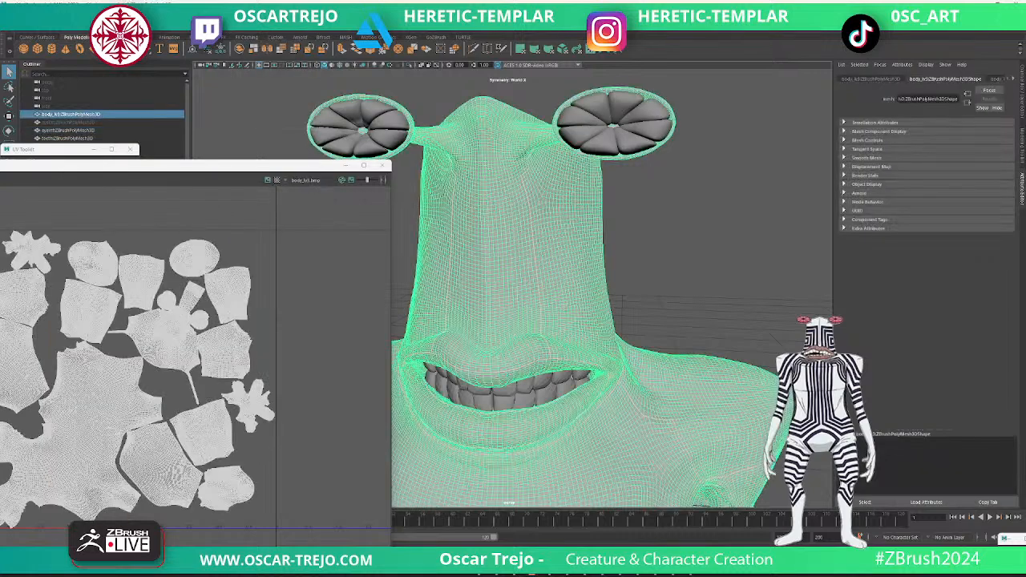
scroll(529, 240, "down", 5)
left_click(665, 257)
left_click(537, 281)
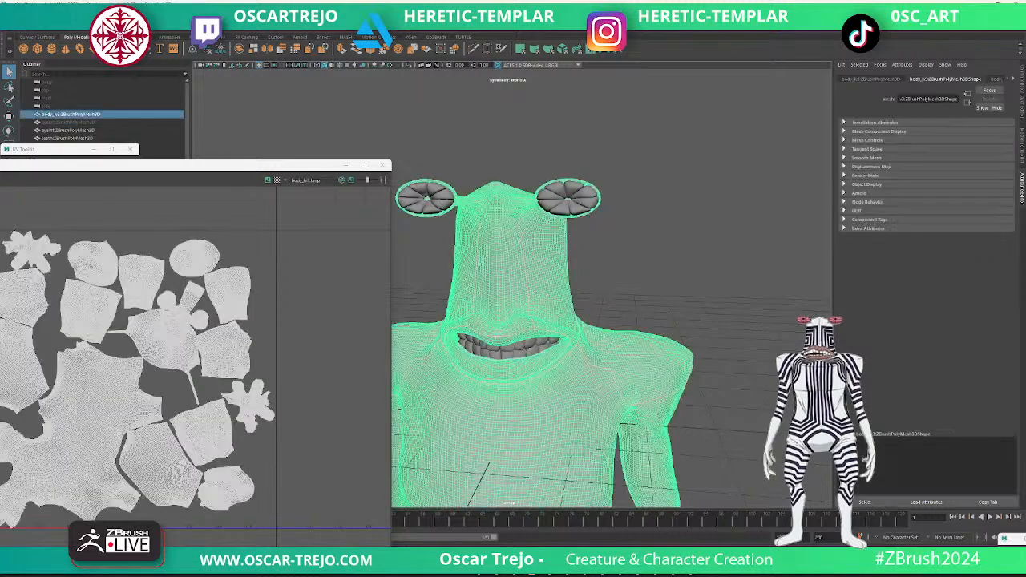
left_click(190, 12)
mouse_move(220, 12)
left_click(232, 83)
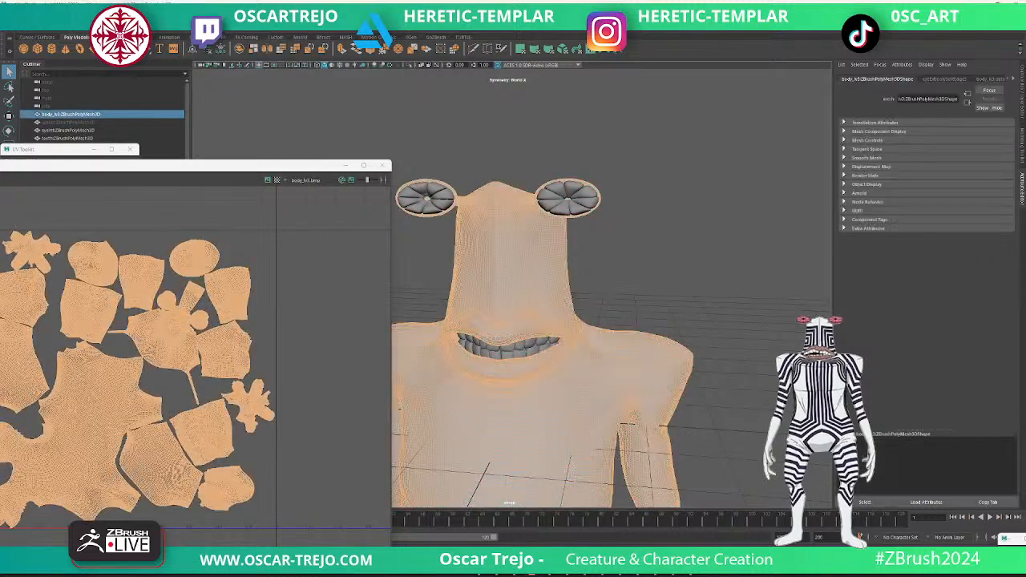
- Repeat the edge softening on the teeth mesh
left_click(673, 209)
left_click(507, 348)
key("g")
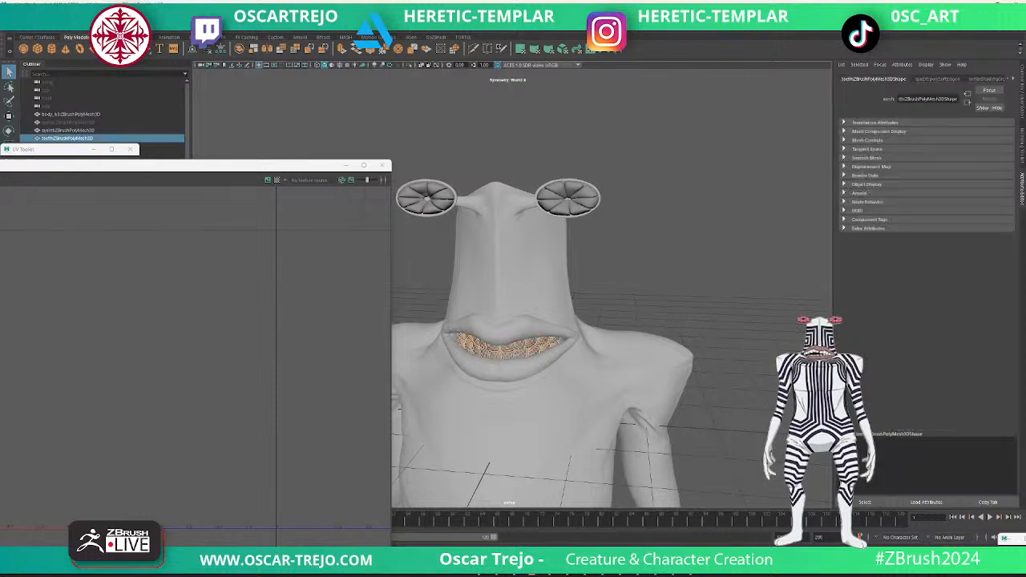
- Try a planar UV projection on the teeth, then replace it with an automatic projection
left_click(308, 12)
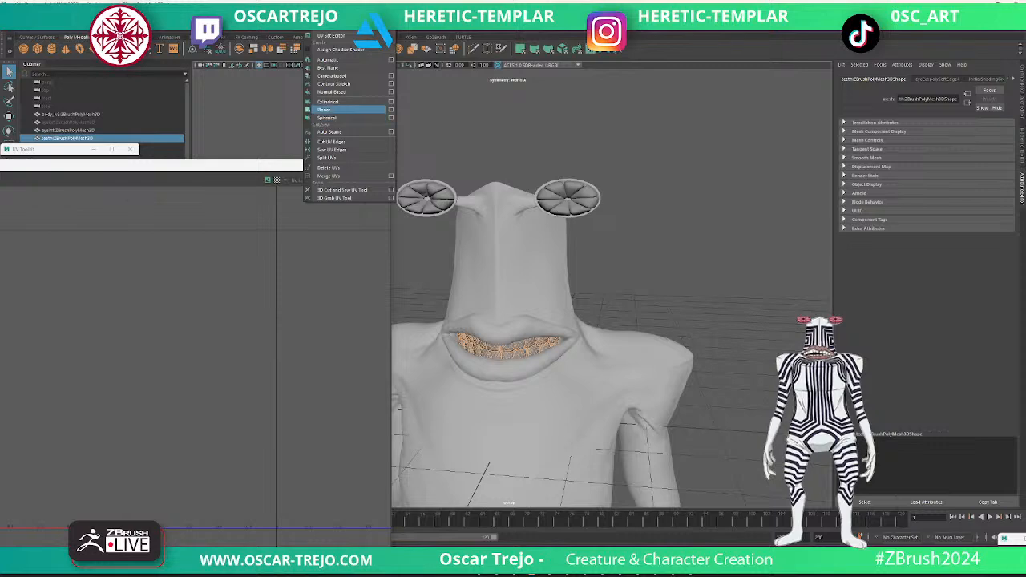
left_click(324, 110)
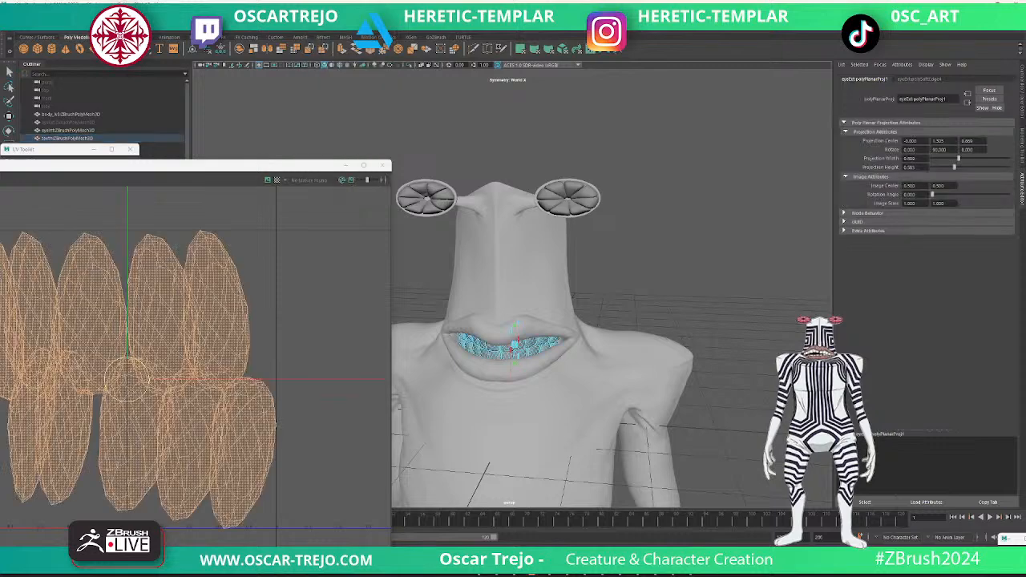
left_click(308, 12)
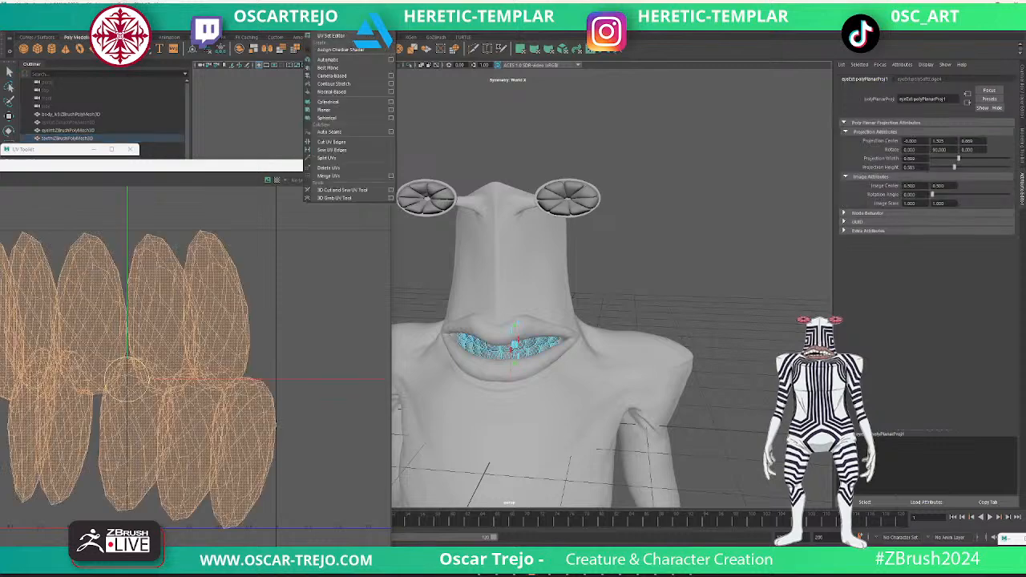
left_click(329, 60)
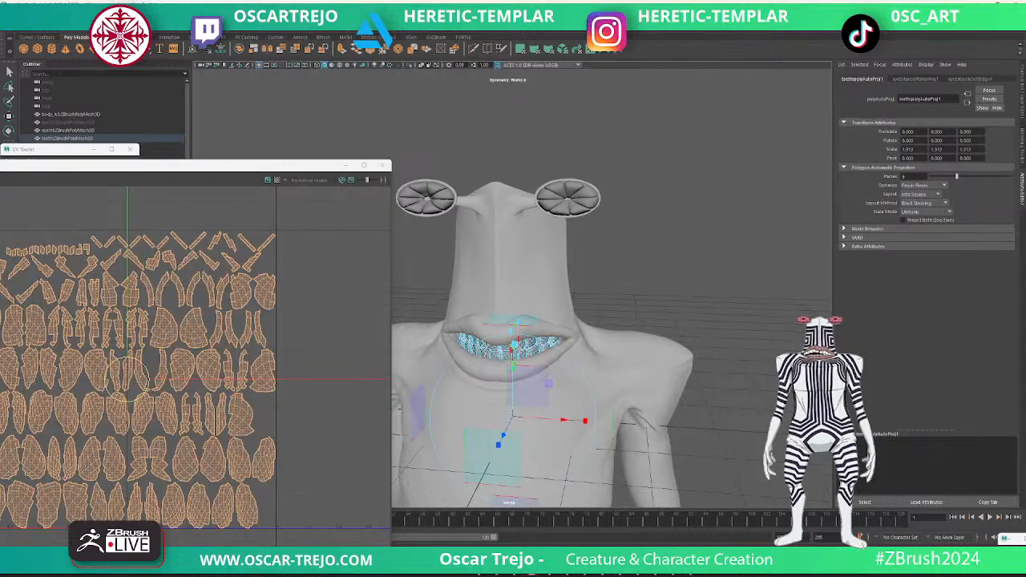
left_click(641, 264)
right_click_drag(542, 337, 579, 323)
left_click(641, 264)
- Open the attributes of the teeth's Lambert material to check its name
left_click(513, 345)
right_click_drag(655, 291, 722, 501)
left_click(932, 99)
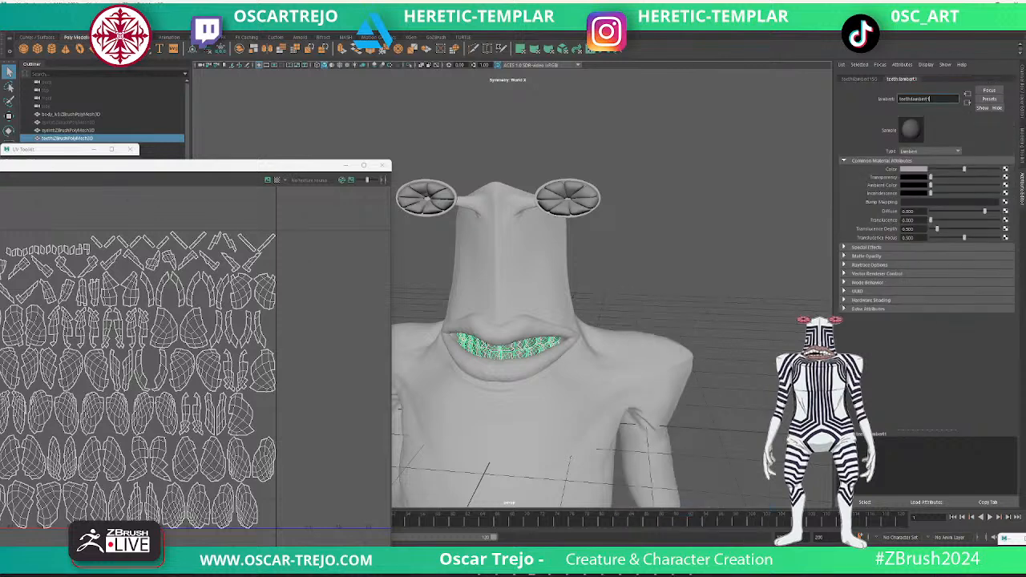
left_click(673, 240)
left_click(545, 281)
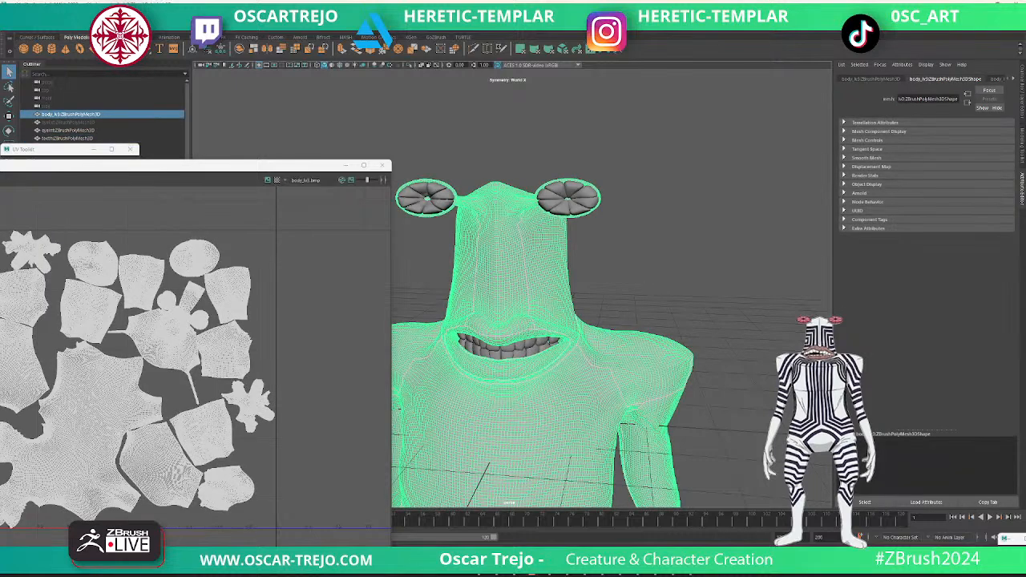
scroll(601, 241, "down", 5)
left_click(602, 189)
left_click_drag(603, 188, 470, 312)
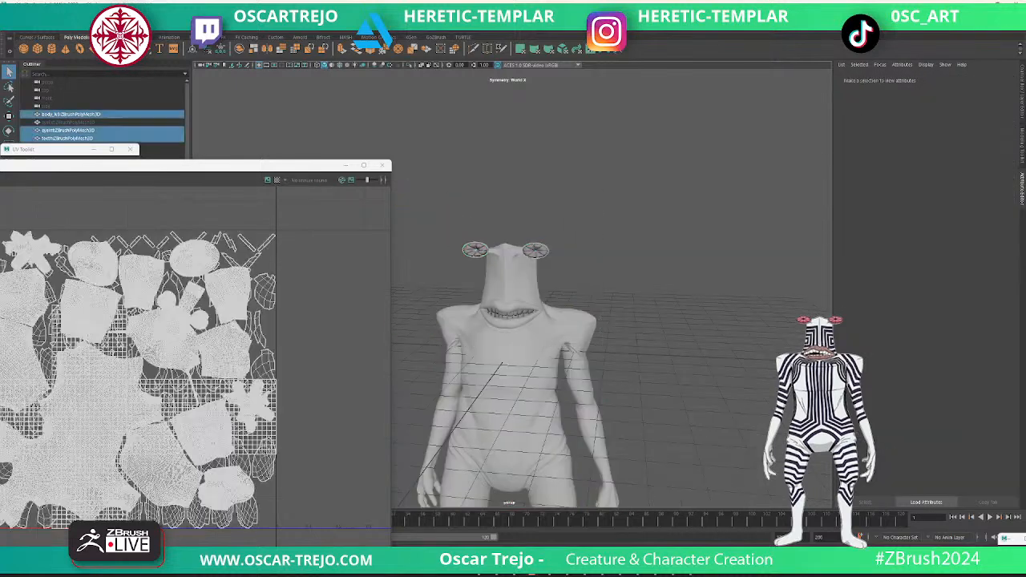
scroll(418, 189, "up", 5)
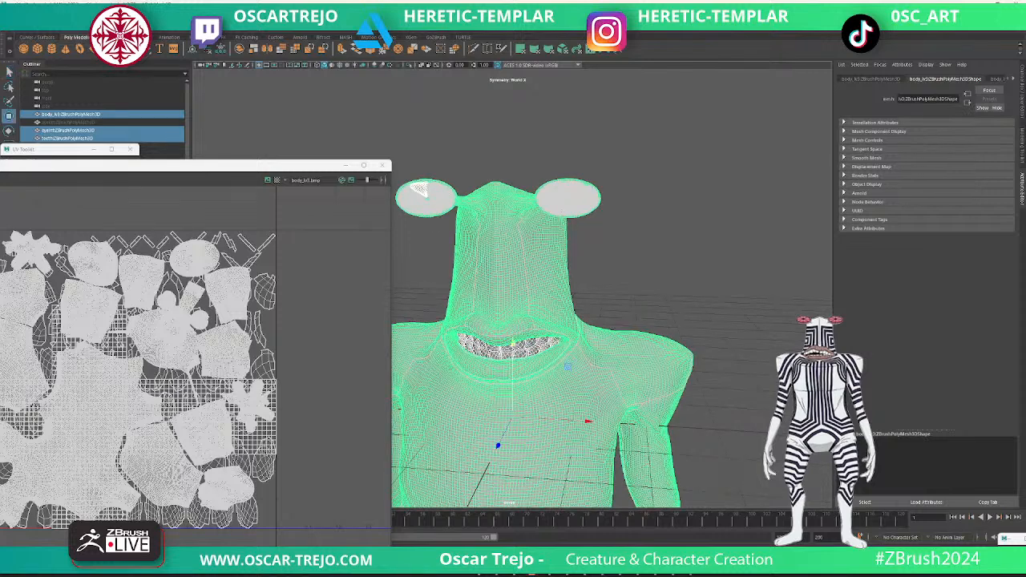
left_click(657, 208)
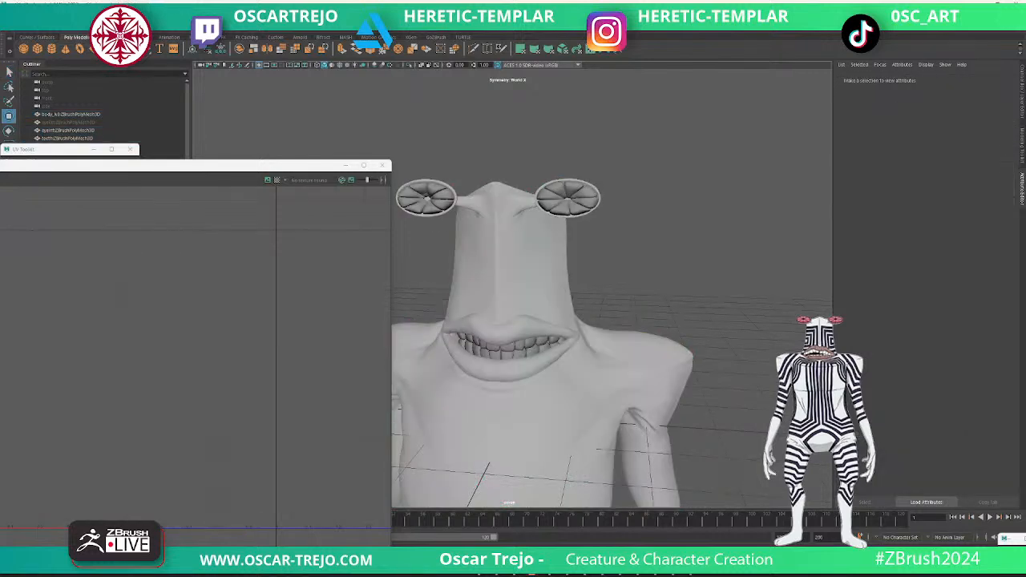
- Unhide the outer eye mesh and export it together with the body, inner eyes and teeth as one selection
left_click(69, 122)
key("shift+h")
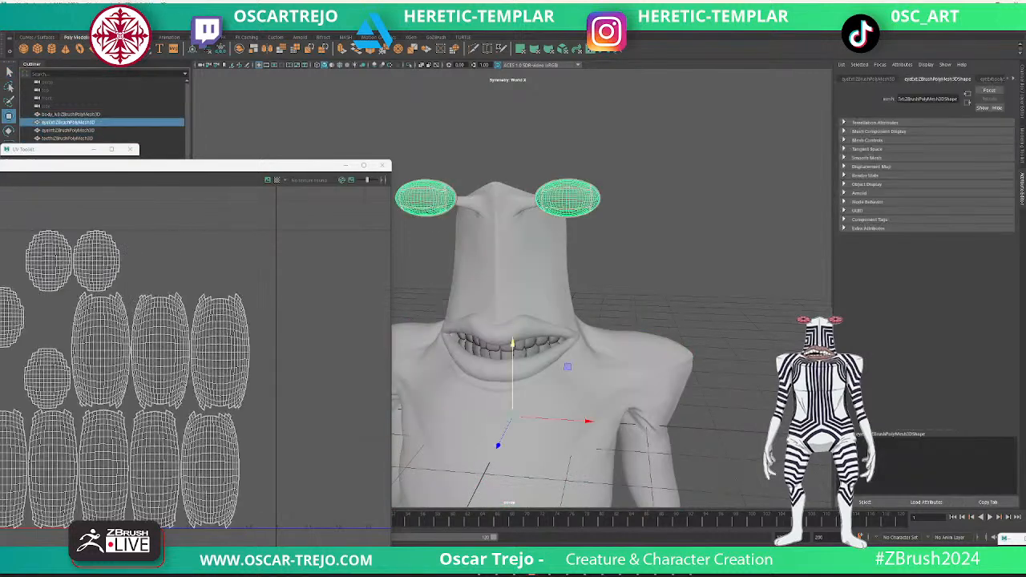
left_click(641, 153)
left_click_drag(641, 152, 417, 381)
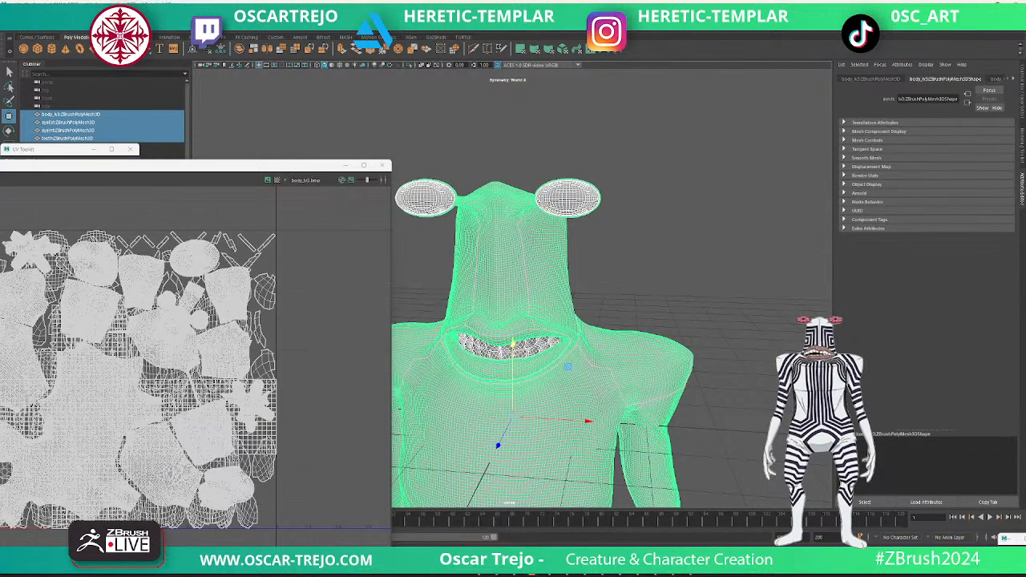
left_click(11, 24)
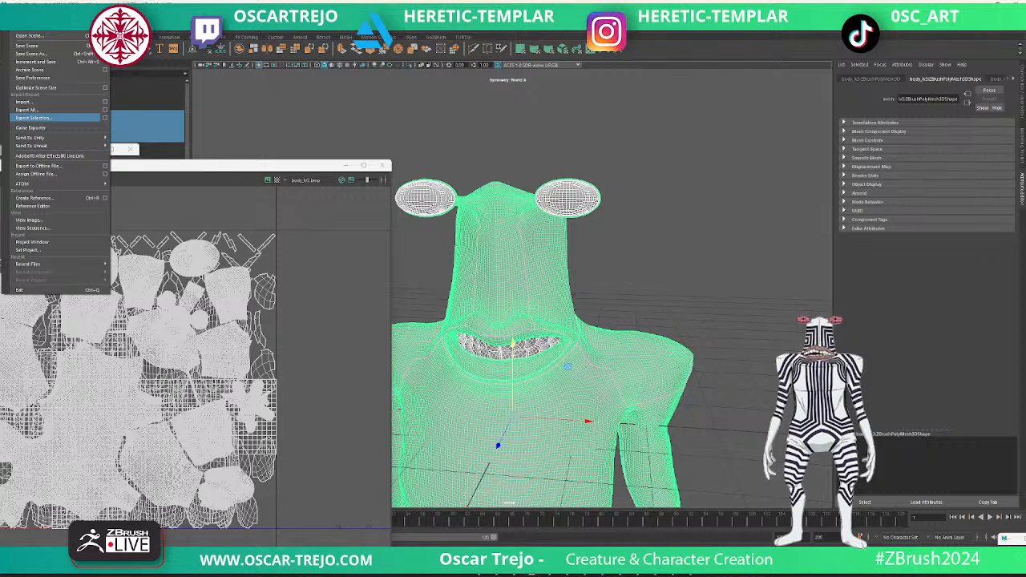
left_click(36, 118)
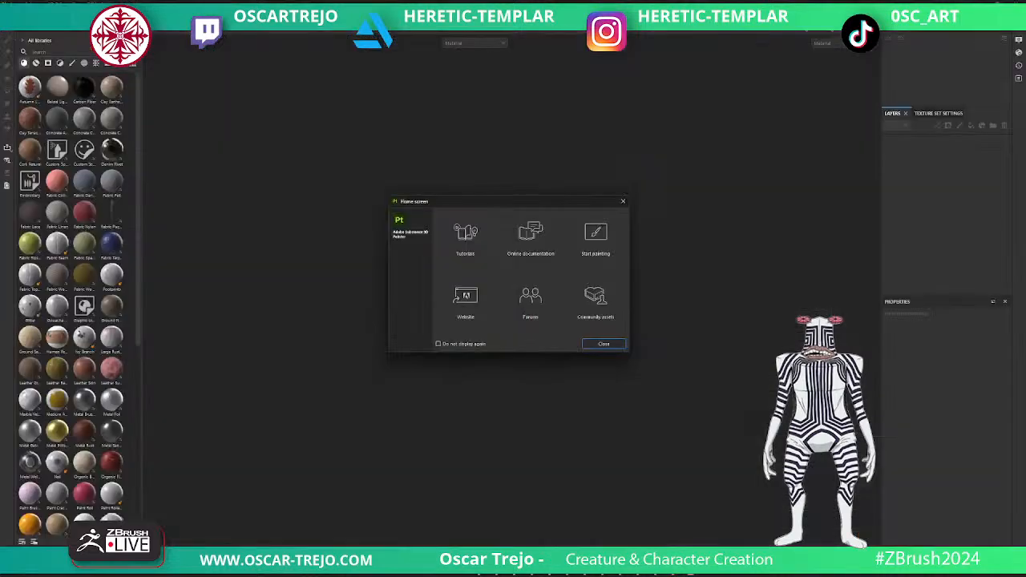
- Switch to Substance 3D Painter and create a new project from the exported creature mesh
left_click(623, 202)
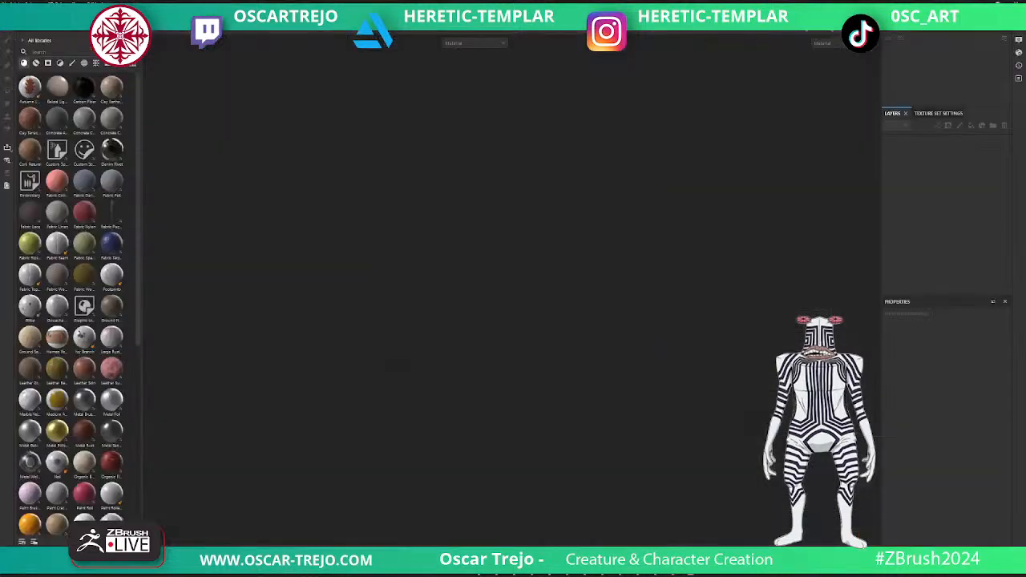
left_click(6, 13)
left_click(16, 23)
left_click_drag(490, 157, 1, 192)
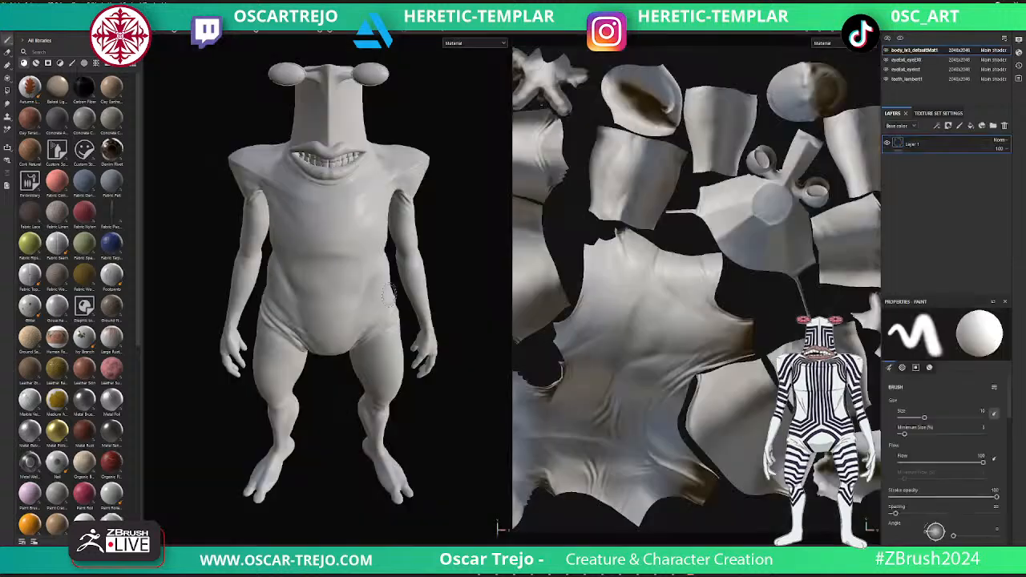
- Bake the mesh maps of the creature's texture sets, using the low poly mesh as the high poly mesh
right_click_drag(337, 284, 444, 284, "alt")
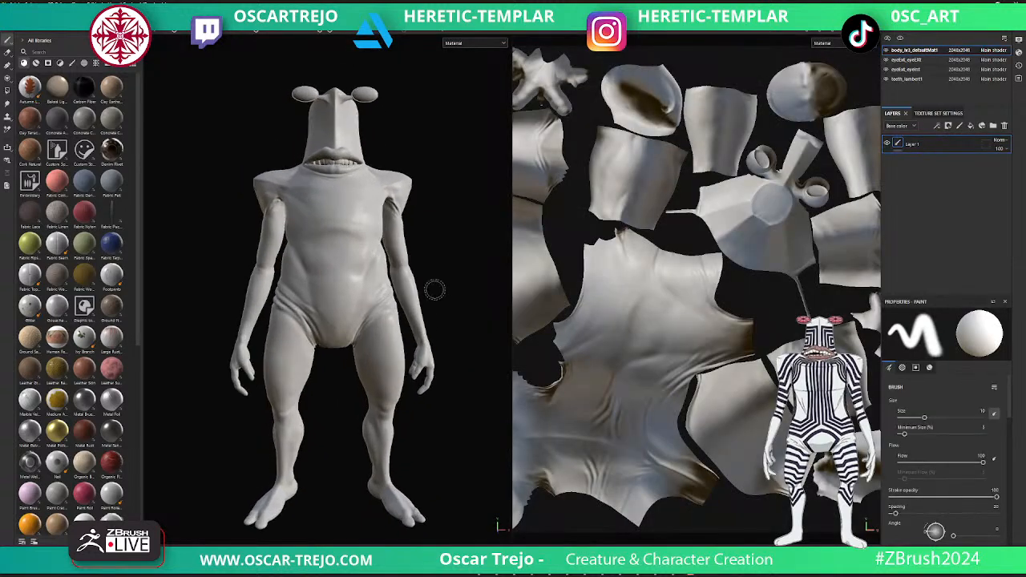
middle_click_drag(383, 281, 398, 305, "alt")
right_click_drag(367, 310, 519, 282, "alt")
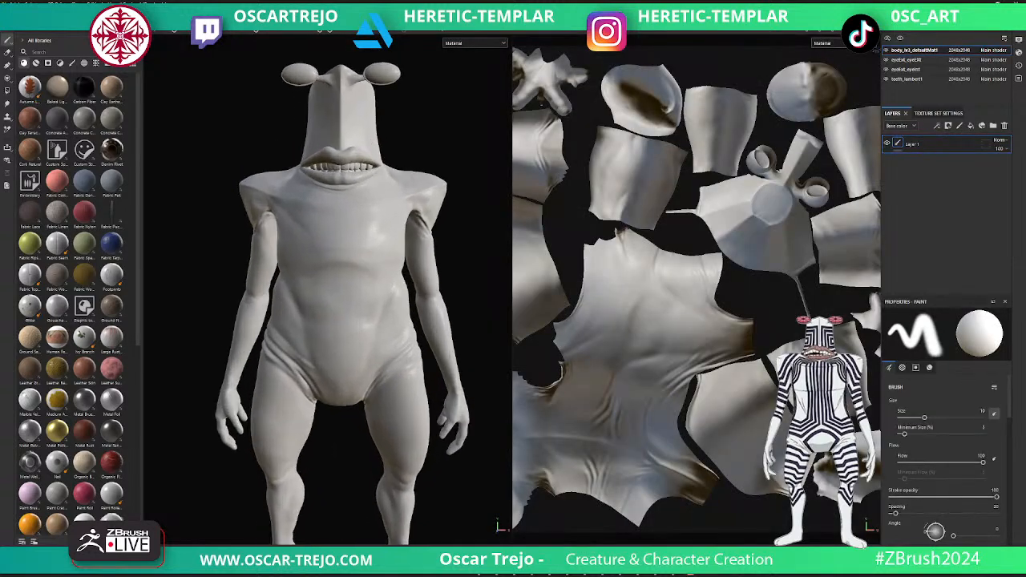
key("F8")
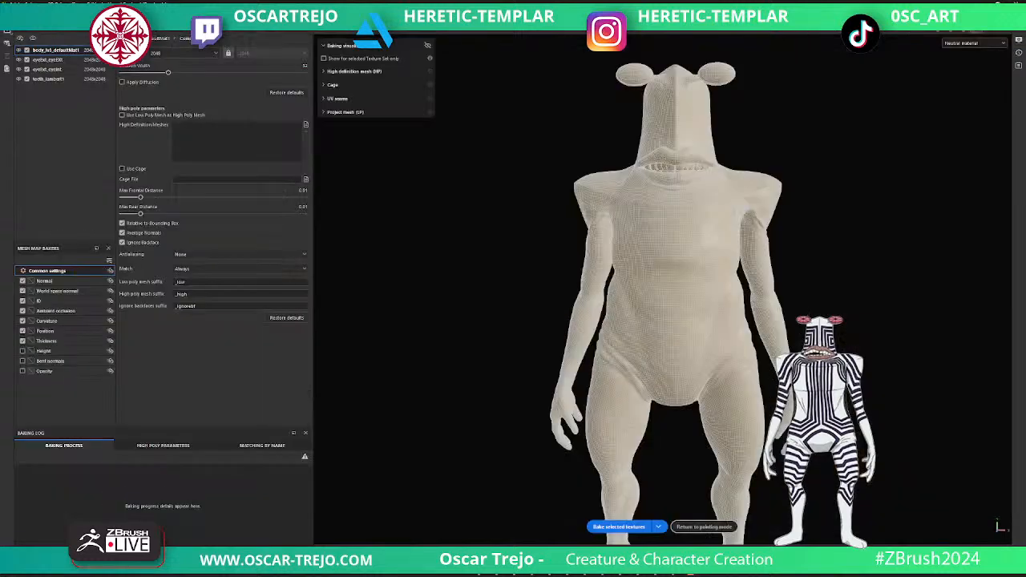
left_click(121, 115)
left_click(619, 526)
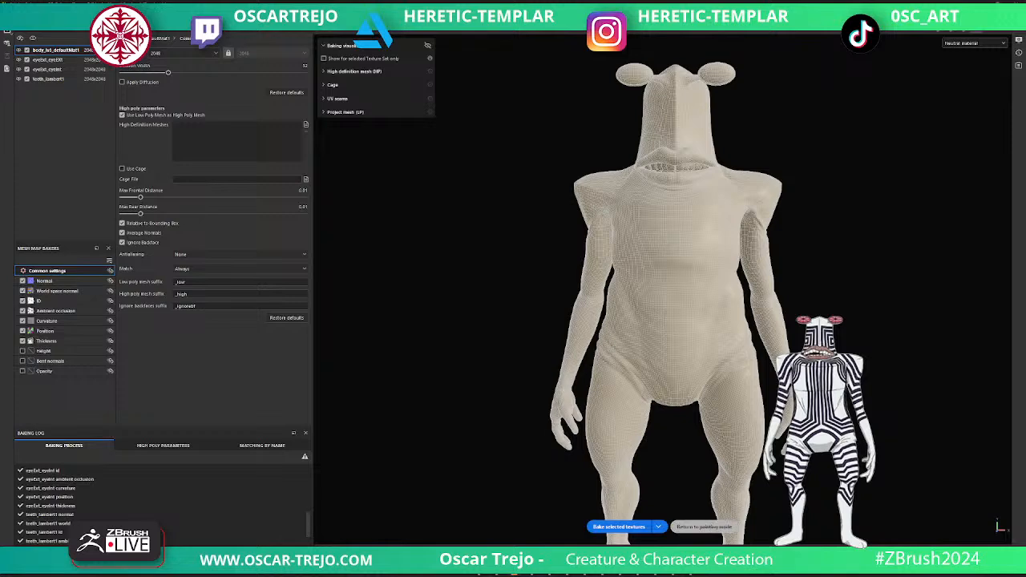
left_click(704, 527)
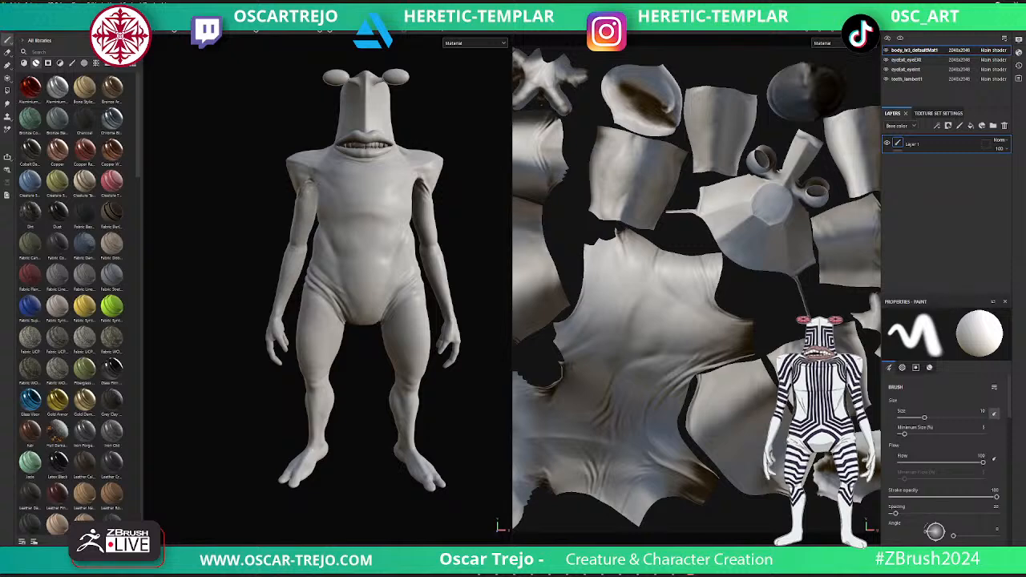
- Hide the body, teeth and outer eyes, and make the inner eye texture set the active one
left_click(886, 50)
left_click(886, 79)
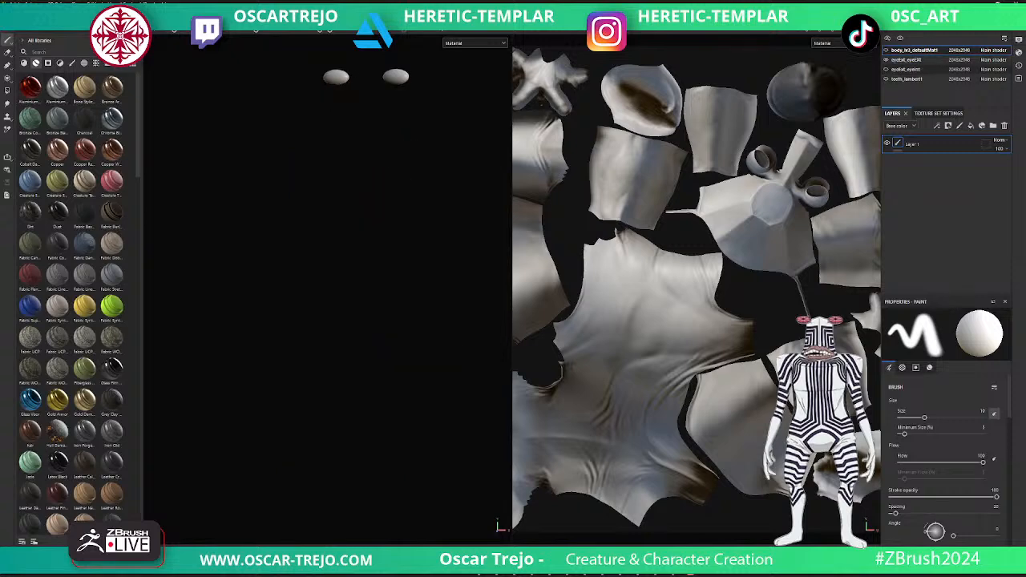
left_click(906, 60)
left_click(906, 69)
- Apply the Creature Tongue smart material to the segmented inner eyes
middle_click_drag(362, 108, 363, 238, "alt")
left_click_drag(111, 182, 338, 206)
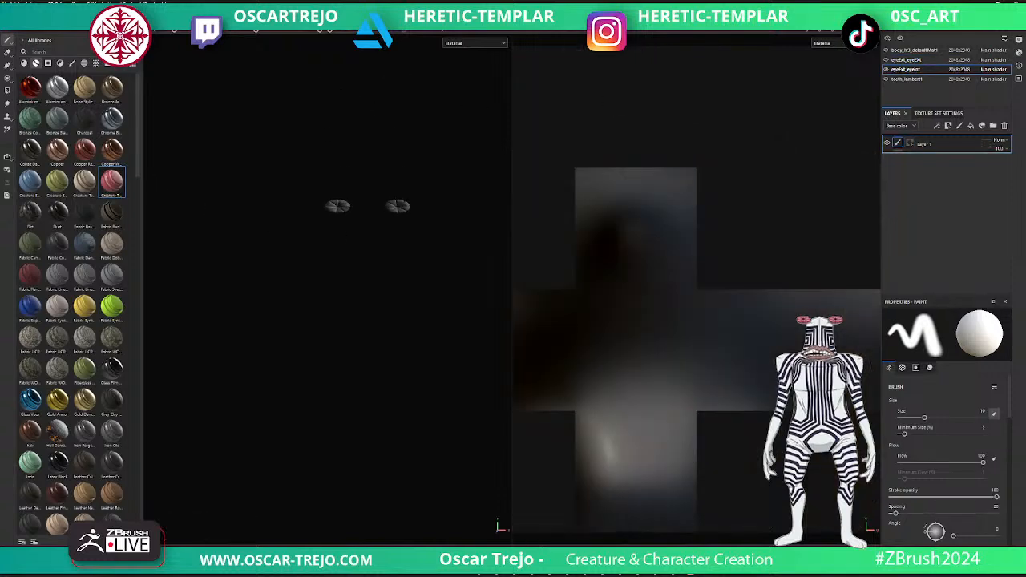
right_click_drag(407, 380, 461, 356, "alt")
middle_click_drag(348, 114, 349, 264, "alt")
right_click_drag(349, 264, 425, 240, "alt")
middle_click_drag(337, 137, 421, 343, "alt")
right_click_drag(420, 343, 271, 343, "shift")
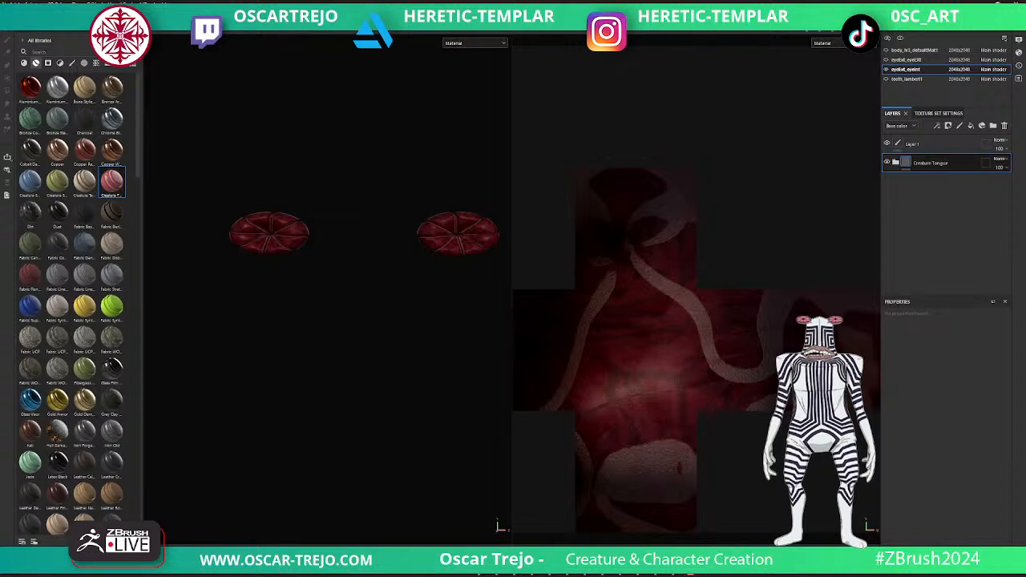
- Show the outer eyes again and apply the Glass Film Dirty Mirror smart material to their texture set
left_click(906, 59)
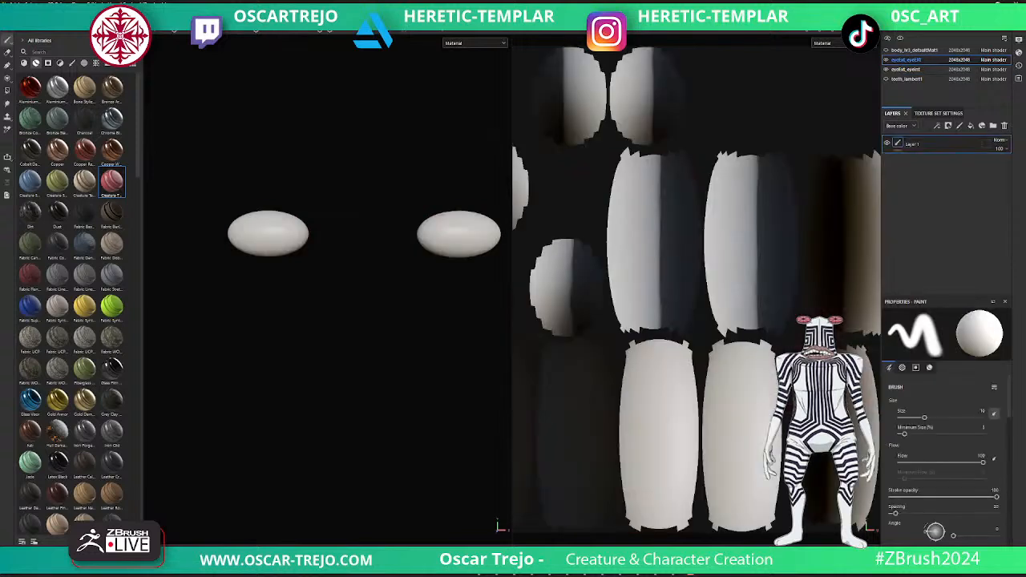
scroll(93, 276, "down", 3)
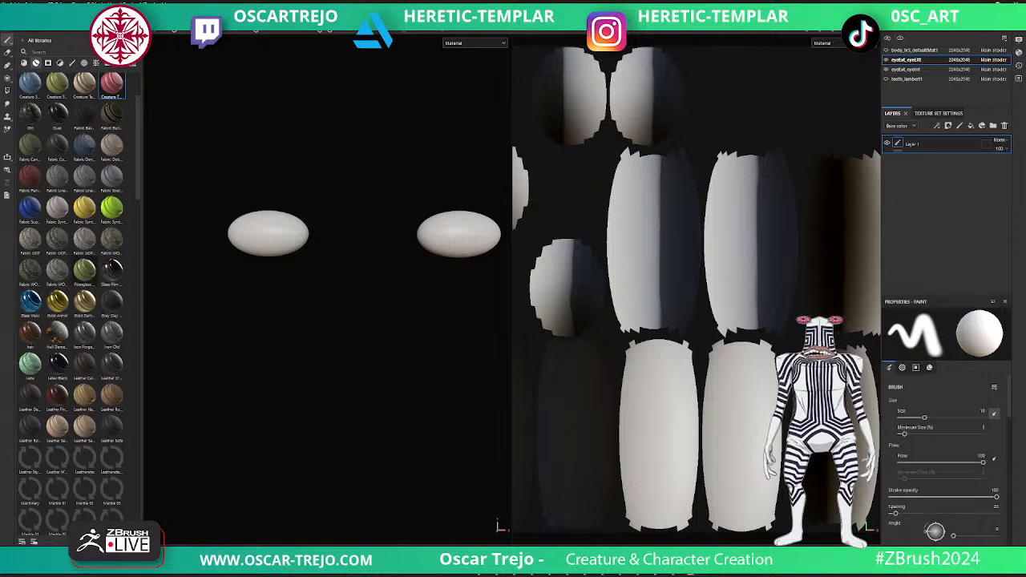
scroll(72, 305, "down", 3)
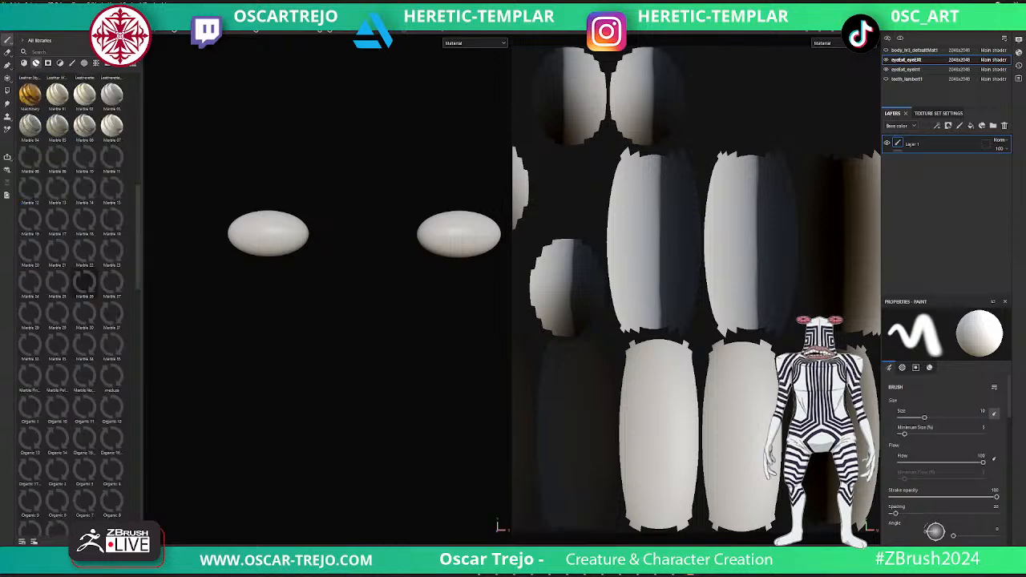
scroll(79, 305, "up", 1)
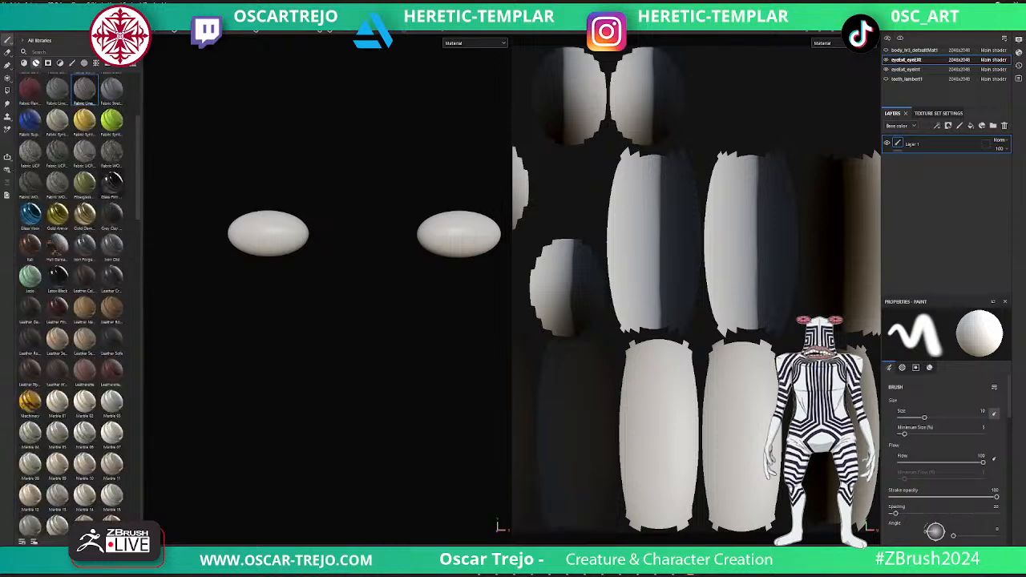
left_click_drag(113, 184, 934, 160)
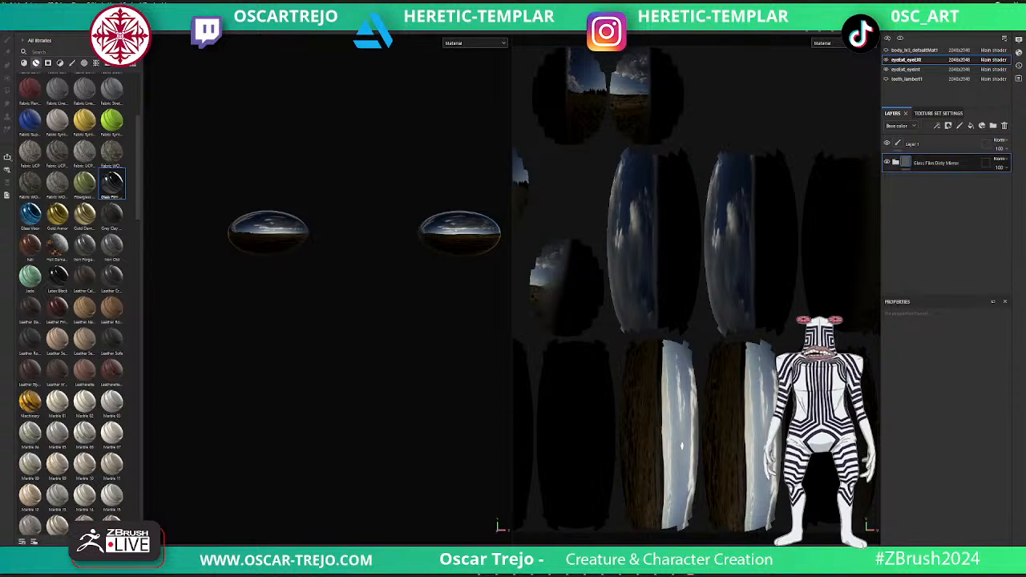
- Add a Translucency channel to the outer eyes' texture set
left_click(938, 113)
scroll(972, 235, "down", 3)
scroll(973, 240, "up", 4)
left_click(994, 165)
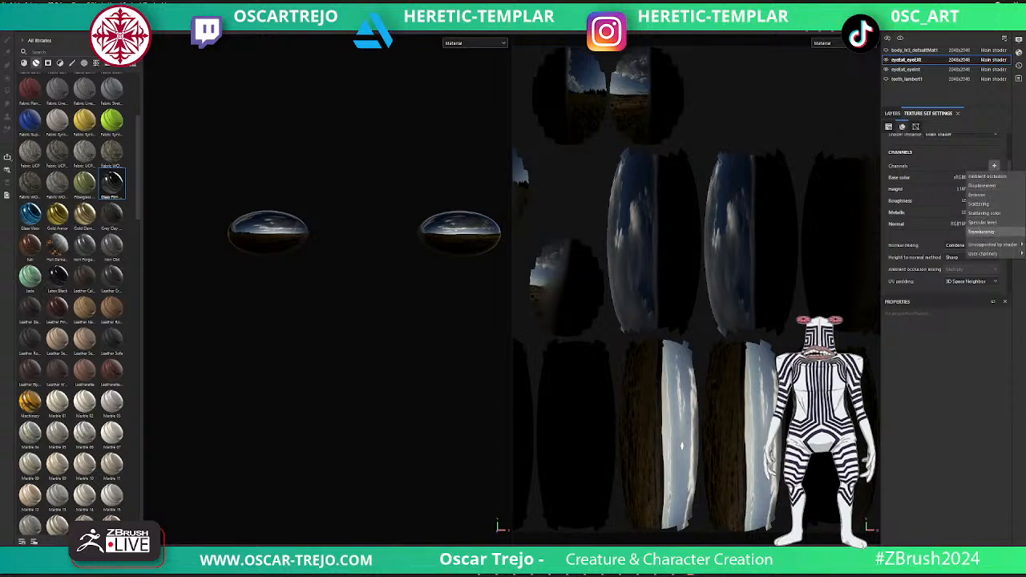
left_click(984, 232)
scroll(984, 231, "down", 2)
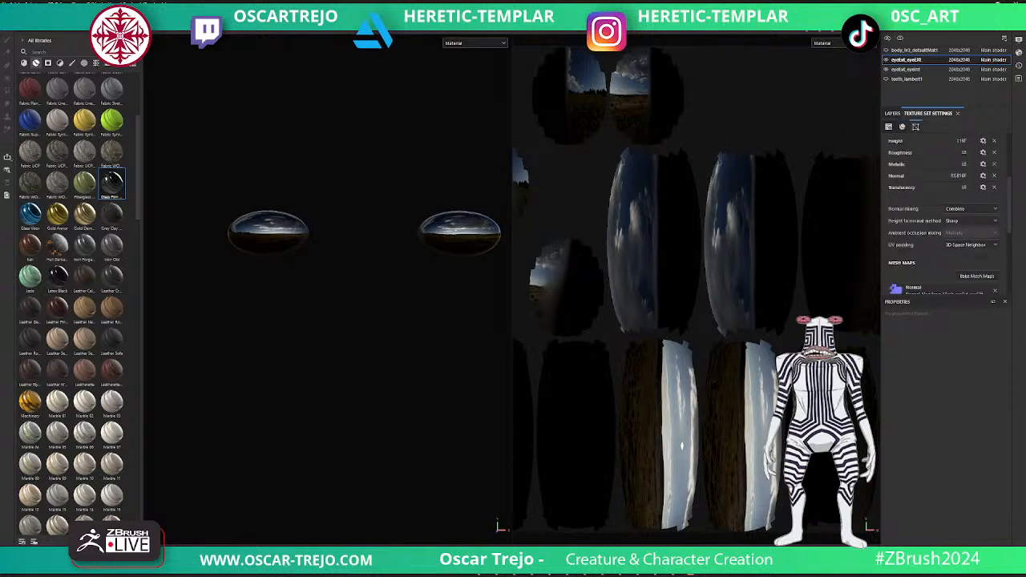
left_click(892, 113)
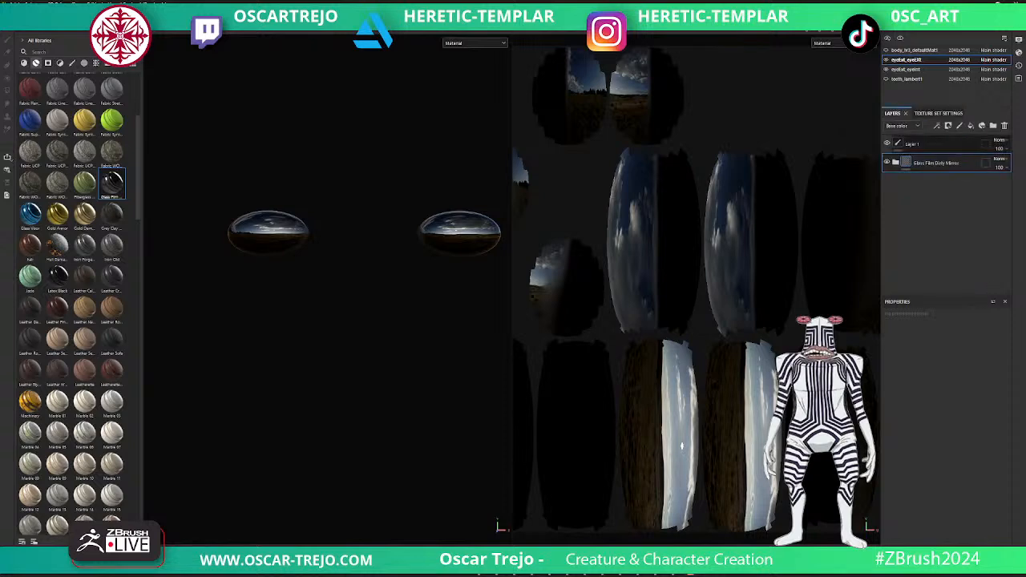
- Add a fill layer above the outer eyes' glass material, with only the translucency channel enabled
left_click(970, 126)
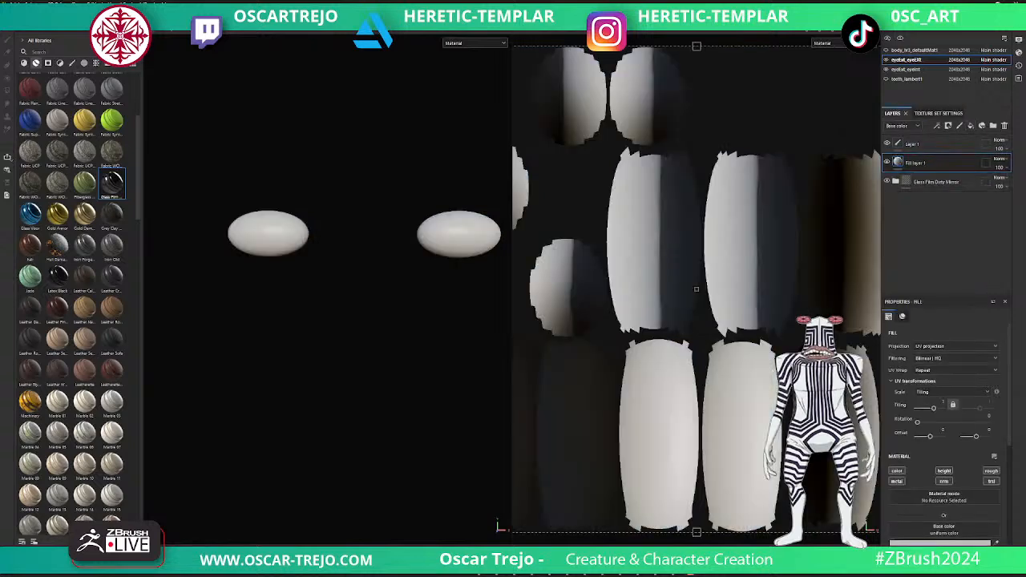
left_click(896, 481)
left_click(896, 472)
left_click(944, 471)
left_click(944, 481)
left_click(991, 471)
- Raise the fill layer's translucency value to about 0.8
scroll(961, 473, "down", 3)
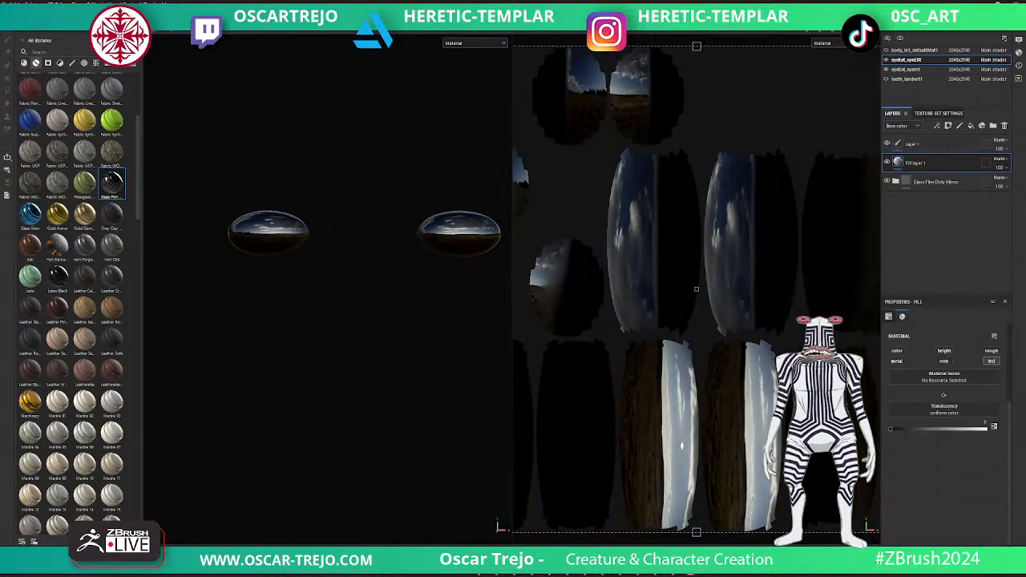
left_click_drag(891, 426, 970, 426)
scroll(946, 425, "up", 3)
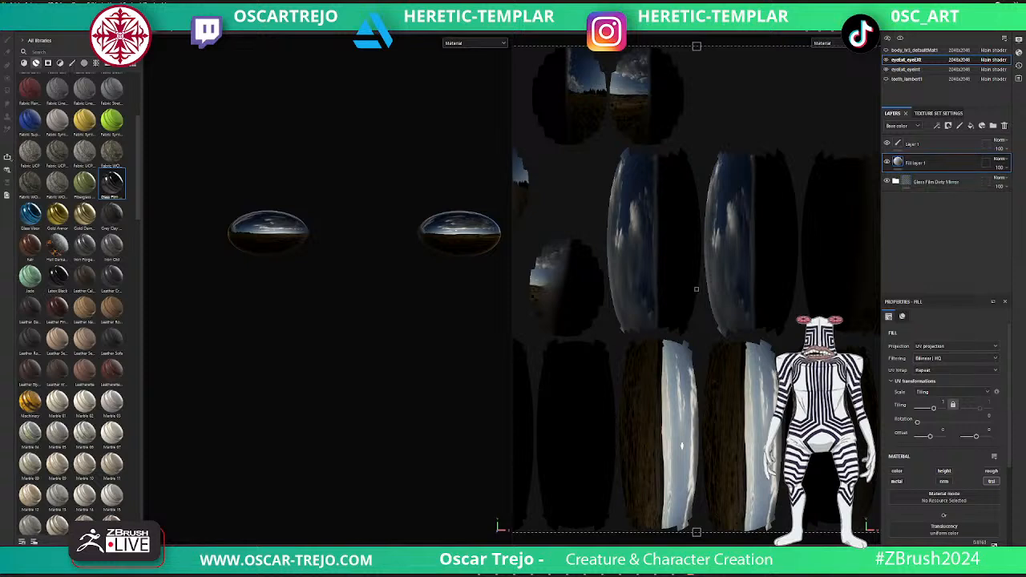
left_click(498, 526)
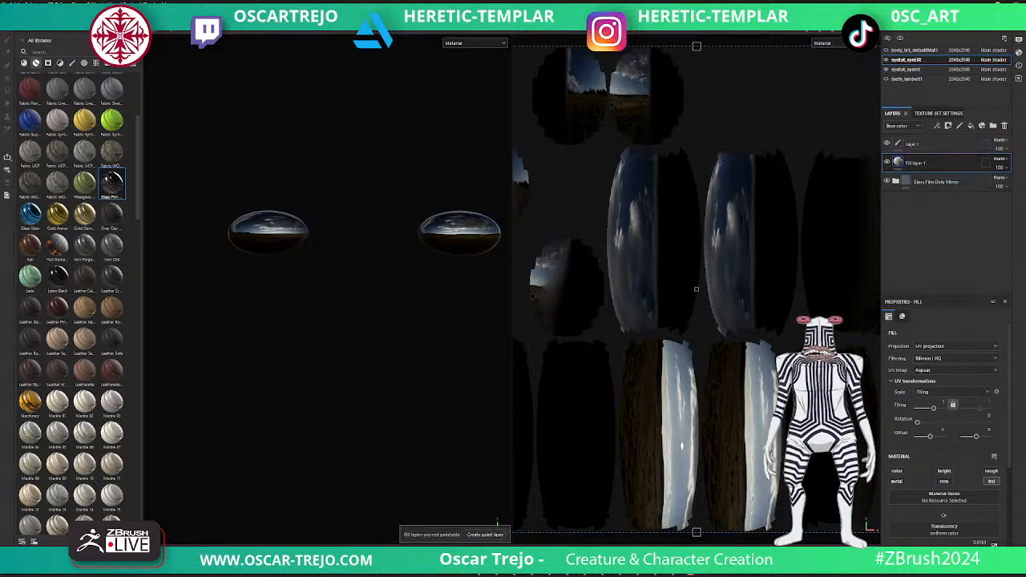
- Show the body and teeth again and apply the Creature Teeth smart material to the teeth texture set
left_click(886, 49)
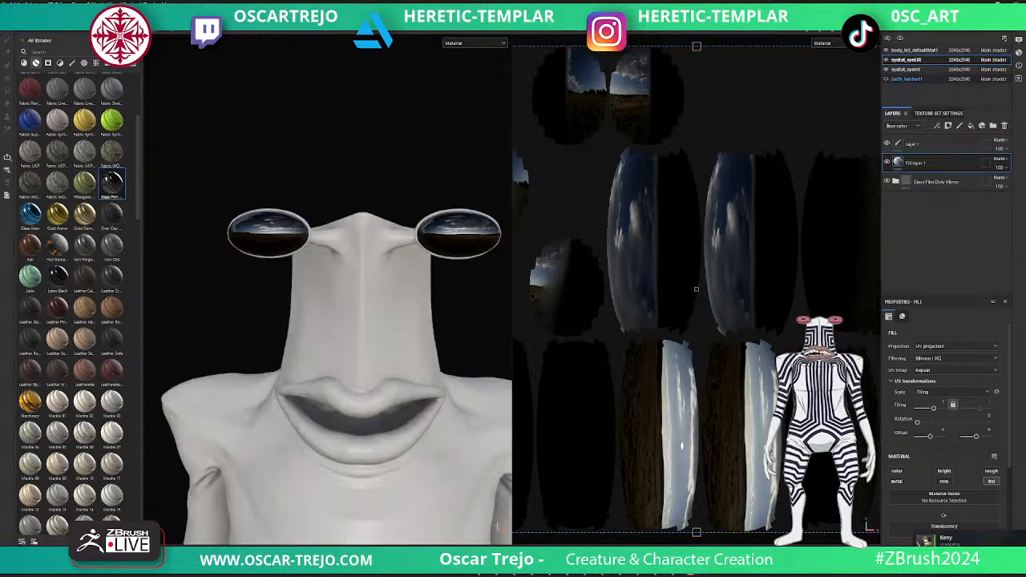
left_click(906, 79)
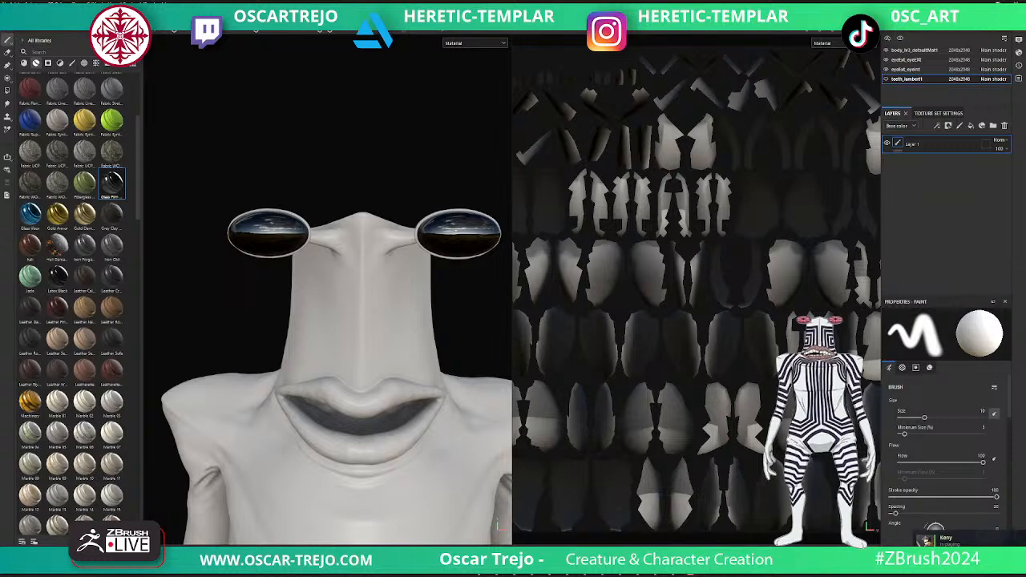
scroll(72, 240, "up", 3)
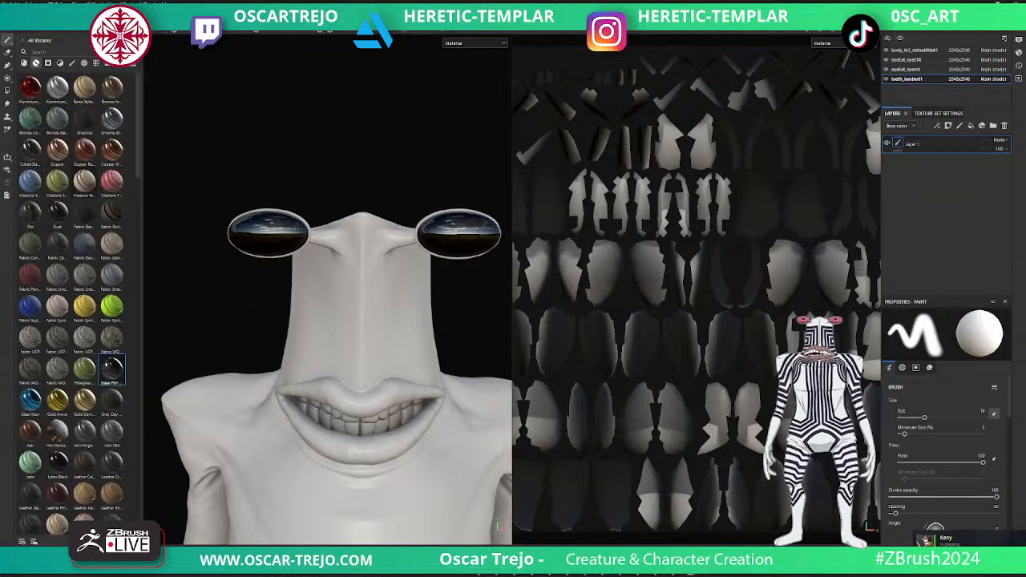
left_click_drag(84, 183, 921, 164)
scroll(365, 372, "up", 2)
scroll(497, 527, "down", 3)
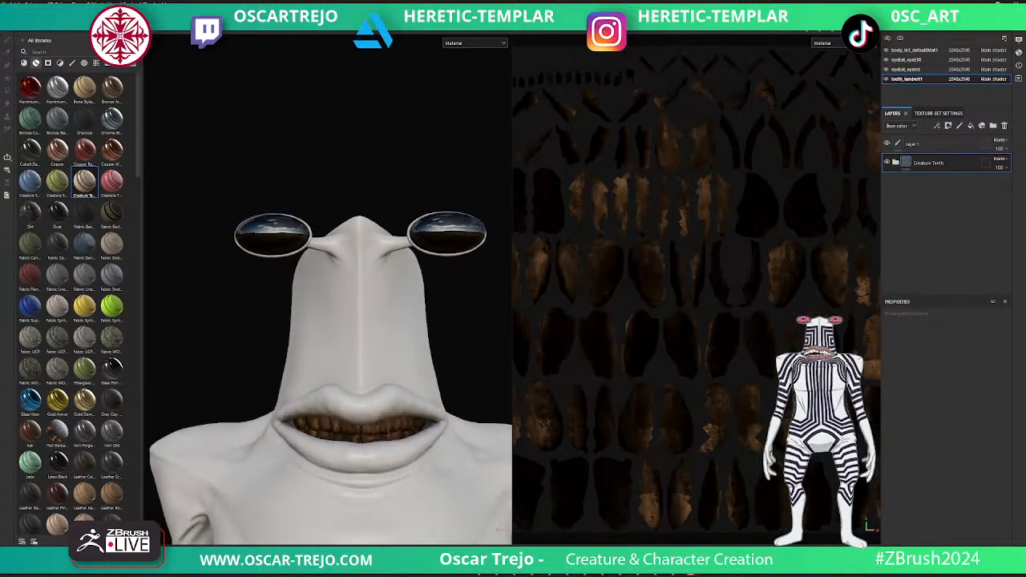
- Replace the teeth's Creature Teeth material with the Marble 01 smart material, and switch to the body texture set
key("ctrl+z")
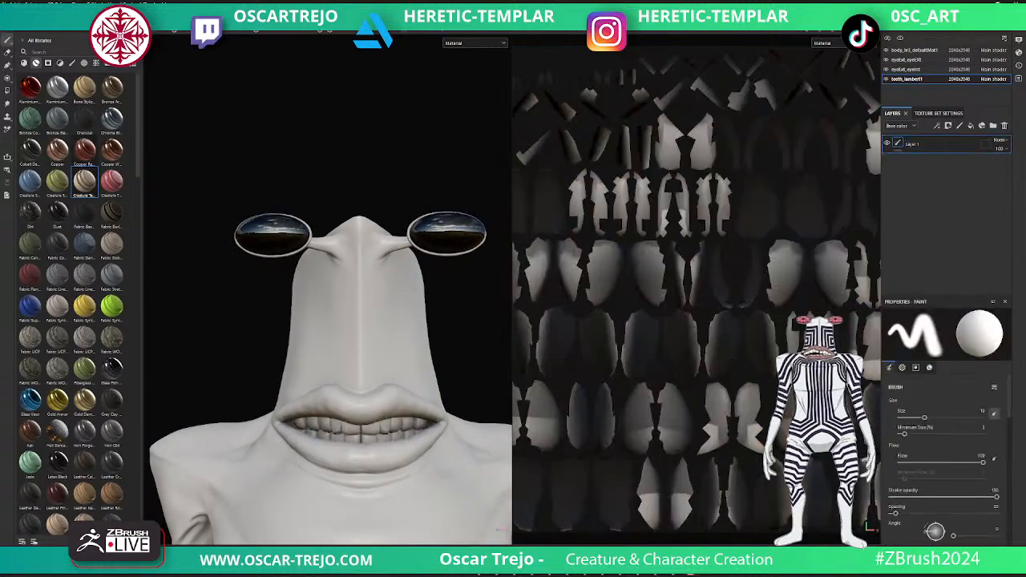
scroll(56, 361, "down", 3)
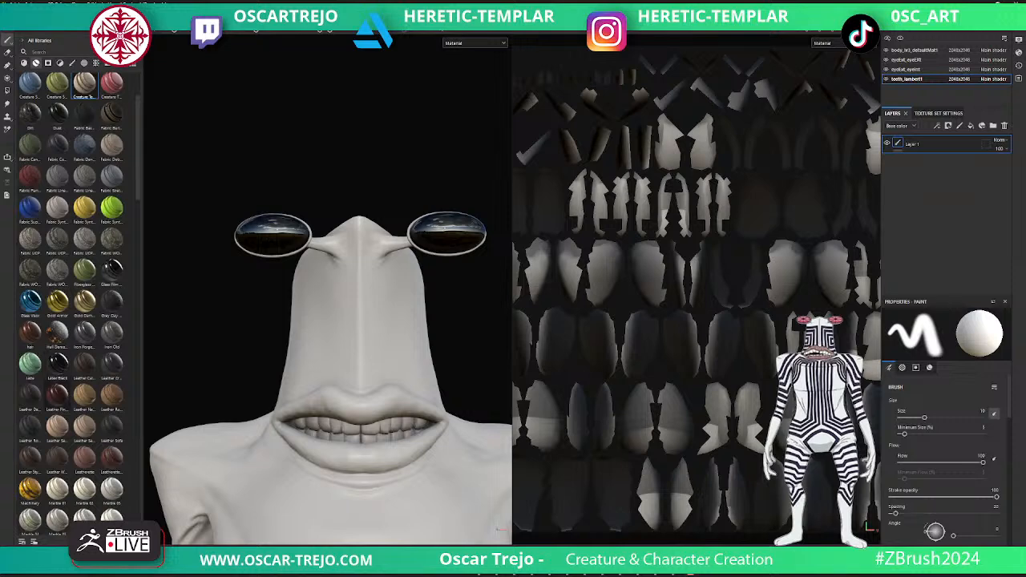
left_click_drag(57, 489, 930, 160)
mouse_move(337, 361)
right_mouse_down("alt")
mouse_move(385, 361)
mouse_move(341, 360)
right_mouse_up("alt")
middle_click_drag(340, 360, 327, 378, "alt")
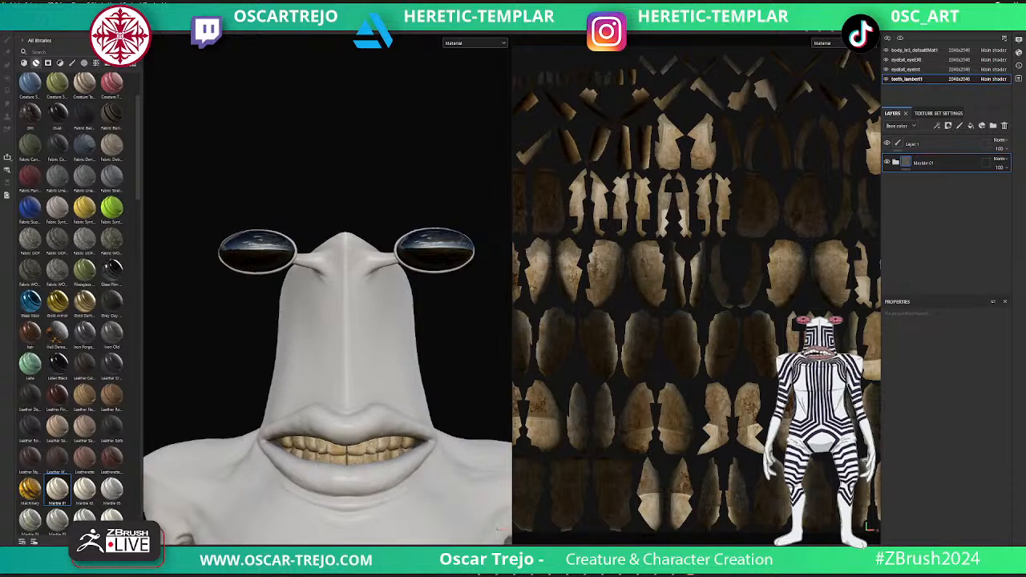
left_click(914, 50)
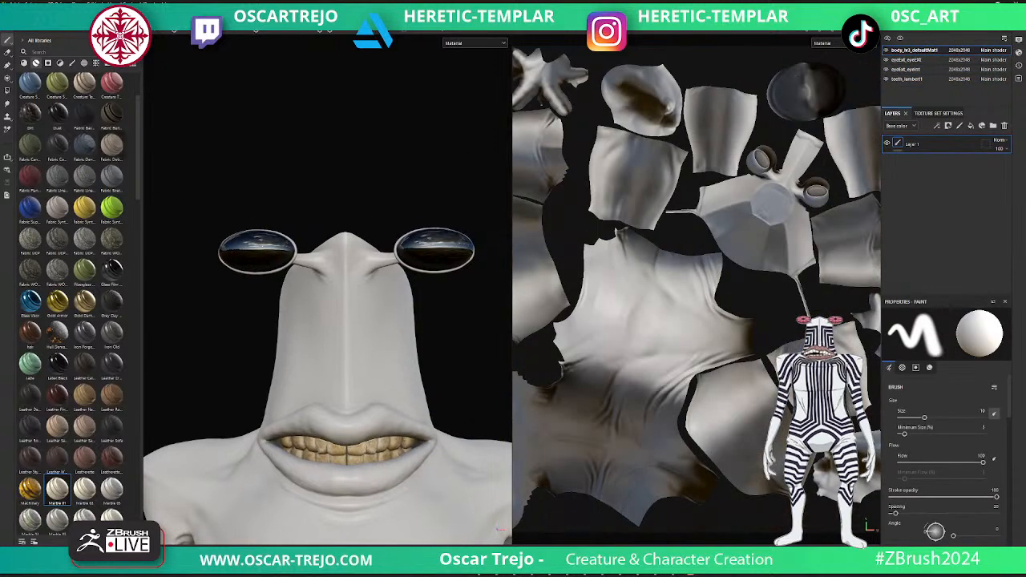
- Try the Creature Teeth smart material and a light synthetic fabric smart material on the body texture set
scroll(80, 161, "up", 3)
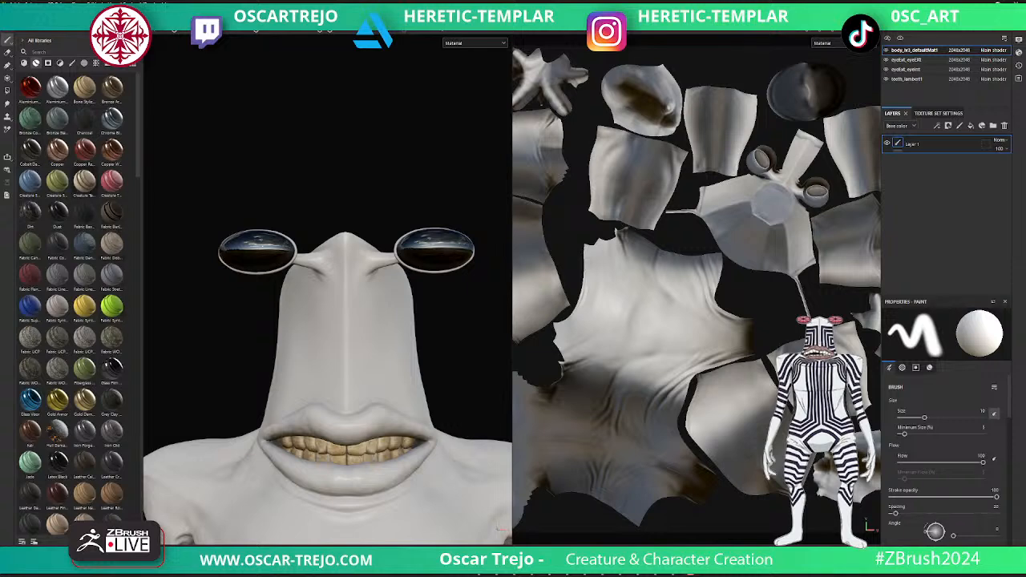
left_click_drag(917, 144, 922, 157)
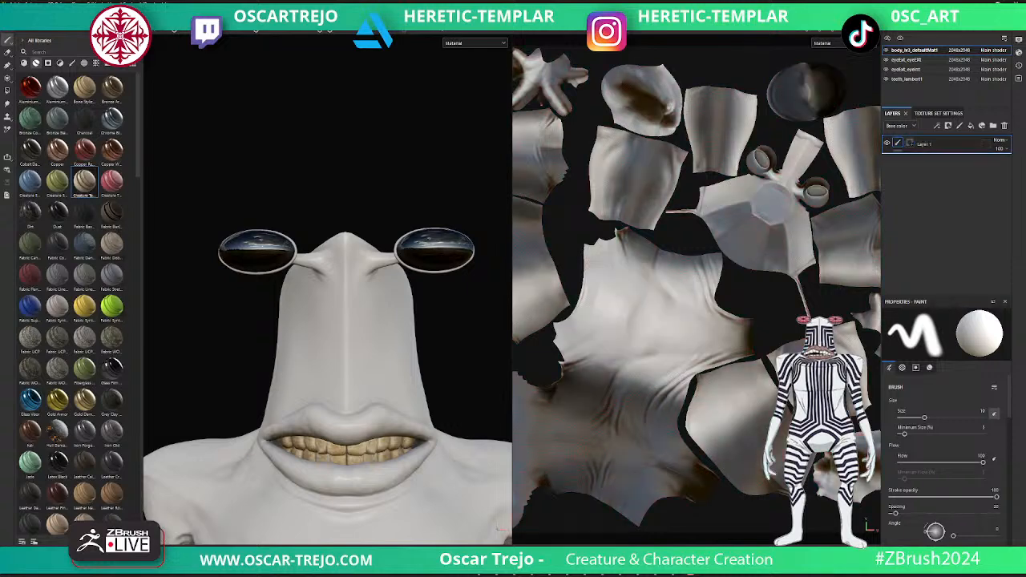
key("ctrl+z")
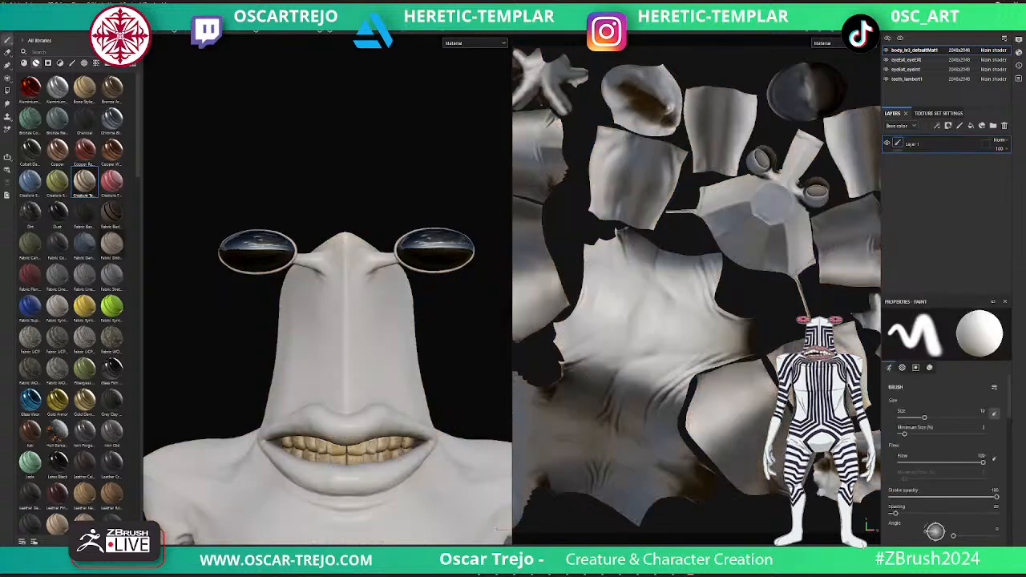
scroll(76, 305, "down", 3)
left_click_drag(57, 207, 920, 157)
key("ctrl+z")
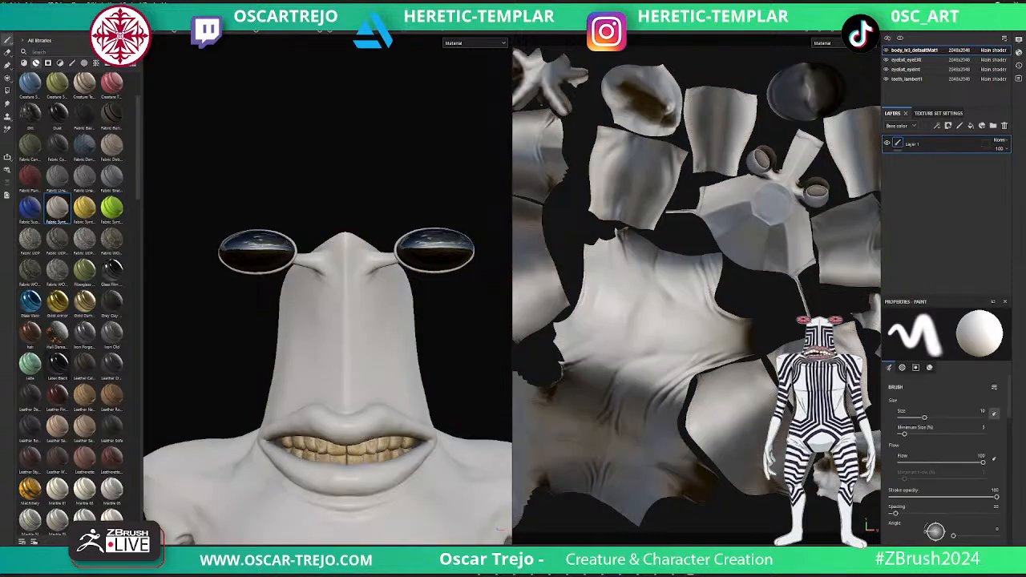
- Try the Marble 14 smart material on the body below Layer 1, and undo it
scroll(76, 305, "down", 6)
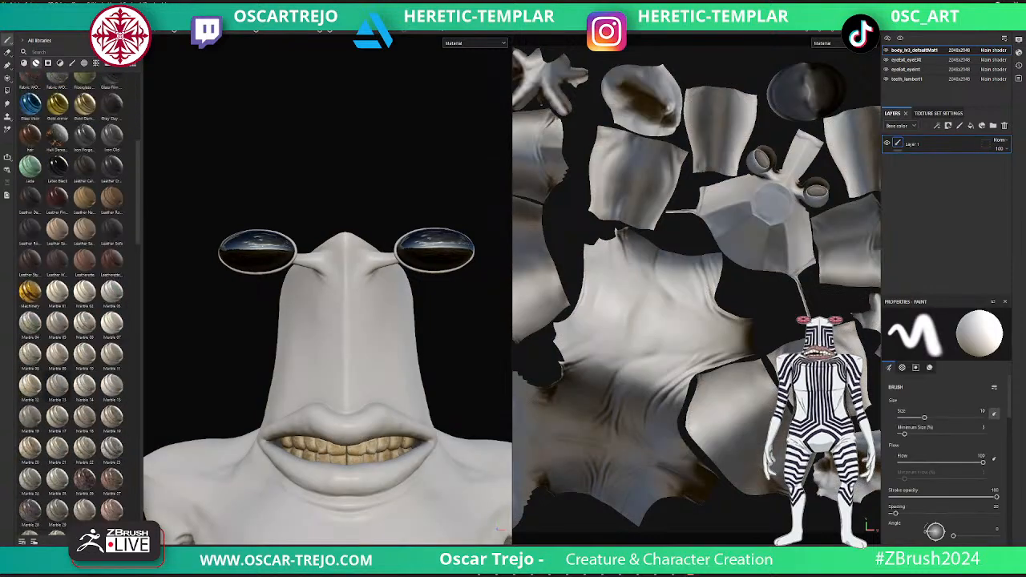
left_click_drag(85, 387, 914, 146)
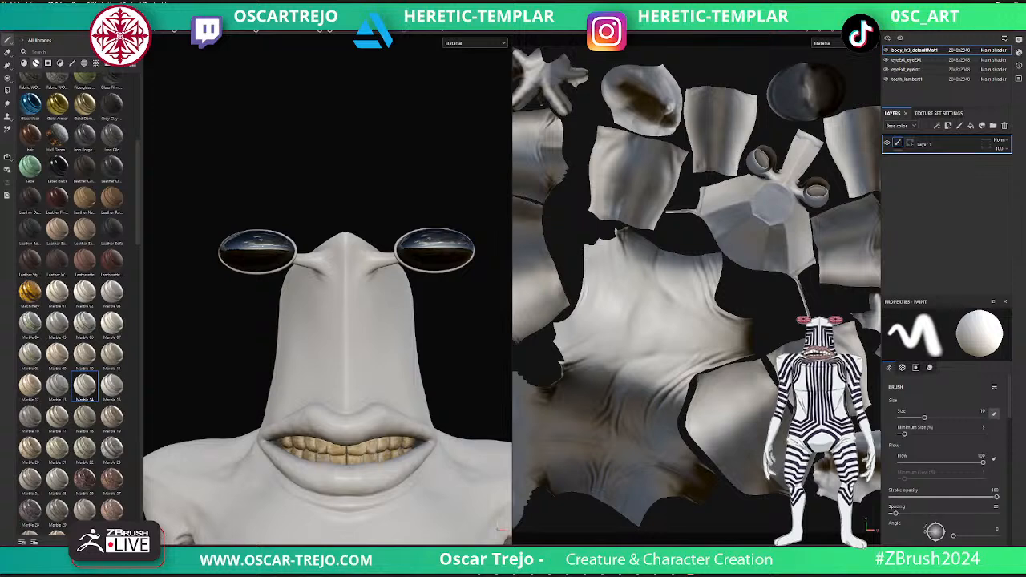
left_click_drag(84, 386, 921, 164)
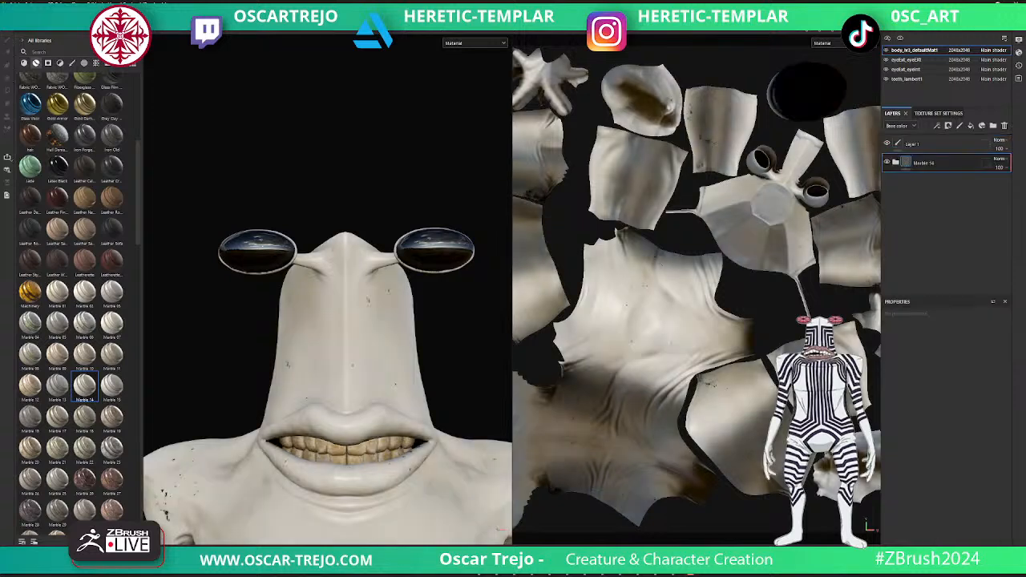
key("ctrl+z")
- Apply the Jade smart material to the body below Layer 1 and check it over the full figure
left_click_drag(138, 222, 138, 202)
left_click_drag(30, 260, 921, 163)
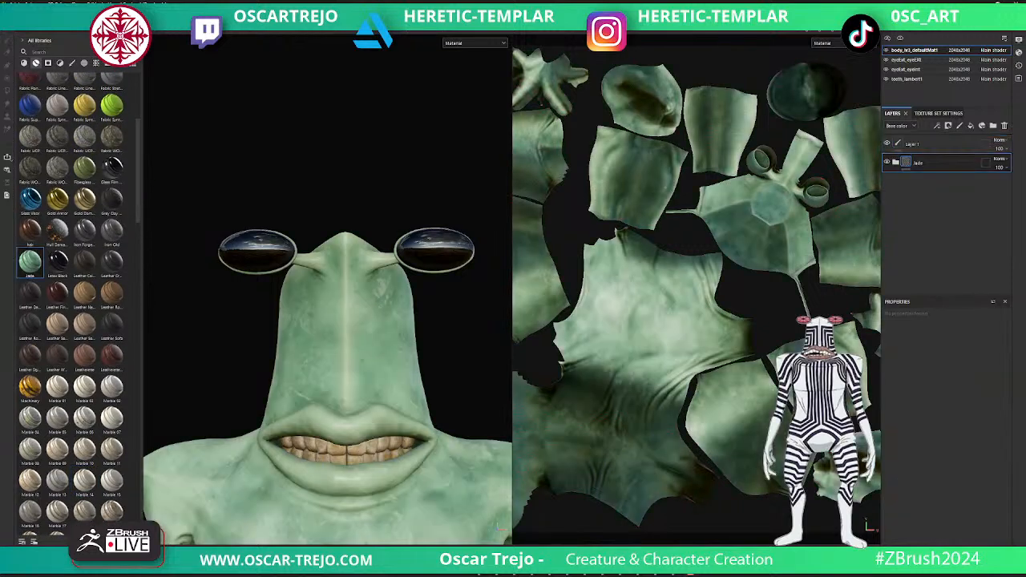
scroll(352, 320, "down", 5)
middle_click_drag(352, 449, 347, 280, "alt")
scroll(368, 265, "down", 4)
middle_click_drag(383, 226, 370, 268, "alt")
scroll(371, 267, "up", 3)
- Open the Jade group and change the base colour of its Base layer to a muted grey
left_click(896, 162)
scroll(946, 220, "down", 2)
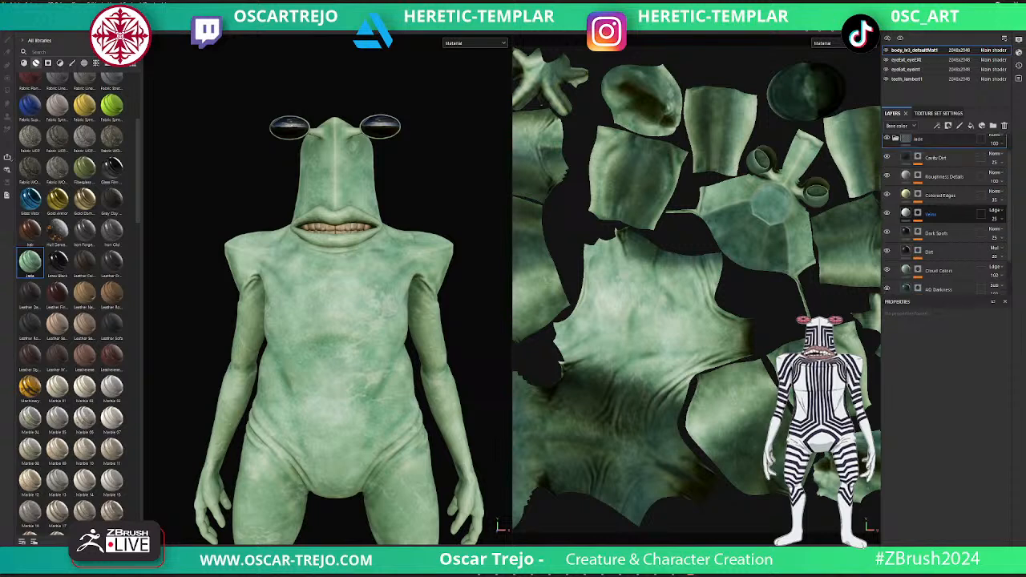
left_click(886, 245)
left_click(886, 246)
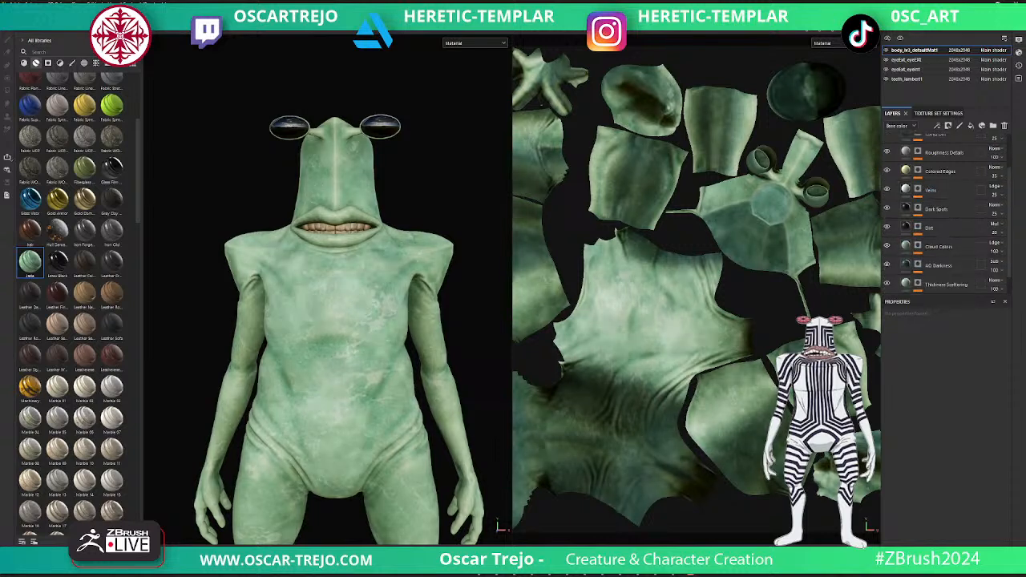
scroll(907, 254, "down", 1)
left_click(907, 280)
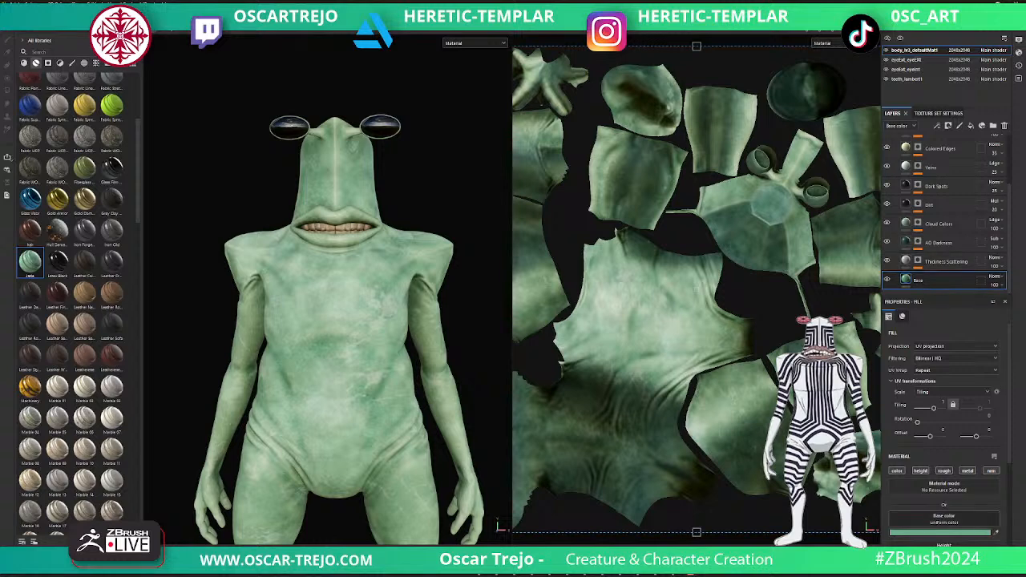
left_click(939, 533)
left_click_drag(880, 460, 857, 468)
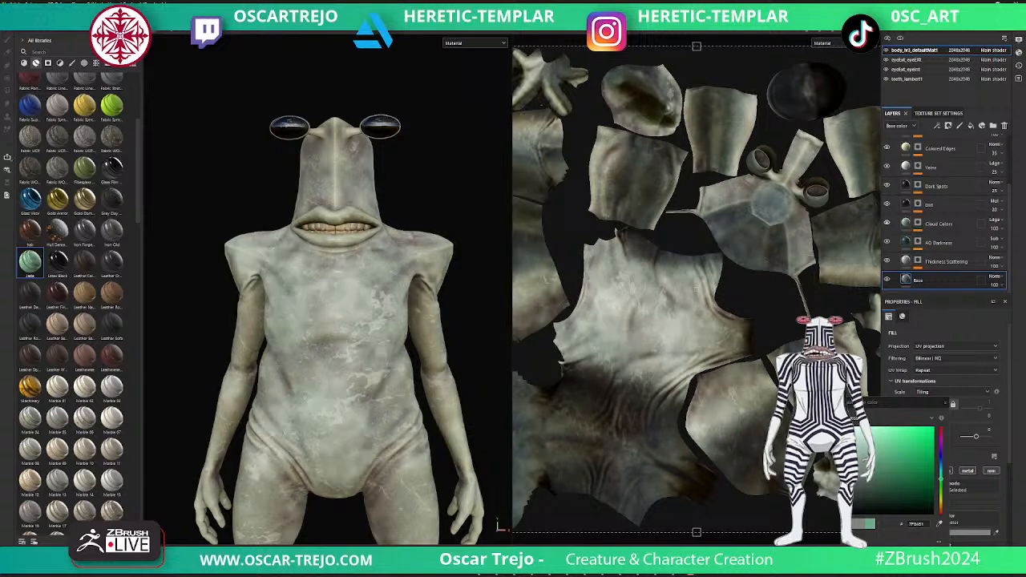
- Hide the Veins and Dark Spots layers in the Jade group and recolour Cloud Colors to a light grey
left_click(938, 224)
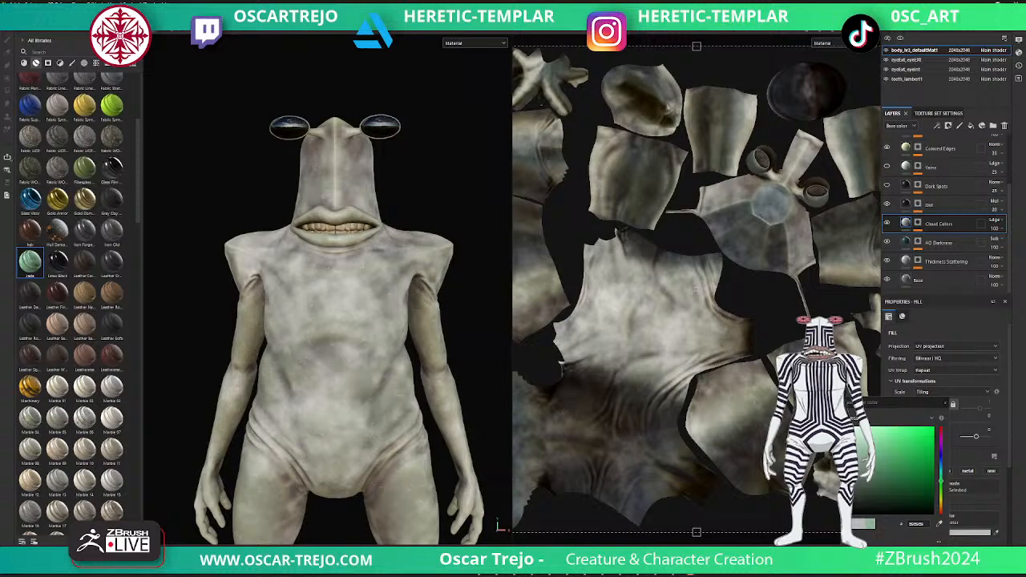
scroll(339, 320, "down", 5)
left_click_drag(345, 321, 332, 324, "alt")
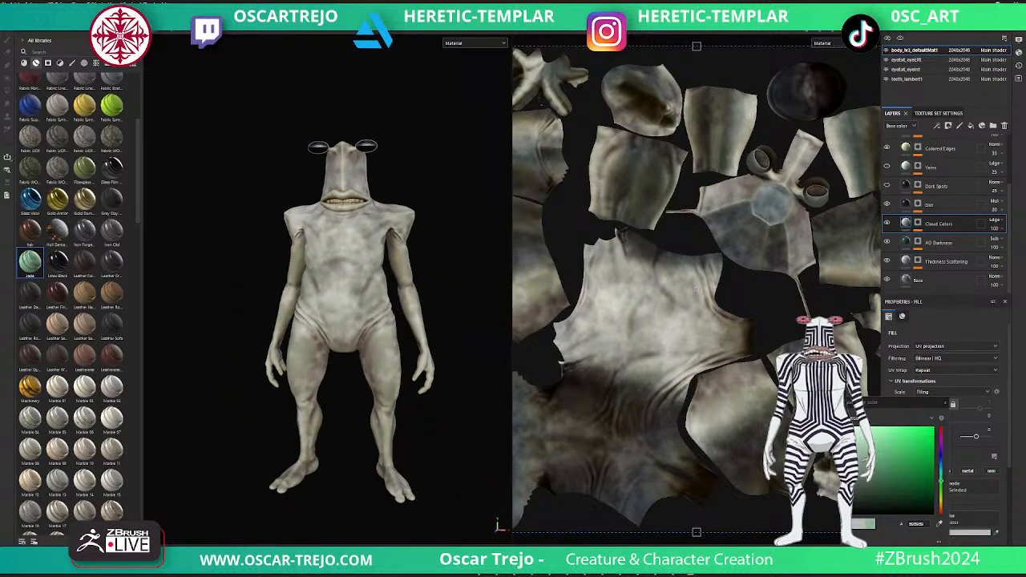
key("Escape")
- Render the creature with Iray and examine the whole figure
key("F10")
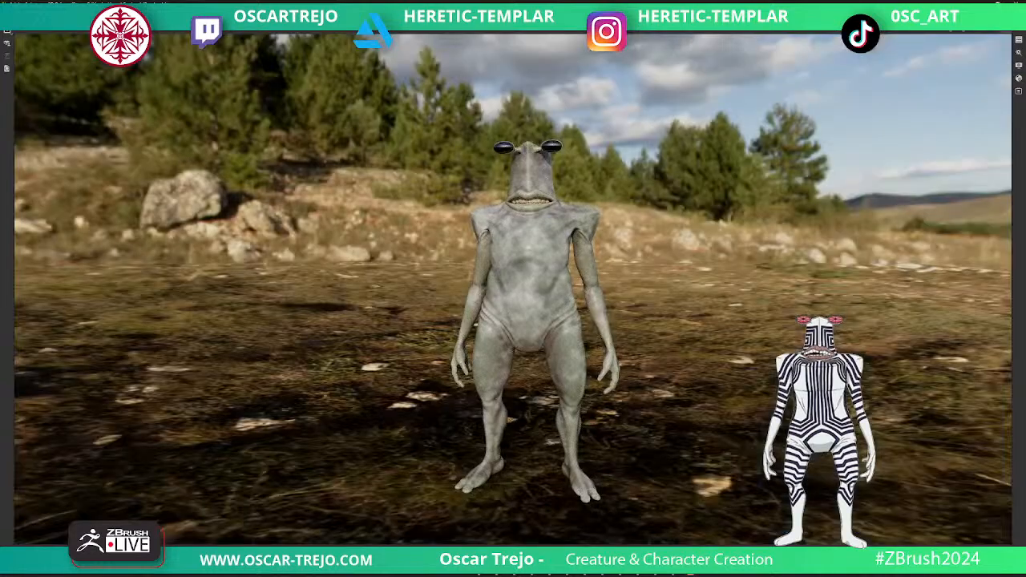
right_click_drag(532, 321, 561, 320, "alt")
middle_click_drag(561, 321, 537, 297, "alt")
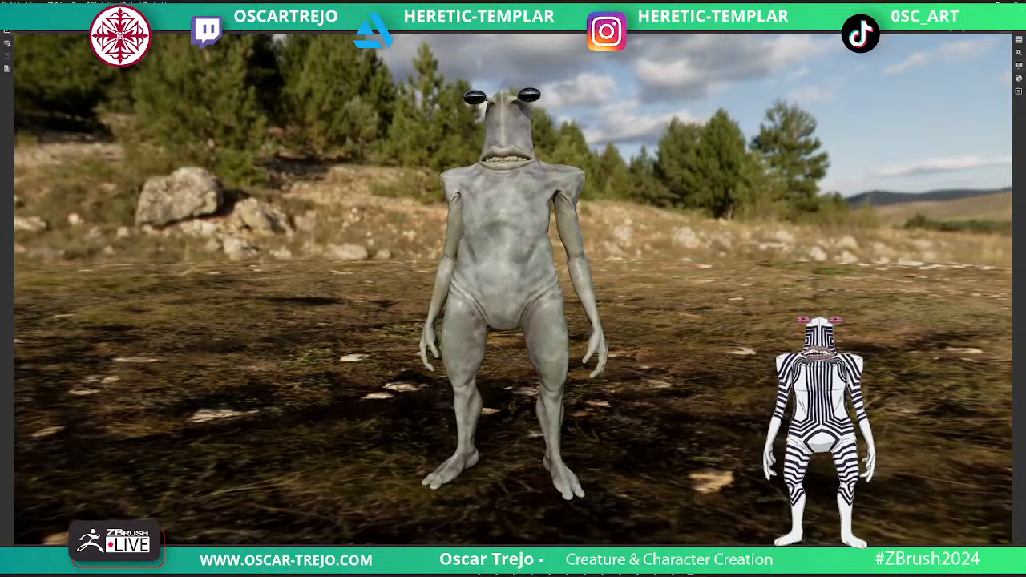
- Choose another environment map, enable the dome's clear colour for a plain grey background, and return to painting mode
left_click(1018, 66)
left_click(961, 139)
left_click(986, 165)
scroll(934, 233, "down", 3)
left_click(868, 224)
scroll(514, 292, "up", 4)
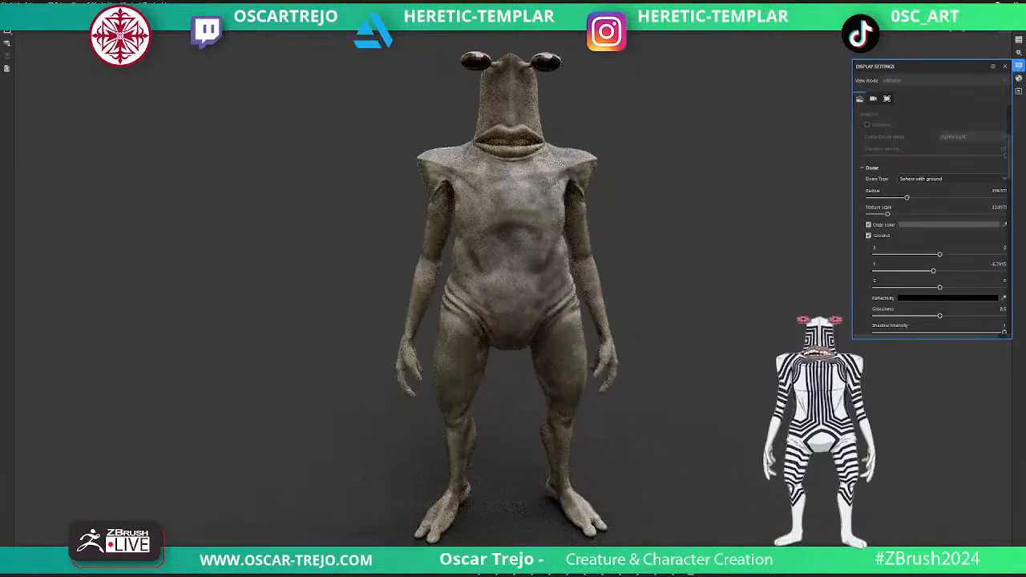
scroll(497, 296, "down", 3)
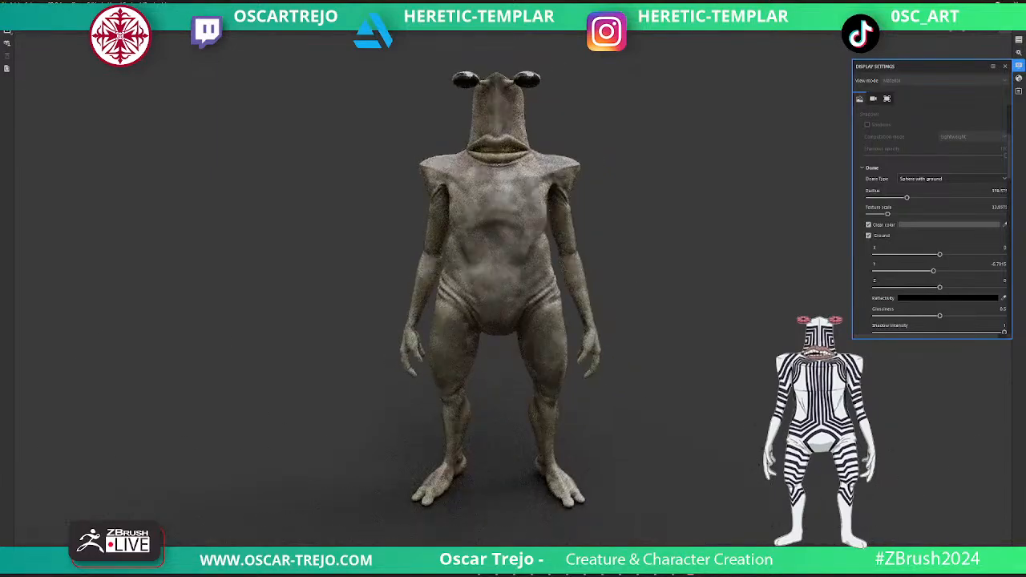
key("F9")
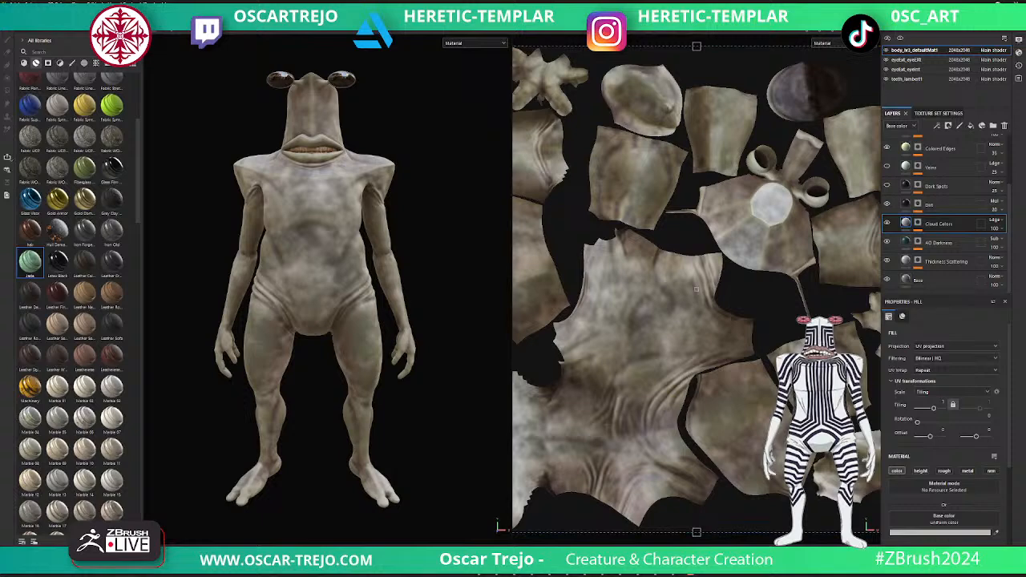
- Add the Organic 10 smart material below the Jade group on the body and collapse both groups
scroll(321, 290, "up", 3)
scroll(320, 290, "down", 3)
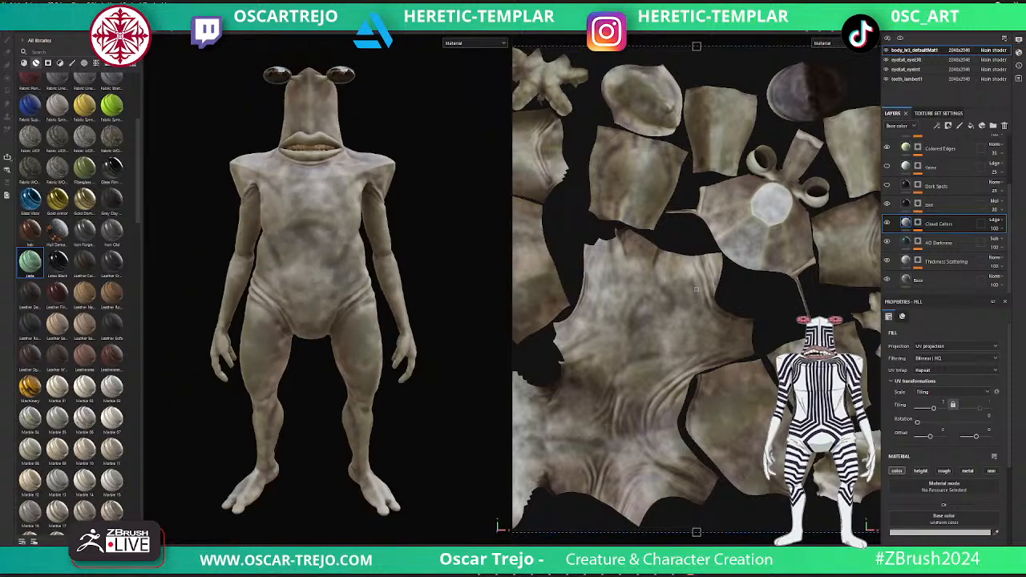
scroll(80, 272, "down", 5)
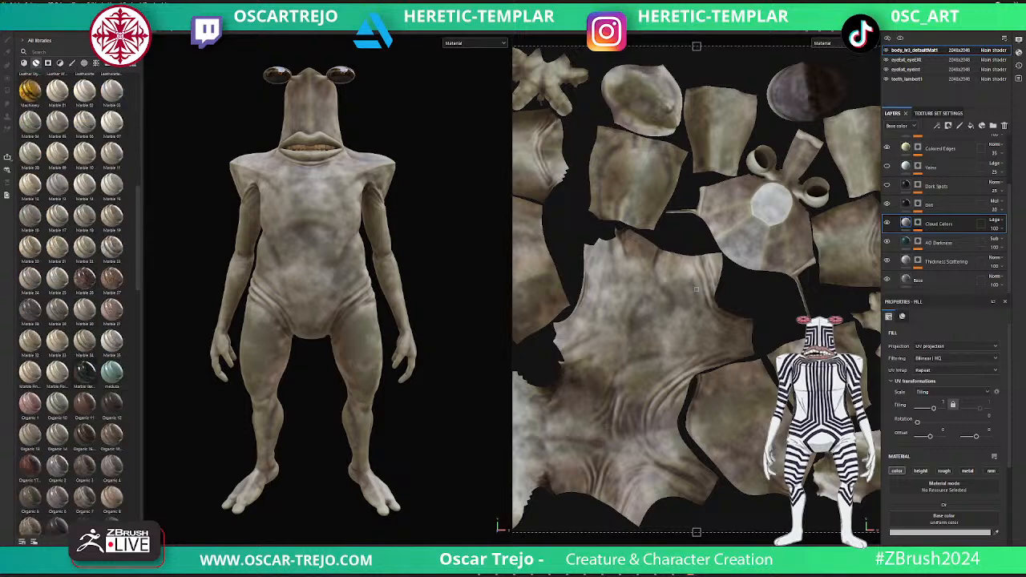
left_click_drag(57, 403, 922, 279)
left_click_drag(721, 296, 921, 279)
scroll(950, 242, "up", 3)
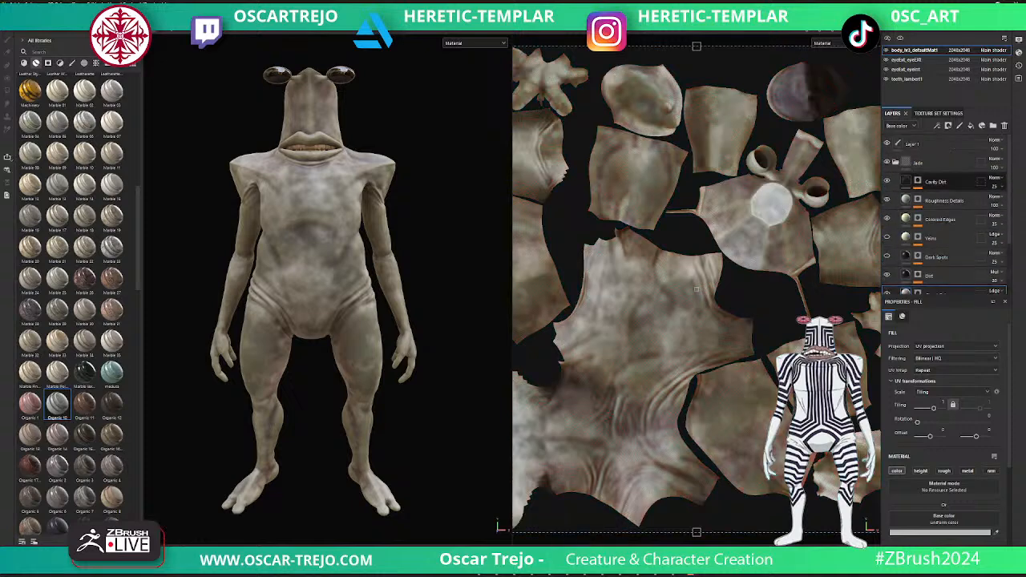
left_click(896, 163)
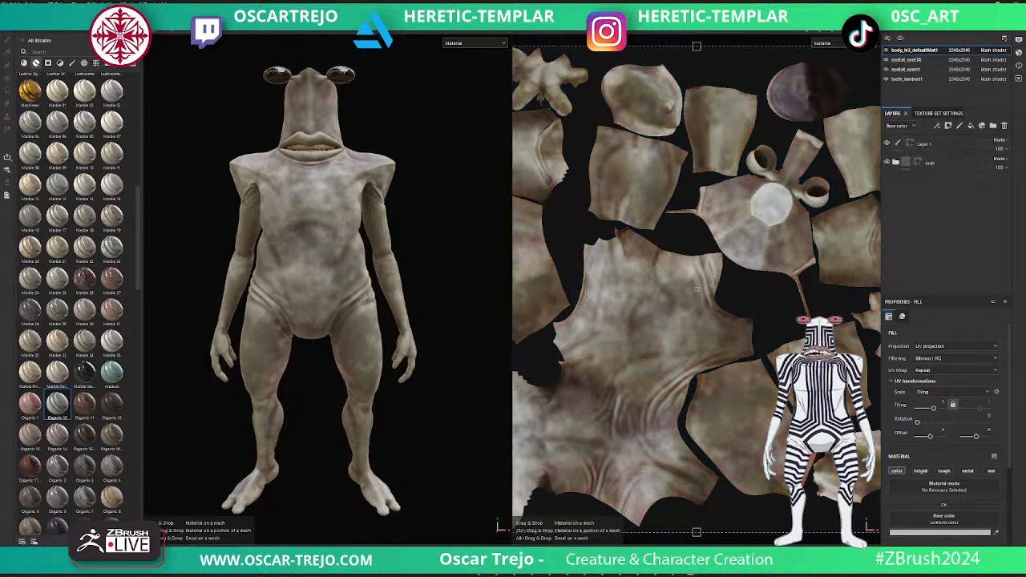
left_click_drag(930, 256, 929, 258)
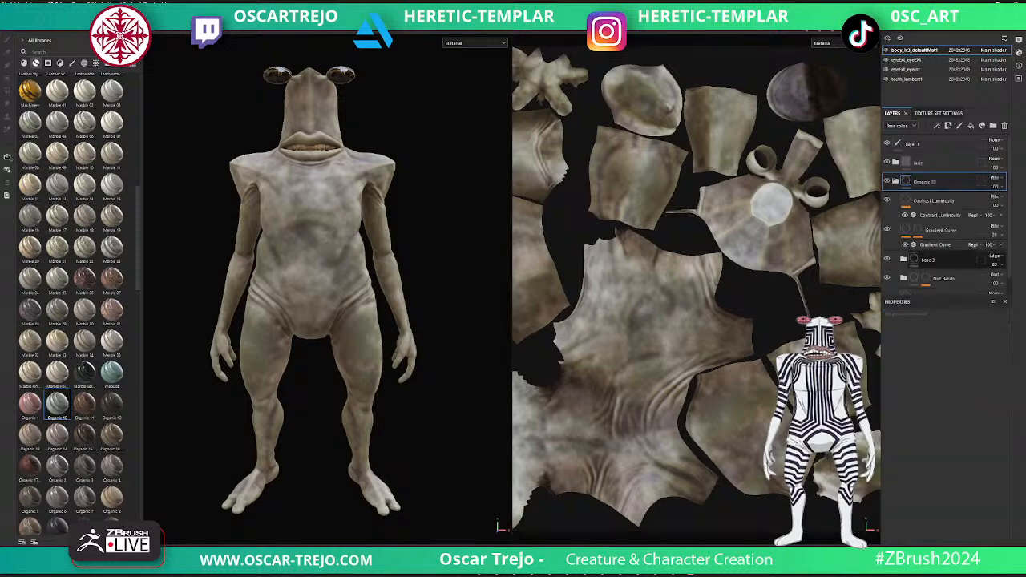
left_click(896, 181)
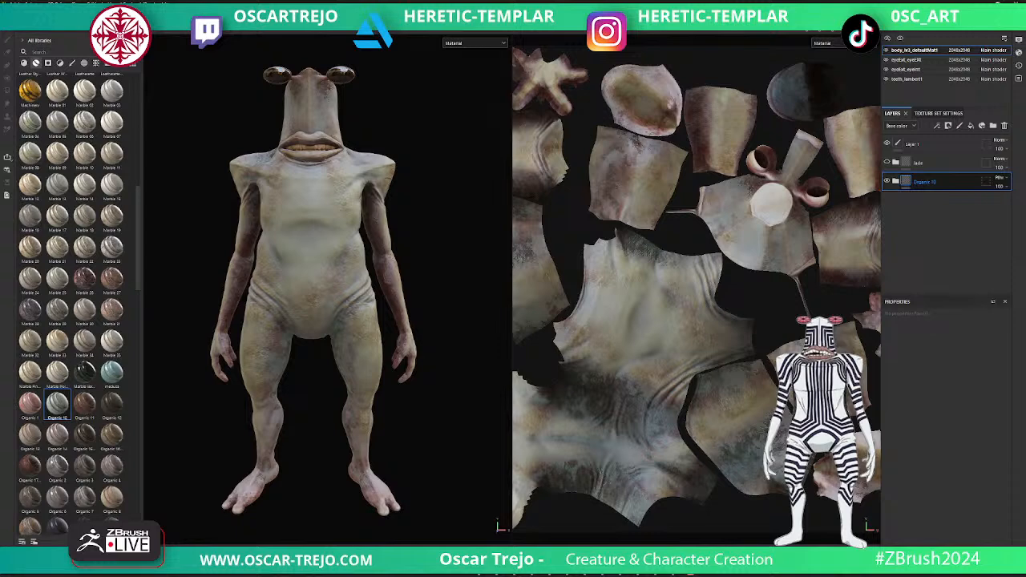
- Compare the body without Jade and set the Jade group's base colour blending mode to Soft light
left_click(887, 163)
left_click(929, 162)
left_click(999, 159)
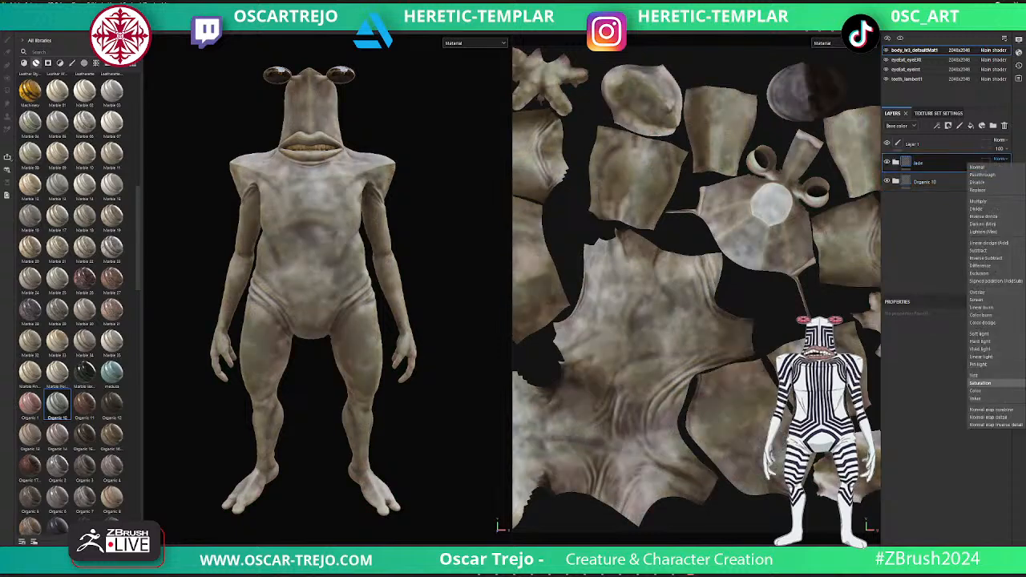
left_click(980, 333)
left_click_drag(345, 241, 284, 268, "alt")
right_click_drag(284, 269, 401, 269, "shift")
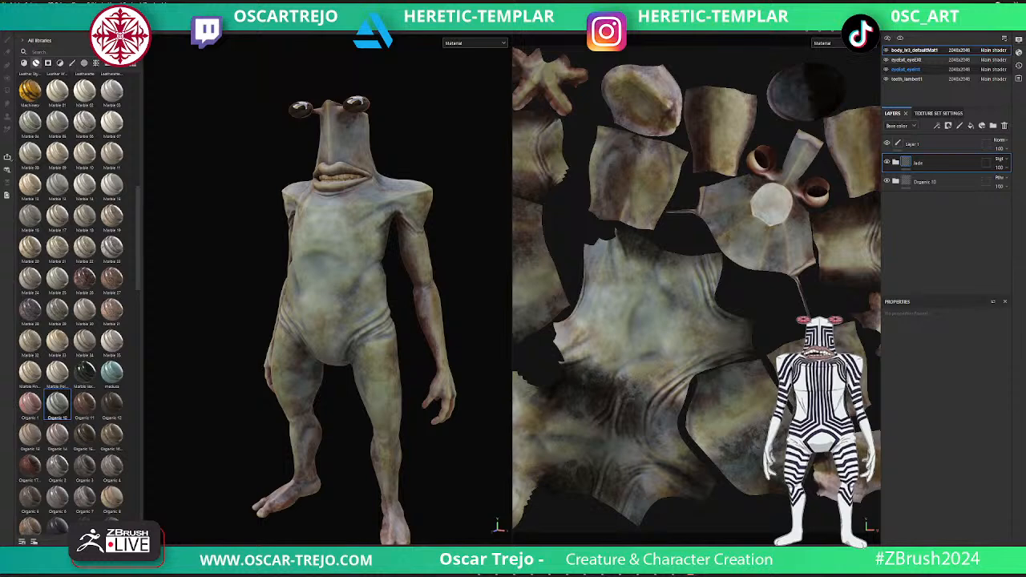
- Delete the Glass Film Dirty Mirror material from the outer eyes' texture set
left_click(906, 60)
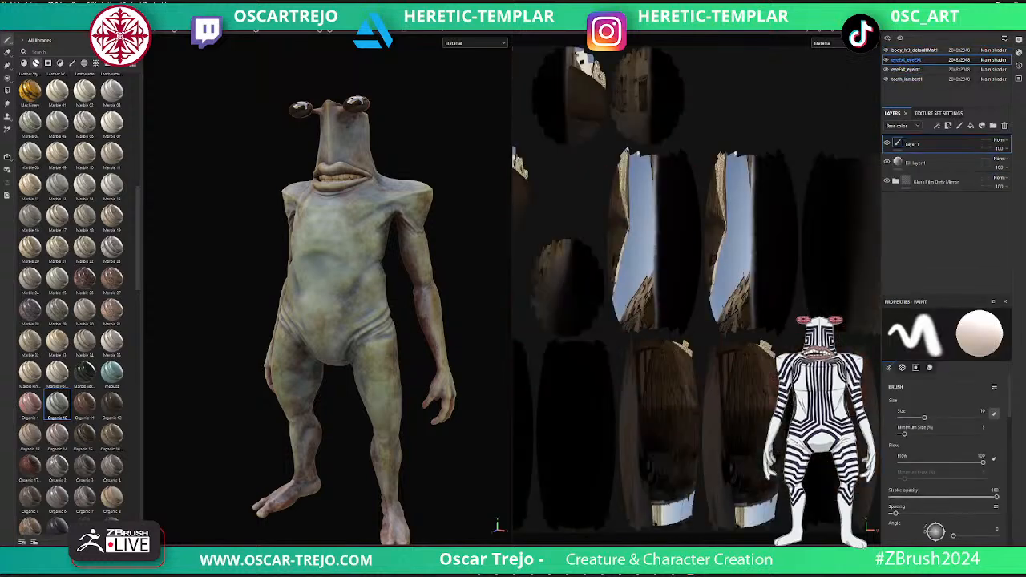
left_click(916, 163)
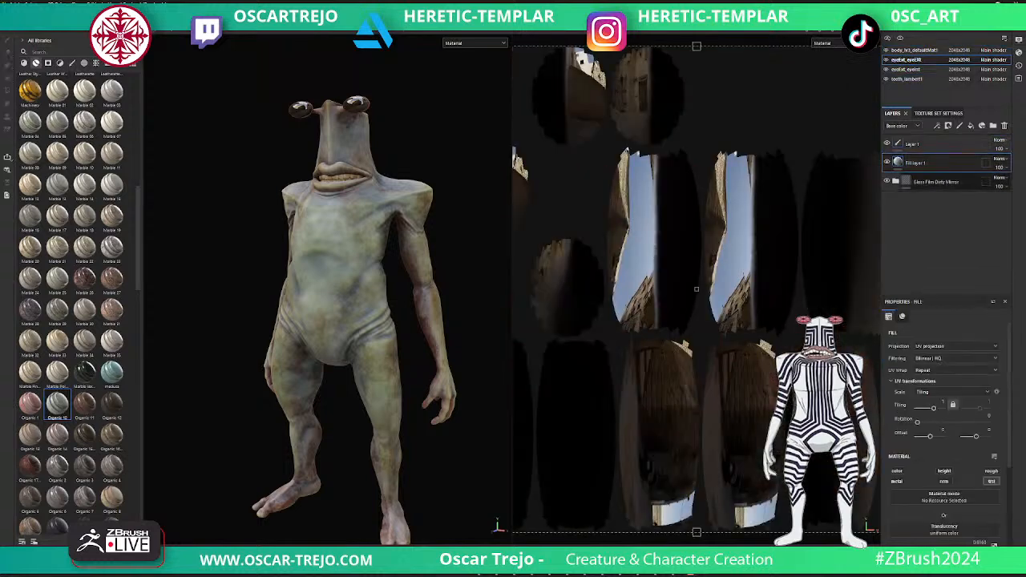
left_click(935, 182)
left_click(887, 181)
key("Delete")
- Enable the colour channel on the outer eyes' Fill layer 1 and set its base colour to light grey
left_click(896, 472)
scroll(904, 481, "down", 1)
left_click(941, 495)
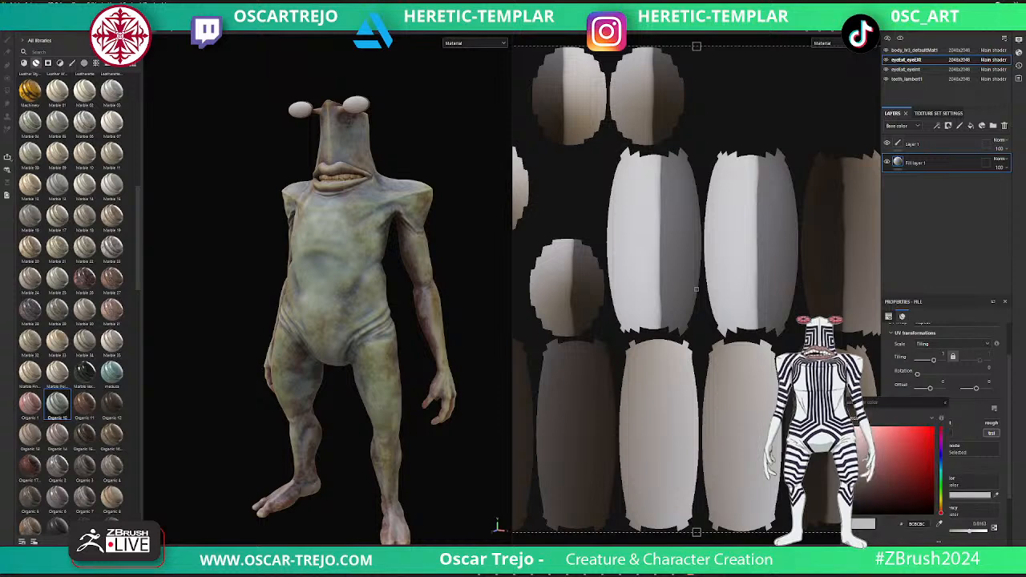
left_click(855, 446)
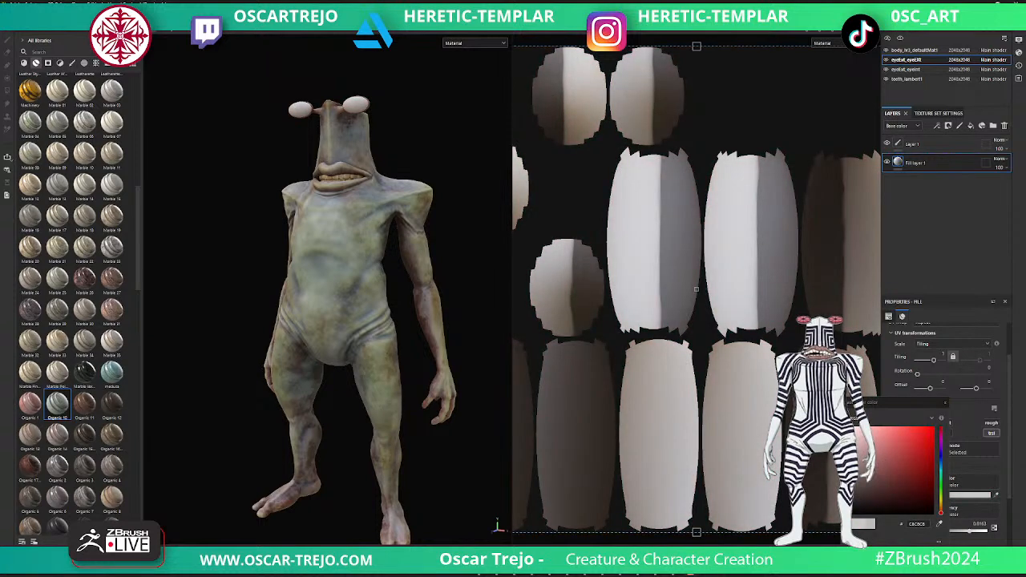
- Review the outer eyes' Fill layer 1 properties and browse the available smart materials
left_click(945, 402)
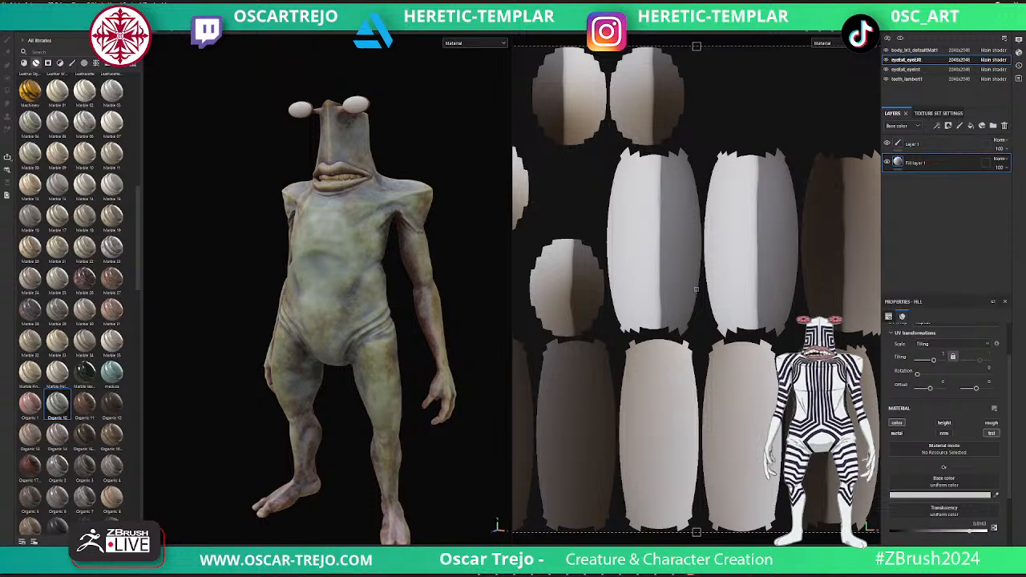
scroll(946, 425, "up", 2)
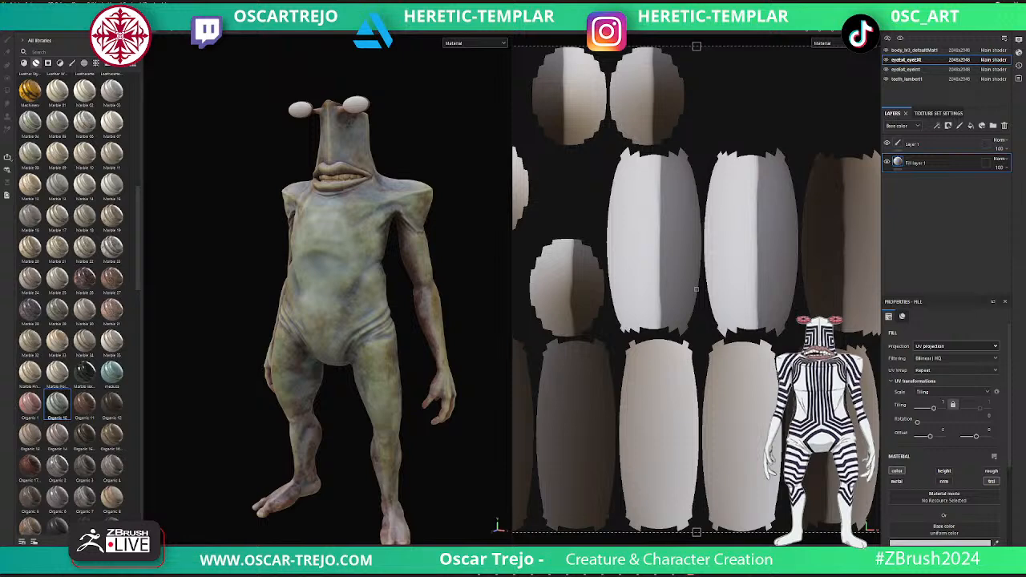
scroll(944, 400, "down", 4)
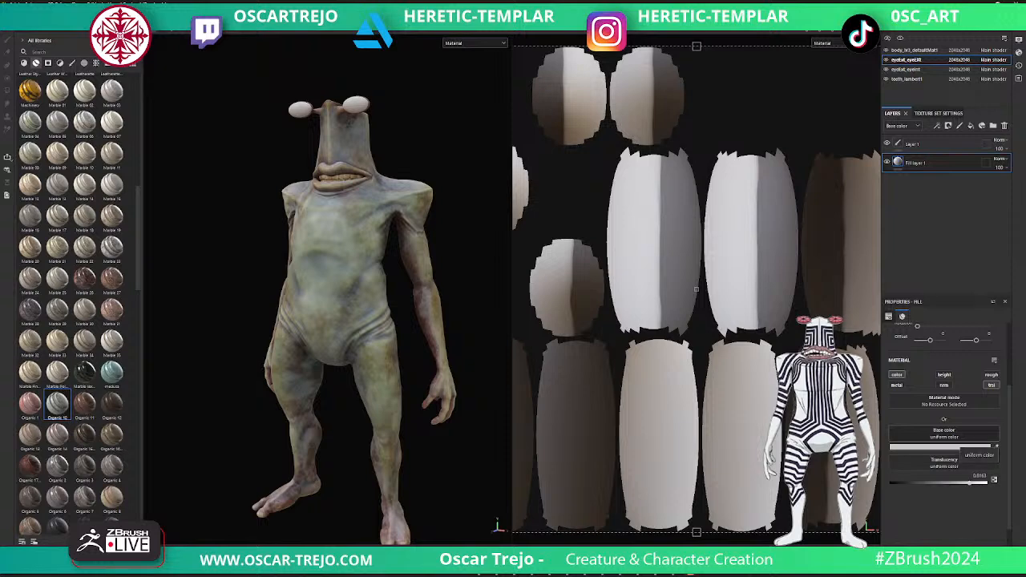
scroll(946, 425, "down", 1)
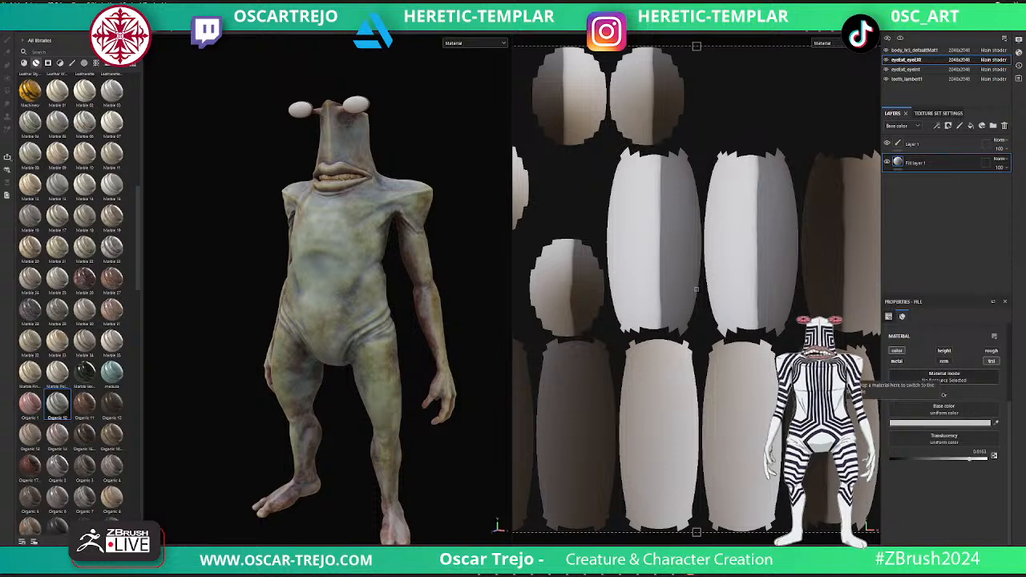
scroll(946, 424, "up", 5)
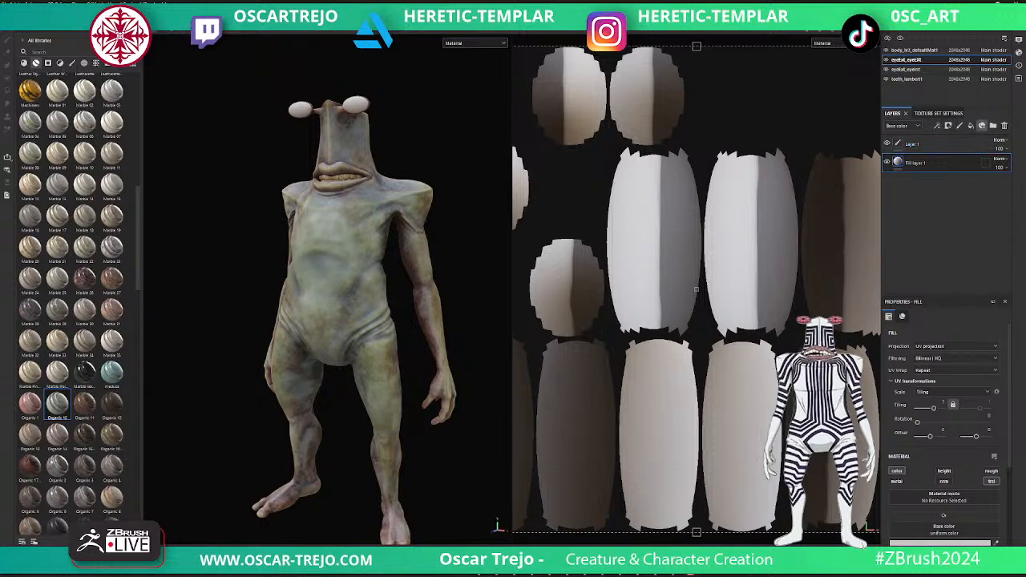
left_click(982, 125)
scroll(962, 192, "down", 3)
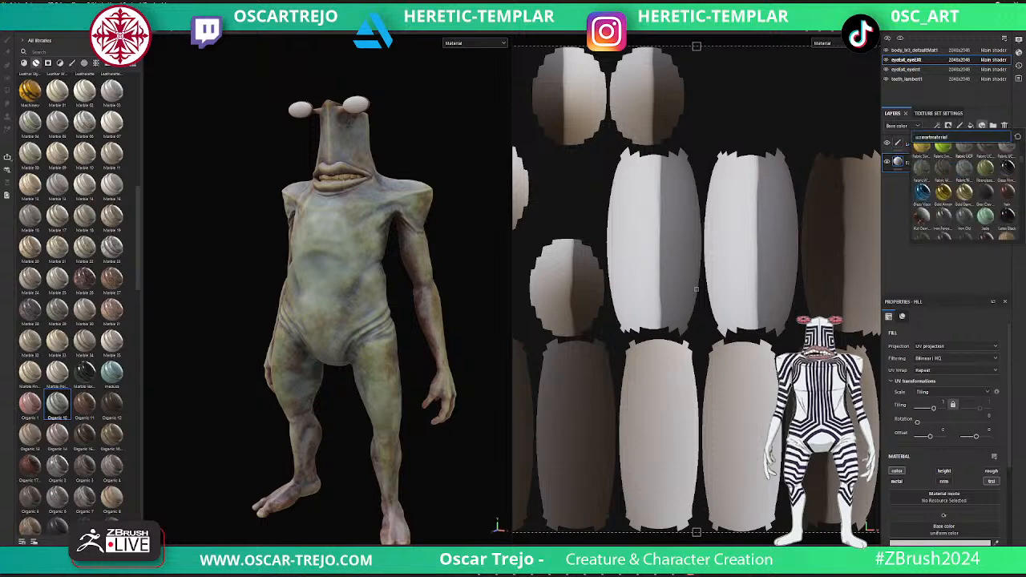
left_click(939, 113)
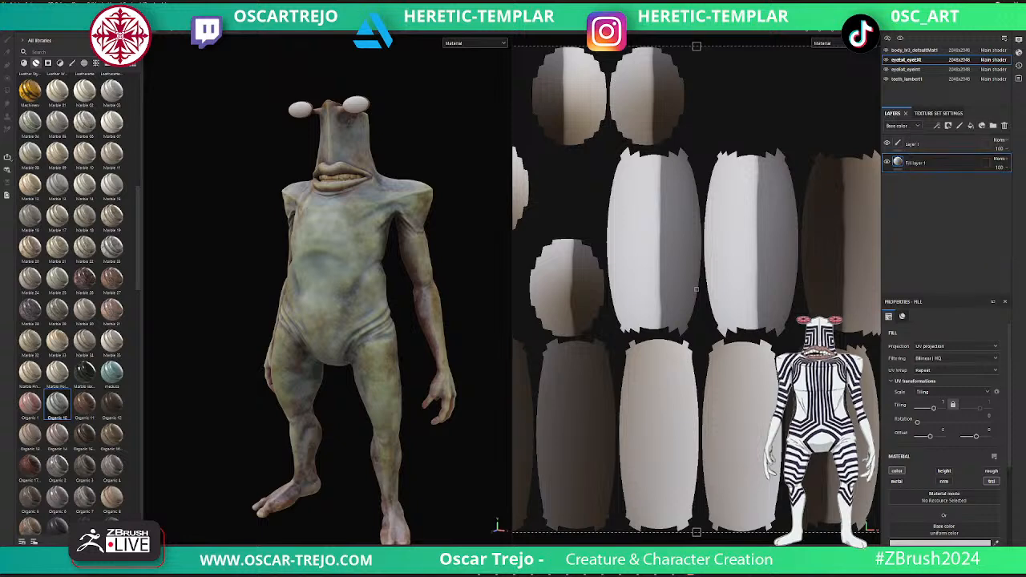
- Examine the outer eyes' texture set settings, covering the shader instance, channels and mesh maps
left_click(938, 113)
scroll(940, 200, "up", 2)
scroll(950, 205, "up", 1)
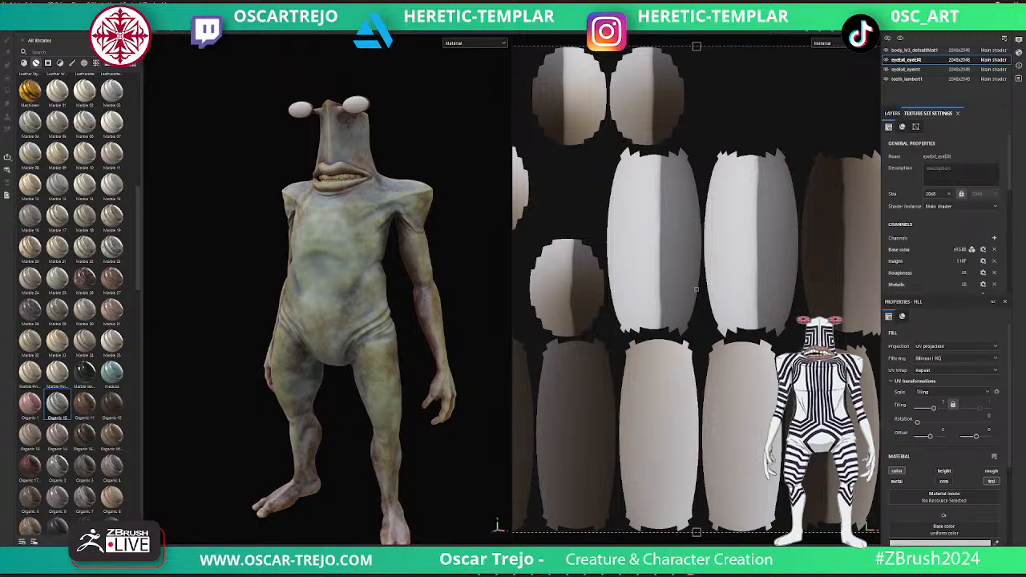
left_click(954, 207)
left_click(946, 229)
scroll(942, 208, "down", 2)
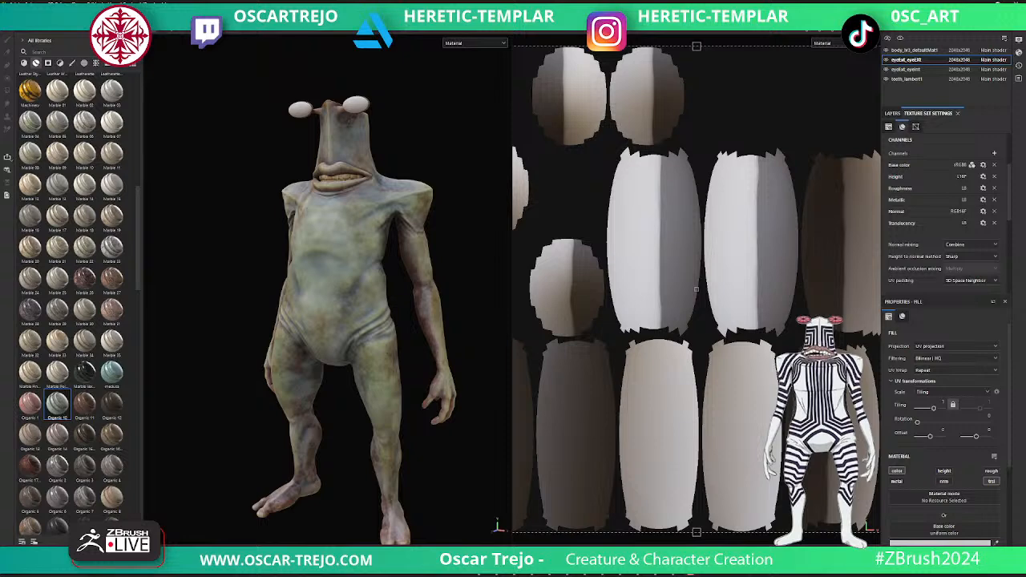
scroll(941, 209, "down", 3)
scroll(942, 208, "down", 3)
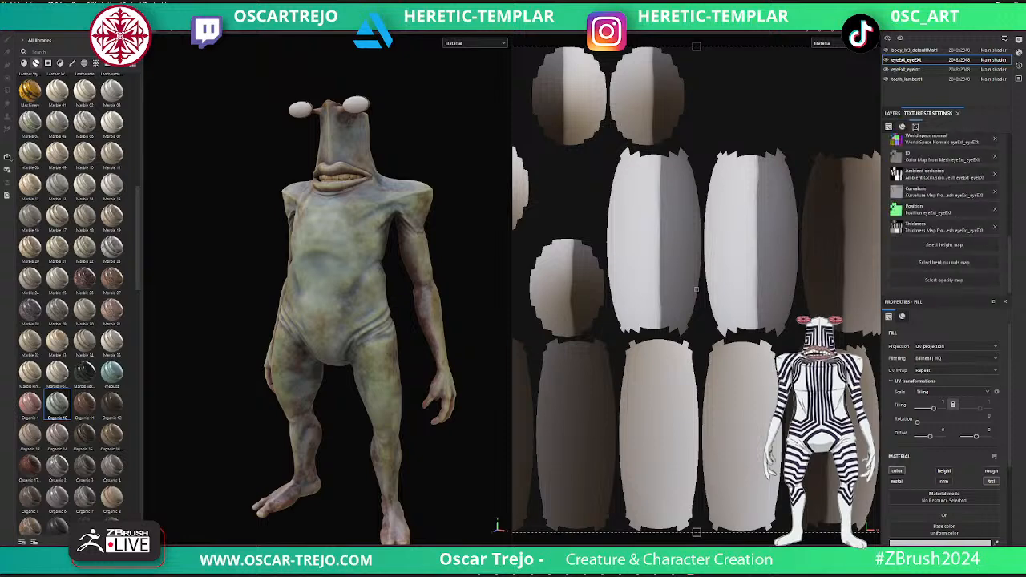
scroll(941, 217, "up", 3)
scroll(942, 216, "up", 5)
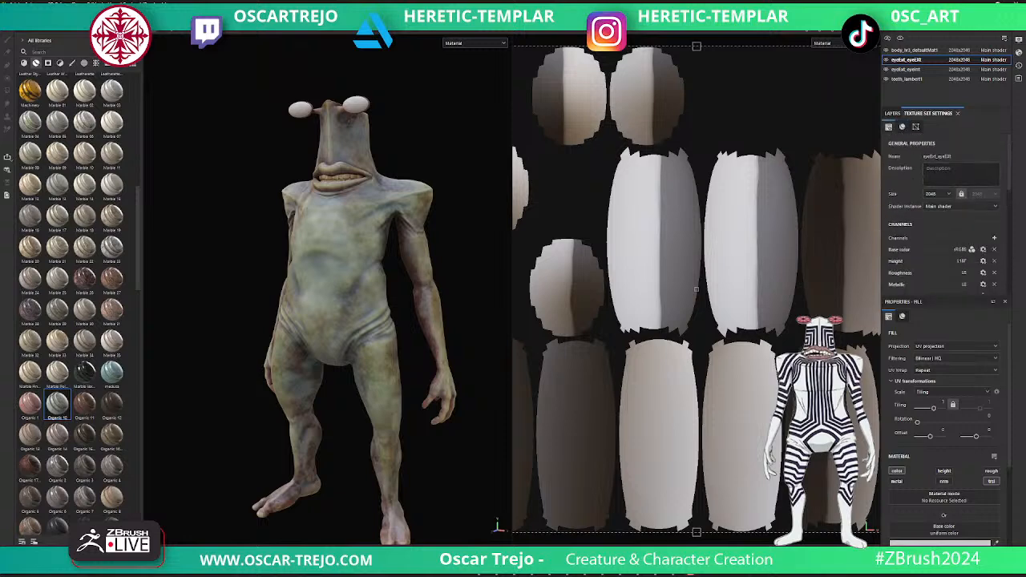
scroll(941, 209, "down", 2)
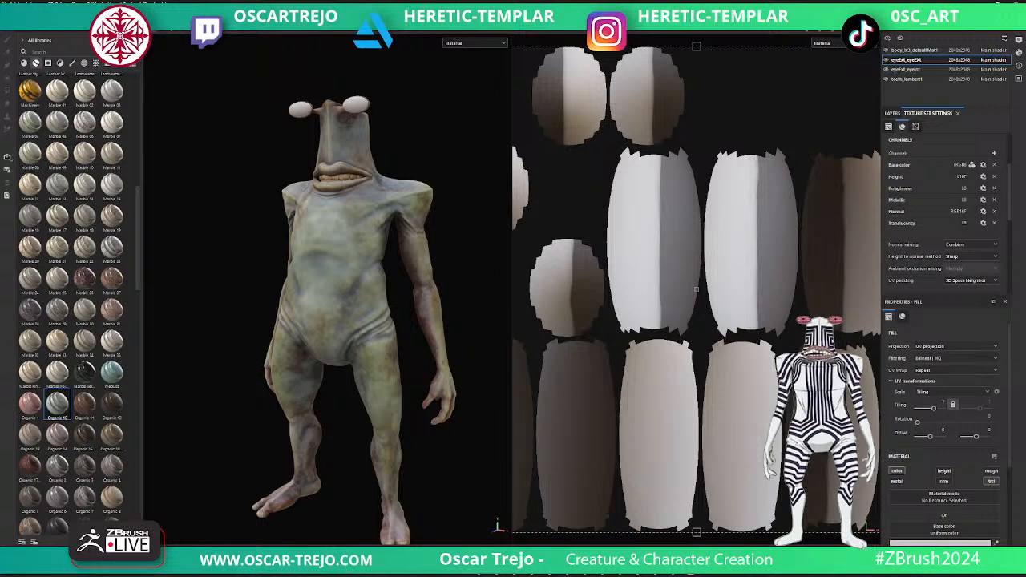
scroll(942, 209, "up", 3)
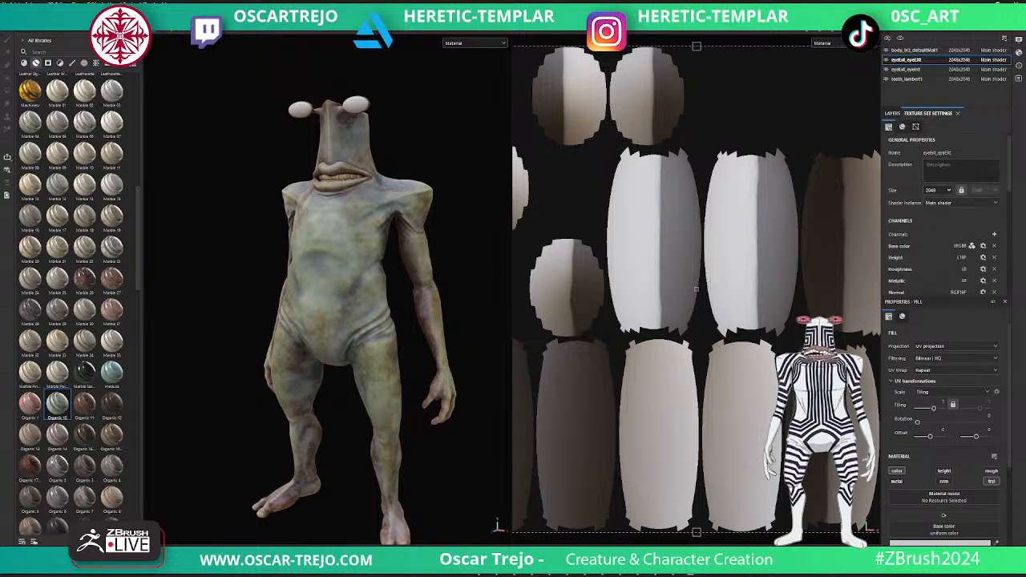
- Assign a new shader instance to the outer eyes' texture set
left_click(960, 203)
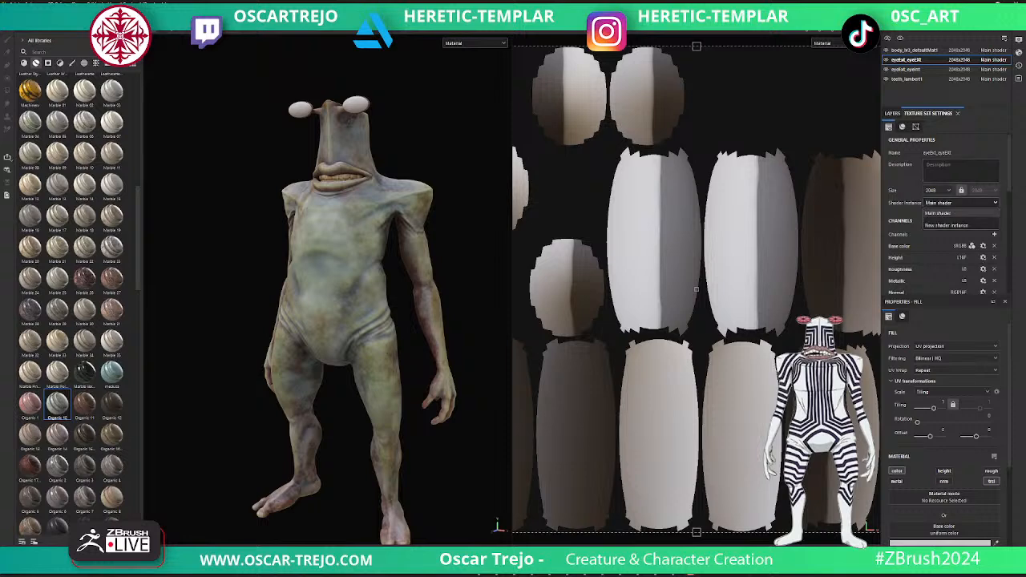
left_click(946, 225)
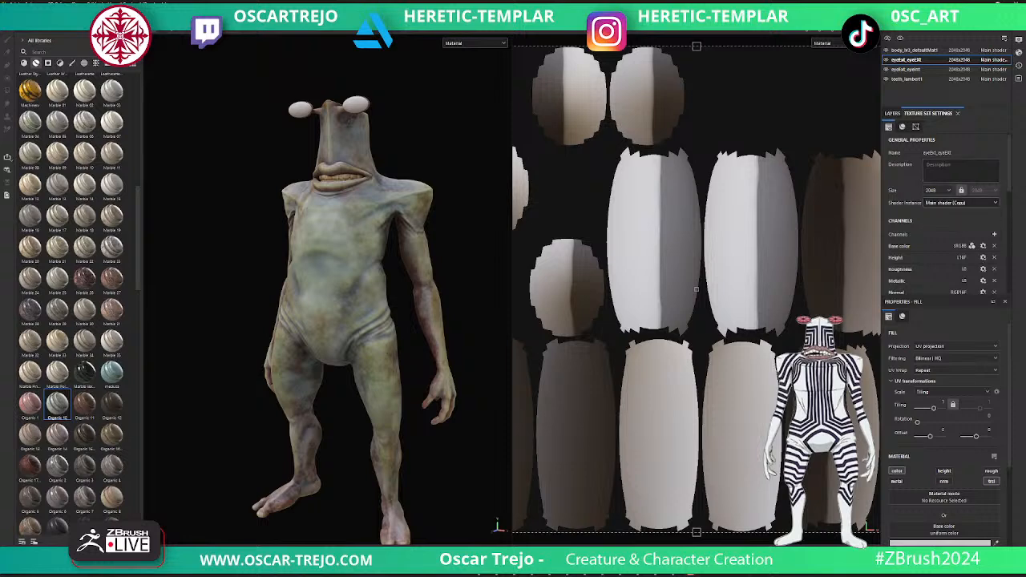
scroll(946, 207, "down", 2)
scroll(945, 433, "down", 3)
scroll(946, 433, "up", 3)
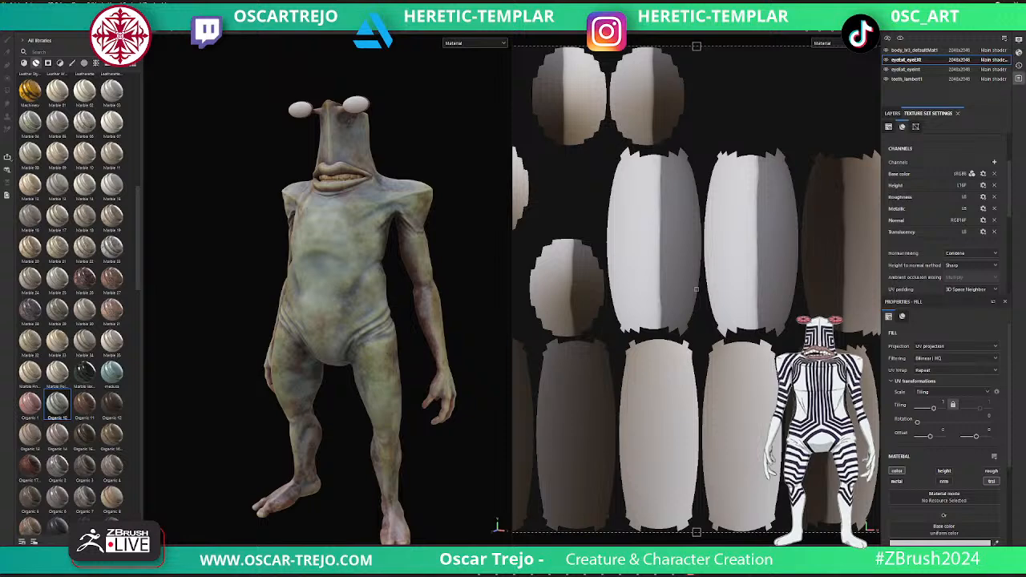
- Open the shader settings of the outer eyes' new instance and browse the shaders that can replace pbr-metal-rough
left_click(1019, 77)
left_click(1019, 65)
left_click(1019, 52)
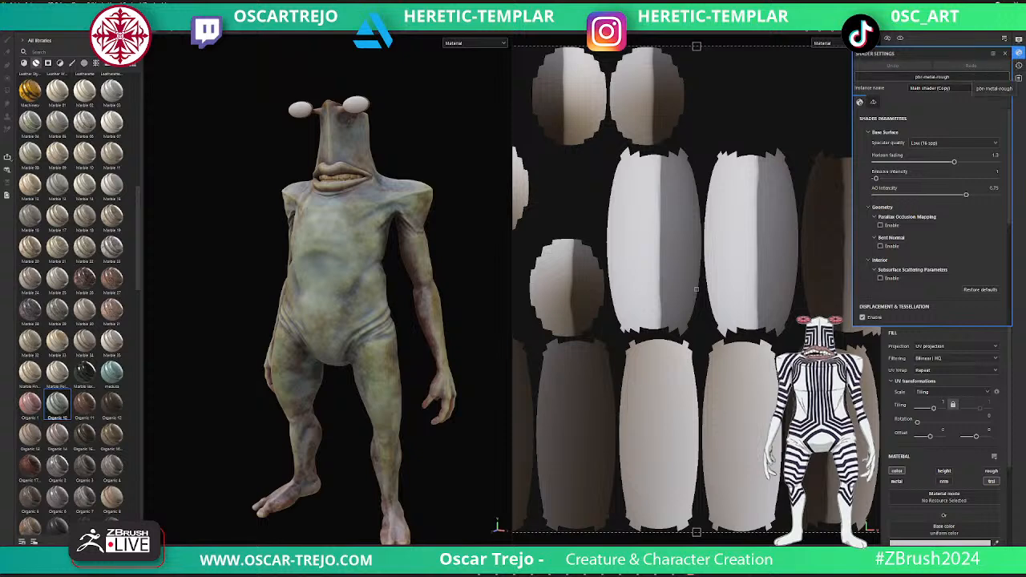
left_click(932, 77)
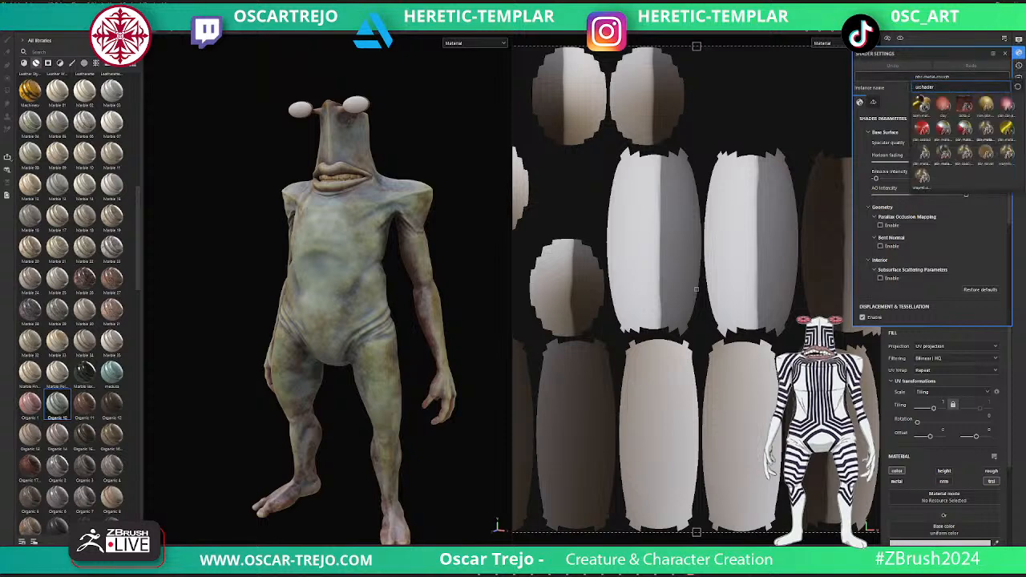
mouse_move(985, 129)
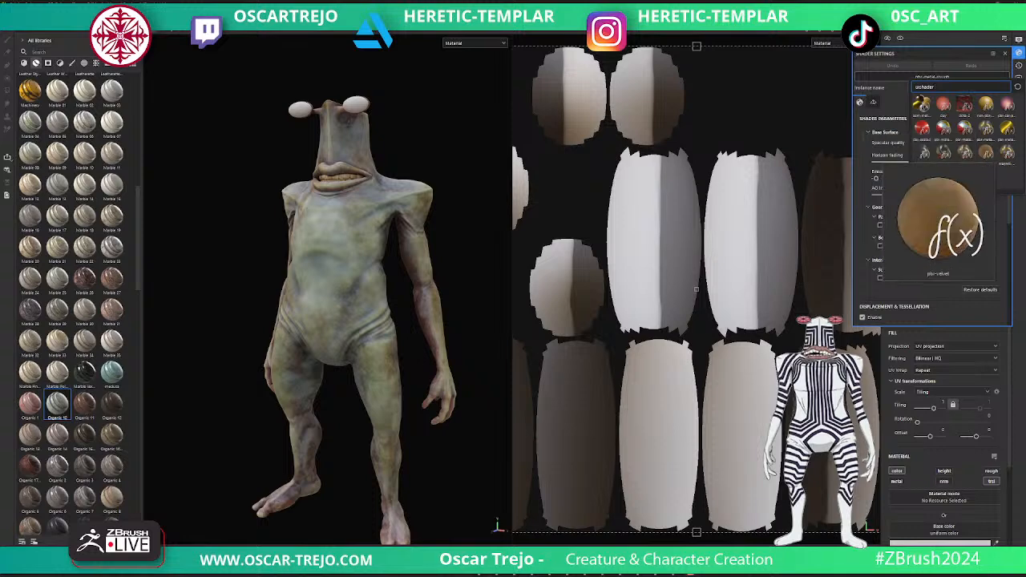
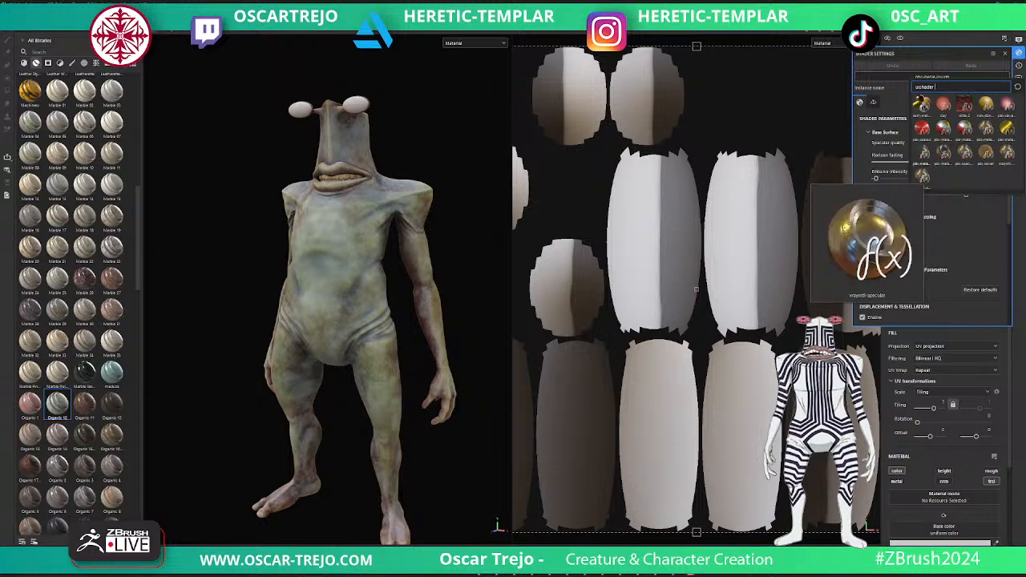
- Replace the outer eyes' shader with pbr-metal-rough-with-alpha-blending and close the shader settings
left_click(923, 175)
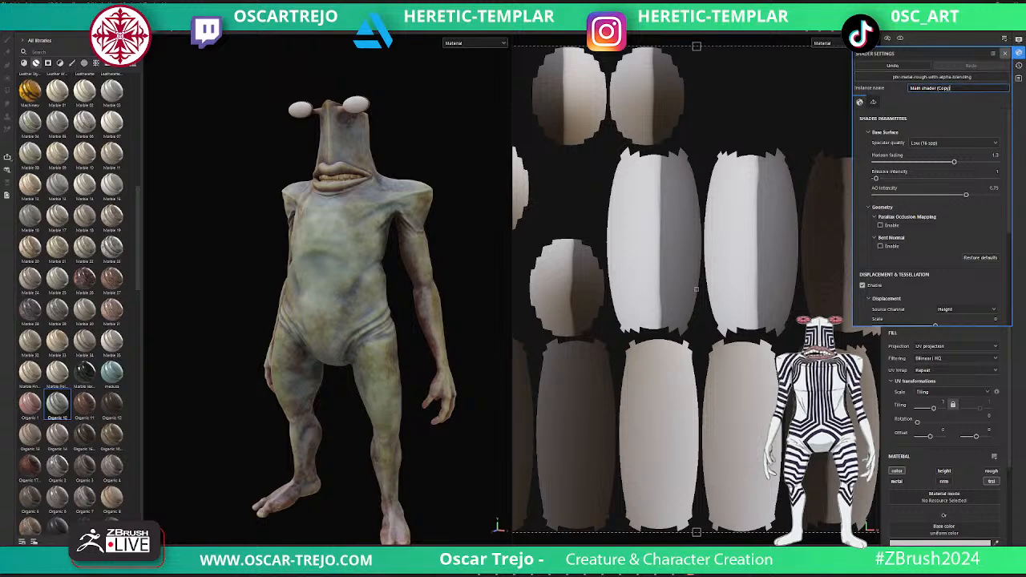
left_click(1005, 53)
- Set the outer eyes' Fill layer 1 translucency to about 0.56 and its base color to dark grey 505050
scroll(942, 417, "down", 3)
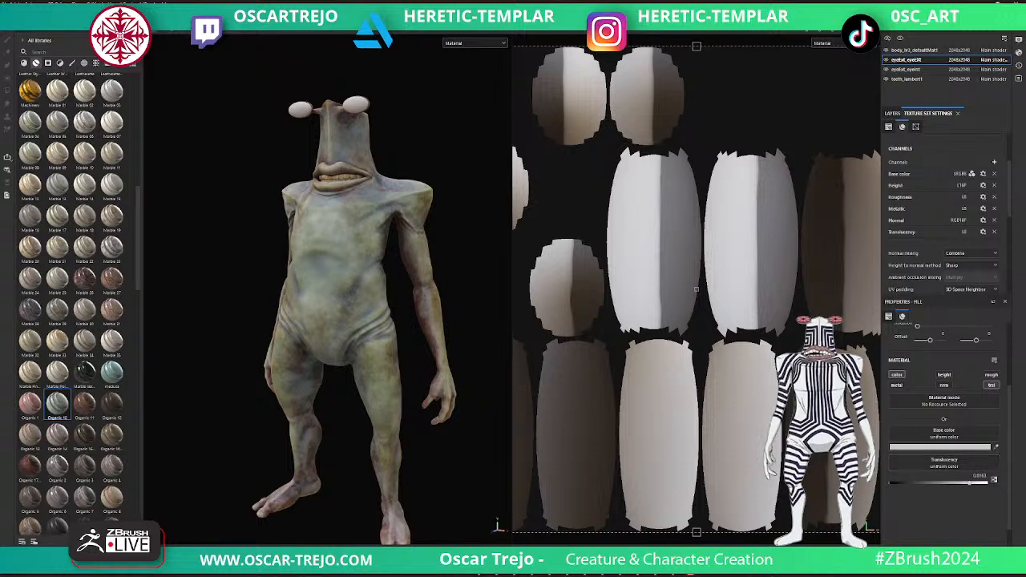
left_click_drag(913, 482, 944, 483)
left_click(939, 447)
left_click_drag(874, 467, 848, 486)
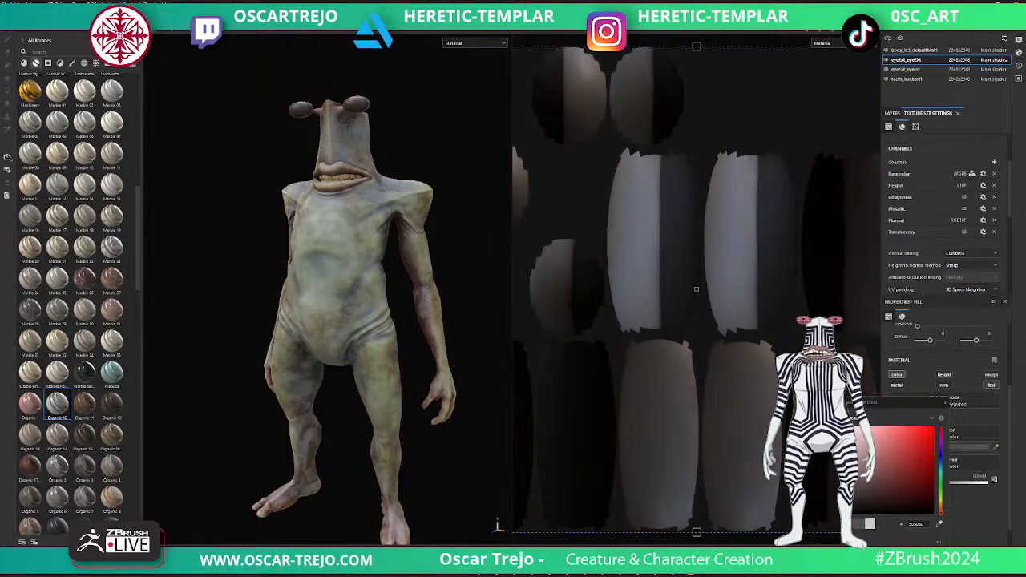
- Review the outer eyes' general texture set settings, then the projection and material properties of Fill layer 1
left_click(915, 126)
scroll(944, 213, "up", 7)
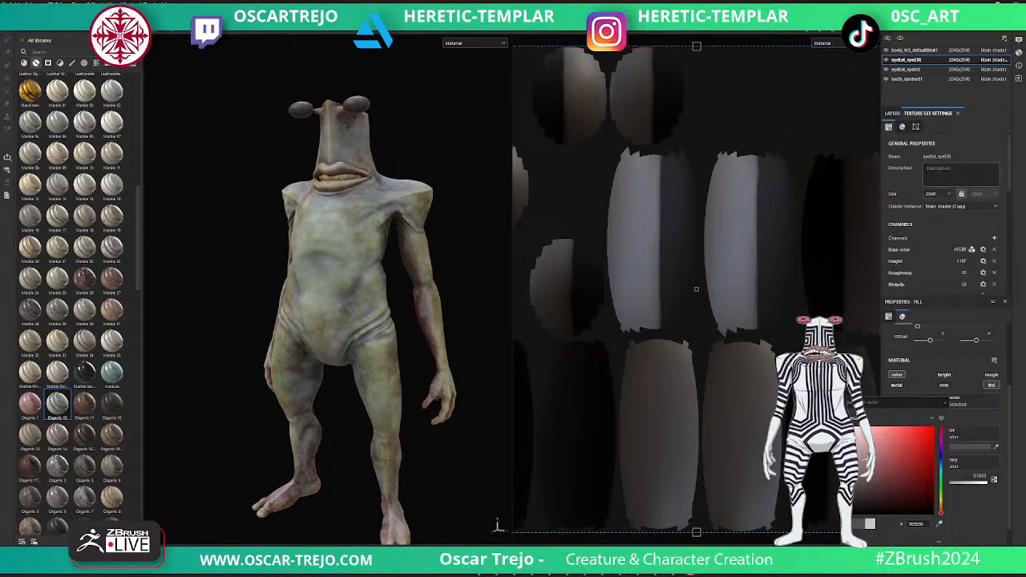
left_click(892, 113)
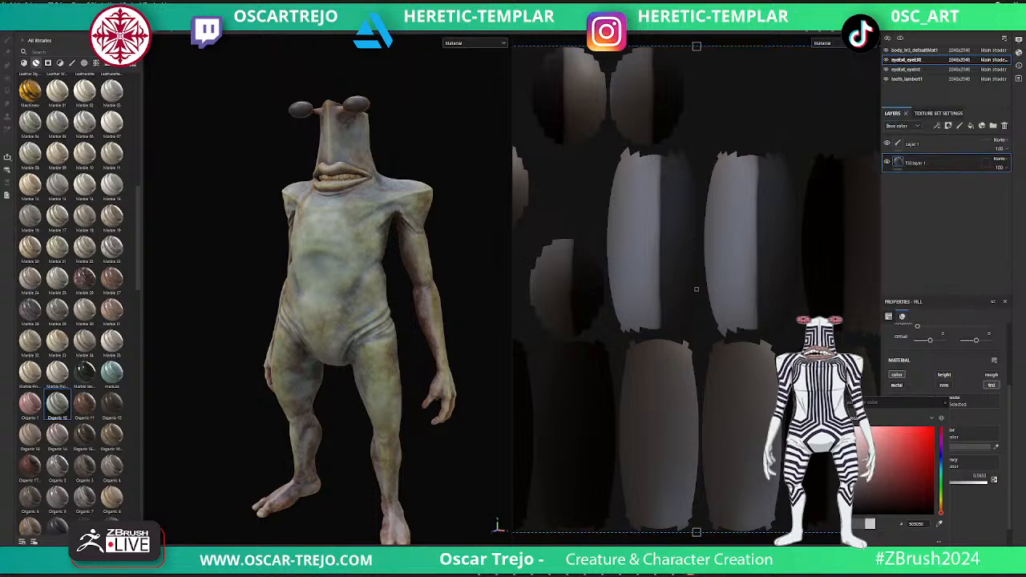
left_click(945, 403)
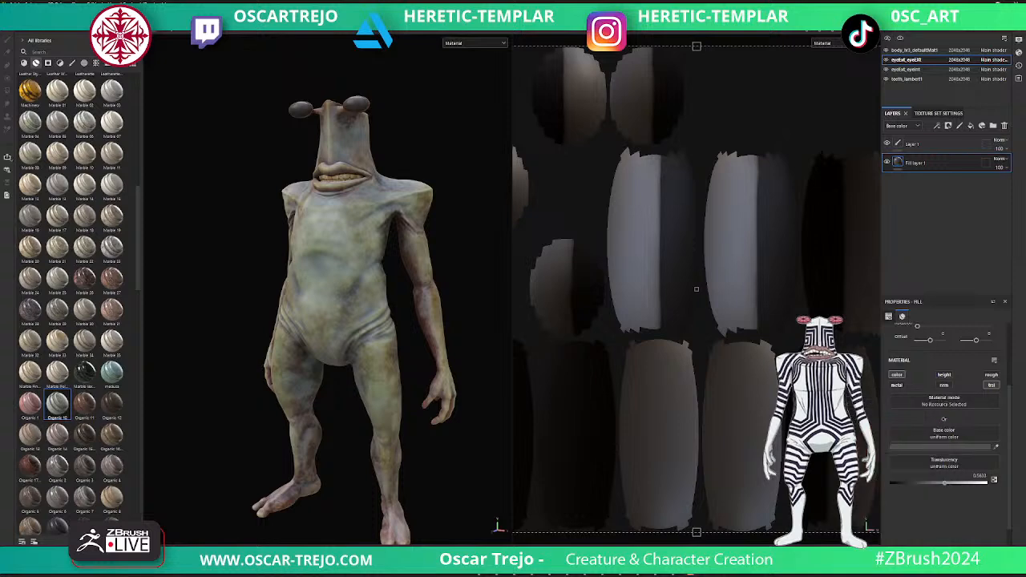
scroll(945, 403, "up", 3)
scroll(945, 403, "down", 4)
scroll(945, 403, "up", 3)
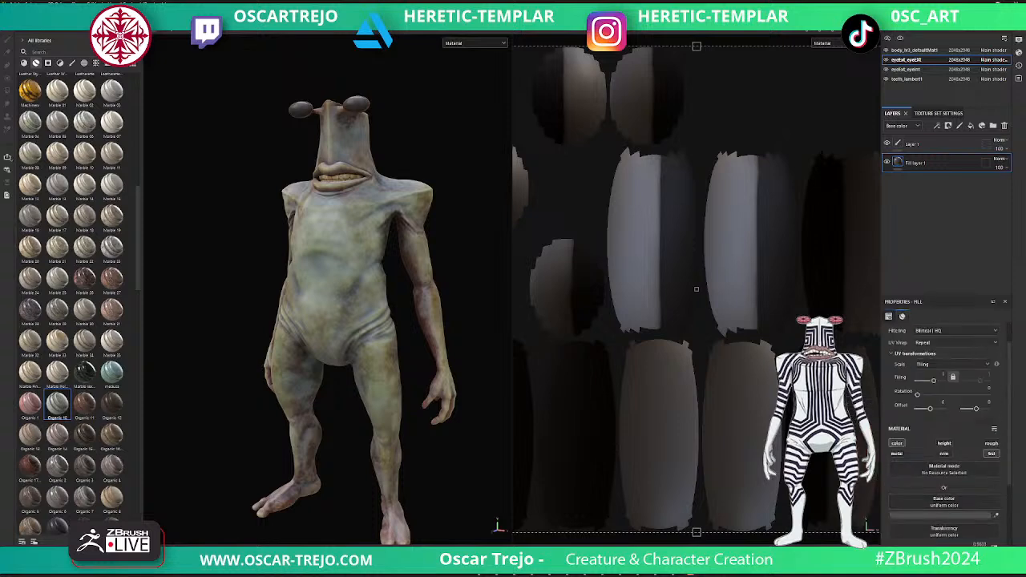
scroll(945, 403, "down", 3)
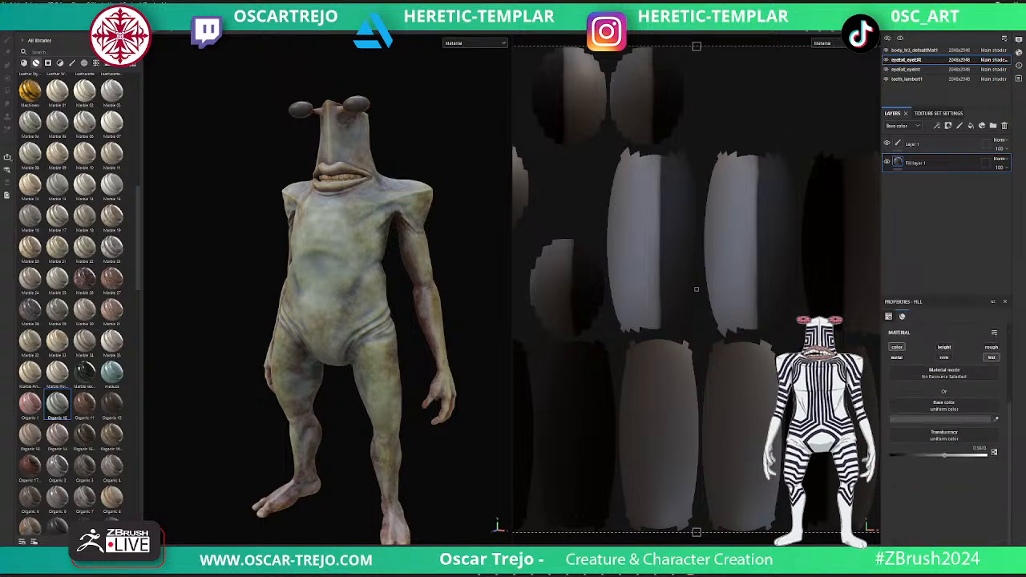
scroll(945, 403, "up", 3)
- Examine the outer eyes' channels, normal mixing, height-to-normal and UV padding options, and the assigned mesh maps
left_click(938, 113)
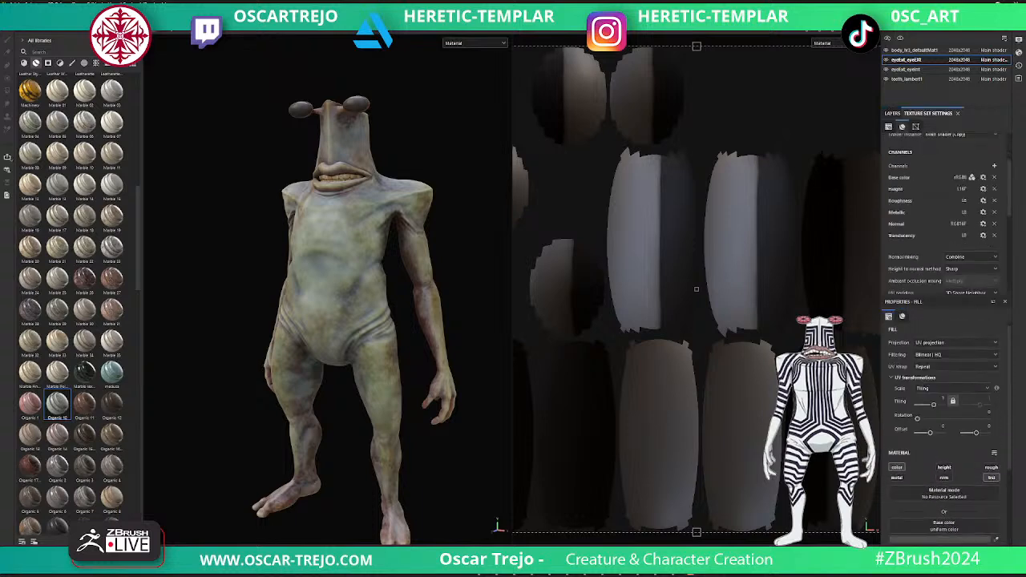
scroll(944, 209, "down", 1)
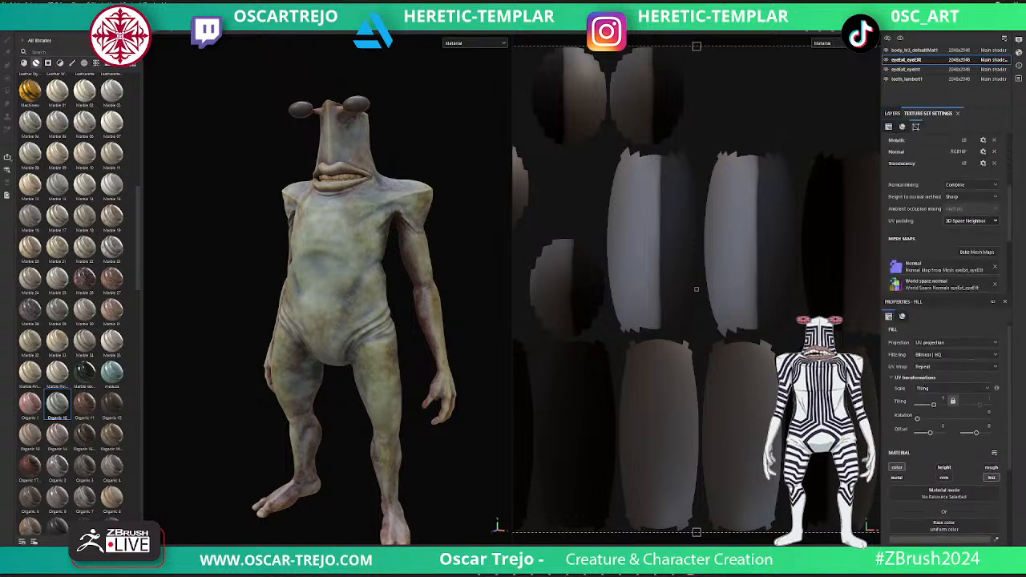
left_click(970, 185)
left_click(970, 184)
left_click(971, 196)
left_click(970, 196)
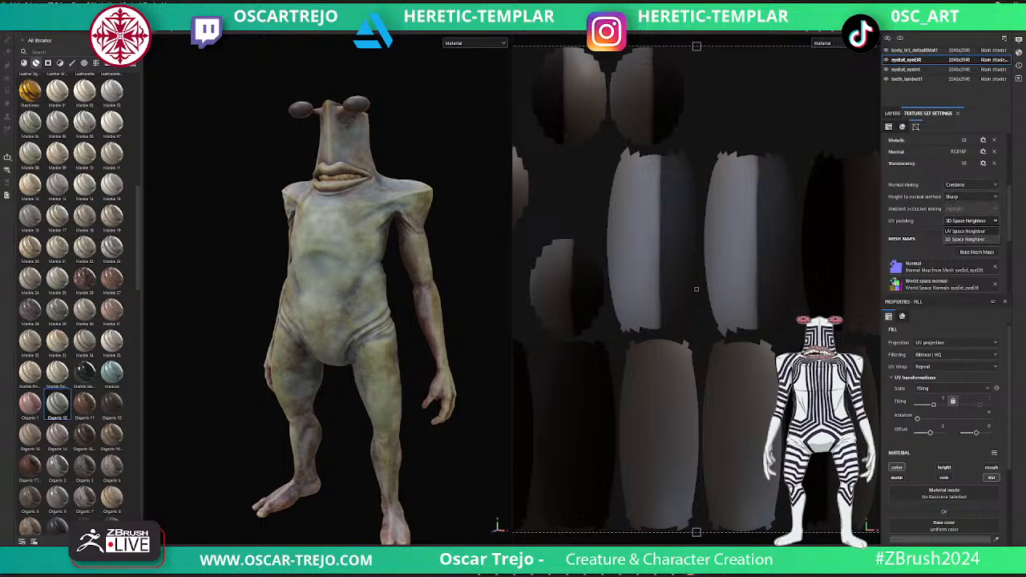
scroll(954, 224, "down", 4)
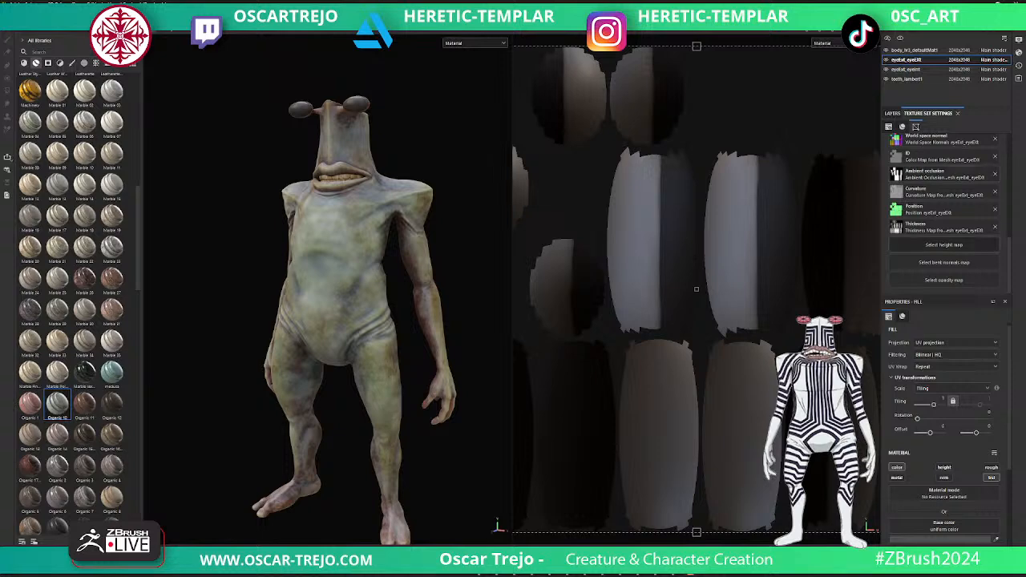
scroll(941, 209, "up", 4)
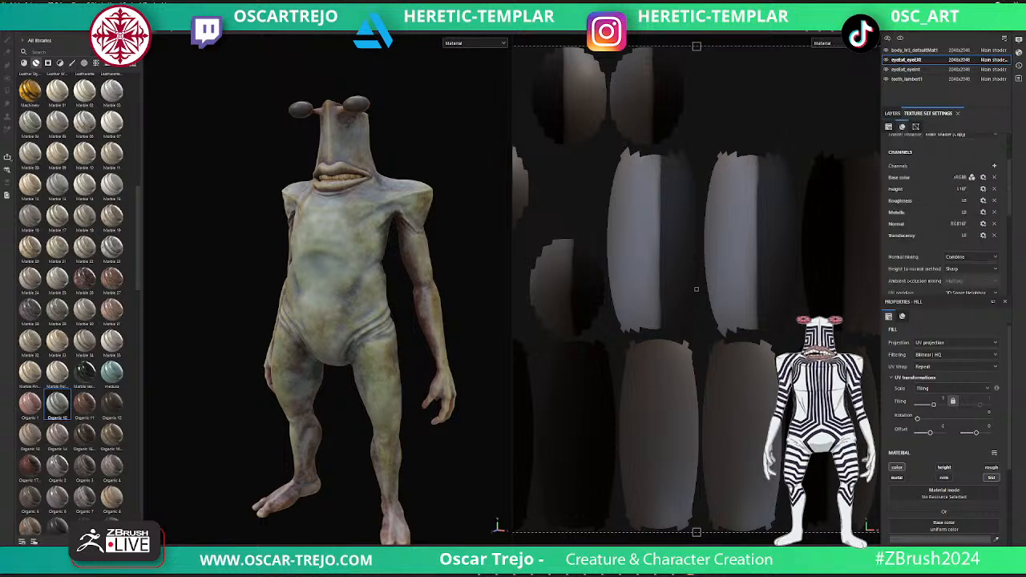
- Remove the translucency channel from the outer eyes' texture set and add an Opacity channel instead
left_click(994, 235)
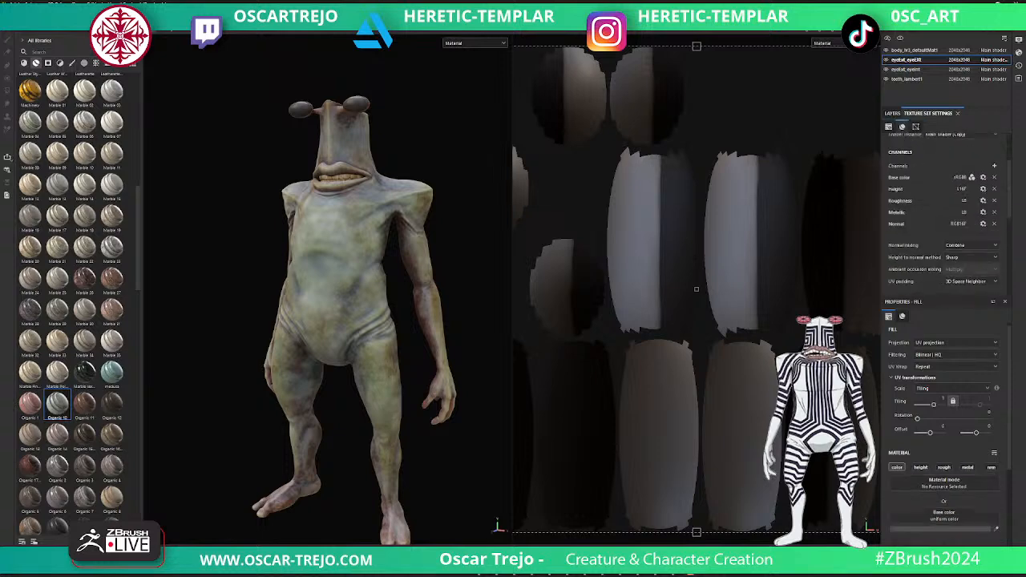
left_click(994, 165)
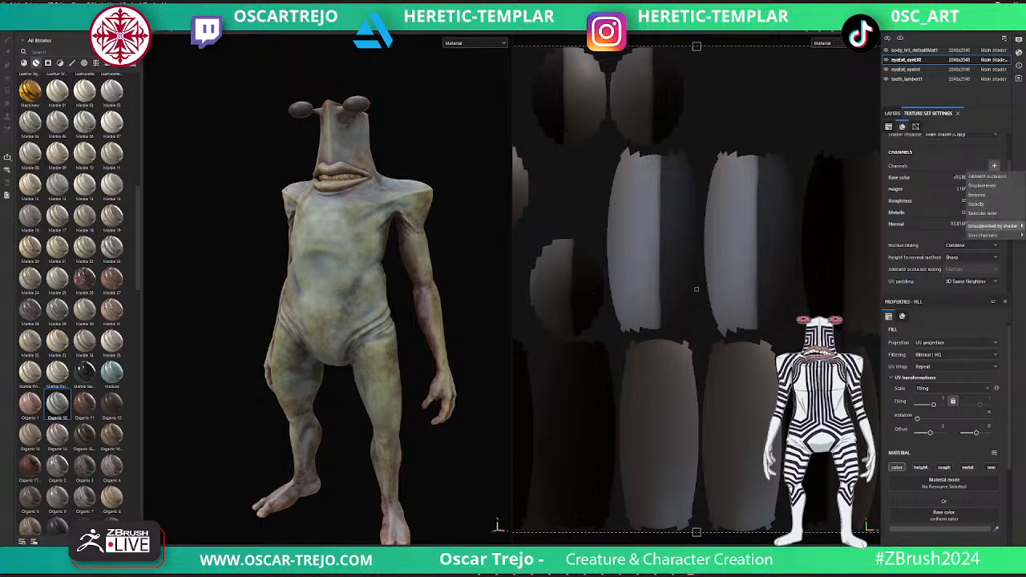
mouse_move(994, 227)
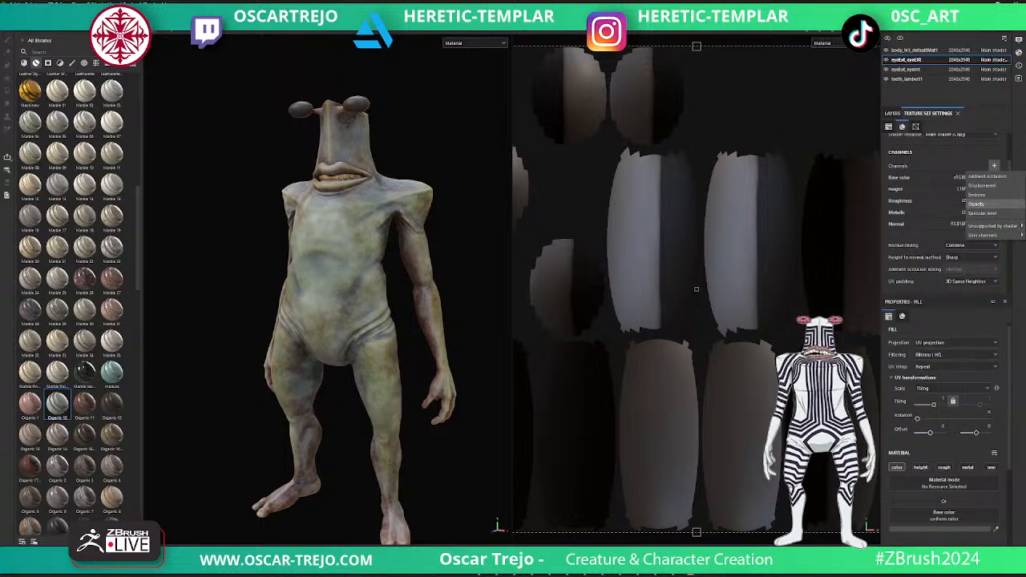
left_click(976, 203)
- Enable opacity and roughness on the outer eyes' Fill layer 1, with opacity at about 0.36 and roughness at 0
scroll(944, 401, "down", 3)
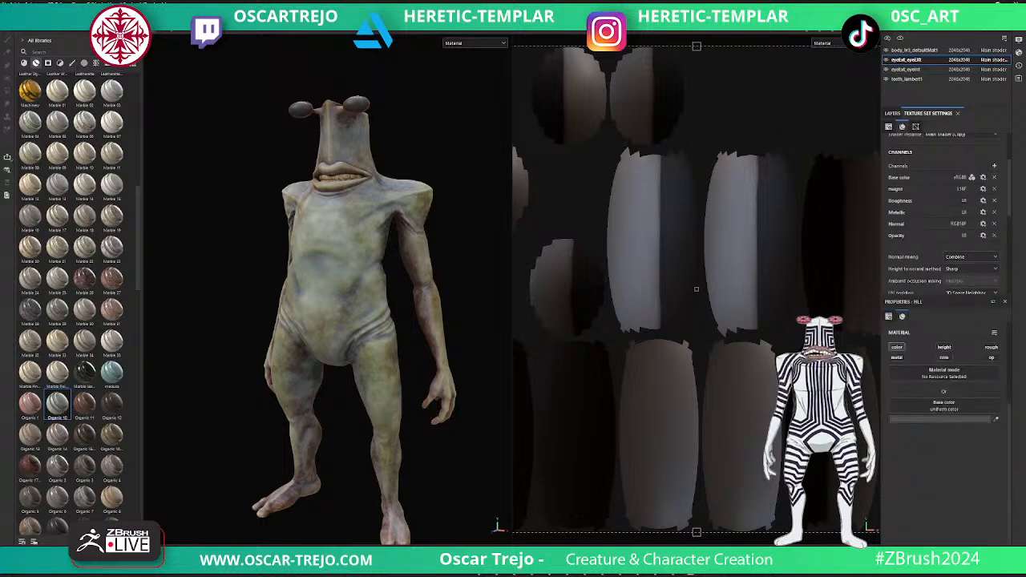
left_click(991, 381)
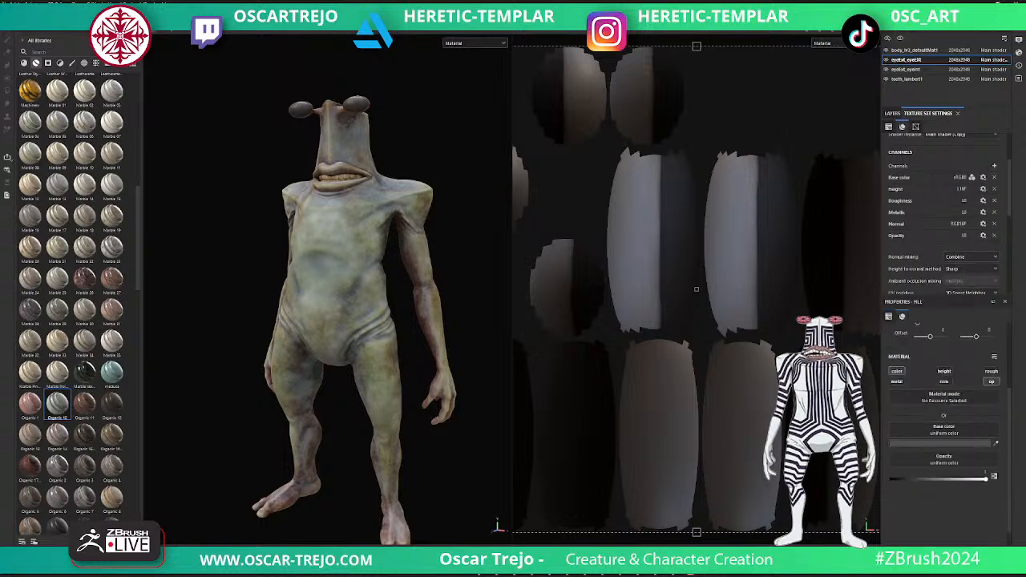
left_click_drag(916, 480, 933, 479)
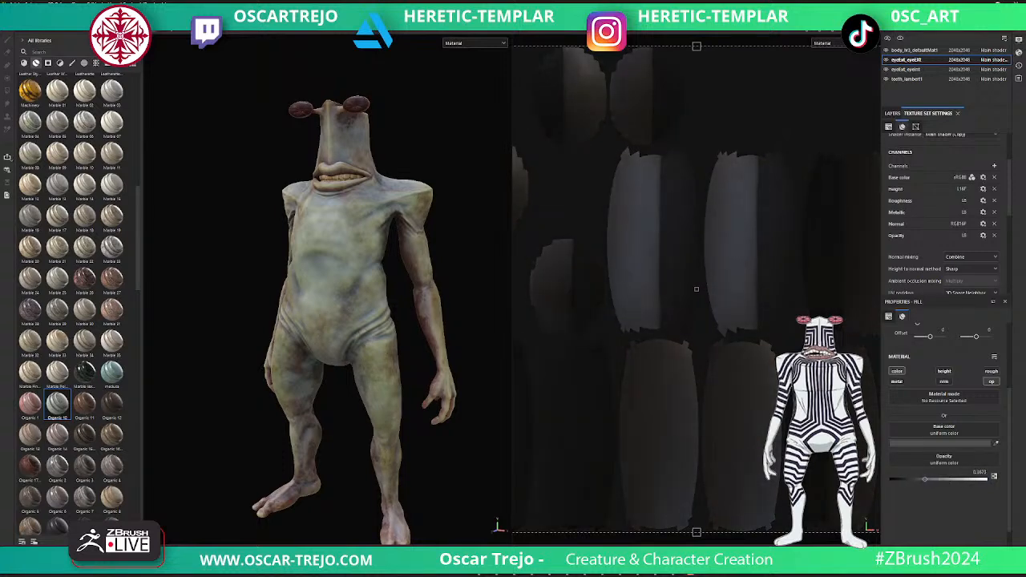
left_click(991, 371)
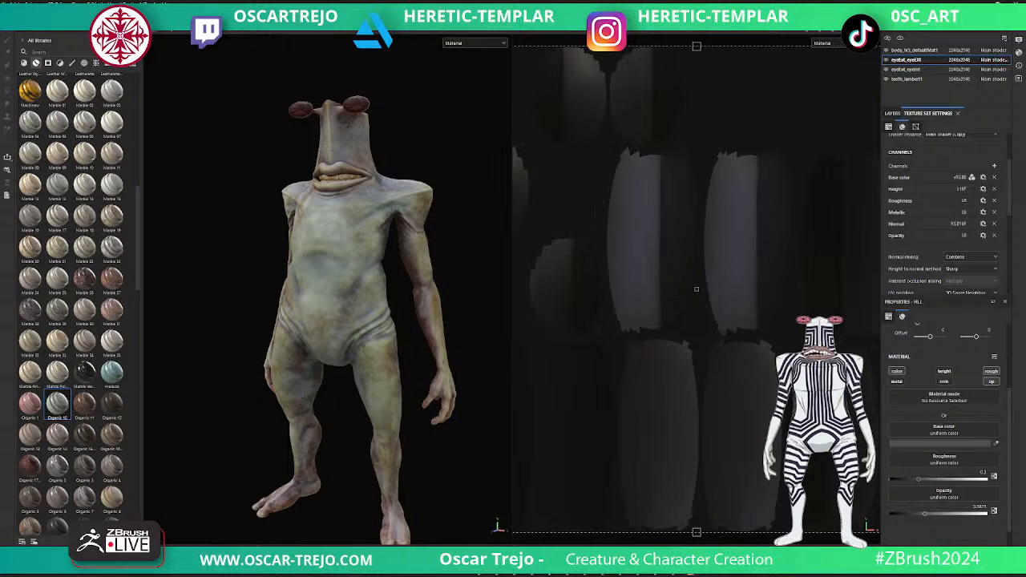
left_click_drag(919, 480, 891, 480)
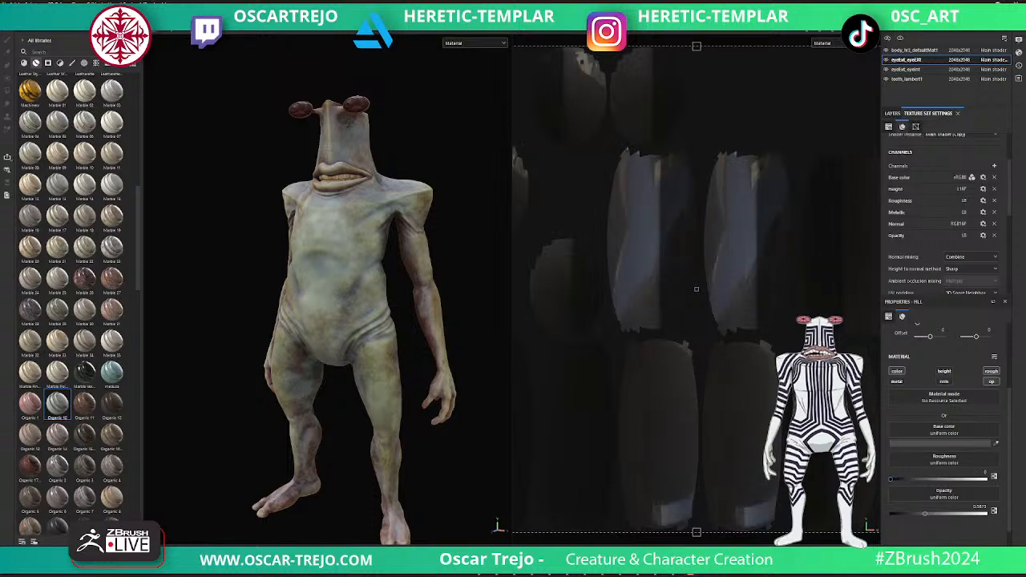
- Switch to the rendering view, face the creature from the front and set the camera's focal length to 50 mm
key("Tab")
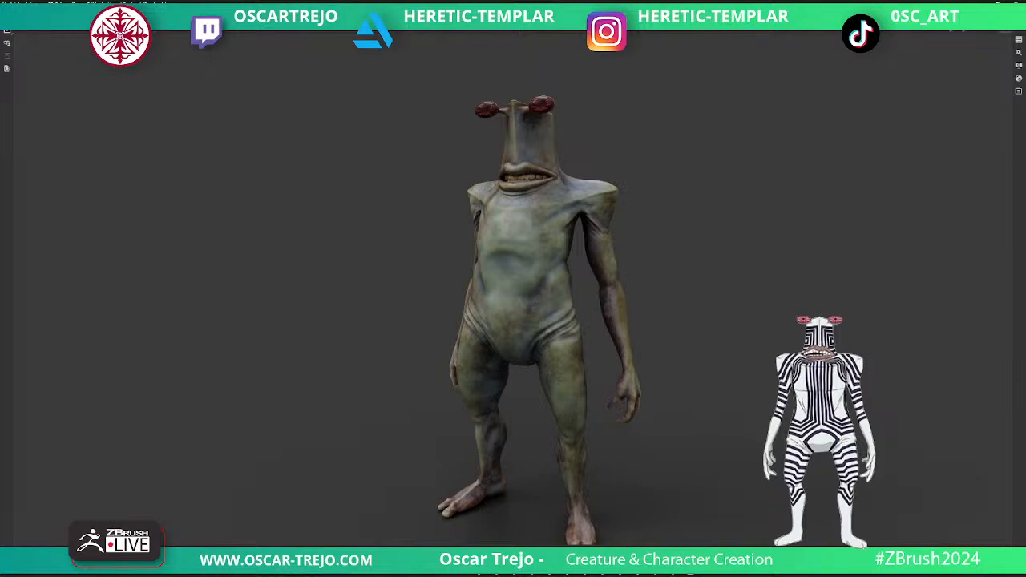
left_click_drag(513, 320, 594, 309, "alt")
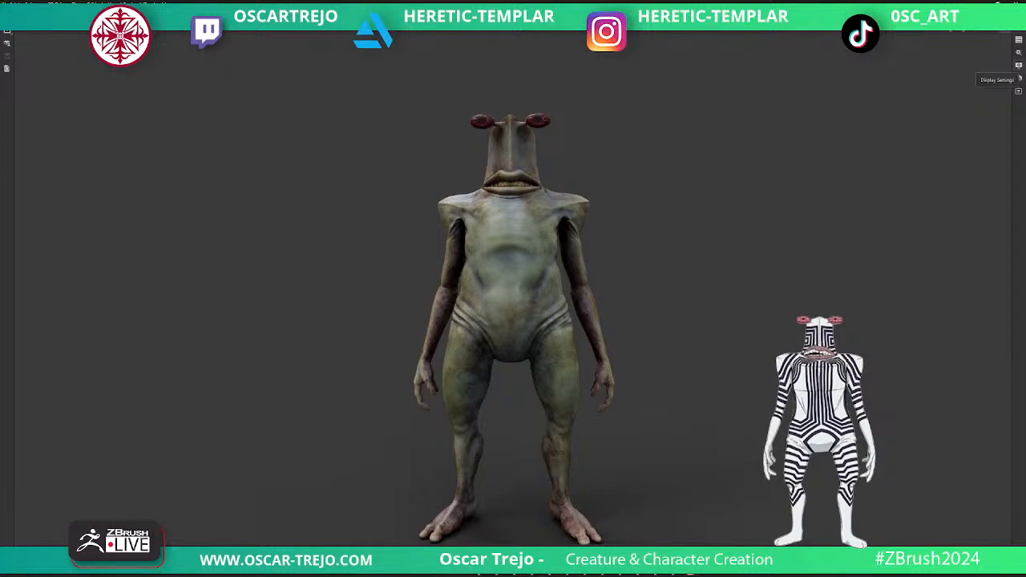
left_click(1018, 65)
scroll(933, 216, "down", 5)
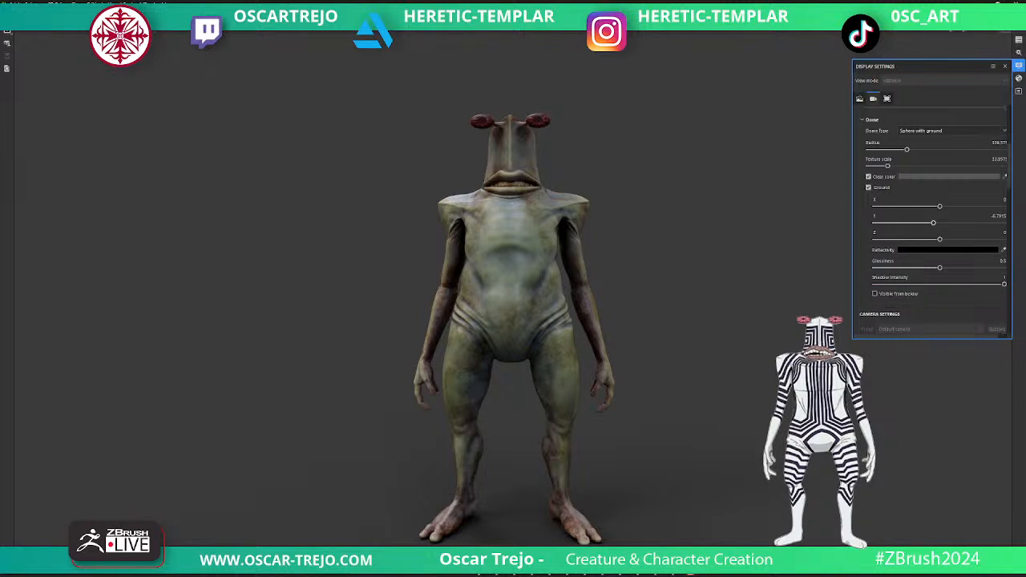
left_click(1002, 186)
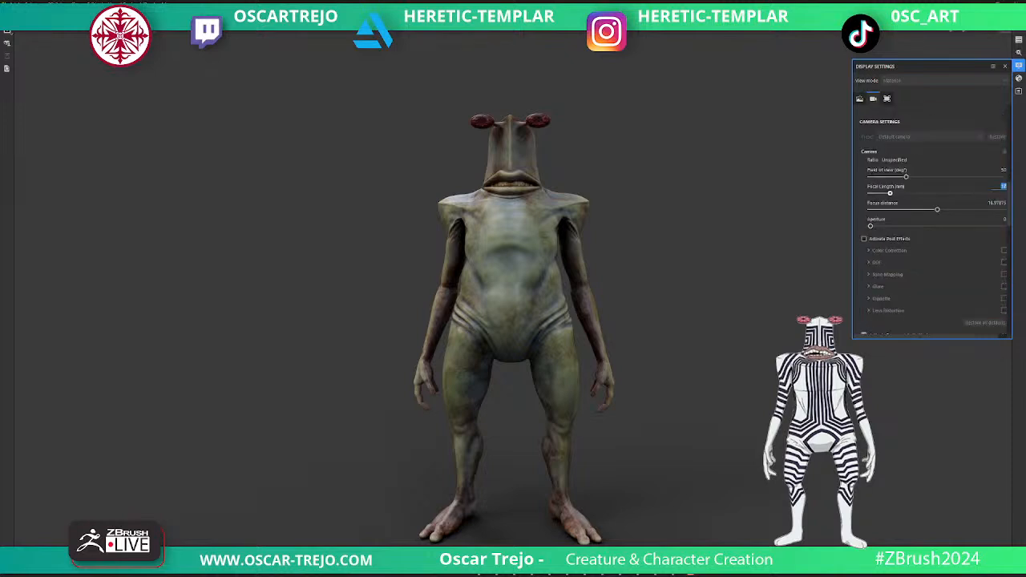
type("50")
key("Return")
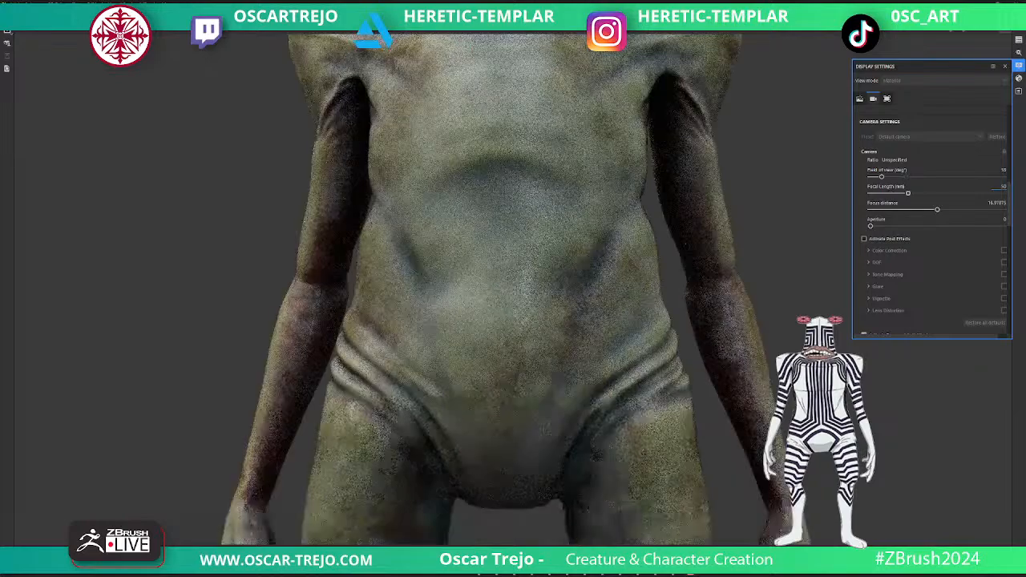
- Inspect the rendered creature from front and three-quarter angles with its whole body framed in view
scroll(577, 201, "up", 3)
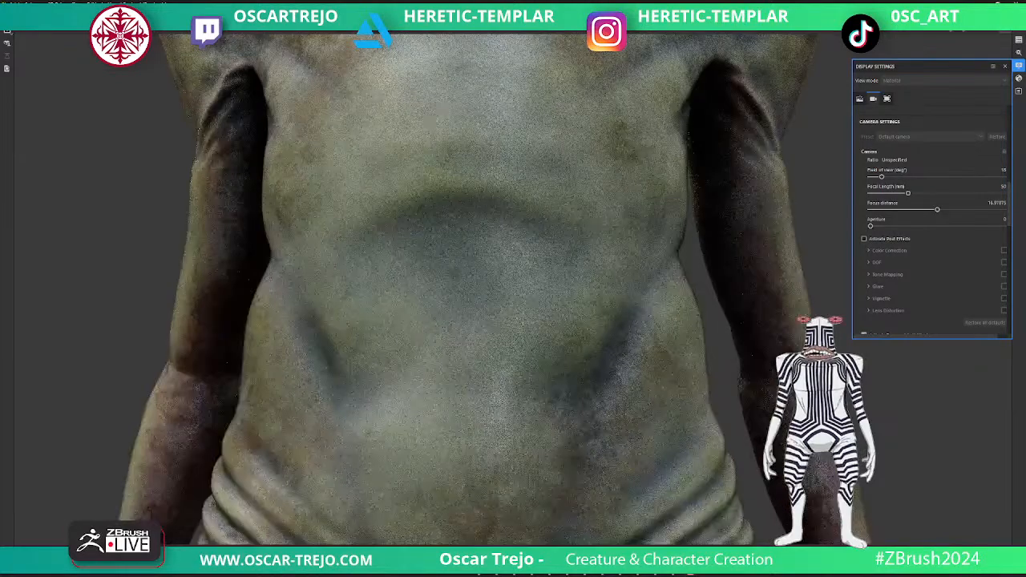
scroll(657, 300, "down", 7)
scroll(609, 321, "down", 3)
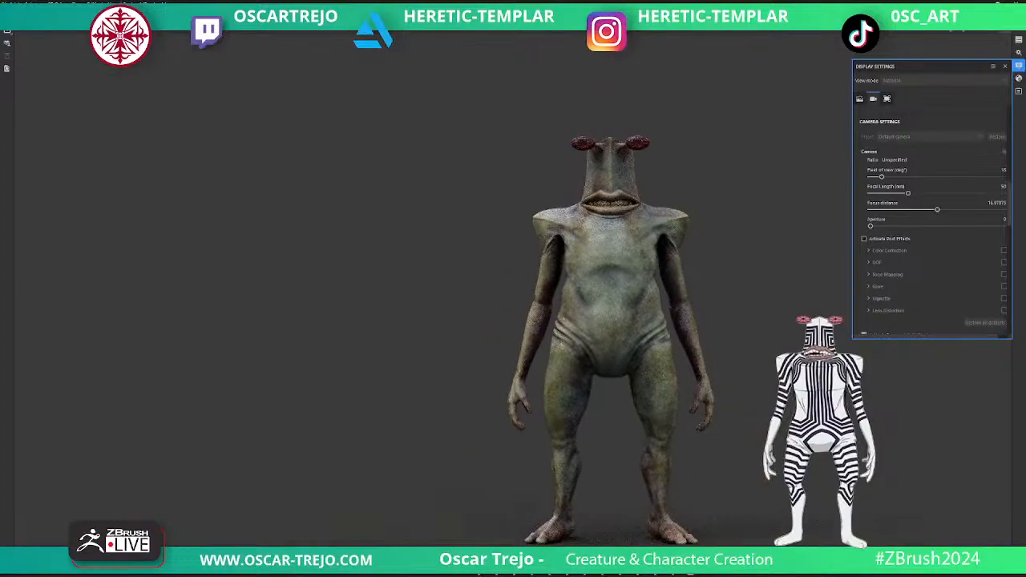
middle_click_drag(609, 320, 525, 300, "alt")
left_click_drag(525, 300, 489, 290, "alt")
scroll(529, 296, "up", 2)
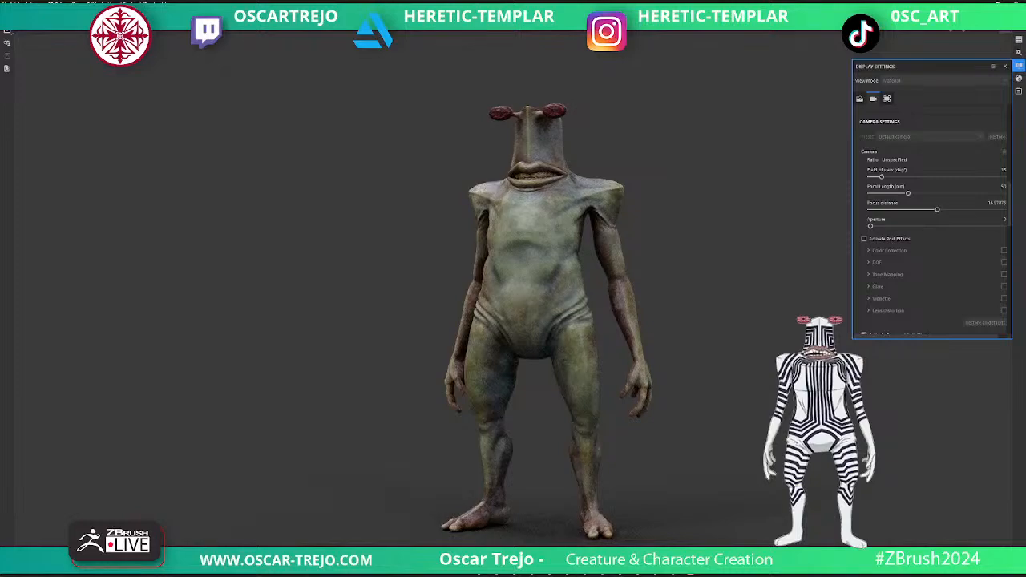
left_click_drag(513, 320, 597, 320, "alt")
mouse_move(449, 321)
left_mouse_down("alt")
mouse_move(681, 320)
mouse_move(453, 321)
left_mouse_up("alt")
middle_click_drag(613, 320, 440, 291, "alt")
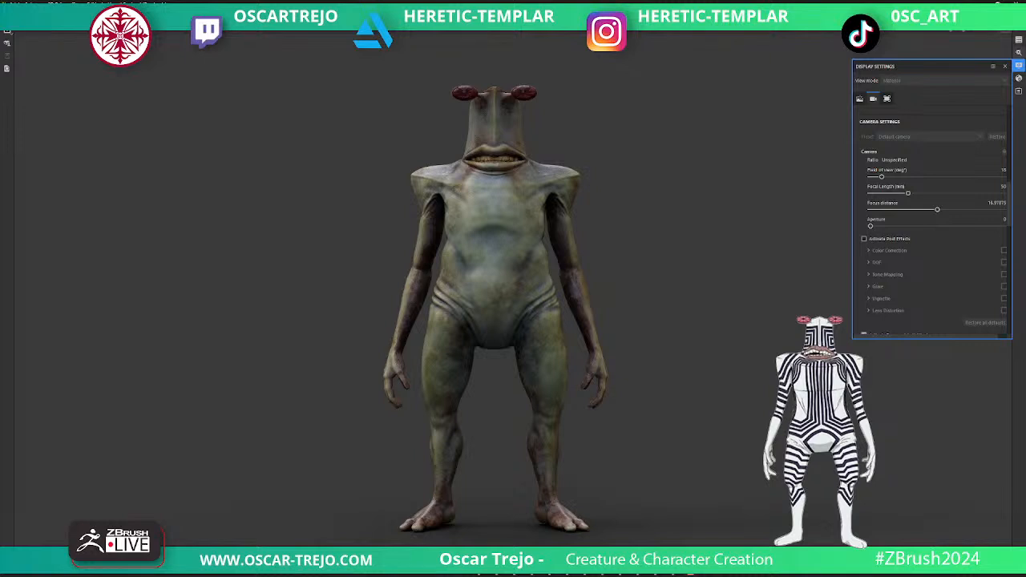
- Return to painting mode, select the body's texture set and review the layers inside its Jade folder
key("F9")
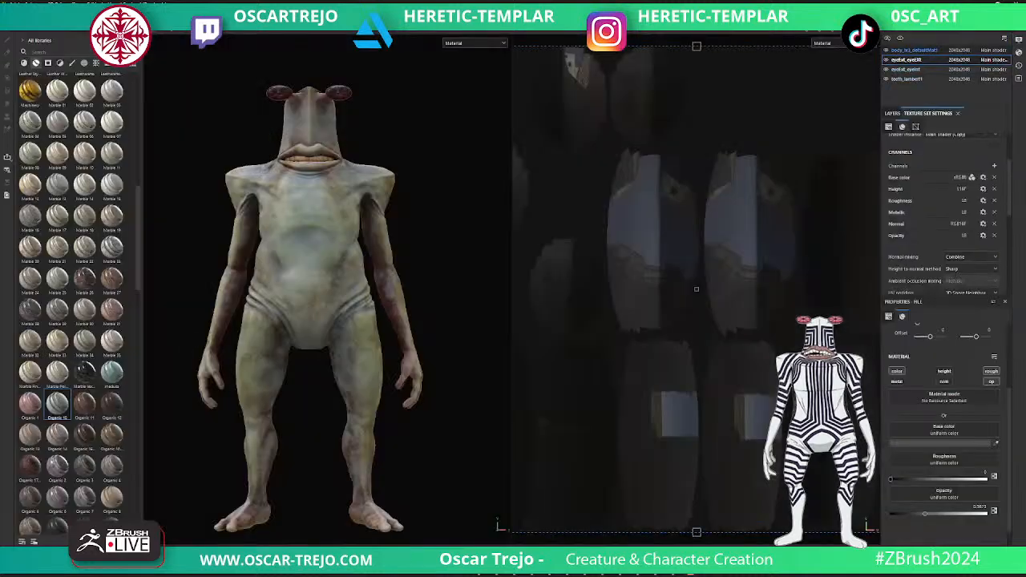
left_click(915, 50)
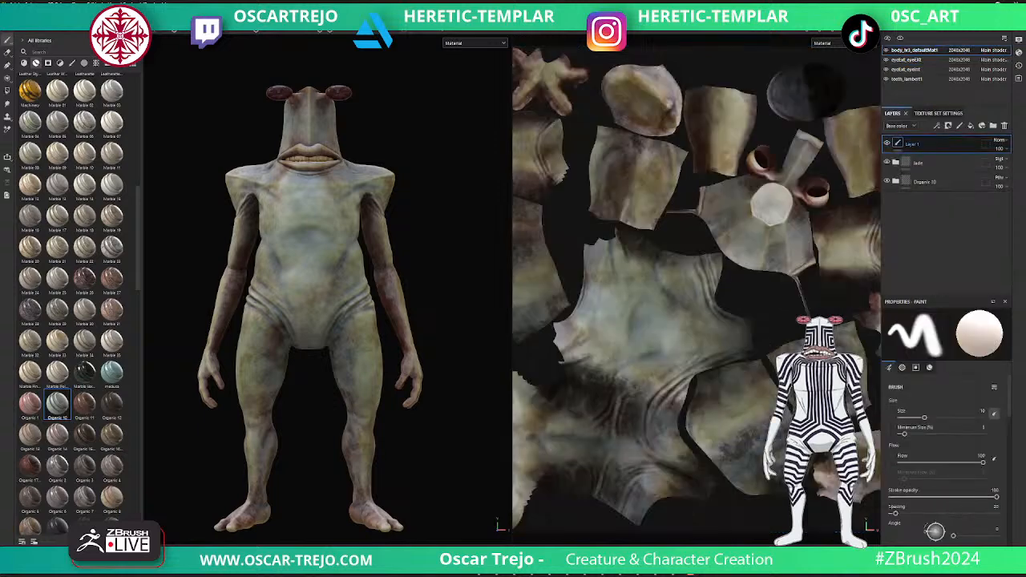
scroll(63, 190, "up", 8)
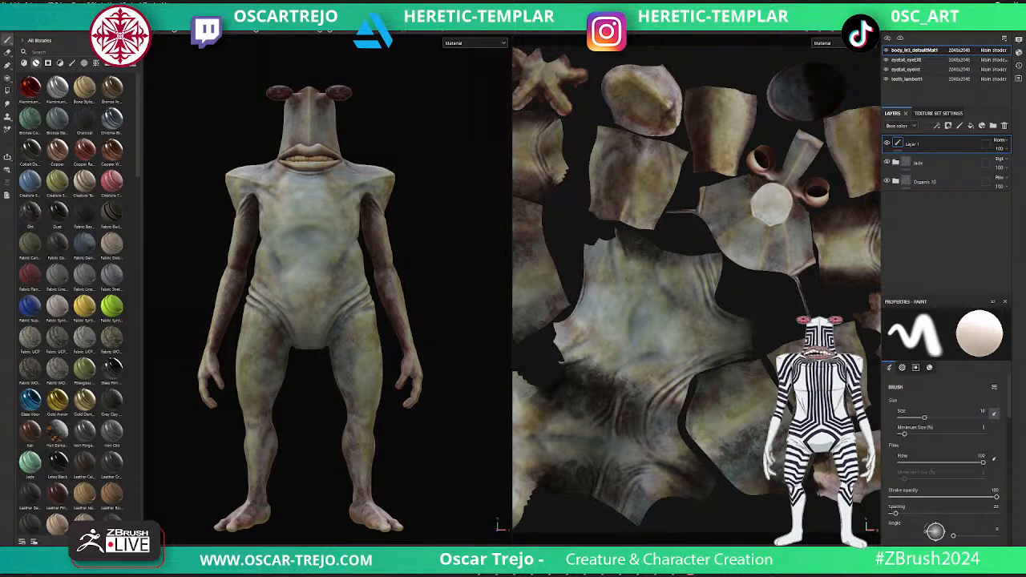
left_click(886, 161)
left_click(895, 162)
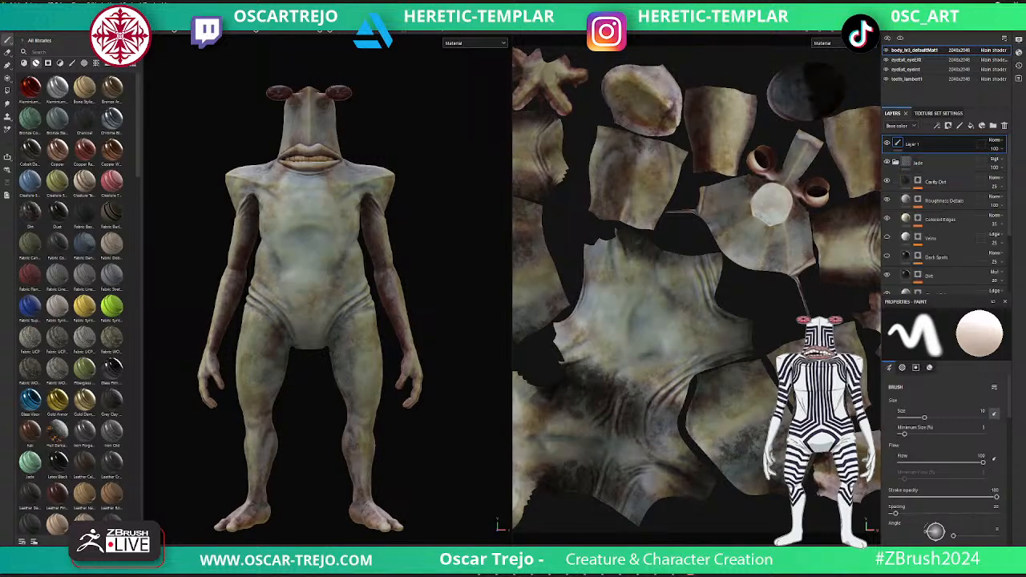
left_click(895, 161)
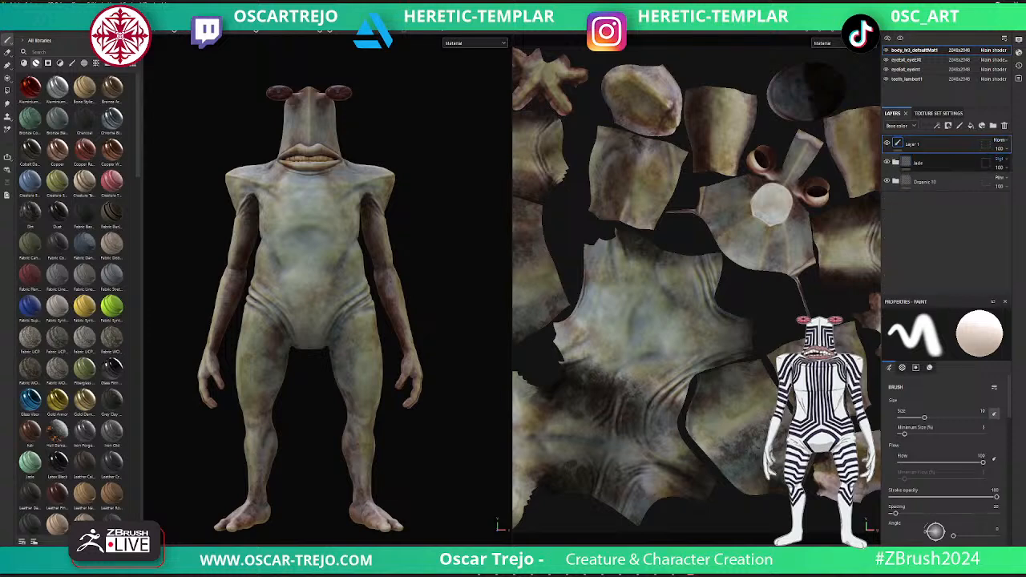
- Try different blending modes on the body's Jade folder, keeping one that gives the skin a pale, mottled look
left_click(999, 158)
left_click(982, 383)
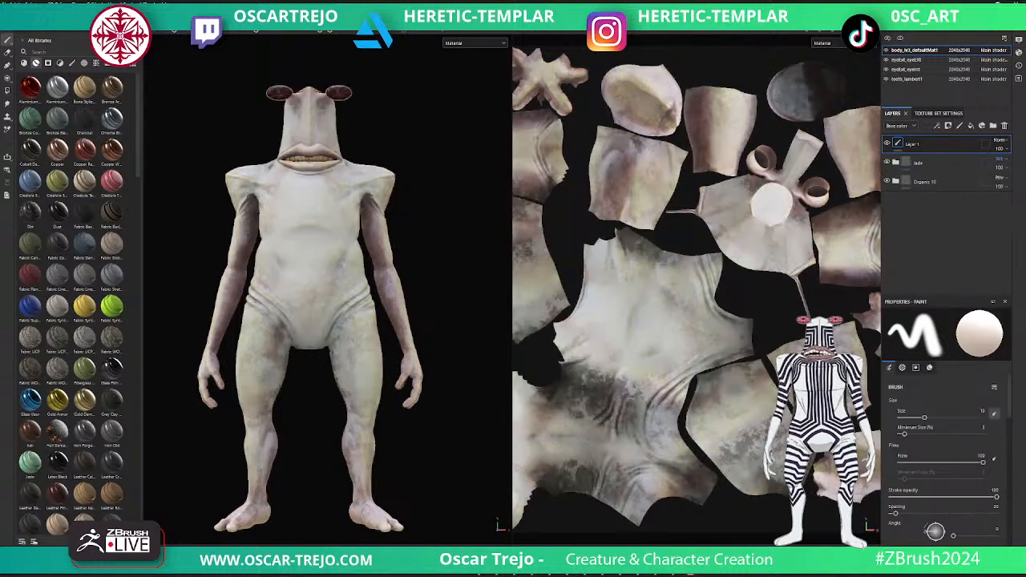
key("Down")
key("Down")
key("Down")
key("Down")
key("Up")
key("Up")
key("Up")
key("Up")
key("Up")
key("Up")
key("Up")
key("Up")
key("Up")
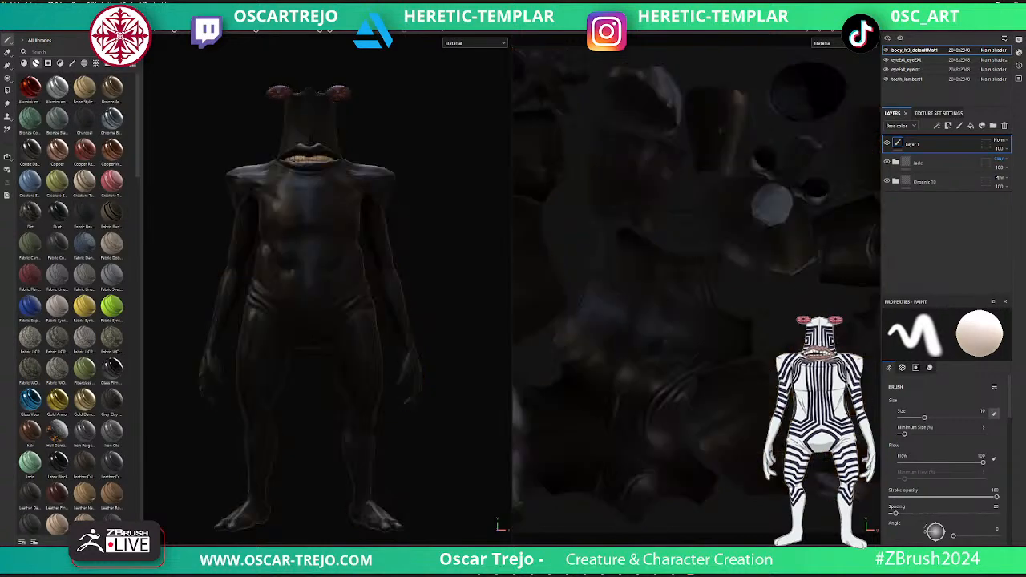
key("Up")
key("Up")
key("Up")
key("Up")
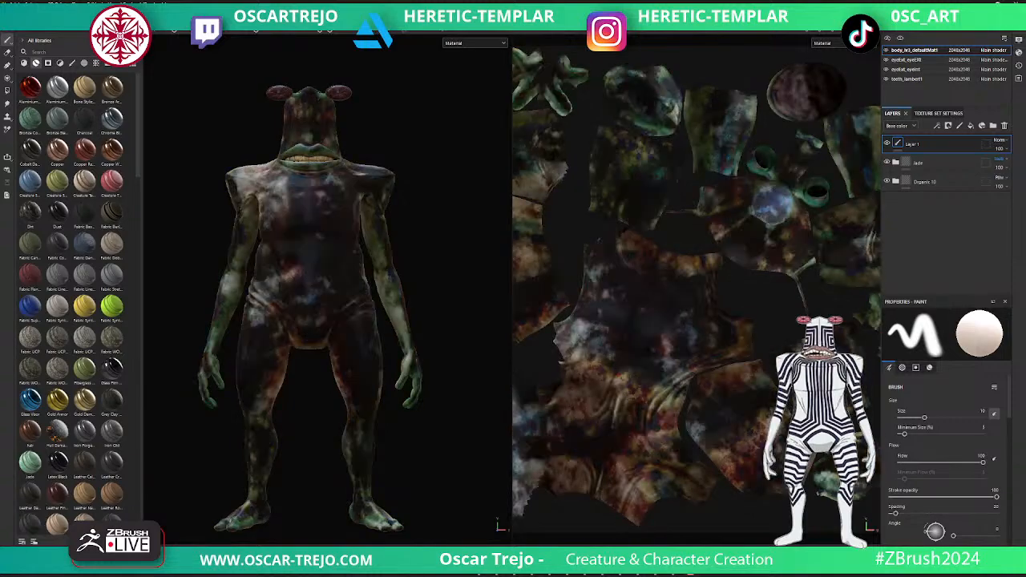
key("Up")
key("Up")
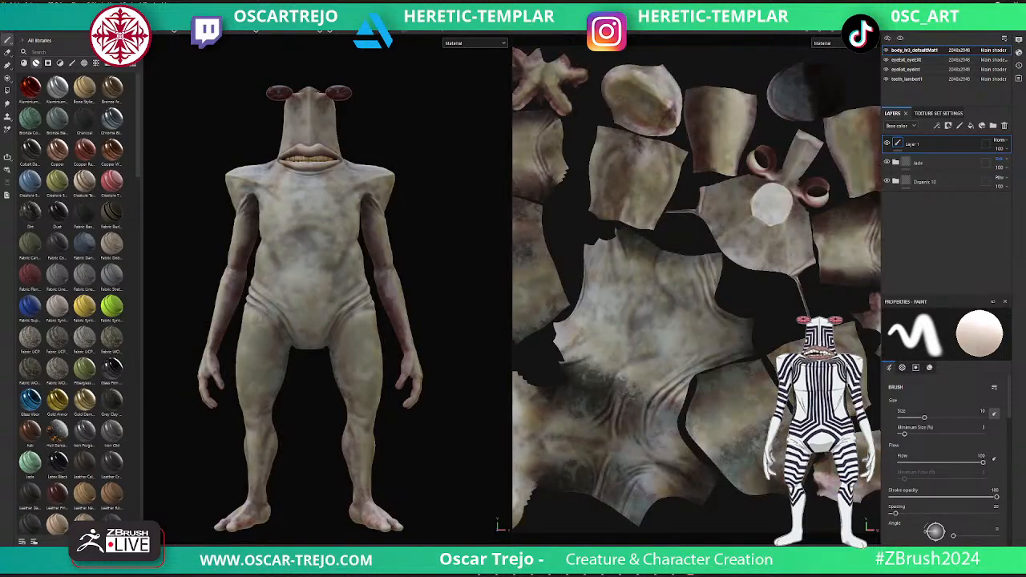
key("Up")
key("Up")
key("Up")
key("Up")
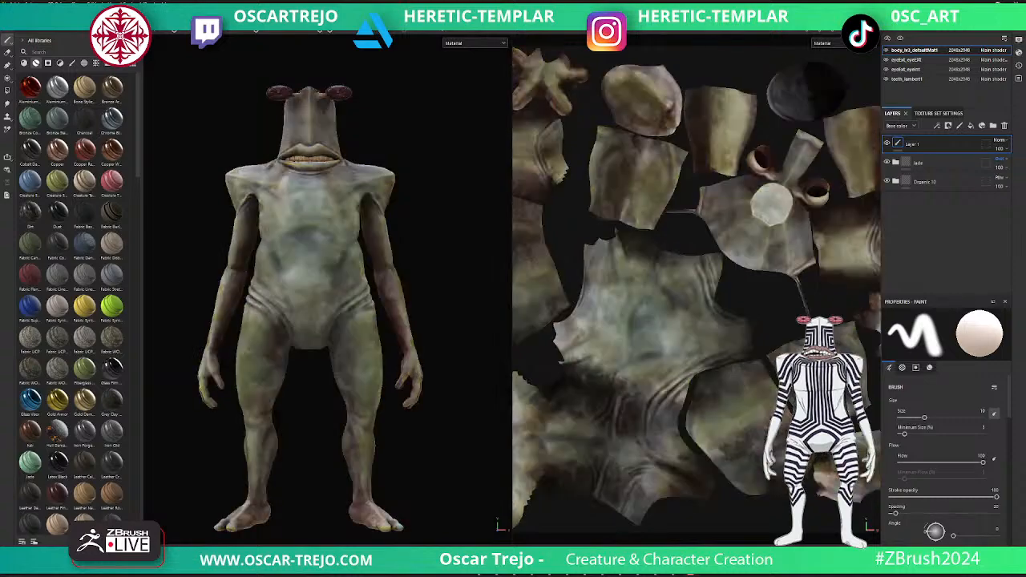
key("Up")
key("Up")
key("Up")
key("Up")
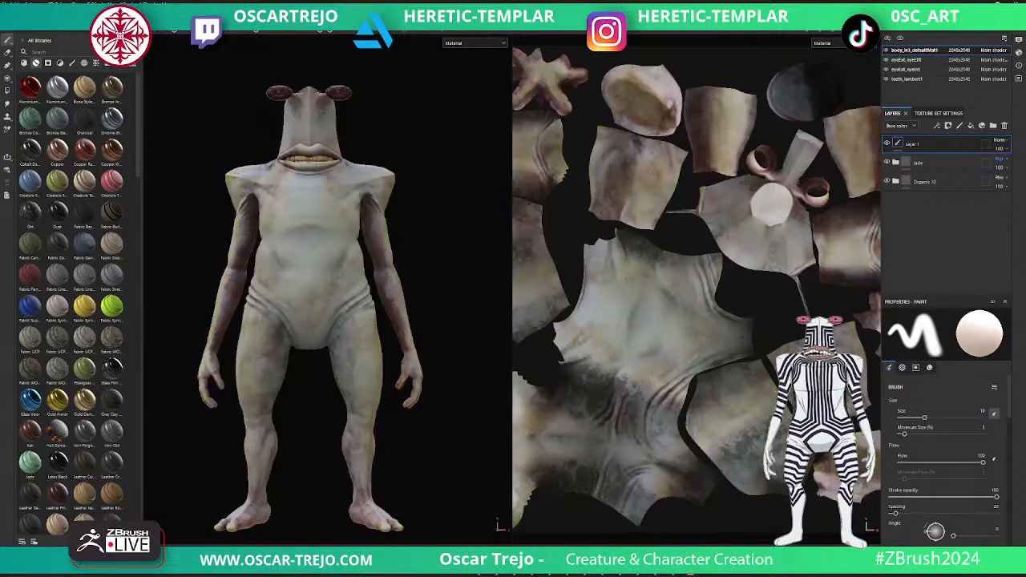
key("Up")
key("Up")
key("Up")
key("Up")
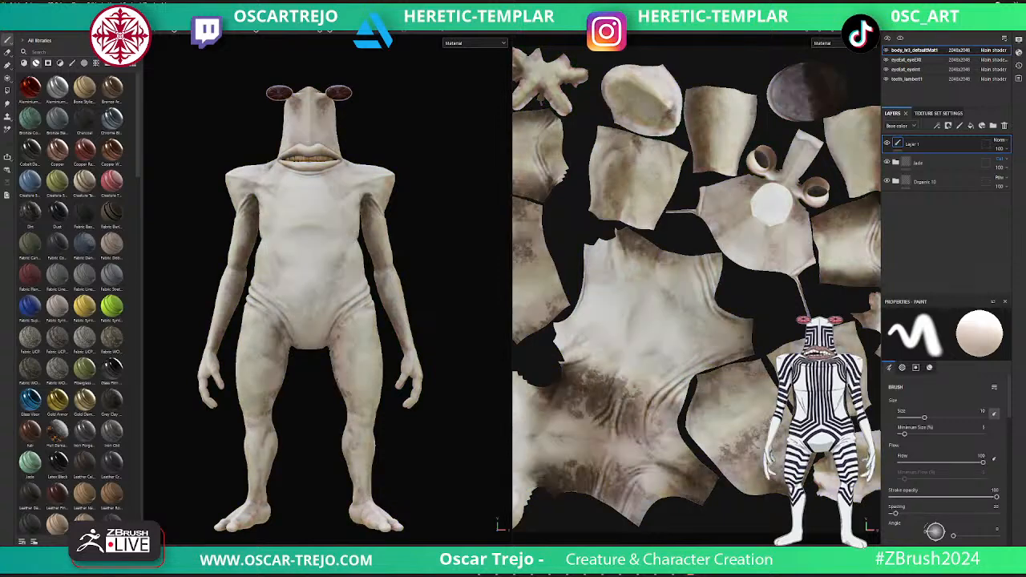
key("Up")
key("Up")
key("Up")
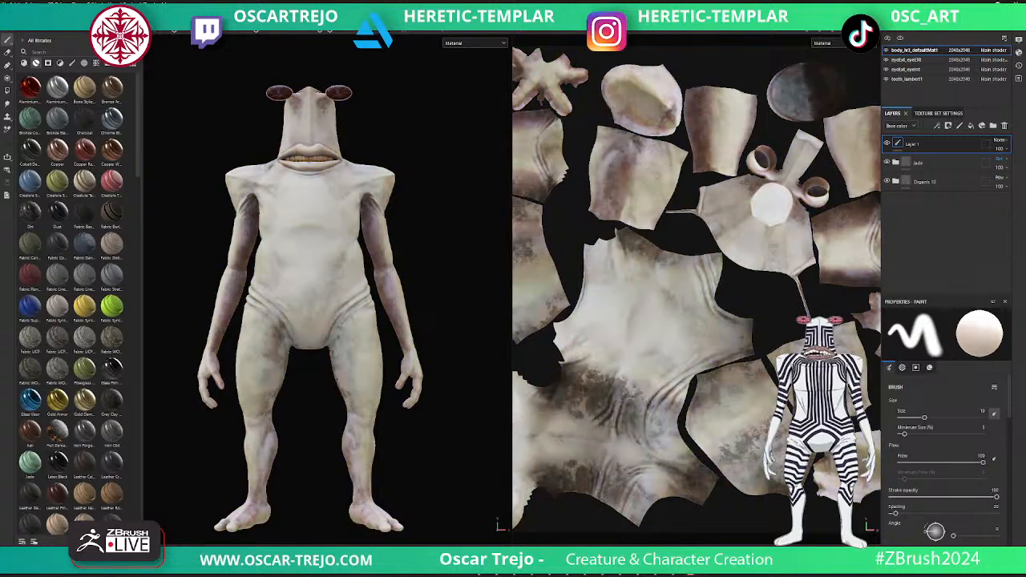
- Examine the creature's blended skin from closer up, checking the head, torso and limbs
right_click_drag(387, 274, 435, 260, "alt")
left_click_drag(435, 261, 320, 261, "alt")
middle_click_drag(320, 260, 358, 286, "alt")
left_click_drag(357, 286, 457, 286, "alt")
right_click_drag(429, 320, 500, 323, "alt")
left_click_drag(481, 323, 499, 323, "alt")
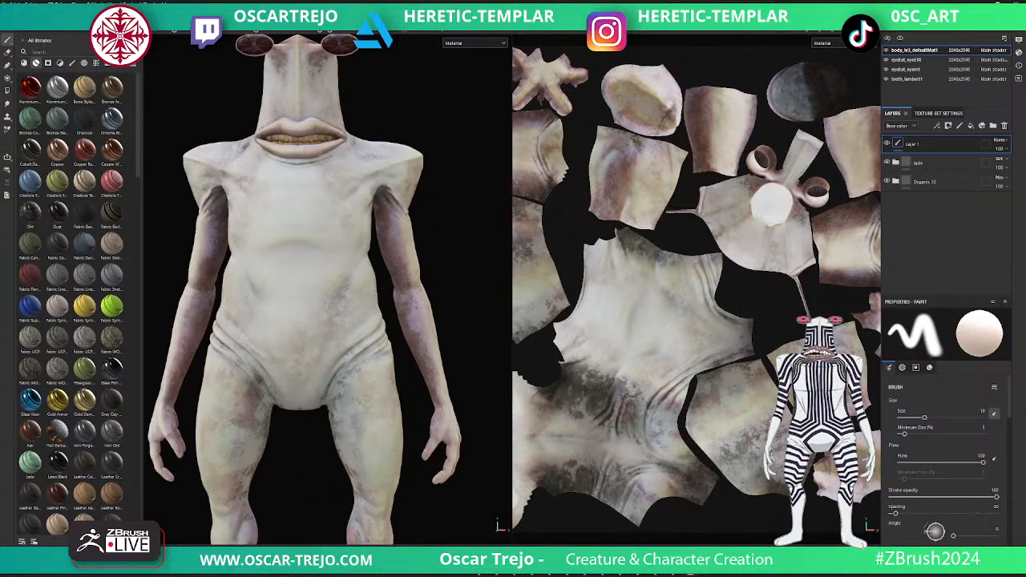
middle_click_drag(433, 304, 469, 340, "alt")
left_click_drag(470, 341, 481, 340, "alt")
mouse_move(385, 321)
left_mouse_down("alt")
mouse_move(457, 323)
mouse_move(370, 320)
left_mouse_up("alt")
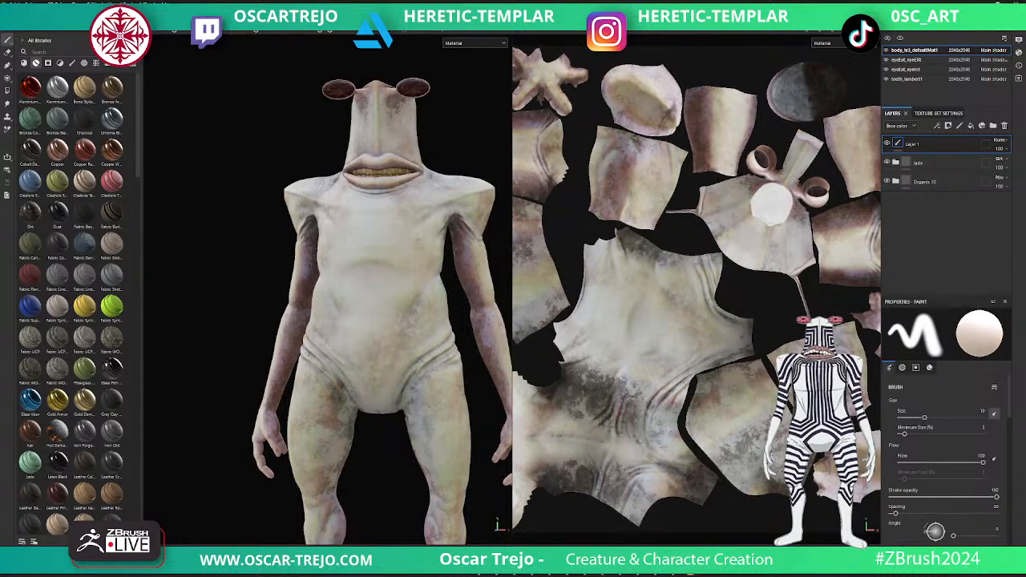
- Replace the empty paint layer above the Jade folder with a fill layer and lower the folder's opacity to 26
left_click(1000, 148)
left_click_drag(1022, 163, 985, 163)
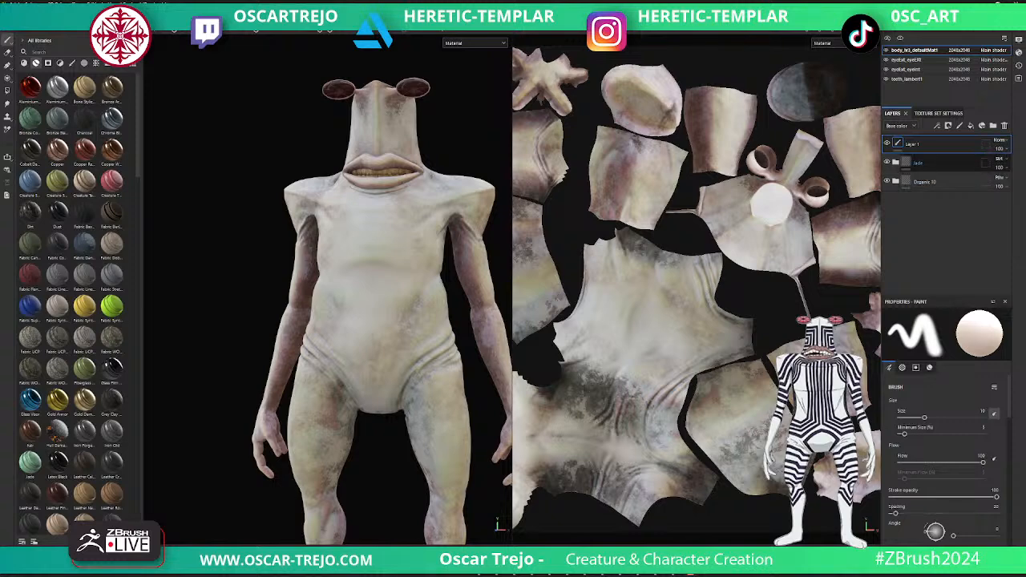
left_click(945, 163)
key("ctrl+z")
left_click(913, 144)
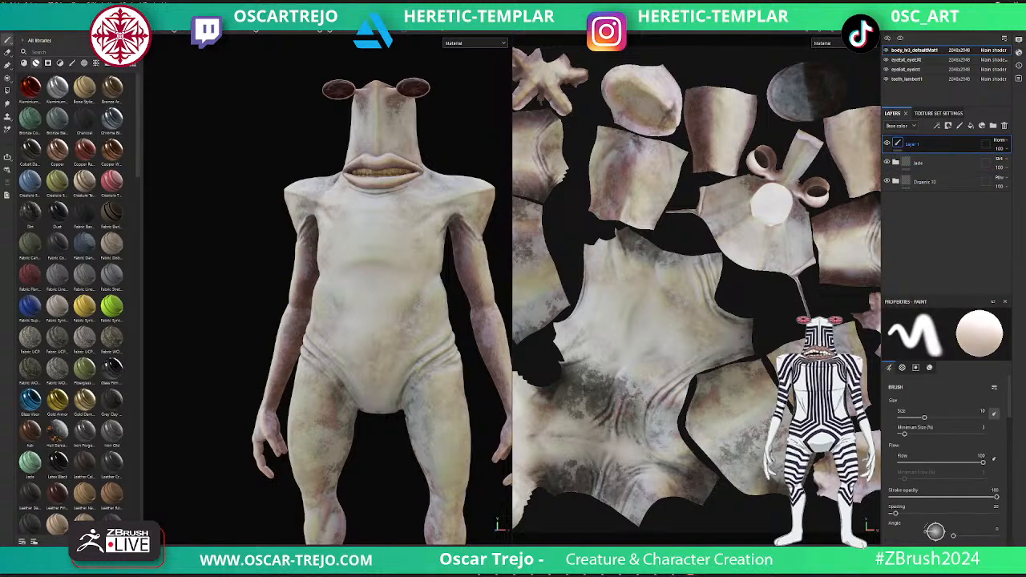
key("Delete")
left_click_drag(988, 163, 996, 163)
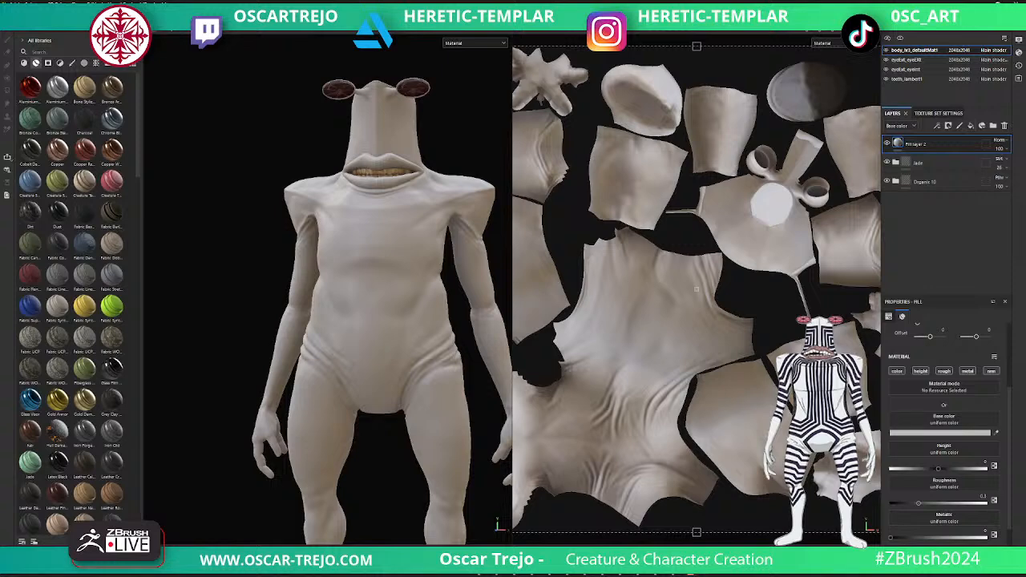
- Set the new fill layer's base color to black (000000) and apply the Cavity Rust smart mask to it
left_click(940, 433)
left_click(860, 513)
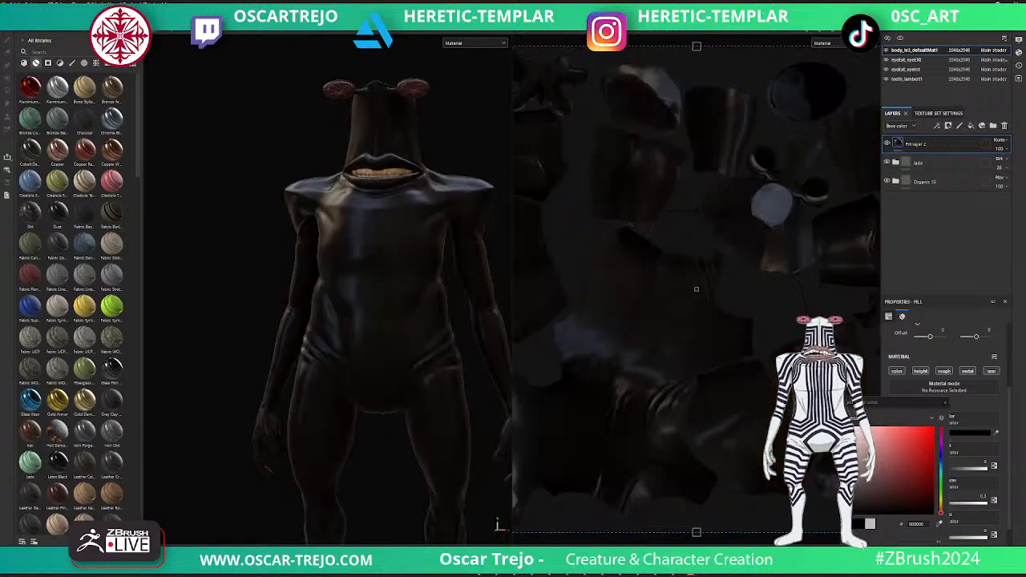
left_click(47, 62)
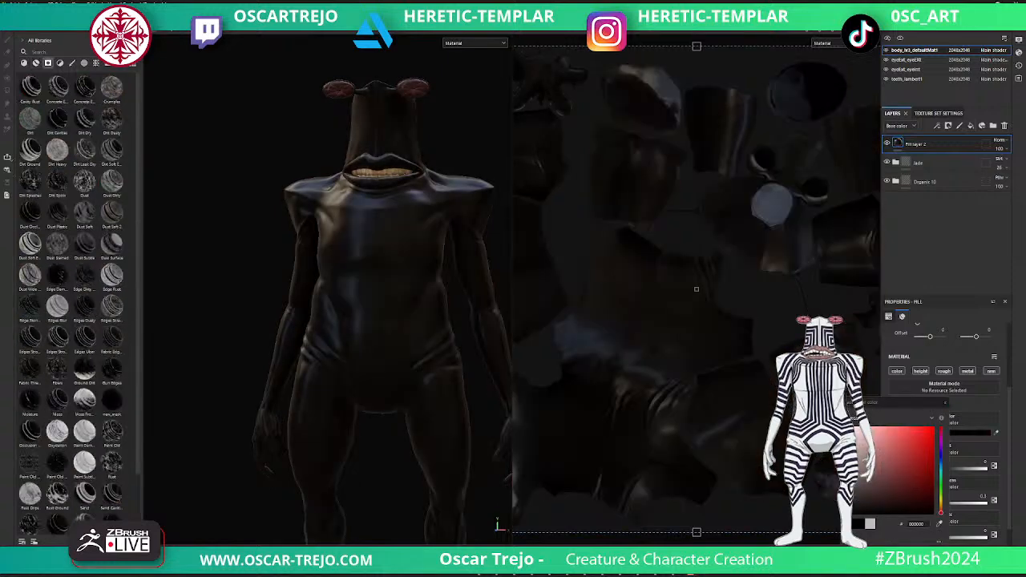
left_click_drag(31, 88, 922, 144)
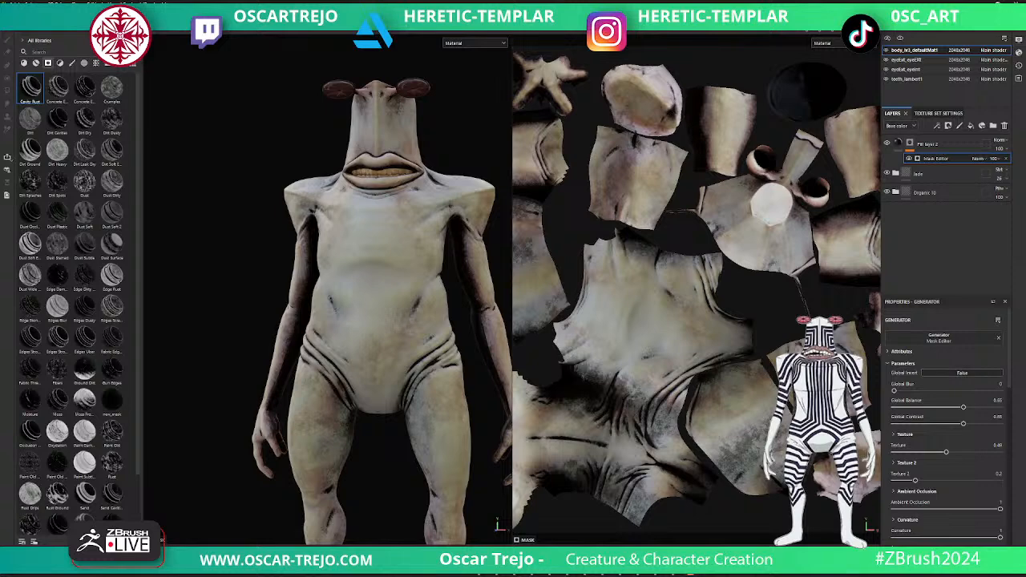
- Raise the mask's Global Blur to about 2.38 and set Fill layer 2's blending mode to Soft light after trying Overlay
scroll(948, 425, "down", 1)
mouse_move(895, 366)
left_mouse_down()
mouse_move(921, 366)
mouse_move(909, 366)
left_mouse_up()
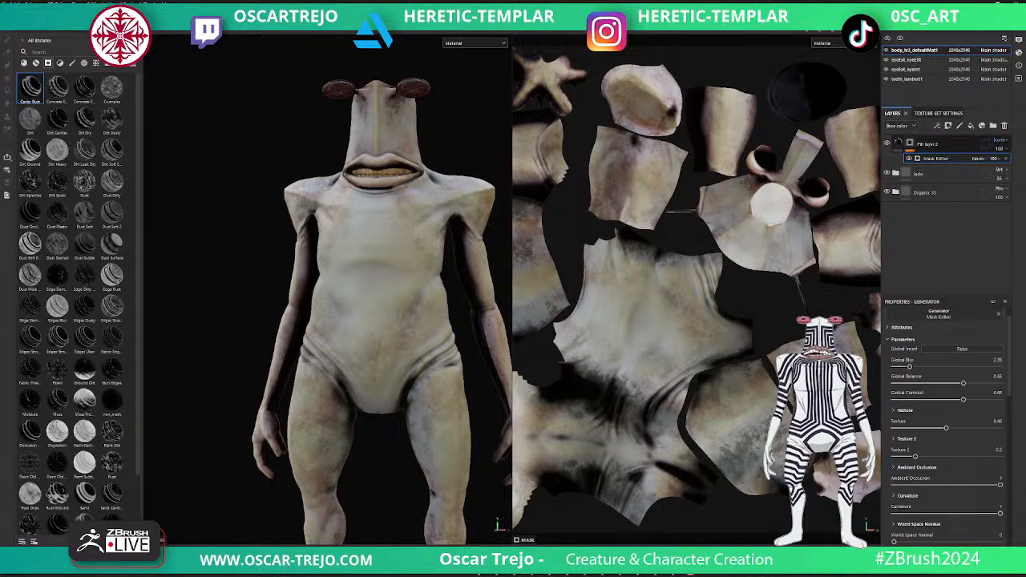
left_click(1000, 139)
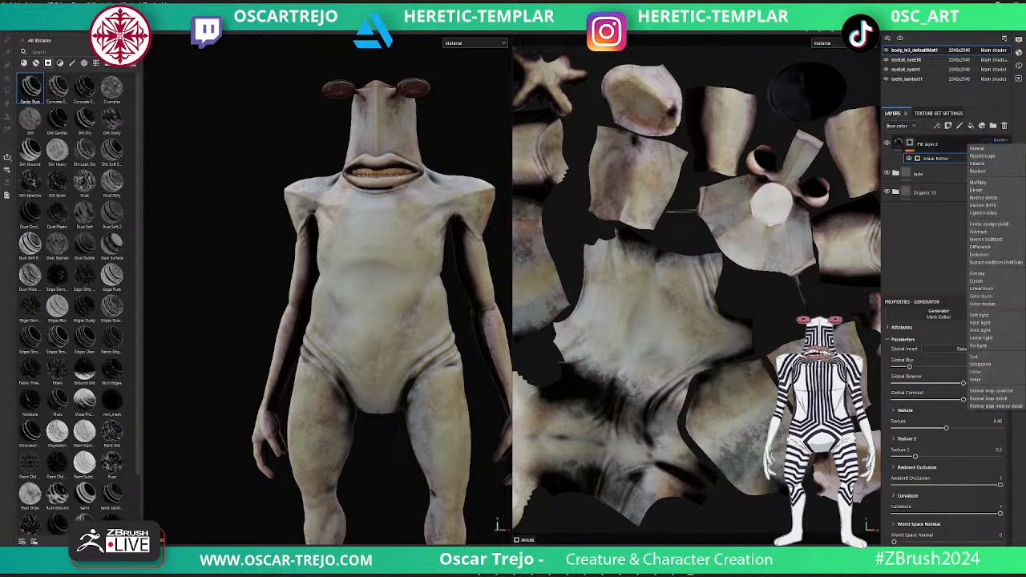
left_click(986, 274)
left_click(992, 140)
left_click(979, 315)
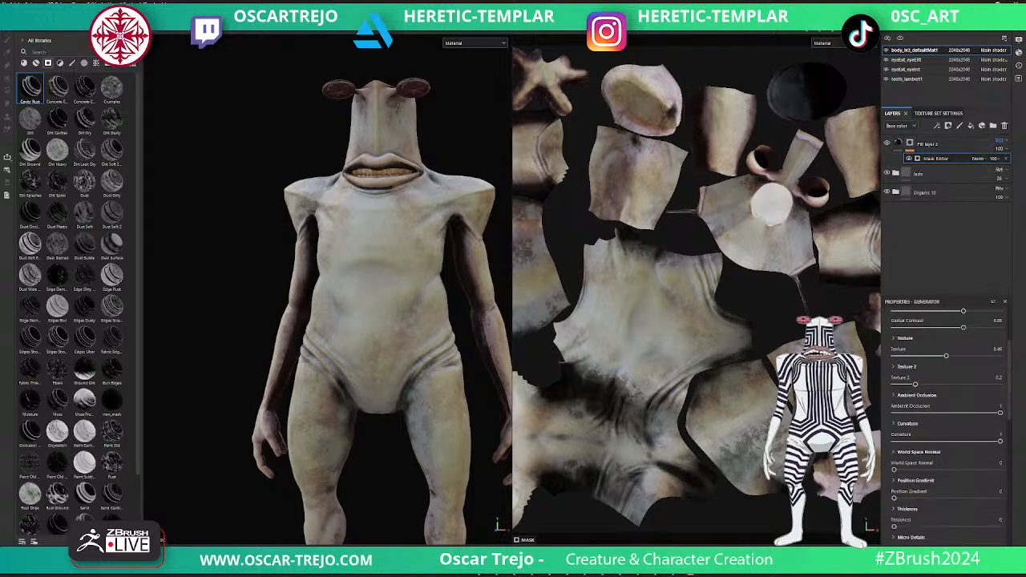
- Adjust the mask generator to a Global Blur of about 0.85, Texture 0.64 and Global Balance 0.96
mouse_move(964, 383)
left_mouse_down()
mouse_move(992, 383)
mouse_move(968, 383)
left_mouse_up()
left_click_drag(909, 366, 900, 367)
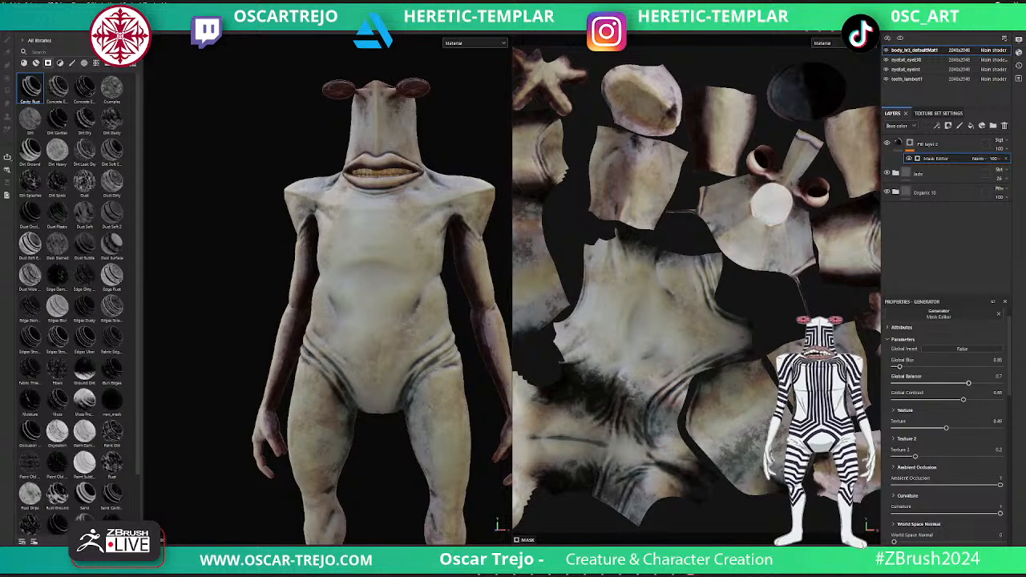
mouse_move(946, 428)
left_mouse_down()
mouse_move(1000, 428)
mouse_move(905, 428)
mouse_move(972, 427)
mouse_move(962, 428)
left_mouse_up()
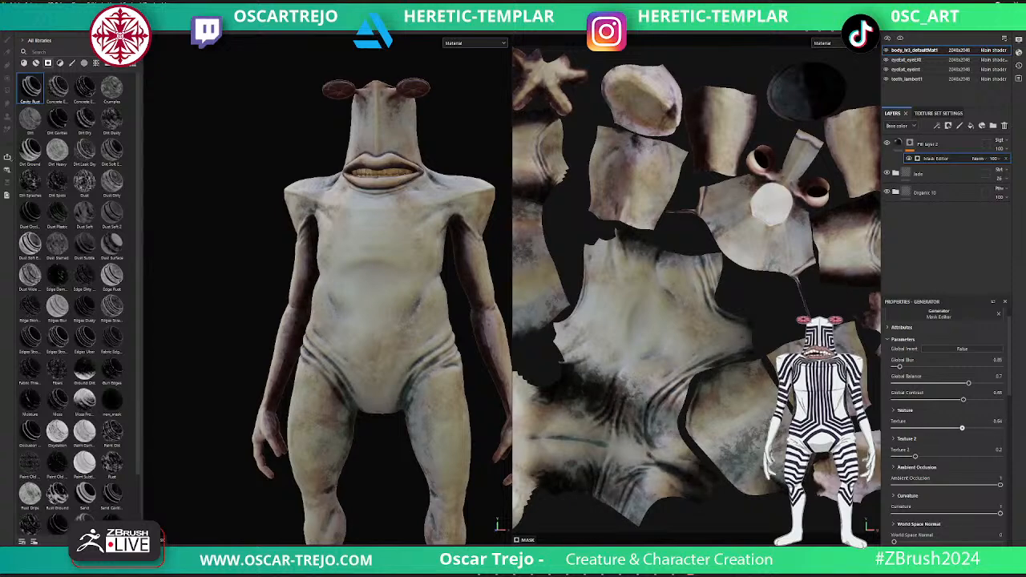
scroll(948, 401, "up", 1)
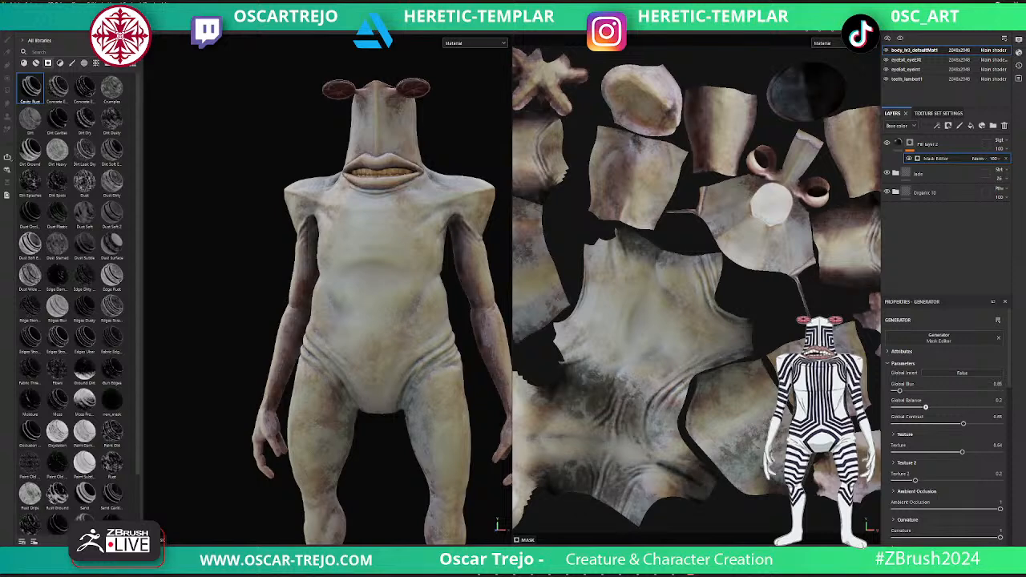
left_click_drag(968, 407, 997, 408)
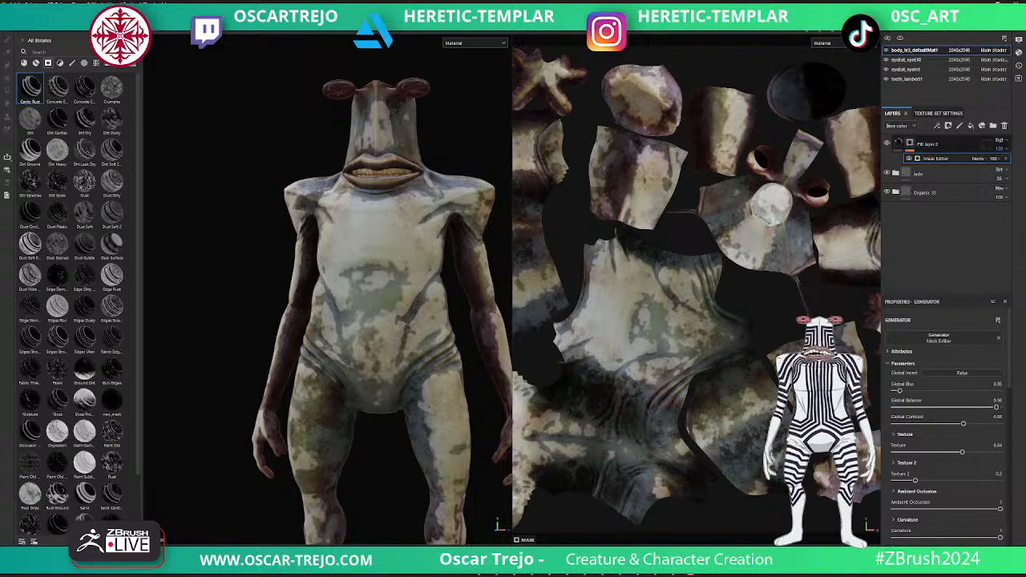
- Lower Fill layer 2's opacity to about 33 and raise its mask's Texture to 1 and Texture 2 to about 0.79
left_click(999, 149)
left_click(1003, 163)
left_click_drag(1003, 164, 999, 163)
left_click_drag(962, 452, 1002, 452)
scroll(962, 451, "down", 3)
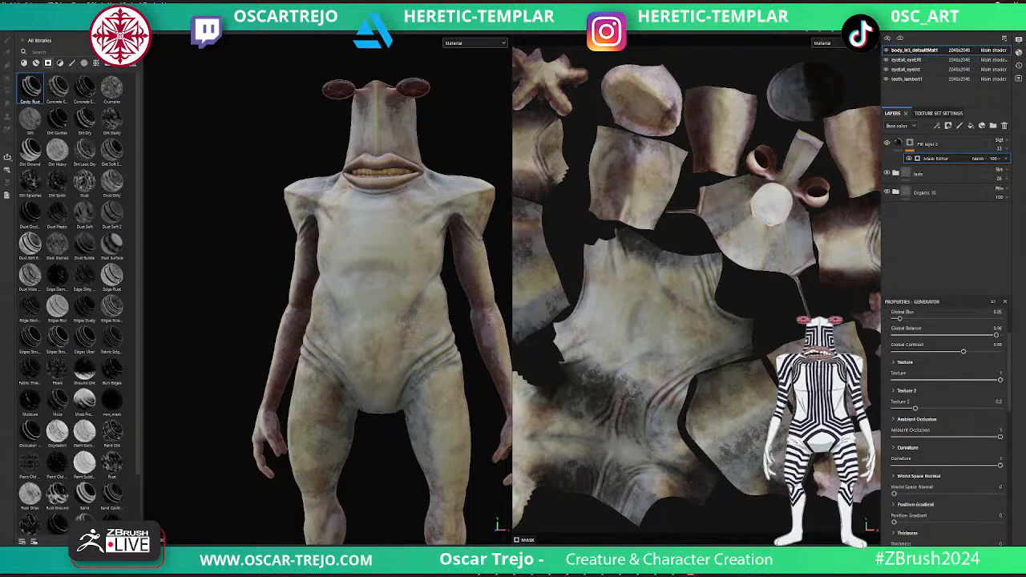
mouse_move(895, 494)
left_mouse_down()
mouse_move(992, 494)
mouse_move(894, 493)
left_mouse_up()
left_click_drag(915, 408, 977, 408)
scroll(945, 416, "up", 3)
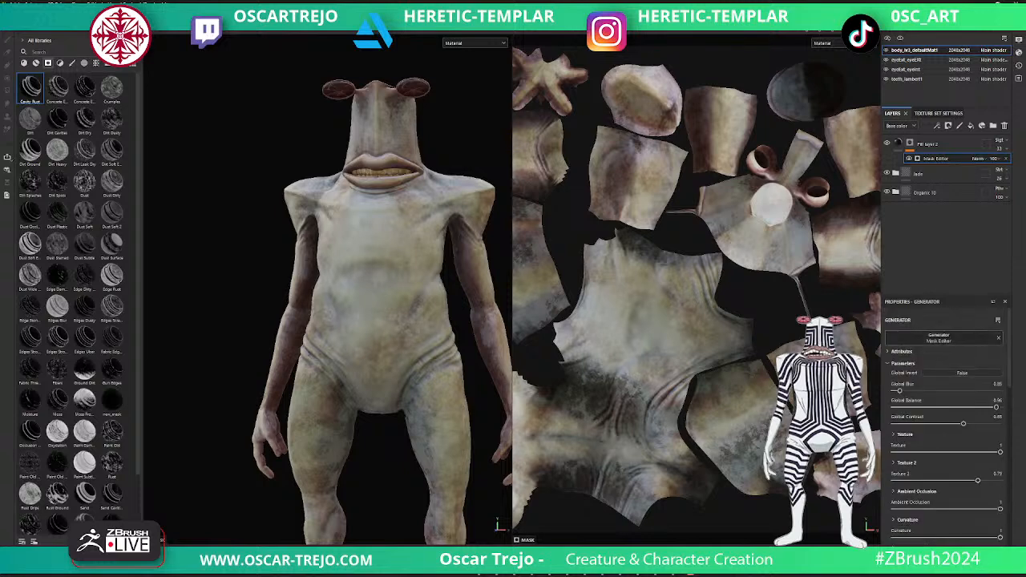
- Disable the height, metallic and normal channels of Fill layer 2, leaving only color and roughness active
left_click(897, 143)
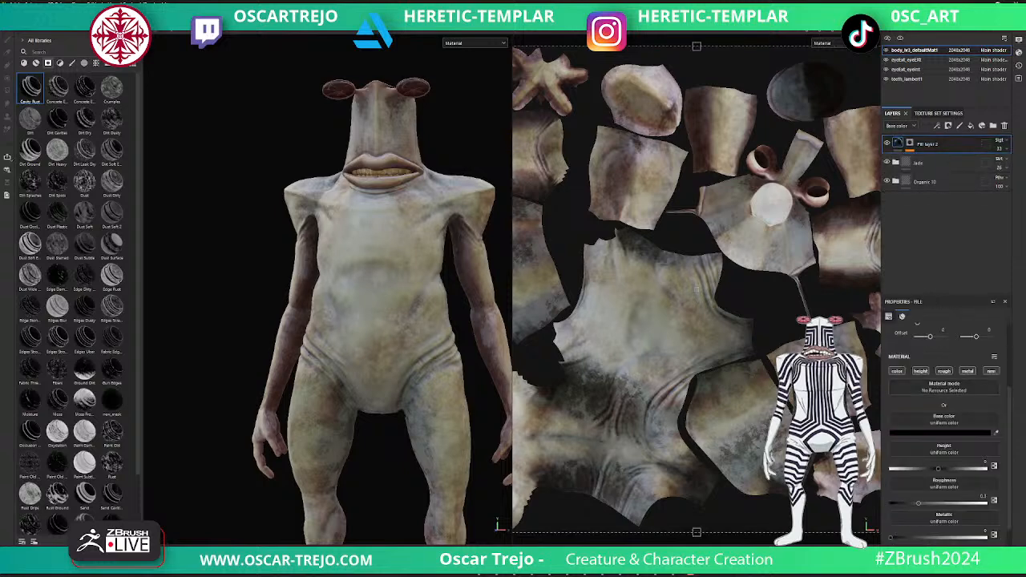
left_click(920, 372)
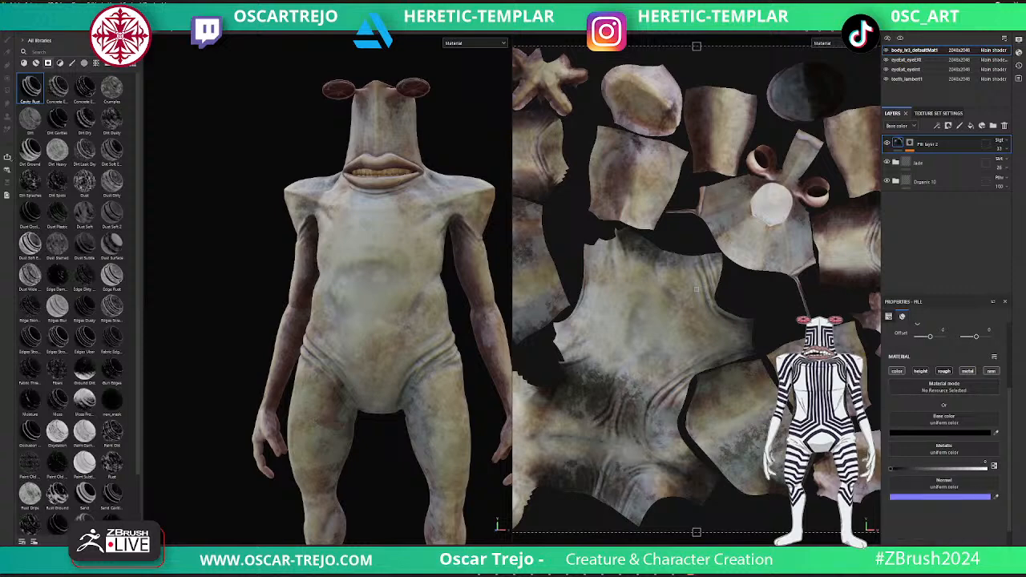
left_click(943, 371)
left_click(943, 371)
left_click(968, 371)
left_click(991, 371)
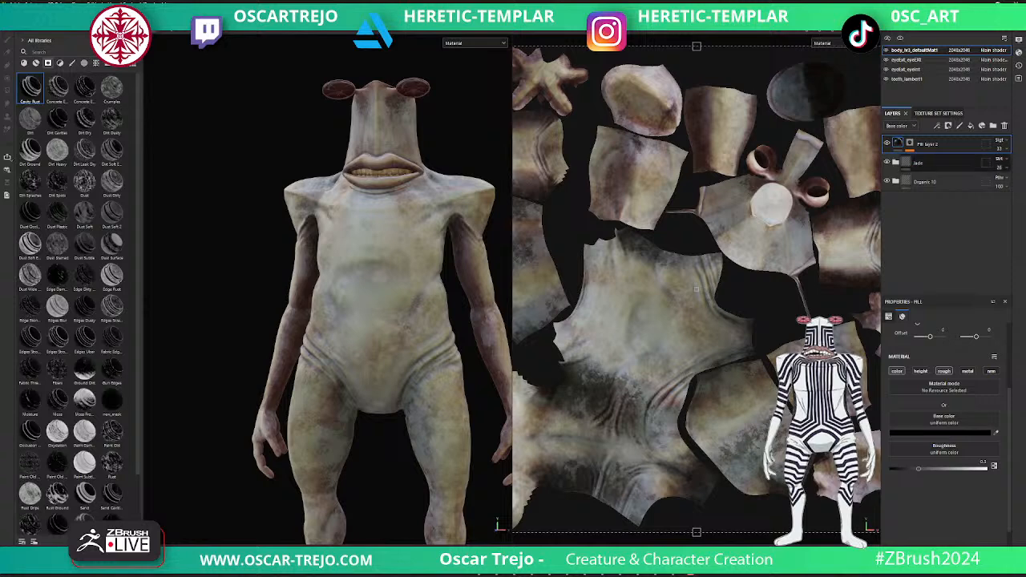
- Change Fill layer 2's base color to light grey and show the base materials in the asset library
left_click(949, 433)
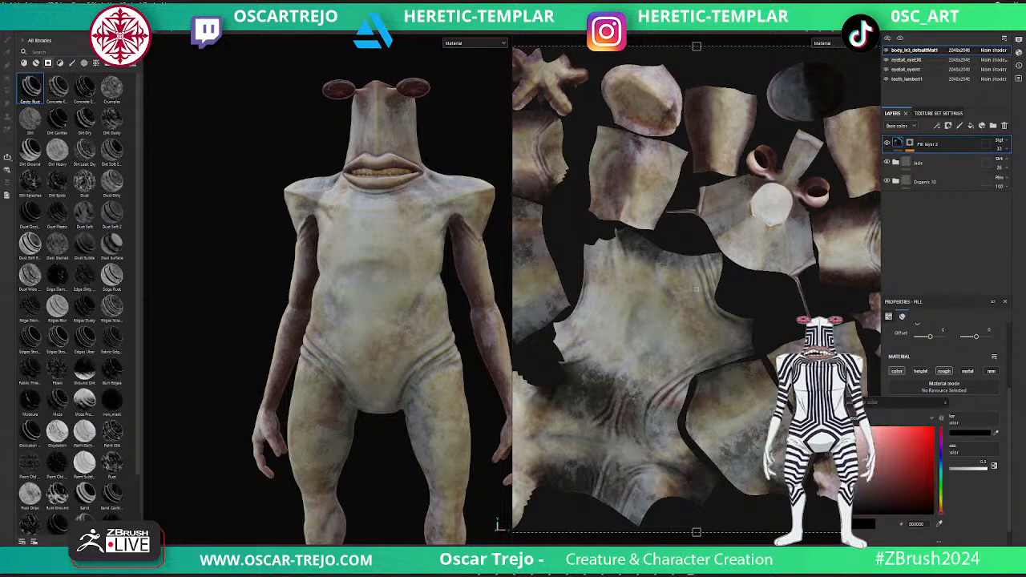
left_click_drag(902, 468, 843, 452)
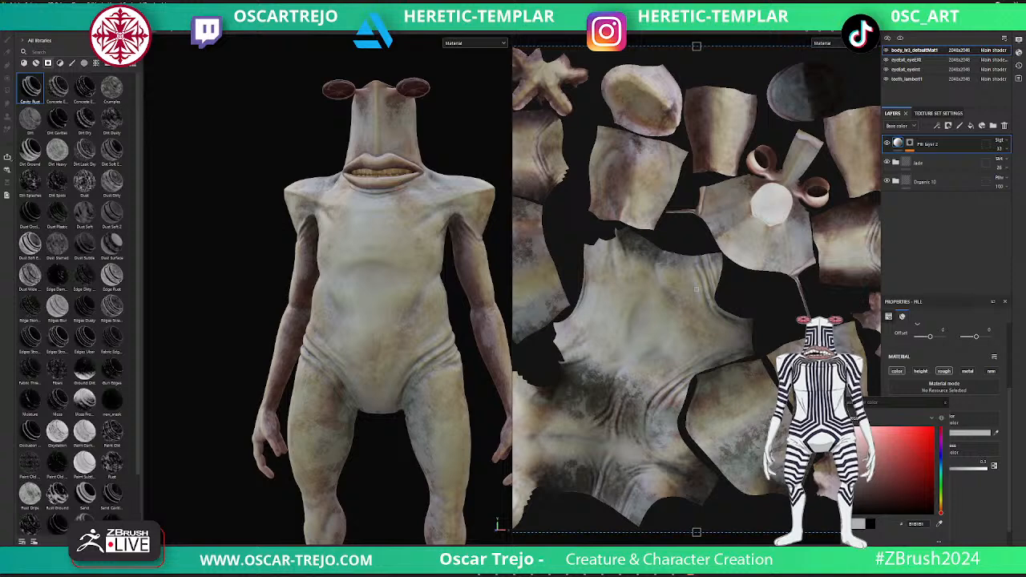
left_click(24, 62)
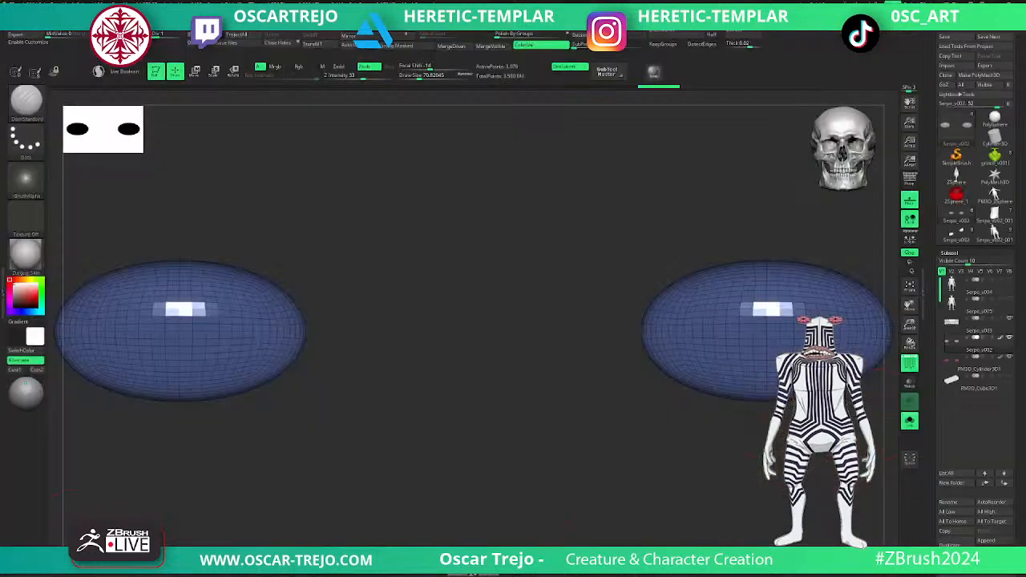
- Switch to ZBrush, show and select the creature's body subtool, and frame it with the wireframe display off
left_click(910, 421)
key("f")
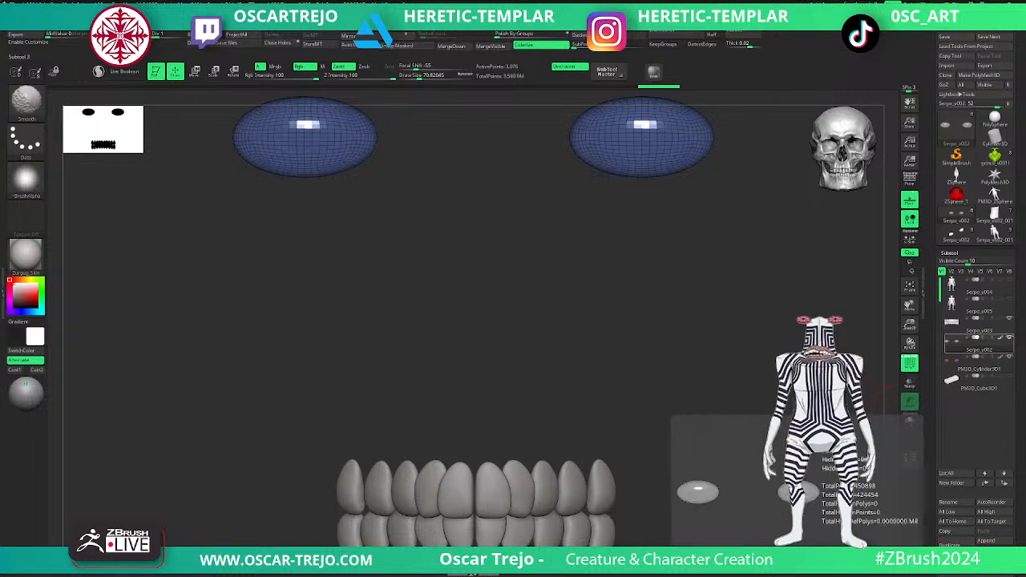
left_click(1010, 299)
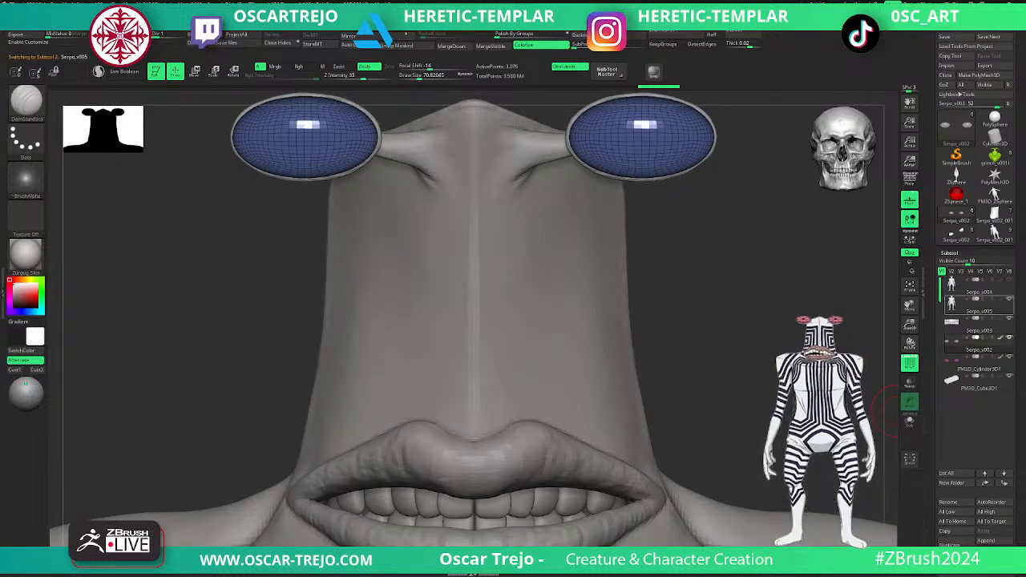
left_click(603, 303, "alt")
key("f")
key("shift+f")
- View the whole sculpted creature from a slight three-quarter angle with the surrounding interface hidden
left_click_drag(638, 296, 614, 280)
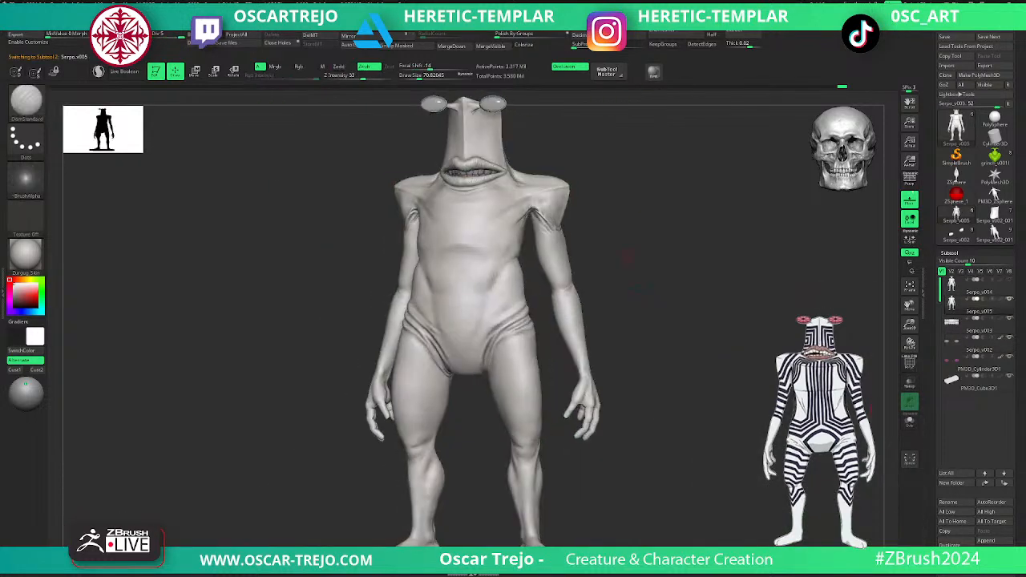
key("Tab")
left_click_drag(655, 243, 670, 295)
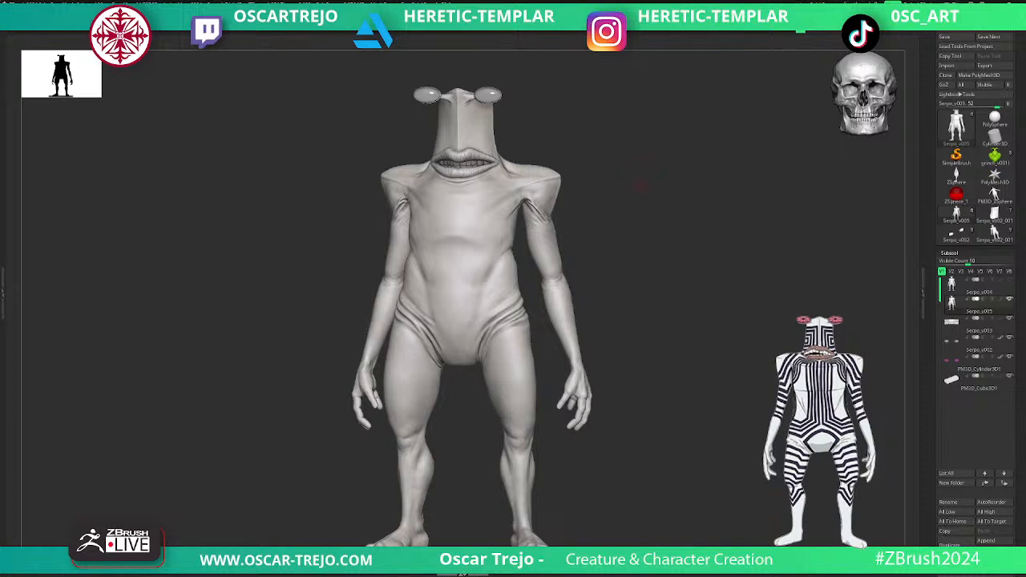
- Paint mirrored stripe markings from the reference as a mask on the creature's head, shoulders, groin and torso in ZBrush
mouse_move(474, 121)
left_mouse_down("ctrl")
mouse_move(473, 145)
mouse_move(494, 113)
mouse_move(479, 147)
mouse_move(553, 202)
left_mouse_up("ctrl")
left_click_drag(517, 166, 543, 200, "ctrl")
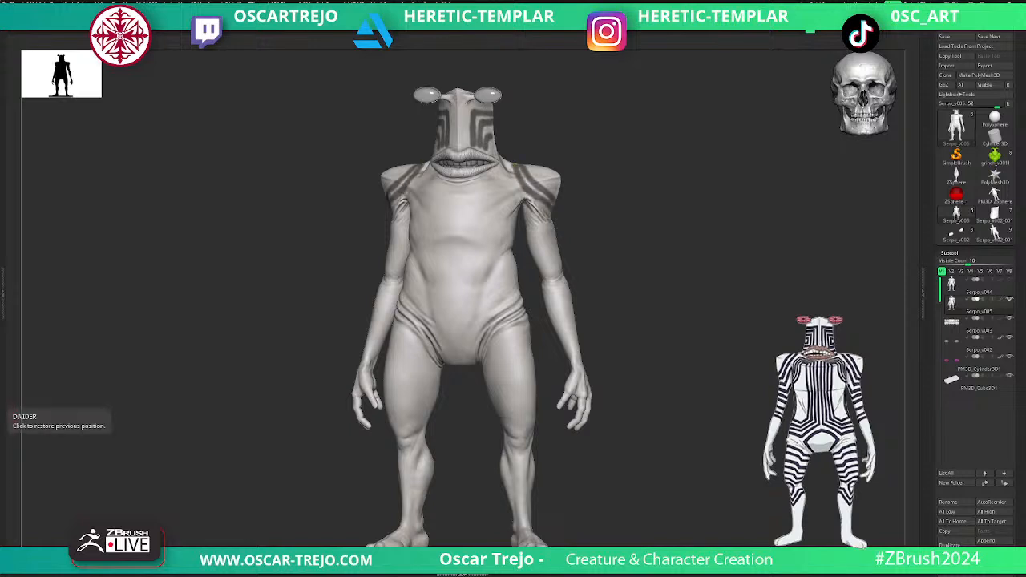
mouse_move(469, 361)
left_mouse_down("ctrl")
mouse_move(456, 326)
mouse_move(473, 360)
left_mouse_up("ctrl")
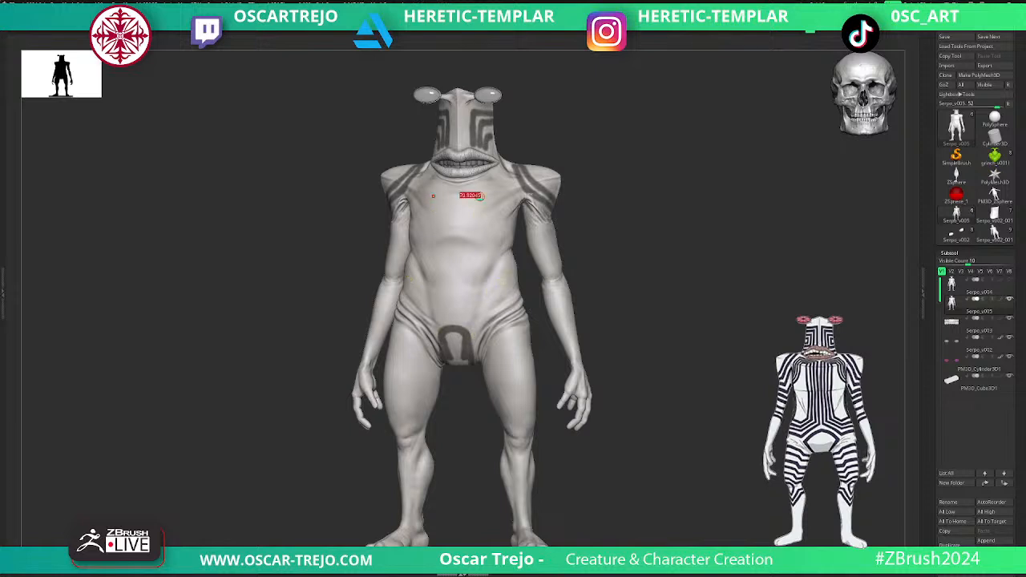
mouse_move(513, 244)
left_mouse_down("ctrl")
mouse_move(497, 191)
mouse_move(474, 248)
mouse_move(480, 317)
mouse_move(517, 286)
mouse_move(484, 293)
mouse_move(485, 213)
mouse_move(516, 234)
left_mouse_up("ctrl")
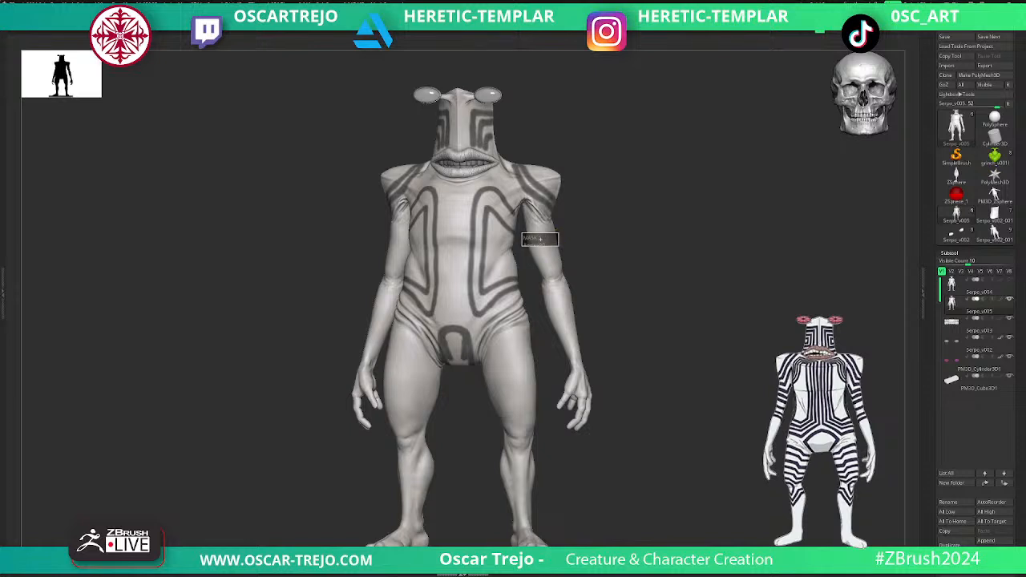
mouse_move(529, 235)
left_mouse_down("ctrl")
mouse_move(558, 237)
mouse_move(557, 247)
left_mouse_up("ctrl")
mouse_move(613, 301)
left_mouse_down("alt")
mouse_move(613, 240)
mouse_move(613, 297)
left_mouse_up("alt")
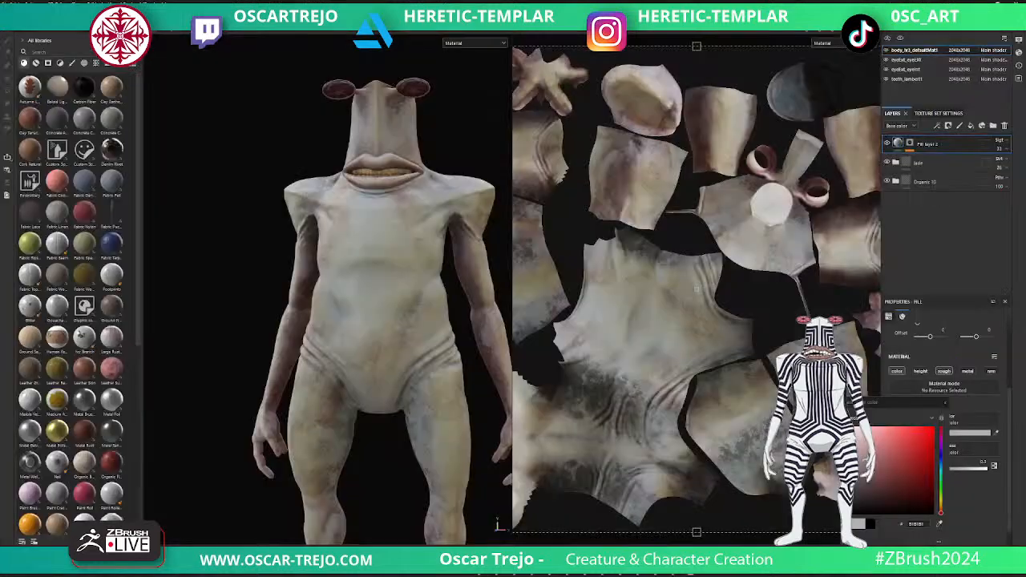
- Switch back to Substance 3D Painter, add a fill layer to the inner-eye texture set and set its base color to bright pink
scroll(328, 288, "up", 3)
scroll(328, 289, "down", 4)
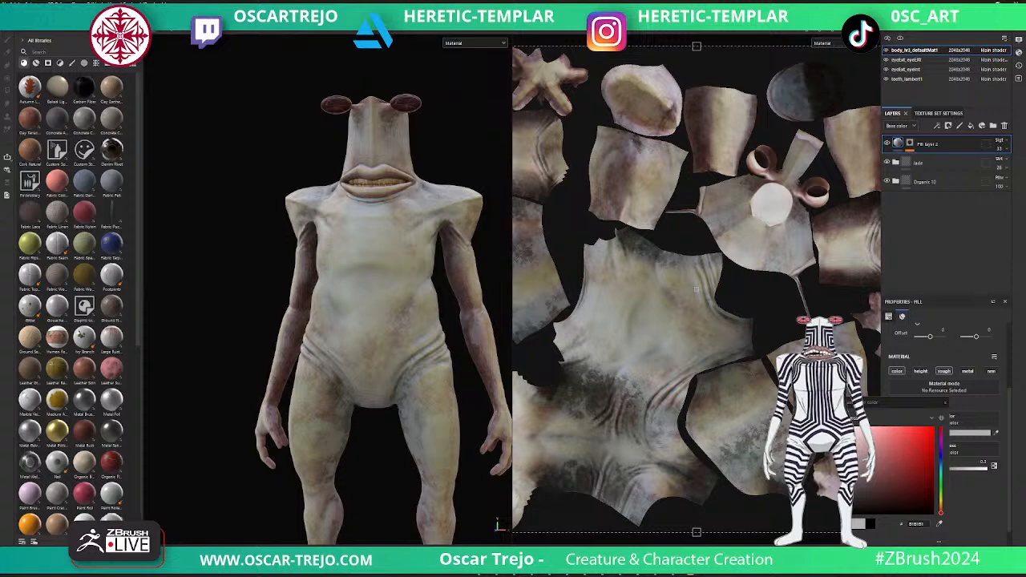
scroll(316, 296, "down", 4)
scroll(316, 297, "up", 3)
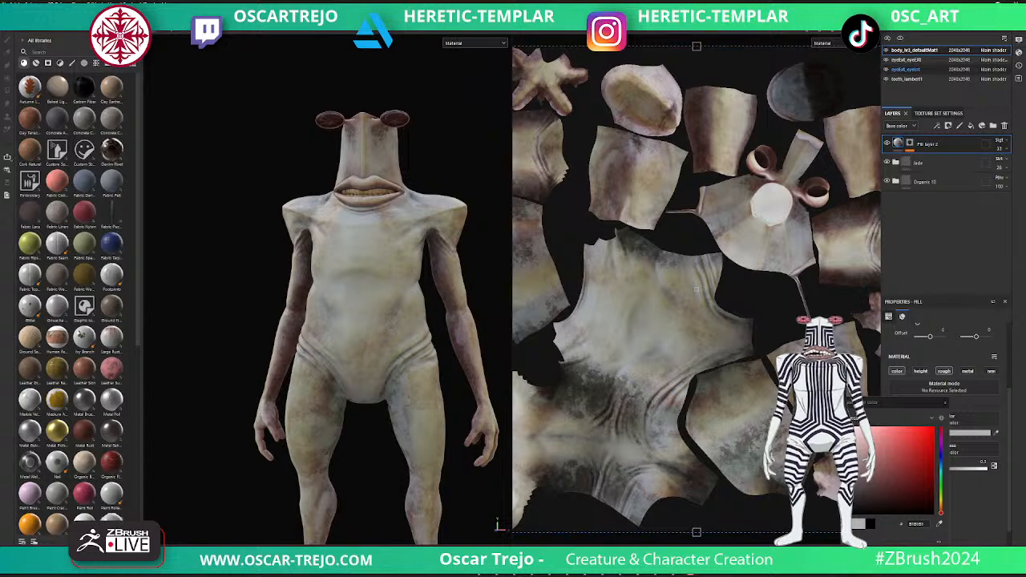
left_click(905, 69)
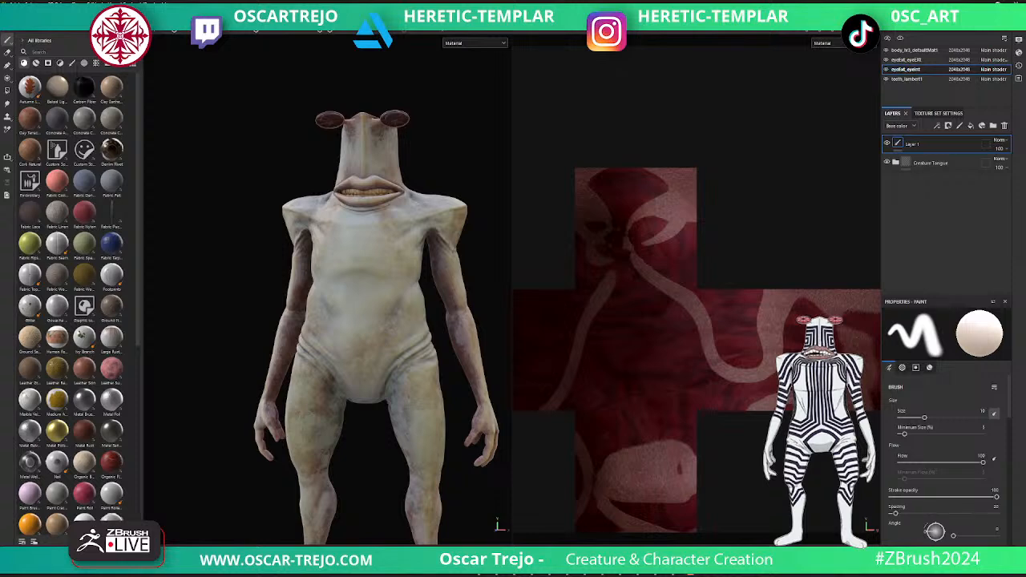
left_click(971, 126)
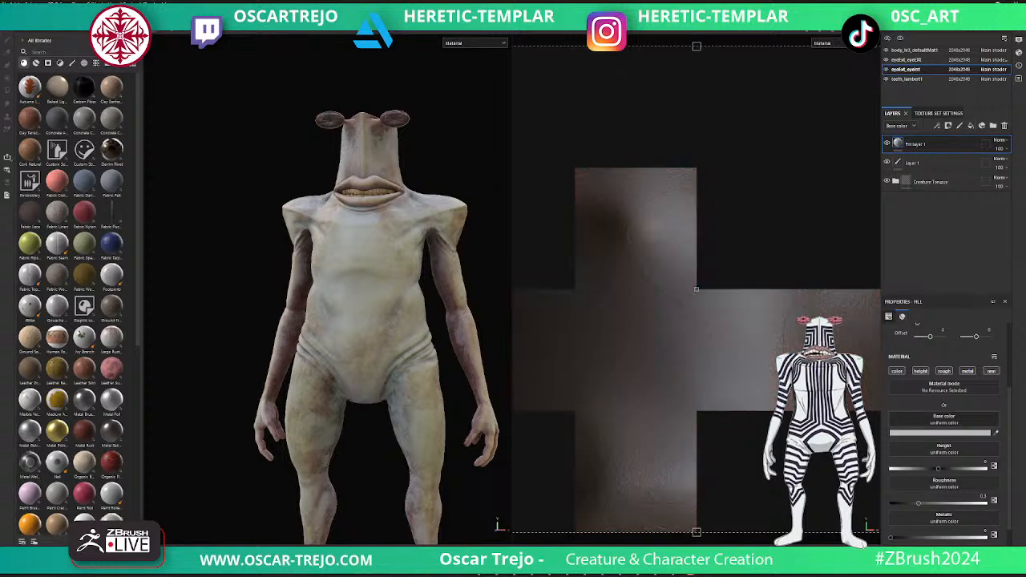
left_click(951, 433)
mouse_move(915, 446)
left_mouse_down()
mouse_move(933, 427)
mouse_move(917, 428)
left_mouse_up()
left_click(941, 439)
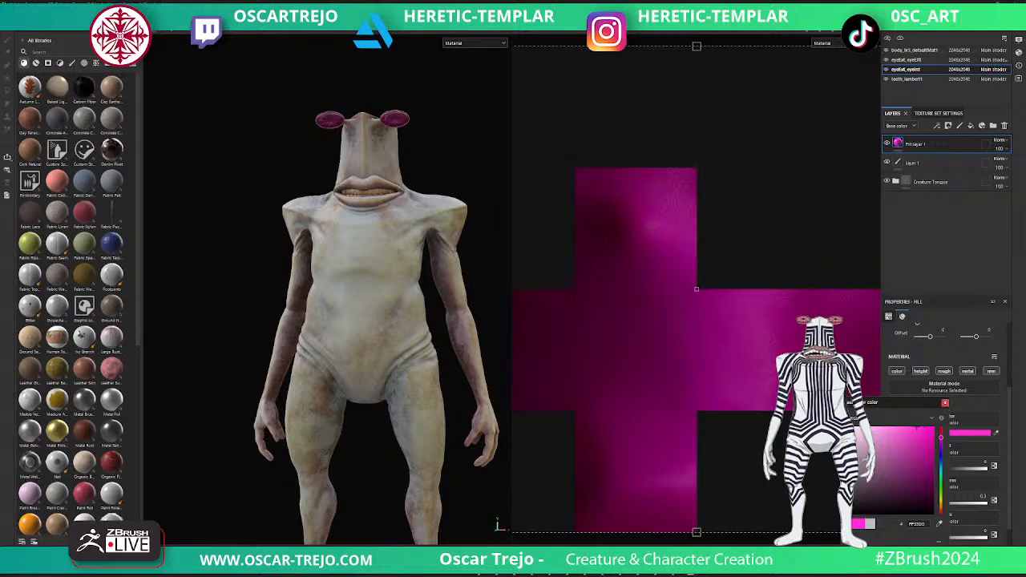
- Disable the height, roughness, metallic and normal channels of the pink eye fill and briefly open the rendered preview
left_click(920, 371)
left_click(944, 371)
left_click(967, 371)
left_click(992, 371)
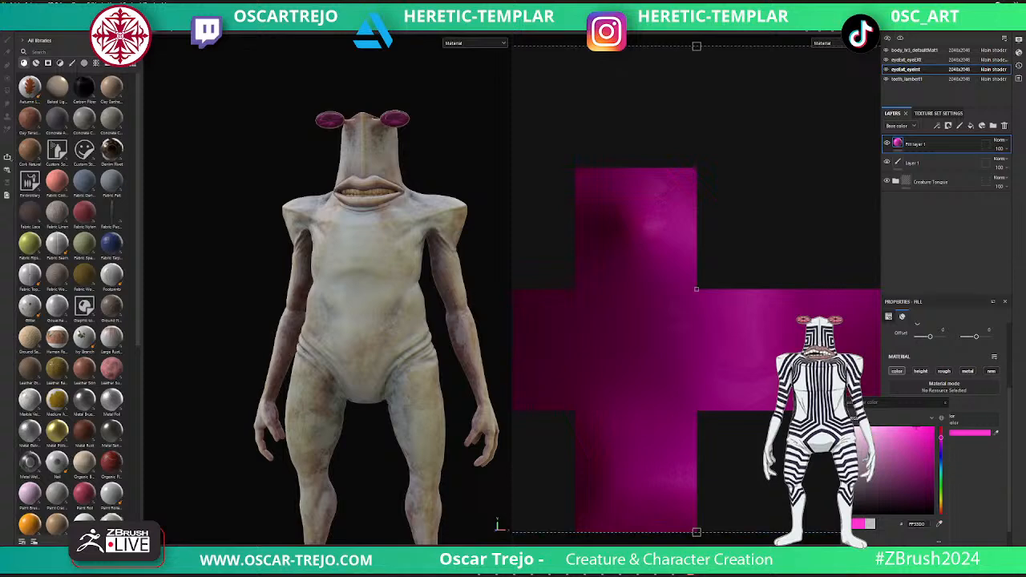
key("F10")
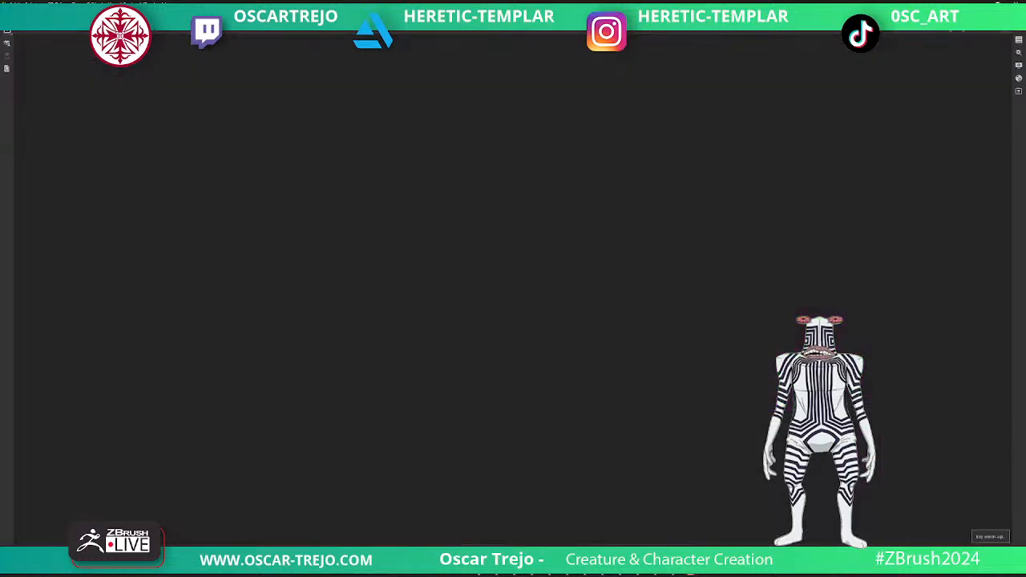
key("F10")
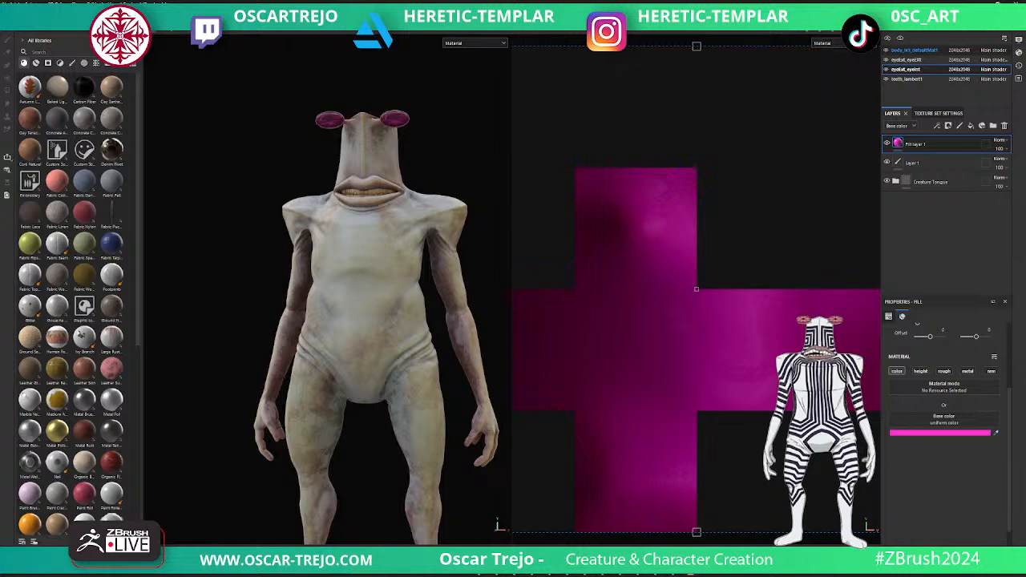
- Add the Creature Tongue smart material above Fill layer 2 in the body texture set
left_click(914, 50)
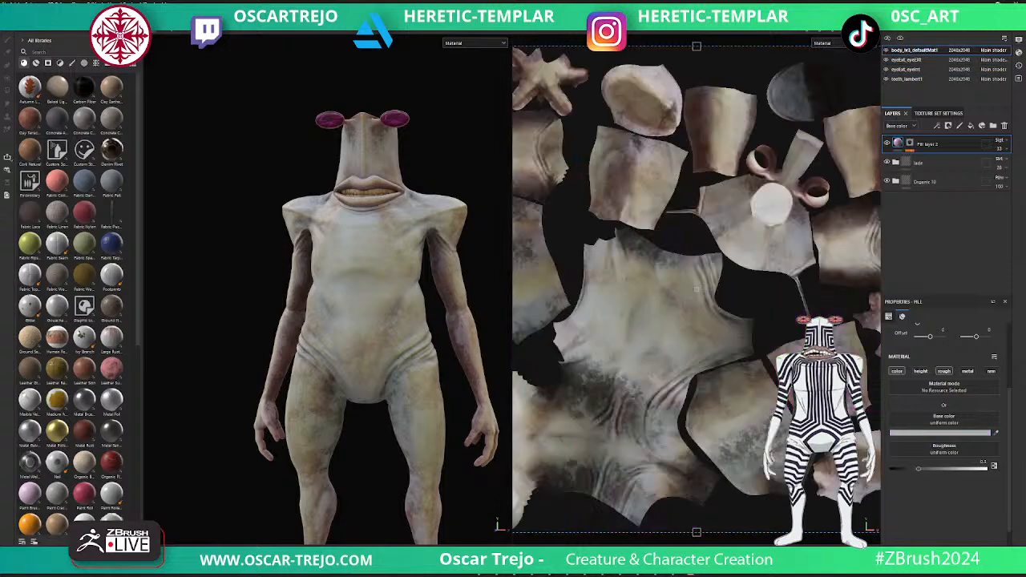
left_click(36, 62)
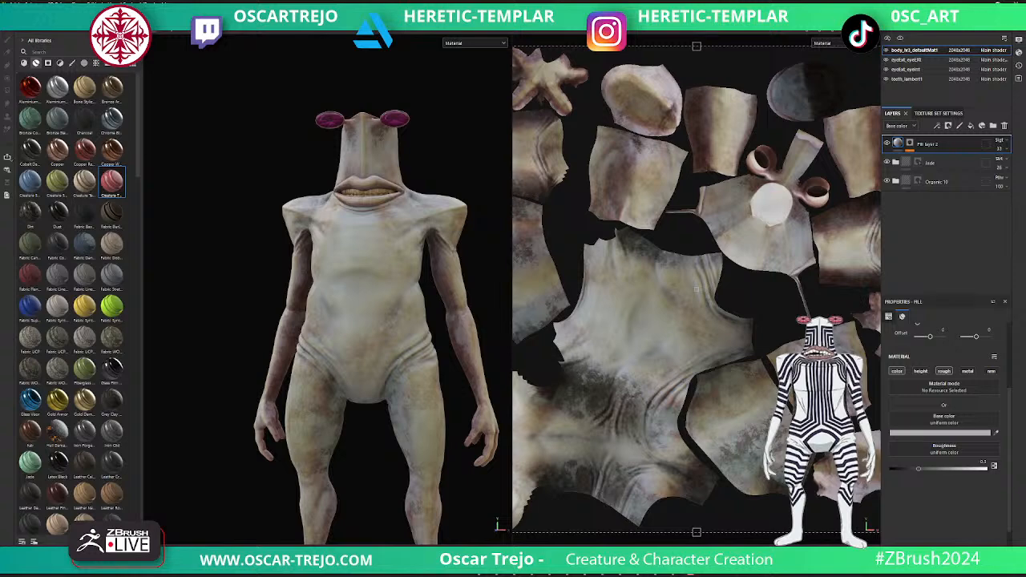
left_click_drag(111, 182, 938, 137)
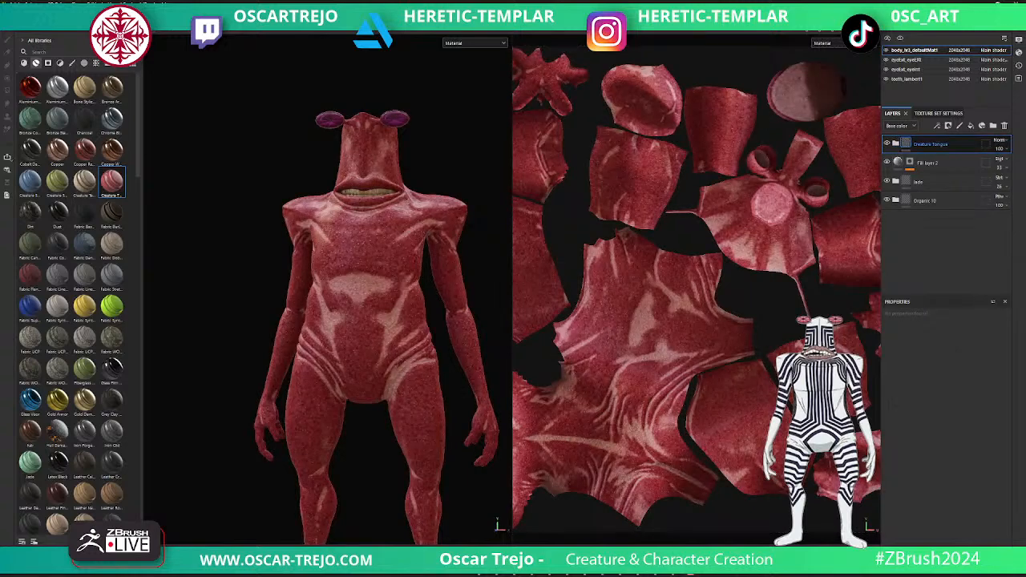
- Expand the Creature Tongue folder and disable the color channel of its Pink Cells layer
left_click(896, 143)
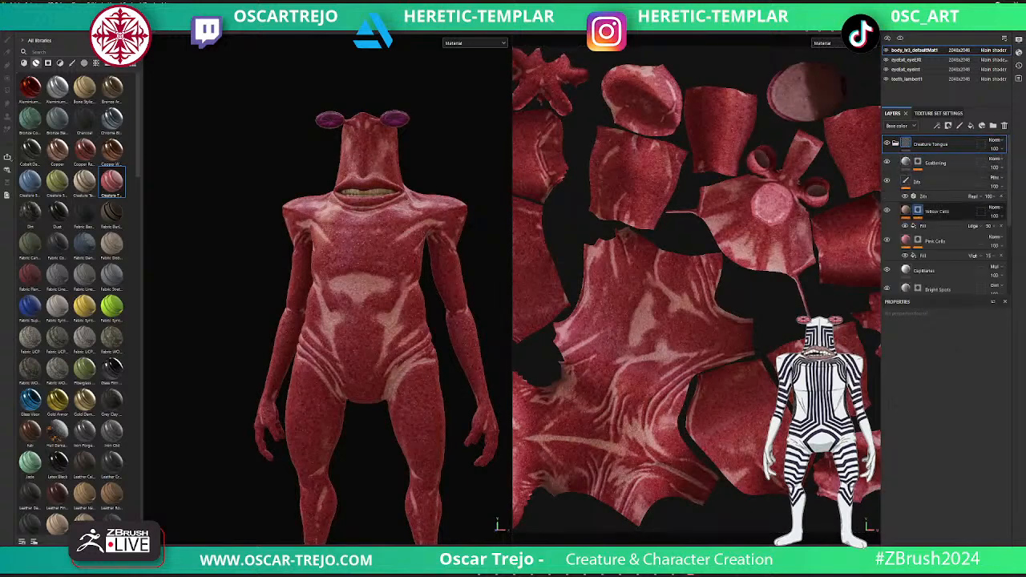
scroll(928, 243, "down", 1)
left_click(935, 217)
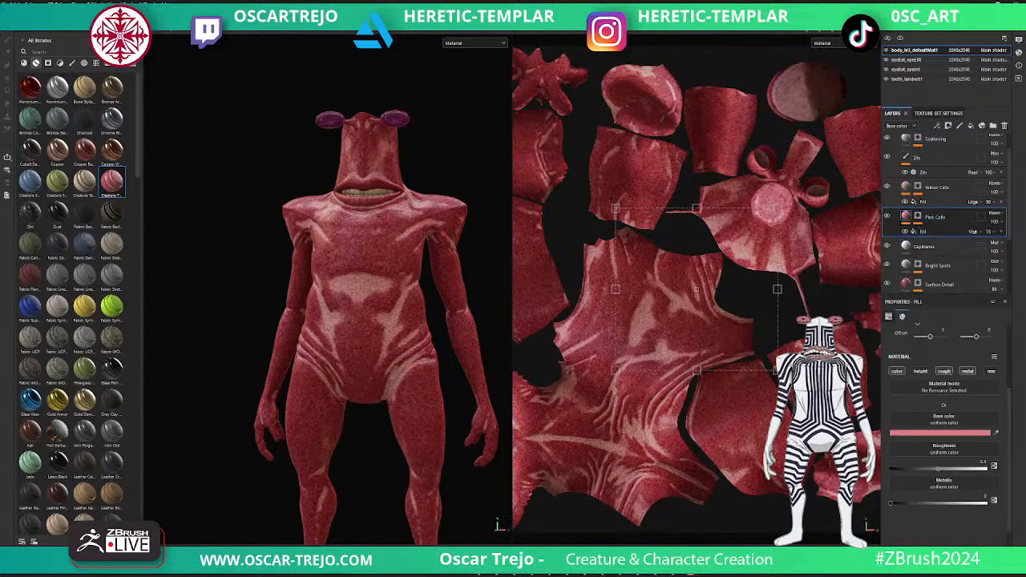
left_click(897, 371)
left_click(897, 372)
left_click(897, 371)
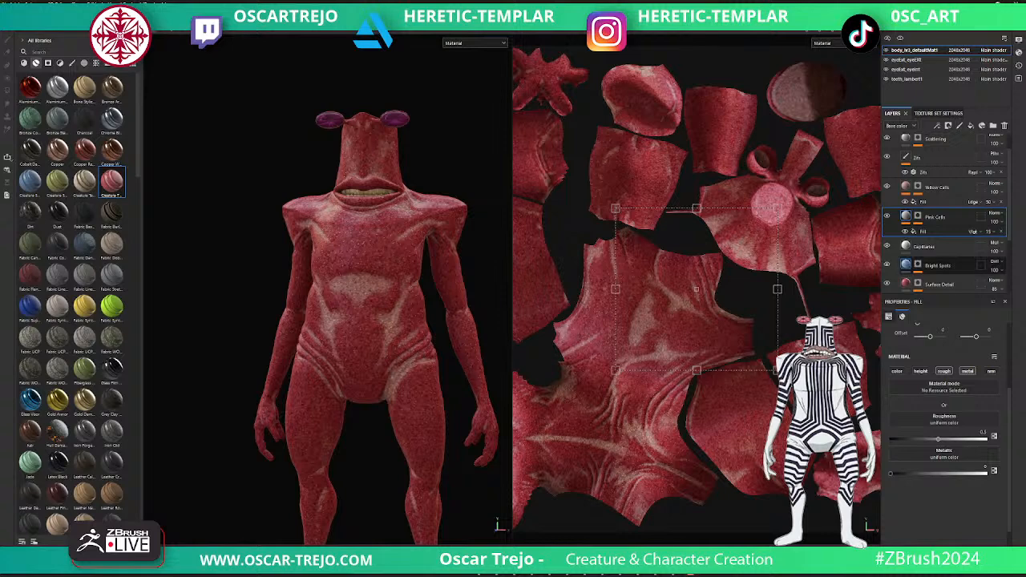
- Disable the color channels of the Surface Detail and Tongue Base layers inside the Creature Tongue folder
left_click(939, 284)
scroll(940, 284, "down", 1)
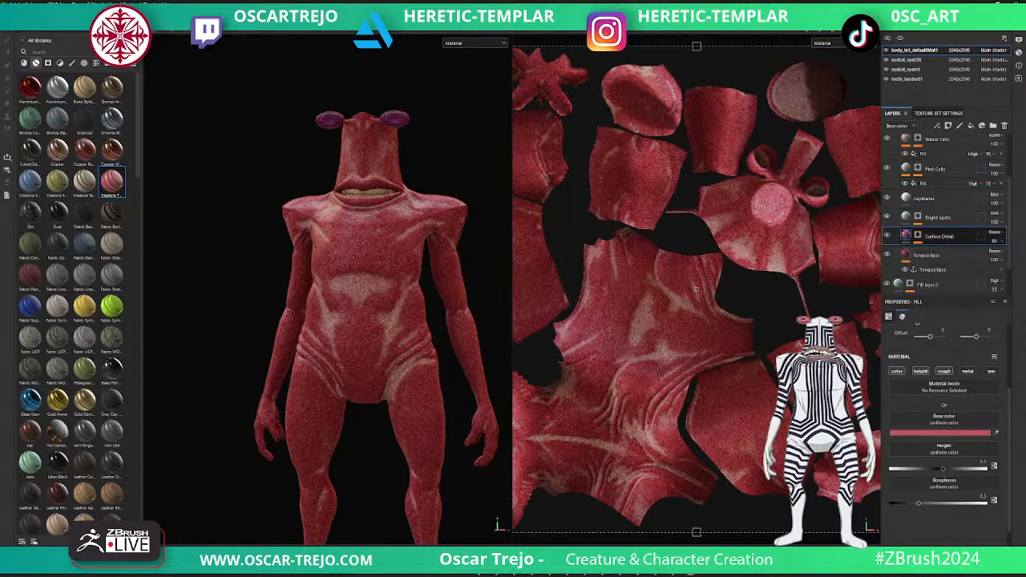
left_click(897, 371)
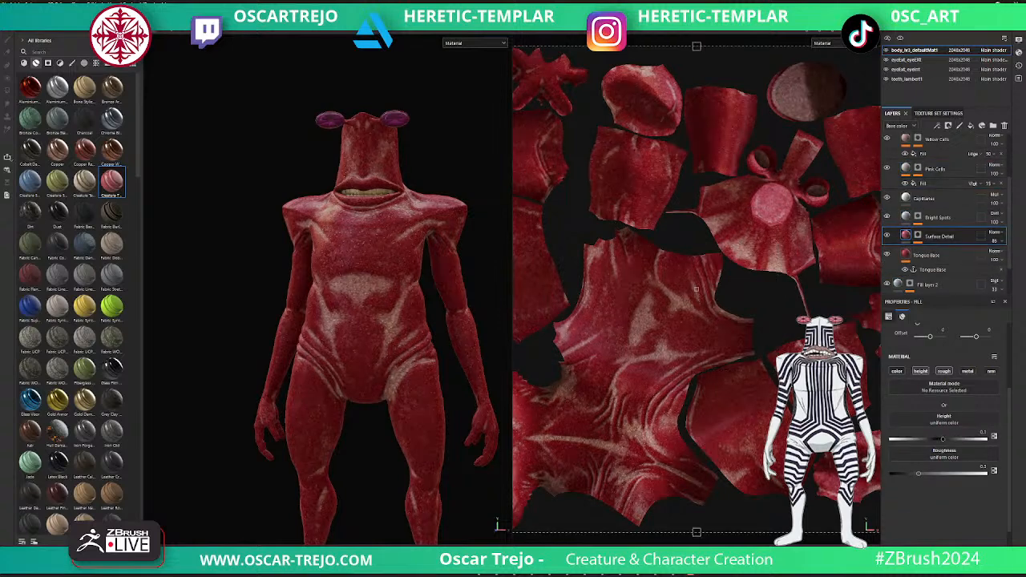
scroll(946, 254, "down", 1)
left_click(929, 213)
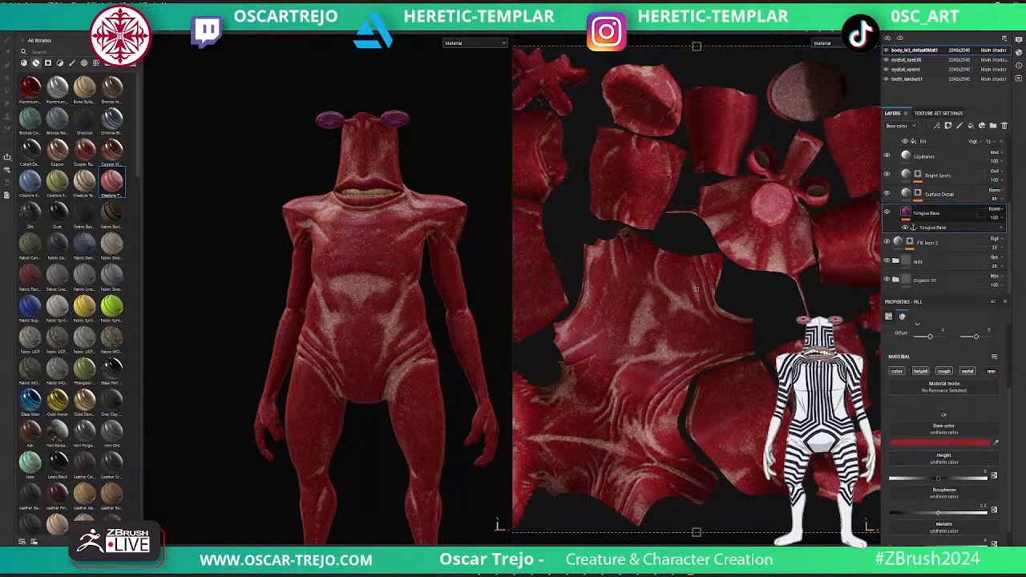
left_click(897, 371)
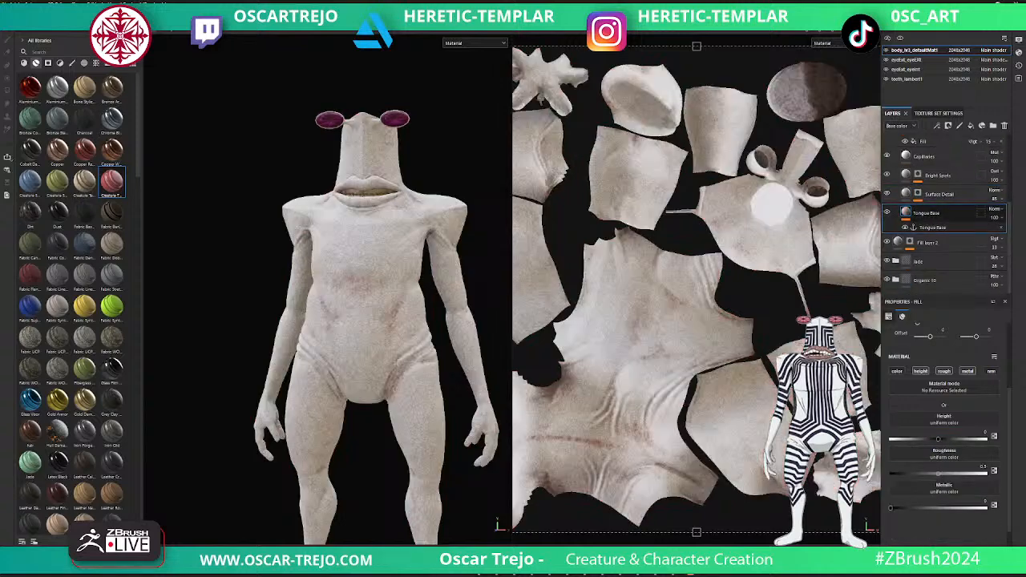
- Toggle the visibility of the Surface Detail, Yellow Cells and Scattering layers to check what each contributes to the skin
left_click(886, 193)
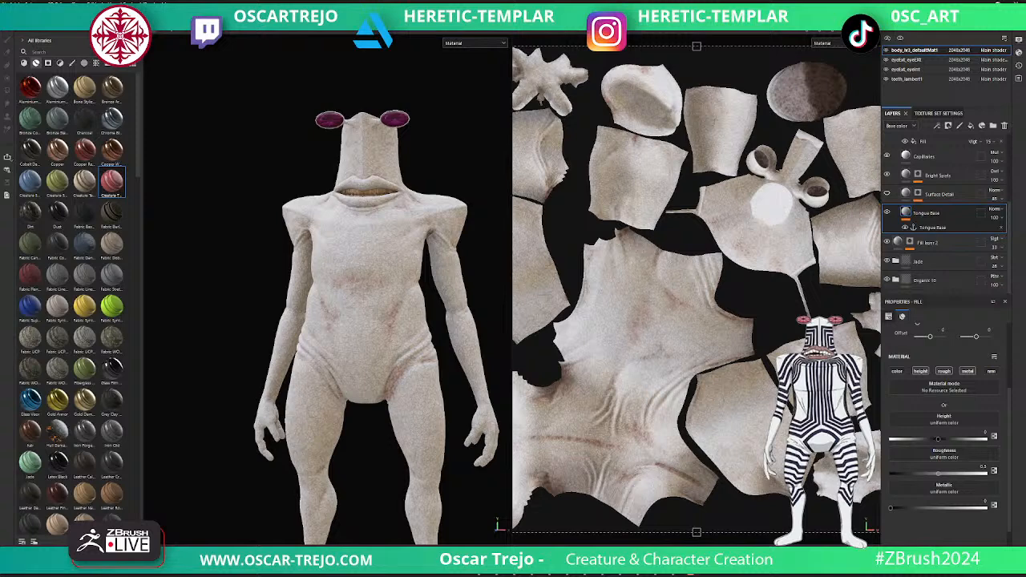
scroll(945, 212, "up", 3)
left_click(887, 169)
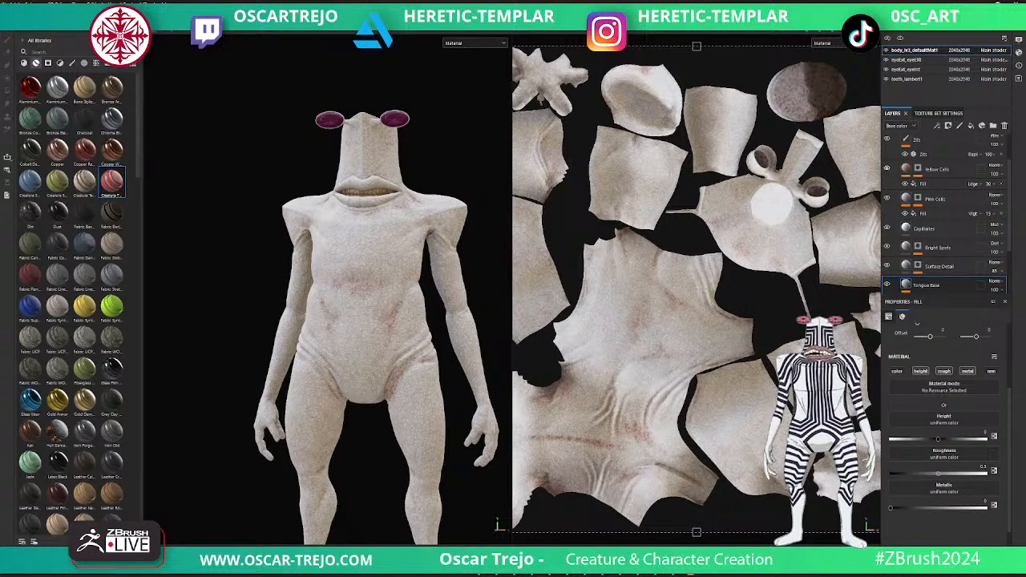
scroll(946, 212, "up", 2)
left_click(887, 162)
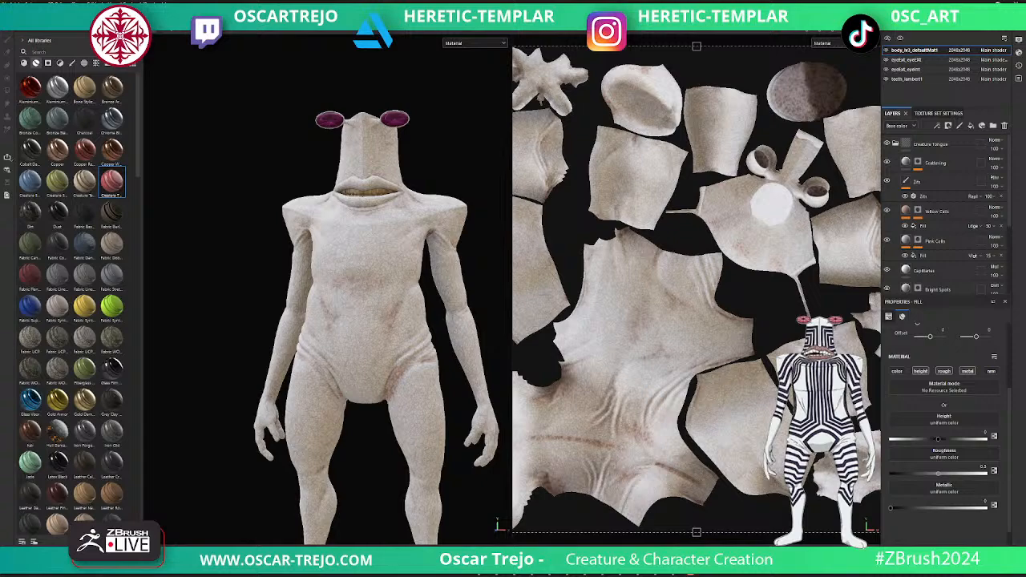
- Try Multiply on the Creature Tongue folder and settle on the Soft light blending mode
left_click(993, 141)
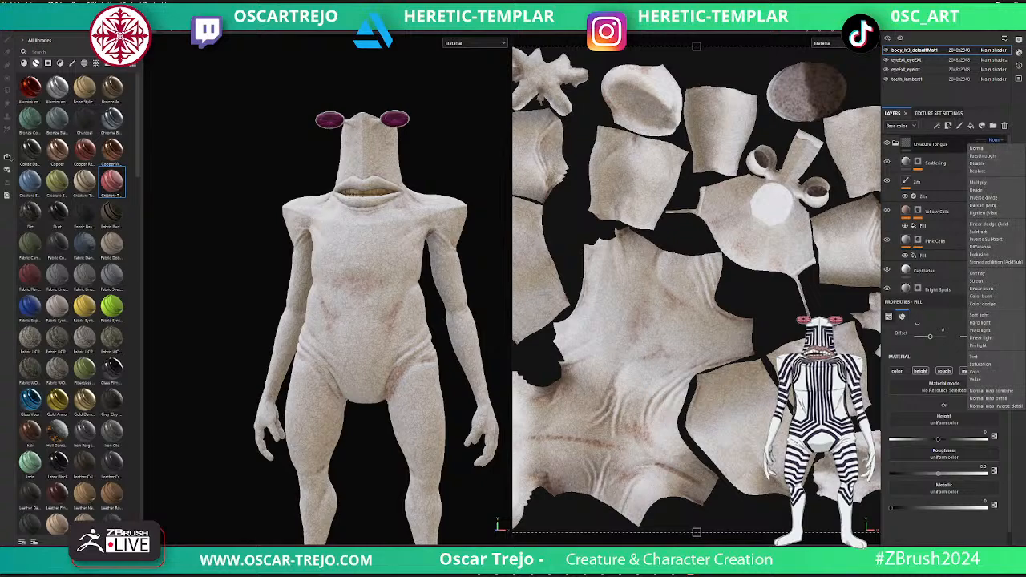
left_click(978, 182)
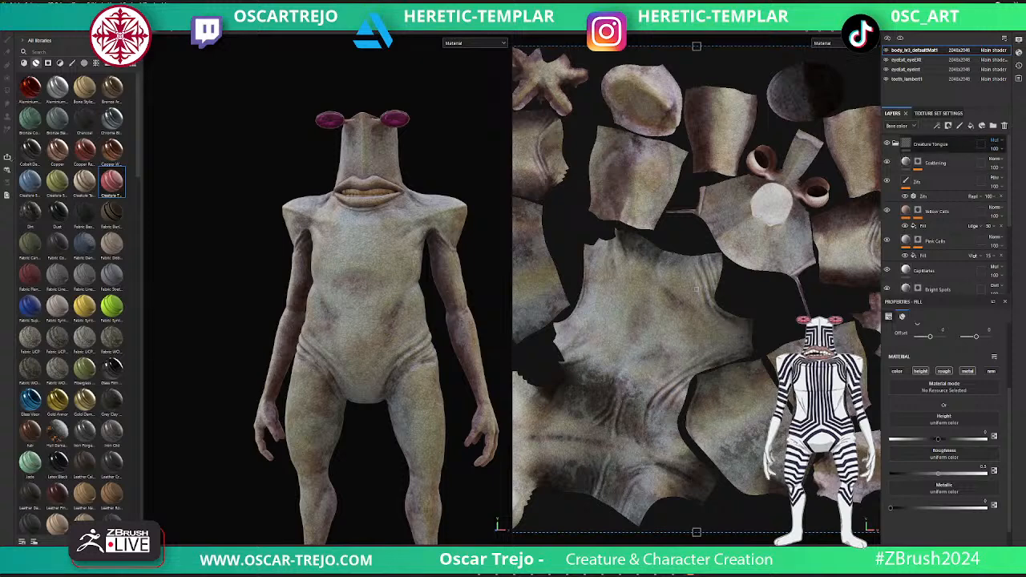
left_click(994, 141)
left_click(984, 315)
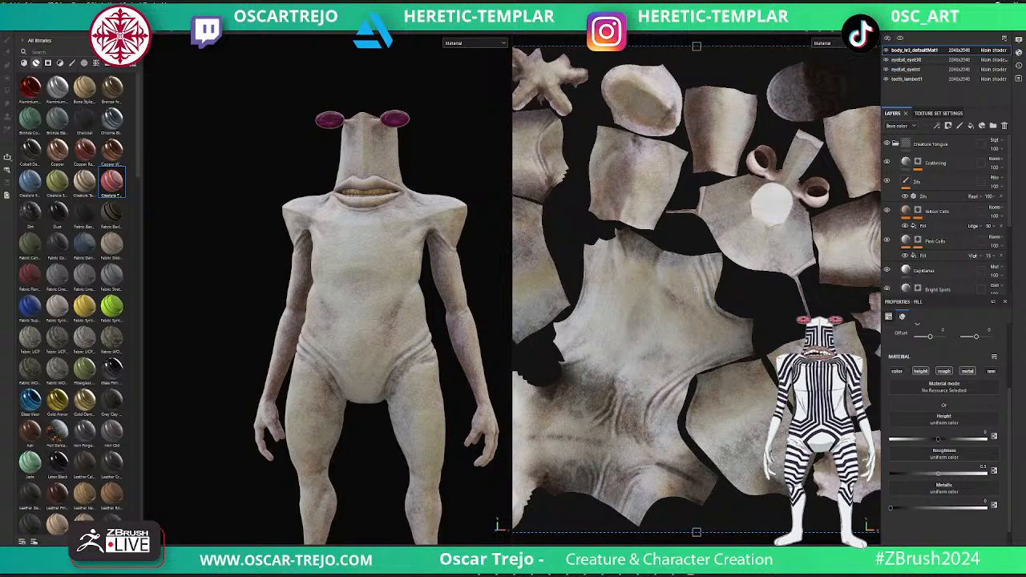
- Collapse the Creature Tongue folder, add a white mask to it and brush black over the creature's mouth
left_click(895, 144)
right_click(914, 143)
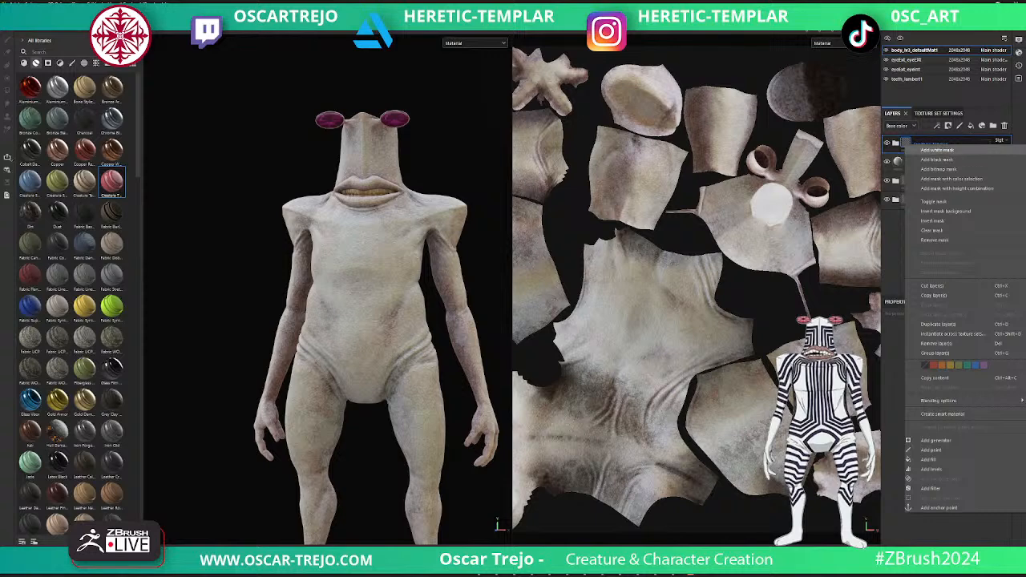
left_click(936, 159)
left_click_drag(363, 184, 361, 185)
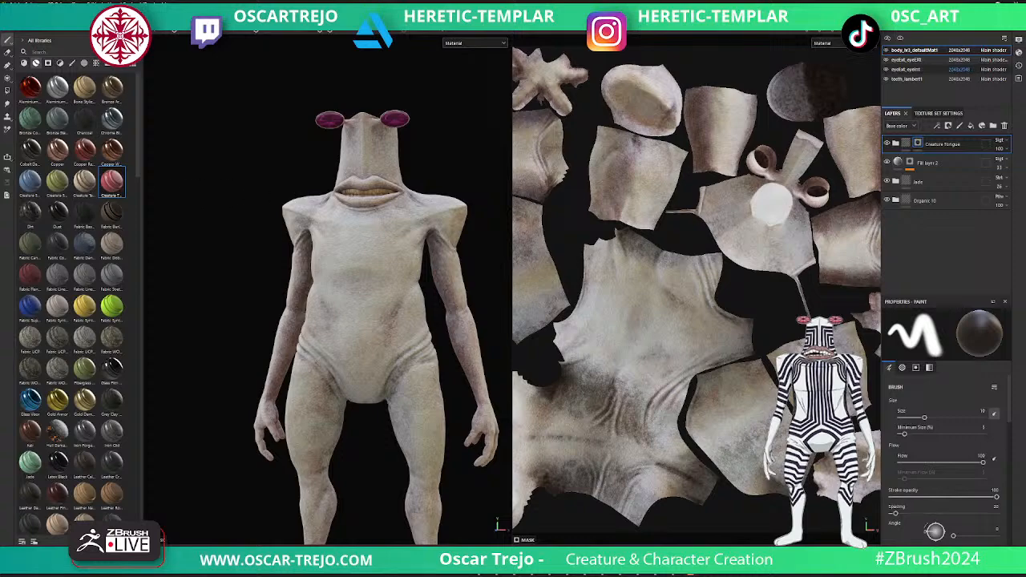
- Preview the whole creature in the renderer, framed from head to feet, and return to the painting view
key("F10")
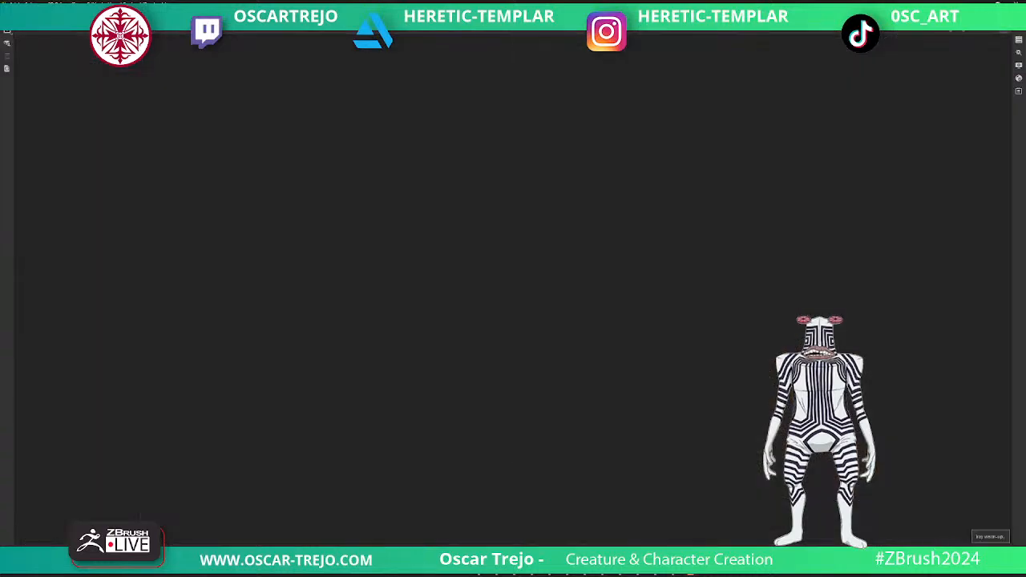
scroll(561, 289, "down", 3)
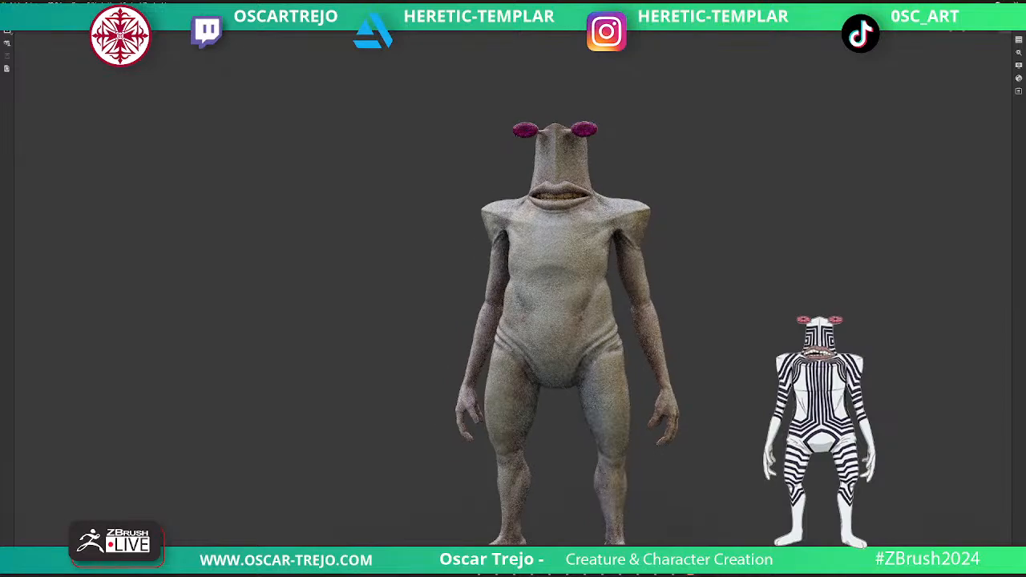
middle_click_drag(561, 321, 536, 287, "alt")
left_click_drag(535, 287, 531, 301, "alt")
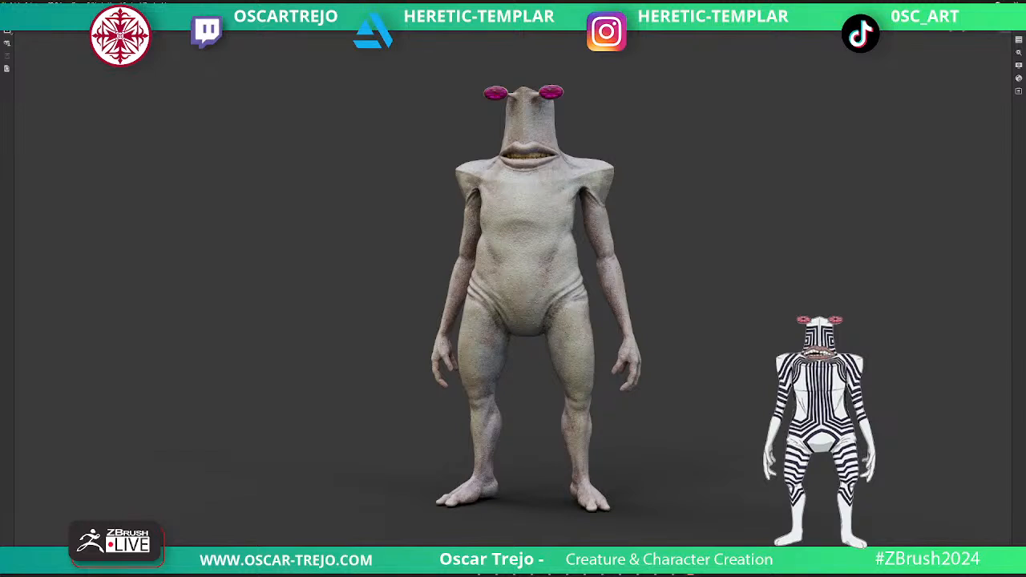
left_click(991, 31)
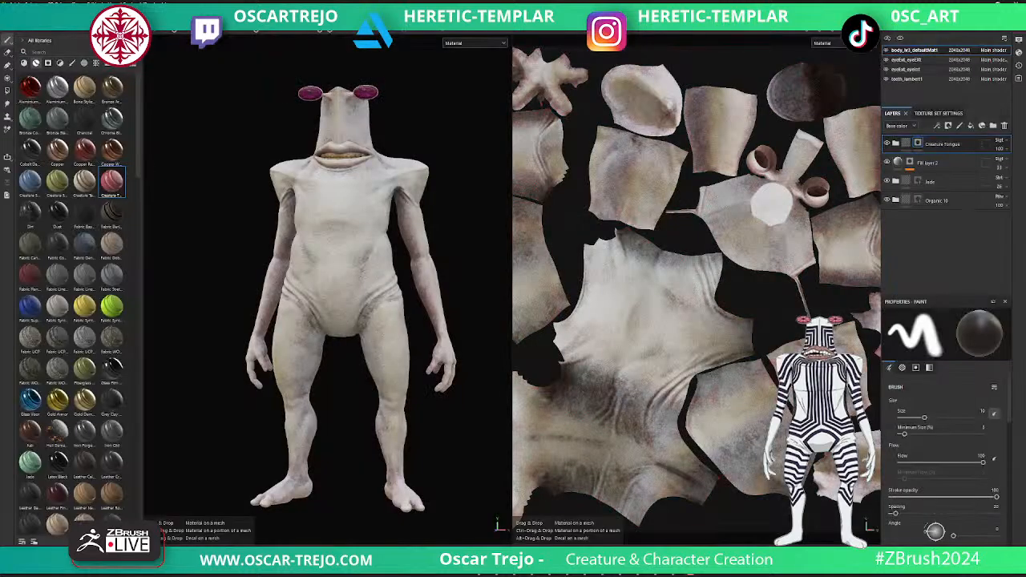
- Add a second Creature Tongue smart material on top of the body's layer stack, lower its opacity and give it a black mask
left_click_drag(112, 182, 944, 137)
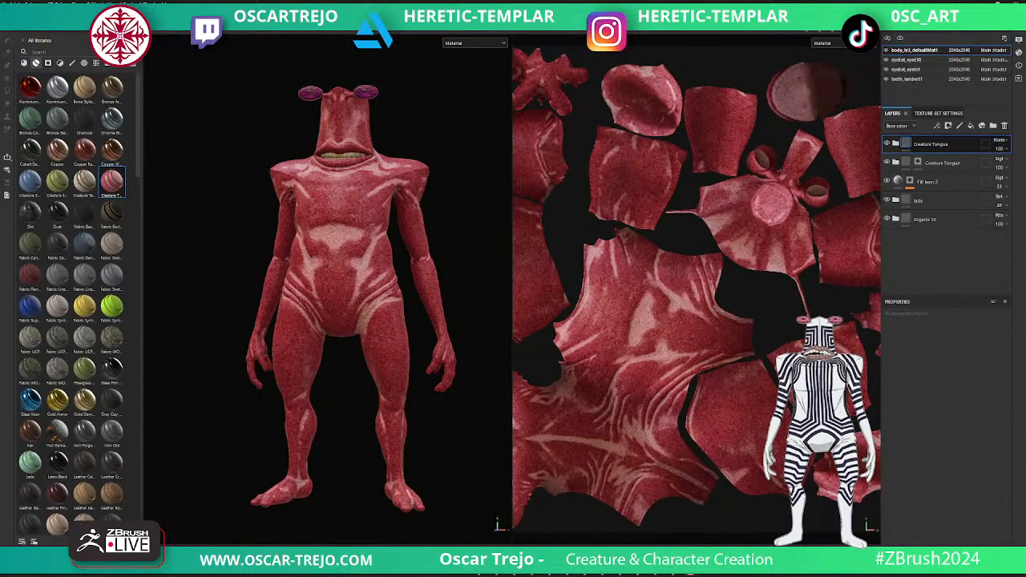
left_click(1000, 148)
mouse_move(1024, 163)
left_mouse_down()
mouse_move(1001, 162)
mouse_move(1010, 162)
left_mouse_up()
right_click(906, 143)
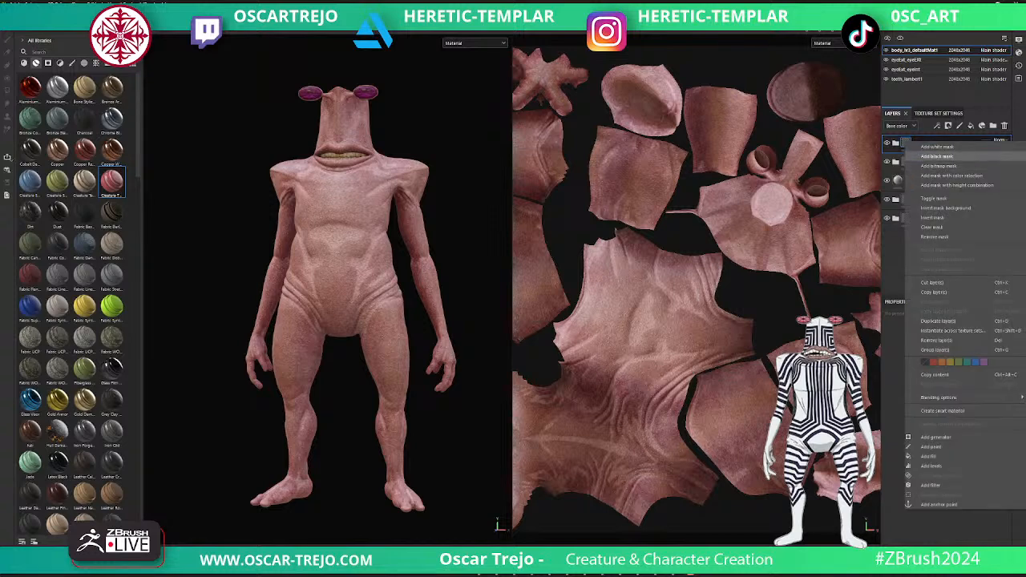
left_click(938, 156)
- Paint white over the creature's upper and lower lips in the new Creature Tongue mask to tint them red
scroll(329, 305, "up", 5)
middle_click_drag(396, 92, 425, 164, "alt")
scroll(424, 165, "up", 3)
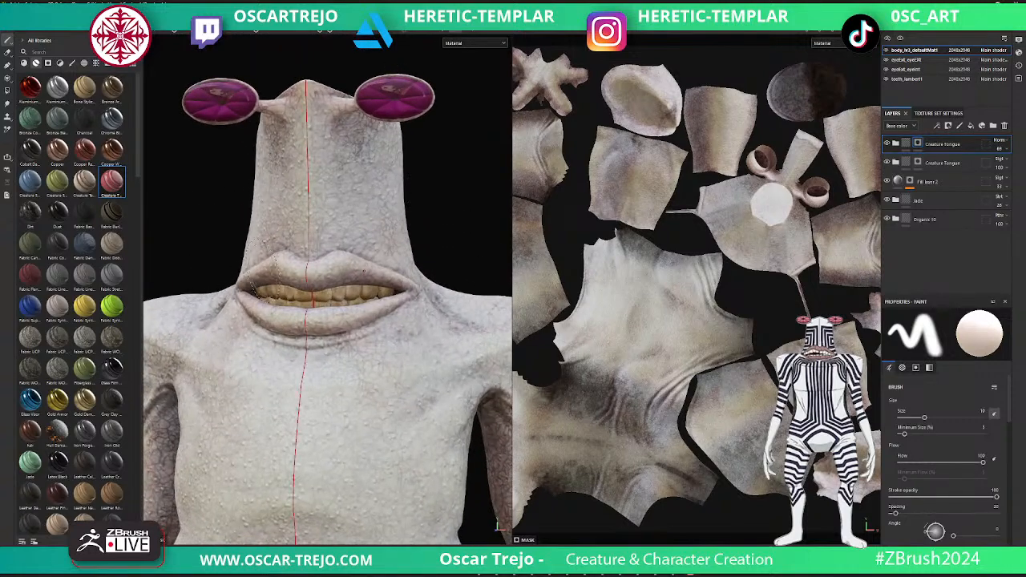
right_click_drag(280, 276, 269, 275, "ctrl")
mouse_move(268, 274)
left_mouse_down()
mouse_move(387, 277)
mouse_move(413, 293)
mouse_move(370, 318)
mouse_move(309, 327)
left_mouse_up()
right_click_drag(385, 282, 365, 279, "ctrl")
mouse_move(324, 256)
left_mouse_down()
mouse_move(411, 283)
mouse_move(395, 307)
left_mouse_up()
key("x")
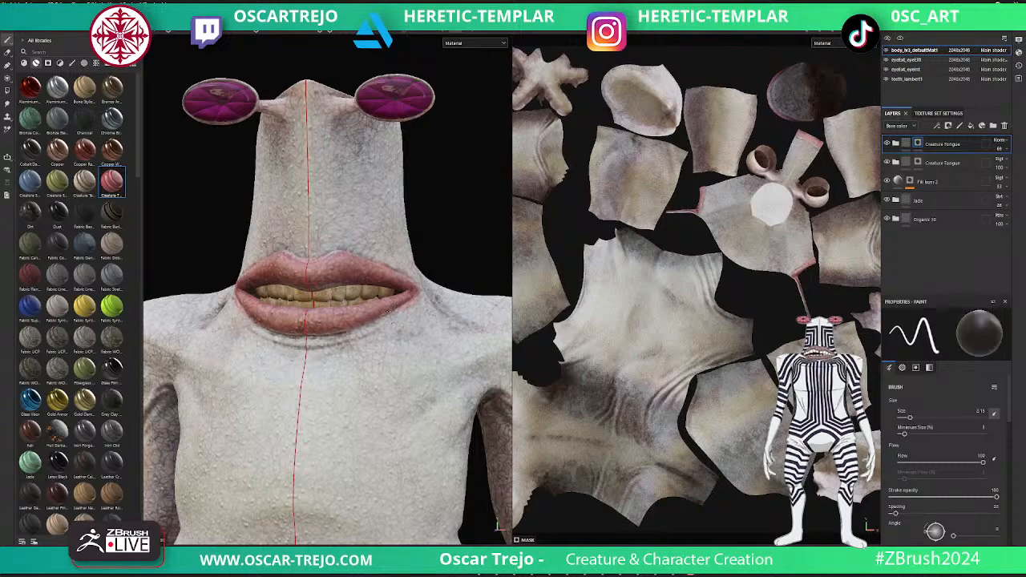
- Preview the creature with the tinted lips in the renderer, framed in full from the eyes to the feet
key("f")
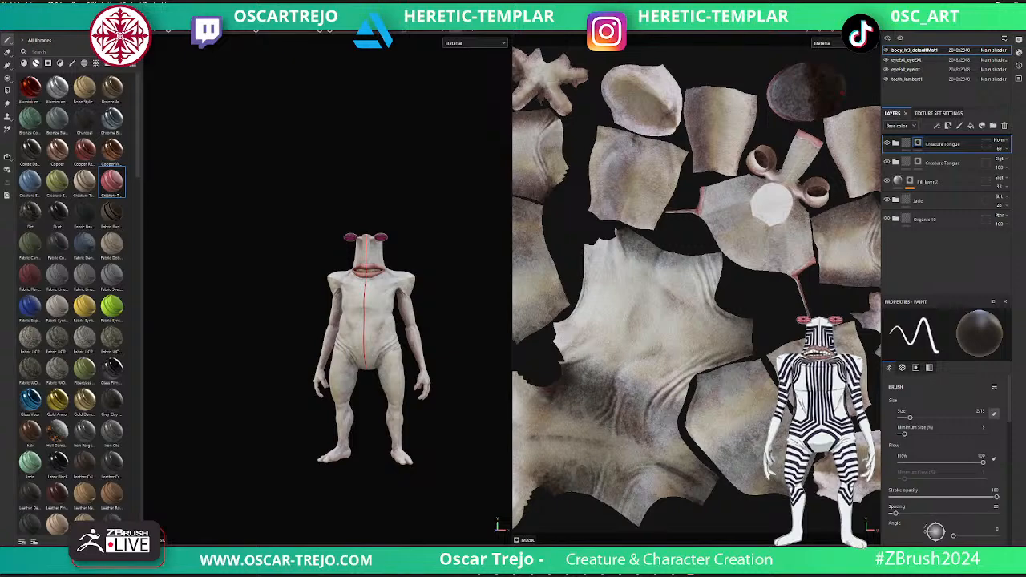
key("F10")
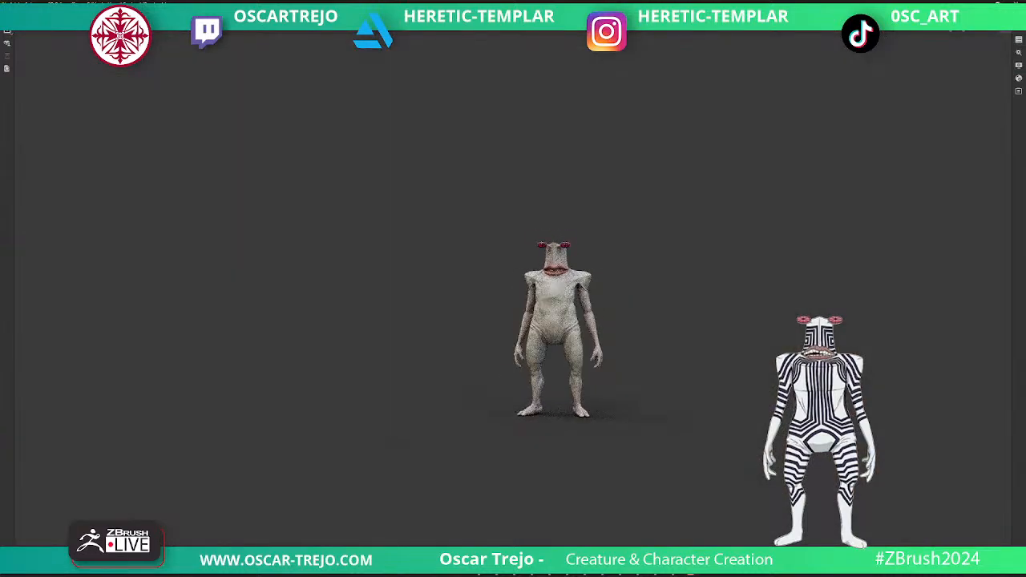
right_click_drag(553, 321, 641, 321, "alt")
middle_click_drag(553, 353, 516, 289, "alt")
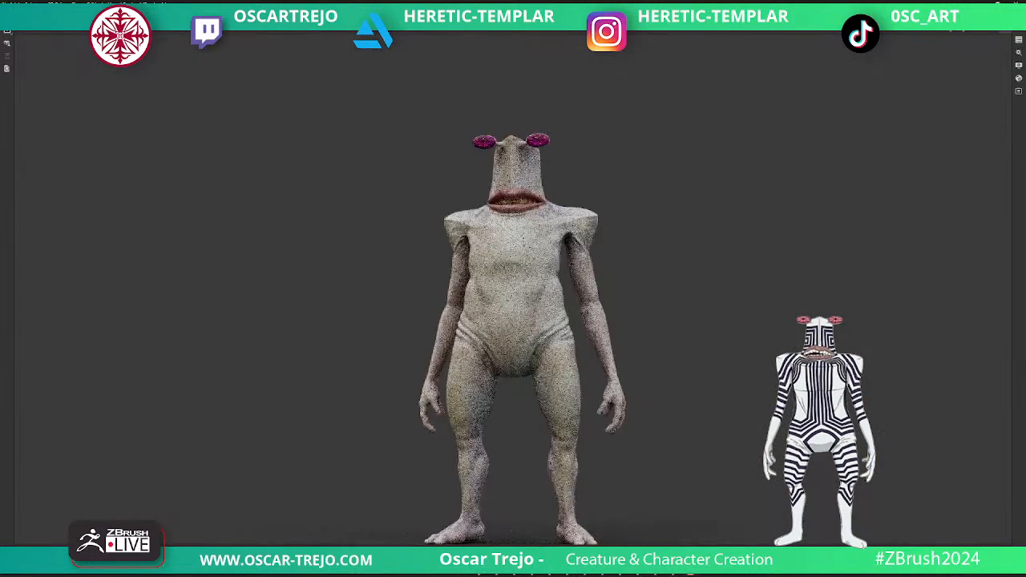
right_click_drag(516, 288, 508, 289, "alt")
middle_click_drag(516, 321, 509, 290, "alt")
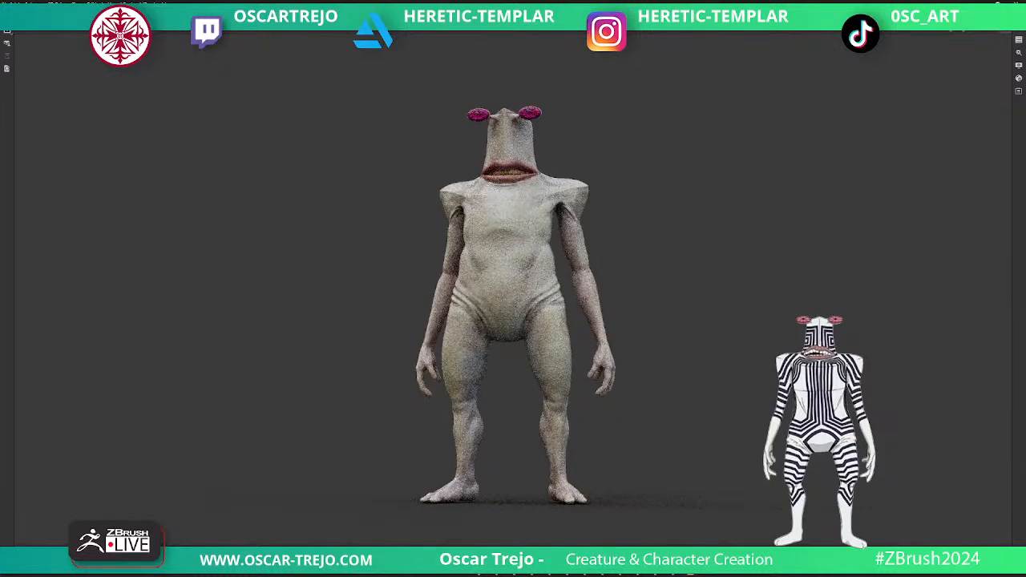
- Change the render's environment map to Atelier and slightly increase the environment rotation
left_click(1019, 66)
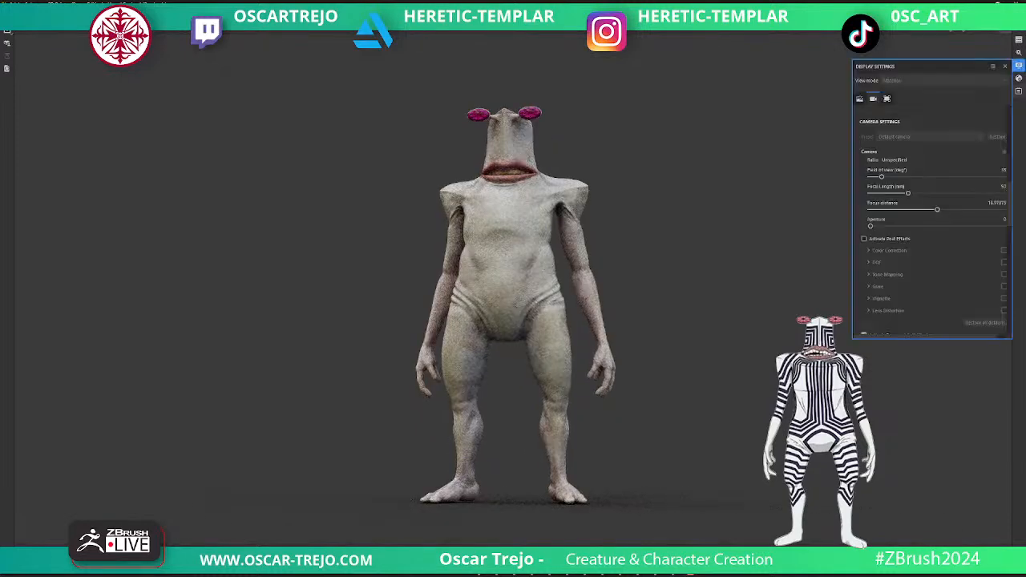
left_click(1019, 78)
left_click(1019, 90)
left_click(1018, 53)
left_click(1018, 66)
left_click(860, 98)
left_click(886, 98)
scroll(932, 221, "up", 10)
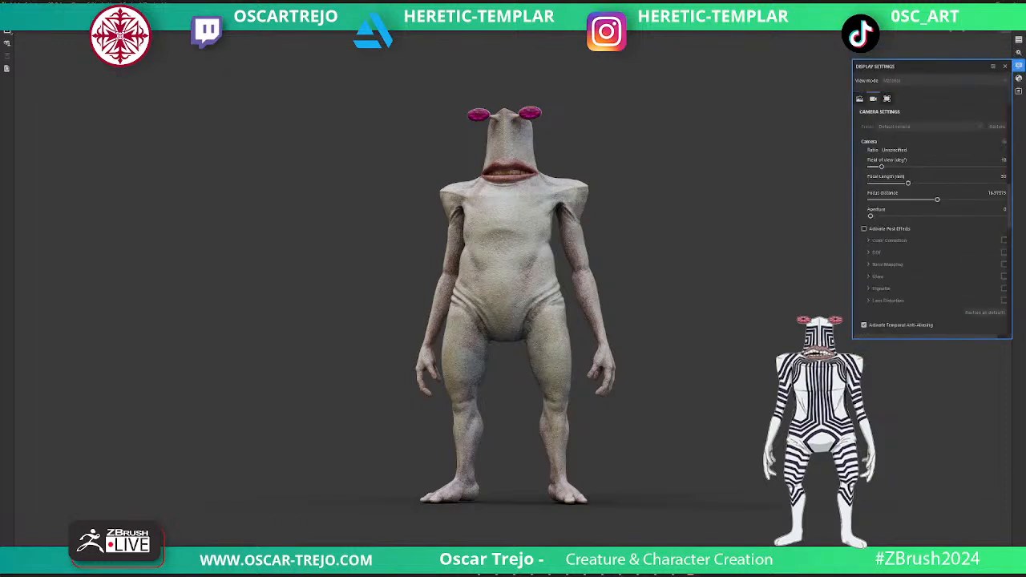
scroll(933, 220, "up", 4)
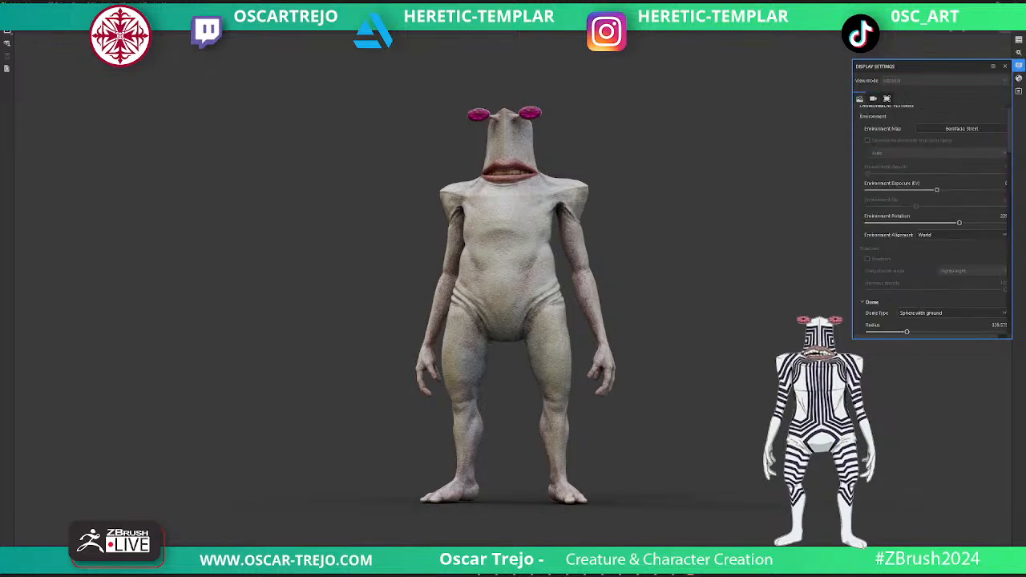
left_click(961, 138)
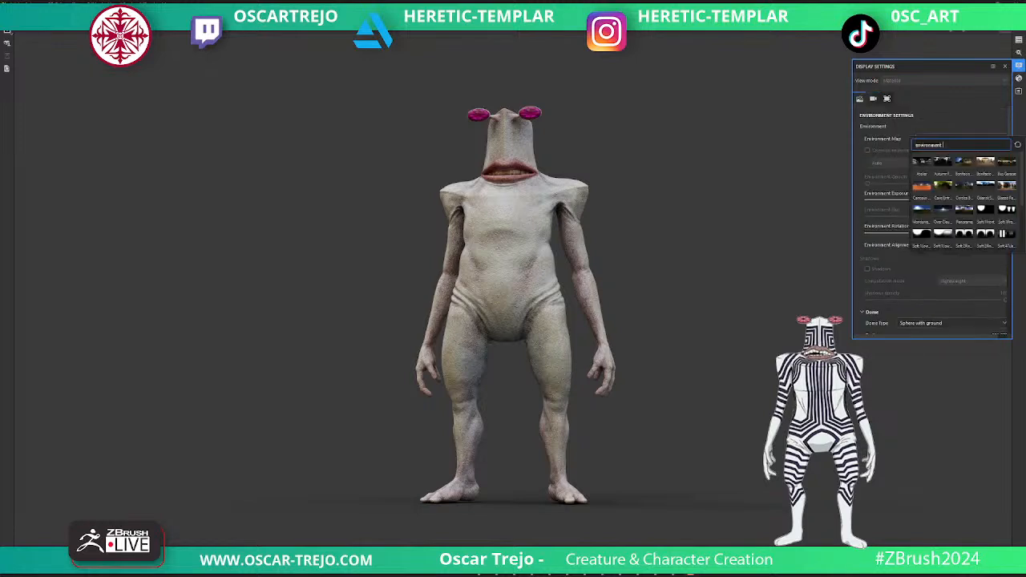
left_click(921, 162)
mouse_move(959, 233)
left_mouse_down()
mouse_move(978, 233)
mouse_move(963, 233)
left_mouse_up()
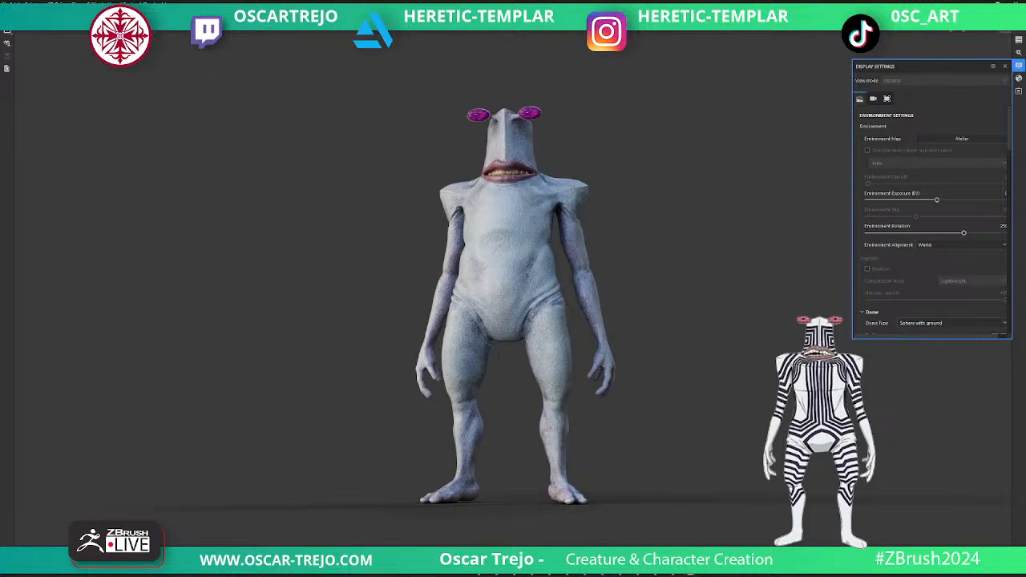
- Arrange the Substance 3D Painter render window and the ZBrush sculpt side by side, with both creatures fully in view
left_click(998, 4)
mouse_move(598, 76)
left_mouse_down()
mouse_move(507, 75)
mouse_move(326, 36)
left_mouse_up()
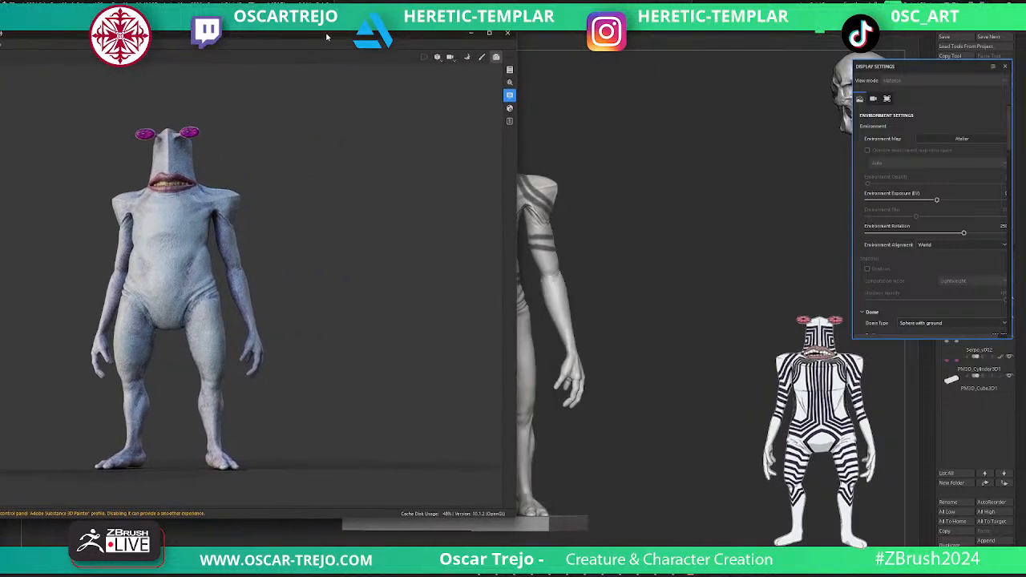
key("alt+Tab")
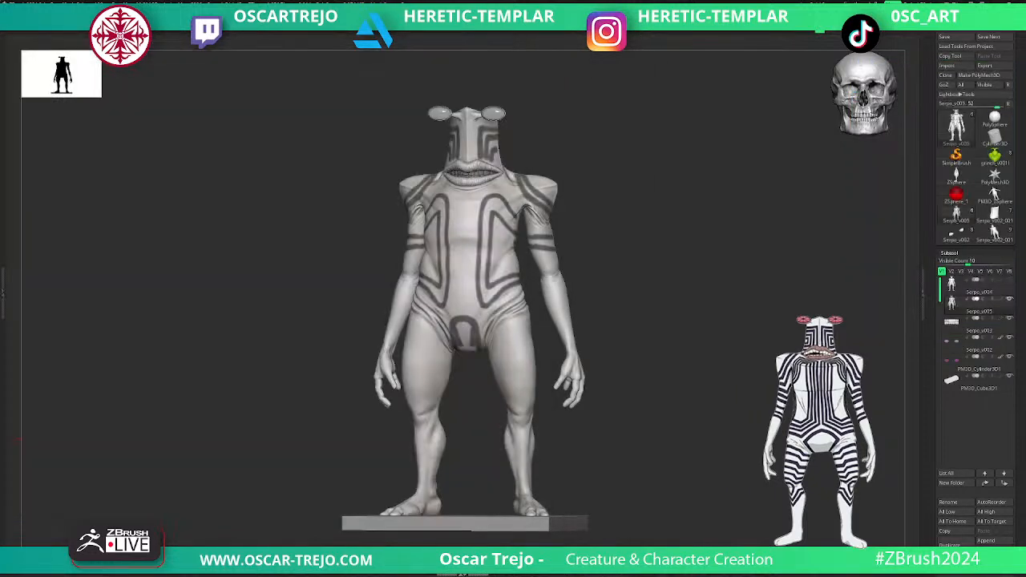
left_click_drag(625, 345, 754, 346, "alt")
left_click_drag(17, 439, 1, 441, "alt")
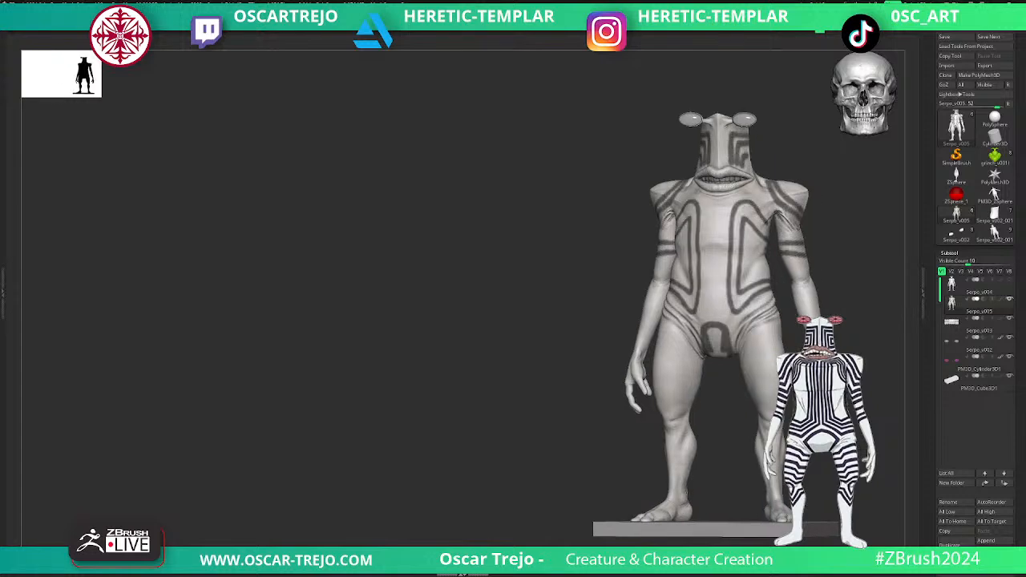
key("alt+Tab")
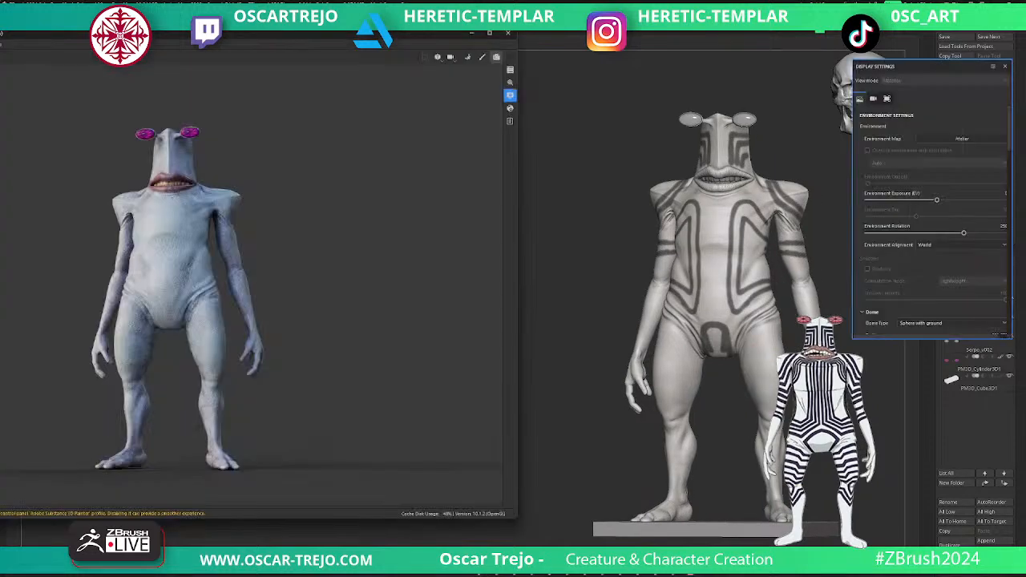
mouse_move(517, 515)
left_mouse_down()
mouse_move(582, 515)
mouse_move(548, 513)
mouse_move(587, 553)
left_mouse_up()
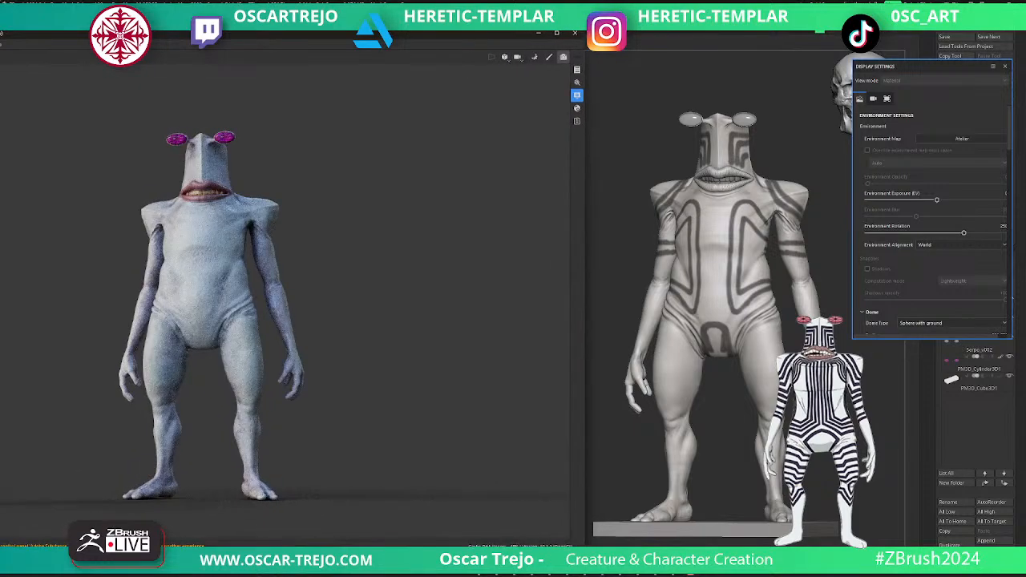
- Reframe the rendered creature larger at a slight angle beside the sculpt and reduce the environment rotation to relight it
mouse_move(224, 297)
middle_mouse_down("alt")
mouse_move(281, 300)
mouse_move(339, 281)
middle_mouse_up("alt")
right_click_drag(340, 281, 383, 281, "alt")
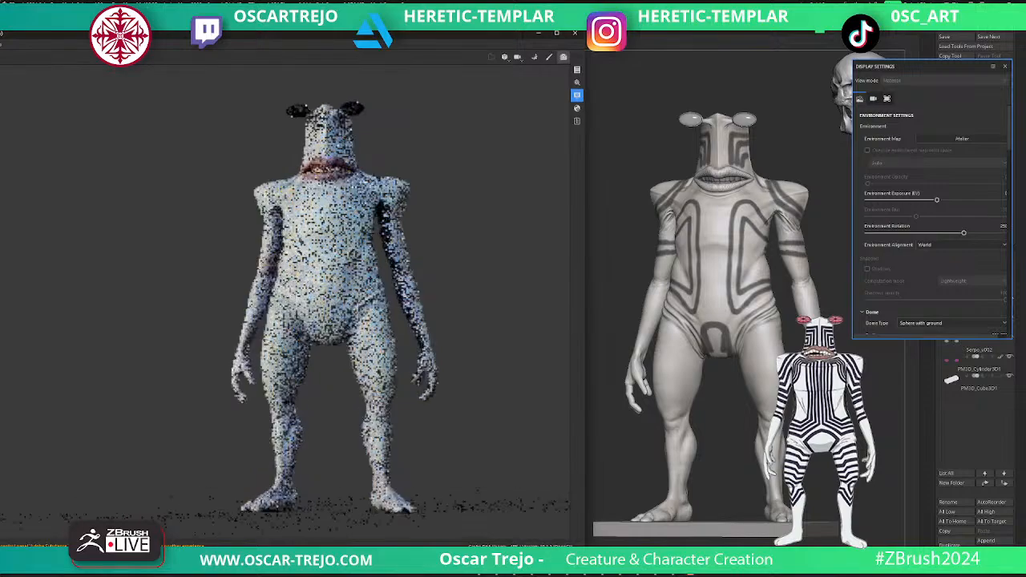
mouse_move(383, 281)
left_mouse_down("alt")
mouse_move(322, 281)
mouse_move(380, 282)
left_mouse_up("alt")
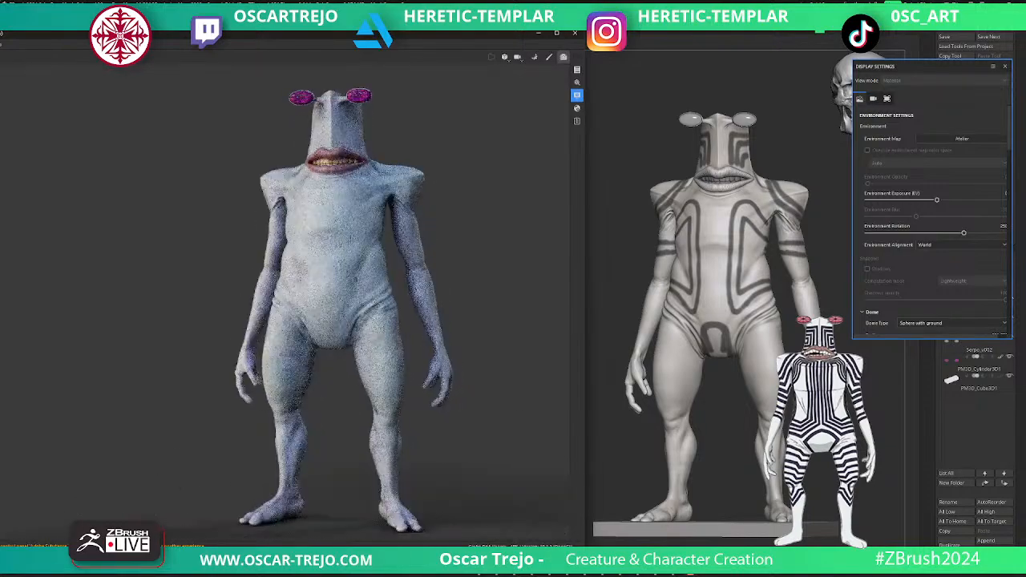
mouse_move(963, 233)
left_mouse_down()
mouse_move(937, 233)
mouse_move(953, 233)
left_mouse_up()
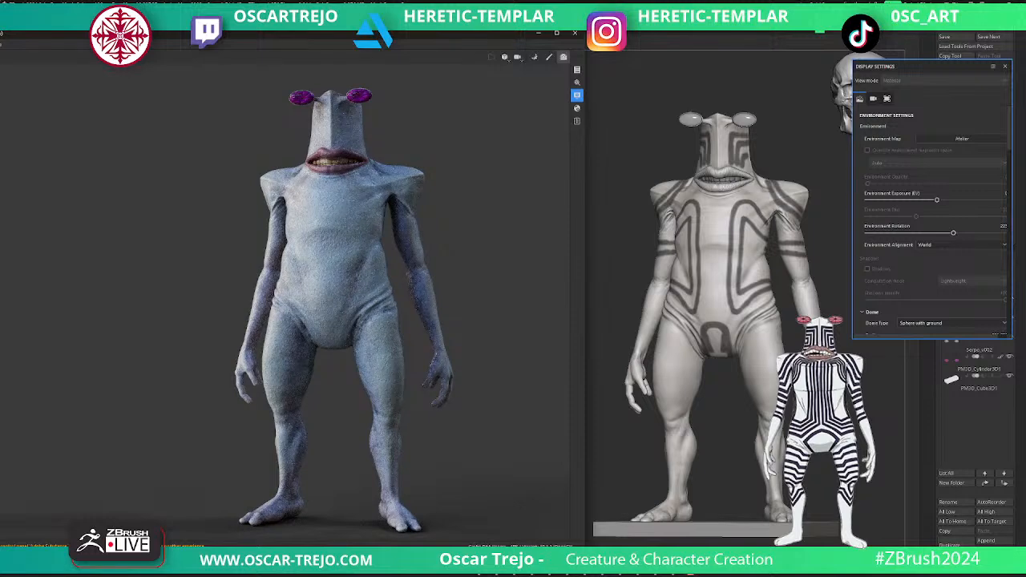